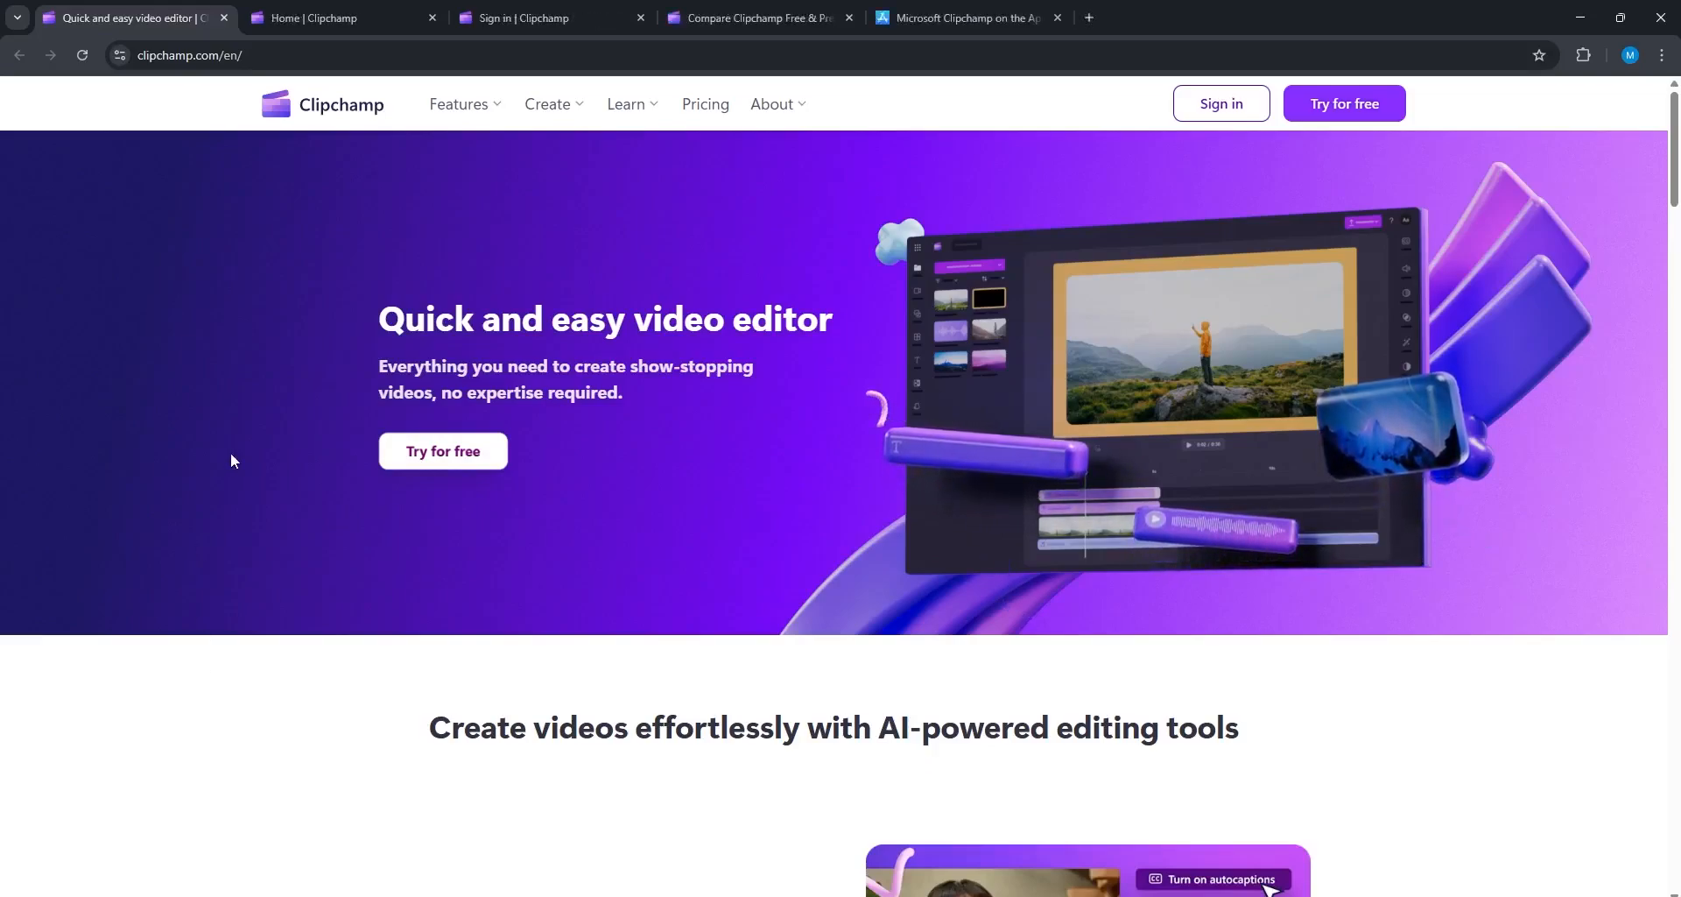
# Step: Examine the AI-powered editing tools and no-watermark section on the Clipchamp homepage
pyautogui.click(456, 105)
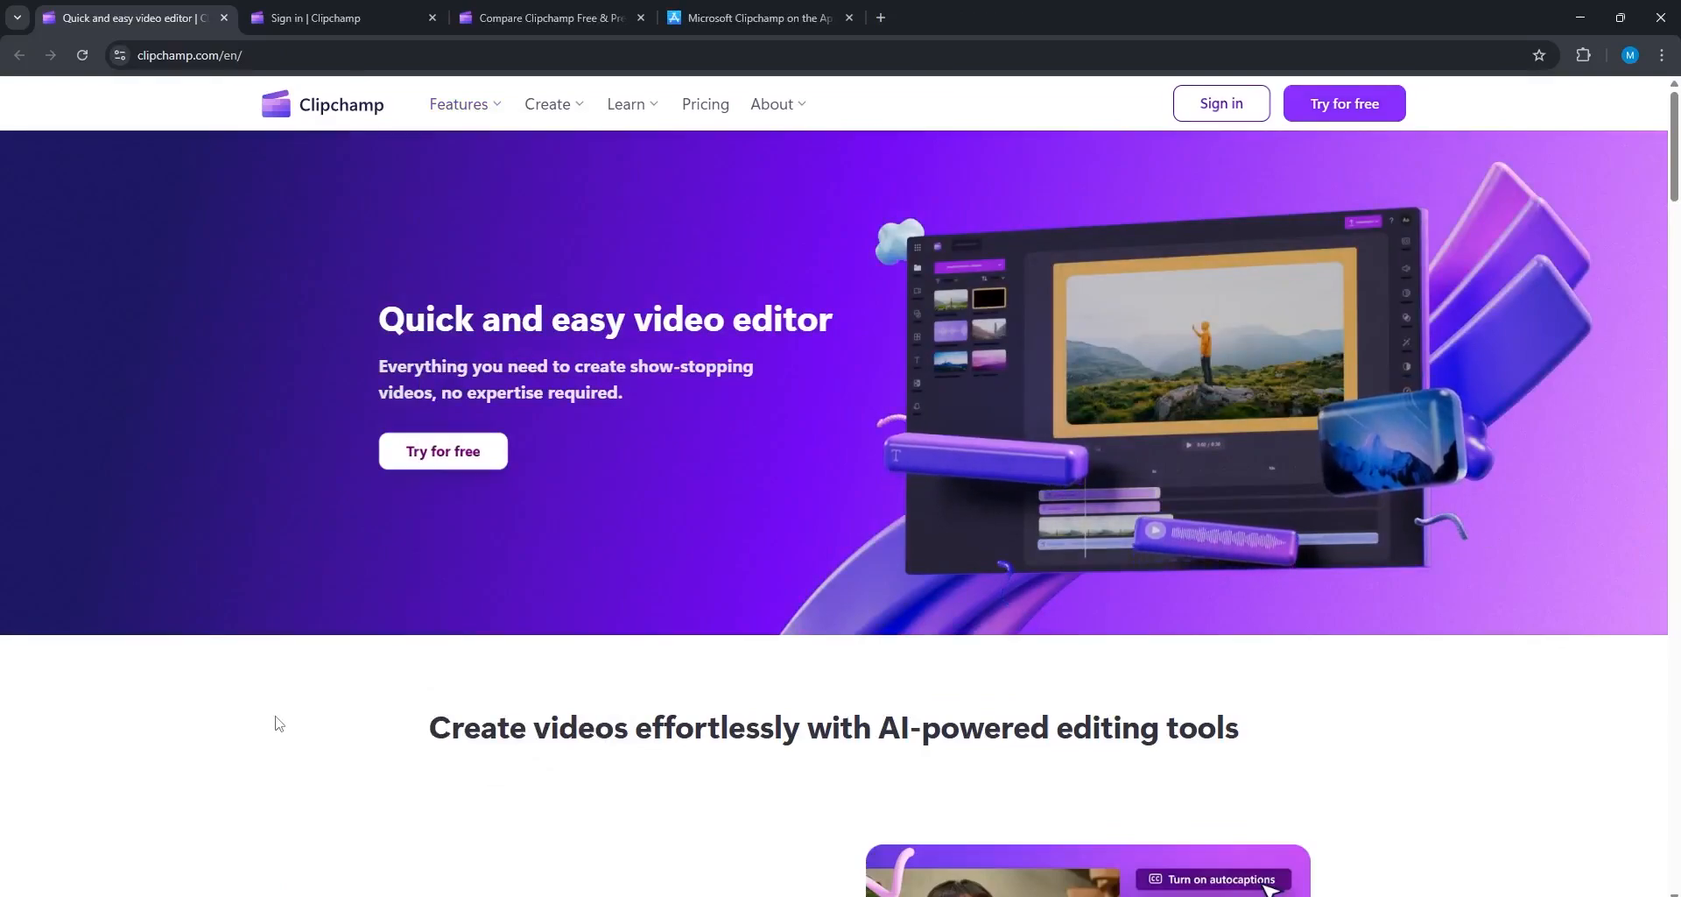
pyautogui.scroll(-3, 279, 723)
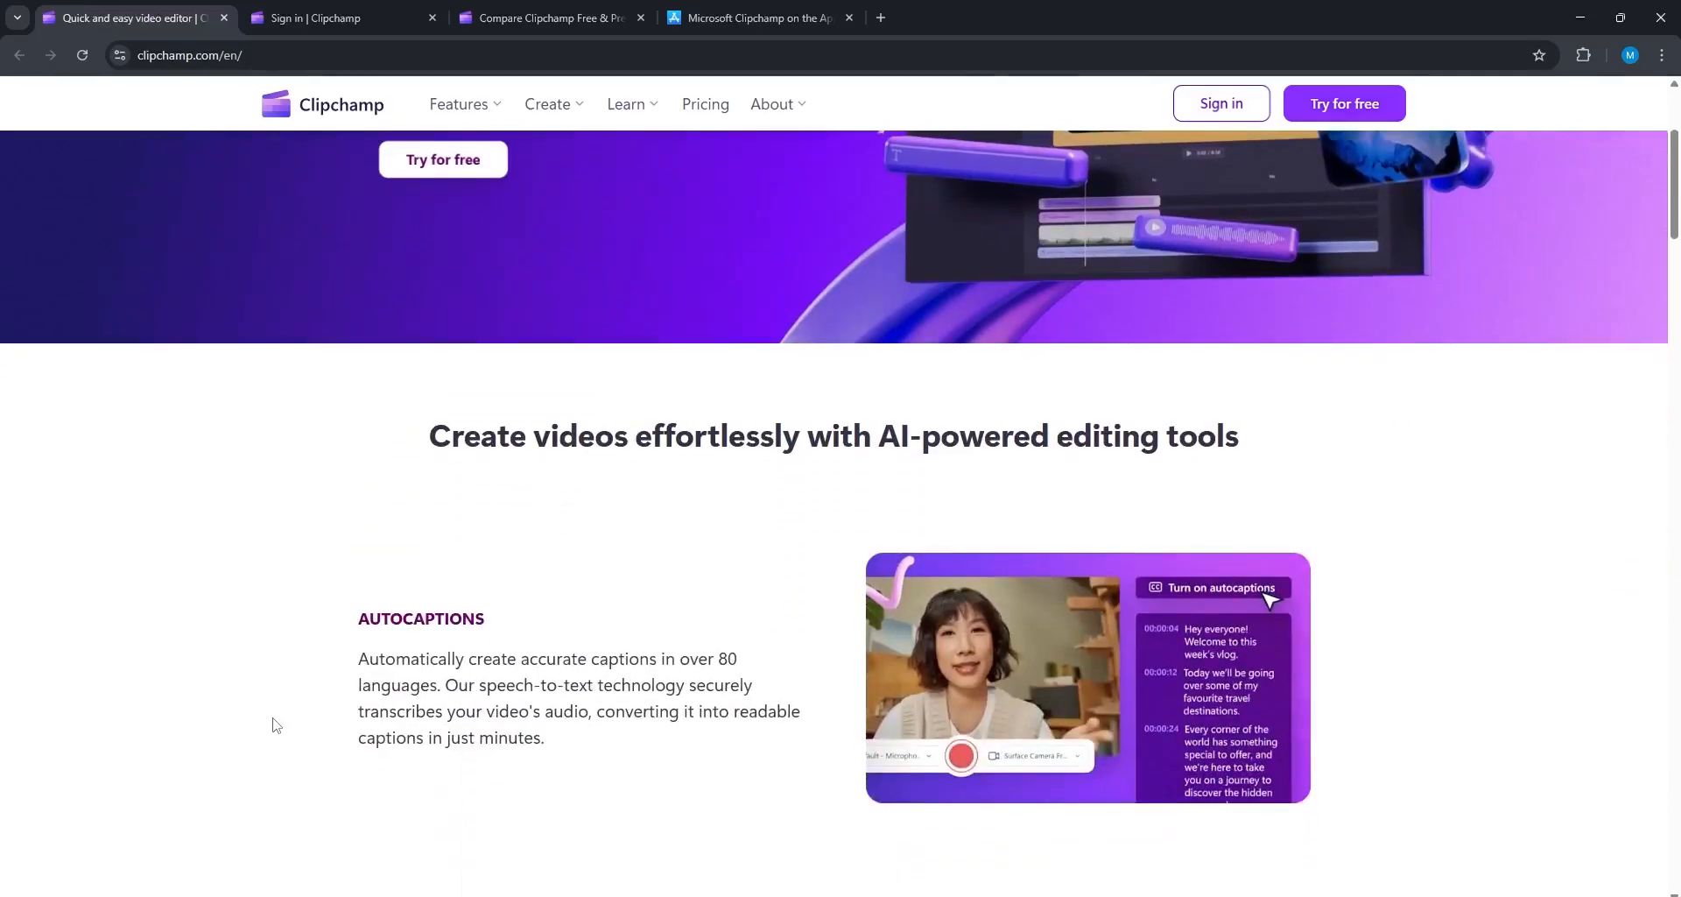
pyautogui.scroll(-2, 275, 714)
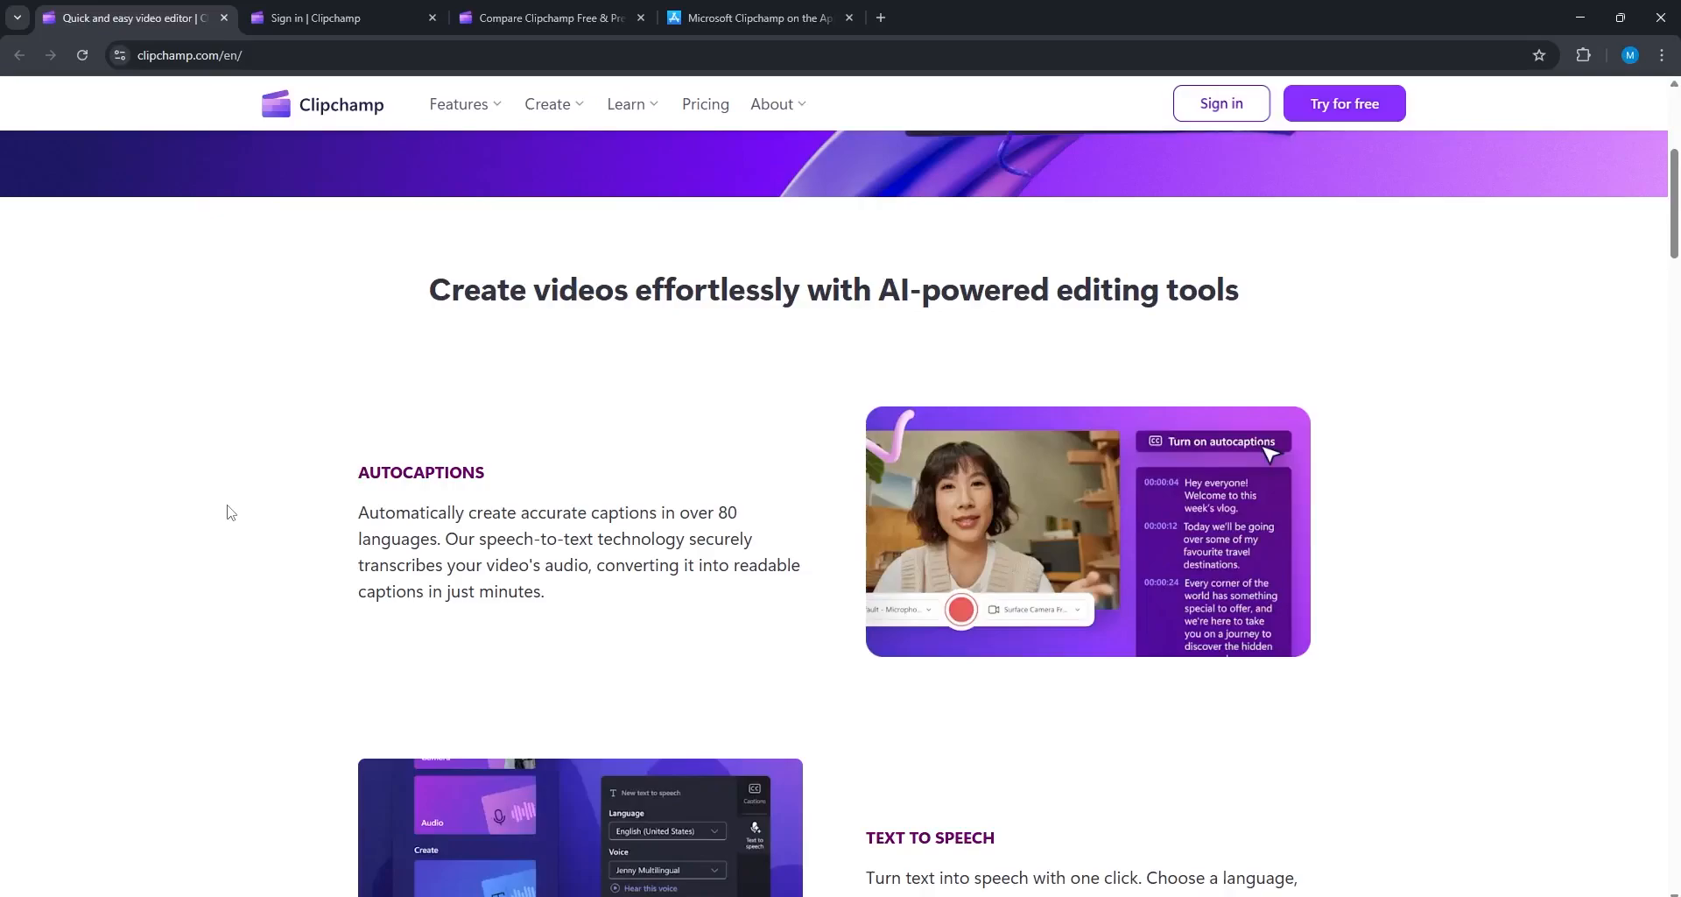
pyautogui.scroll(-2, 230, 512)
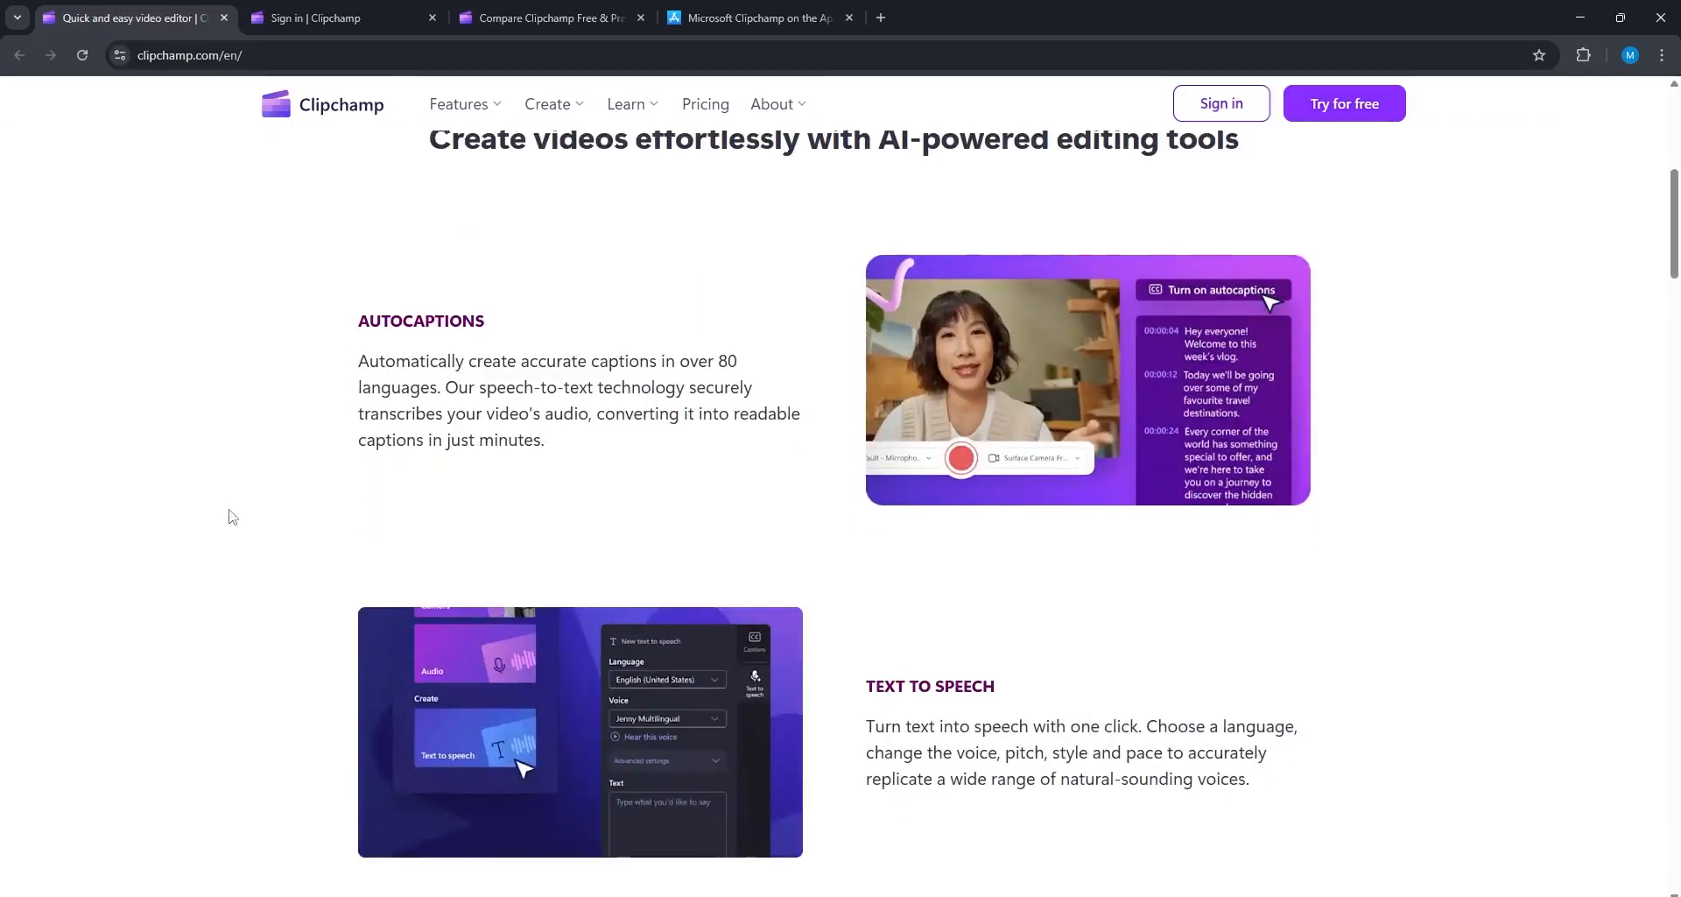
pyautogui.scroll(-2, 232, 516)
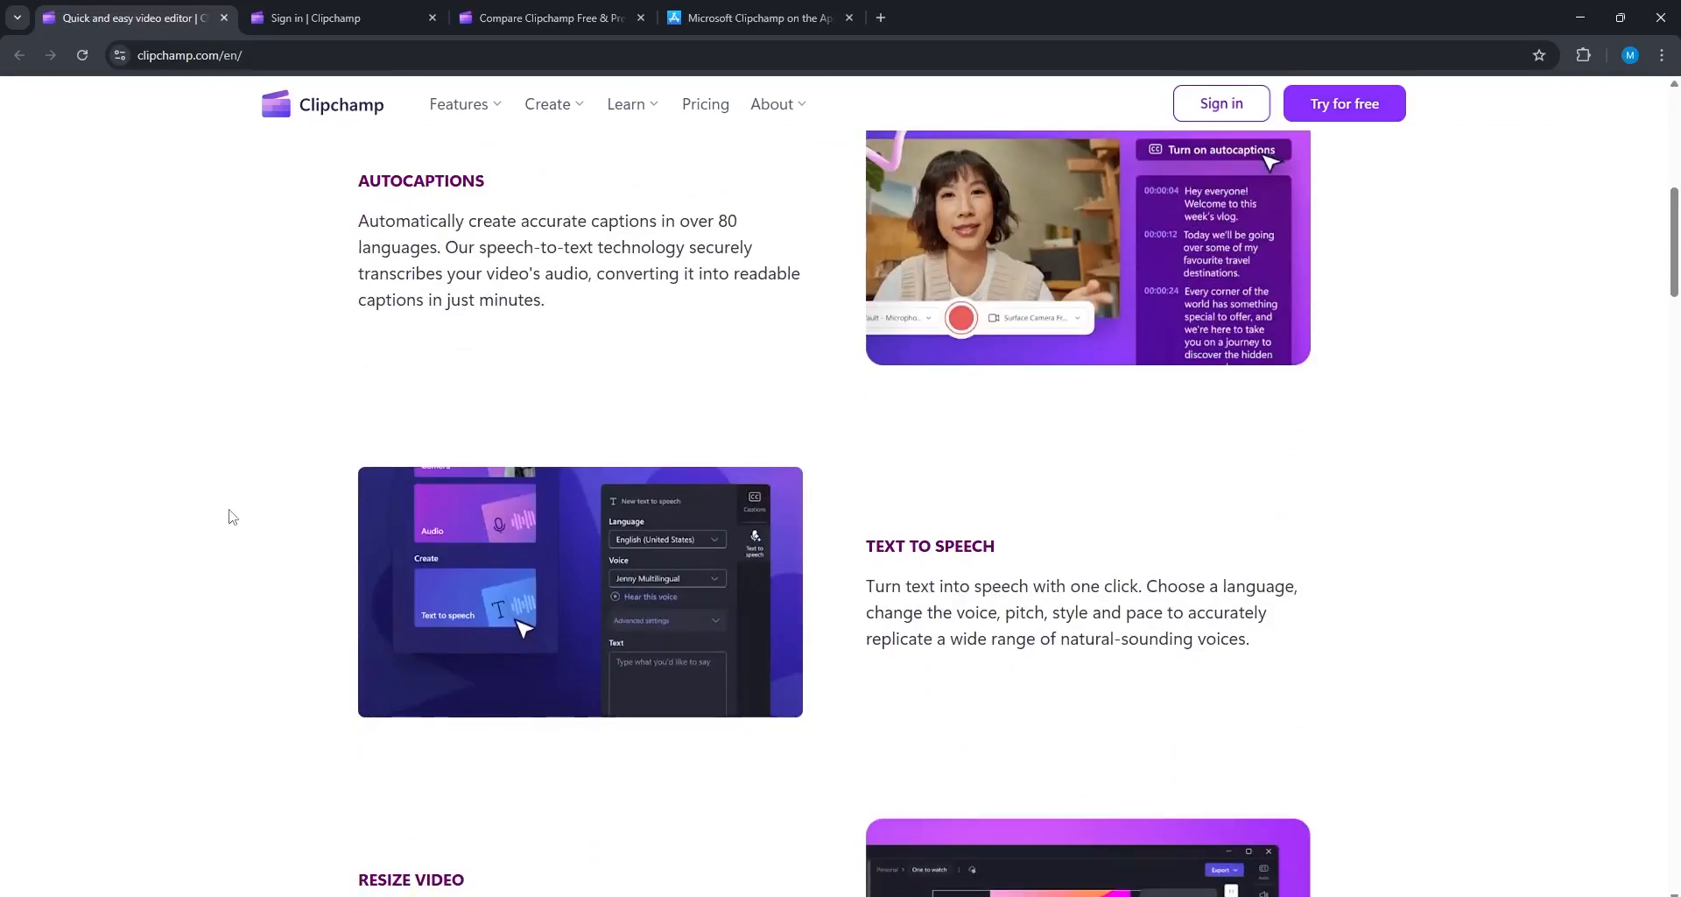
pyautogui.scroll(-4, 232, 515)
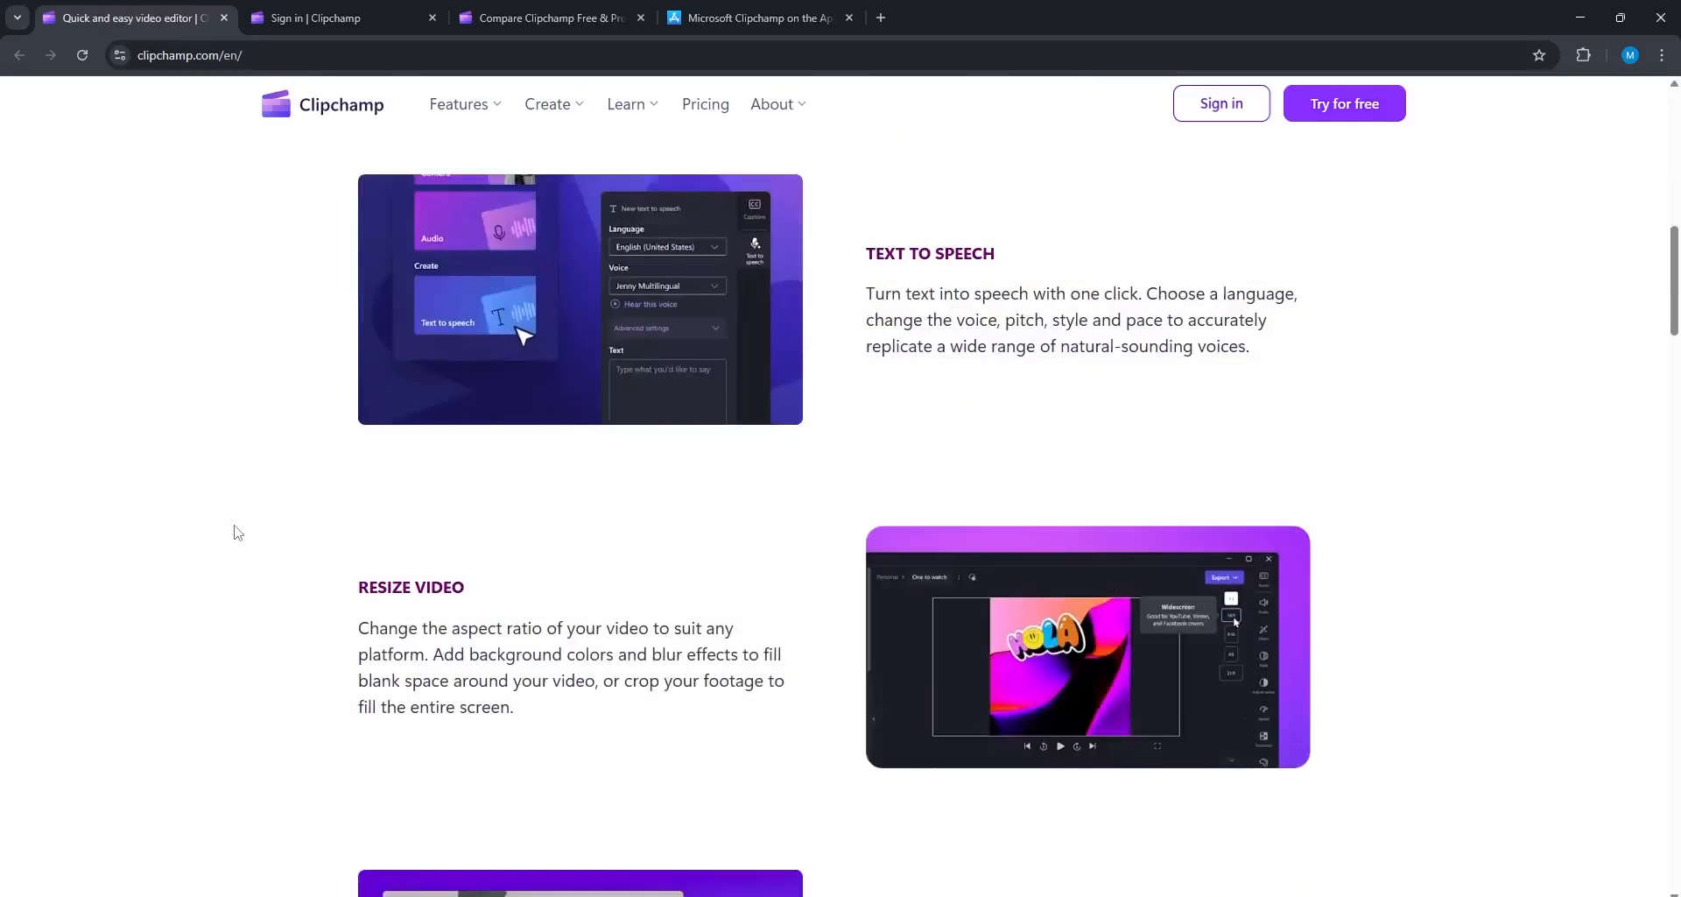
pyautogui.scroll(-2, 234, 532)
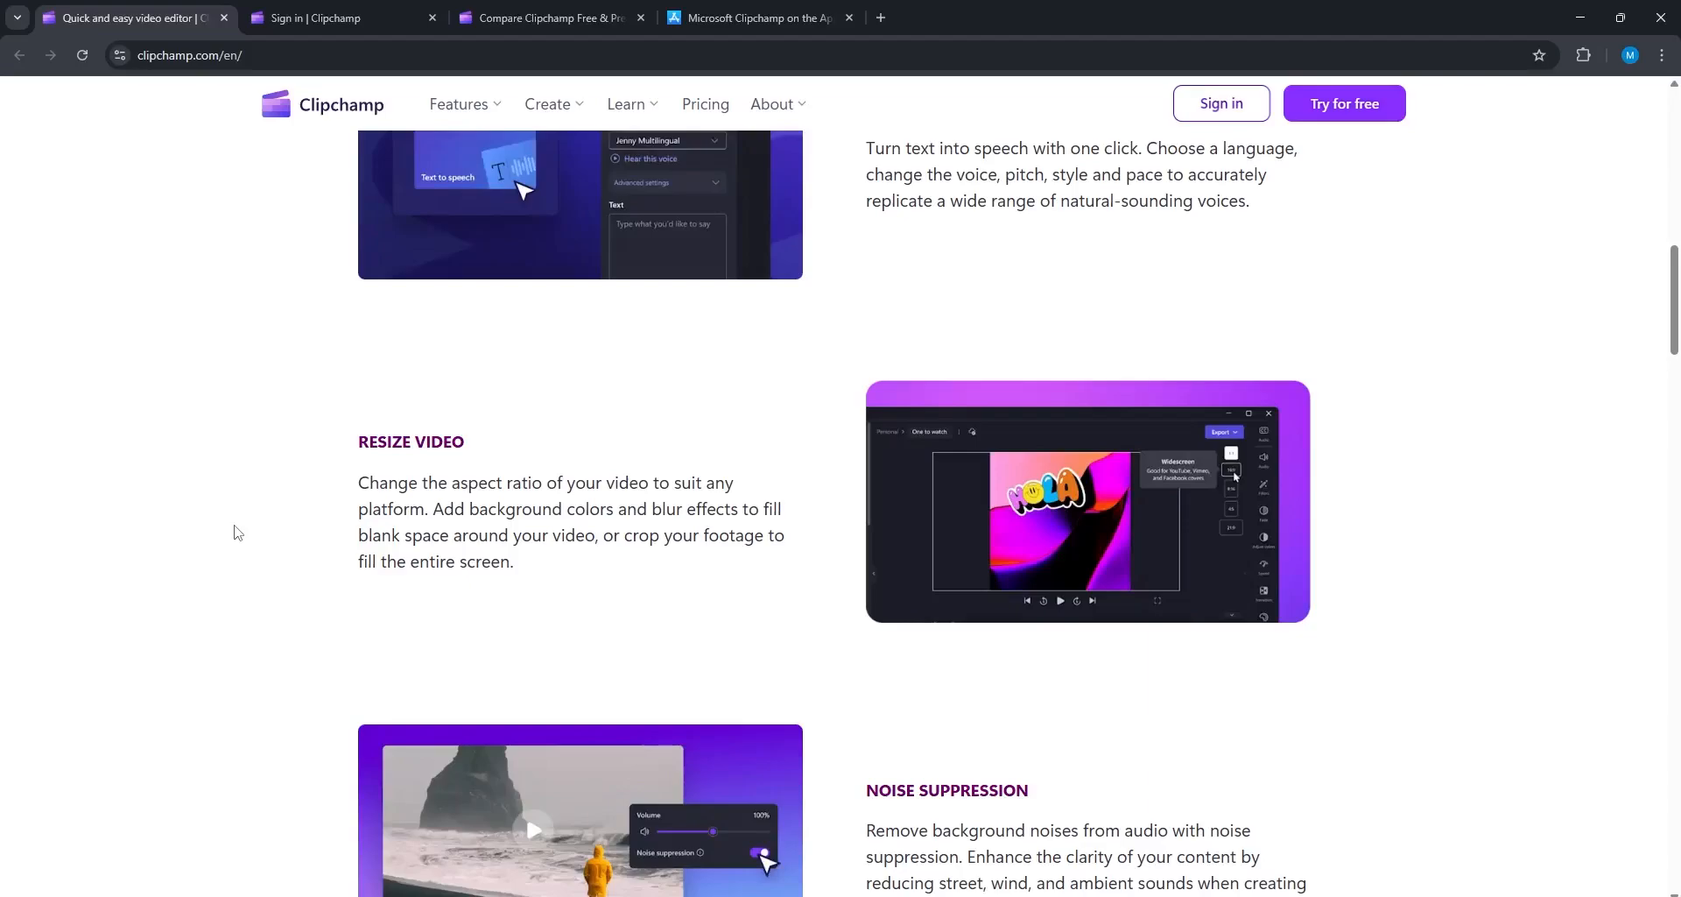
pyautogui.scroll(-2, 235, 532)
pyautogui.scroll(-2, 238, 533)
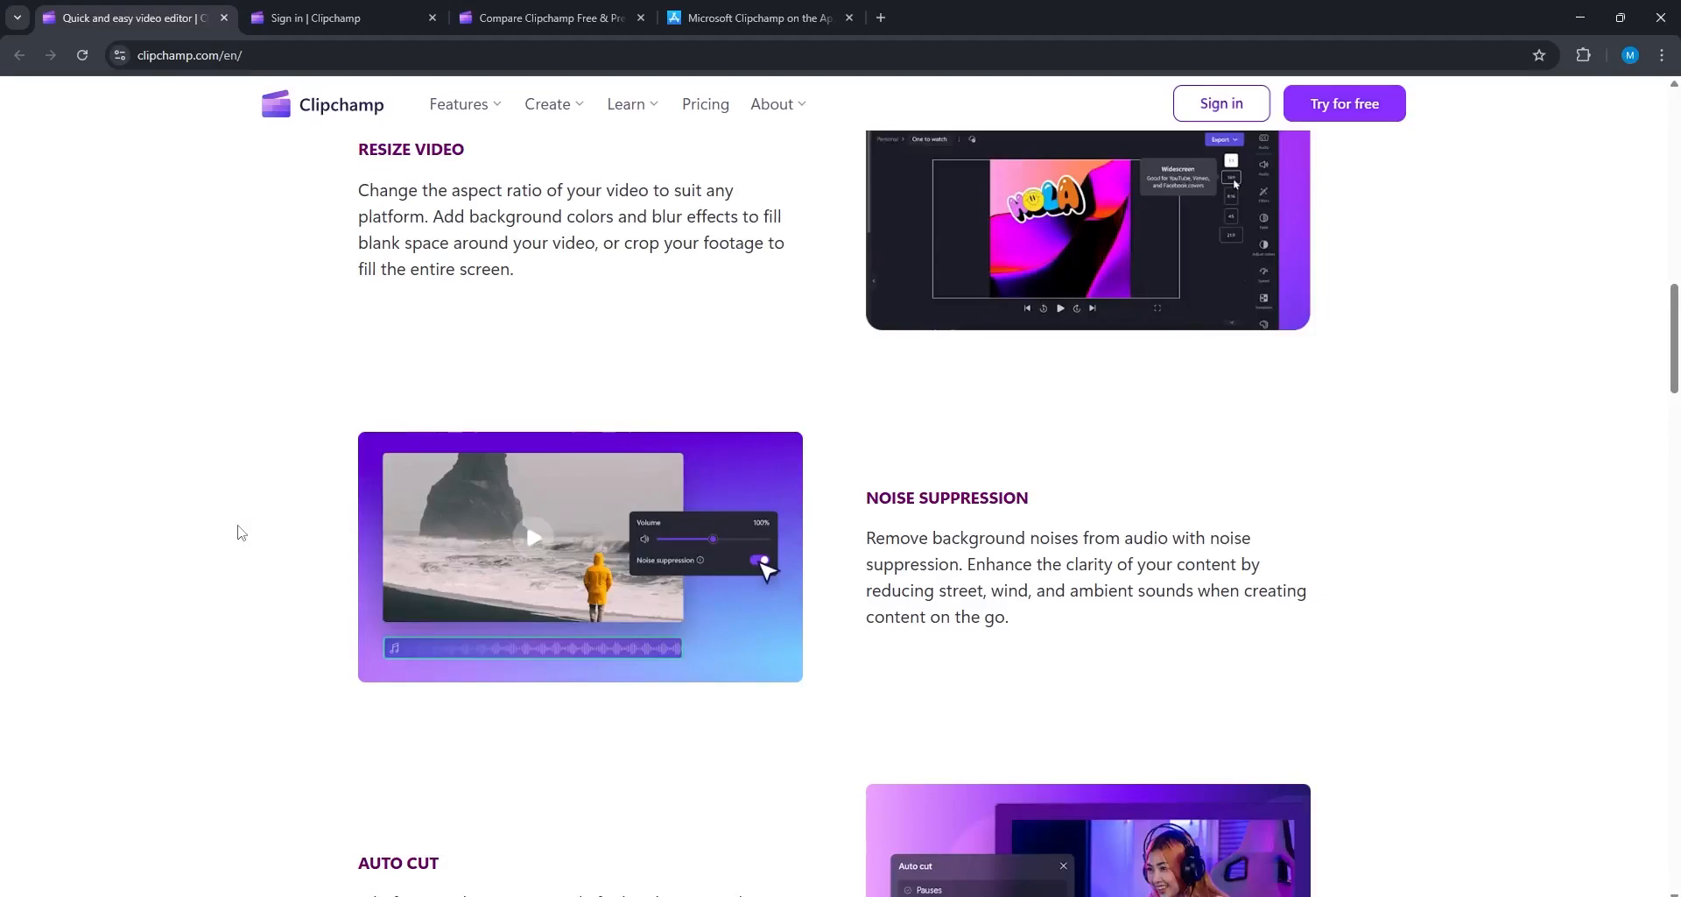
pyautogui.scroll(-3, 241, 532)
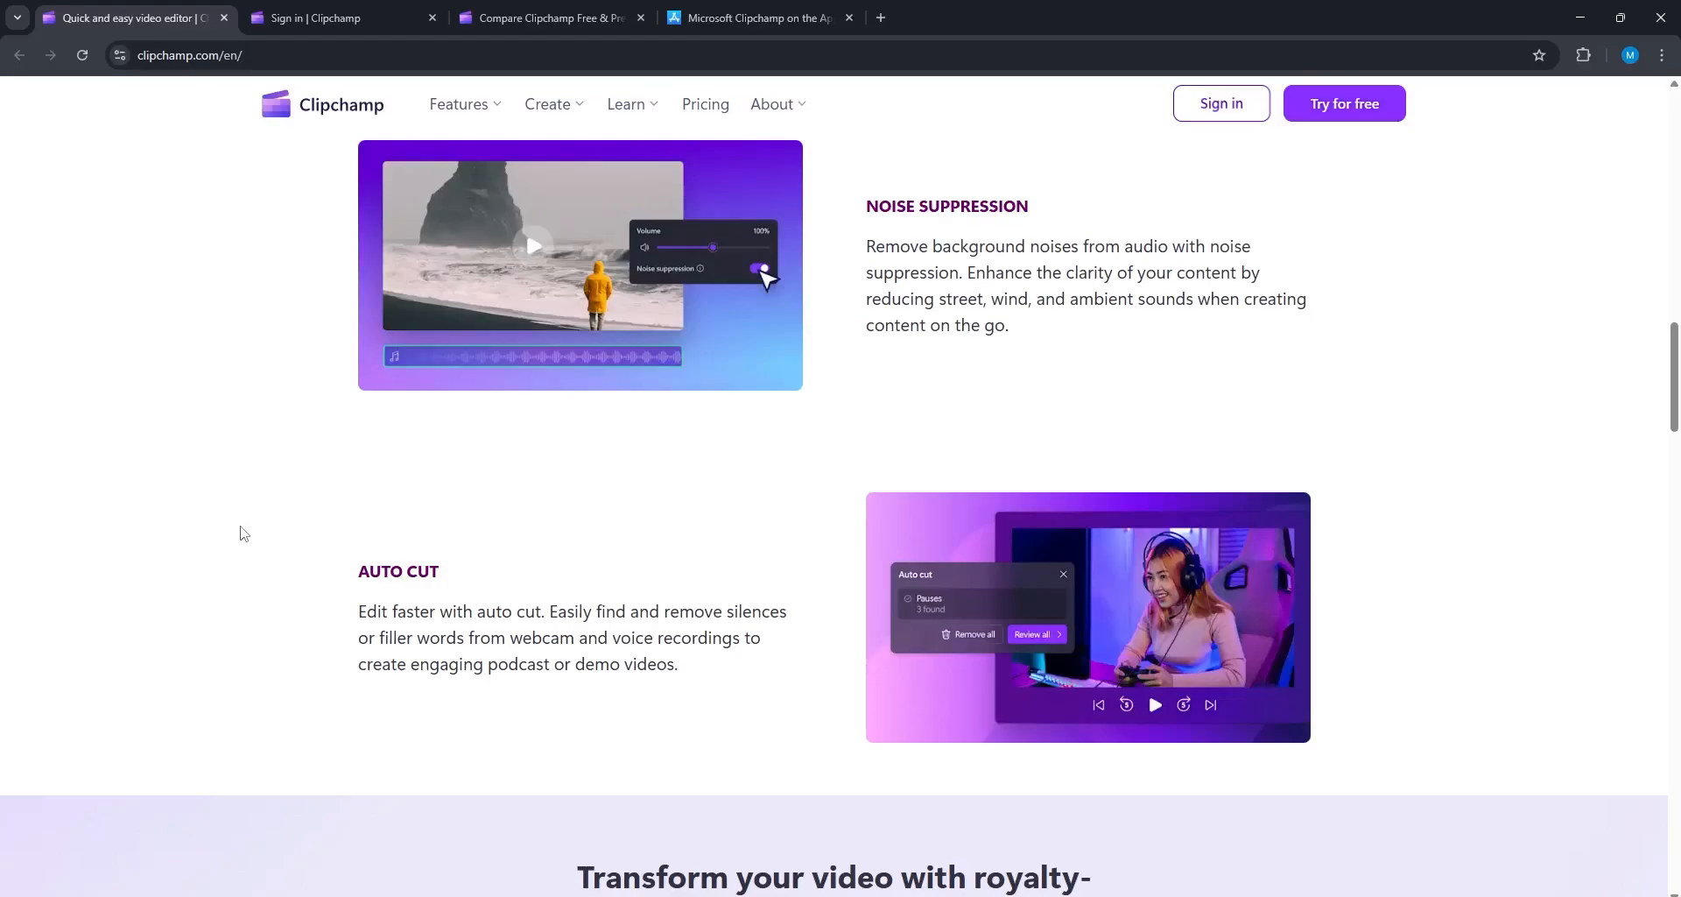
pyautogui.scroll(-20, 243, 533)
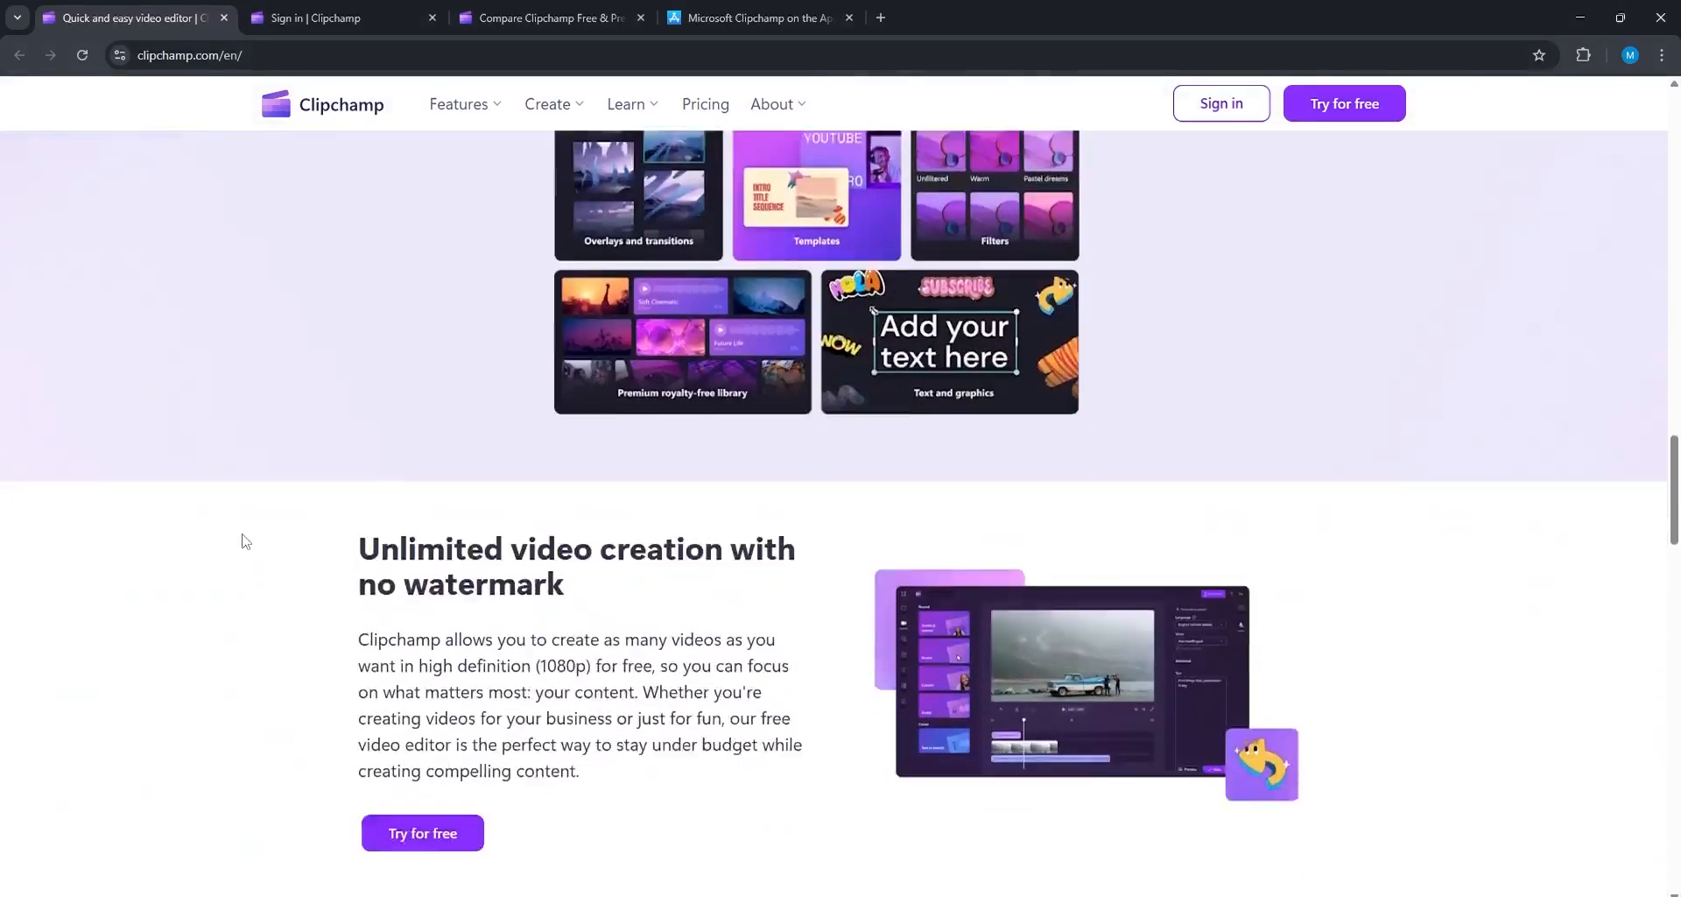
pyautogui.scroll(7, 245, 540)
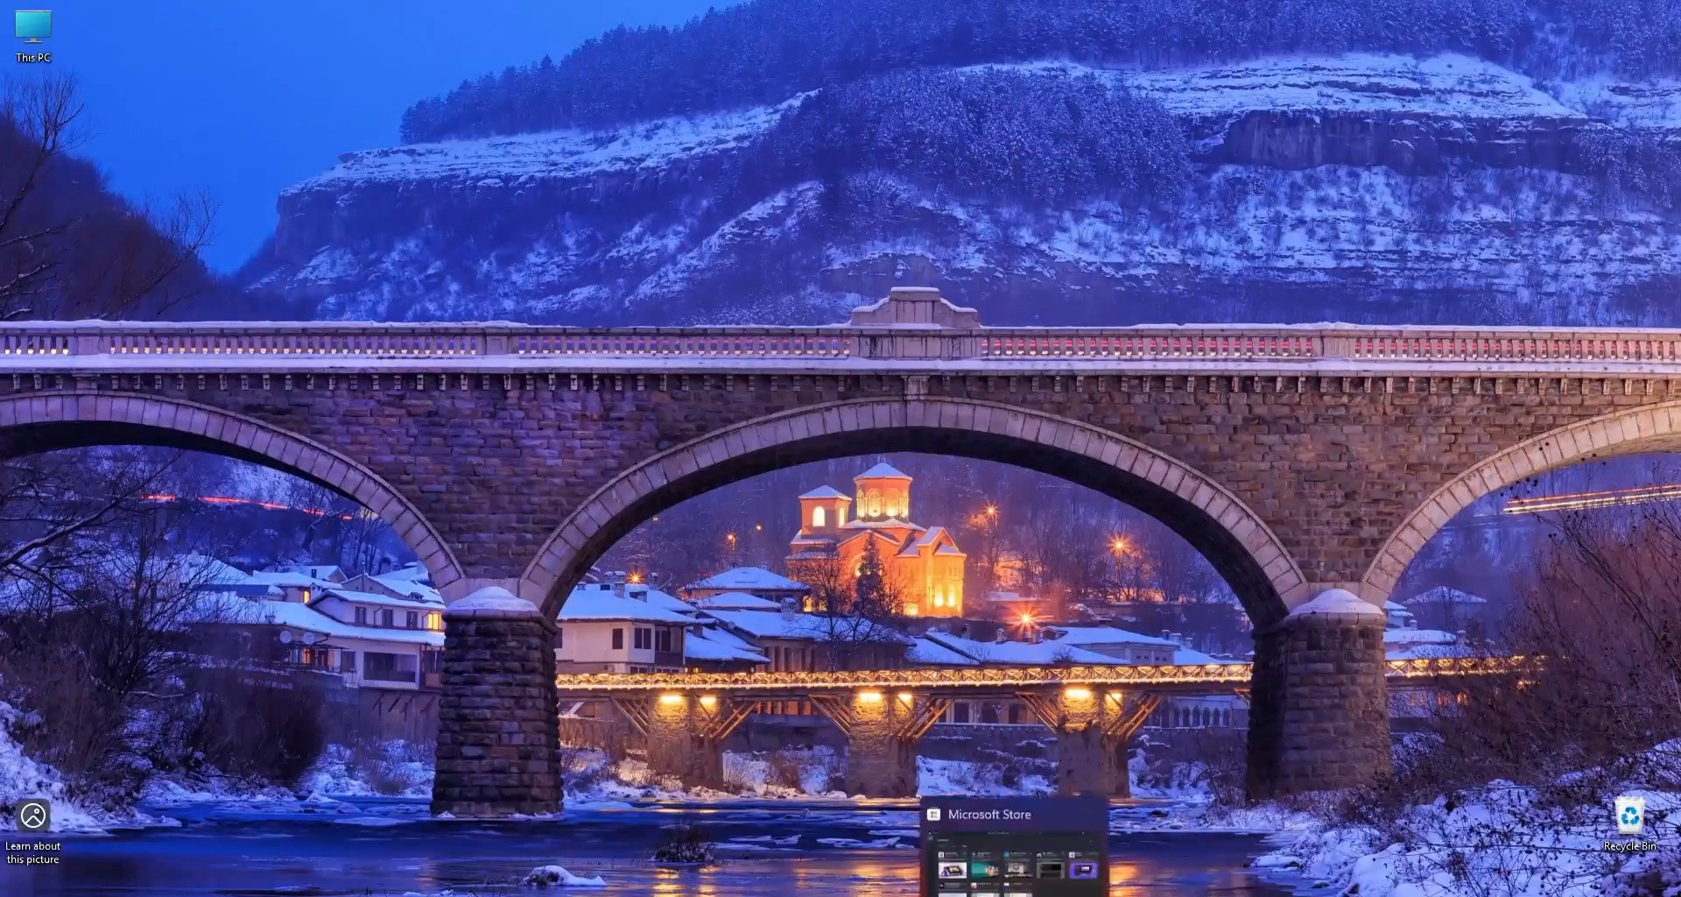
# Step: Switch to Microsoft Store, view the Microsoft Clipchamp app page, and return to the browser
pyautogui.click(1014, 893)
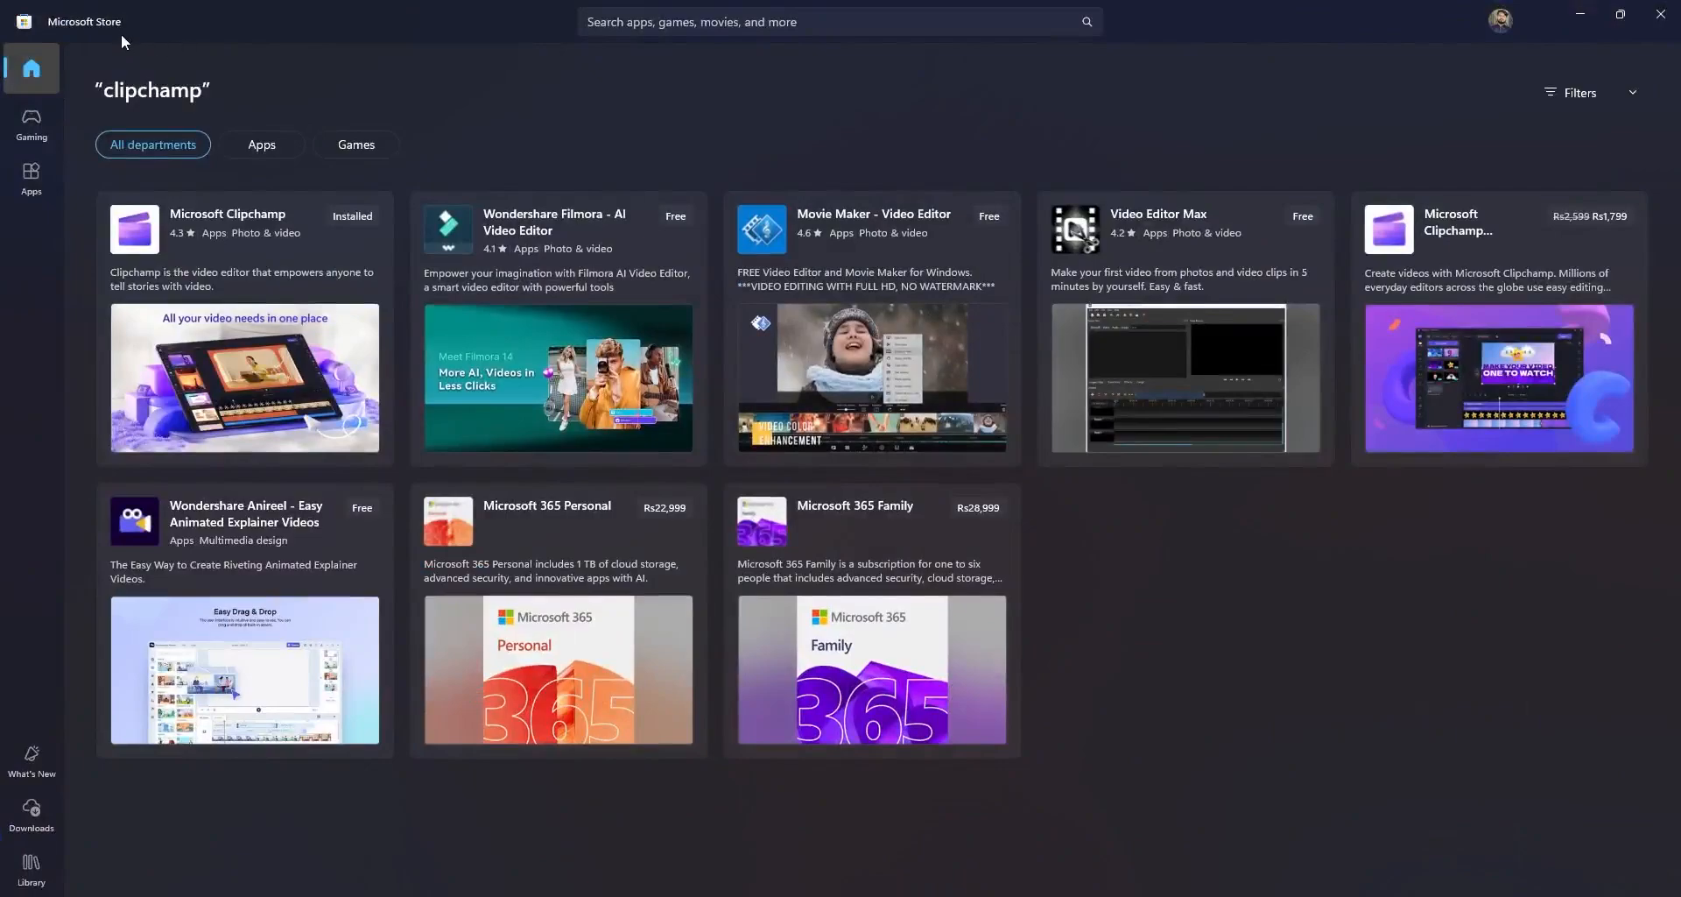
pyautogui.click(228, 232)
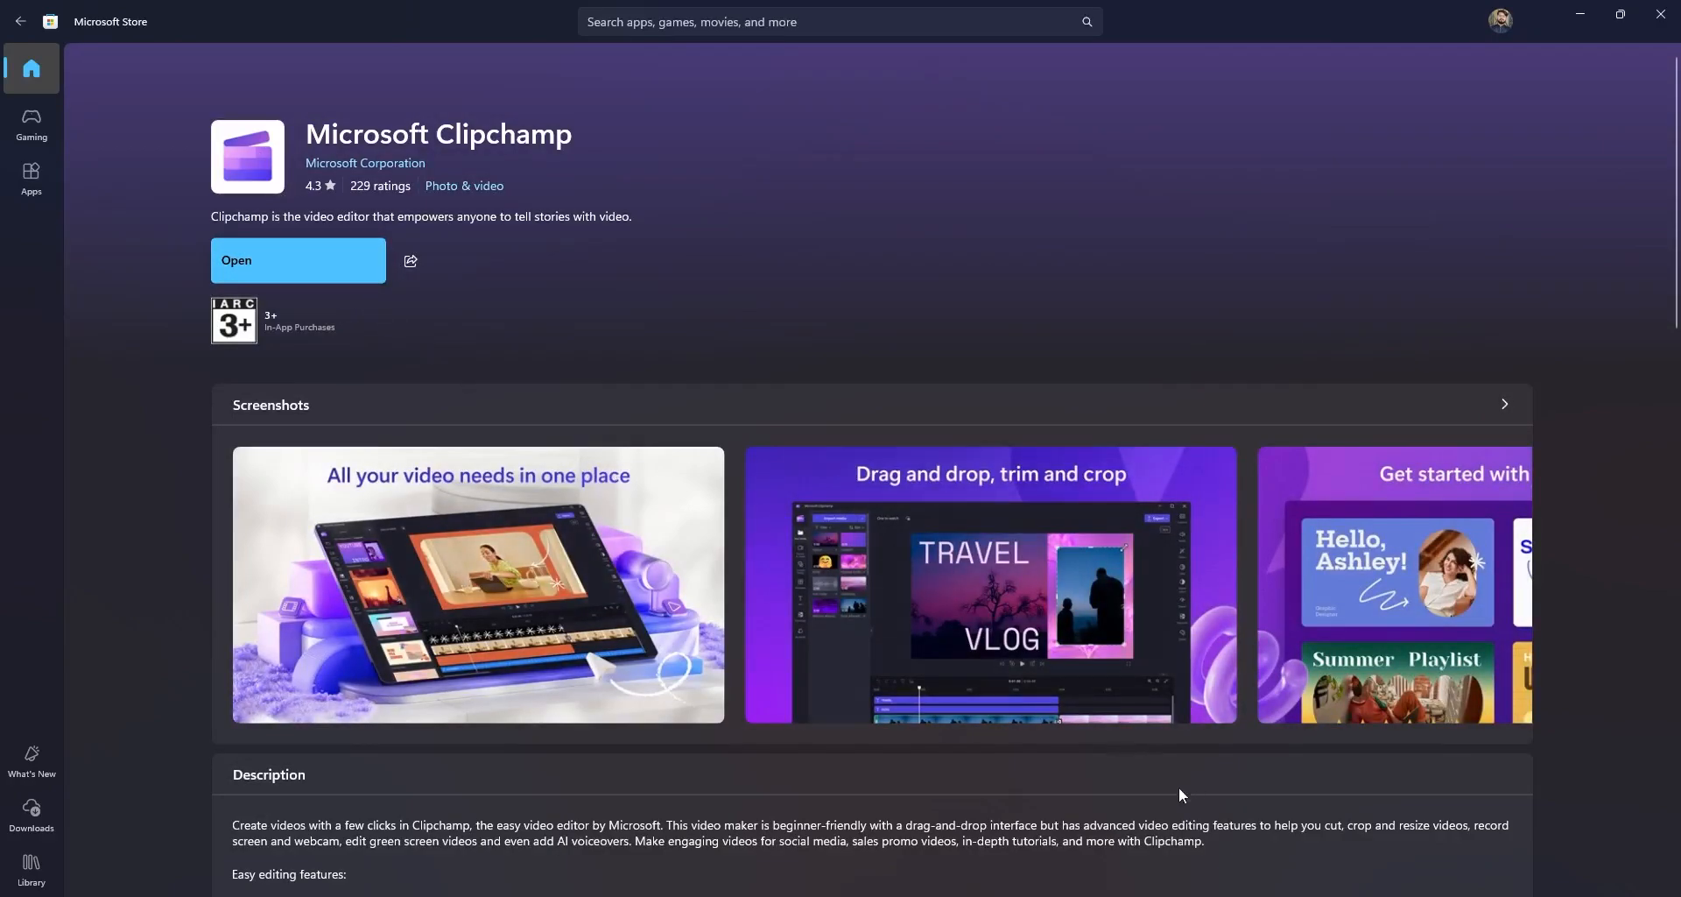
pyautogui.hotkey('alt', 'Tab')
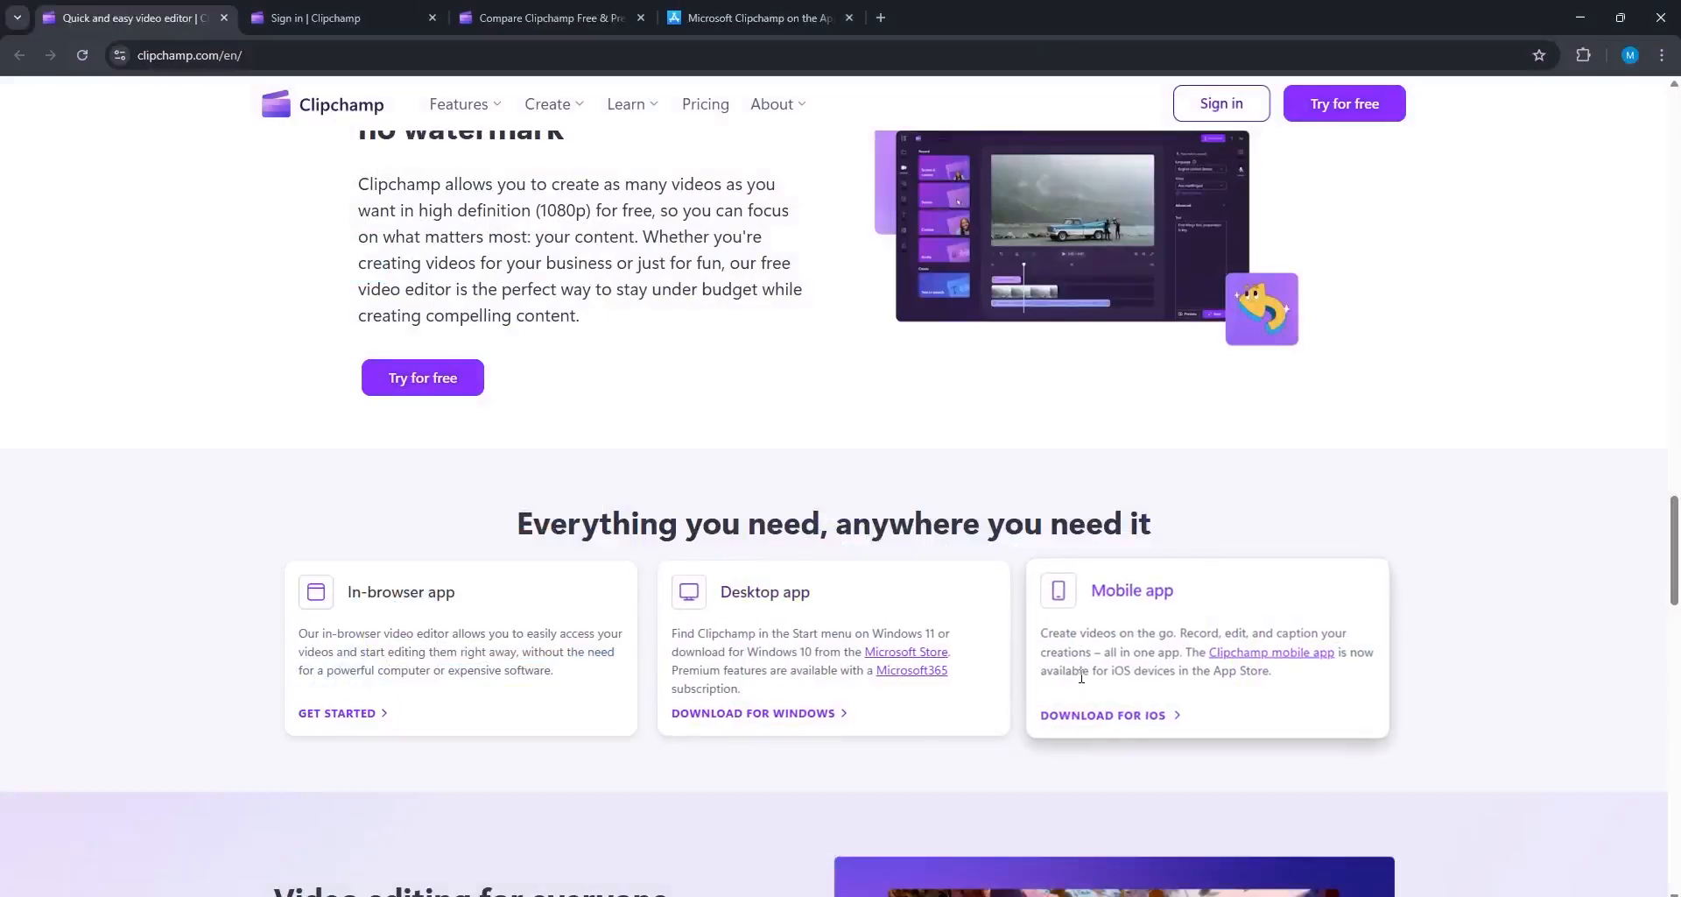
# Step: View the Microsoft Clipchamp page on the Apple App Store, including its iPhone screenshots
pyautogui.click(760, 26)
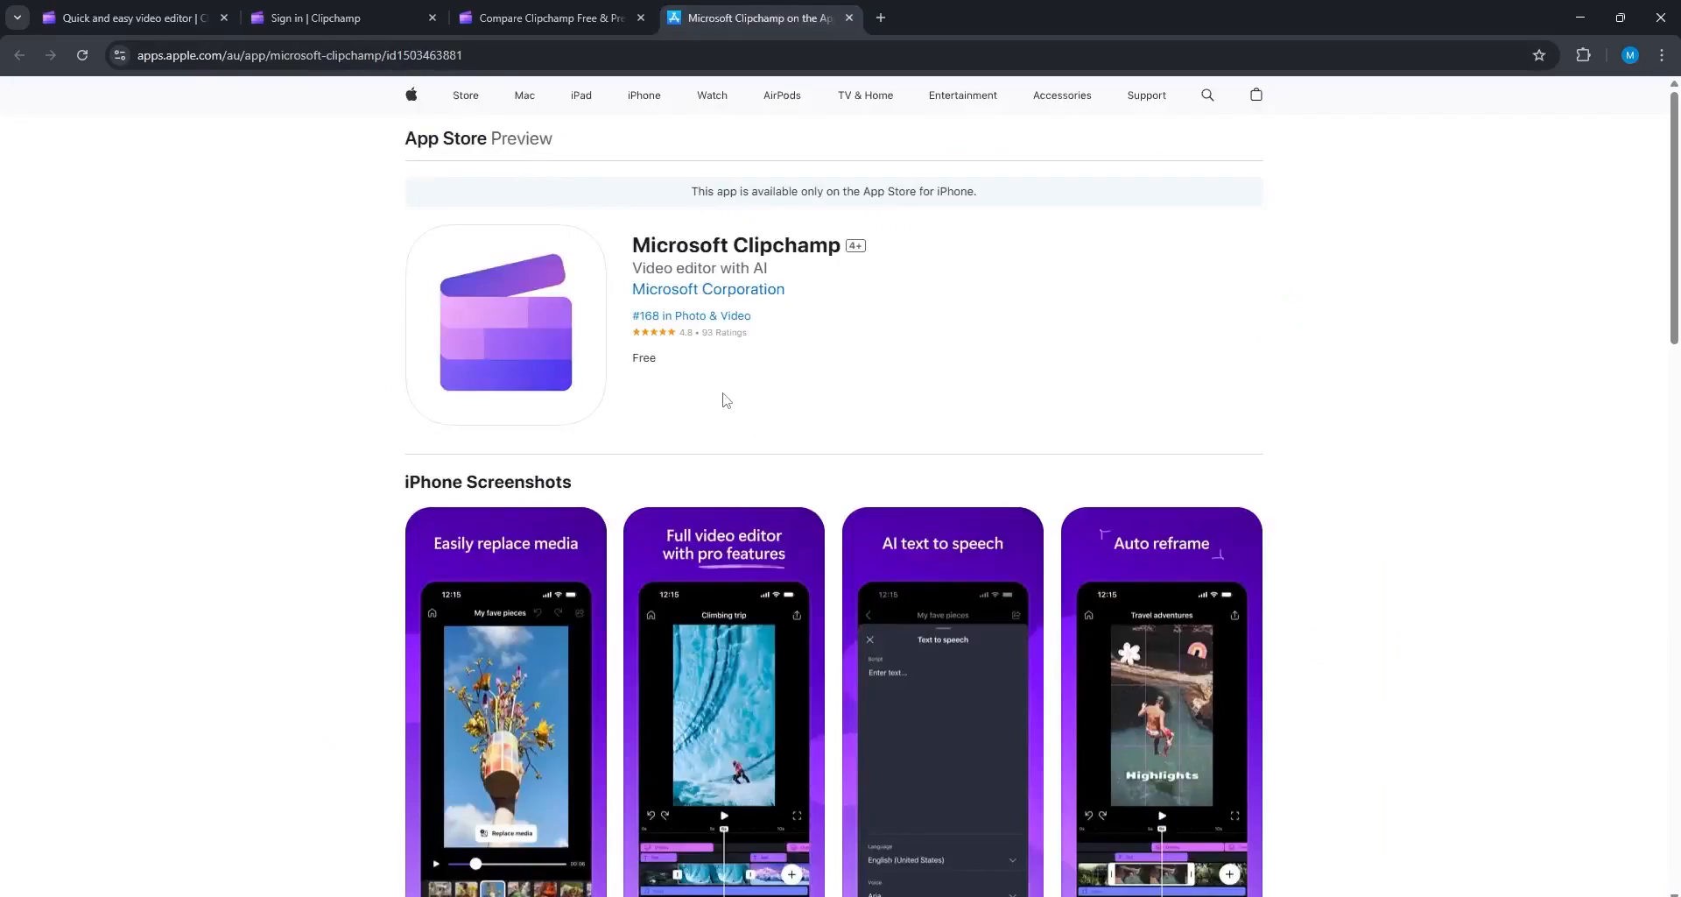
pyautogui.scroll(-2, 726, 399)
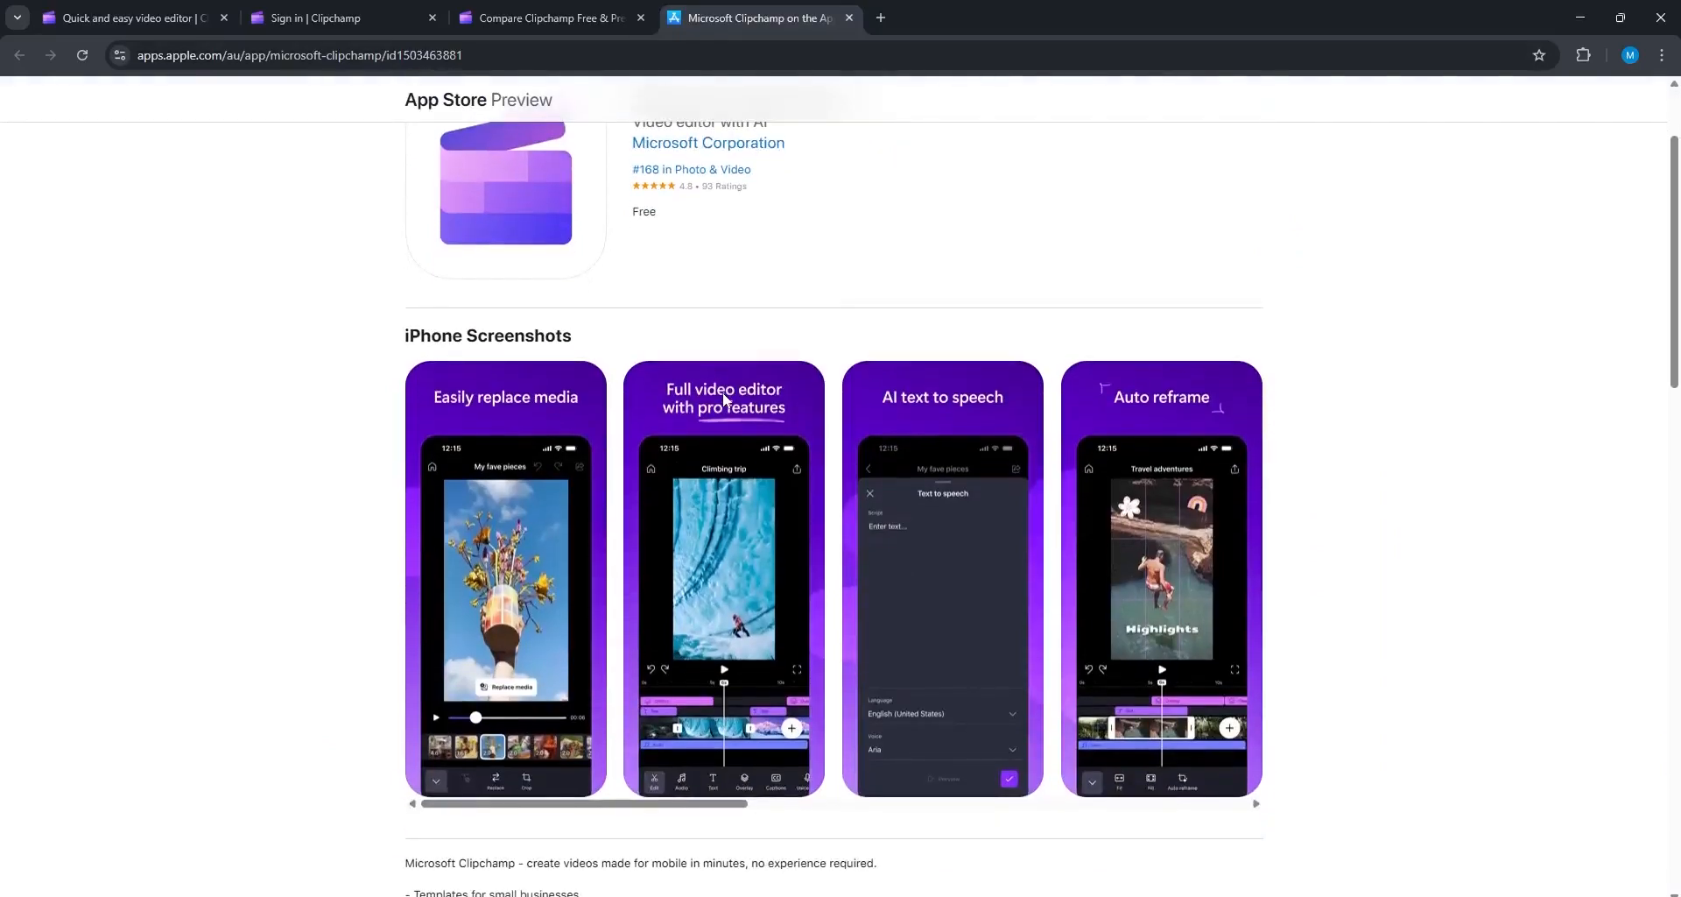
pyautogui.scroll(2, 723, 400)
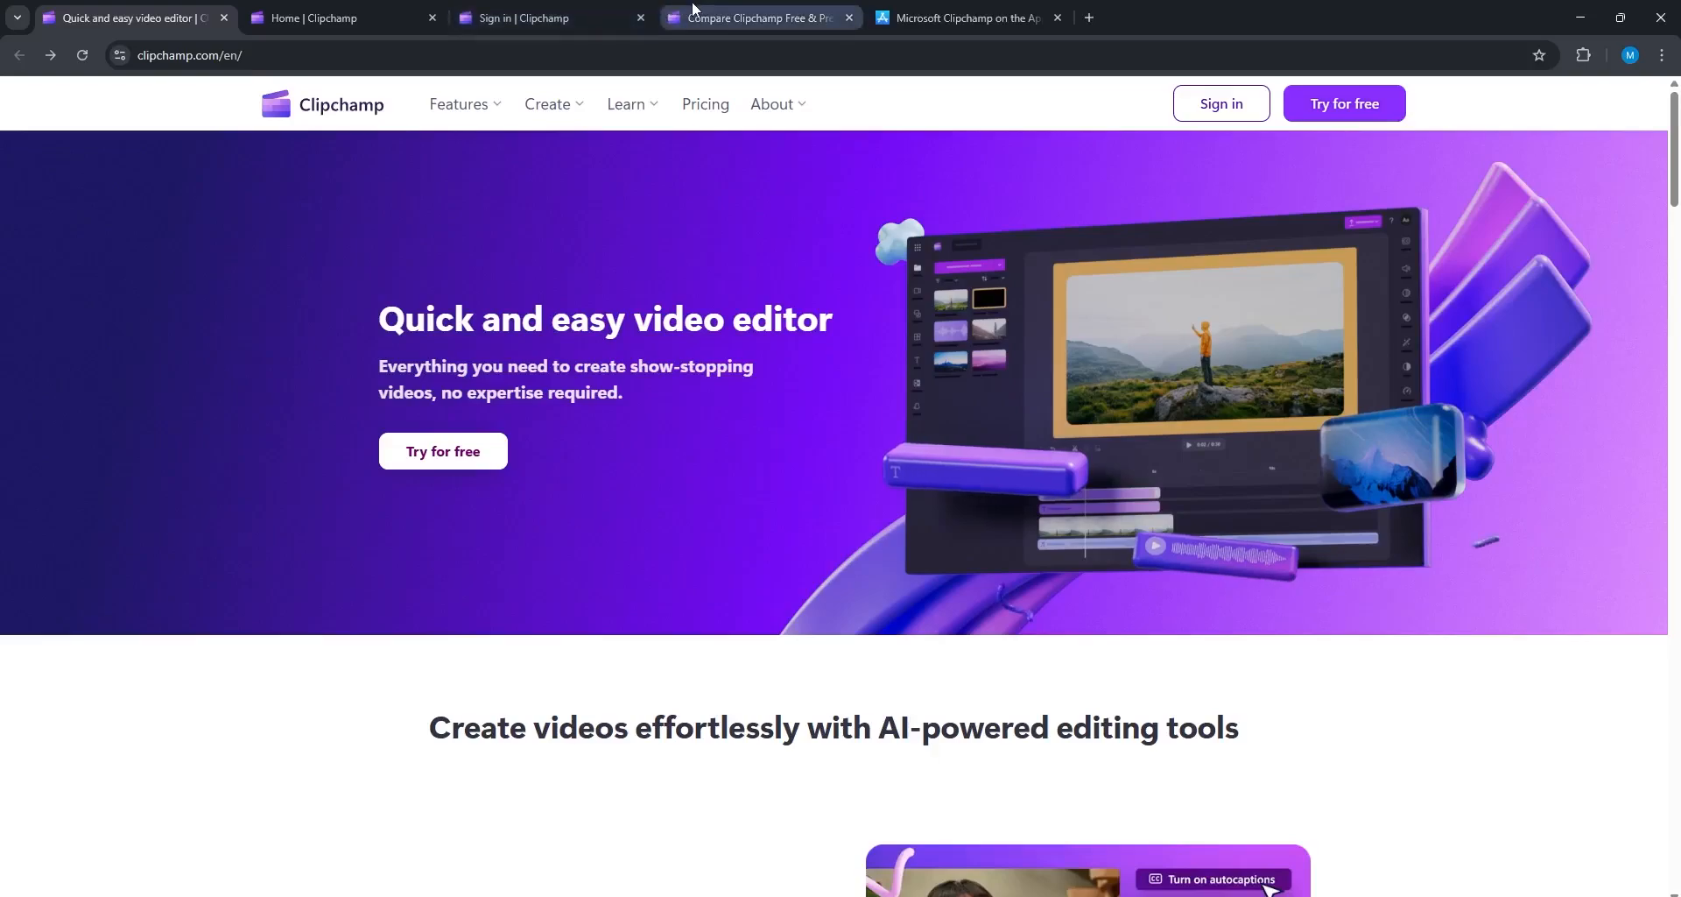
# Step: Compare the Free and Premium plans on the Clipchamp pricing page, down to the feature comparison table
pyautogui.click(700, 17)
pyautogui.moveTo(700, 158); pyautogui.dragTo(1164, 241)
pyautogui.click(1227, 256)
pyautogui.scroll(-2, 1230, 262)
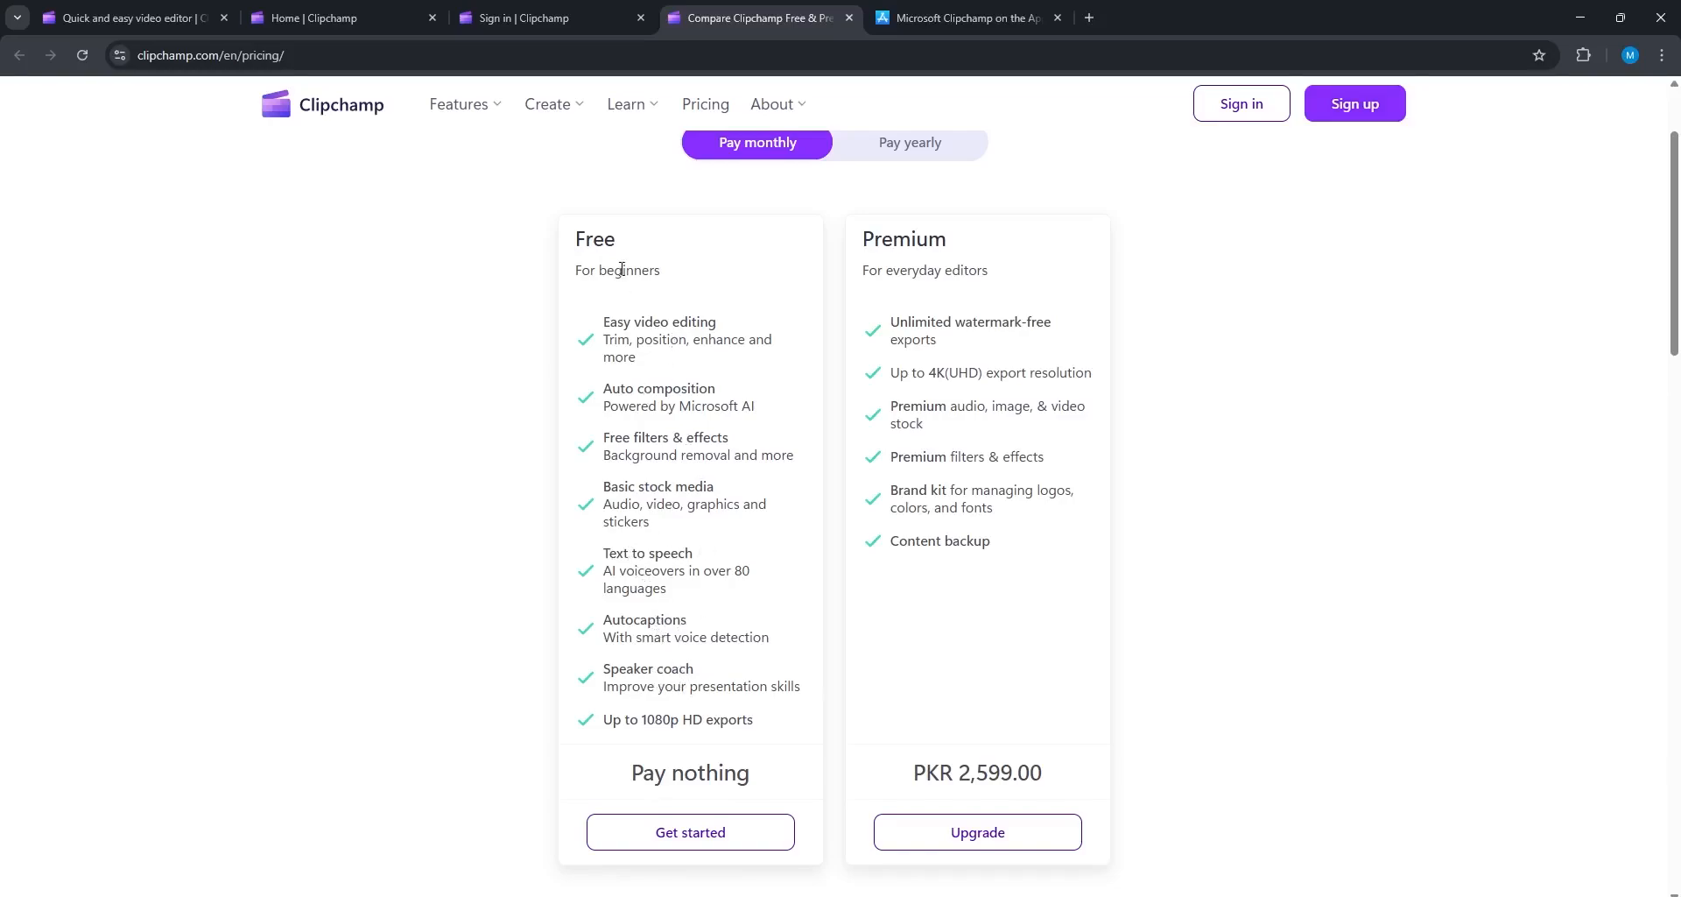
pyautogui.click(755, 763)
pyautogui.scroll(-1, 1207, 619)
pyautogui.scroll(-4, 1206, 619)
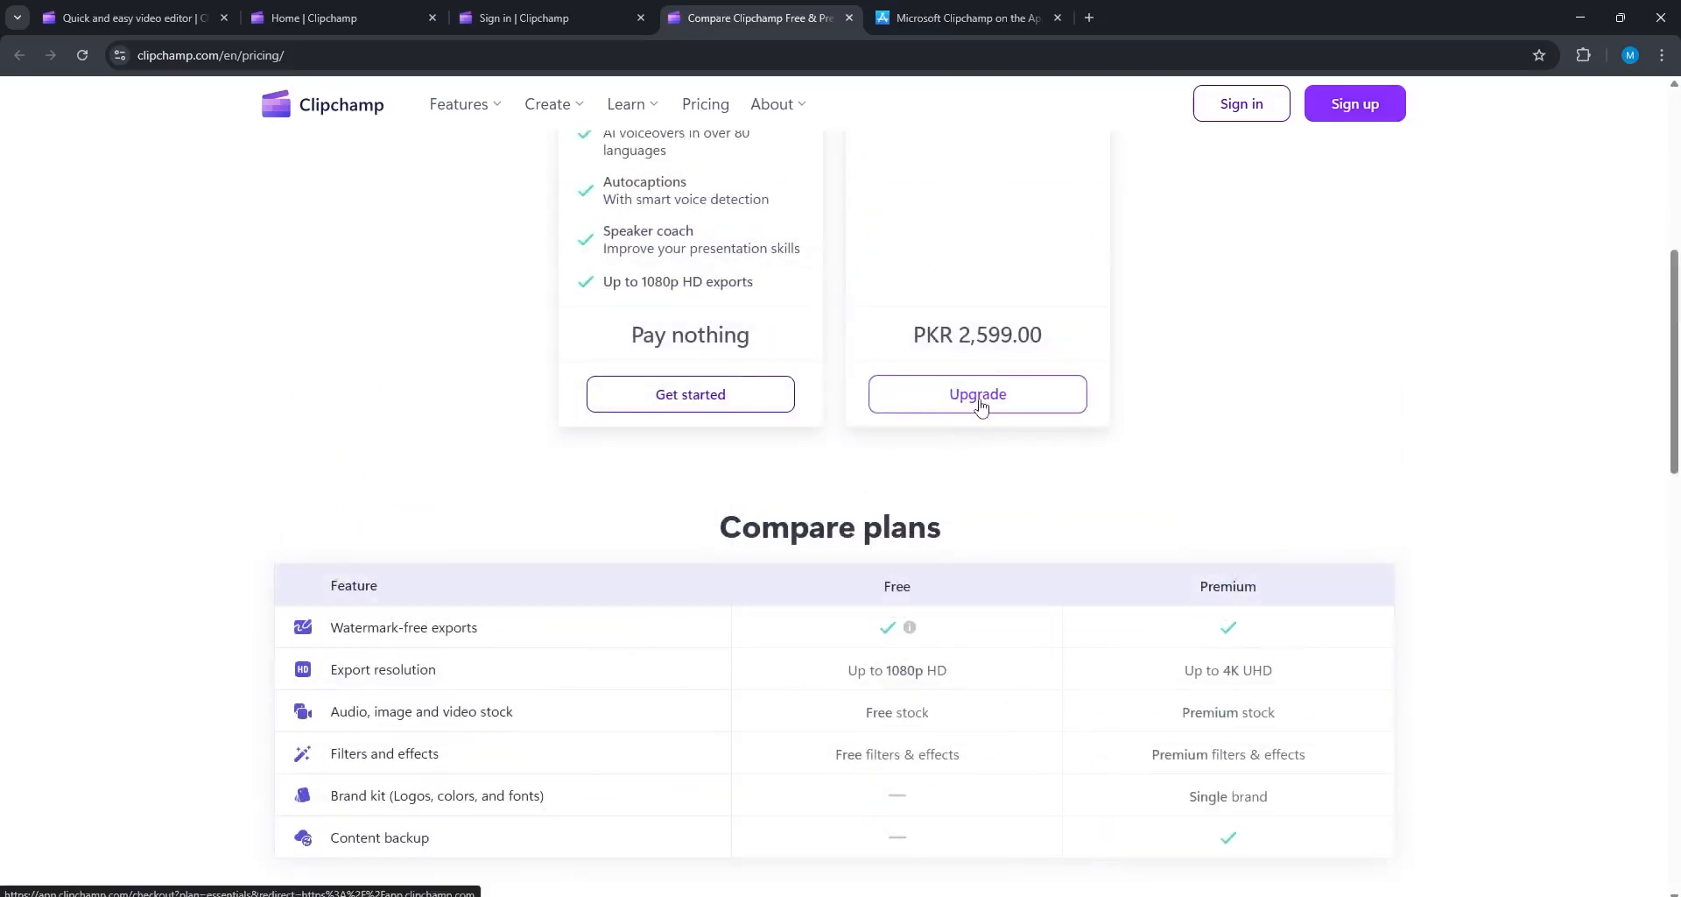
pyautogui.scroll(-3, 981, 405)
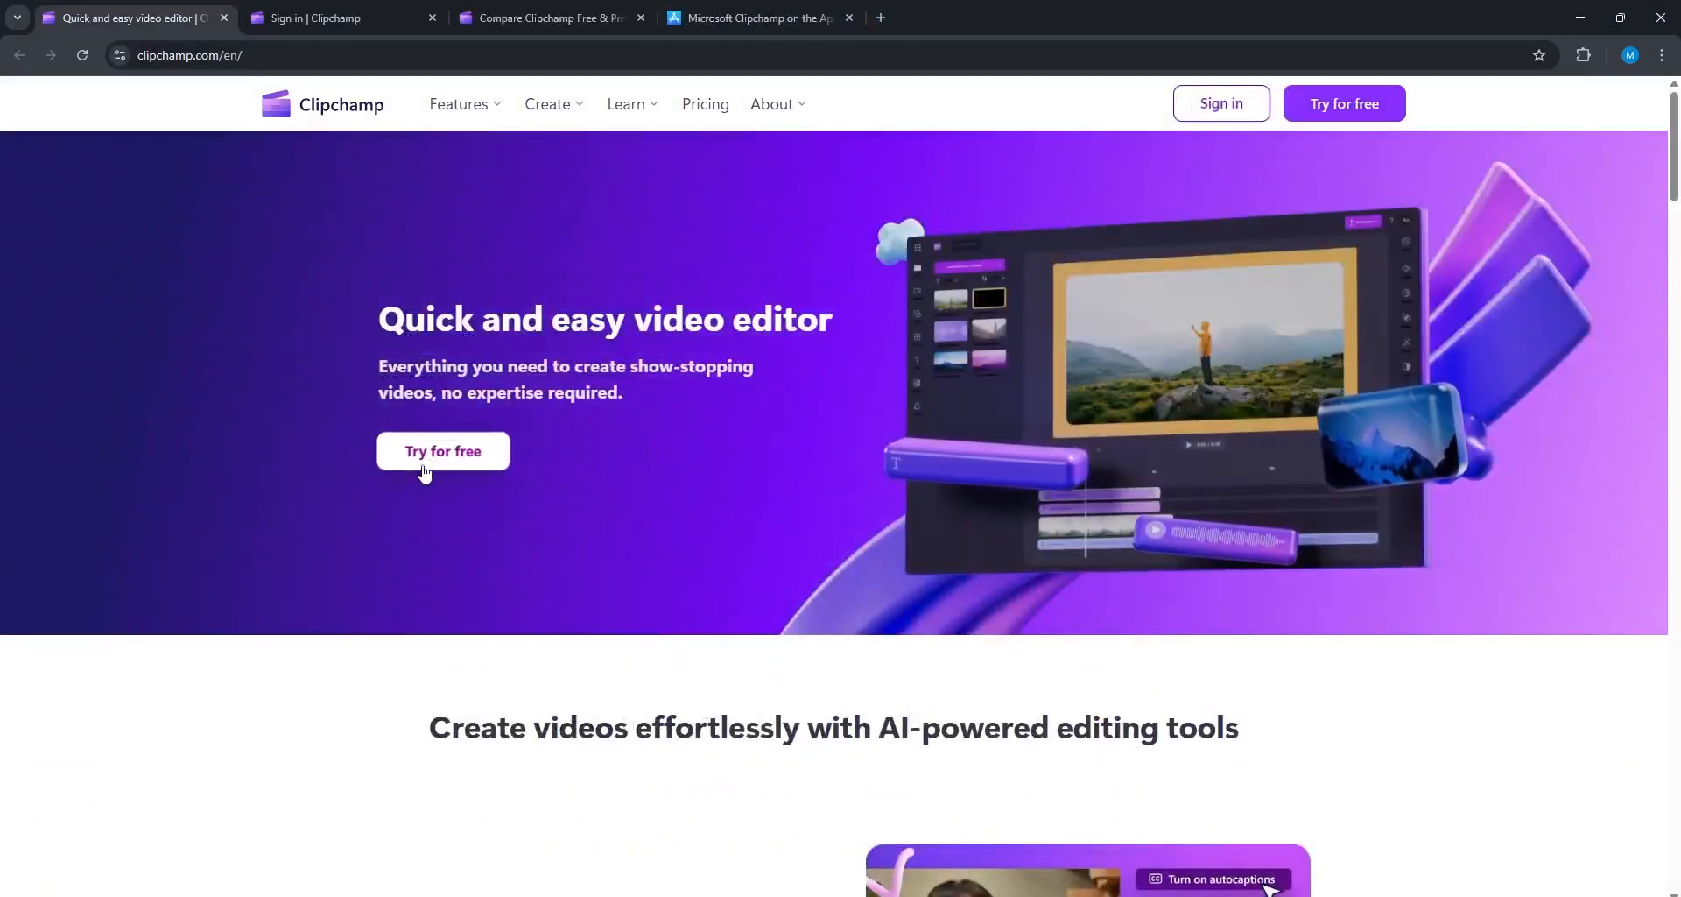
# Step: Start the free trial from the Clipchamp homepage and sign in with a Google account
pyautogui.click(424, 464)
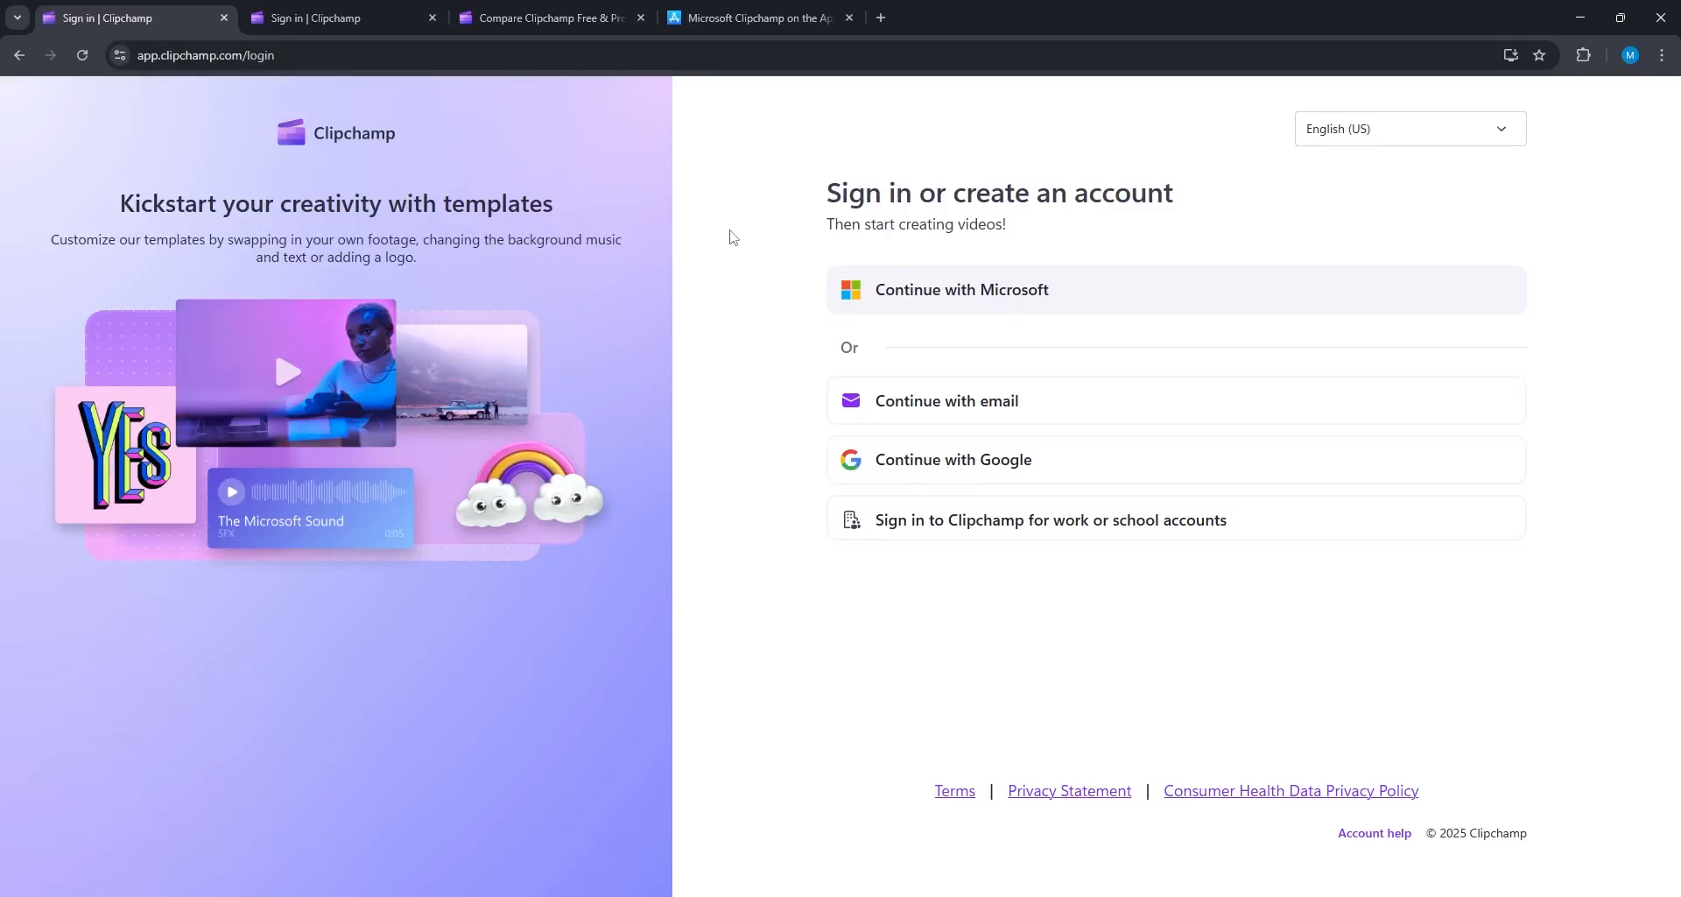
pyautogui.click(931, 467)
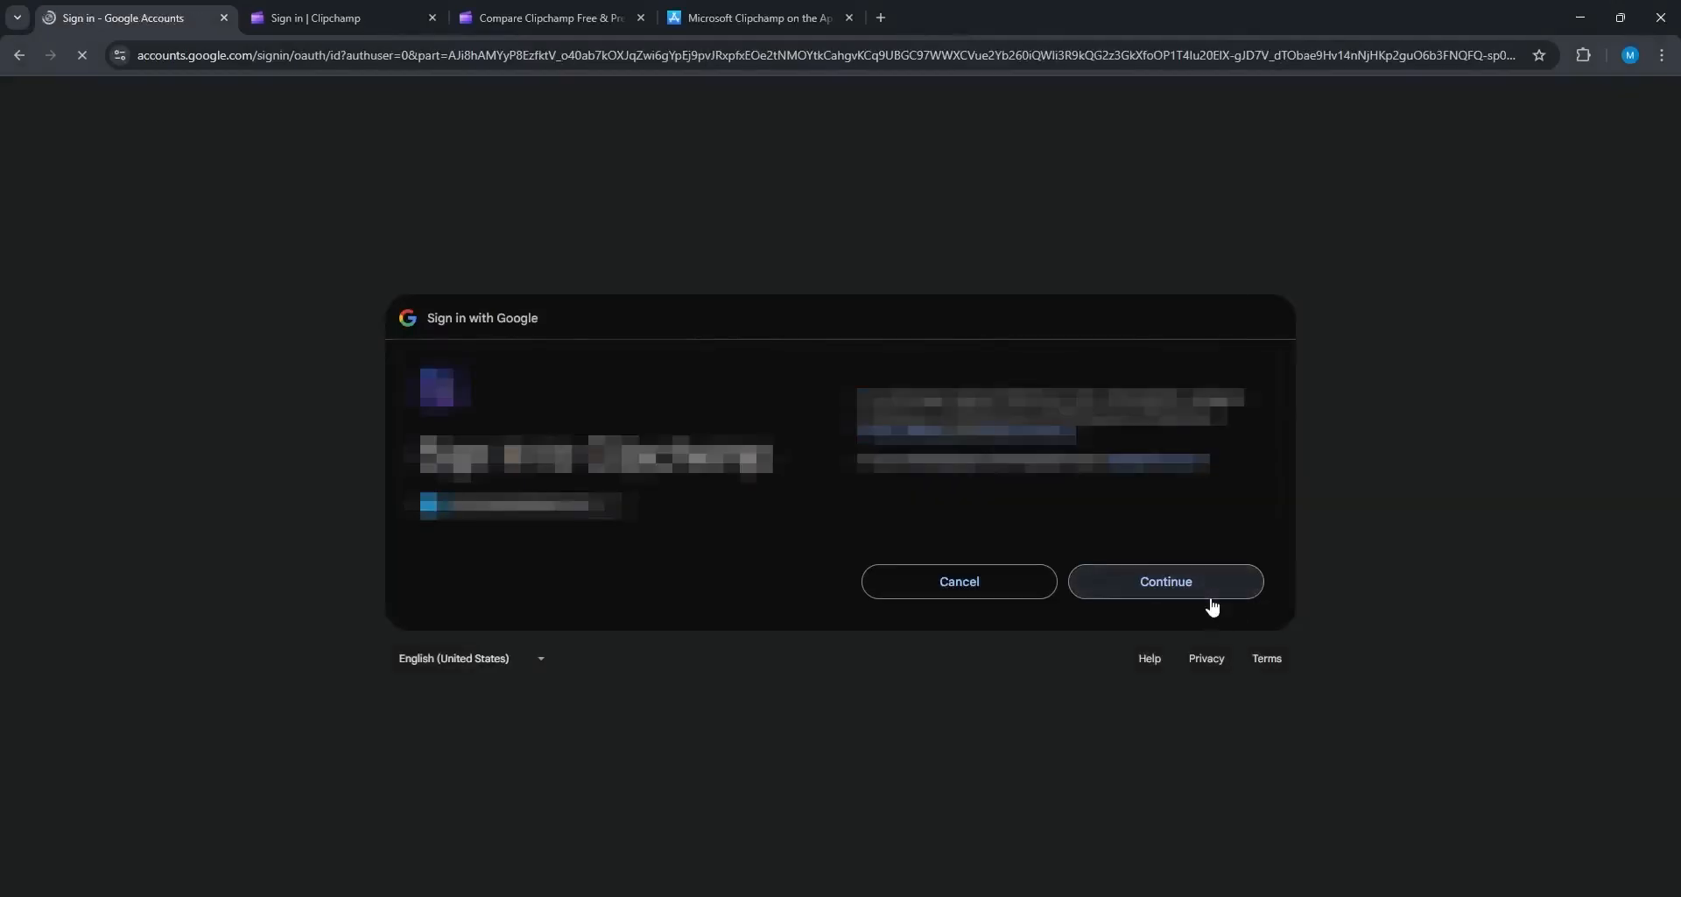
pyautogui.click(1210, 604)
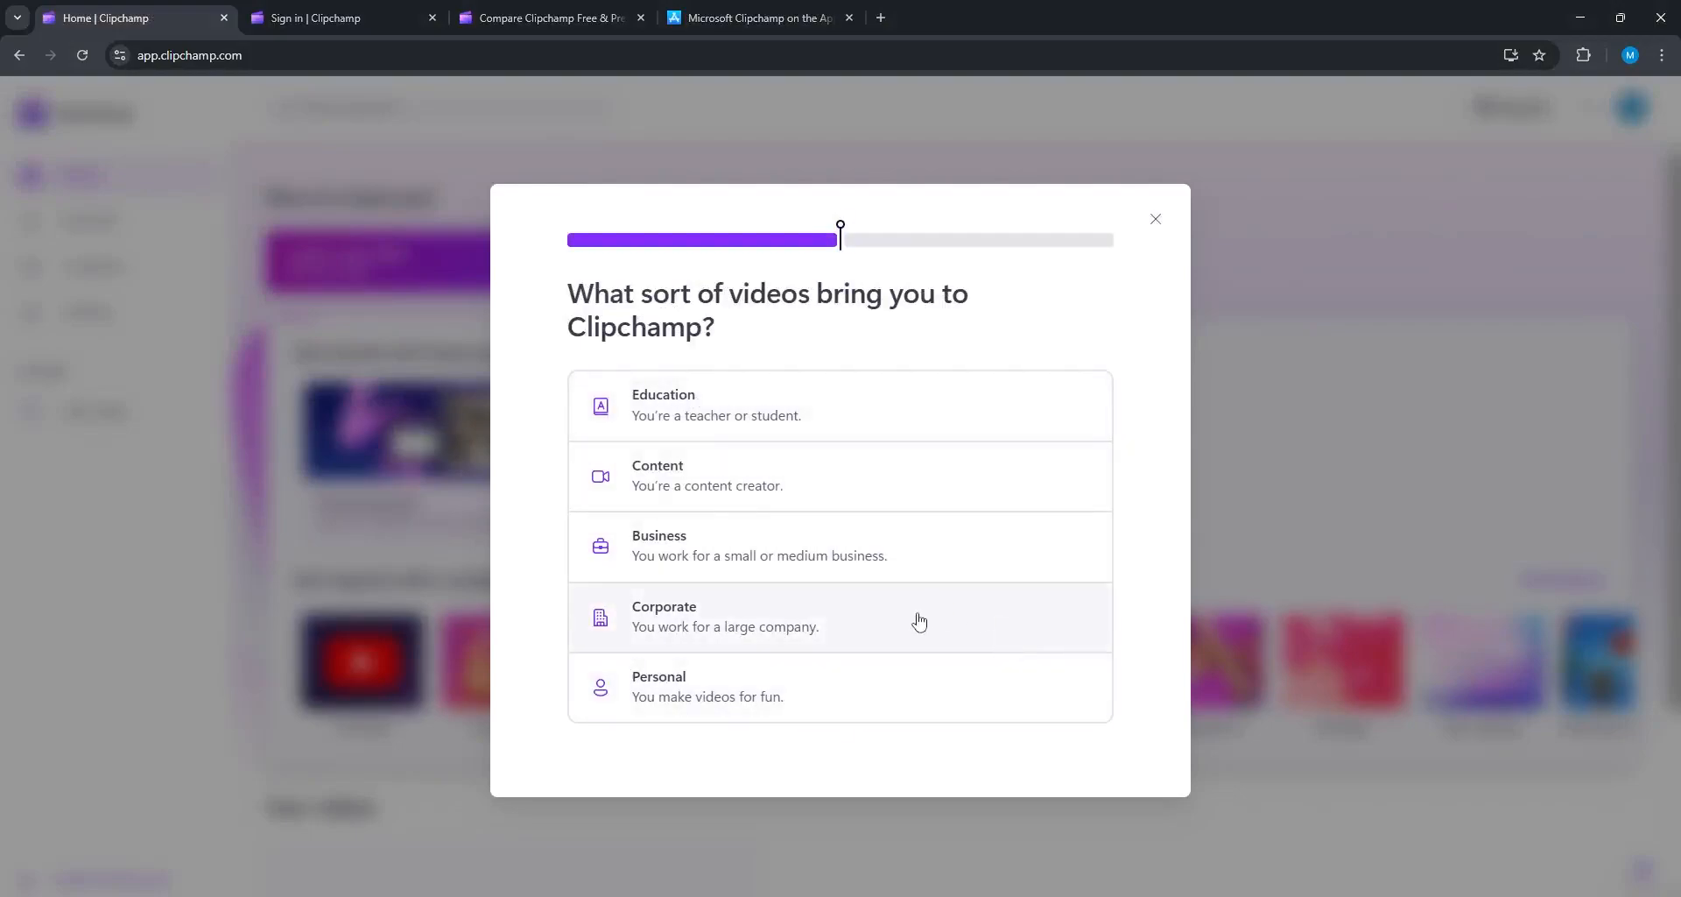
# Step: Answer the onboarding questions with Content as the video type and Influencer as the kind of content creator
pyautogui.click(820, 489)
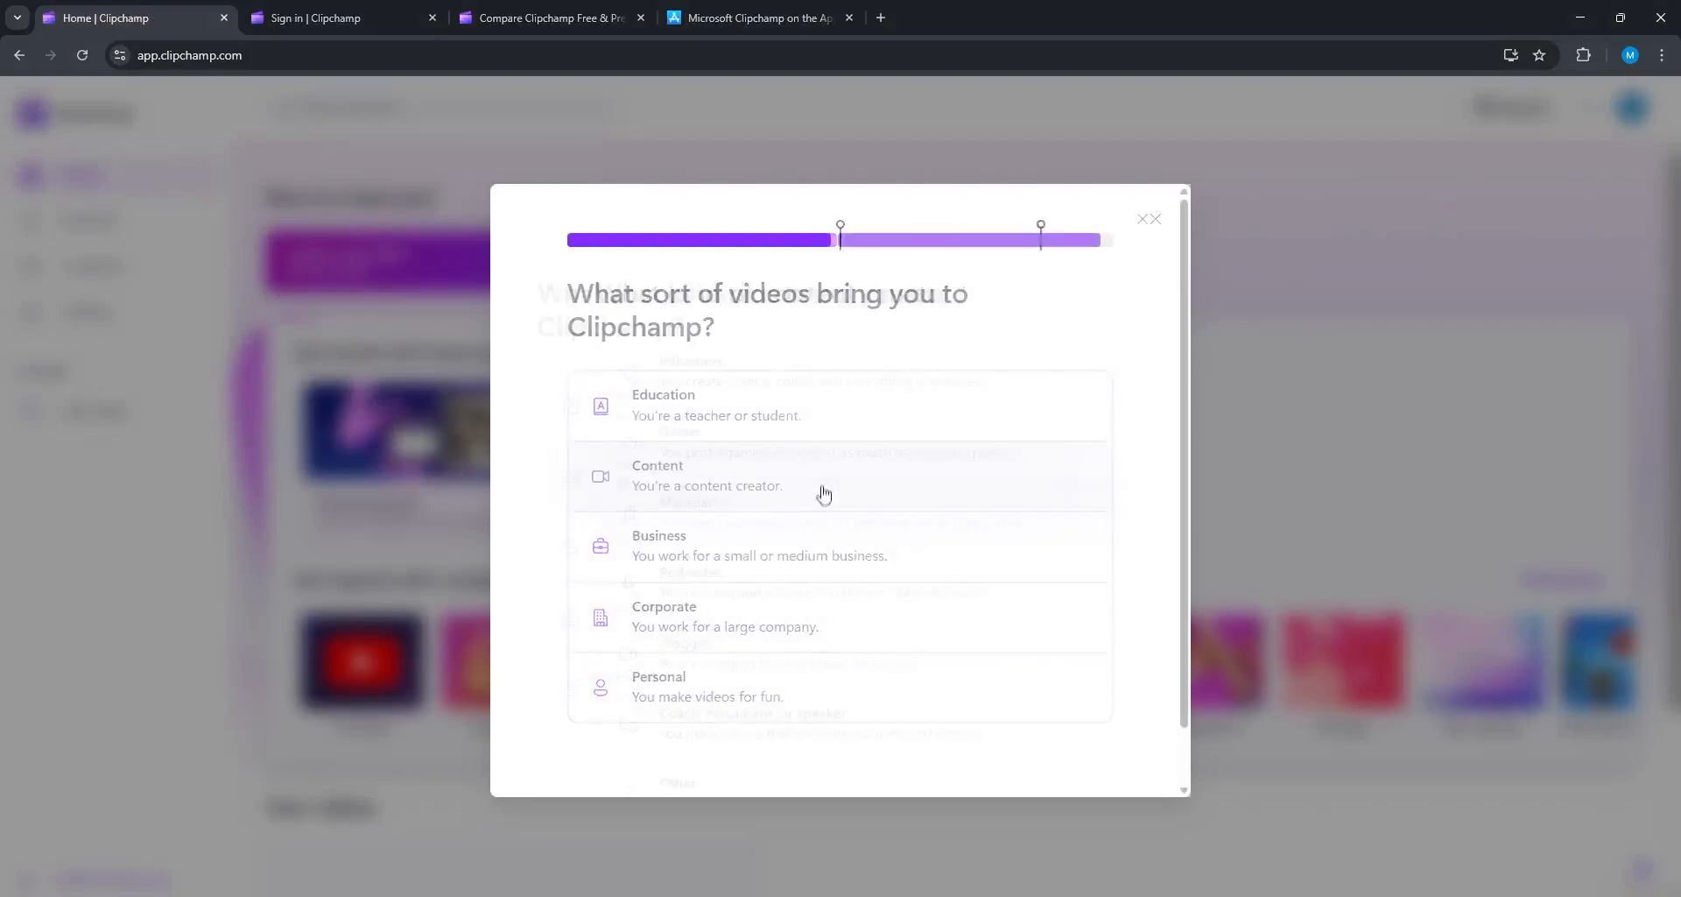
pyautogui.scroll(-1, 677, 631)
pyautogui.scroll(1, 701, 569)
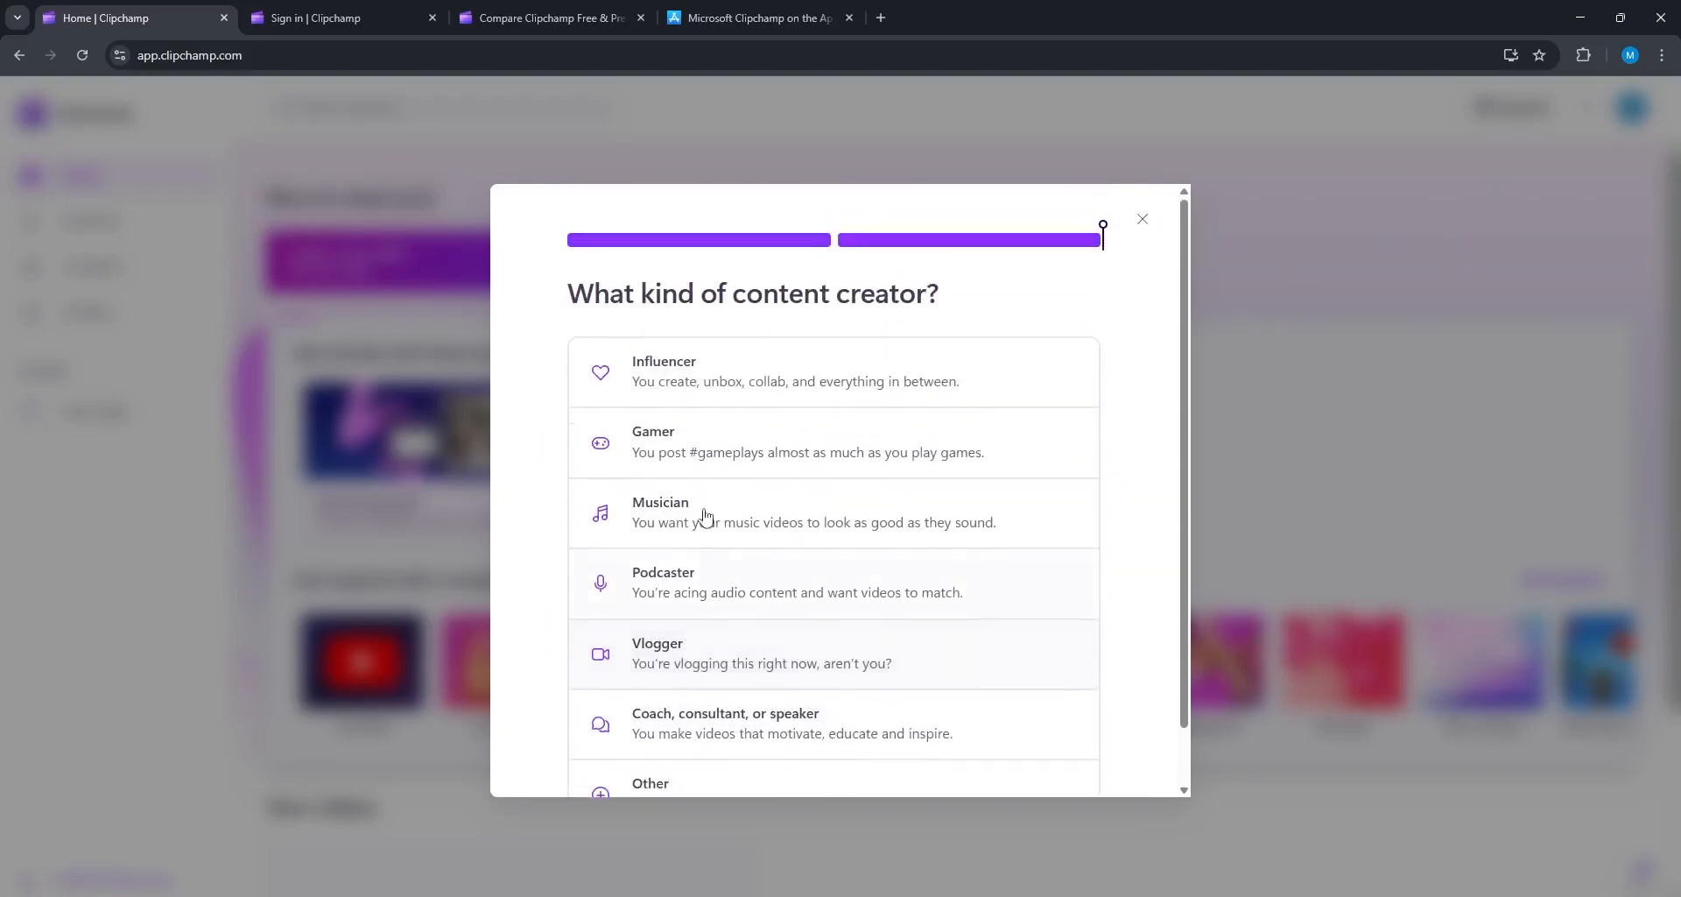
pyautogui.click(722, 390)
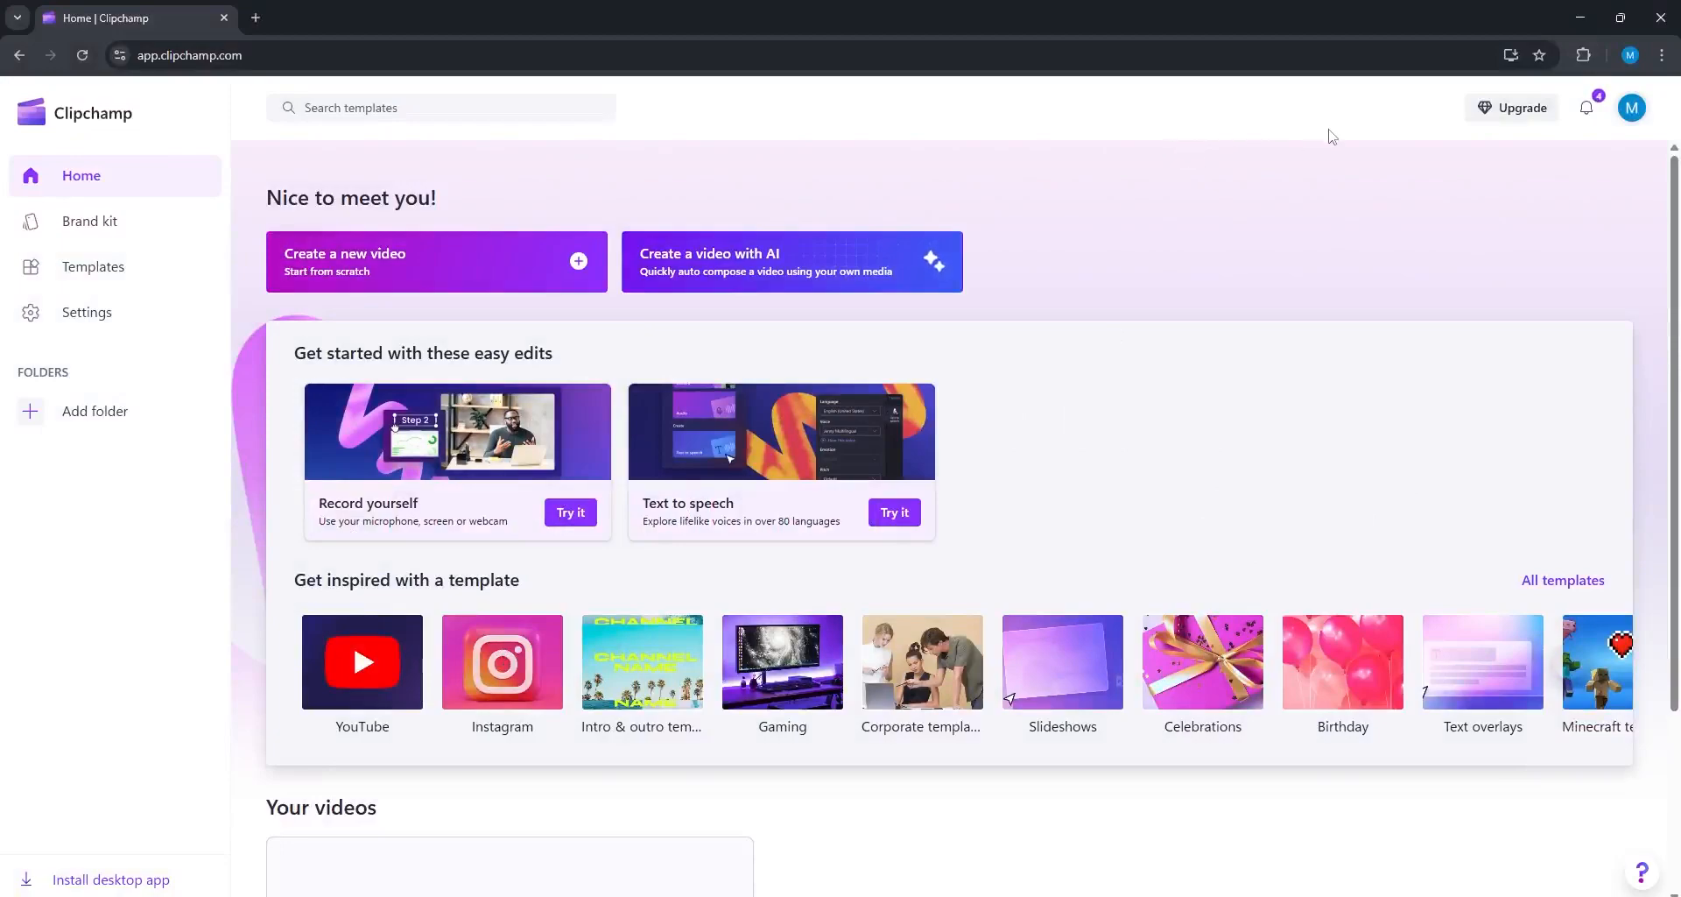
# Step: Check the account options and the notifications on the Clipchamp home page
pyautogui.click(1631, 108)
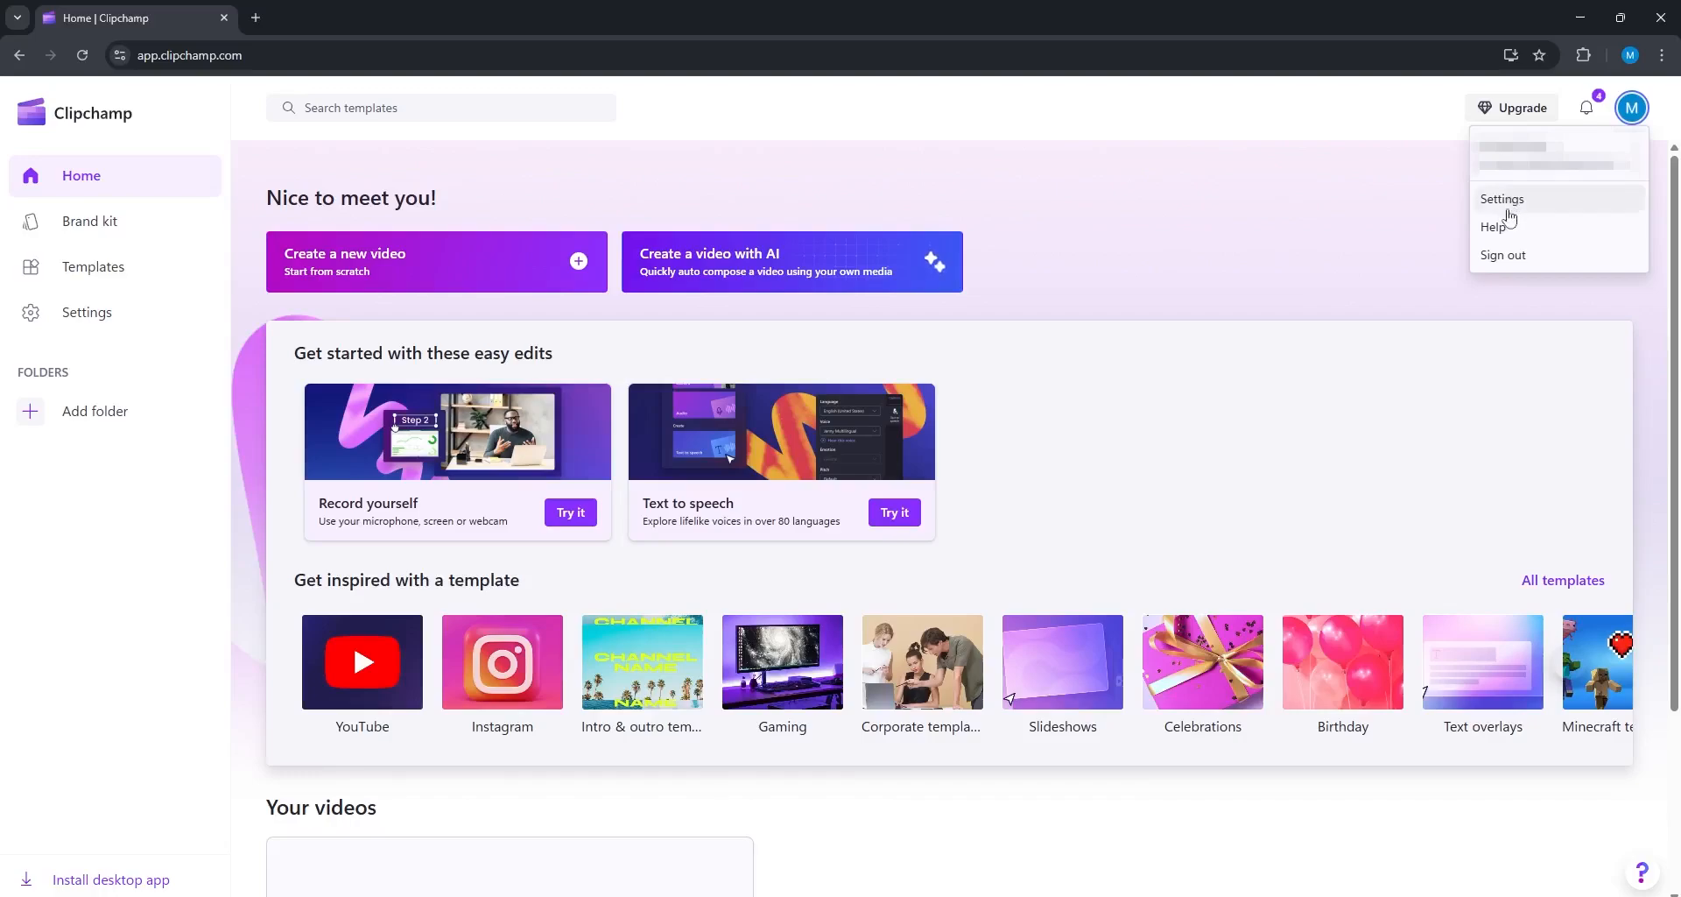
pyautogui.click(1586, 109)
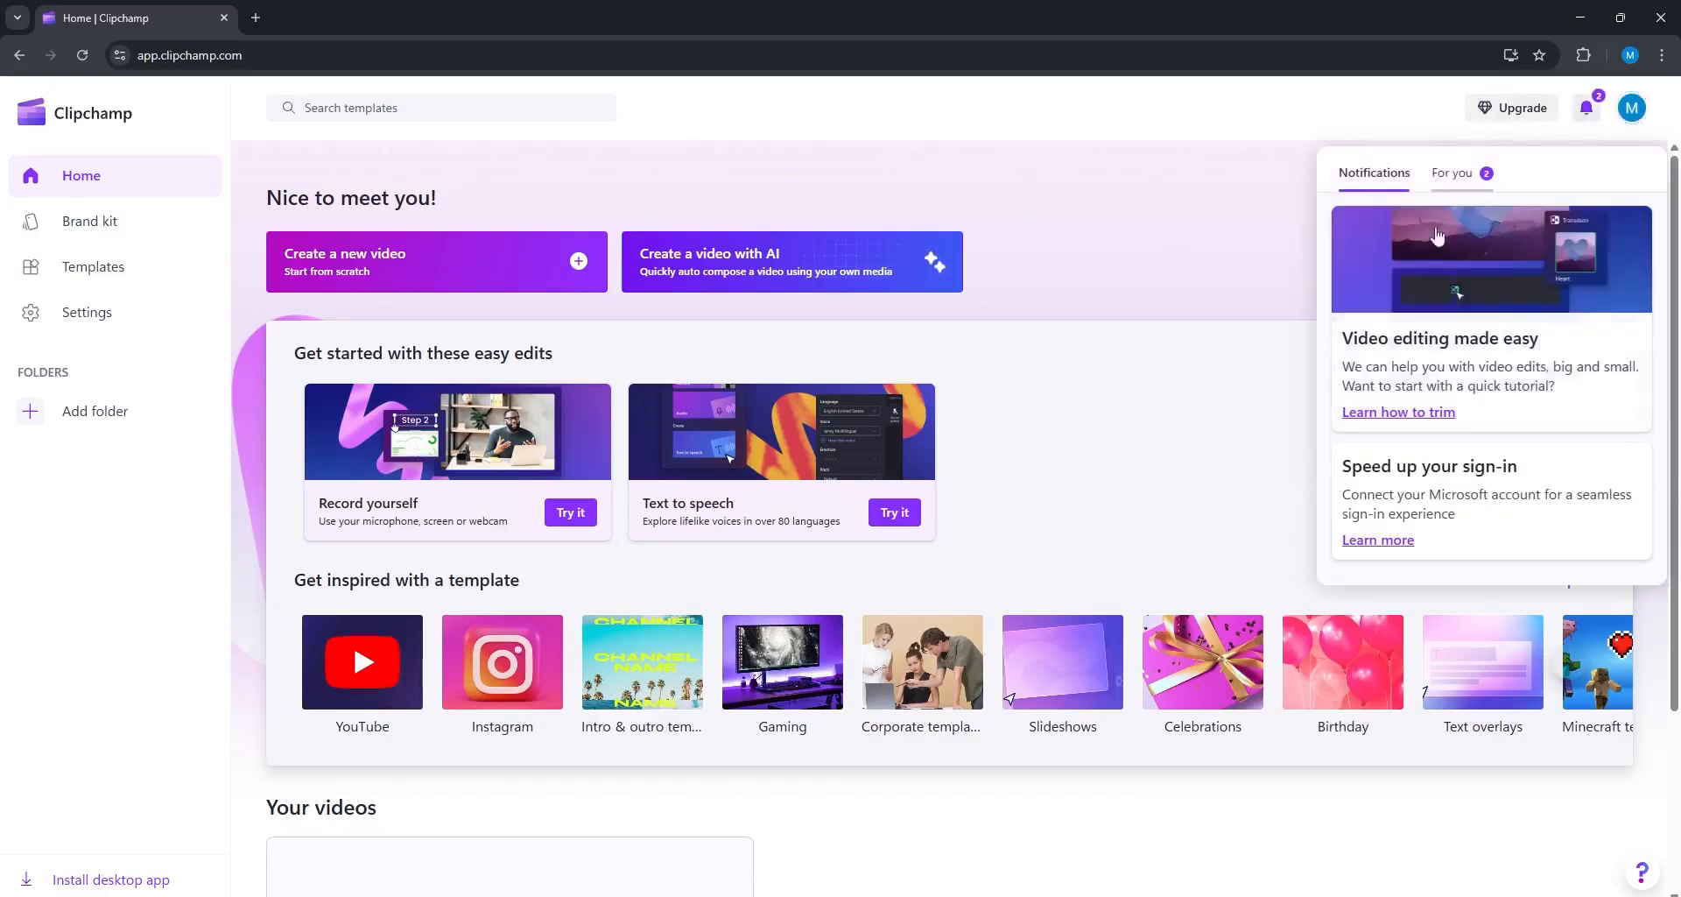
pyautogui.click(1250, 235)
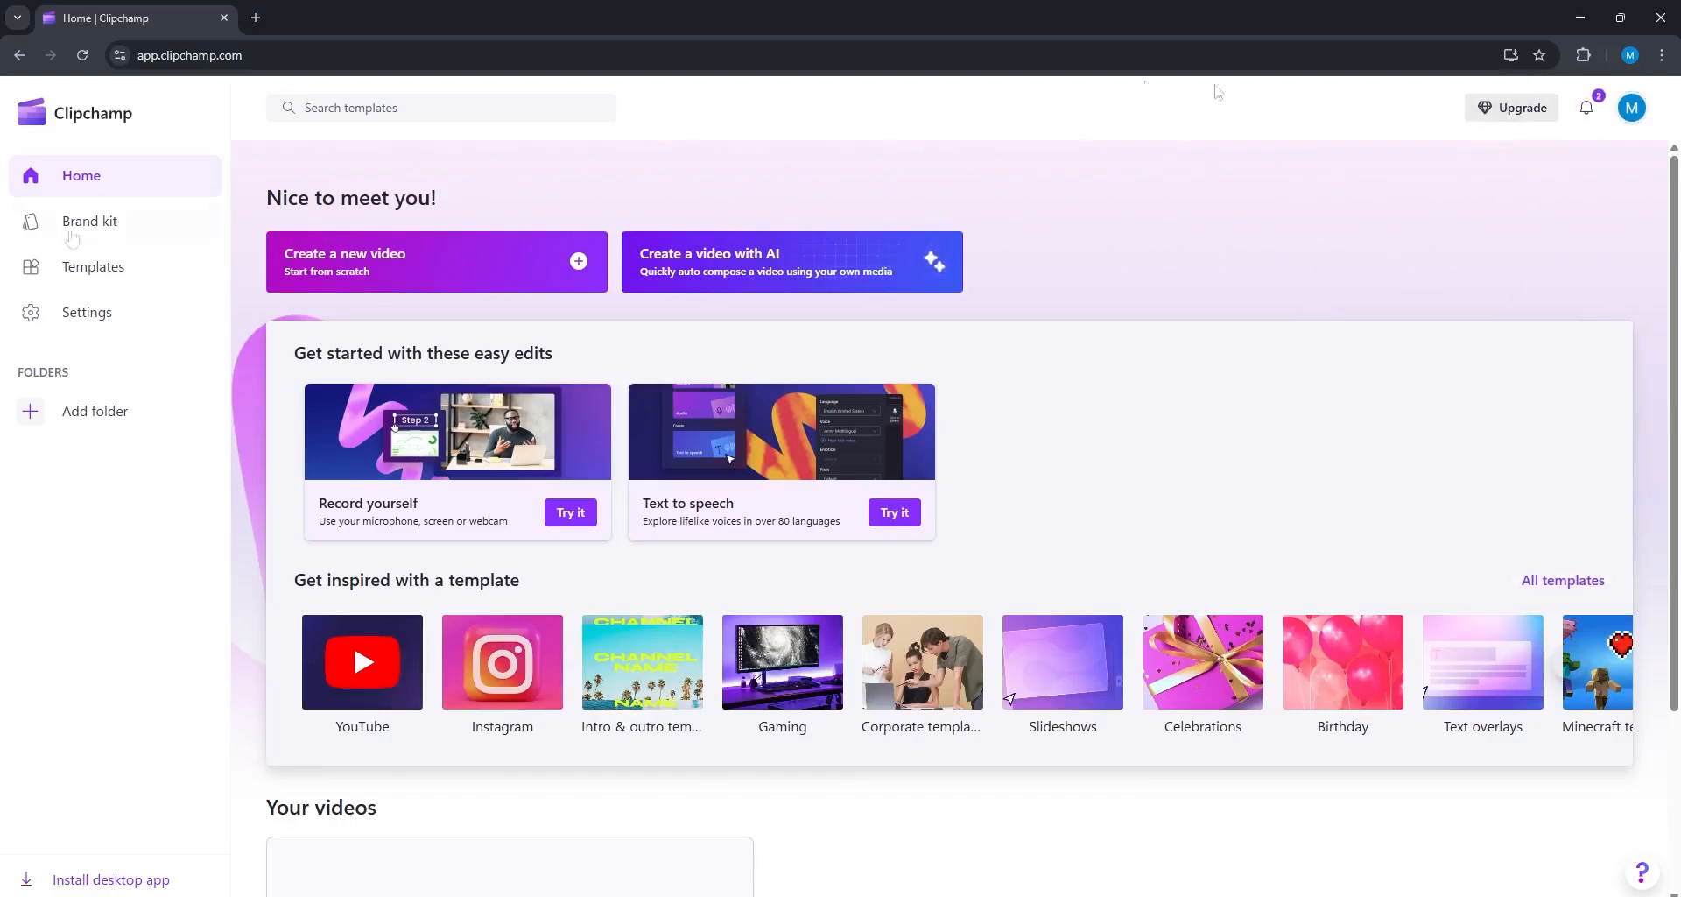
# Step: Browse the full YouTube collection in the template library and return to the home page
pyautogui.click(81, 279)
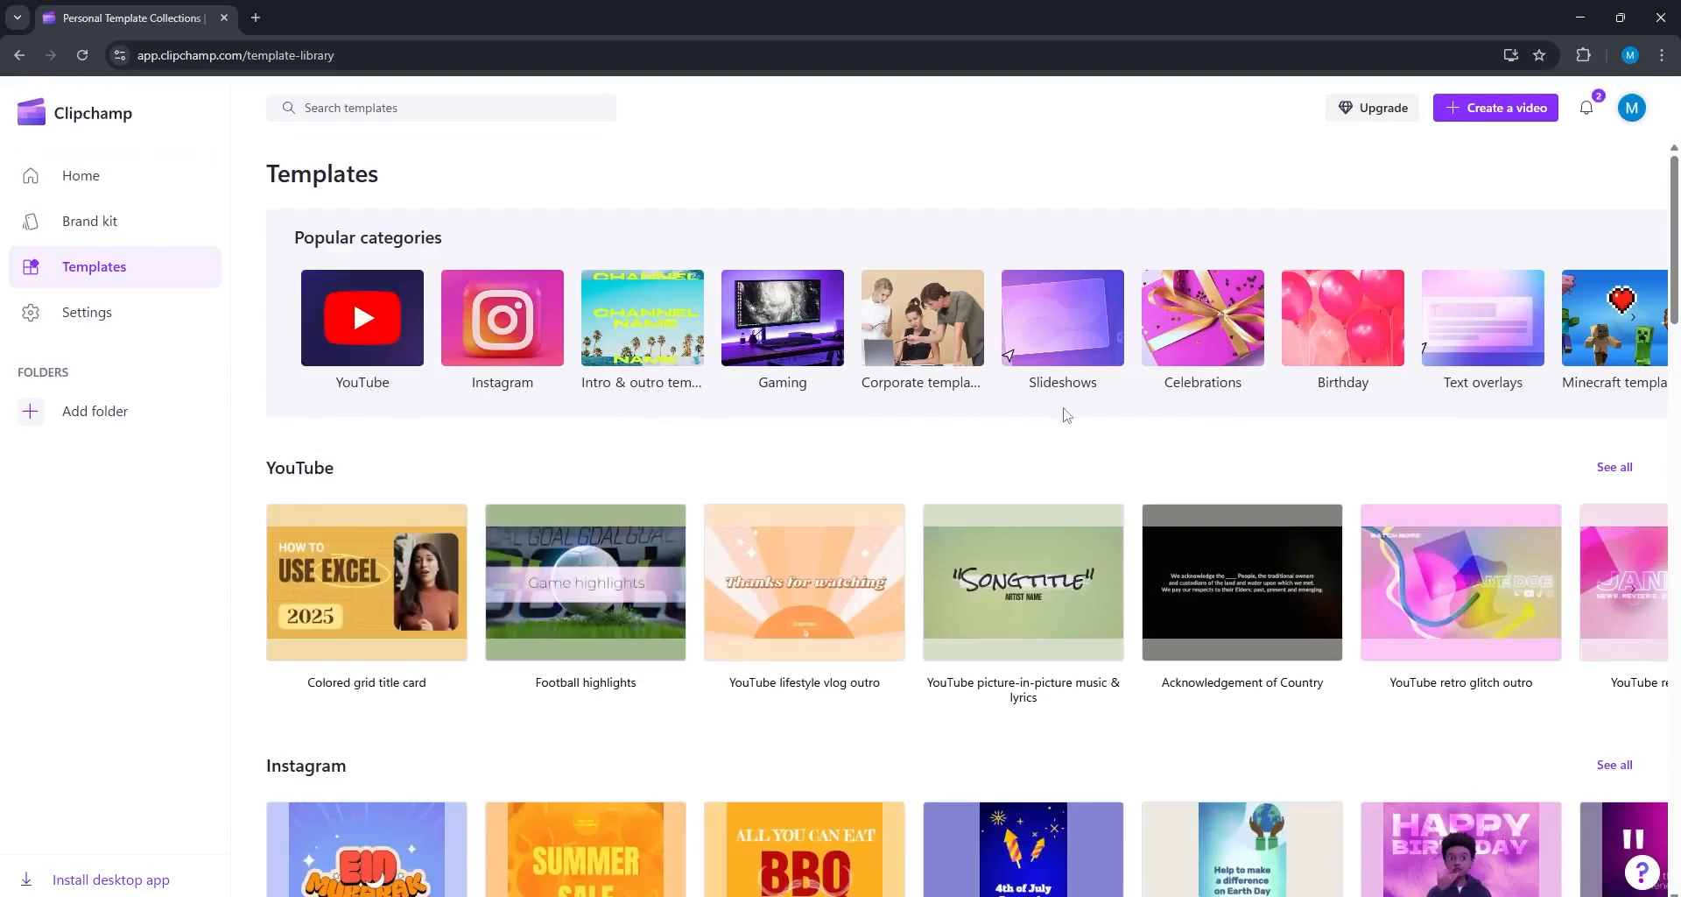
pyautogui.scroll(-2, 1130, 418)
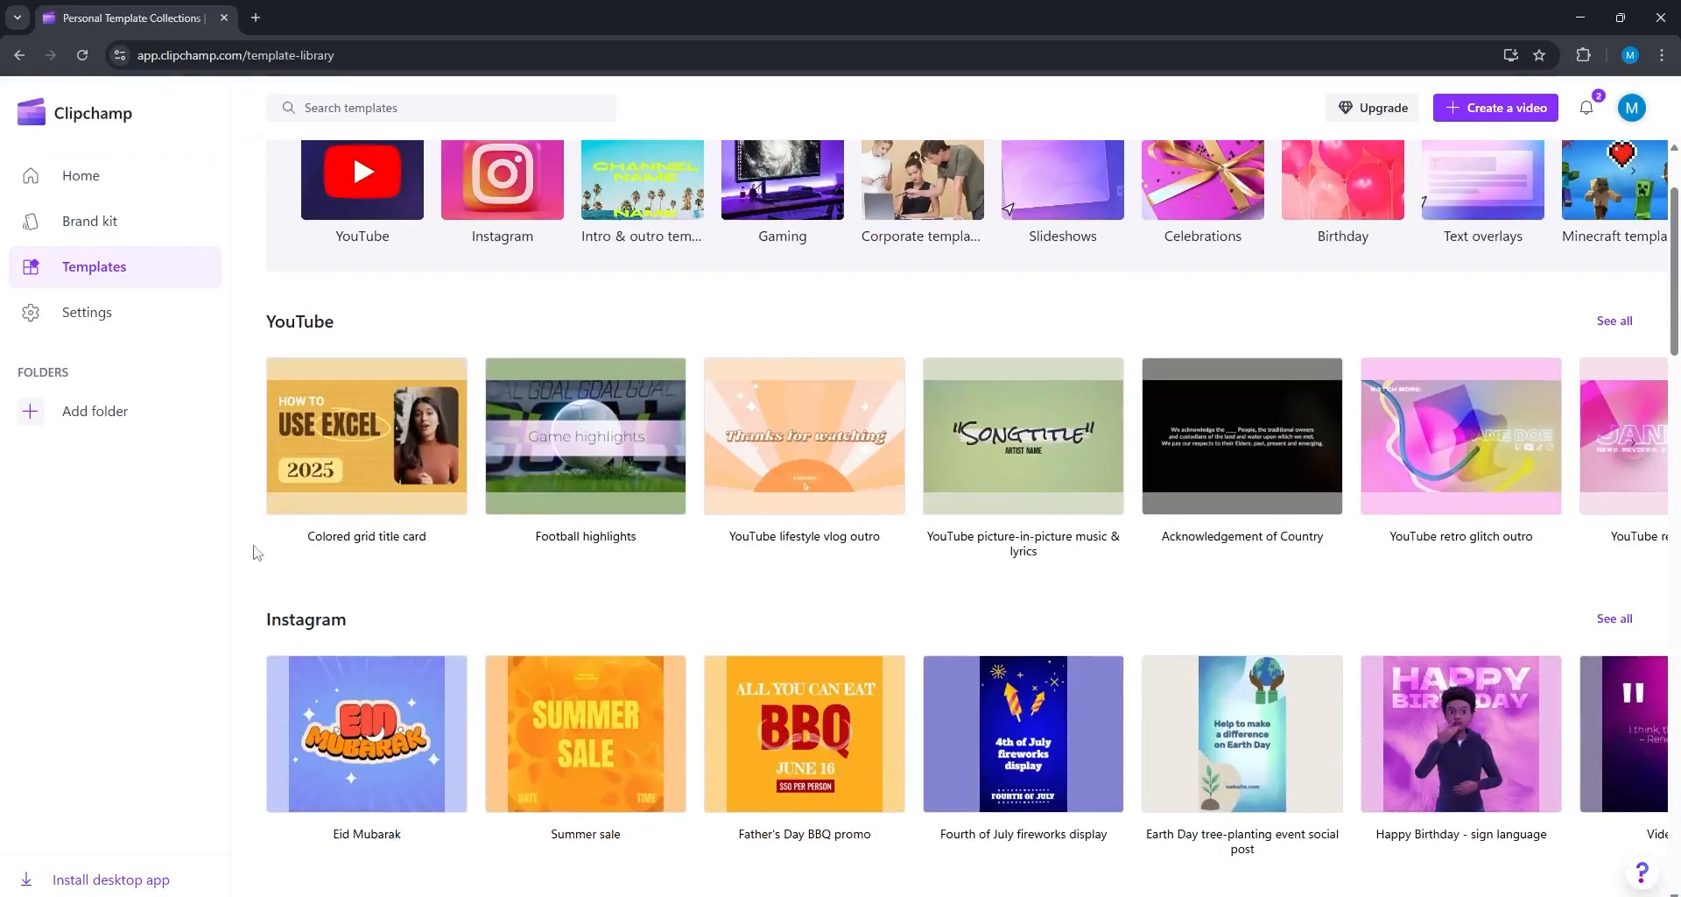
pyautogui.click(1616, 322)
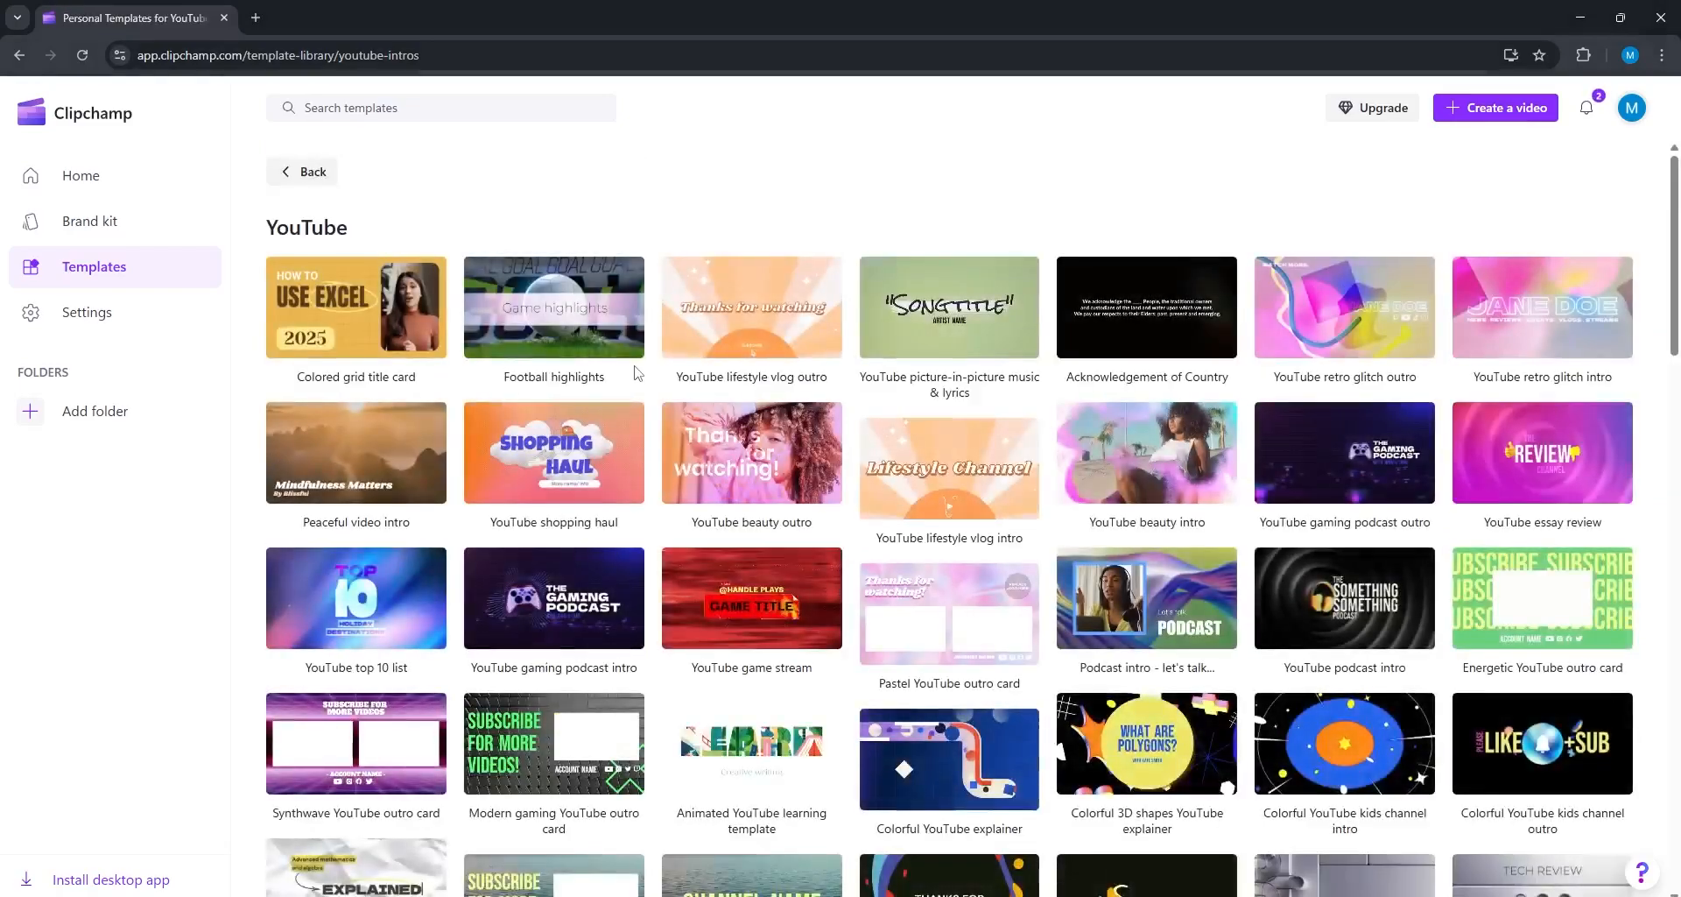
pyautogui.scroll(-4, 1080, 574)
pyautogui.scroll(4, 1080, 573)
pyautogui.click(121, 180)
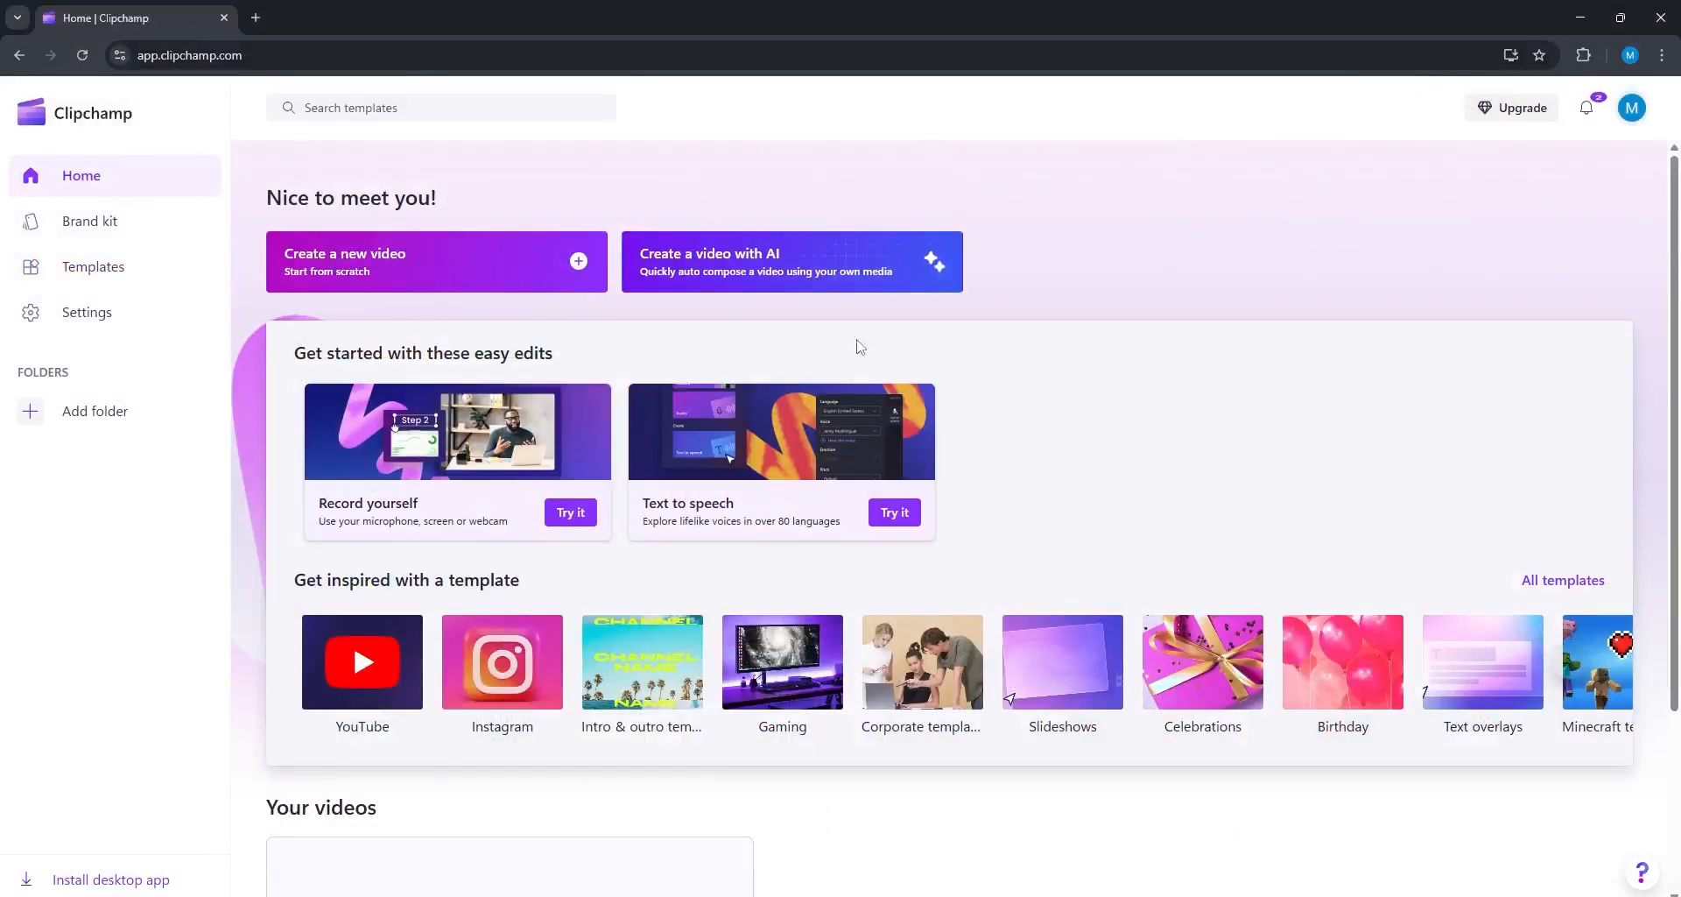
# Step: Create a new video from scratch and show the editor's Record & create options
pyautogui.click(579, 265)
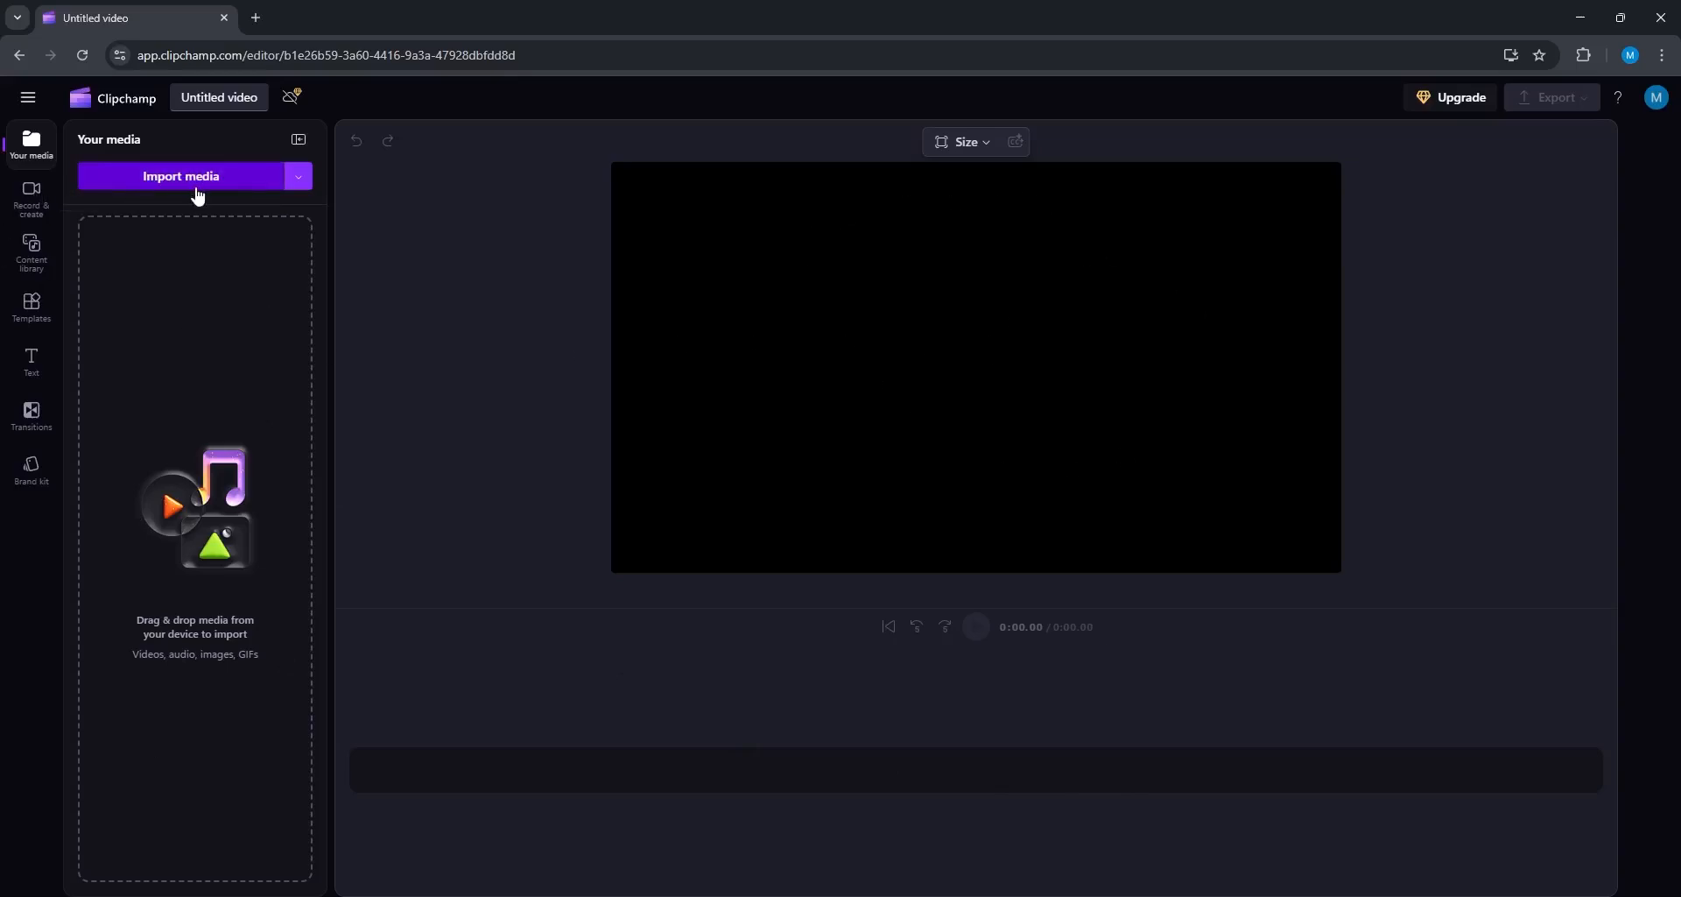
pyautogui.click(39, 224)
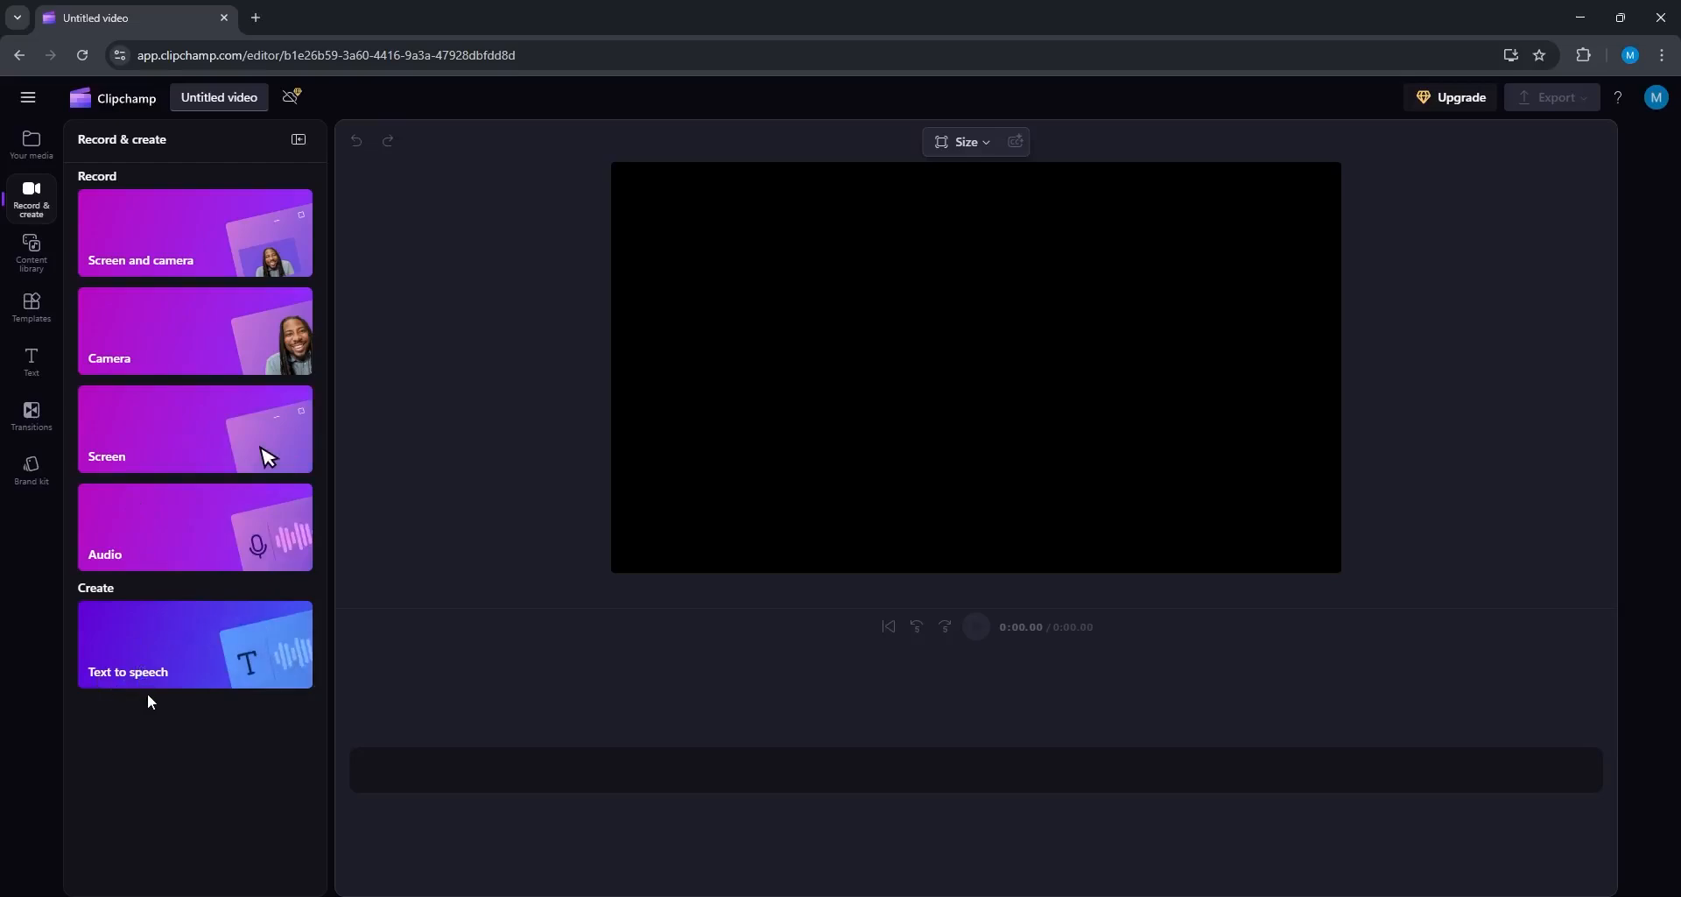
# Step: Browse the content library's featured collections and its music, annotations, videos, stickers, backgrounds and images categories
pyautogui.click(35, 263)
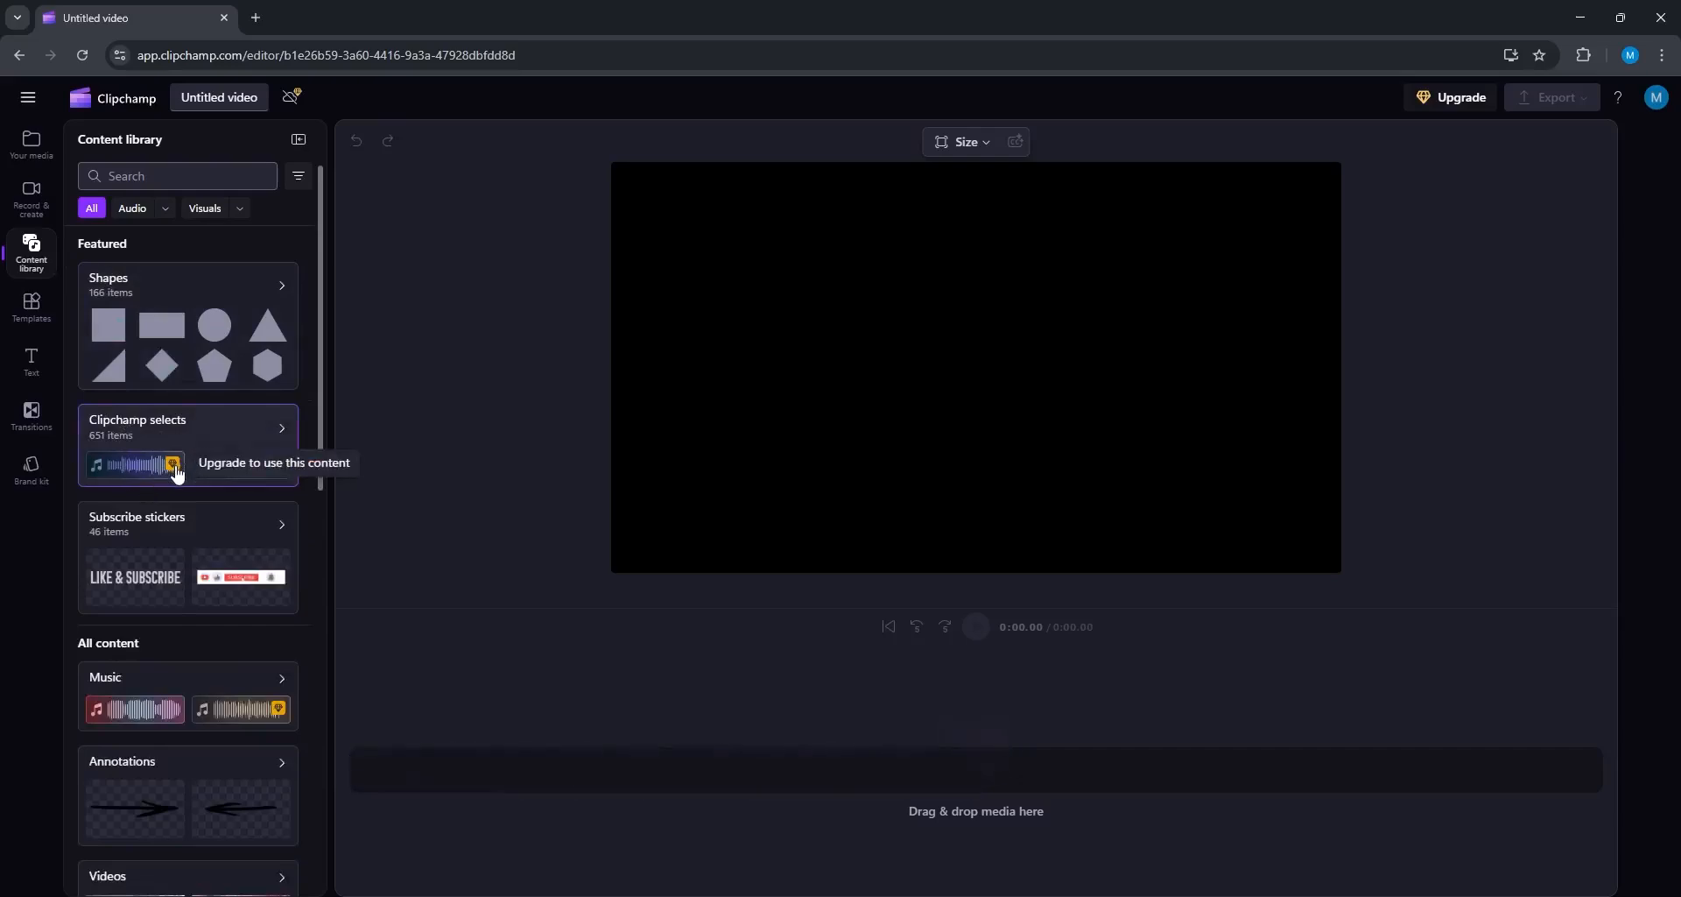
pyautogui.scroll(-2, 173, 534)
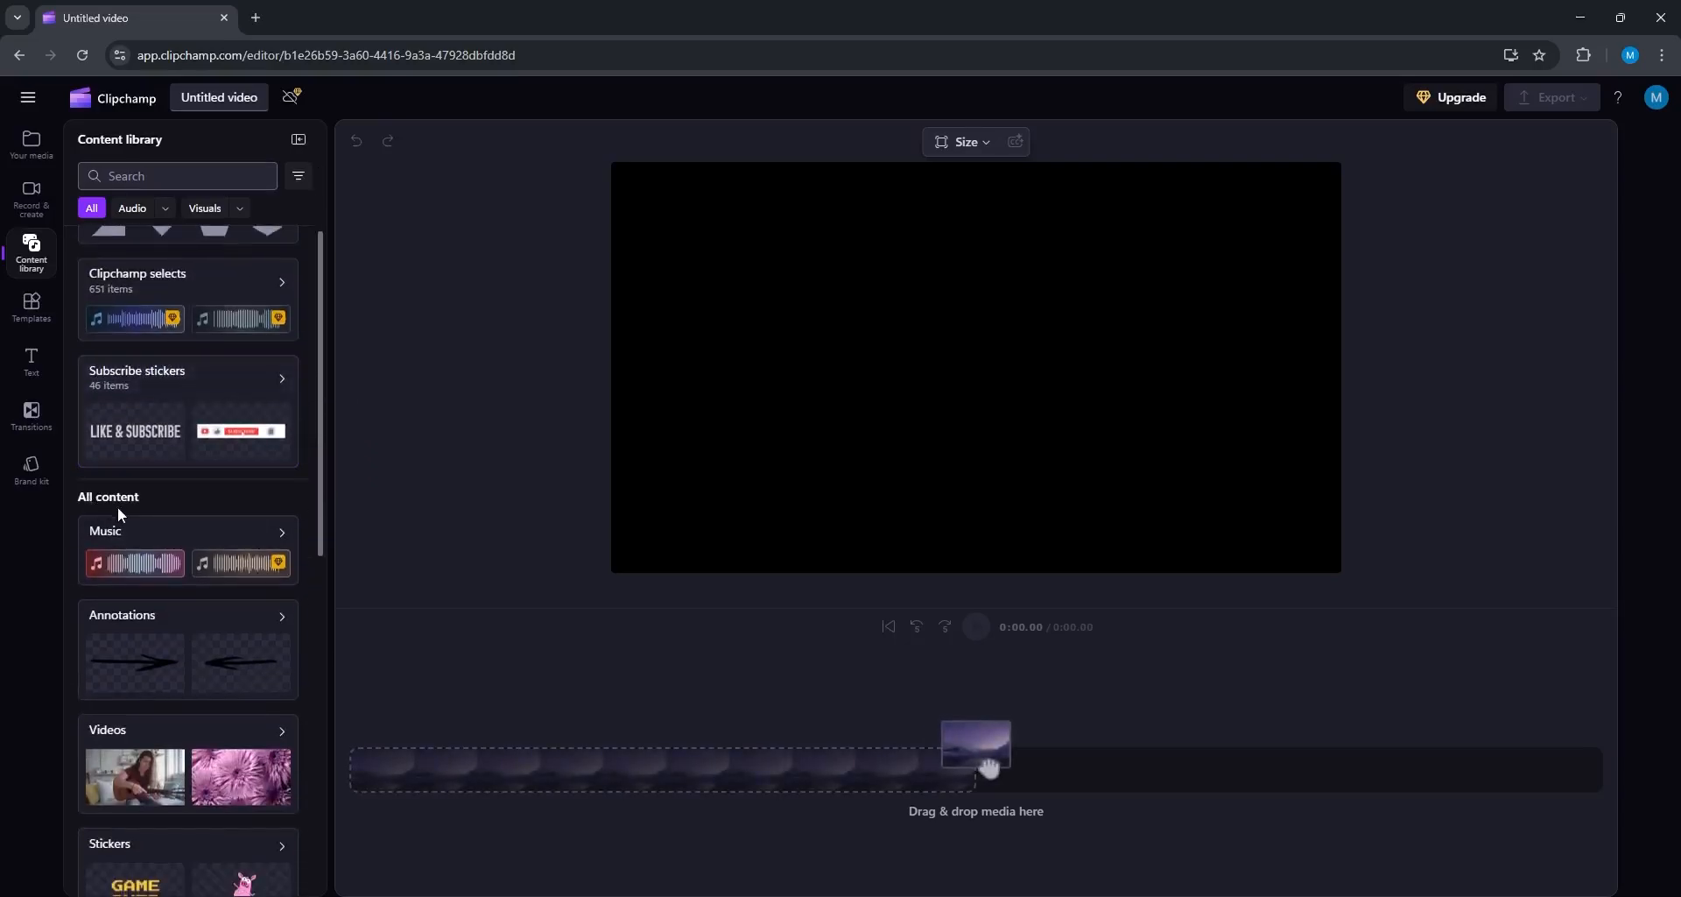
pyautogui.scroll(-4, 123, 396)
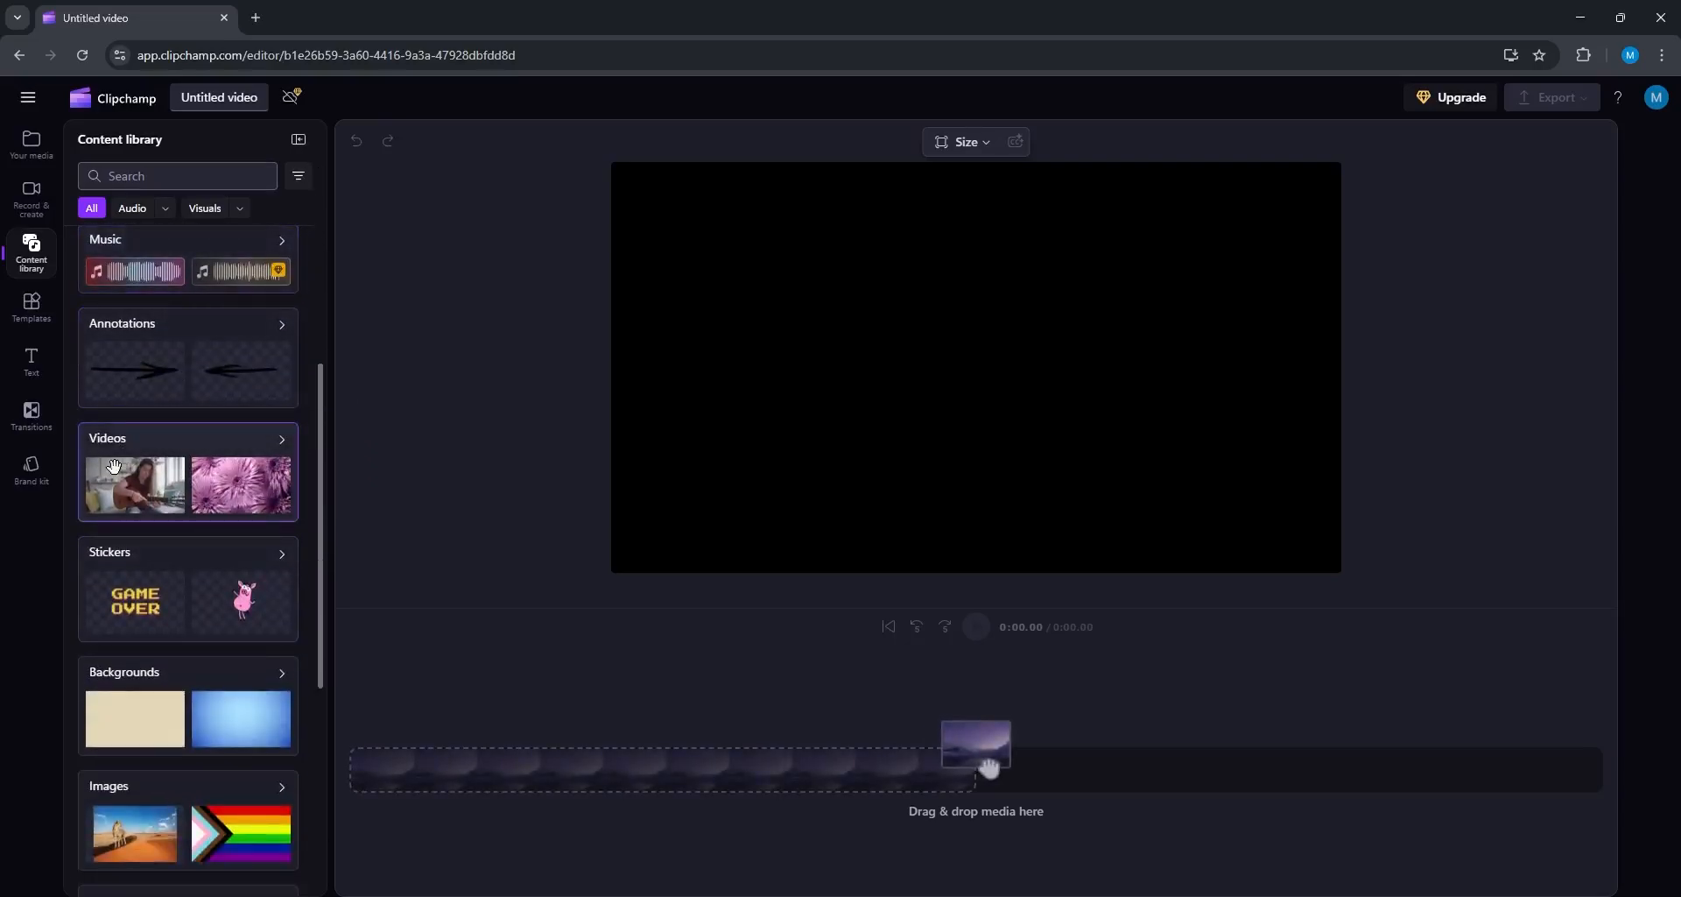
pyautogui.scroll(6, 158, 612)
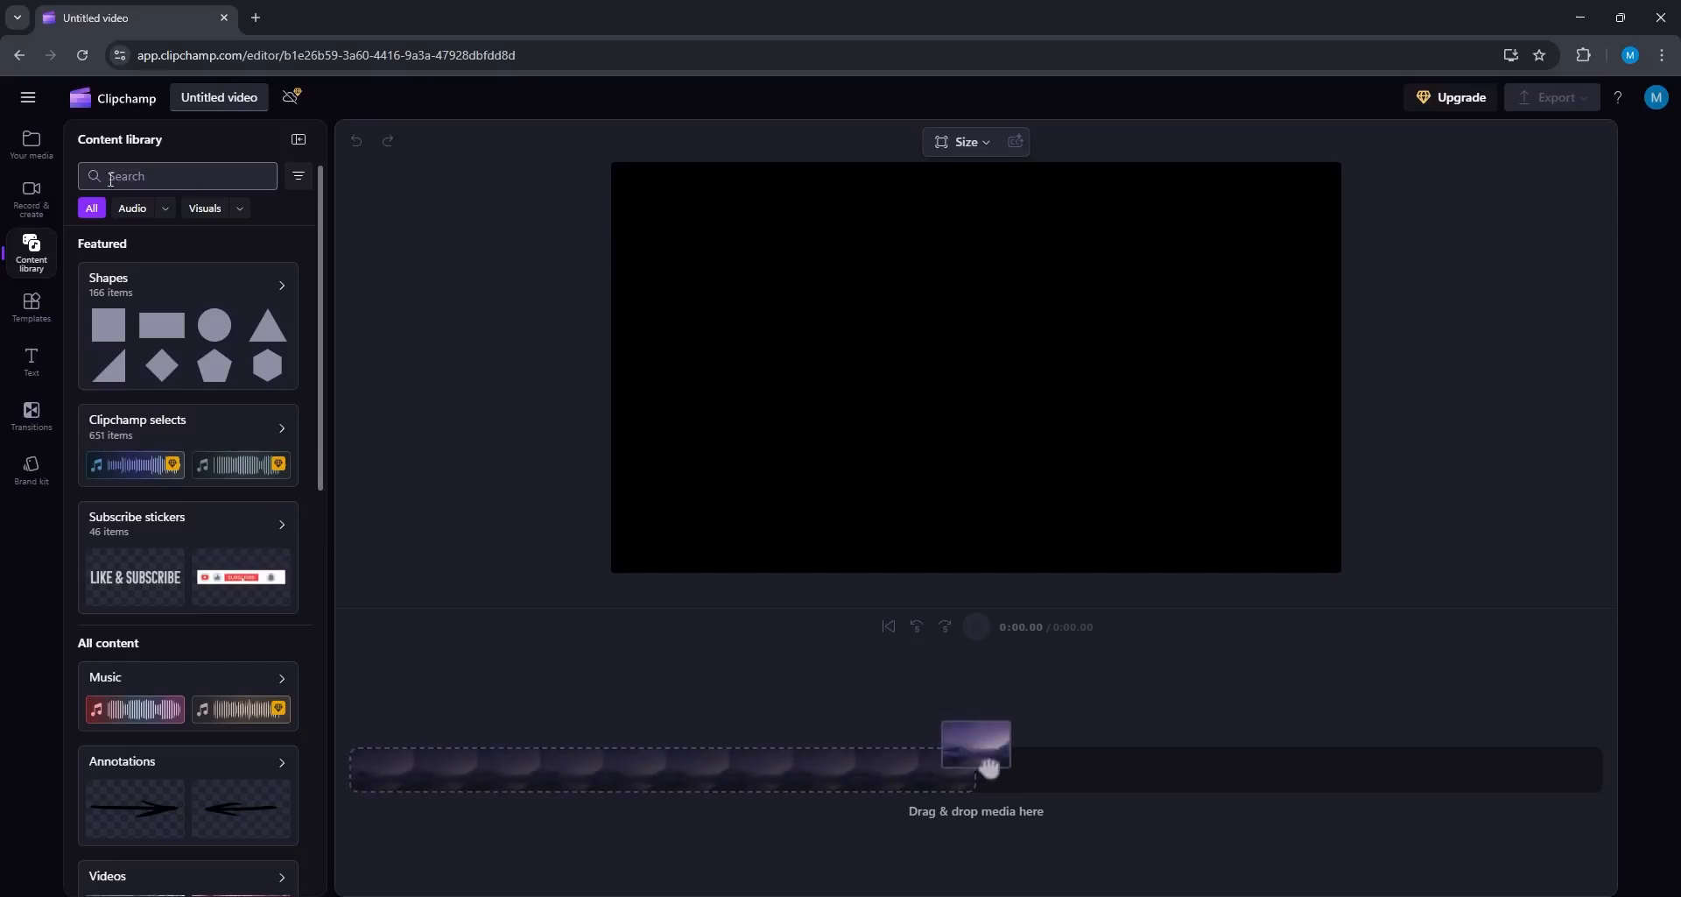
# Step: Look through the editor's templates, text styles, transitions and brand kit
pyautogui.click(31, 307)
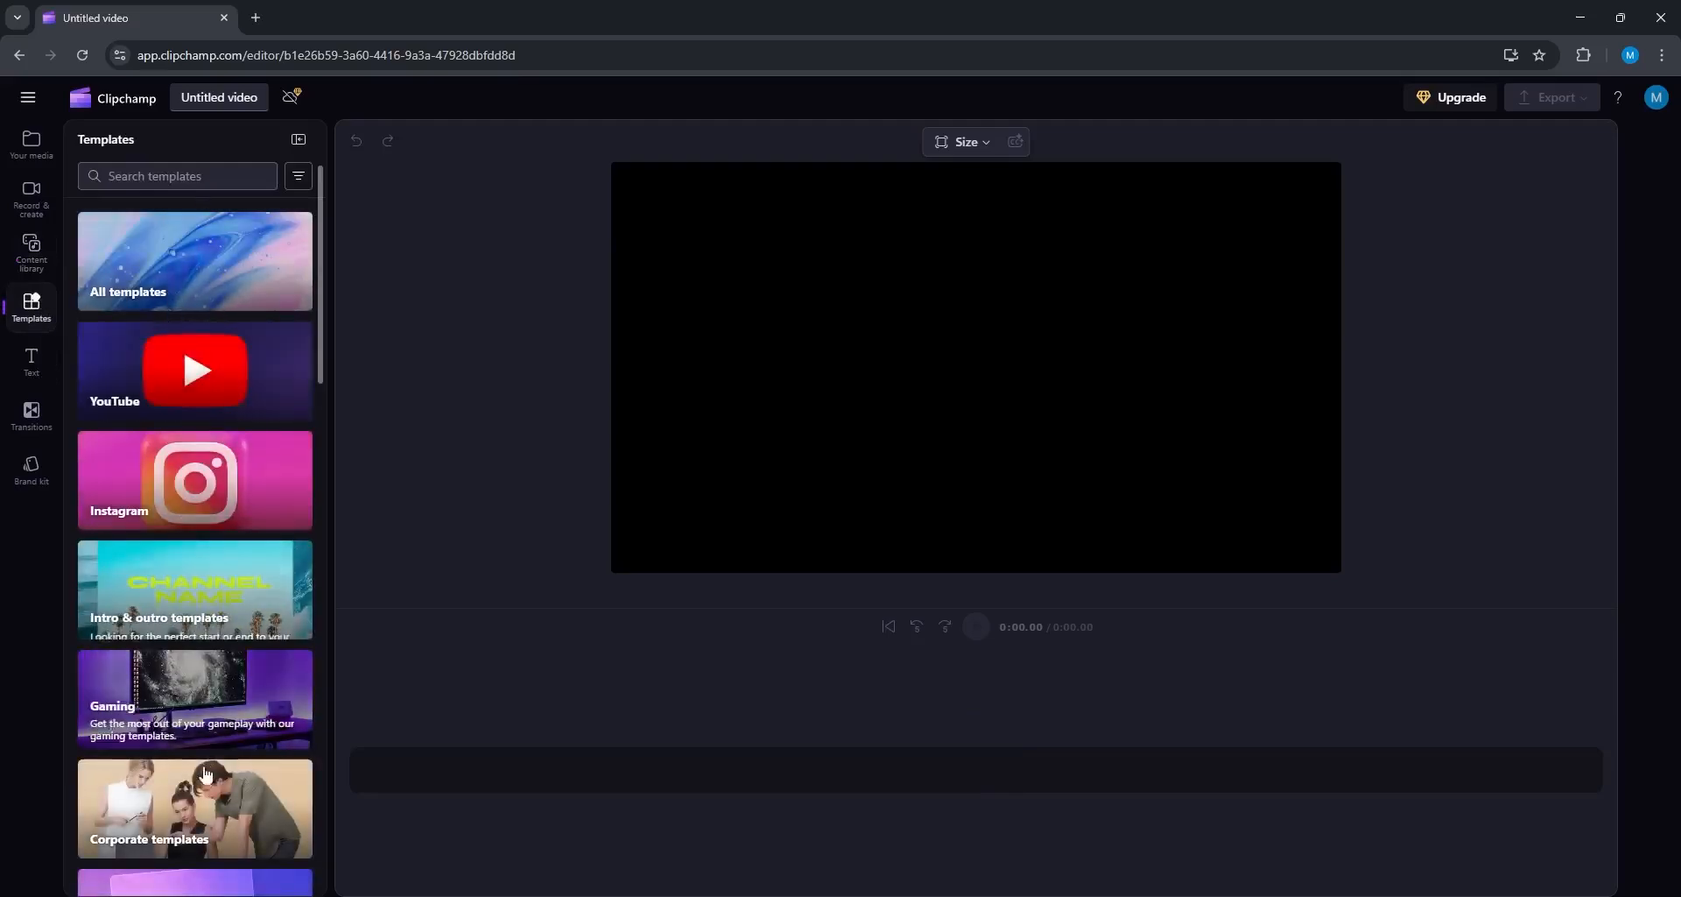
pyautogui.click(32, 361)
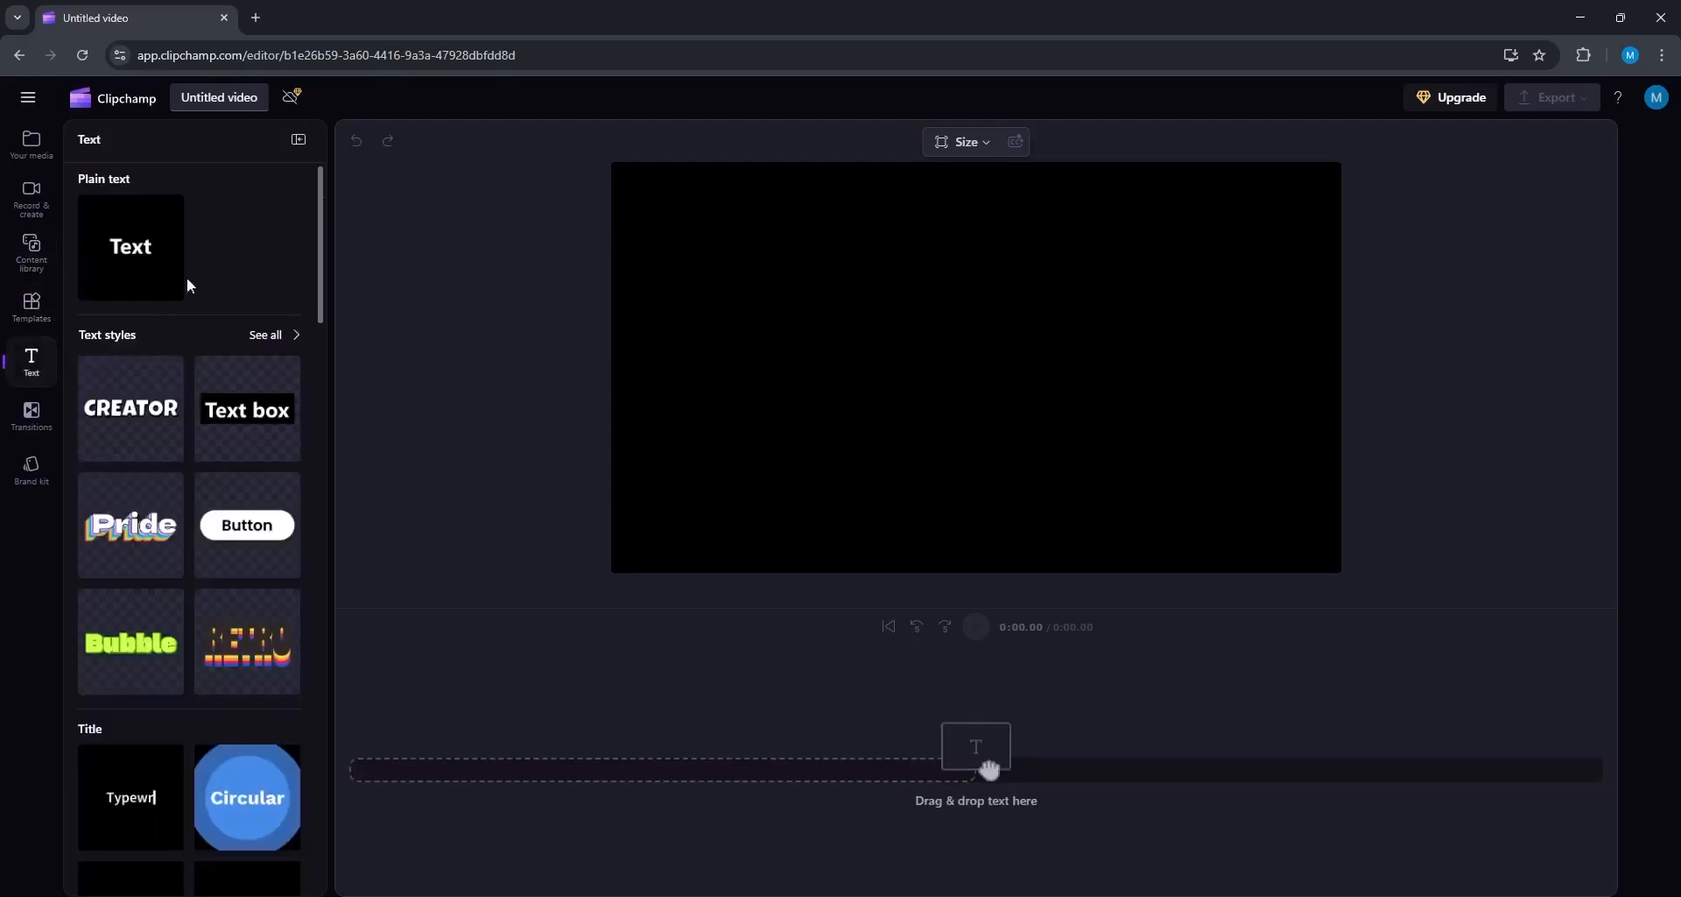
pyautogui.scroll(-5, 166, 595)
pyautogui.scroll(5, 173, 609)
pyautogui.click(32, 415)
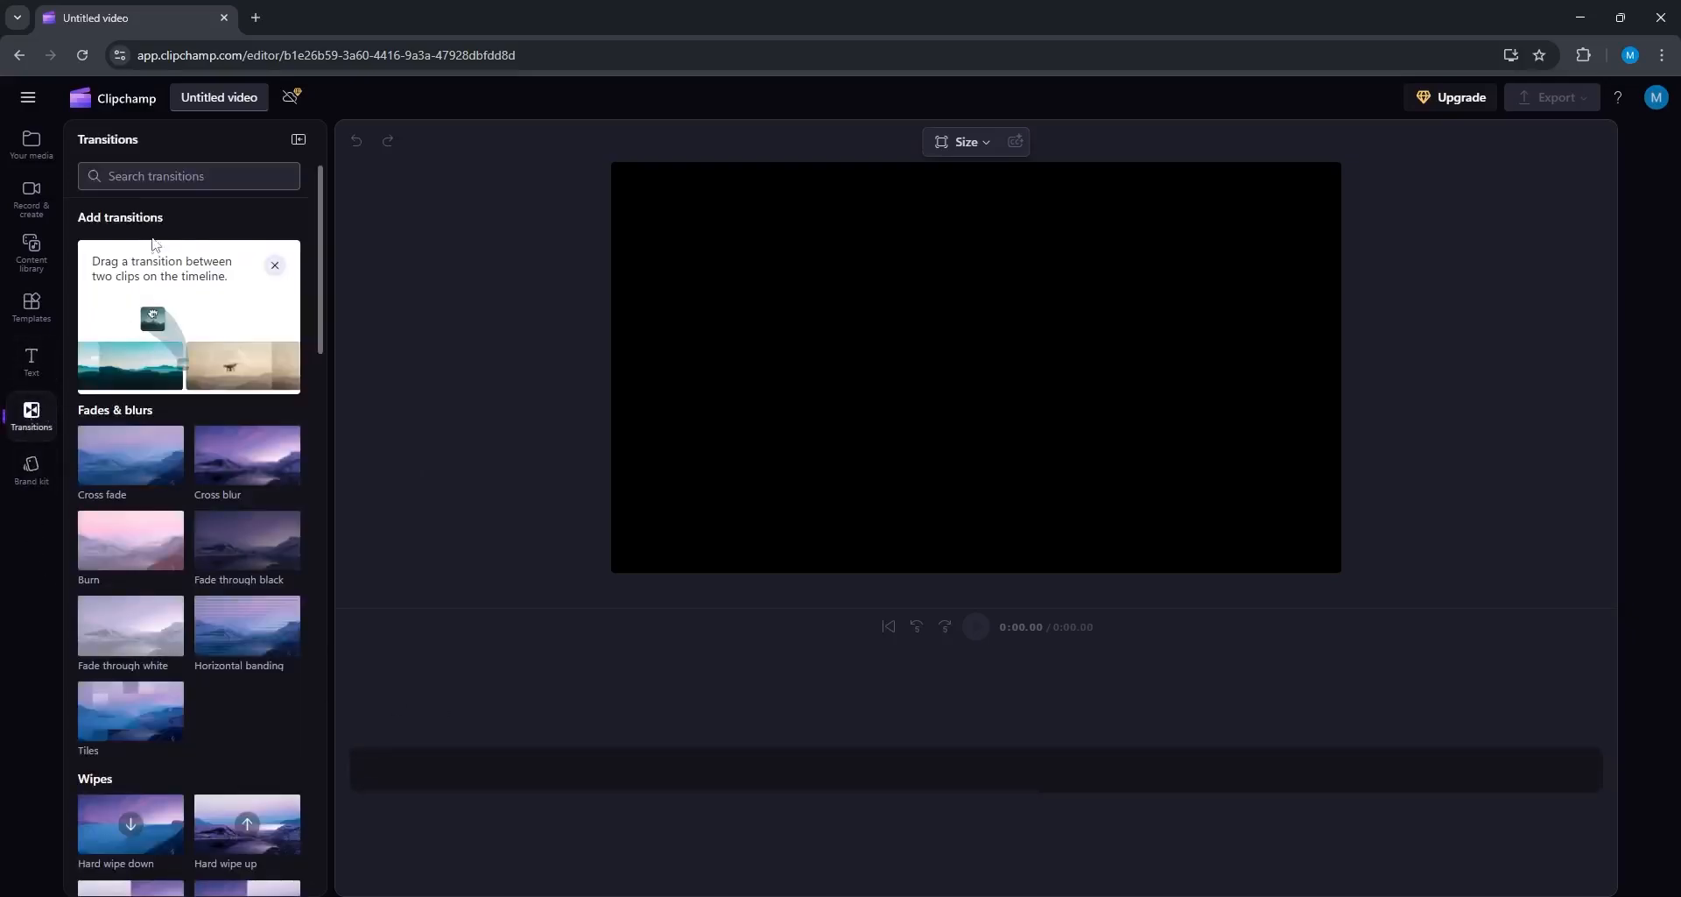
pyautogui.scroll(-10, 148, 684)
pyautogui.scroll(10, 148, 685)
pyautogui.click(32, 471)
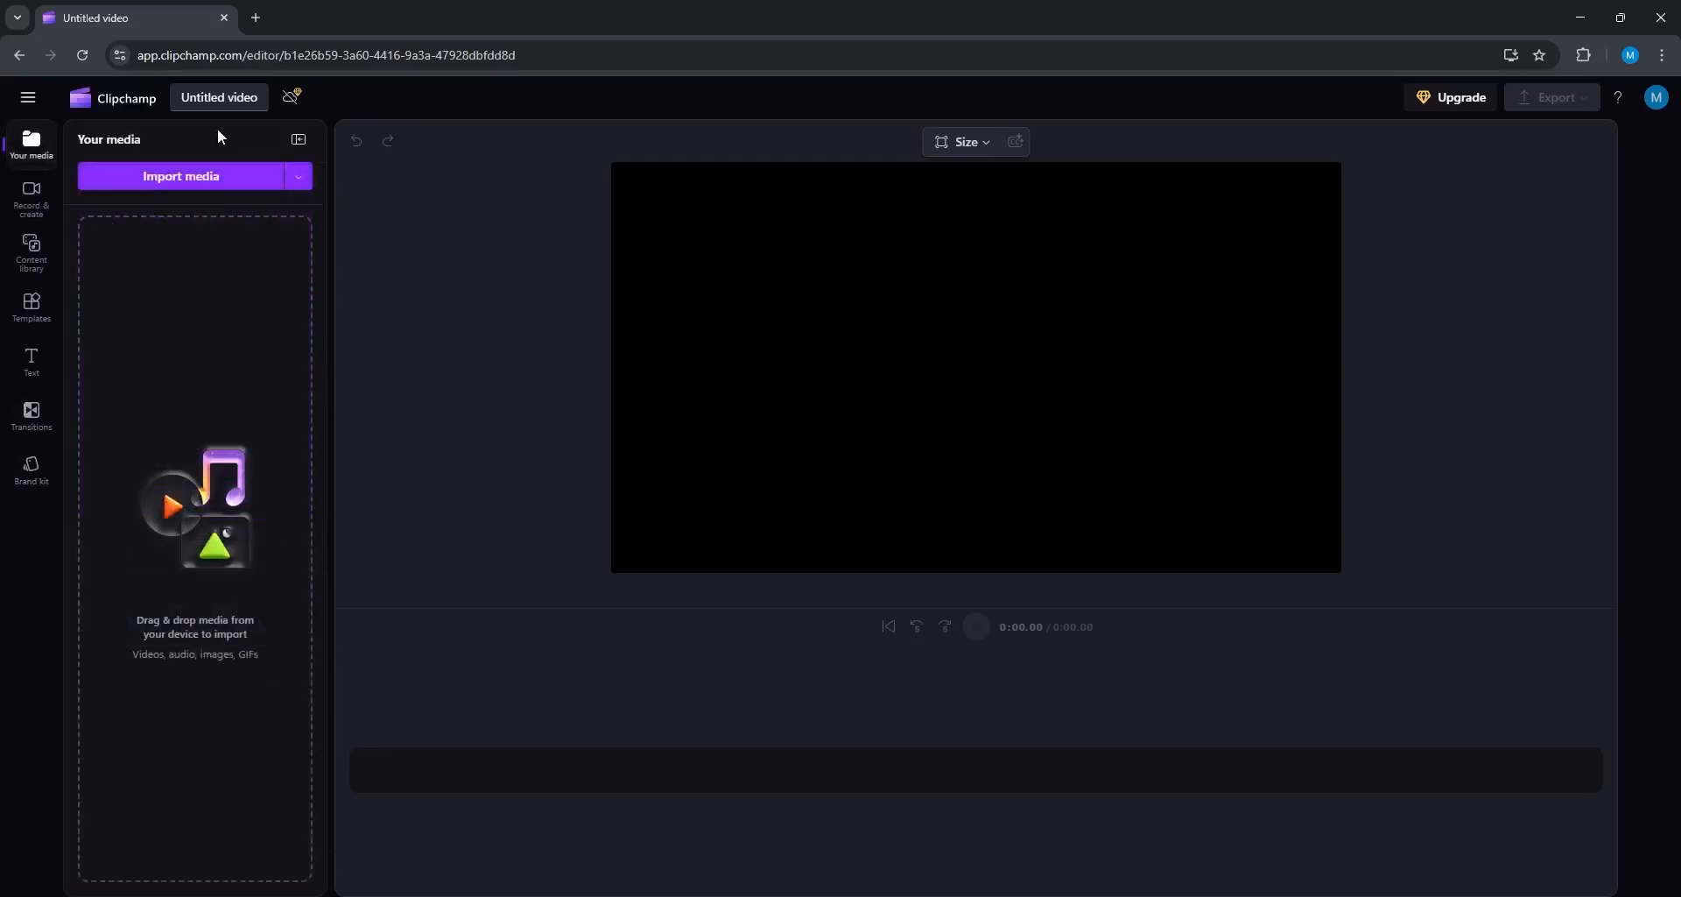
# Step: Rename the video as Test Video and import the clips 01.mp4, 02.mp4, 03.mp4 and 04.mp4
pyautogui.click(231, 105)
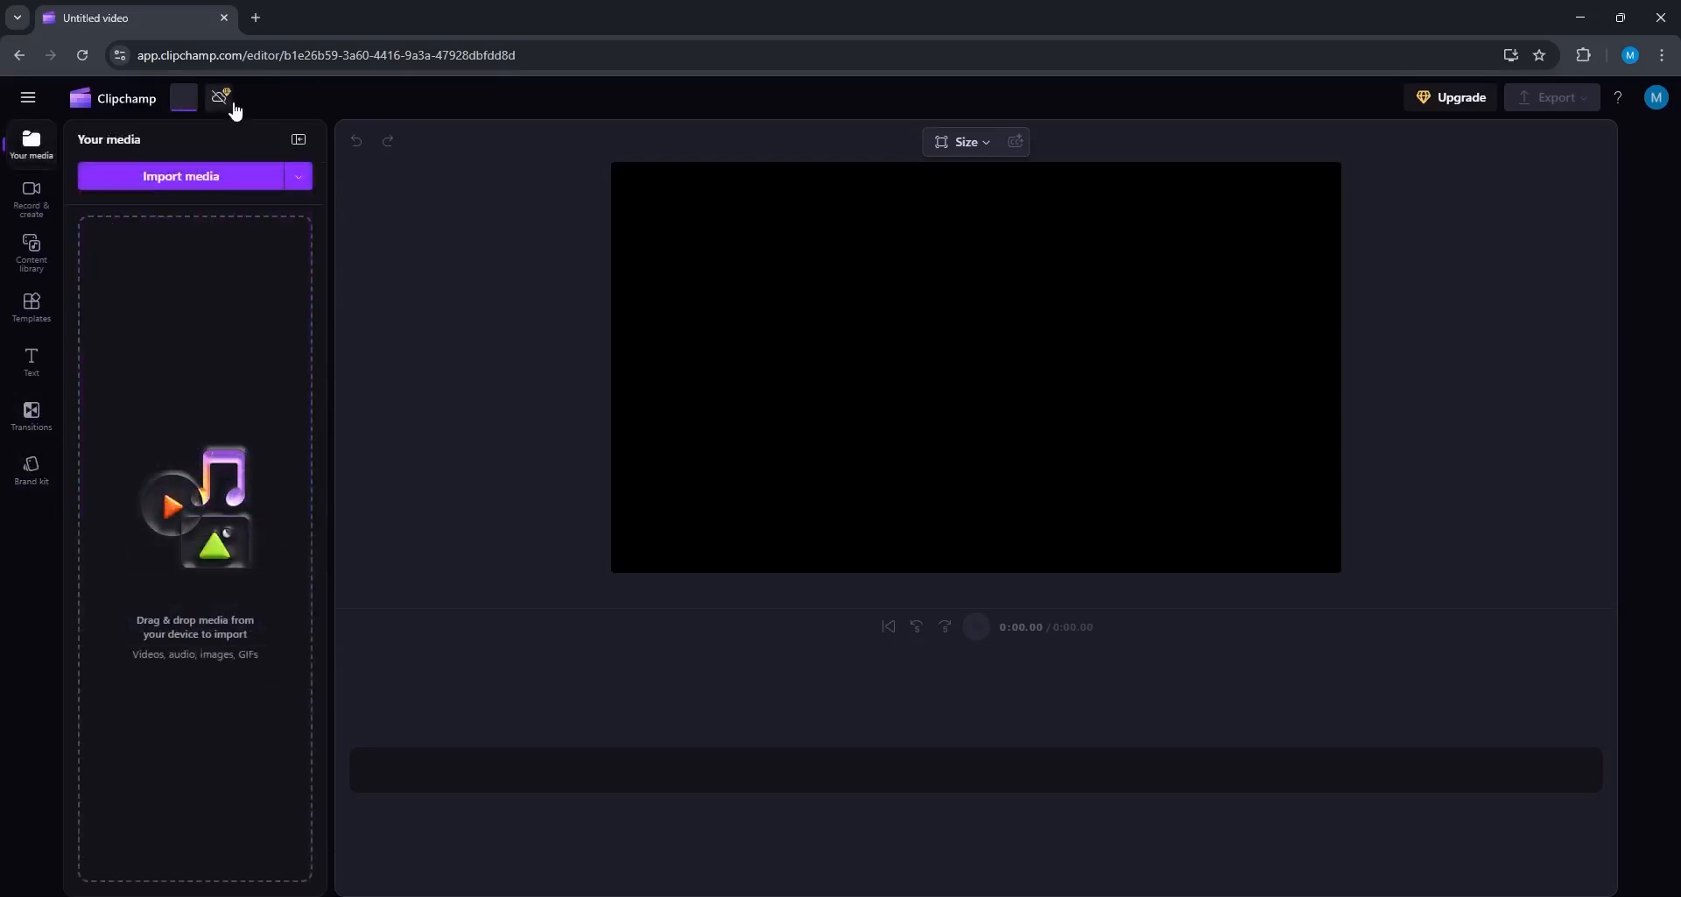
pyautogui.write('Test Video')
pyautogui.click(161, 176)
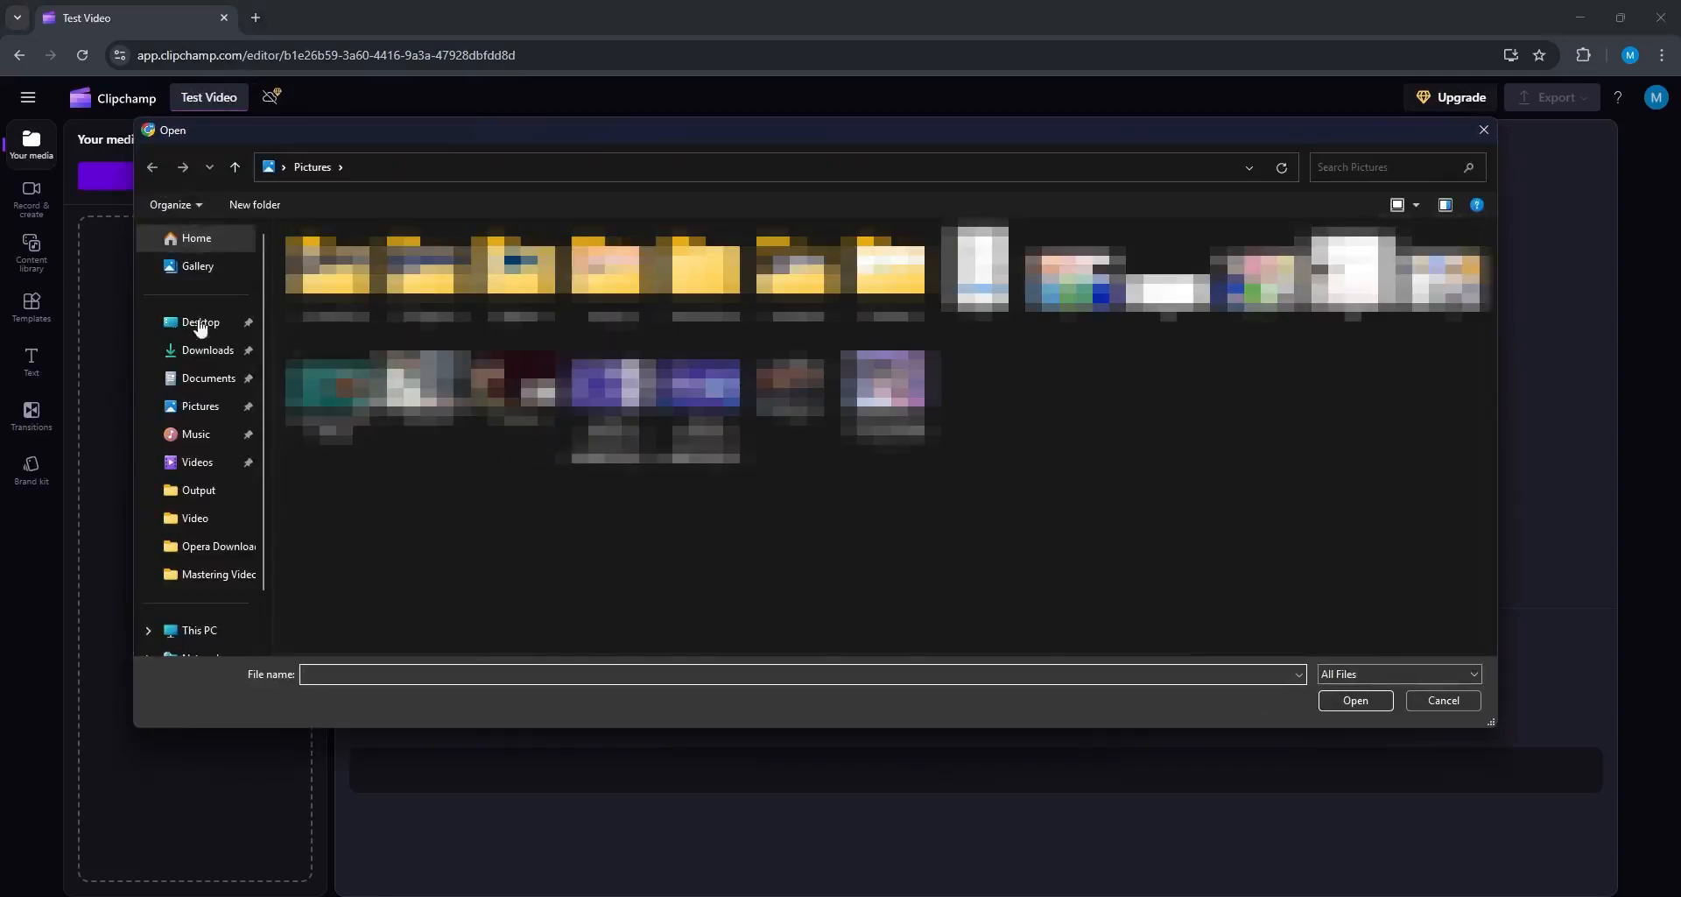
pyautogui.click(226, 383)
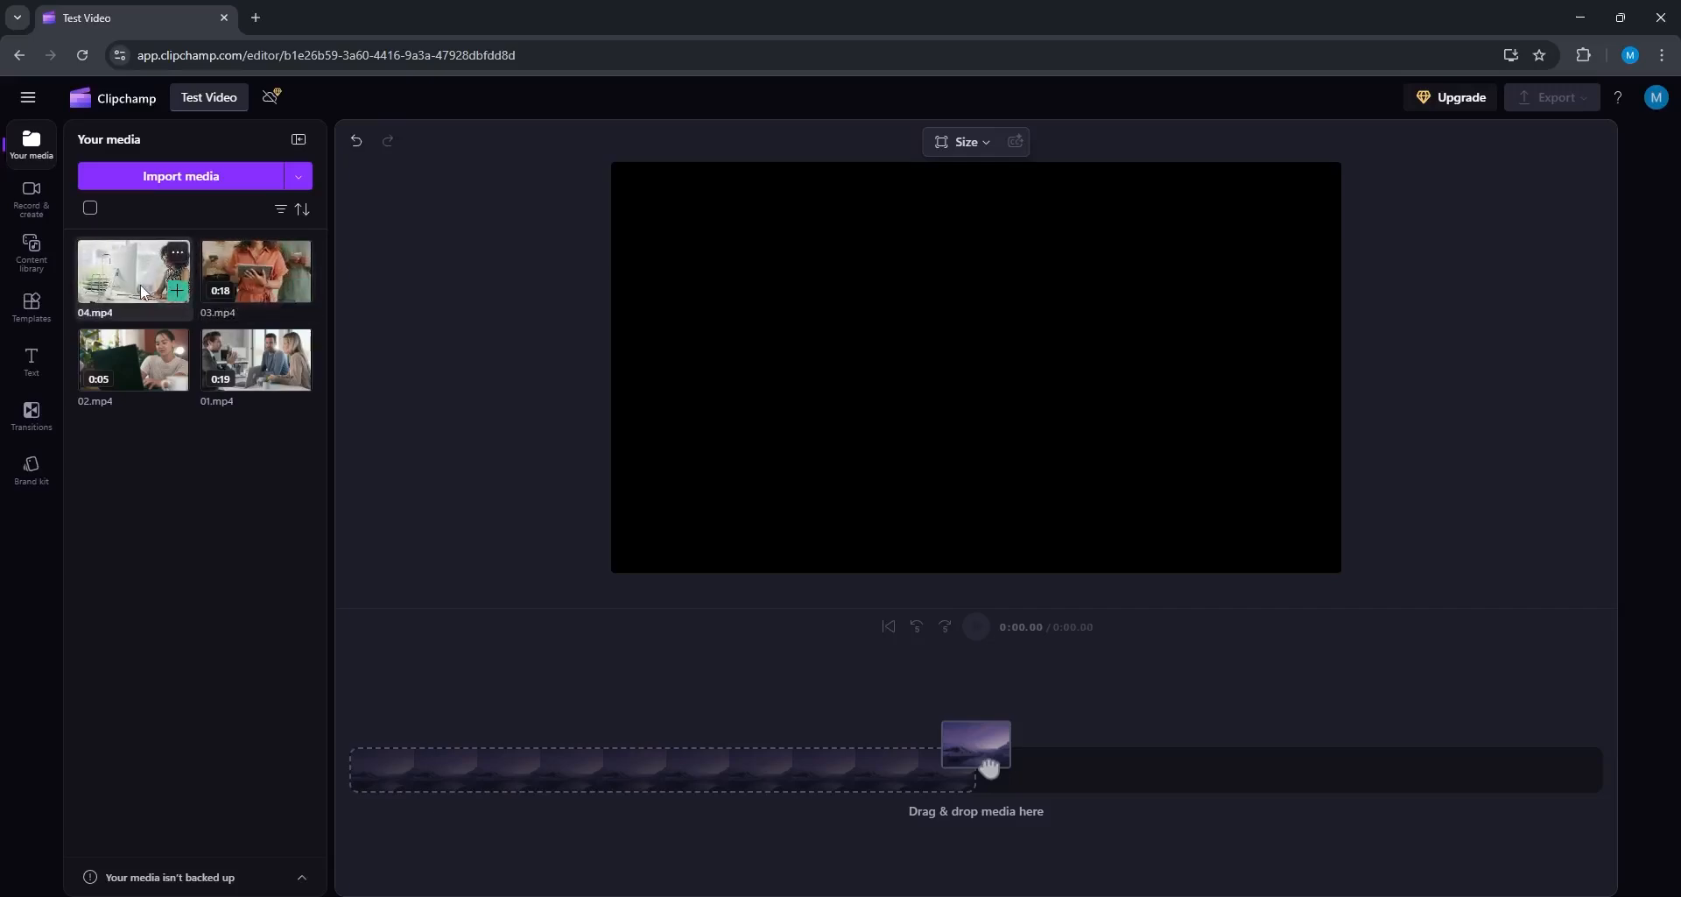
# Step: Place 01.mp4 at the start of the timeline and trim its end to about 5.8 seconds
pyautogui.click(300, 384)
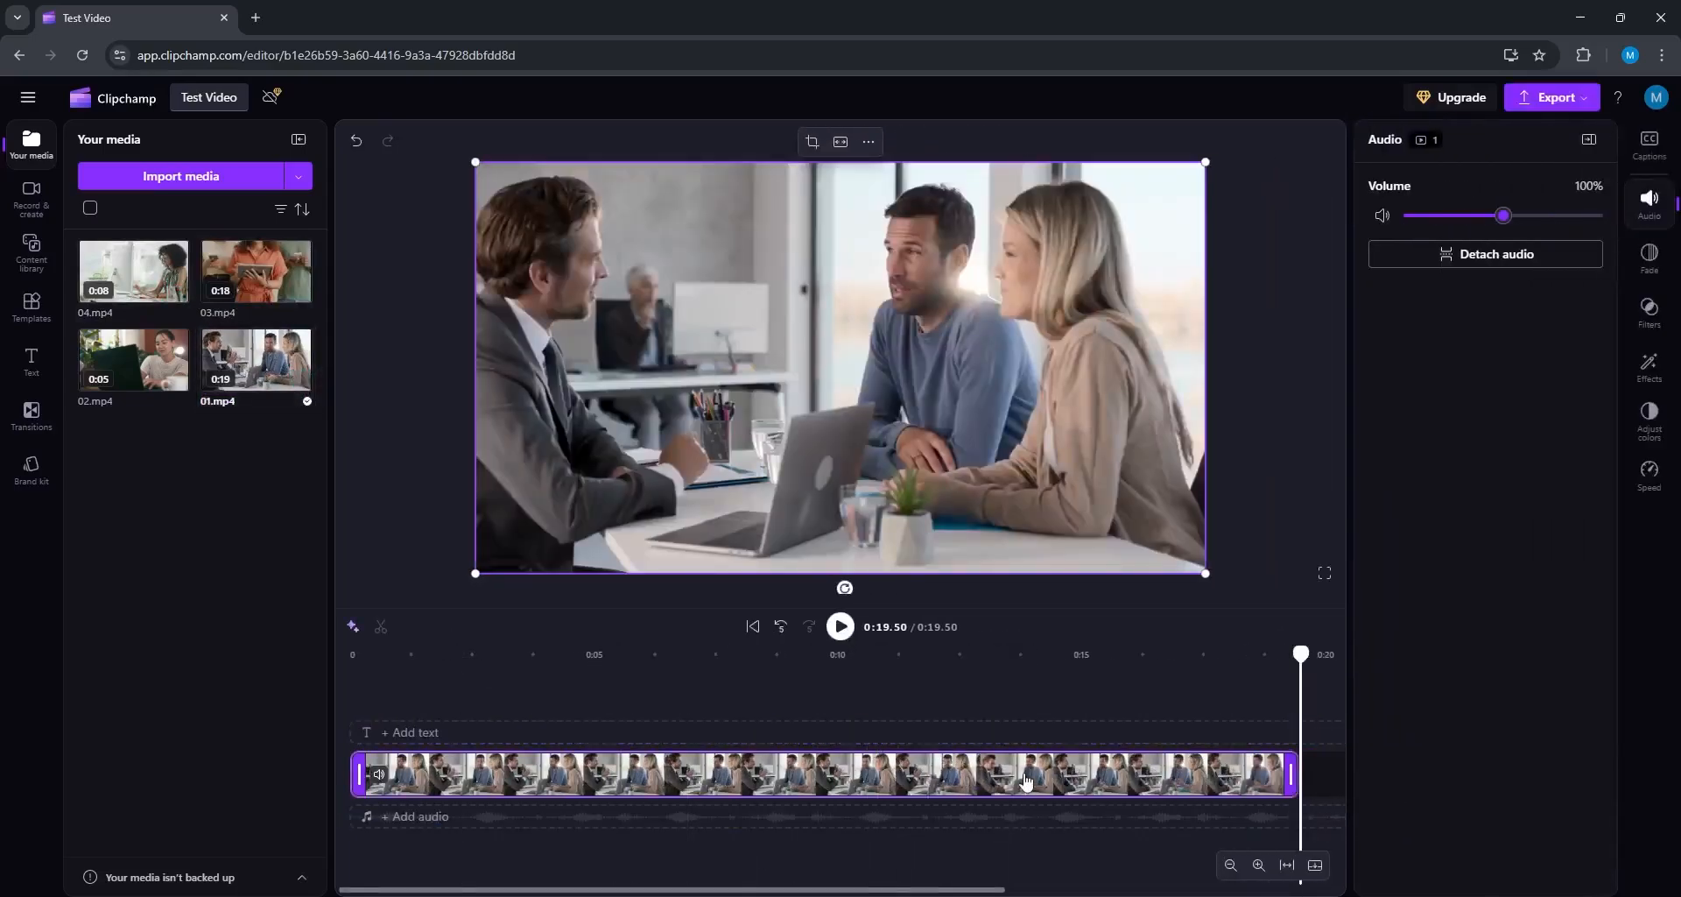
pyautogui.moveTo(1026, 781); pyautogui.dragTo(1092, 799)
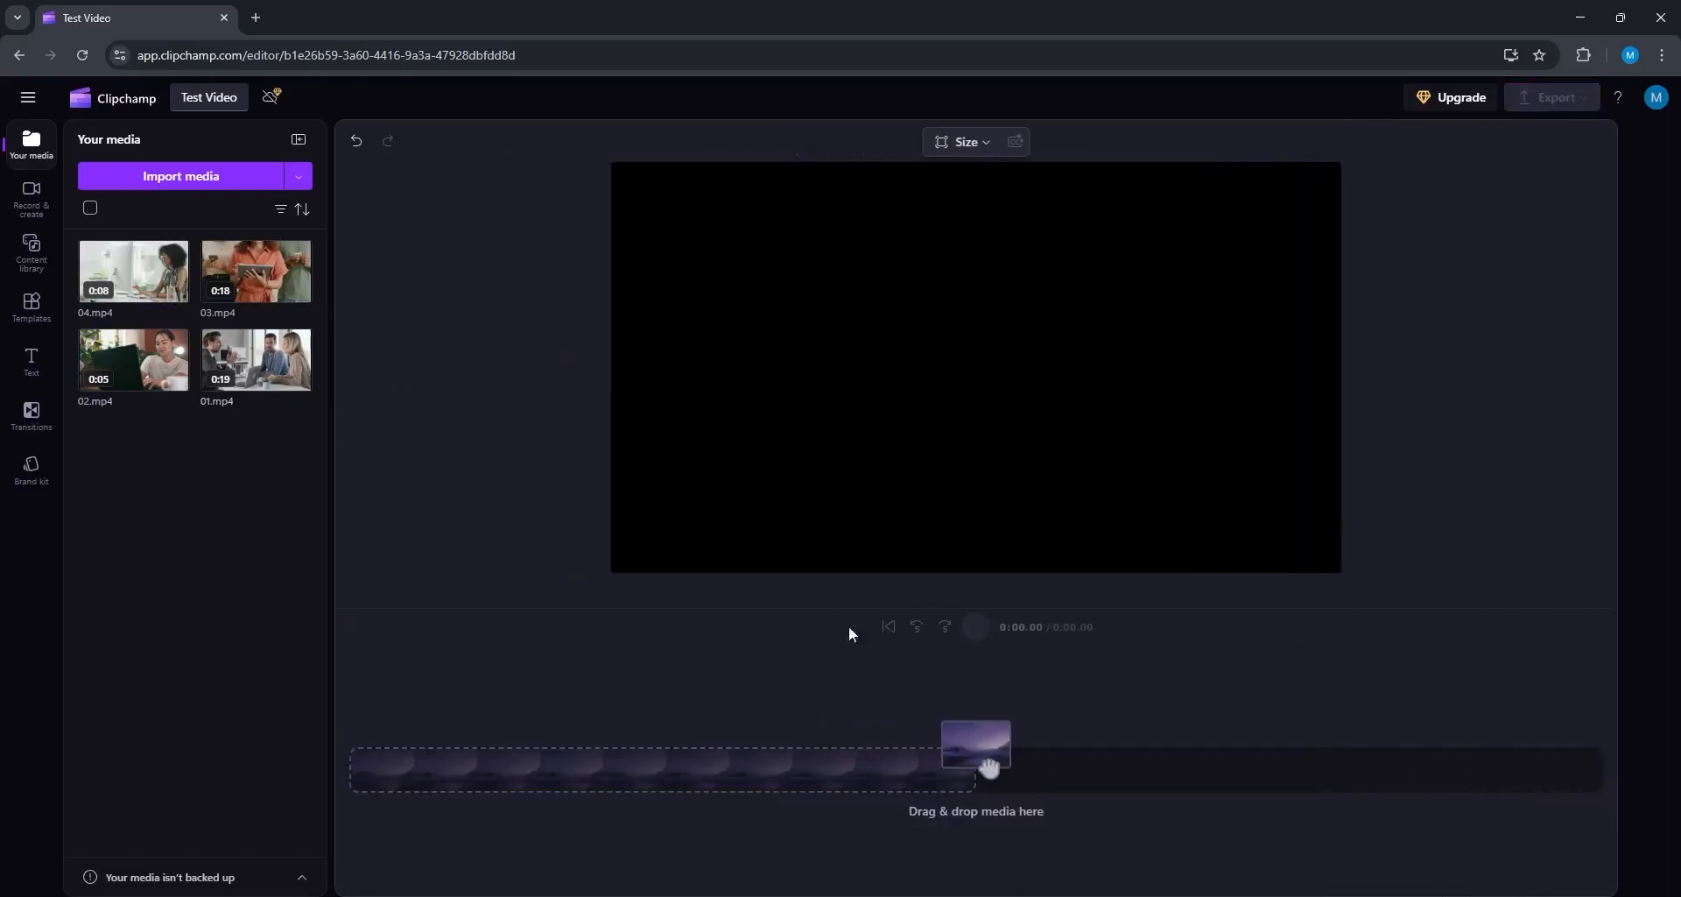
pyautogui.moveTo(255, 368); pyautogui.dragTo(532, 795)
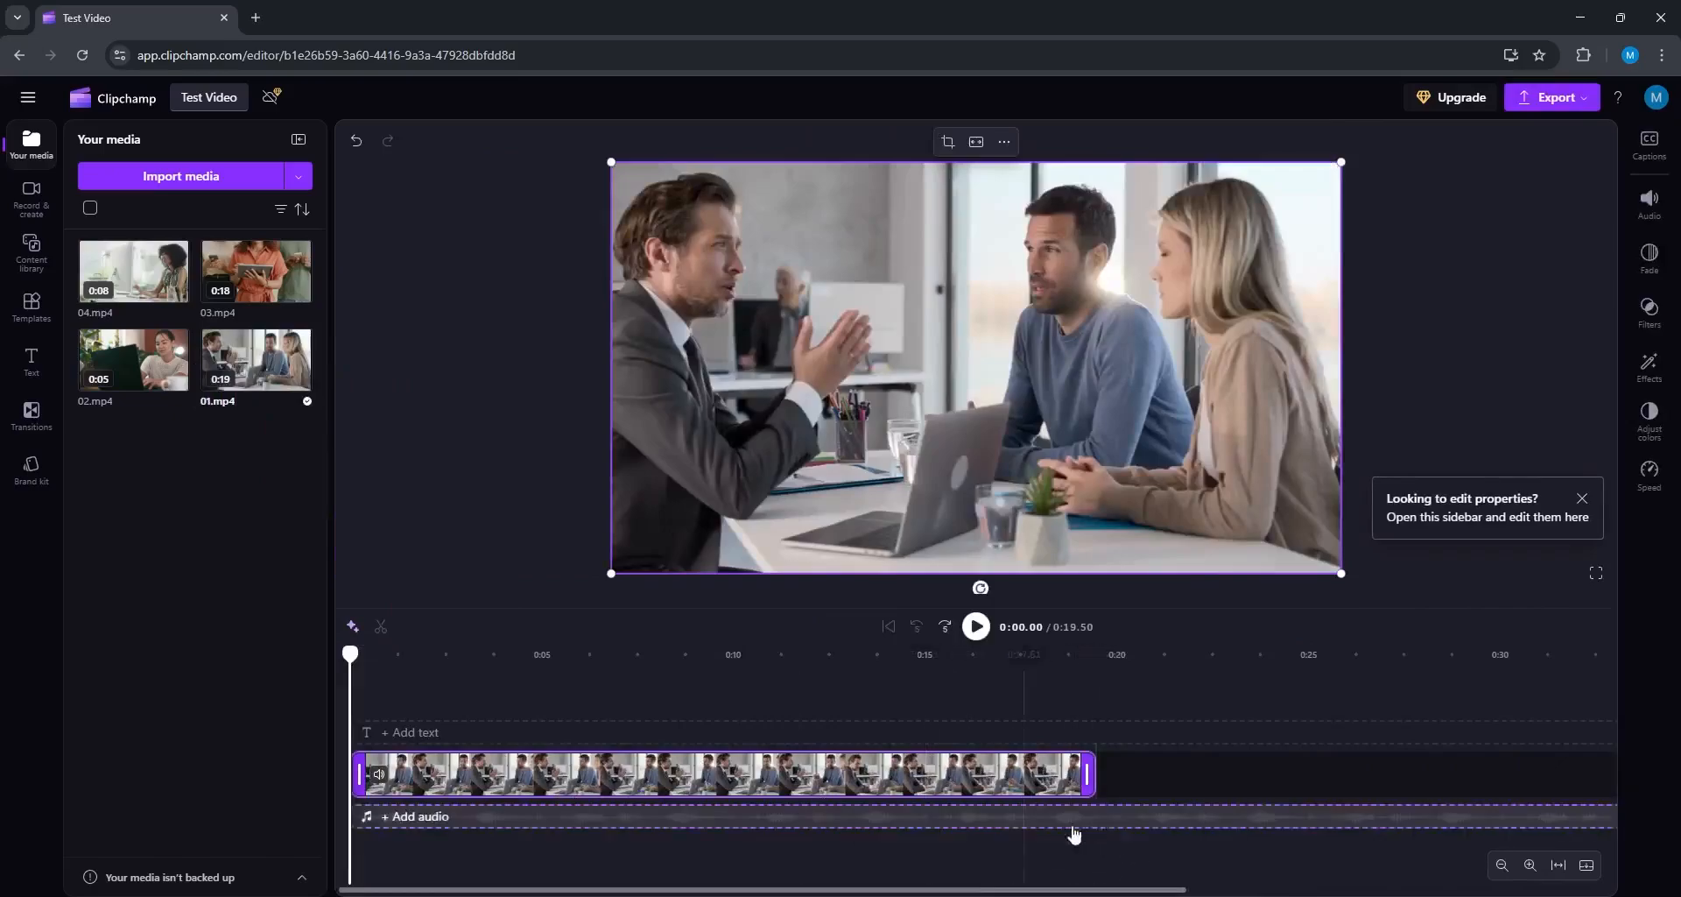
pyautogui.click(1582, 499)
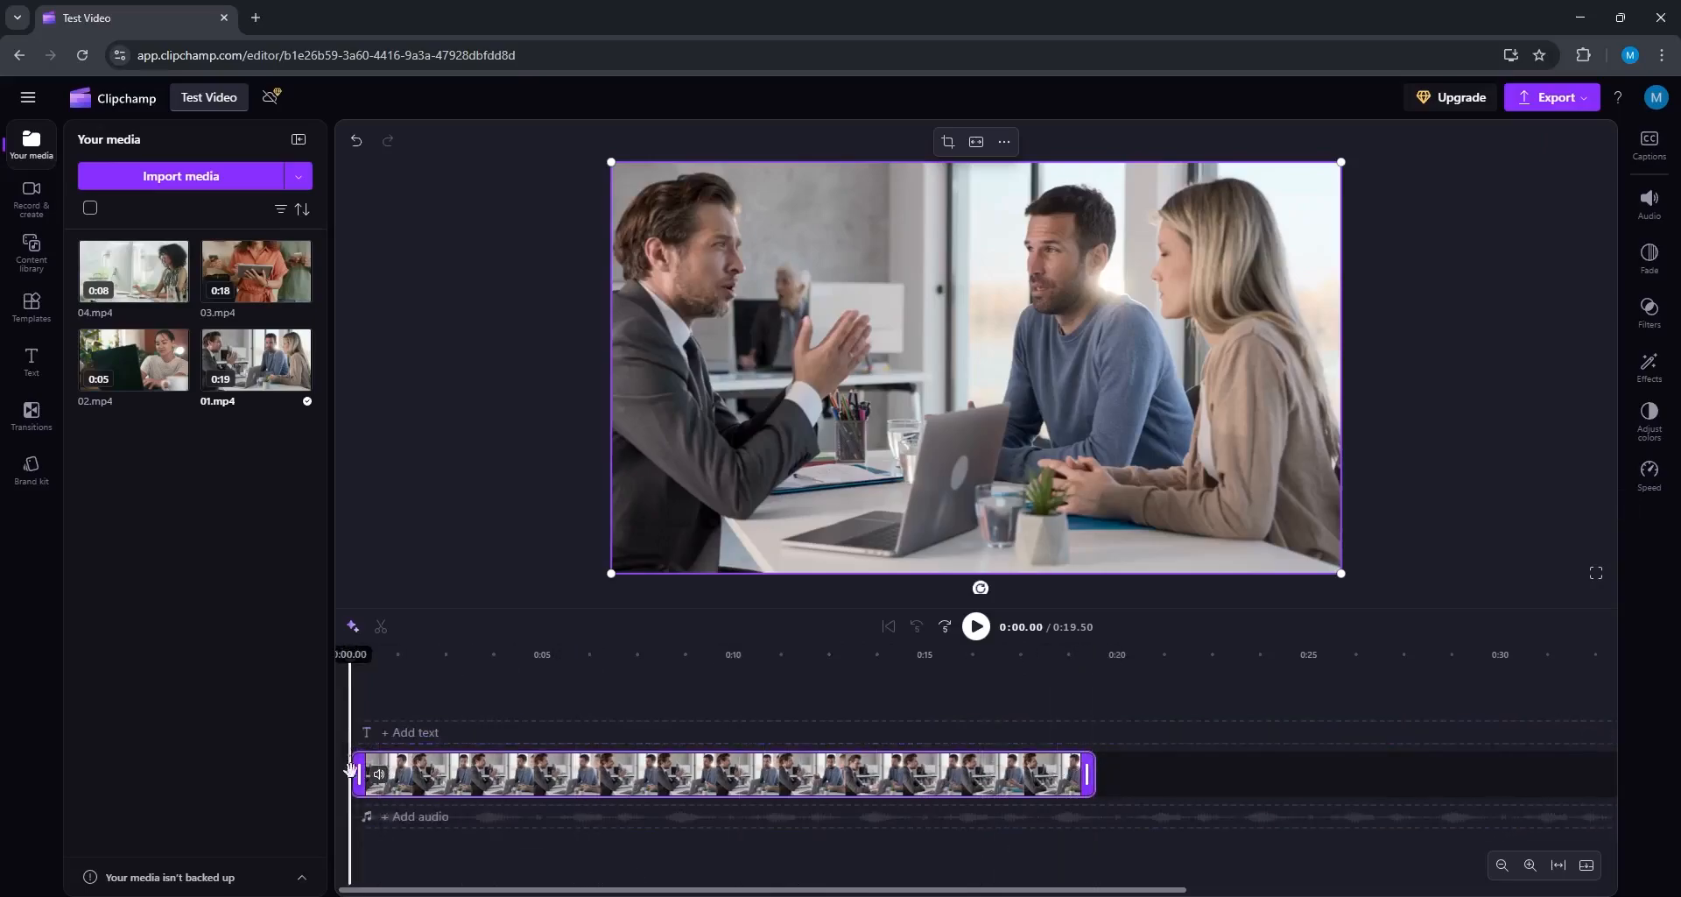
pyautogui.moveTo(1087, 774); pyautogui.dragTo(571, 782)
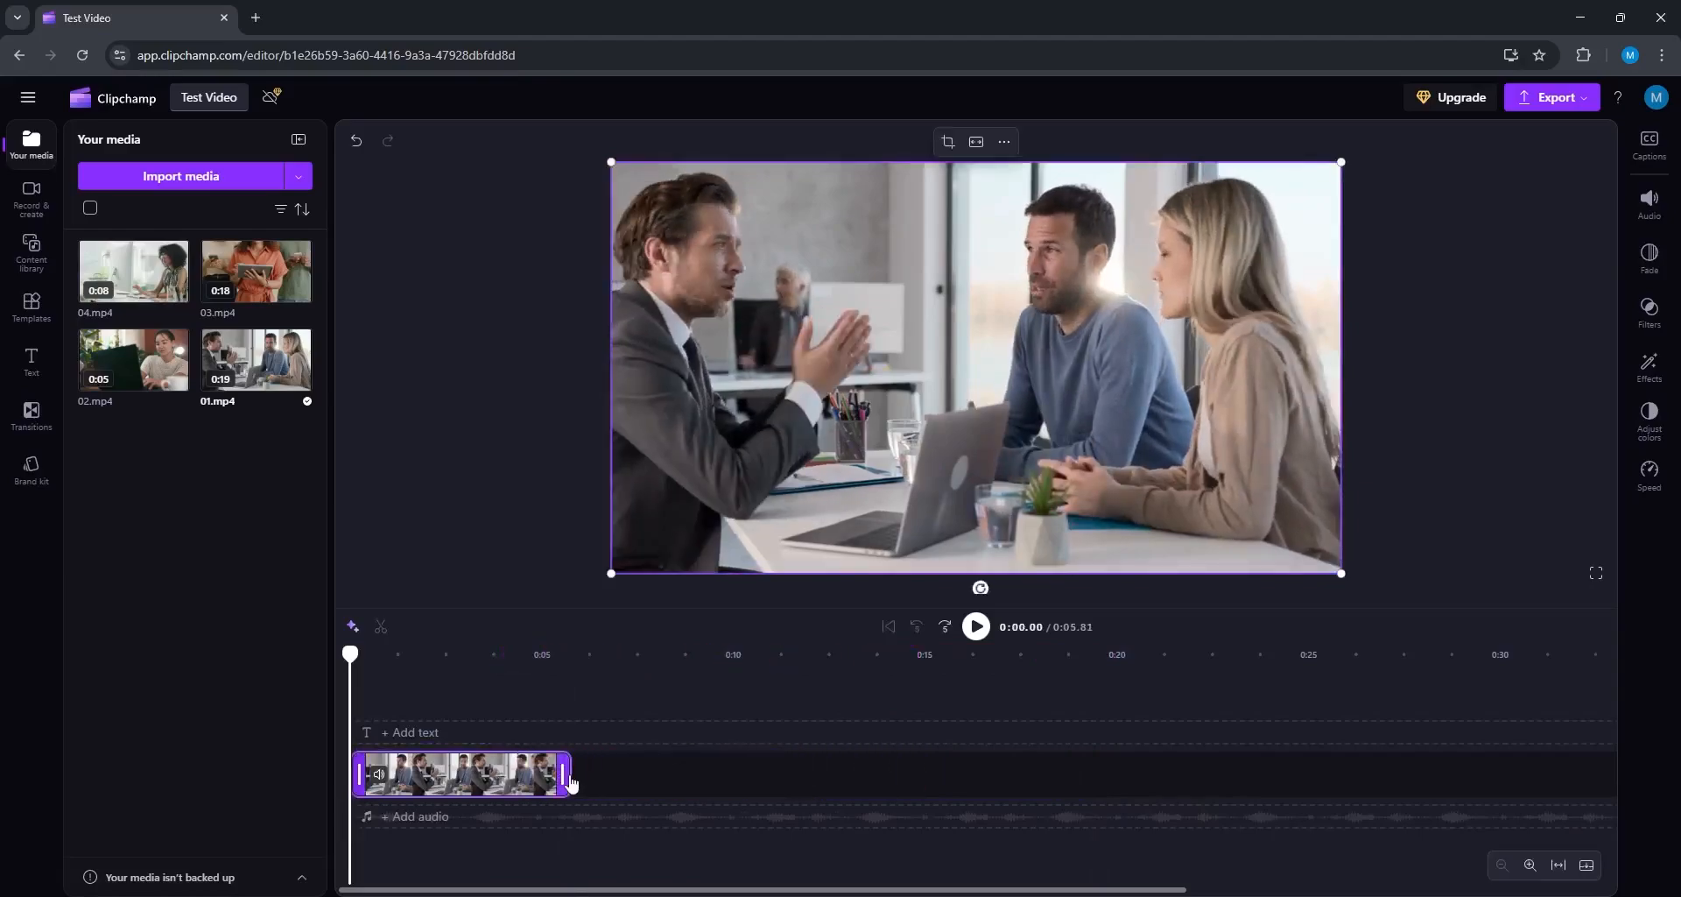
# Step: Add the Golden times track from the Happy music collection to the audio track below the video clip
pyautogui.click(424, 826)
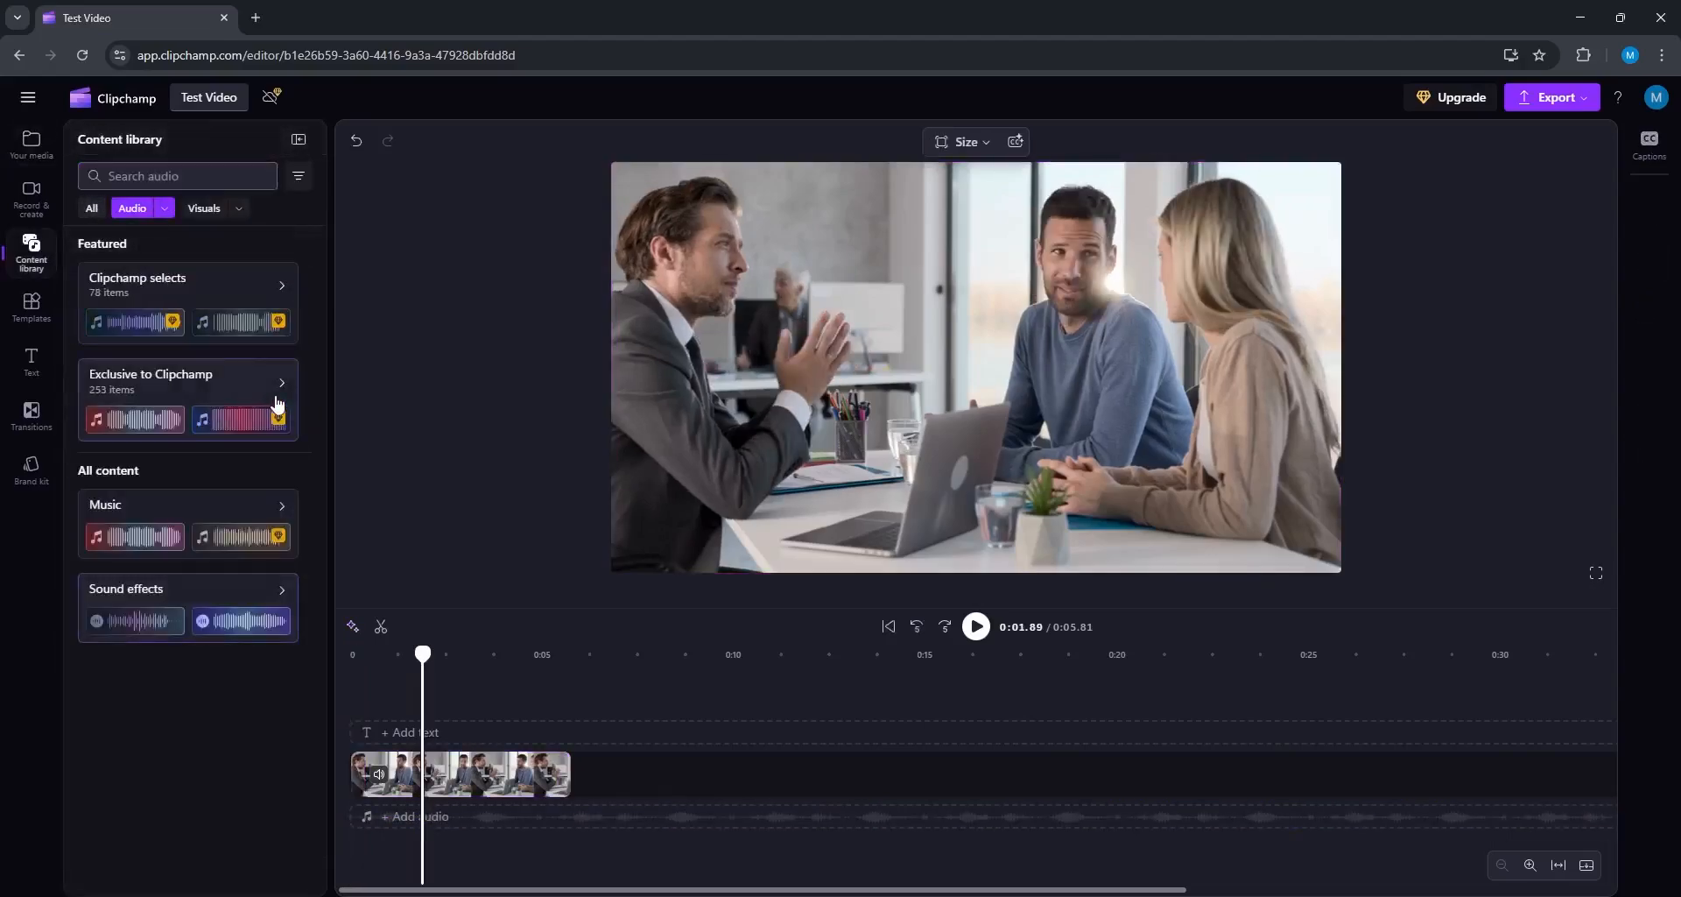
pyautogui.click(282, 291)
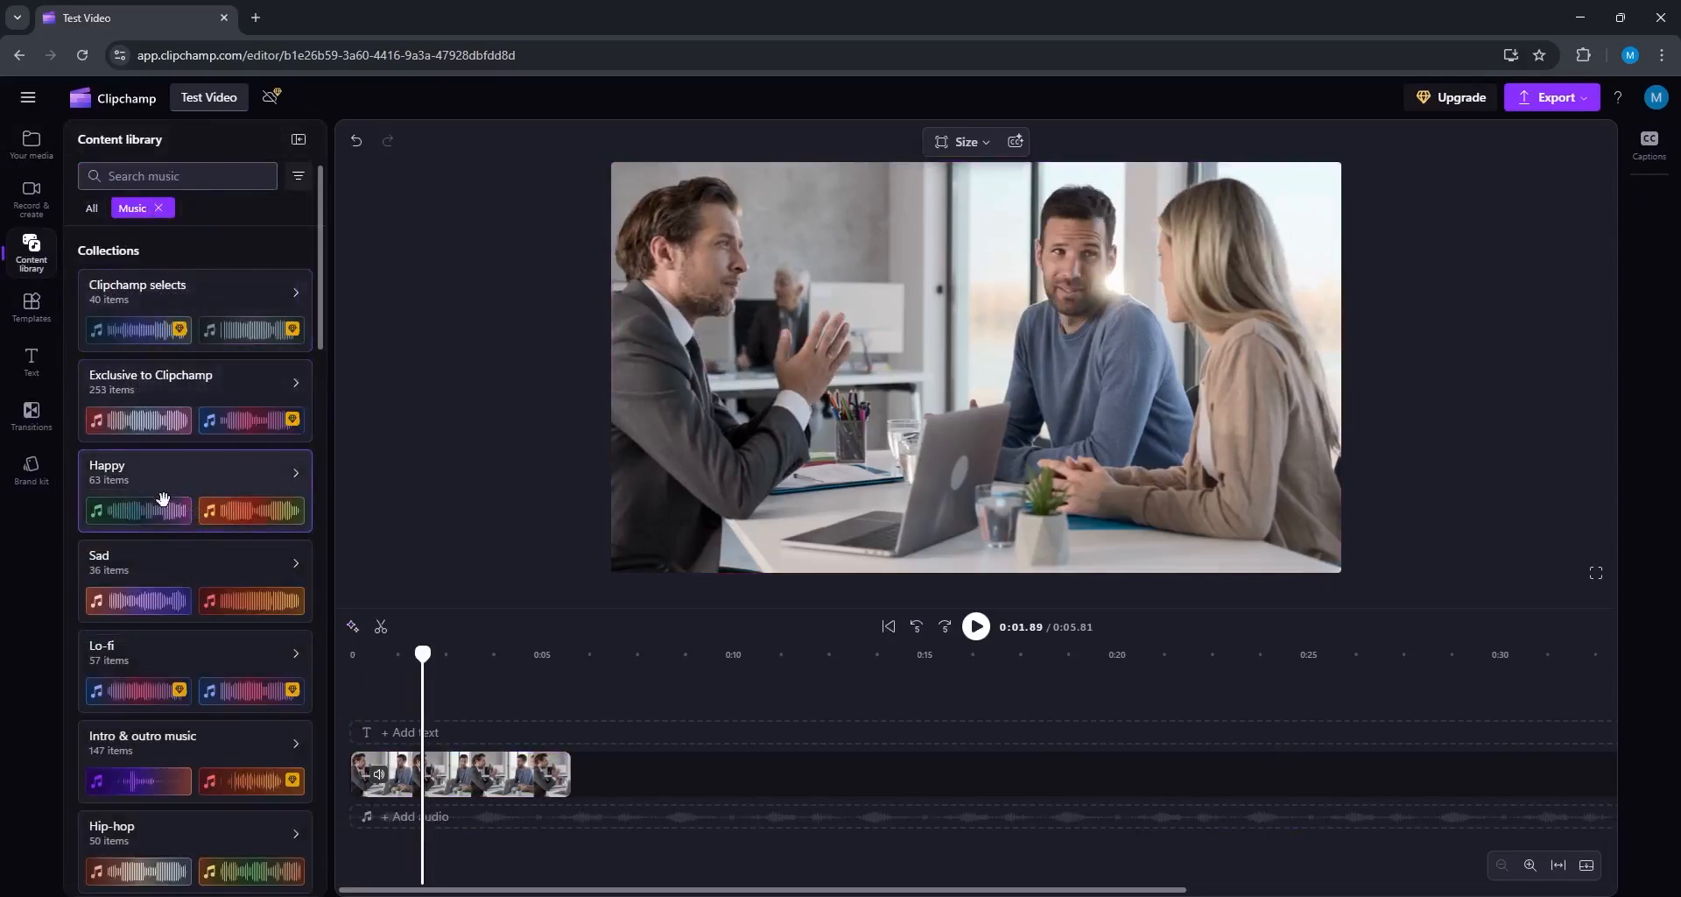
pyautogui.click(303, 468)
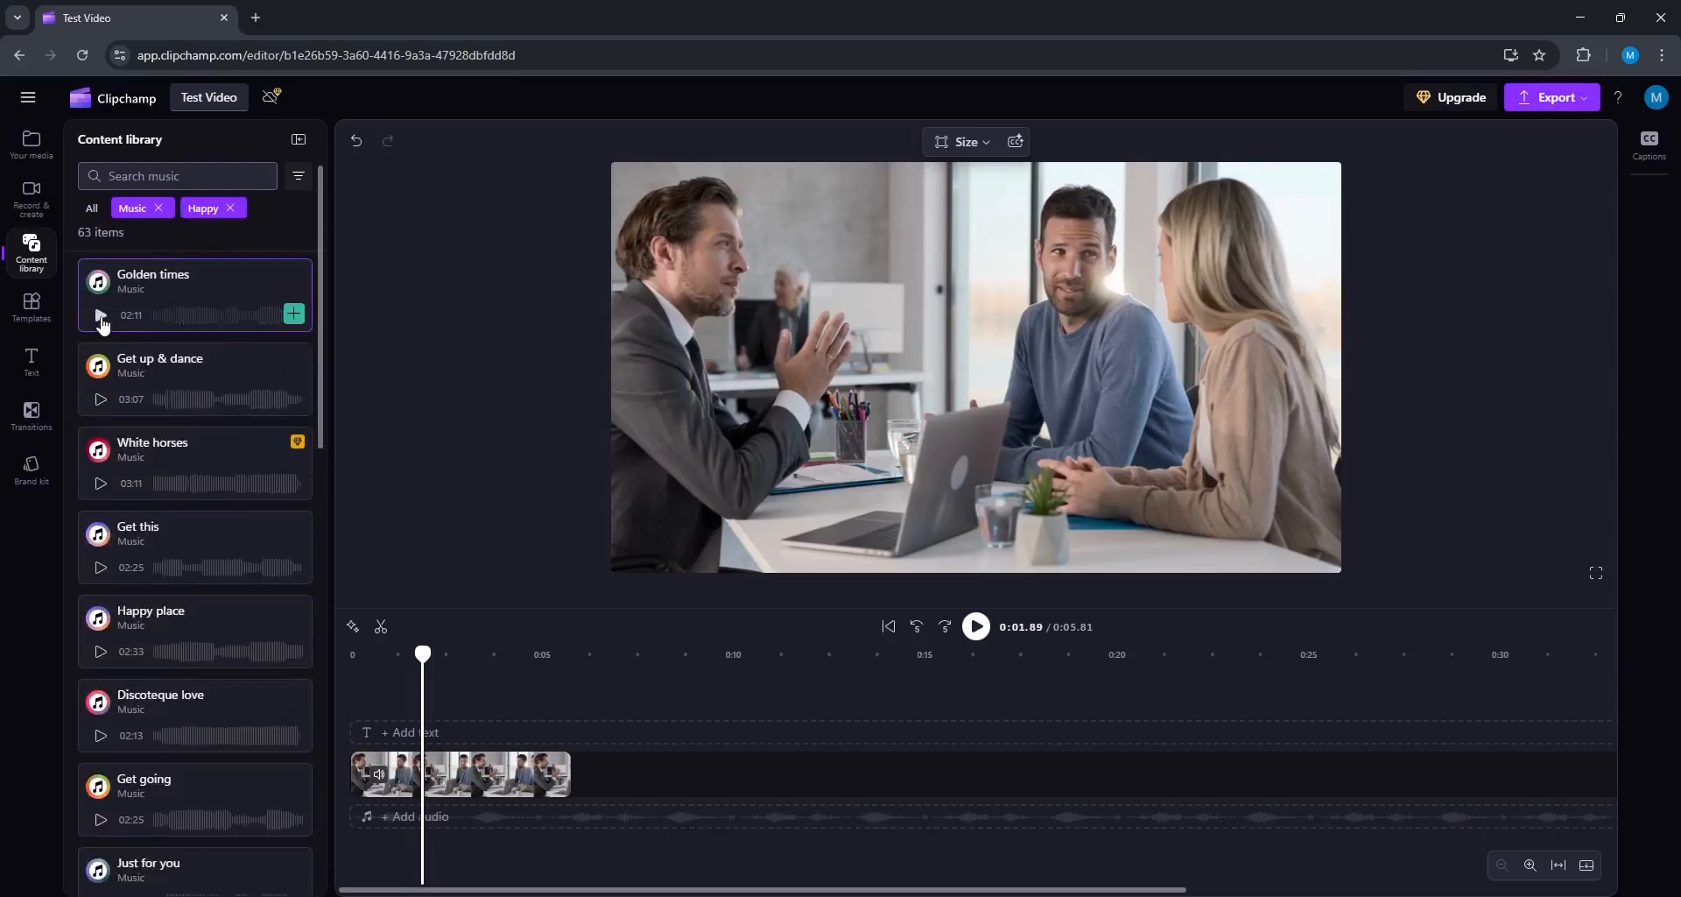
pyautogui.click(218, 291)
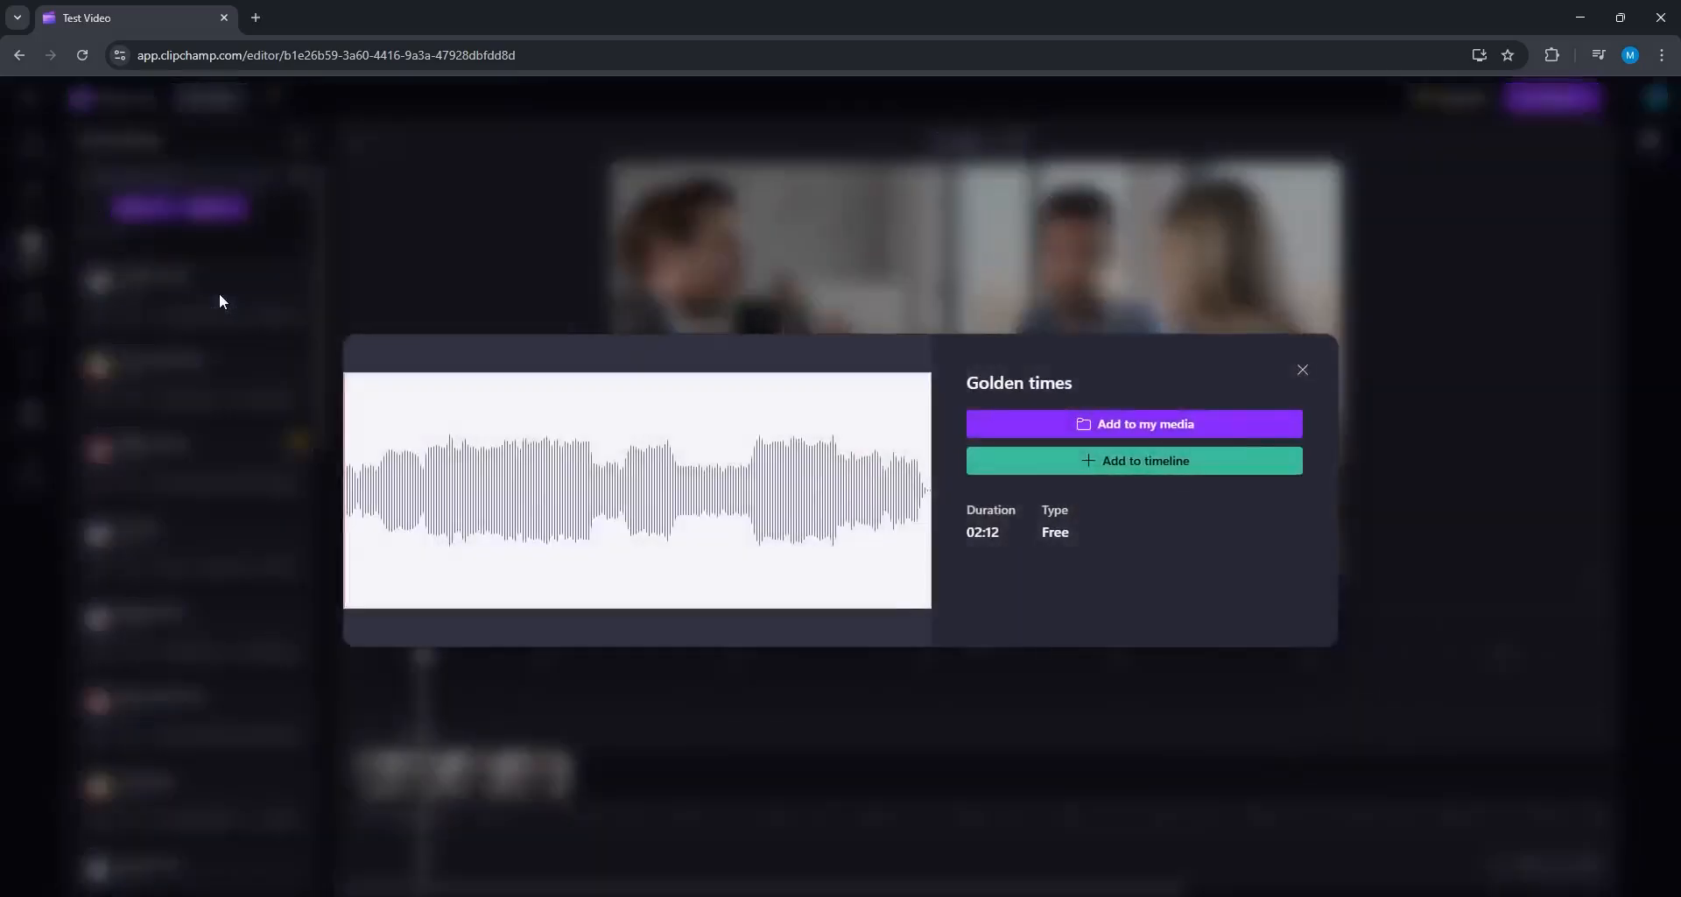
pyautogui.click(1303, 318)
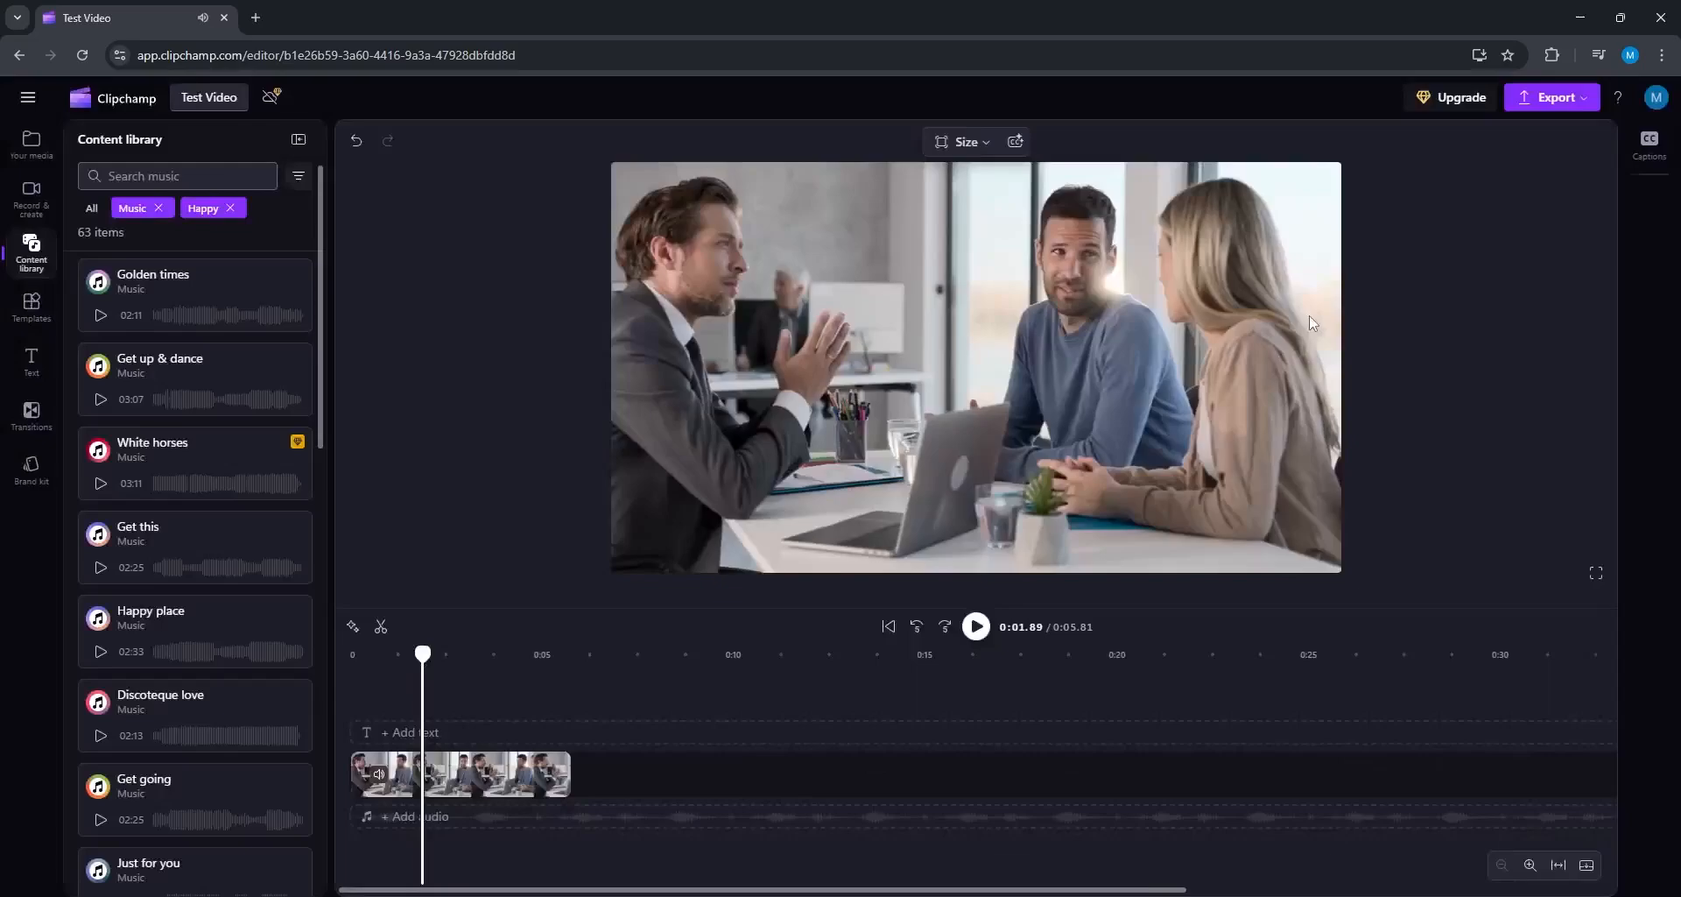
pyautogui.moveTo(250, 302); pyautogui.dragTo(526, 814)
# Step: Split the Golden times track at the video clip's end, at 0:05.87, and delete the part after it
pyautogui.click(569, 655)
pyautogui.moveTo(569, 655); pyautogui.dragTo(575, 655)
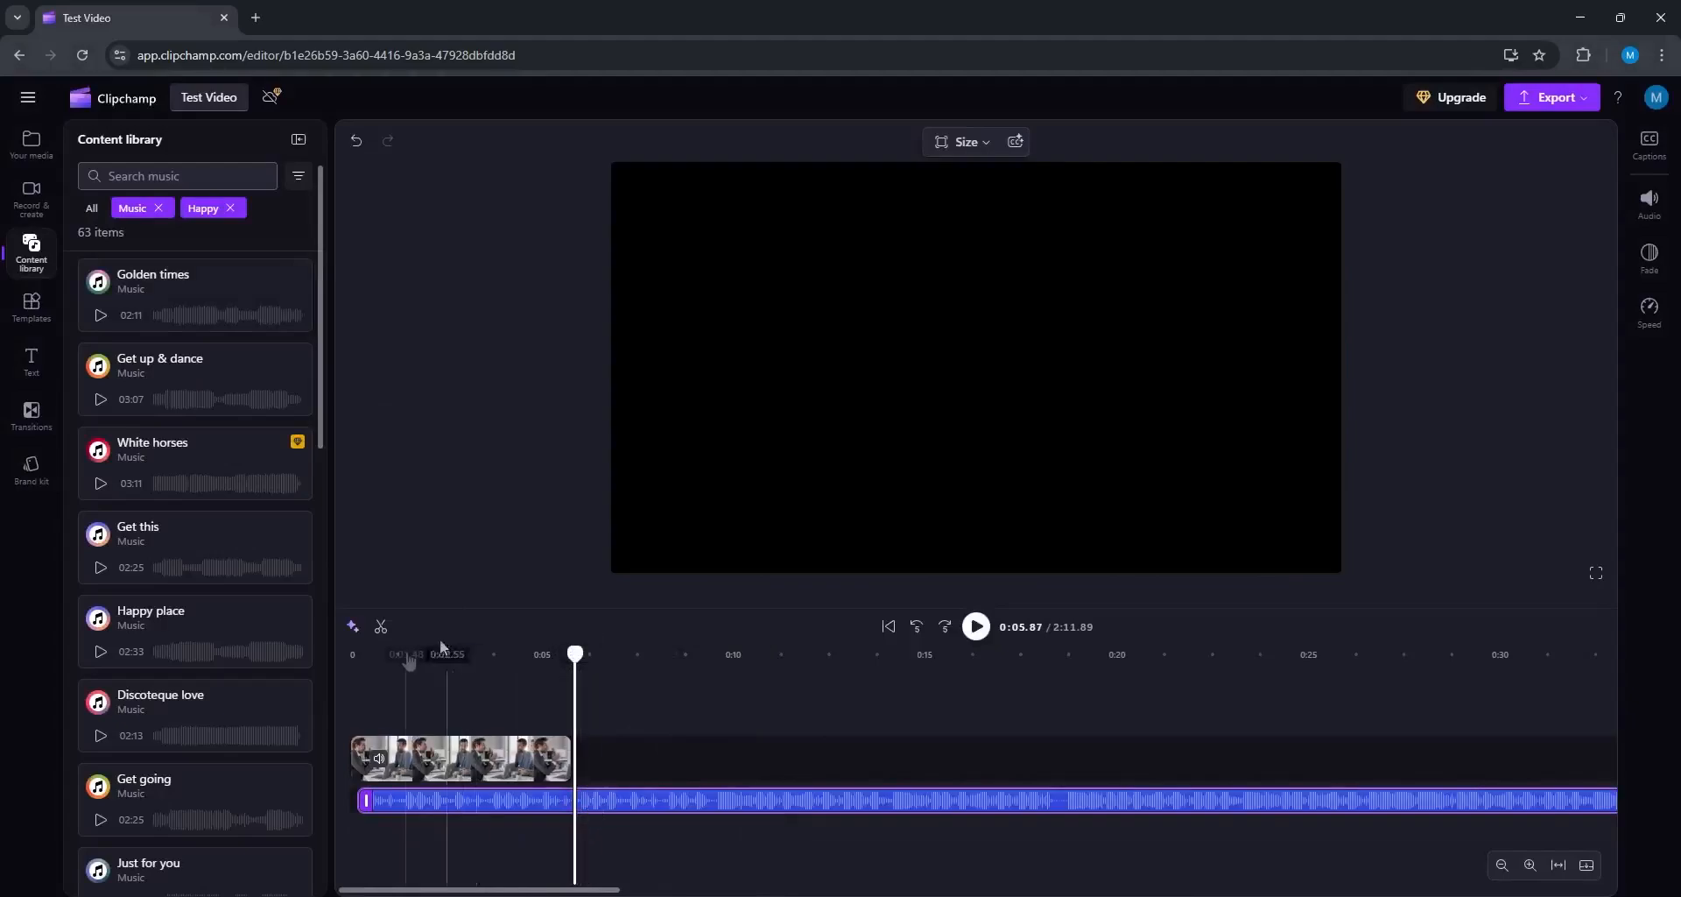
pyautogui.click(381, 627)
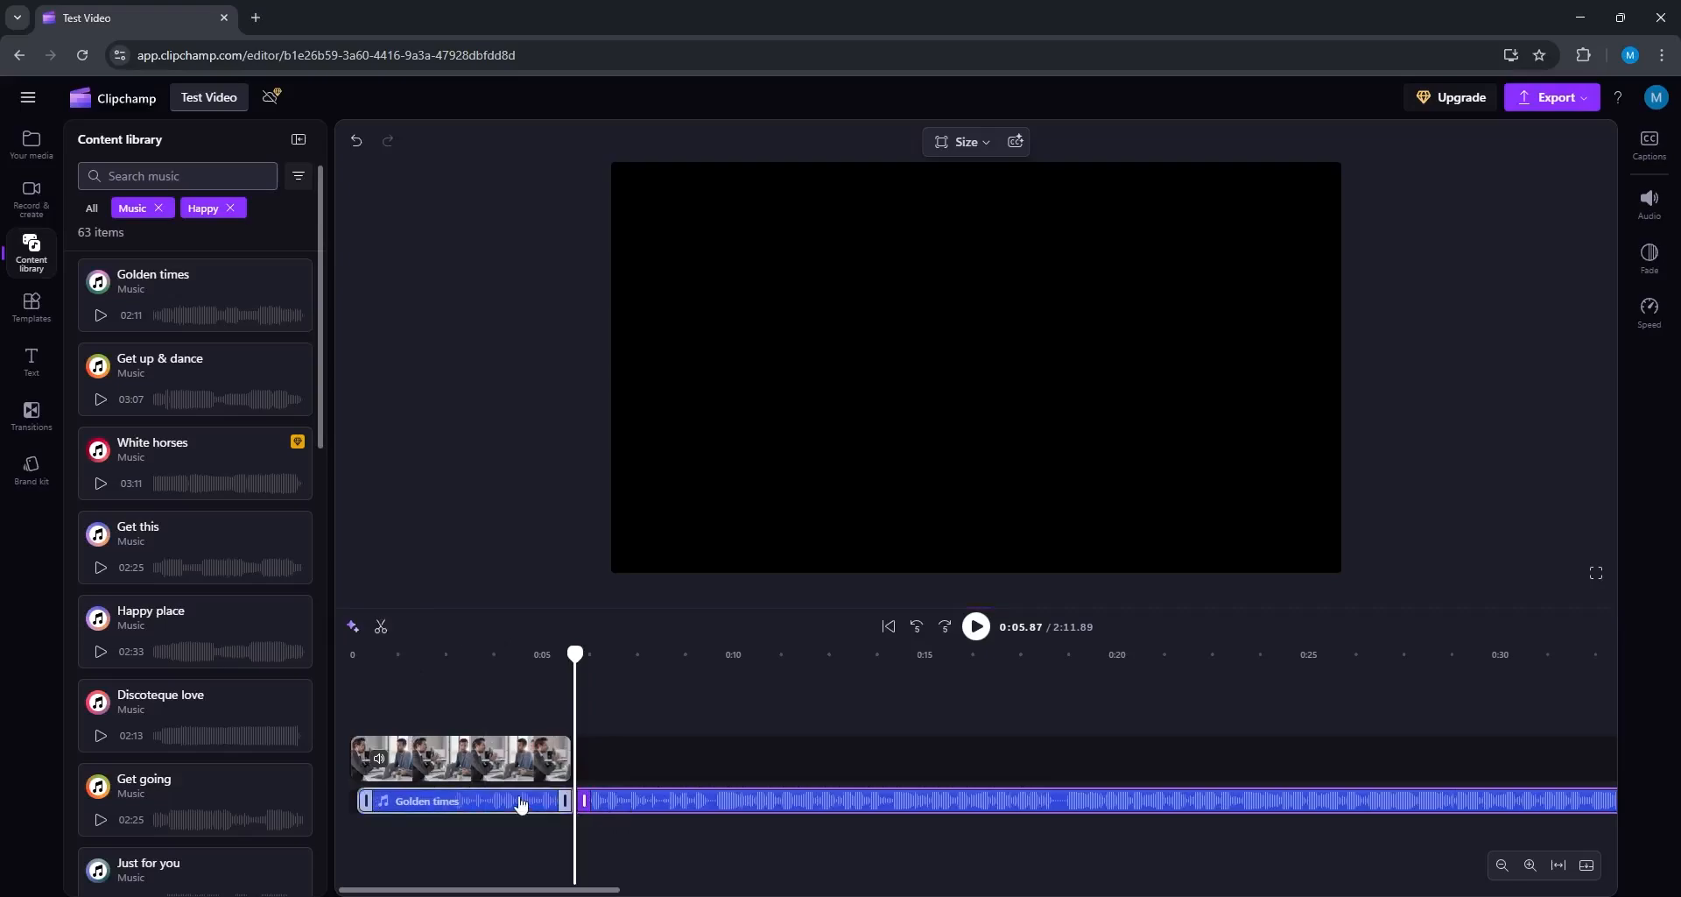
pyautogui.click(604, 802)
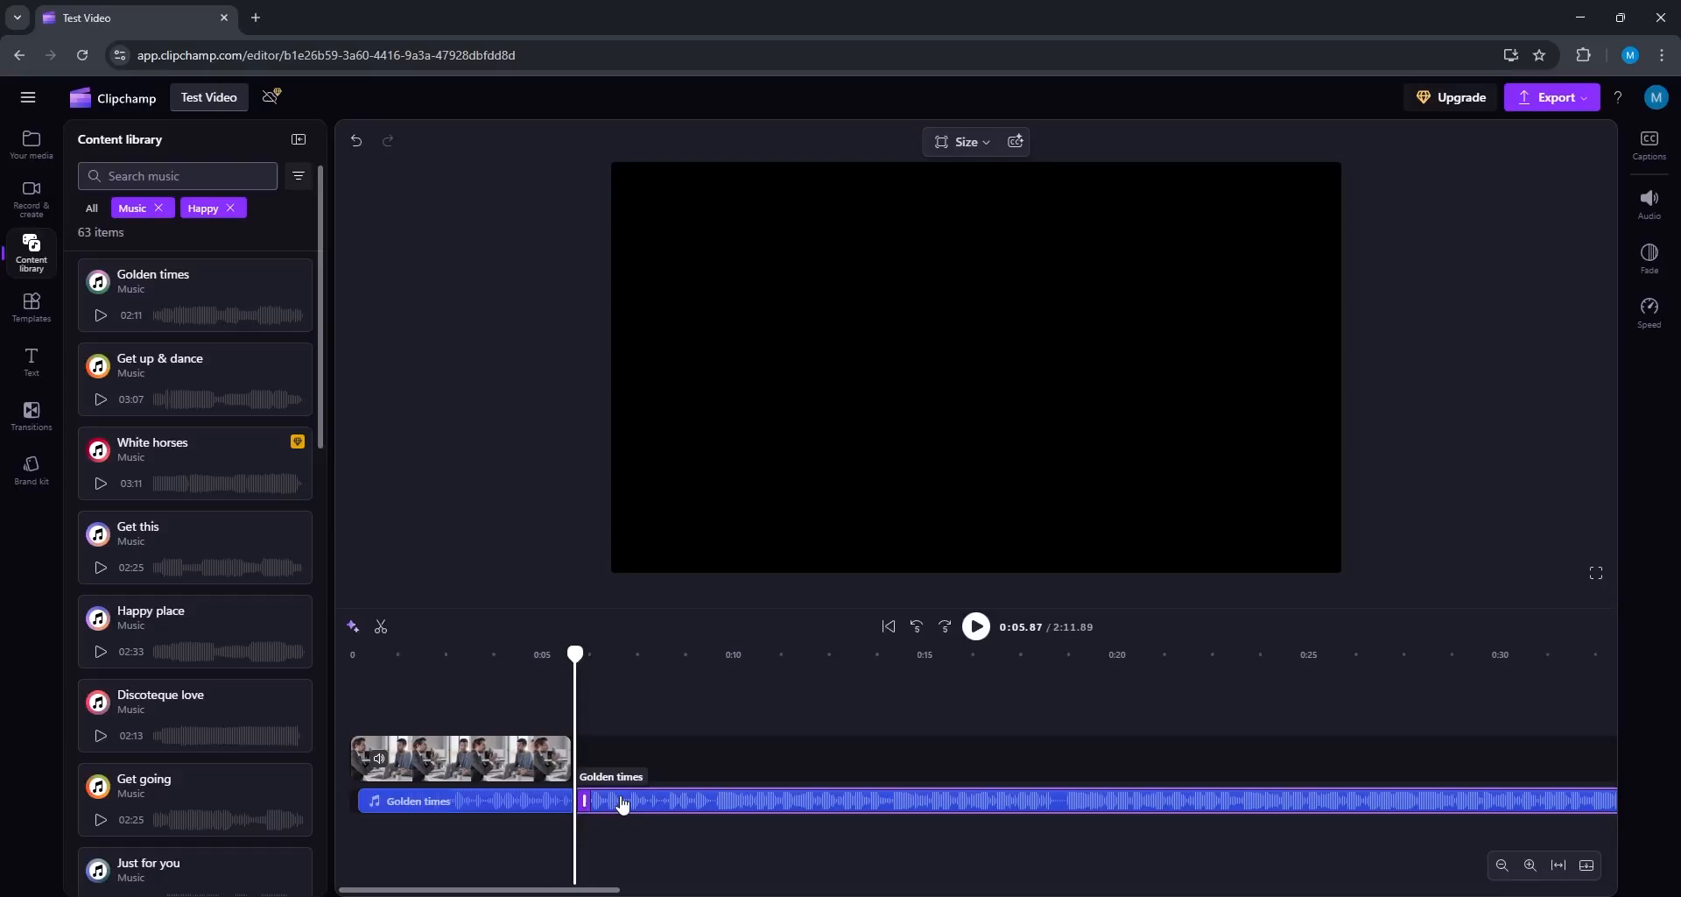
pyautogui.rightClick(622, 803)
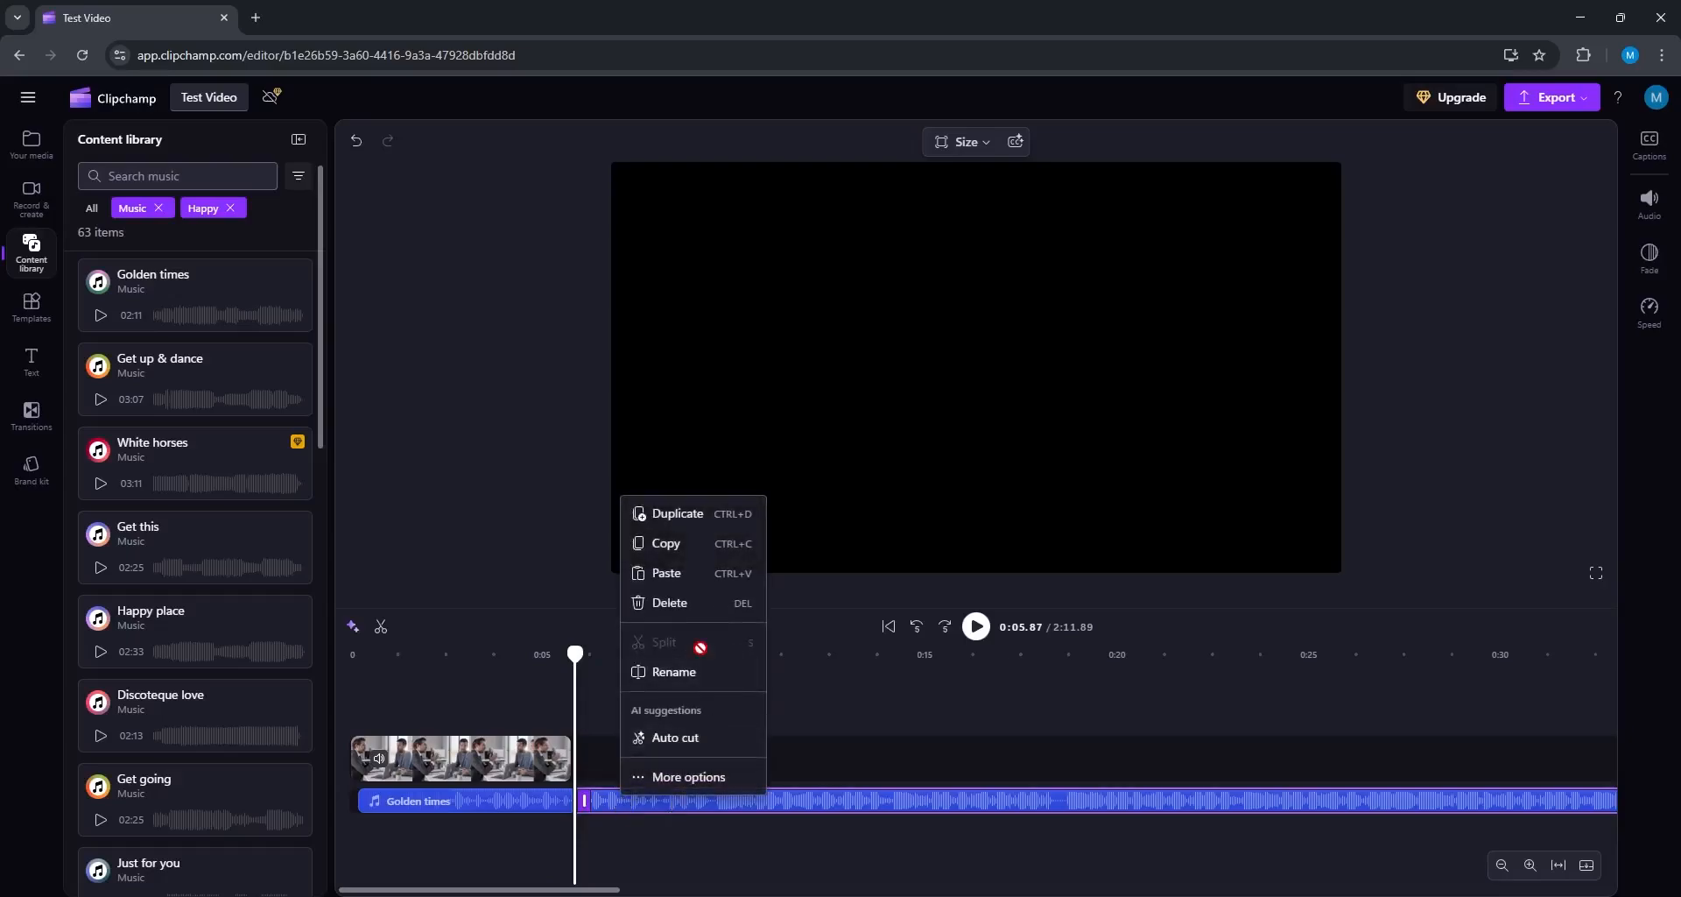
pyautogui.click(700, 604)
# Step: Adjust the video clip's volume and detach its audio onto a separate track
pyautogui.click(447, 655)
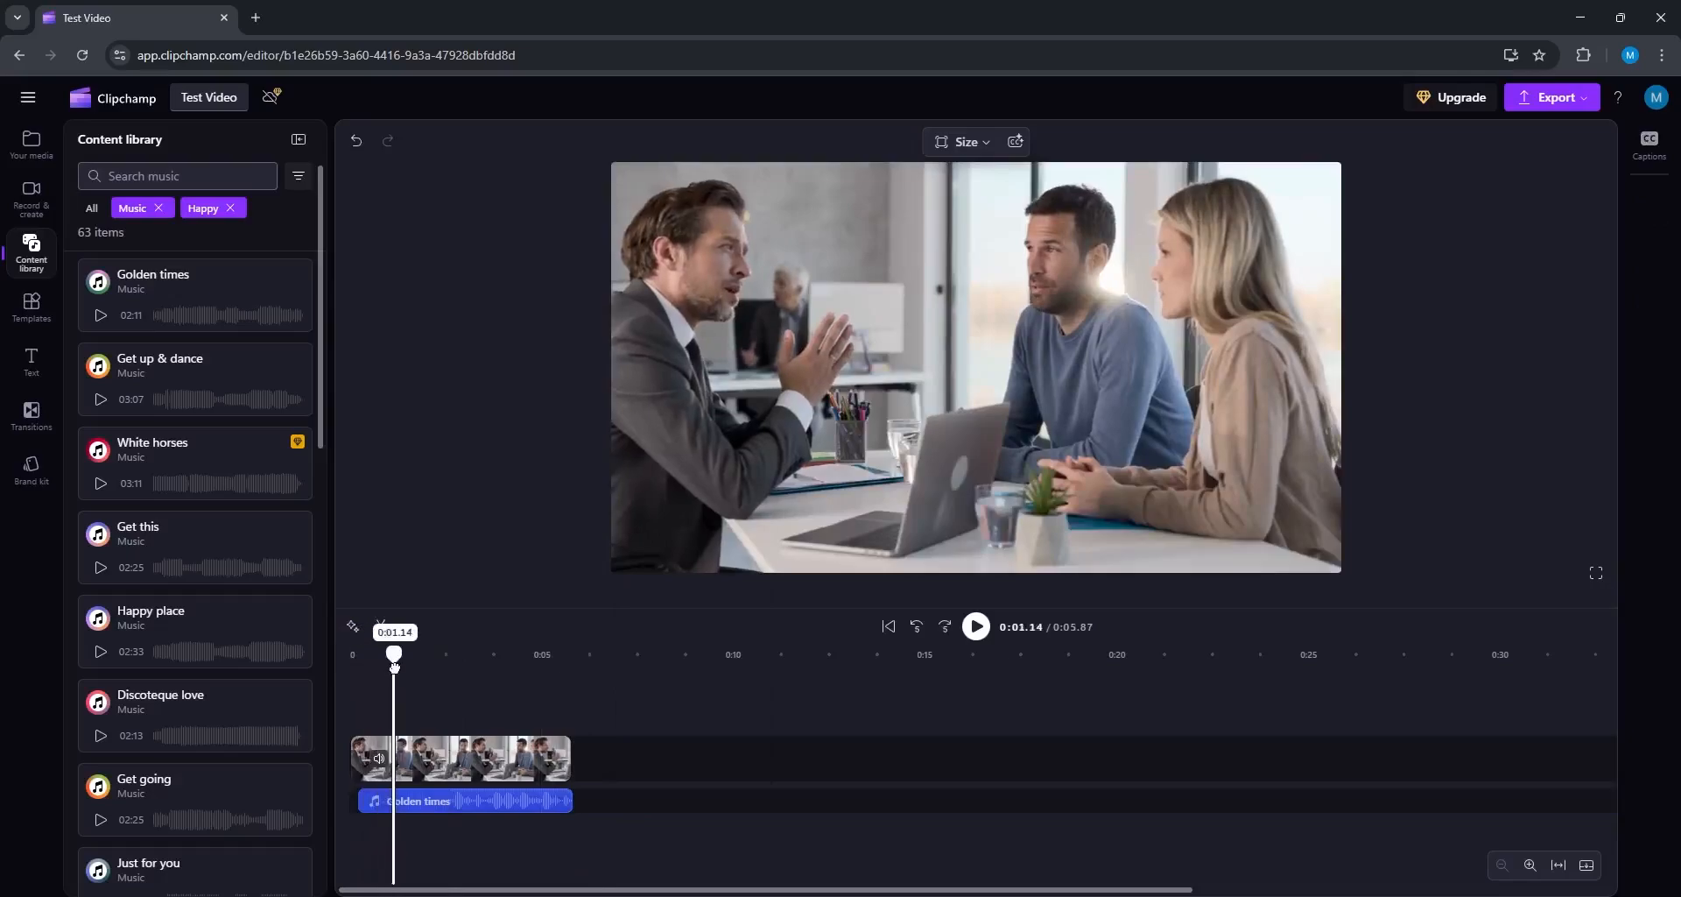
pyautogui.moveTo(456, 677)
pyautogui.mouseDown()
pyautogui.moveTo(432, 683)
pyautogui.moveTo(493, 688)
pyautogui.moveTo(449, 688)
pyautogui.mouseUp()
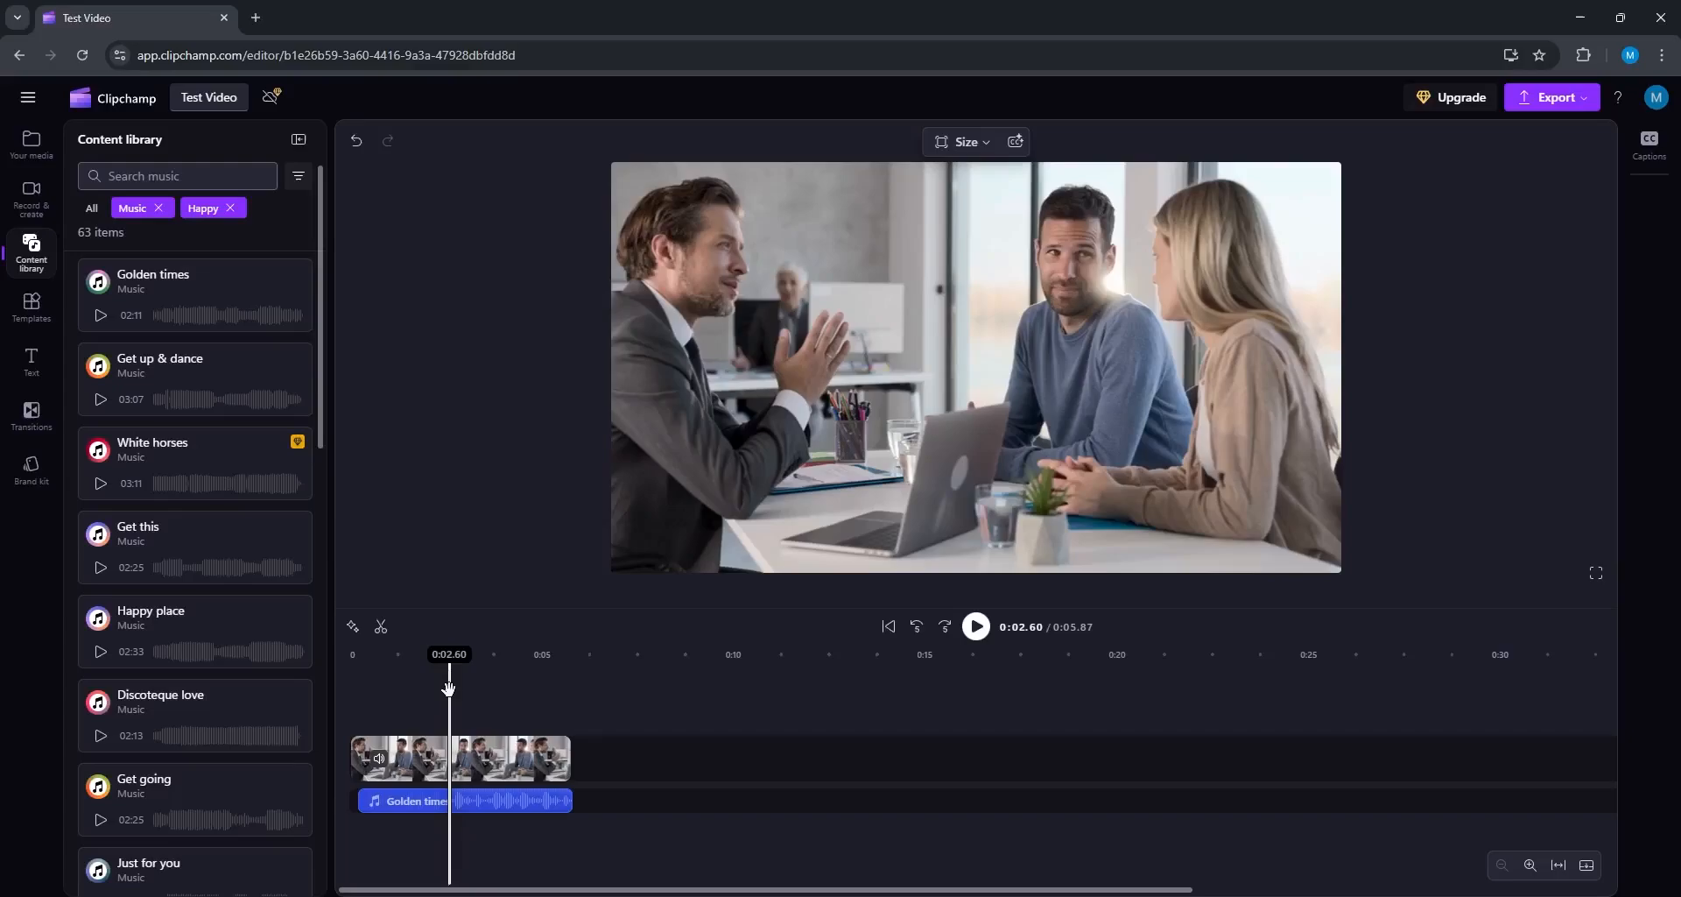
pyautogui.click(493, 762)
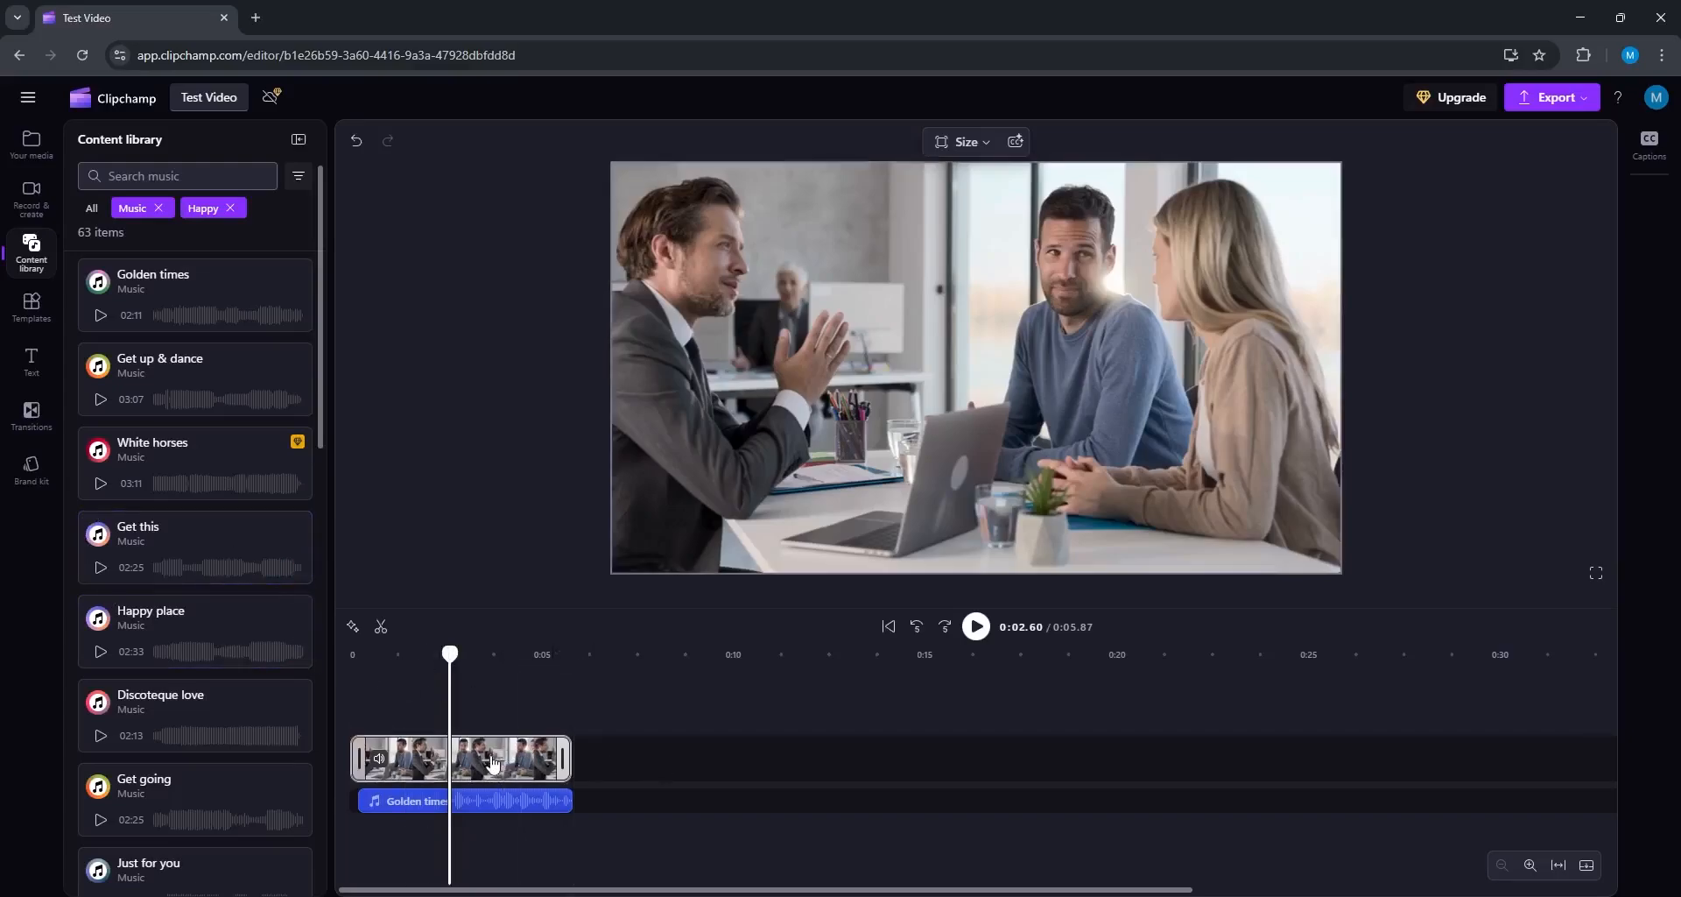
pyautogui.click(1651, 147)
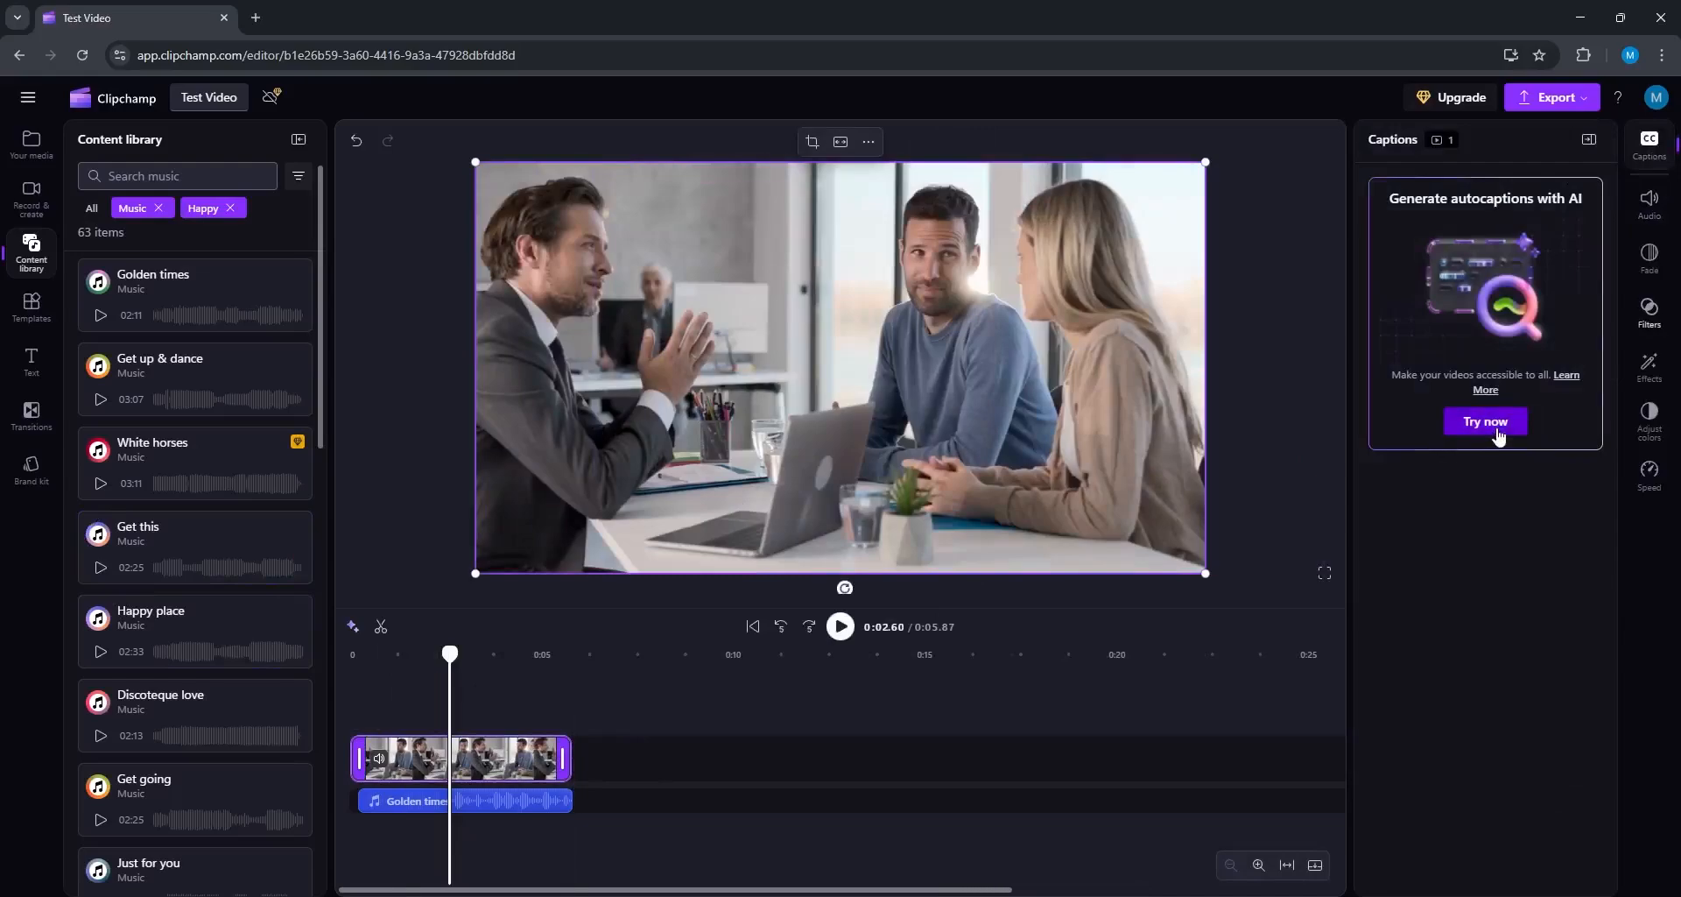
pyautogui.click(1650, 205)
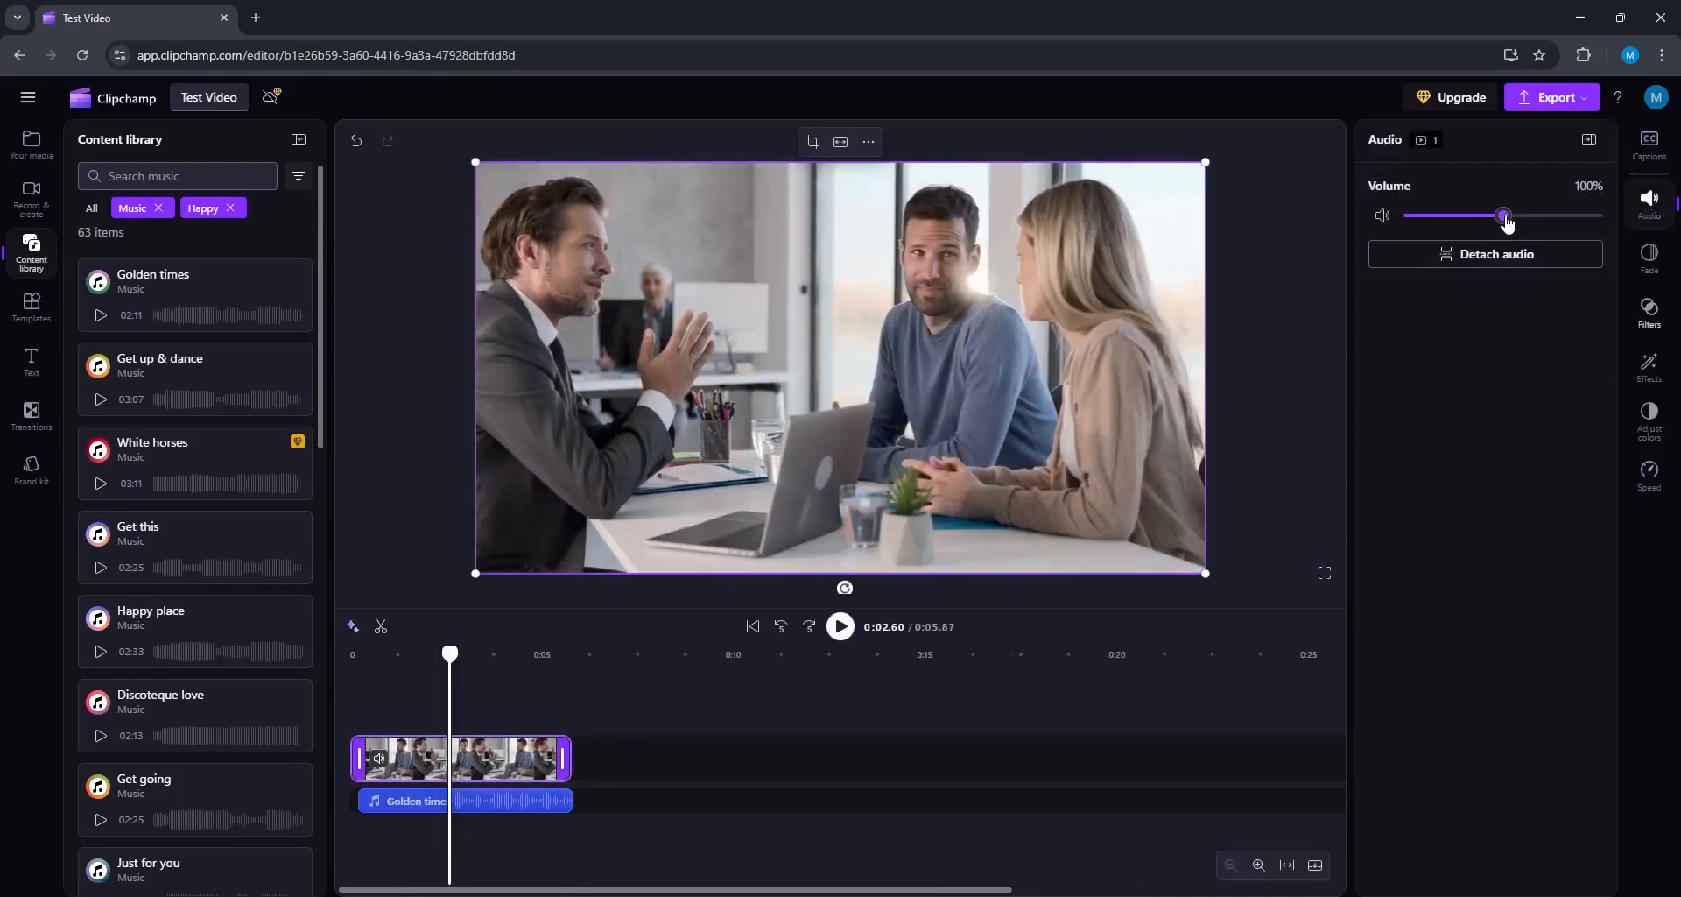
pyautogui.moveTo(1506, 223); pyautogui.dragTo(1454, 220)
pyautogui.click(1471, 262)
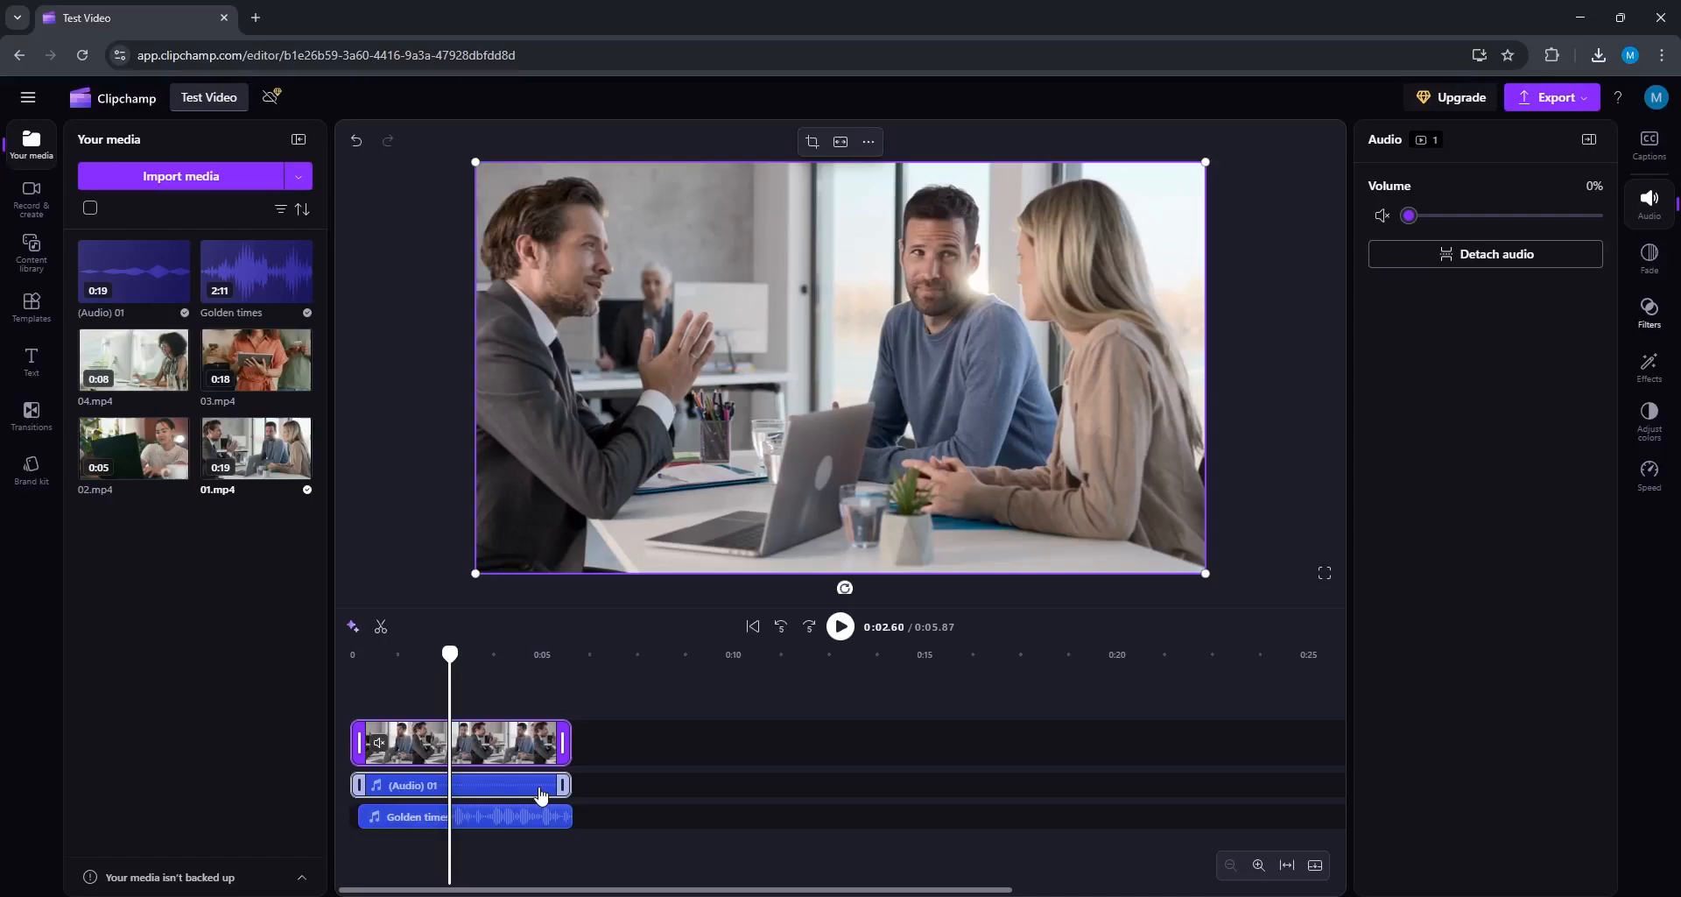
# Step: Select the detached (Audio) 01 clip and check the browser's recent downloads for its audio file
pyautogui.click(508, 799)
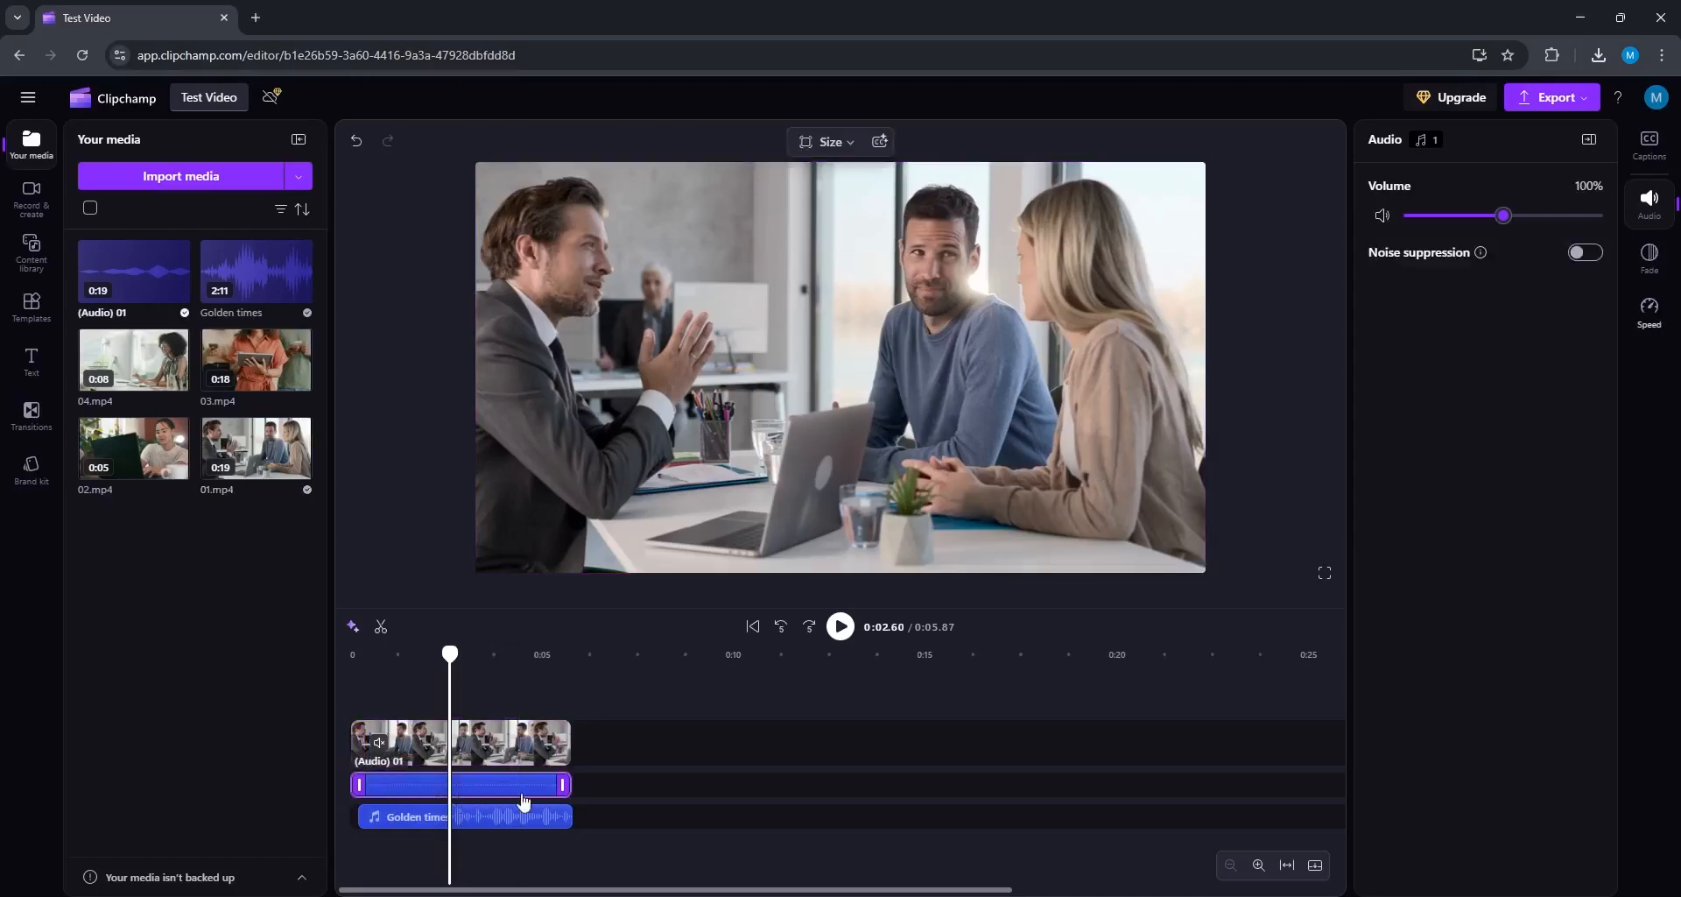
pyautogui.click(1596, 63)
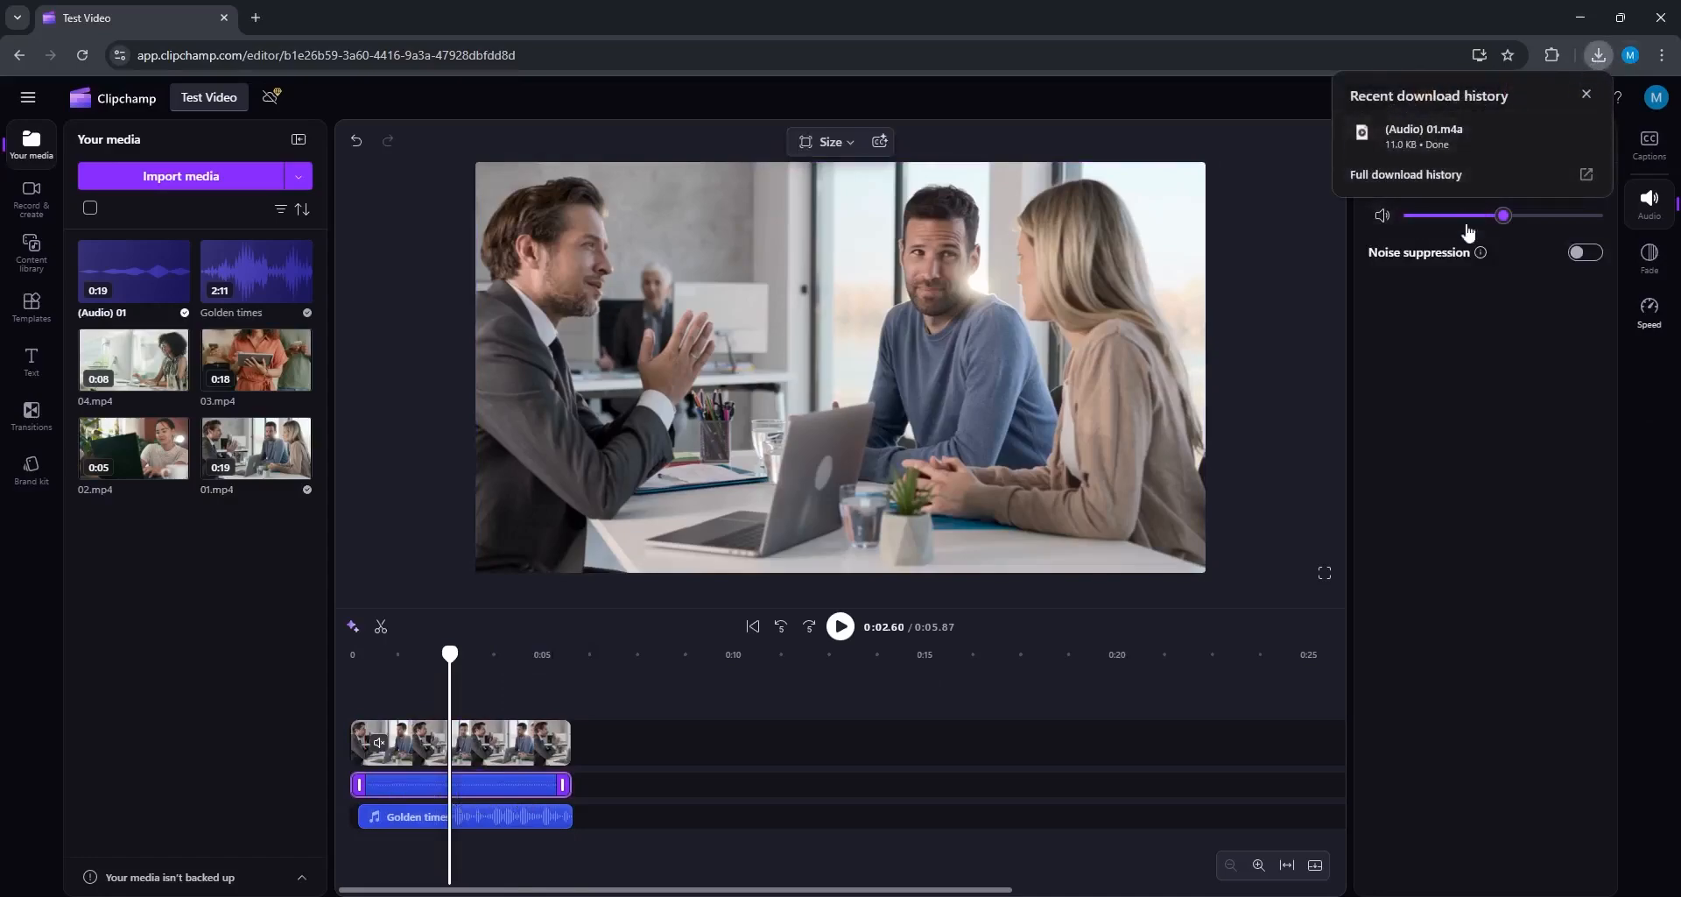
pyautogui.click(1464, 384)
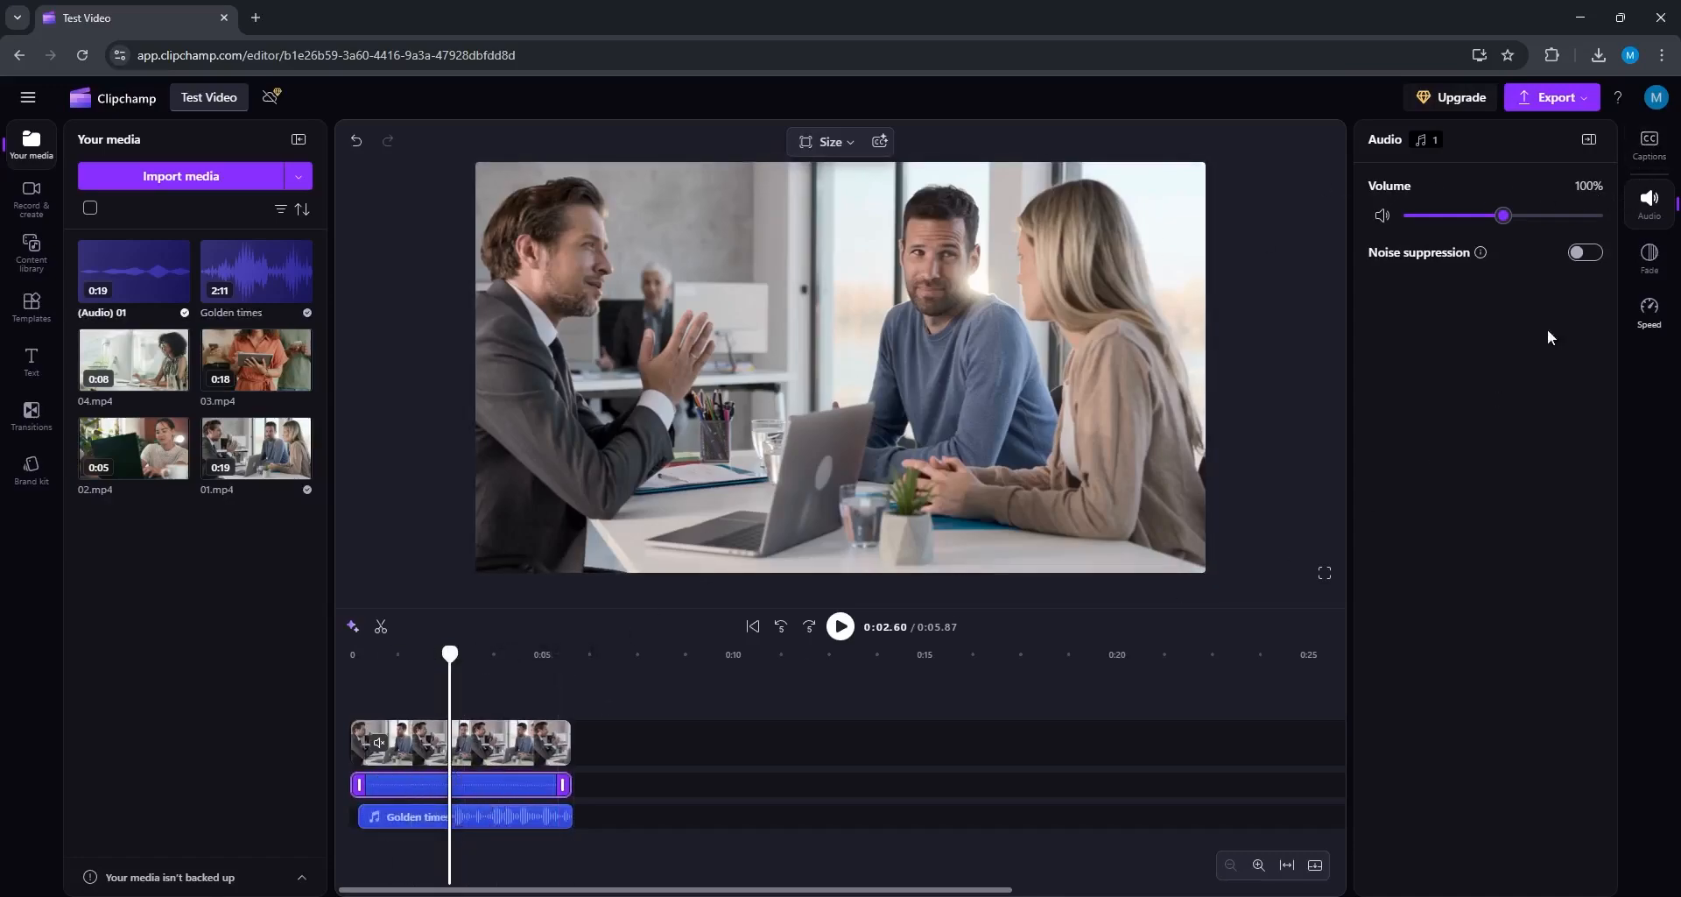
# Step: Set the detached (Audio) 01 clip's volume to 108% and turn on noise suppression
pyautogui.click(1384, 216)
pyautogui.click(1383, 217)
pyautogui.moveTo(1503, 219)
pyautogui.mouseDown()
pyautogui.moveTo(1442, 225)
pyautogui.moveTo(1563, 227)
pyautogui.moveTo(1476, 227)
pyautogui.moveTo(1512, 225)
pyautogui.mouseUp()
pyautogui.click(1588, 254)
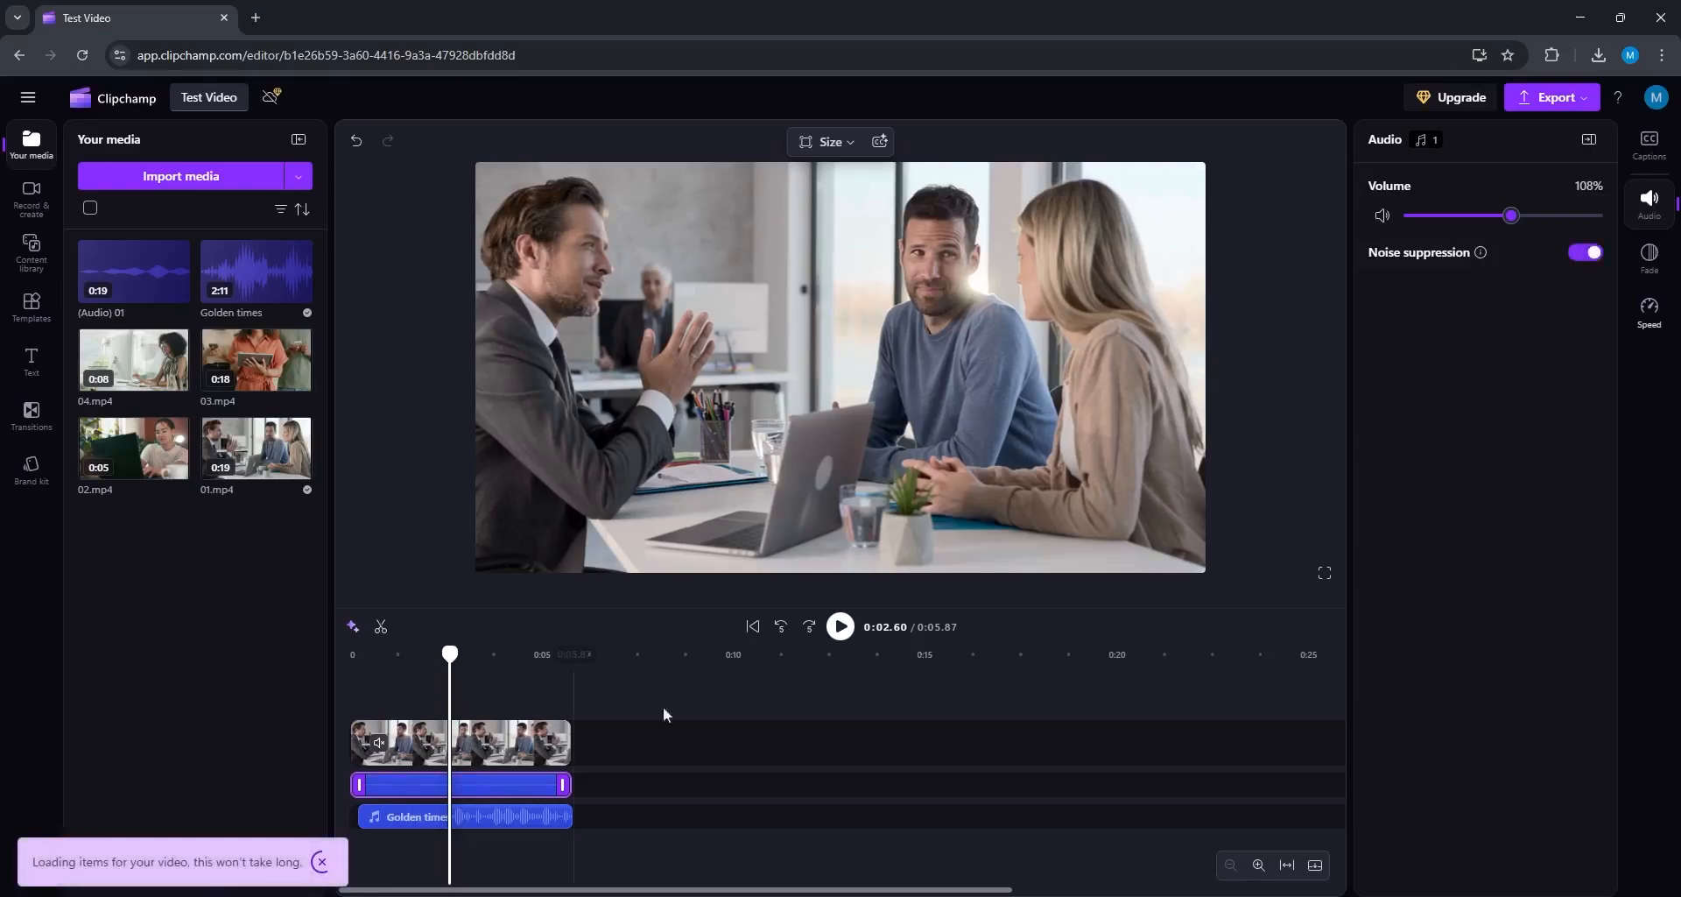
# Step: Give the 01.mp4 timeline clip a 0.5 s fade-in and a 0.5 s fade-out, and preview both ends
pyautogui.click(498, 750)
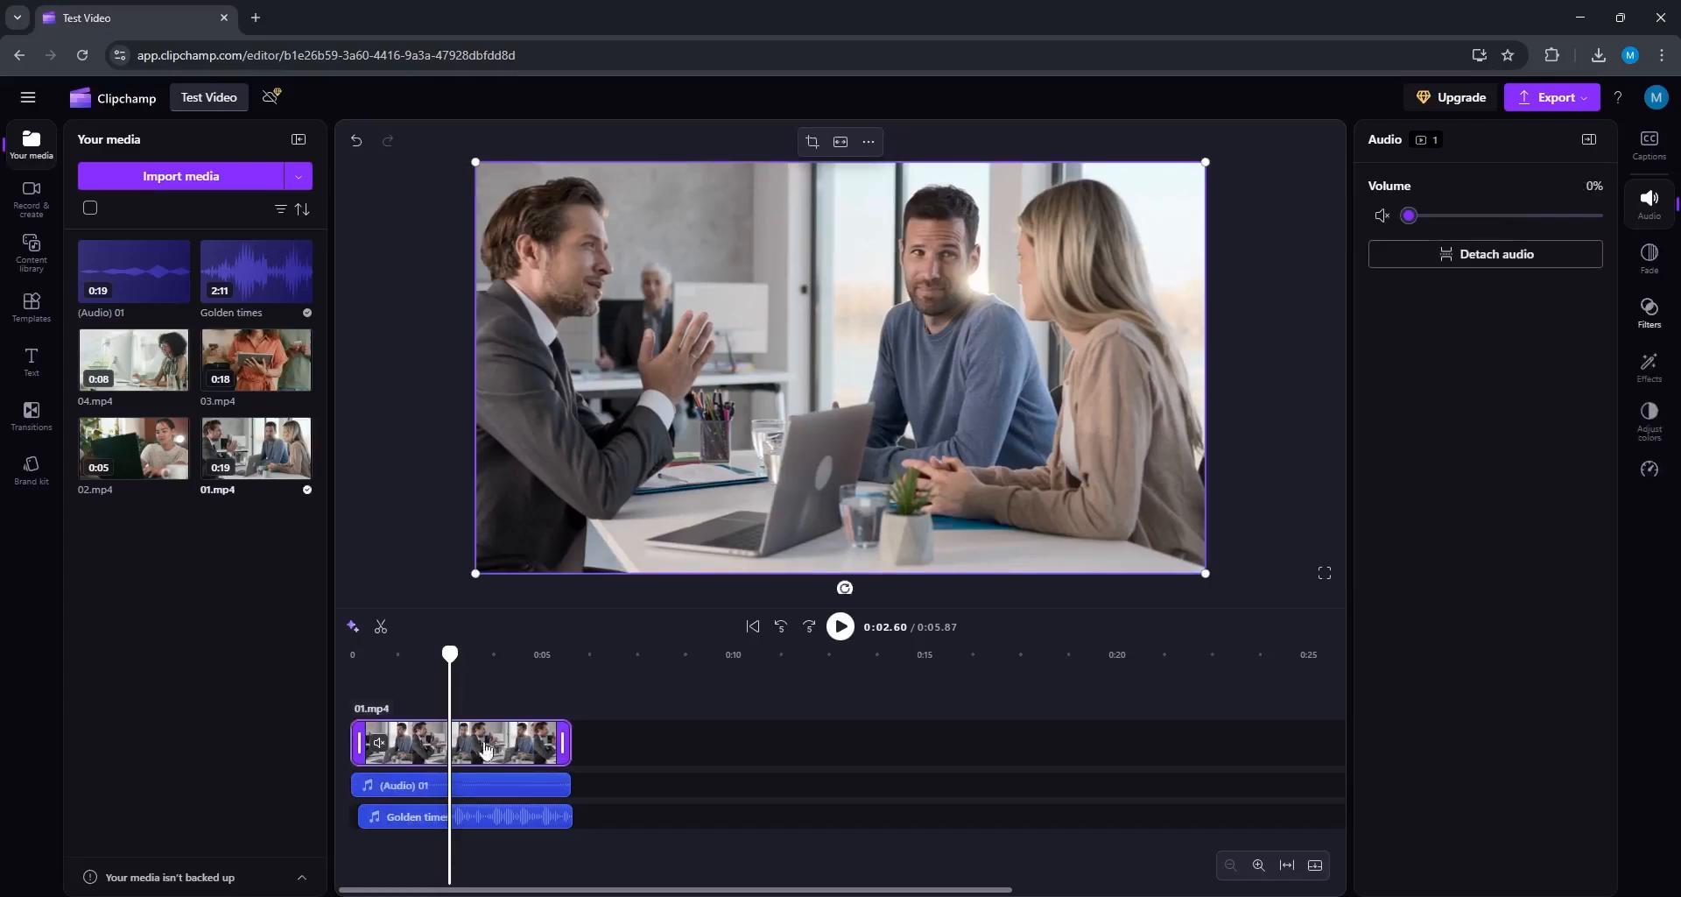
pyautogui.click(1652, 259)
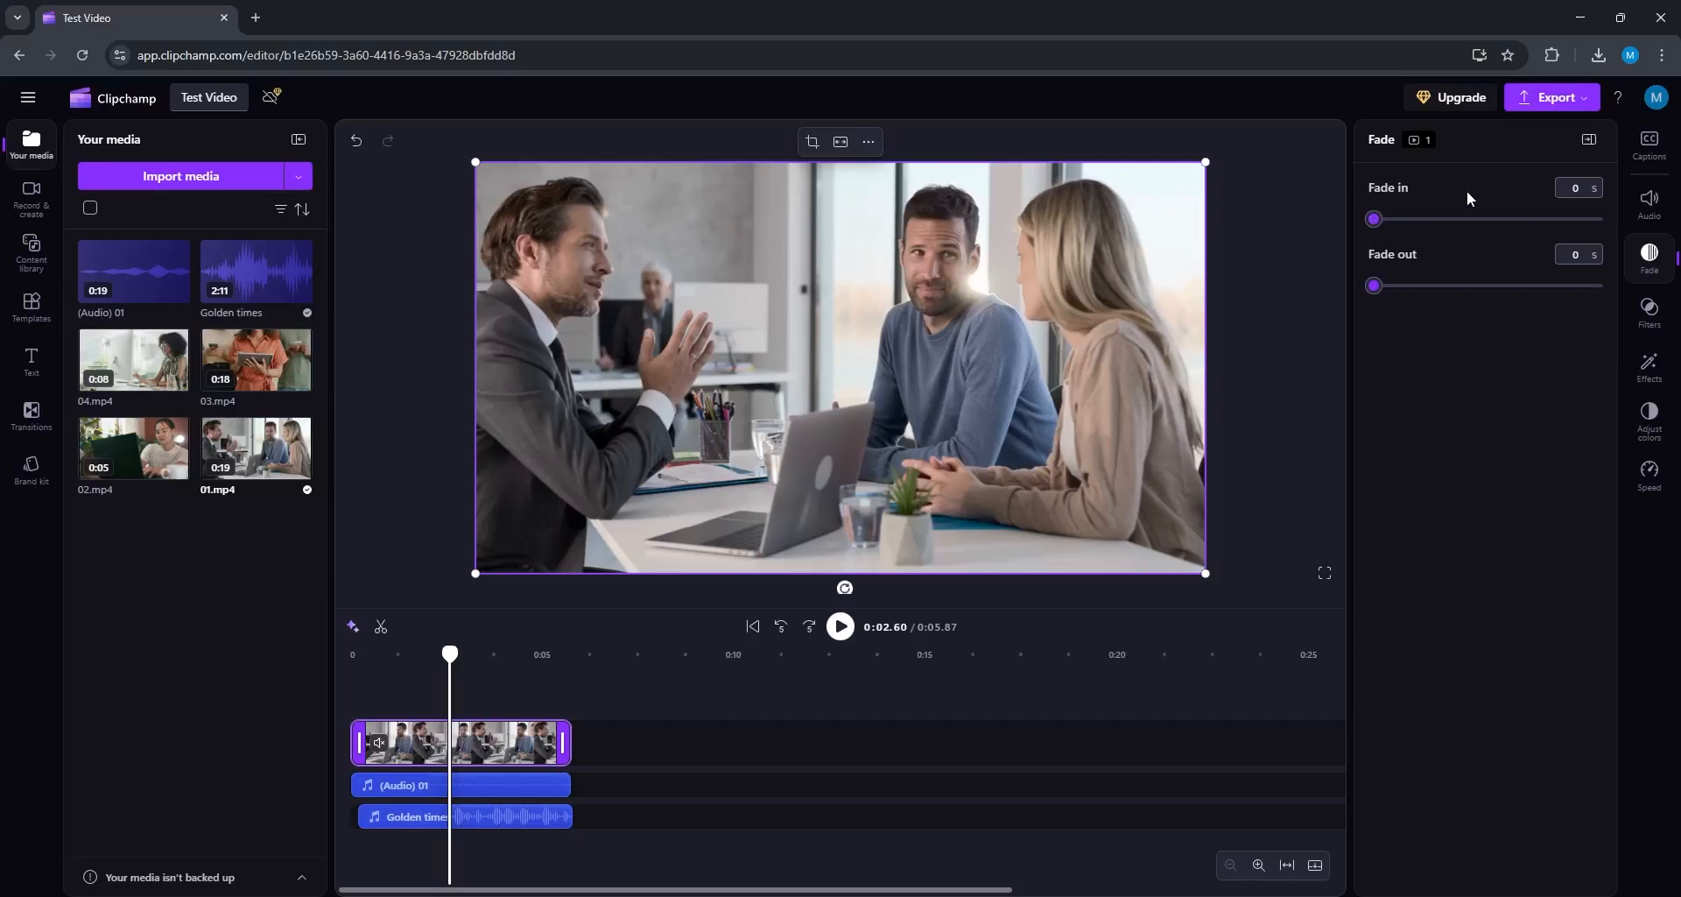
pyautogui.moveTo(1374, 221); pyautogui.dragTo(1433, 220)
pyautogui.moveTo(1377, 289); pyautogui.dragTo(1429, 289)
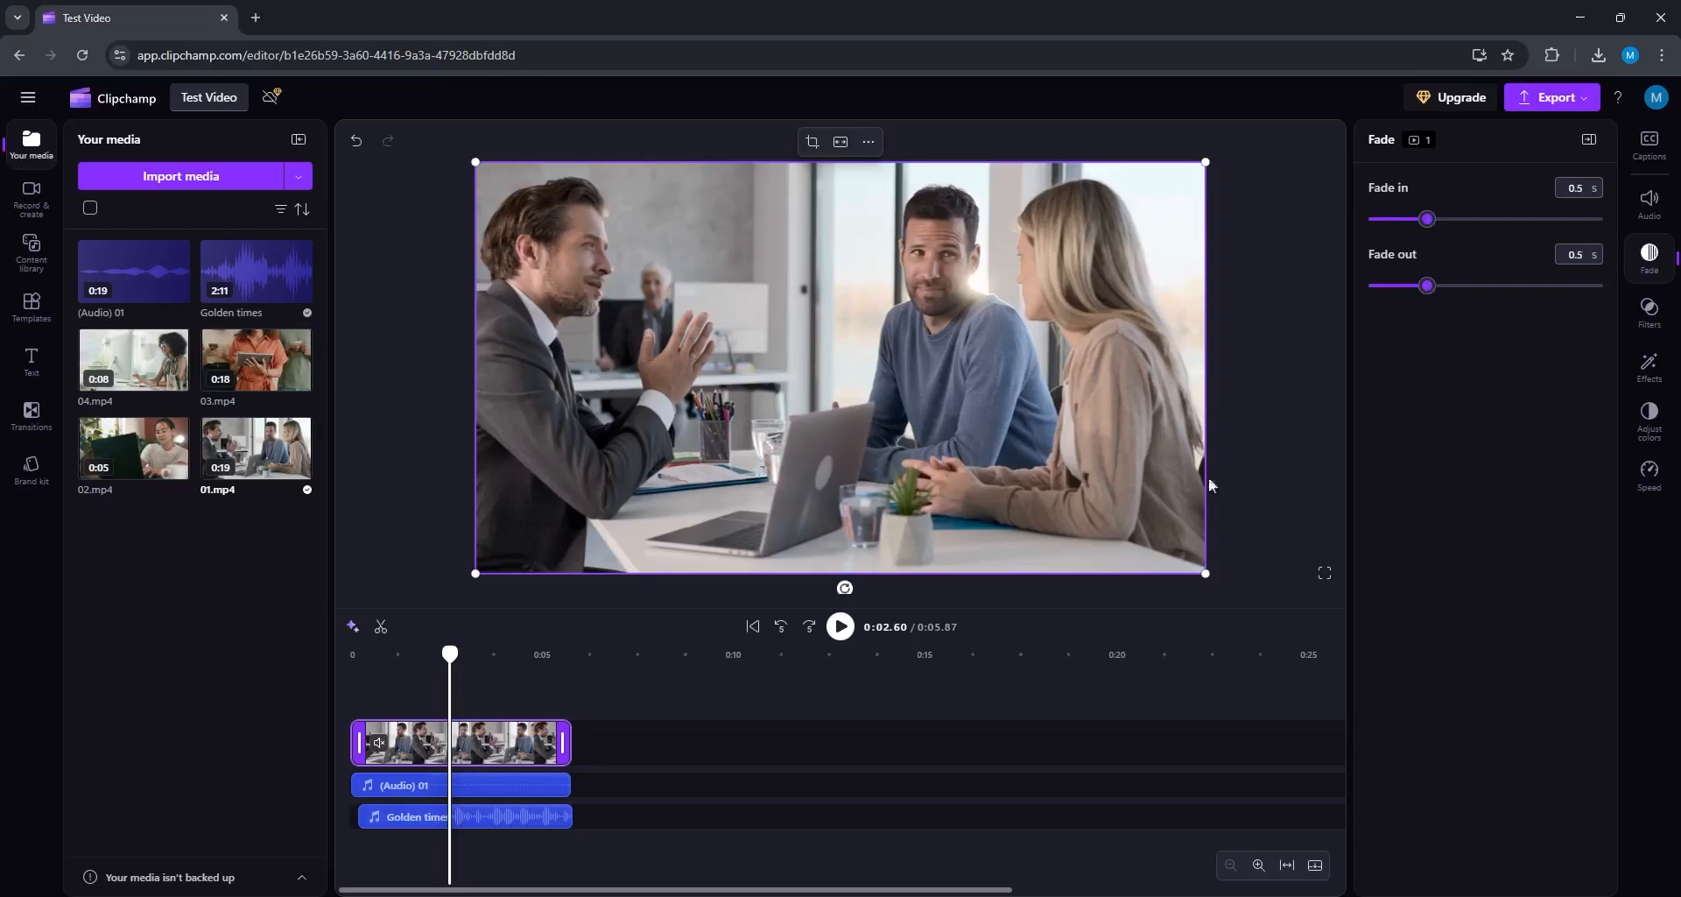
pyautogui.click(423, 659)
pyautogui.moveTo(377, 670); pyautogui.dragTo(578, 674)
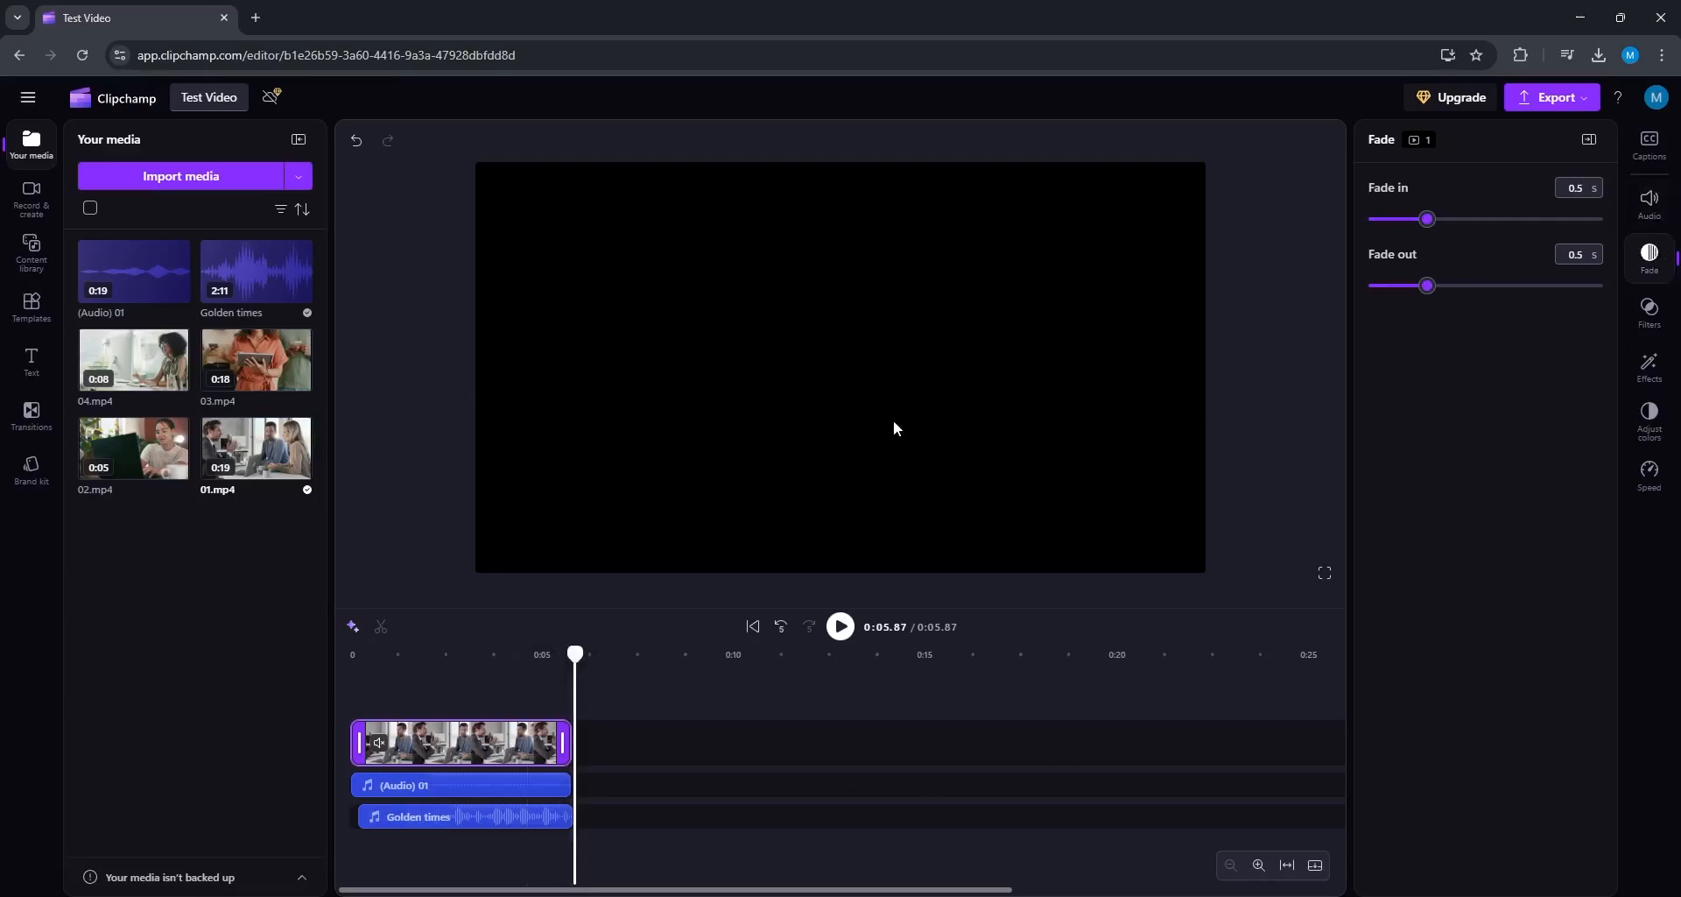
# Step: Apply the 35mm filter to the 01.mp4 clip and reduce its intensity to a low level
pyautogui.click(1649, 309)
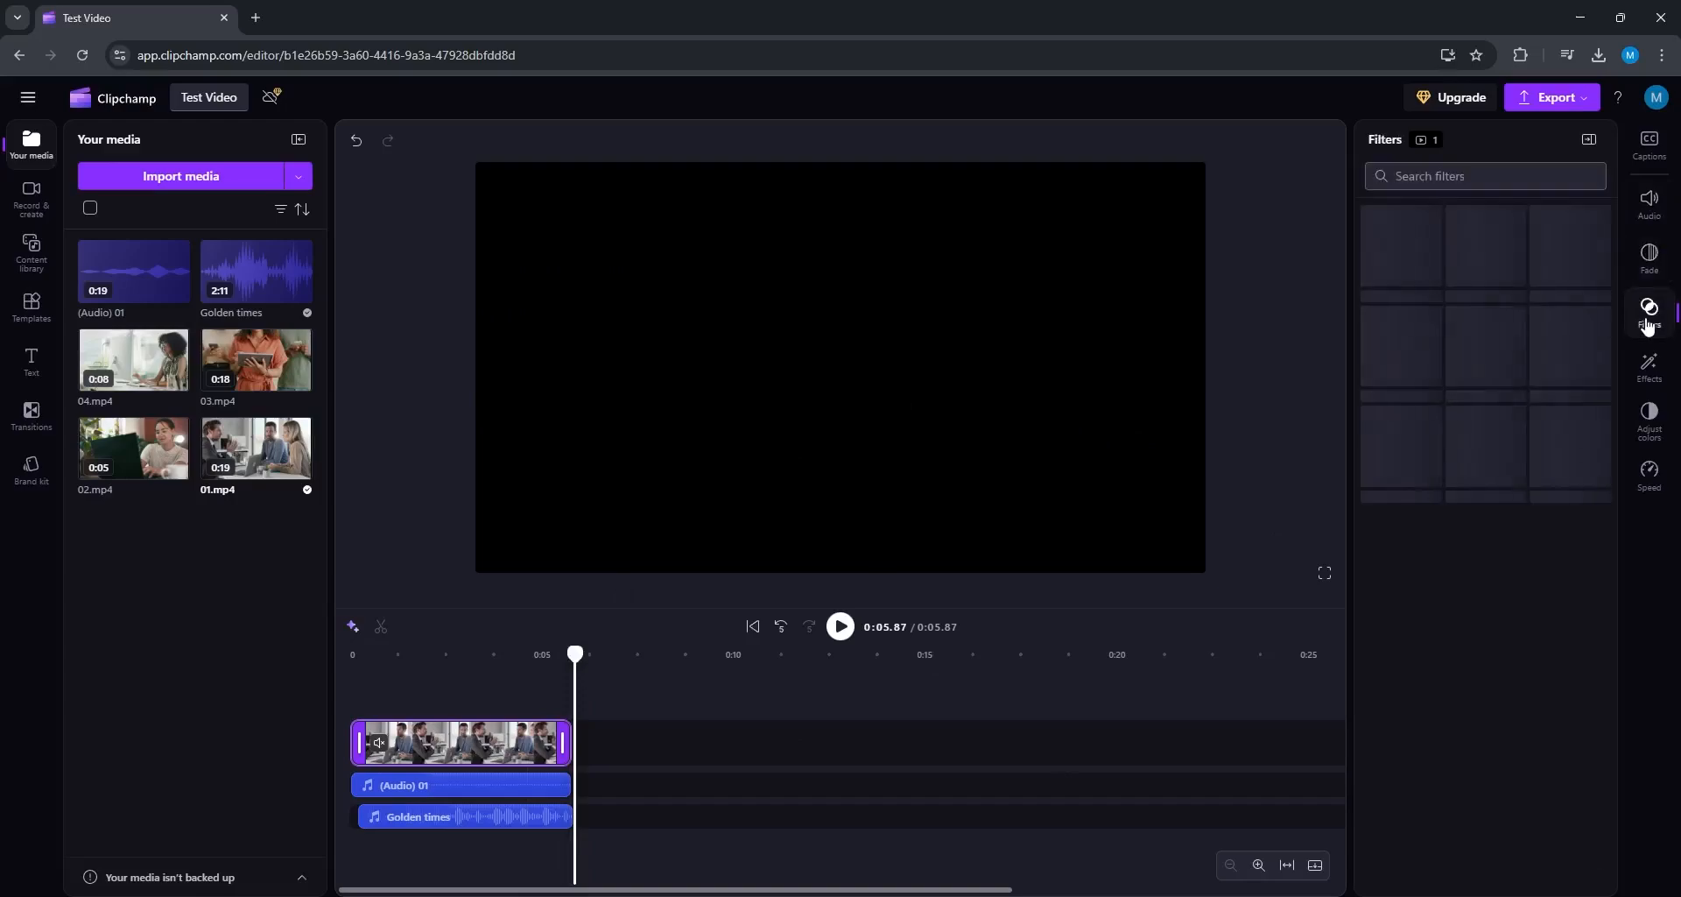
pyautogui.click(448, 657)
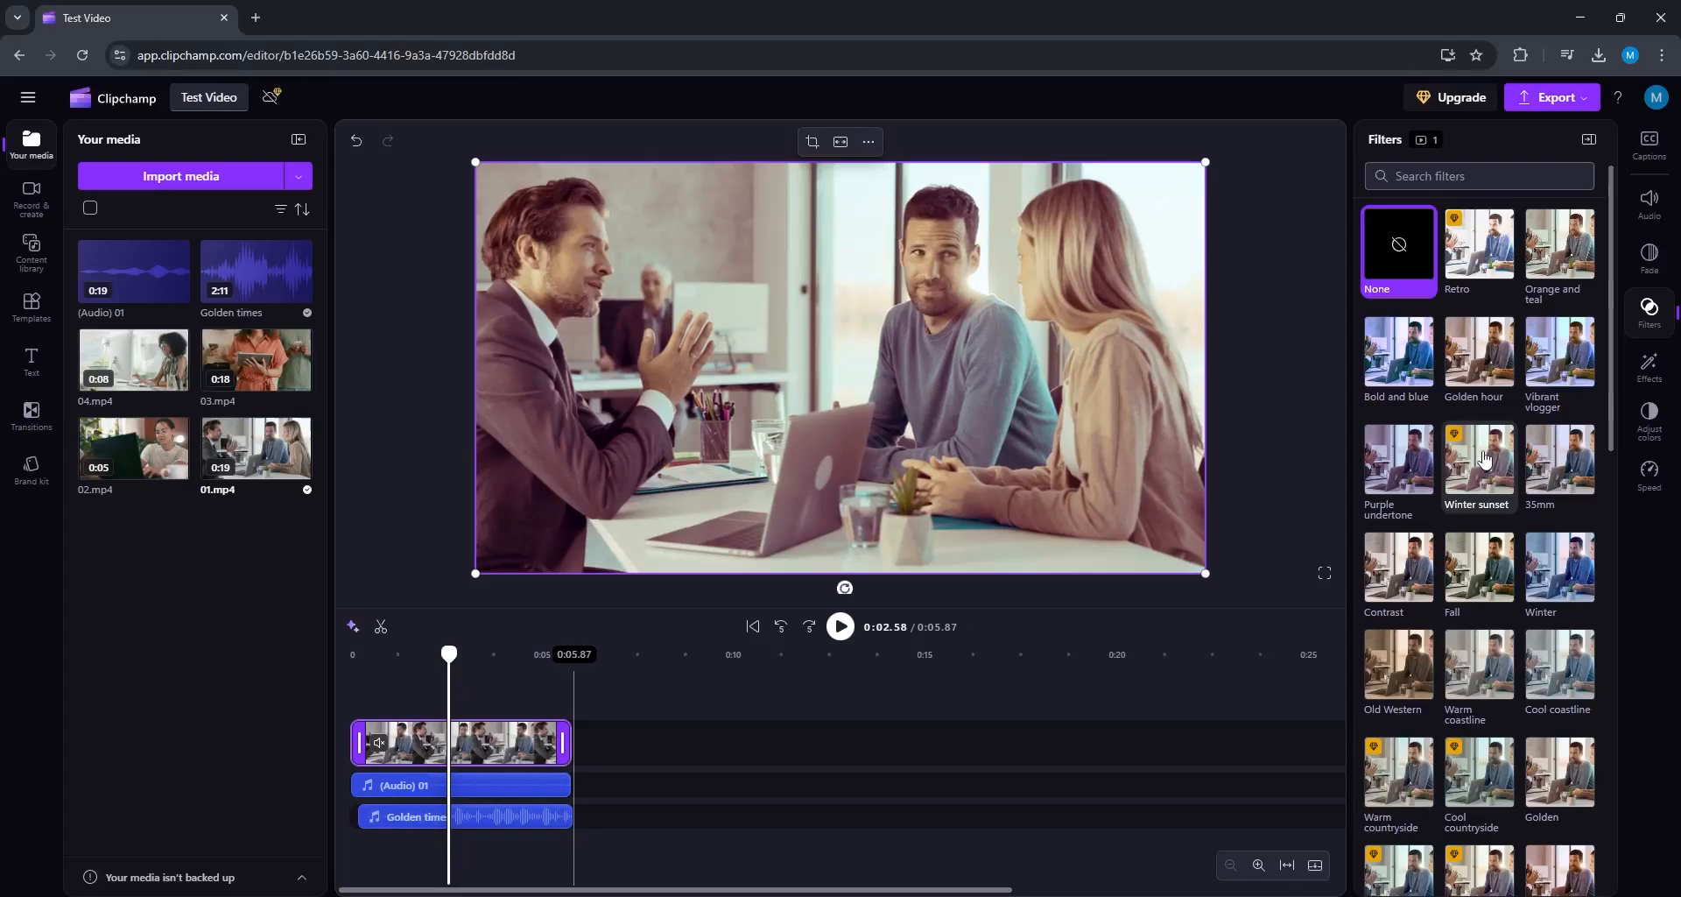
pyautogui.click(1555, 474)
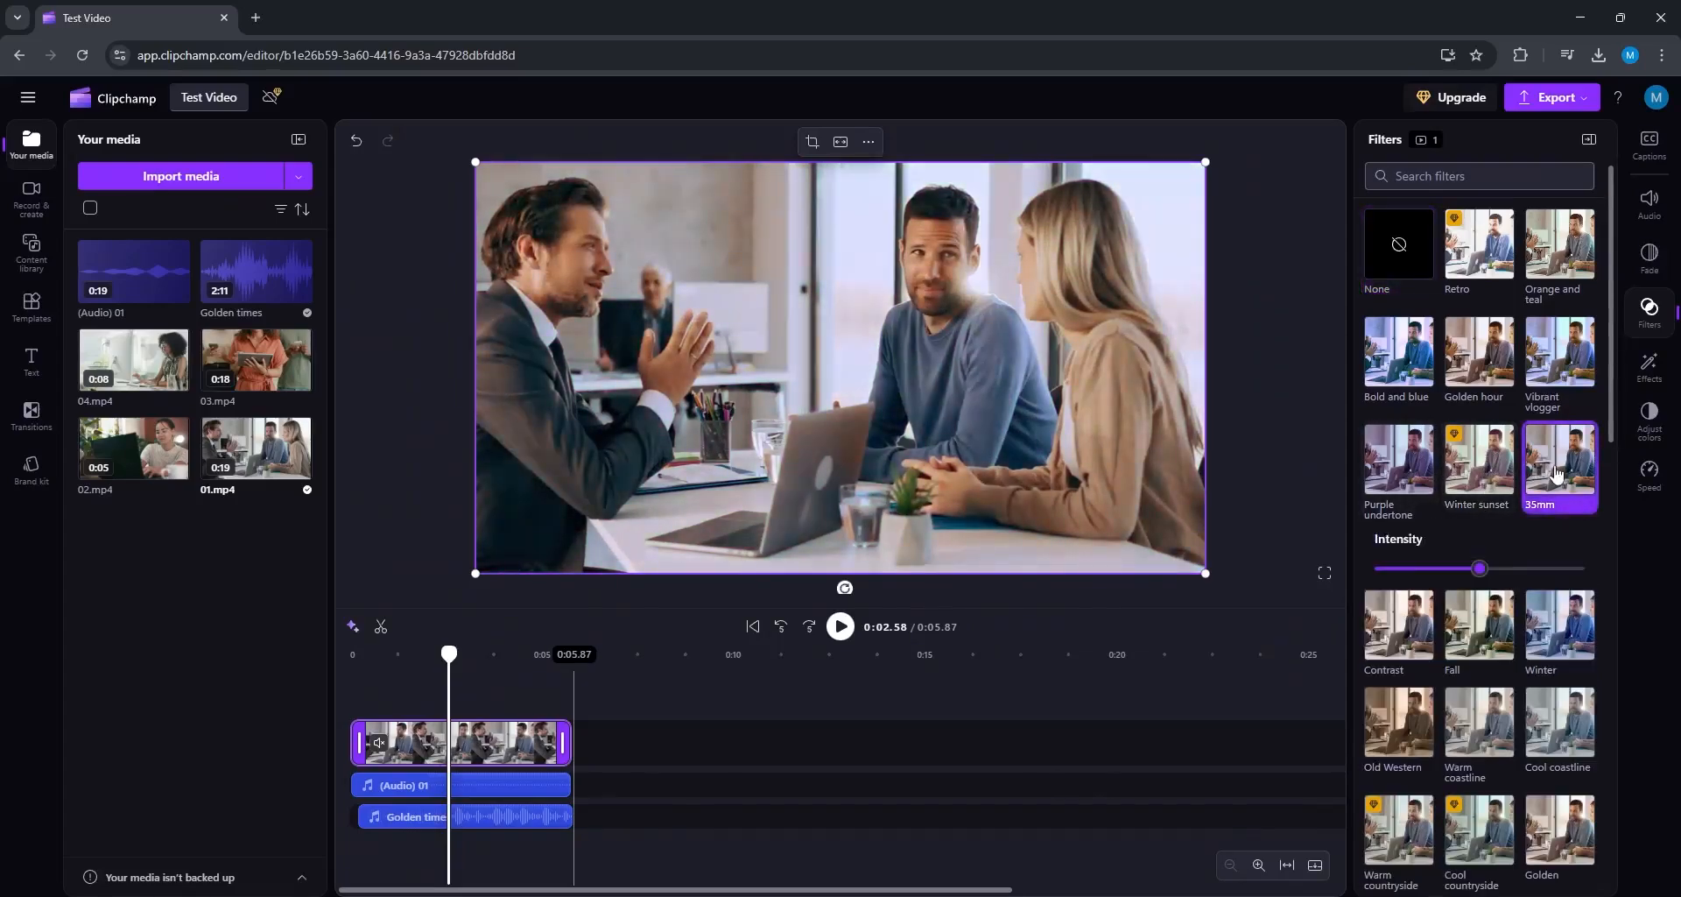
pyautogui.moveTo(1480, 569); pyautogui.dragTo(1381, 554)
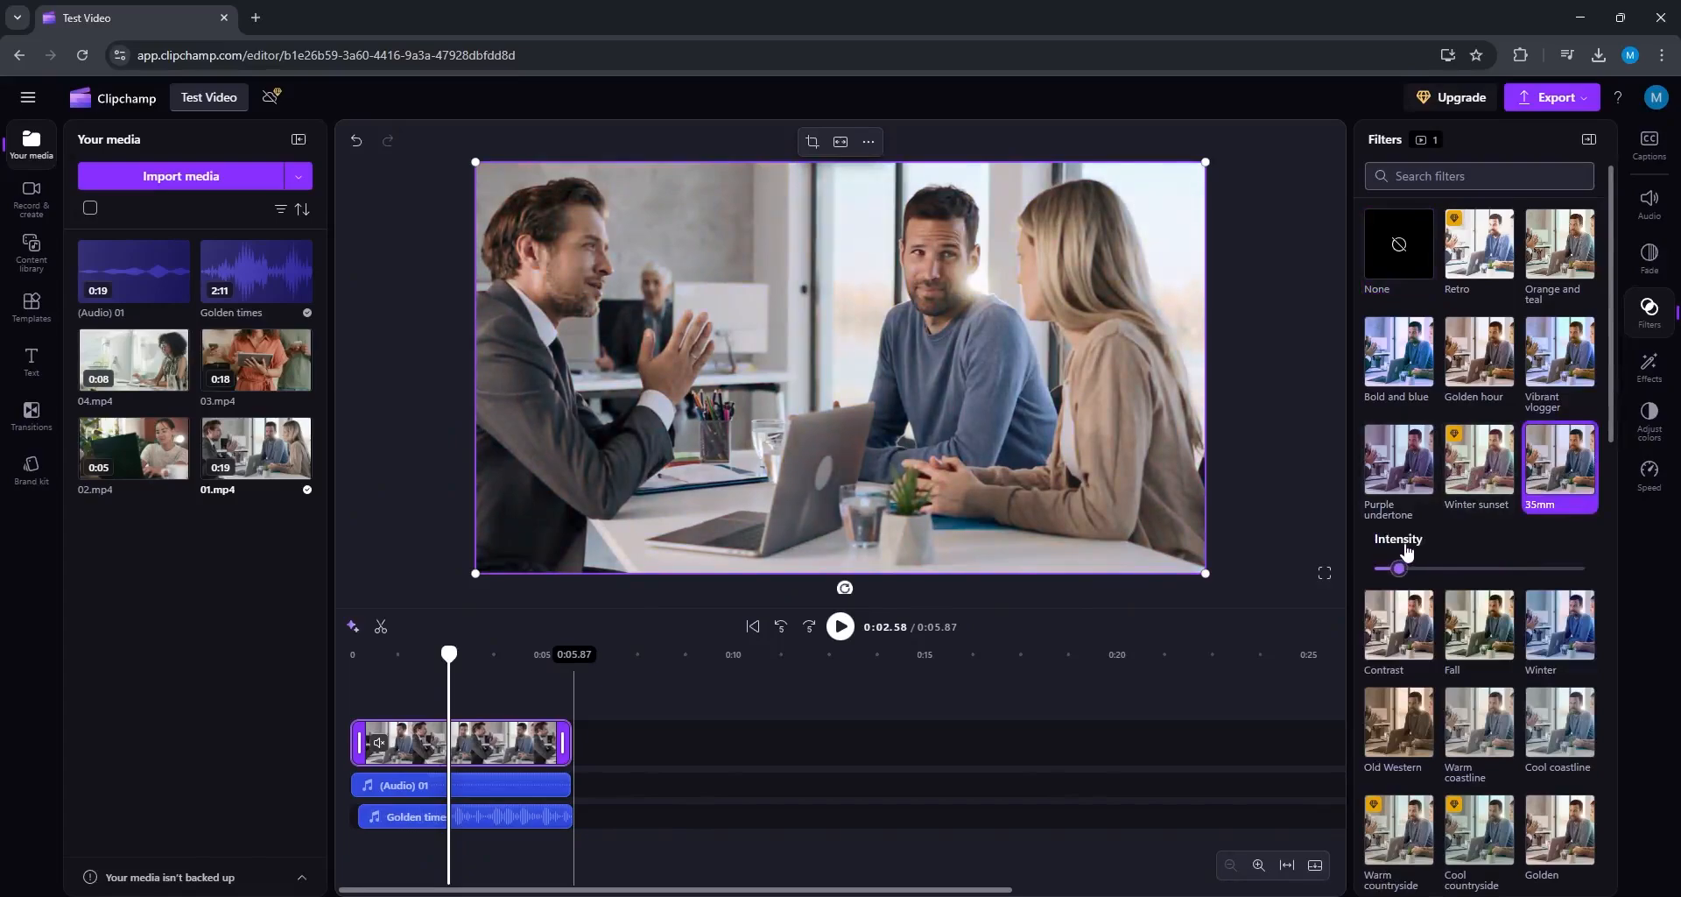
# Step: Try the VHS effect on the 01.mp4 clip with slightly more grain and lower intensity, preview it, and remove the effect
pyautogui.click(1645, 359)
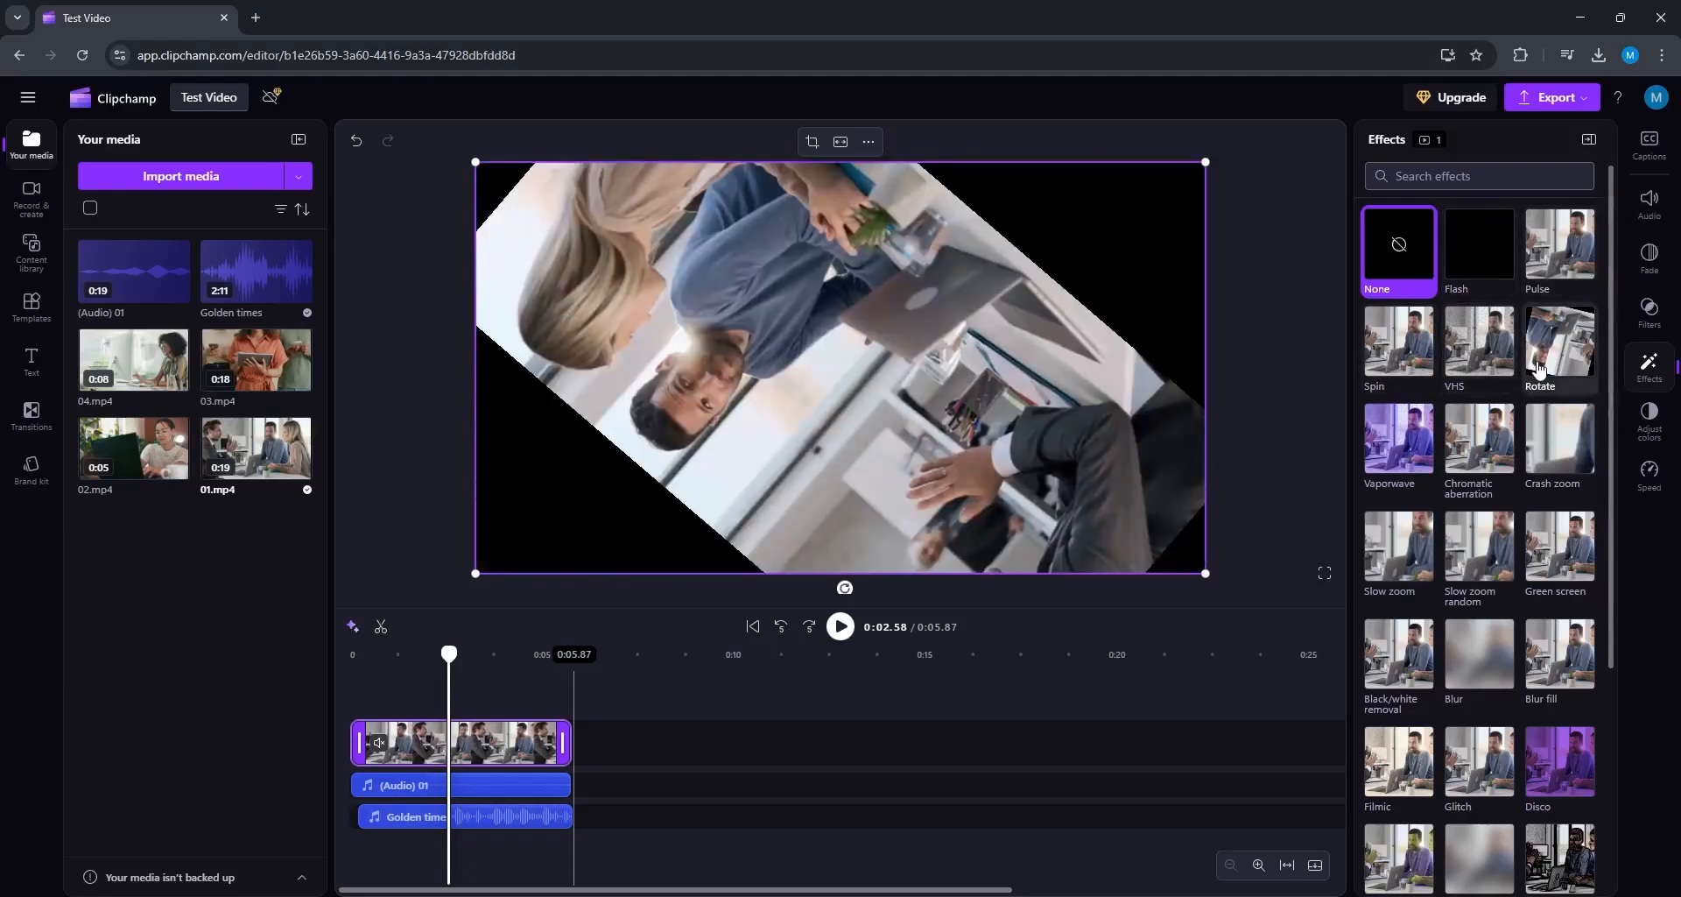
pyautogui.click(1477, 364)
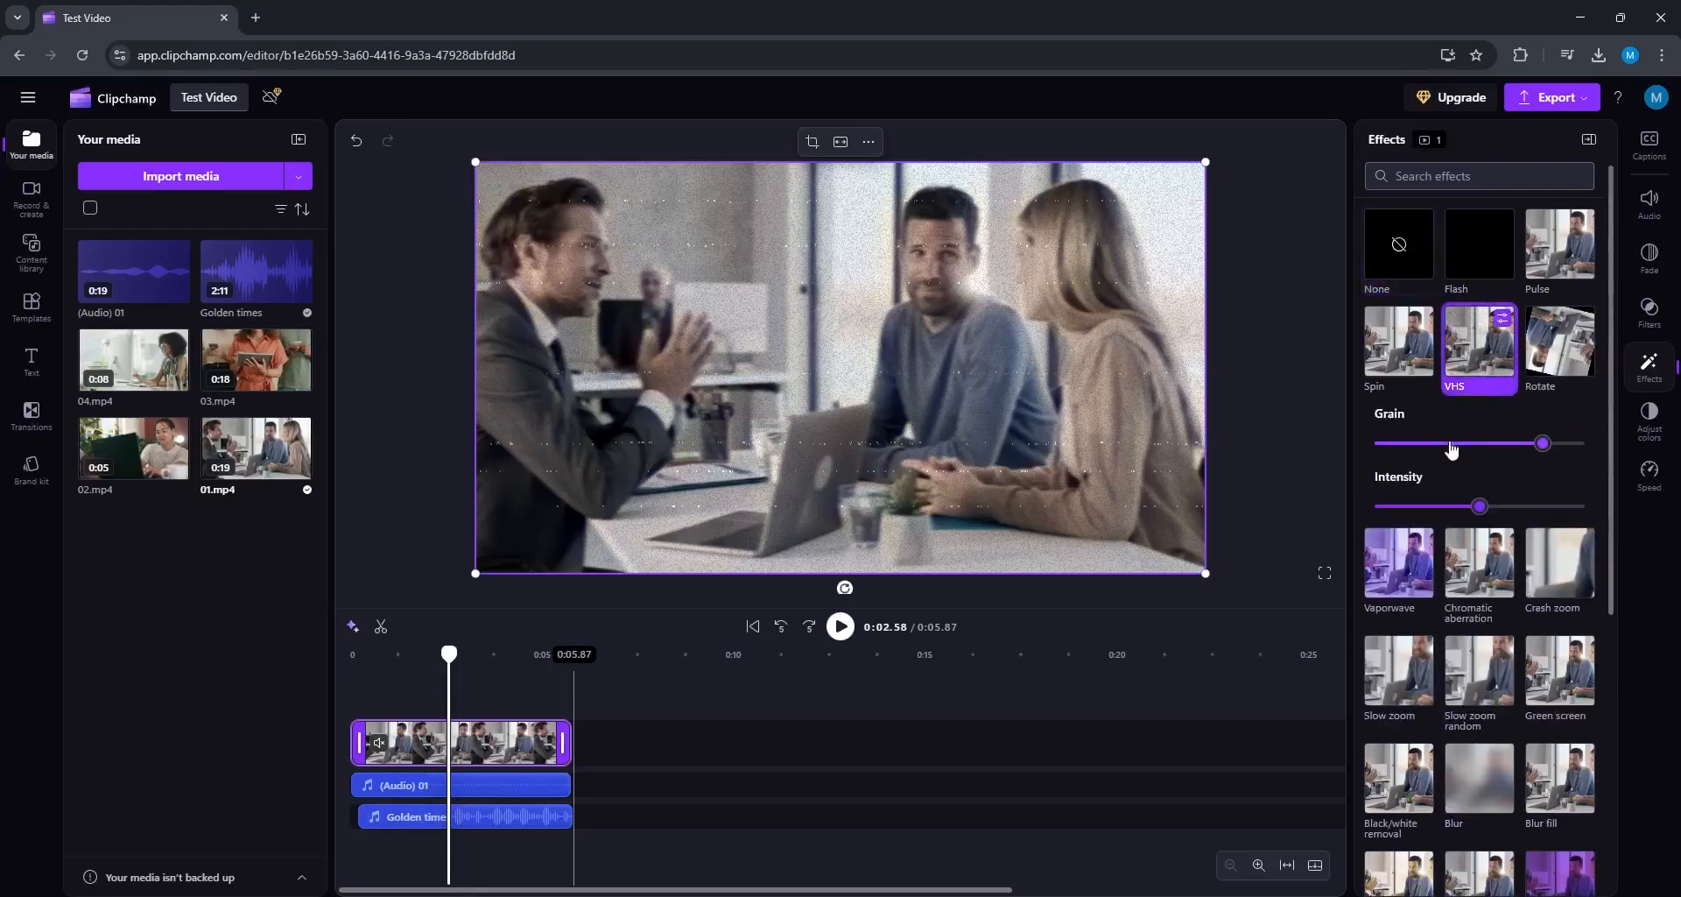
pyautogui.moveTo(1547, 450)
pyautogui.mouseDown()
pyautogui.moveTo(1443, 451)
pyautogui.moveTo(1542, 449)
pyautogui.mouseUp()
pyautogui.moveTo(1542, 446); pyautogui.dragTo(1552, 447)
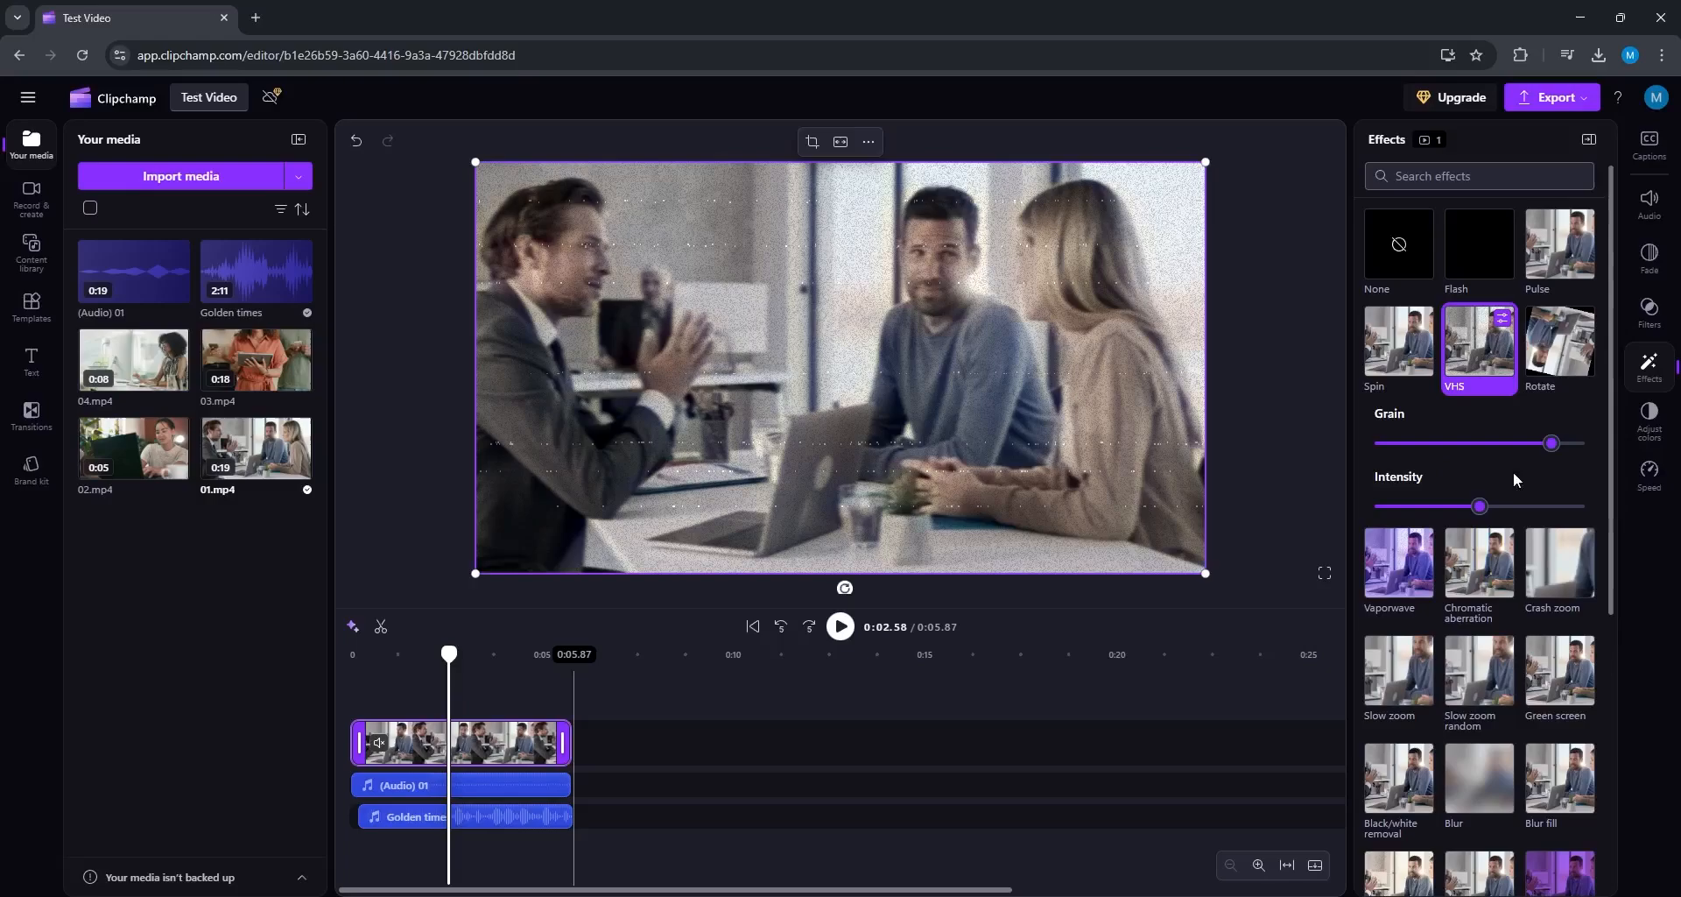
pyautogui.moveTo(1480, 507)
pyautogui.mouseDown()
pyautogui.moveTo(1378, 506)
pyautogui.moveTo(1557, 506)
pyautogui.moveTo(1383, 506)
pyautogui.moveTo(1441, 506)
pyautogui.mouseUp()
pyautogui.click(383, 657)
pyautogui.moveTo(383, 657); pyautogui.dragTo(420, 679)
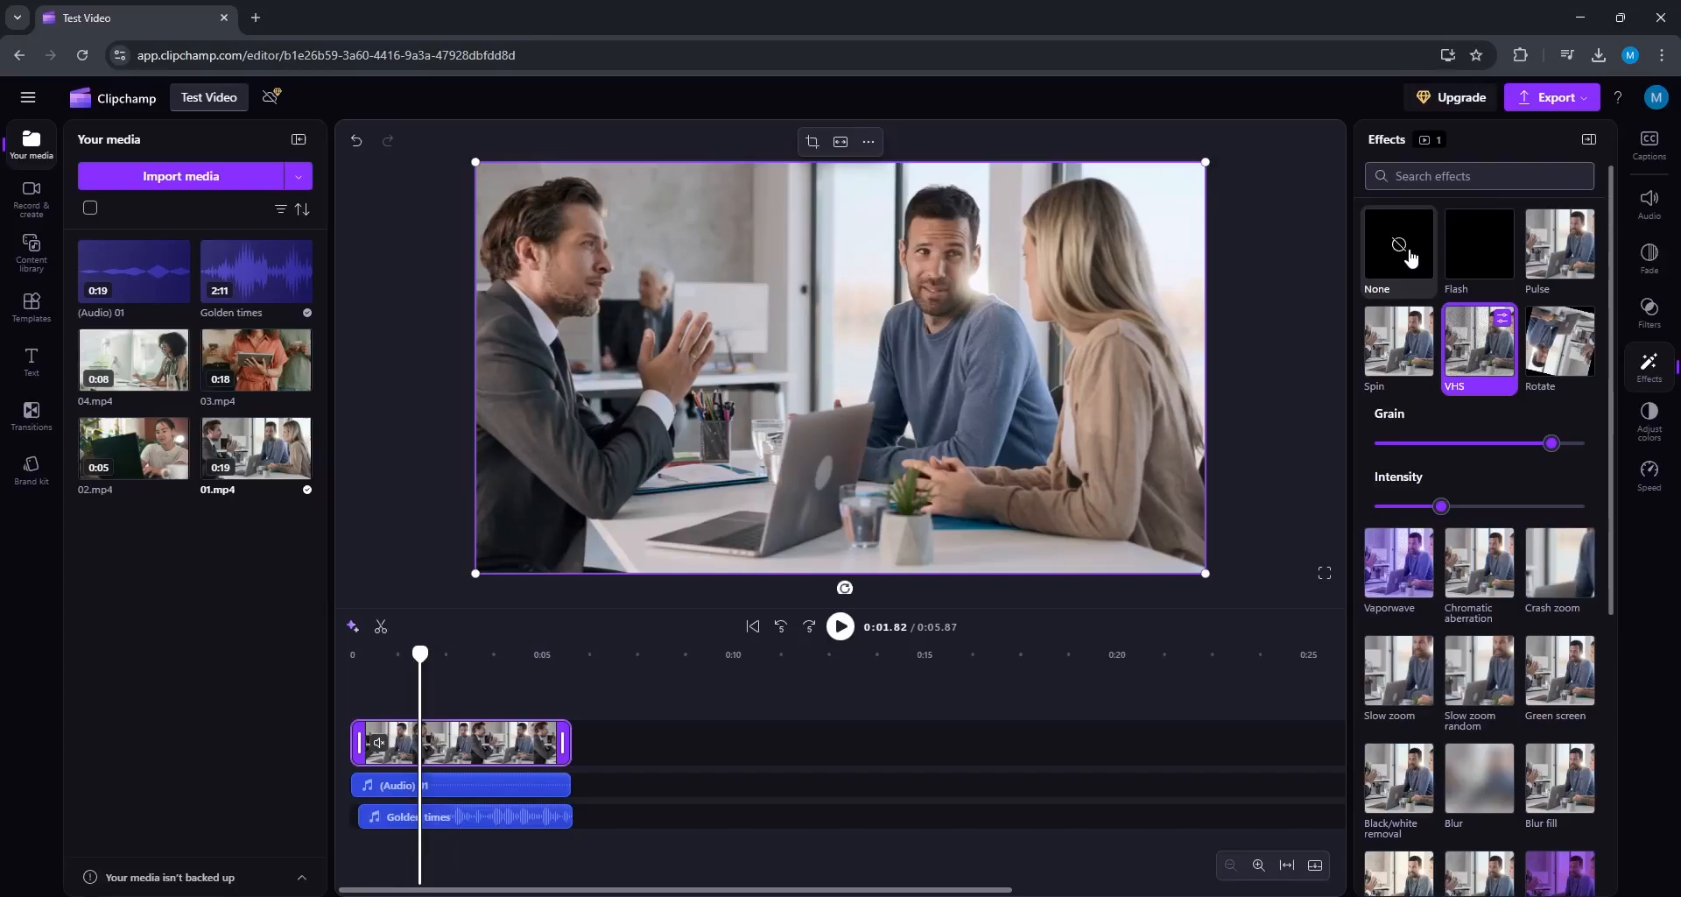
pyautogui.click(1410, 257)
# Step: Adjust the 01.mp4 clip's colors by slightly raising exposure, contrast, saturation and temperature
pyautogui.click(1634, 426)
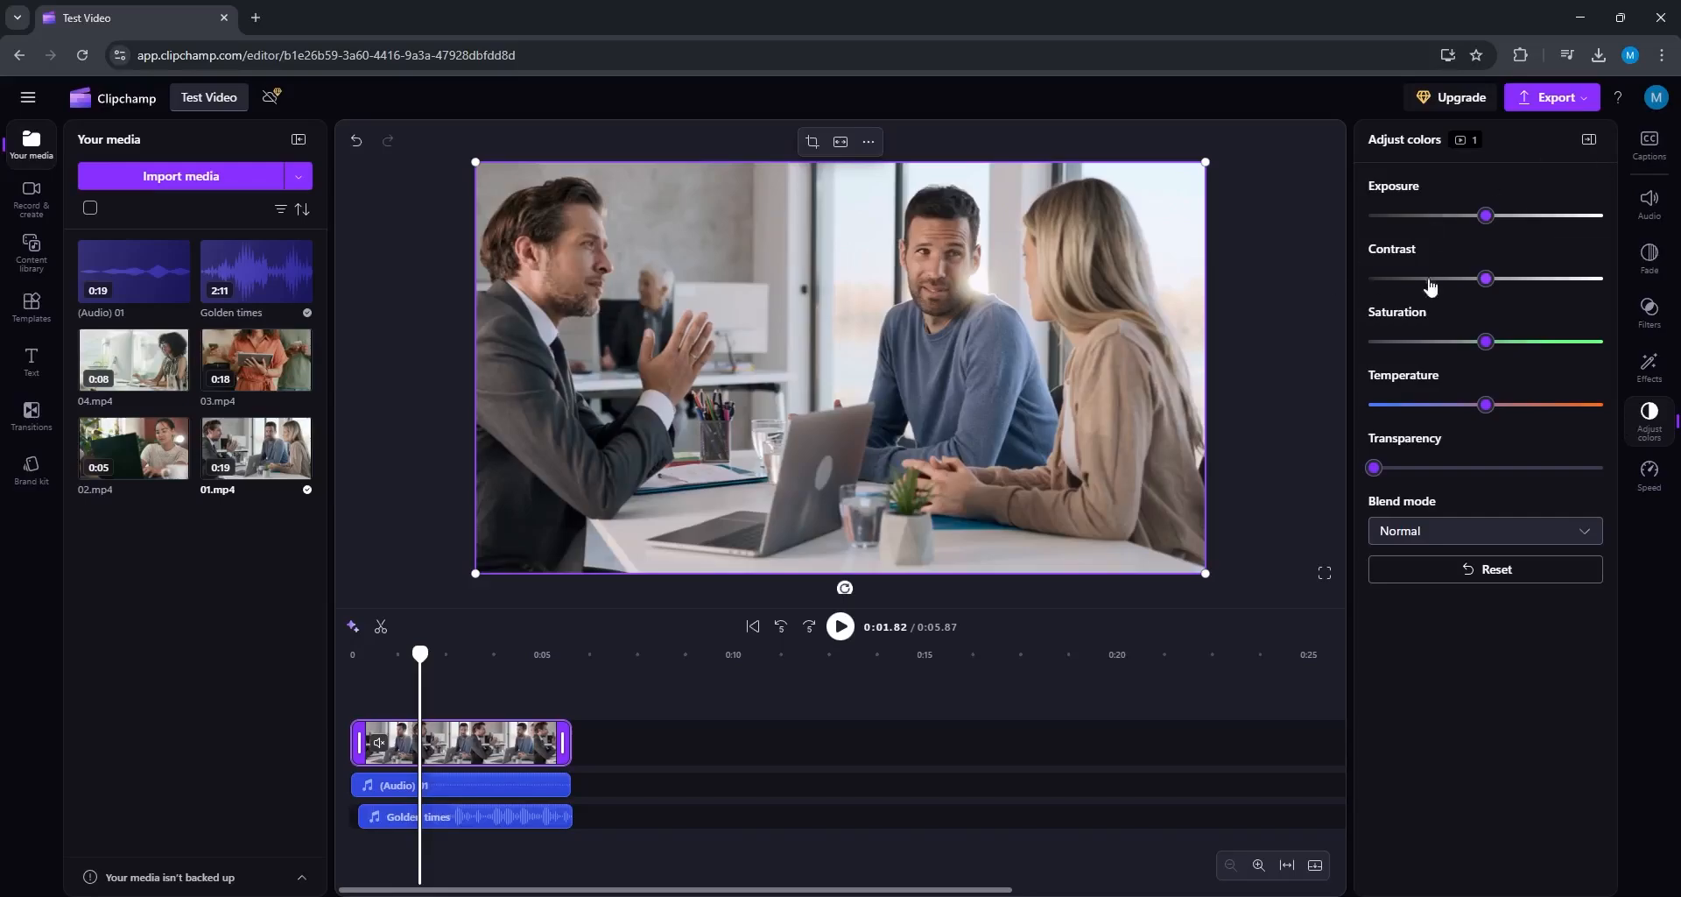
pyautogui.moveTo(1486, 217); pyautogui.dragTo(1484, 221)
pyautogui.moveTo(1486, 279)
pyautogui.mouseDown()
pyautogui.moveTo(1471, 280)
pyautogui.moveTo(1497, 281)
pyautogui.mouseUp()
pyautogui.moveTo(1486, 344)
pyautogui.mouseDown()
pyautogui.moveTo(1471, 343)
pyautogui.moveTo(1496, 343)
pyautogui.mouseUp()
pyautogui.moveTo(1494, 414)
pyautogui.mouseDown()
pyautogui.moveTo(1464, 410)
pyautogui.moveTo(1506, 408)
pyautogui.moveTo(1489, 406)
pyautogui.mouseUp()
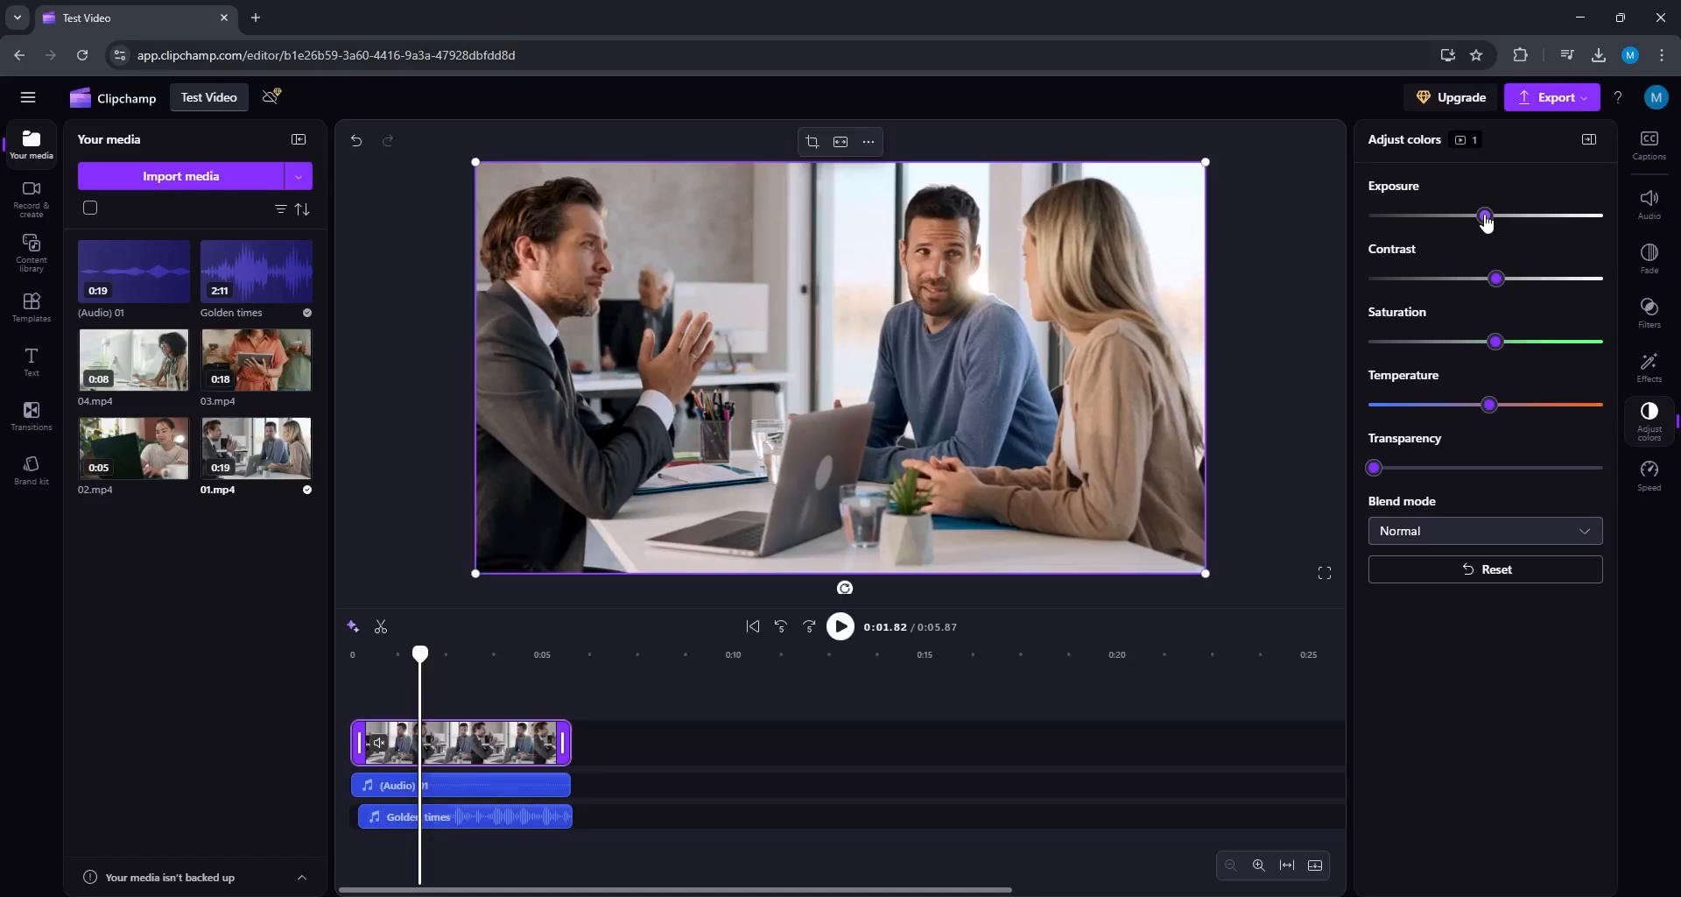
pyautogui.moveTo(1486, 220); pyautogui.dragTo(1471, 226)
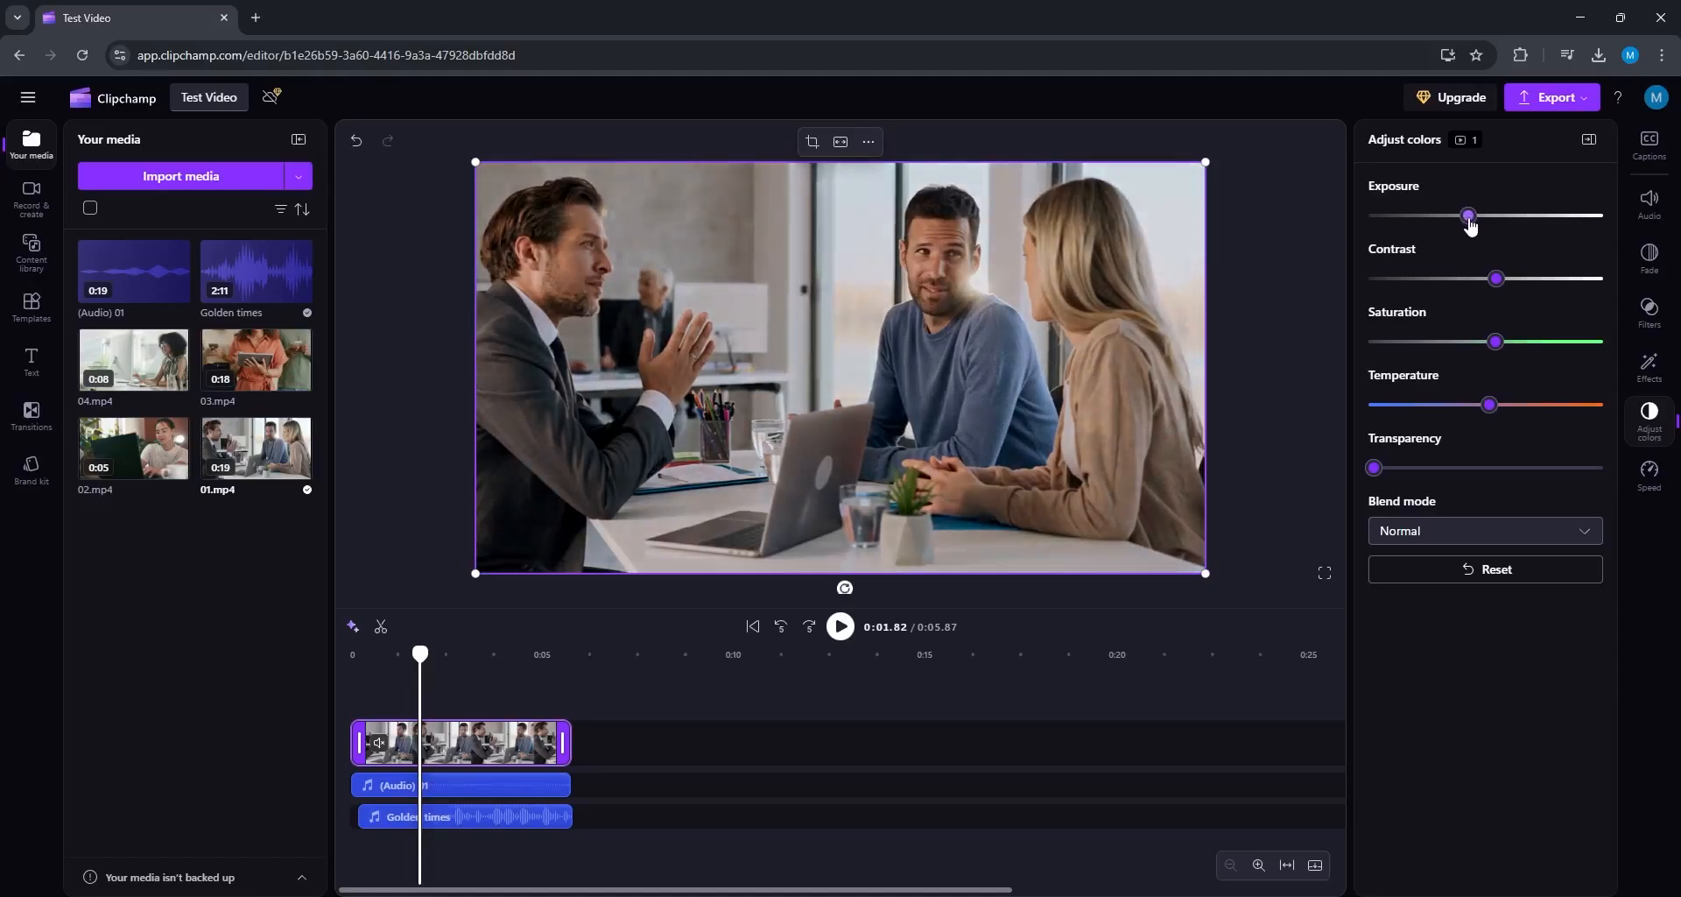
pyautogui.moveTo(1472, 226)
pyautogui.mouseDown()
pyautogui.moveTo(1524, 220)
pyautogui.moveTo(1493, 219)
pyautogui.mouseUp()
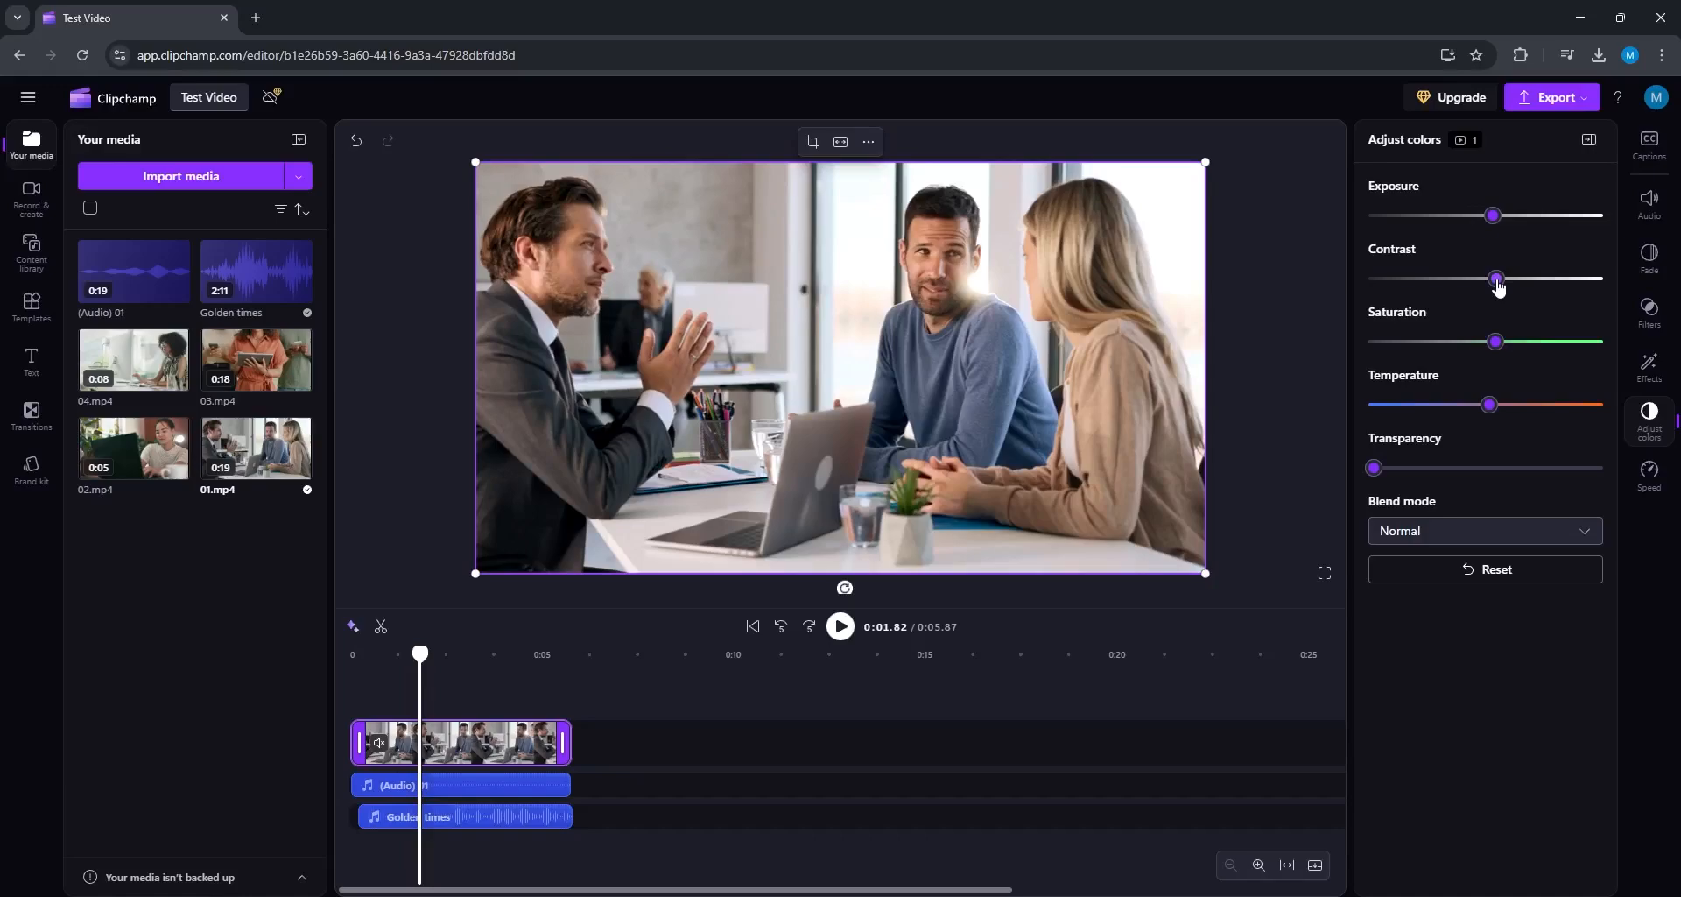
# Step: Compare lower and higher contrast on the 01.mp4 clip and settle on a moderately raised contrast
pyautogui.moveTo(1497, 282); pyautogui.dragTo(1466, 288)
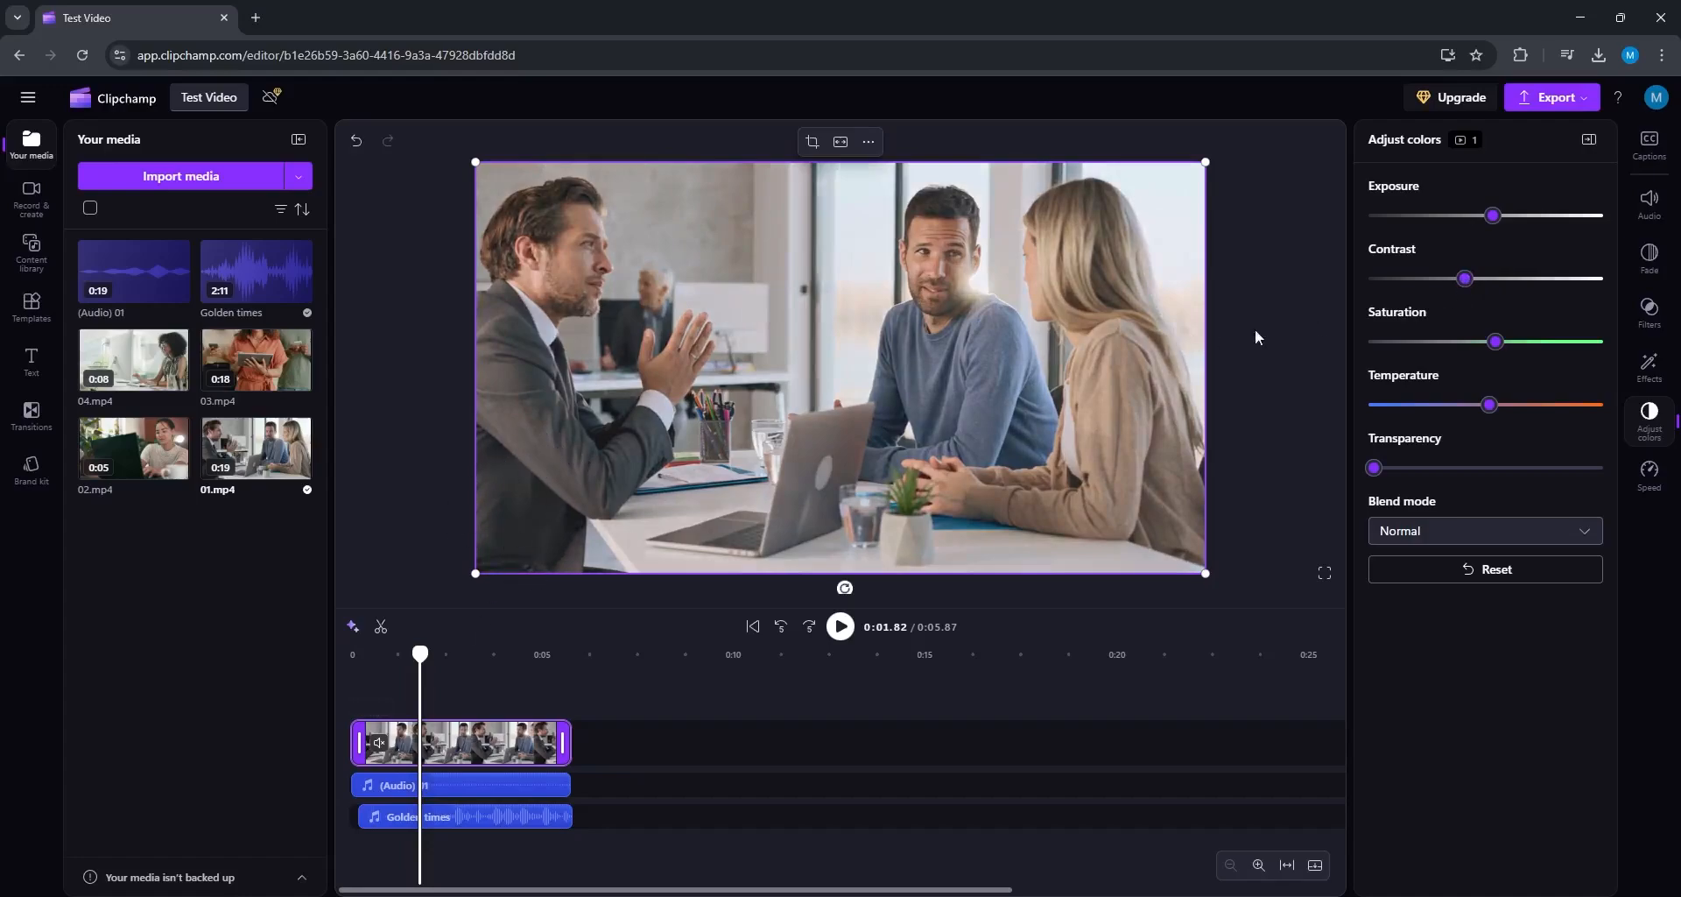
pyautogui.moveTo(1464, 280); pyautogui.dragTo(1447, 282)
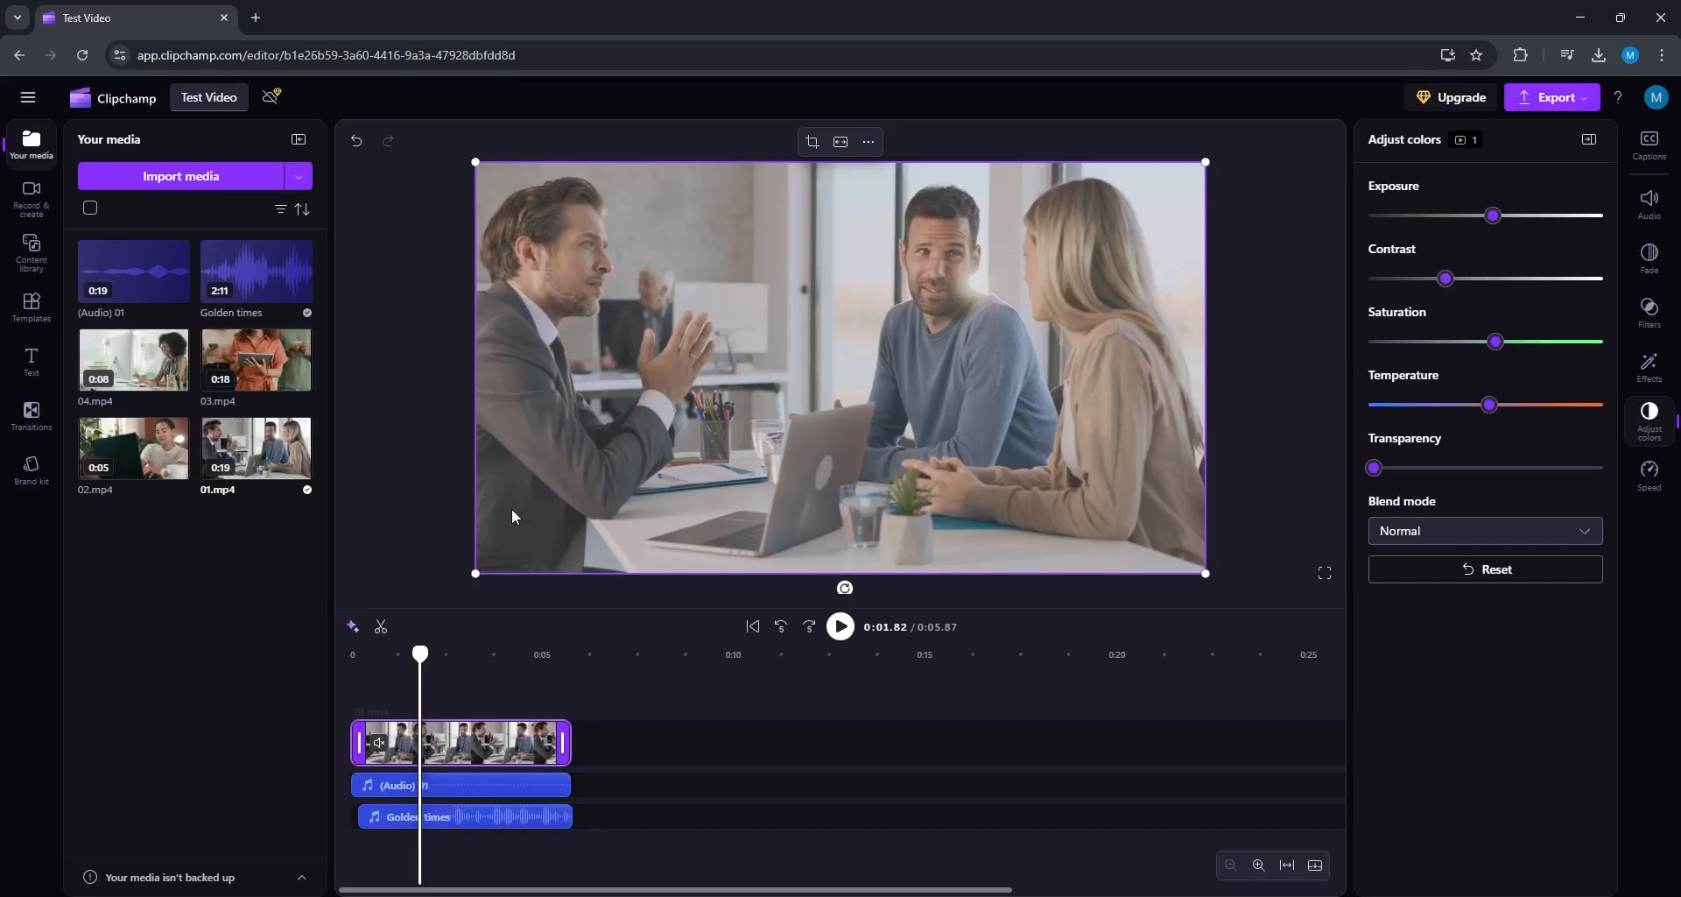
pyautogui.moveTo(1449, 283); pyautogui.dragTo(1510, 280)
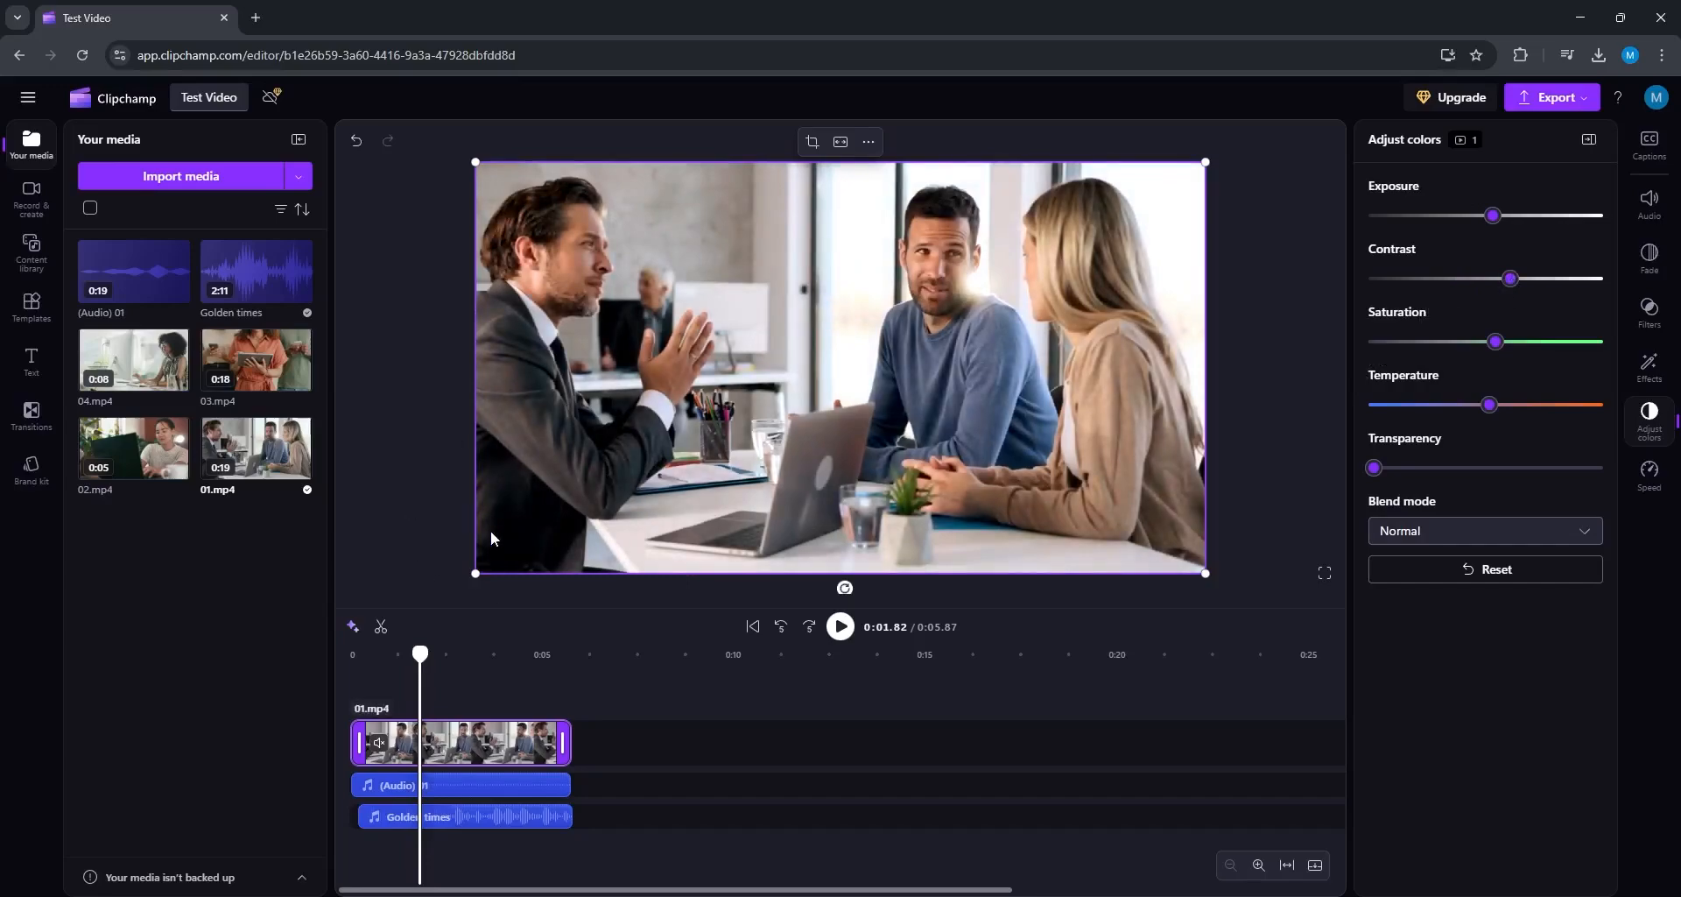
pyautogui.moveTo(1511, 279); pyautogui.dragTo(1504, 279)
# Step: Compare cooler and warmer temperatures on the 01.mp4 clip and settle on a slightly warm one
pyautogui.moveTo(1503, 348)
pyautogui.mouseDown()
pyautogui.moveTo(1419, 366)
pyautogui.moveTo(1543, 344)
pyautogui.moveTo(1498, 346)
pyautogui.mouseUp()
pyautogui.moveTo(1491, 409); pyautogui.dragTo(1460, 415)
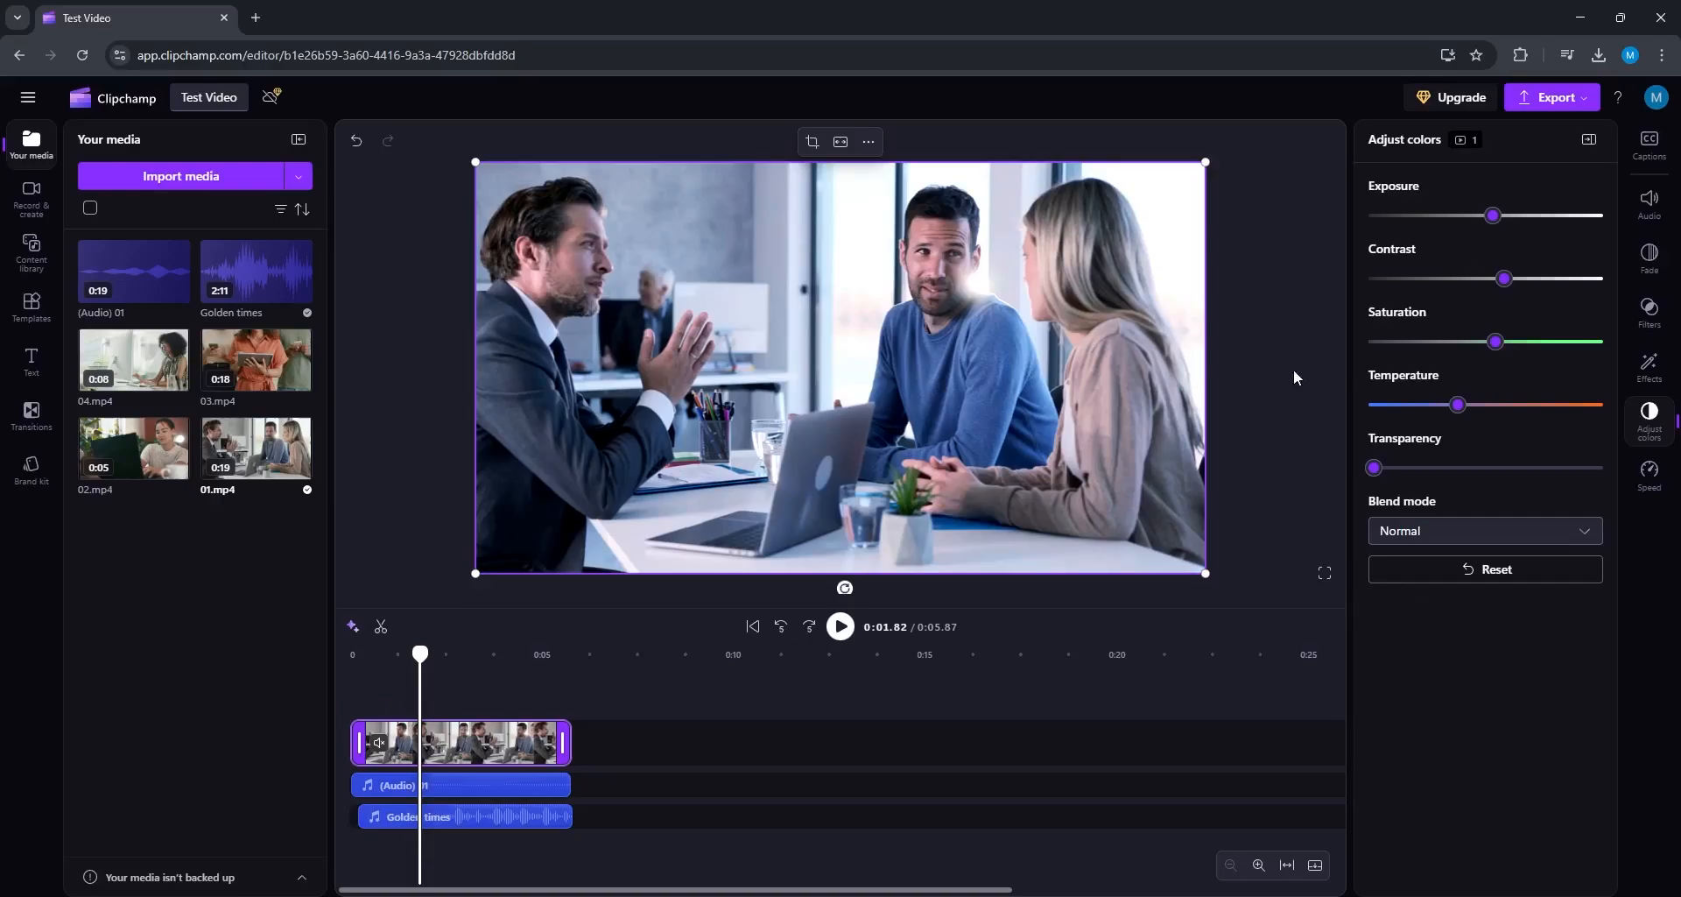
pyautogui.moveTo(1460, 416); pyautogui.dragTo(1515, 418)
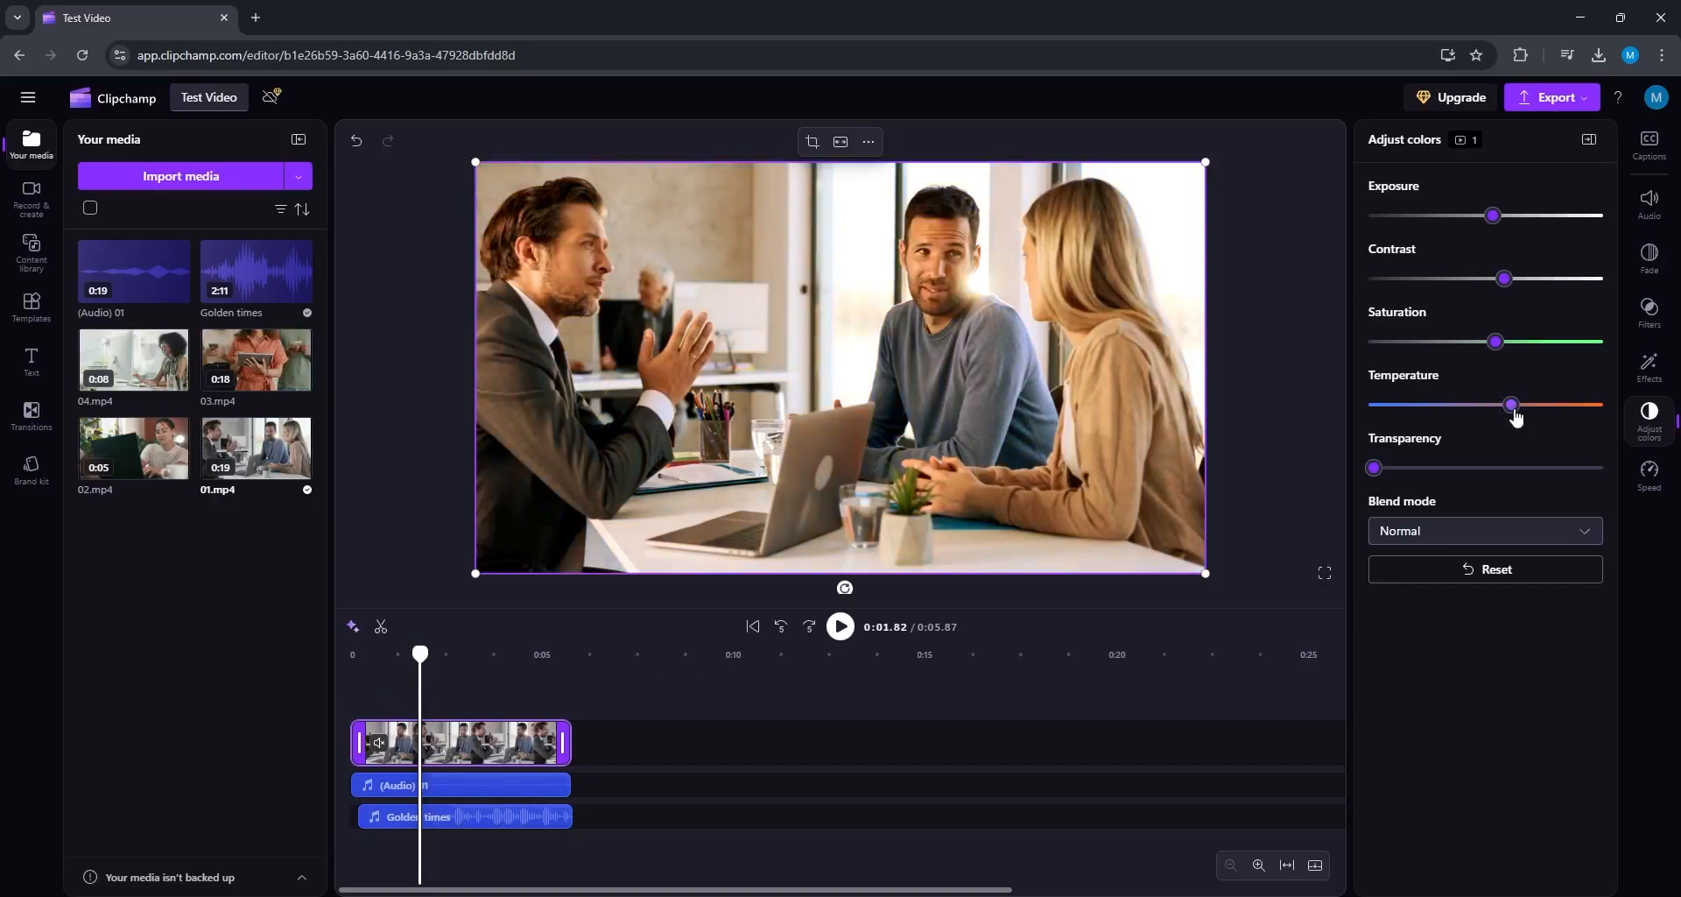
pyautogui.moveTo(1514, 419); pyautogui.dragTo(1499, 419)
# Step: Try a slight transparency on the 01.mp4 clip, return it to zero, and review the available blend modes
pyautogui.moveTo(1375, 469)
pyautogui.mouseDown()
pyautogui.moveTo(1502, 468)
pyautogui.moveTo(1383, 472)
pyautogui.mouseUp()
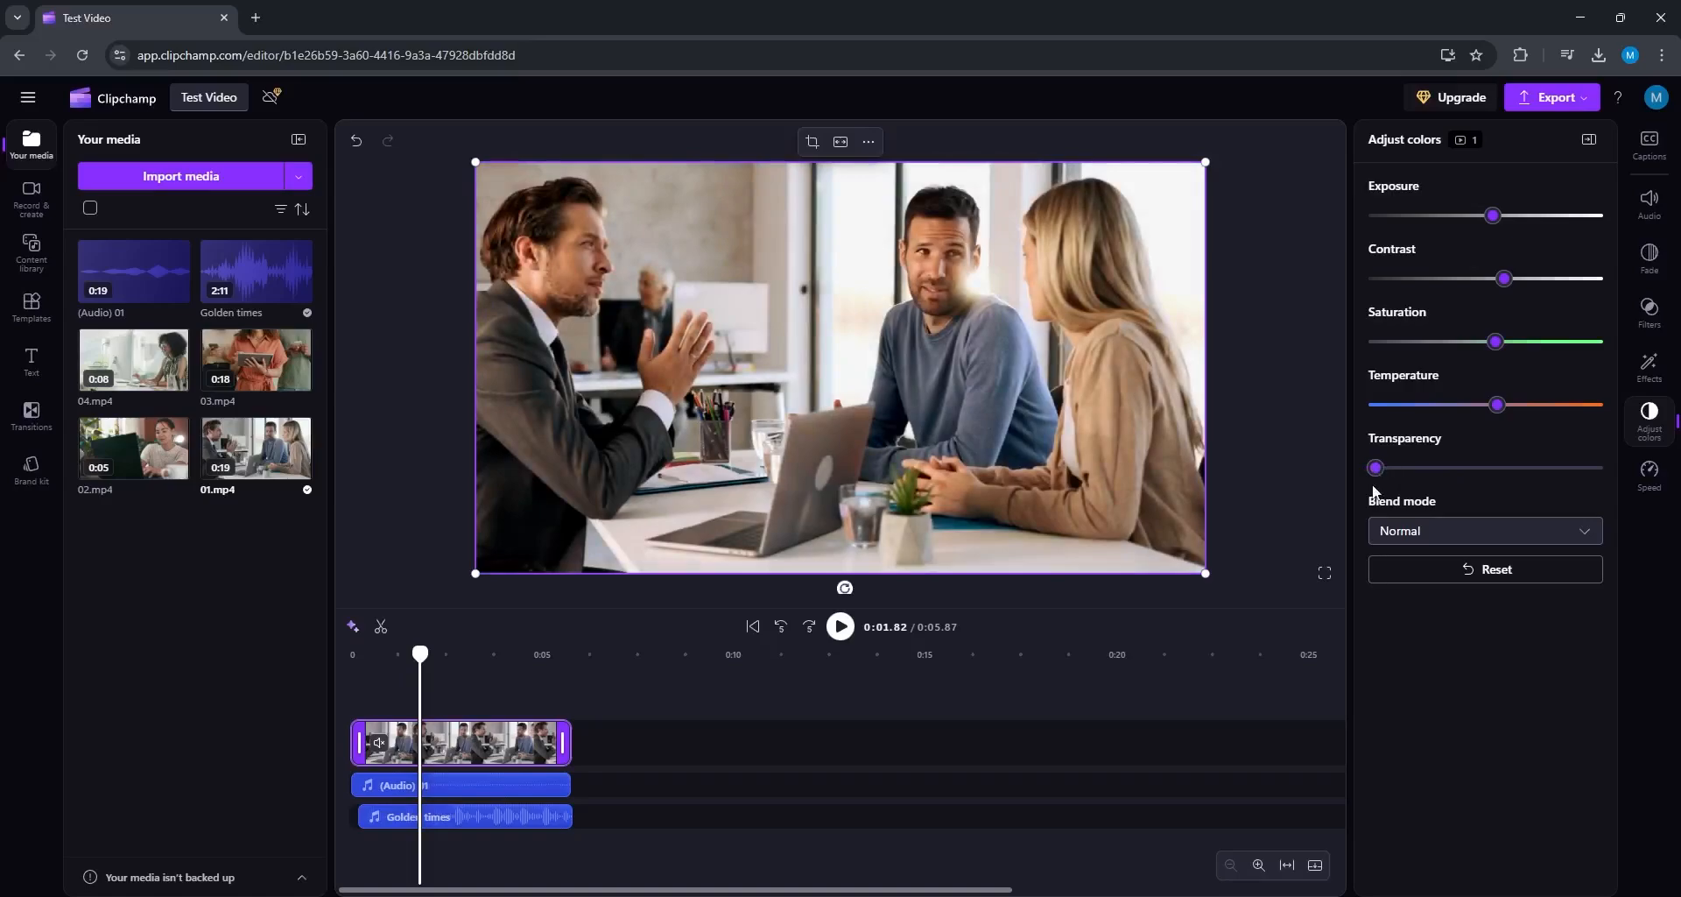
pyautogui.moveTo(1377, 470)
pyautogui.mouseDown()
pyautogui.moveTo(1603, 481)
pyautogui.moveTo(1382, 486)
pyautogui.mouseUp()
pyautogui.click(1590, 532)
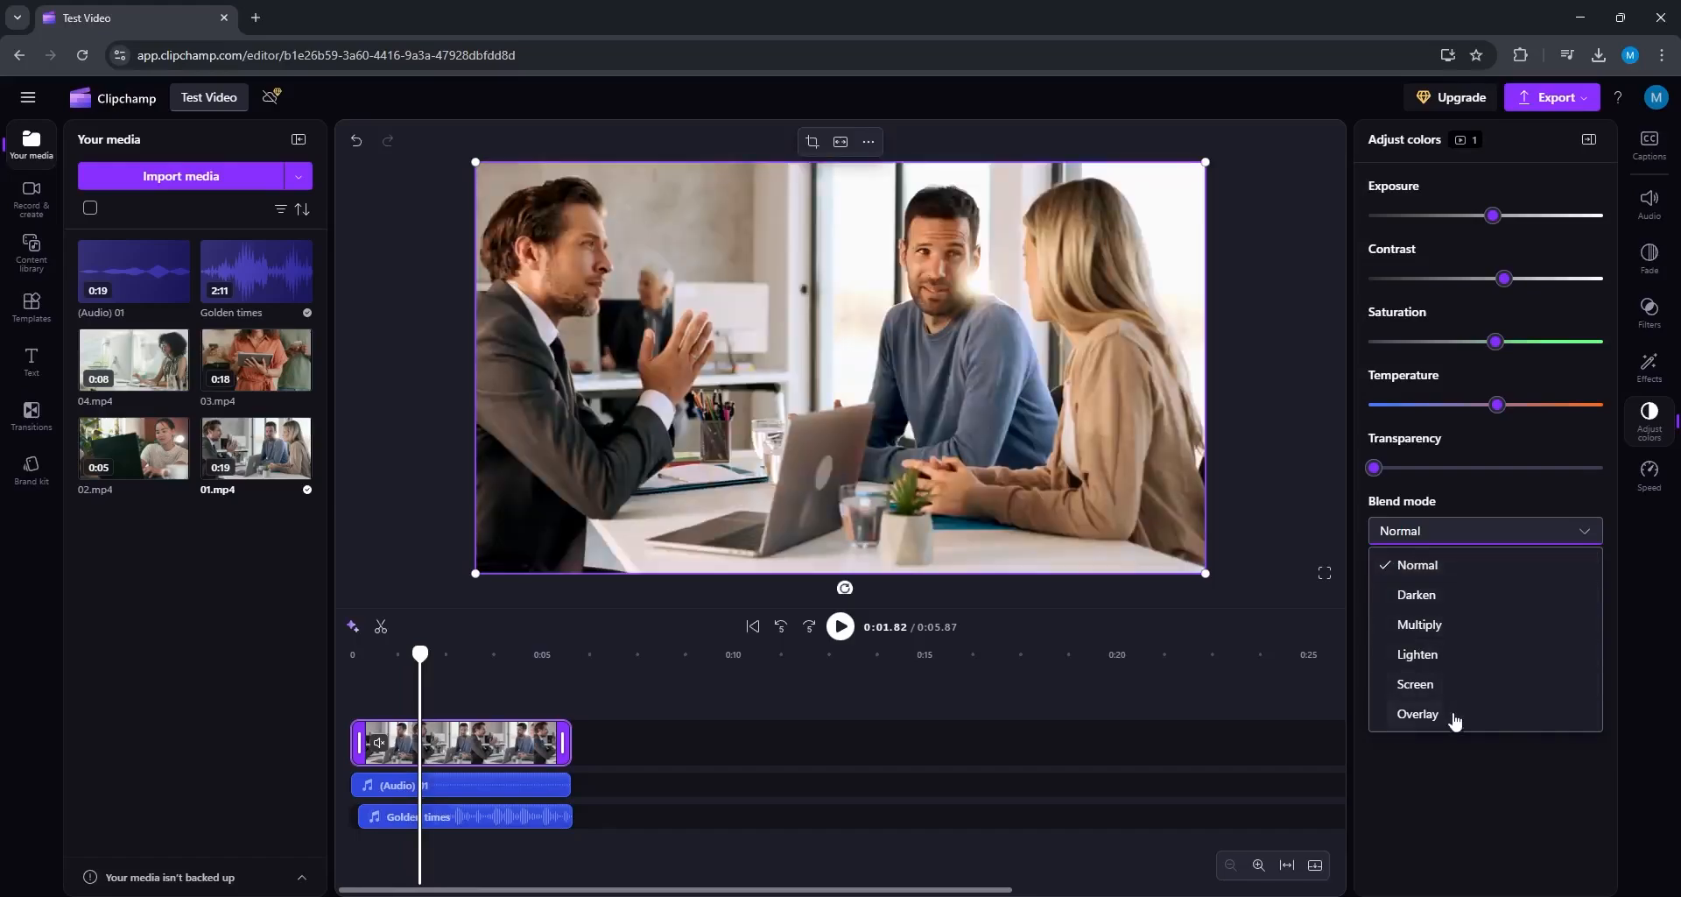
pyautogui.click(1460, 770)
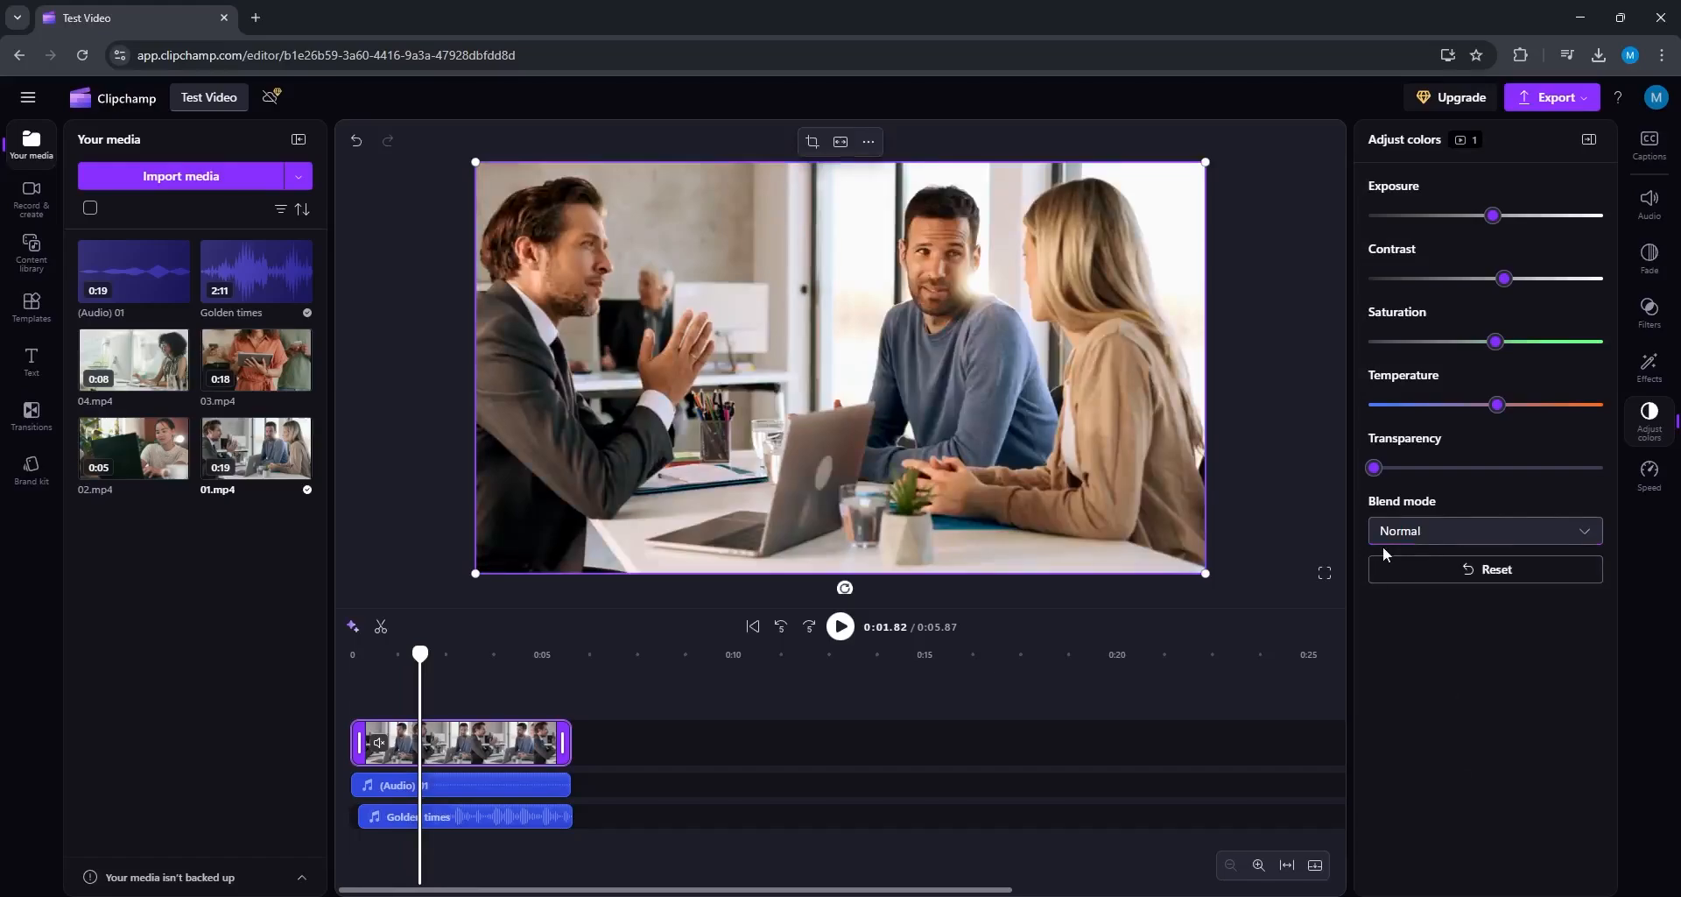
# Step: Place 04.mp4 on a track above 01.mp4, trim its end to about 0:05, preview blend modes such as Overlay, and delete it
pyautogui.moveTo(131, 359); pyautogui.dragTo(412, 705)
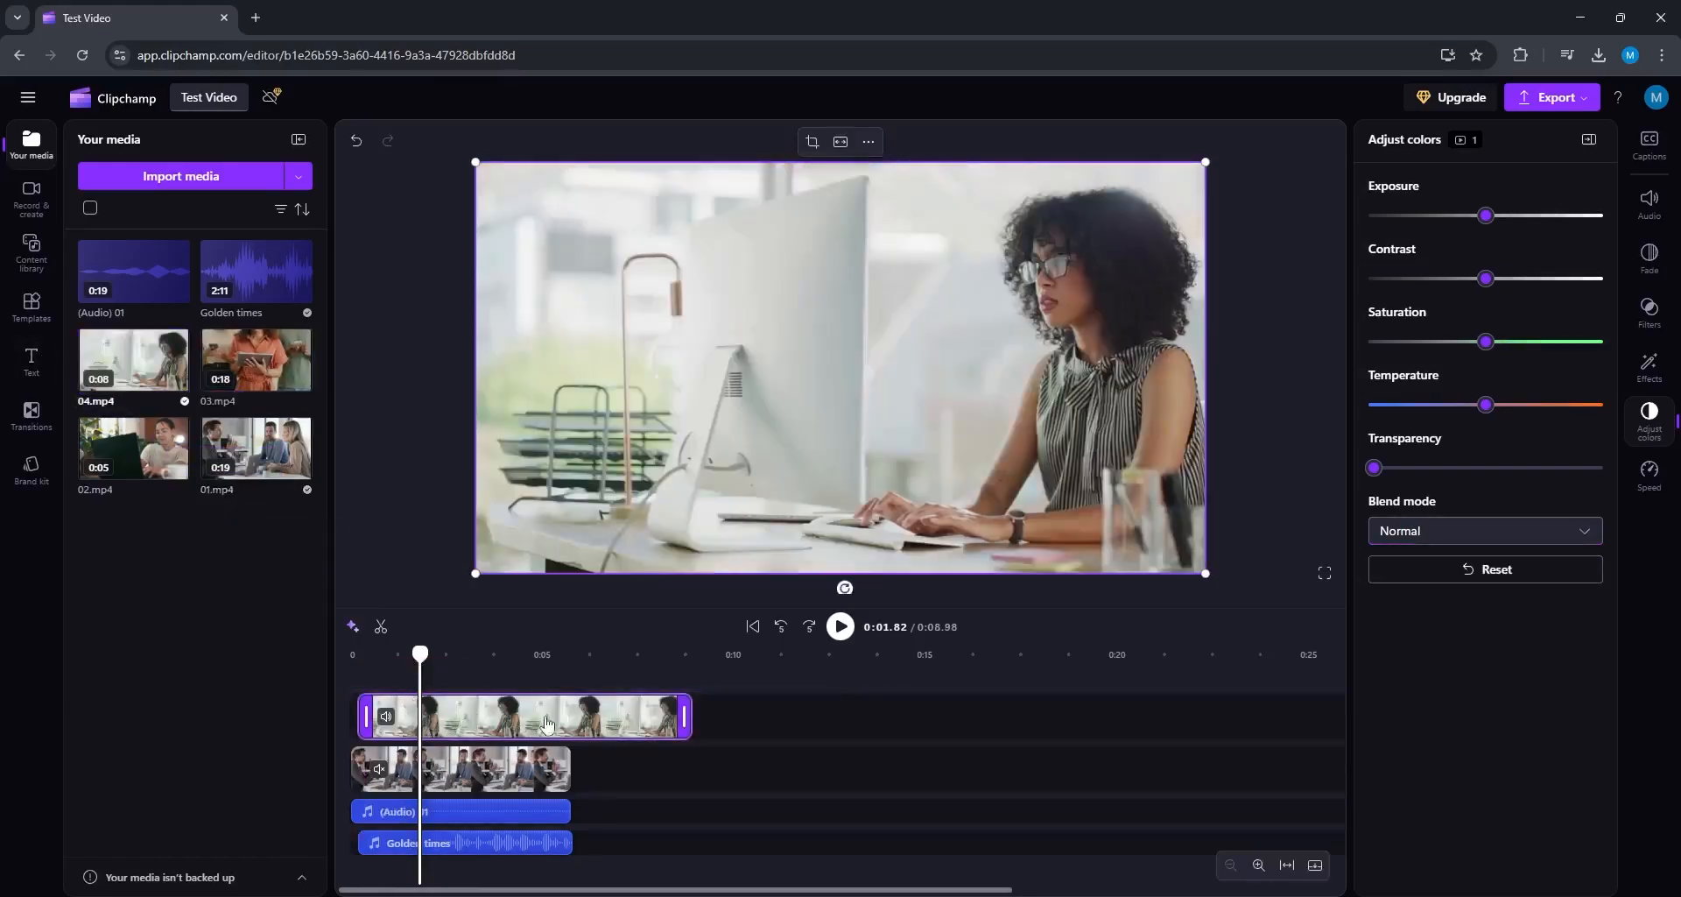
pyautogui.moveTo(687, 725); pyautogui.dragTo(541, 726)
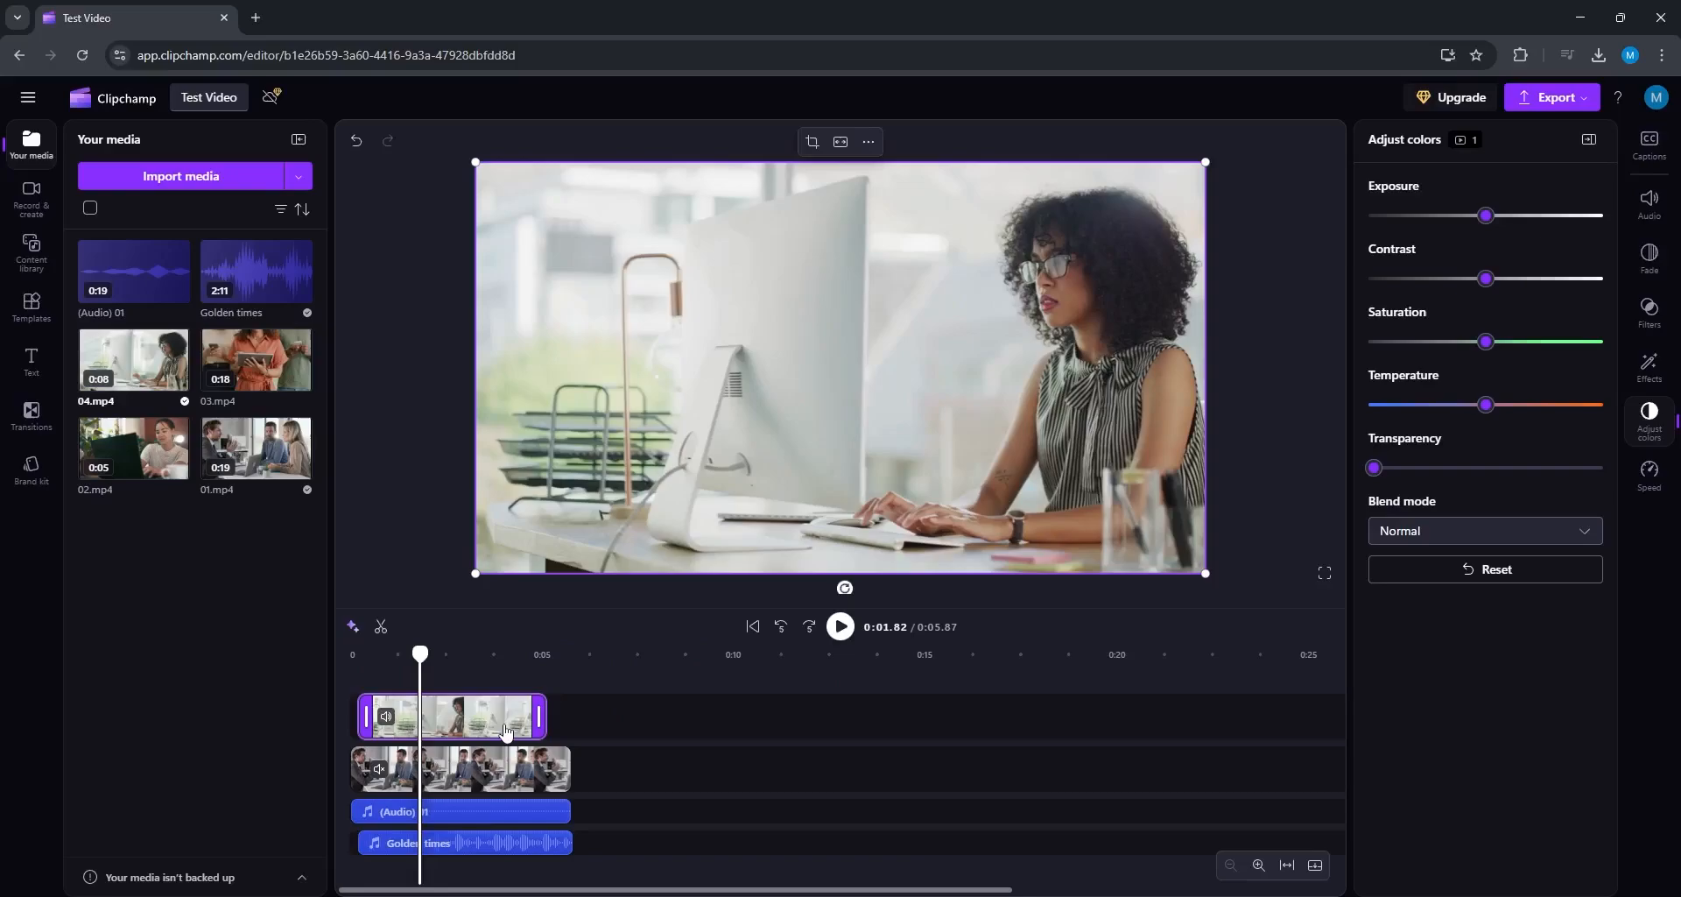
pyautogui.click(1453, 532)
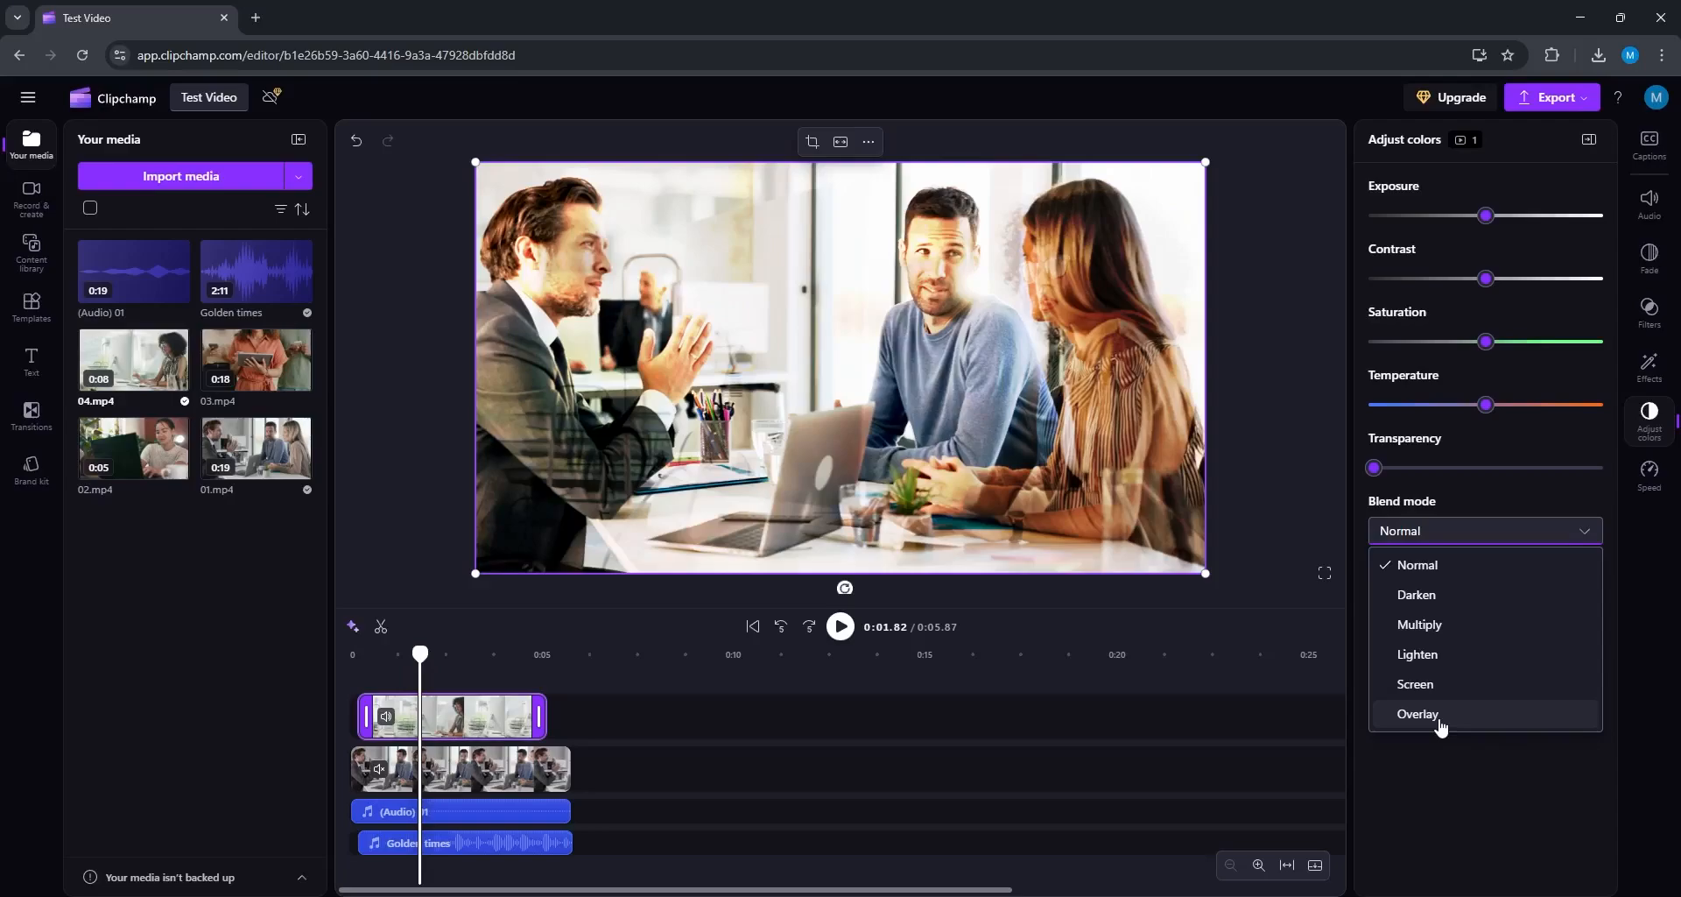
pyautogui.click(1430, 797)
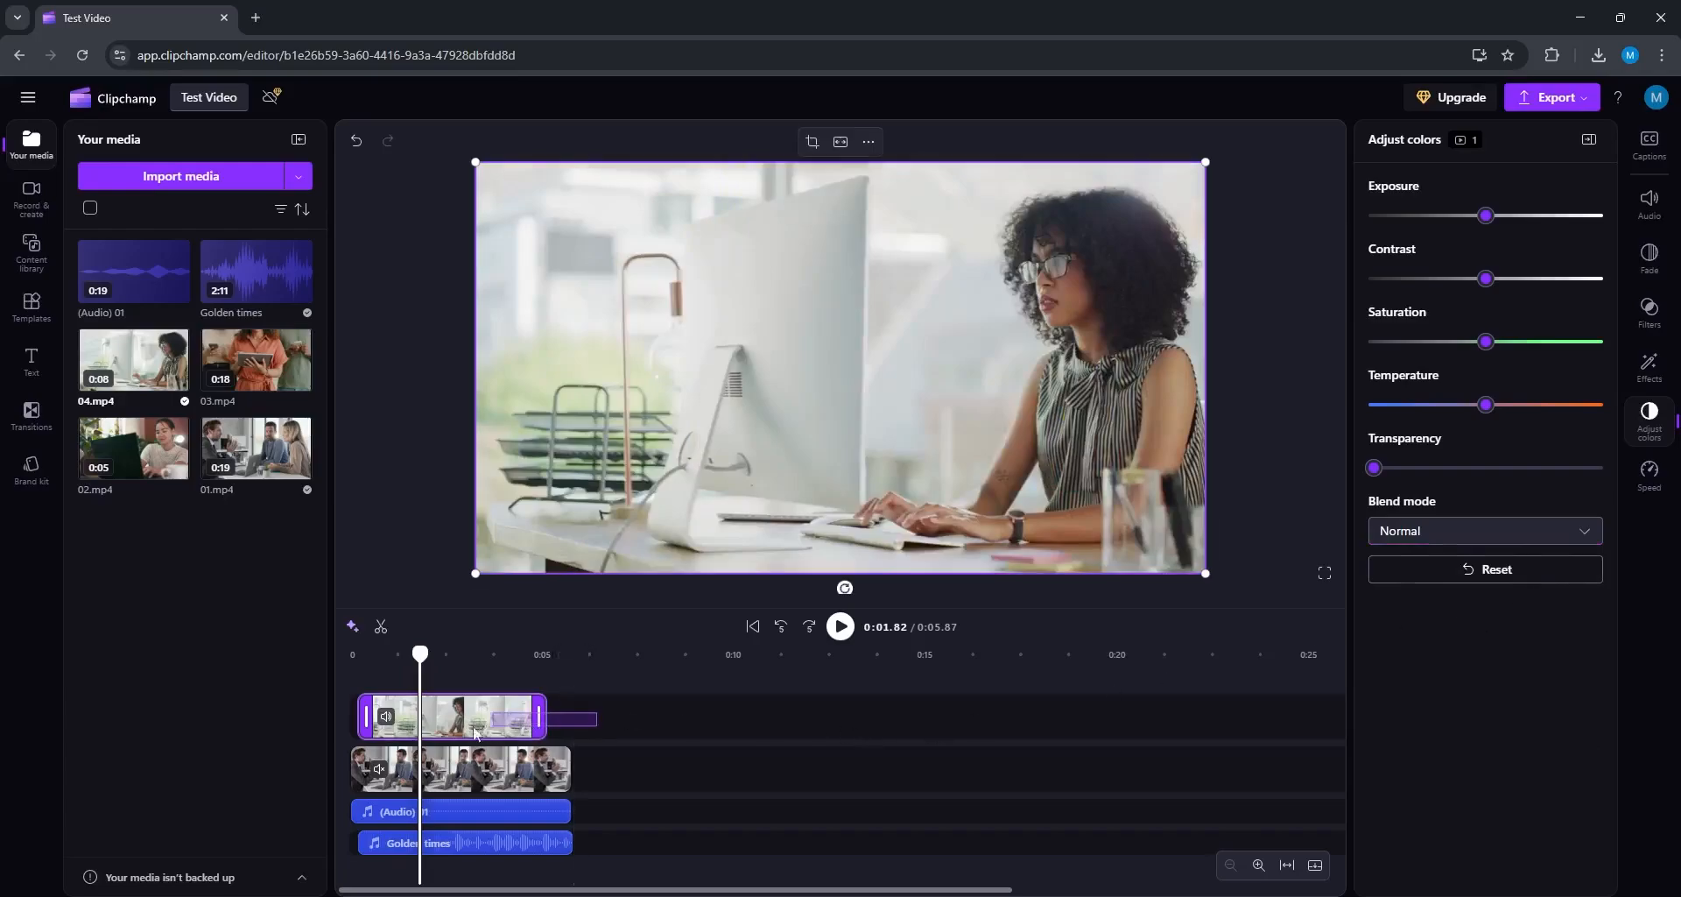
pyautogui.press('Delete')
# Step: Slow the 01.mp4 clip down to a speed of 0.6
pyautogui.click(1648, 478)
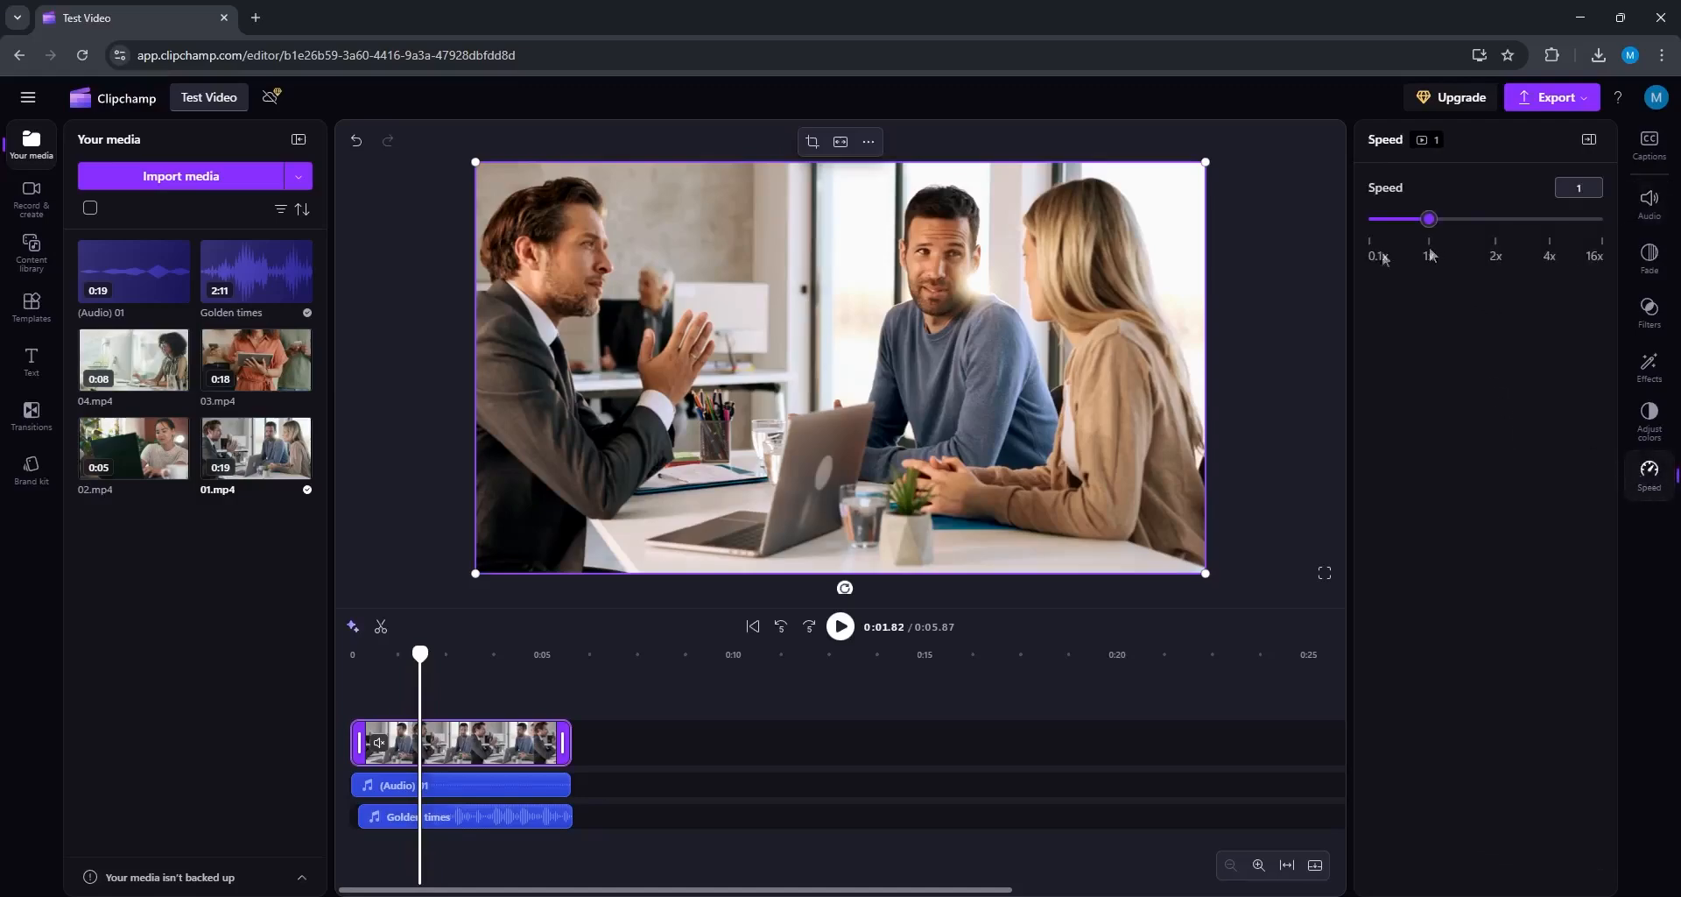
pyautogui.moveTo(1436, 226)
pyautogui.mouseDown()
pyautogui.moveTo(1490, 224)
pyautogui.moveTo(1371, 225)
pyautogui.moveTo(1417, 225)
pyautogui.mouseUp()
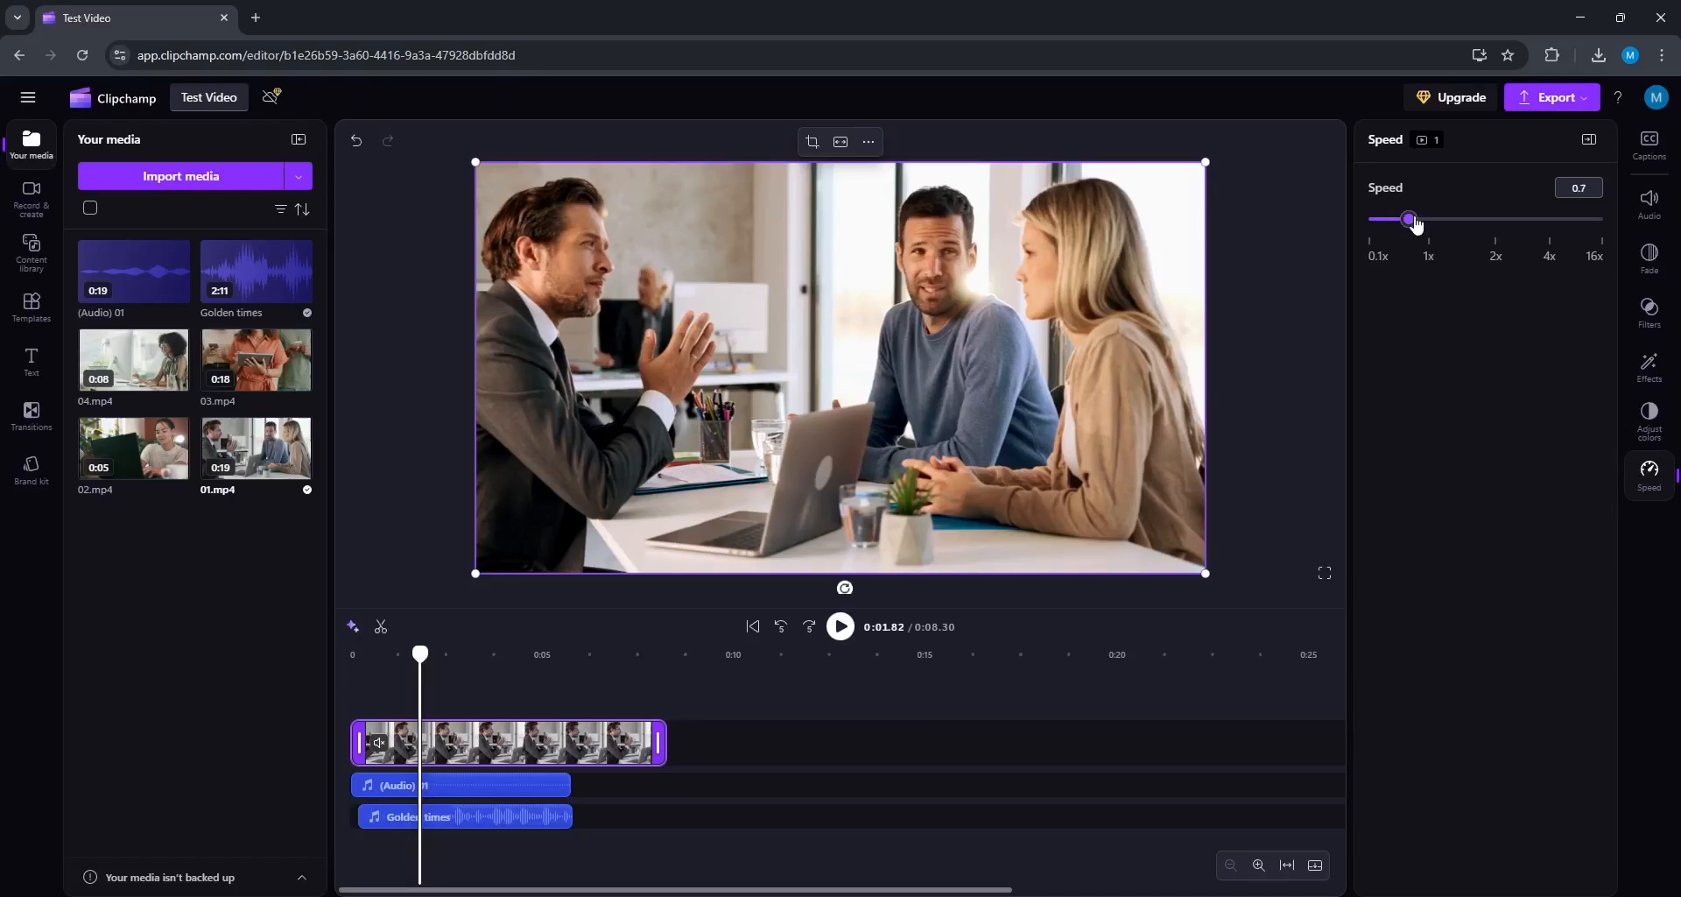
pyautogui.moveTo(1417, 225)
pyautogui.mouseDown()
pyautogui.moveTo(1478, 233)
pyautogui.moveTo(1390, 226)
pyautogui.moveTo(1406, 225)
pyautogui.mouseUp()
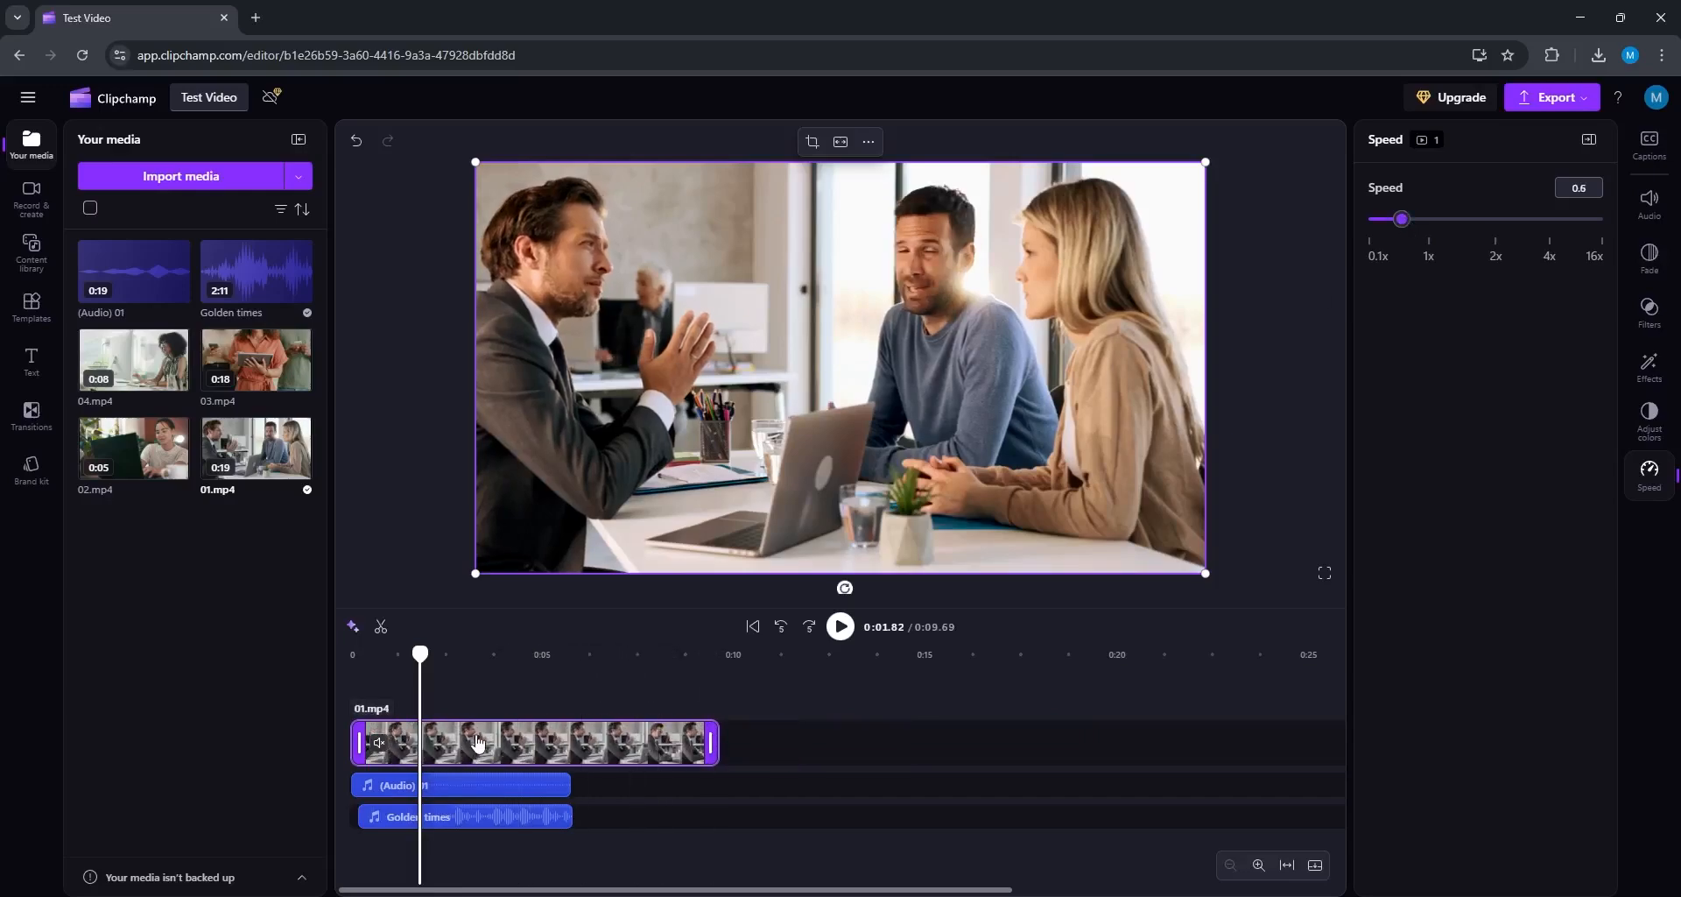
# Step: Give the (Audio) 01 timeline clip a 0.2 s fade-in and a short fade-out
pyautogui.click(472, 785)
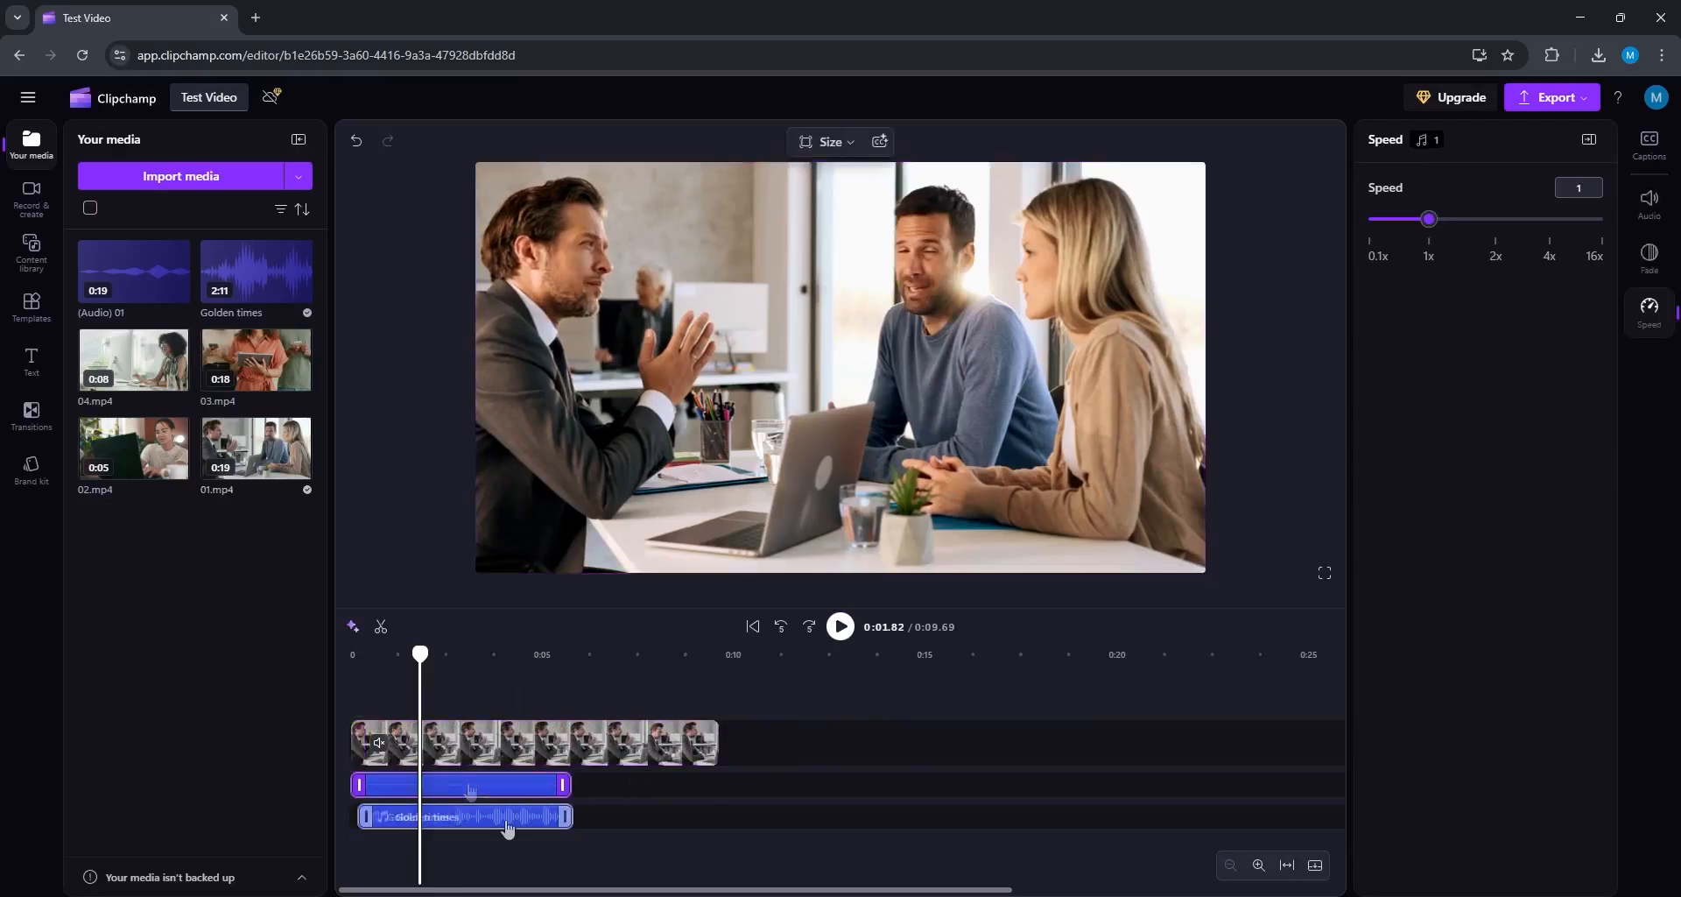
pyautogui.click(1659, 271)
pyautogui.moveTo(1374, 219); pyautogui.dragTo(1393, 220)
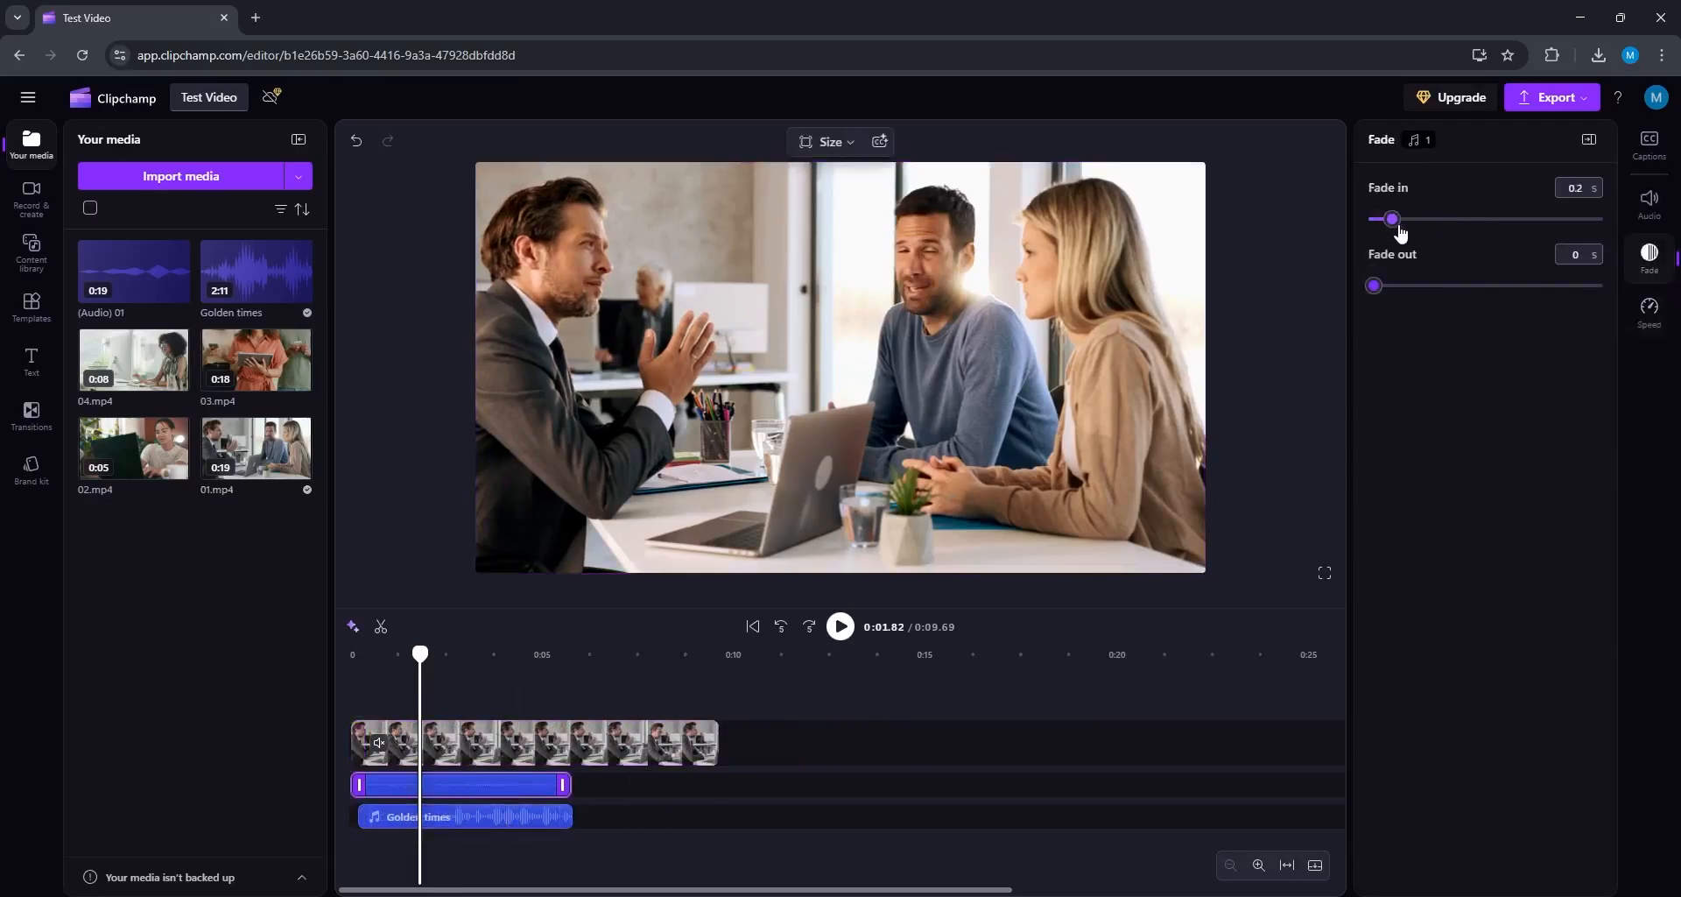
pyautogui.moveTo(1376, 296); pyautogui.dragTo(1395, 296)
# Step: Set the (Audio) 01 clip's volume to 114% and open its speed settings
pyautogui.click(1650, 203)
pyautogui.moveTo(1503, 215)
pyautogui.mouseDown()
pyautogui.moveTo(1521, 215)
pyautogui.moveTo(1484, 219)
pyautogui.moveTo(1517, 217)
pyautogui.mouseUp()
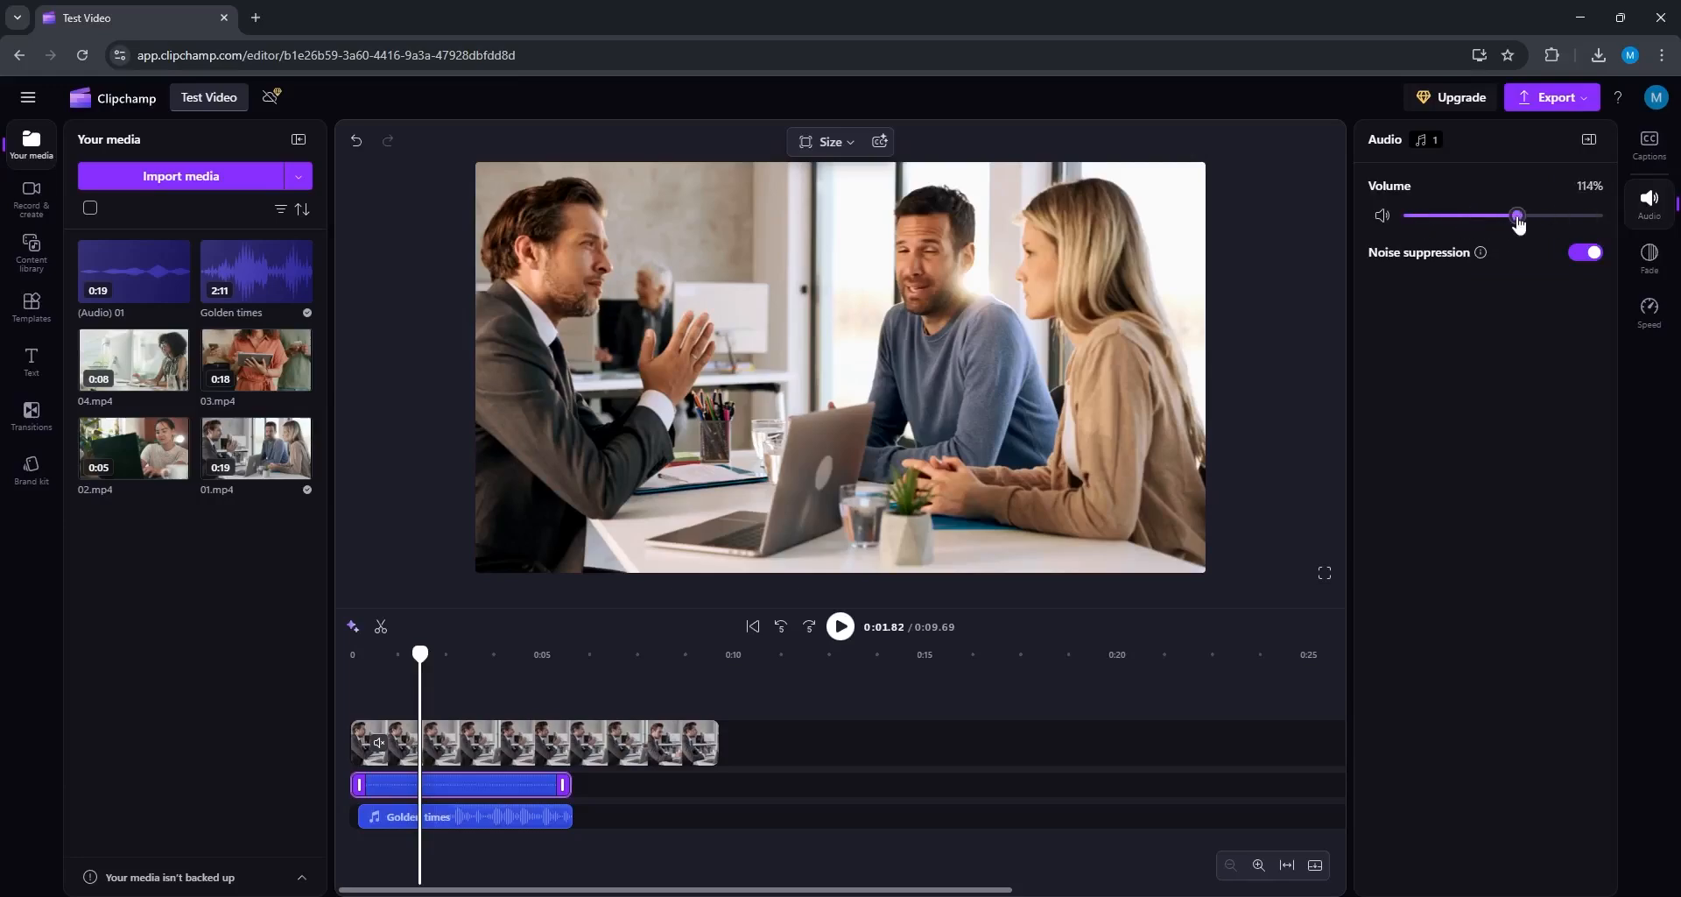
pyautogui.click(1650, 311)
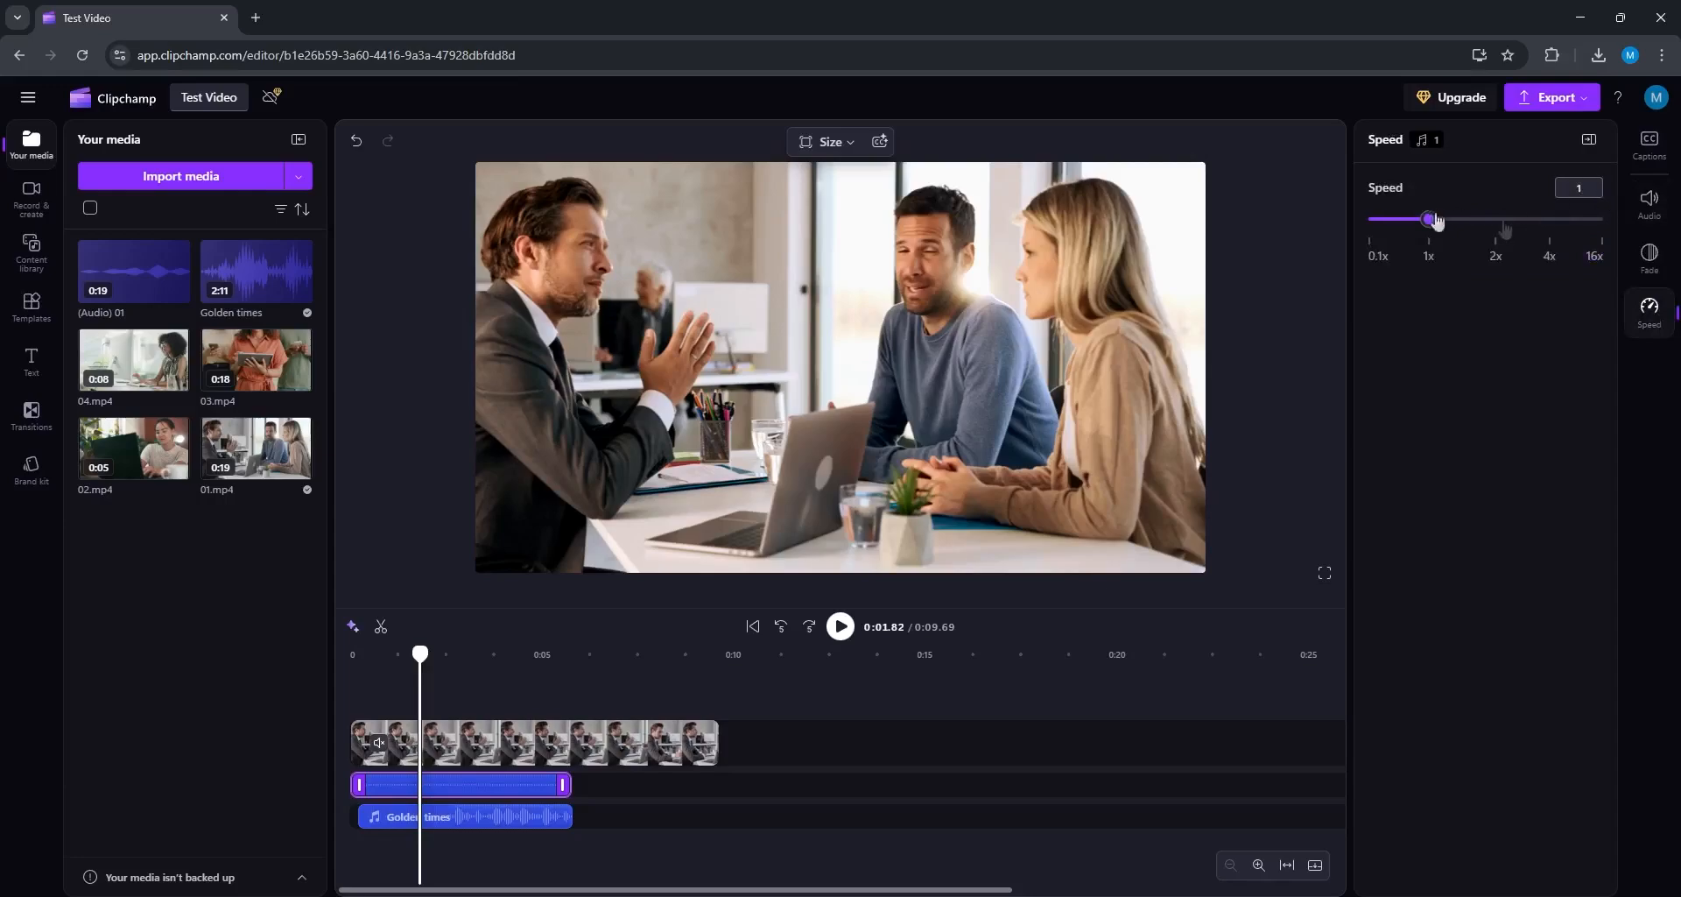
pyautogui.click(1650, 145)
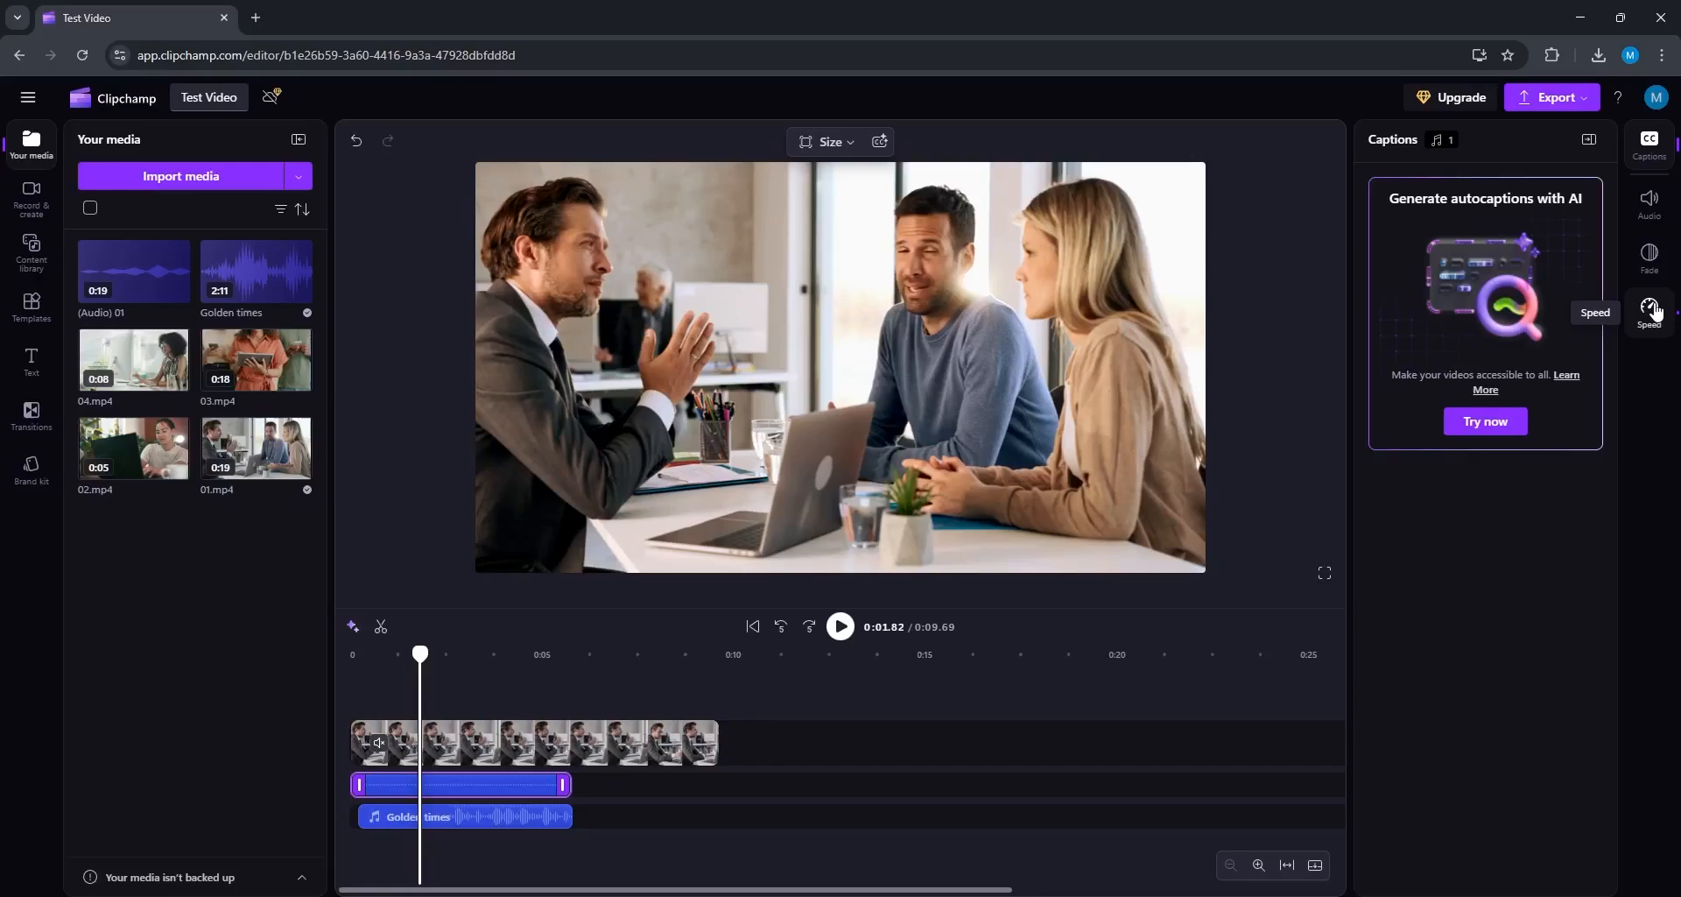
pyautogui.click(695, 822)
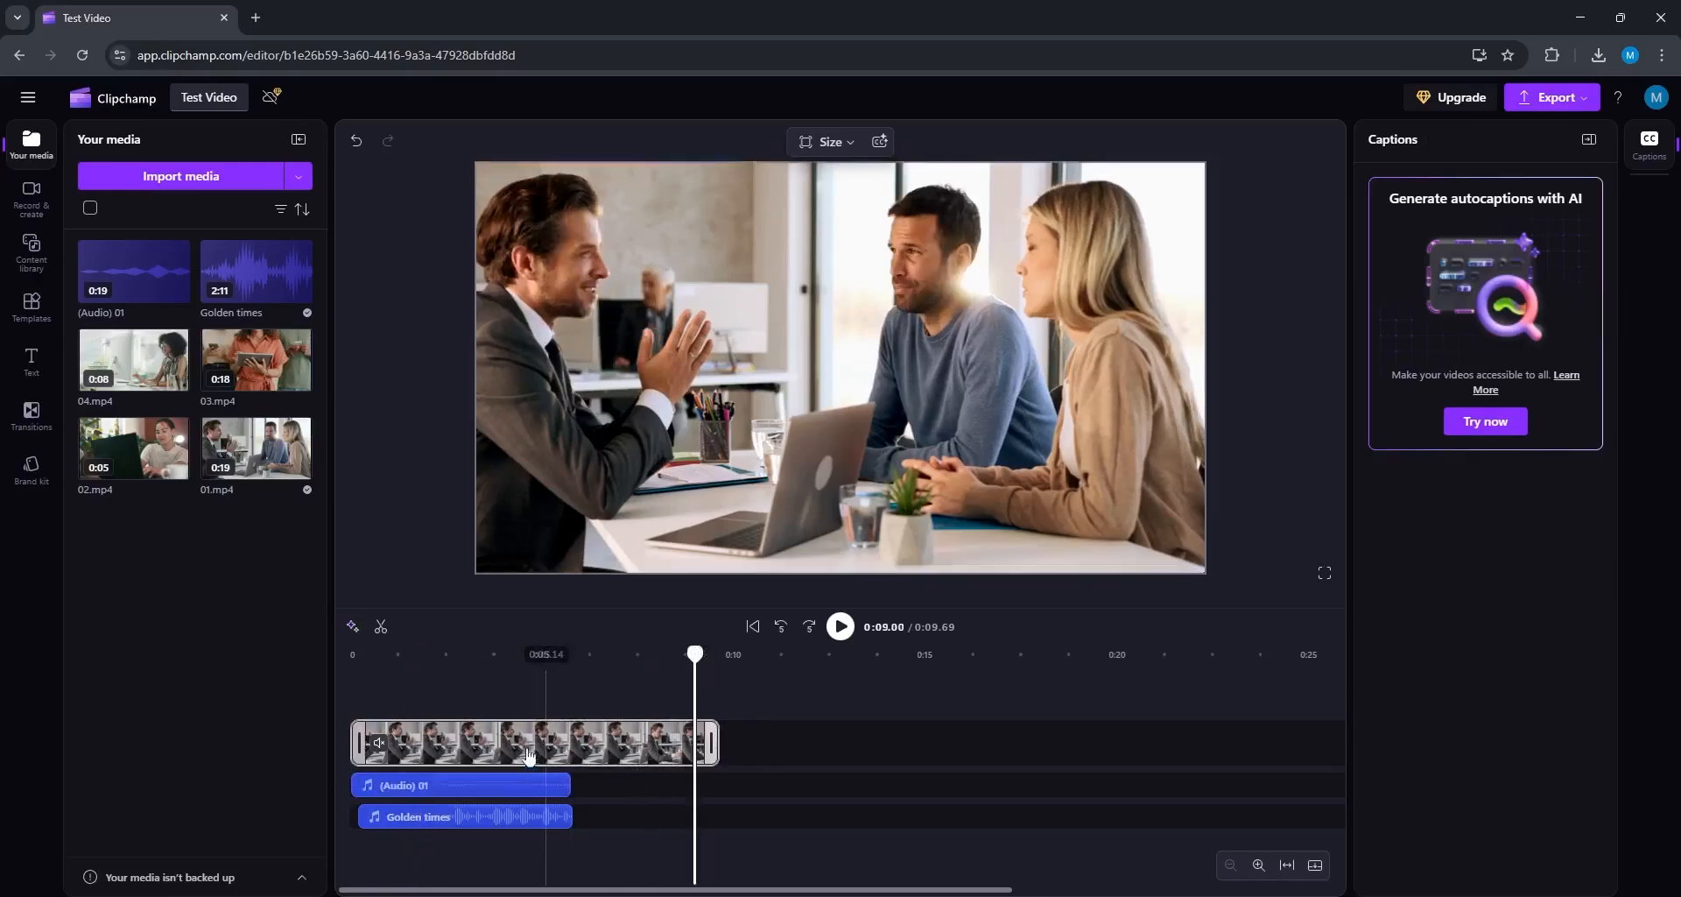
pyautogui.moveTo(424, 657); pyautogui.dragTo(372, 658)
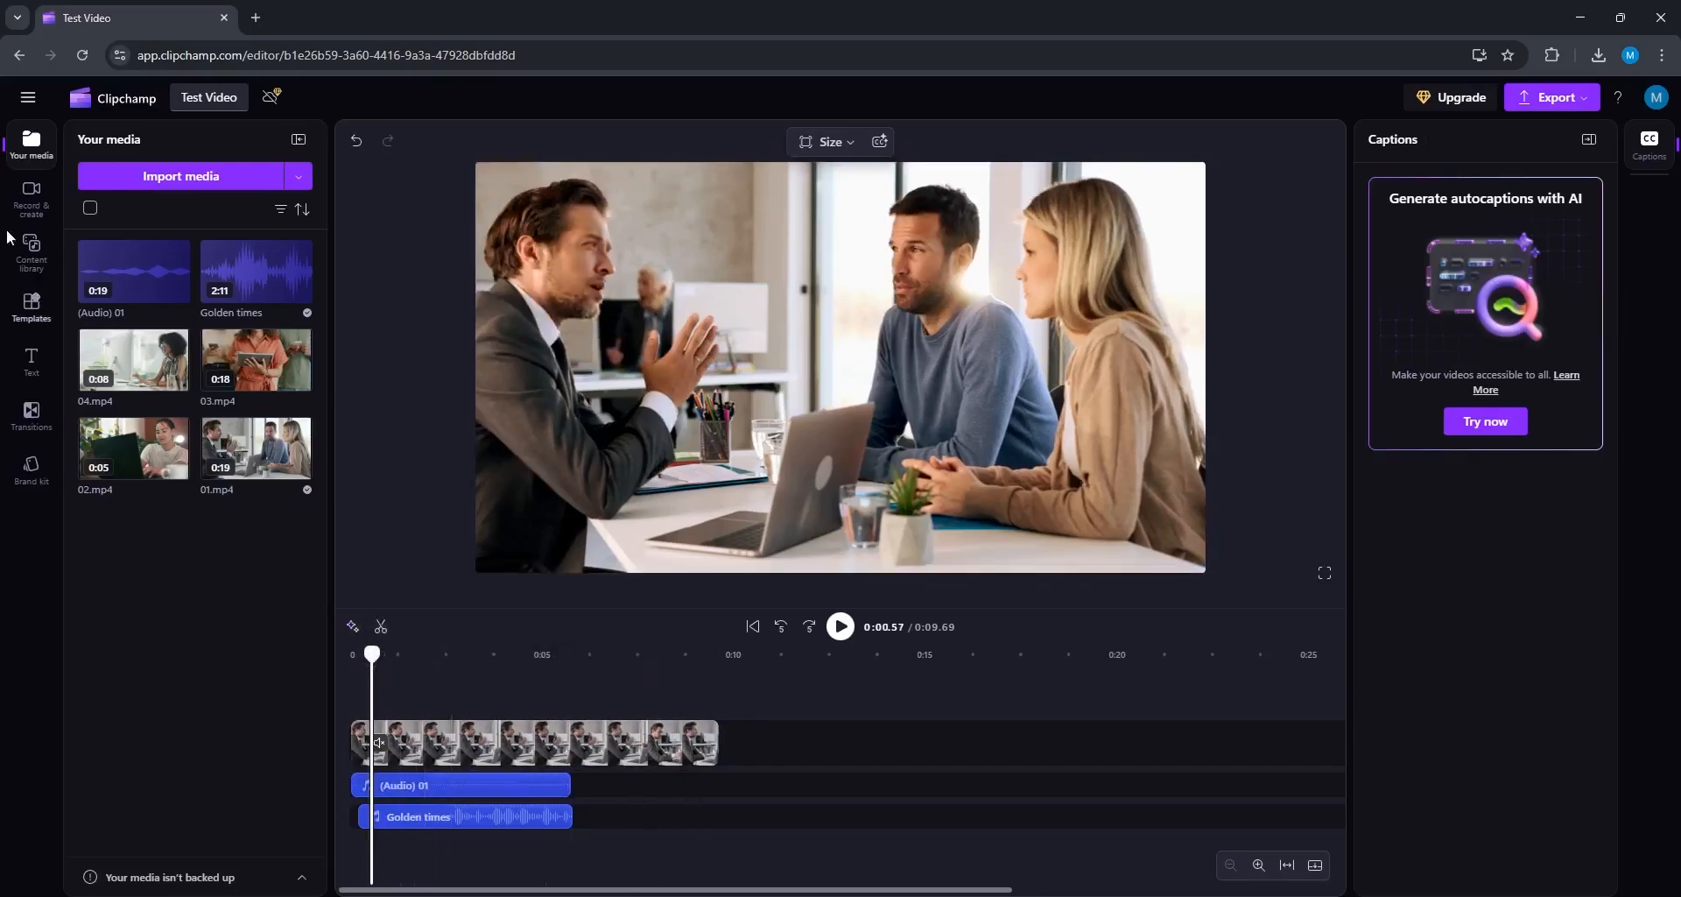
# Step: Add the red Luminous stars gradient background from the content library's Stars backgrounds on a track below 01.mp4
pyautogui.click(31, 251)
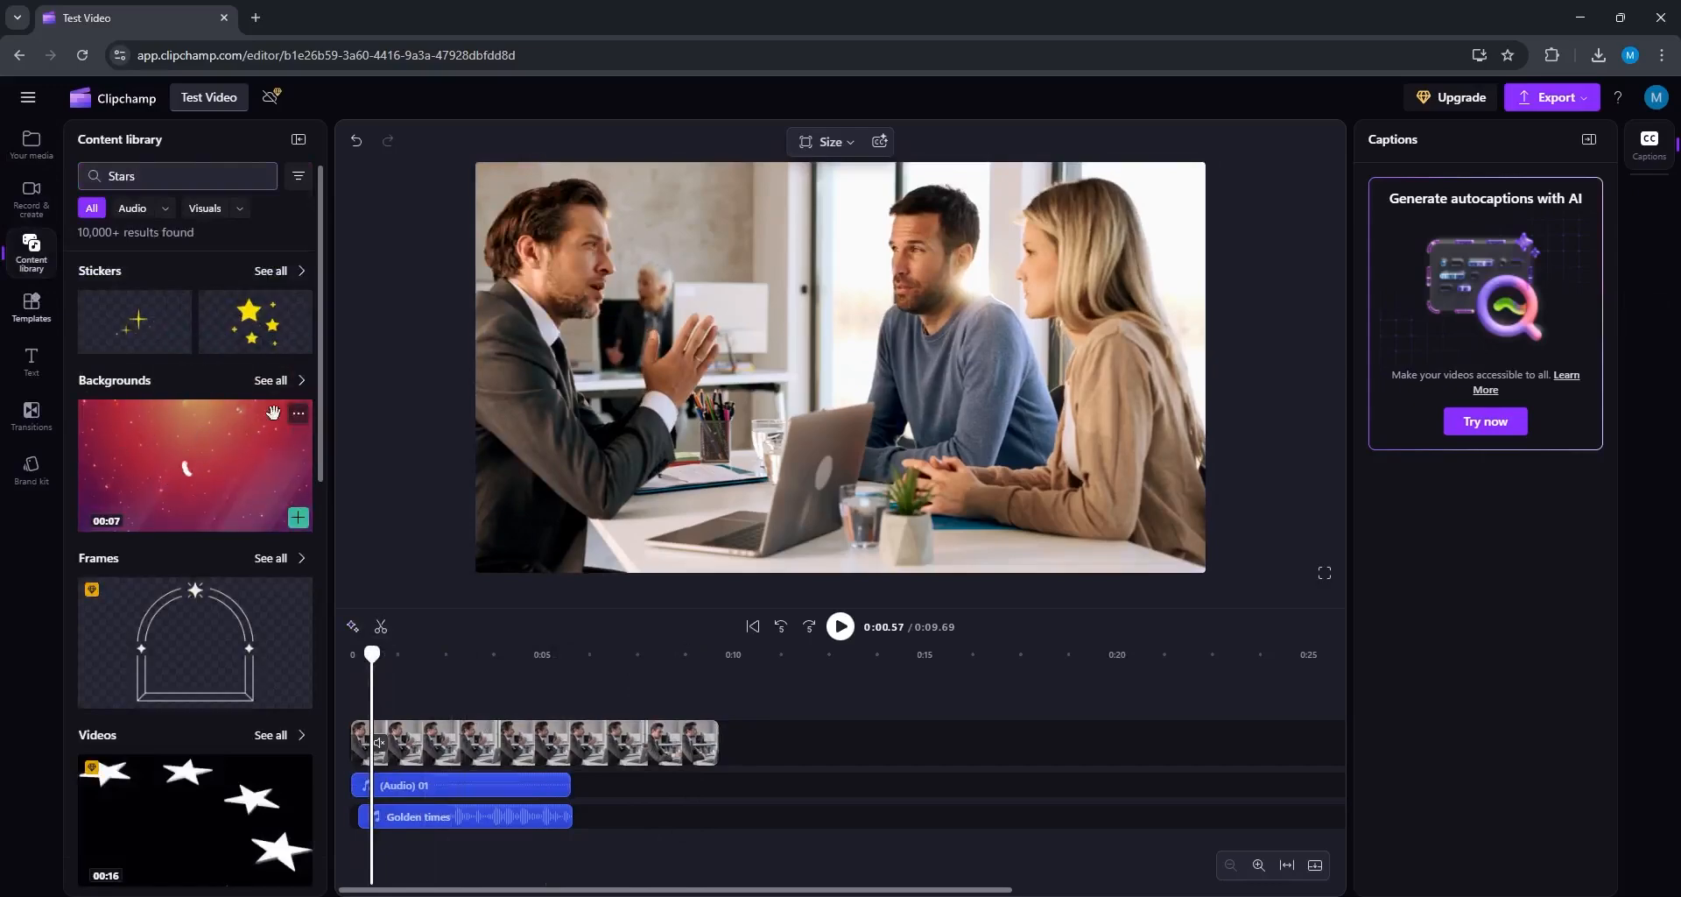
pyautogui.click(274, 380)
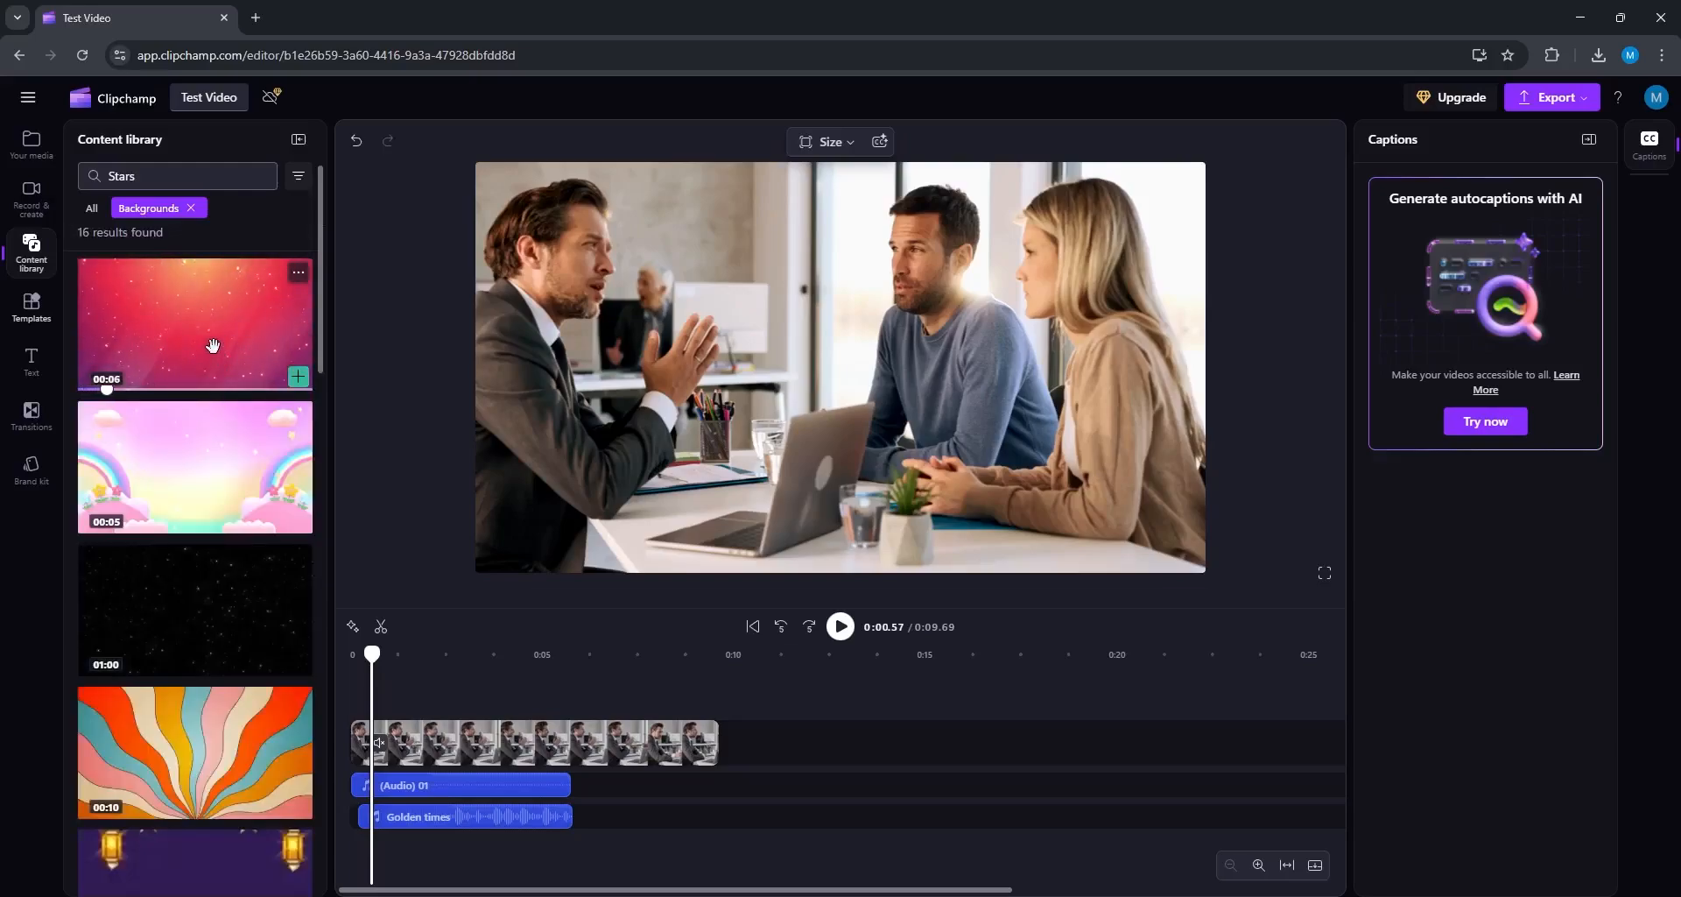
pyautogui.moveTo(224, 341); pyautogui.dragTo(785, 754)
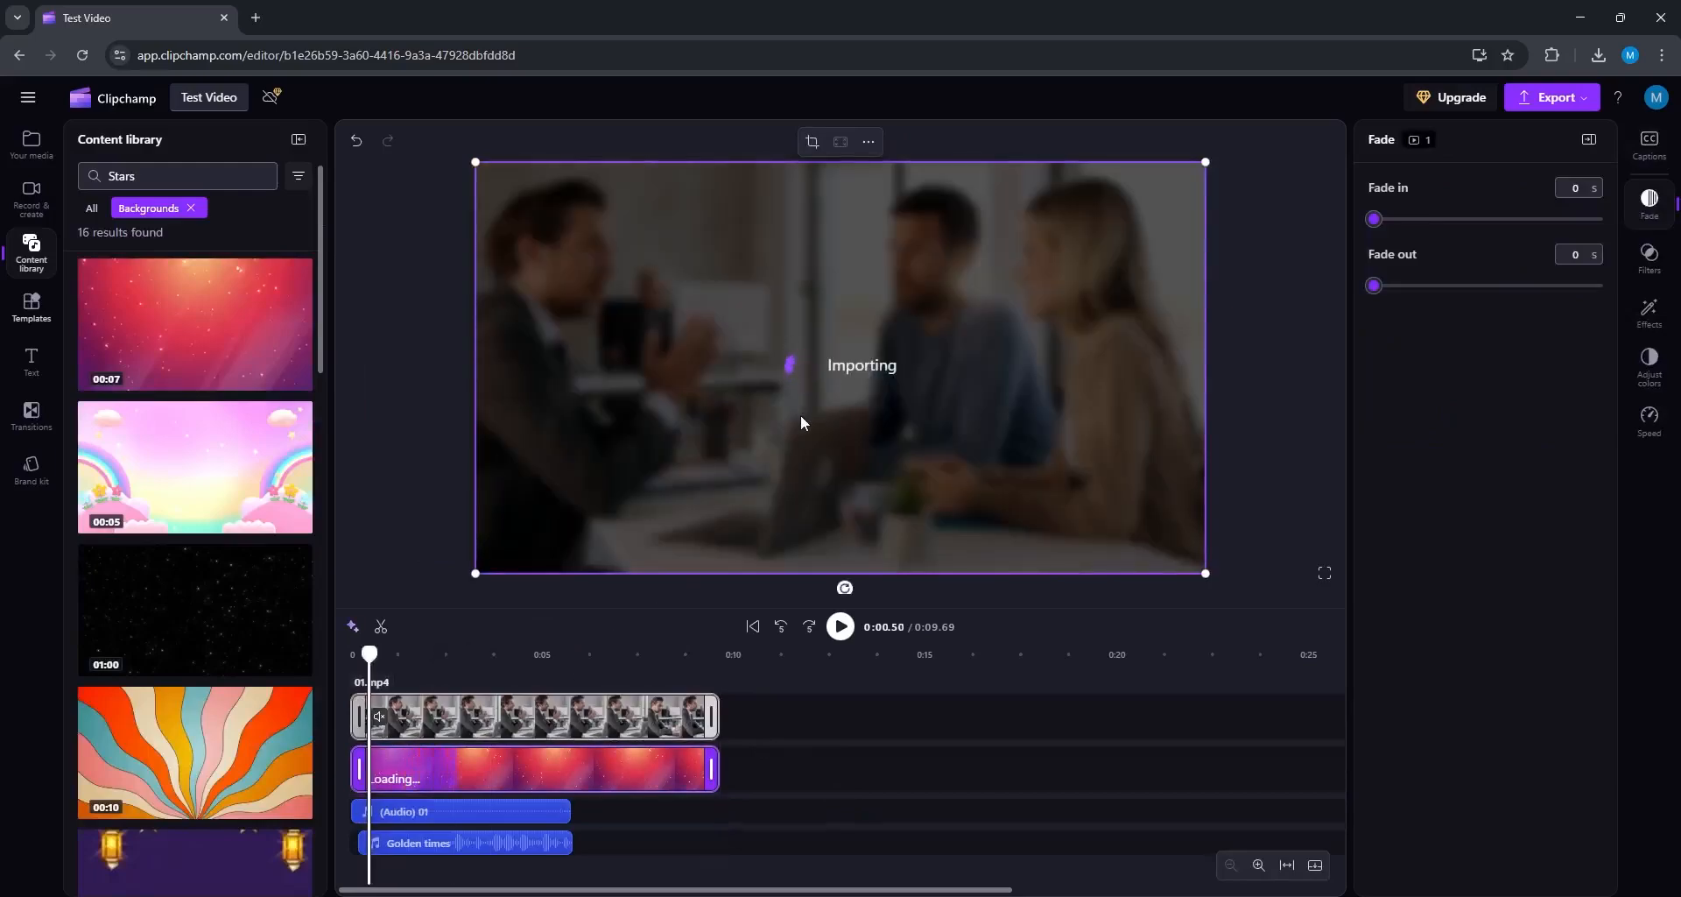
# Step: Shift the 01.mp4 clip to about 0:07 to preview the background alone, and return the clip to the timeline's start
pyautogui.moveTo(627, 711); pyautogui.dragTo(897, 700)
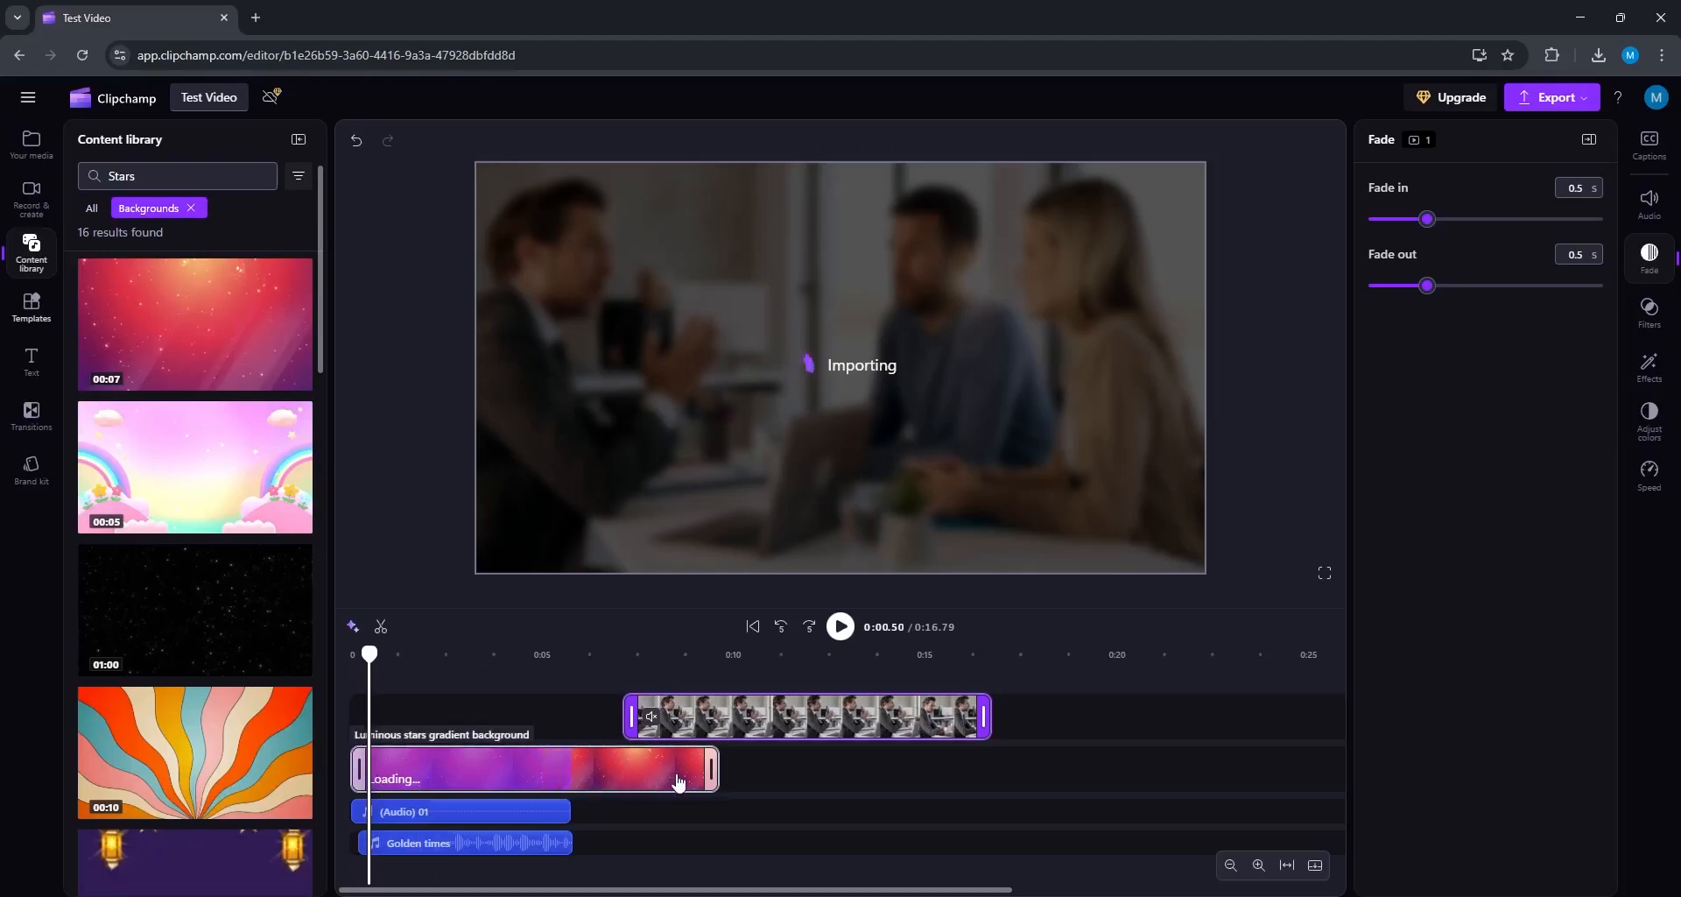
pyautogui.click(737, 755)
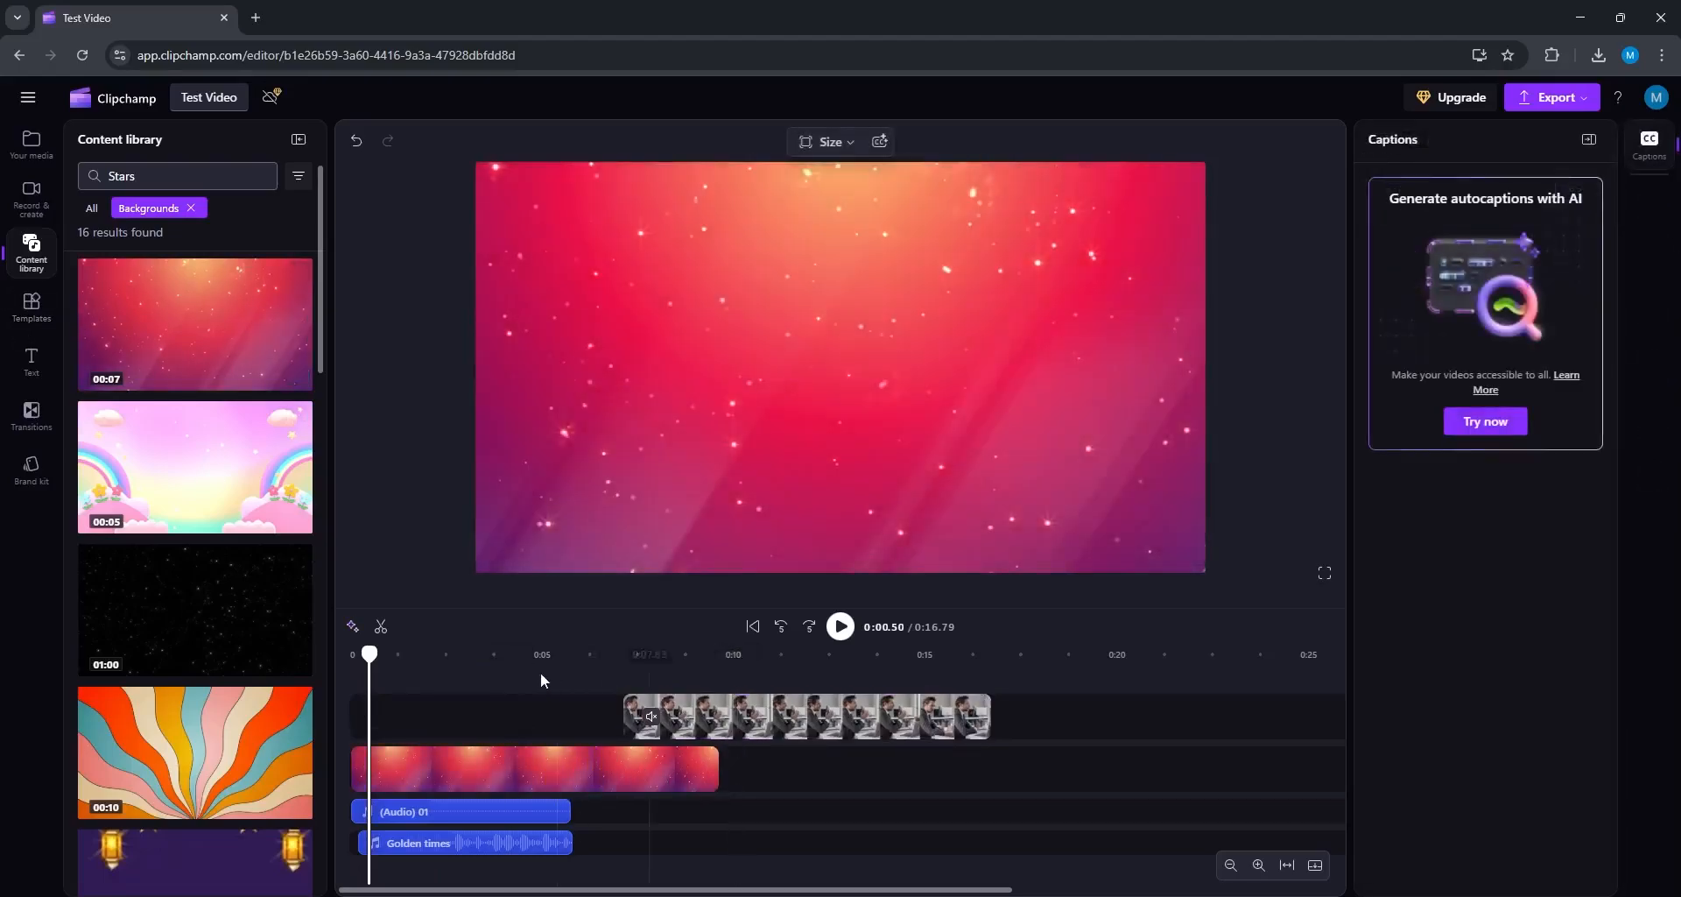
pyautogui.moveTo(368, 655); pyautogui.dragTo(474, 655)
pyautogui.click(721, 723)
pyautogui.moveTo(721, 724); pyautogui.dragTo(537, 723)
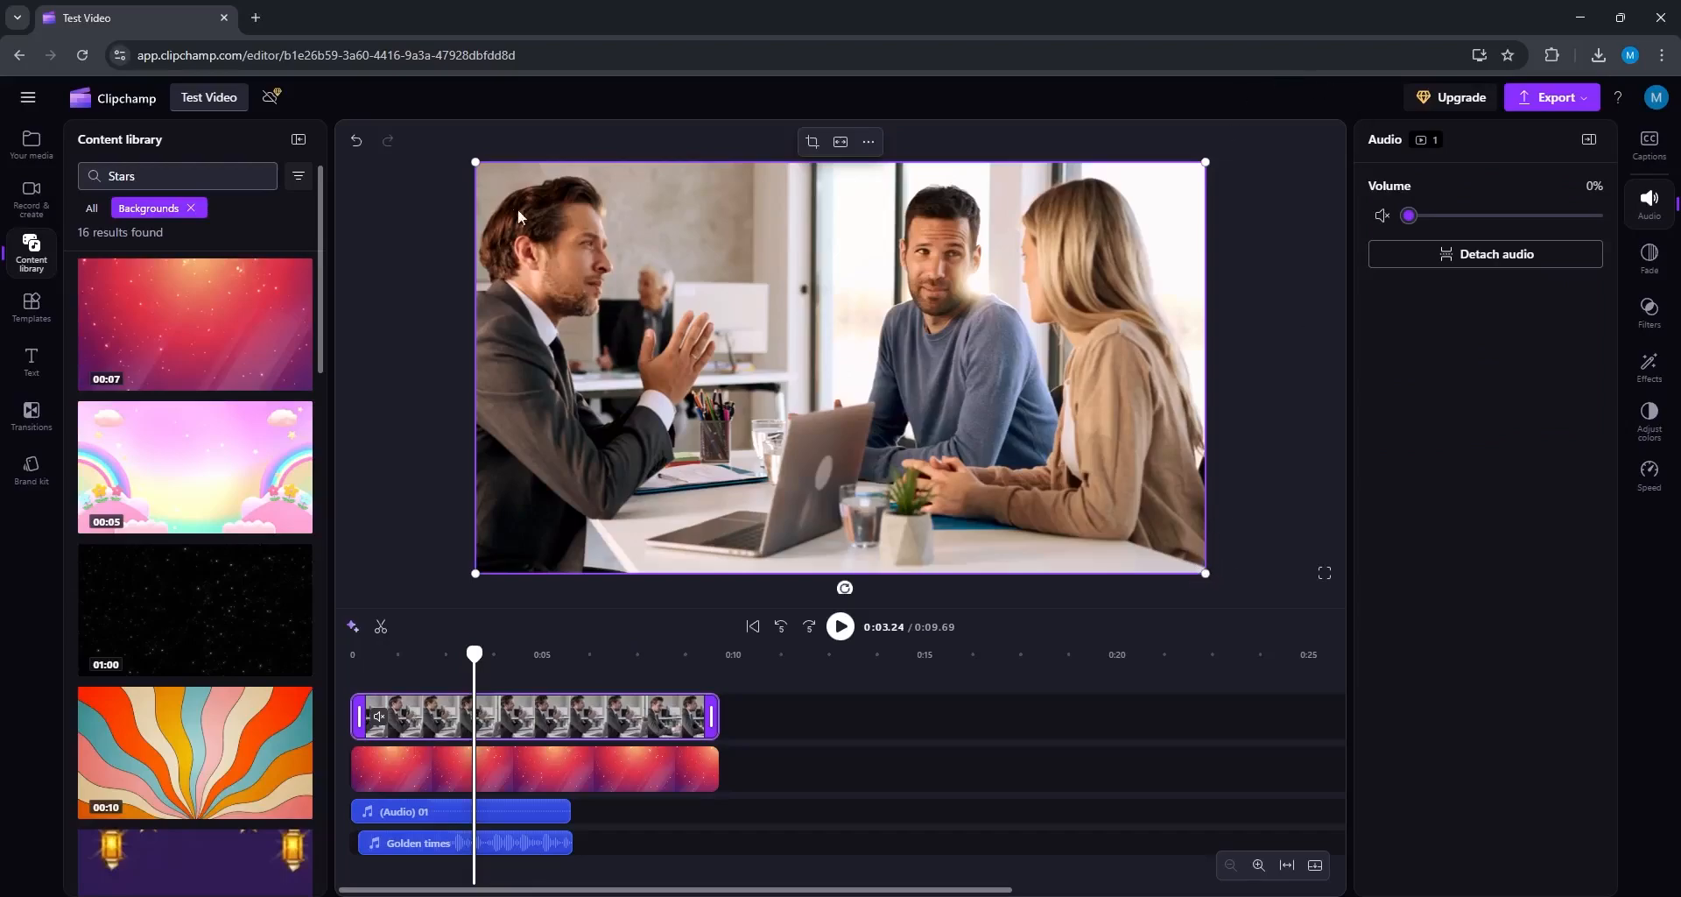
# Step: Shrink the 01.mp4 video to about two-thirds of the frame and center it over the red stars background
pyautogui.moveTo(475, 163); pyautogui.dragTo(833, 364)
pyautogui.moveTo(1050, 476); pyautogui.dragTo(890, 369)
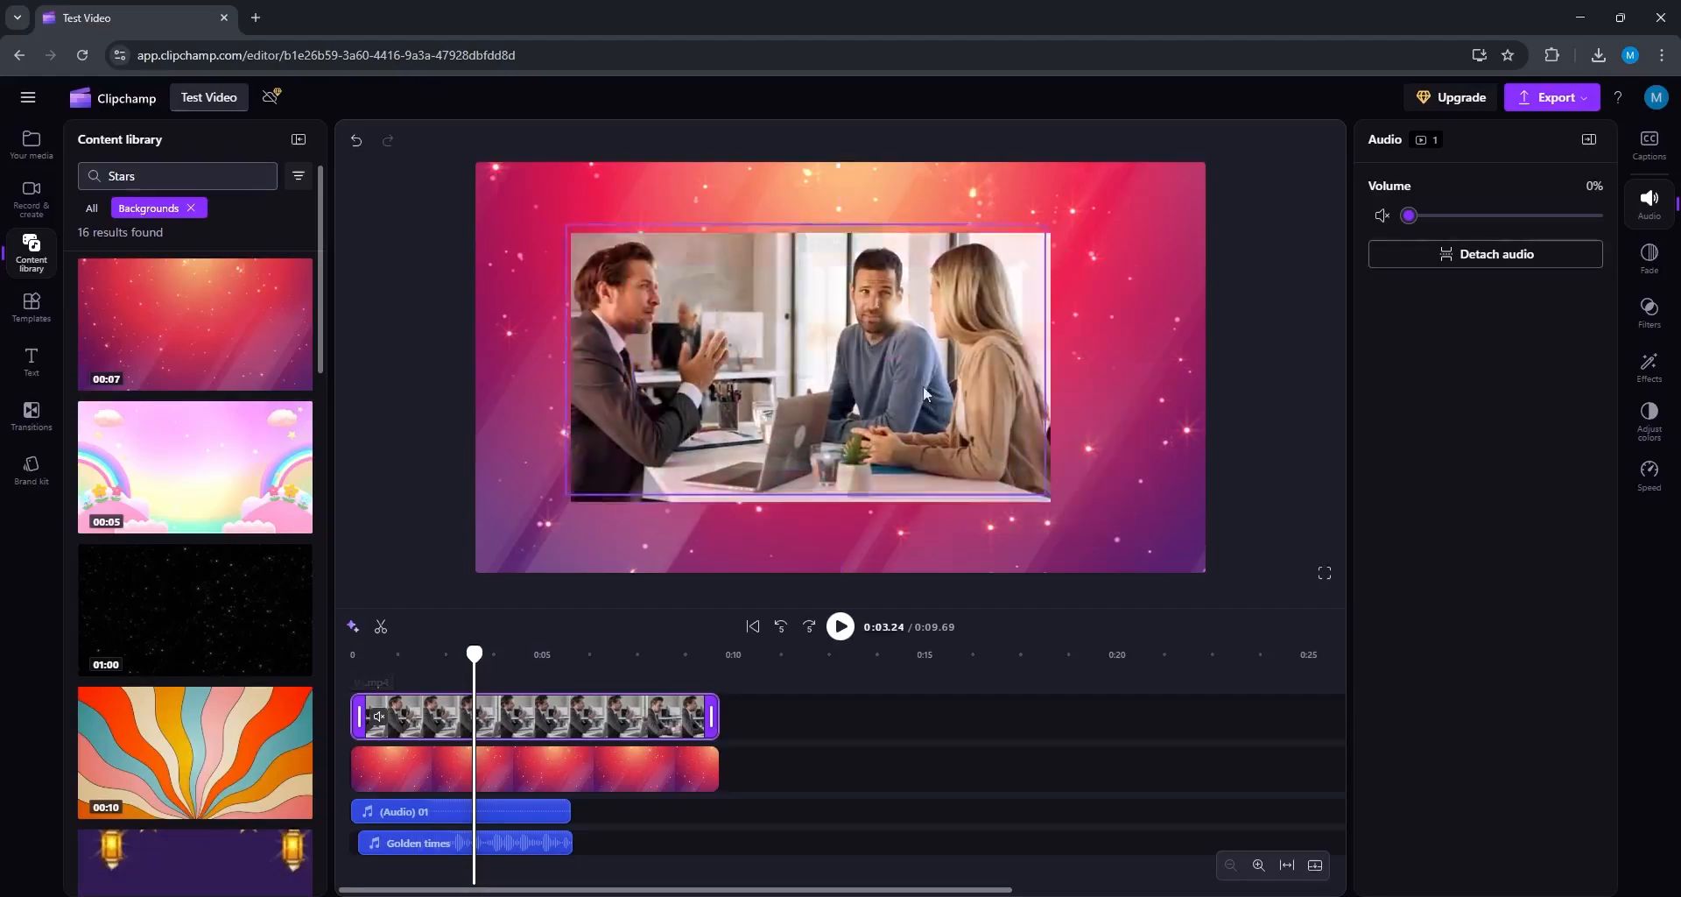
pyautogui.moveTo(928, 400); pyautogui.dragTo(955, 400)
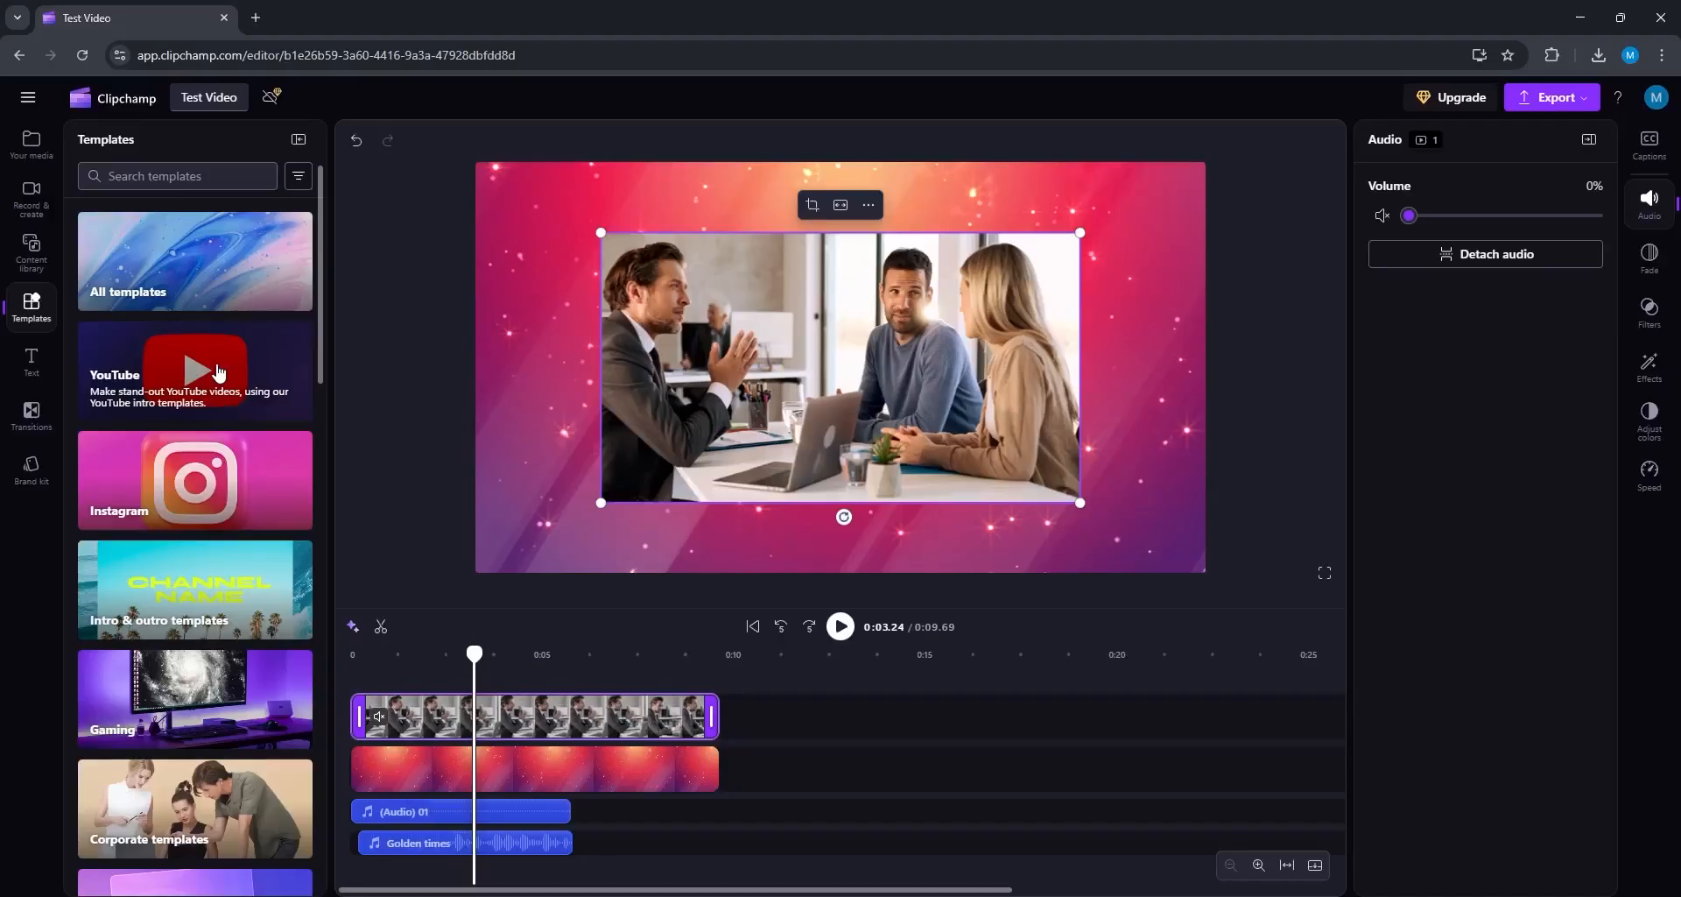
# Step: Insert the Colored grid title card YouTube template at the end of the video and preview it at about 0:11
pyautogui.click(219, 370)
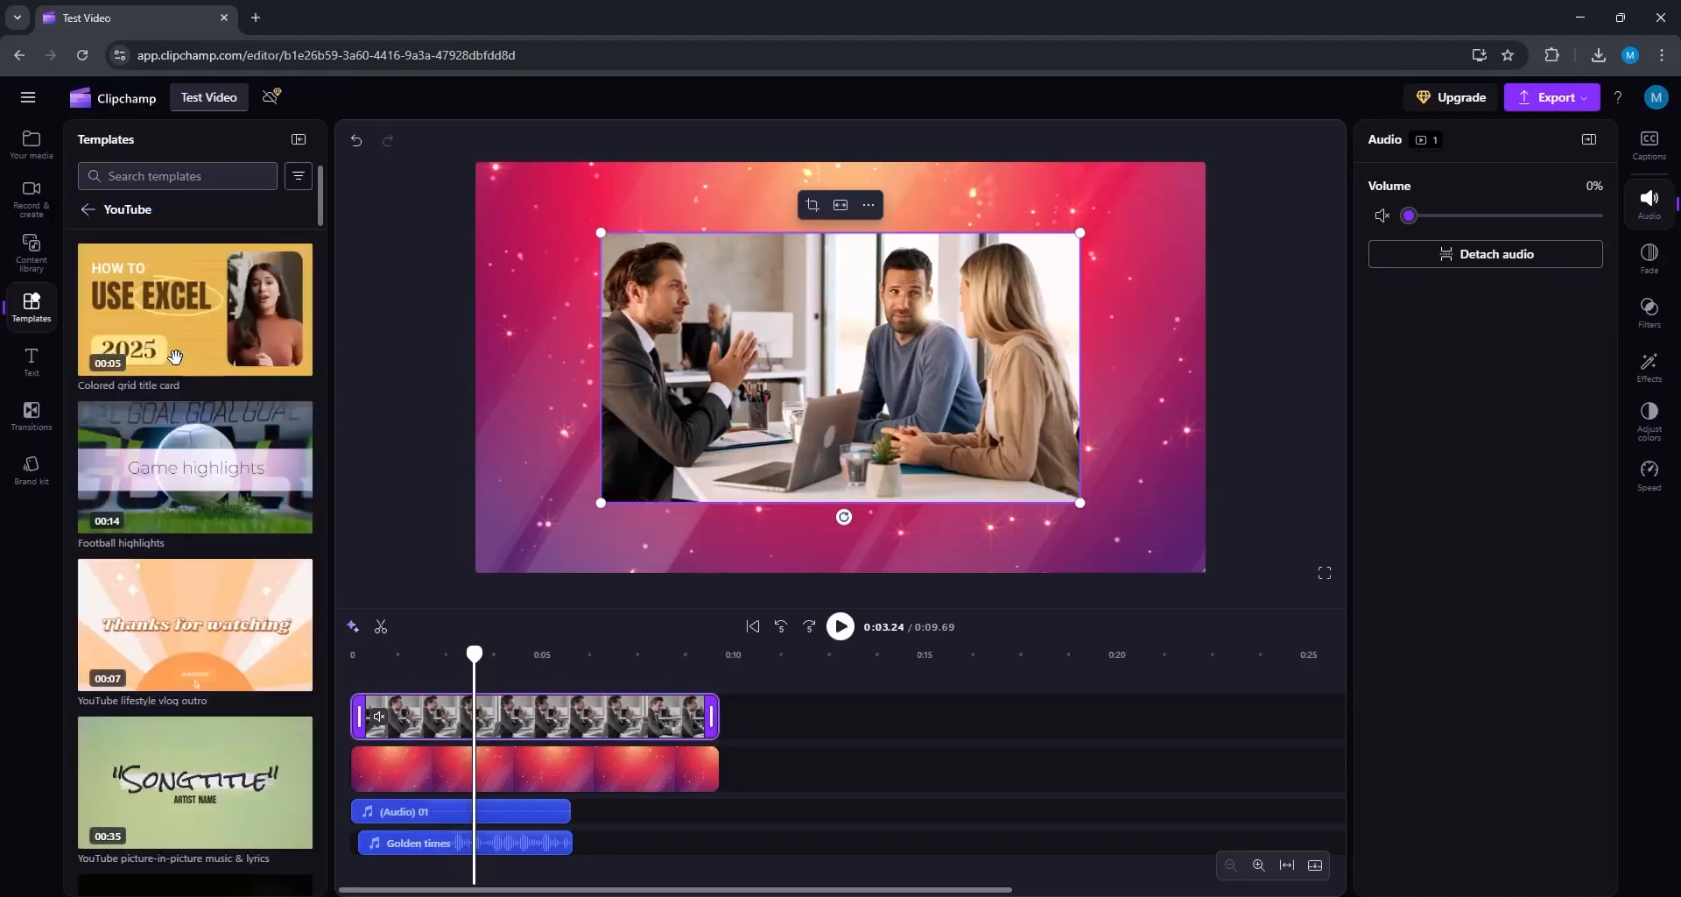
pyautogui.click(758, 739)
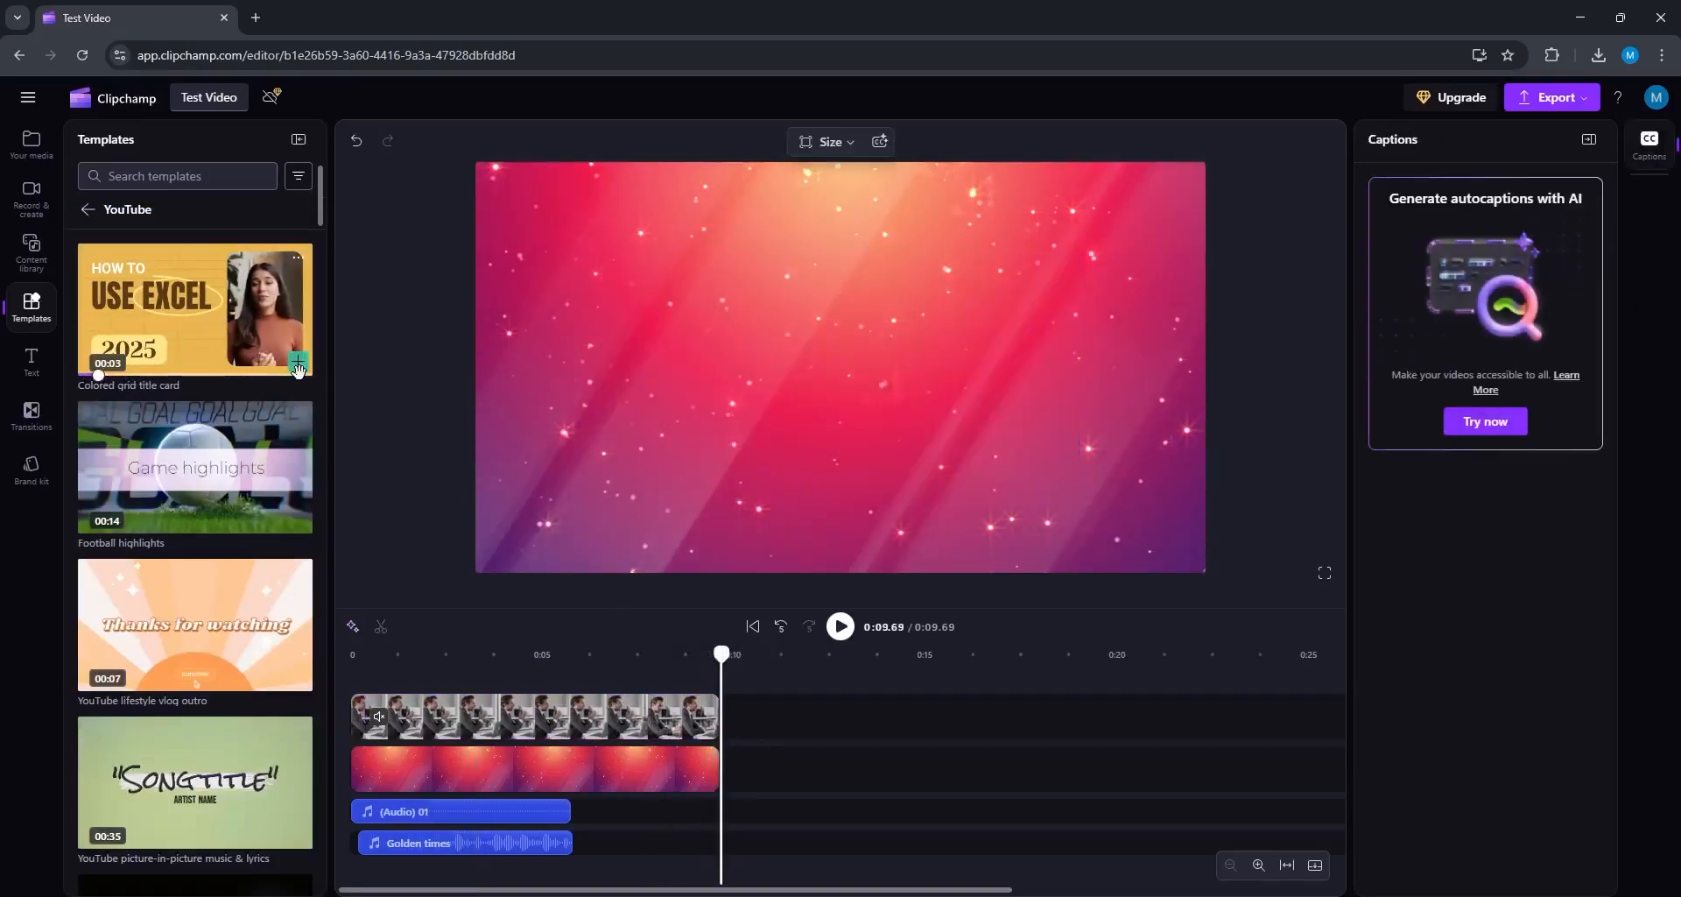
pyautogui.click(298, 363)
pyautogui.moveTo(722, 657); pyautogui.dragTo(792, 714)
pyautogui.moveTo(734, 666); pyautogui.dragTo(760, 666)
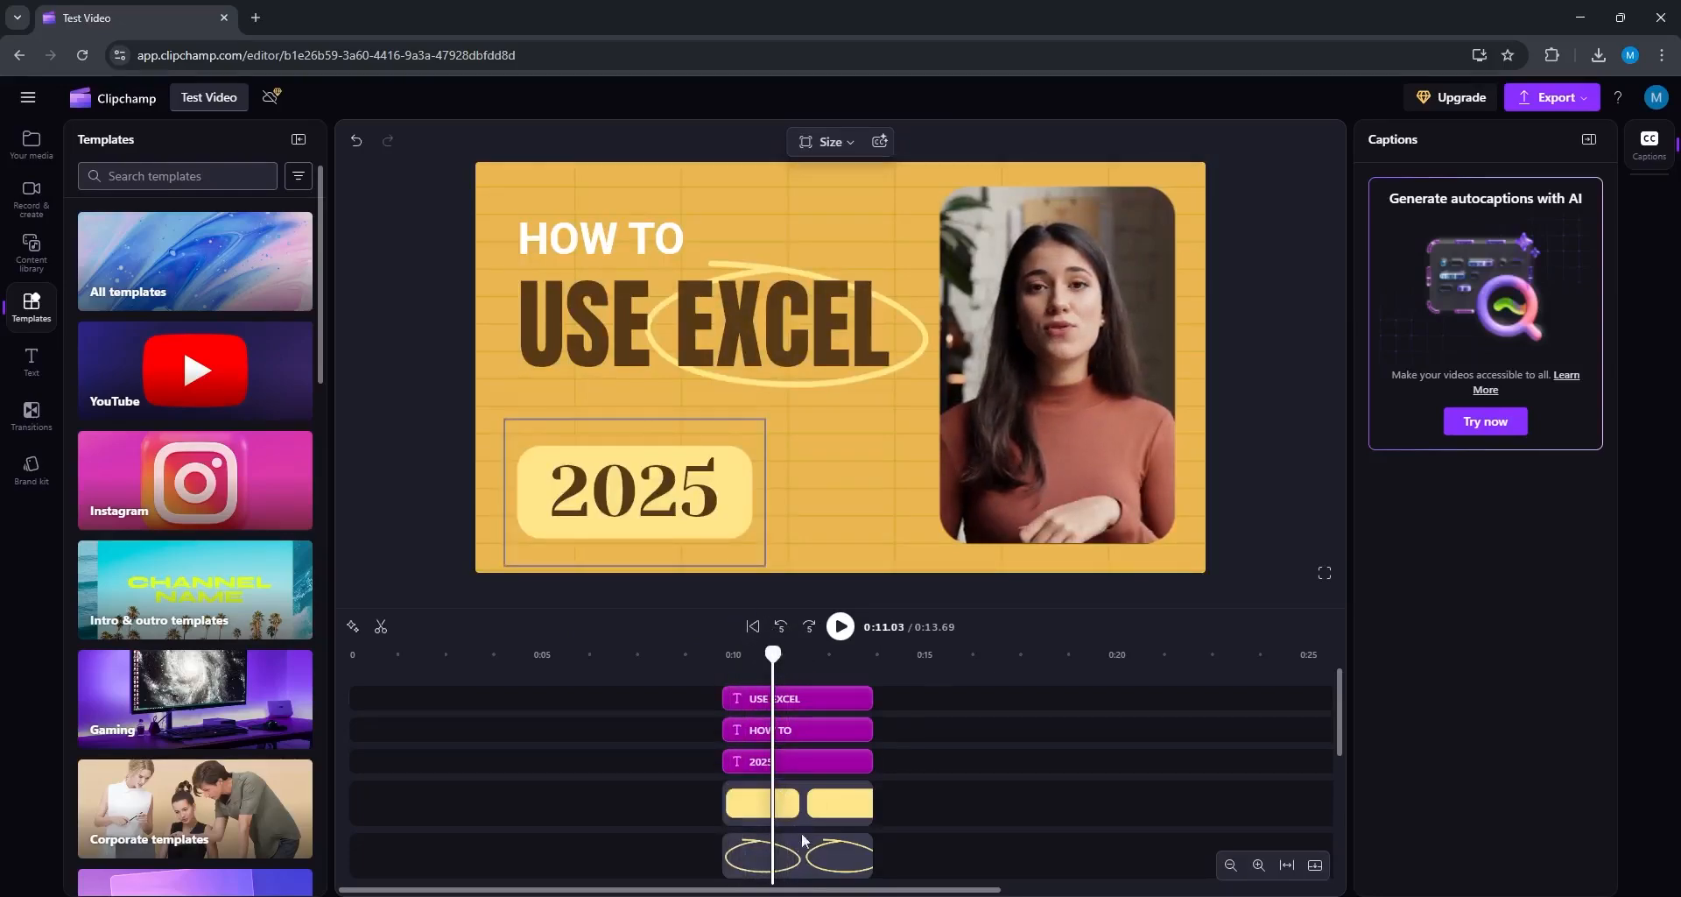
# Step: Examine the title card template's separate text, shape, frame and video layers on the timeline
pyautogui.click(803, 863)
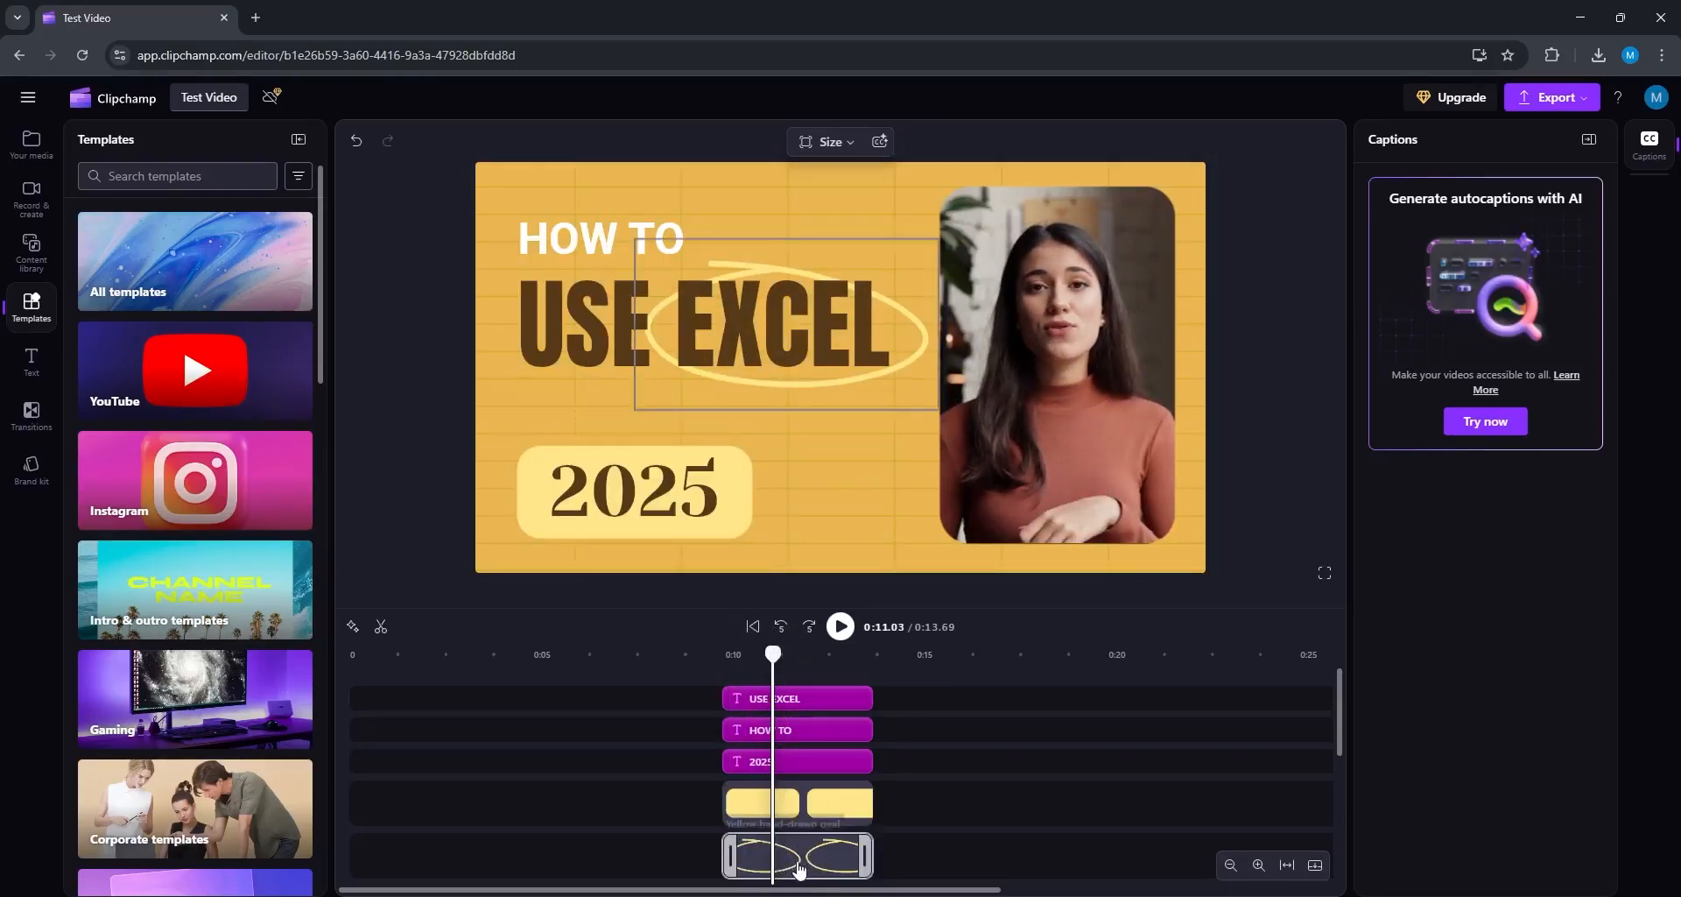
pyautogui.click(796, 810)
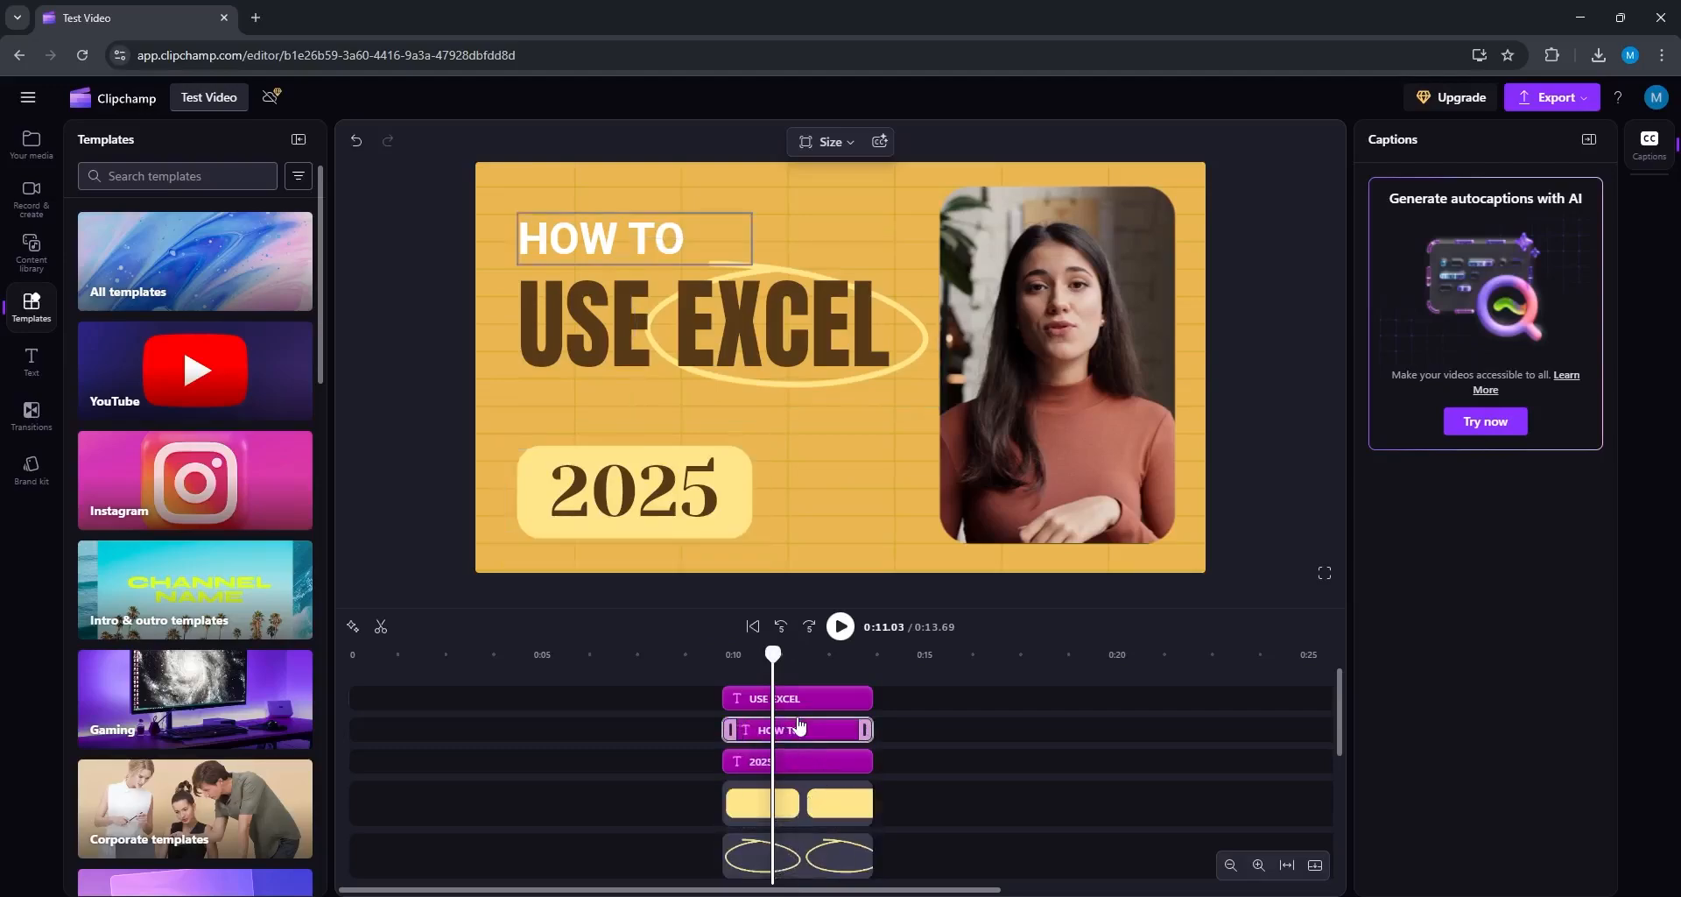
pyautogui.moveTo(1340, 731); pyautogui.dragTo(1358, 800)
pyautogui.click(804, 769)
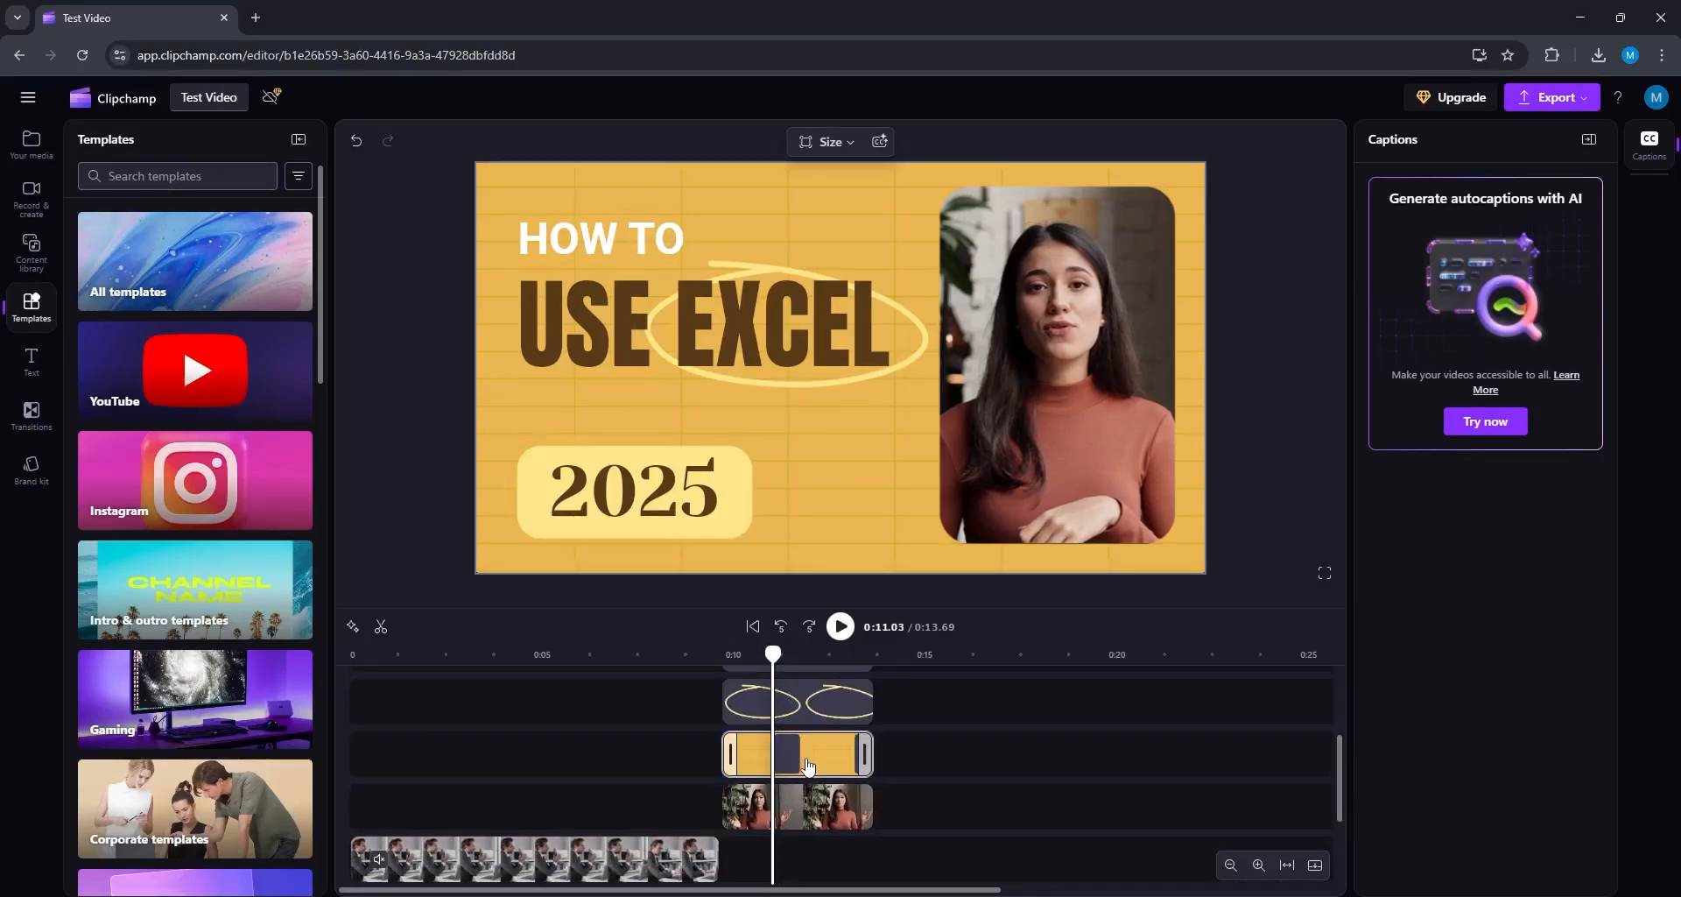
pyautogui.click(813, 820)
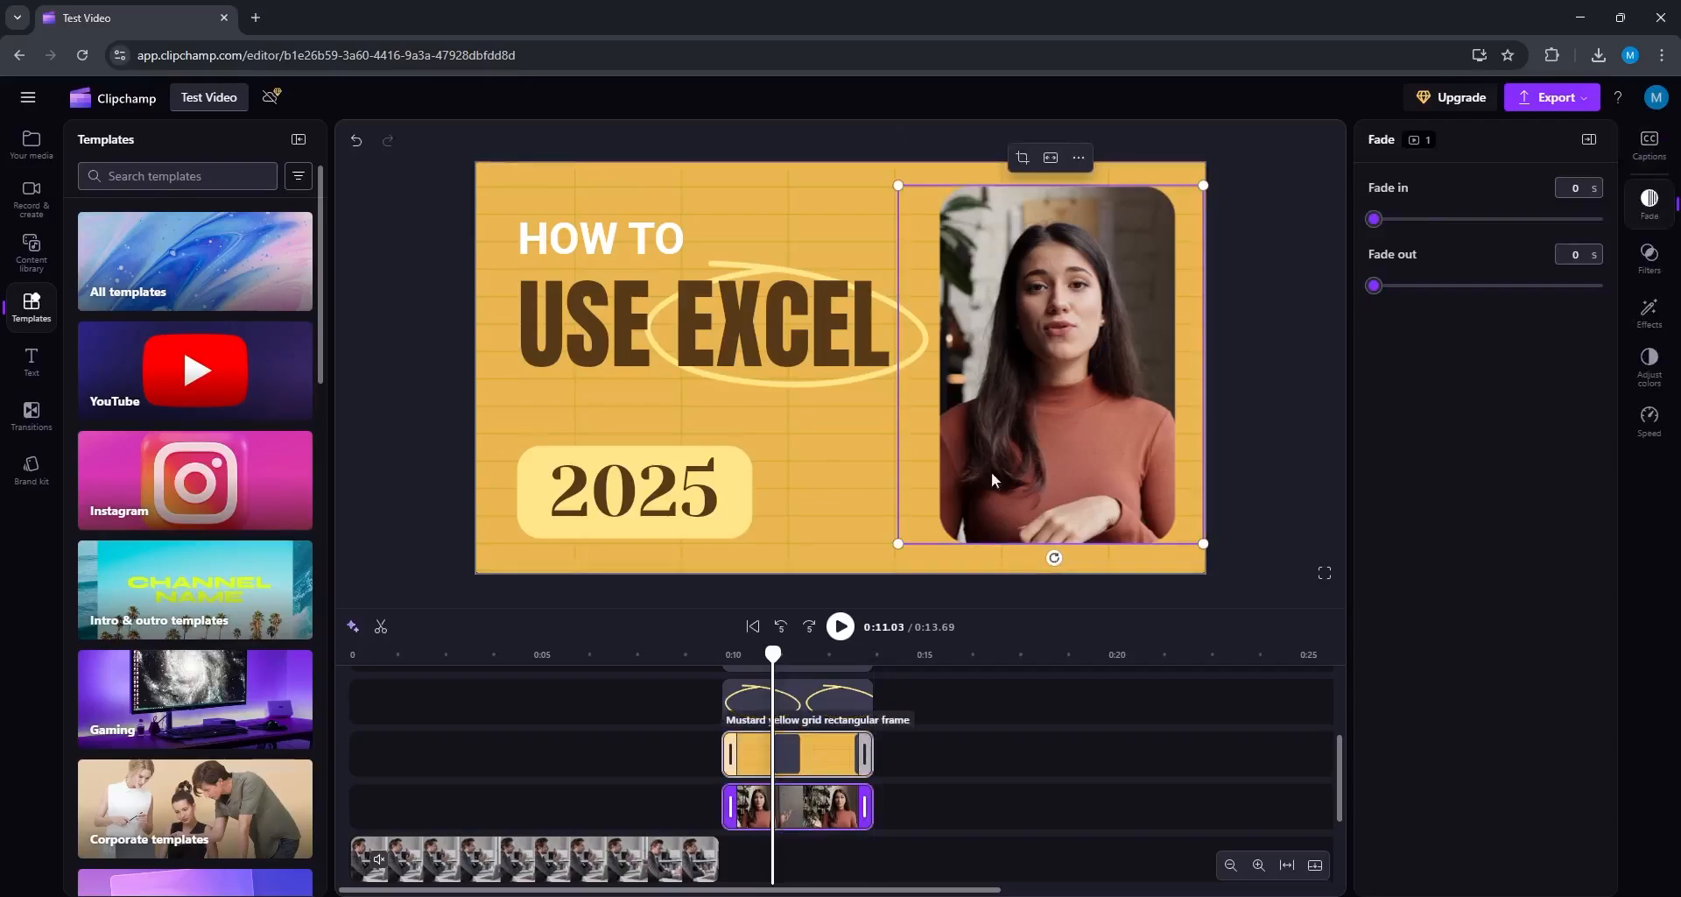
pyautogui.moveTo(1341, 790); pyautogui.dragTo(1350, 822)
# Step: Replace the title card's "HOW TO" text with "Test Video"
pyautogui.moveTo(625, 657); pyautogui.dragTo(739, 716)
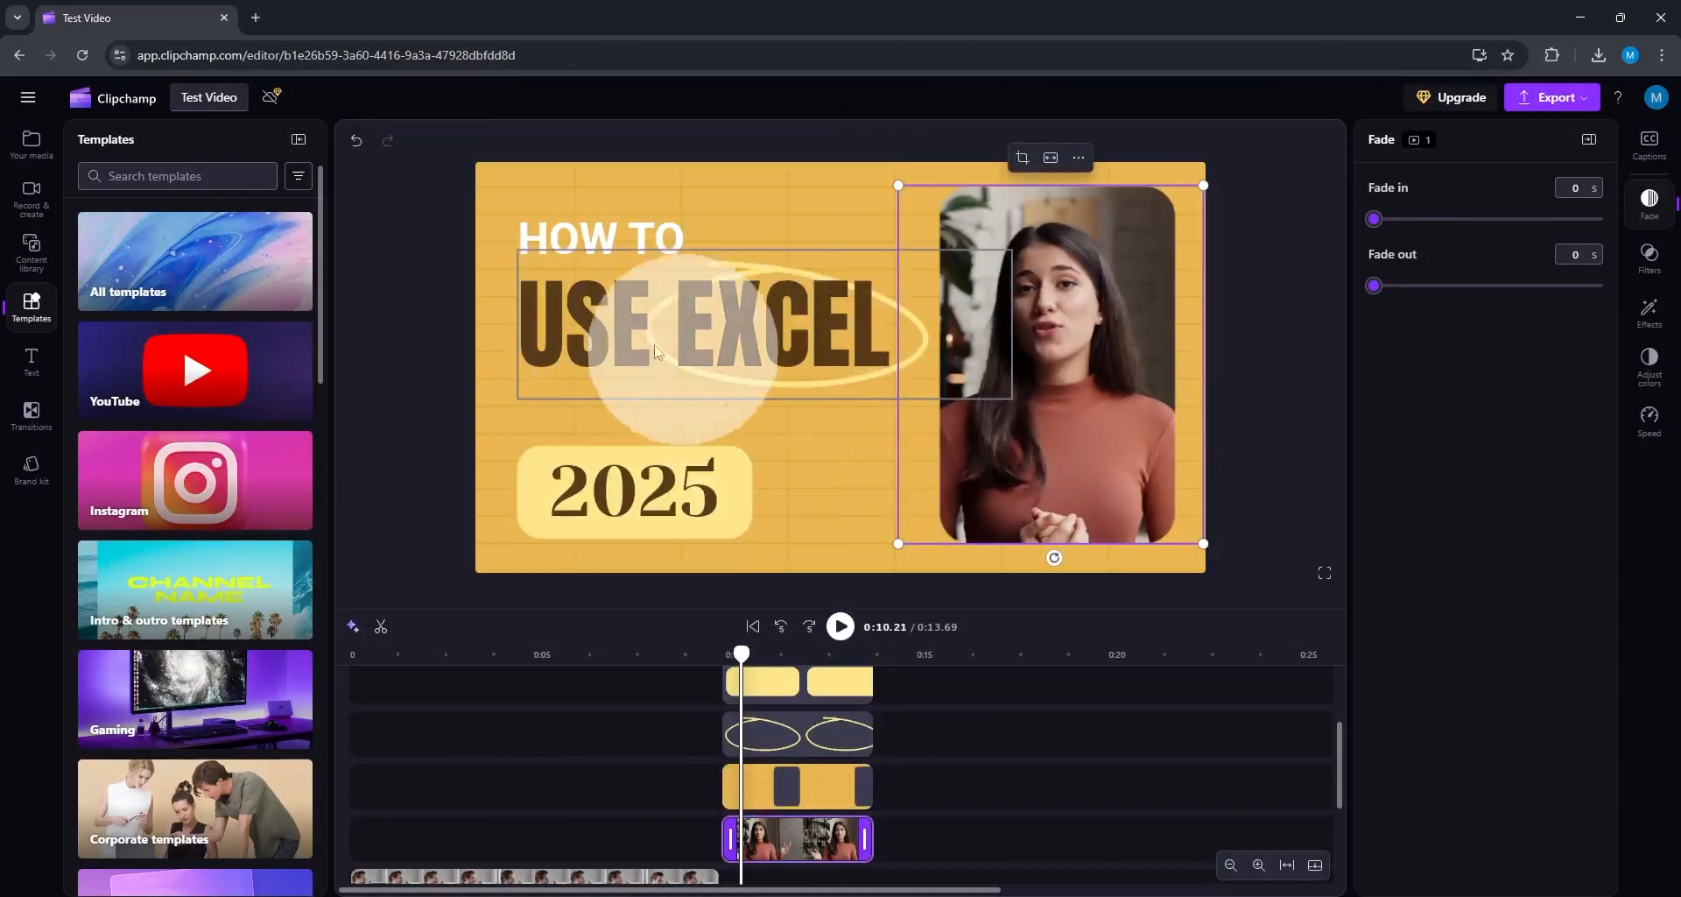
pyautogui.click(606, 235)
pyautogui.doubleClick(606, 234)
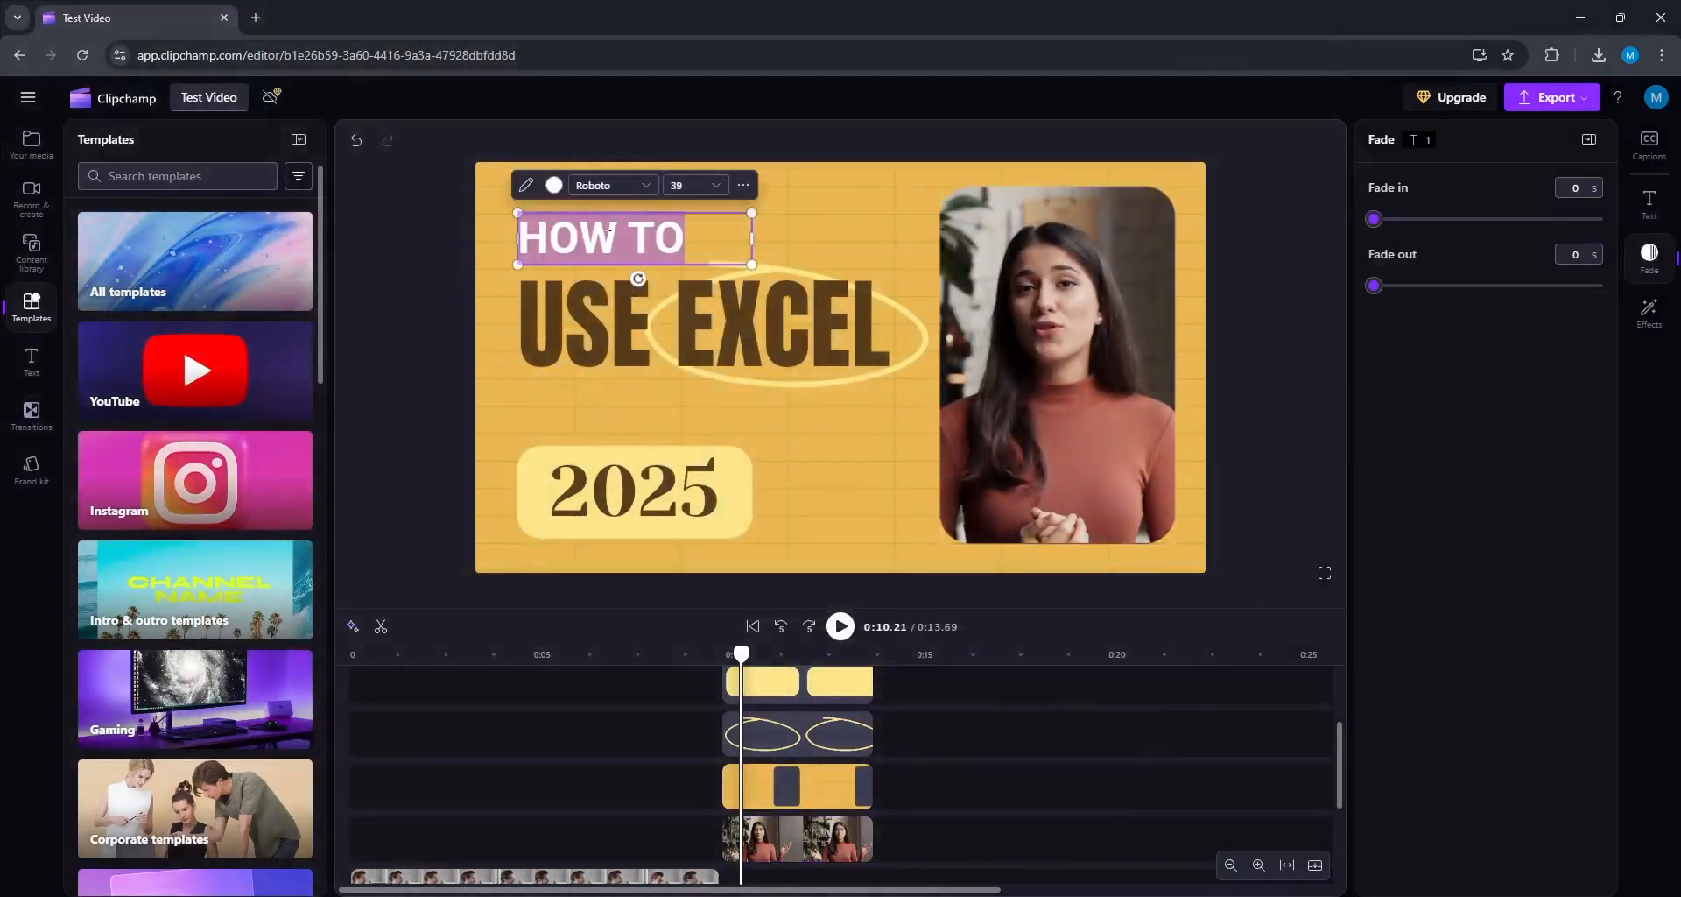
pyautogui.write('Test Vid')
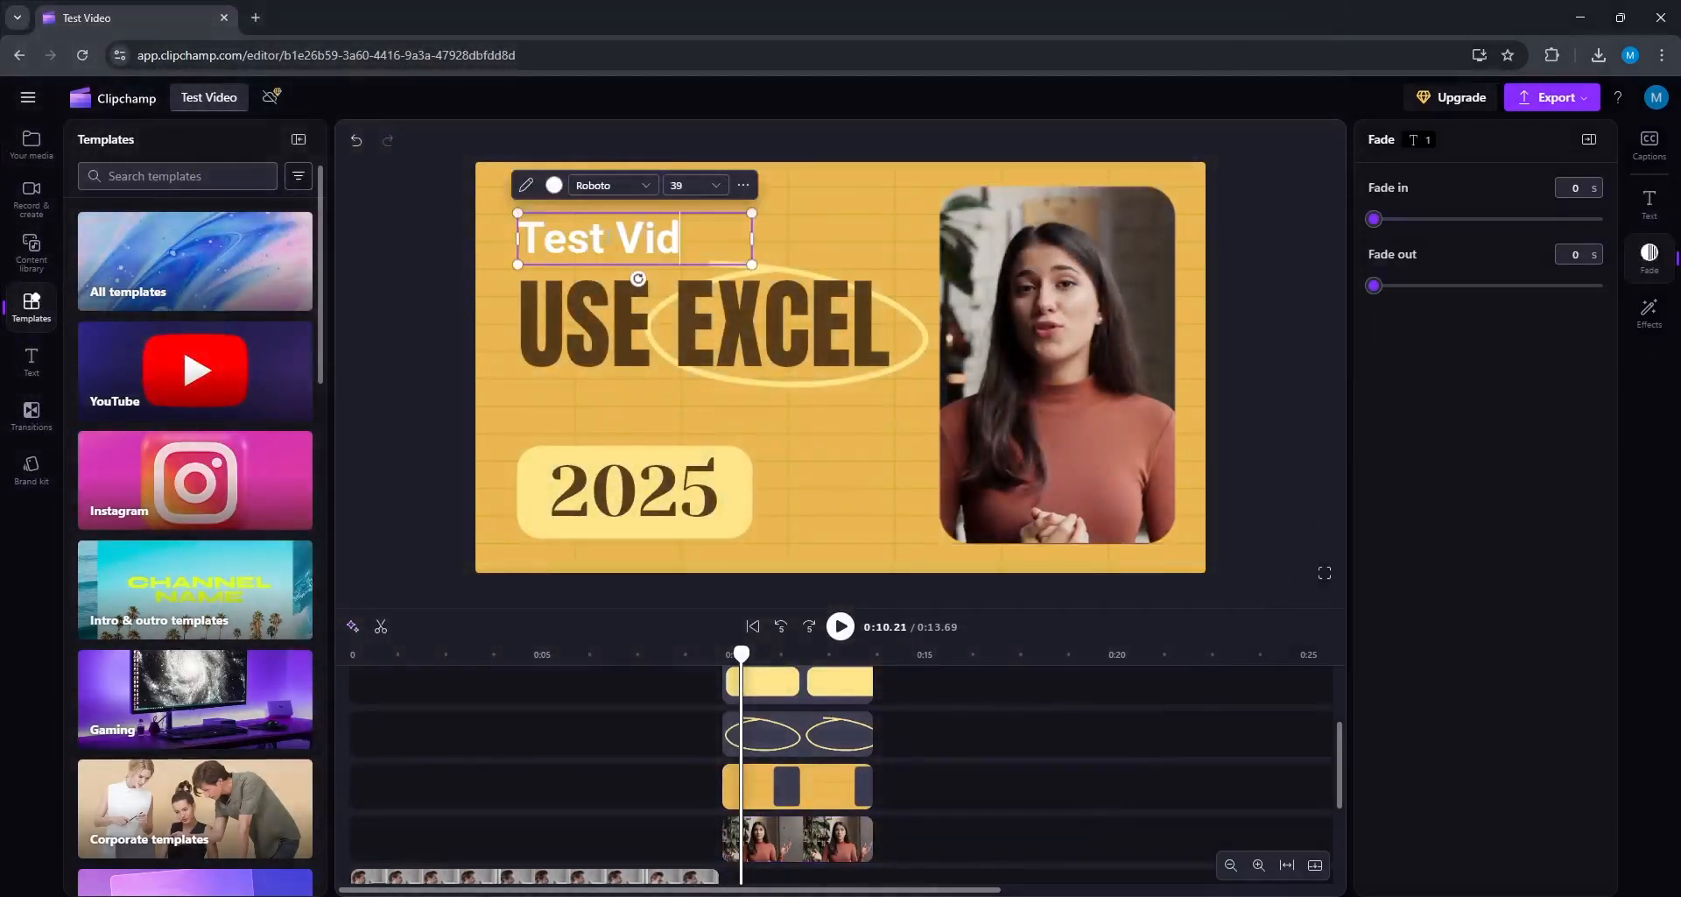
pyautogui.write('eo')
# Step: Change the title card's "USE EXCEL" text to "Module 03" and its year to "2026"
pyautogui.doubleClick(802, 330)
pyautogui.write('Module 03')
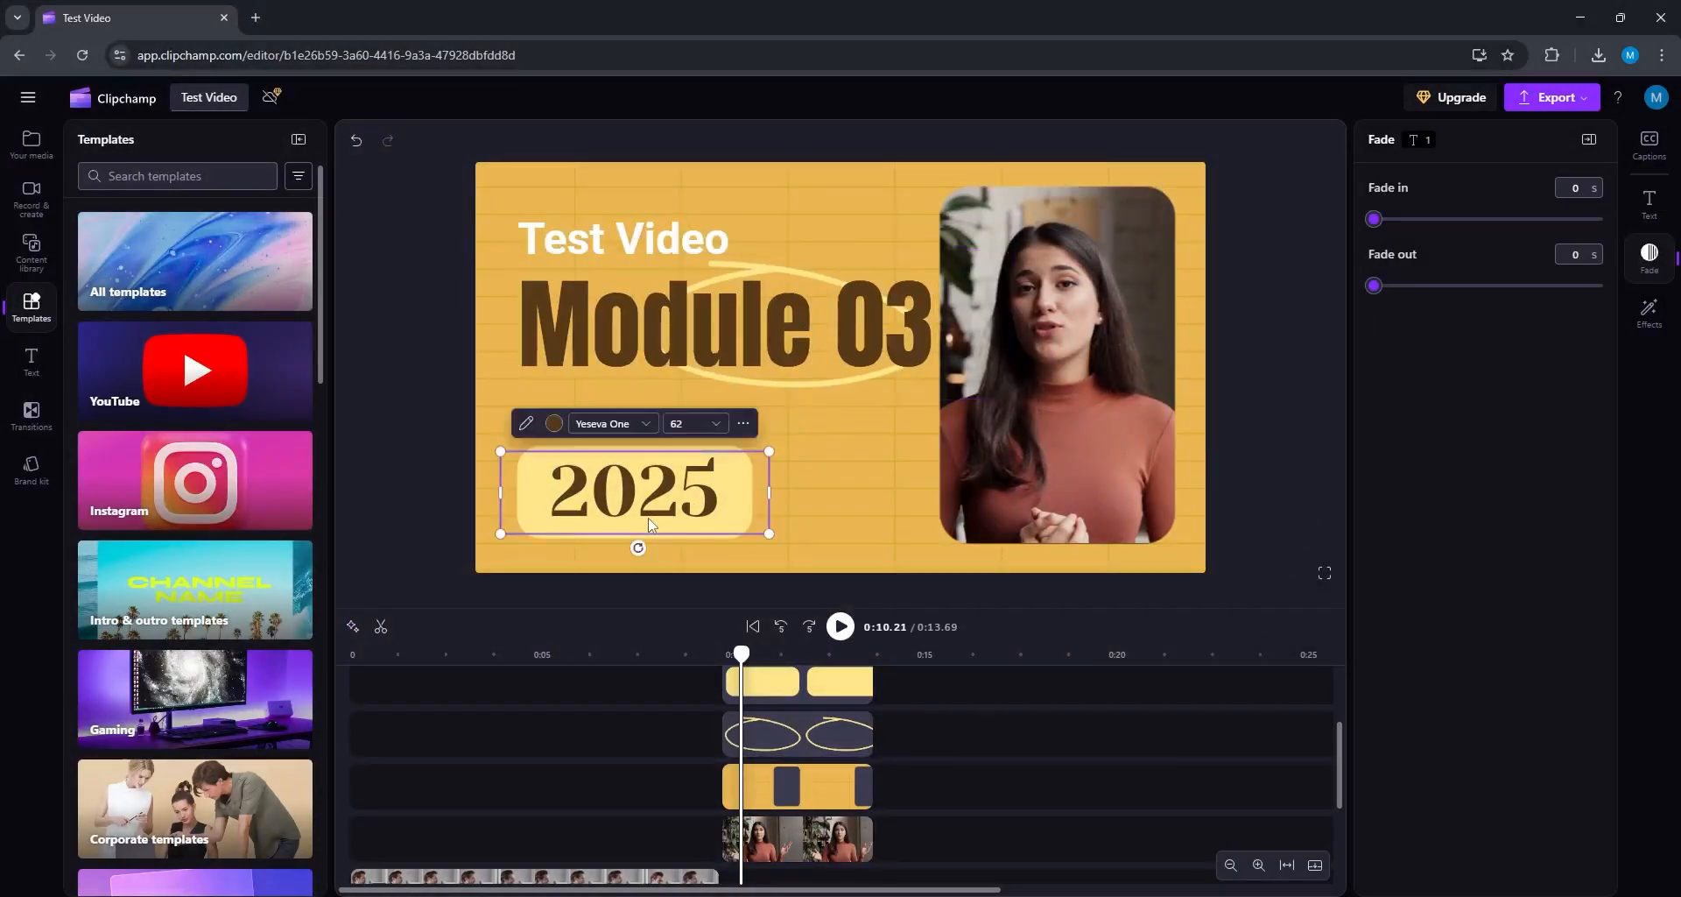
pyautogui.doubleClick(672, 486)
pyautogui.write('202')
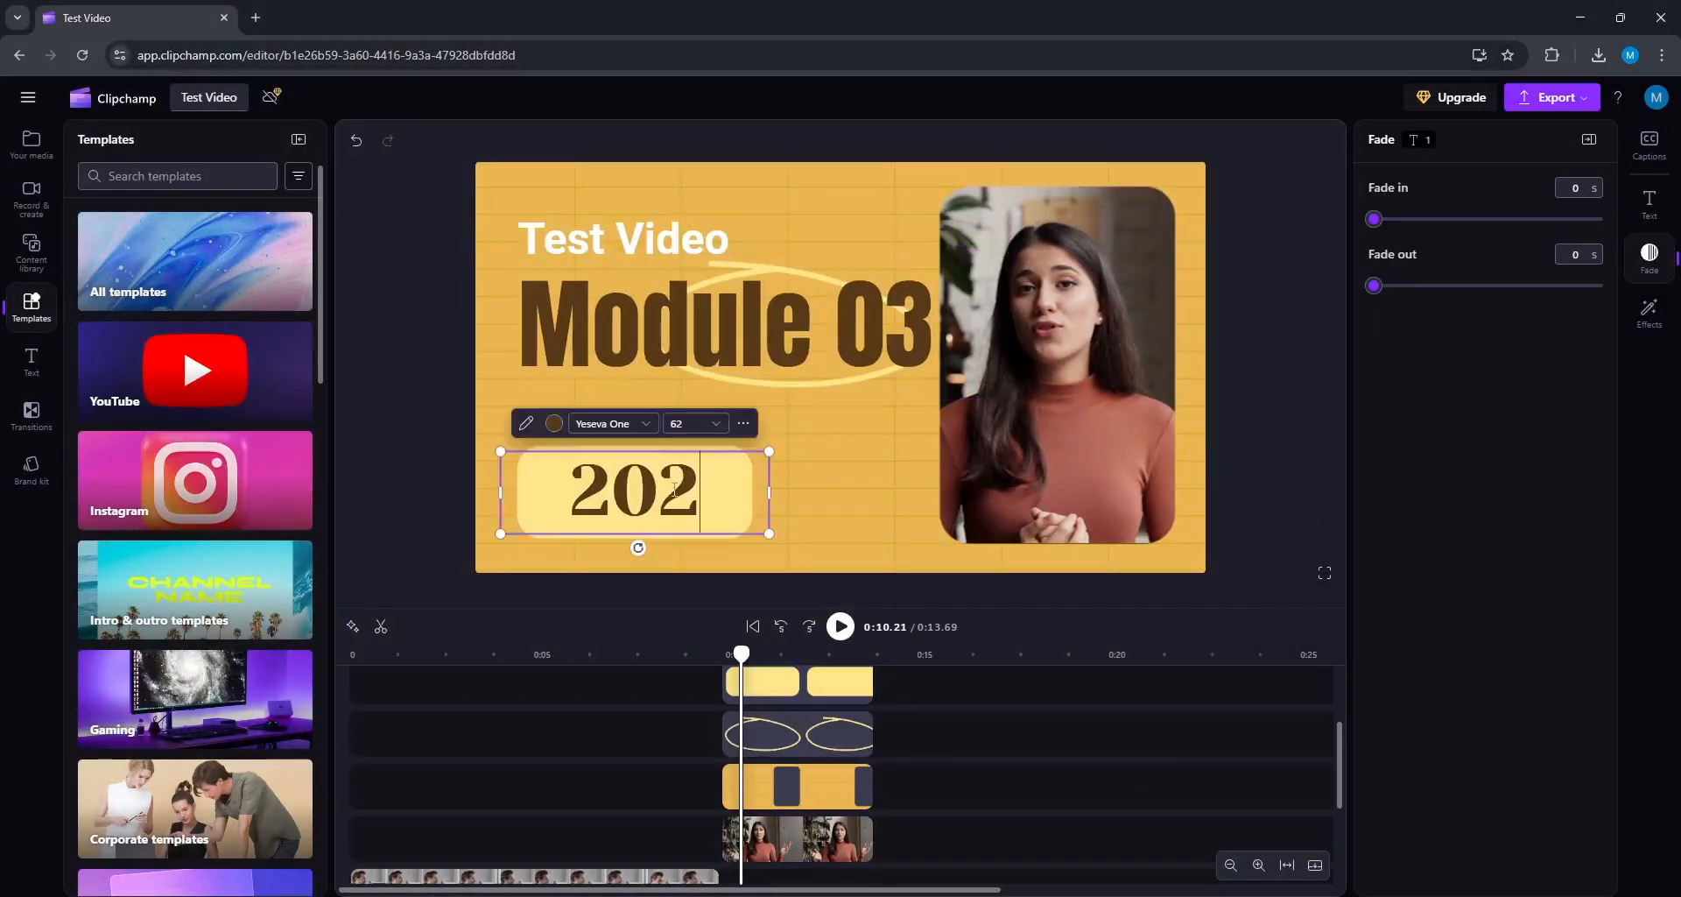
pyautogui.write('6')
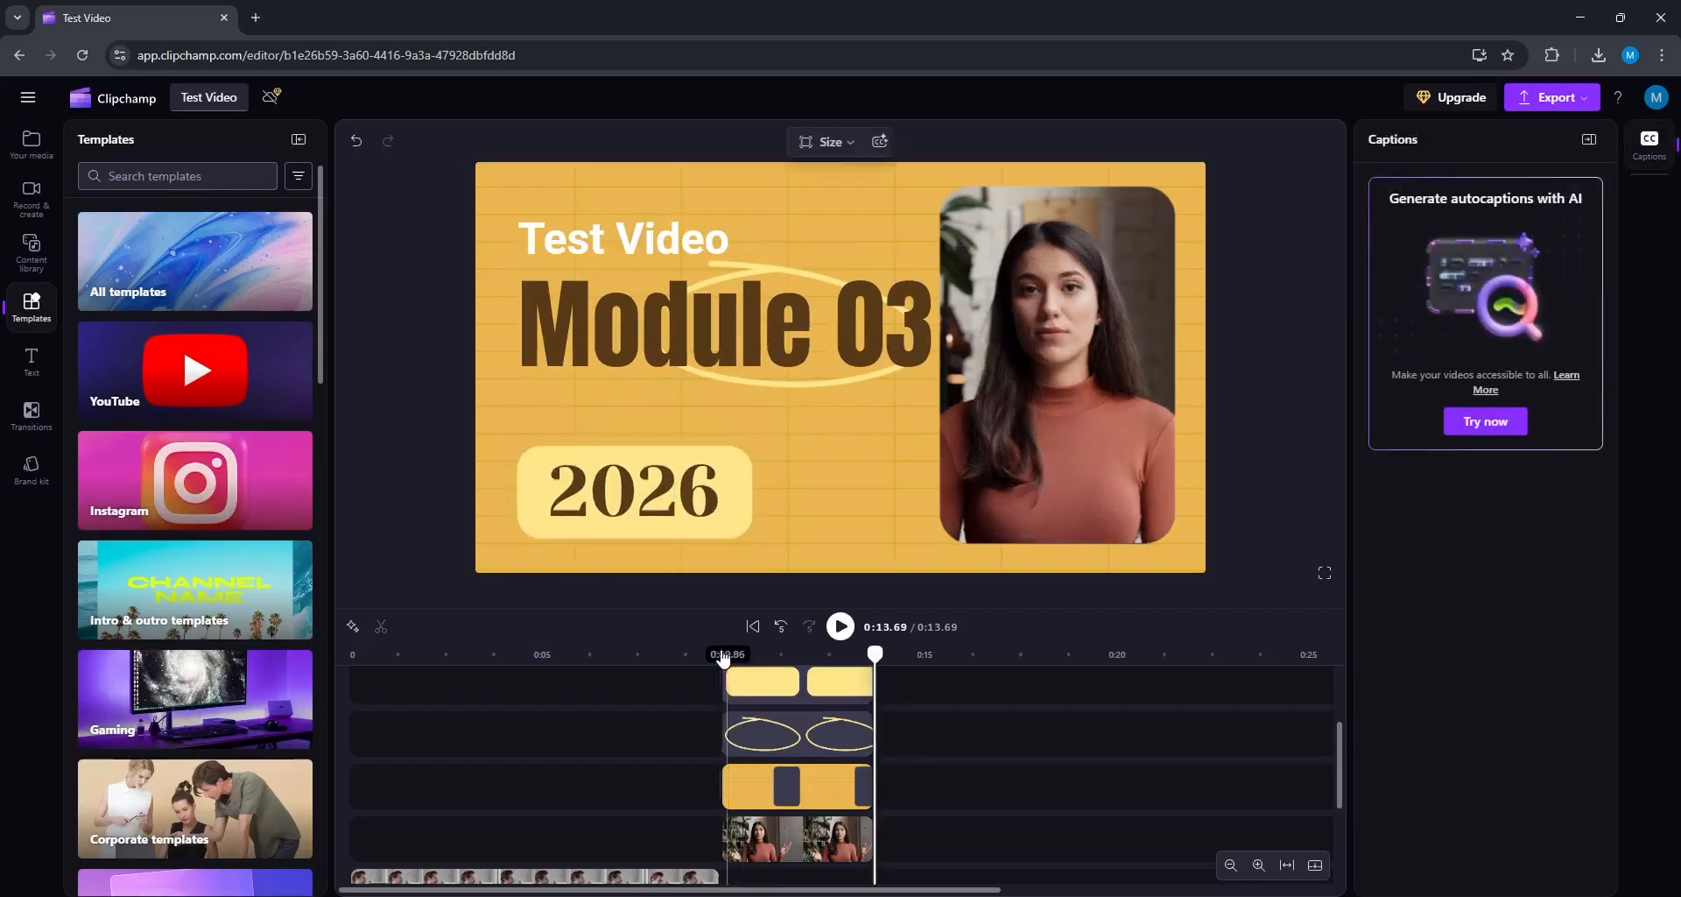
# Step: Play back the edited title card from its start, stopping at about 0:12
pyautogui.click(721, 657)
pyautogui.press('space')
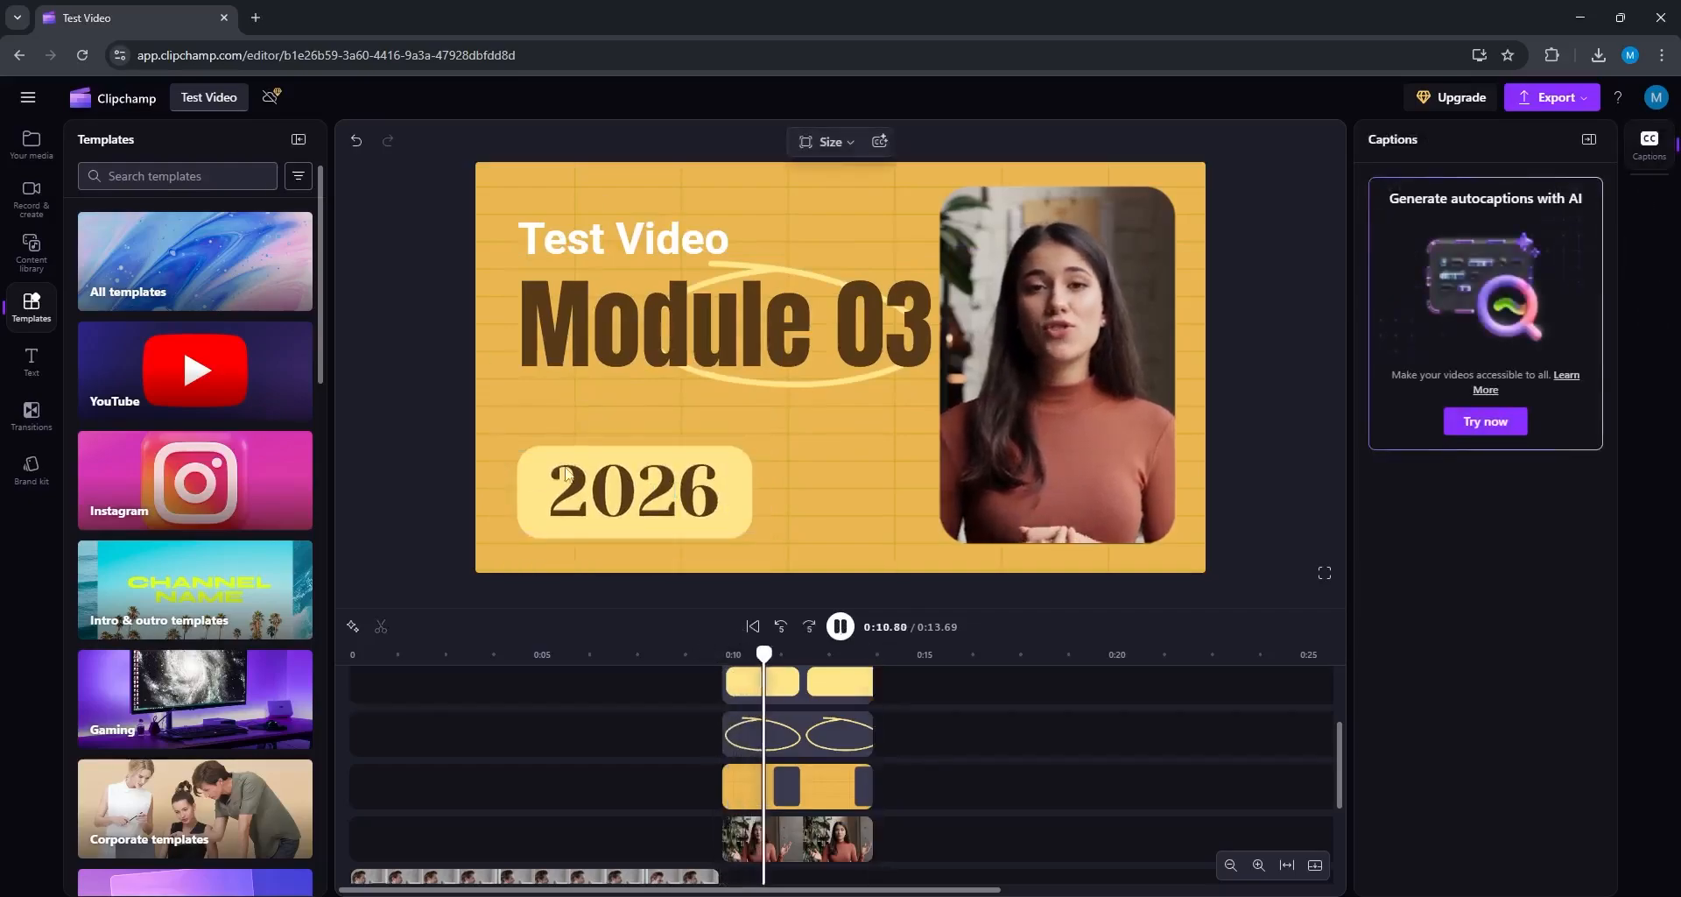
pyautogui.press('space')
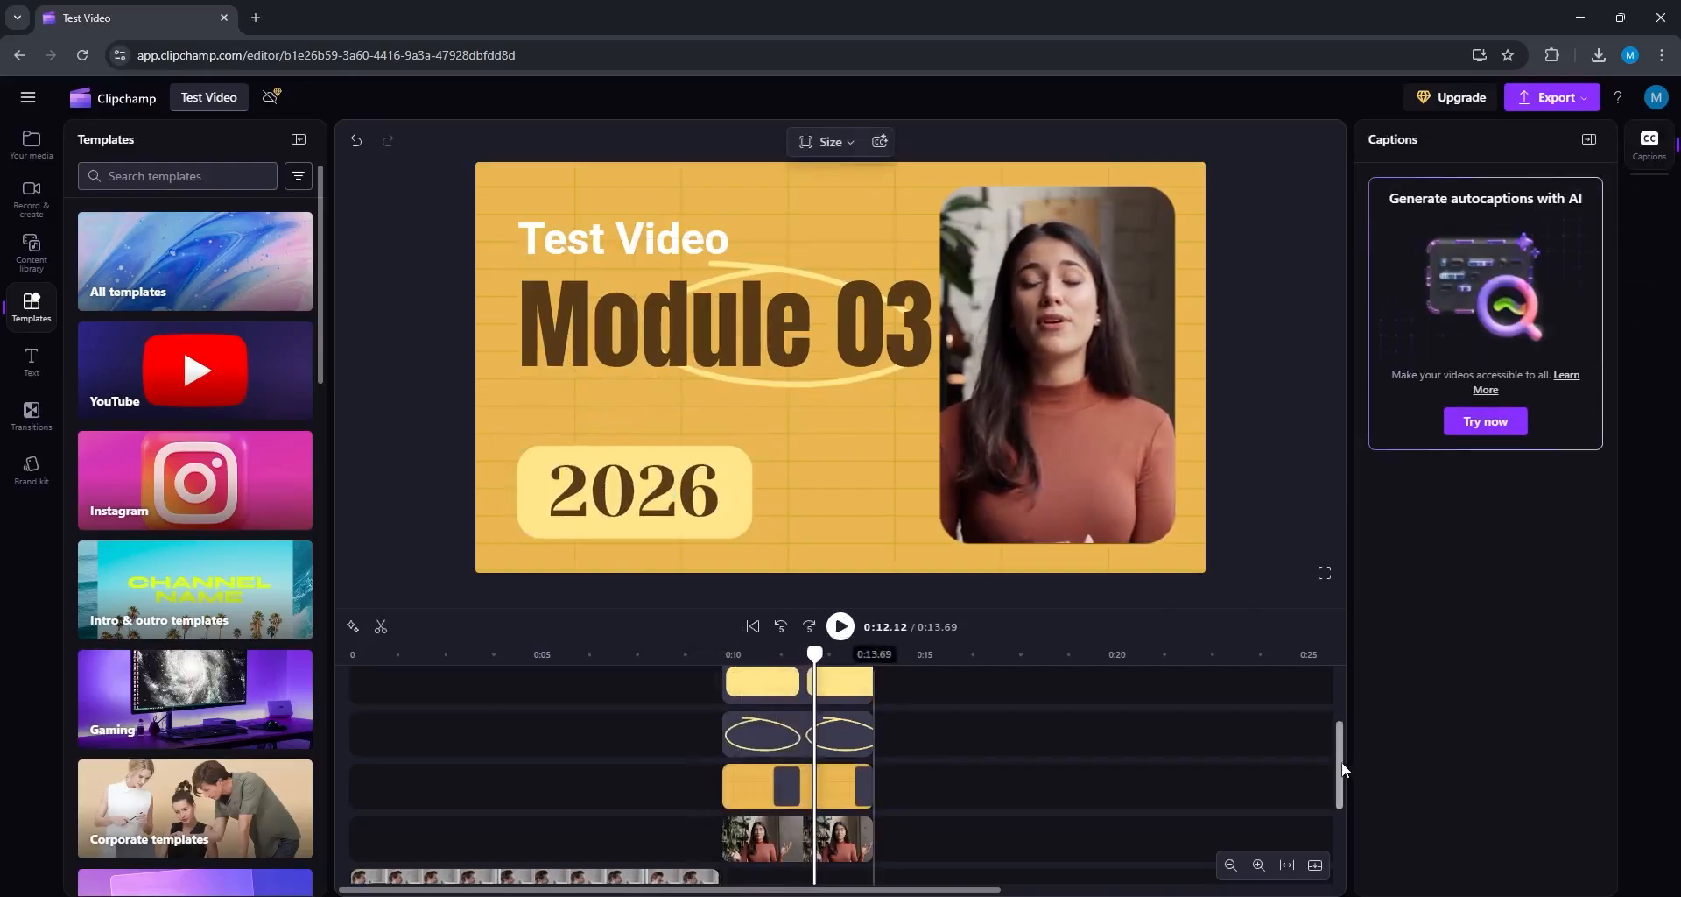
# Step: Delete the template's clip of the talking woman from the track below the mustard yellow grid frame
pyautogui.moveTo(1342, 760); pyautogui.dragTo(1347, 796)
pyautogui.click(29, 147)
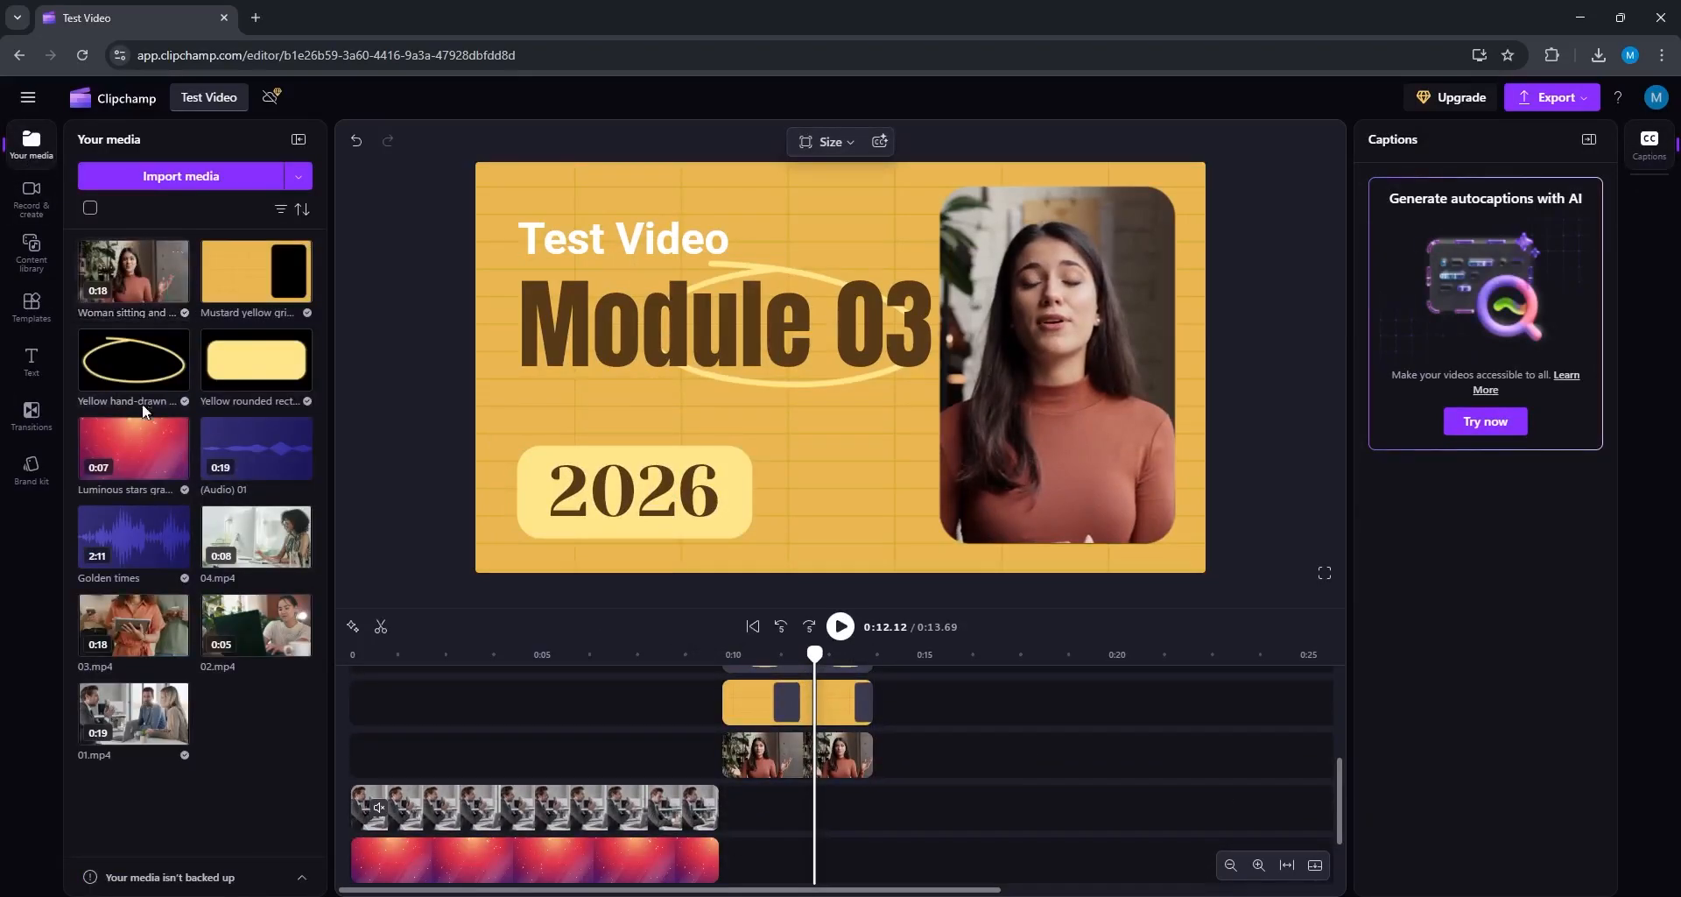
pyautogui.click(819, 760)
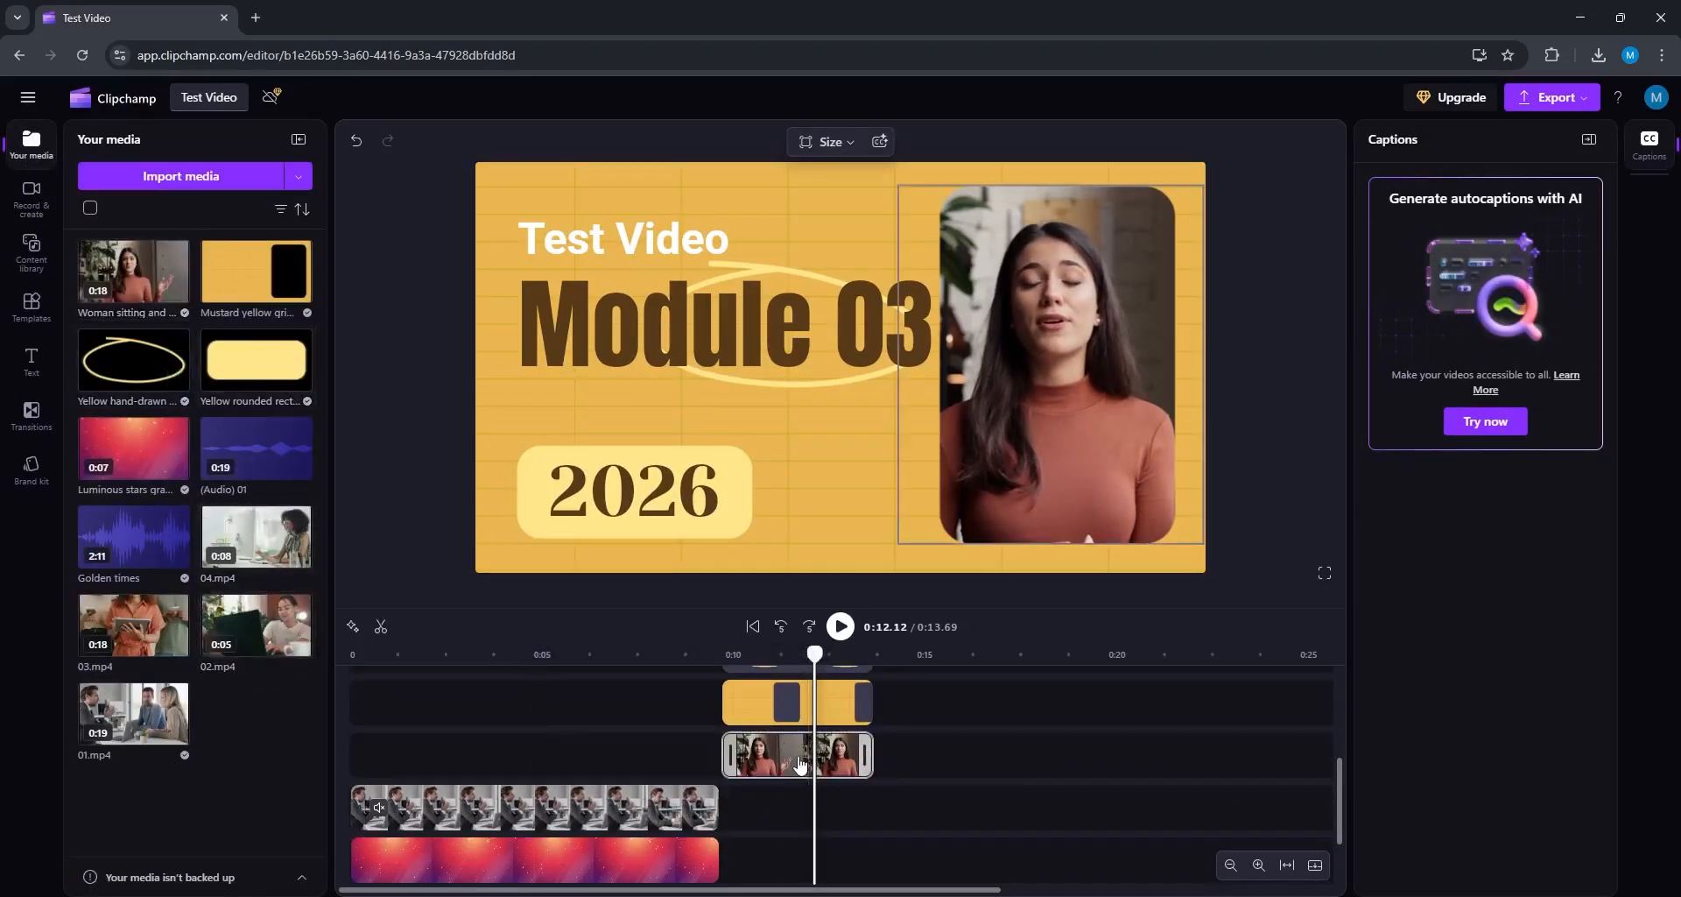
pyautogui.press('Delete')
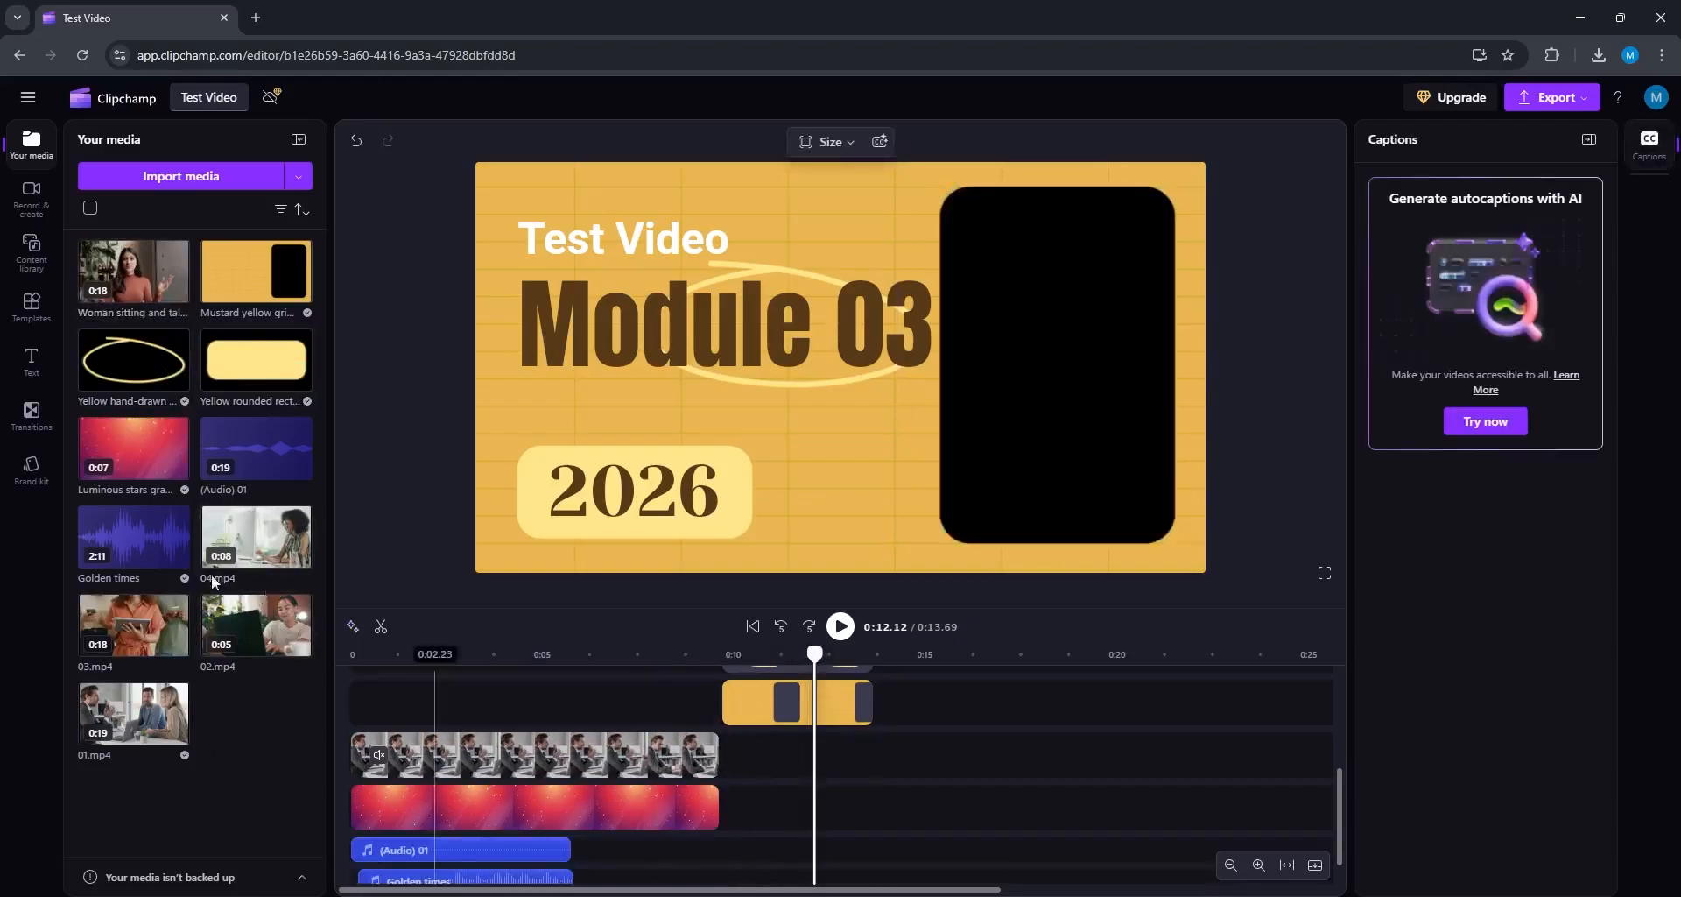
pyautogui.moveTo(252, 554); pyautogui.dragTo(861, 767)
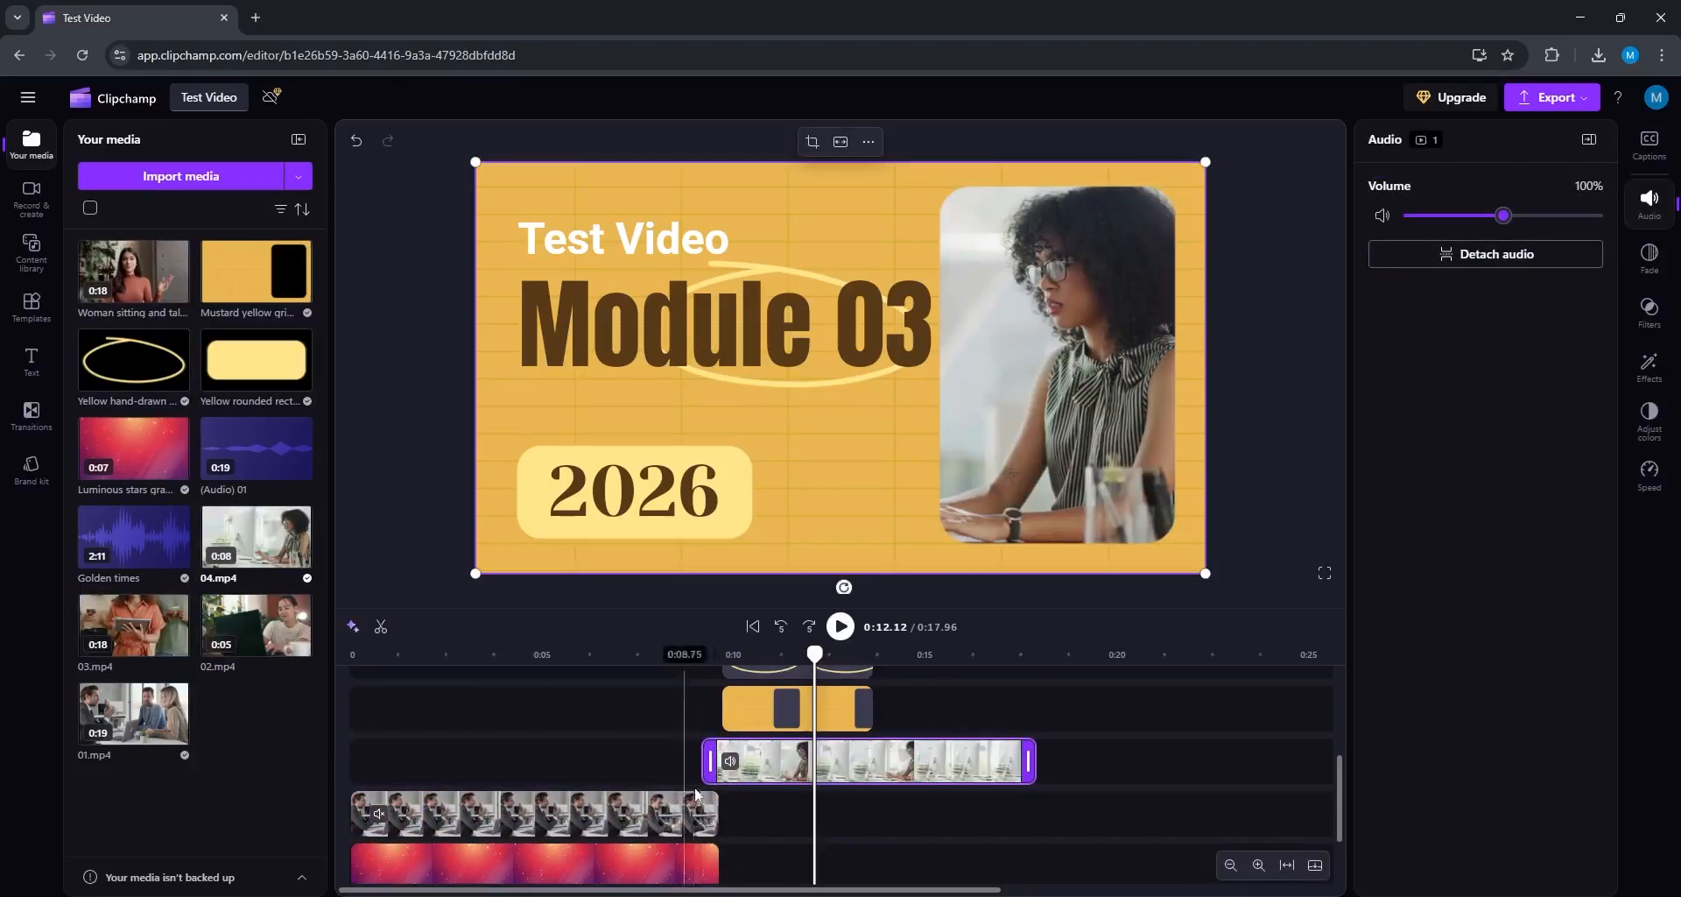
pyautogui.click(730, 761)
pyautogui.press('Delete')
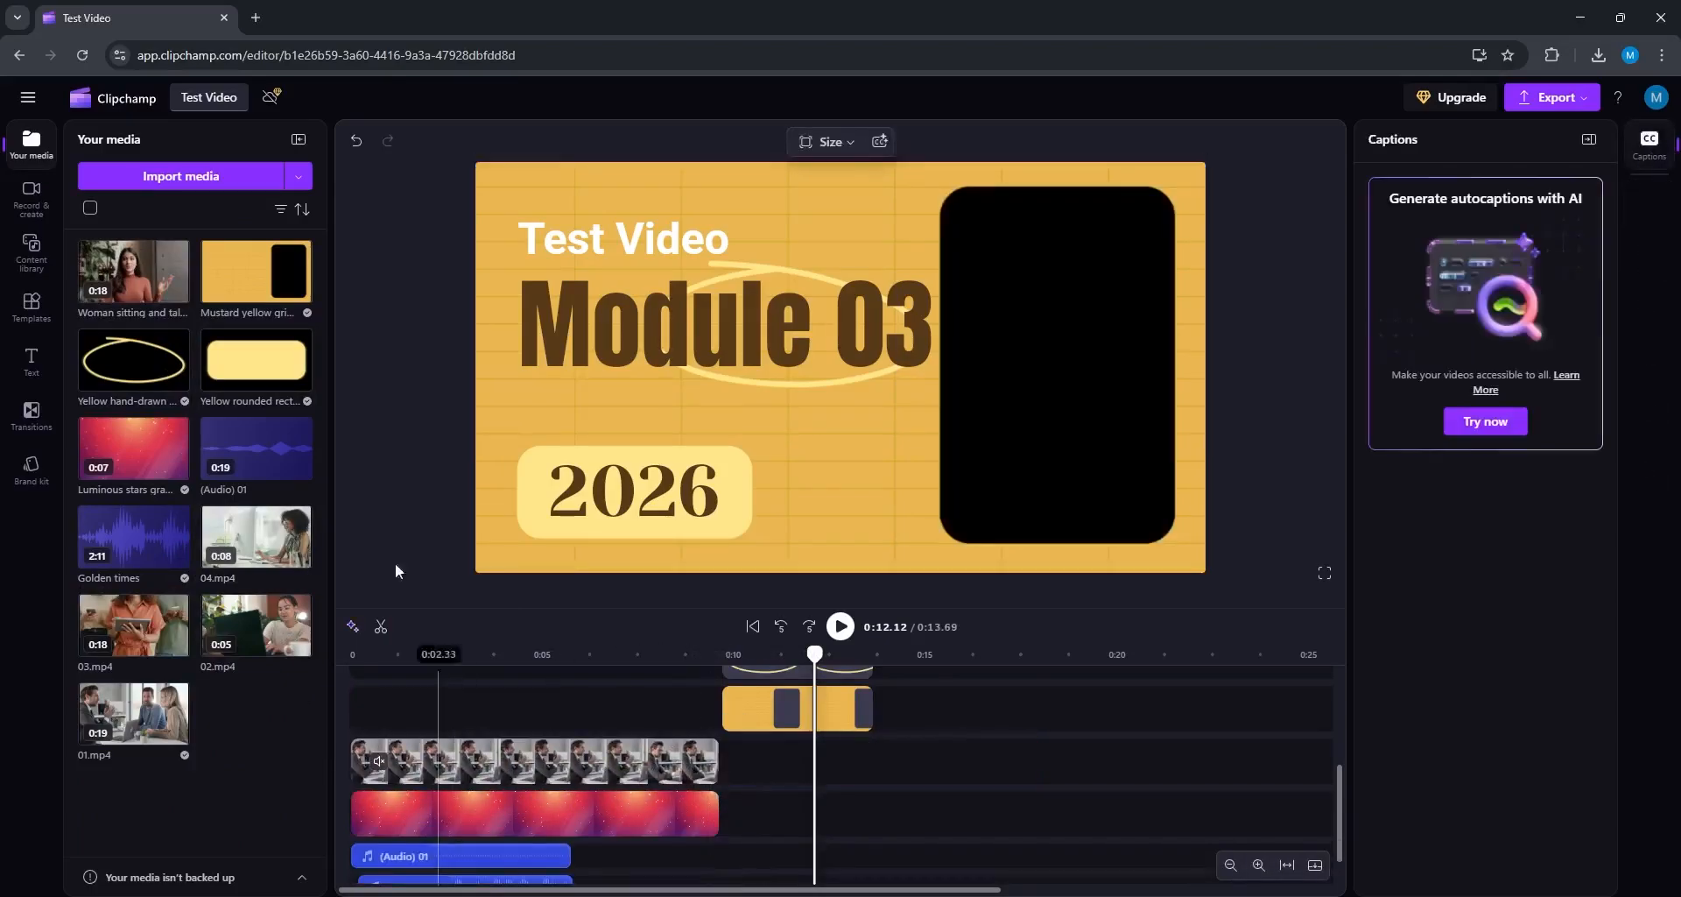
# Step: Place 04.mp4 on a new track below the yellow grid frame and trim both ends to match the title card's duration
pyautogui.moveTo(256, 536)
pyautogui.mouseDown()
pyautogui.moveTo(732, 712)
pyautogui.moveTo(748, 749)
pyautogui.mouseUp()
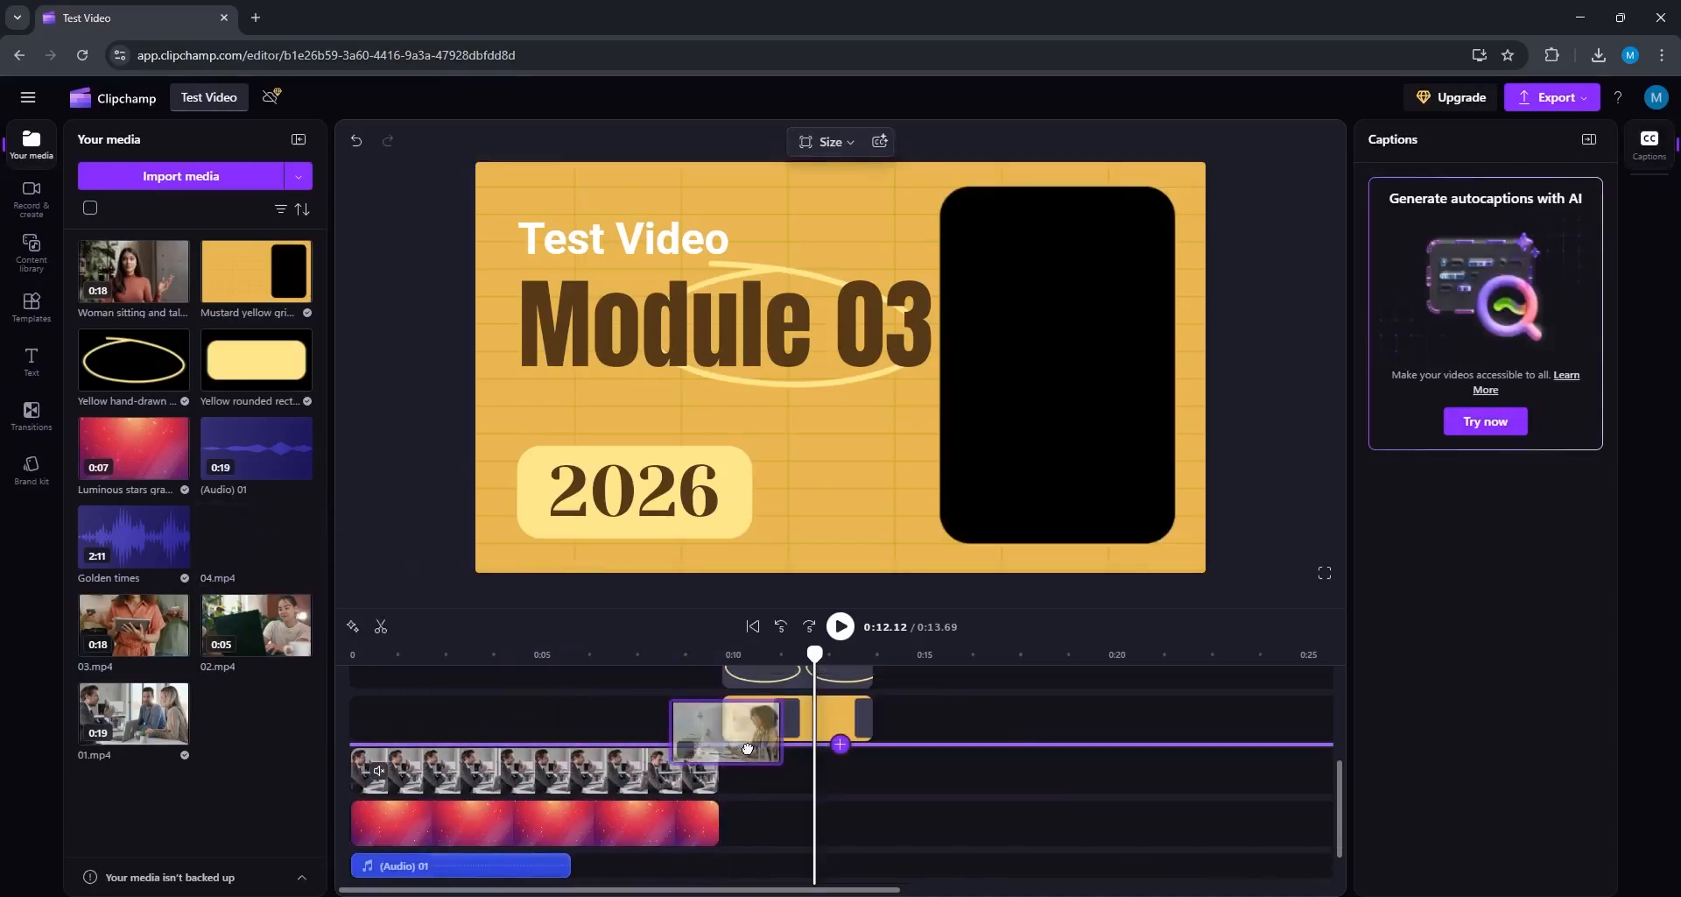
pyautogui.moveTo(748, 748); pyautogui.dragTo(747, 748)
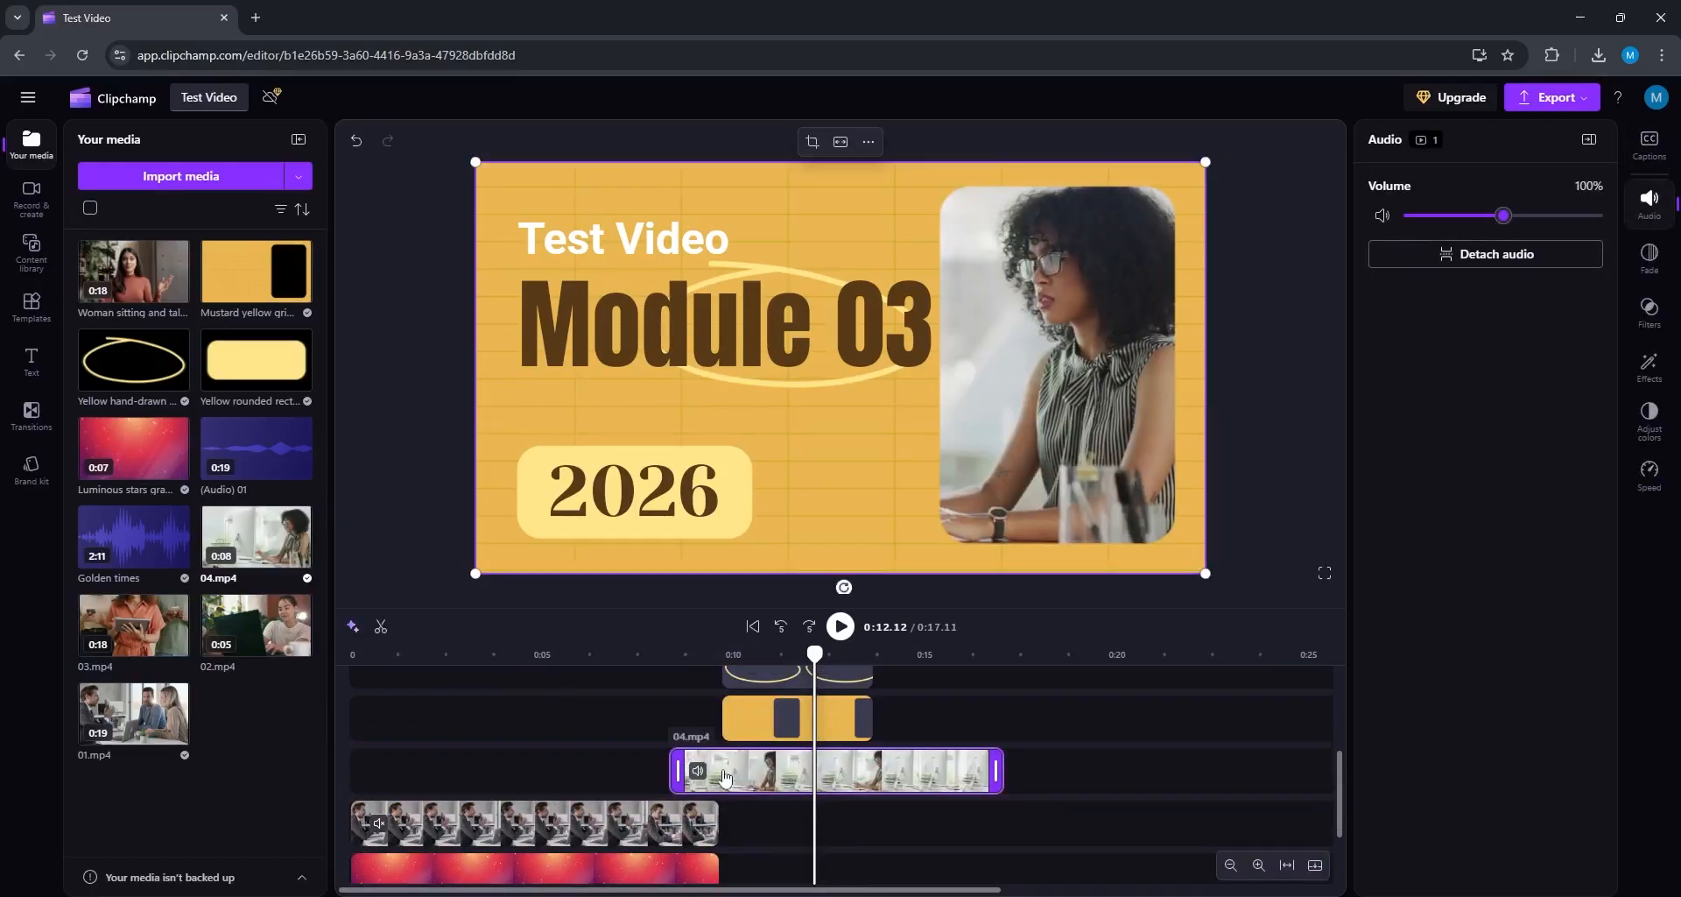
pyautogui.moveTo(677, 770); pyautogui.dragTo(730, 770)
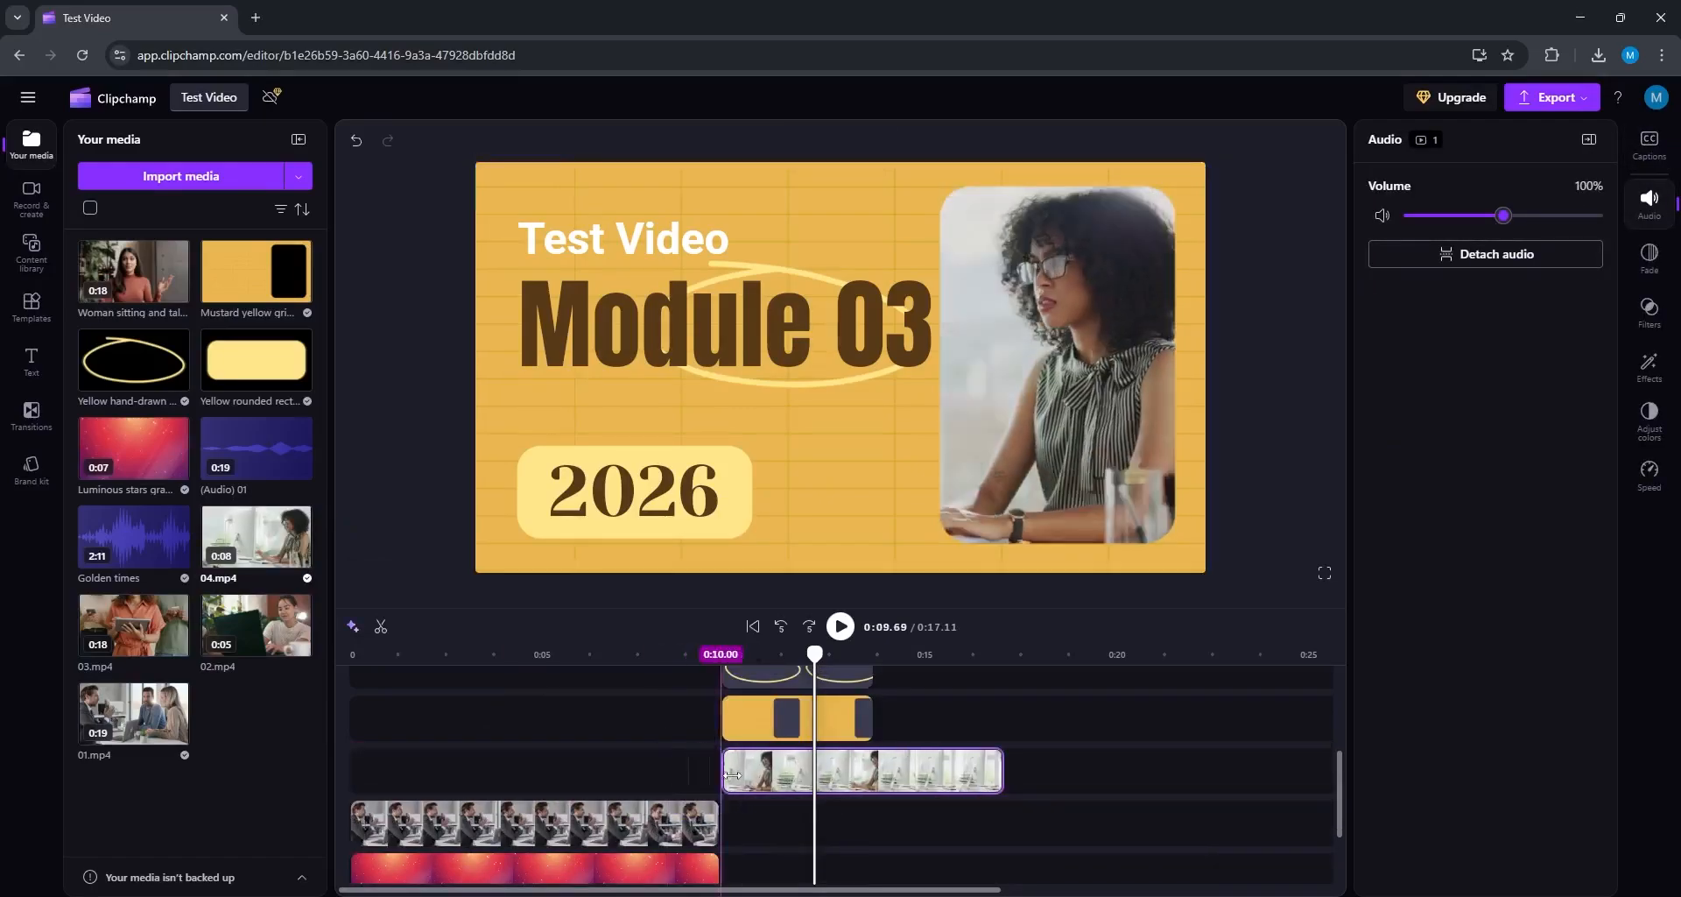
pyautogui.moveTo(997, 771); pyautogui.dragTo(872, 771)
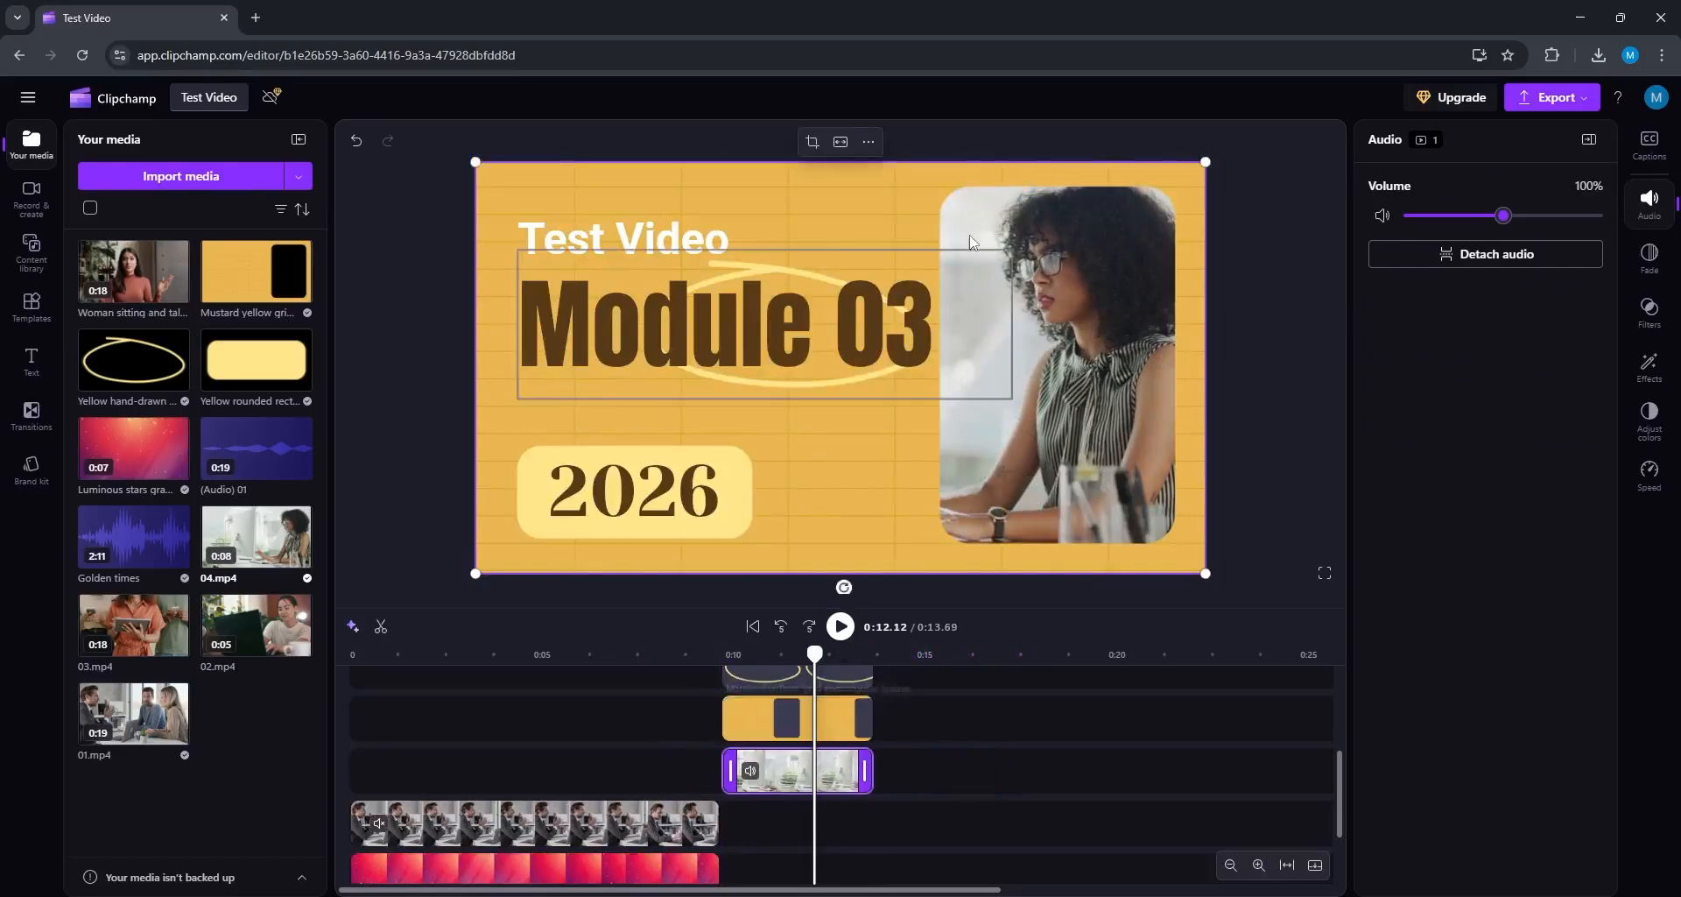
# Step: Play back the title card with the 04.mp4 clip in its frame, starting from about 0:10
pyautogui.click(775, 770)
pyautogui.moveTo(474, 574); pyautogui.dragTo(494, 613)
pyautogui.click(741, 654)
pyautogui.press('space')
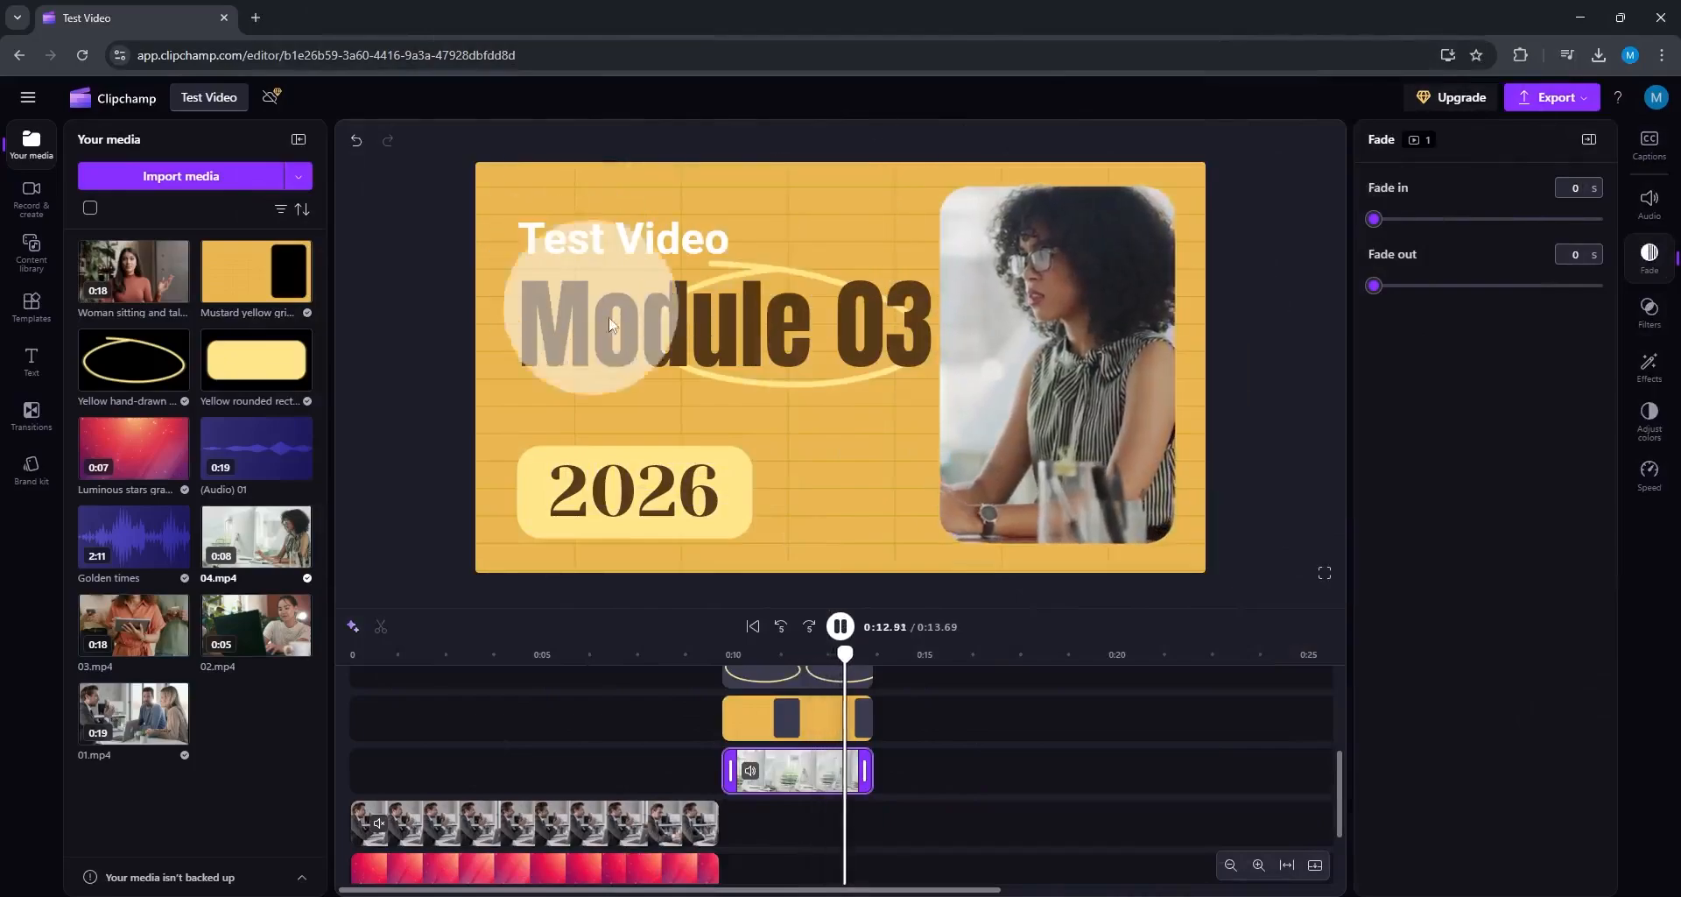
pyautogui.click(422, 515)
# Step: Look over the title card's stacked clips on the timeline by selecting several together, leaving nothing selected
pyautogui.moveTo(916, 780); pyautogui.dragTo(783, 636)
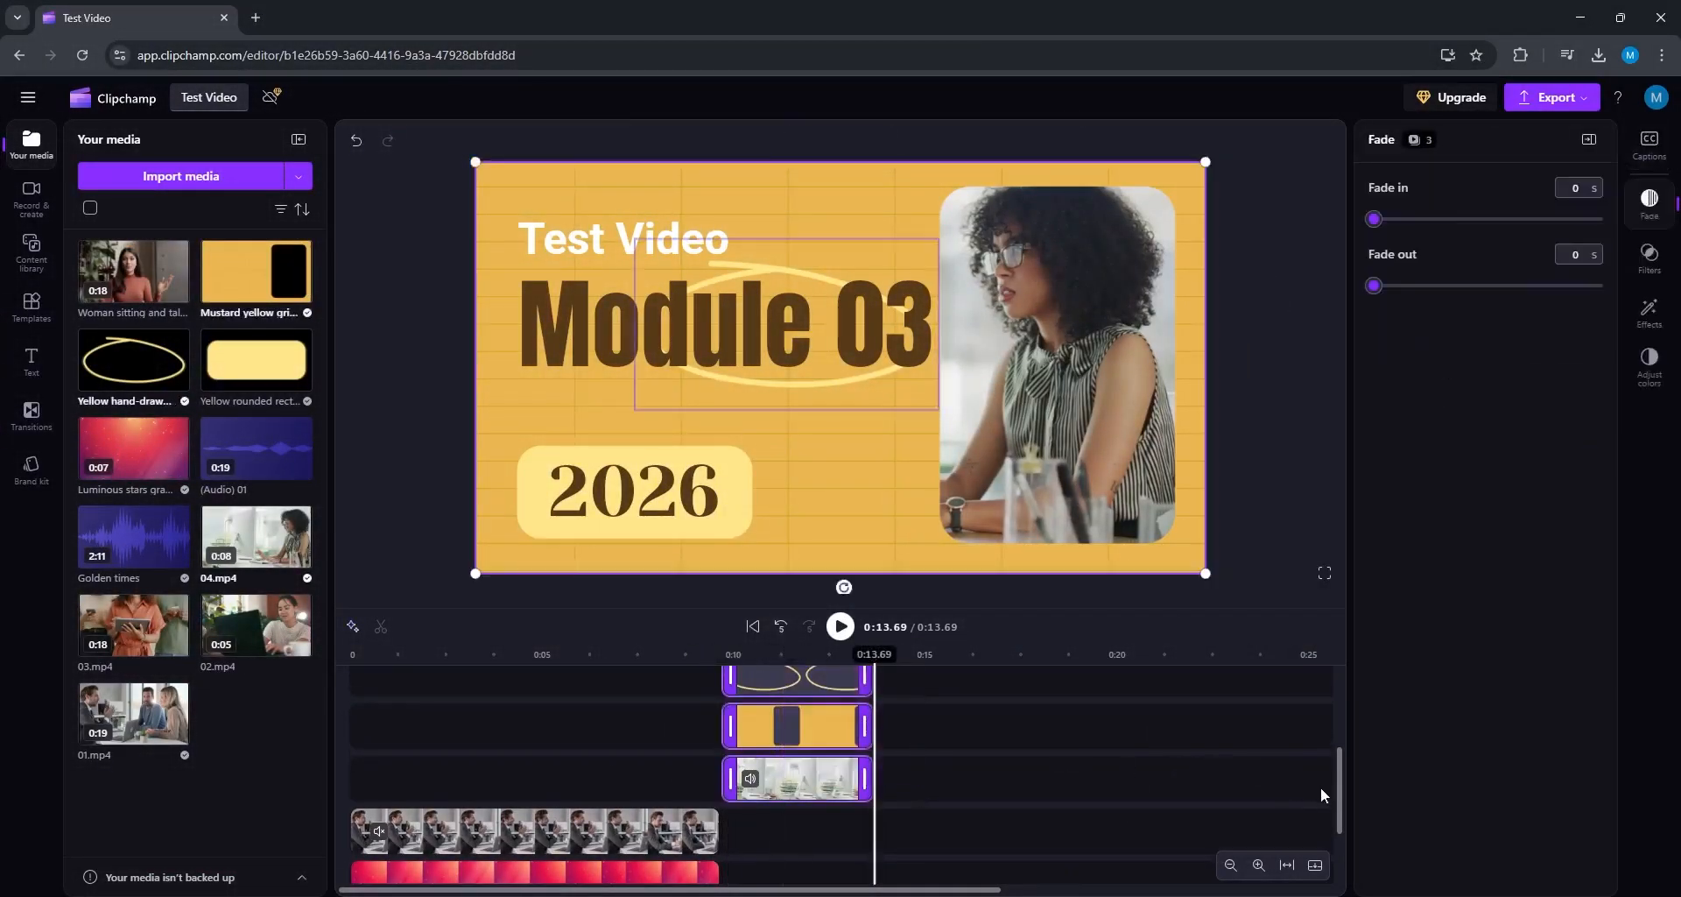
pyautogui.scroll(2, 1343, 794)
pyautogui.moveTo(953, 671); pyautogui.dragTo(837, 832)
pyautogui.click(979, 817)
pyautogui.scroll(-3, 1331, 771)
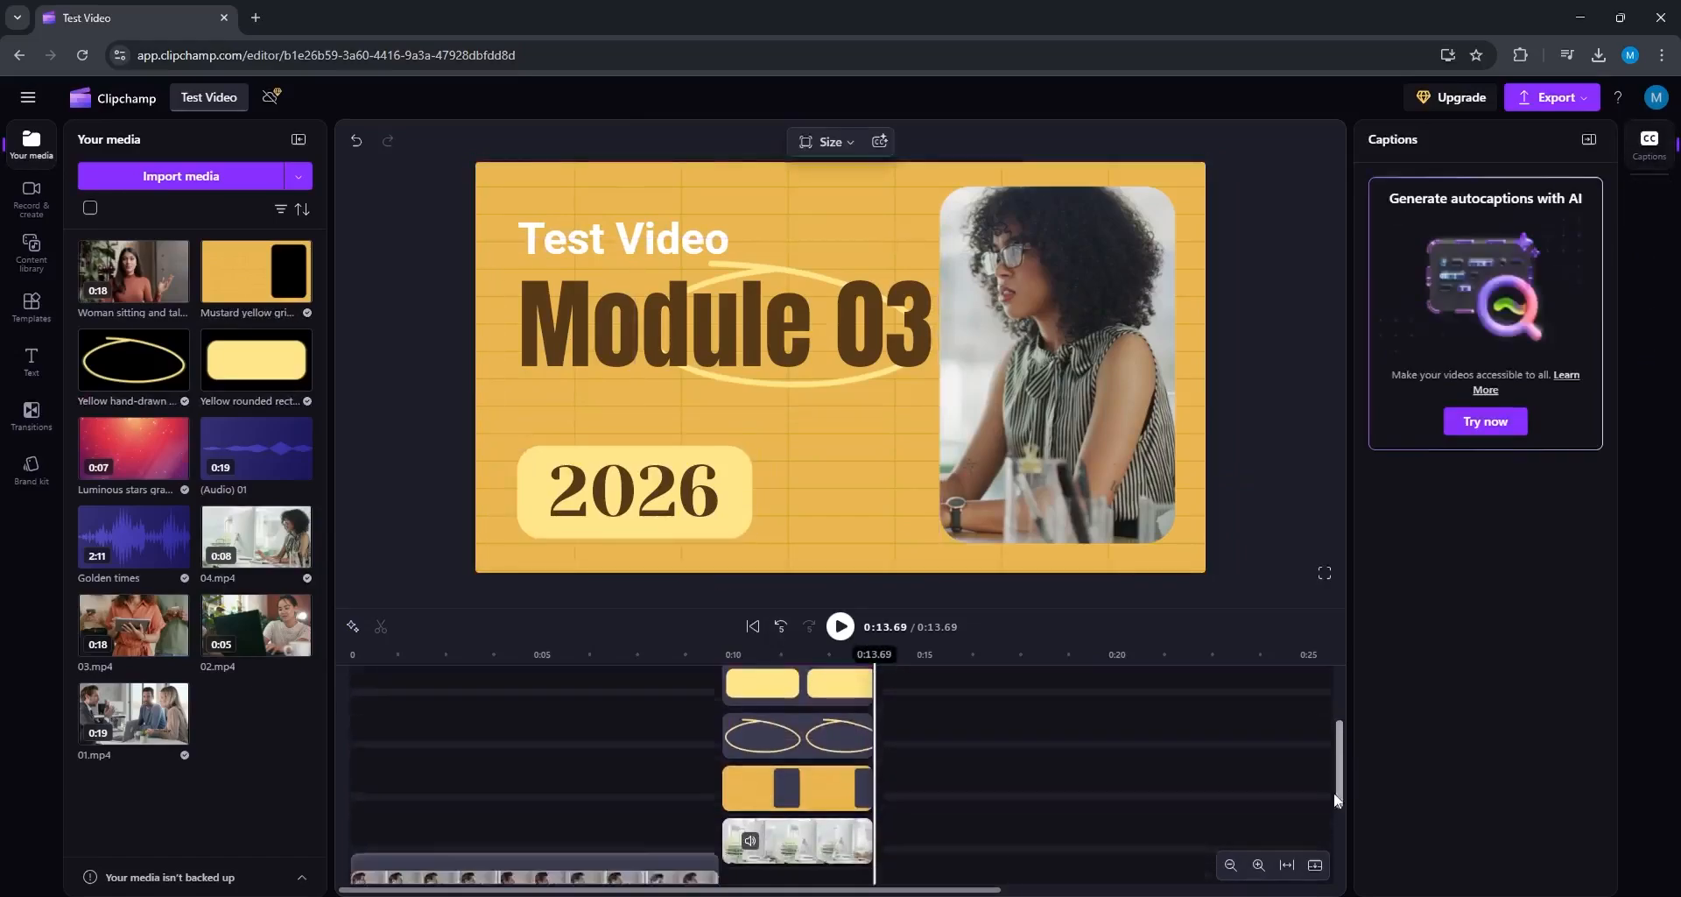
# Step: Place a plain text clip at the start of the timeline on the track that holds the "2026" text
pyautogui.press('Home')
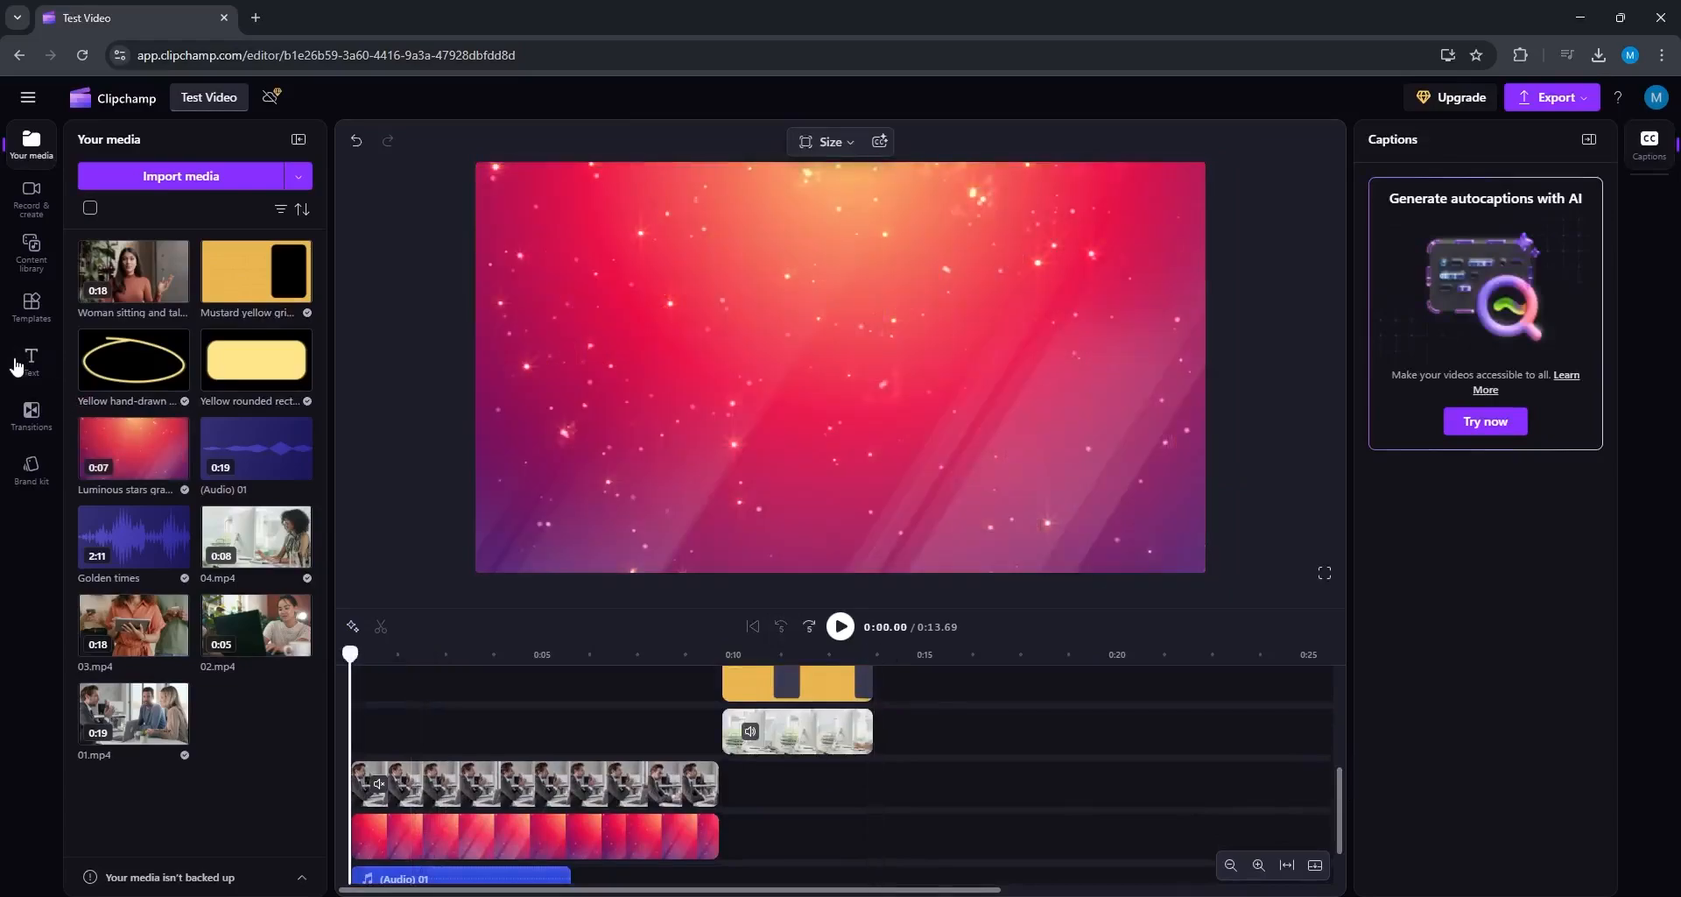
pyautogui.click(19, 366)
pyautogui.moveTo(137, 262); pyautogui.dragTo(383, 734)
pyautogui.scroll(3, 799, 810)
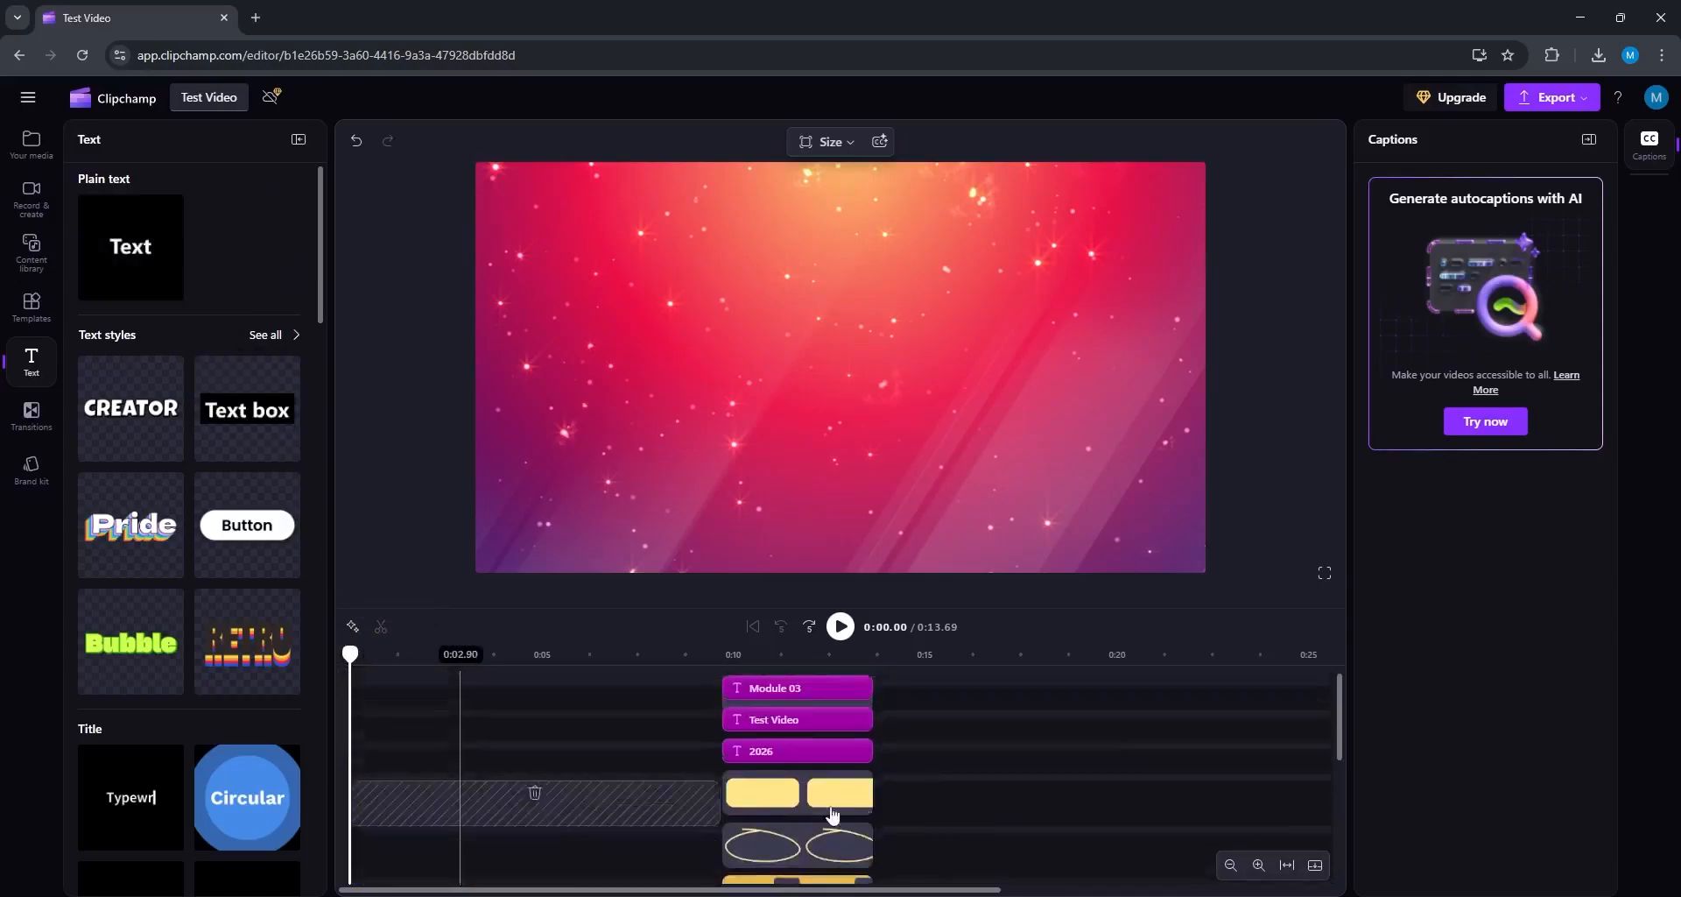
pyautogui.moveTo(166, 273); pyautogui.dragTo(376, 775)
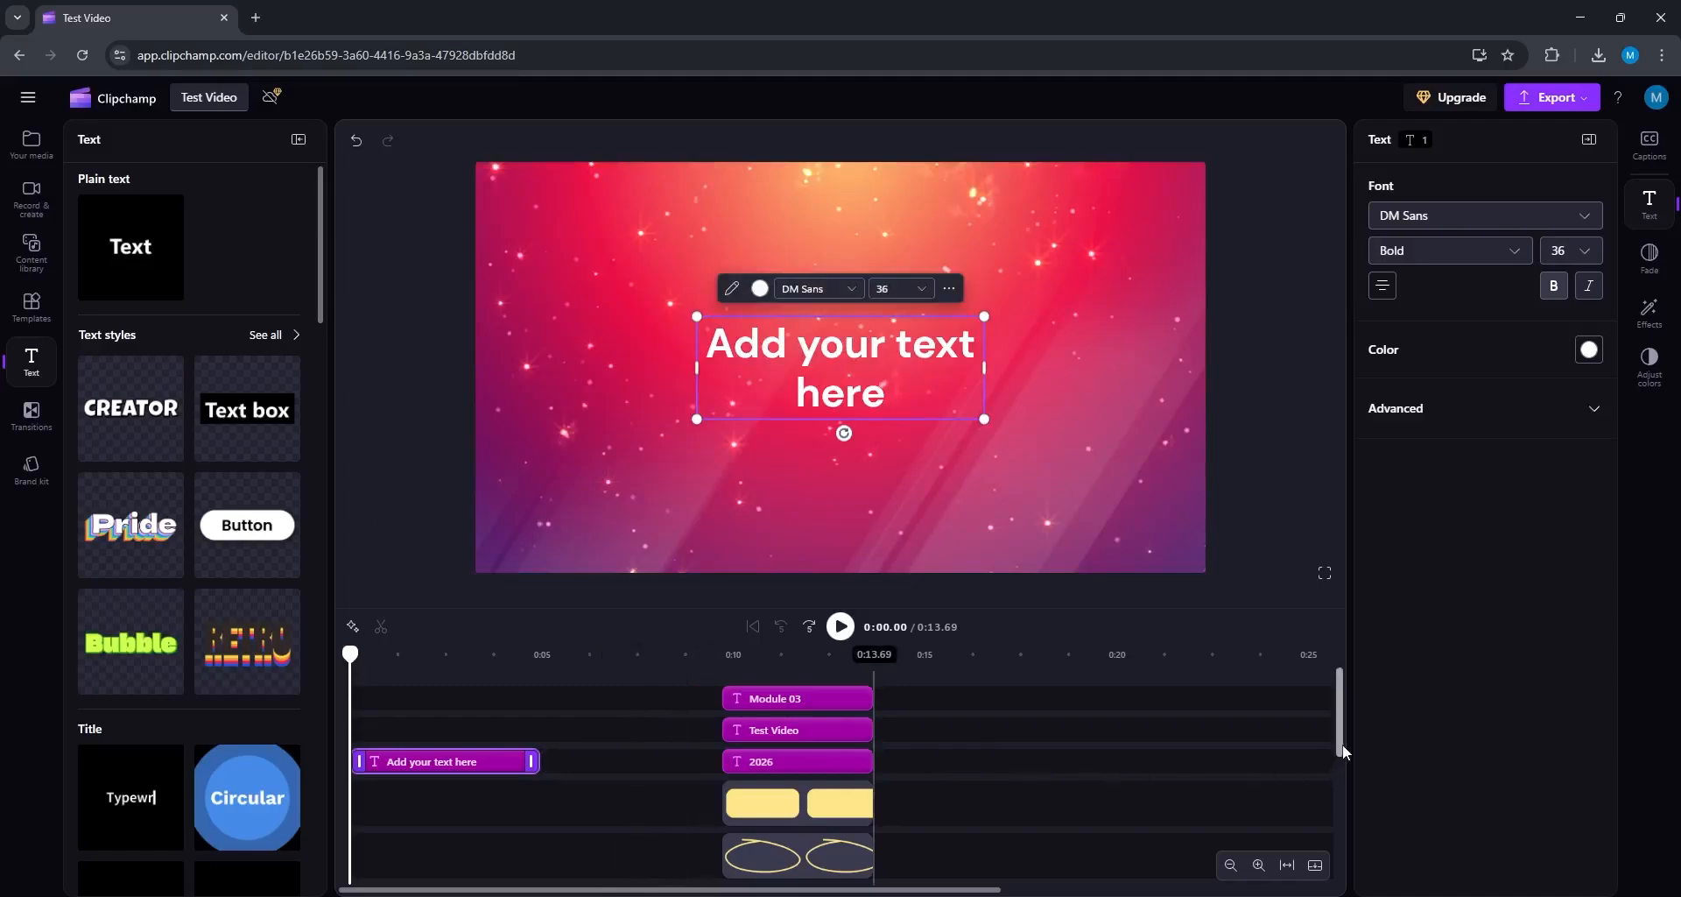
# Step: Try a second plain text clip at about 0:05 on a new track above 04.mp4's track, and delete it
pyautogui.moveTo(1341, 743); pyautogui.dragTo(1344, 777)
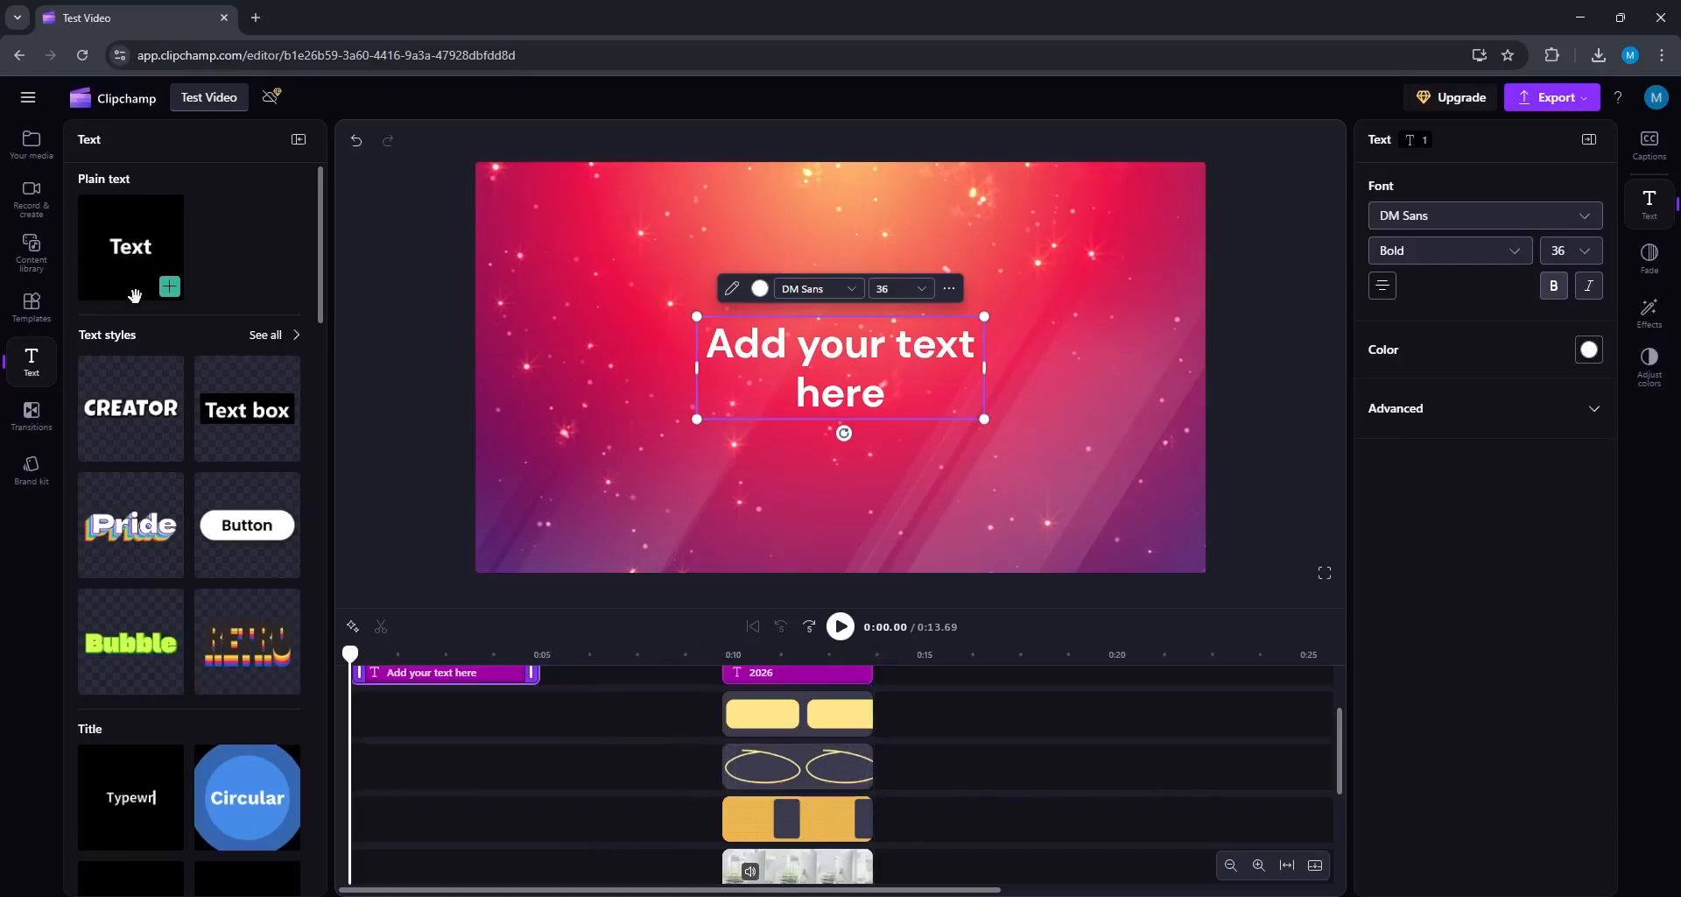
pyautogui.scroll(-3, 1346, 765)
pyautogui.moveTo(131, 247); pyautogui.dragTo(616, 732)
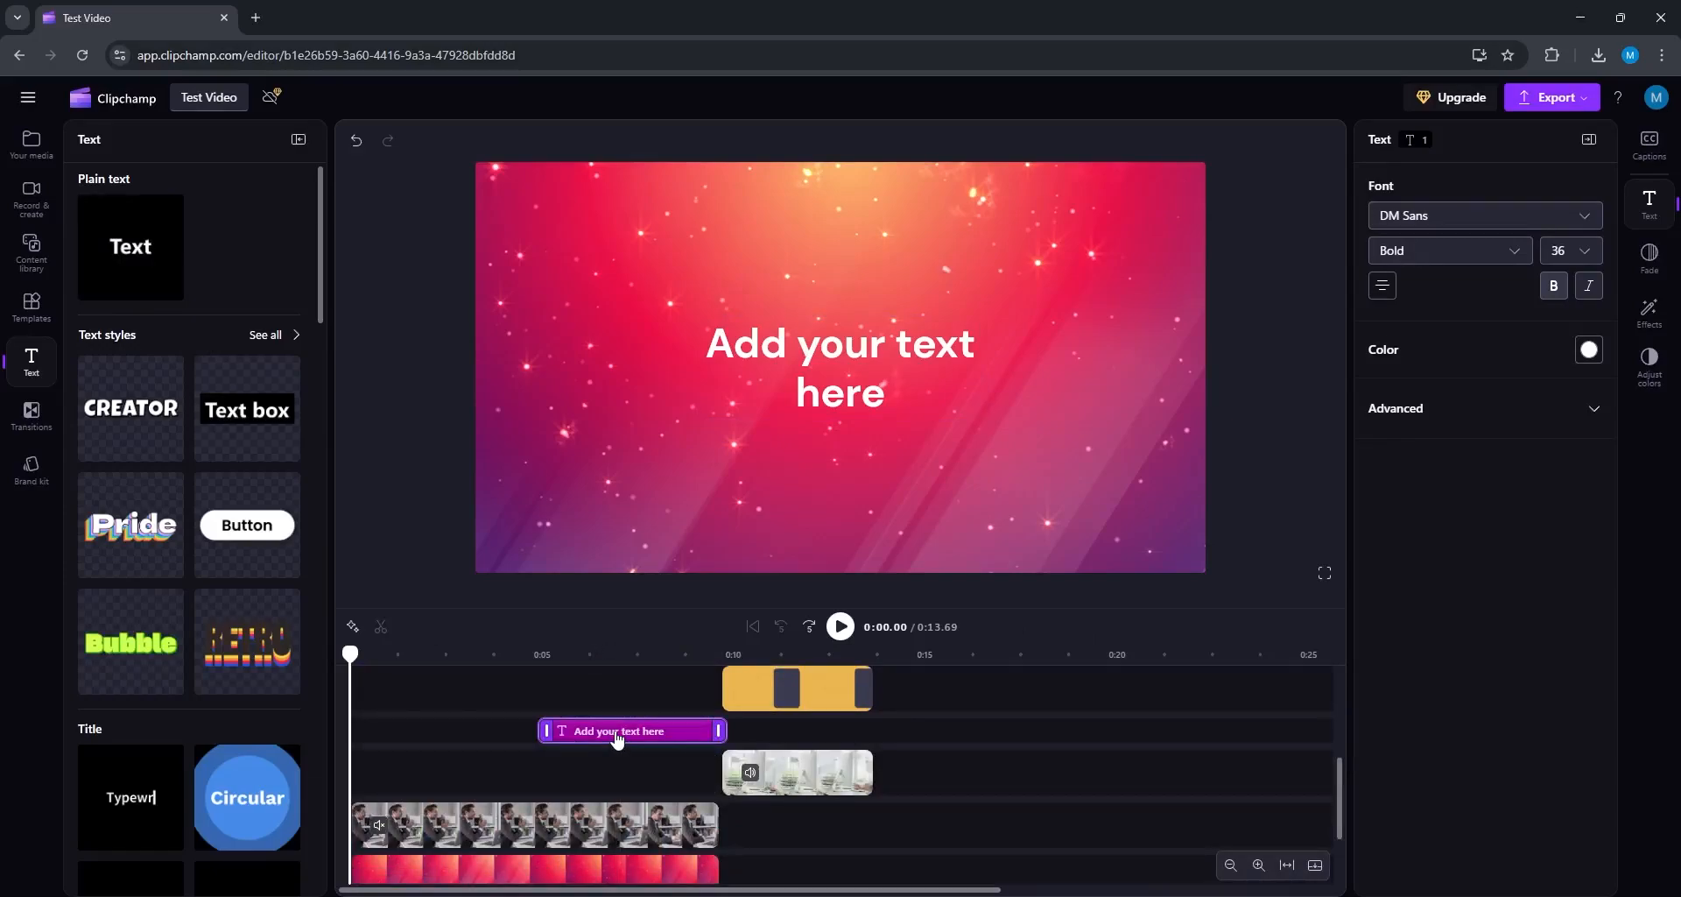
pyautogui.press('Delete')
# Step: Extend the placeholder text clip's end to match the end of the meeting video at about 0:09.6
pyautogui.moveTo(1343, 807); pyautogui.dragTo(1353, 736)
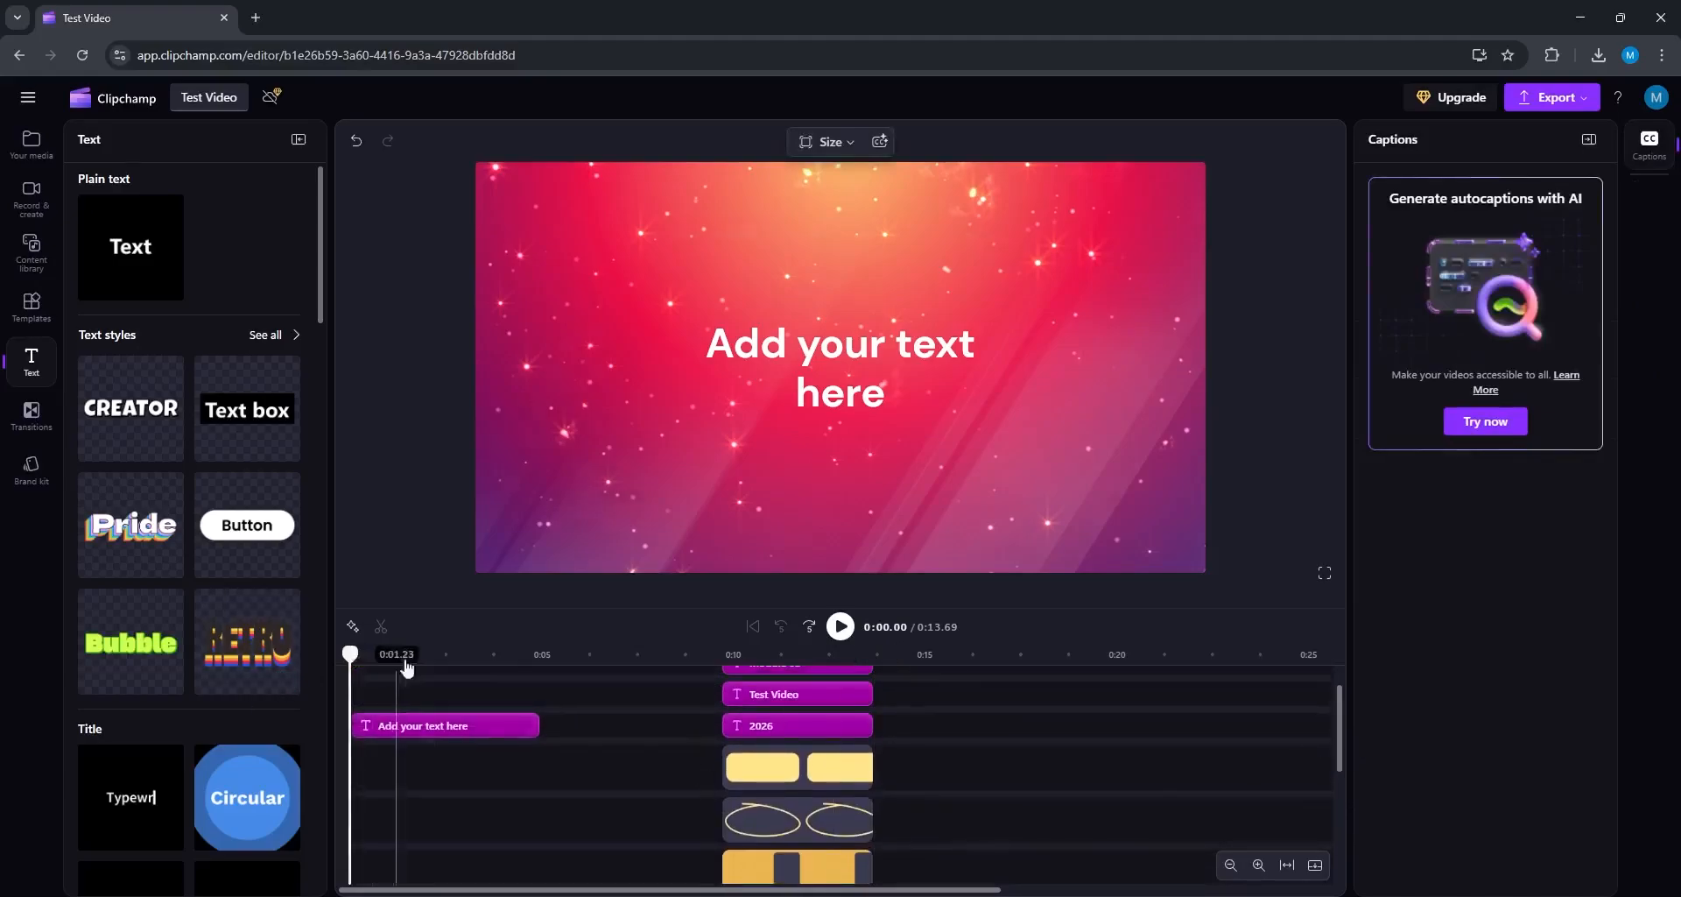
pyautogui.click(408, 727)
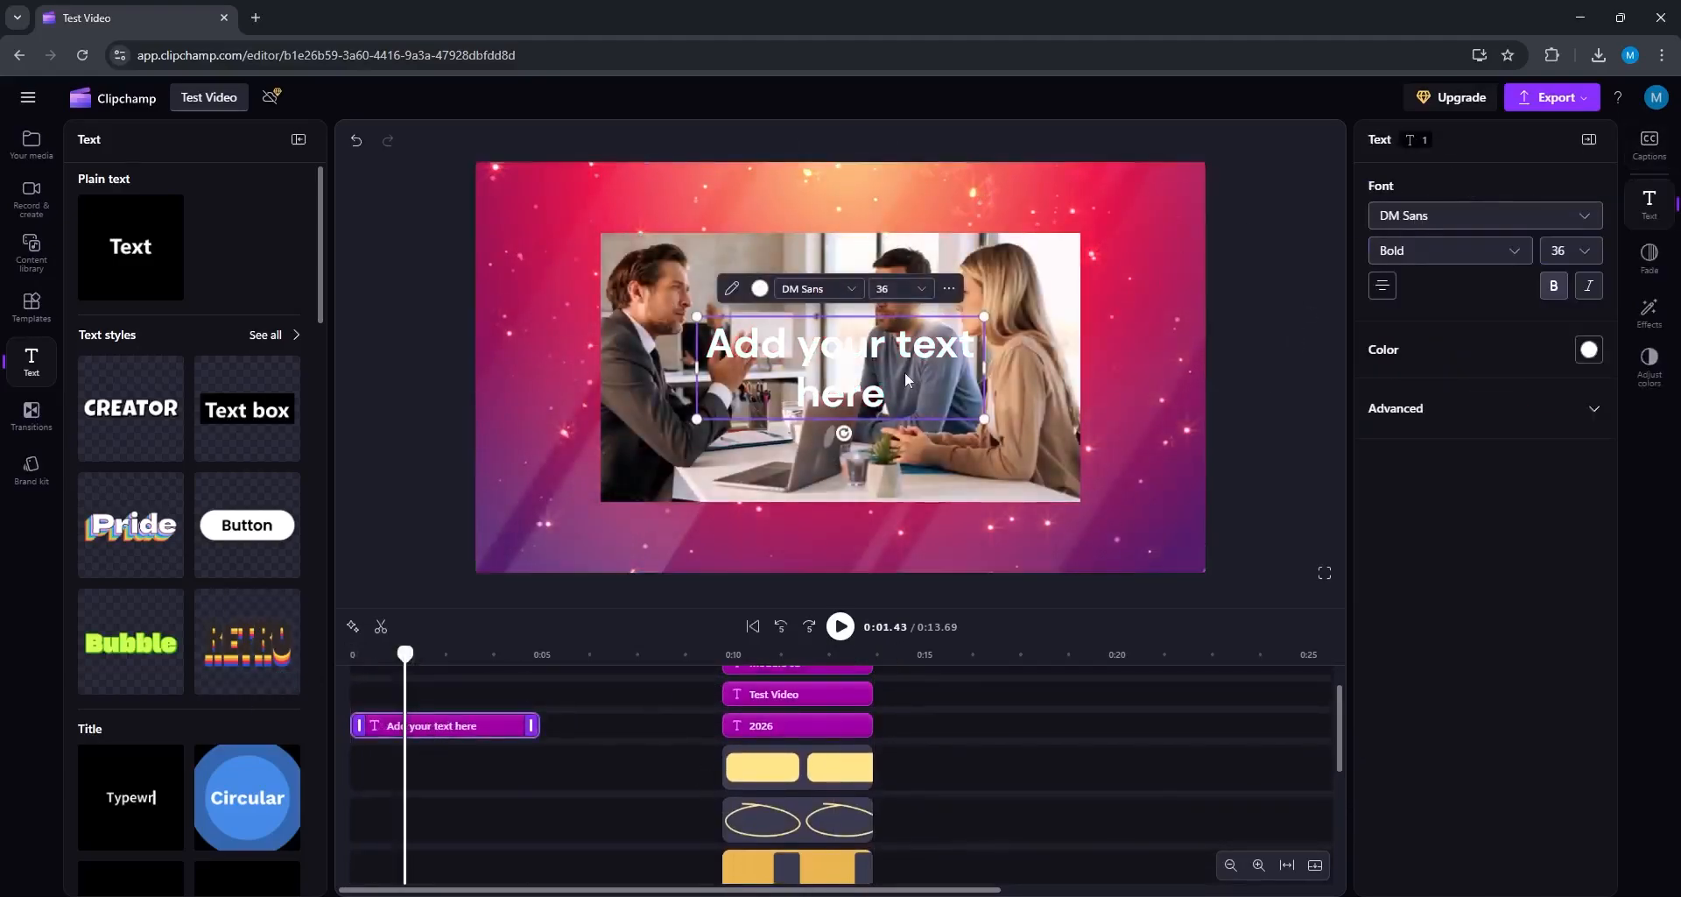
pyautogui.moveTo(530, 724); pyautogui.dragTo(712, 725)
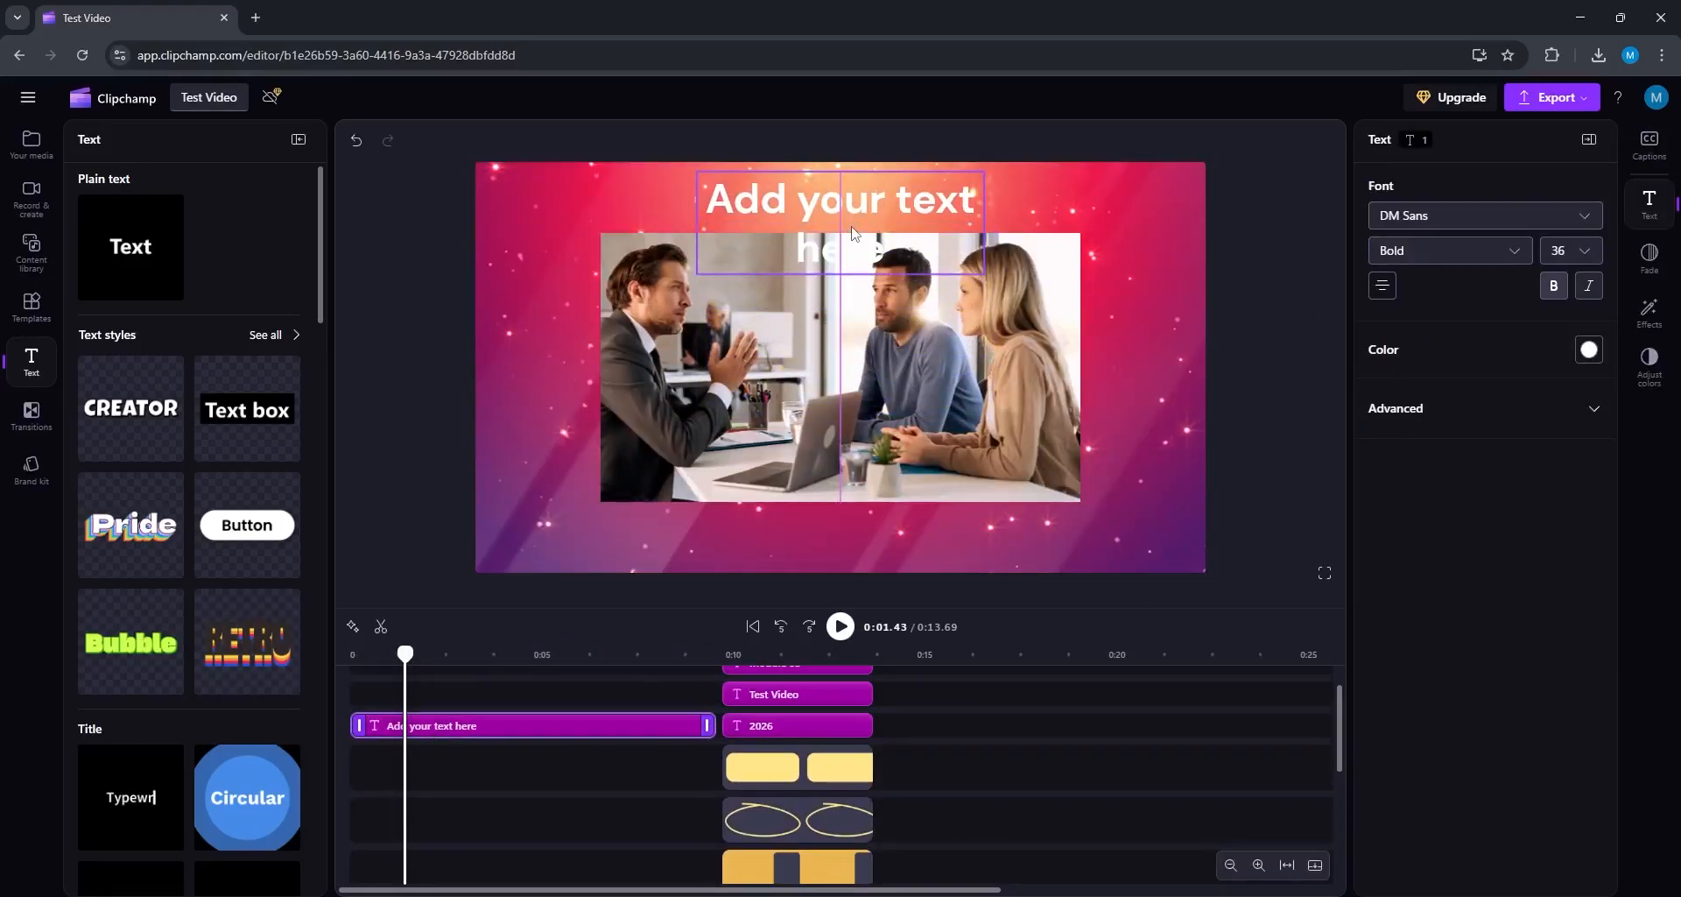
# Step: Lower the meeting video to the frame's bottom edge and center the placeholder text in the space above it
pyautogui.click(925, 505)
pyautogui.click(864, 248)
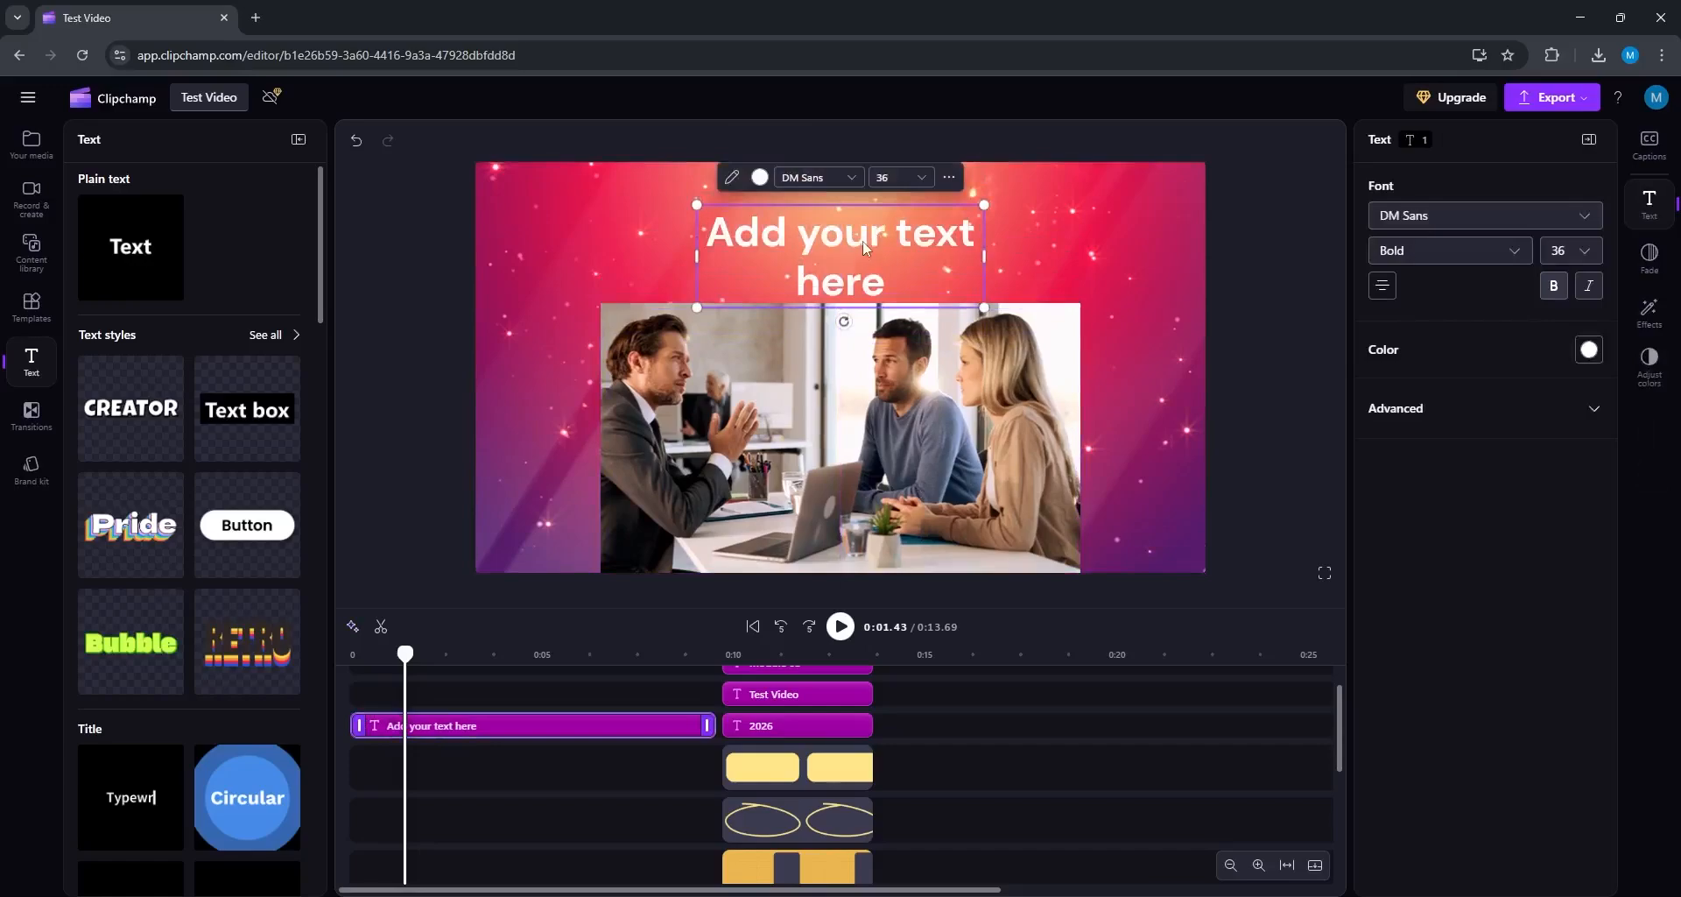
# Step: Replace the placeholder text with "Video Test 01"
pyautogui.click(730, 179)
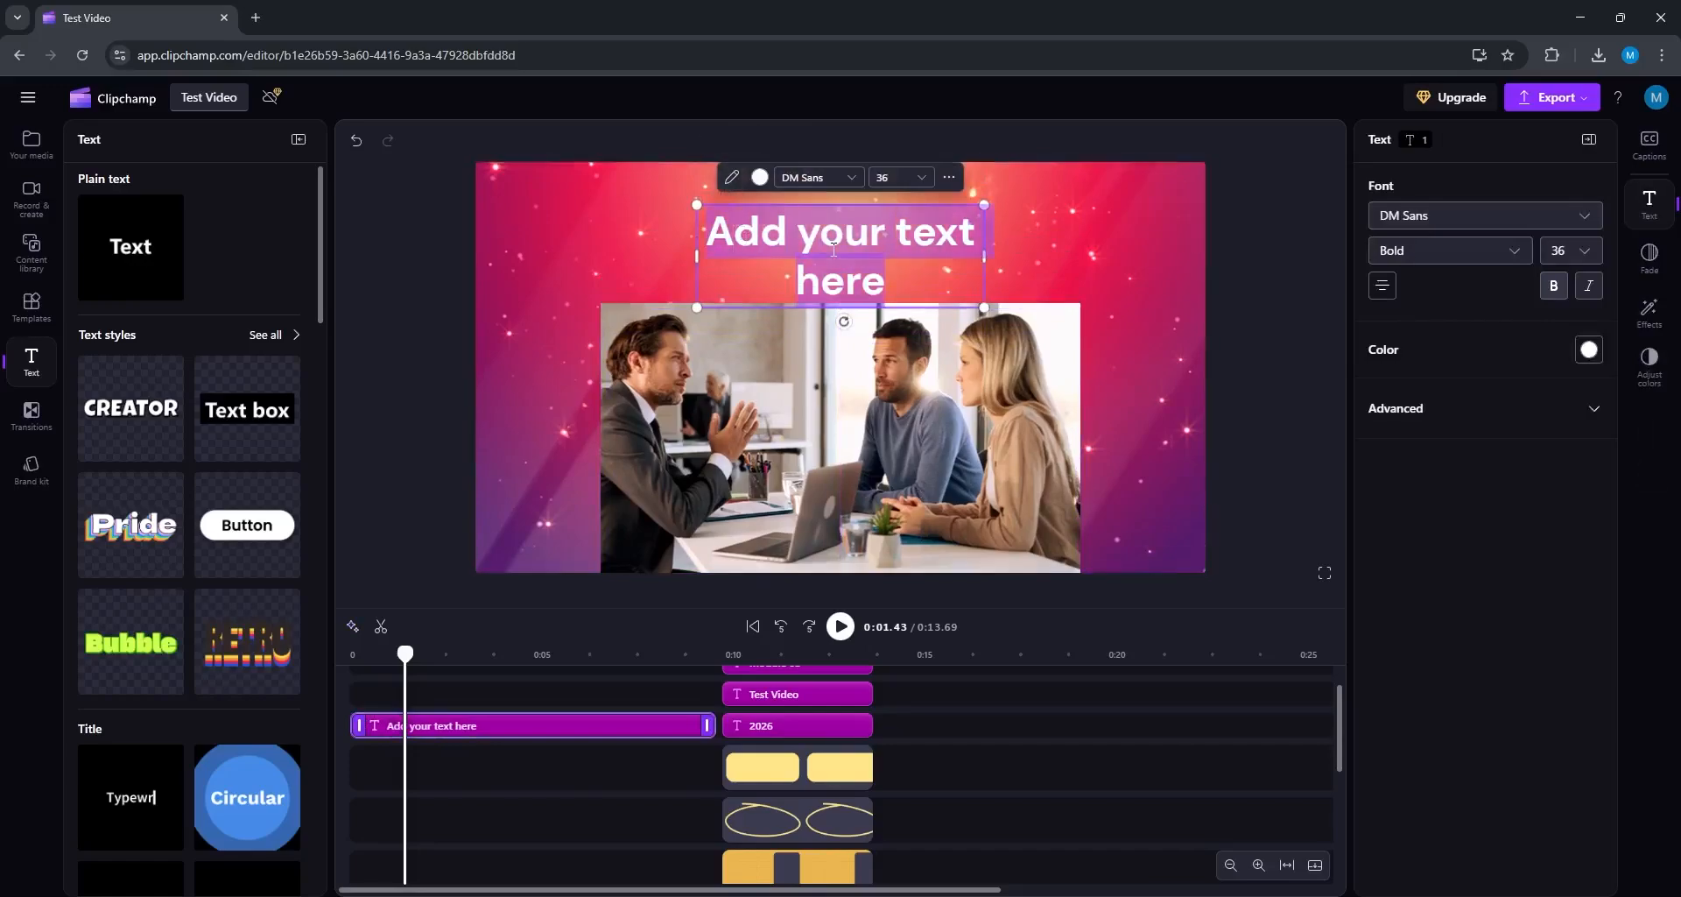
pyautogui.write('Video E')
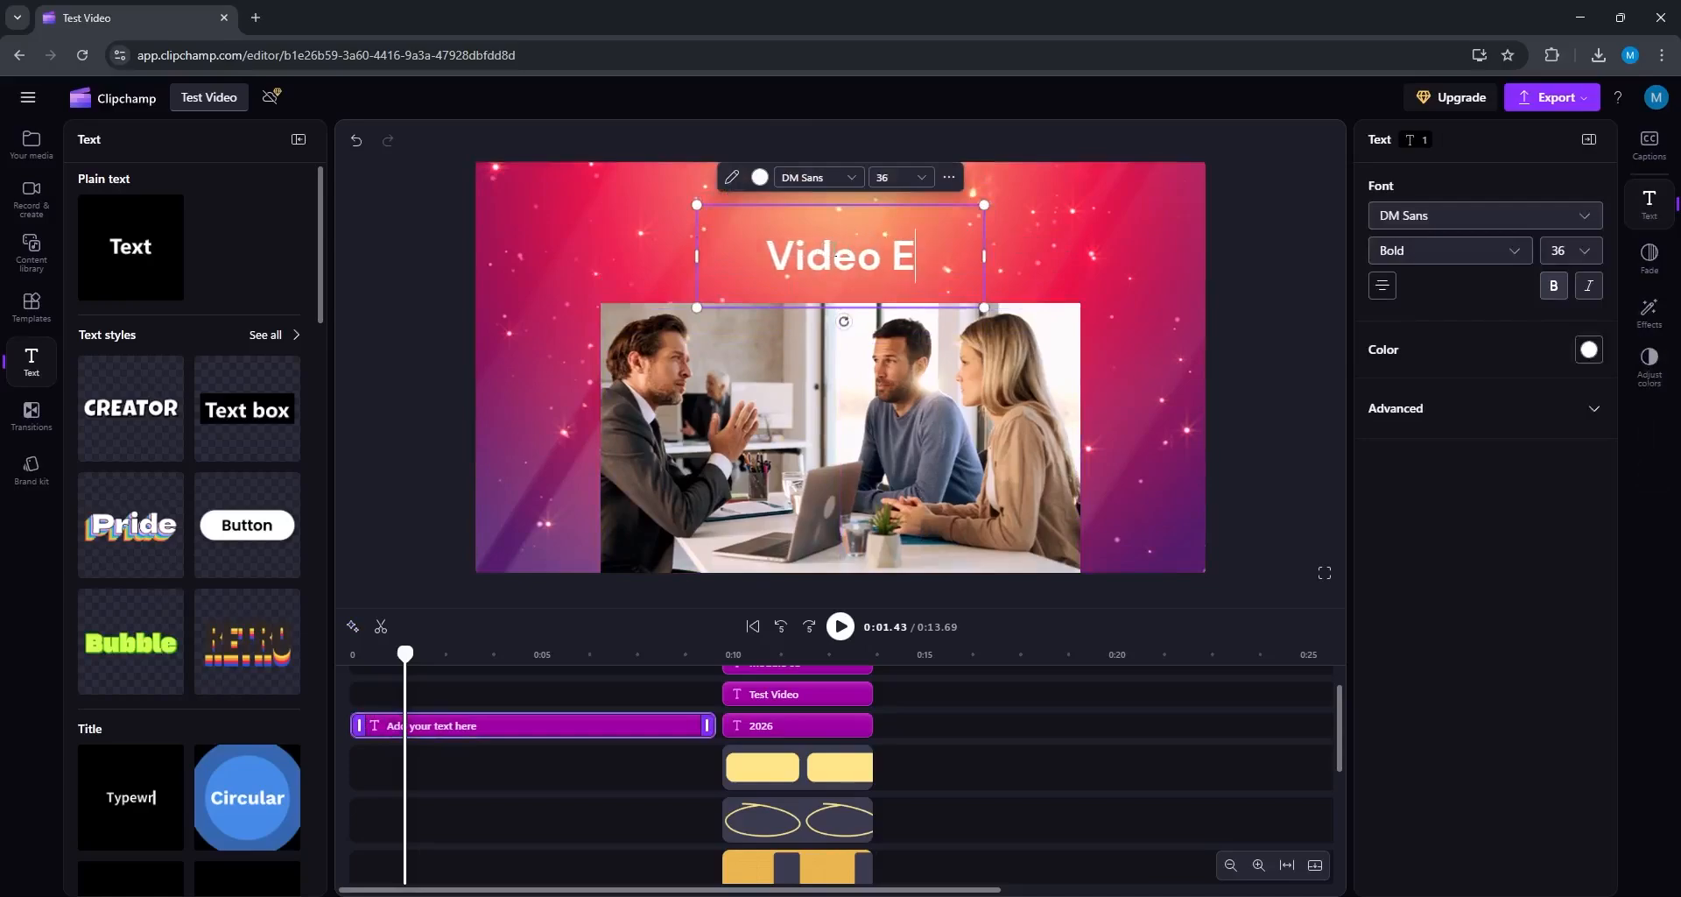
pyautogui.press('BackSpace')
pyautogui.write('Test 012')
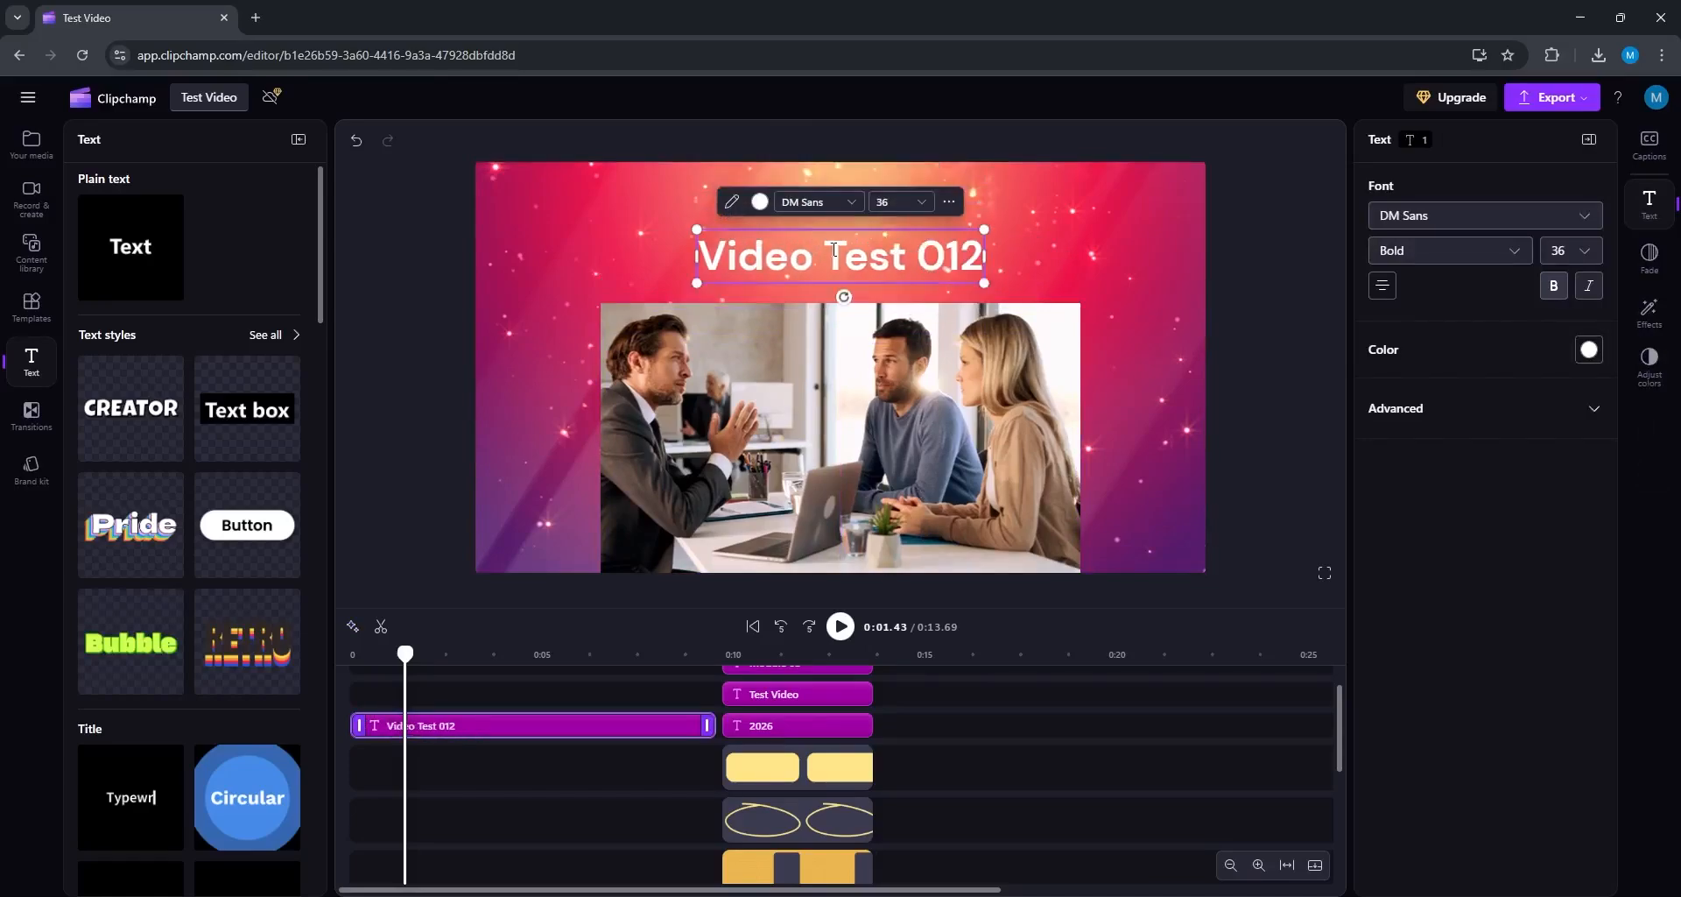
pyautogui.press('BackSpace')
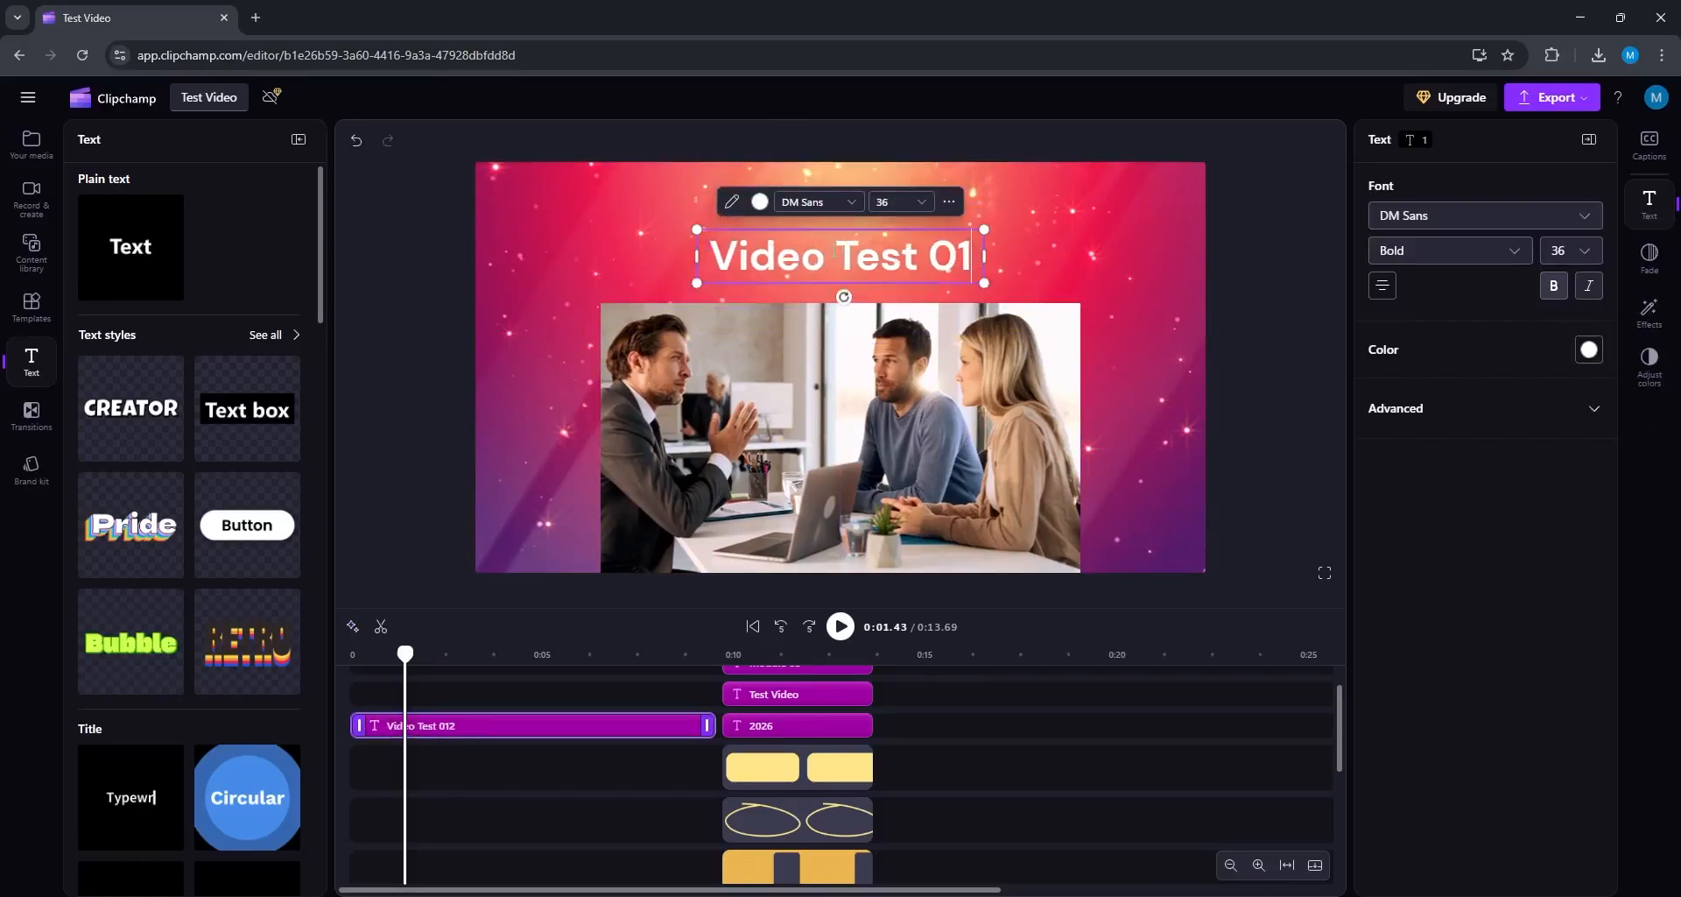
# Step: Change the font of the "Video Test 01" text to Fredoka One
pyautogui.tripleClick(835, 254)
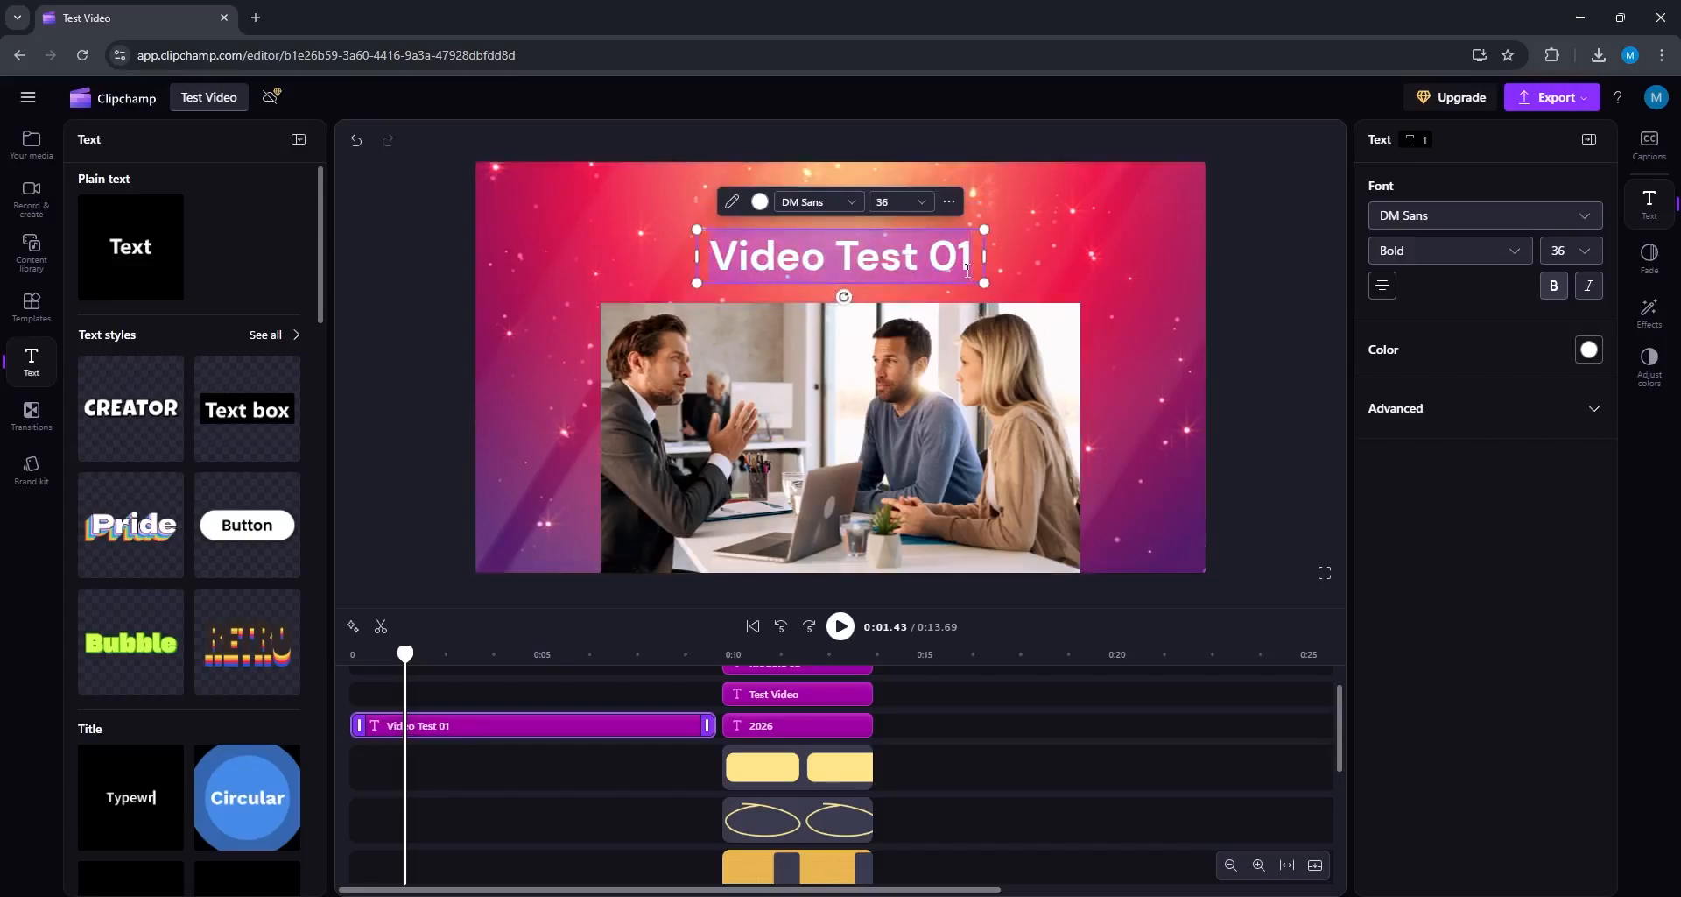
pyautogui.click(854, 211)
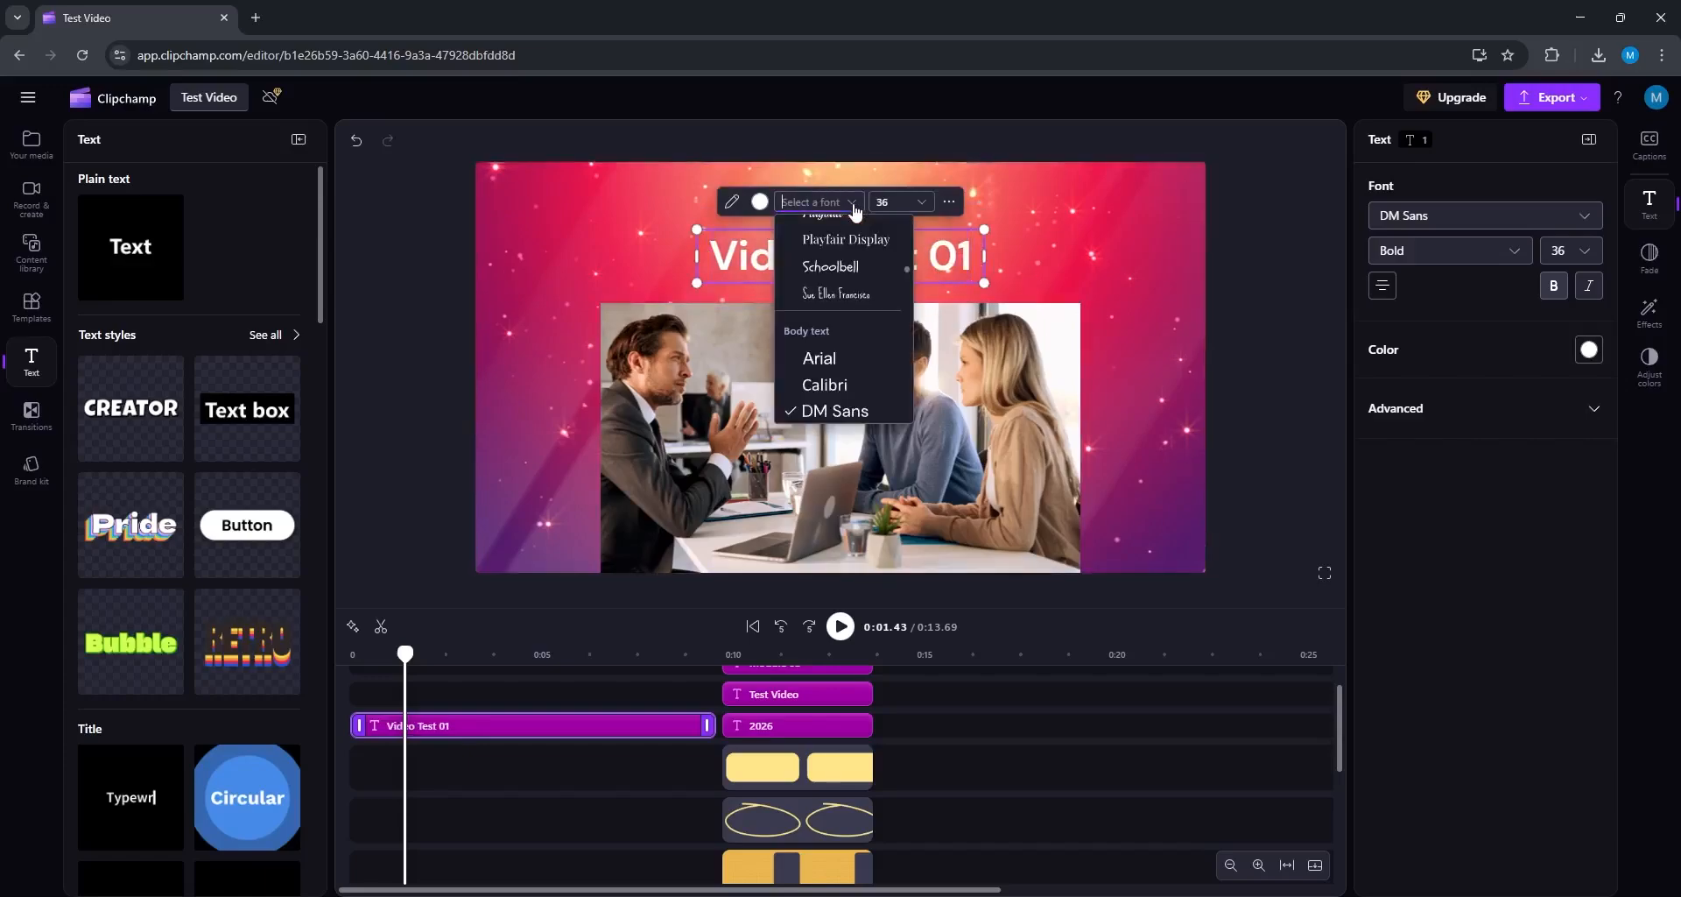
pyautogui.click(857, 210)
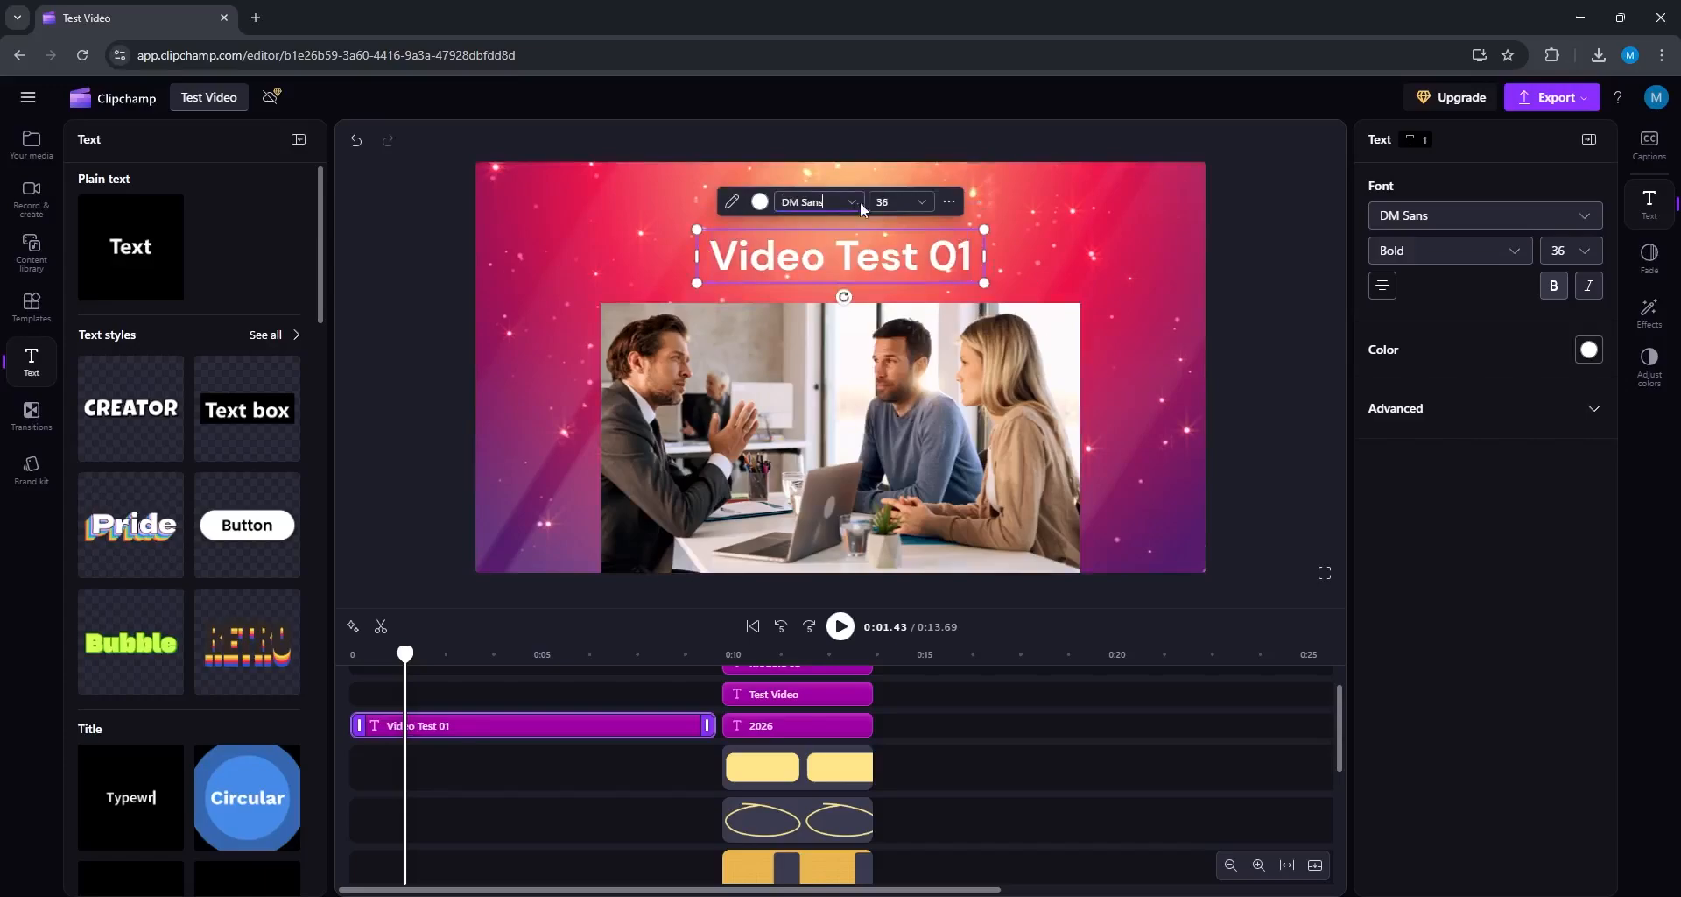
pyautogui.click(1583, 216)
pyautogui.scroll(10, 1558, 391)
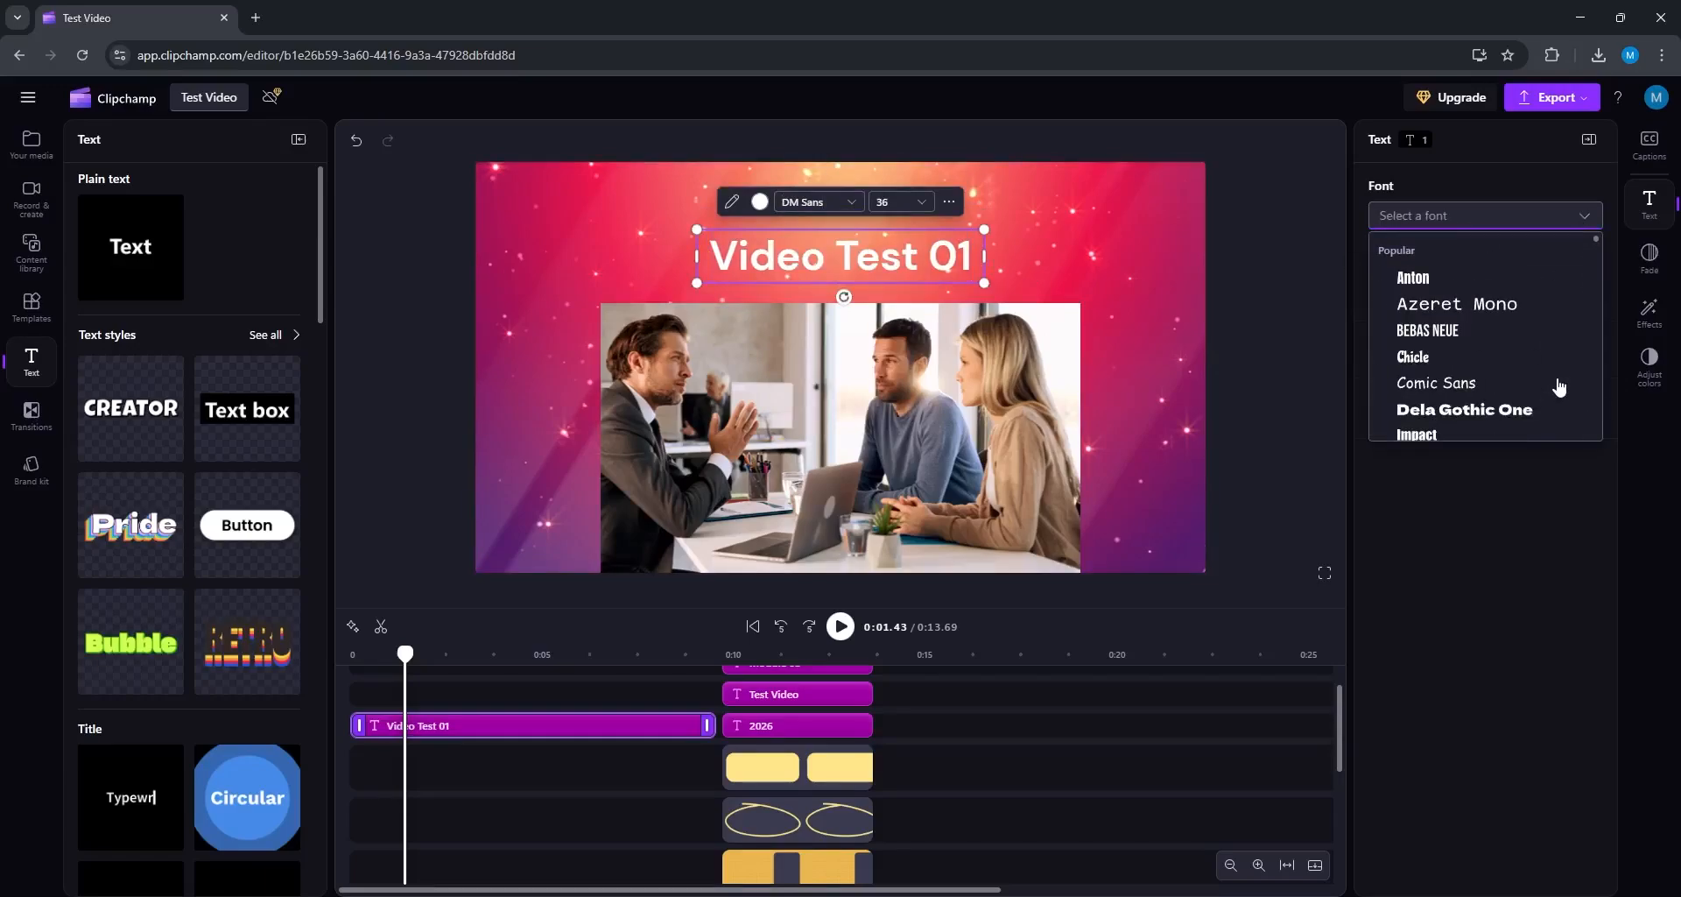
pyautogui.moveTo(1598, 240); pyautogui.dragTo(1613, 412)
pyautogui.scroll(2, 1532, 377)
pyautogui.scroll(5, 1534, 376)
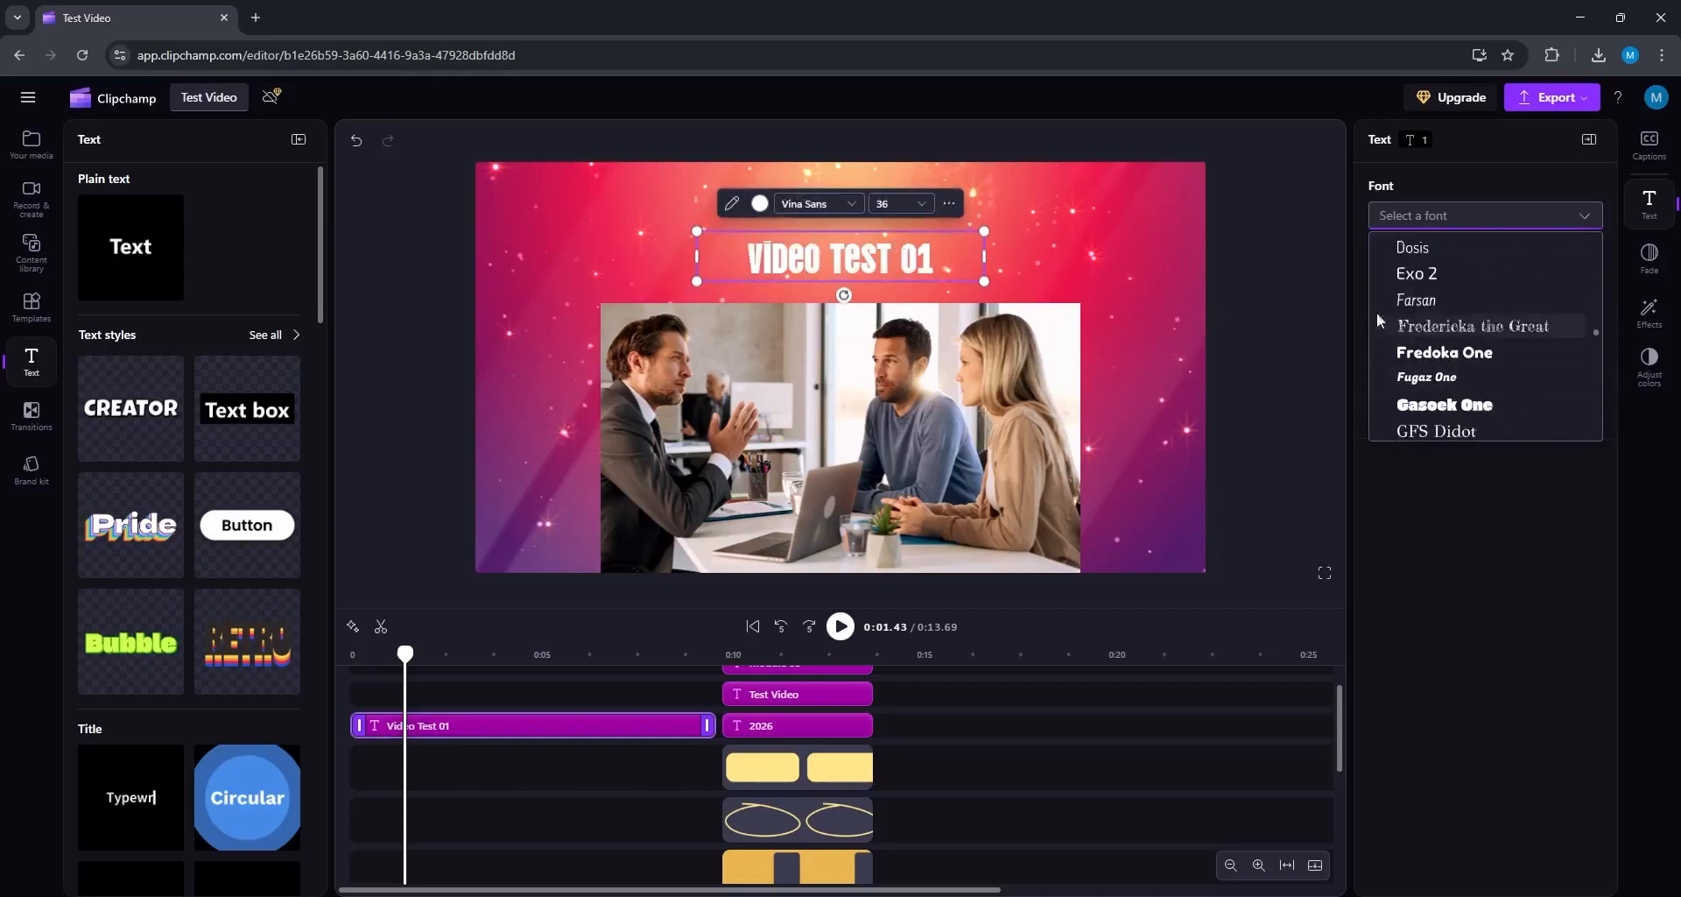
pyautogui.click(1471, 353)
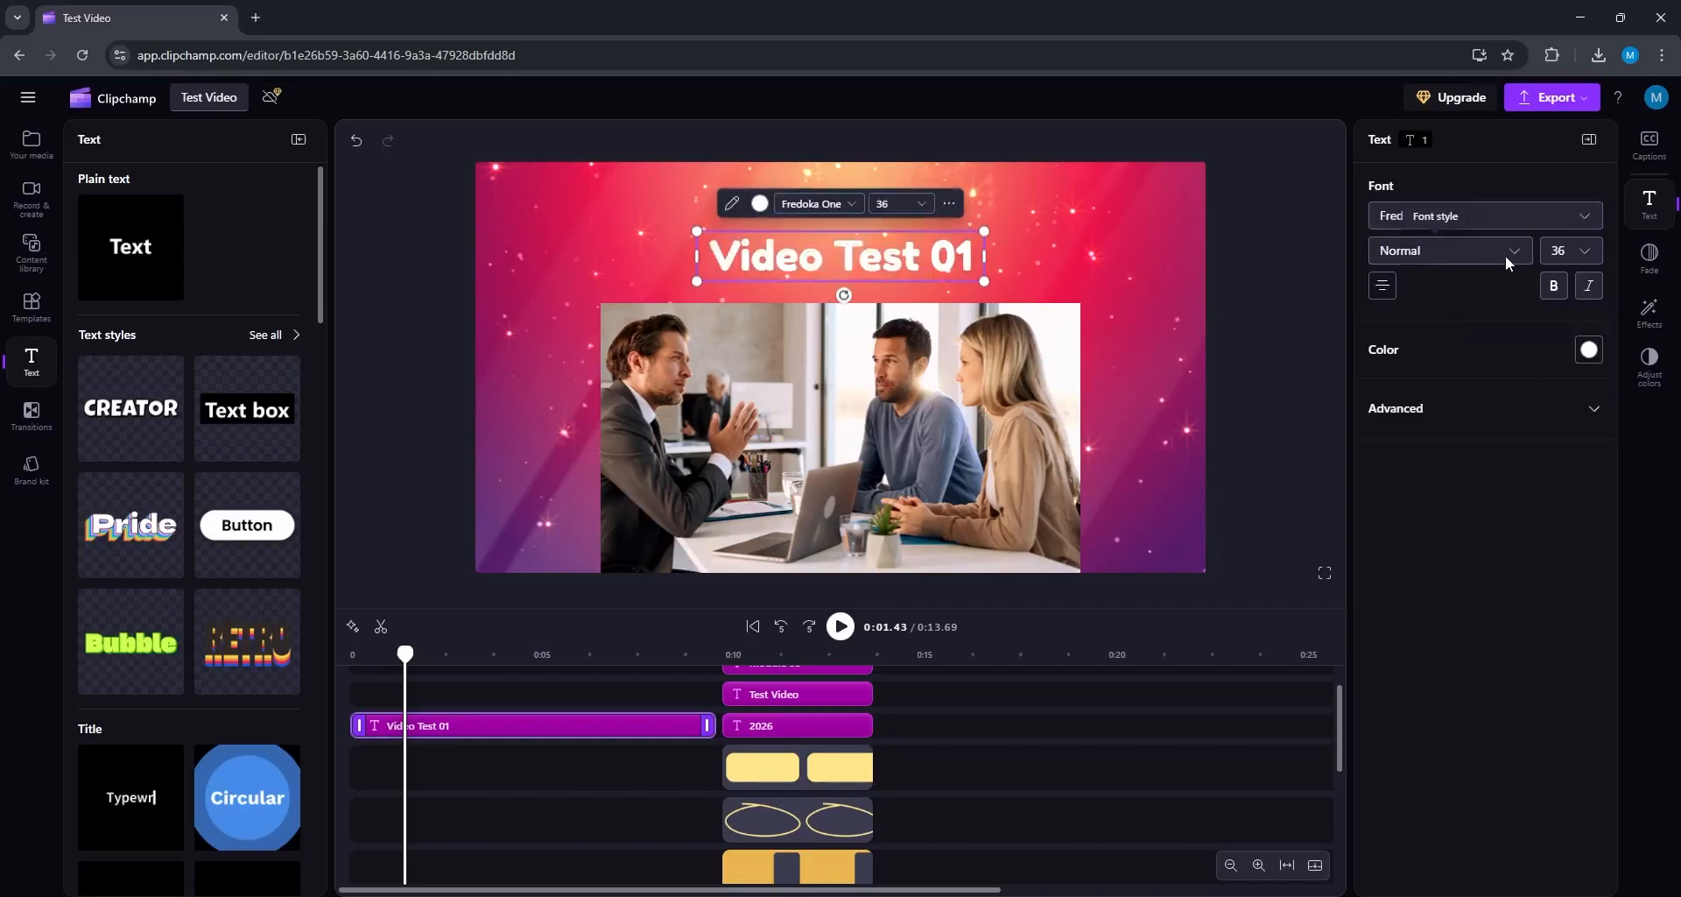
# Step: Try font size 88 on the "Video Test 01" text and settle on size 32
pyautogui.click(1571, 250)
pyautogui.moveTo(1597, 374); pyautogui.dragTo(1601, 477)
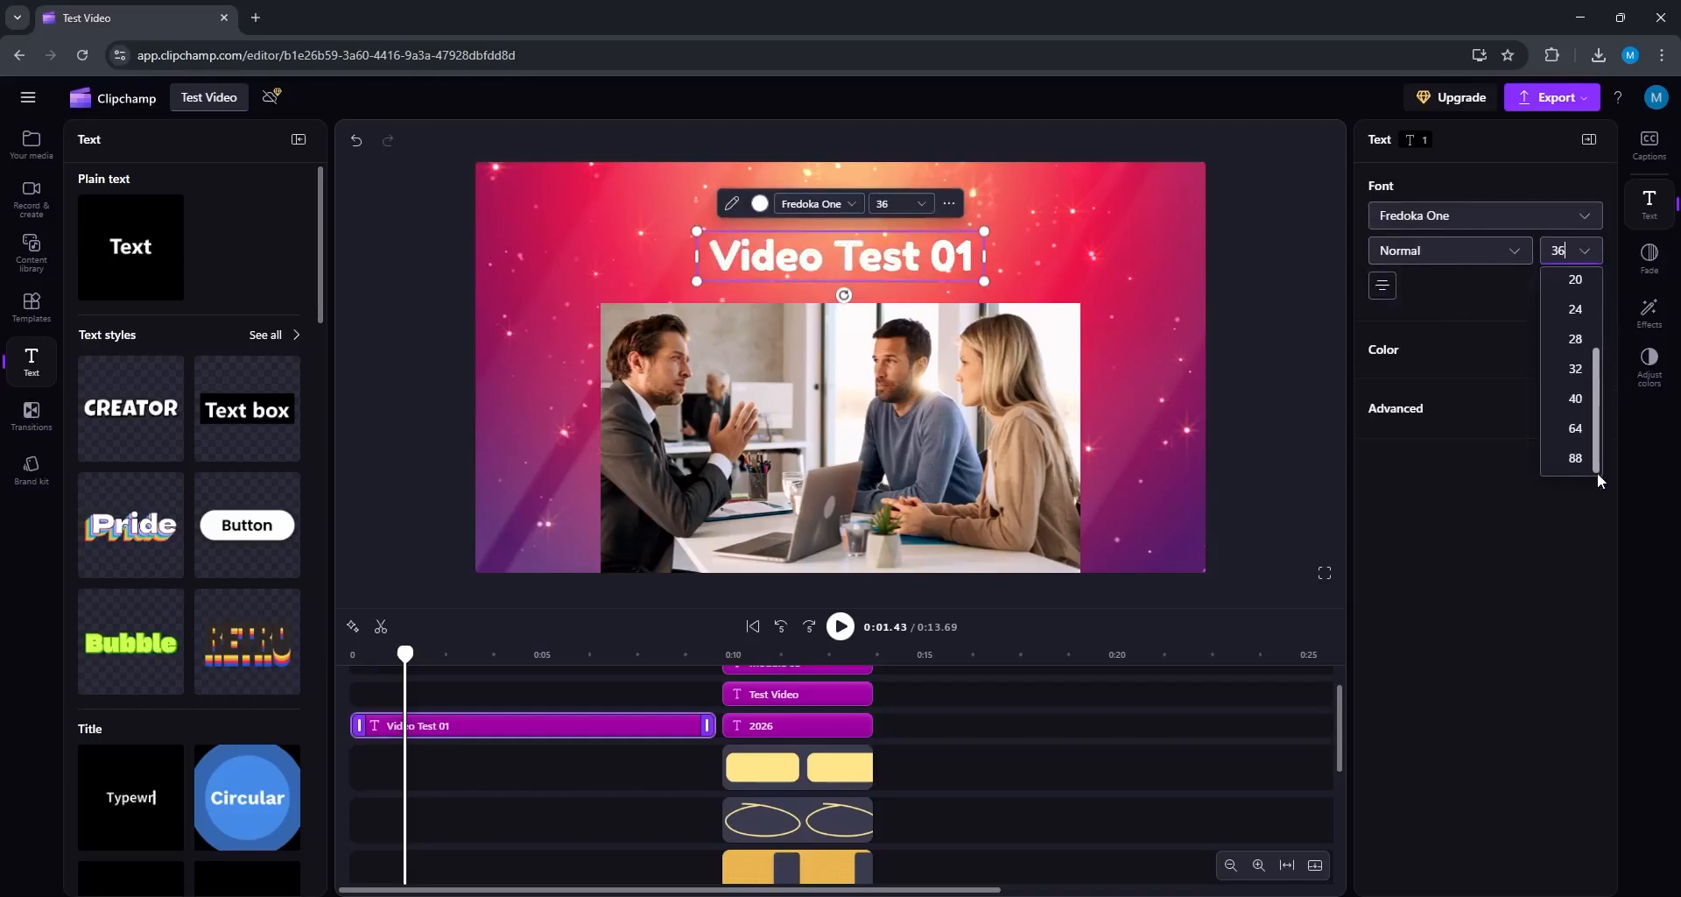
pyautogui.click(1574, 458)
pyautogui.click(1587, 251)
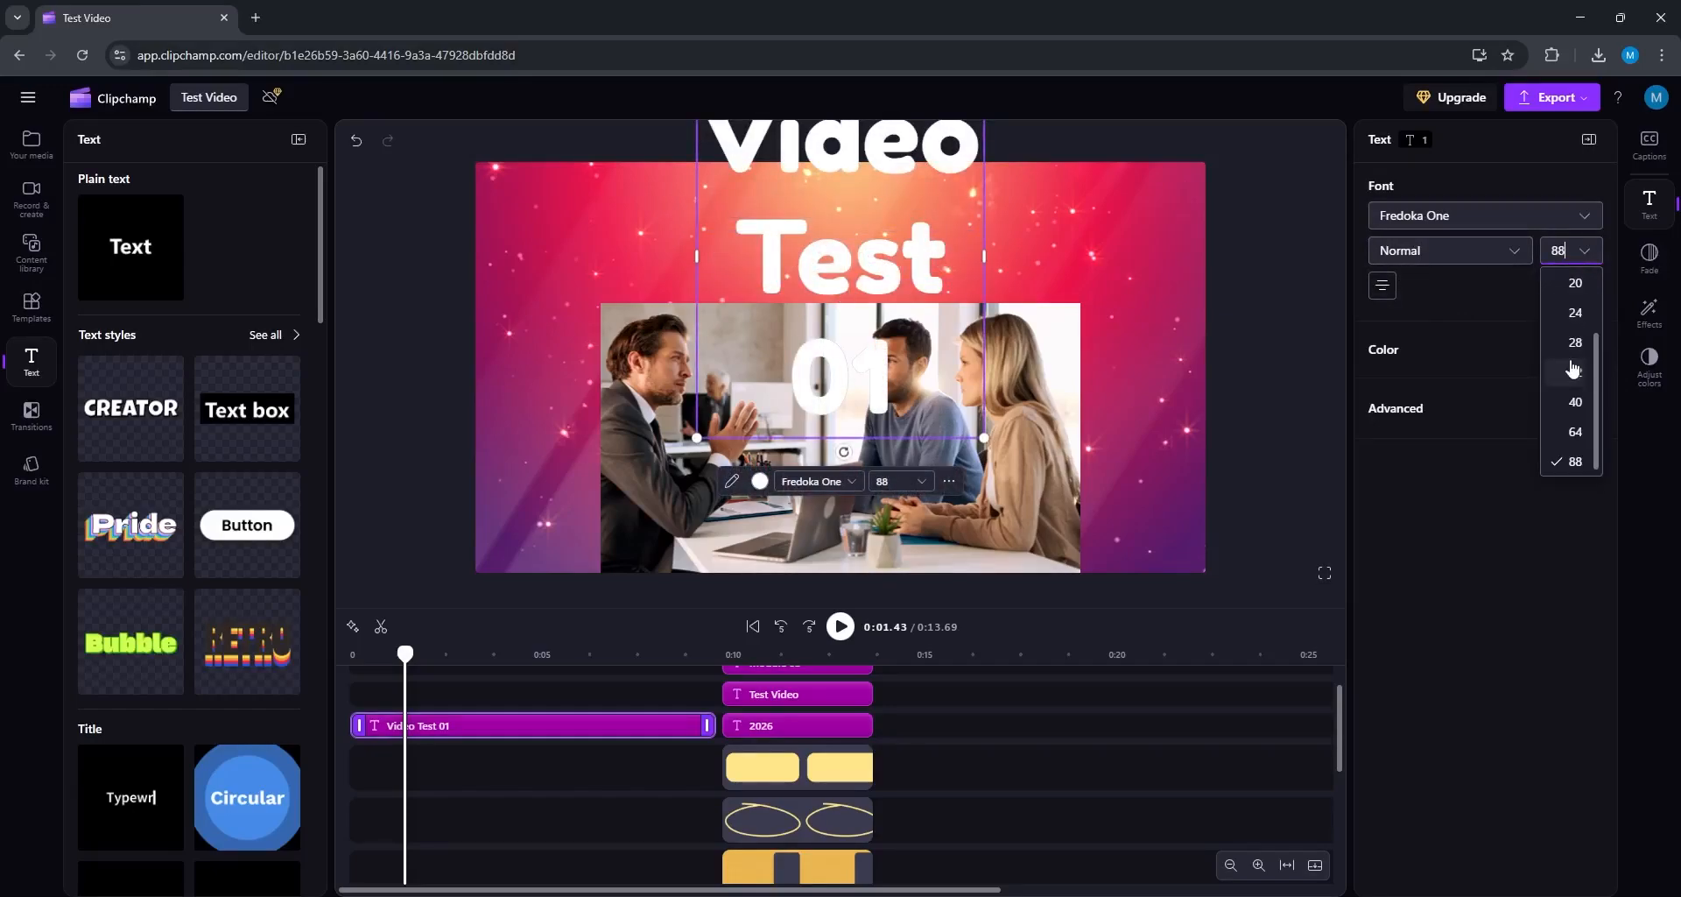
pyautogui.write('32')
pyautogui.press('Return')
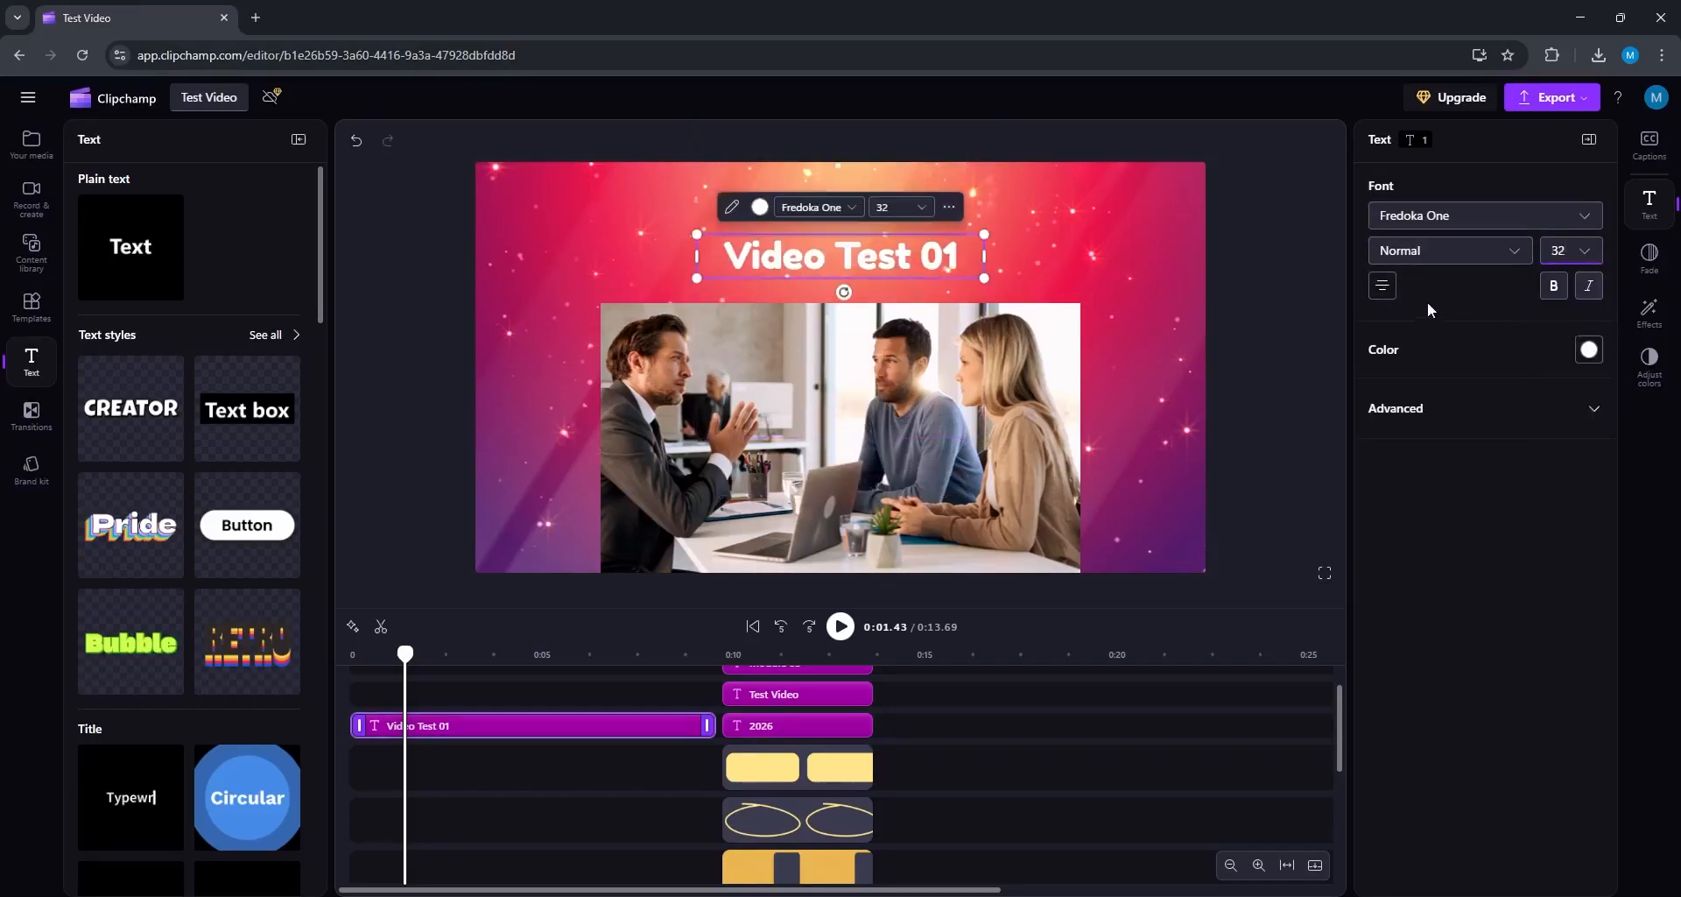
# Step: Try left and right alignment on the "Video Test 01" text and return it to center alignment
pyautogui.click(1382, 285)
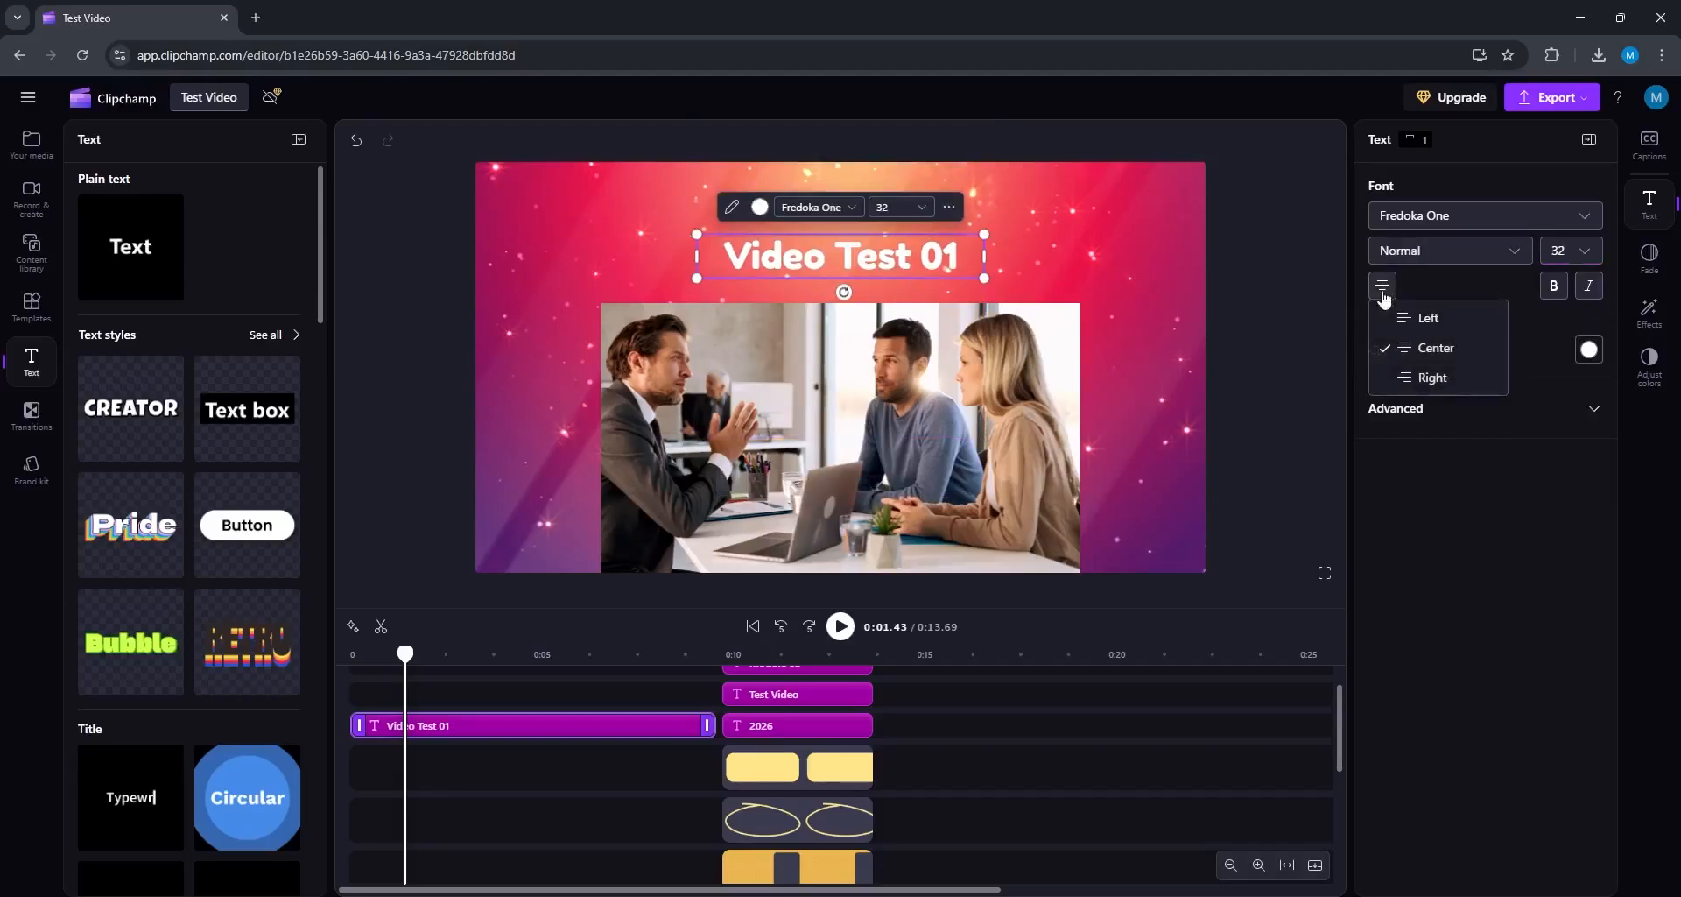
pyautogui.click(1428, 319)
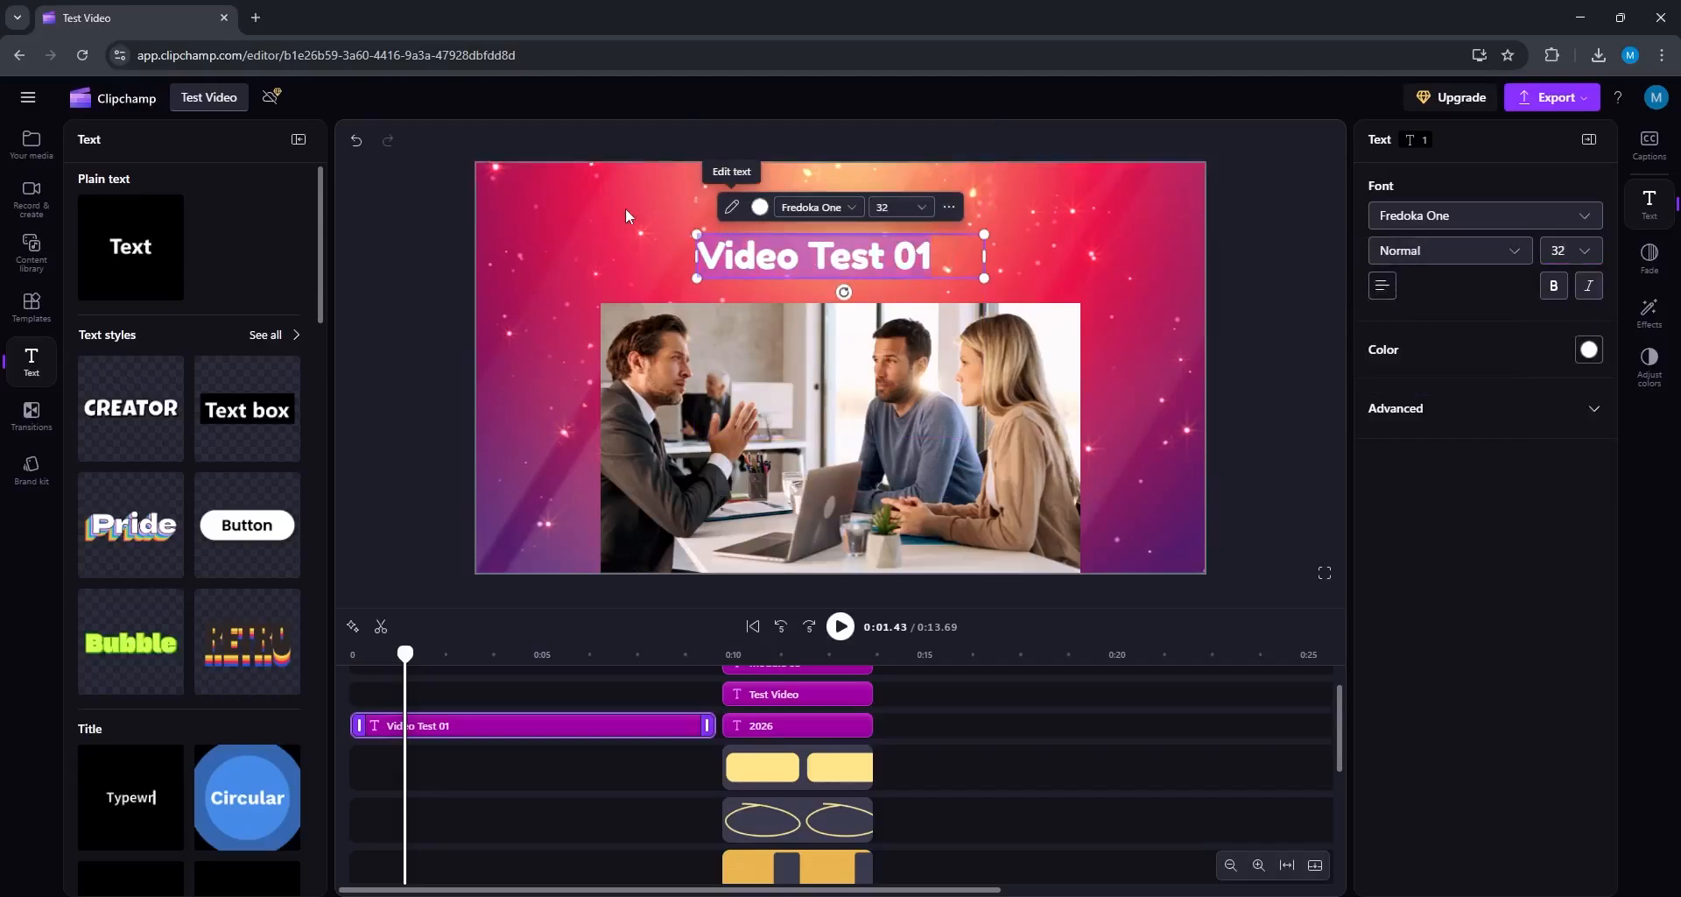
pyautogui.click(1383, 286)
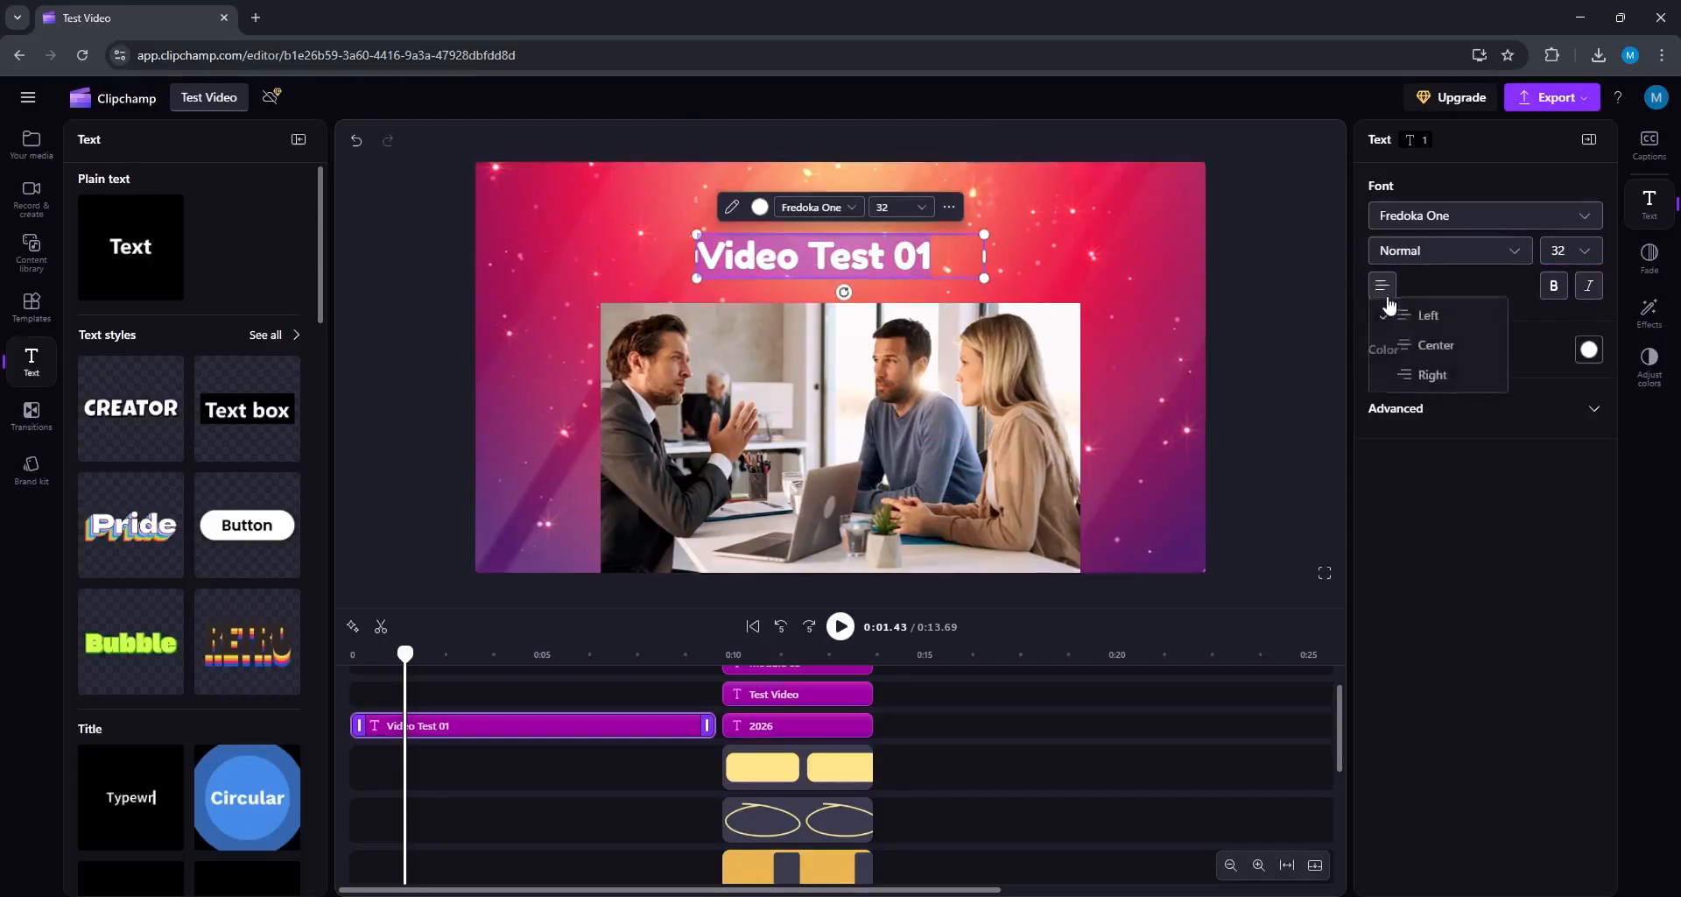
pyautogui.click(1409, 349)
pyautogui.click(1382, 286)
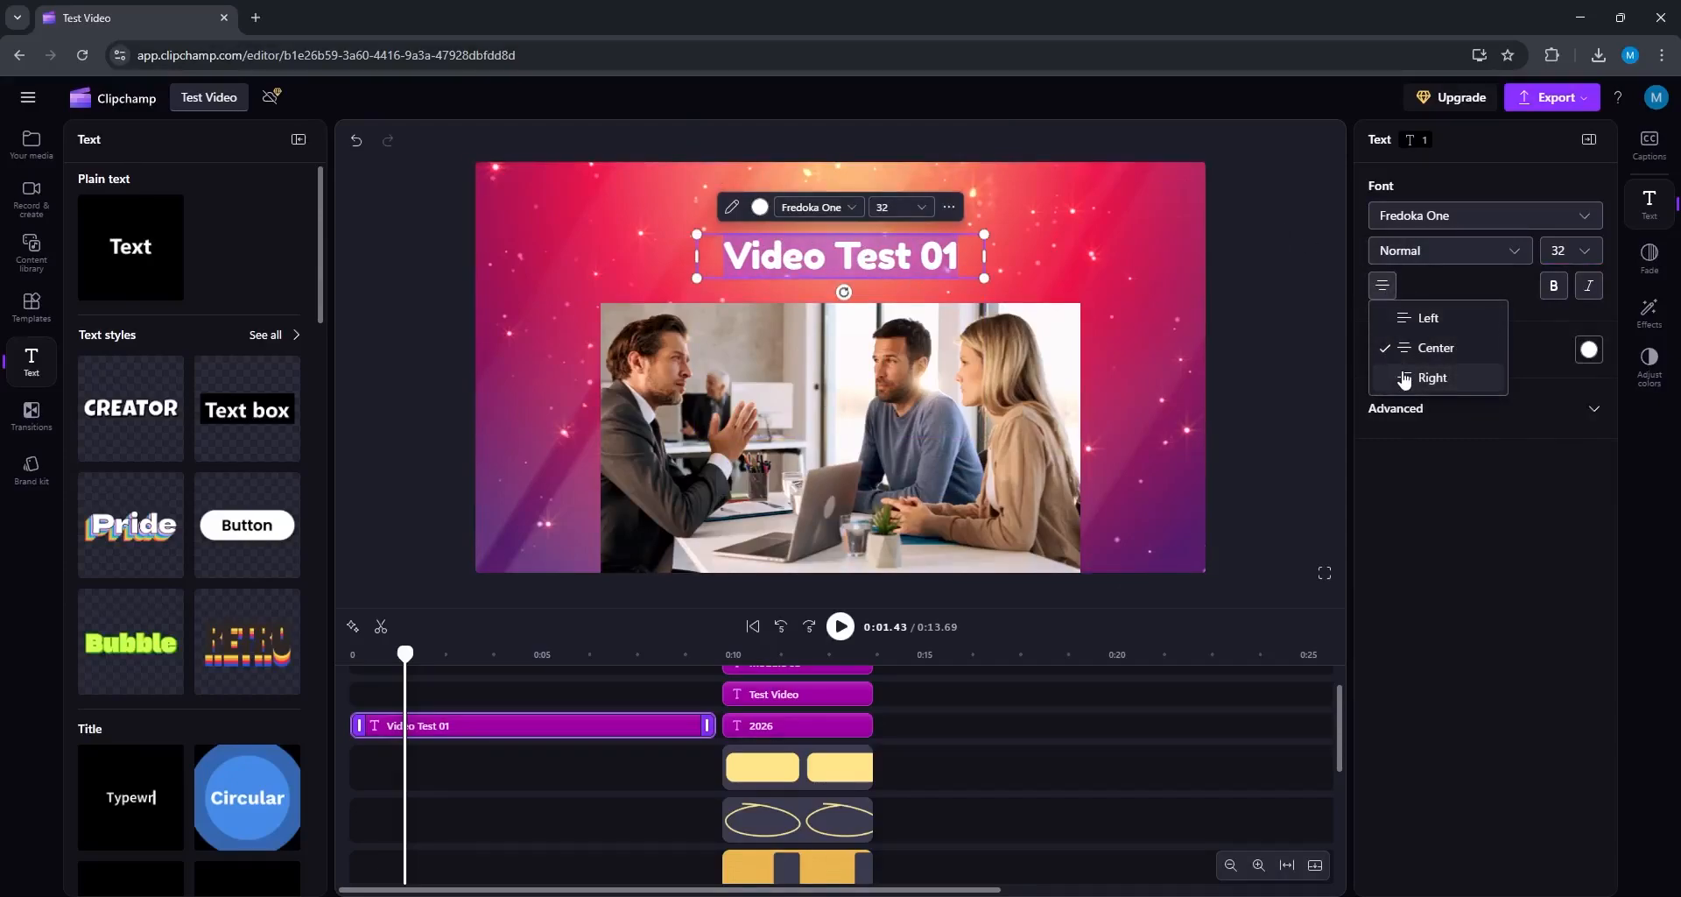
pyautogui.click(1431, 377)
pyautogui.click(1382, 285)
pyautogui.click(1412, 346)
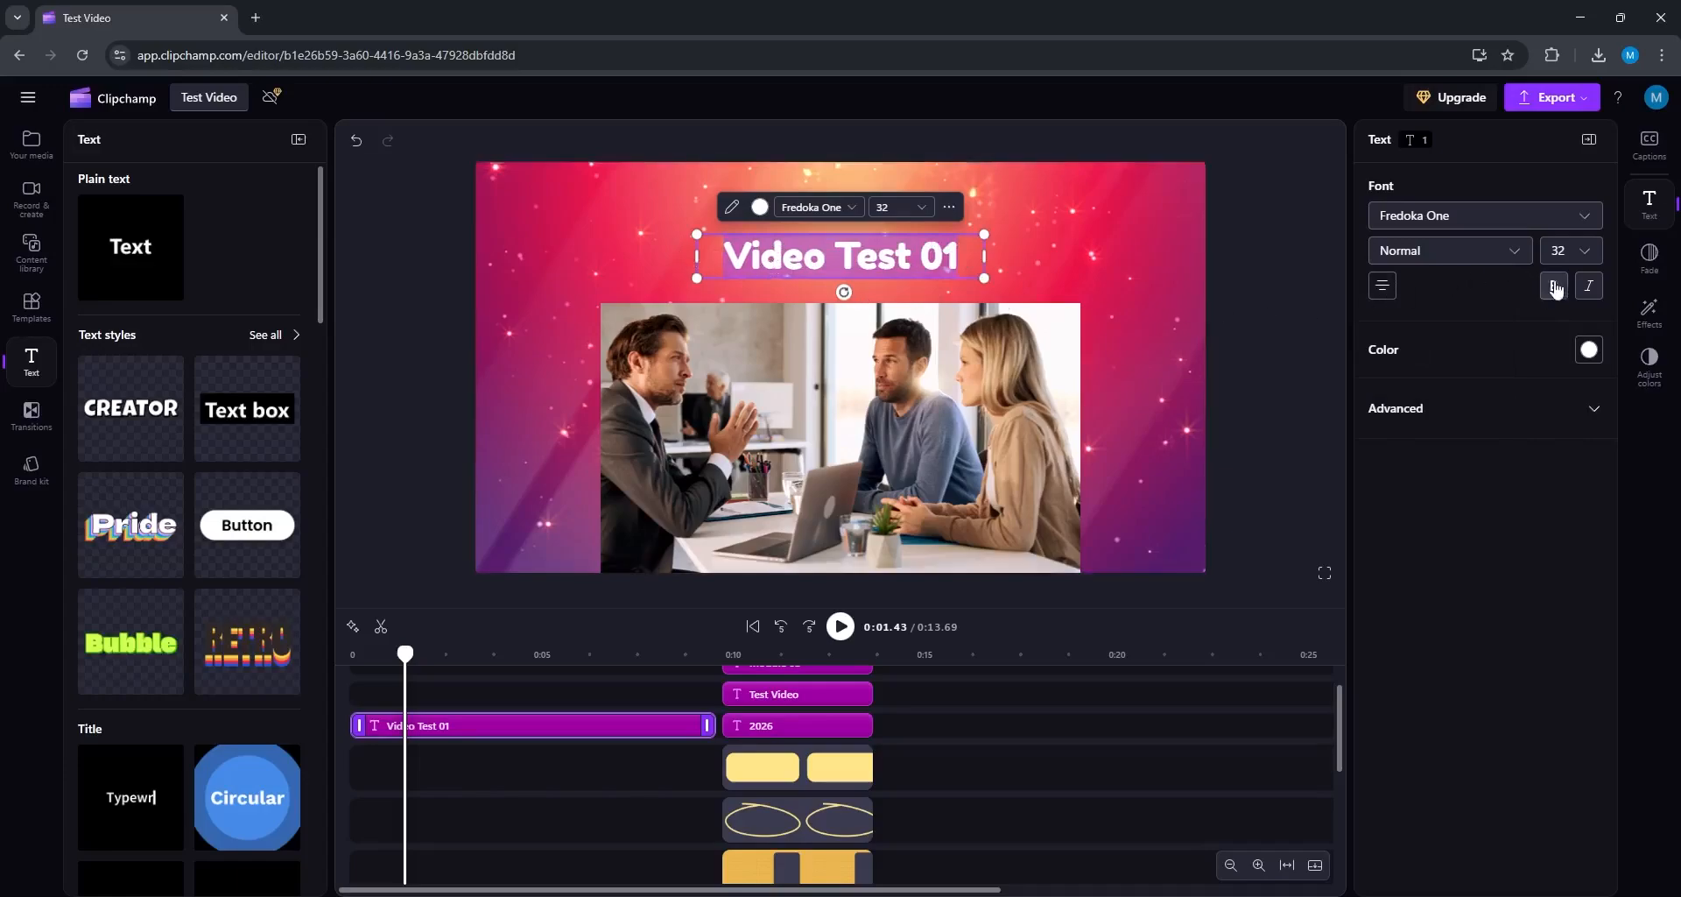
# Step: Try the bold and italic styles on the "Video Test 01" text and switch italic back off
pyautogui.click(1554, 289)
pyautogui.click(1588, 289)
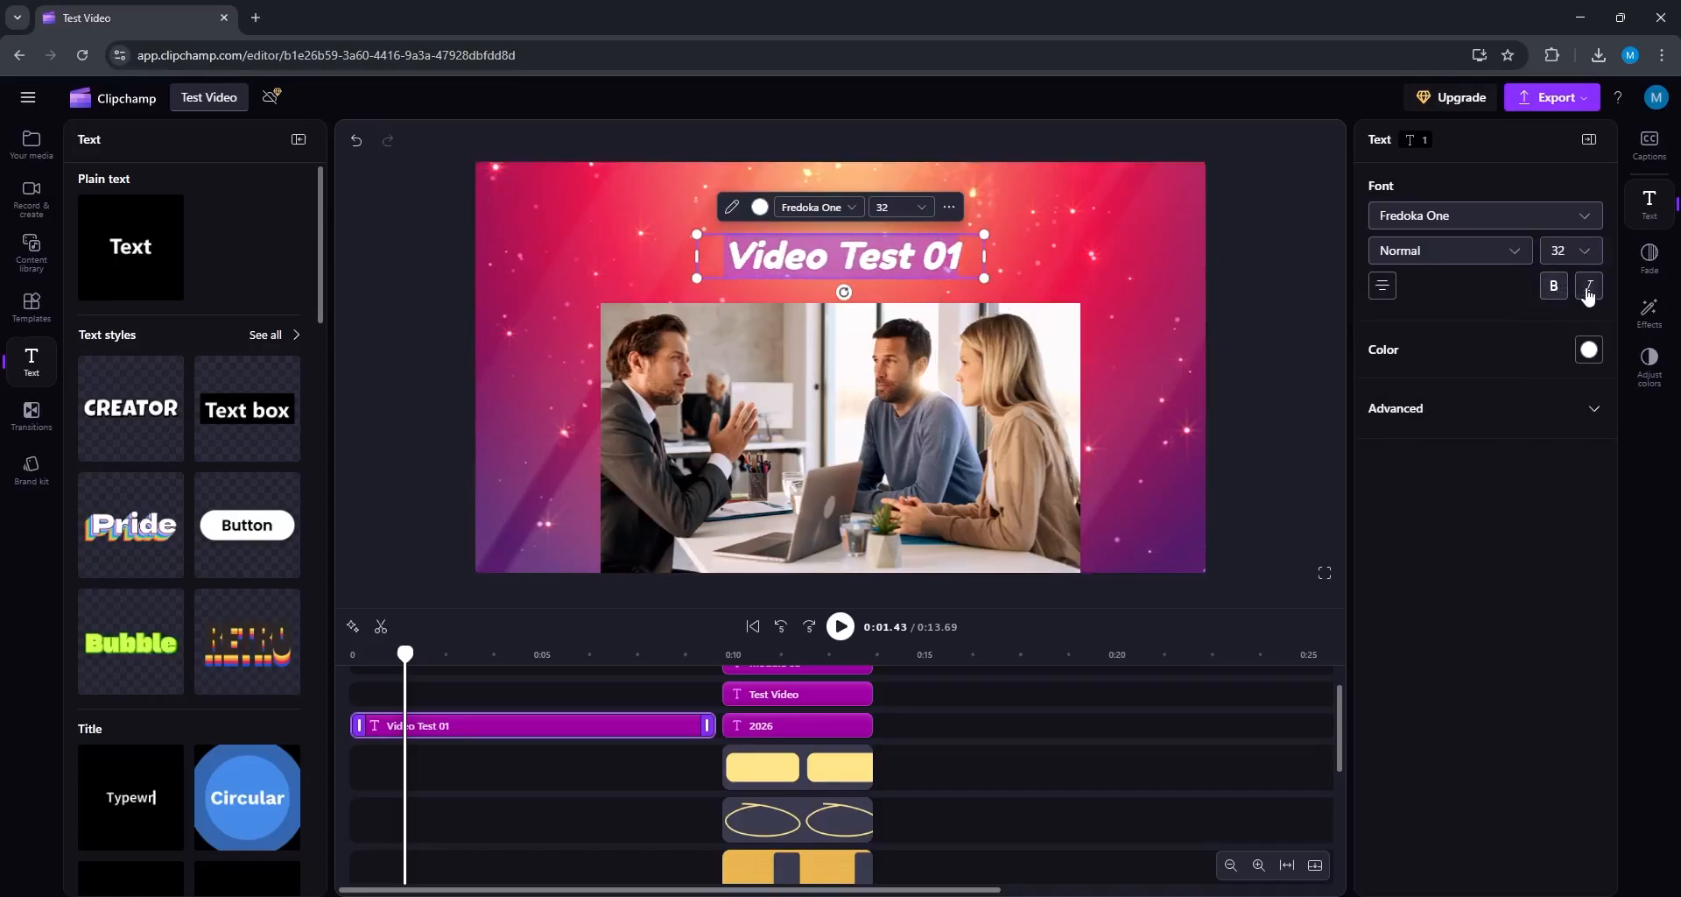
pyautogui.click(1588, 289)
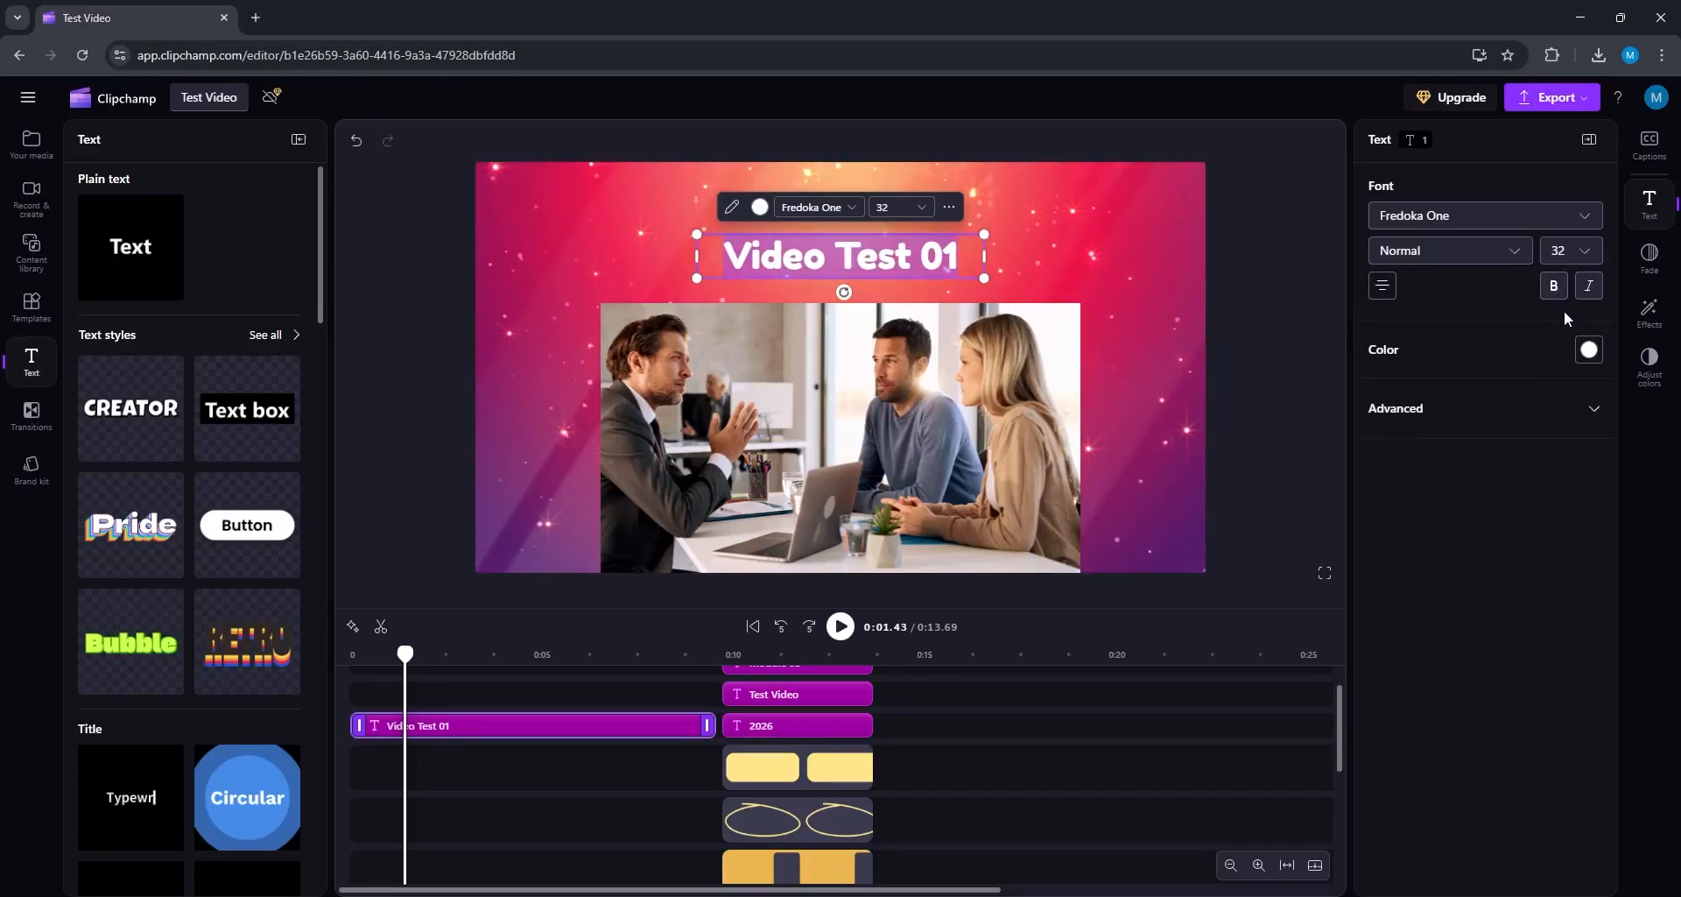
# Step: Try red on the "Video Test 01" text and set its color to yellow, #FAFF00
pyautogui.click(1590, 352)
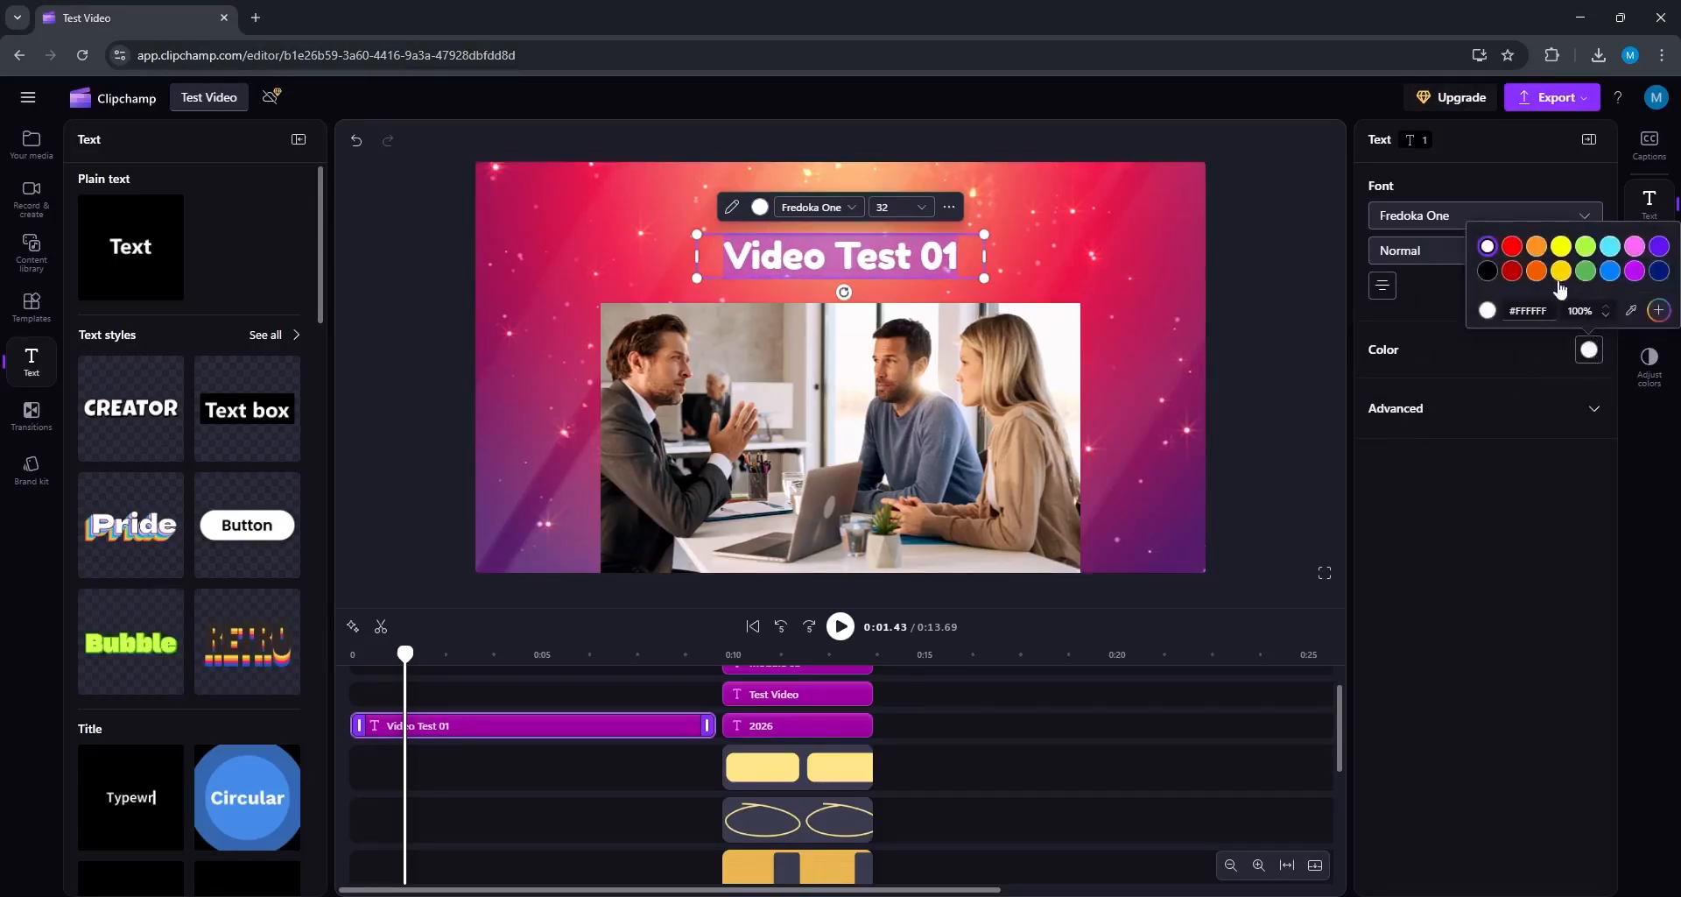
pyautogui.click(1513, 247)
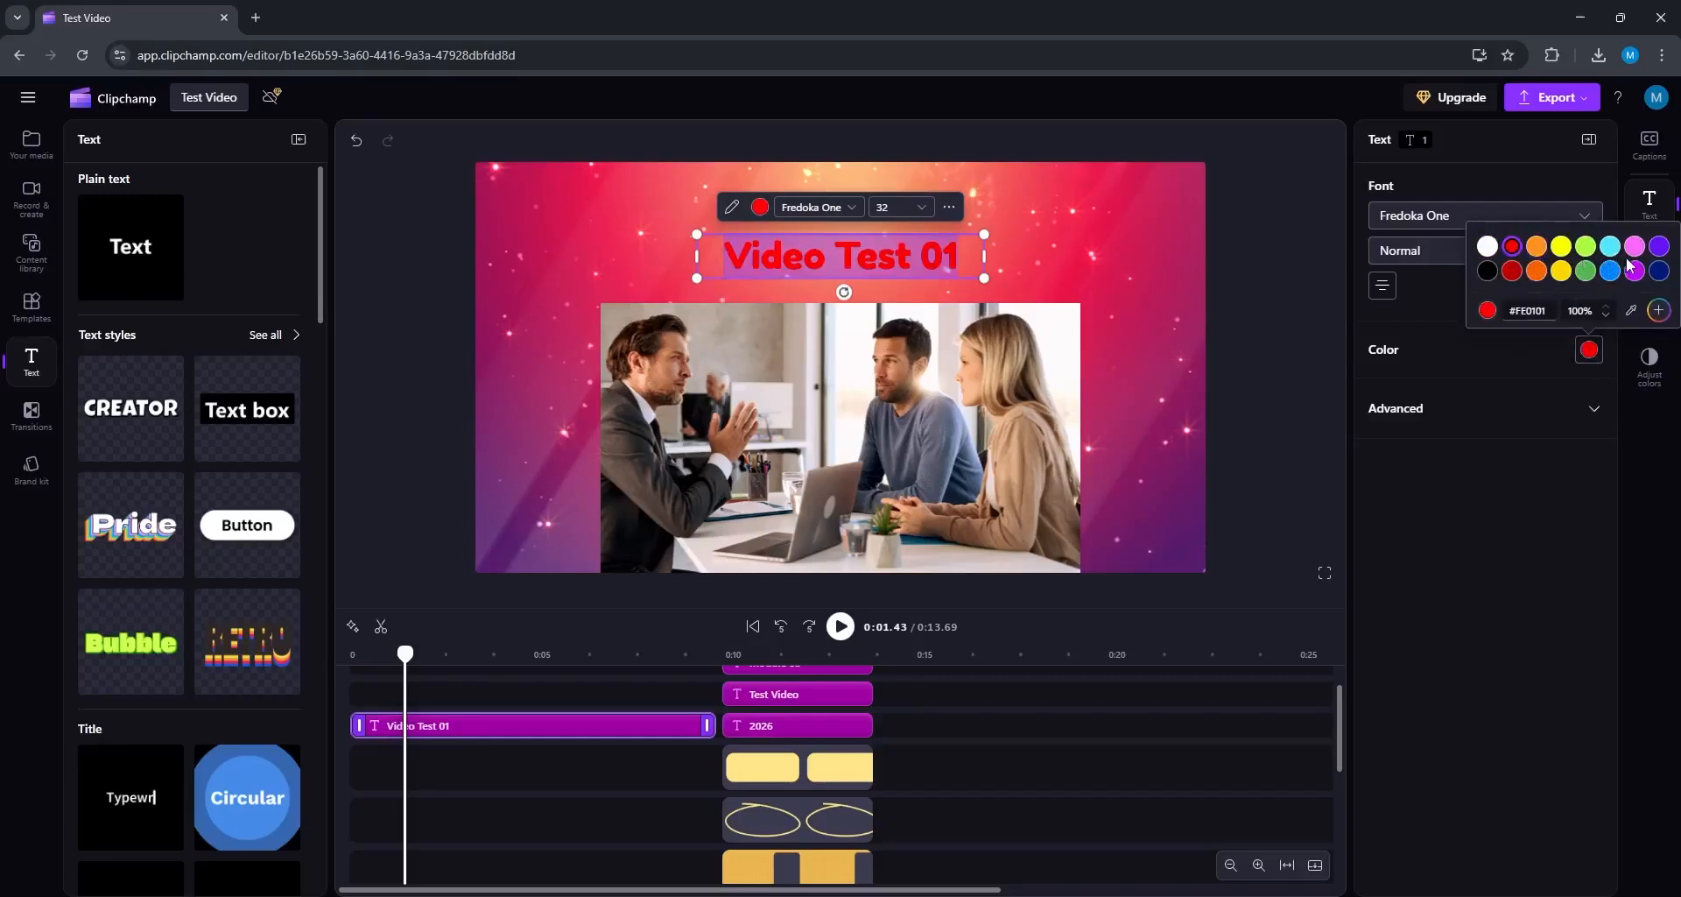
pyautogui.click(1563, 249)
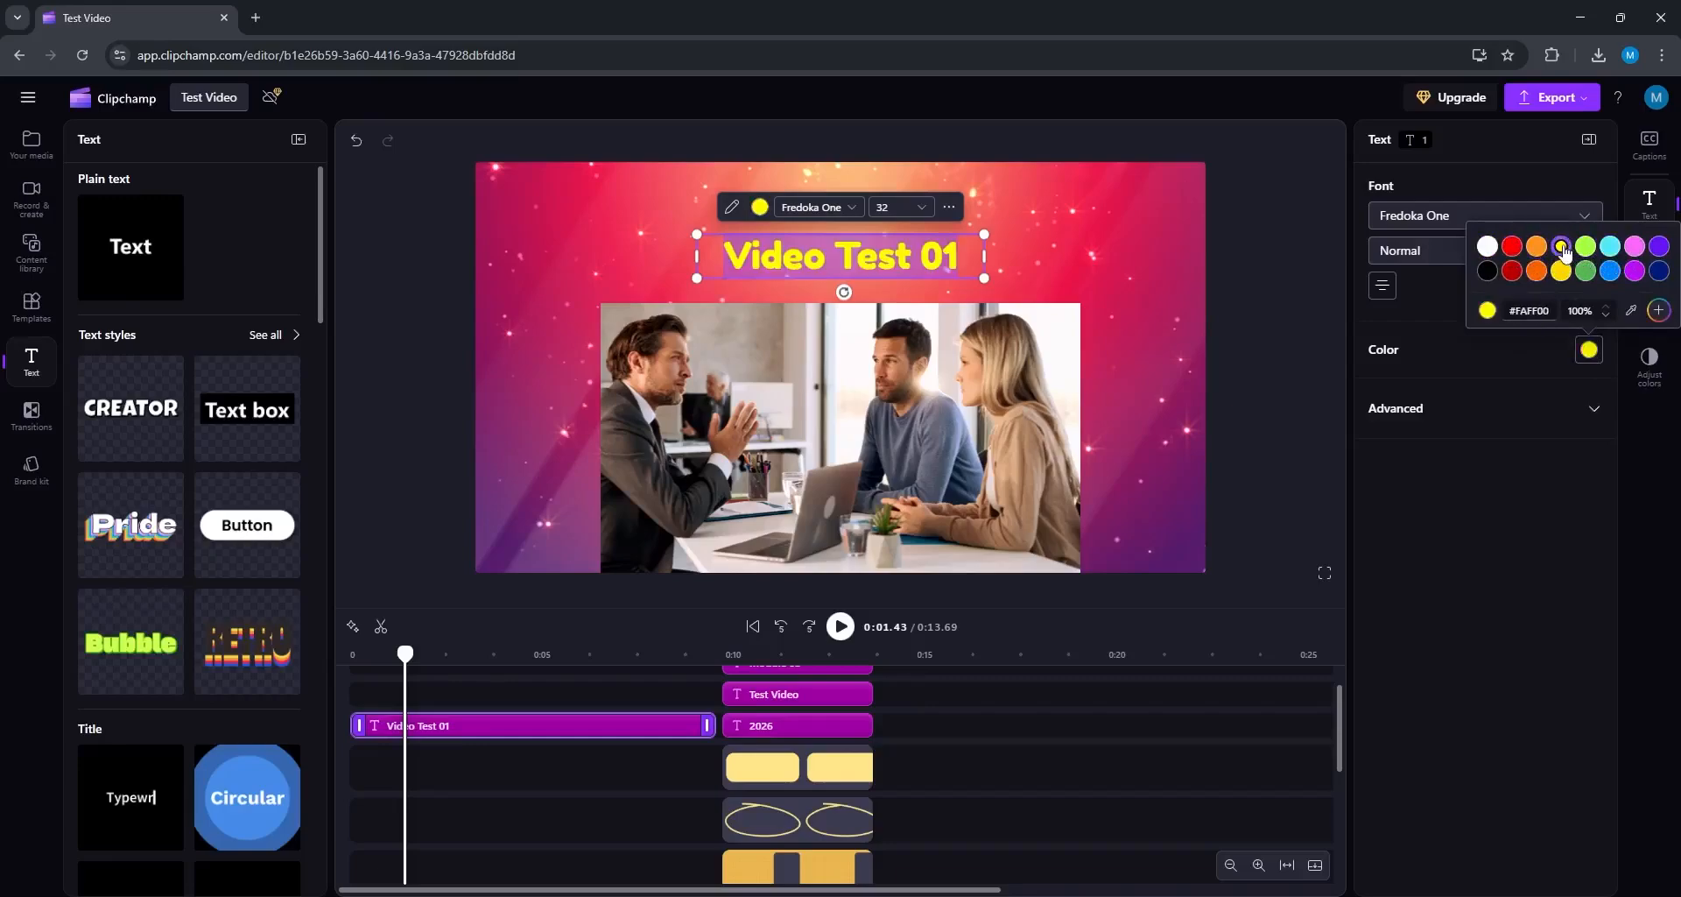
# Step: Add a second line reading "Video Test 02" beneath the "Video Test 01" title text
pyautogui.click(1521, 408)
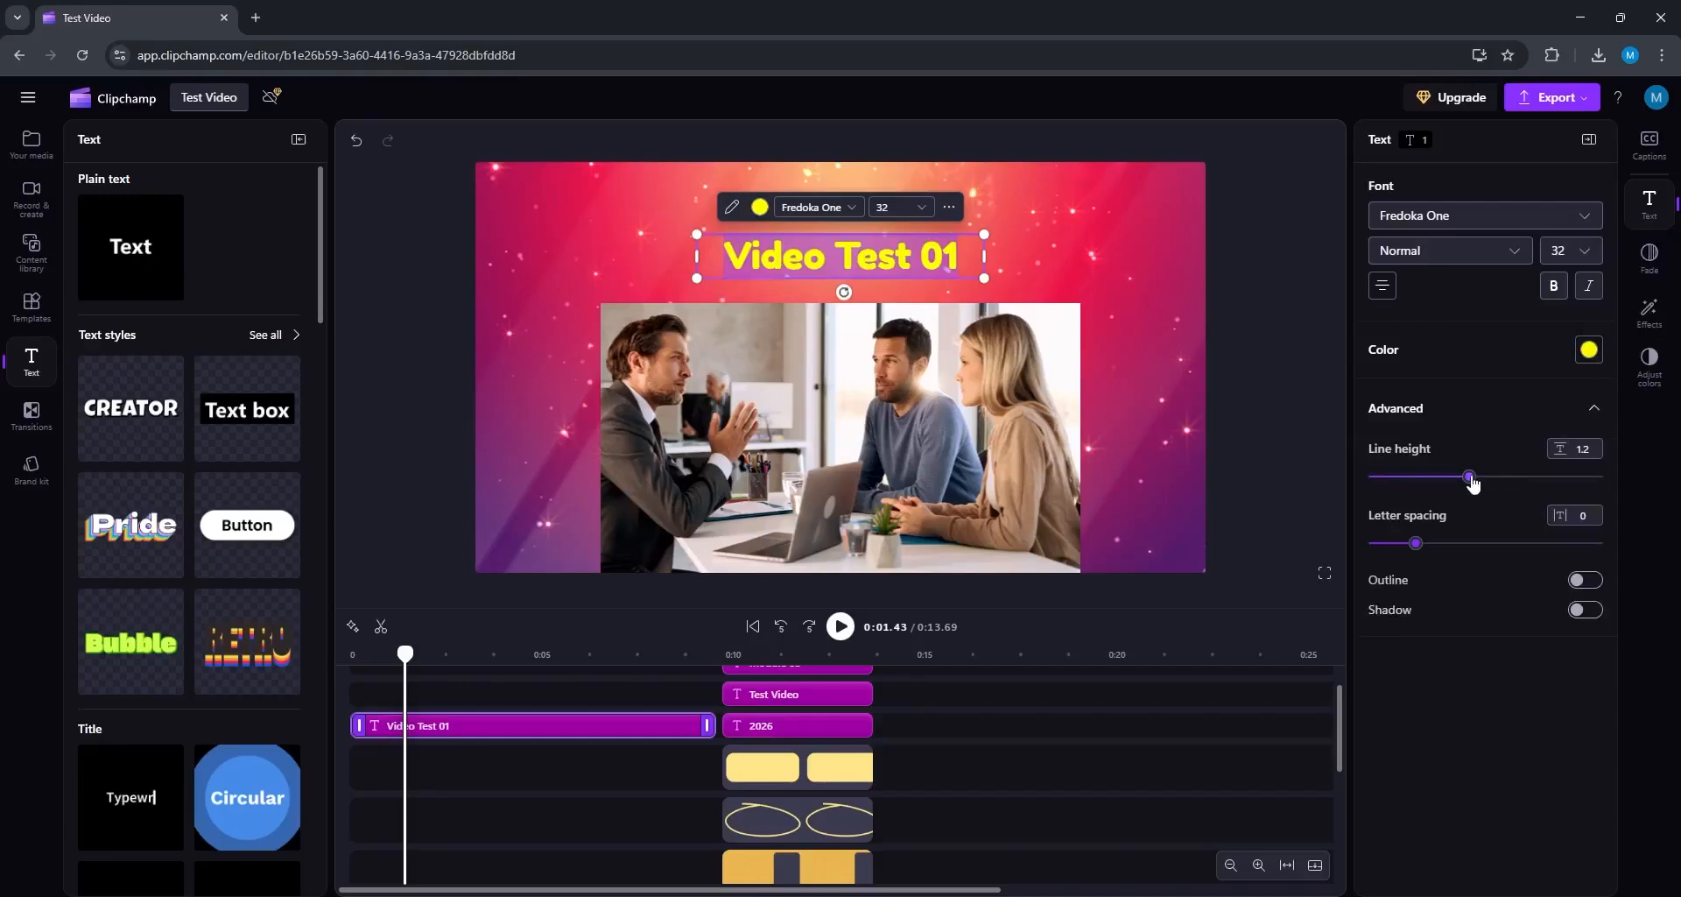
pyautogui.moveTo(1475, 481); pyautogui.dragTo(1506, 480)
pyautogui.click(957, 248)
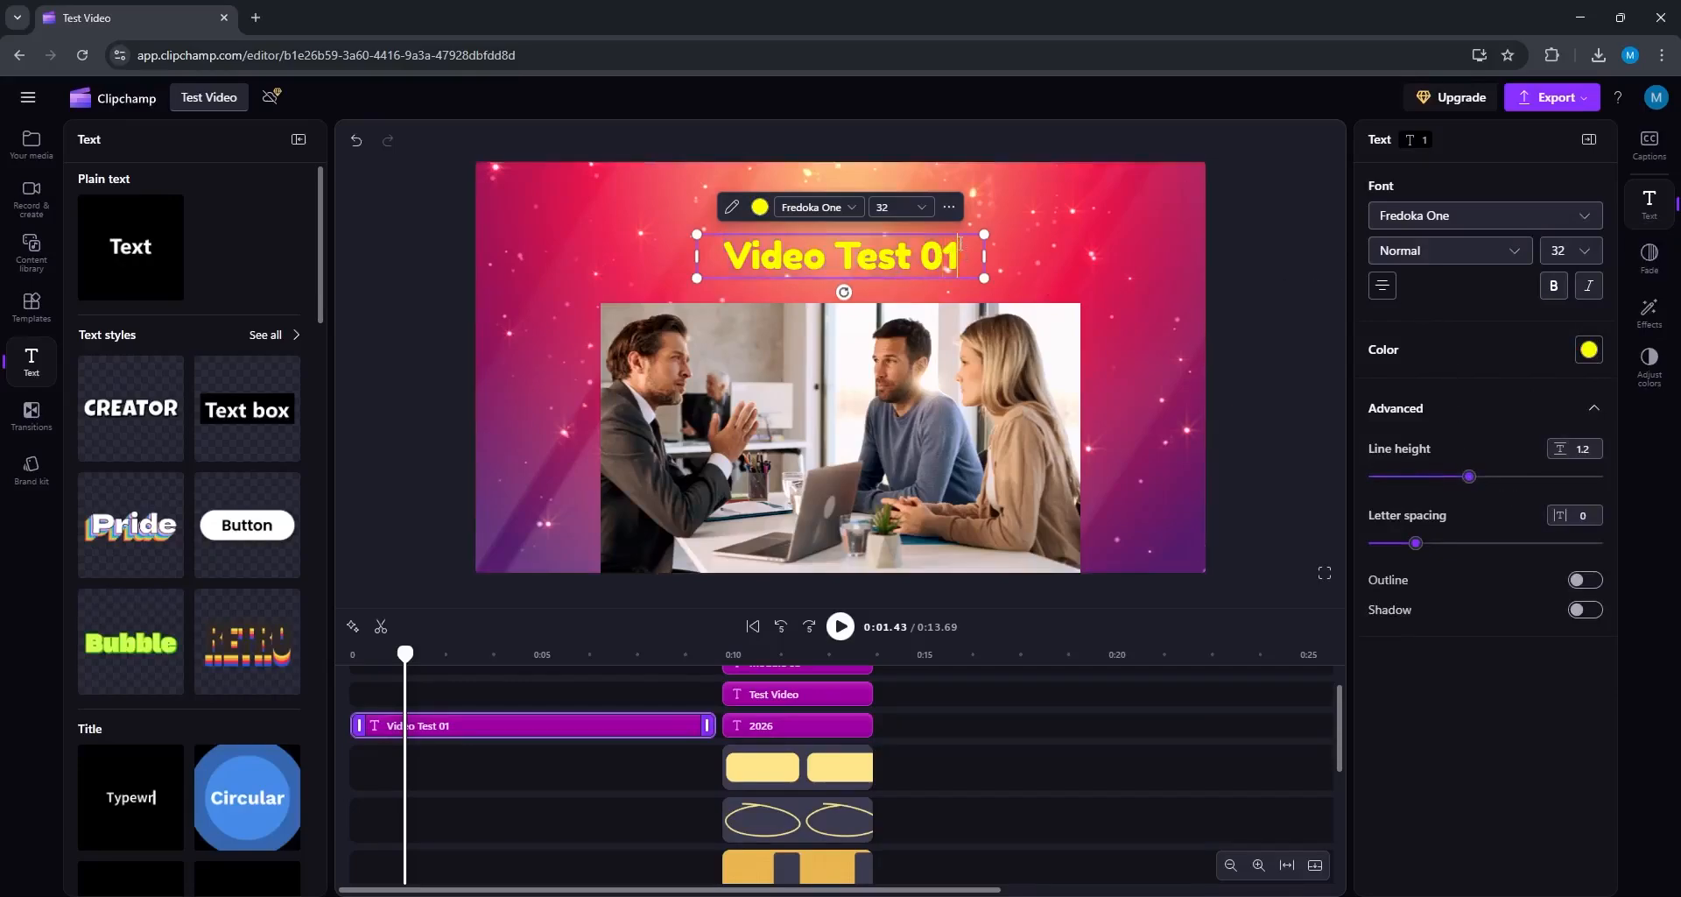
pyautogui.press('Return')
pyautogui.write('Video ')
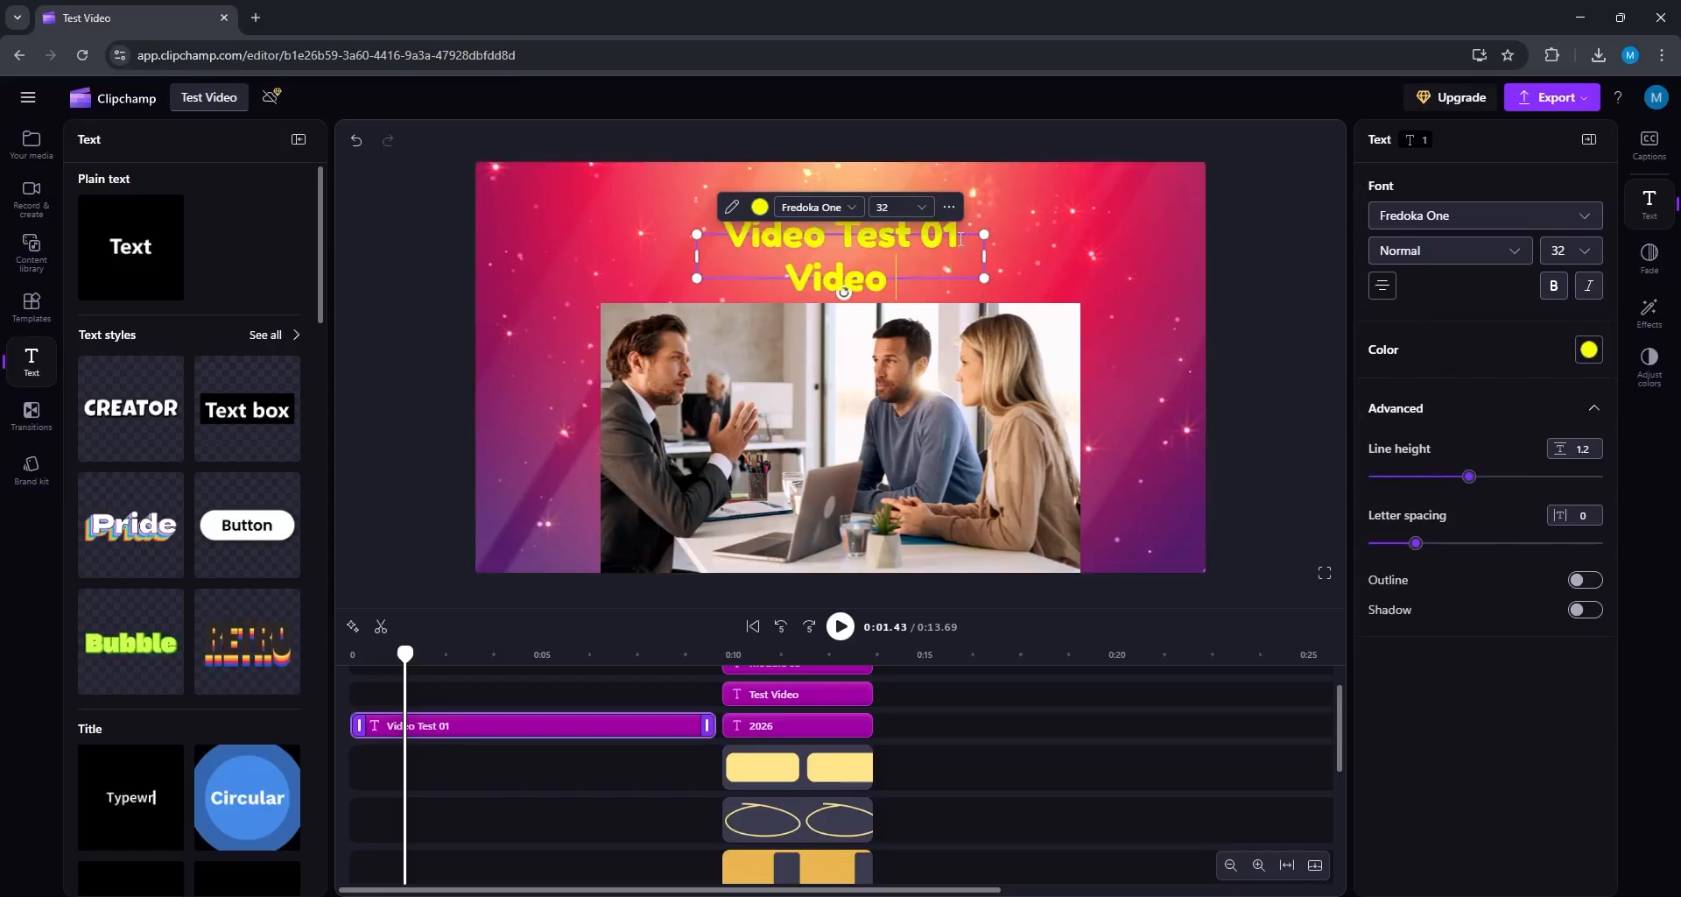
pyautogui.write('Test 02')
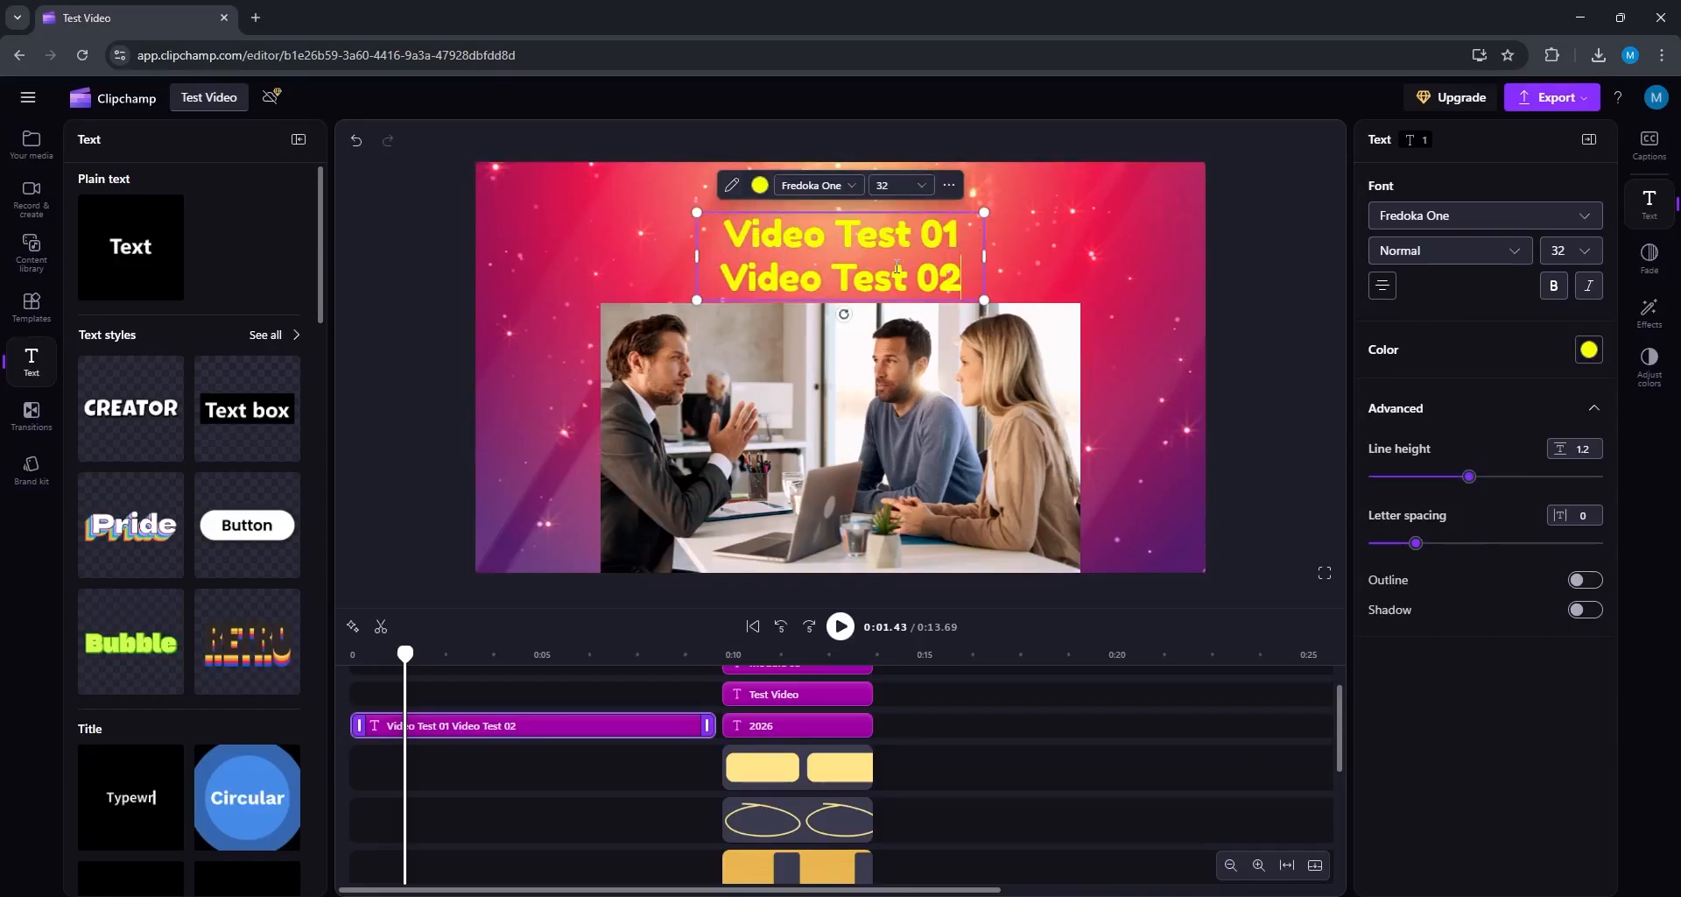
# Step: Try line height 1 on the two-line title text and set it to 1.6
pyautogui.moveTo(961, 267); pyautogui.dragTo(725, 239)
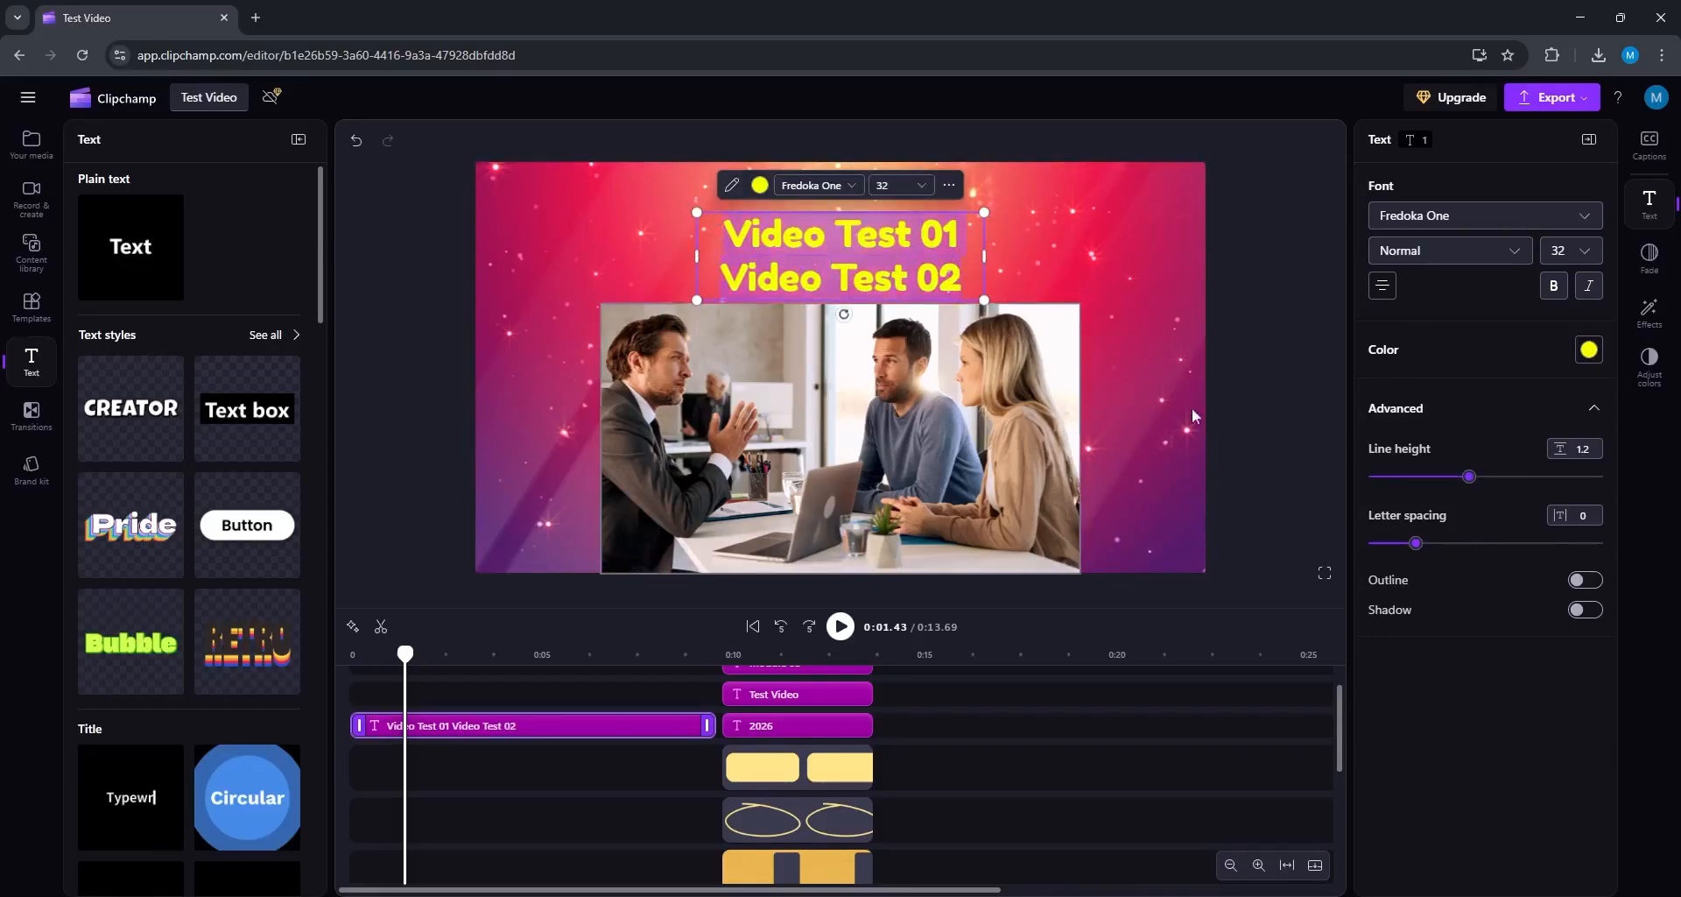
pyautogui.click(1436, 482)
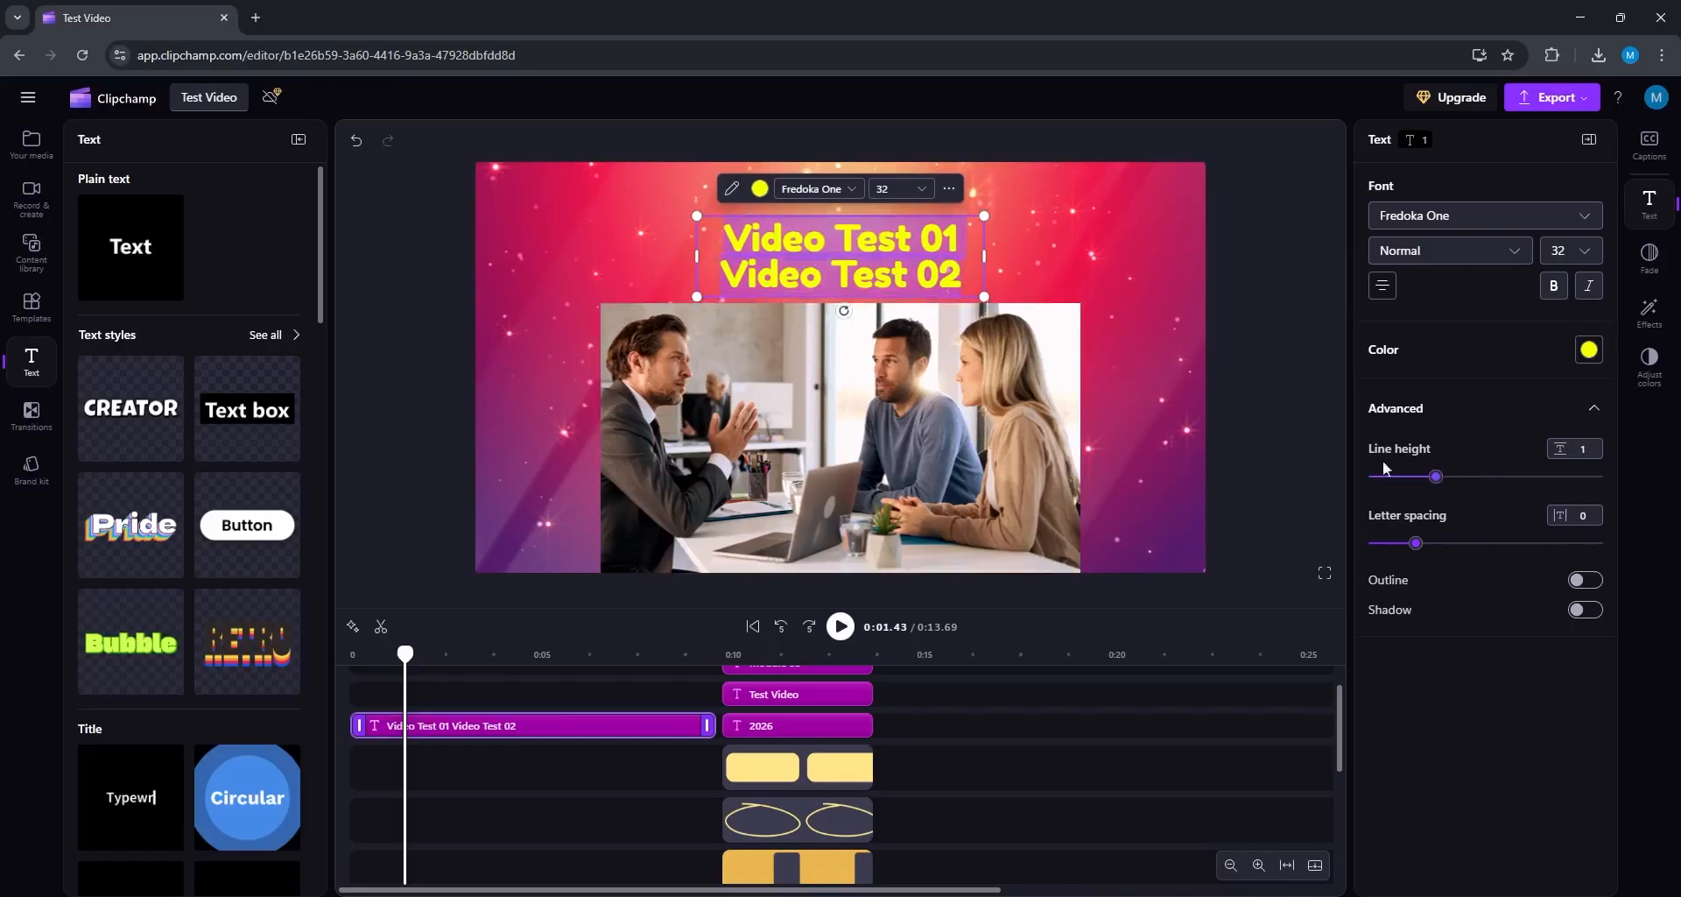
pyautogui.moveTo(1439, 484); pyautogui.dragTo(1535, 477)
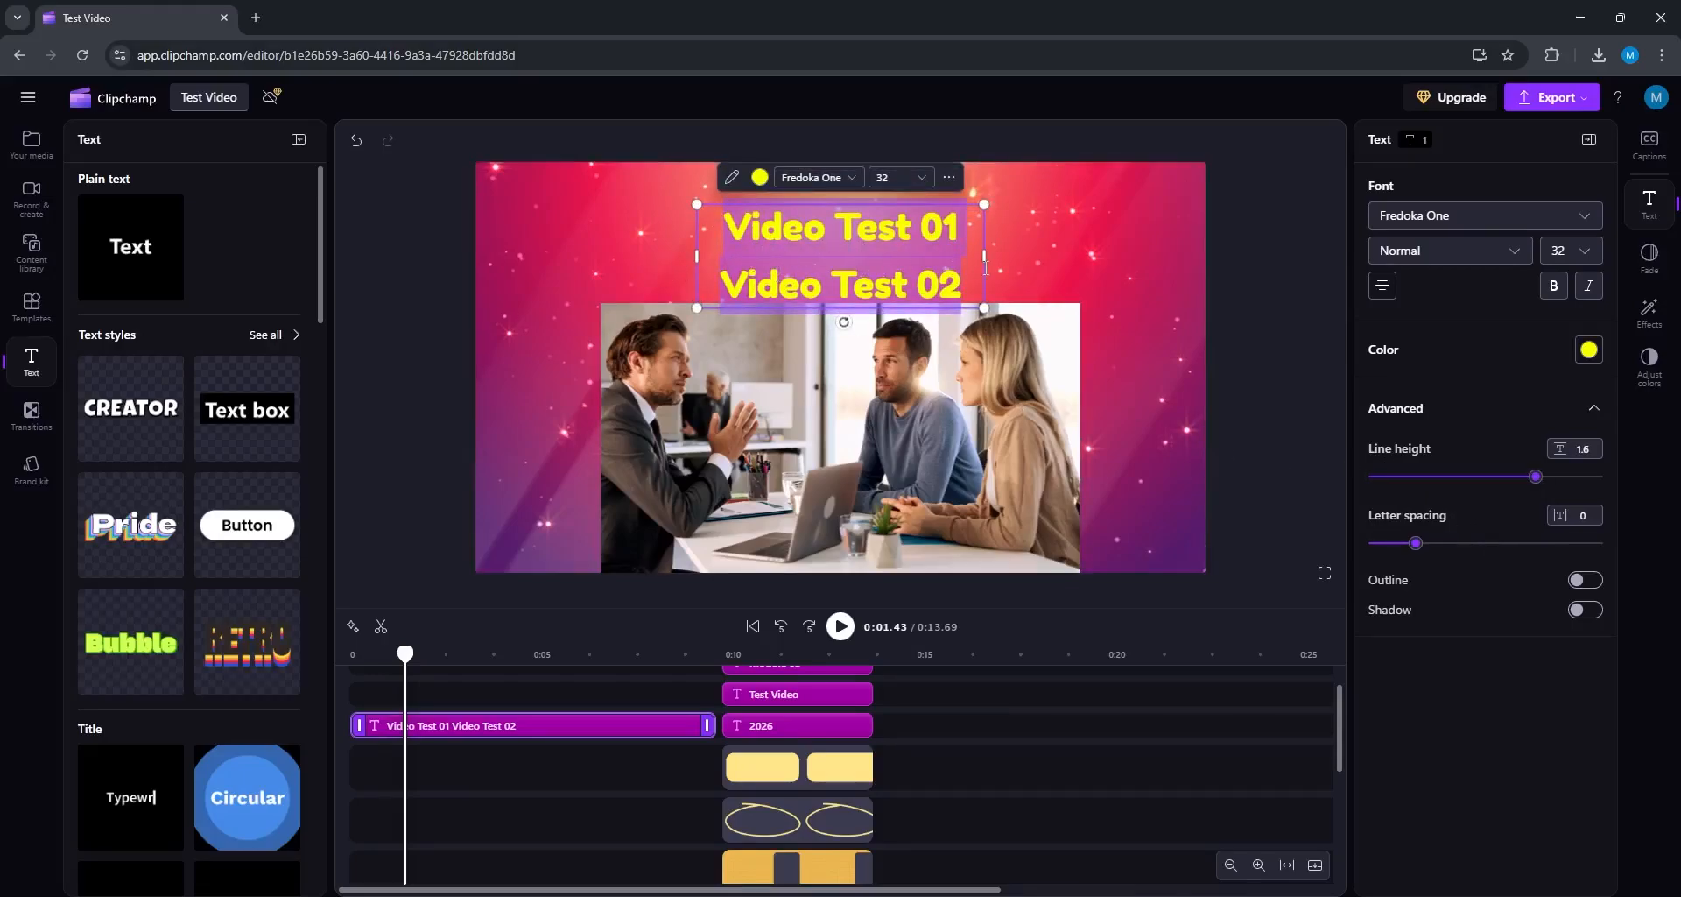
# Step: Delete the second line "Video Test 02" from the title text
pyautogui.moveTo(963, 284); pyautogui.dragTo(727, 284)
pyautogui.press('BackSpace')
pyautogui.press('BackSpace')
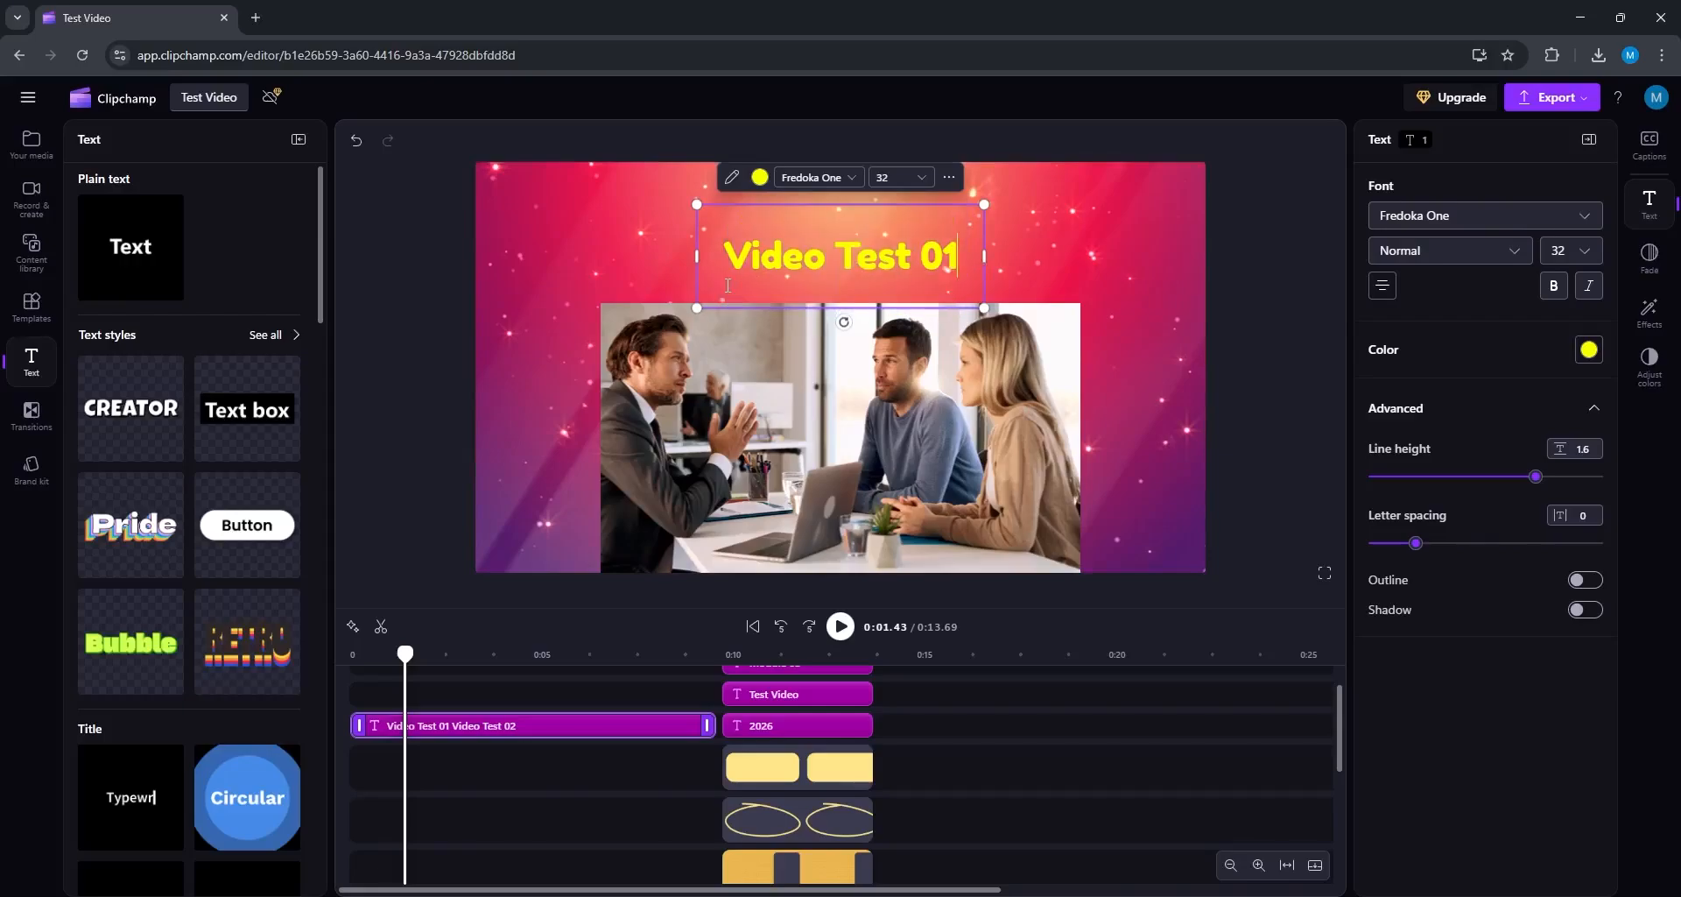
# Step: Set the letter spacing of the "Video Test 01" text to 5
pyautogui.moveTo(710, 234); pyautogui.dragTo(978, 256)
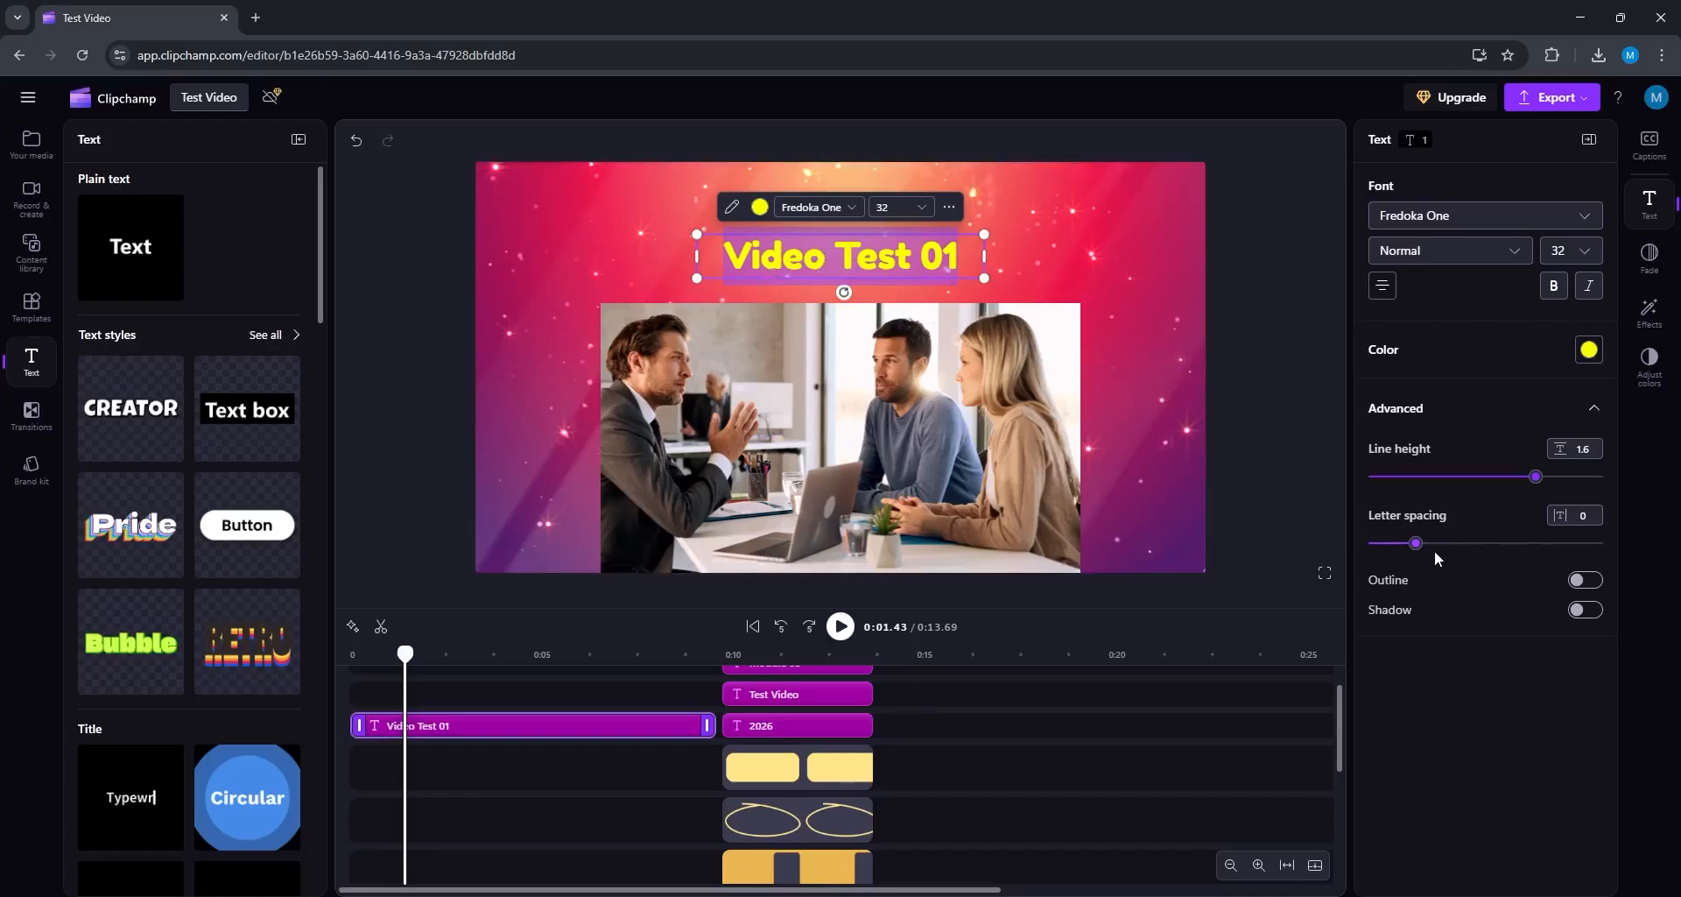
pyautogui.moveTo(1416, 544); pyautogui.dragTo(1470, 549)
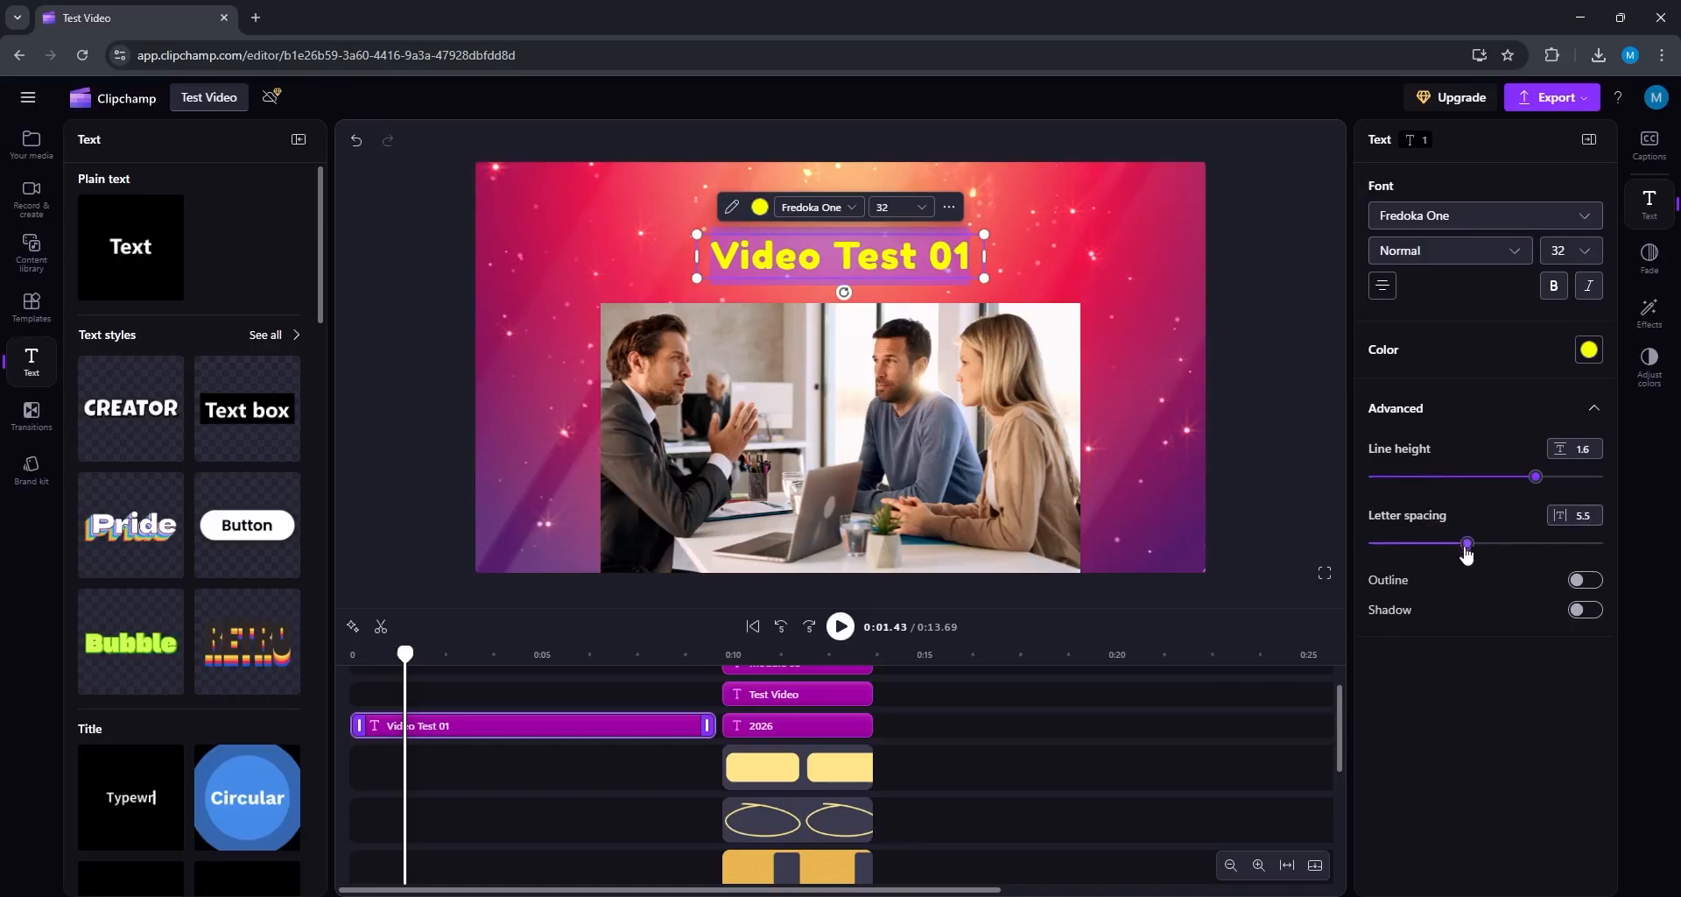
pyautogui.click(1581, 448)
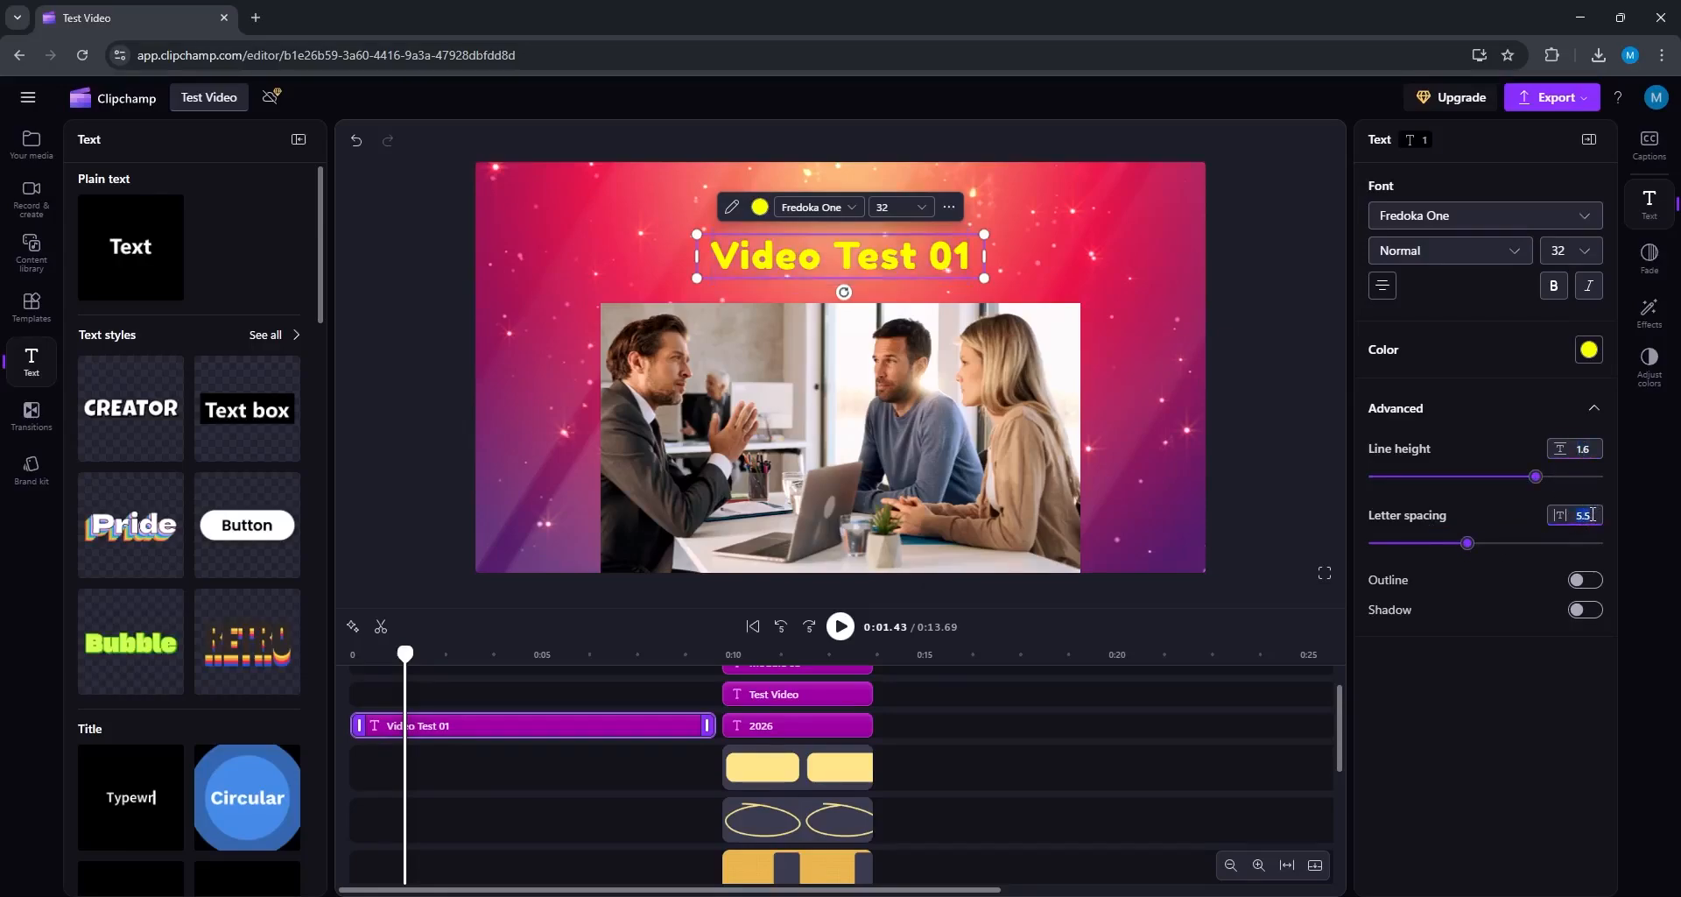
pyautogui.press('BackSpace')
pyautogui.press('BackSpace')
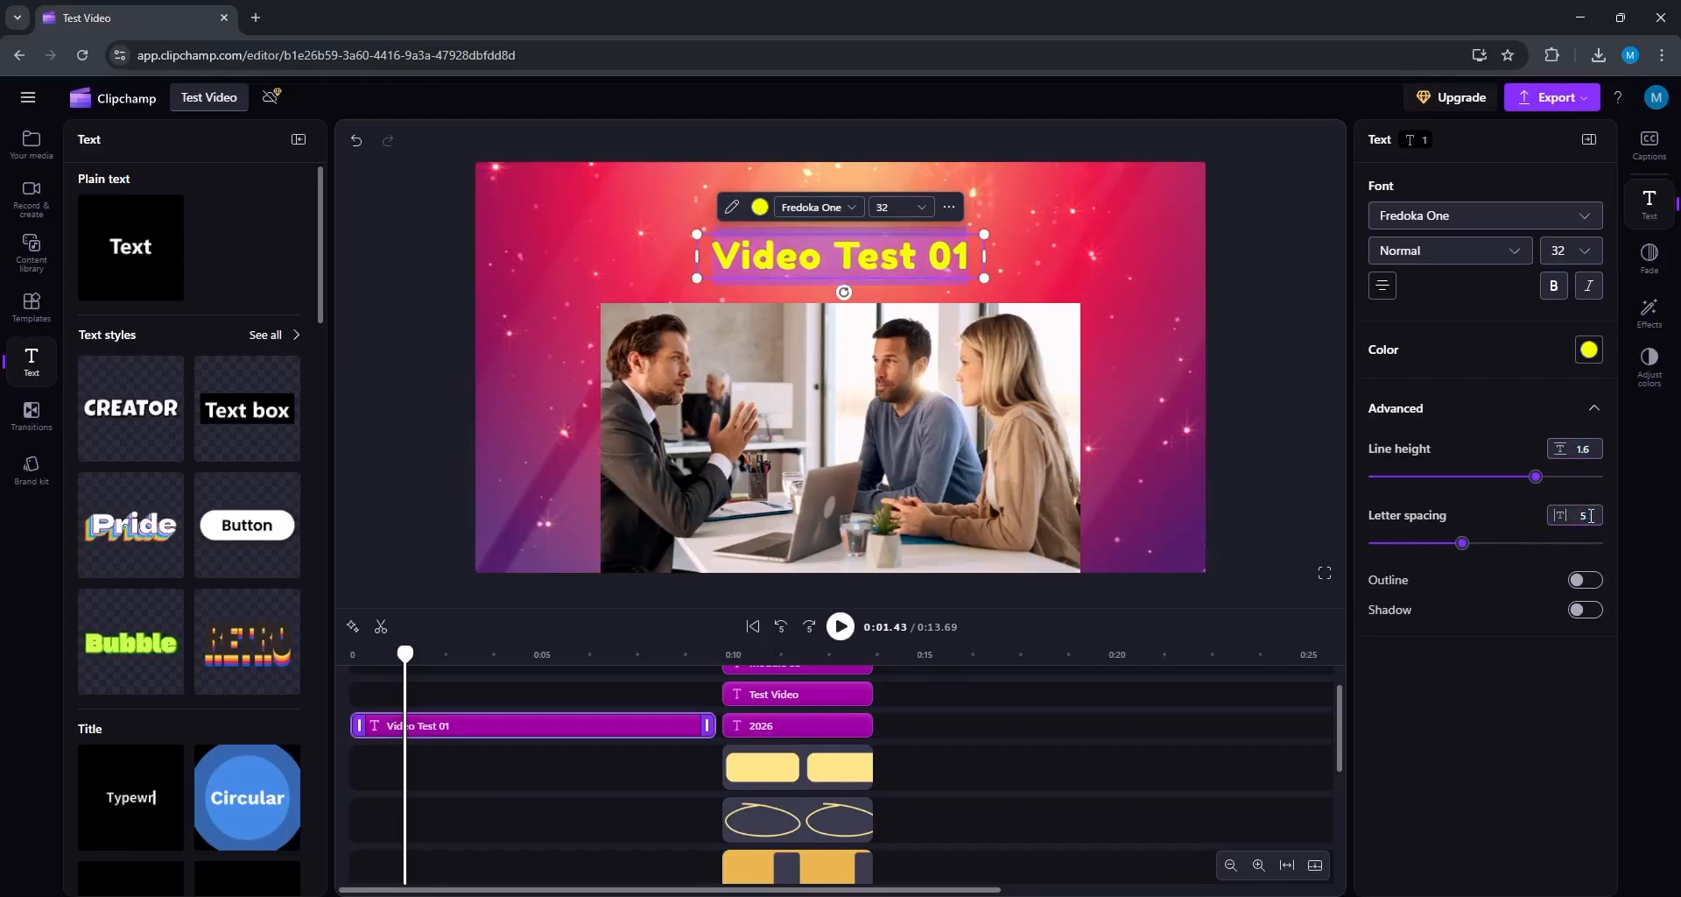
# Step: Turn on a black outline for the "Video Test 01" text and choose the widest preset width
pyautogui.click(1592, 580)
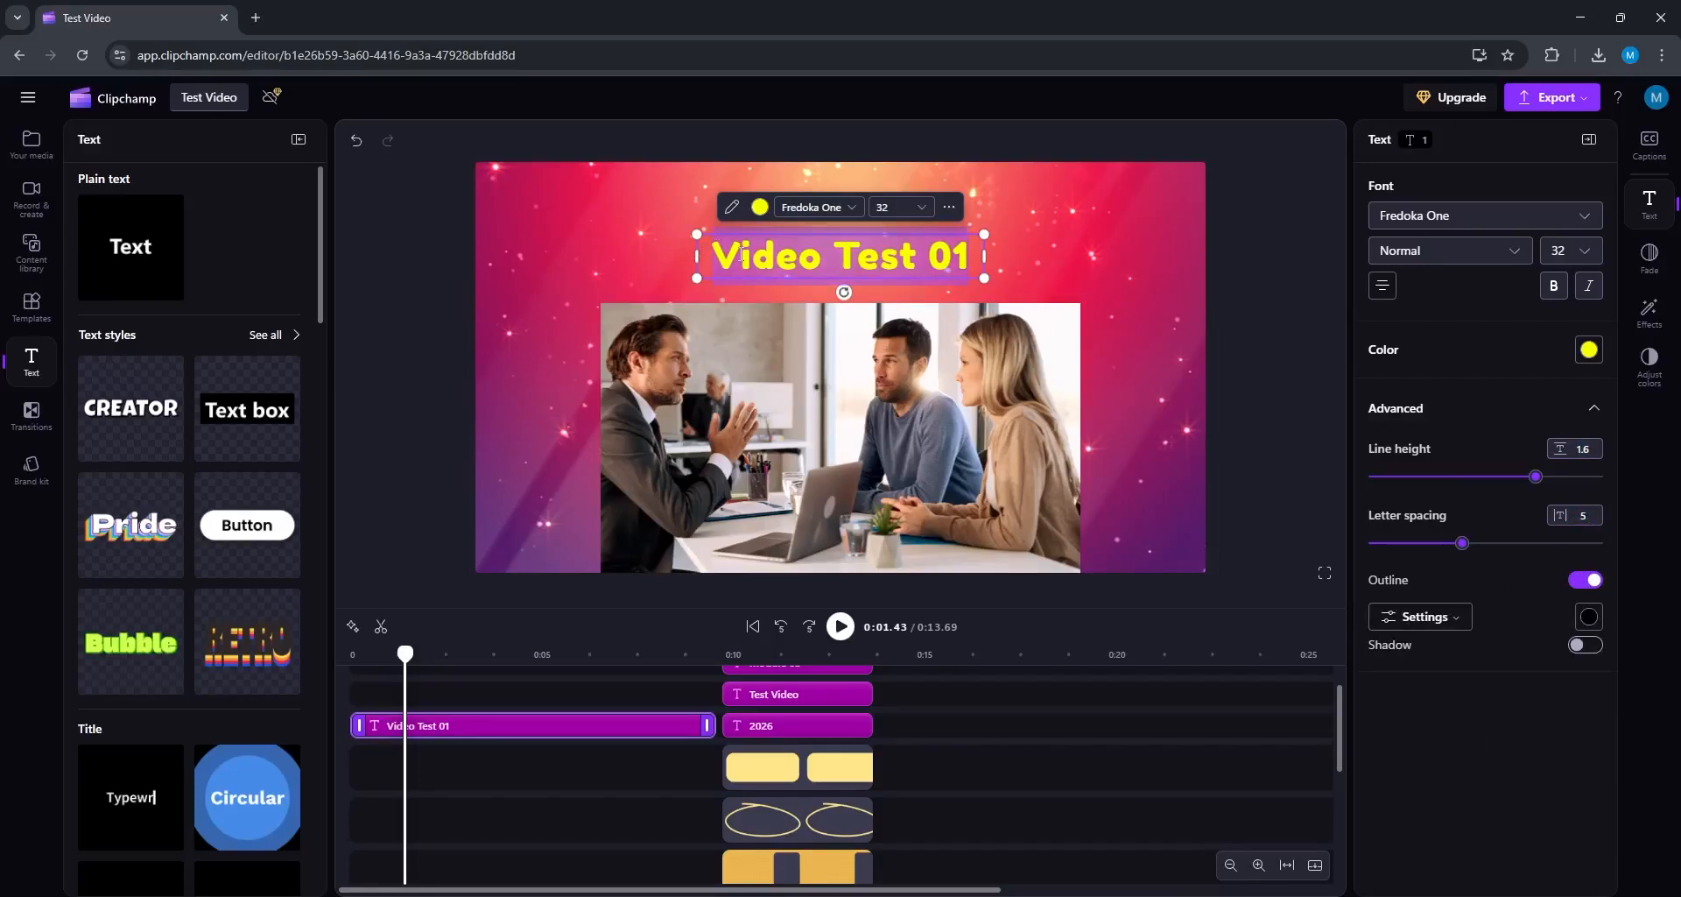
pyautogui.click(1589, 616)
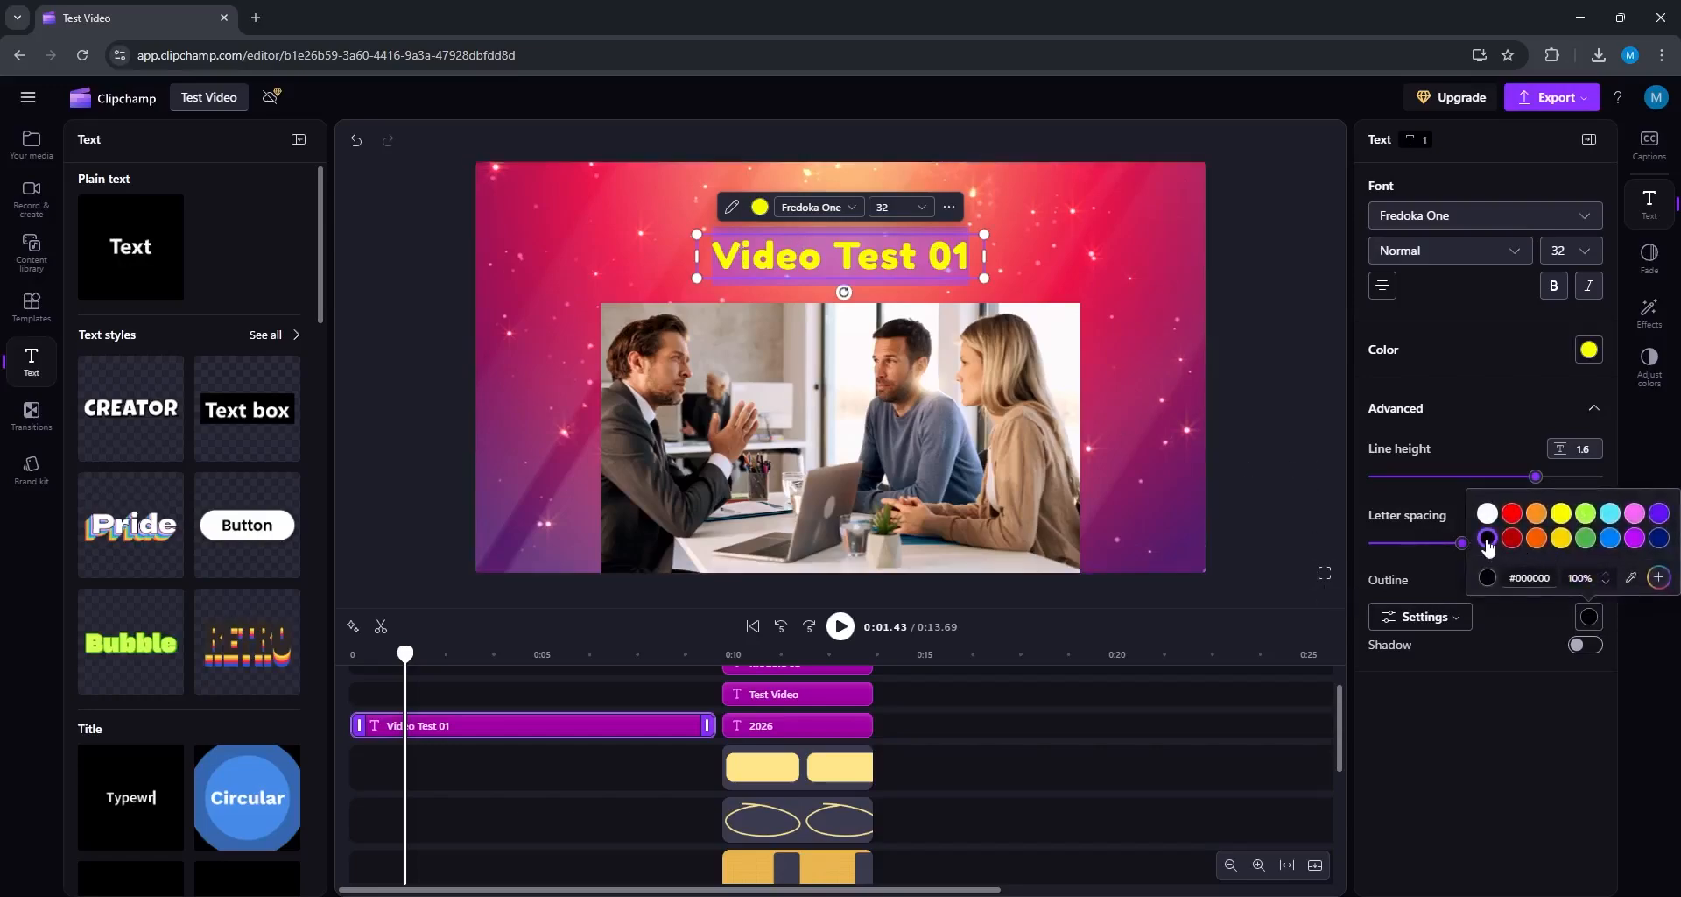
pyautogui.click(1441, 618)
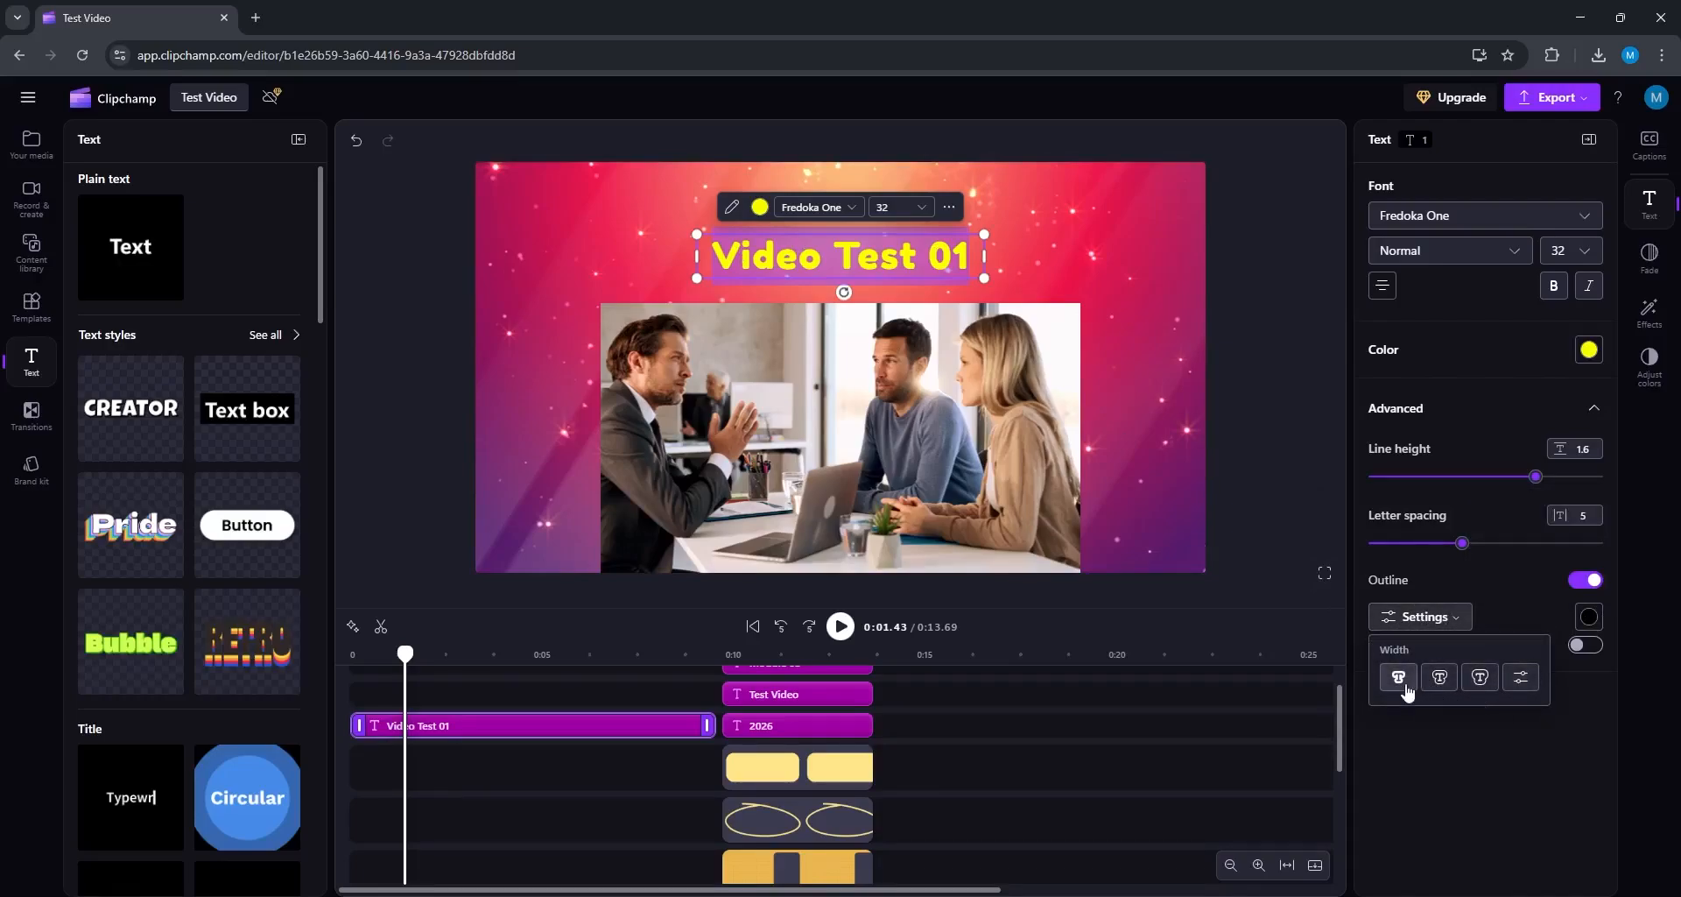
pyautogui.click(1436, 681)
pyautogui.click(1482, 683)
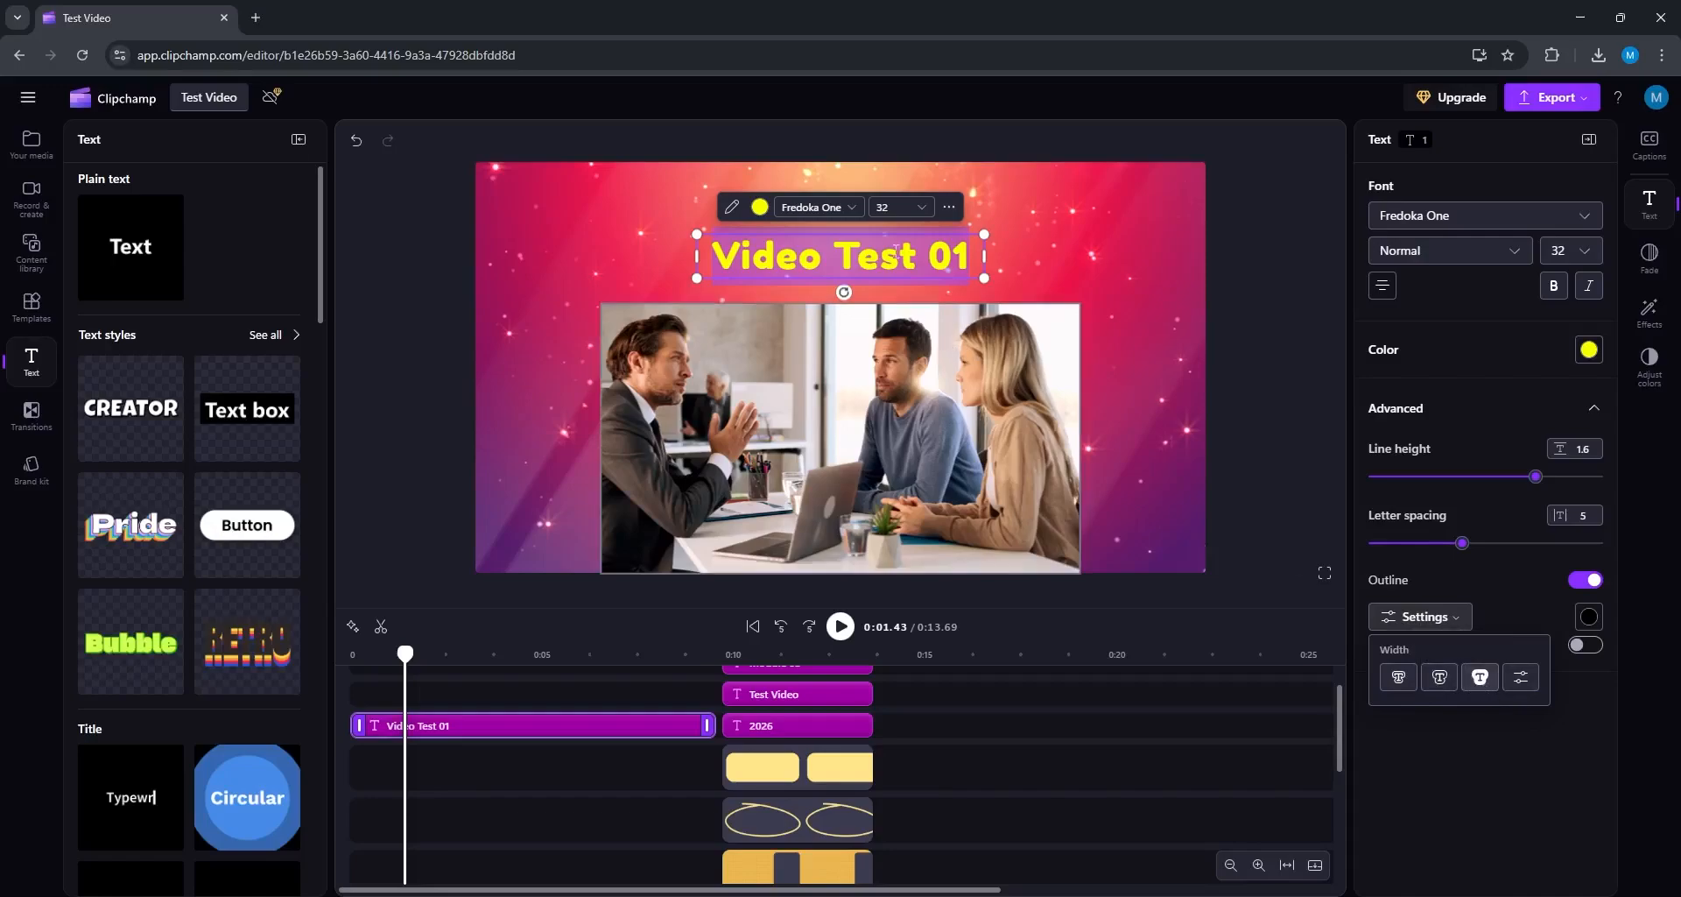
# Step: Try a custom outline width of 10 on the "Video Test 01" text
pyautogui.click(961, 265)
pyautogui.moveTo(967, 263); pyautogui.dragTo(708, 252)
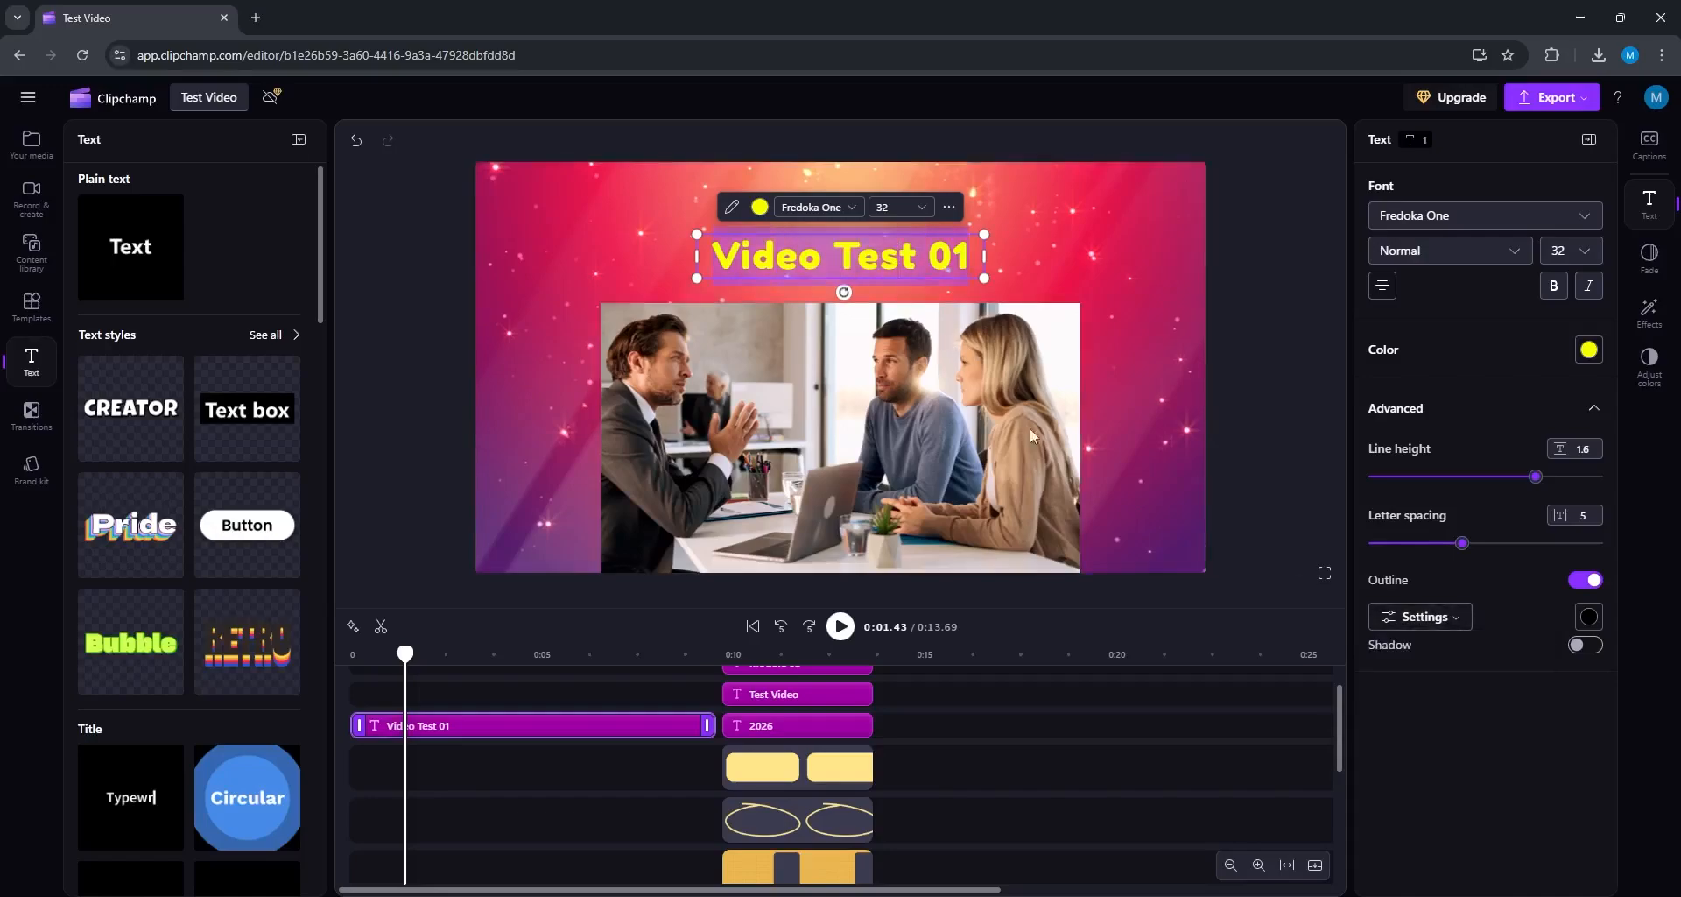
pyautogui.click(1445, 618)
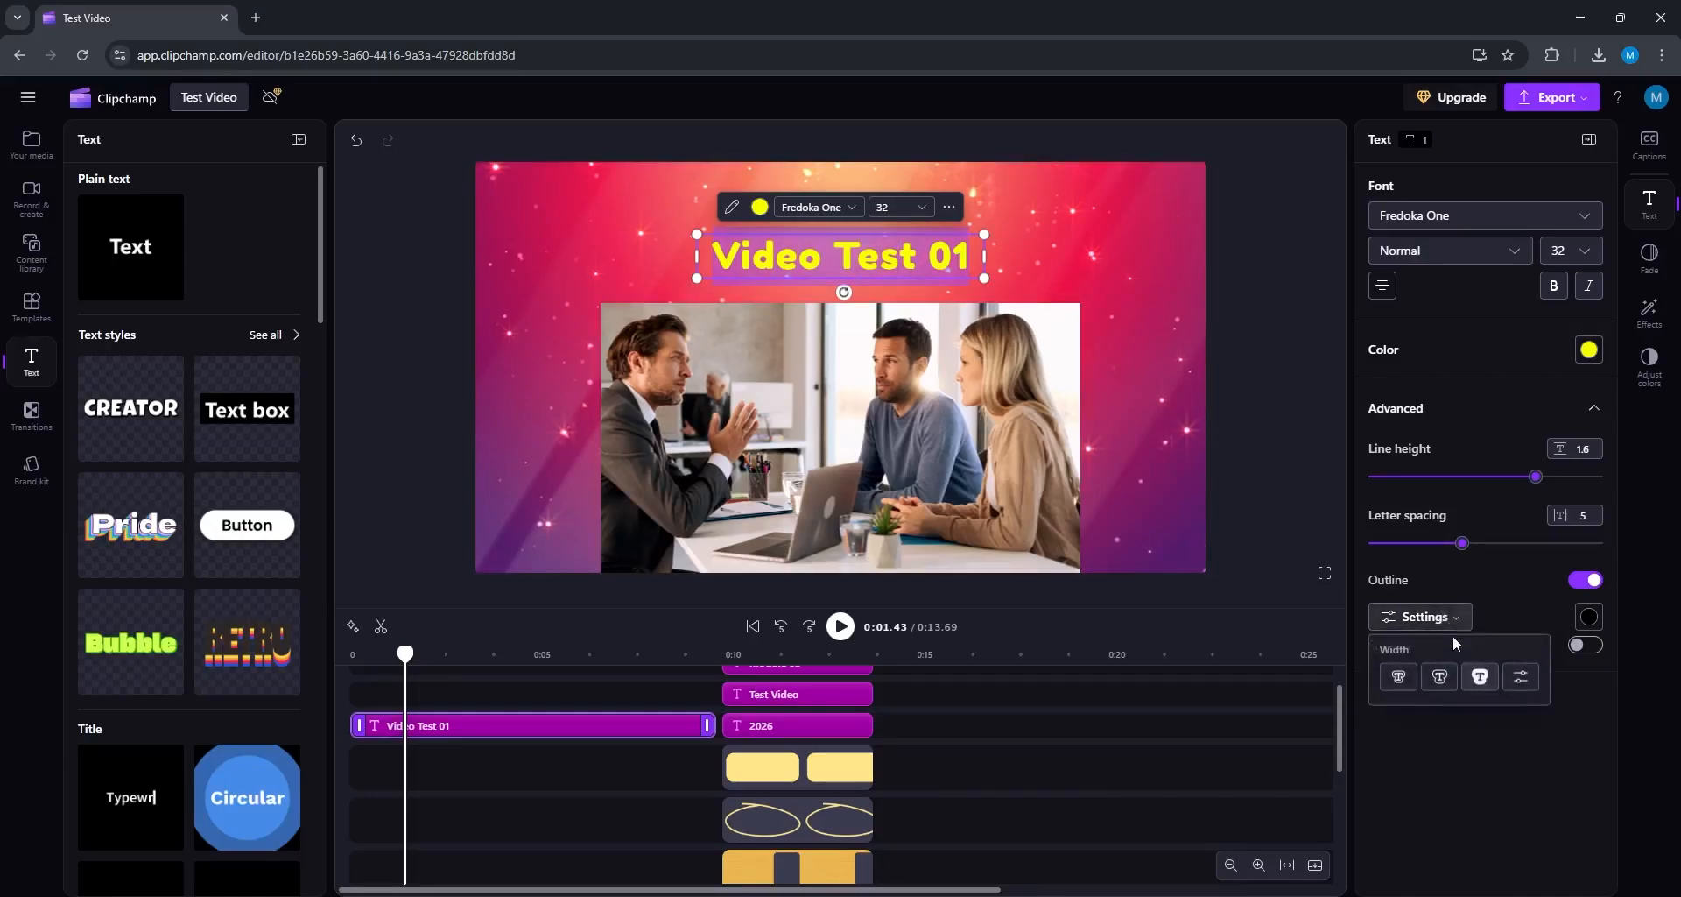
pyautogui.click(1519, 685)
pyautogui.moveTo(1405, 709); pyautogui.dragTo(1499, 718)
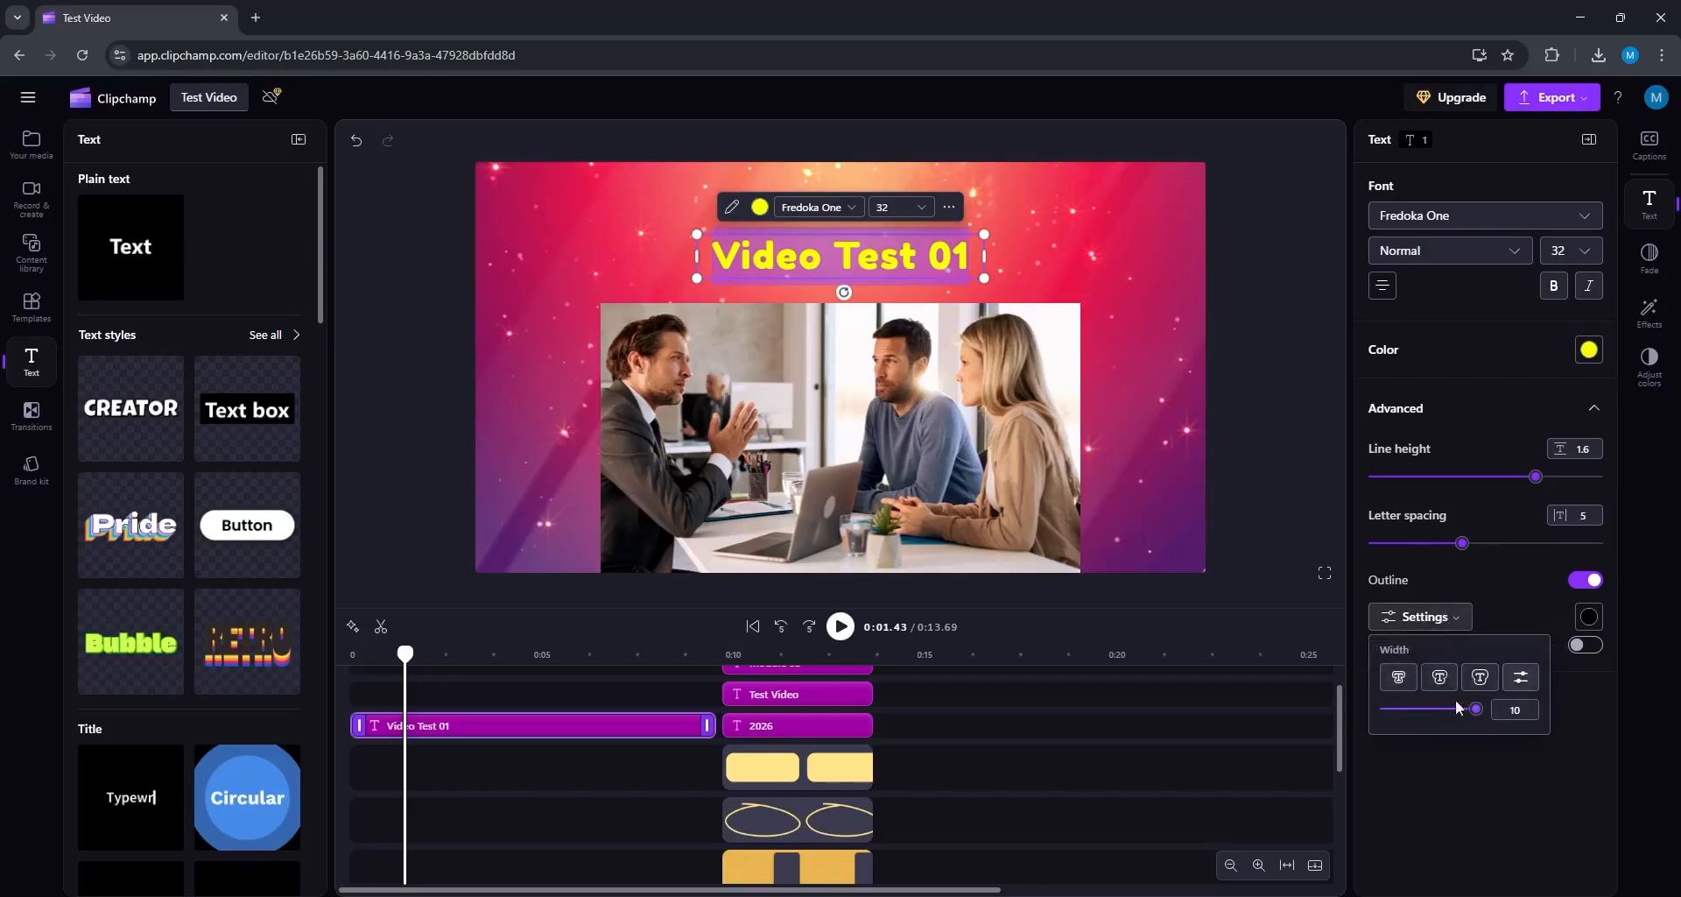
# Step: Compare the outline width presets, color the text outline purple and settle on the widest preset
pyautogui.click(1400, 682)
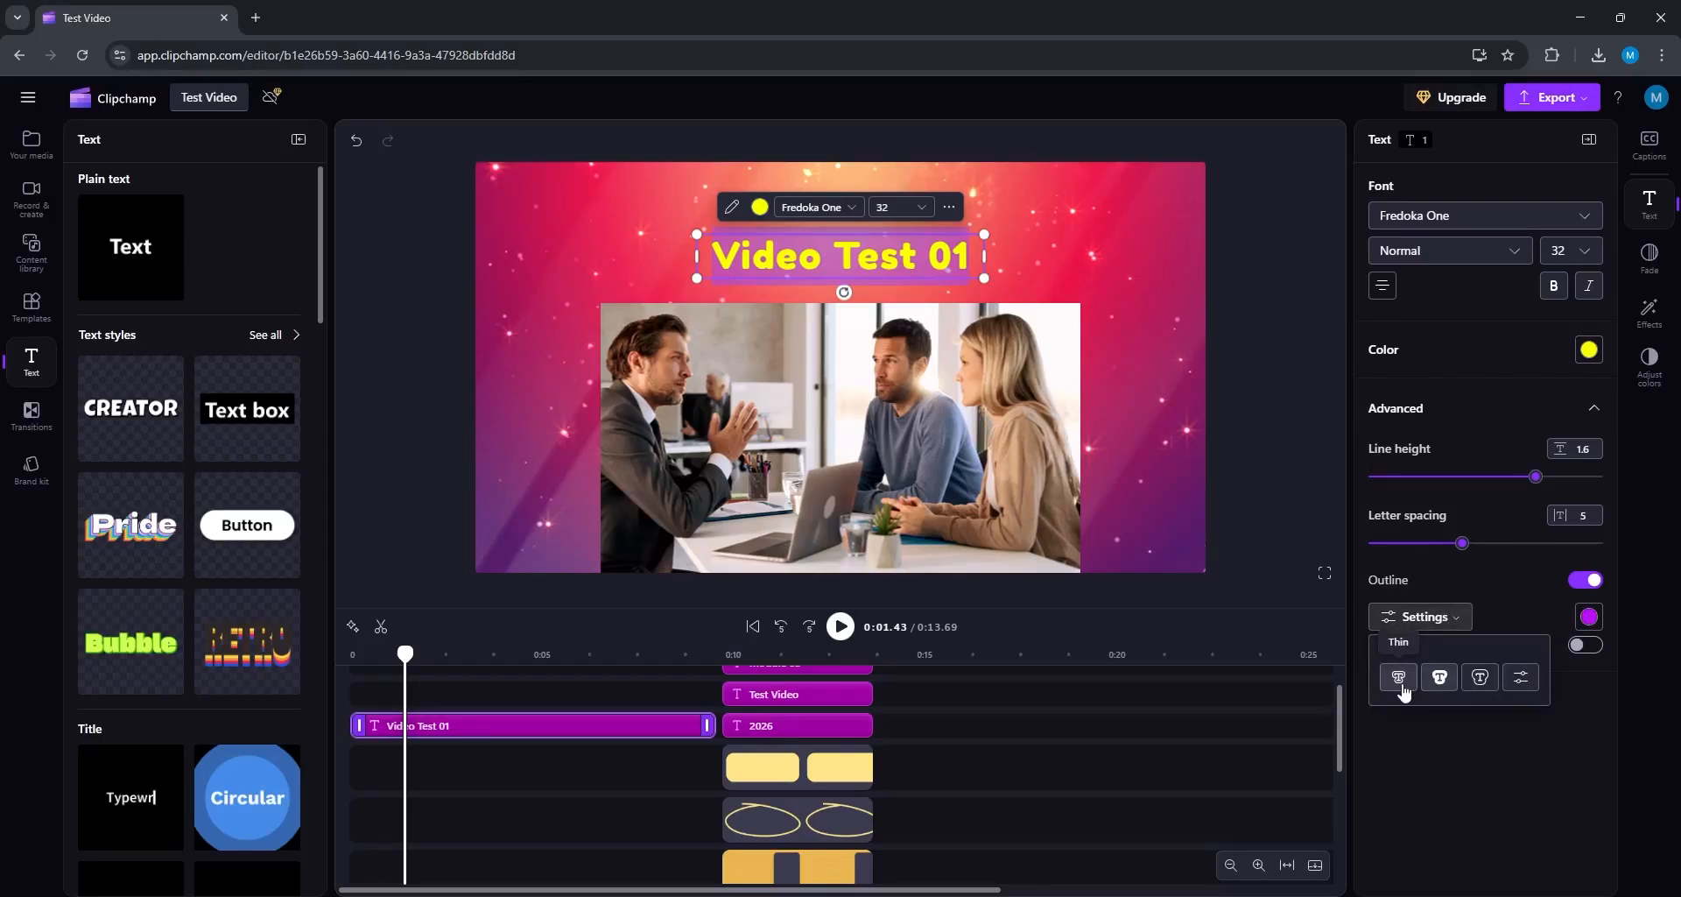
pyautogui.click(1479, 687)
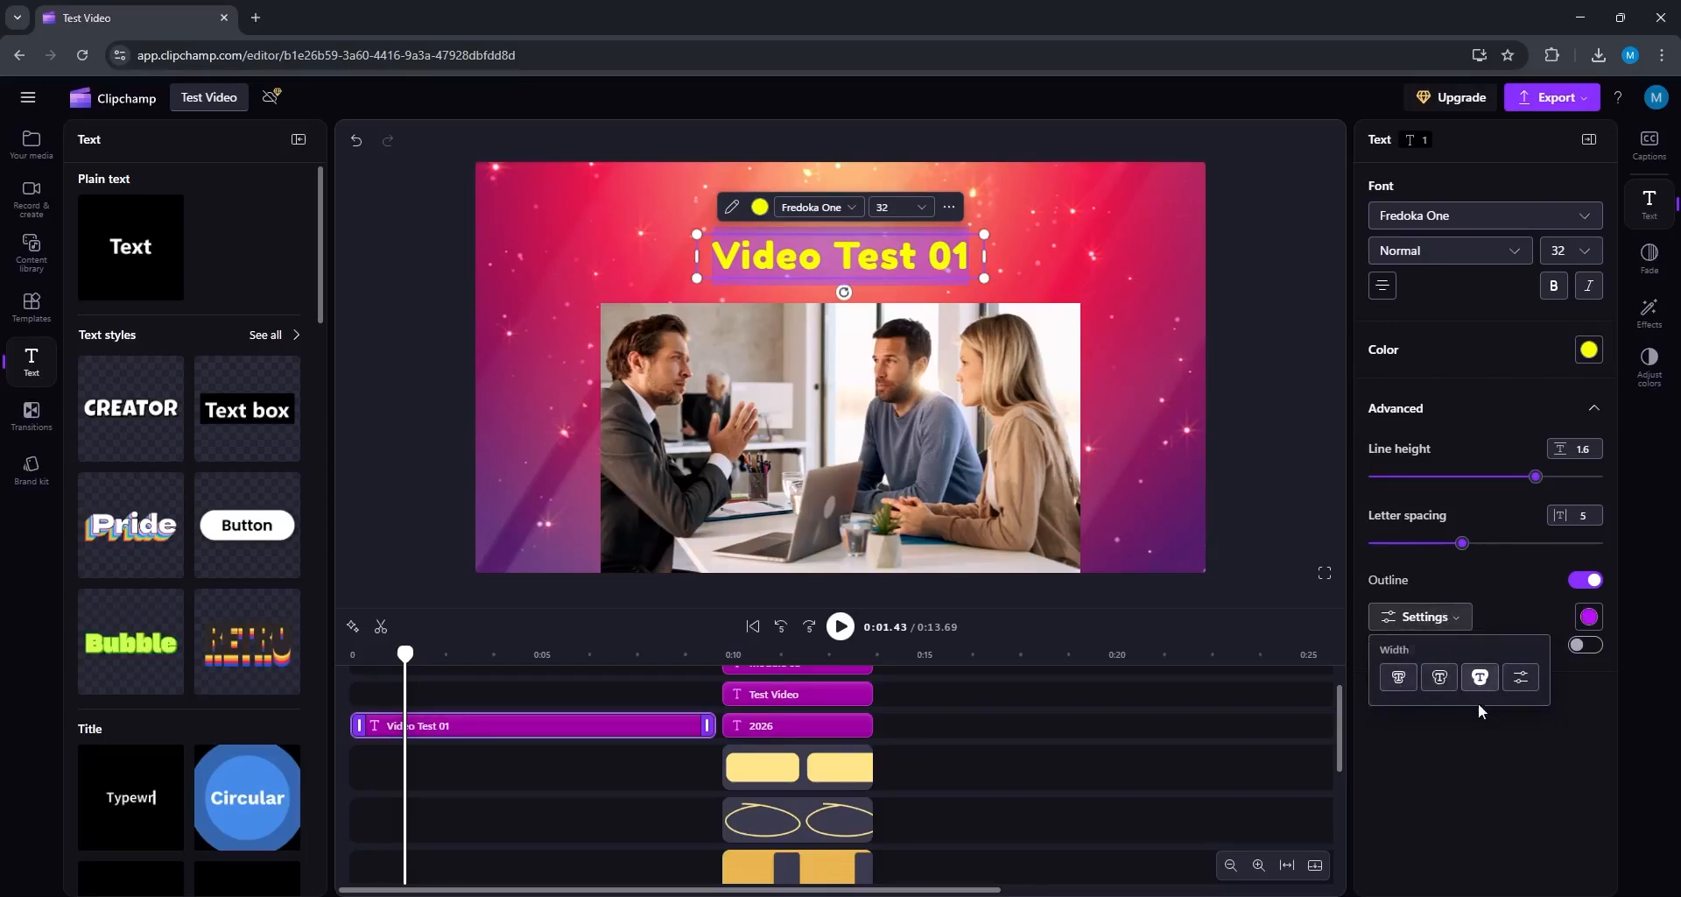
pyautogui.click(1536, 708)
# Step: Turn on the text's shadow at the farthest distance preset and try the Bottom center direction and the preset after it
pyautogui.click(1590, 649)
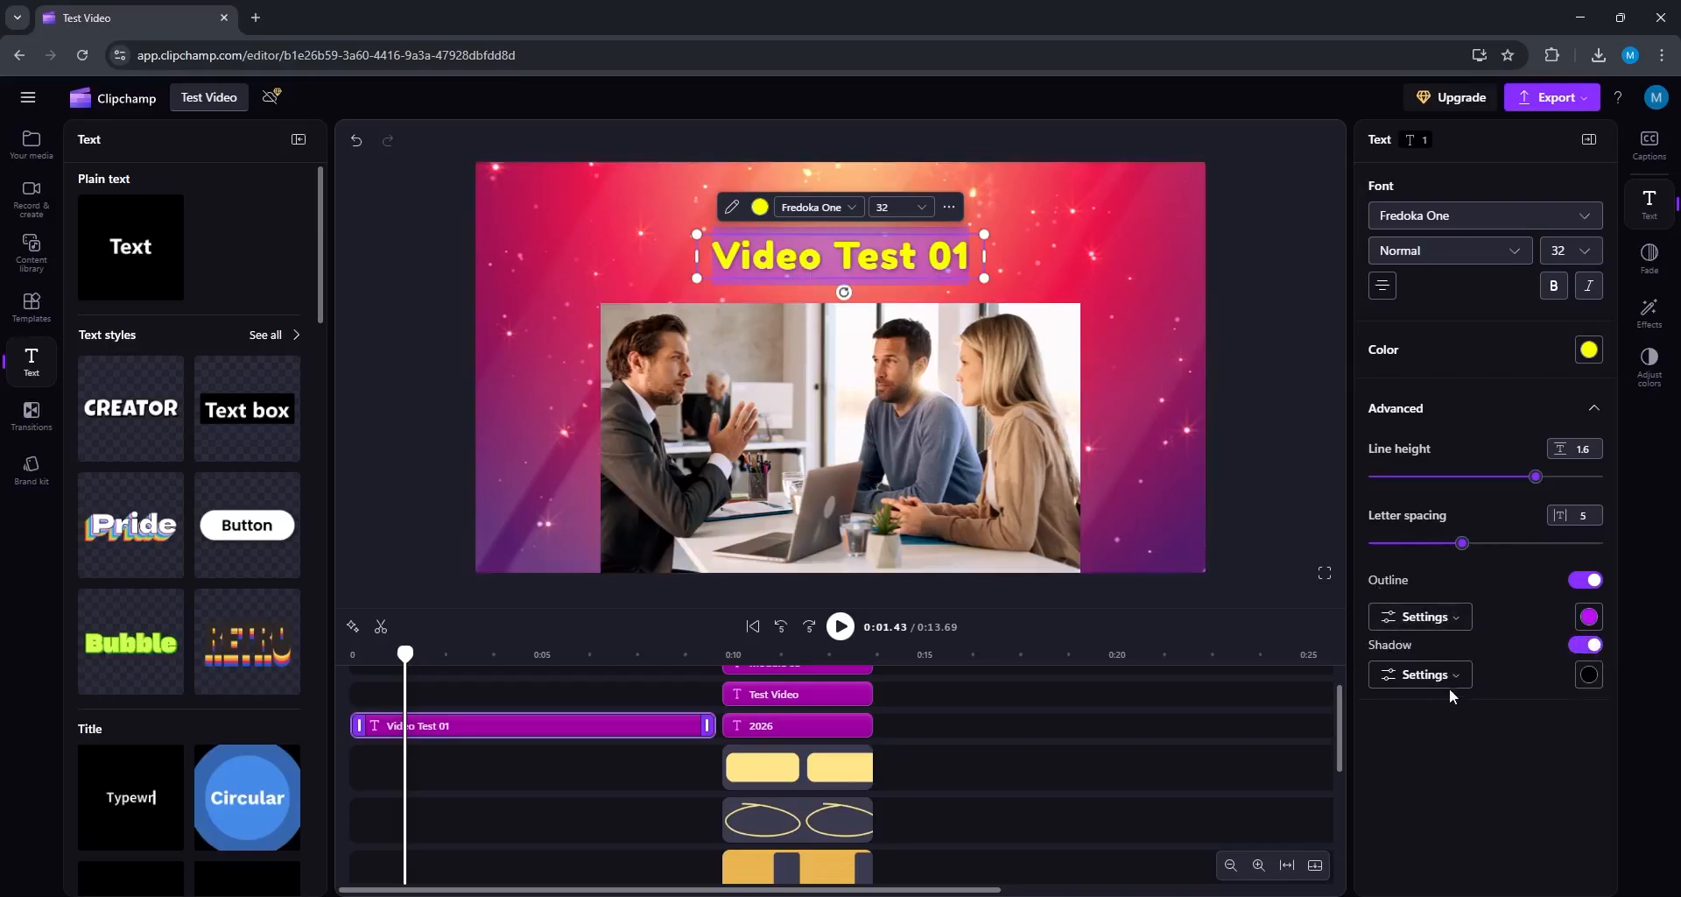
pyautogui.click(1420, 674)
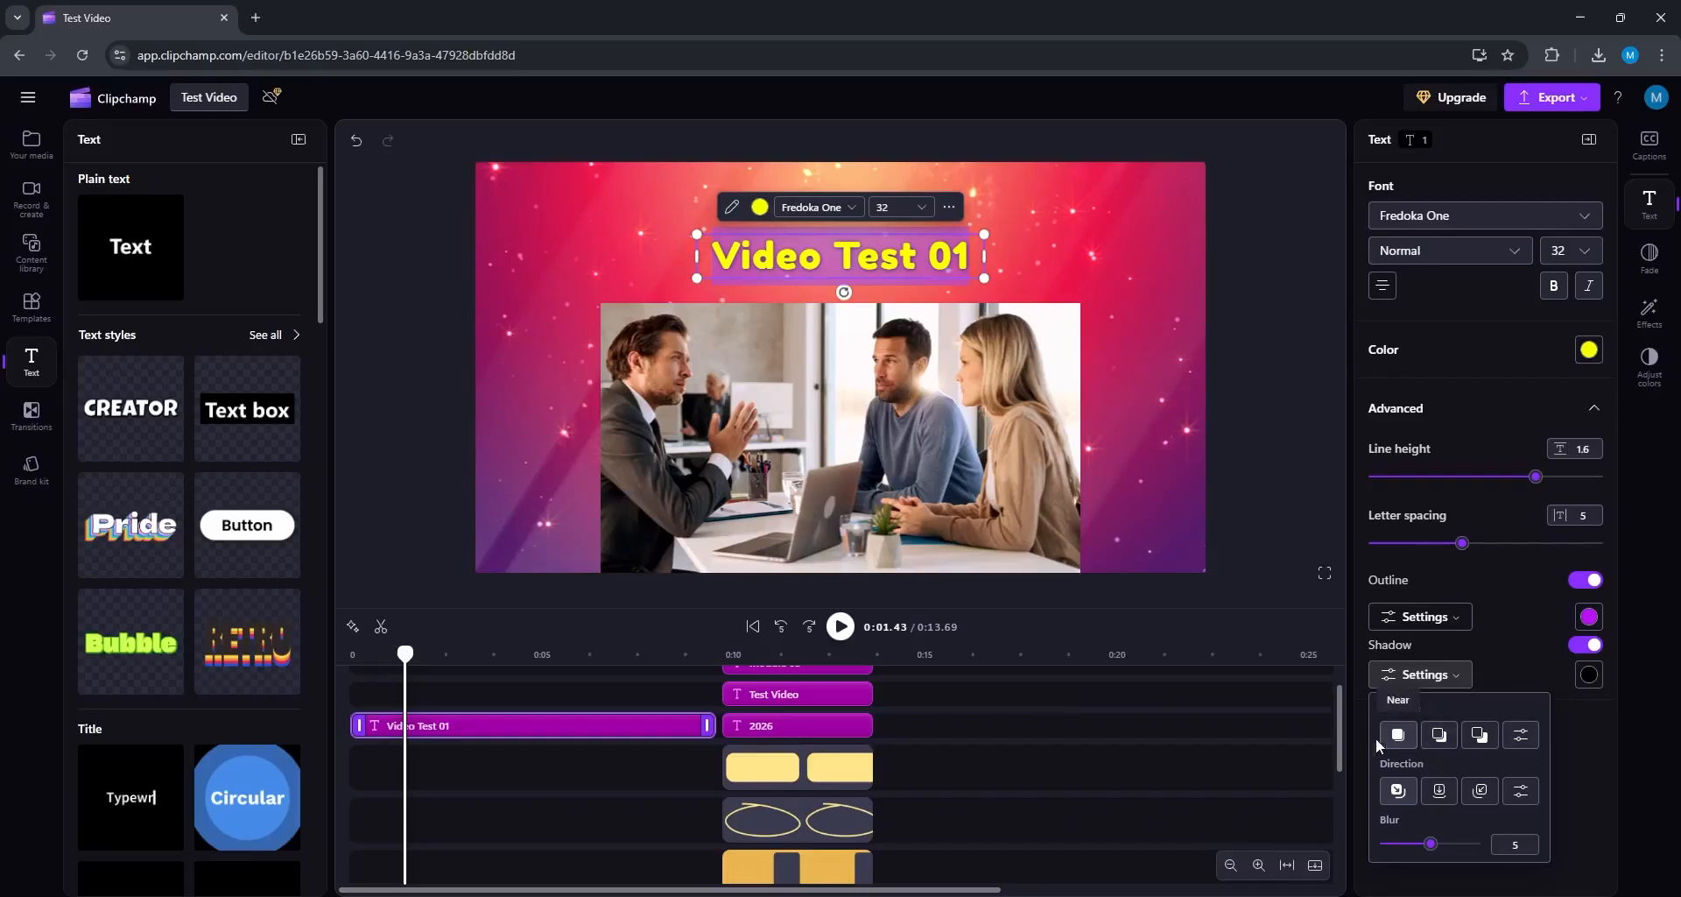
pyautogui.click(1478, 737)
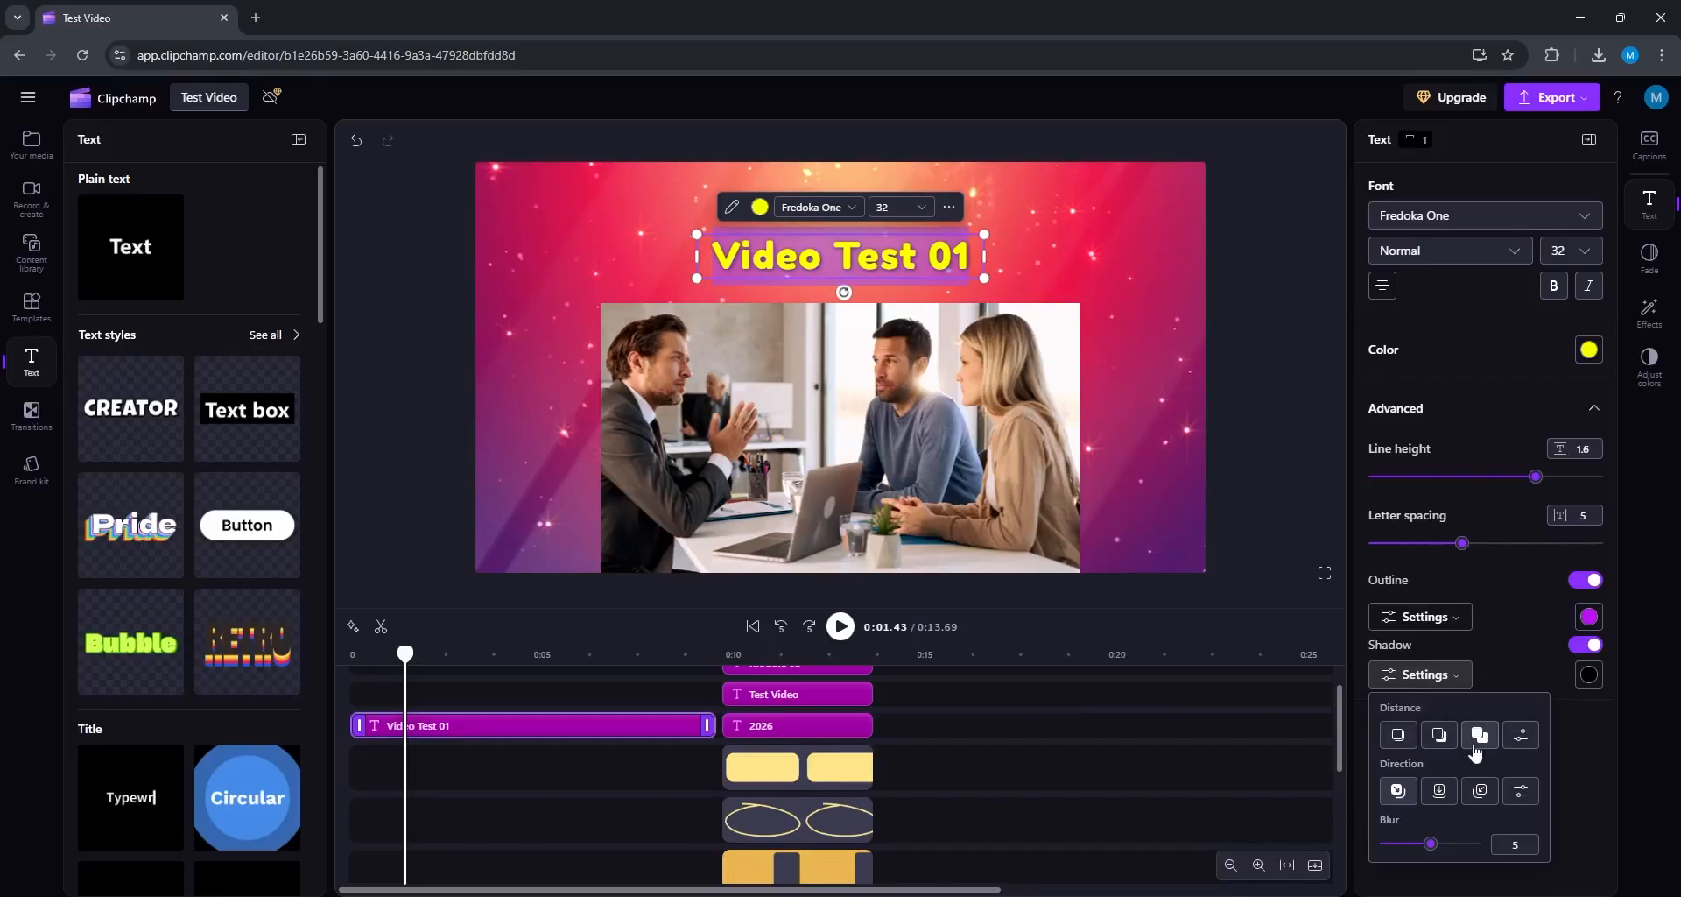
pyautogui.click(1436, 795)
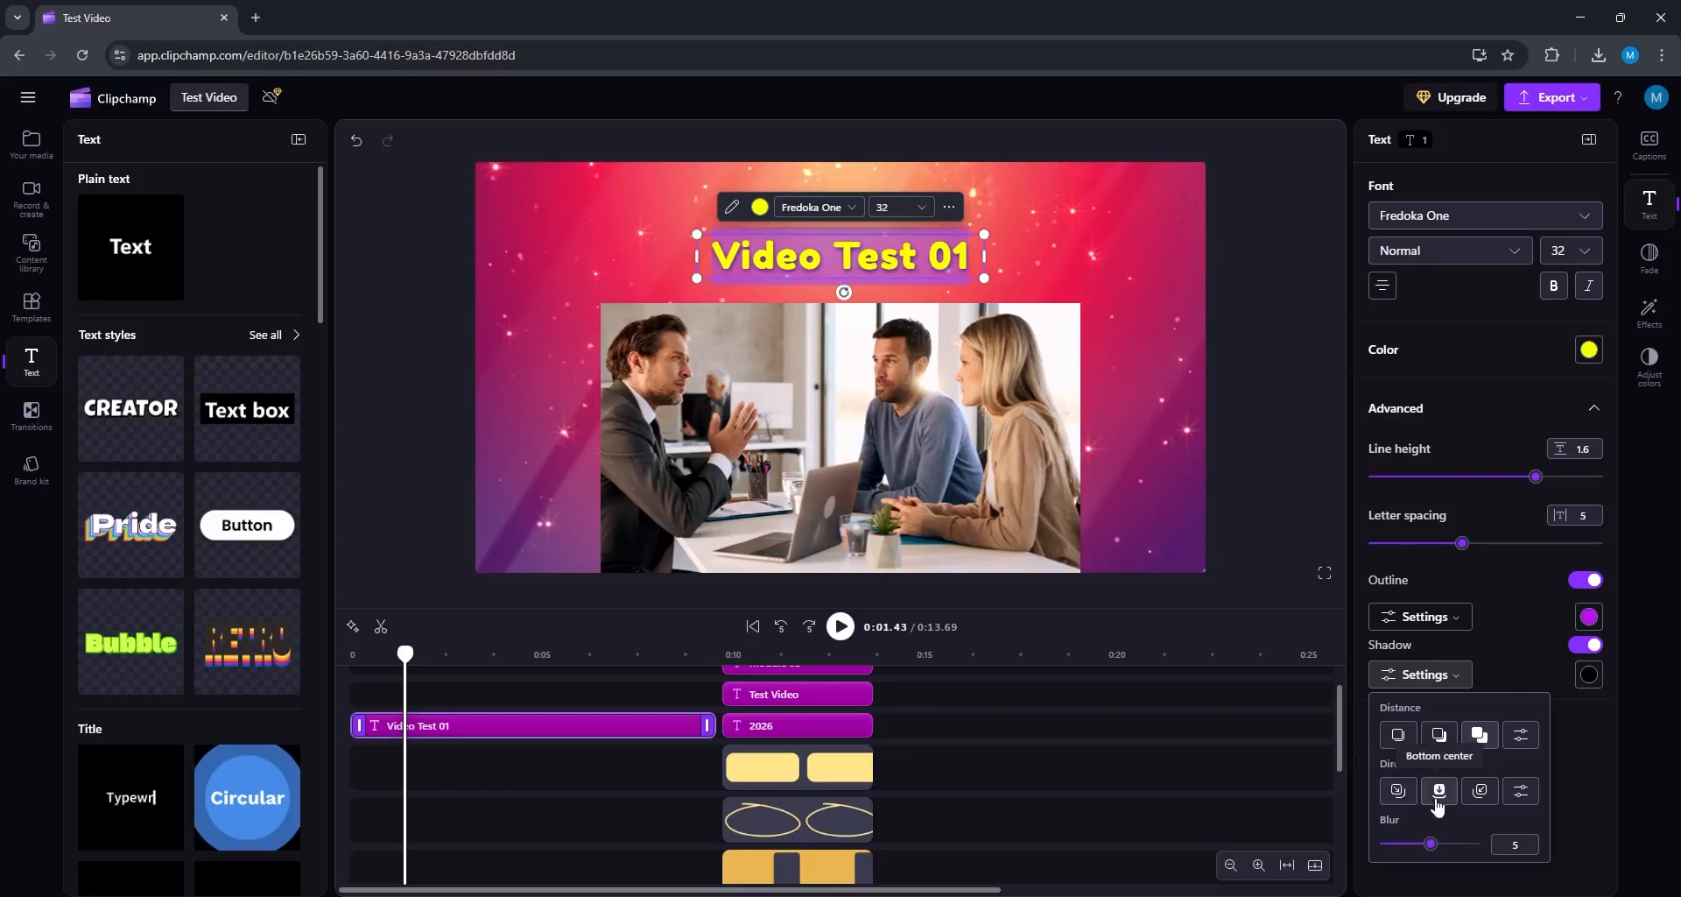
pyautogui.click(1481, 793)
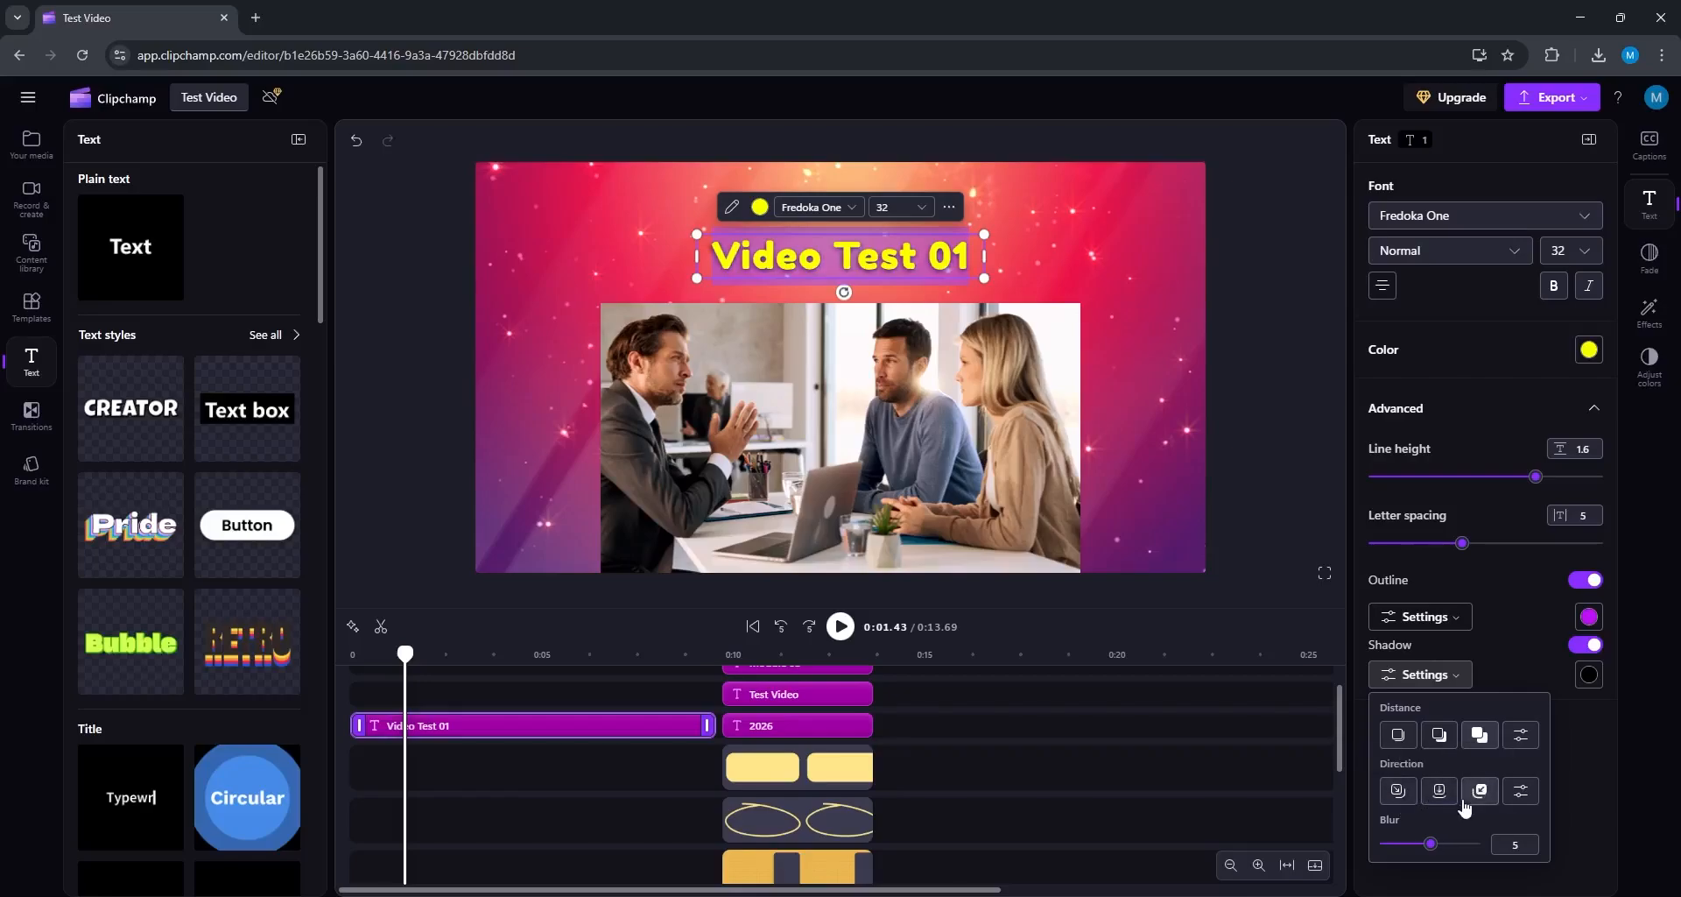
# Step: Give the text shadow a custom direction of 273 and a blur of 7, and increase its custom distance
pyautogui.click(1517, 800)
pyautogui.moveTo(1417, 826); pyautogui.dragTo(1451, 875)
pyautogui.click(1521, 735)
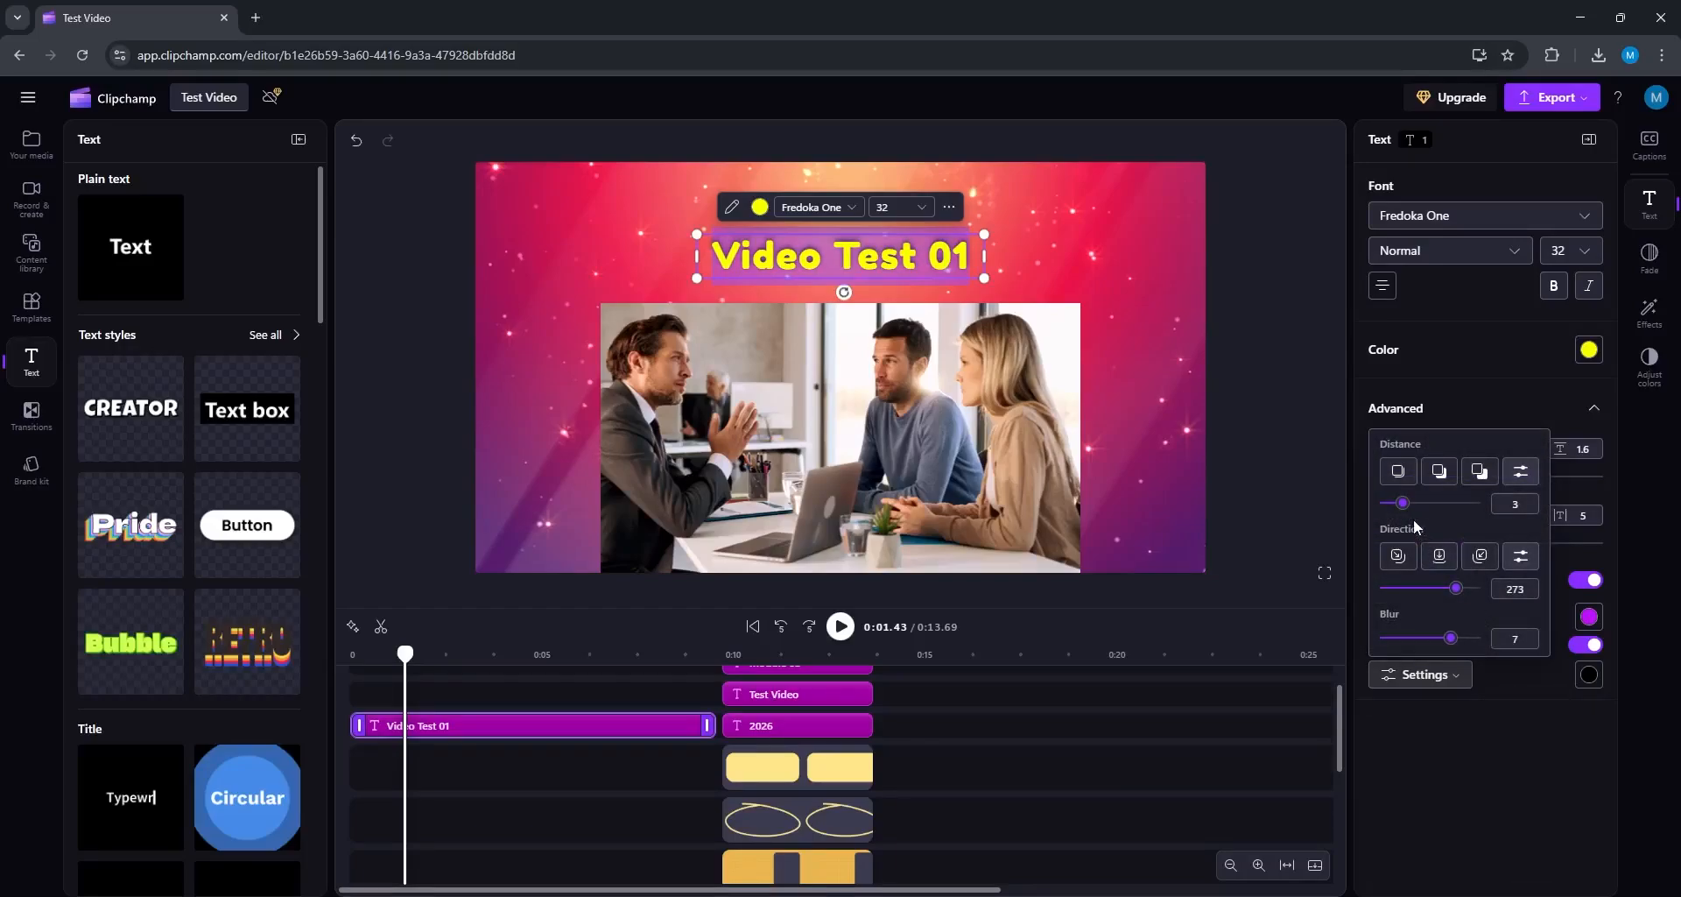
pyautogui.moveTo(1410, 513); pyautogui.dragTo(1469, 528)
pyautogui.click(1484, 806)
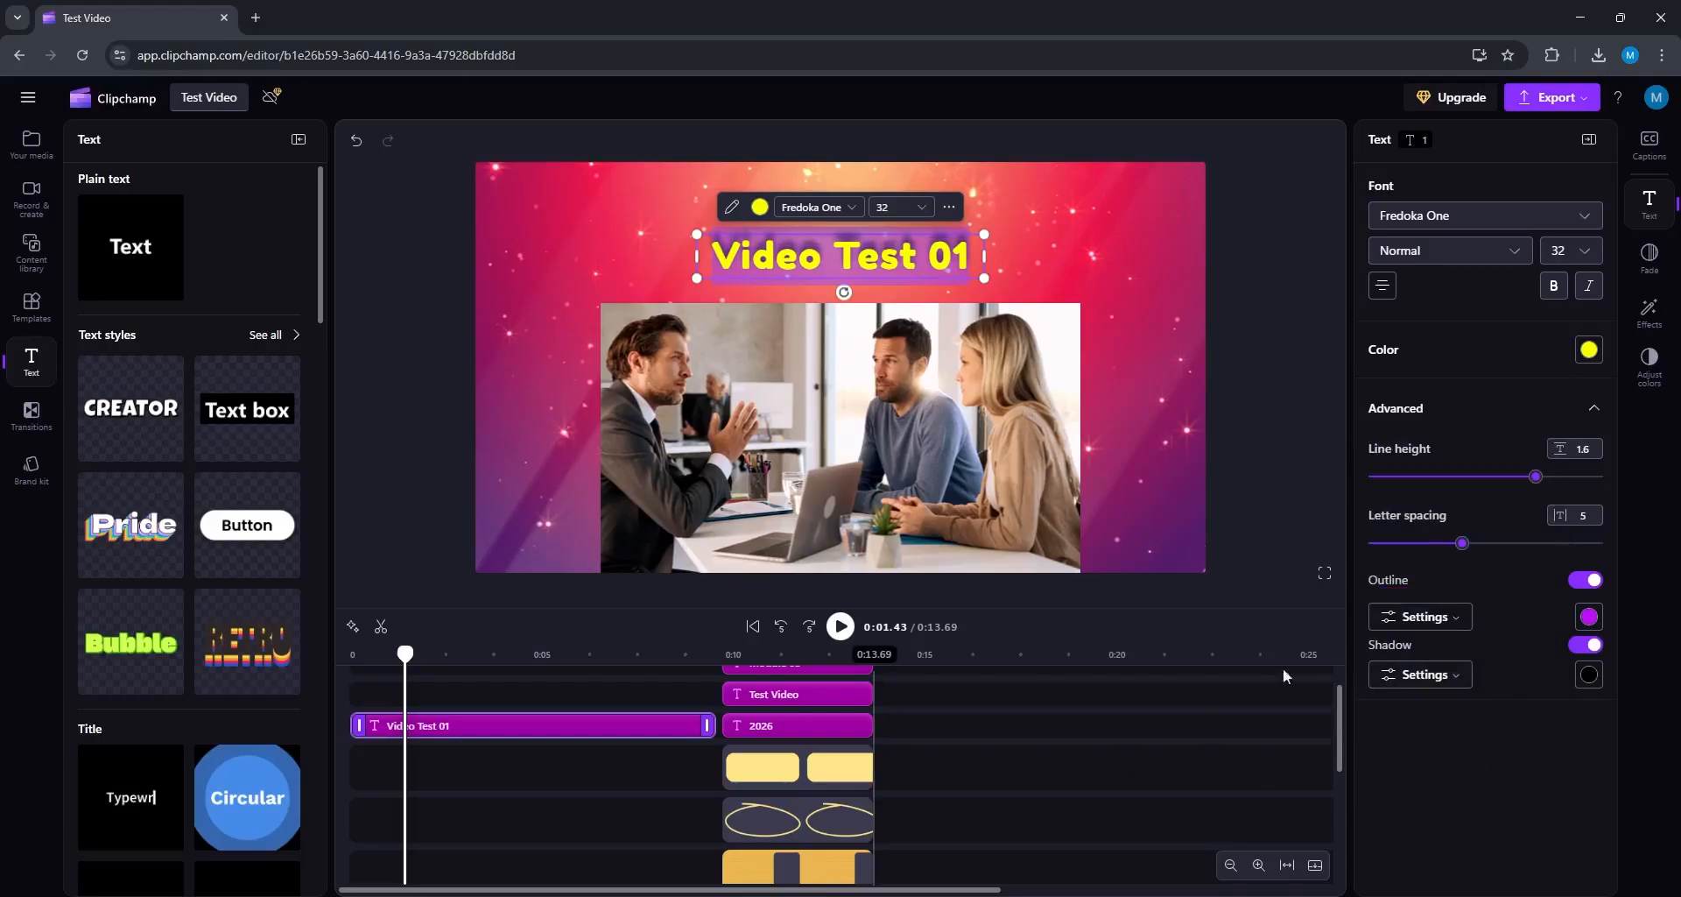
# Step: Apply the Vaporwave effect to the "Video Test 01" text, raise its effect intensity and grain, and slightly lower its intensity
pyautogui.click(1651, 263)
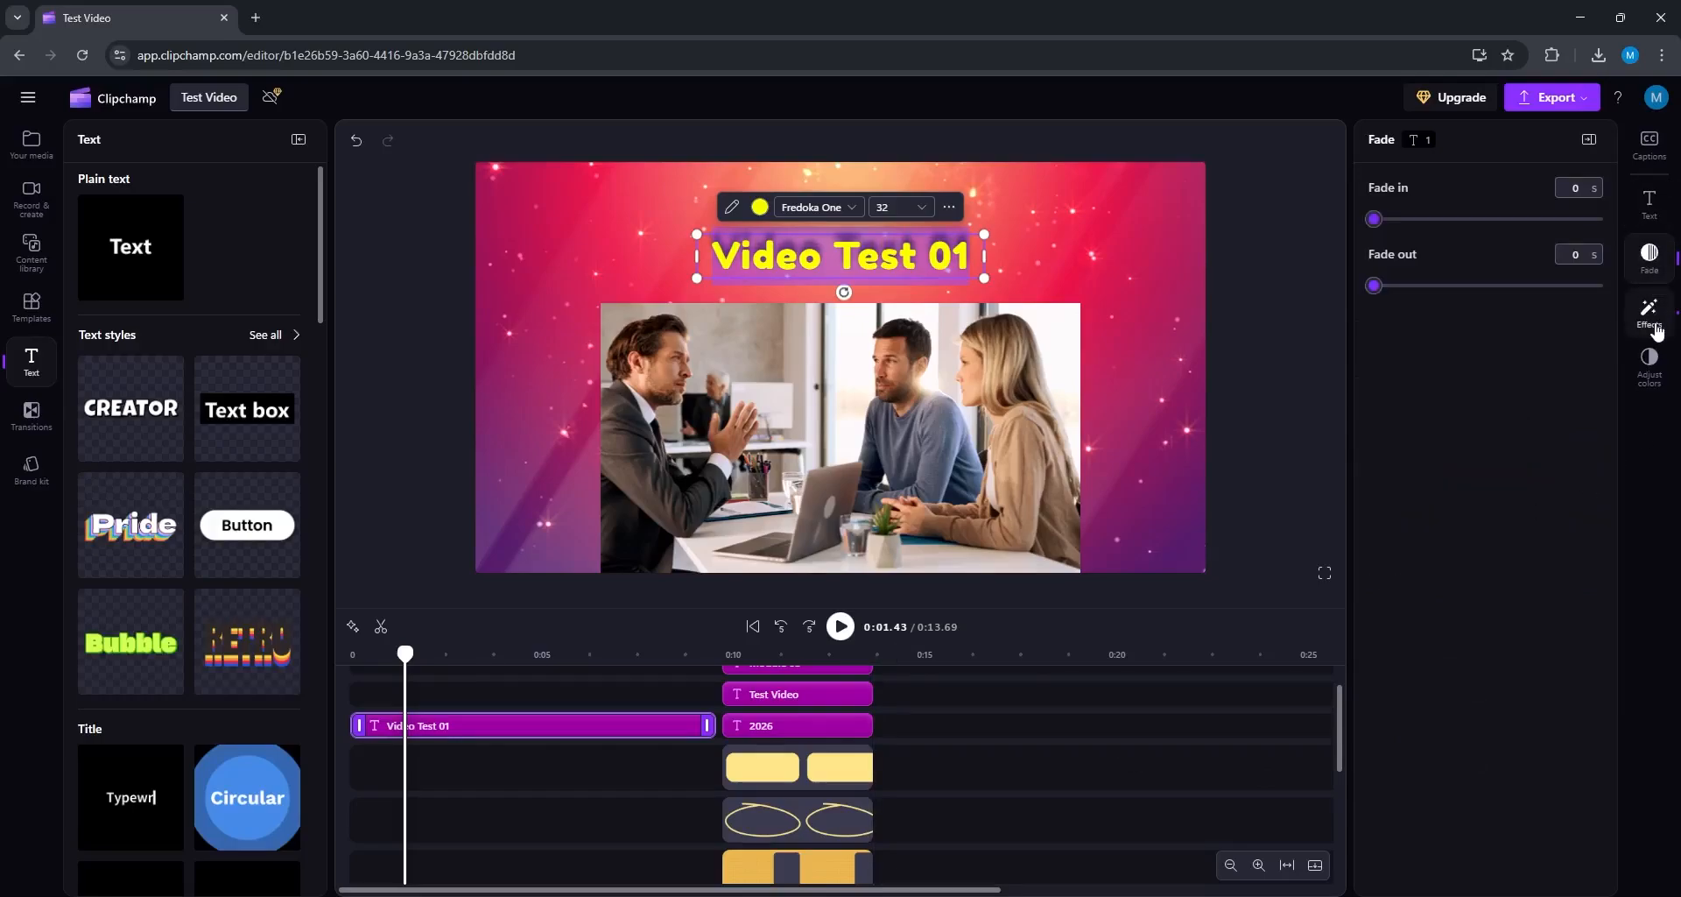
pyautogui.click(1651, 315)
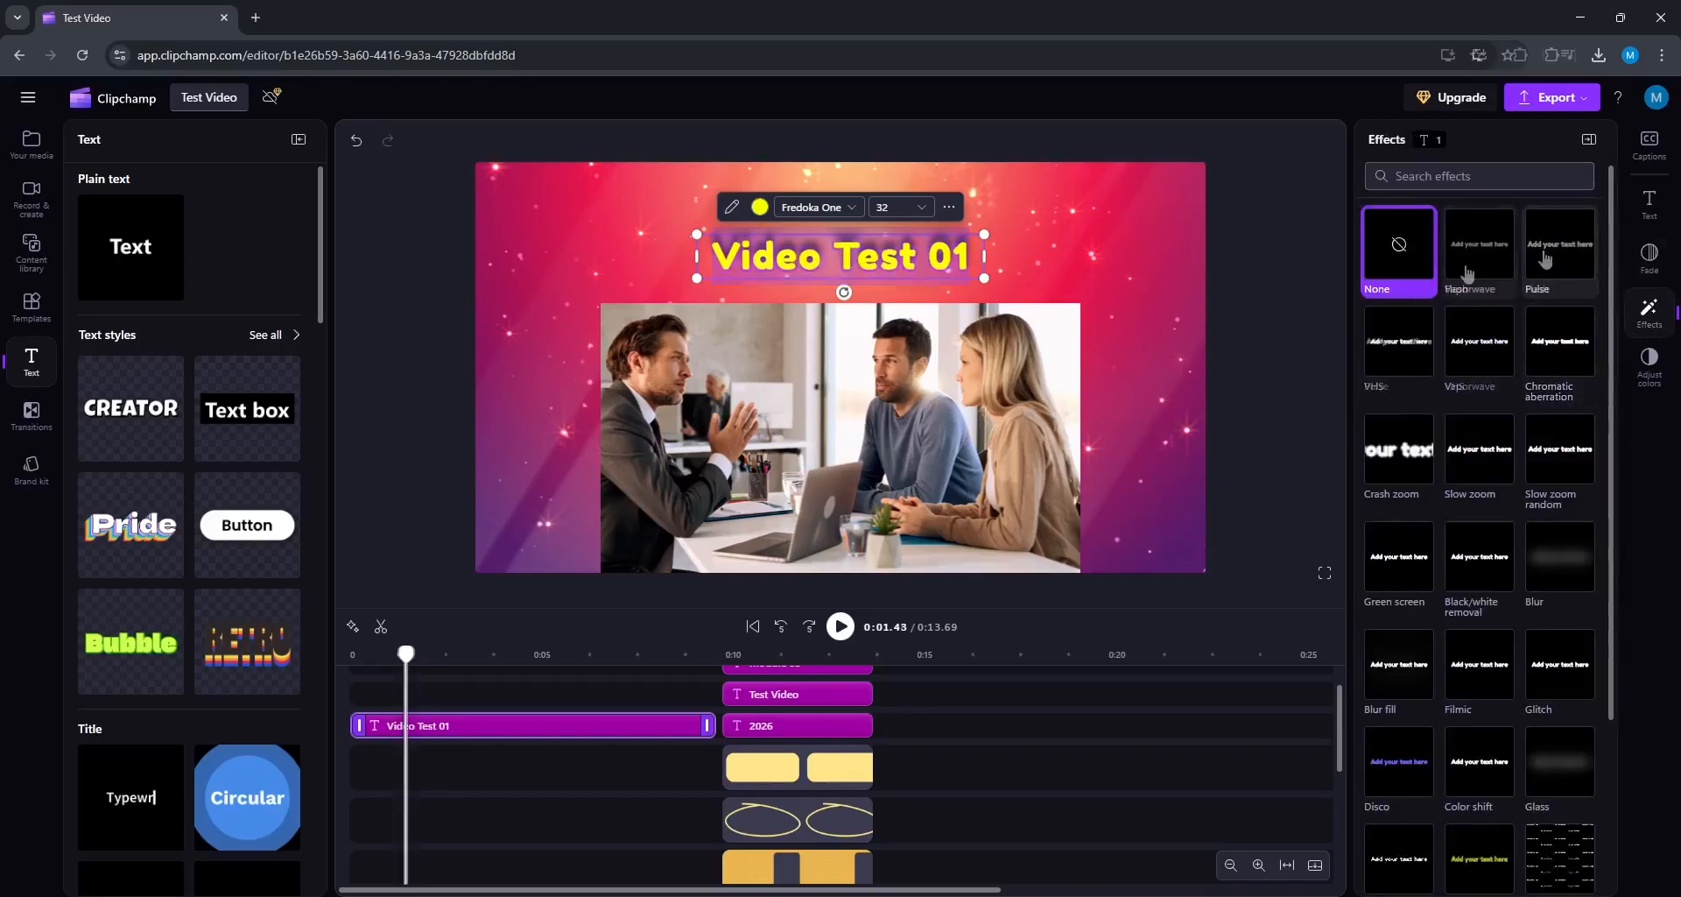
pyautogui.click(1480, 262)
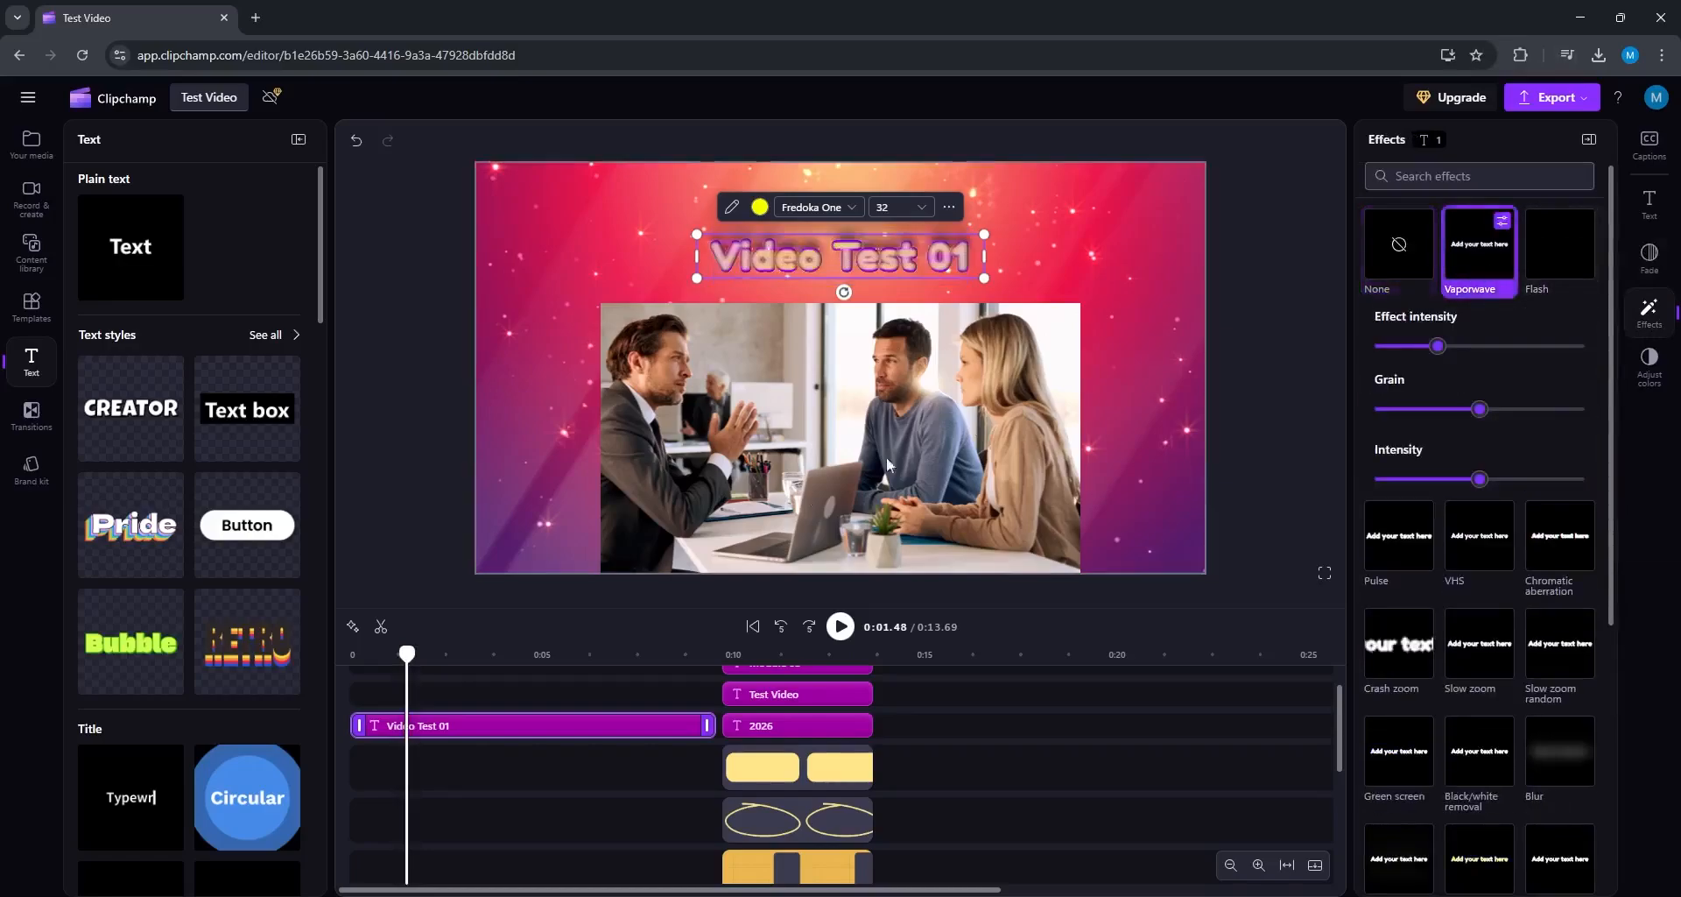
pyautogui.moveTo(407, 650); pyautogui.dragTo(461, 652)
pyautogui.moveTo(1438, 347); pyautogui.dragTo(1529, 351)
pyautogui.moveTo(1480, 409); pyautogui.dragTo(1526, 410)
pyautogui.moveTo(1480, 480)
pyautogui.mouseDown()
pyautogui.moveTo(1454, 487)
pyautogui.moveTo(1497, 481)
pyautogui.moveTo(1382, 482)
pyautogui.moveTo(1476, 485)
pyautogui.mouseUp()
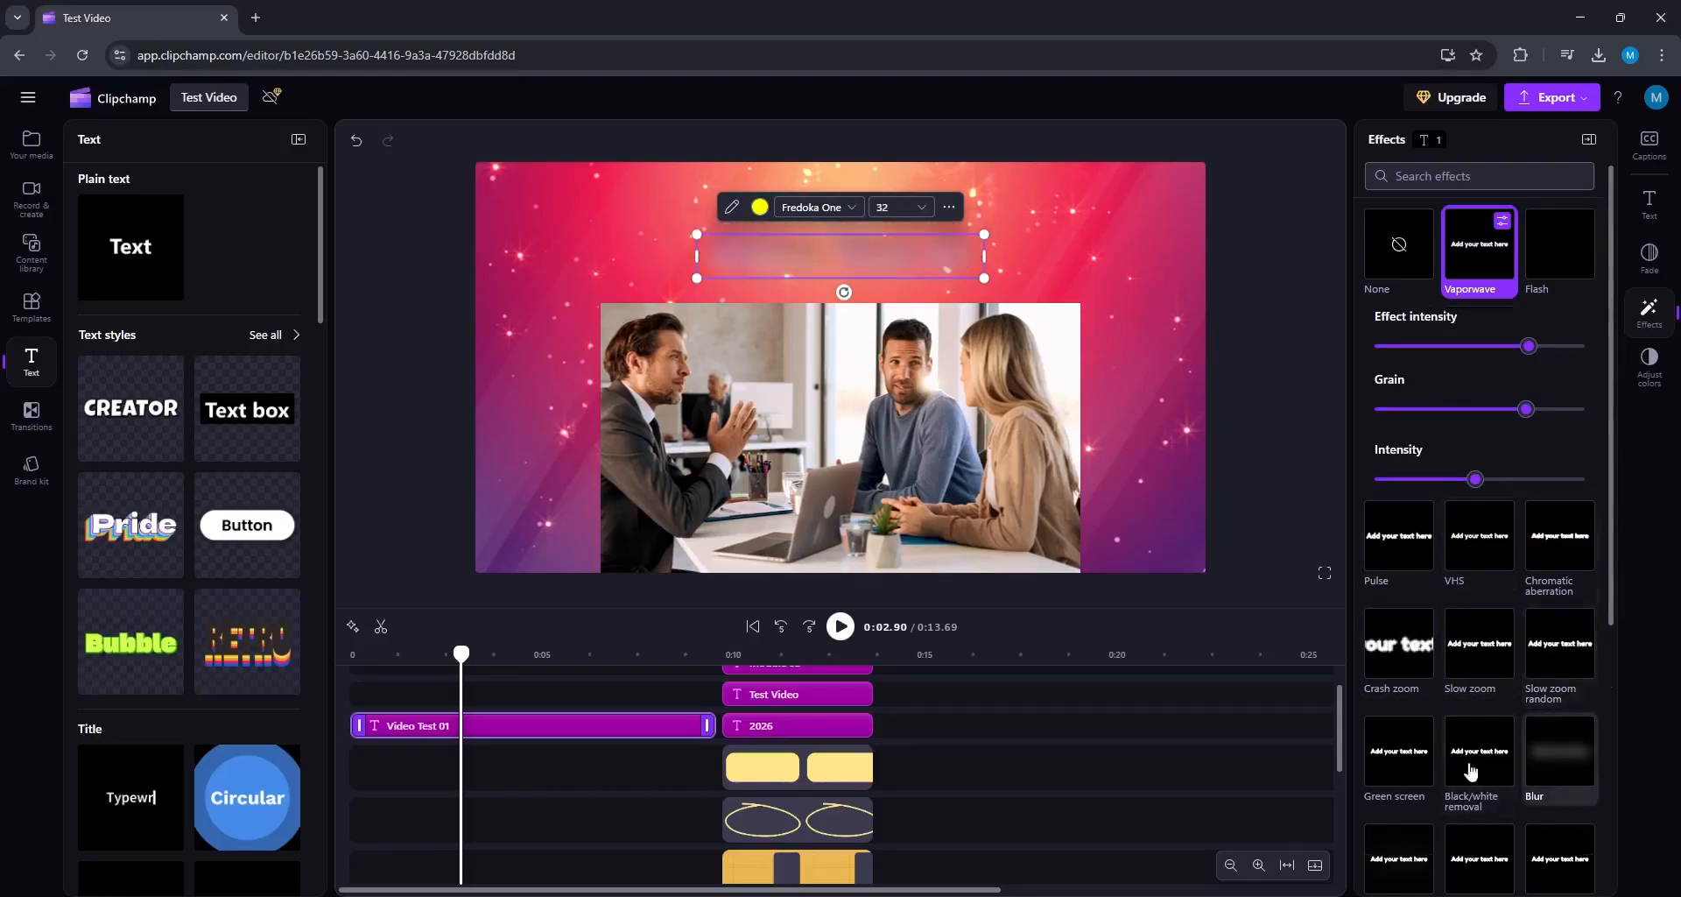
# Step: Add the Blur effect to the "Video Test 01" text and preview it along the timeline up to 0:07.40
pyautogui.click(1528, 772)
pyautogui.click(395, 654)
pyautogui.moveTo(418, 654); pyautogui.dragTo(633, 657)
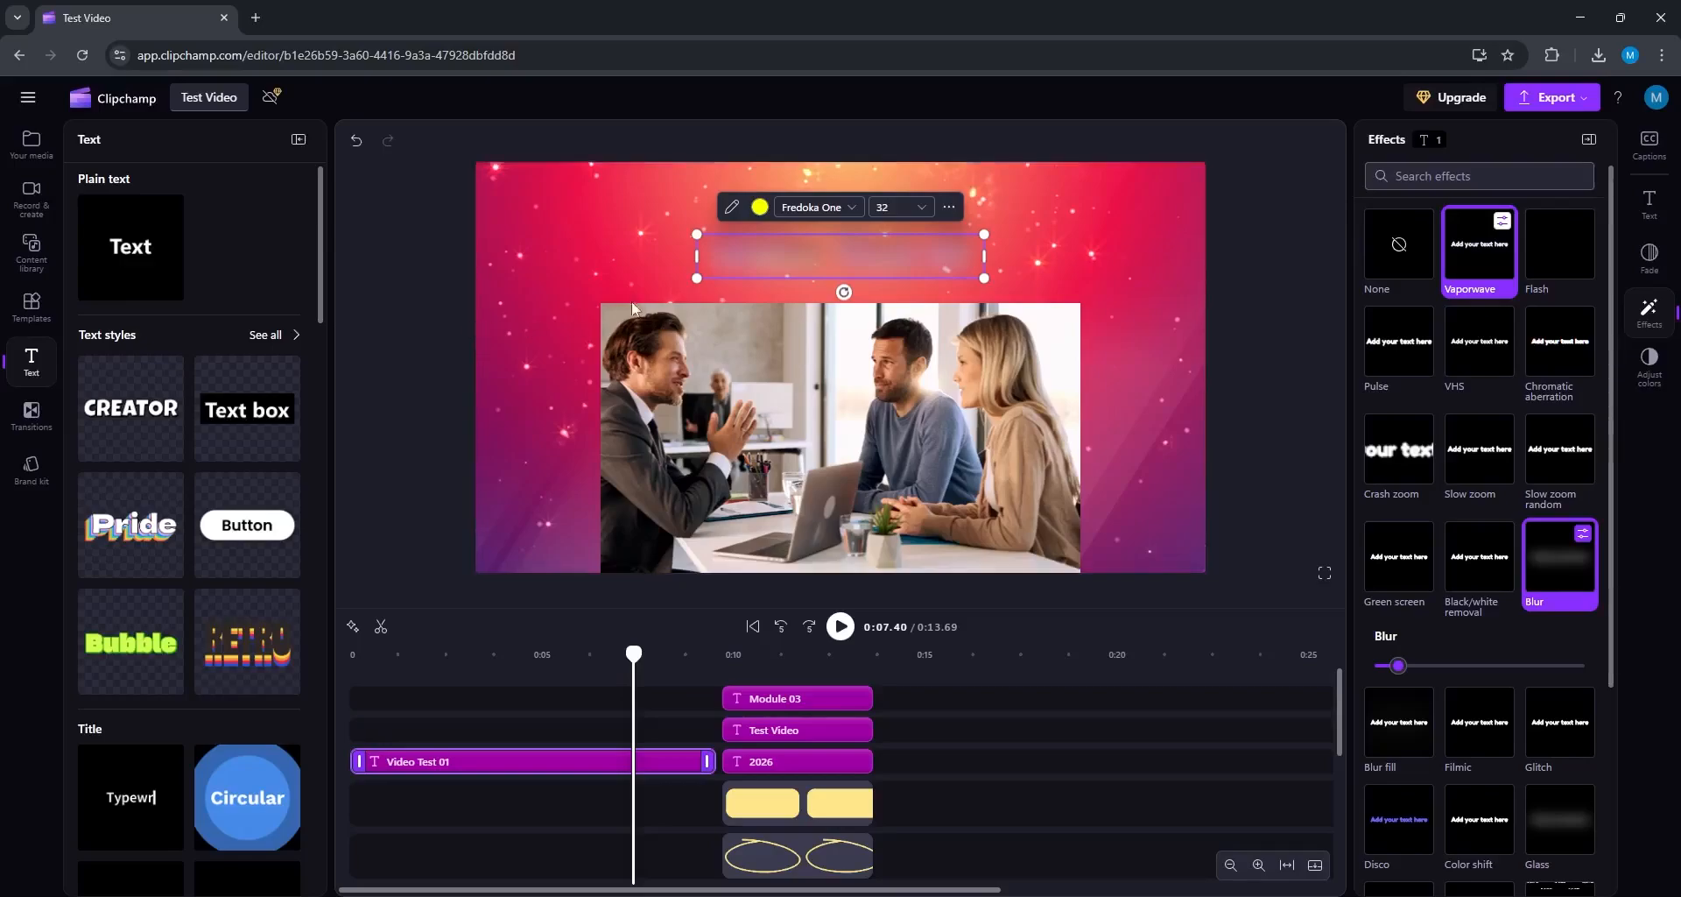
# Step: Examine the color adjustment options for the "Video Test 01" text and preview the video at 0:04.70
pyautogui.click(1650, 363)
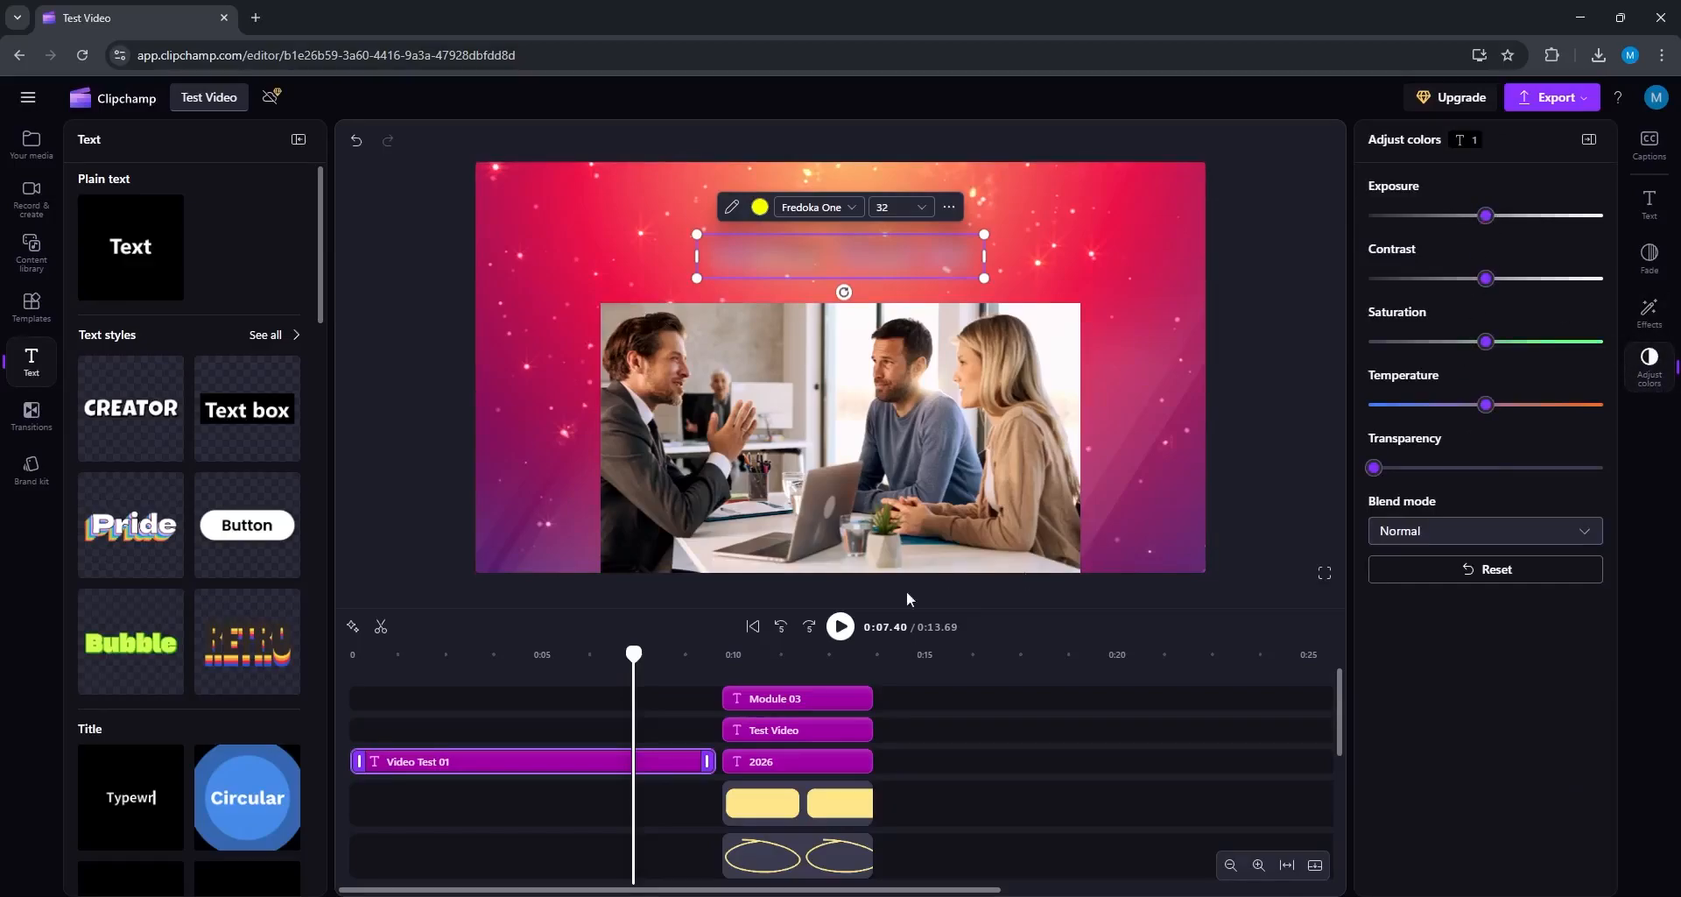
pyautogui.click(530, 654)
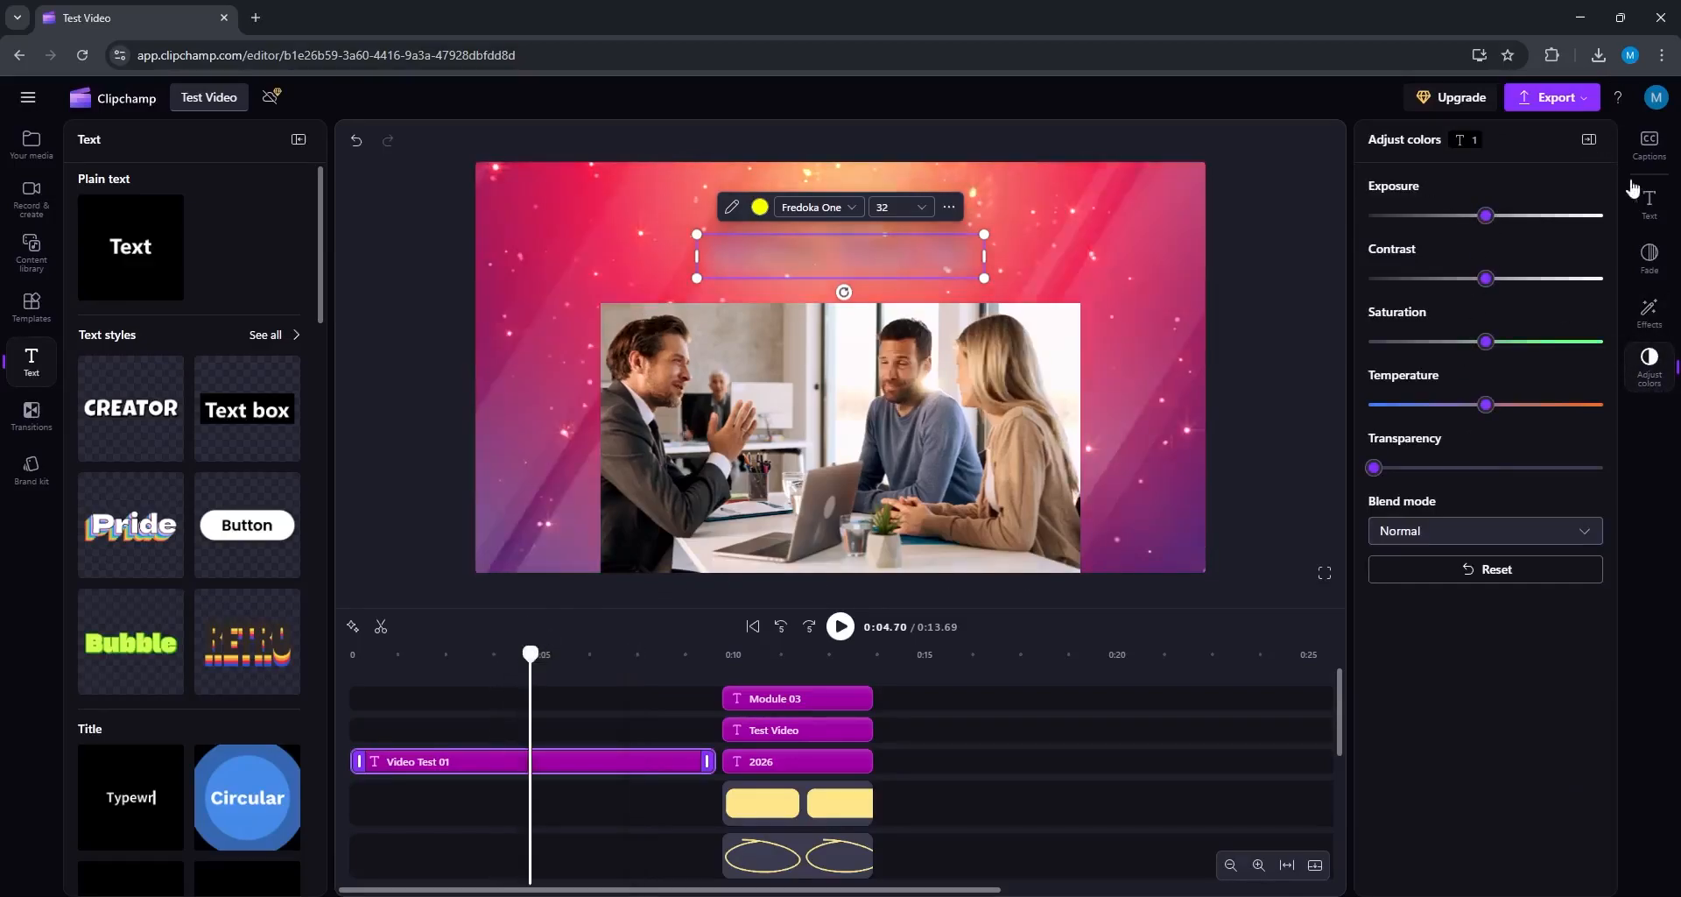
# Step: Clear the effects from the "Video Test 01" text, raise its exposure, contrast and saturation, slightly lower its temperature, and add a little transparency
pyautogui.click(1651, 312)
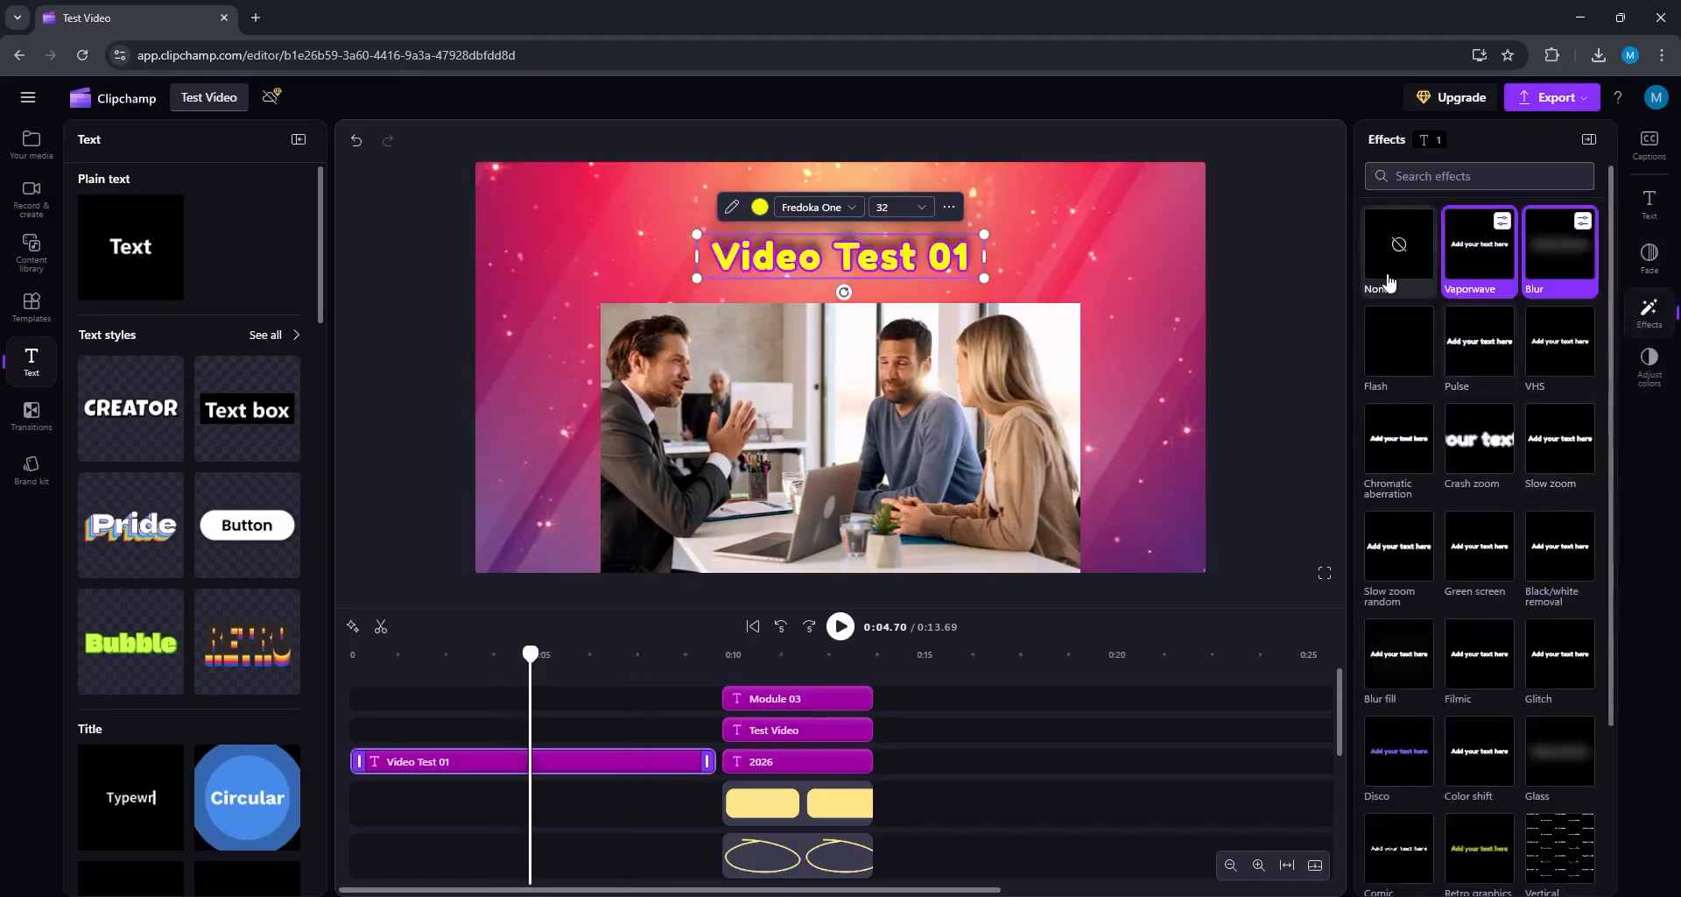
pyautogui.click(1649, 363)
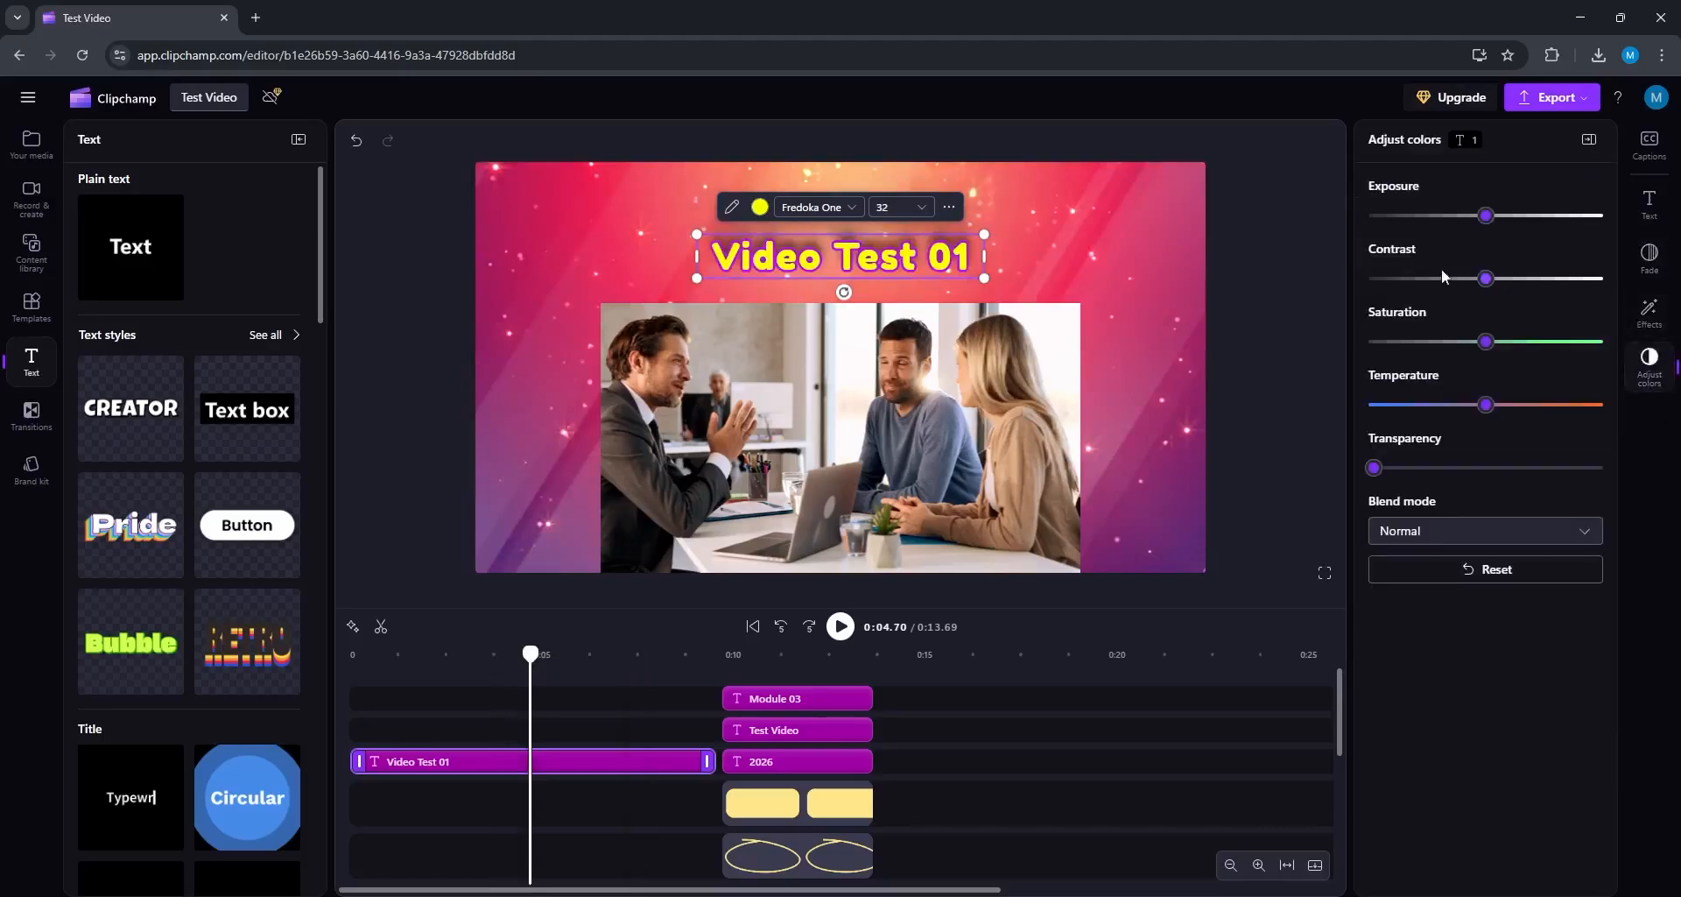
pyautogui.moveTo(1486, 278)
pyautogui.mouseDown()
pyautogui.moveTo(1515, 279)
pyautogui.moveTo(1399, 279)
pyautogui.moveTo(1518, 278)
pyautogui.mouseUp()
pyautogui.moveTo(1486, 216); pyautogui.dragTo(1542, 216)
pyautogui.moveTo(1486, 341)
pyautogui.mouseDown()
pyautogui.moveTo(1537, 342)
pyautogui.moveTo(1513, 341)
pyautogui.mouseUp()
pyautogui.moveTo(1486, 405)
pyautogui.mouseDown()
pyautogui.moveTo(1388, 404)
pyautogui.moveTo(1547, 404)
pyautogui.moveTo(1477, 412)
pyautogui.mouseUp()
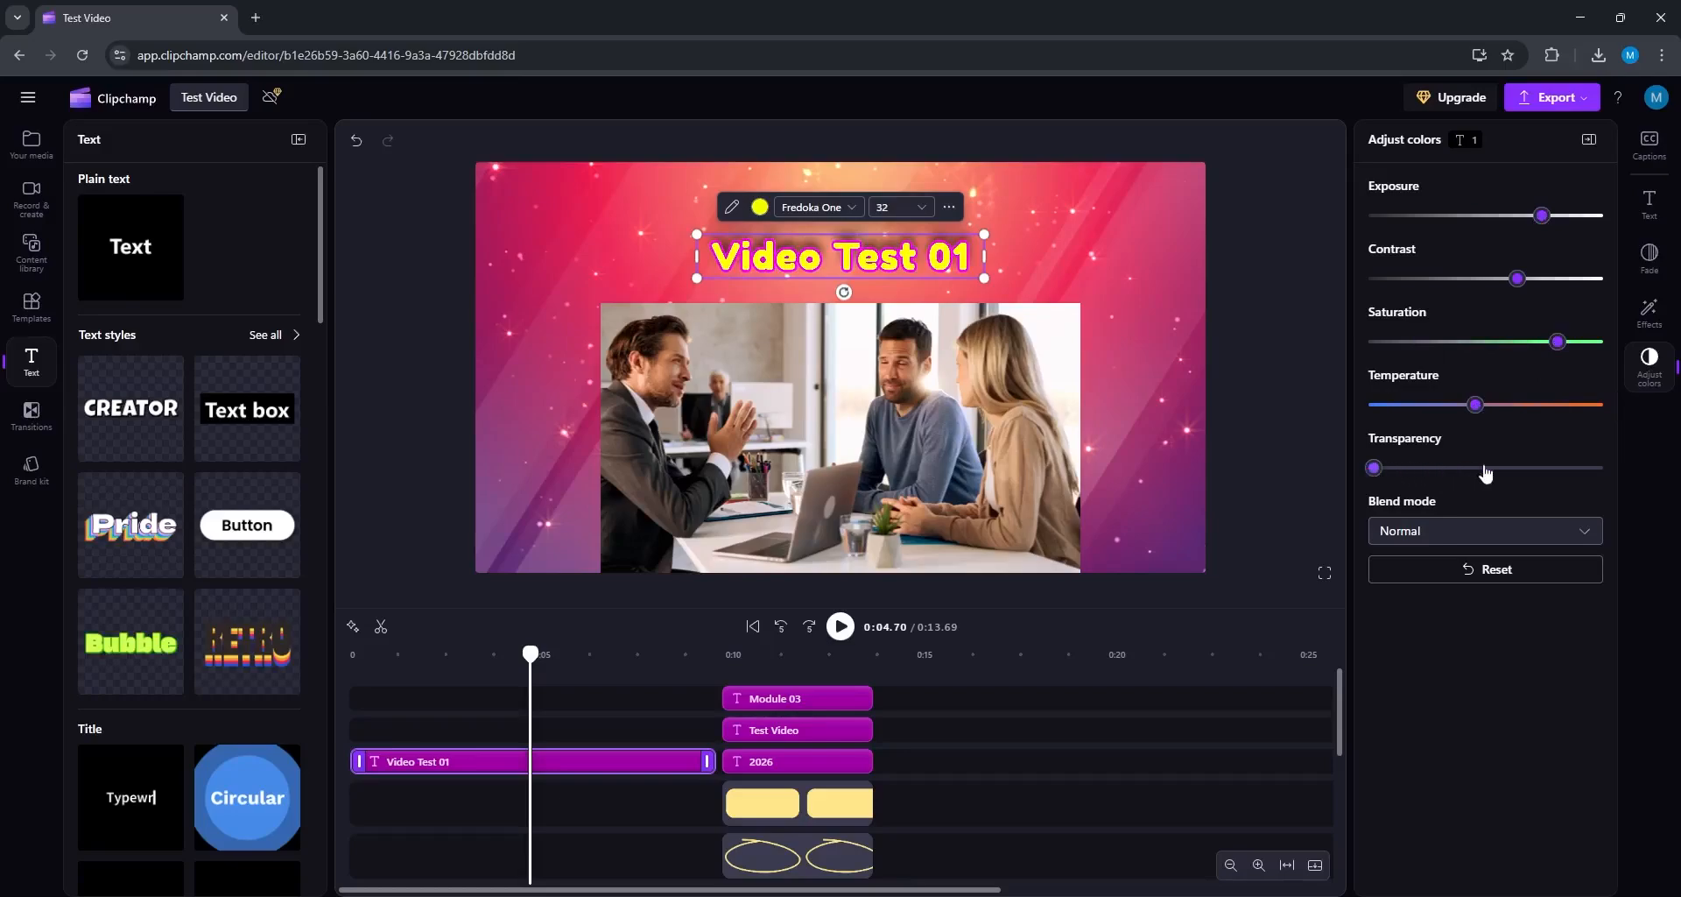
pyautogui.moveTo(1666, 491); pyautogui.dragTo(1405, 470)
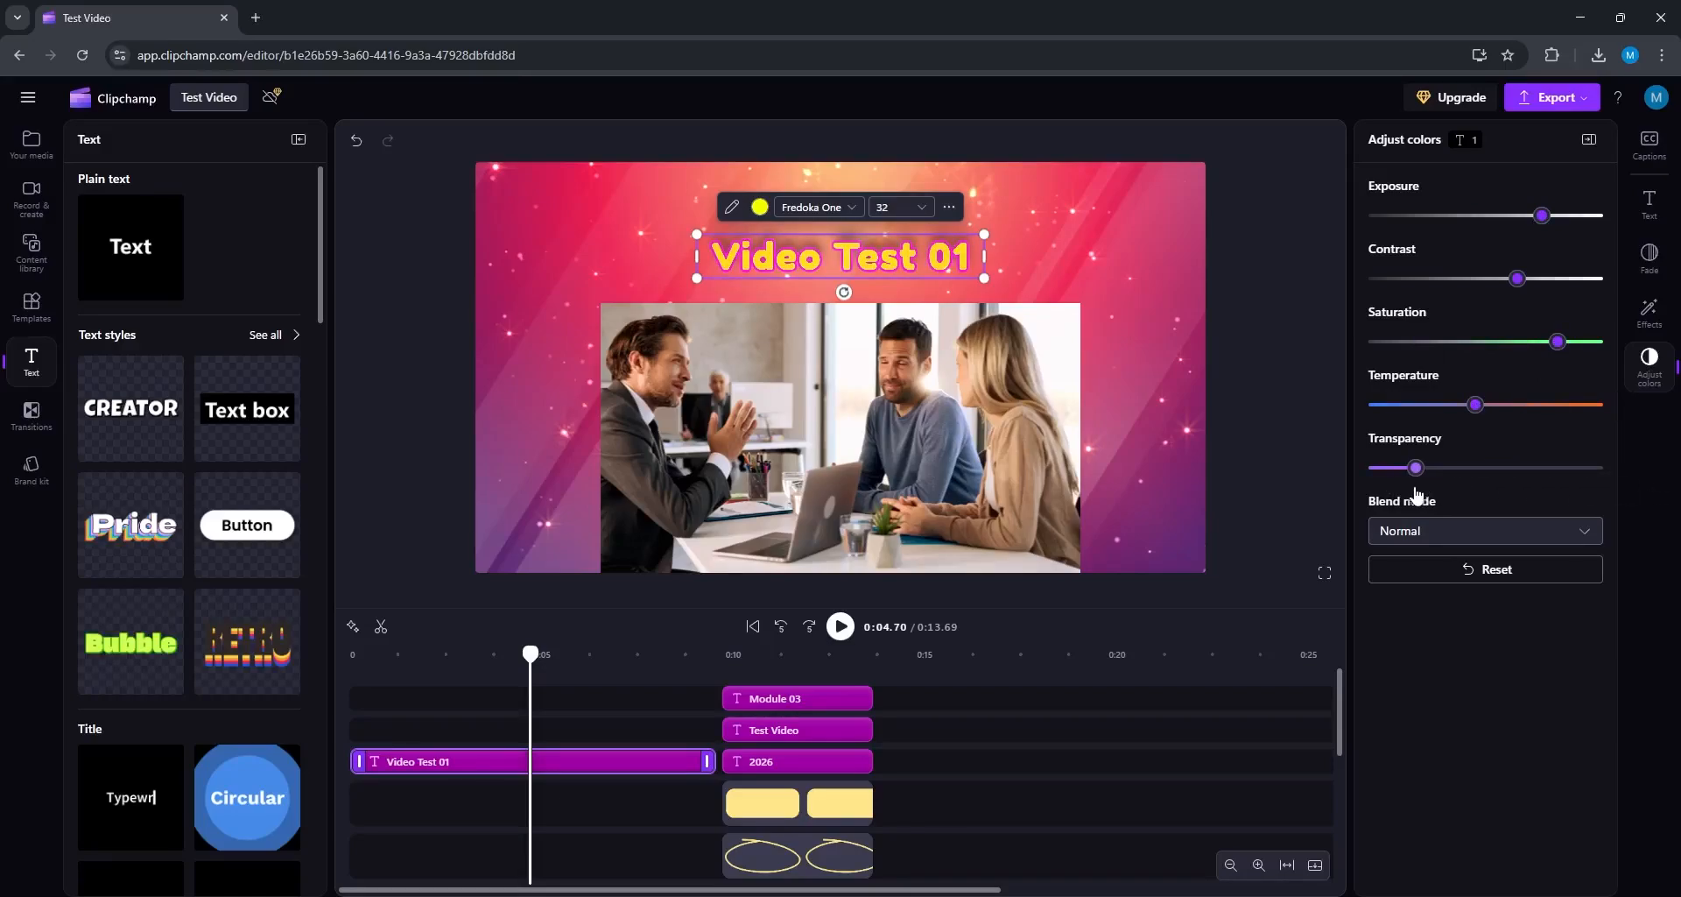
# Step: Try the Multiply blend mode on the "Video Test 01" text and return it to Normal
pyautogui.click(1585, 532)
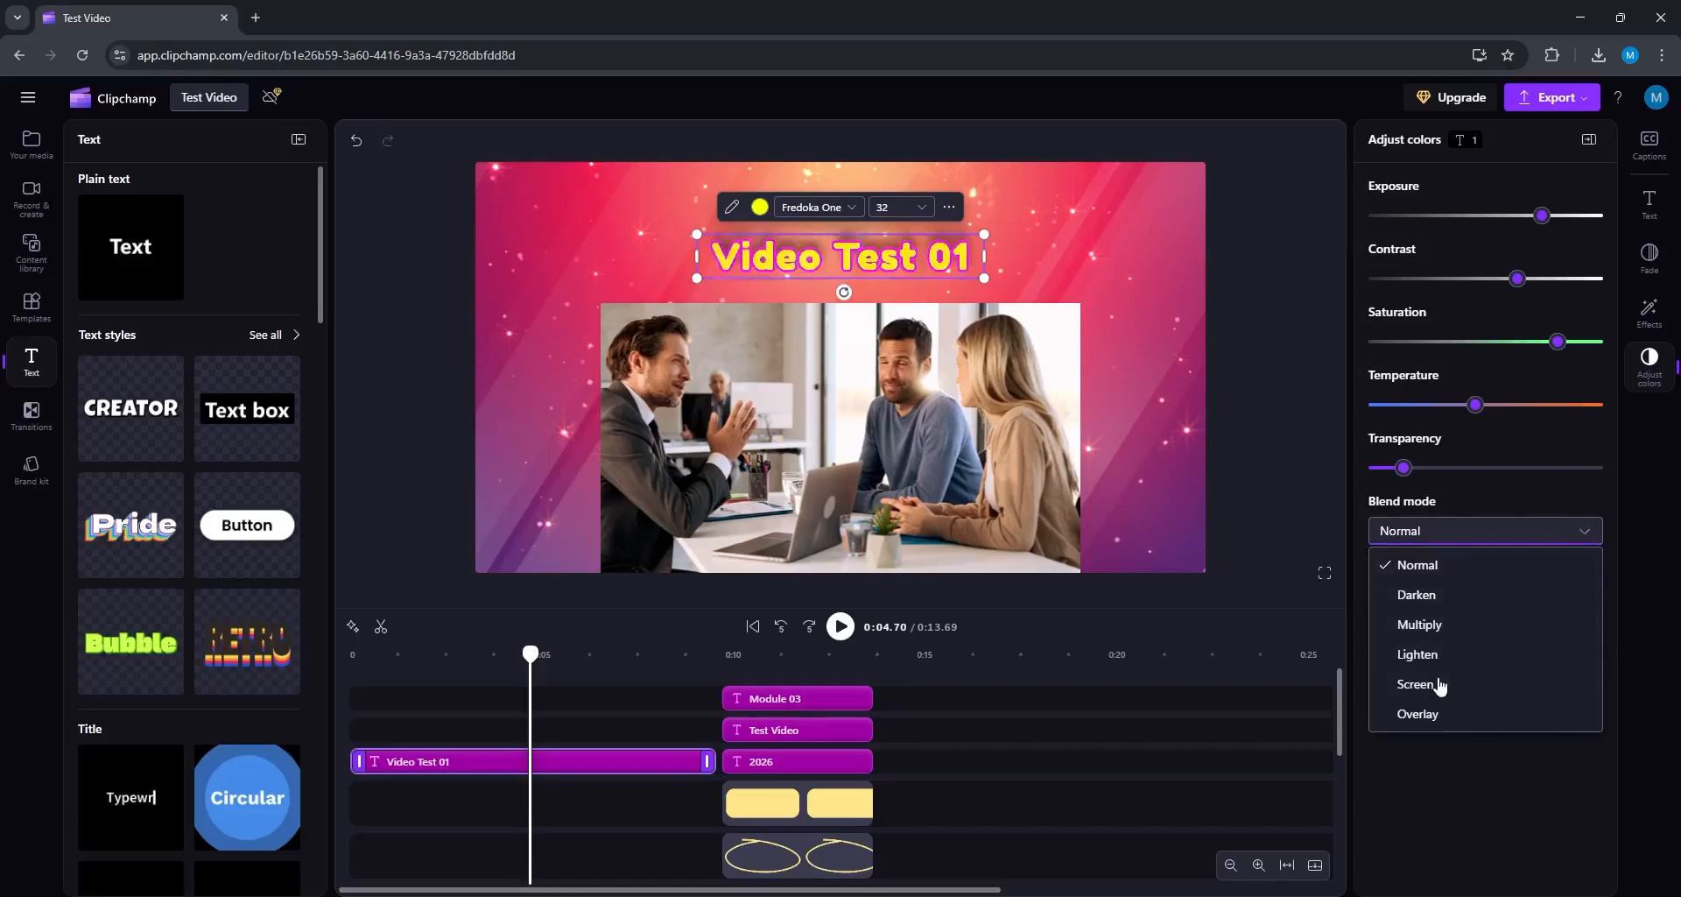
pyautogui.click(1433, 624)
pyautogui.click(1467, 531)
pyautogui.click(1406, 565)
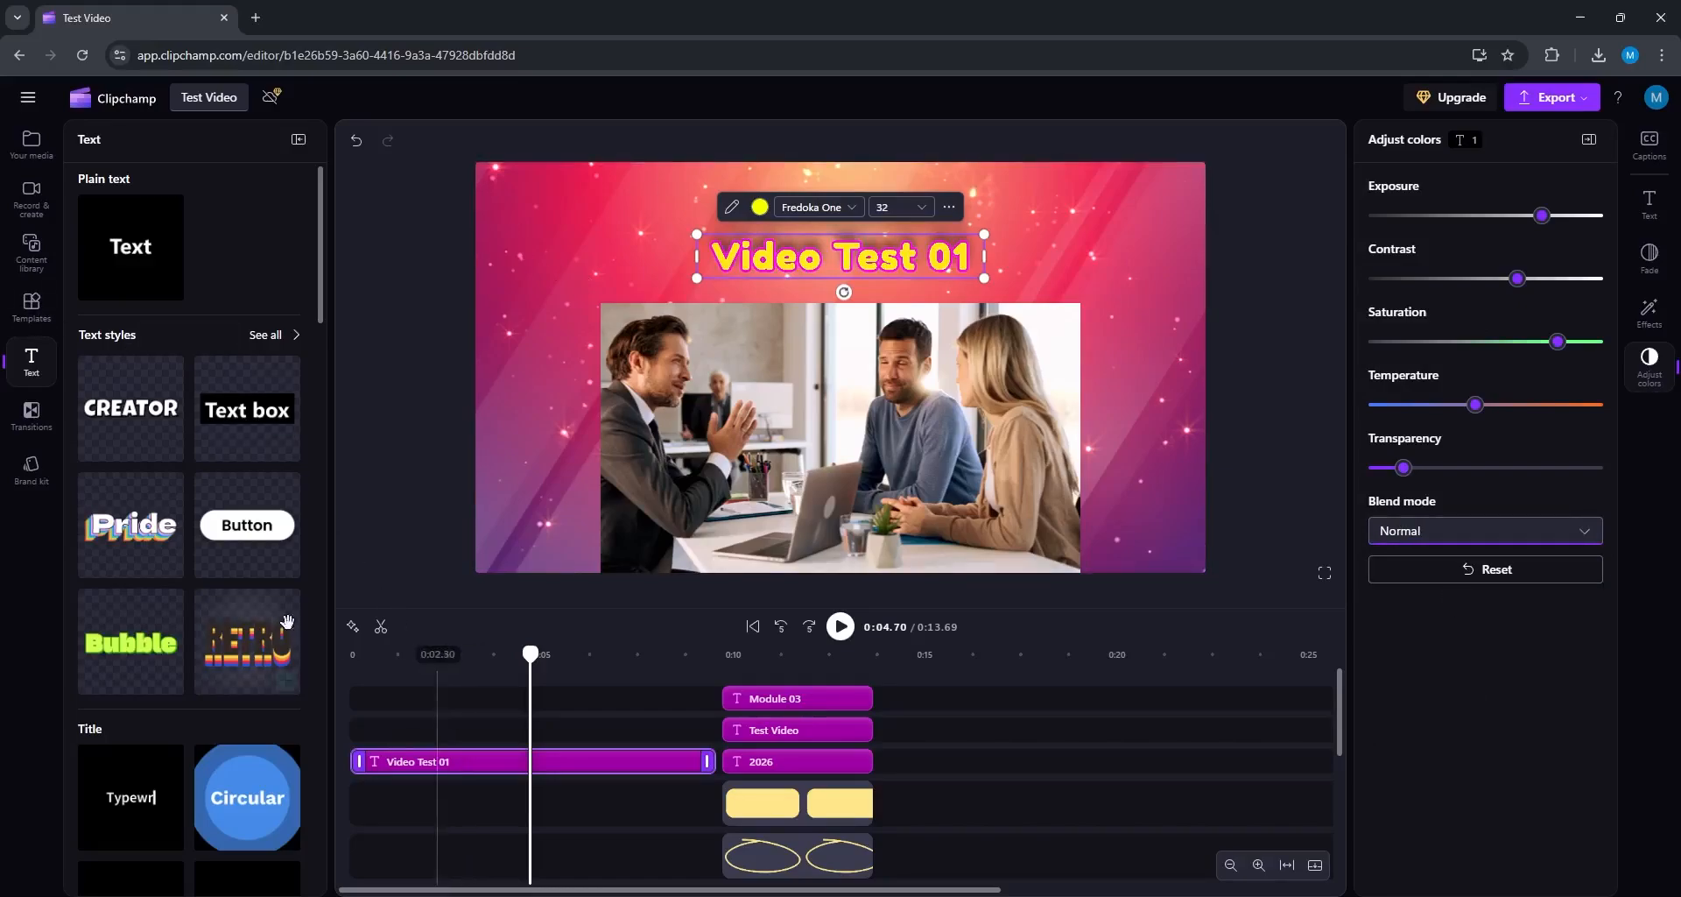
# Step: Add a Retro style text clip around 0:15 on the timeline and change its wording to "Test"
pyautogui.click(265, 334)
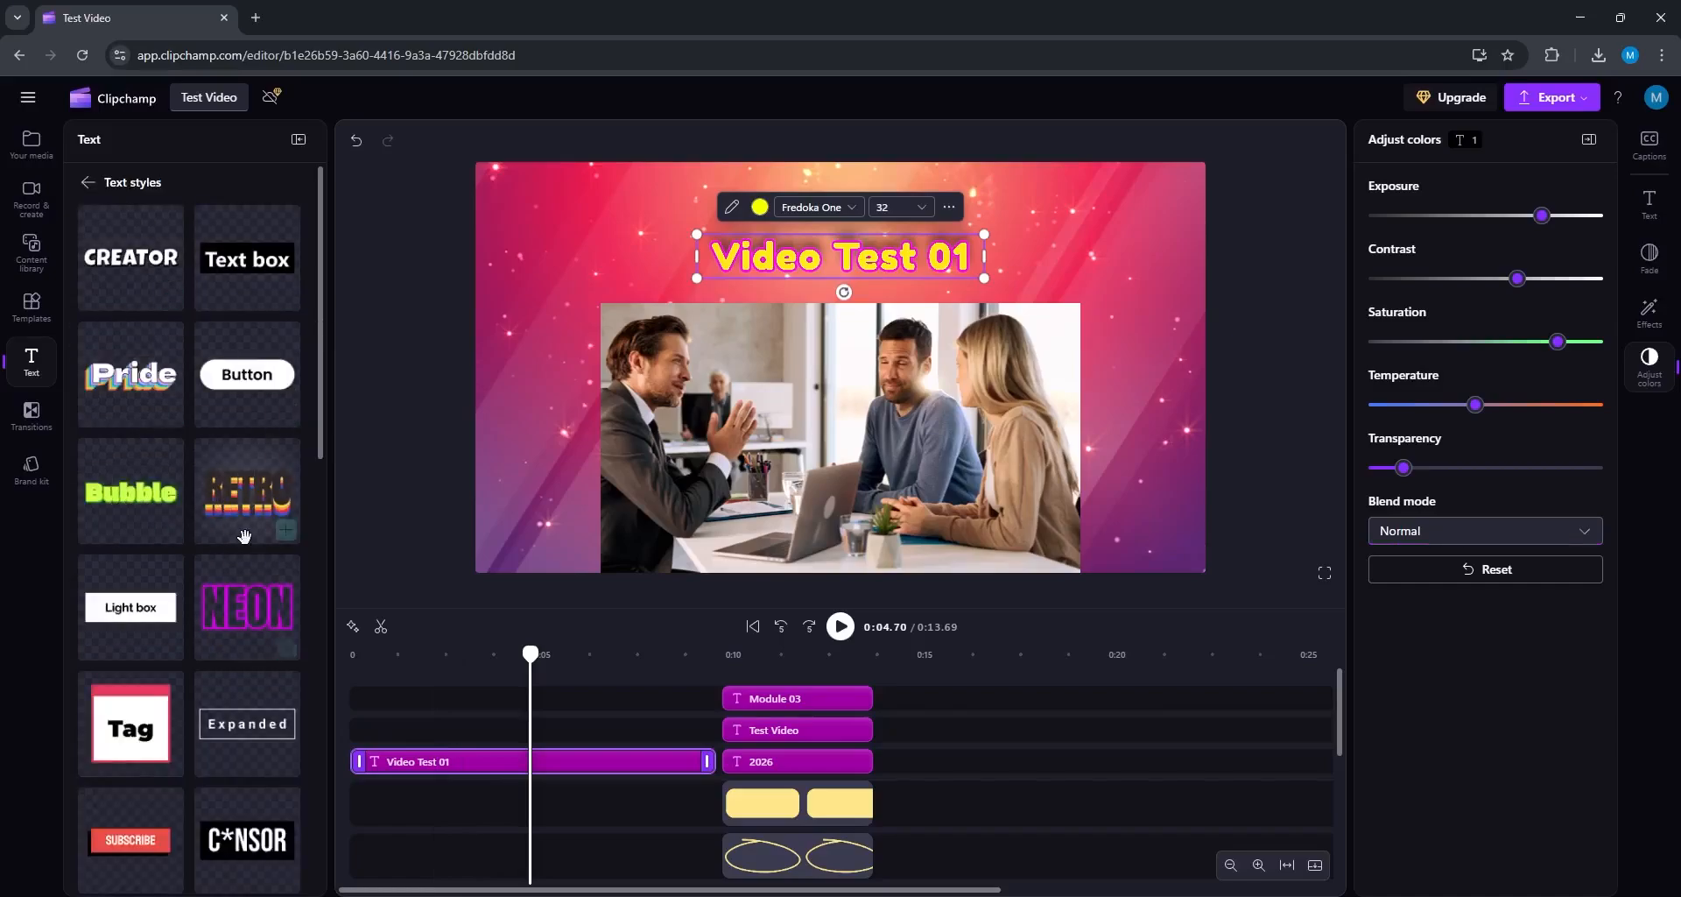
pyautogui.moveTo(249, 521); pyautogui.dragTo(972, 761)
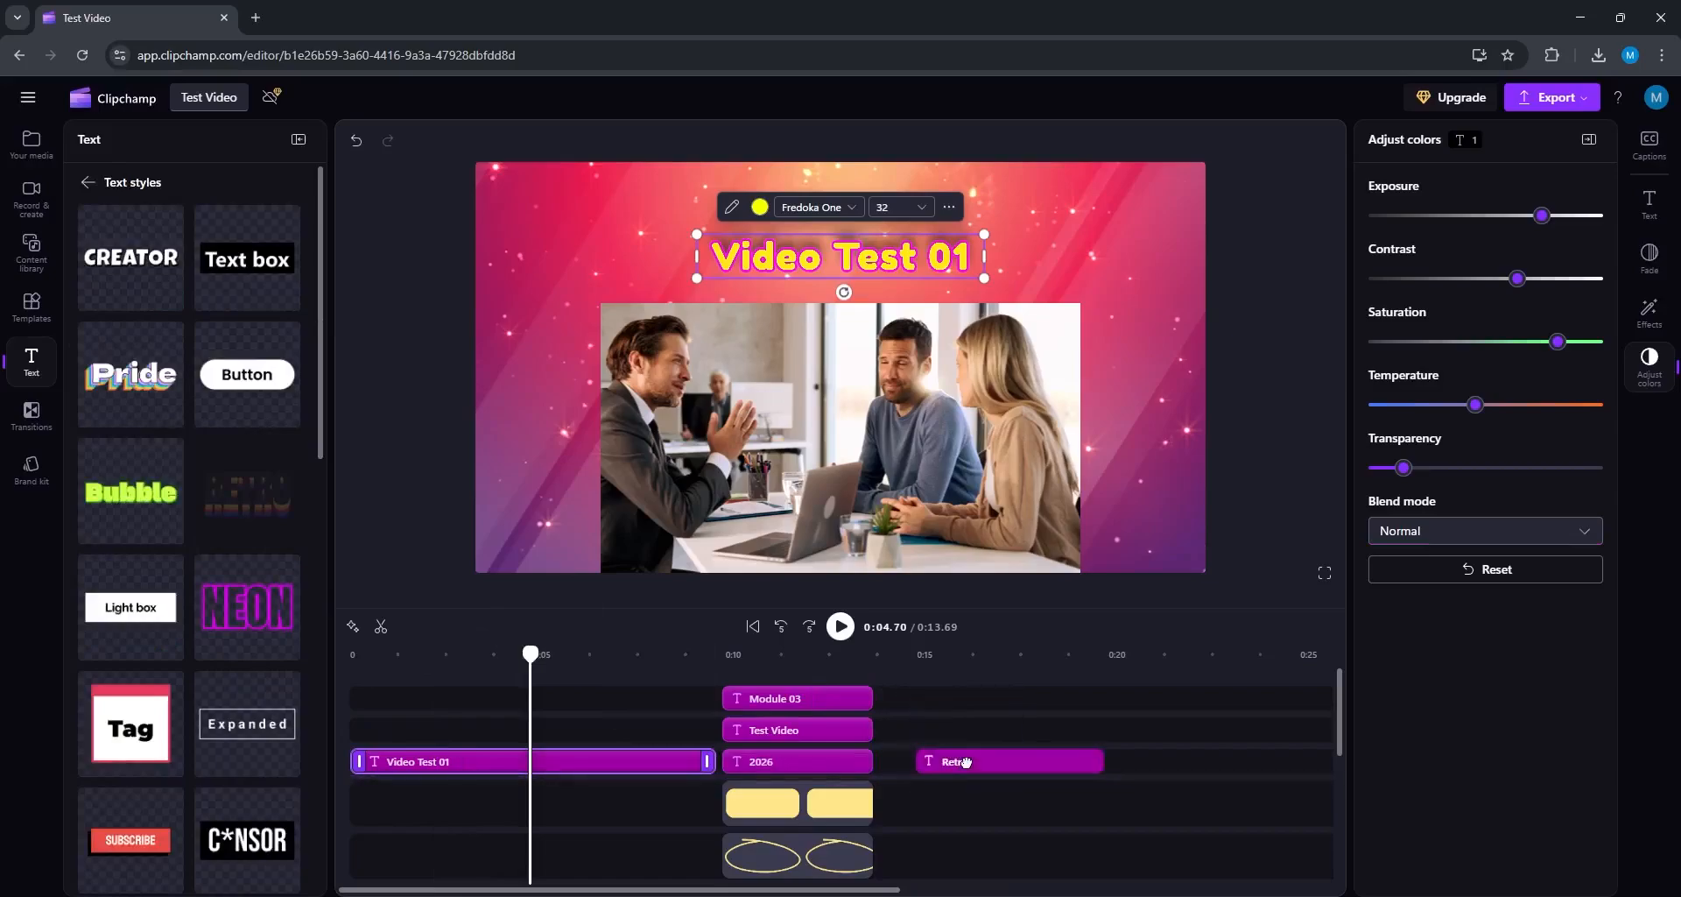
pyautogui.click(939, 668)
pyautogui.click(882, 360)
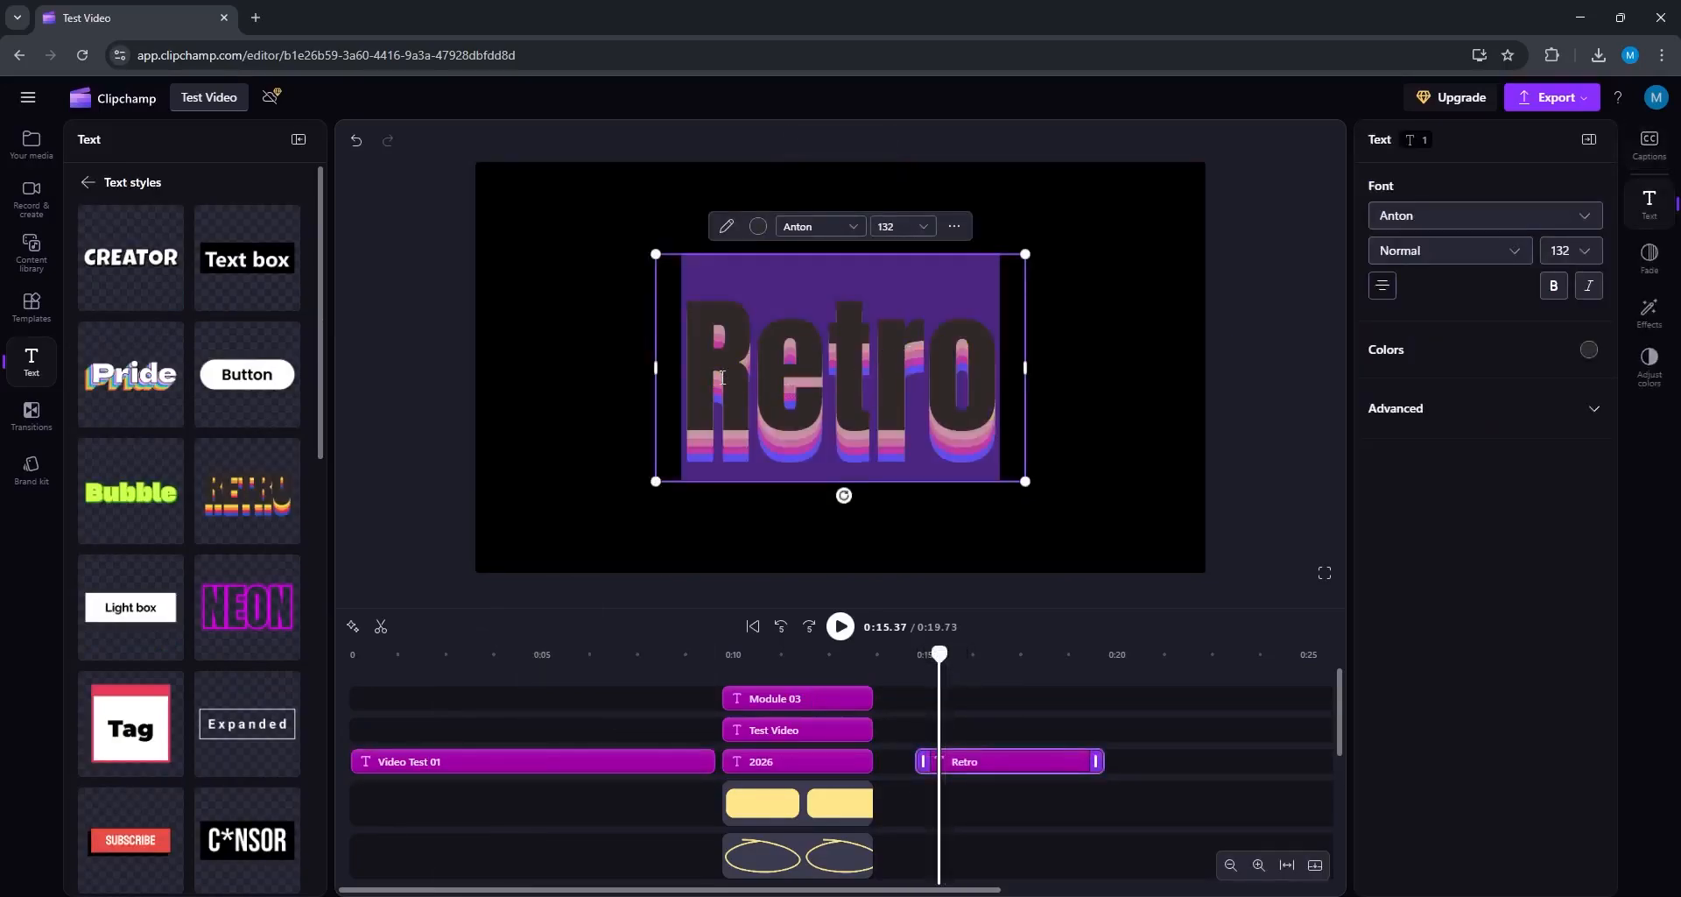
pyautogui.write('Test')
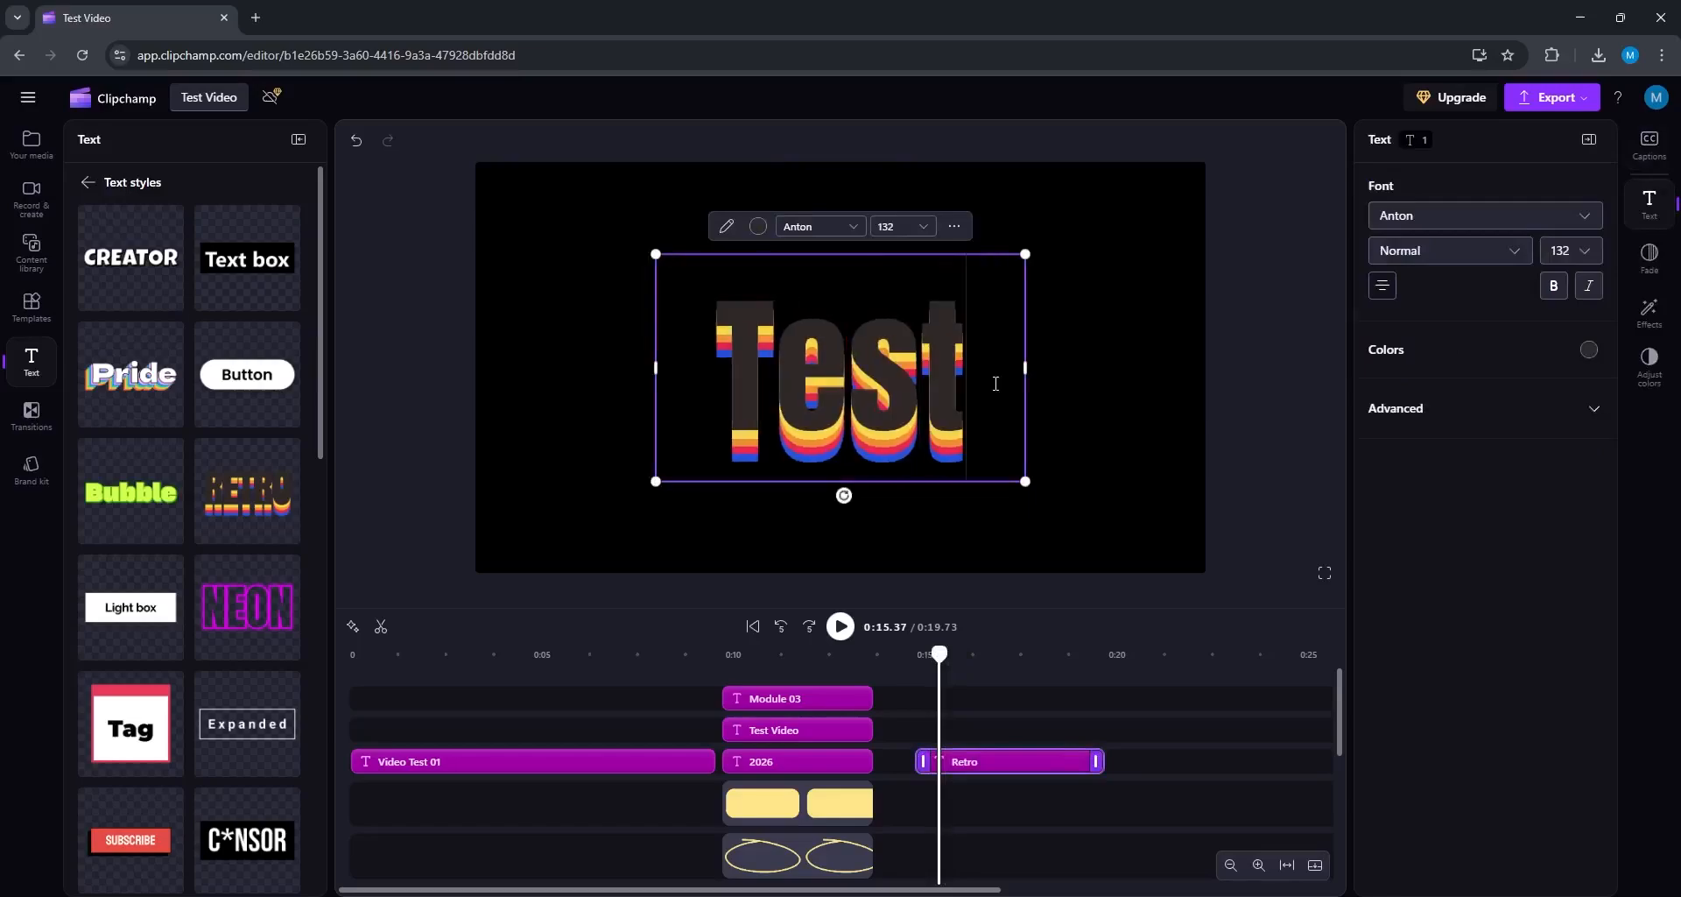
# Step: Try the Azeret Mono font on the retro "Test" text, return it to Anton, and try bold
pyautogui.click(1581, 226)
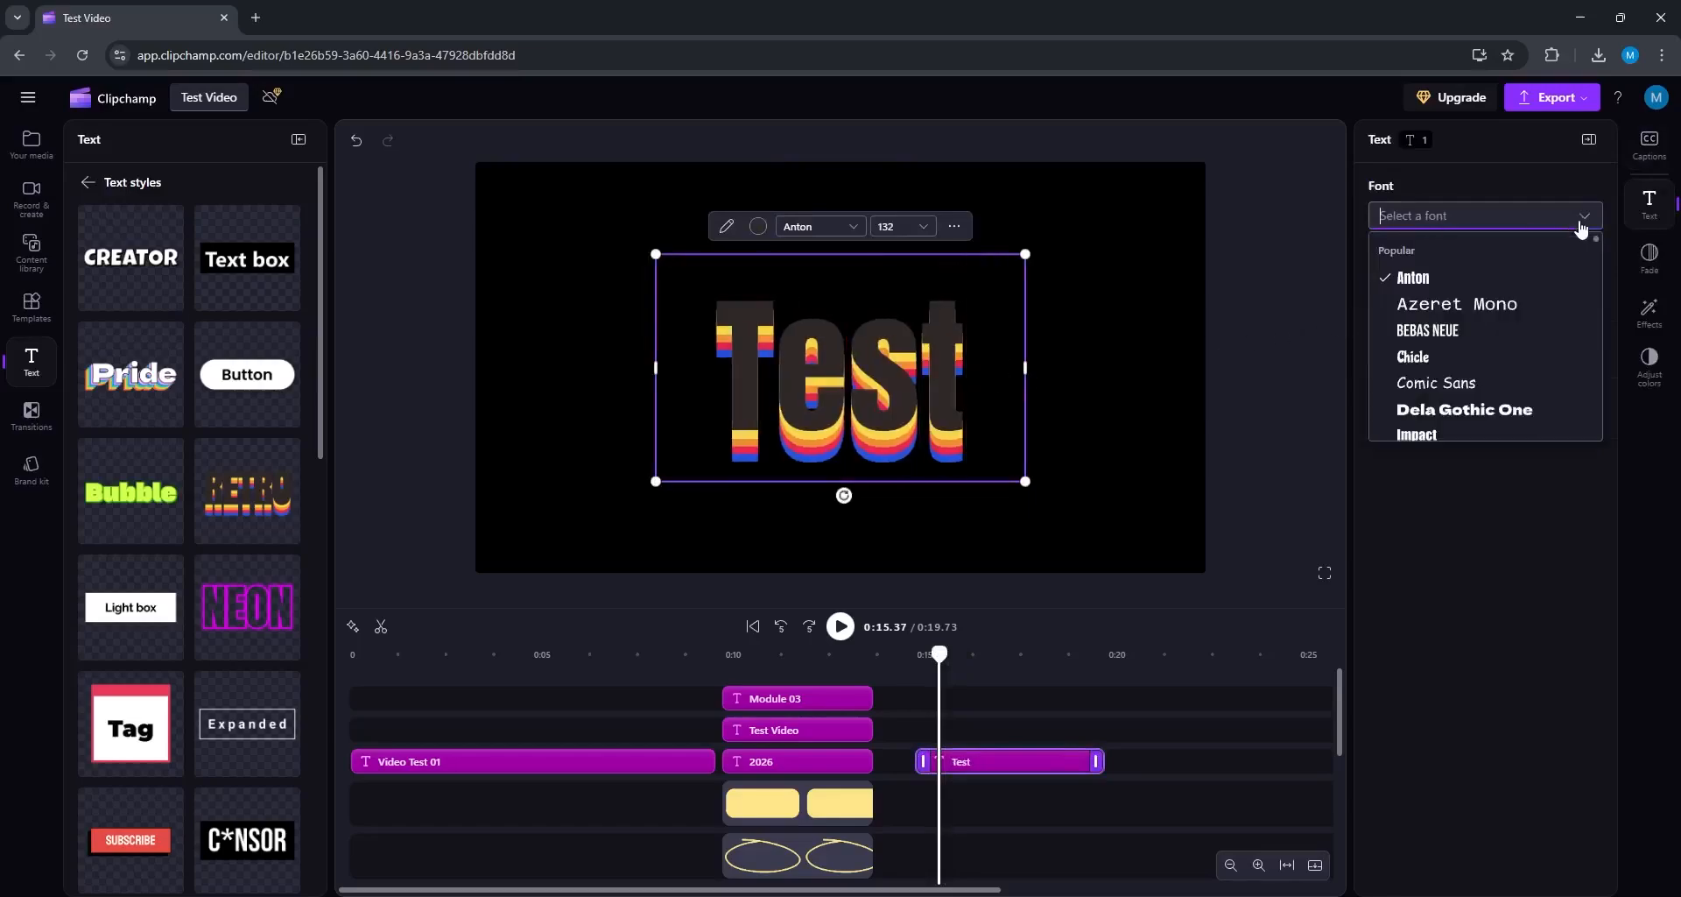
pyautogui.click(1528, 330)
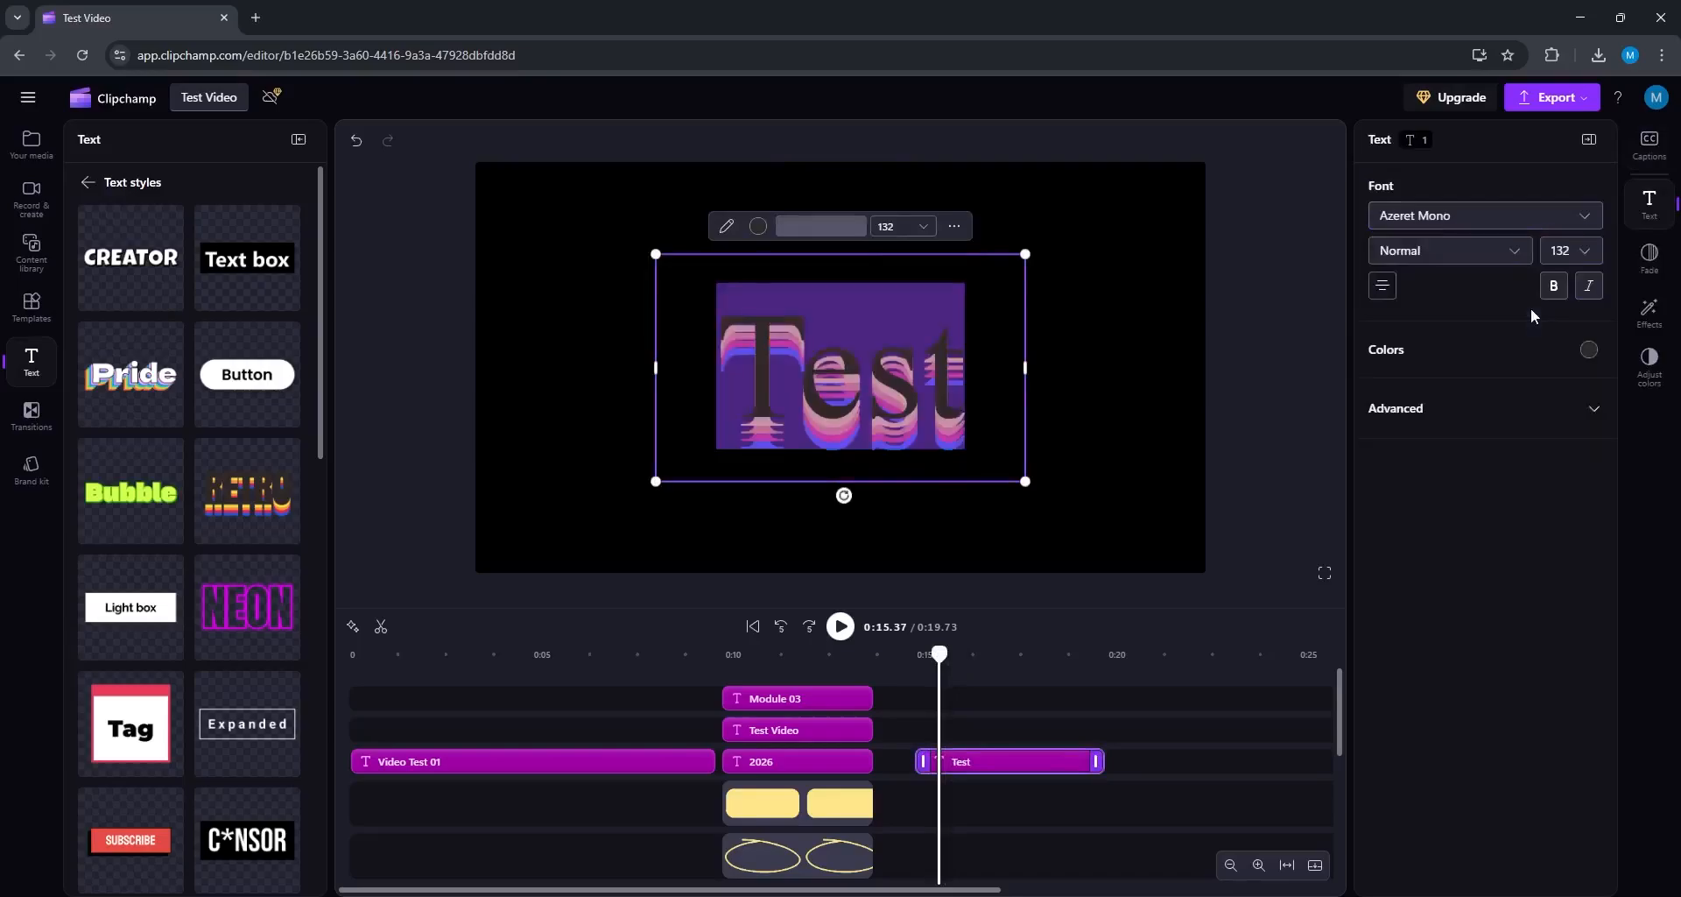
pyautogui.click(1489, 222)
pyautogui.click(1443, 262)
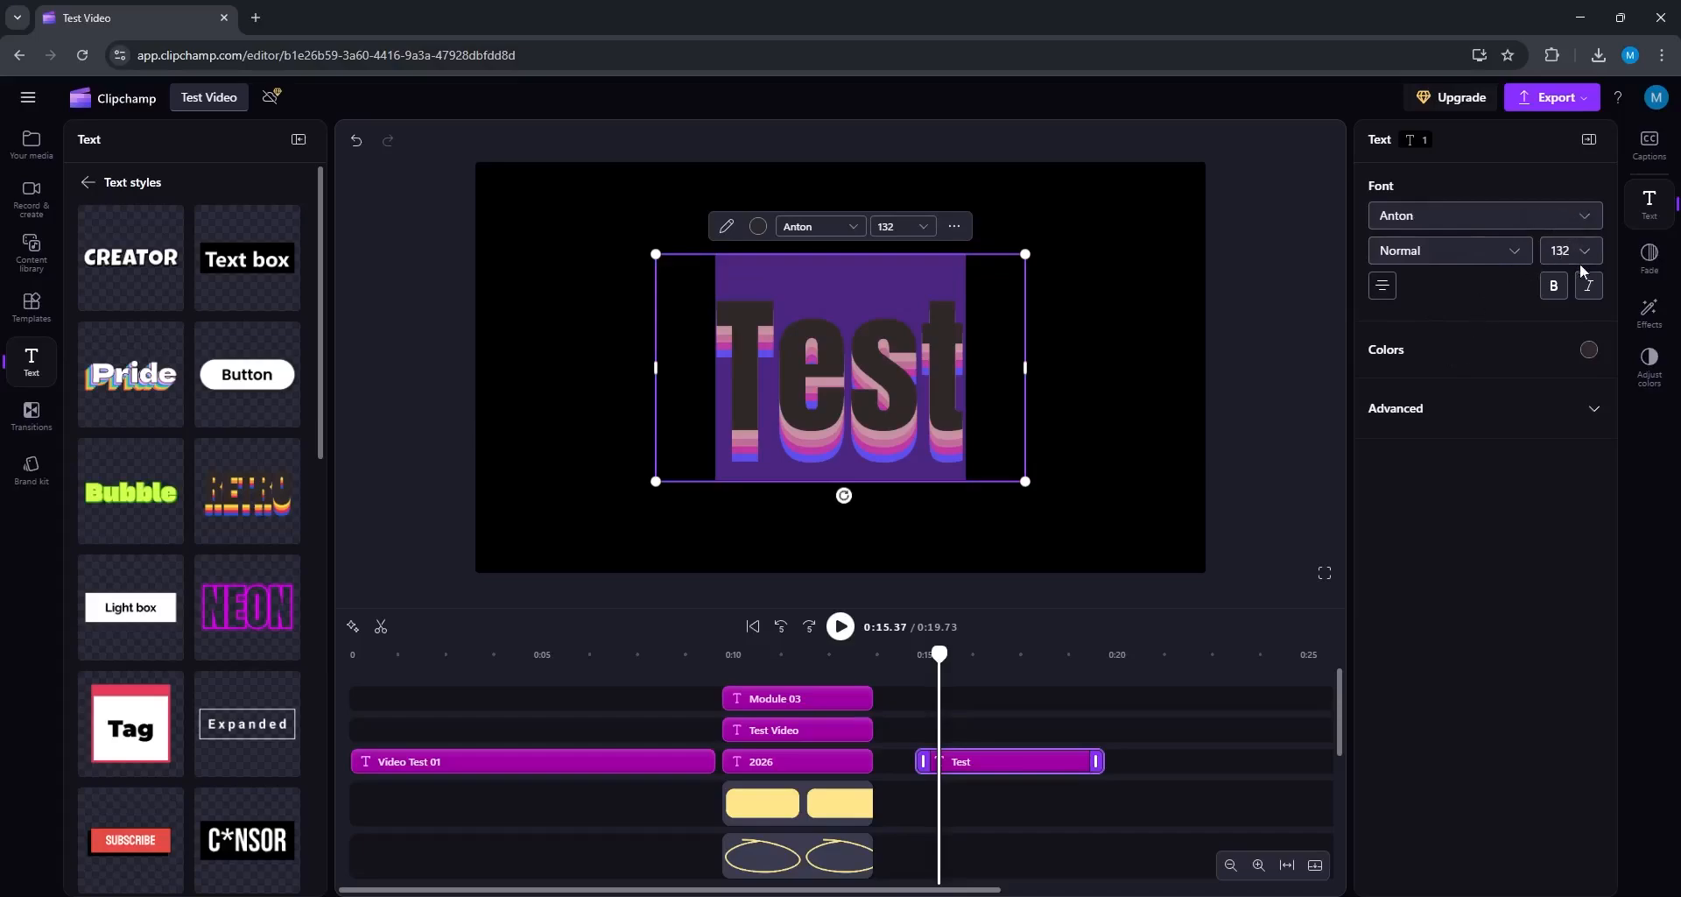
pyautogui.click(1566, 301)
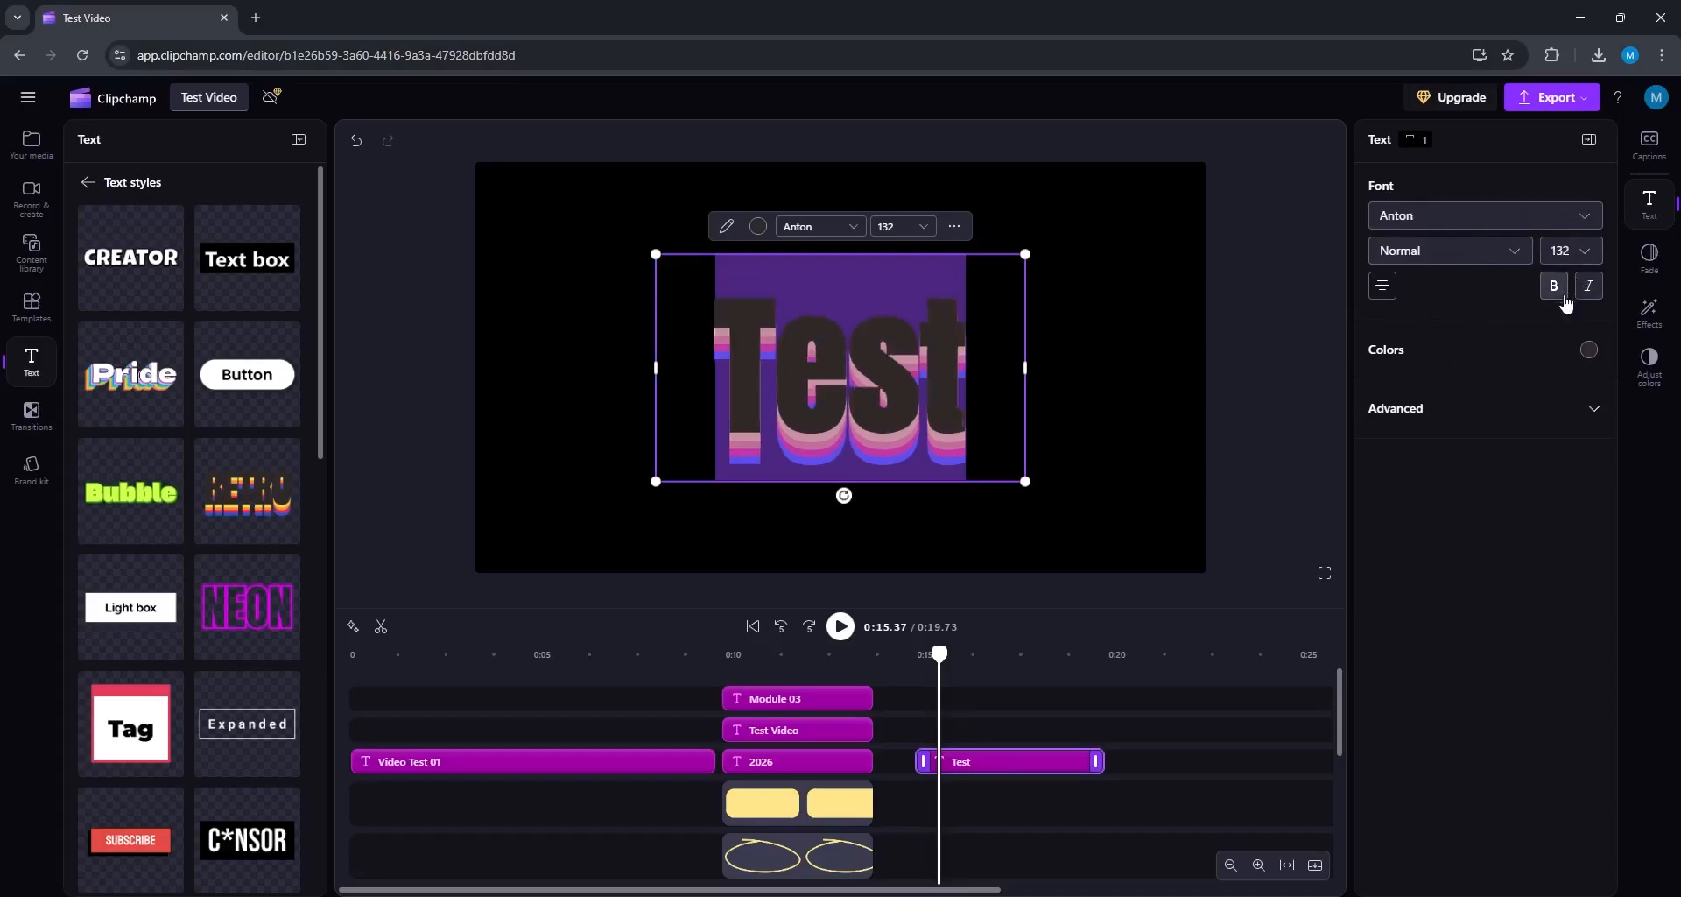
# Step: Examine the custom color picker and the line height and letter spacing options for the retro "Test" text
pyautogui.click(1590, 349)
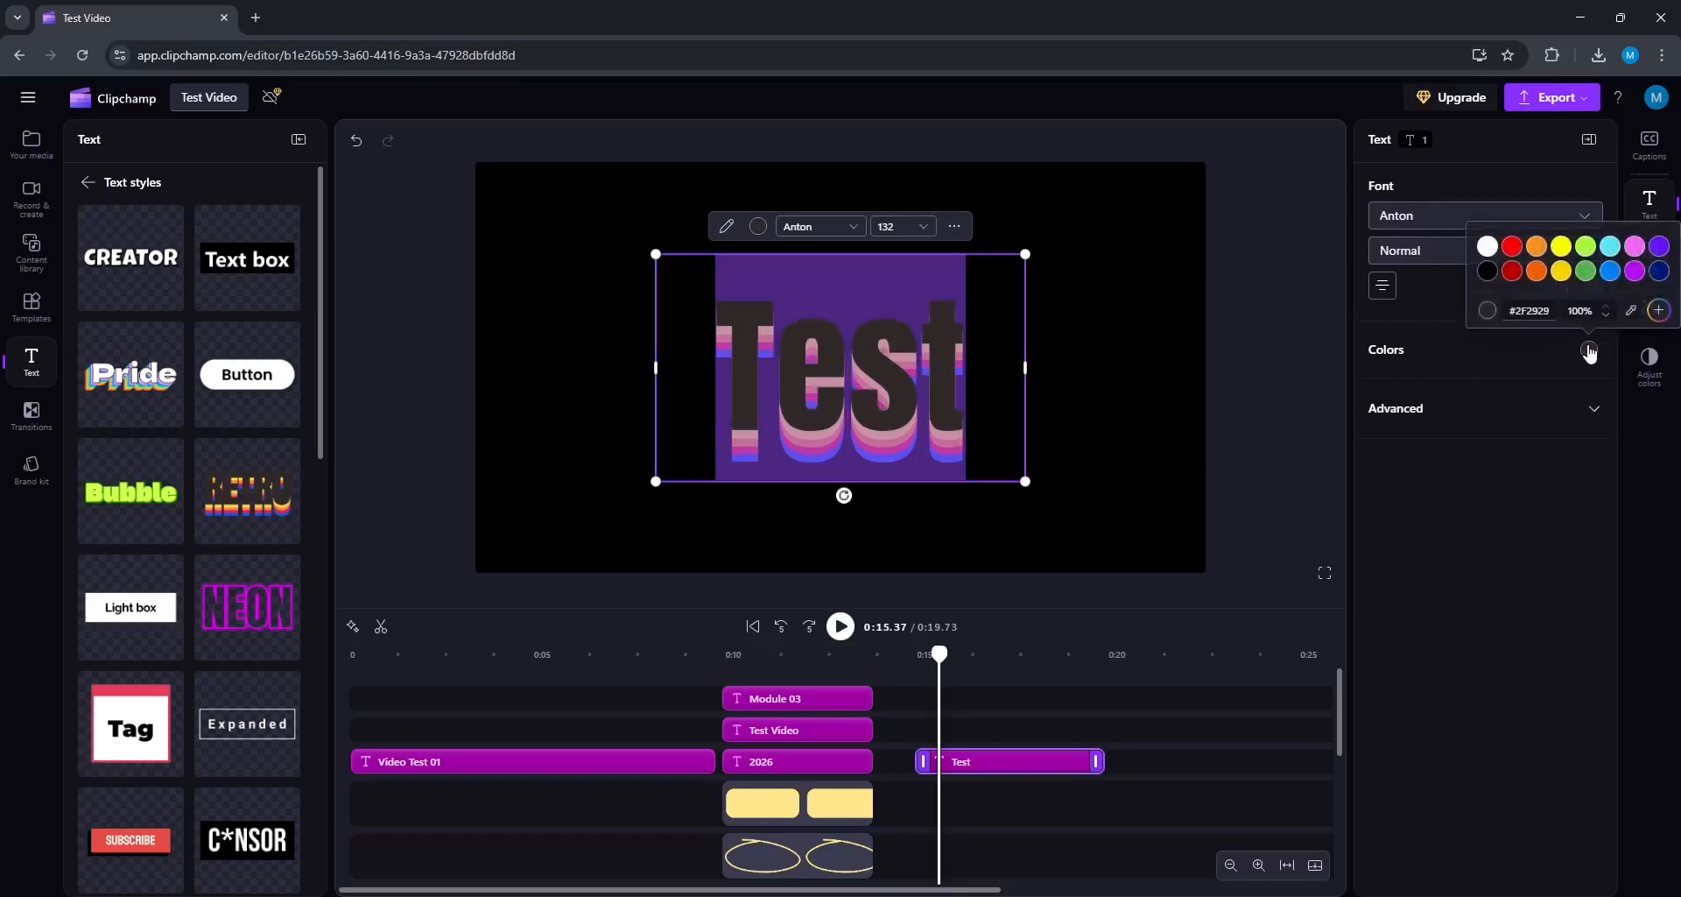
pyautogui.click(1658, 310)
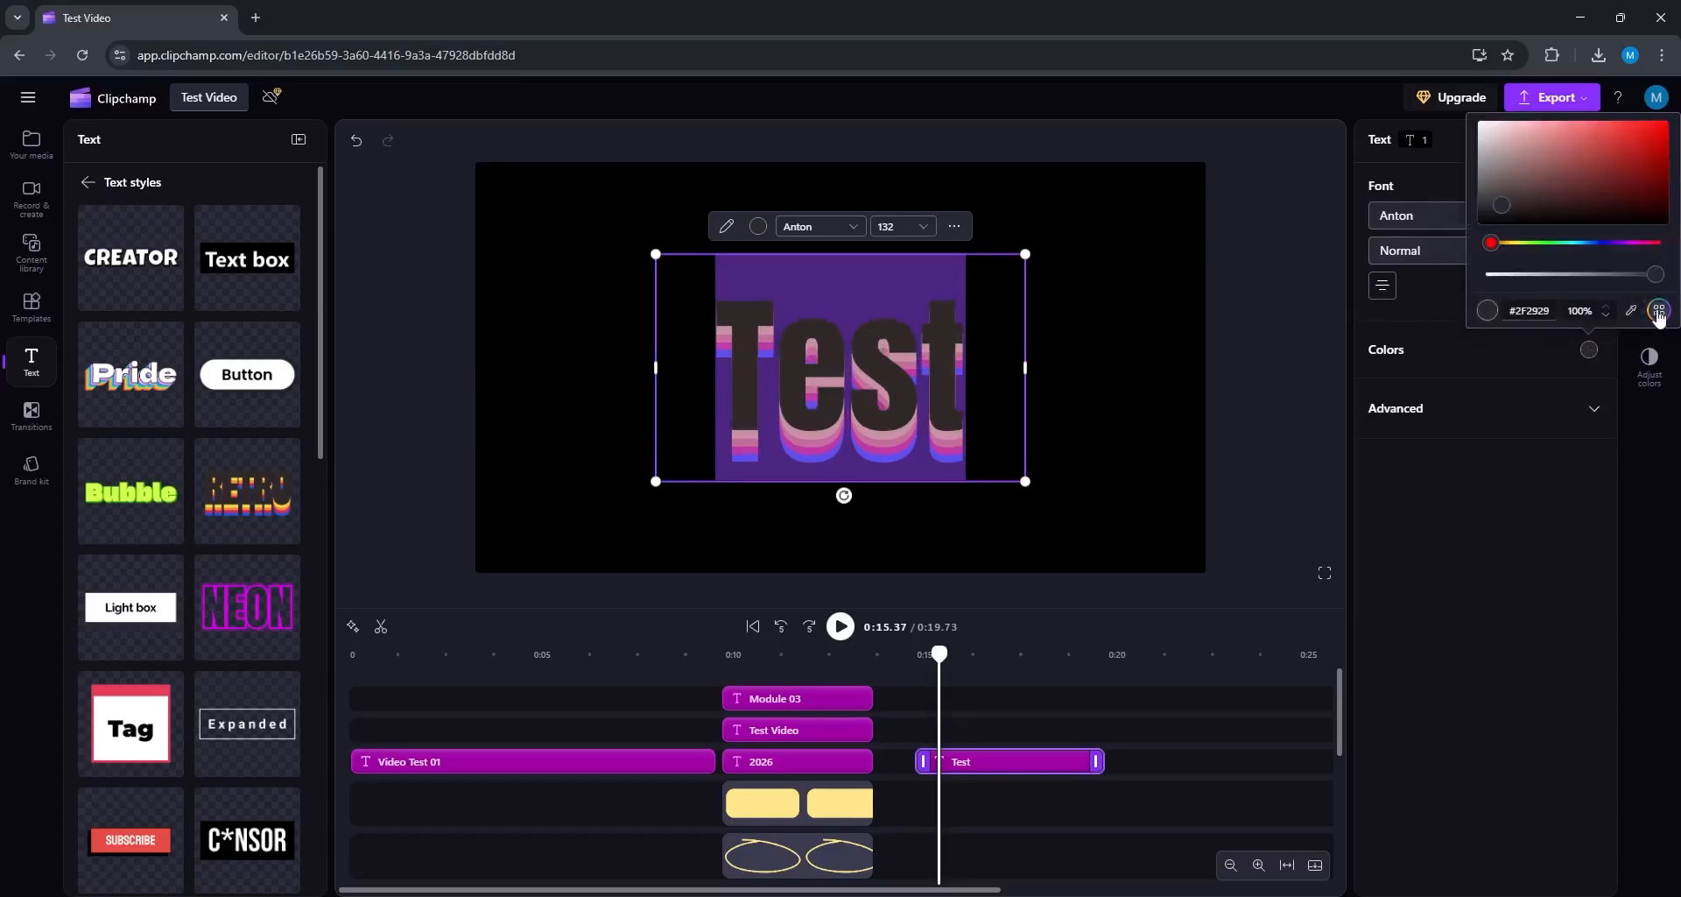
pyautogui.click(1527, 436)
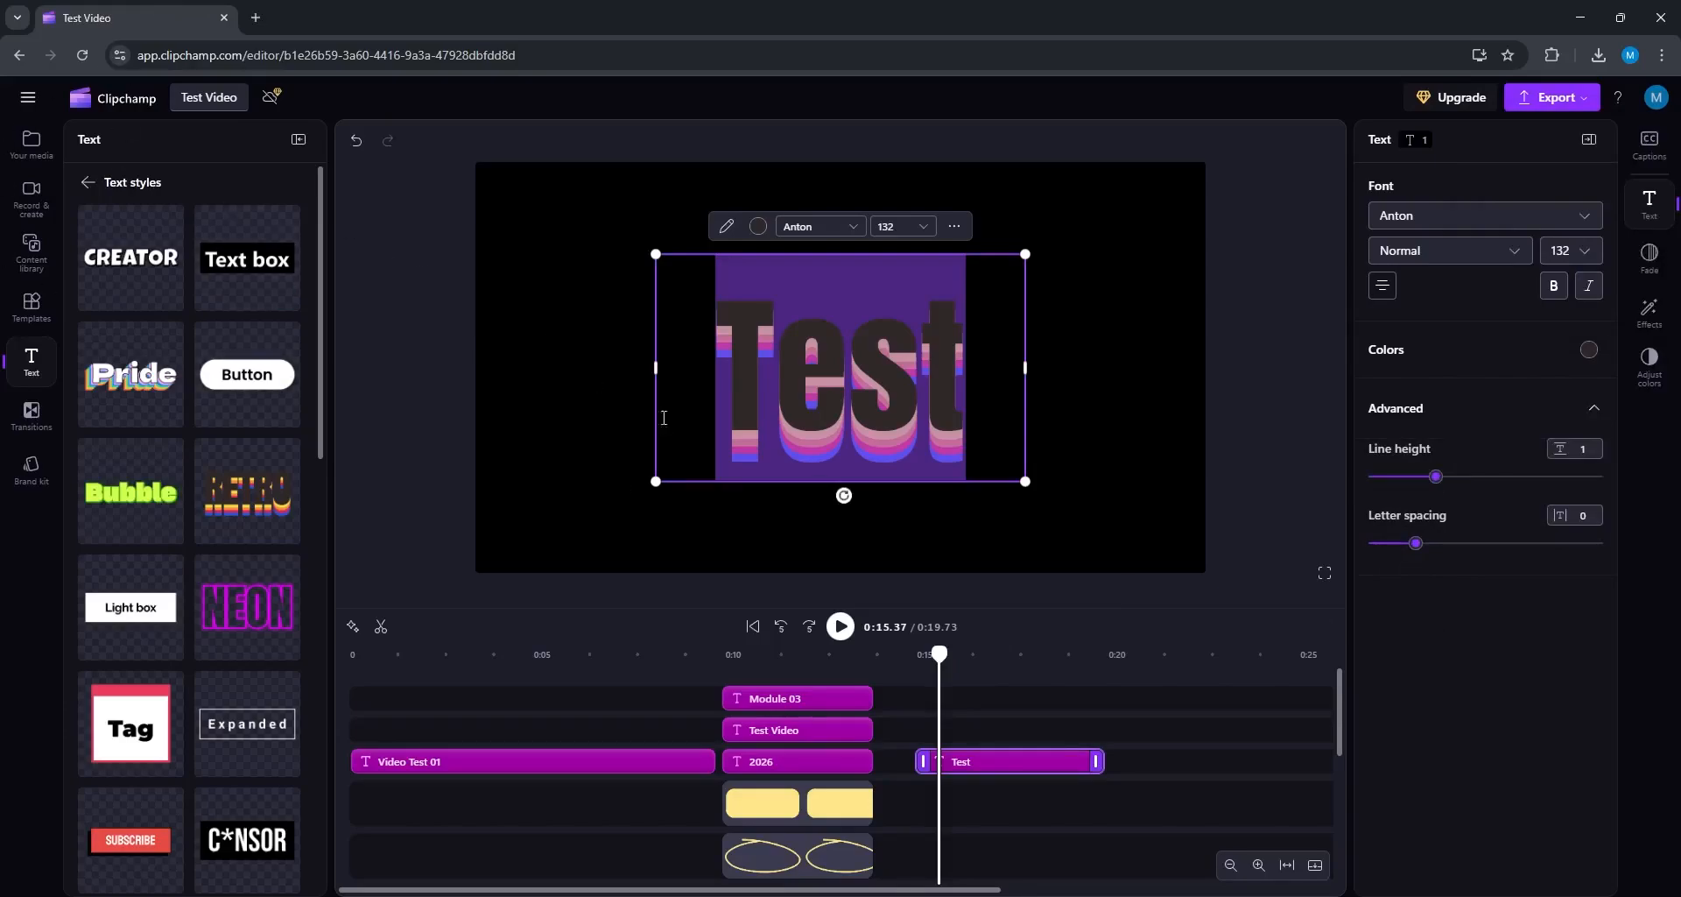
pyautogui.click(898, 379)
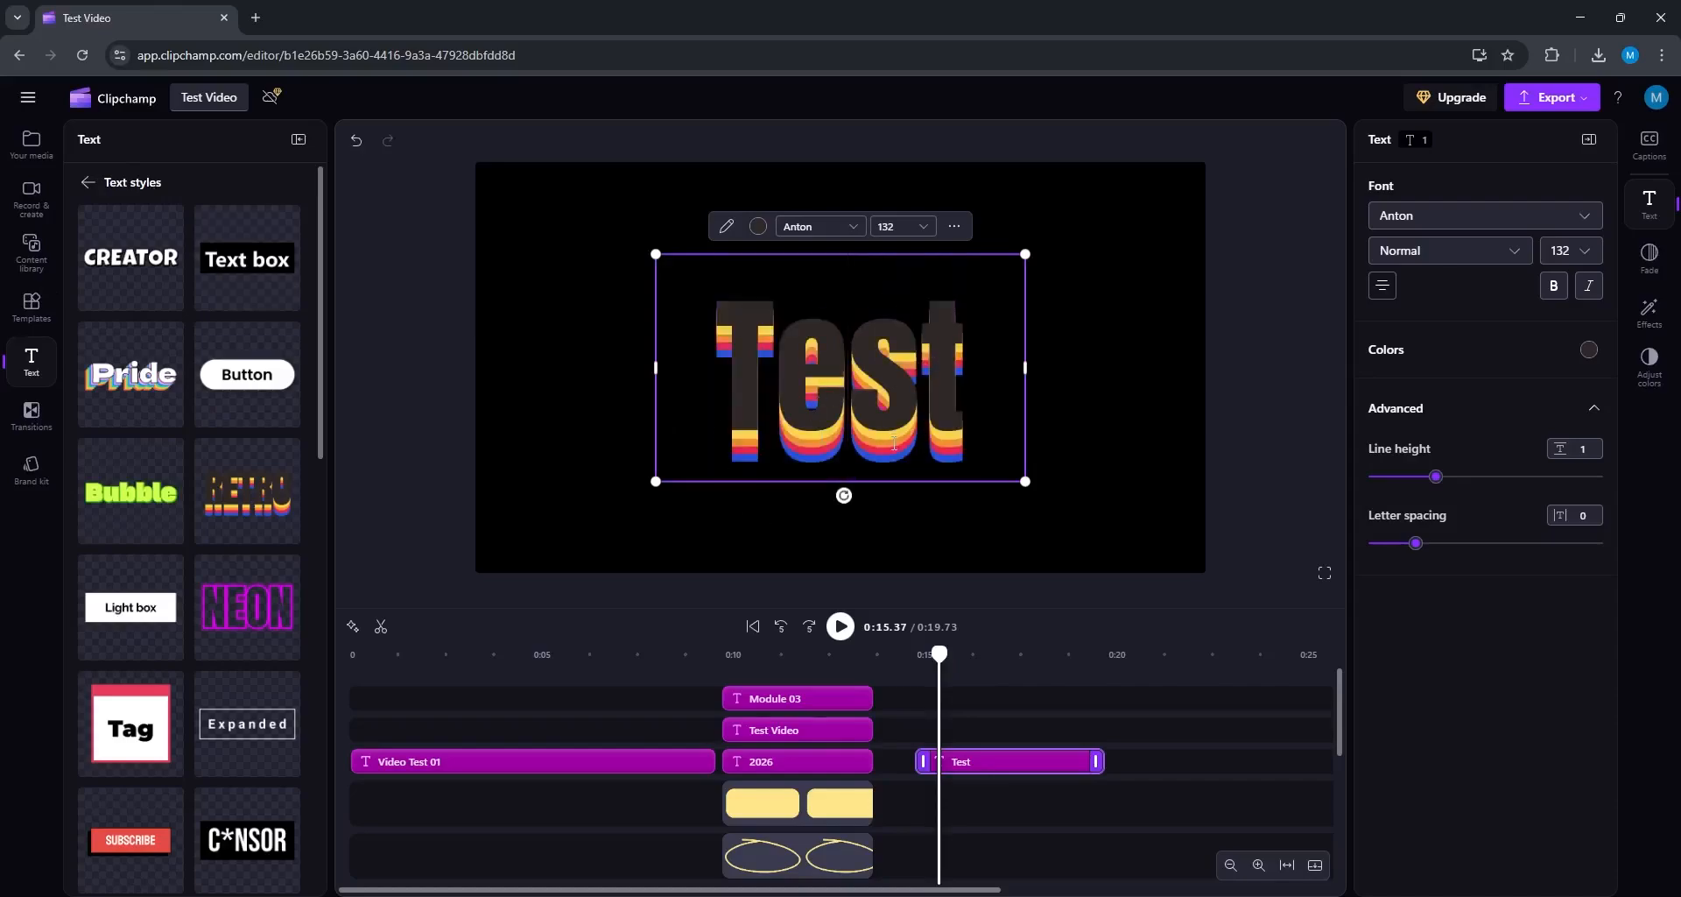
# Step: Add a Neon style text clip directly after the retro text clip and show it at 0:21.04
pyautogui.click(1106, 696)
pyautogui.moveTo(247, 607); pyautogui.dragTo(1171, 764)
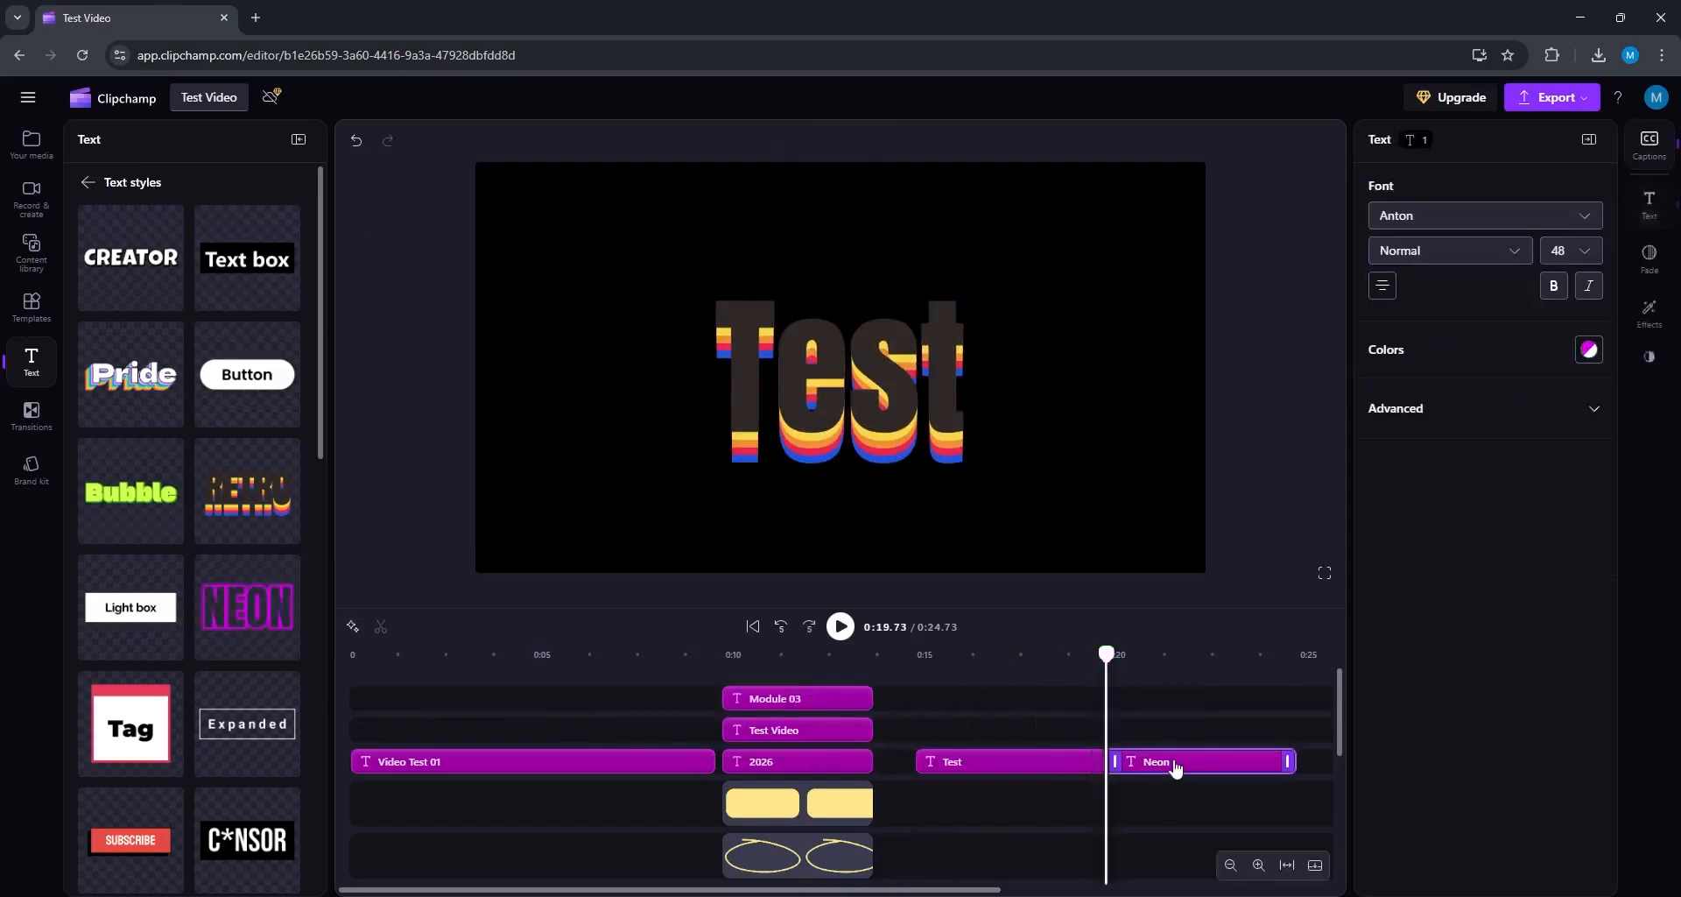
pyautogui.click(1154, 672)
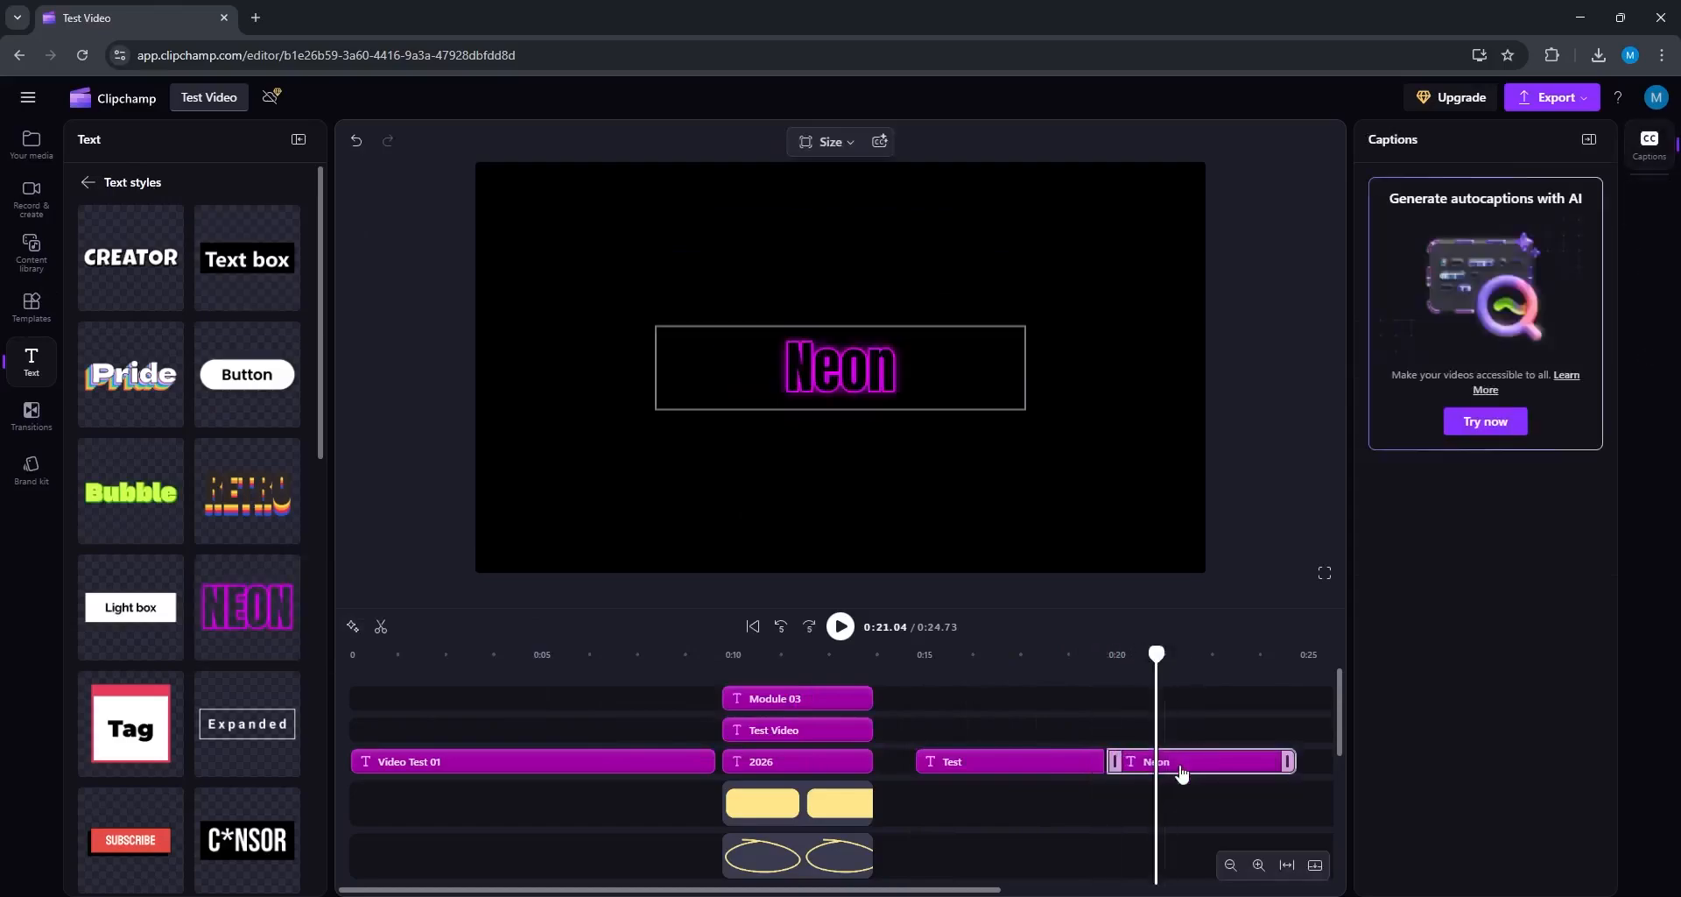
# Step: Replace the neon text's wording with "Test", look at the available effects, and preview it at 0:23.34
pyautogui.doubleClick(836, 380)
pyautogui.write('Ne')
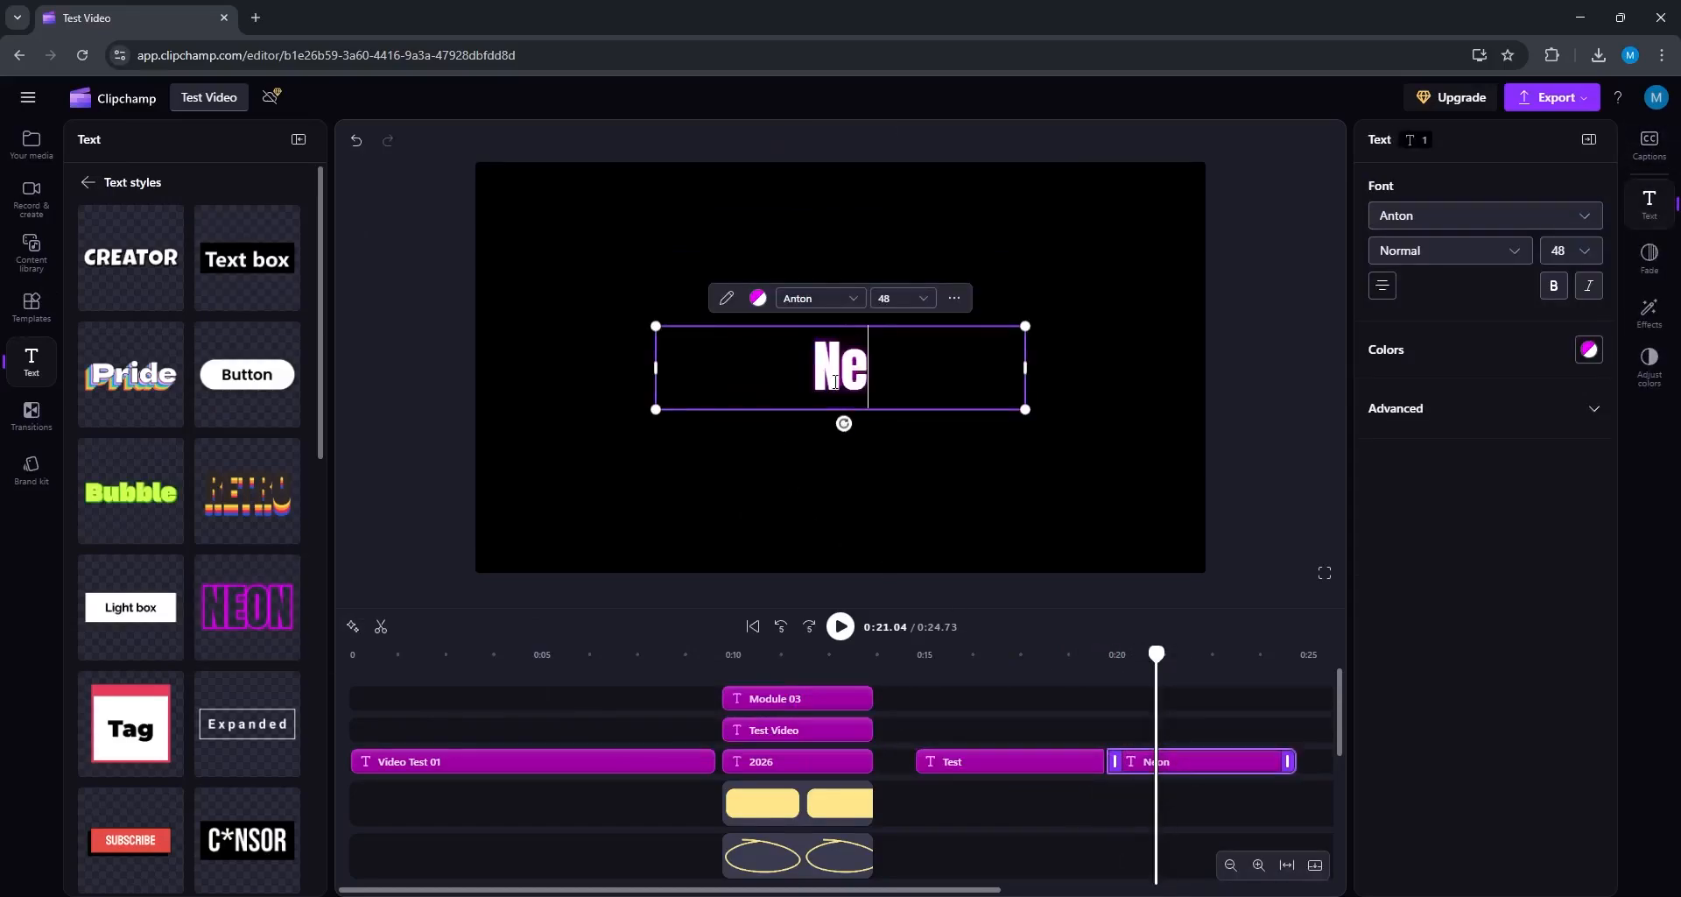
pyautogui.press('BackSpace')
pyautogui.press('BackSpace')
pyautogui.write('Text')
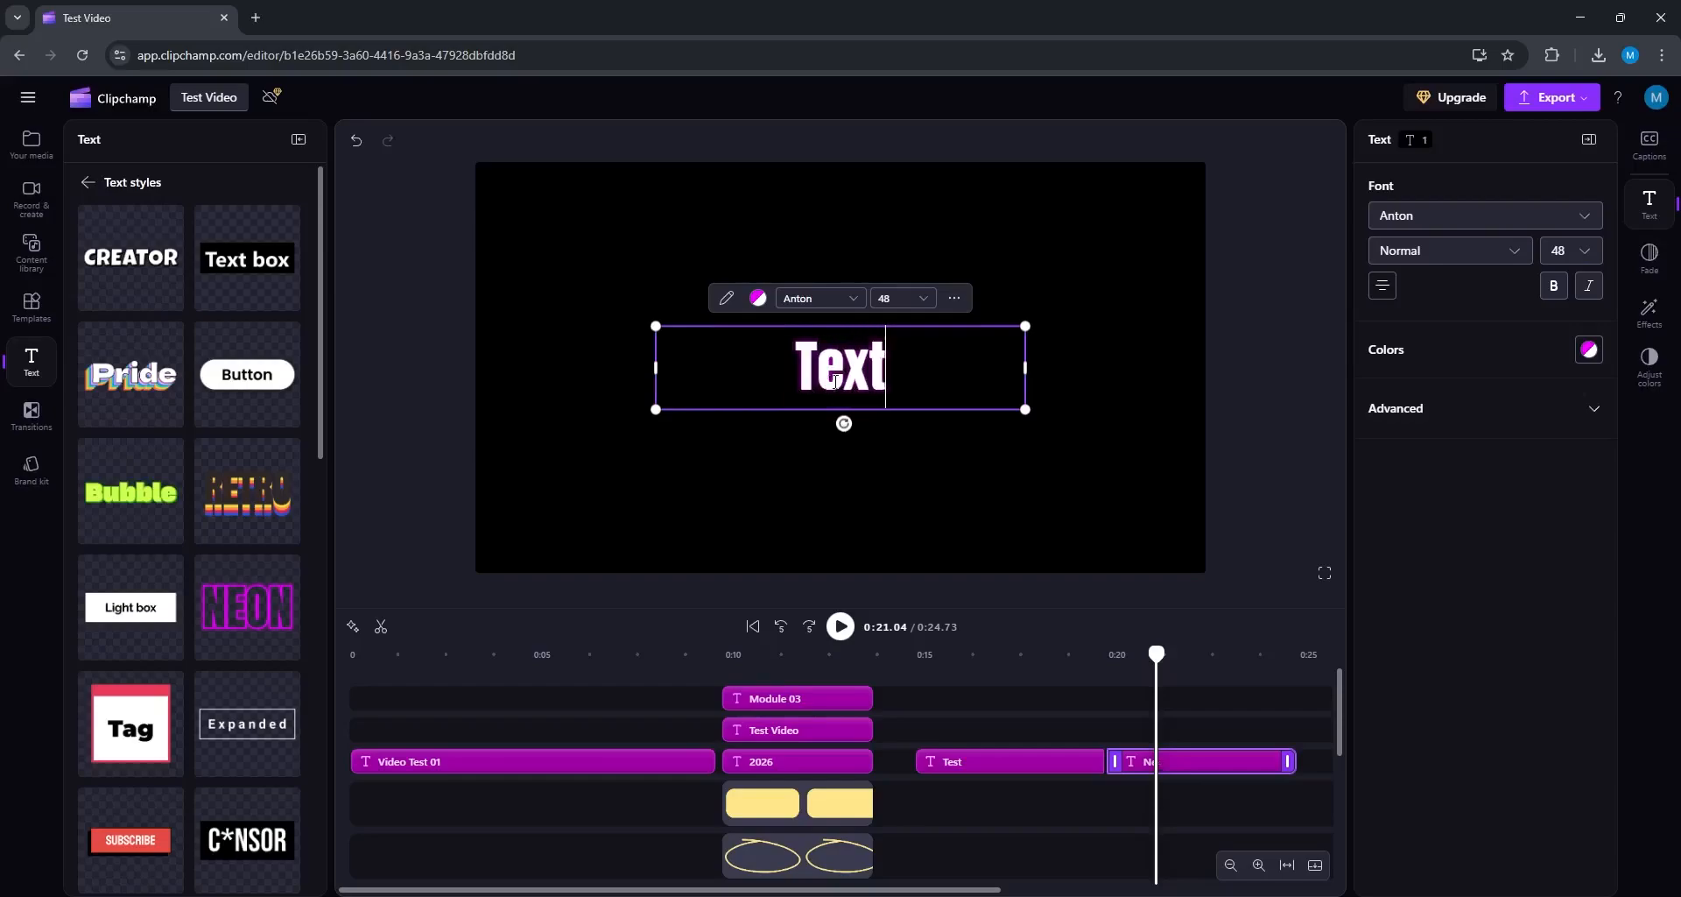
pyautogui.press('BackSpace')
pyautogui.press('BackSpace')
pyautogui.write('st')
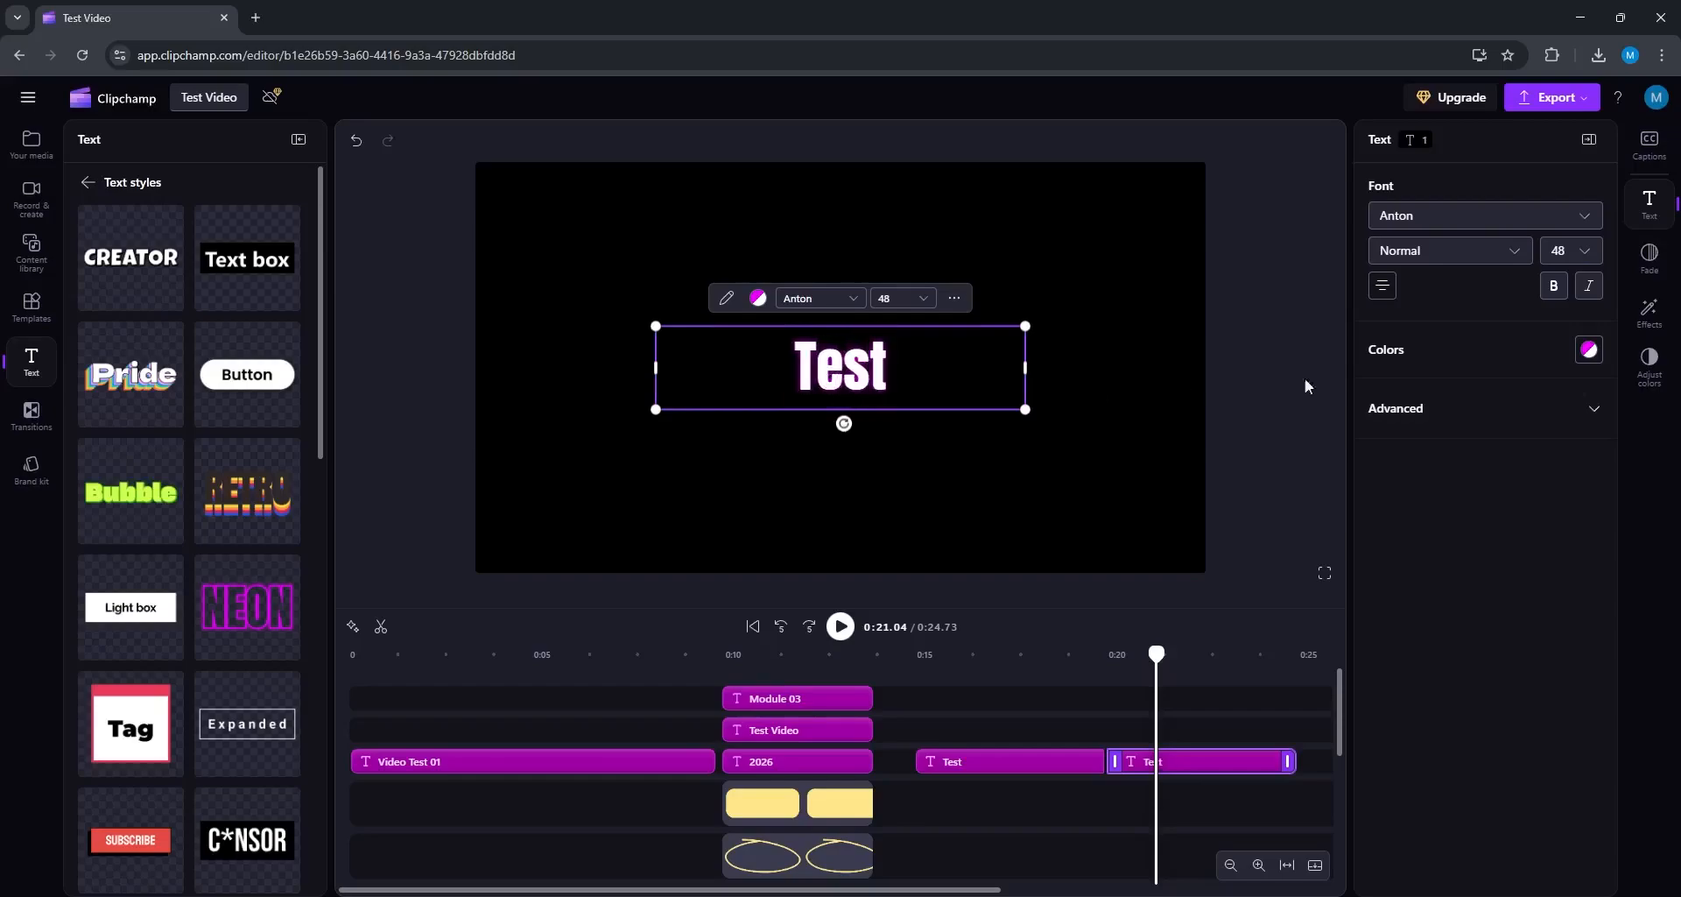
pyautogui.click(1629, 322)
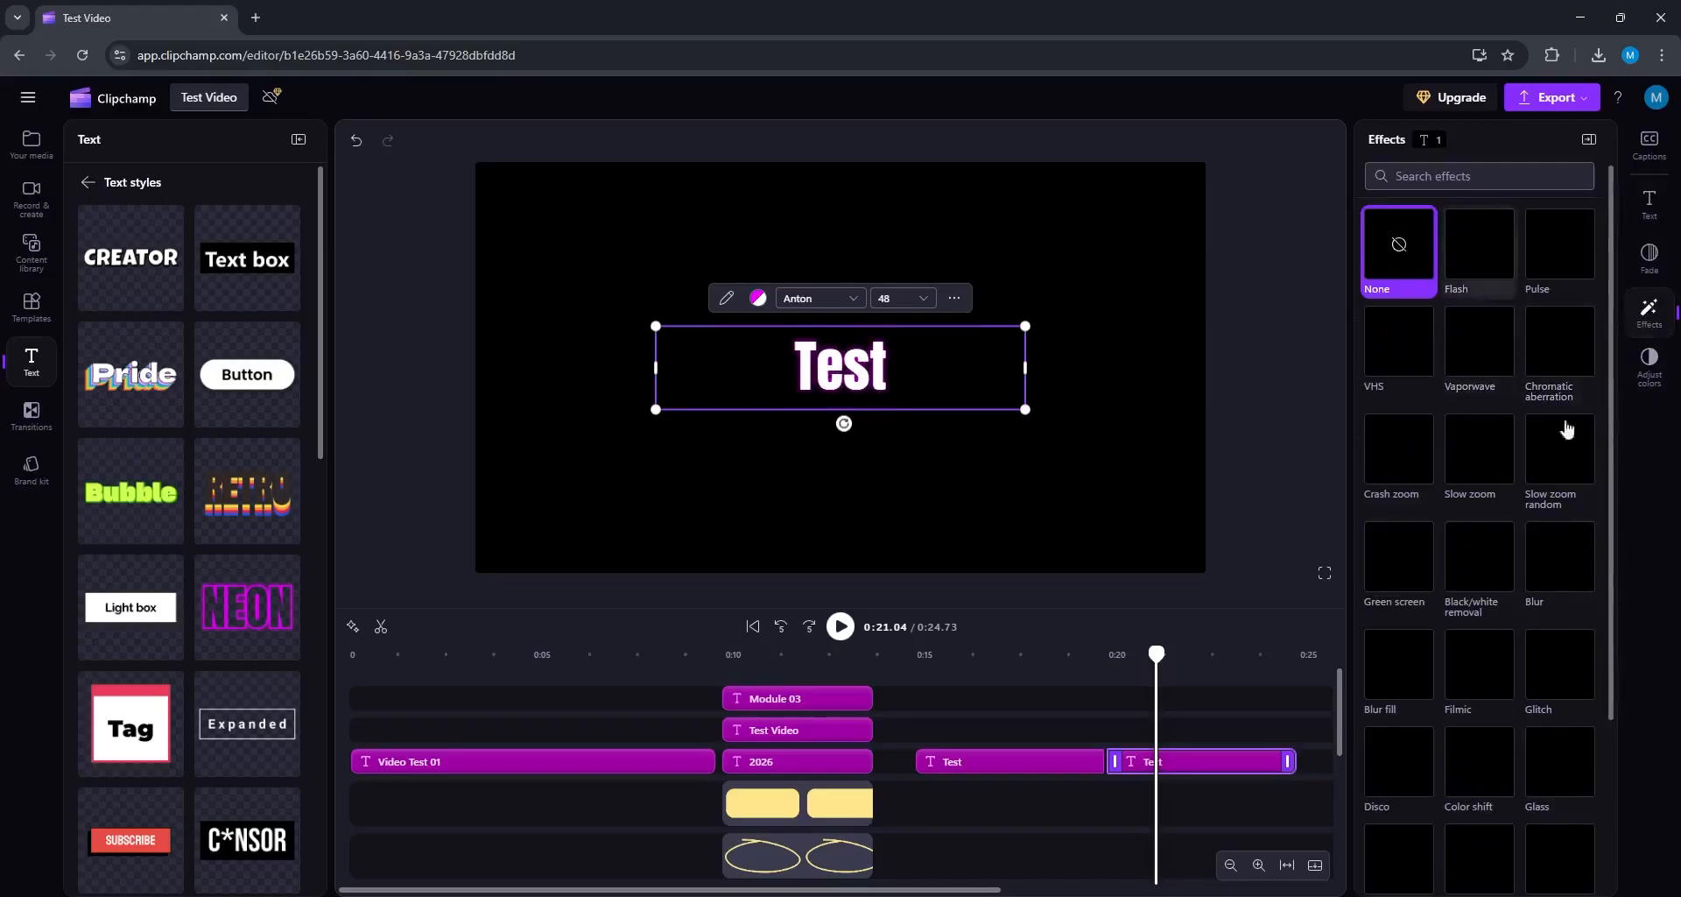
pyautogui.click(1246, 655)
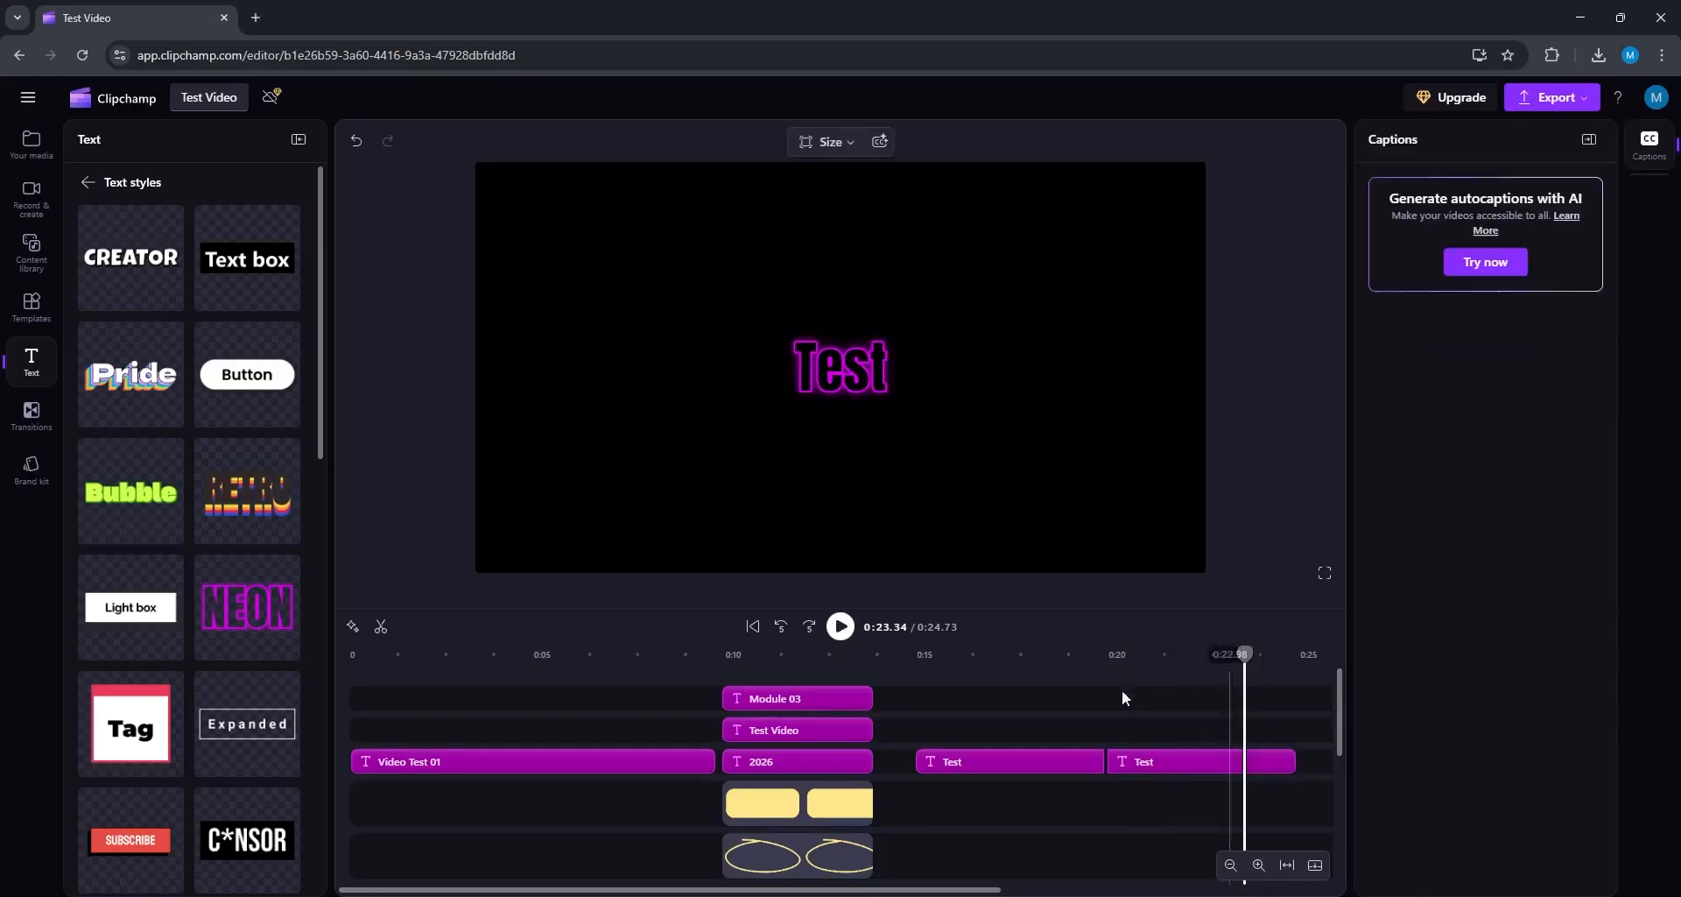
# Step: Show the available transitions and delete all text, title graphic and background clips, keeping the two videos and the audio clips
pyautogui.click(32, 412)
pyautogui.moveTo(1180, 691); pyautogui.dragTo(592, 814)
pyautogui.press('Delete')
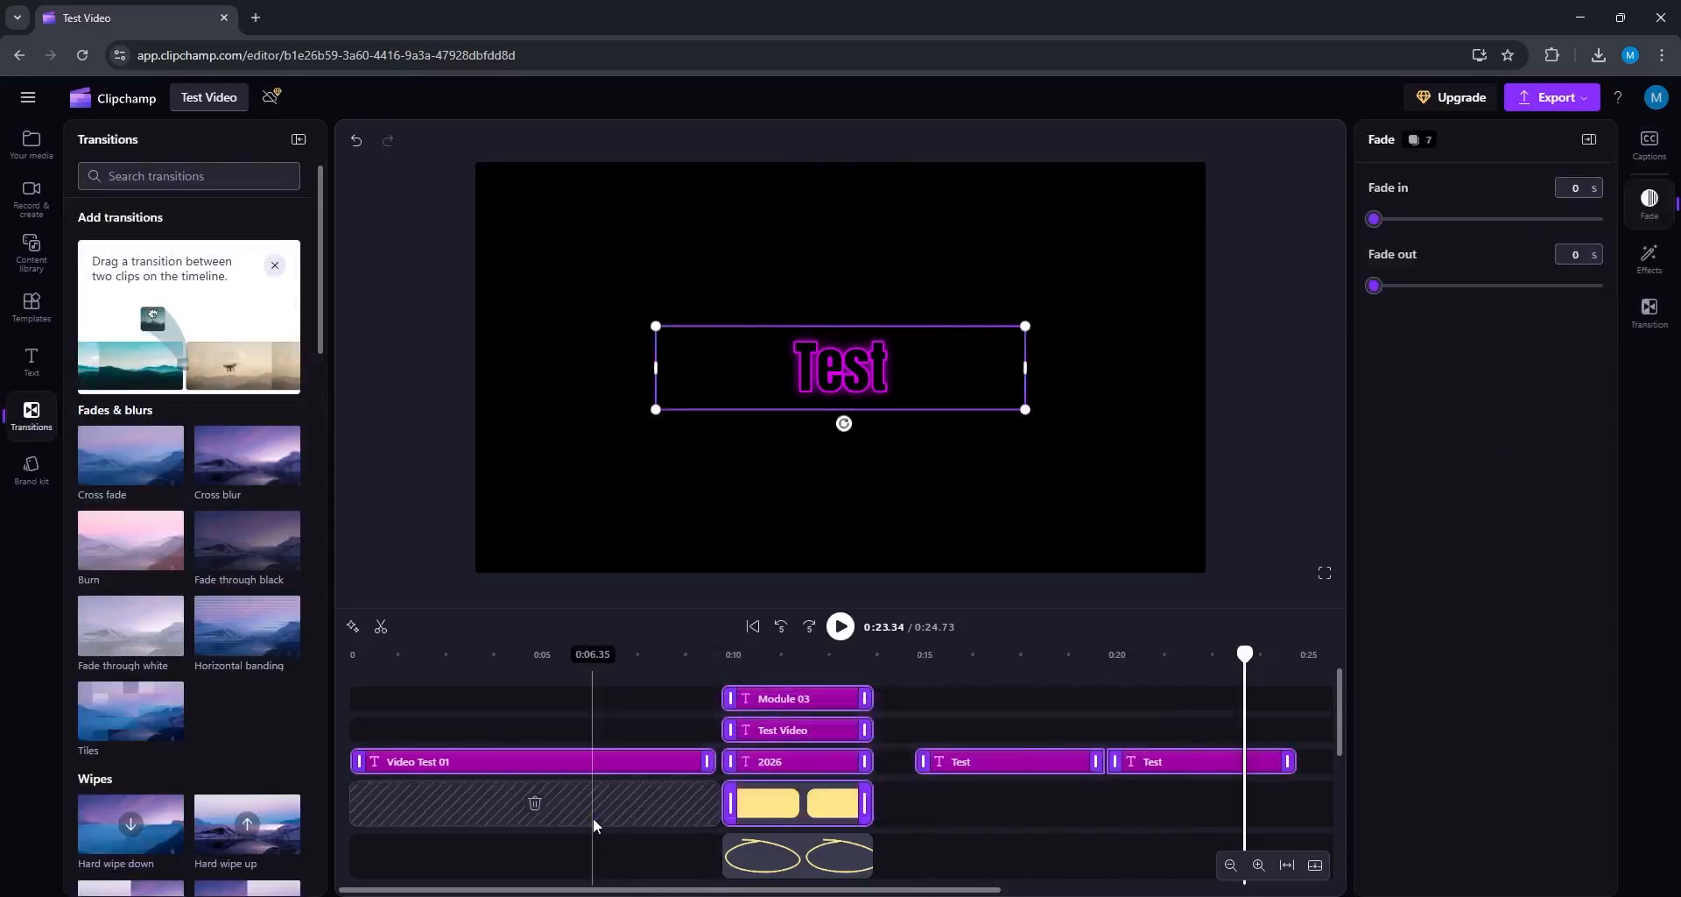
pyautogui.moveTo(923, 711); pyautogui.dragTo(1001, 726)
pyautogui.press('Delete')
pyautogui.click(577, 782)
pyautogui.press('Delete')
# Step: Reposition and enlarge the first video clip at 0:04.93 so it fills the whole frame
pyautogui.click(495, 740)
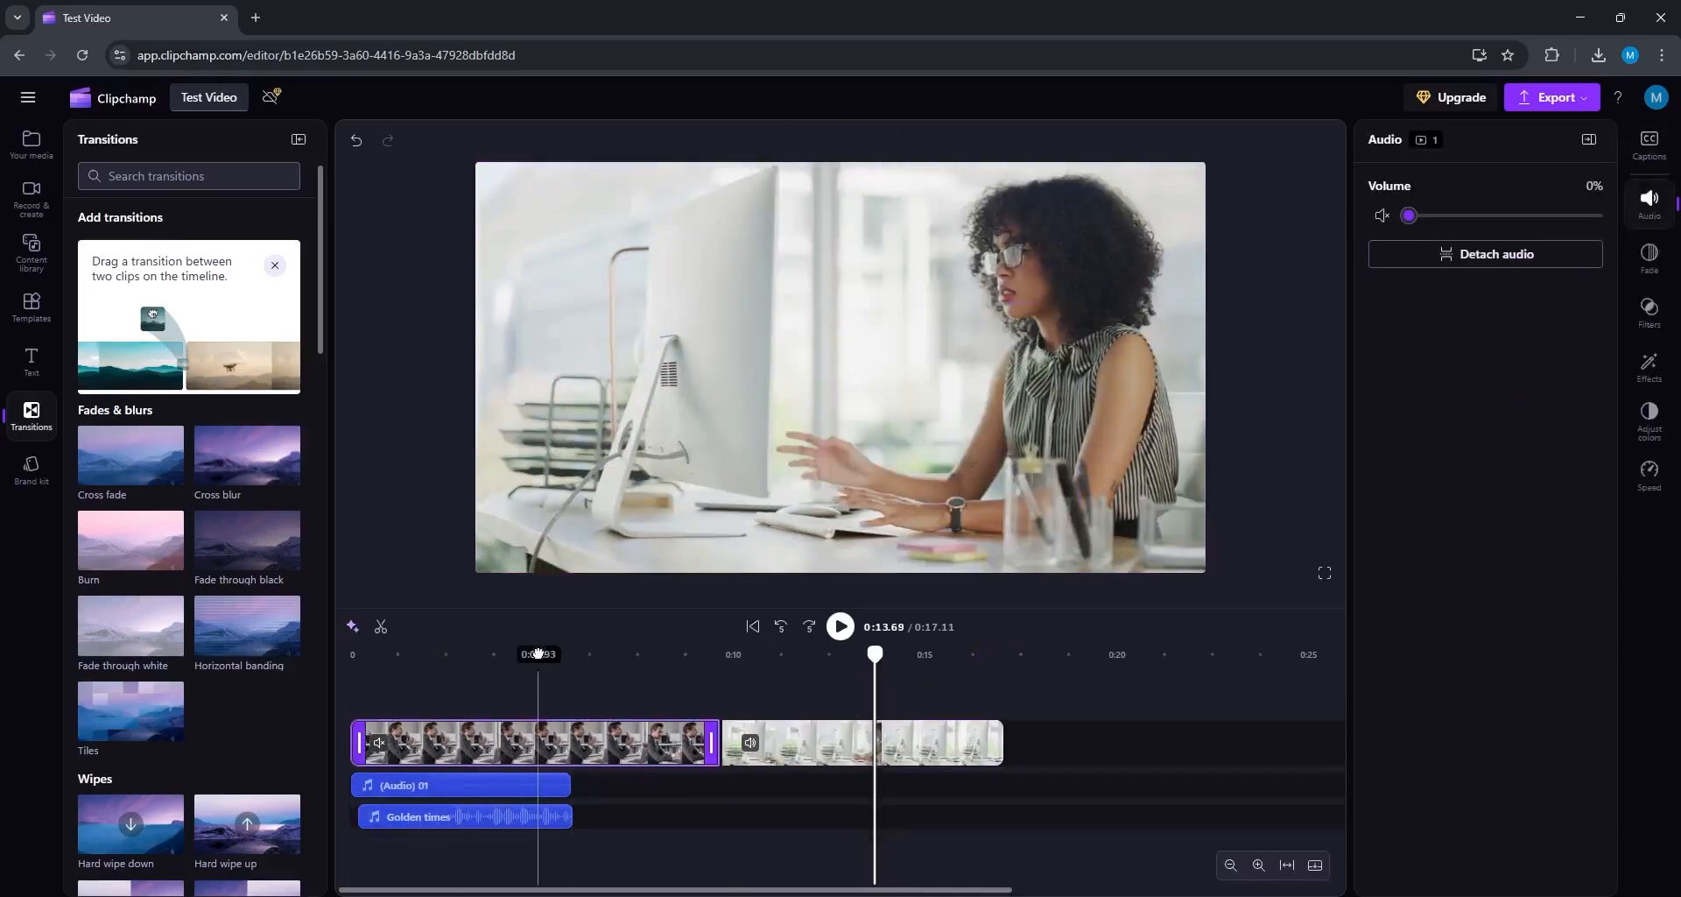
pyautogui.click(538, 670)
pyautogui.moveTo(892, 422); pyautogui.dragTo(767, 282)
pyautogui.moveTo(955, 431); pyautogui.dragTo(1212, 571)
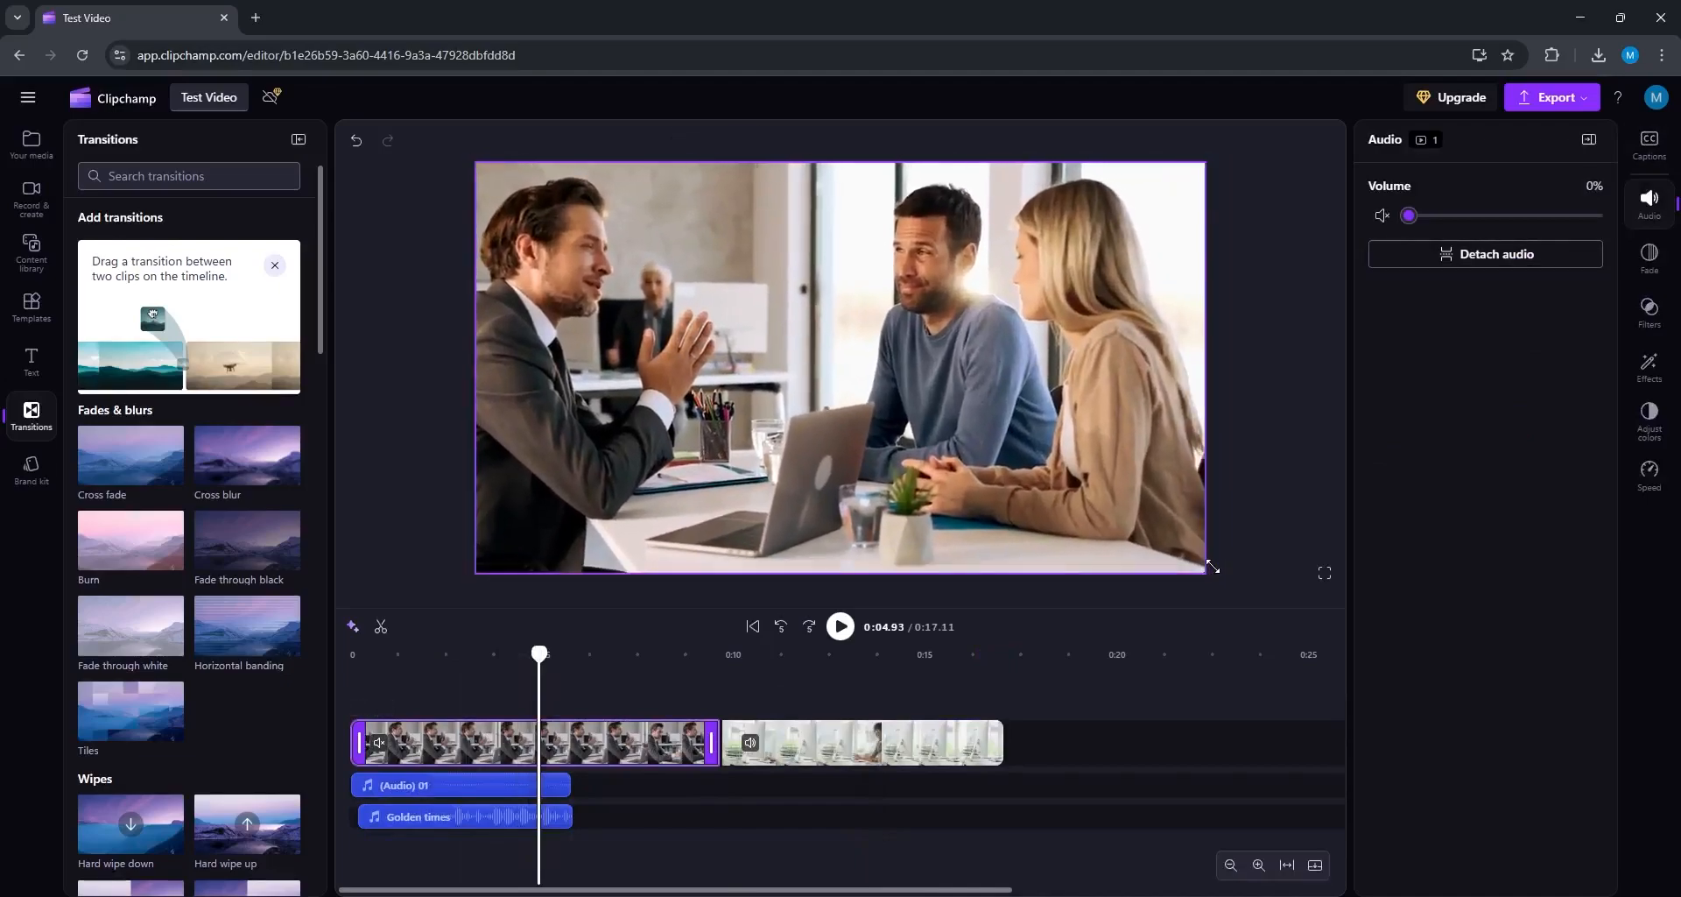
# Step: Place the playhead at 0:09.97 and set the first video clip's fade in and fade out to 0 seconds
pyautogui.click(692, 670)
pyautogui.moveTo(694, 652); pyautogui.dragTo(732, 683)
pyautogui.moveTo(715, 758)
pyautogui.click(701, 731)
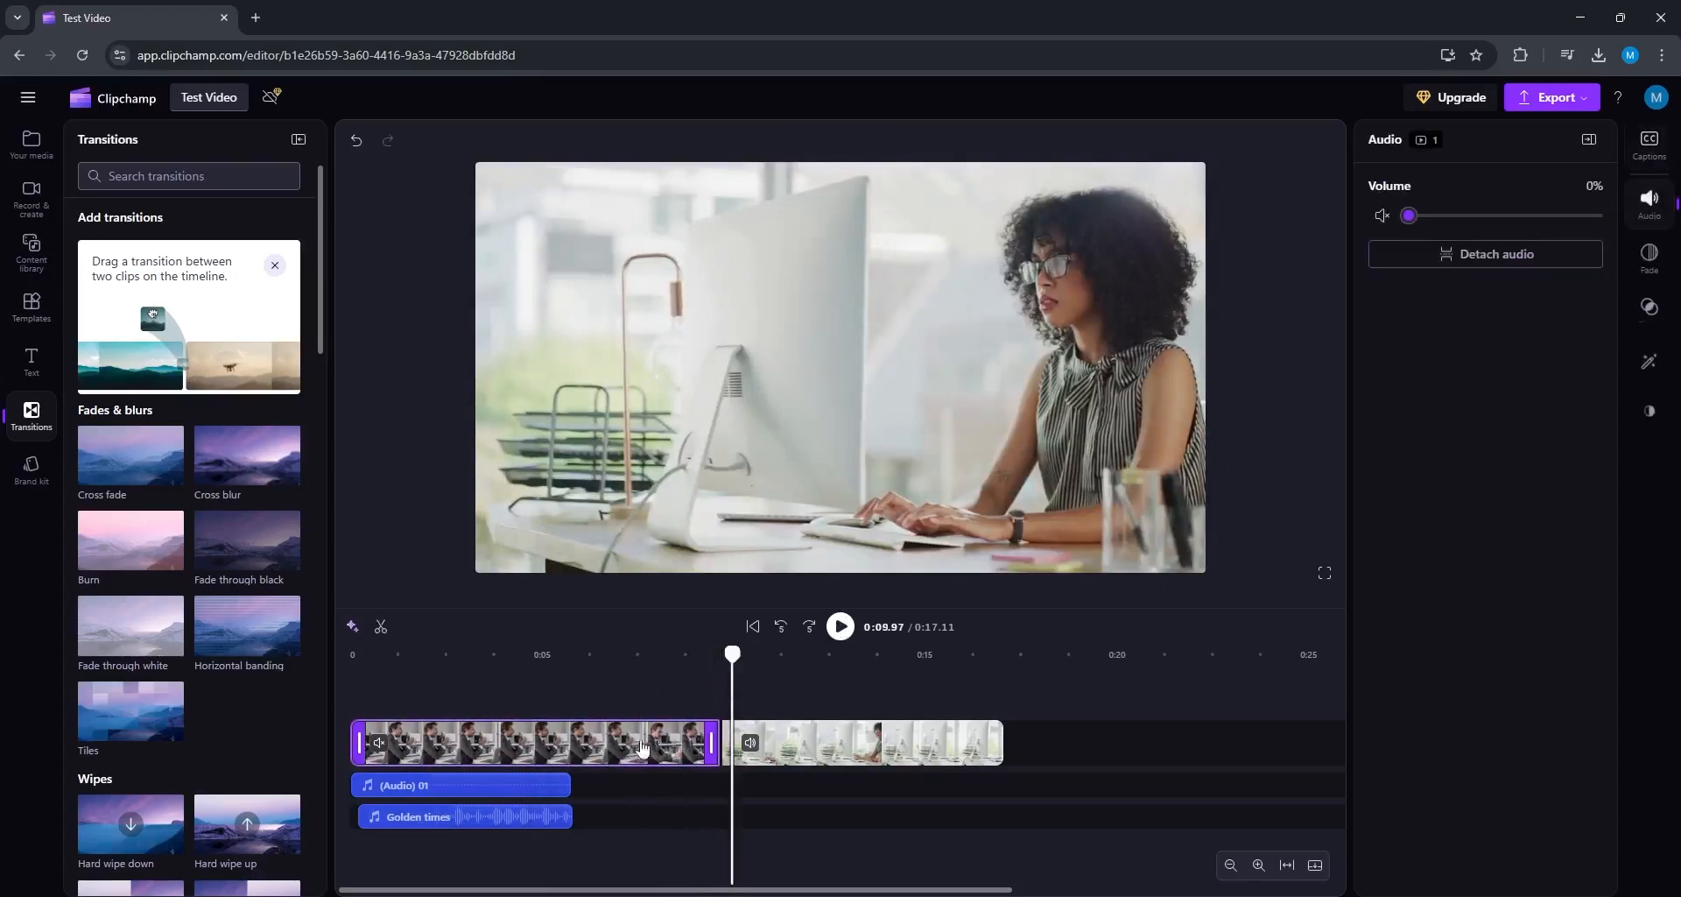
pyautogui.click(1650, 254)
pyautogui.moveTo(1429, 224); pyautogui.dragTo(1359, 230)
pyautogui.moveTo(1429, 290); pyautogui.dragTo(1262, 293)
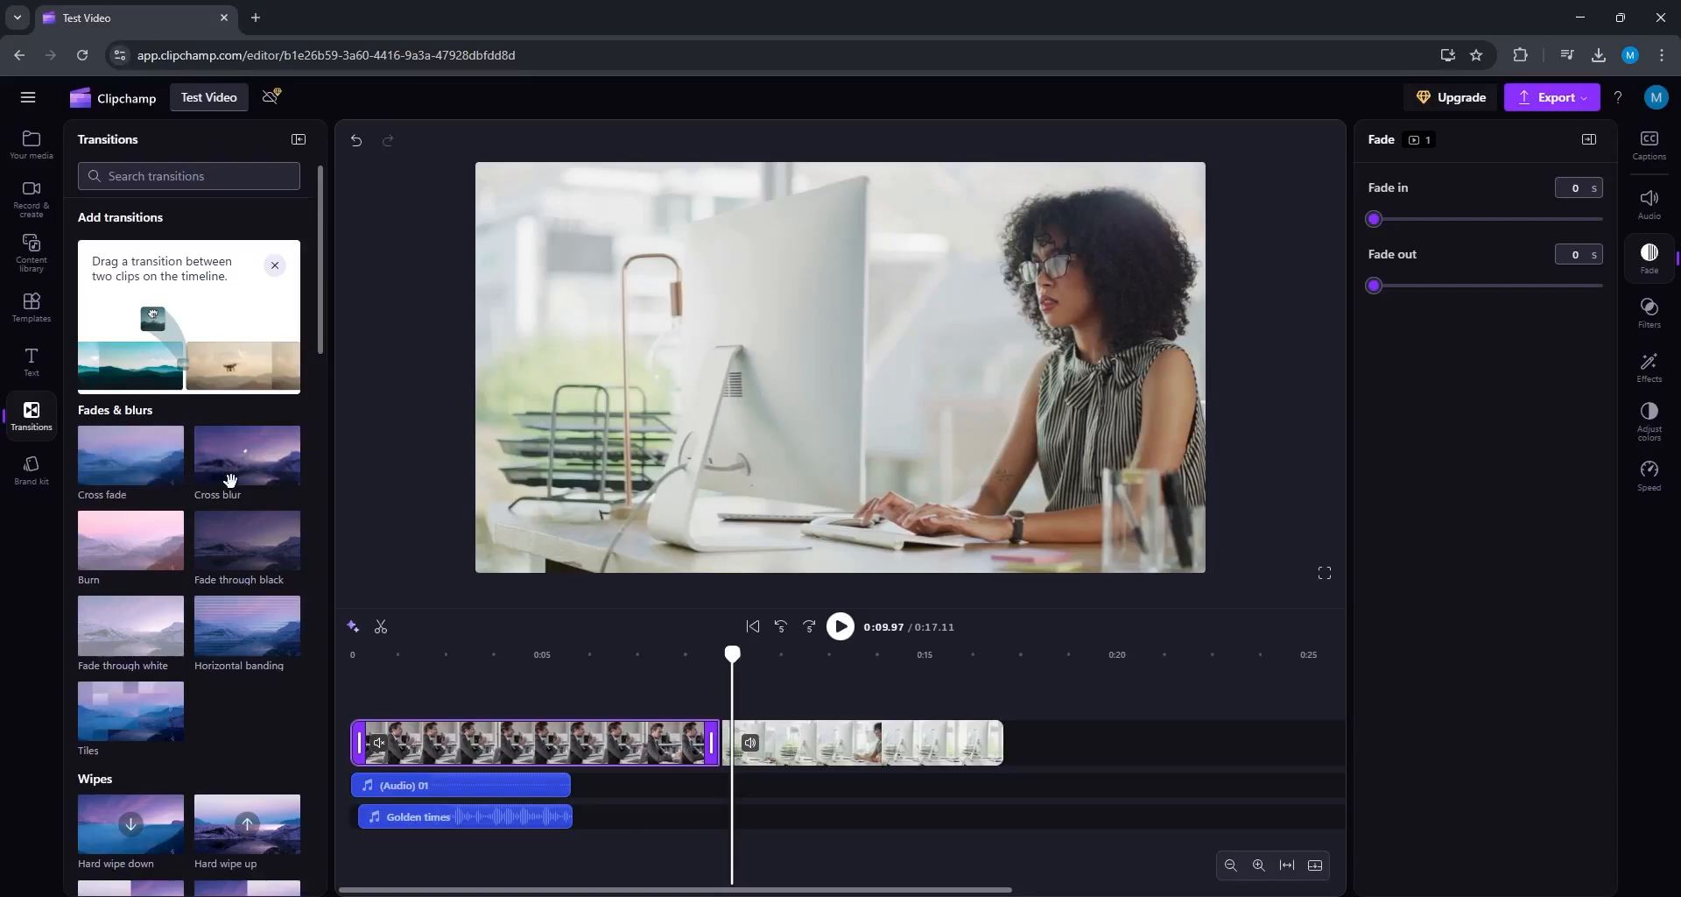
# Step: Add the Horizontal banding transition between the two video clips, set its duration to 0.6, and place the playhead at 0:06.28
pyautogui.scroll(-2, 236, 480)
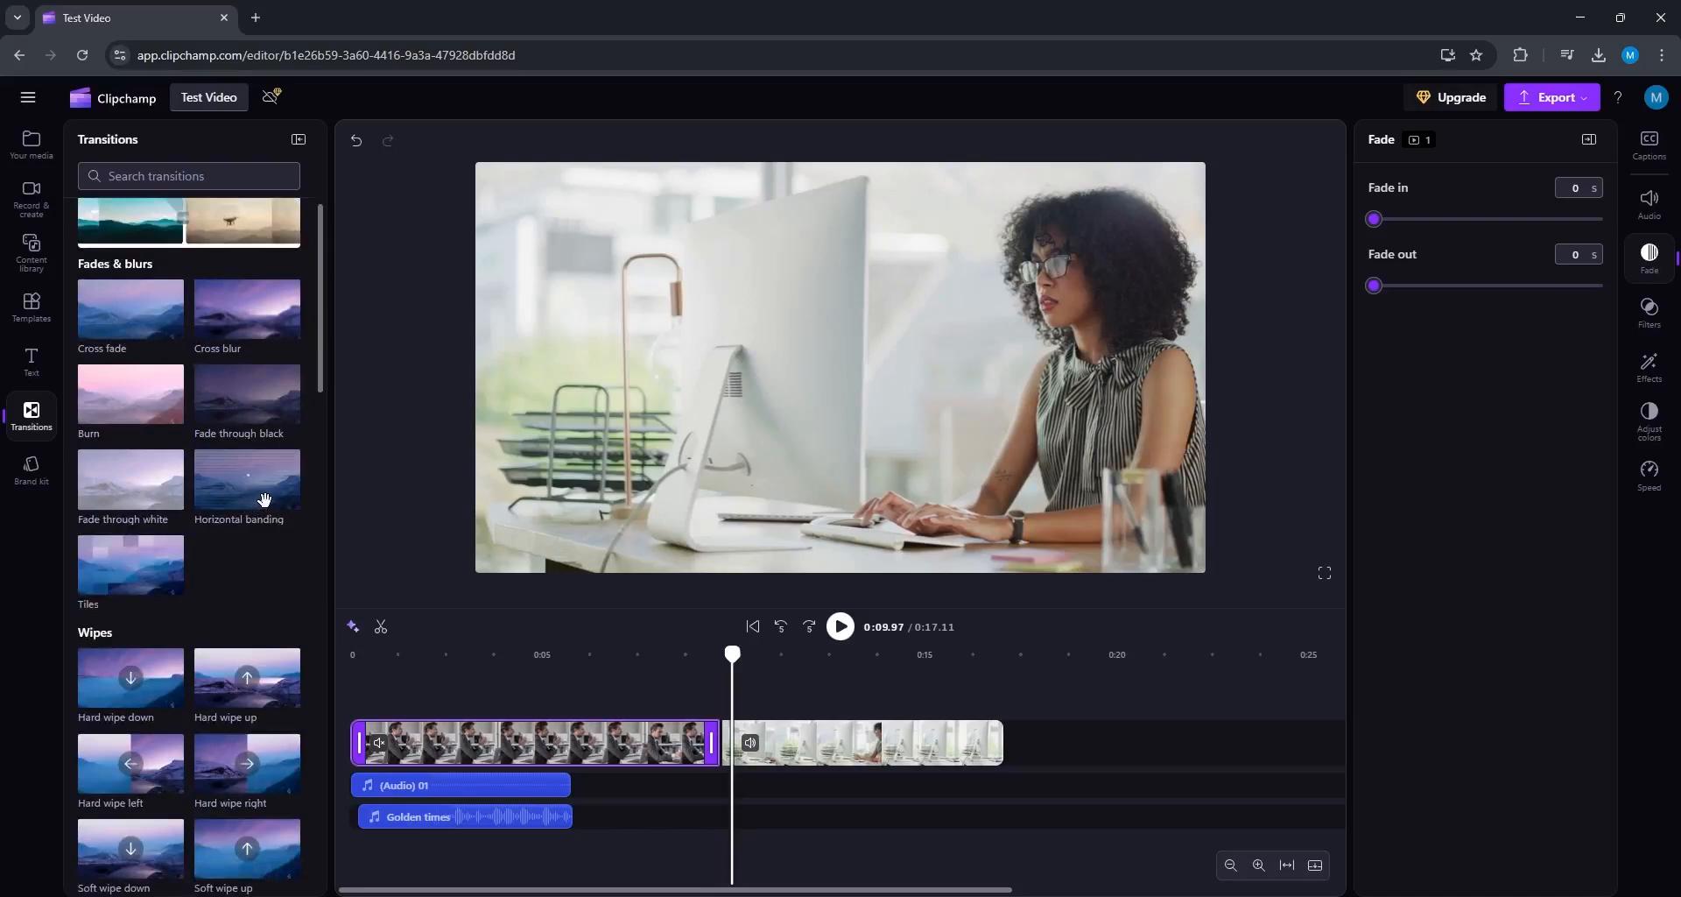
pyautogui.moveTo(262, 498); pyautogui.dragTo(716, 727)
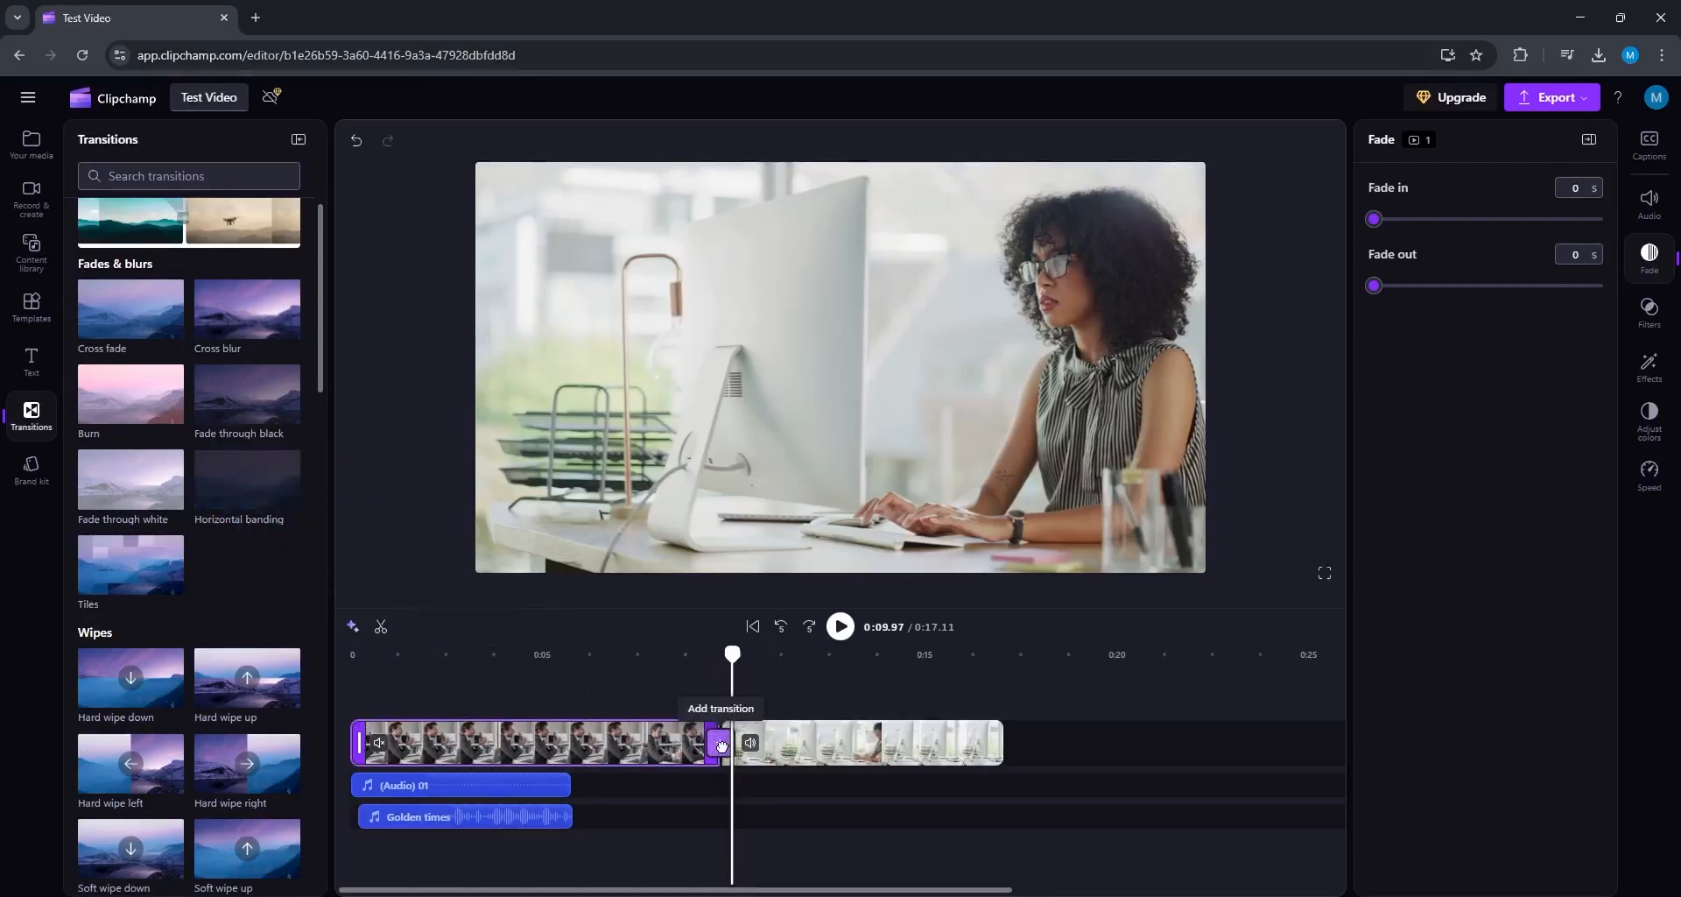
pyautogui.moveTo(721, 745); pyautogui.dragTo(720, 744)
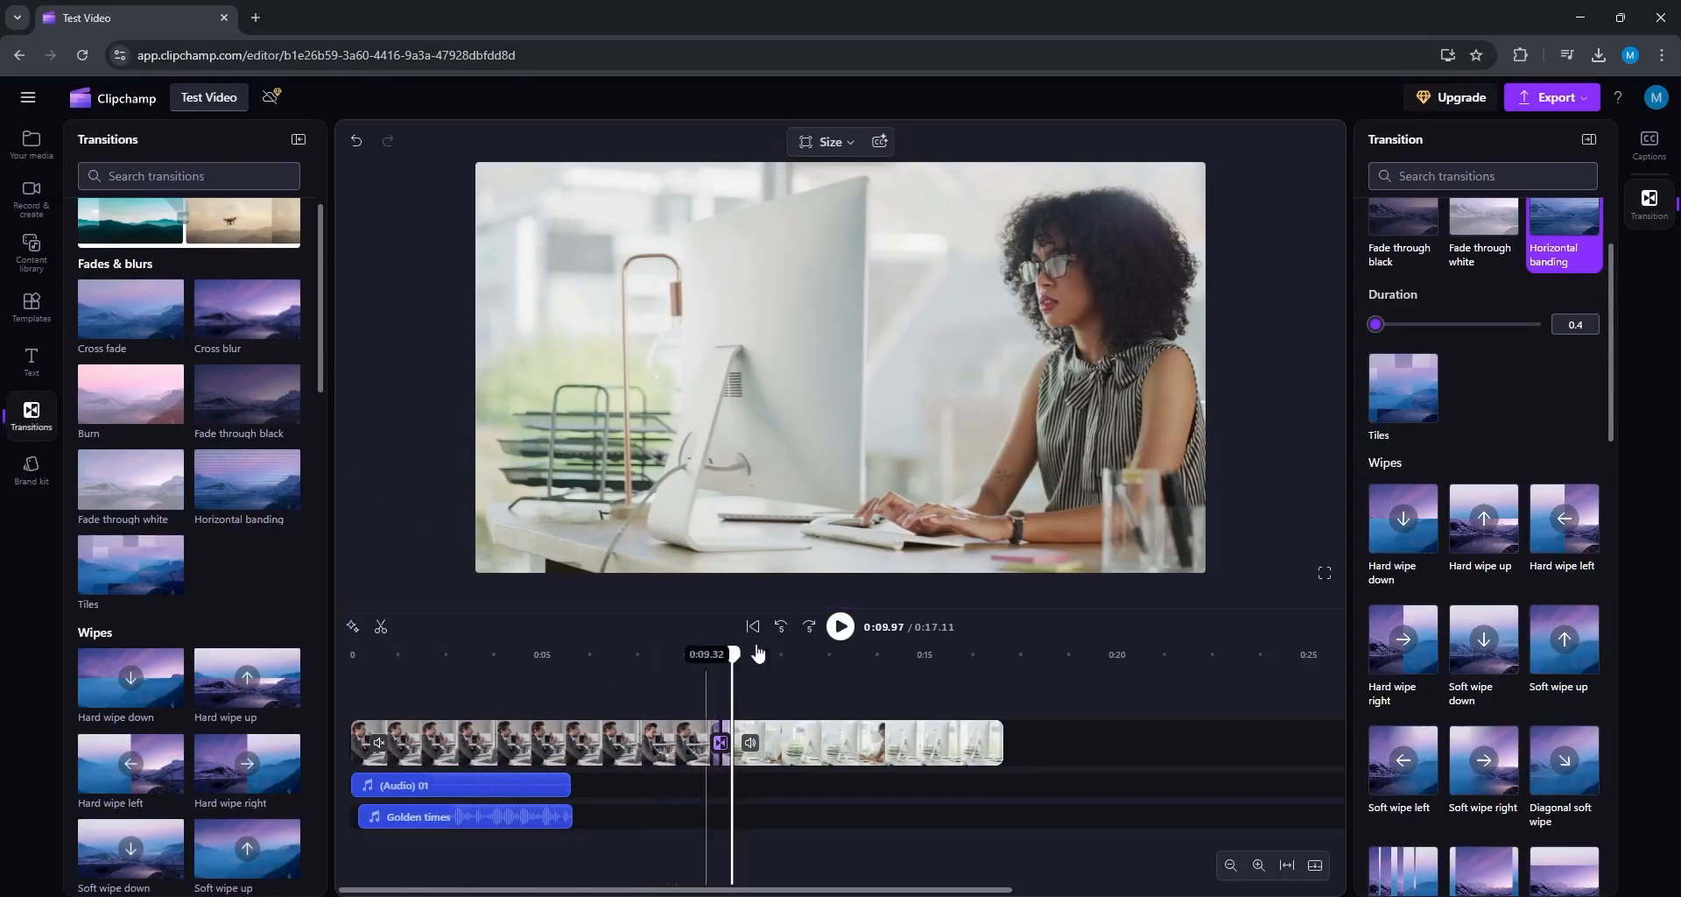
pyautogui.moveTo(1378, 333); pyautogui.dragTo(1392, 335)
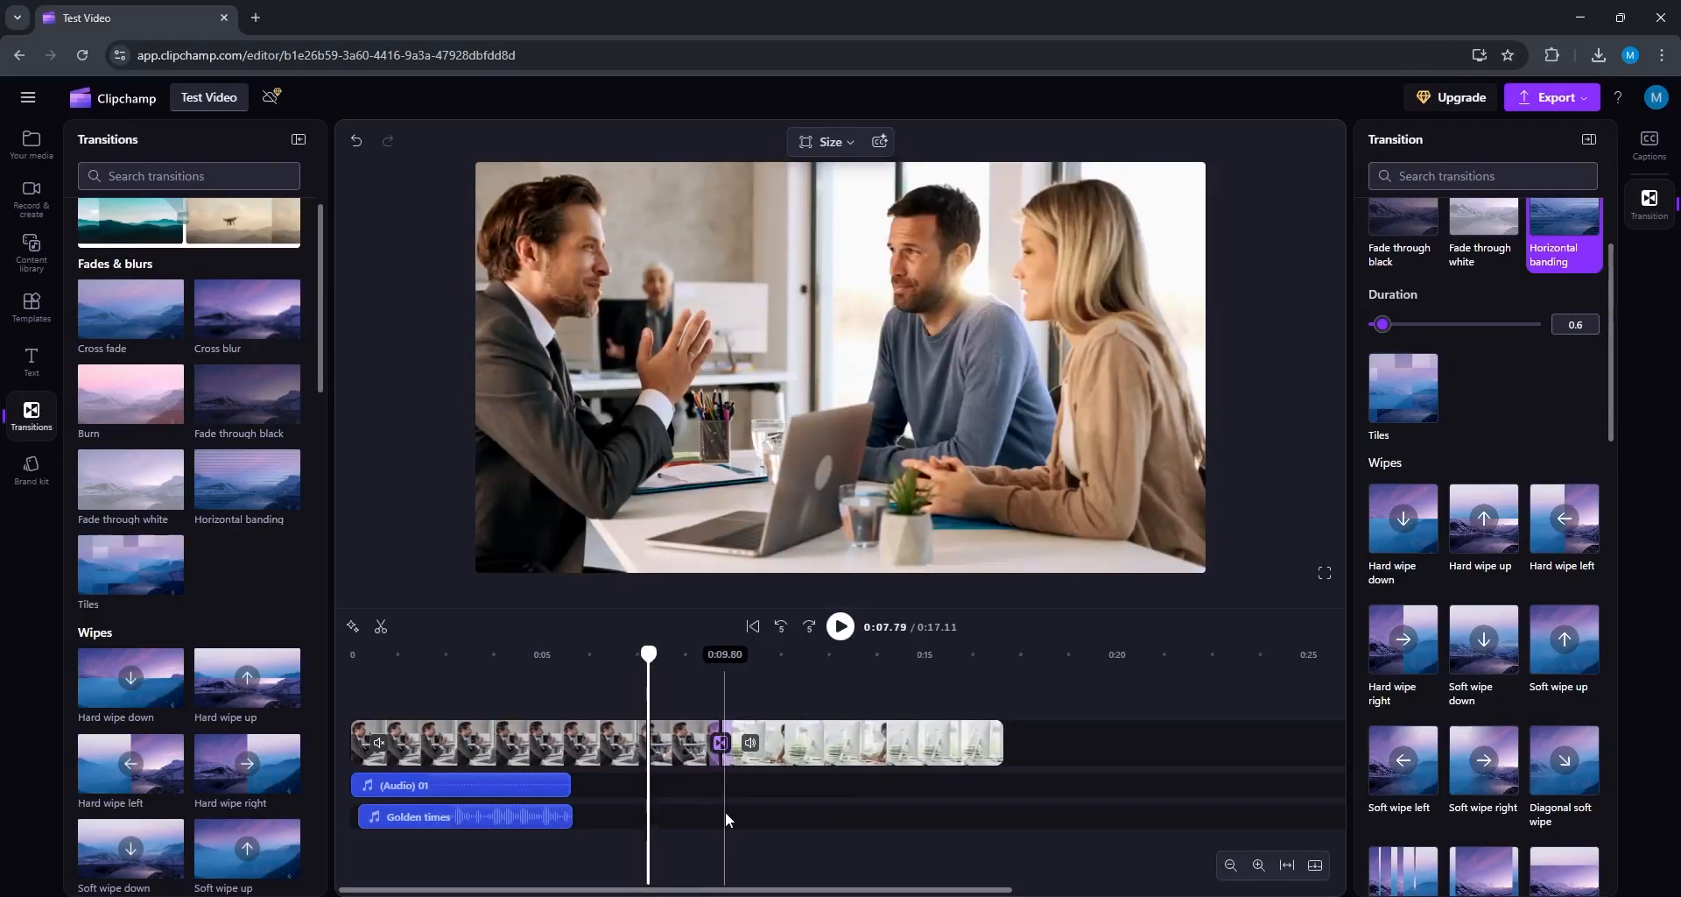
pyautogui.click(592, 659)
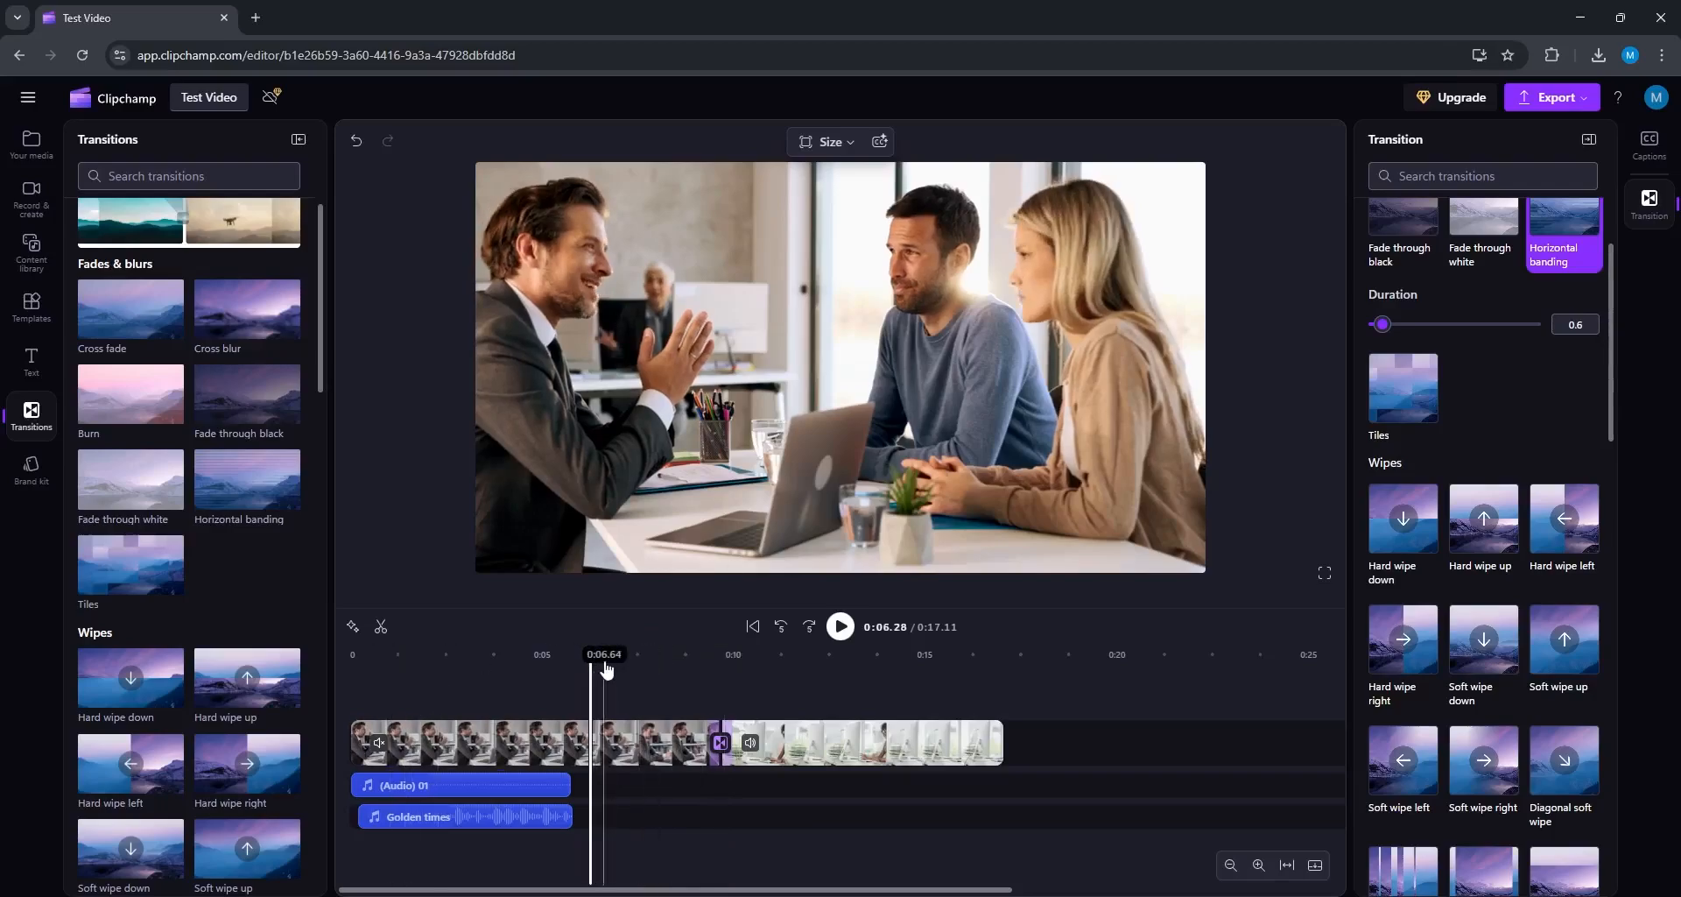
# Step: Play the video from the playhead through the Horizontal banding transition and pause after it
pyautogui.press('space')
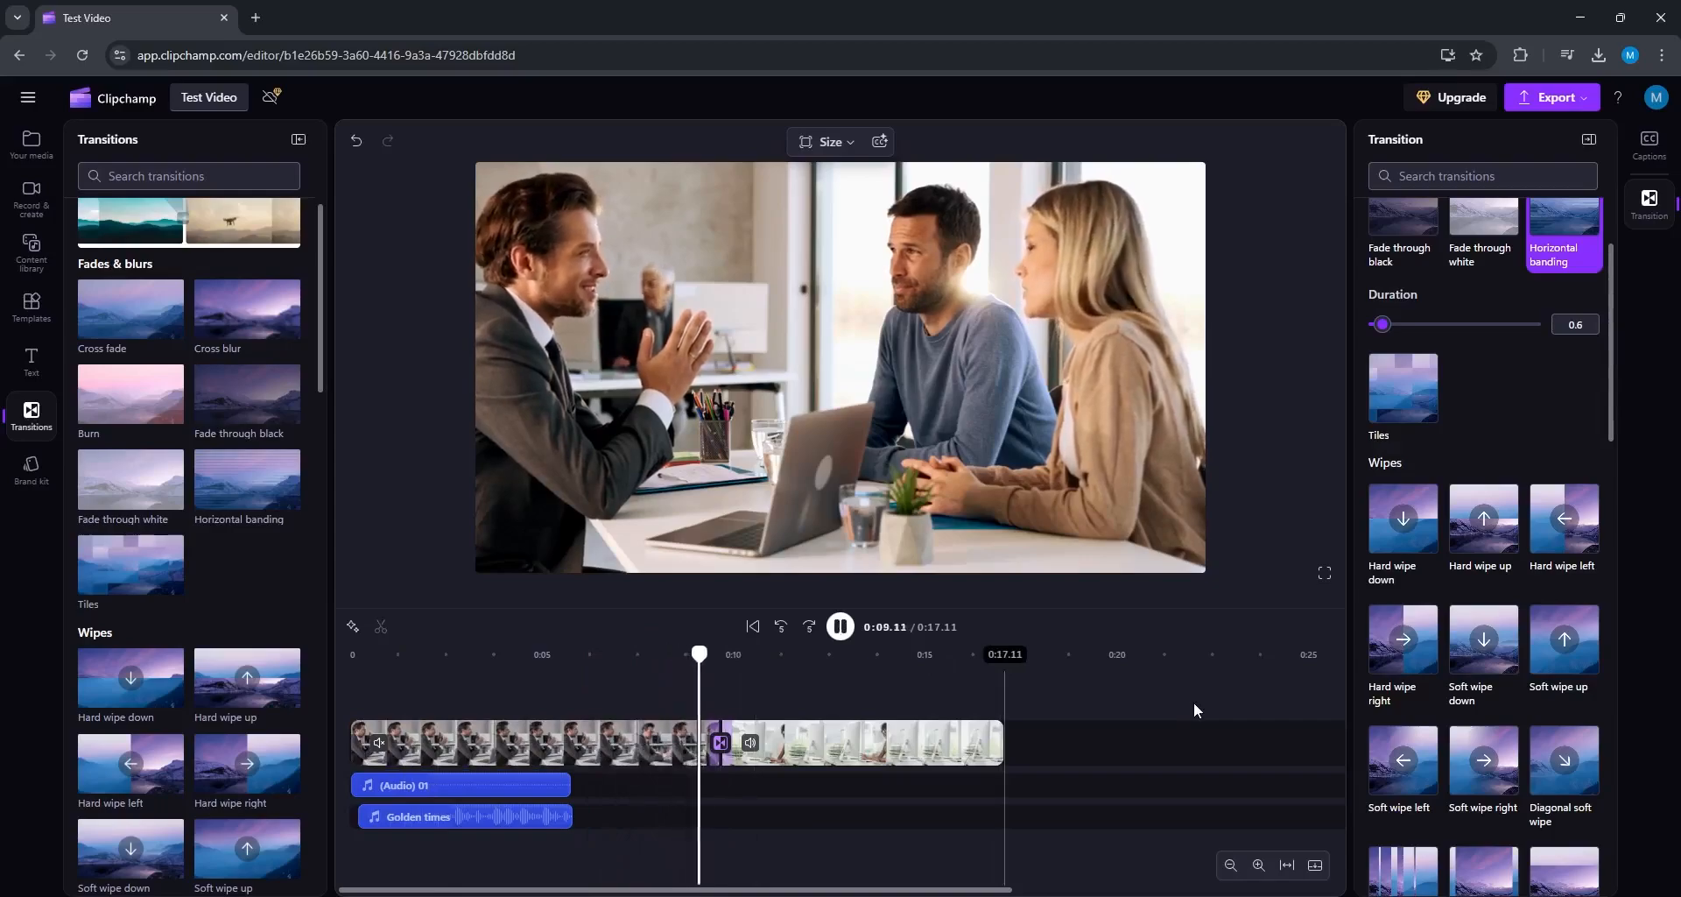
pyautogui.press('space')
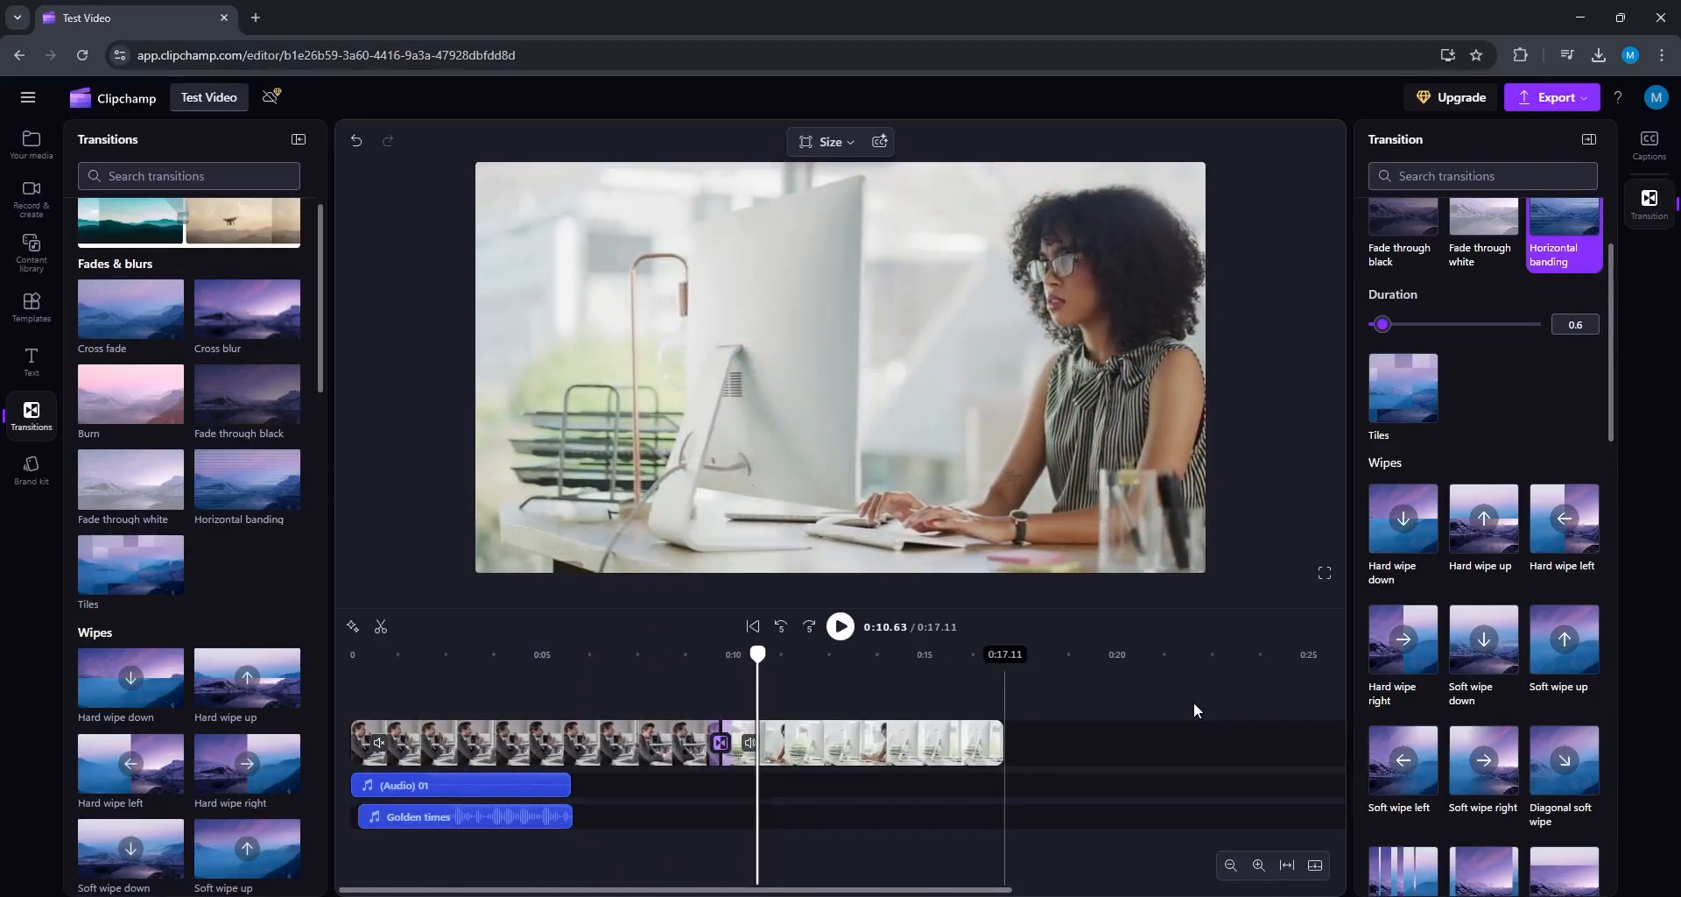
# Step: Replace the transition between the two video clips with Tiles, preview it, and set its duration to 1
pyautogui.moveTo(136, 551); pyautogui.dragTo(716, 744)
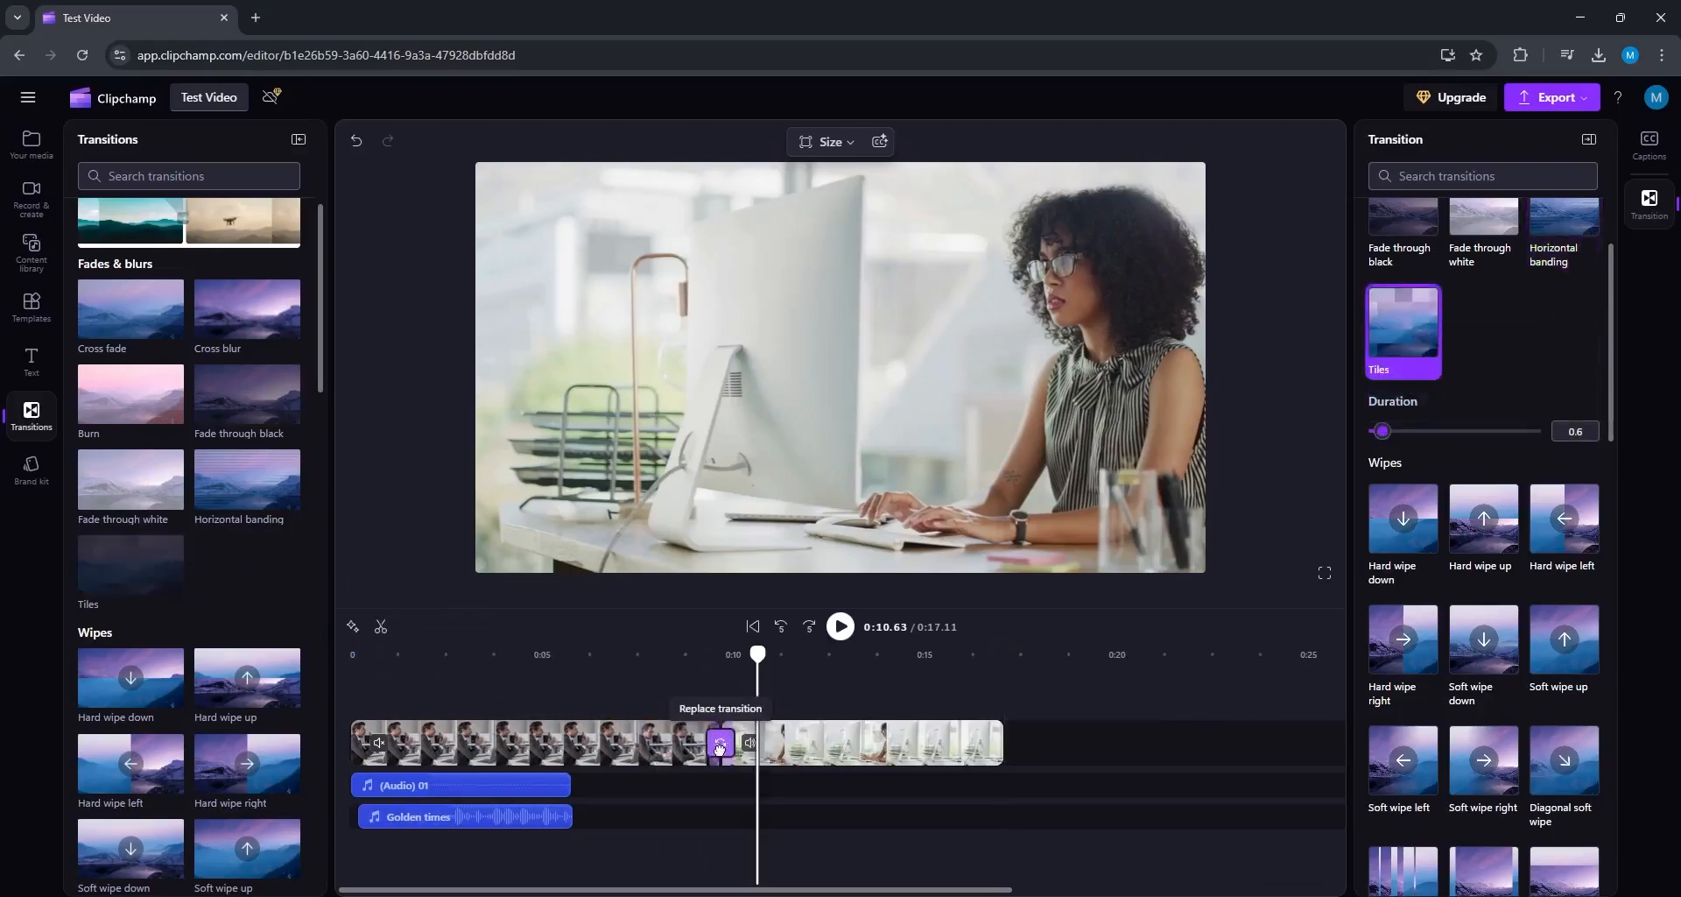
pyautogui.click(704, 658)
pyautogui.press('space')
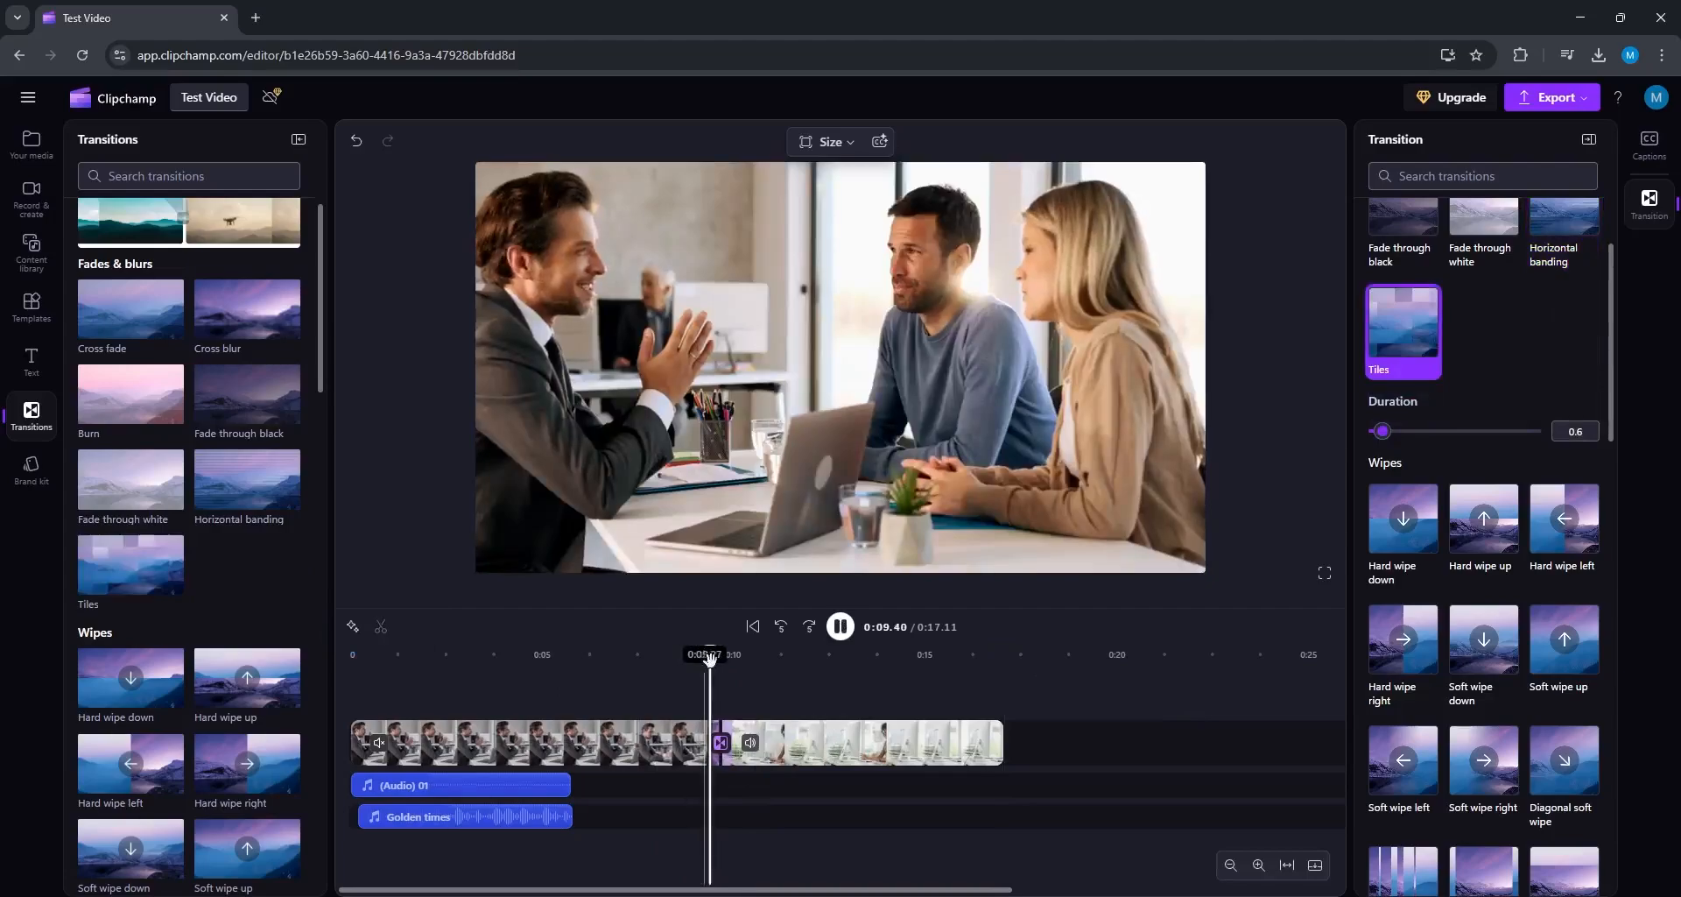
pyautogui.moveTo(709, 659); pyautogui.dragTo(753, 664)
pyautogui.moveTo(1387, 442); pyautogui.dragTo(1401, 445)
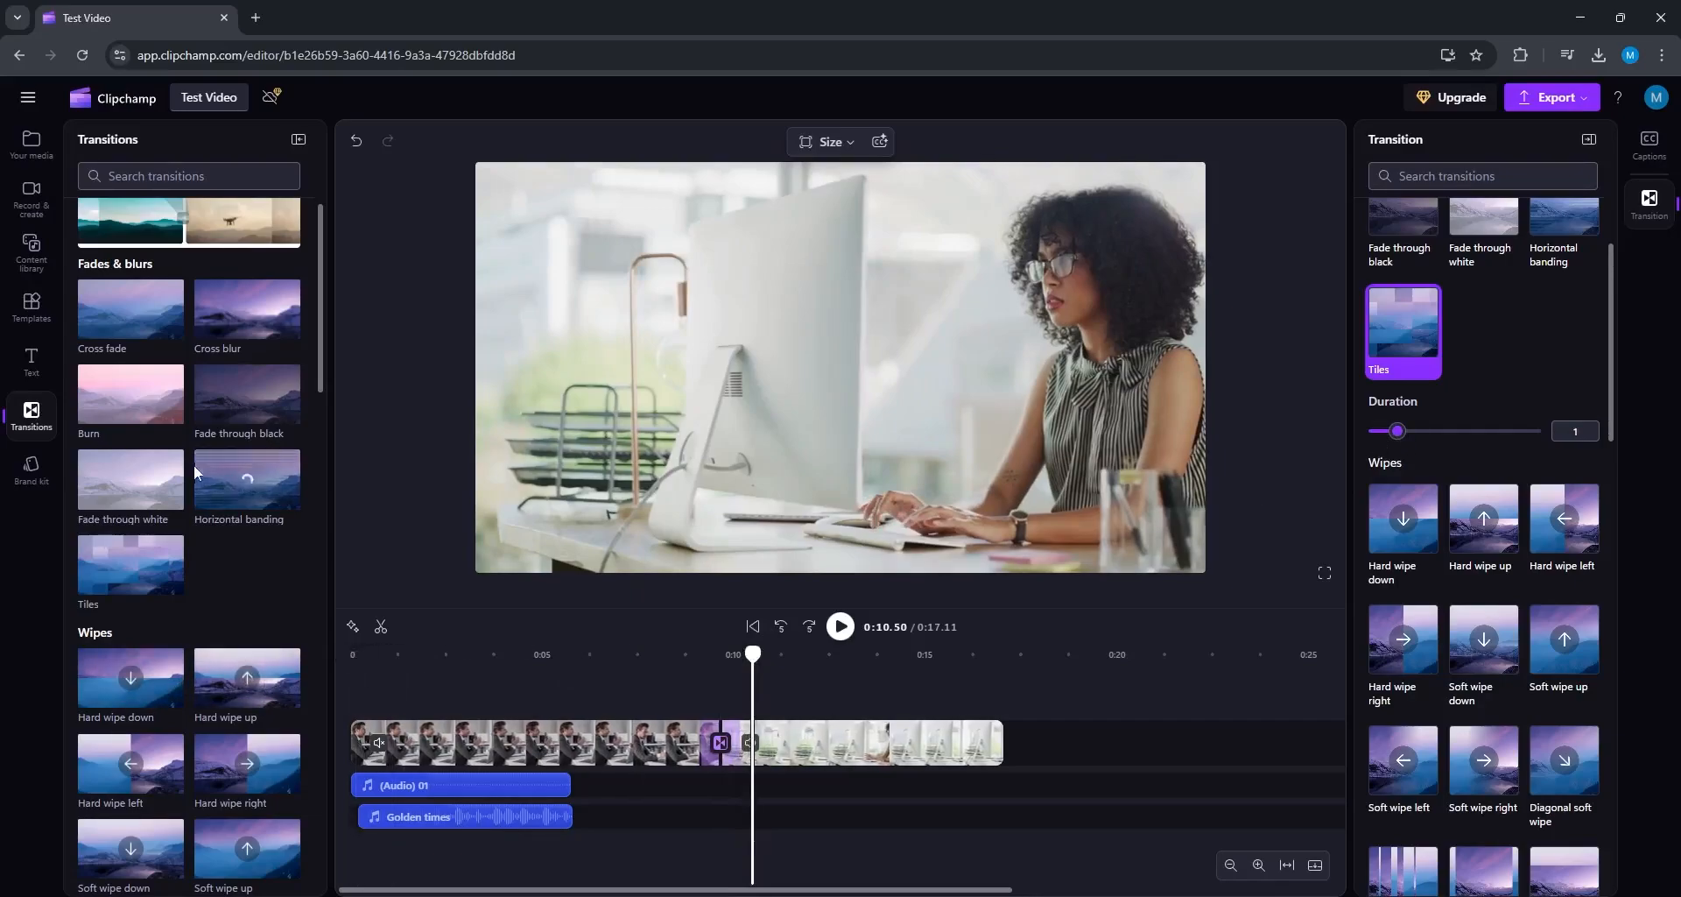
# Step: Replace the Tiles transition between the two video clips with Circular wipe and play it back from just before the cut
pyautogui.scroll(-4, 219, 683)
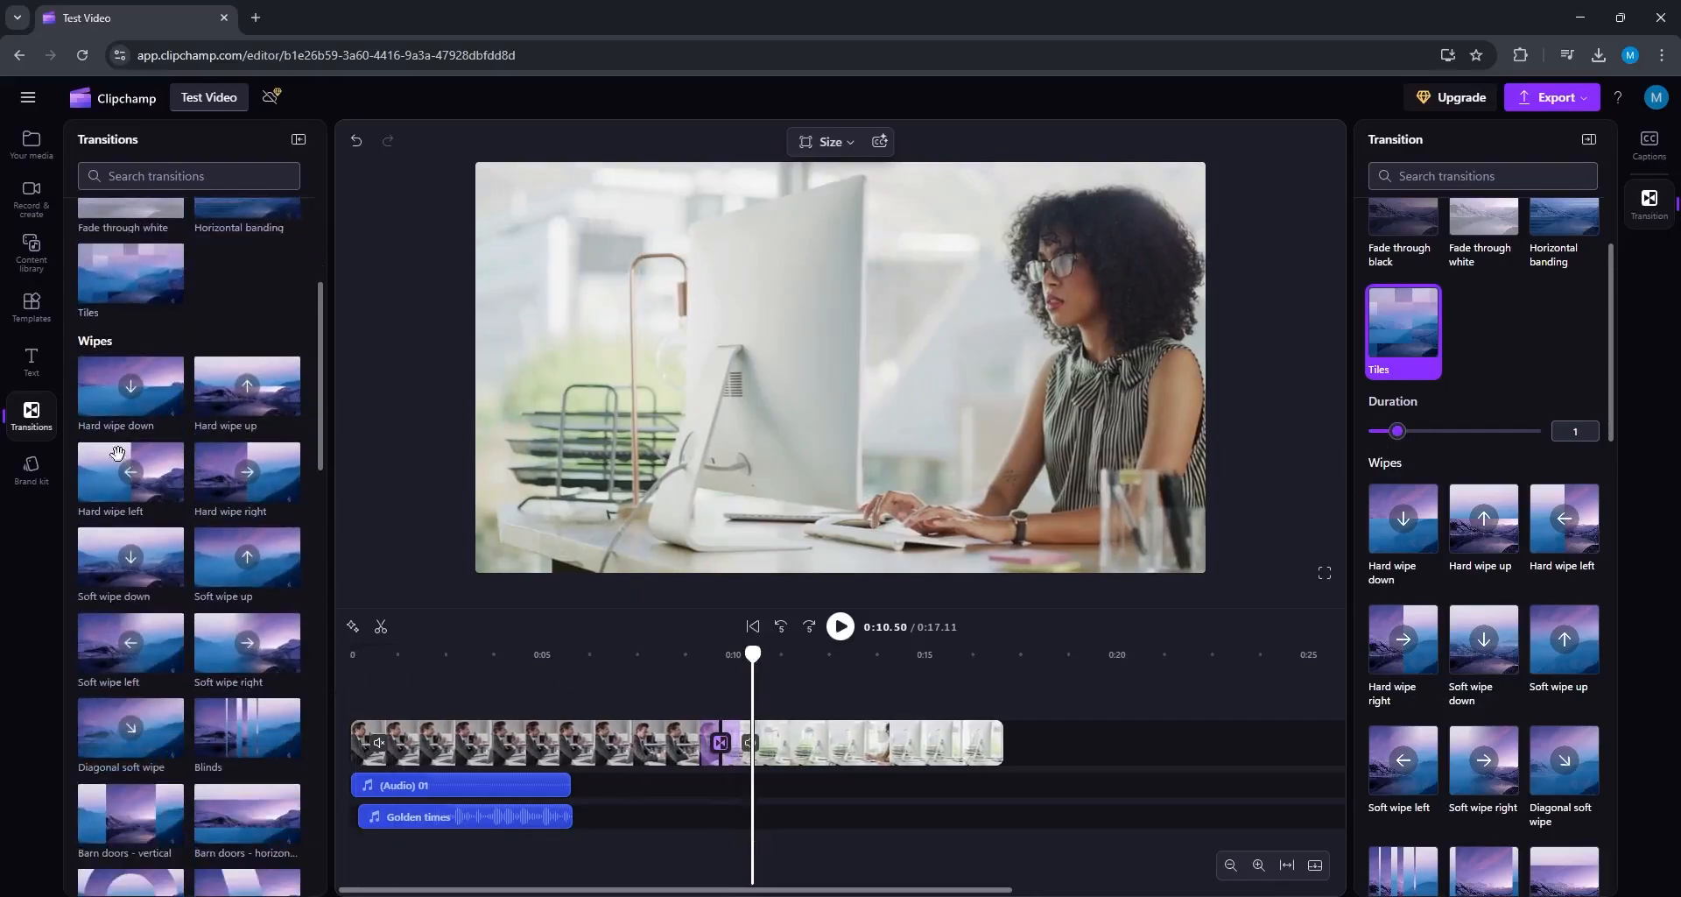
pyautogui.scroll(-5, 117, 653)
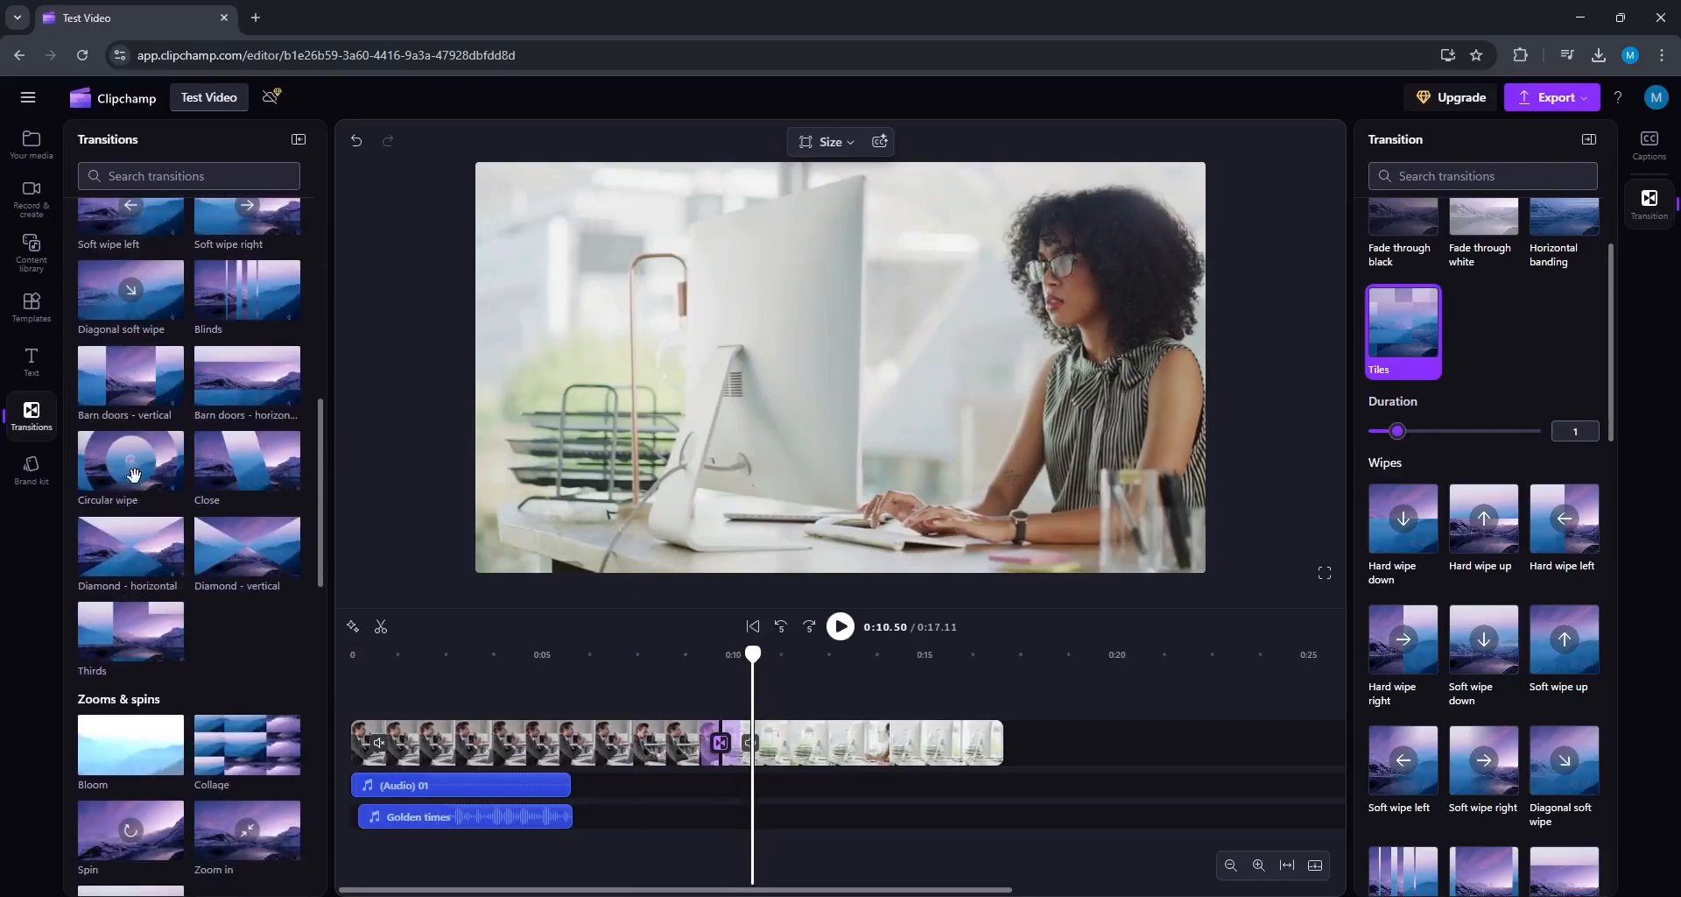
pyautogui.moveTo(166, 477); pyautogui.dragTo(744, 692)
pyautogui.click(677, 653)
pyautogui.press('space')
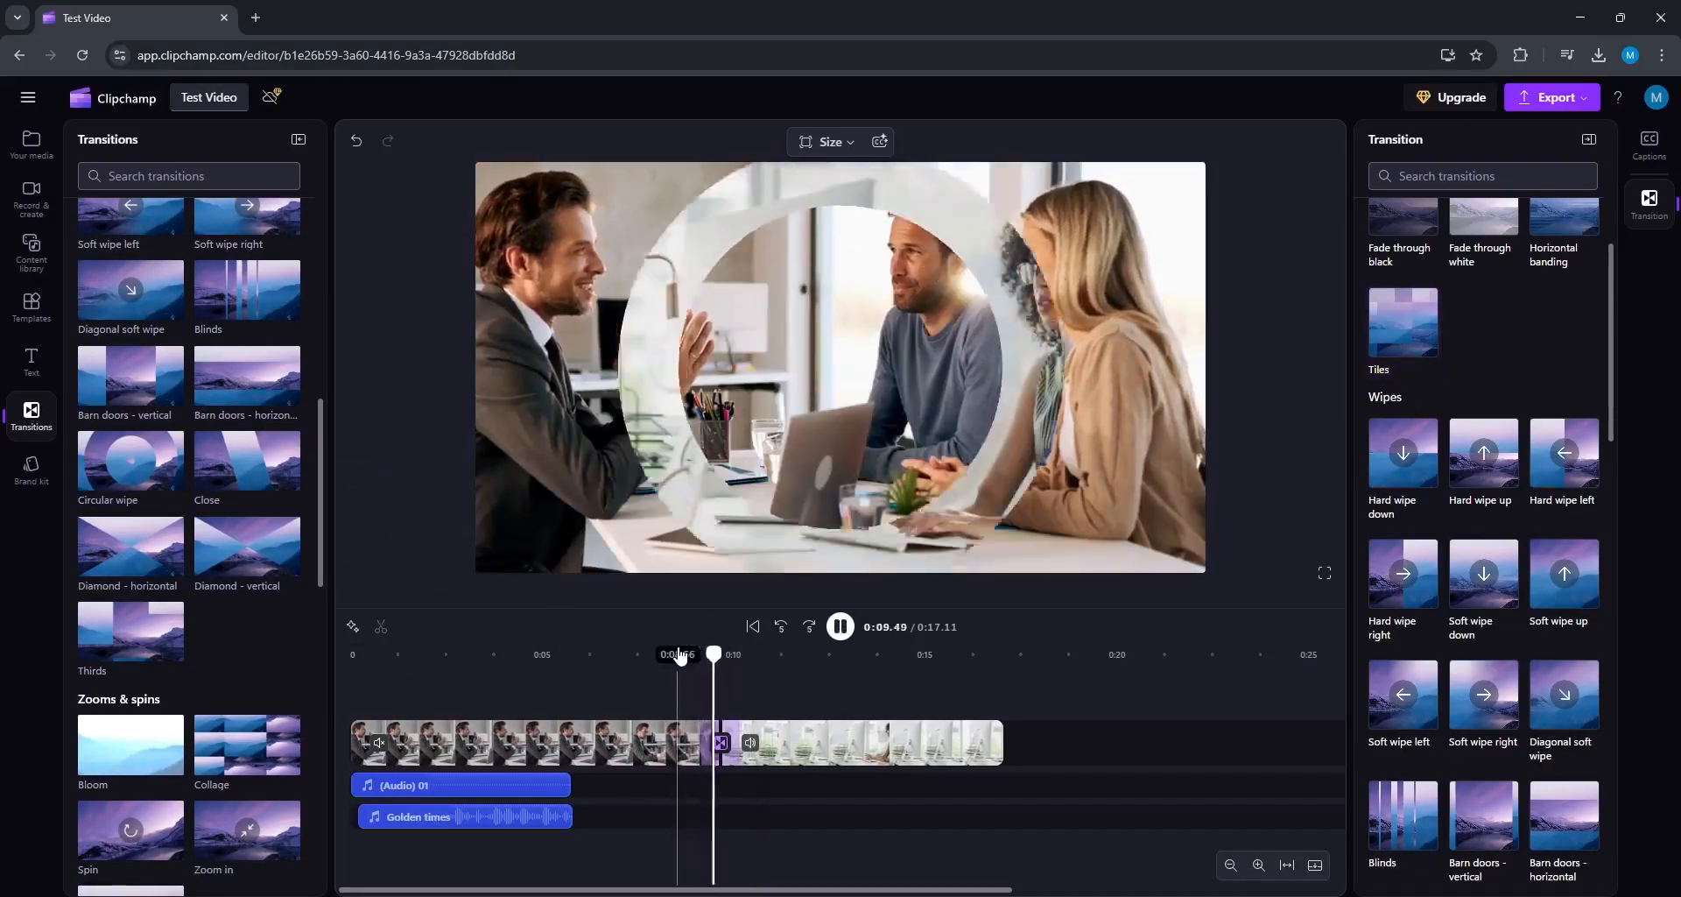
pyautogui.press('space')
# Step: Look through the remaining transition categories: Zooms & spins, Pushes, Cartoon and Glitches
pyautogui.scroll(-5, 134, 695)
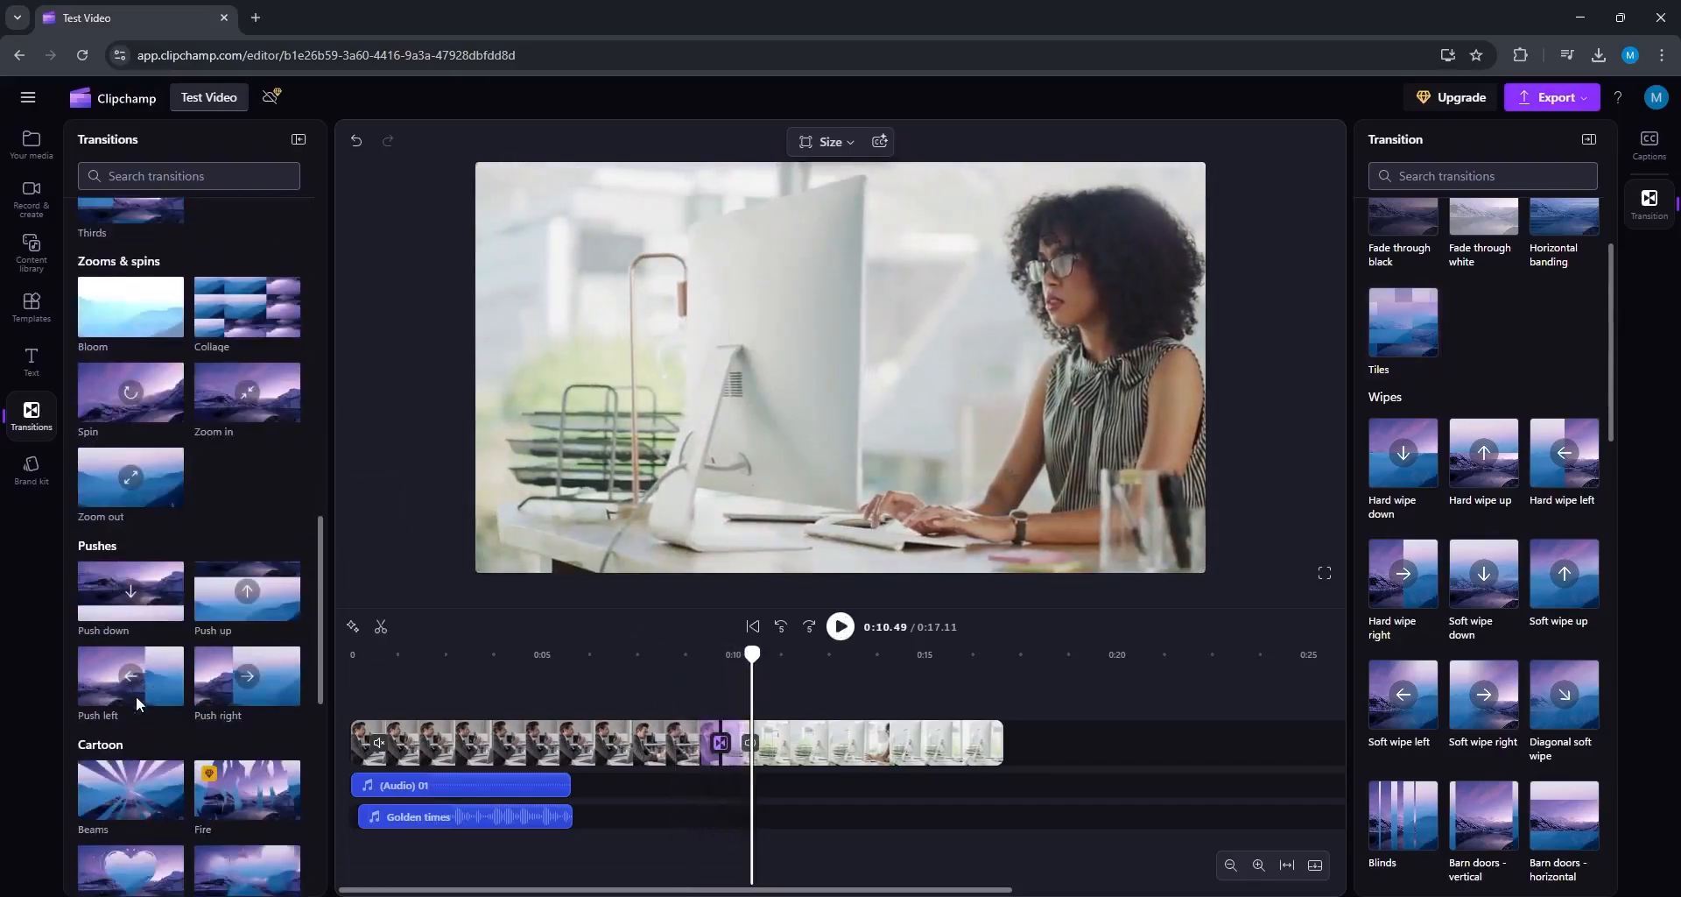
pyautogui.scroll(2, 119, 366)
pyautogui.scroll(-2, 142, 458)
pyautogui.scroll(-4, 136, 559)
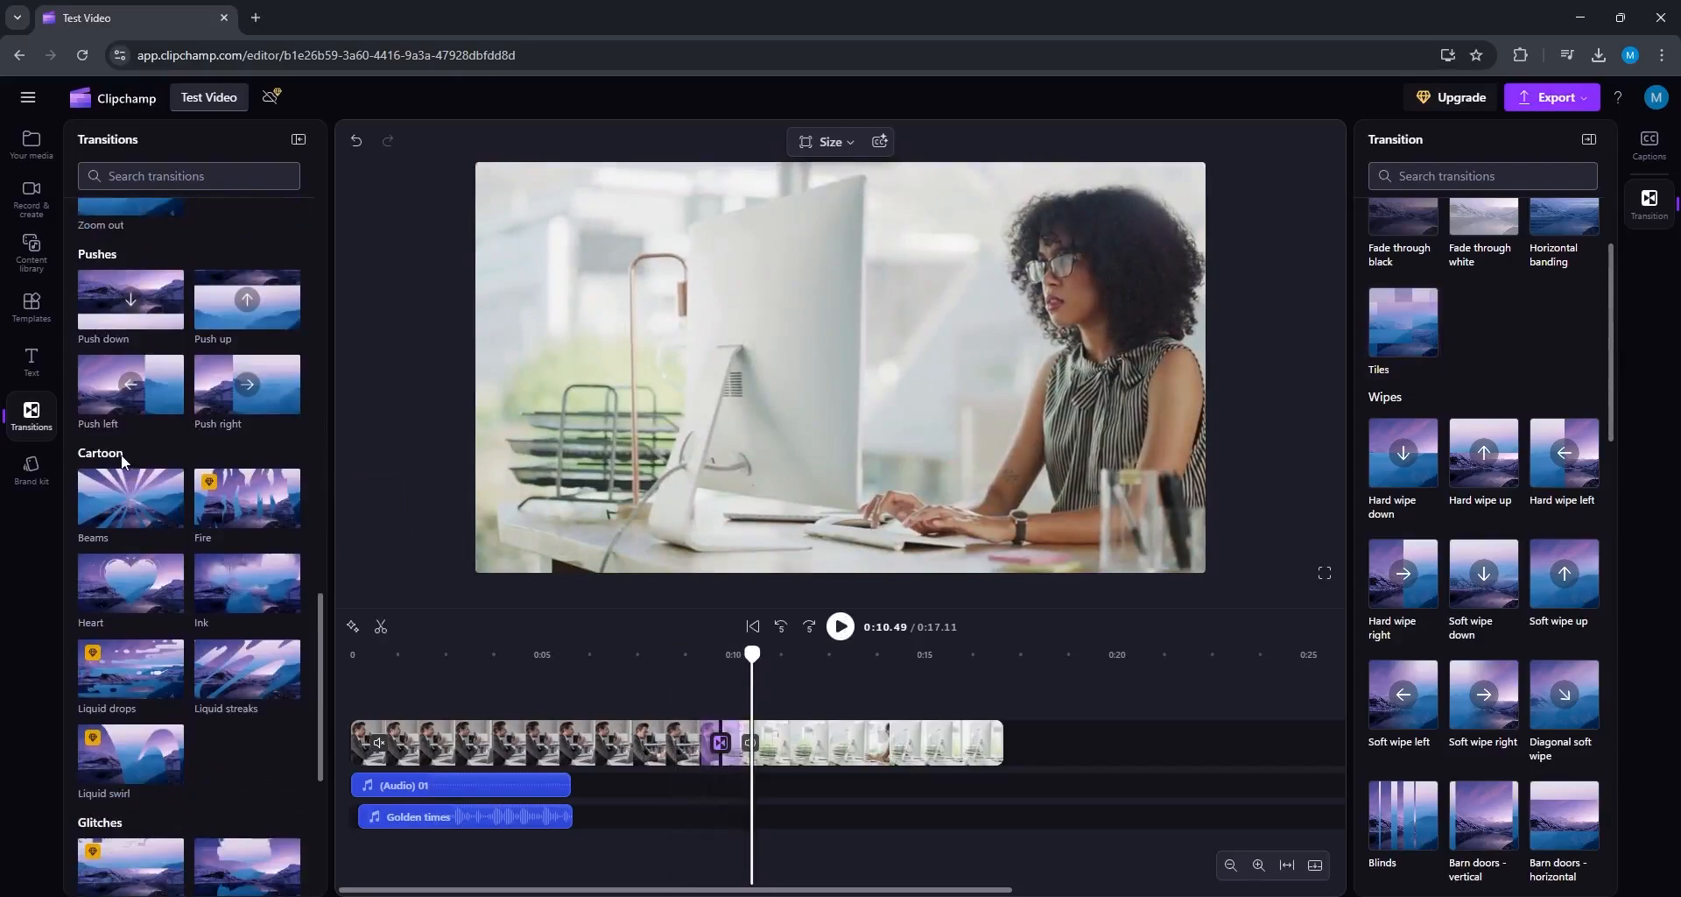
pyautogui.scroll(-2, 121, 456)
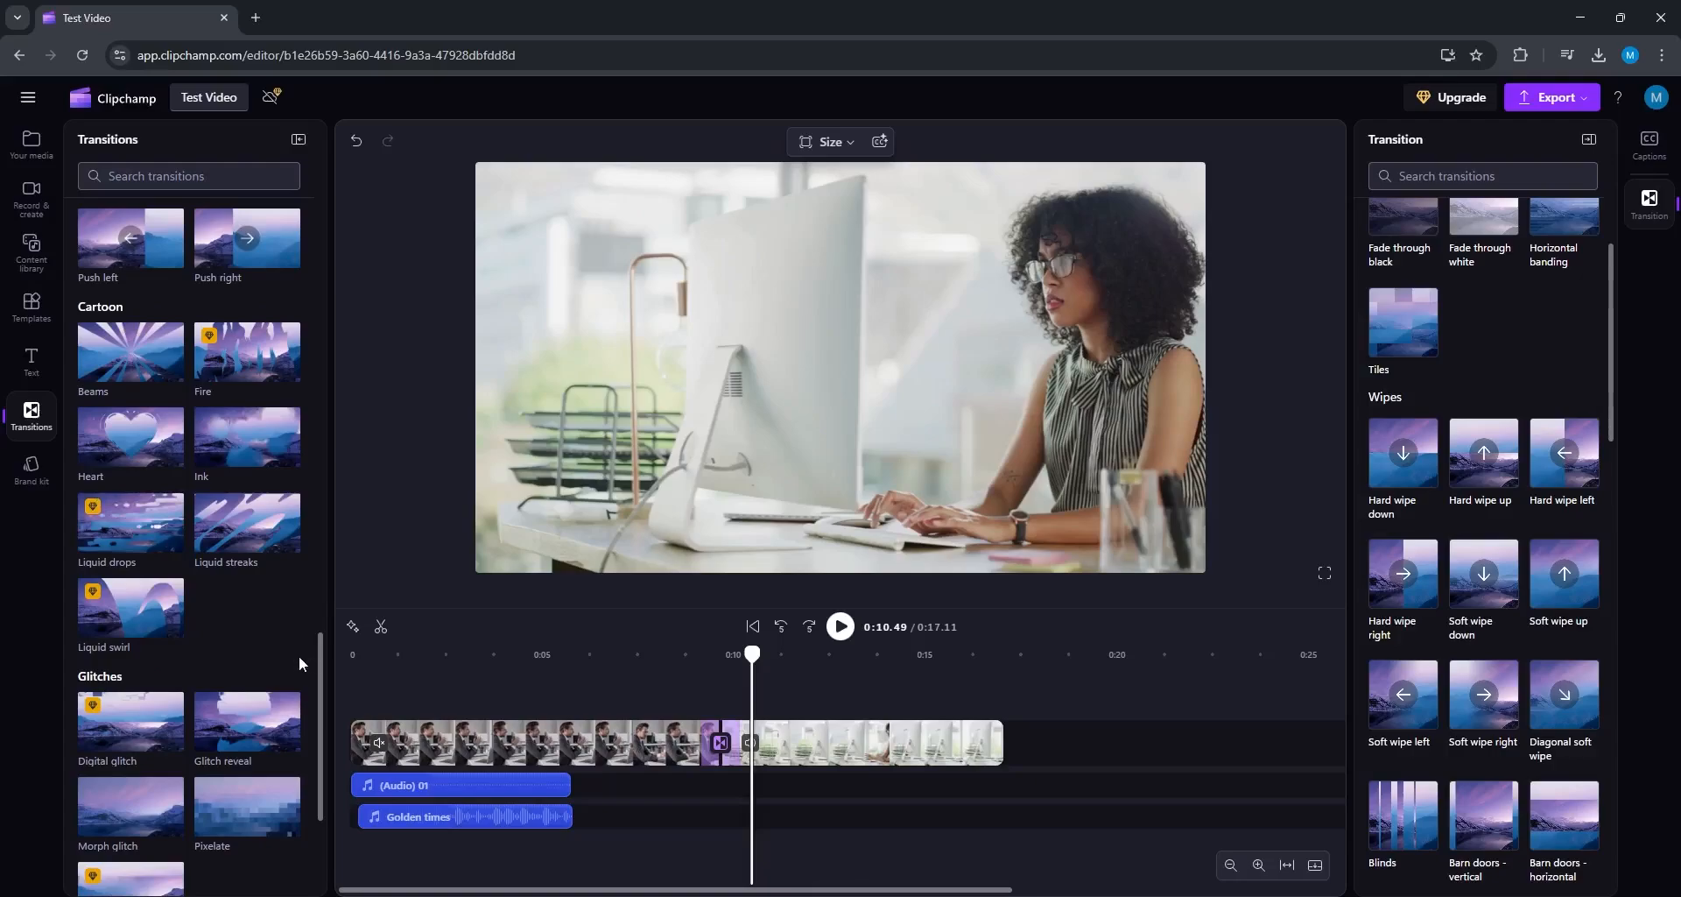
# Step: Apply the 3D Cube transition between the two video clips and play the cut back
pyautogui.scroll(-4, 263, 710)
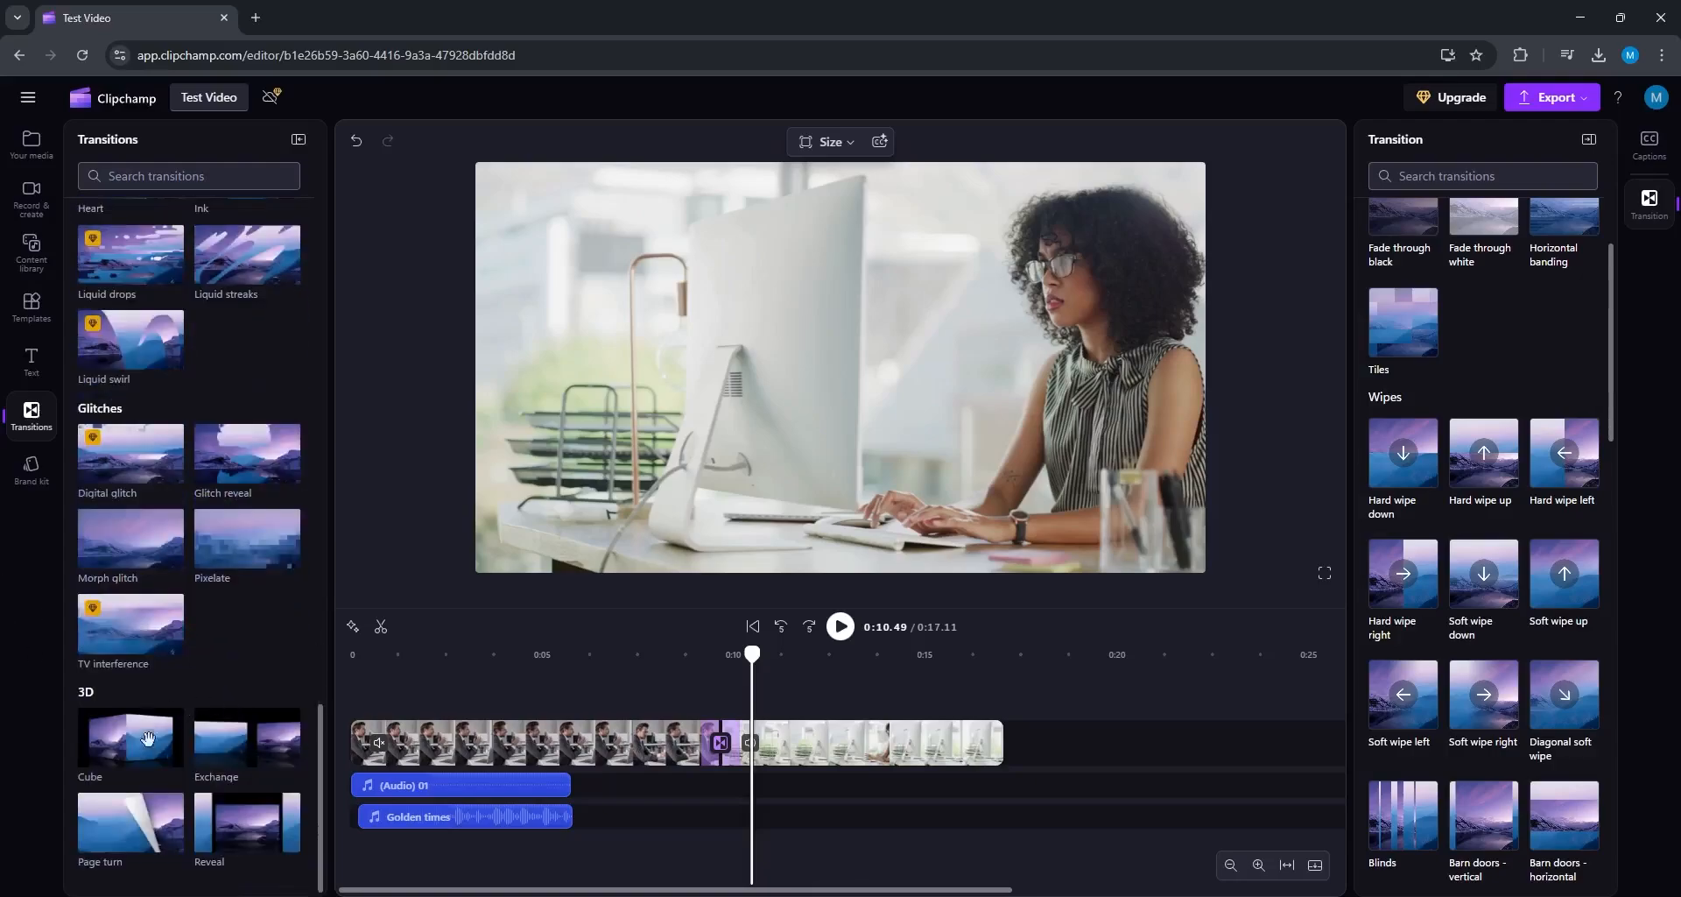
pyautogui.moveTo(132, 744); pyautogui.dragTo(713, 694)
pyautogui.click(701, 655)
pyautogui.press('space')
pyautogui.press('space')
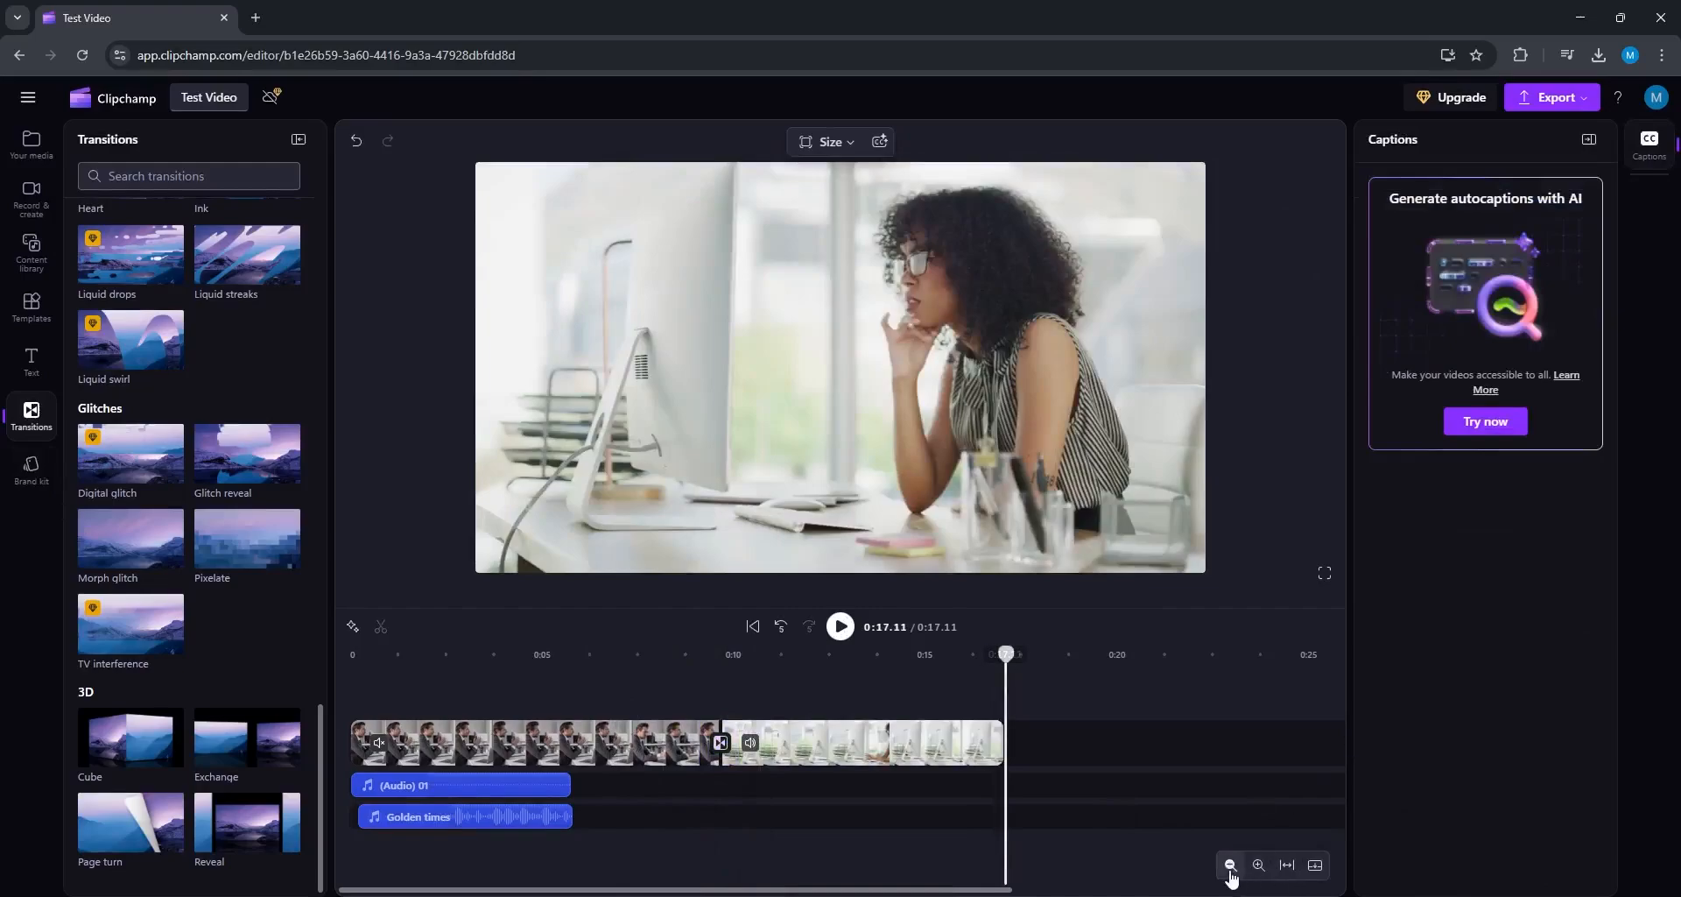
# Step: Try the timeline zoom levels, fit the whole timeline, and hide it to enlarge the preview
pyautogui.click(1231, 867)
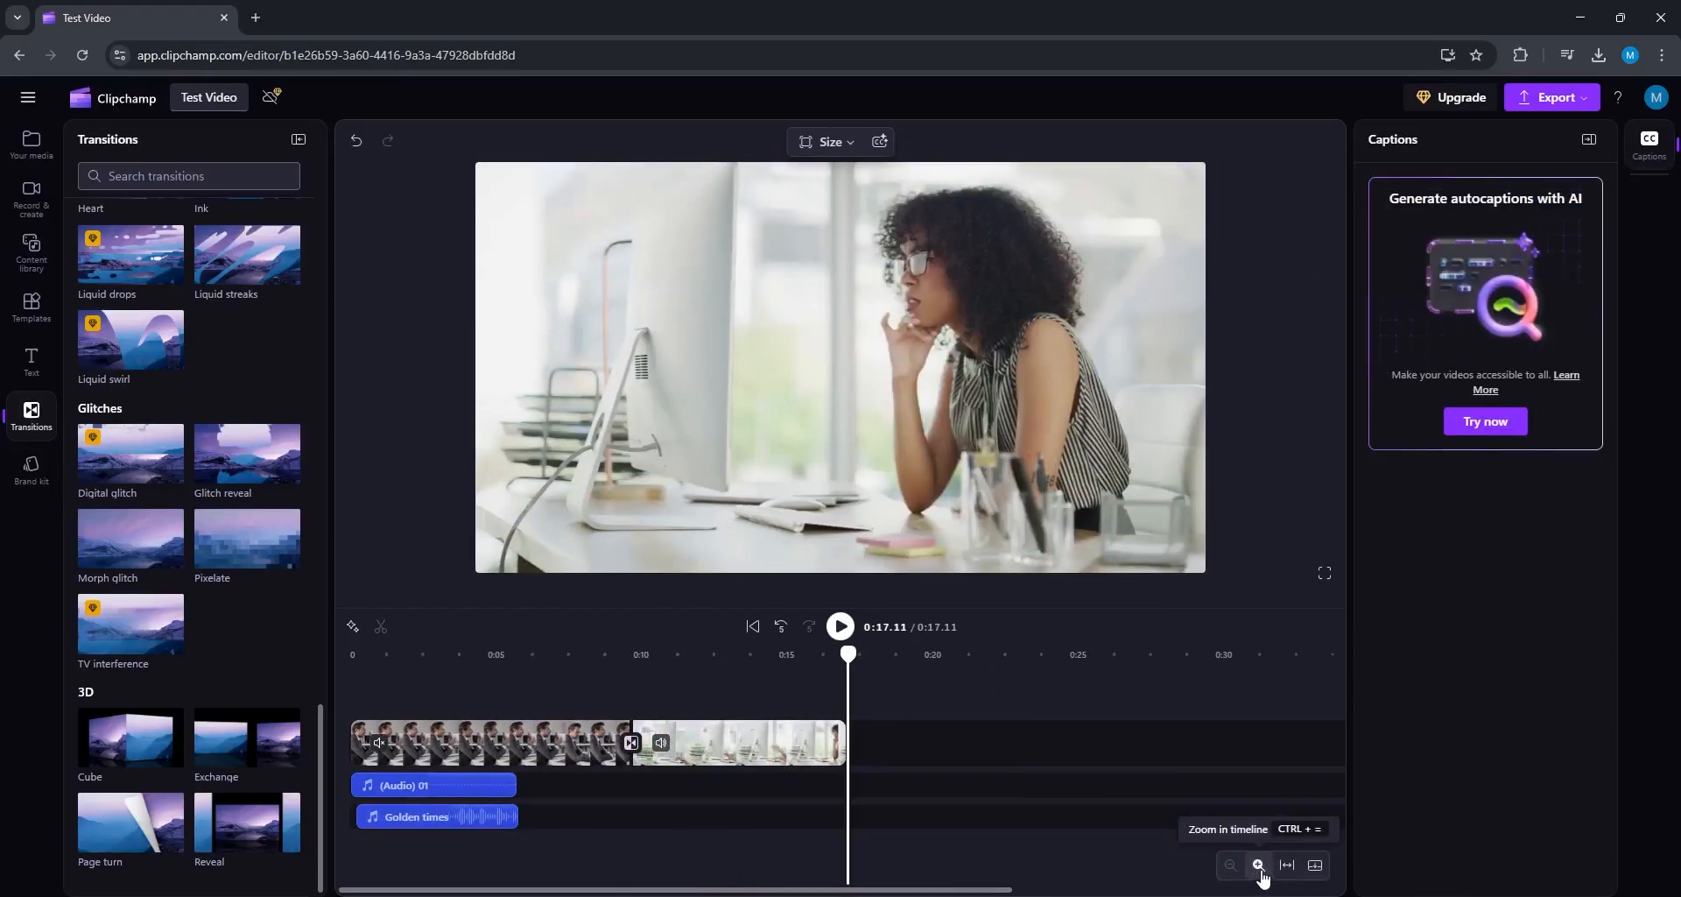
pyautogui.click(1258, 865)
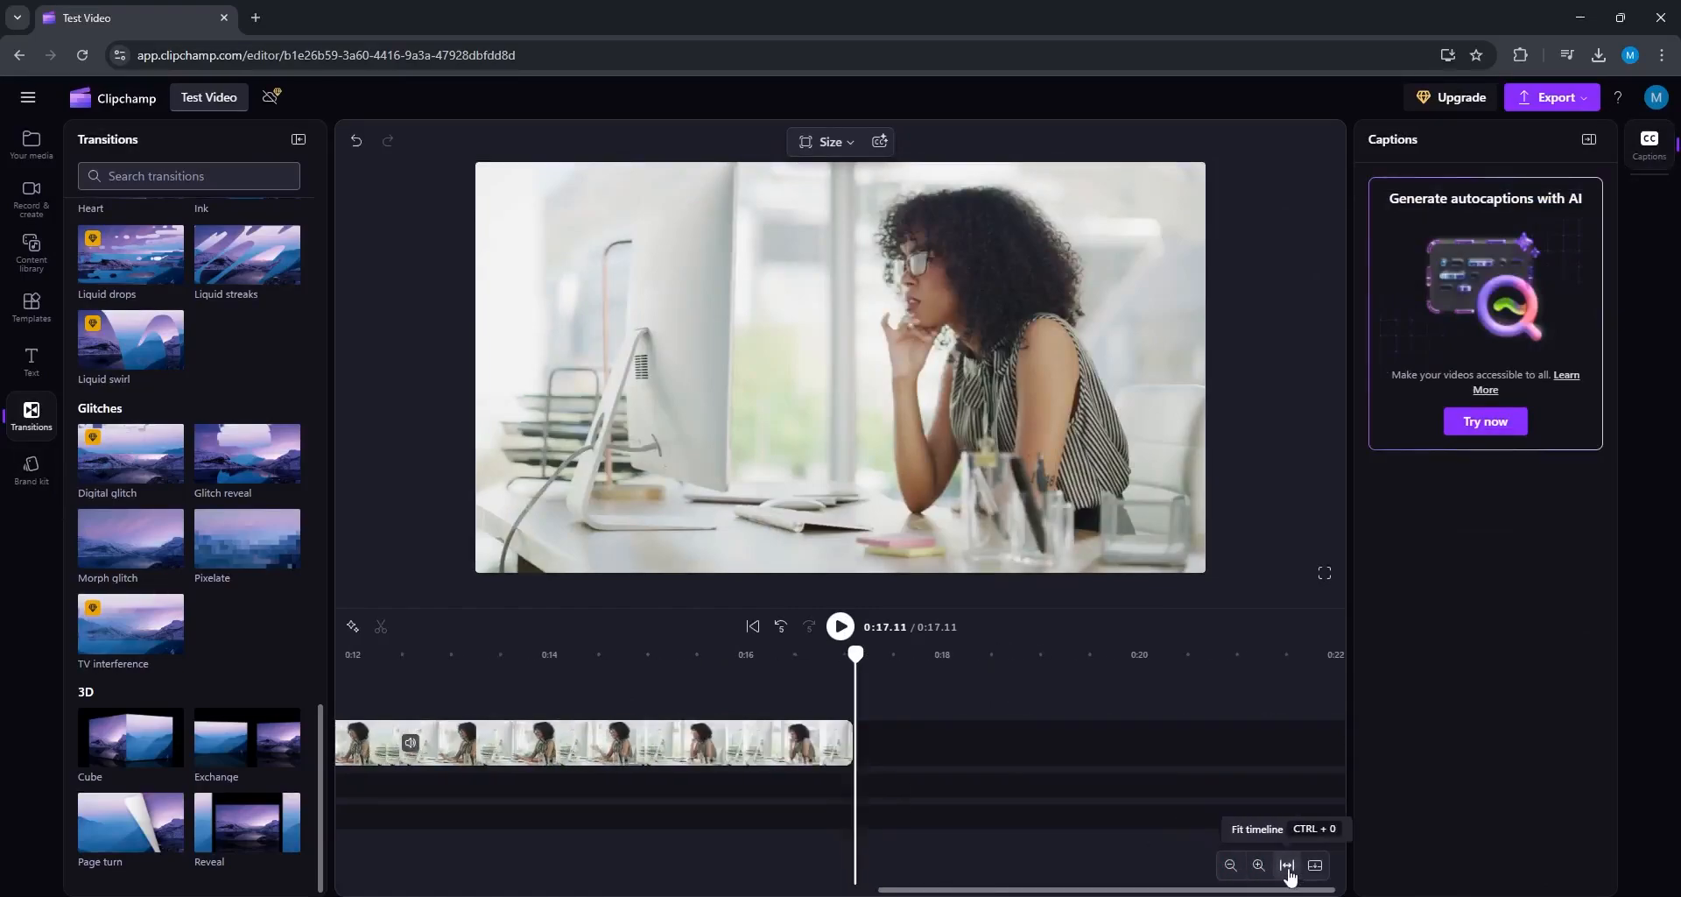
pyautogui.click(1287, 867)
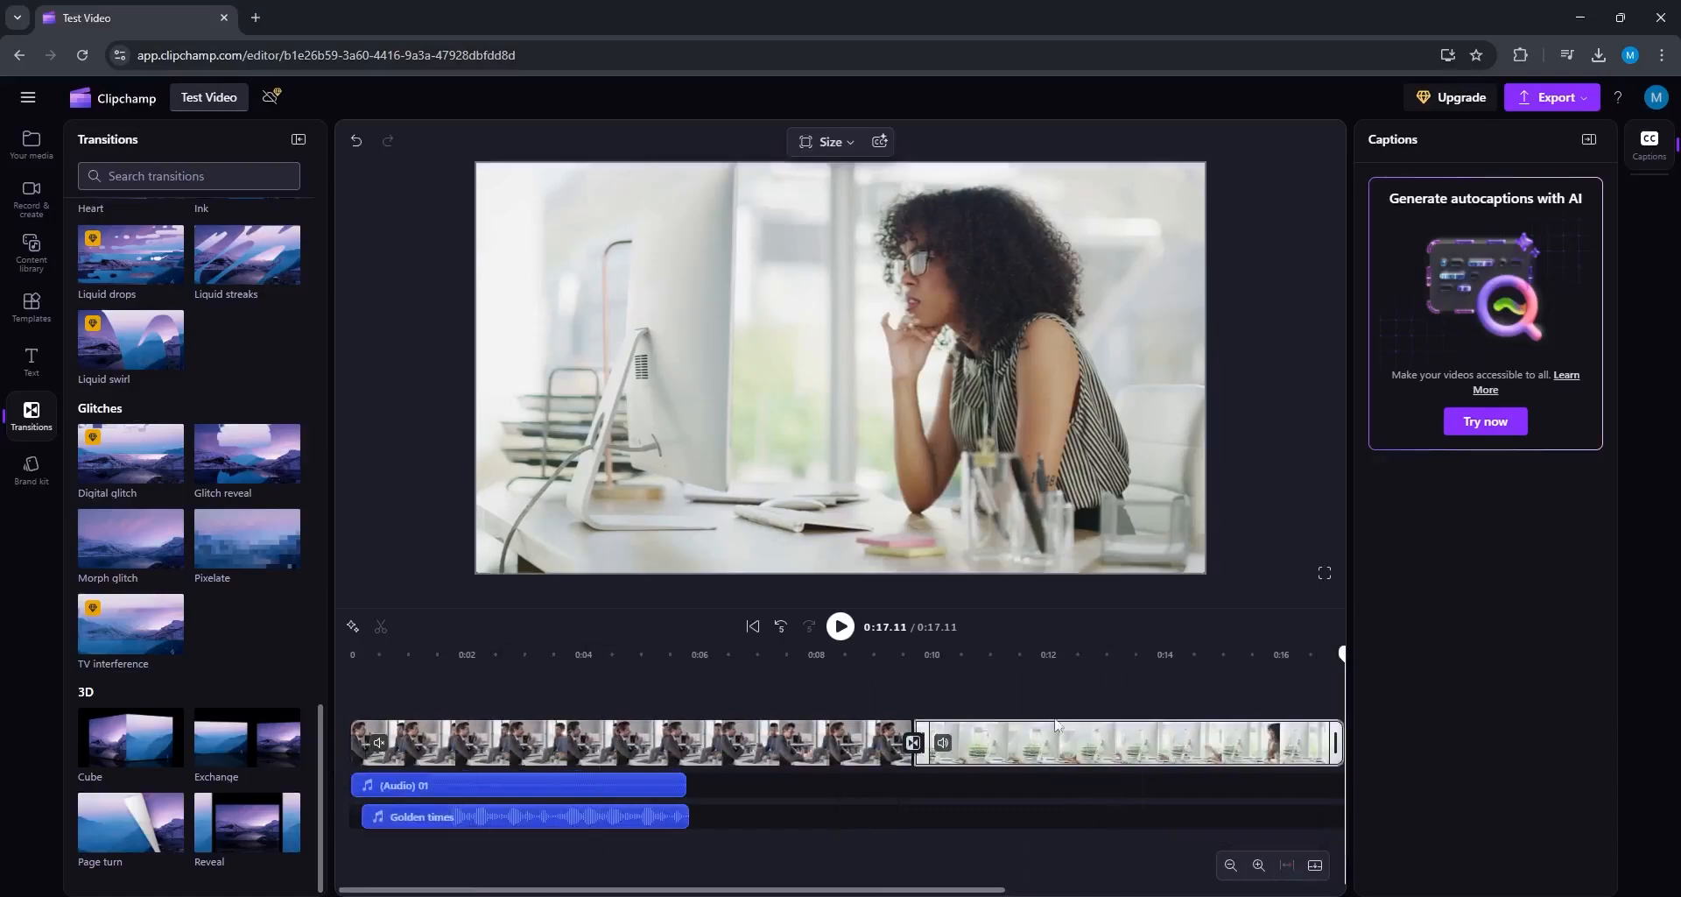
pyautogui.click(1315, 866)
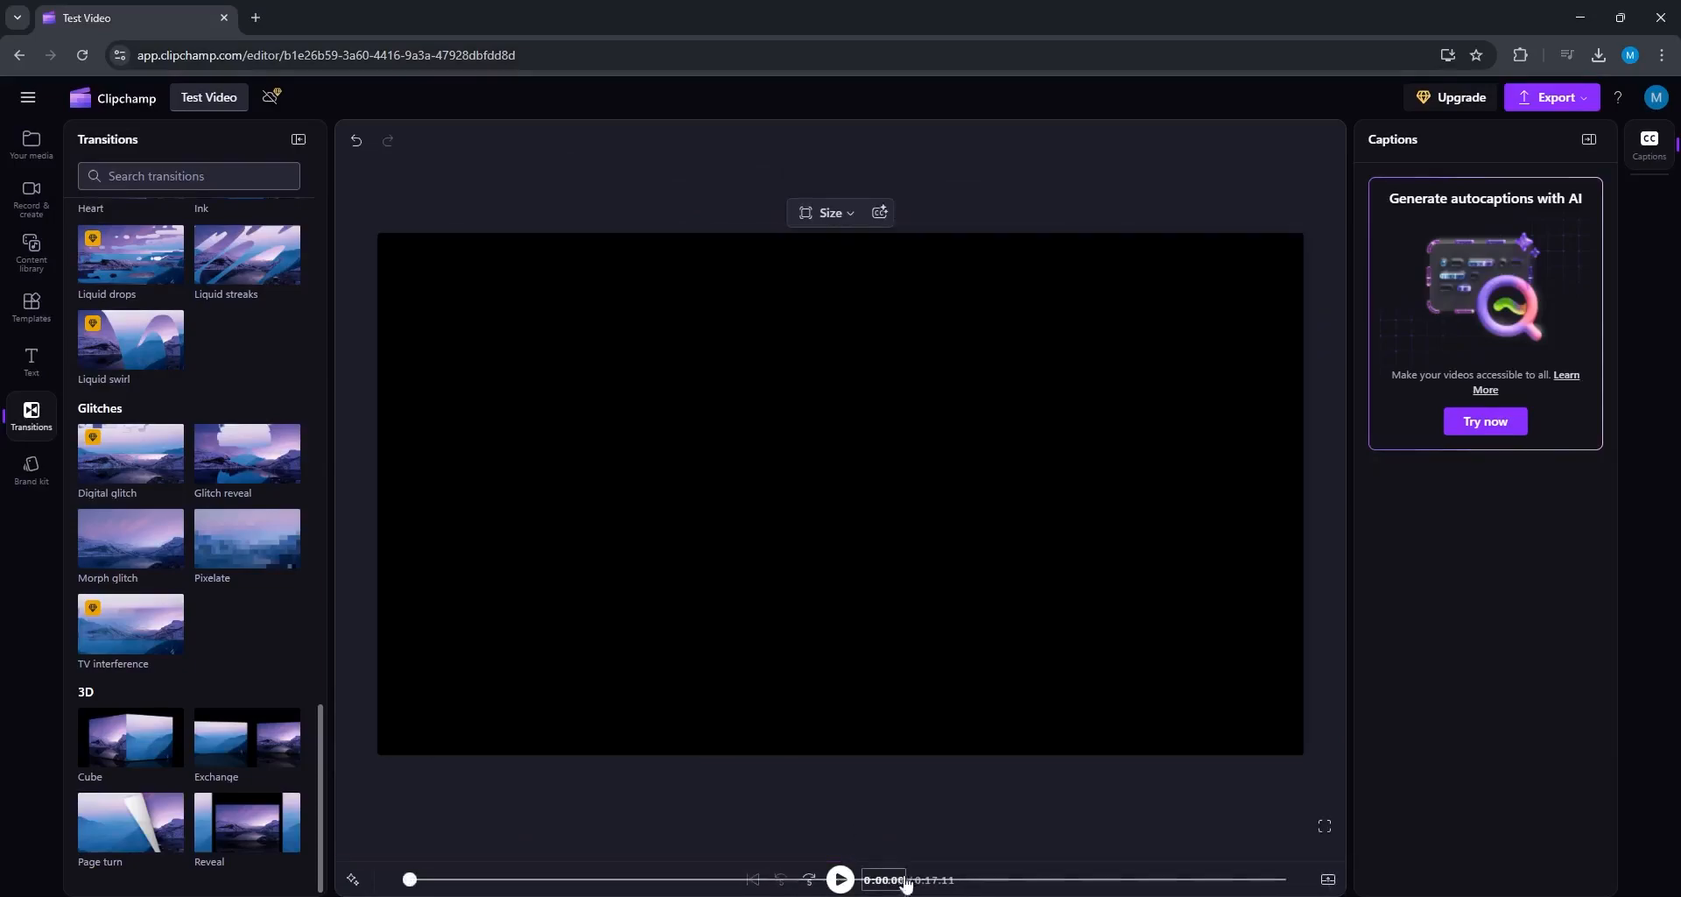
# Step: Change the video size to Vertical 9:16 and check a frame of the second clip in full screen
pyautogui.click(1029, 879)
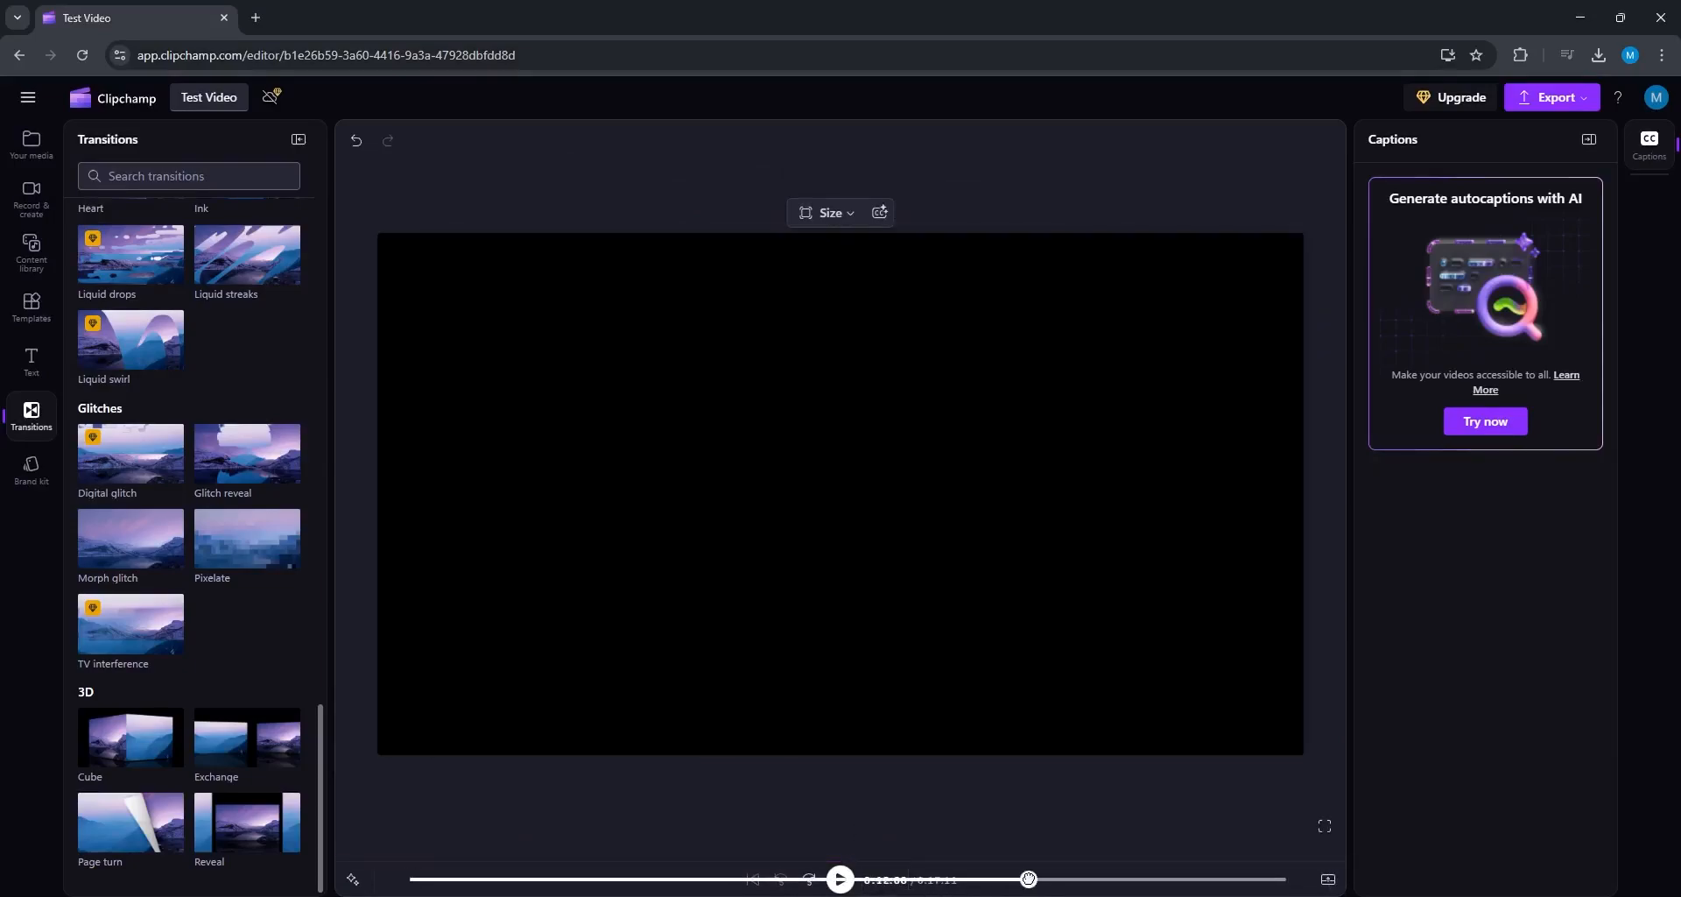
pyautogui.click(853, 213)
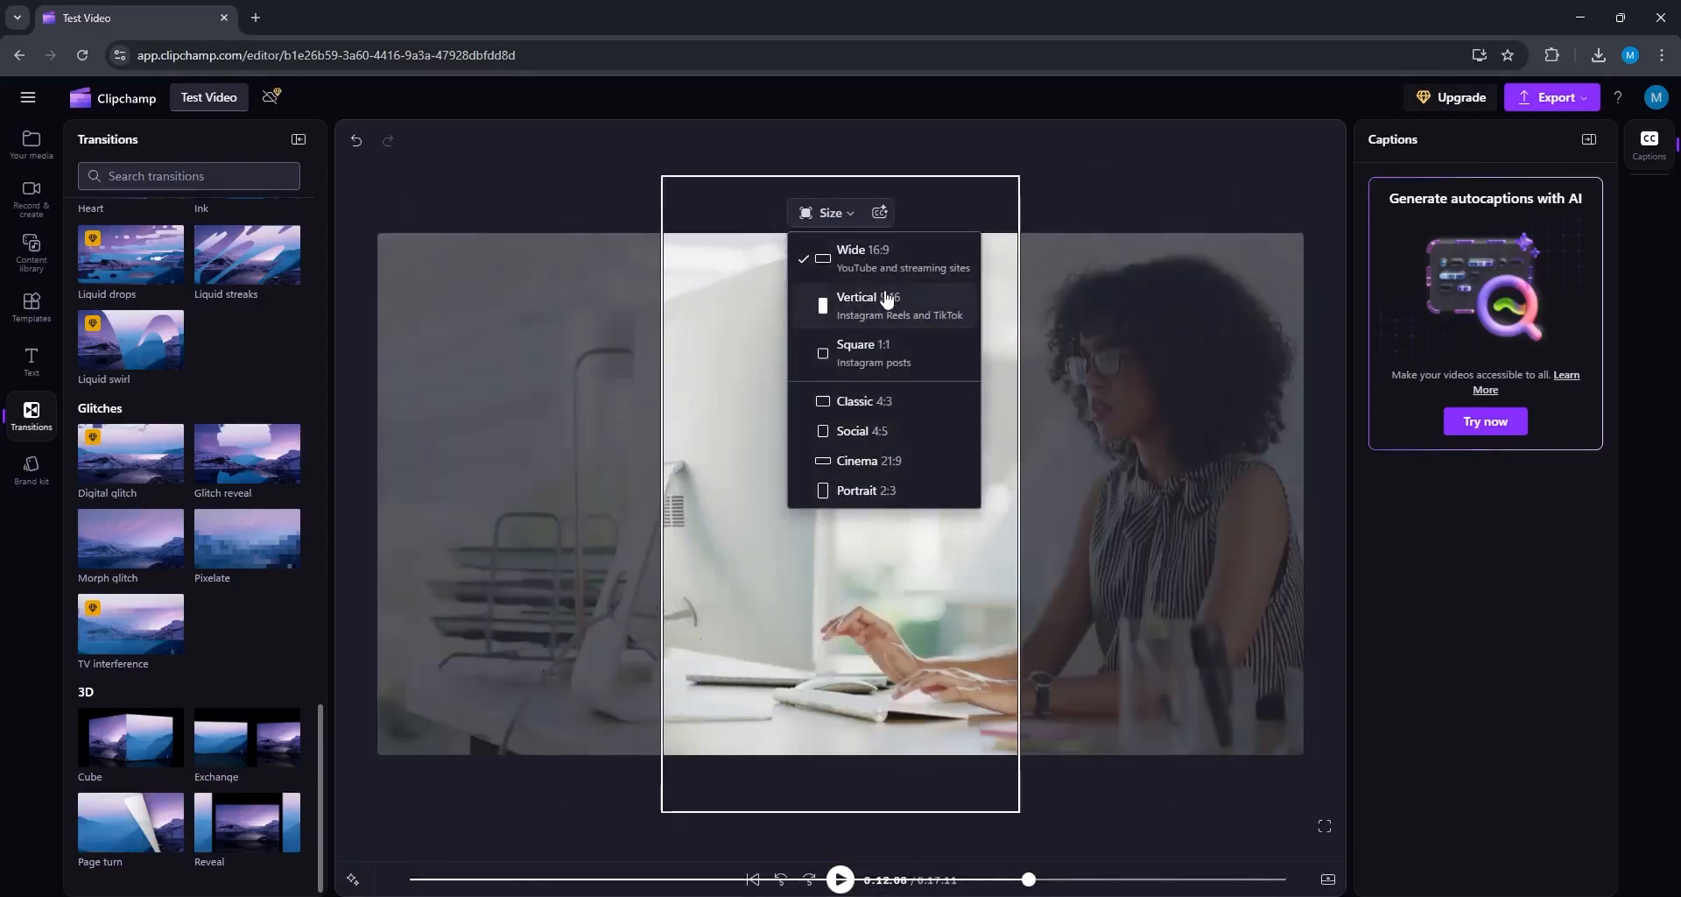
pyautogui.click(887, 302)
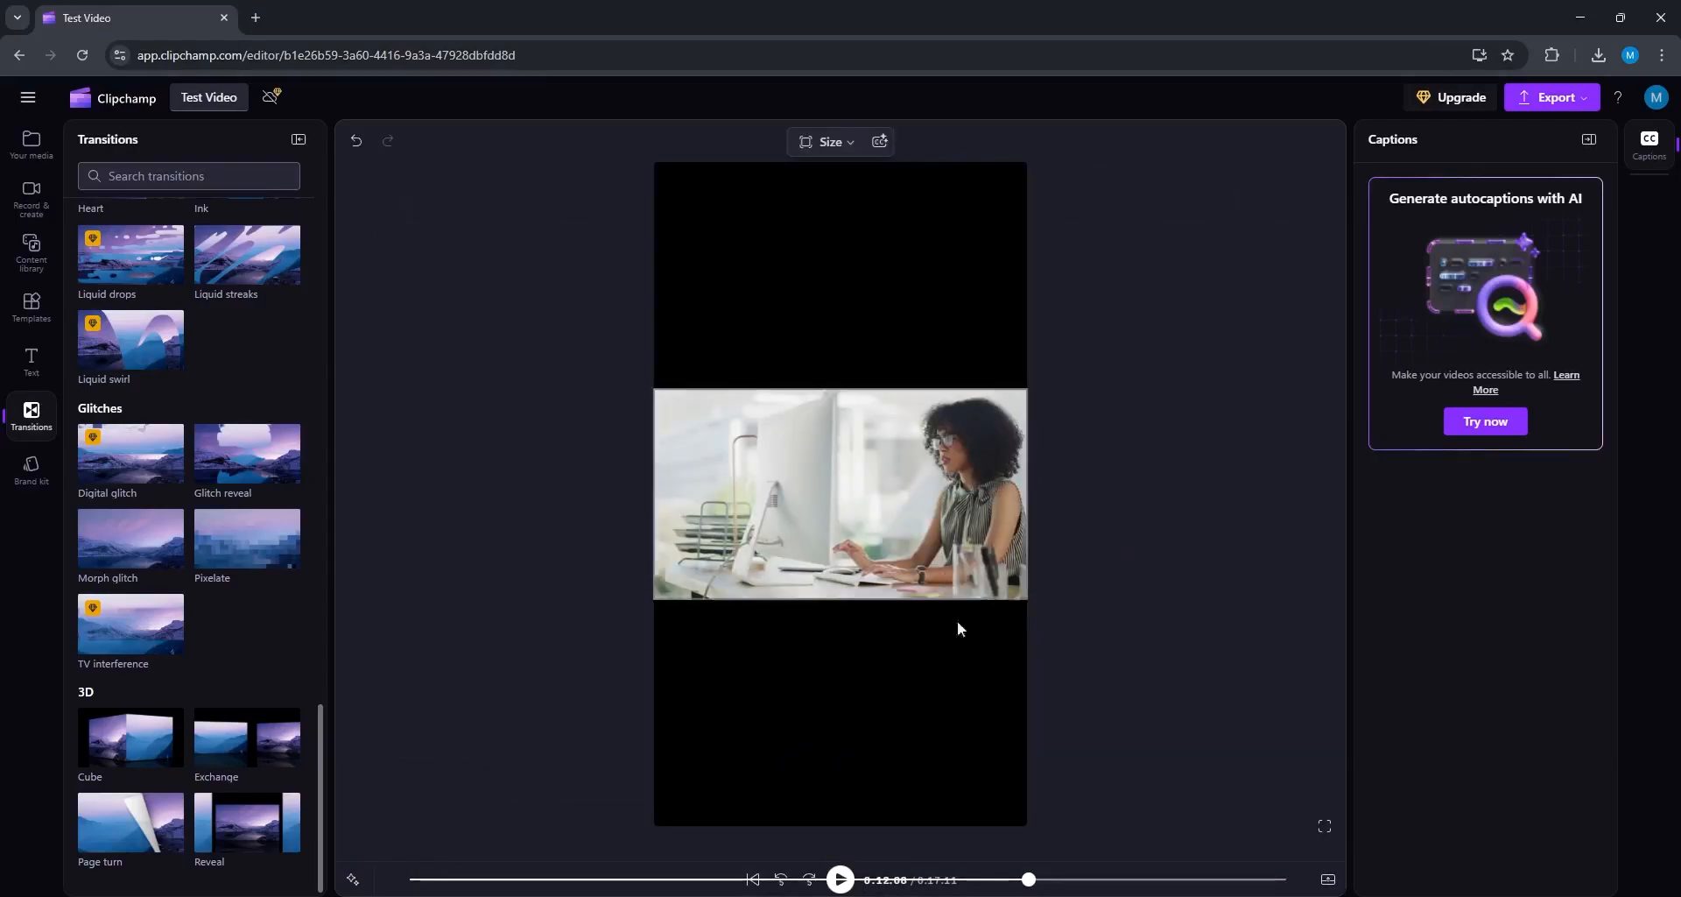
pyautogui.click(1325, 828)
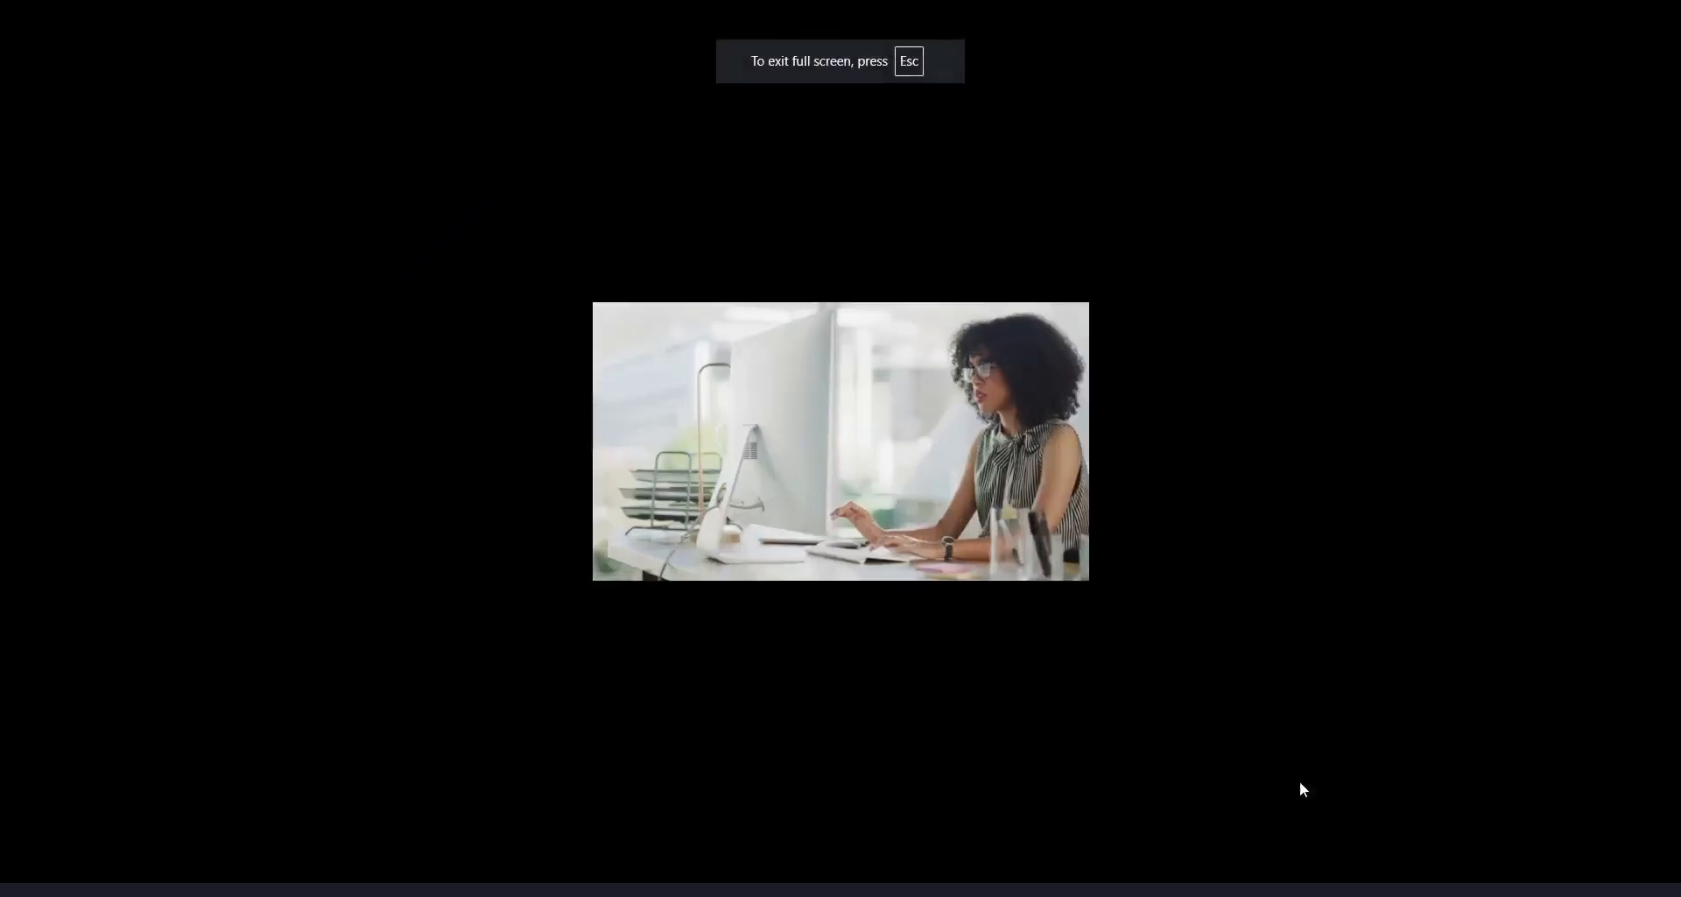
pyautogui.press('Escape')
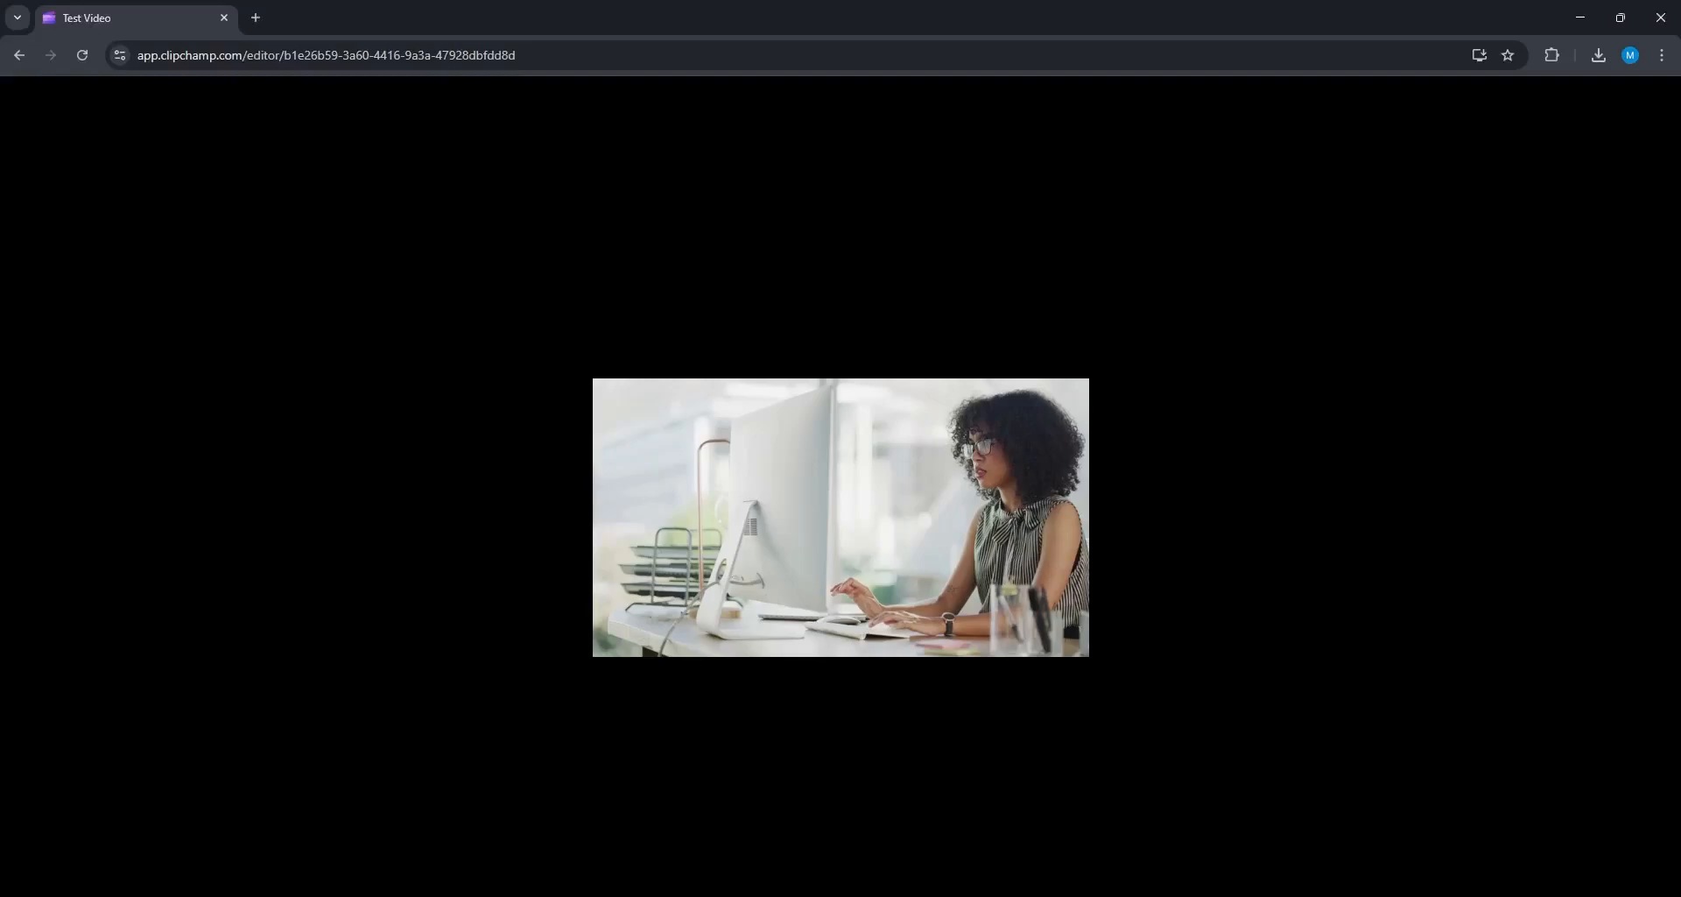
# Step: Try enlarging and repositioning the second clip freehand to cover the vertical frame
pyautogui.moveTo(916, 503); pyautogui.dragTo(907, 395)
pyautogui.moveTo(1016, 471); pyautogui.dragTo(1339, 831)
pyautogui.moveTo(719, 560); pyautogui.dragTo(251, 453)
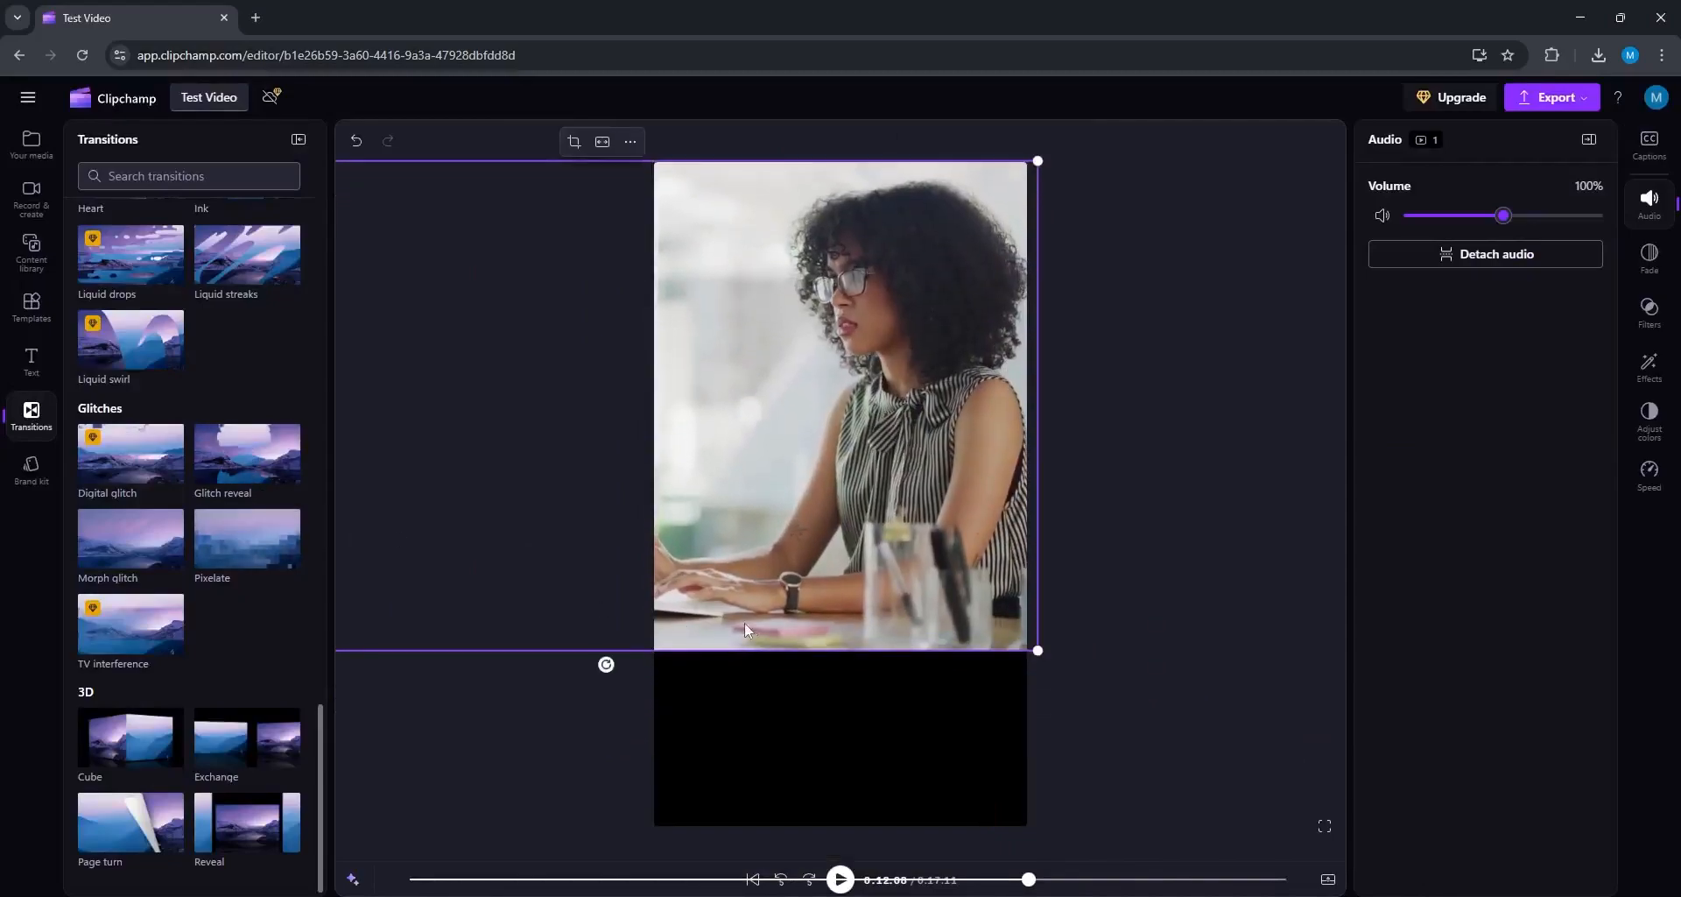
pyautogui.moveTo(1038, 649); pyautogui.dragTo(1340, 845)
pyautogui.moveTo(950, 704); pyautogui.dragTo(631, 707)
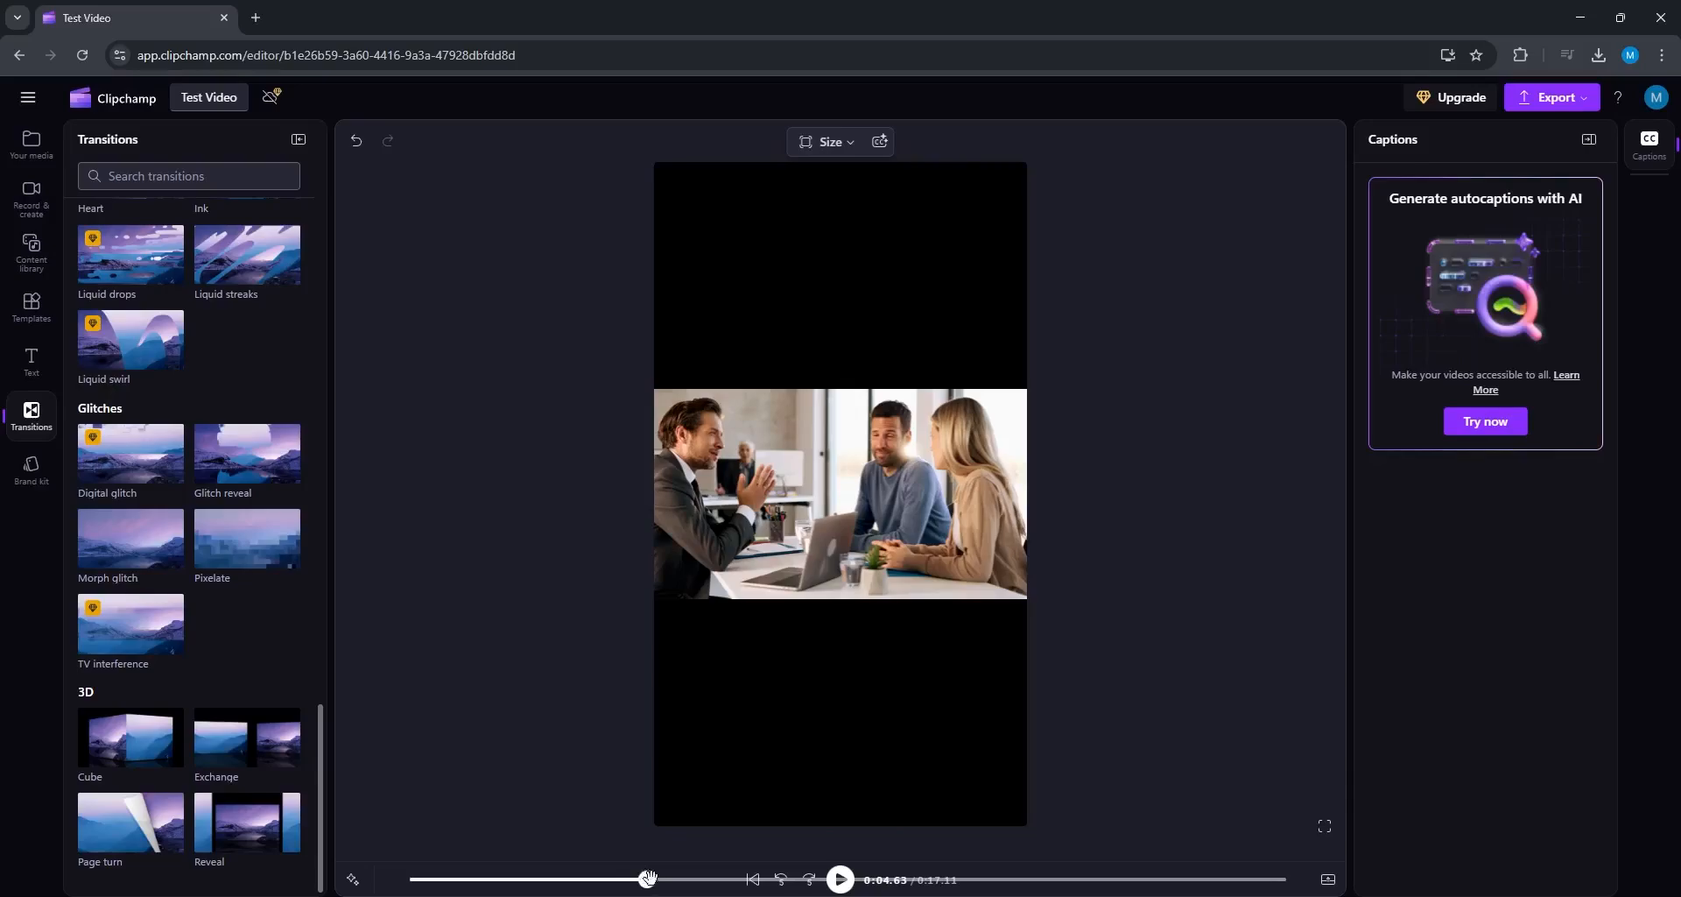
pyautogui.moveTo(649, 877); pyautogui.dragTo(986, 878)
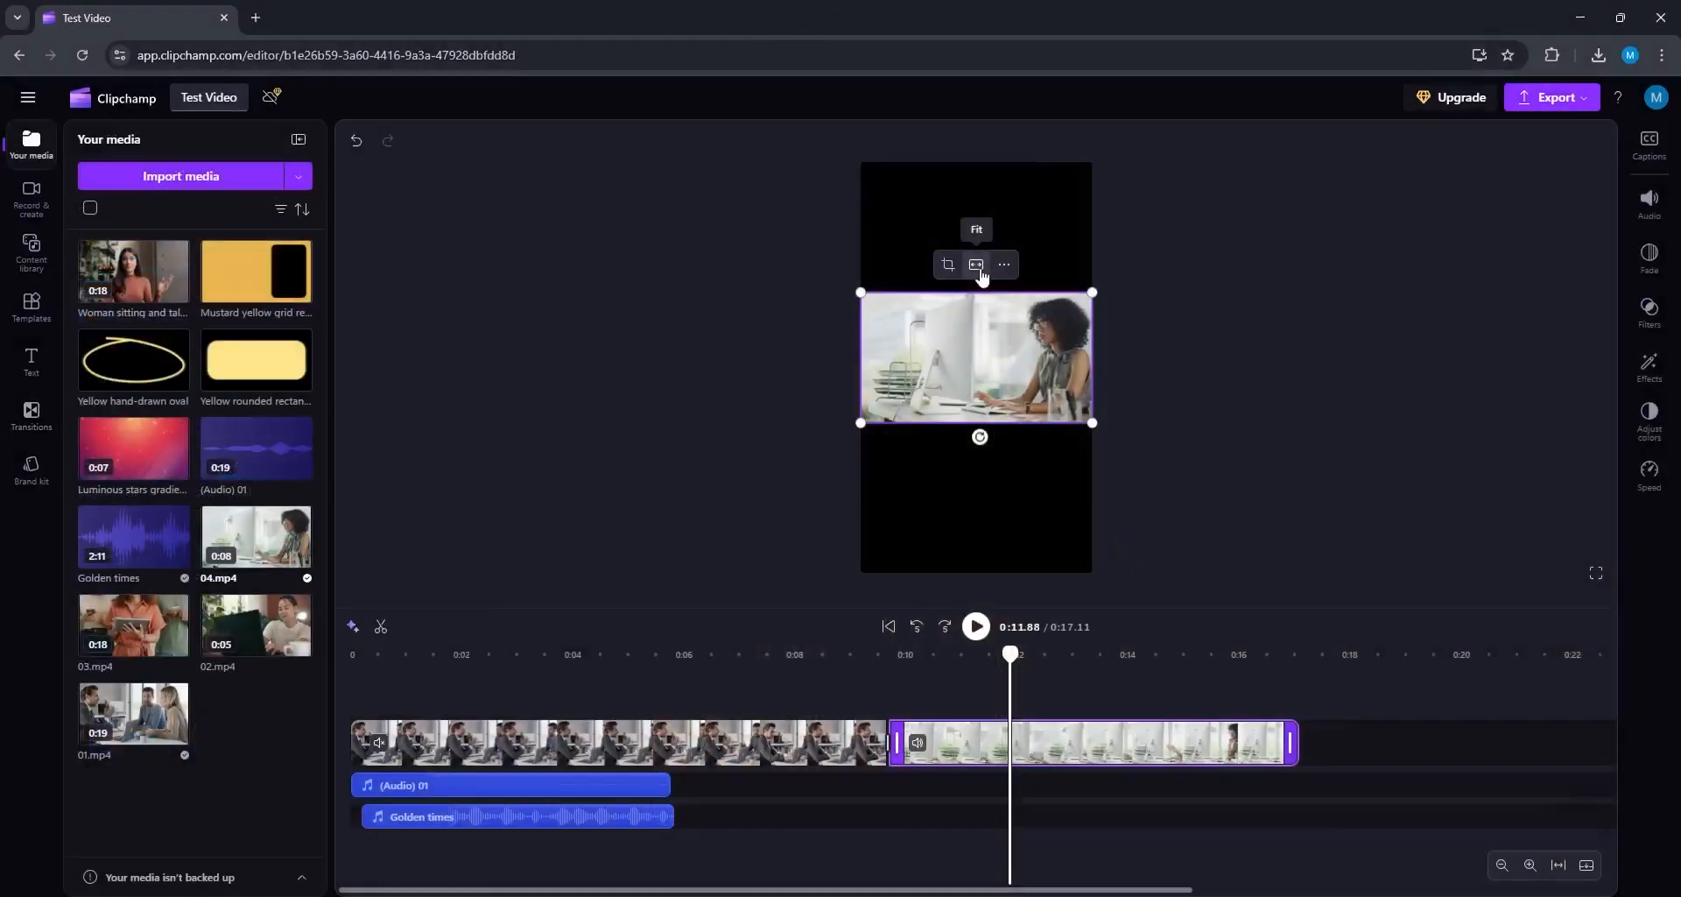
# Step: Make 04.mp4 fill the vertical frame and shift it so the woman is in view
pyautogui.click(979, 268)
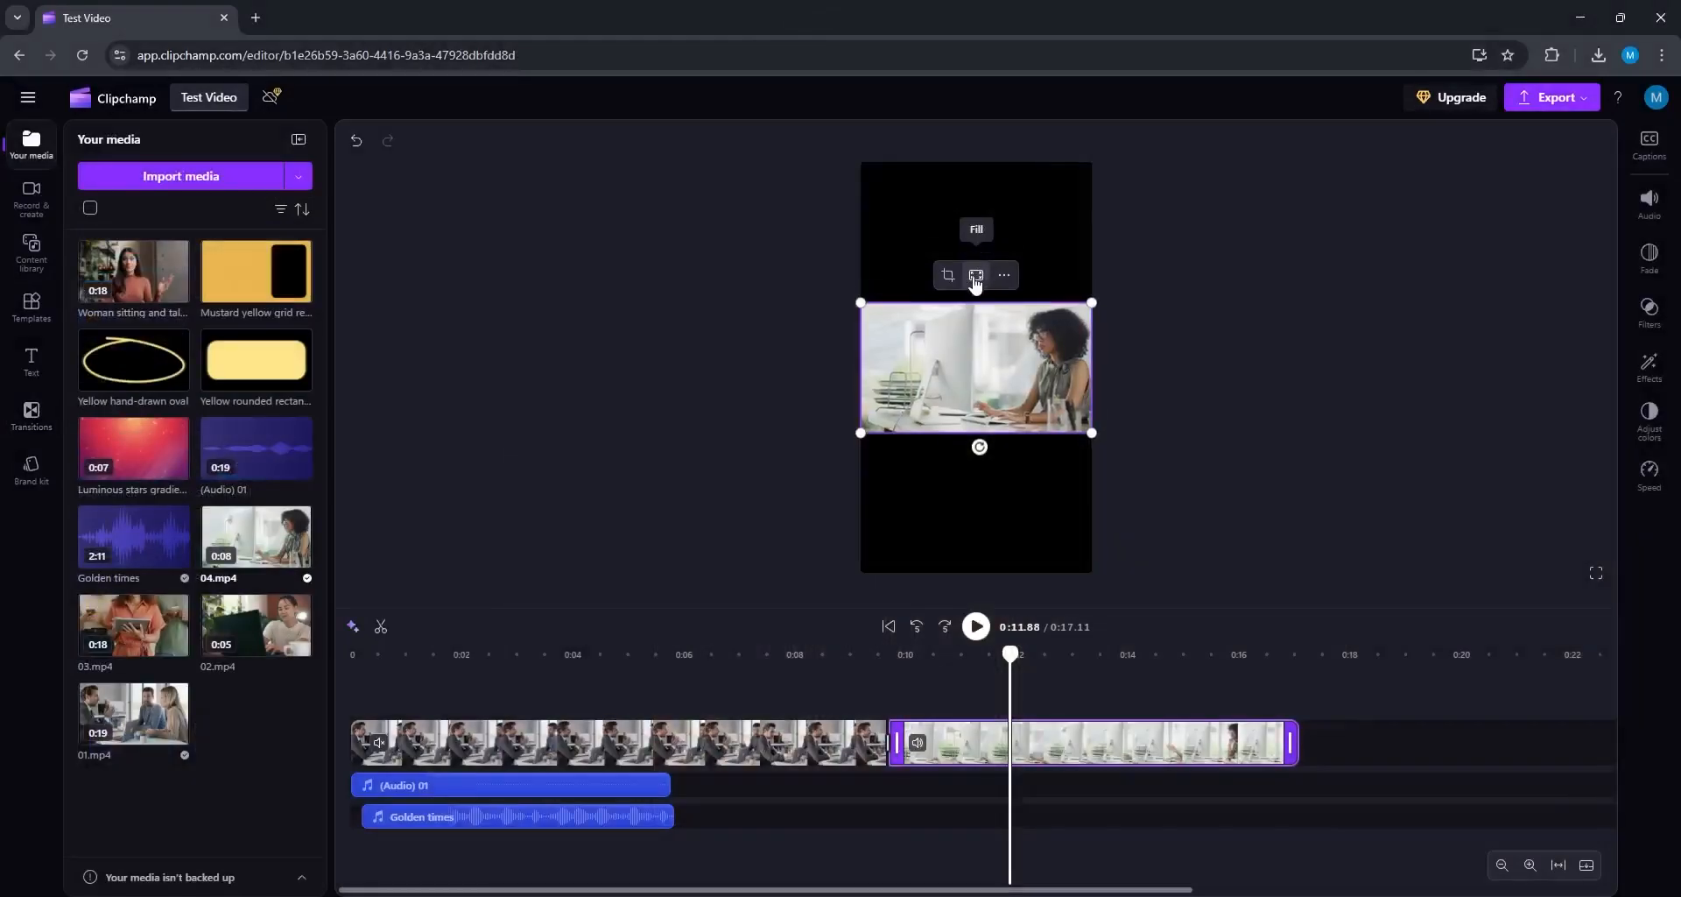
pyautogui.click(975, 277)
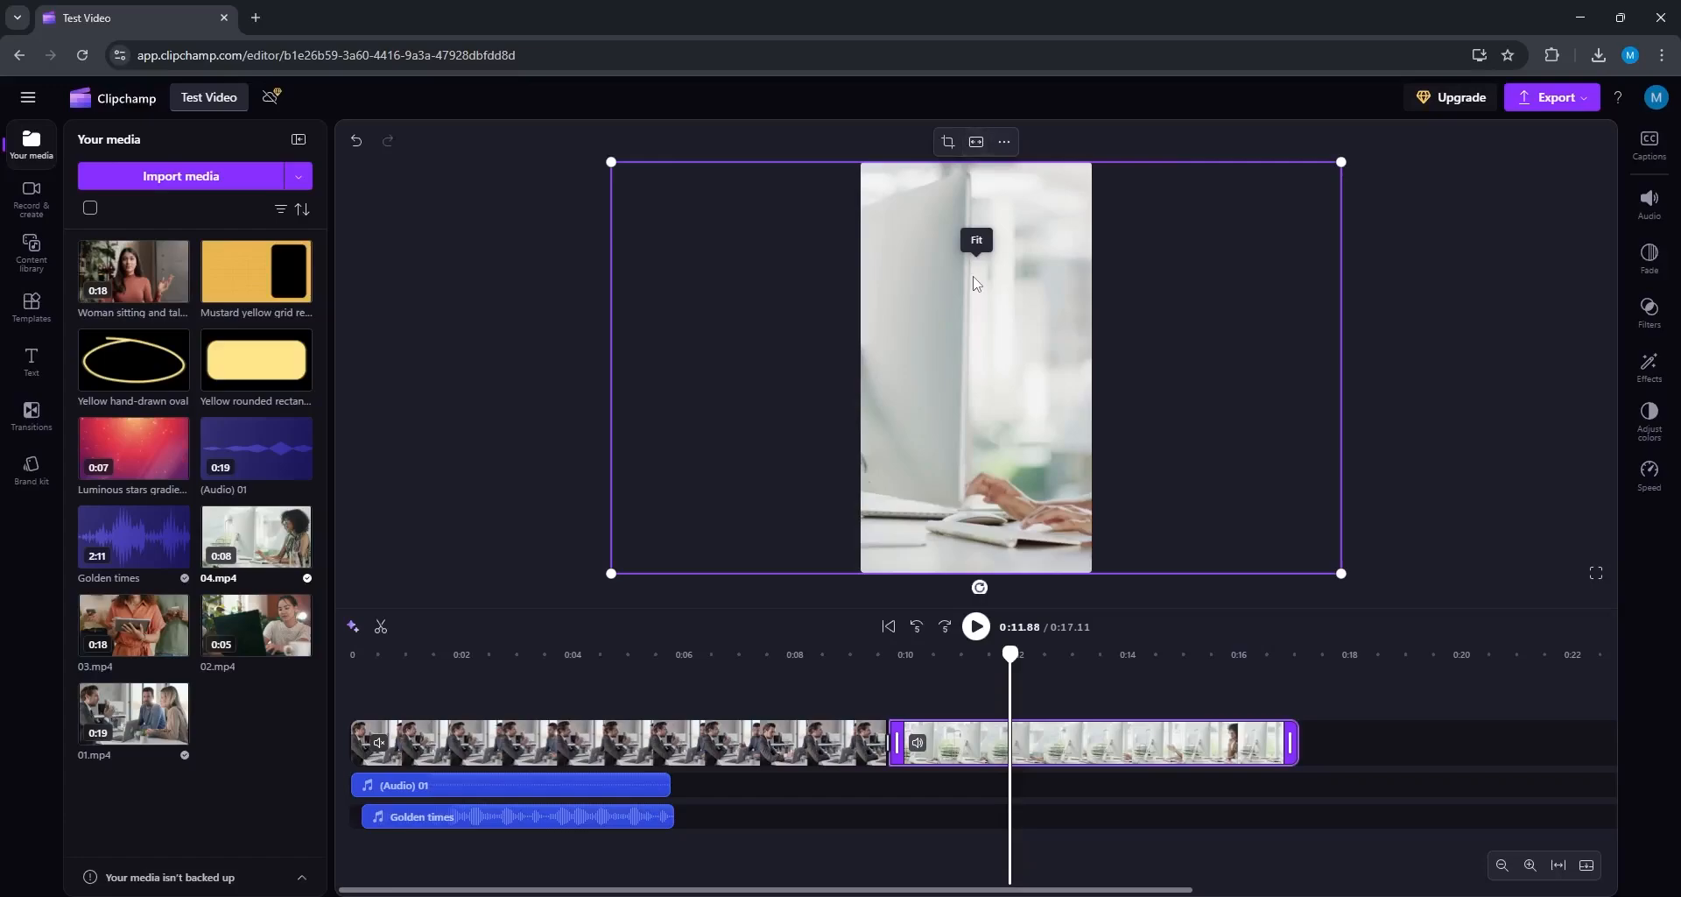
pyautogui.moveTo(1032, 427); pyautogui.dragTo(779, 411)
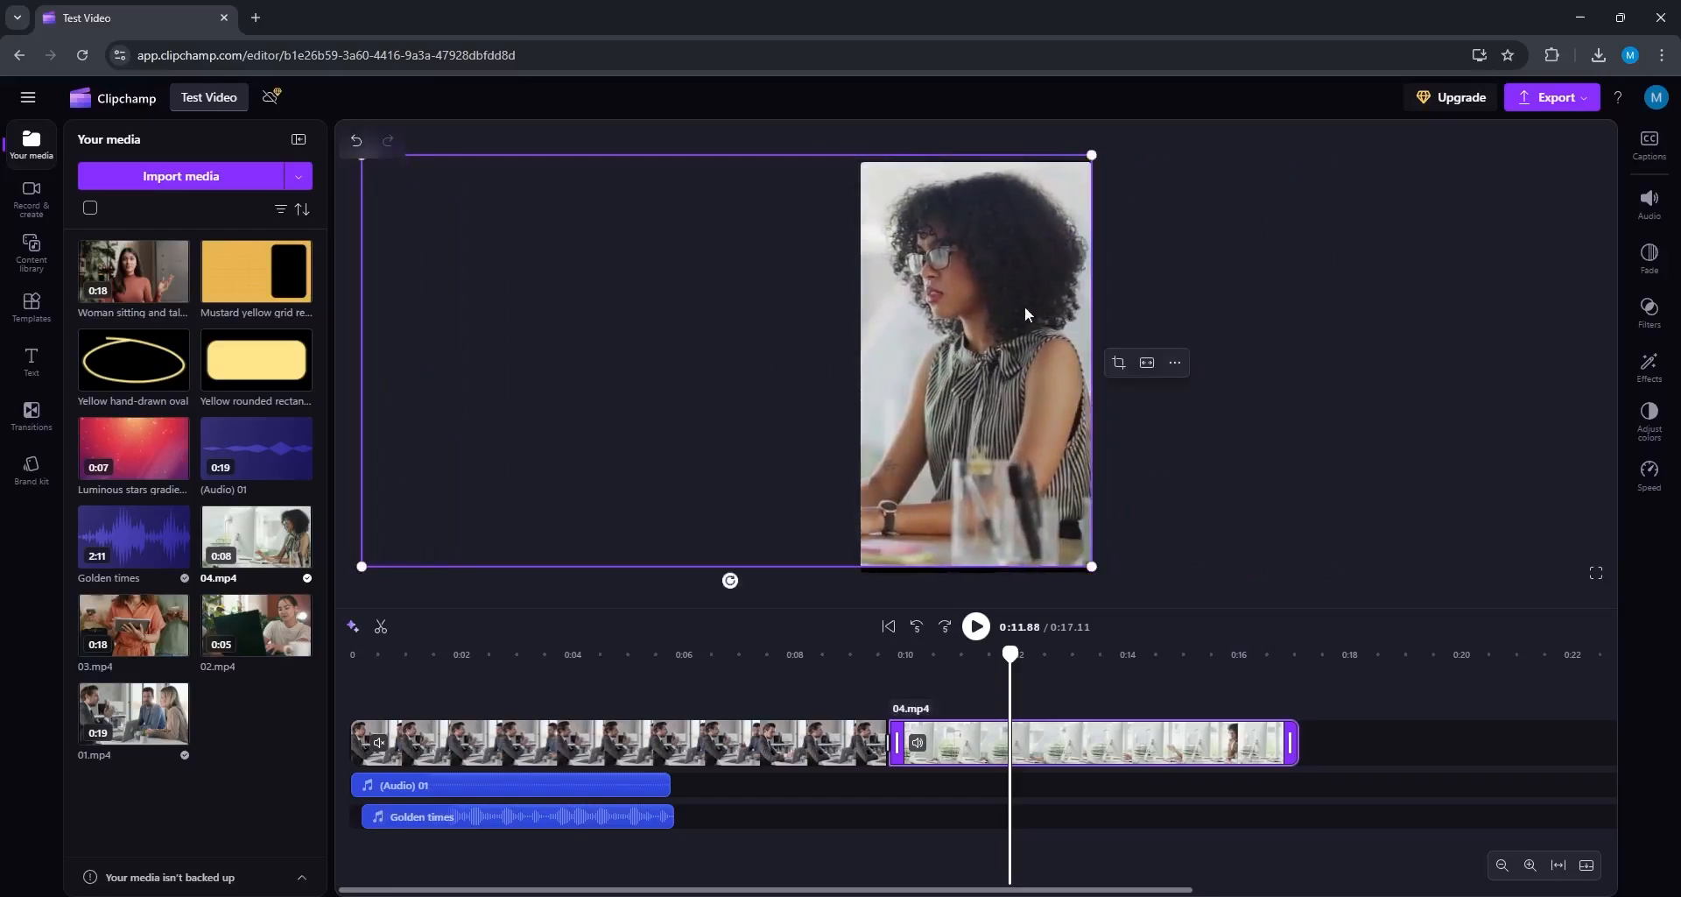
# Step: Make 01.mp4 fill the vertical frame and shift it so the man in the suit is in view
pyautogui.click(714, 700)
pyautogui.click(723, 732)
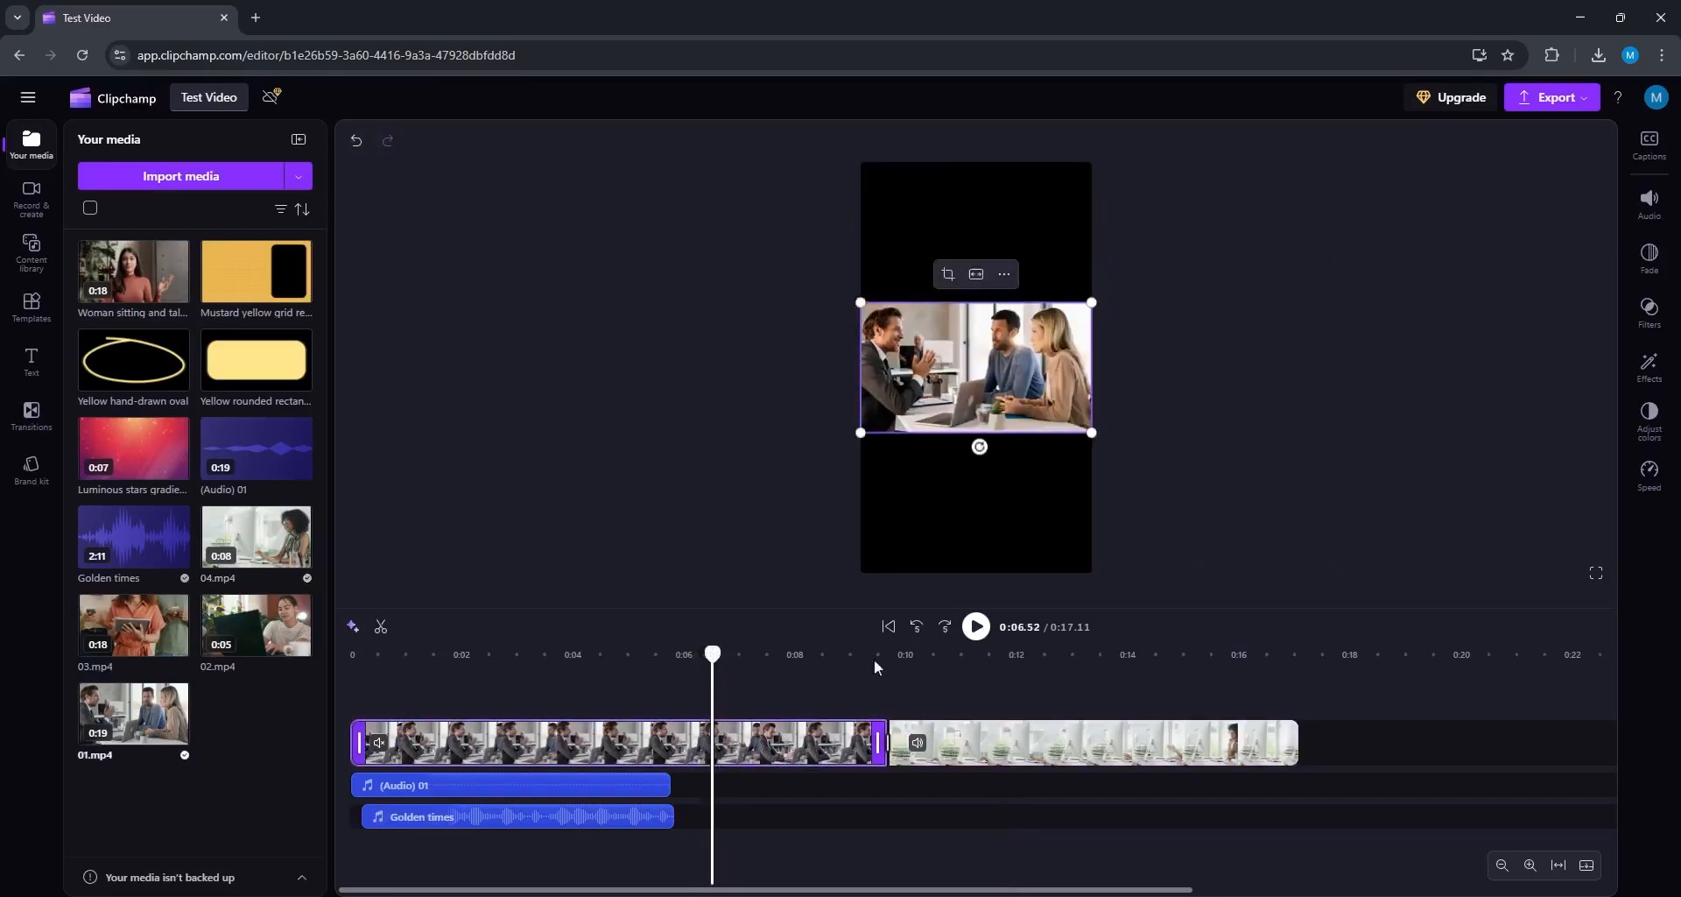
pyautogui.click(979, 275)
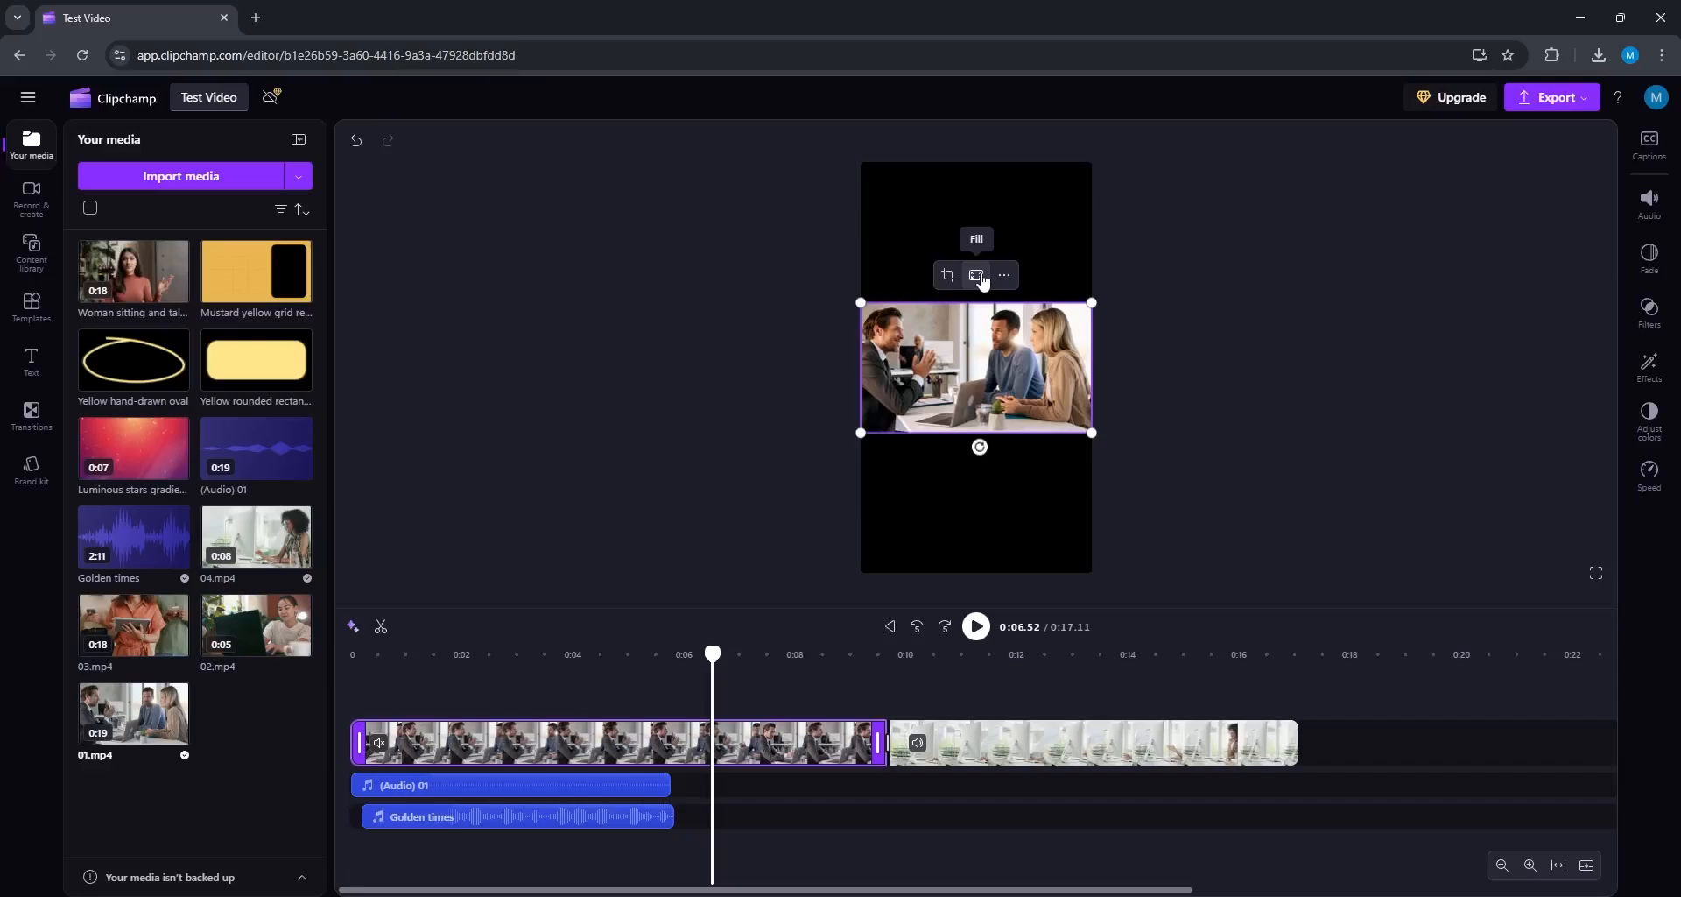
pyautogui.click(978, 276)
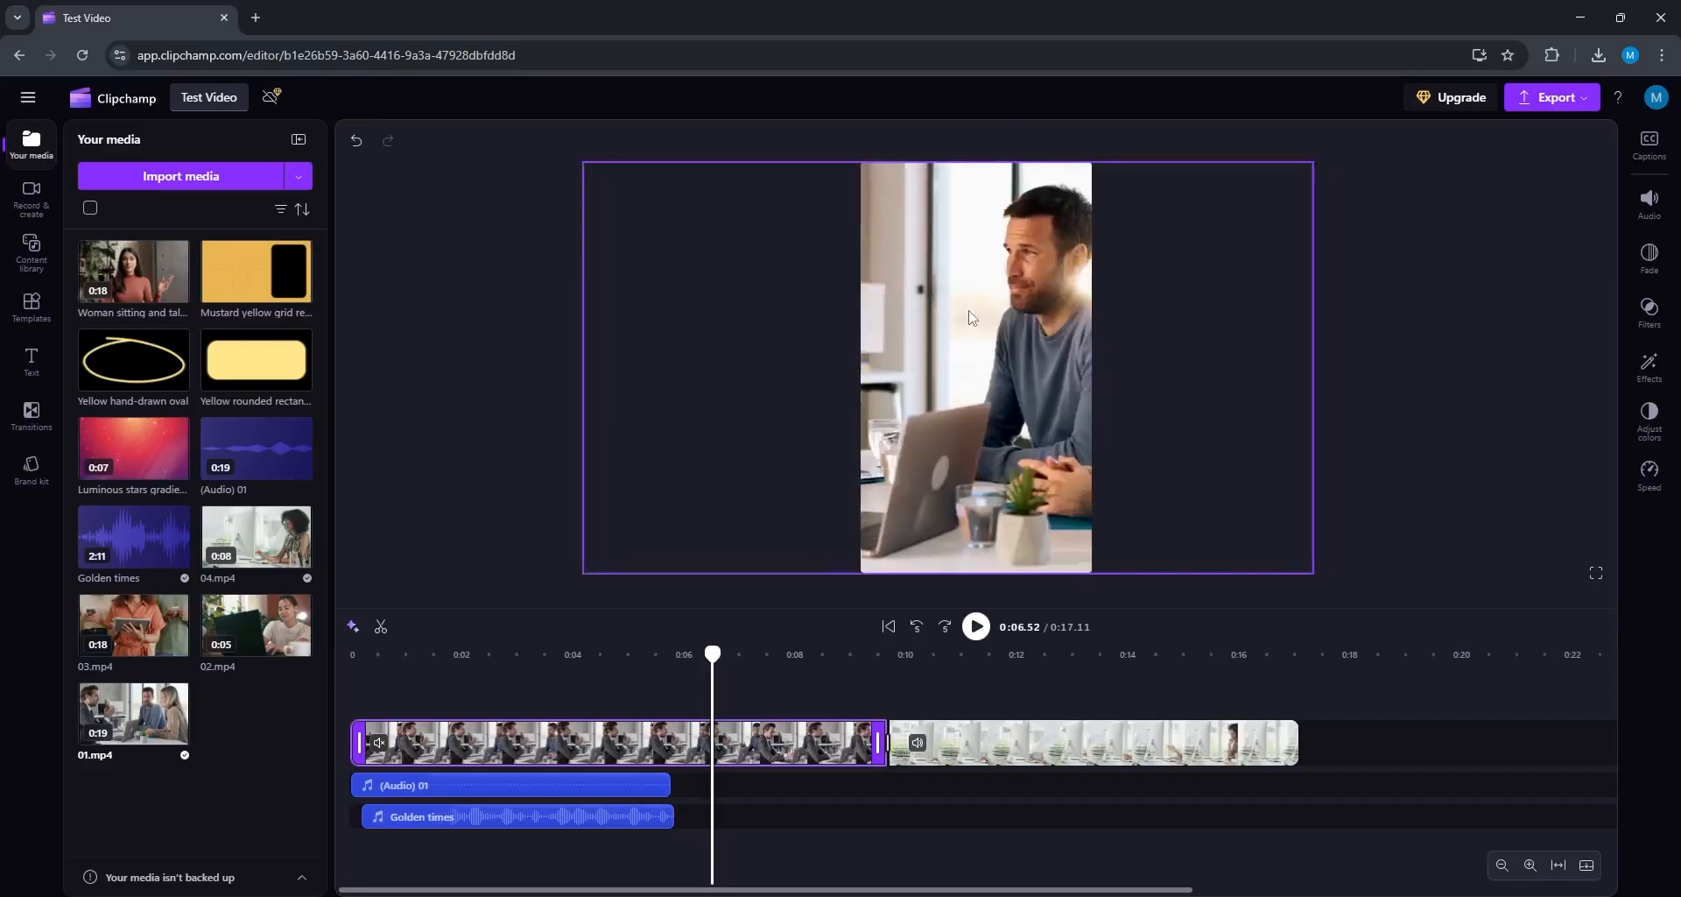
pyautogui.moveTo(871, 325); pyautogui.dragTo(1250, 314)
pyautogui.click(1253, 144)
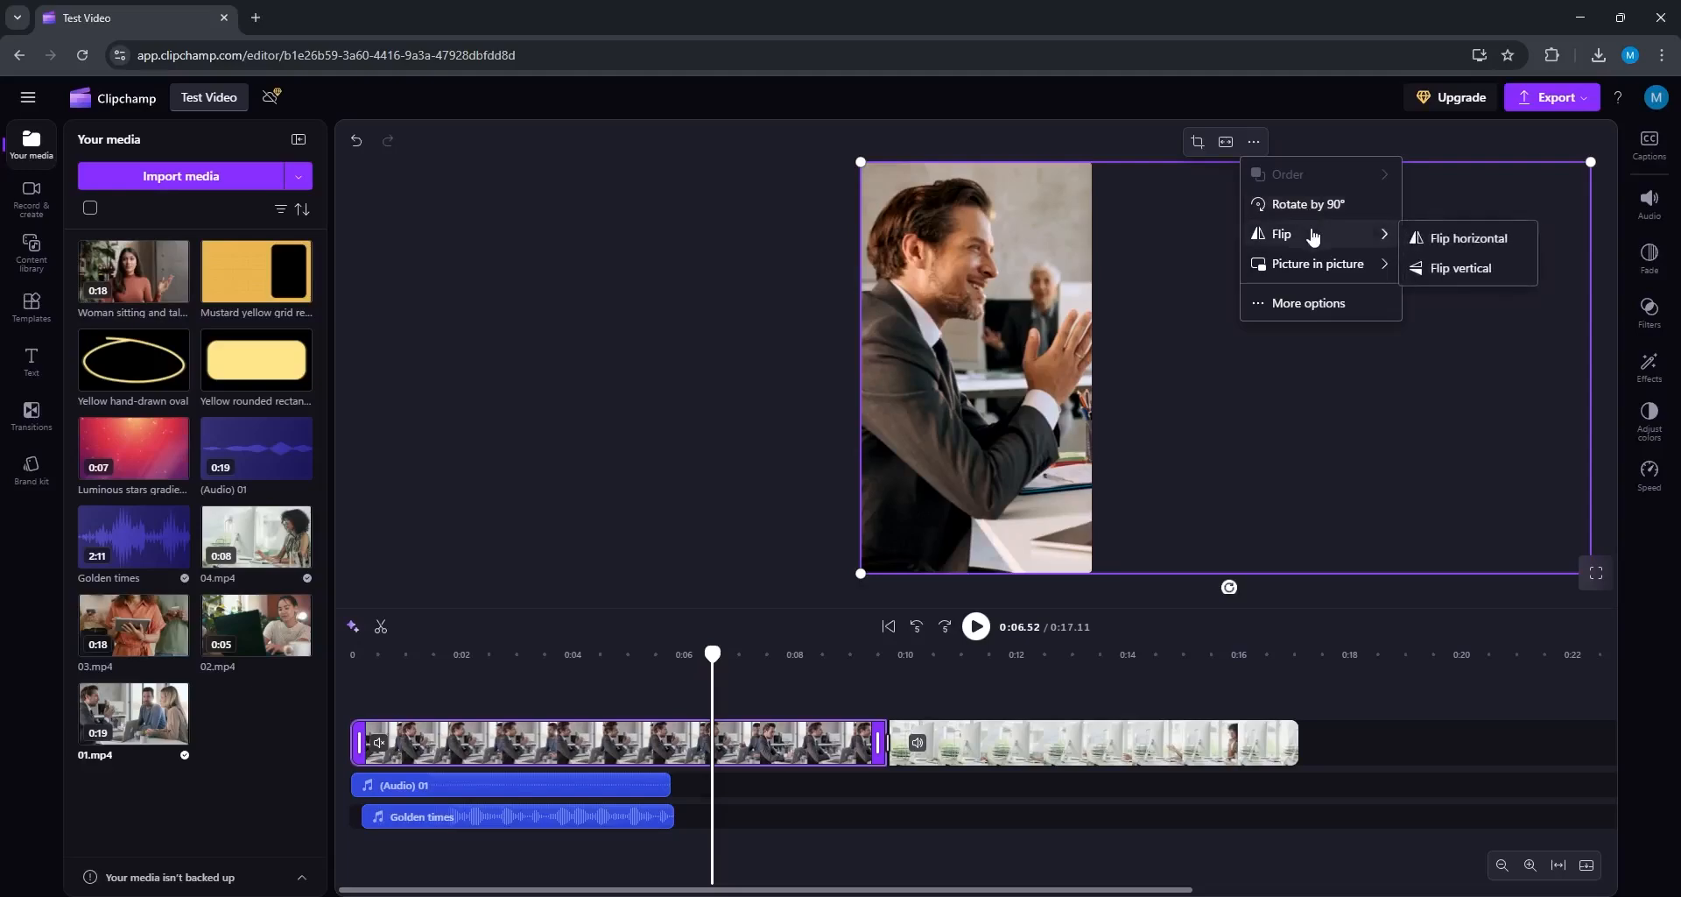
pyautogui.moveTo(1311, 267)
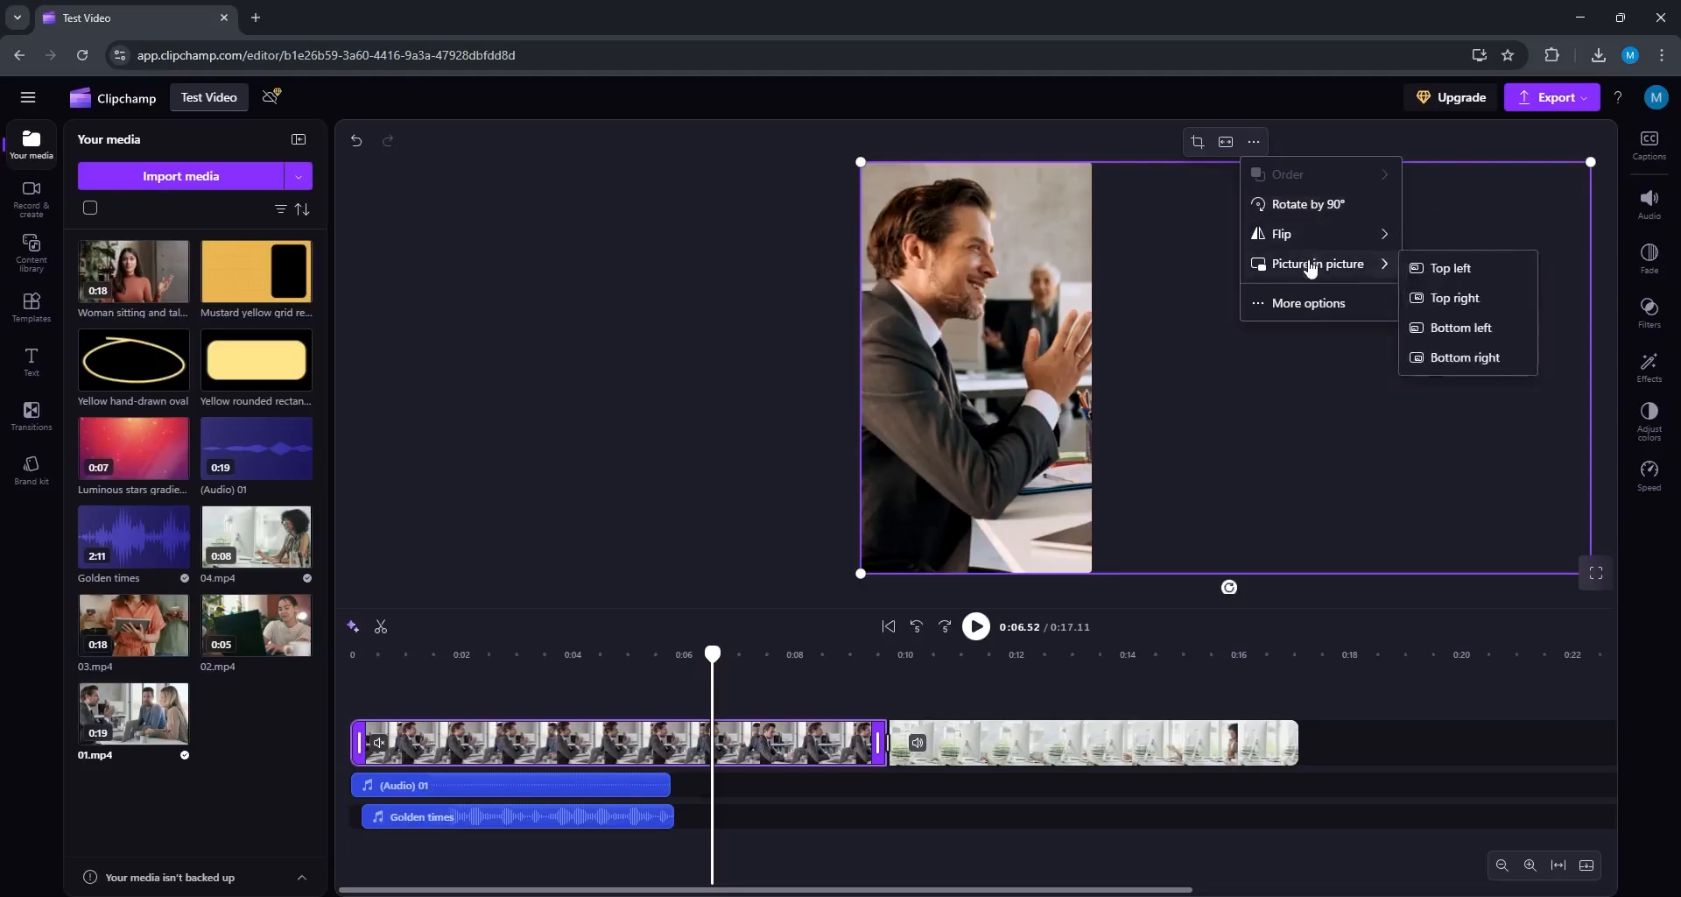
pyautogui.click(1305, 304)
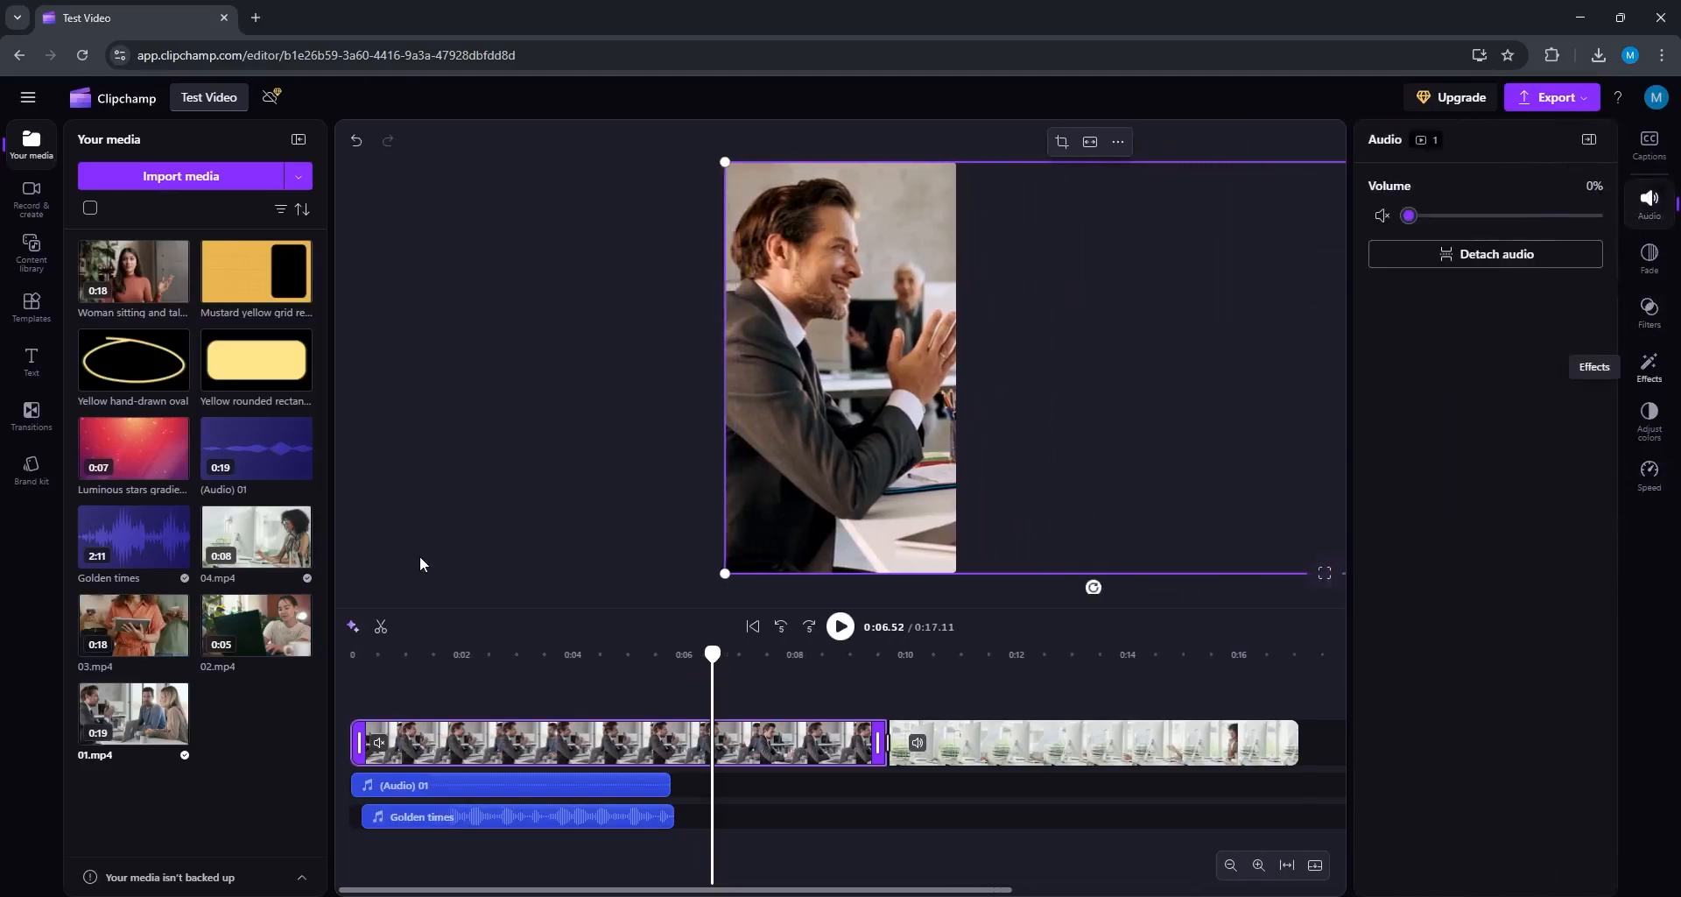
pyautogui.click(445, 543)
pyautogui.click(355, 633)
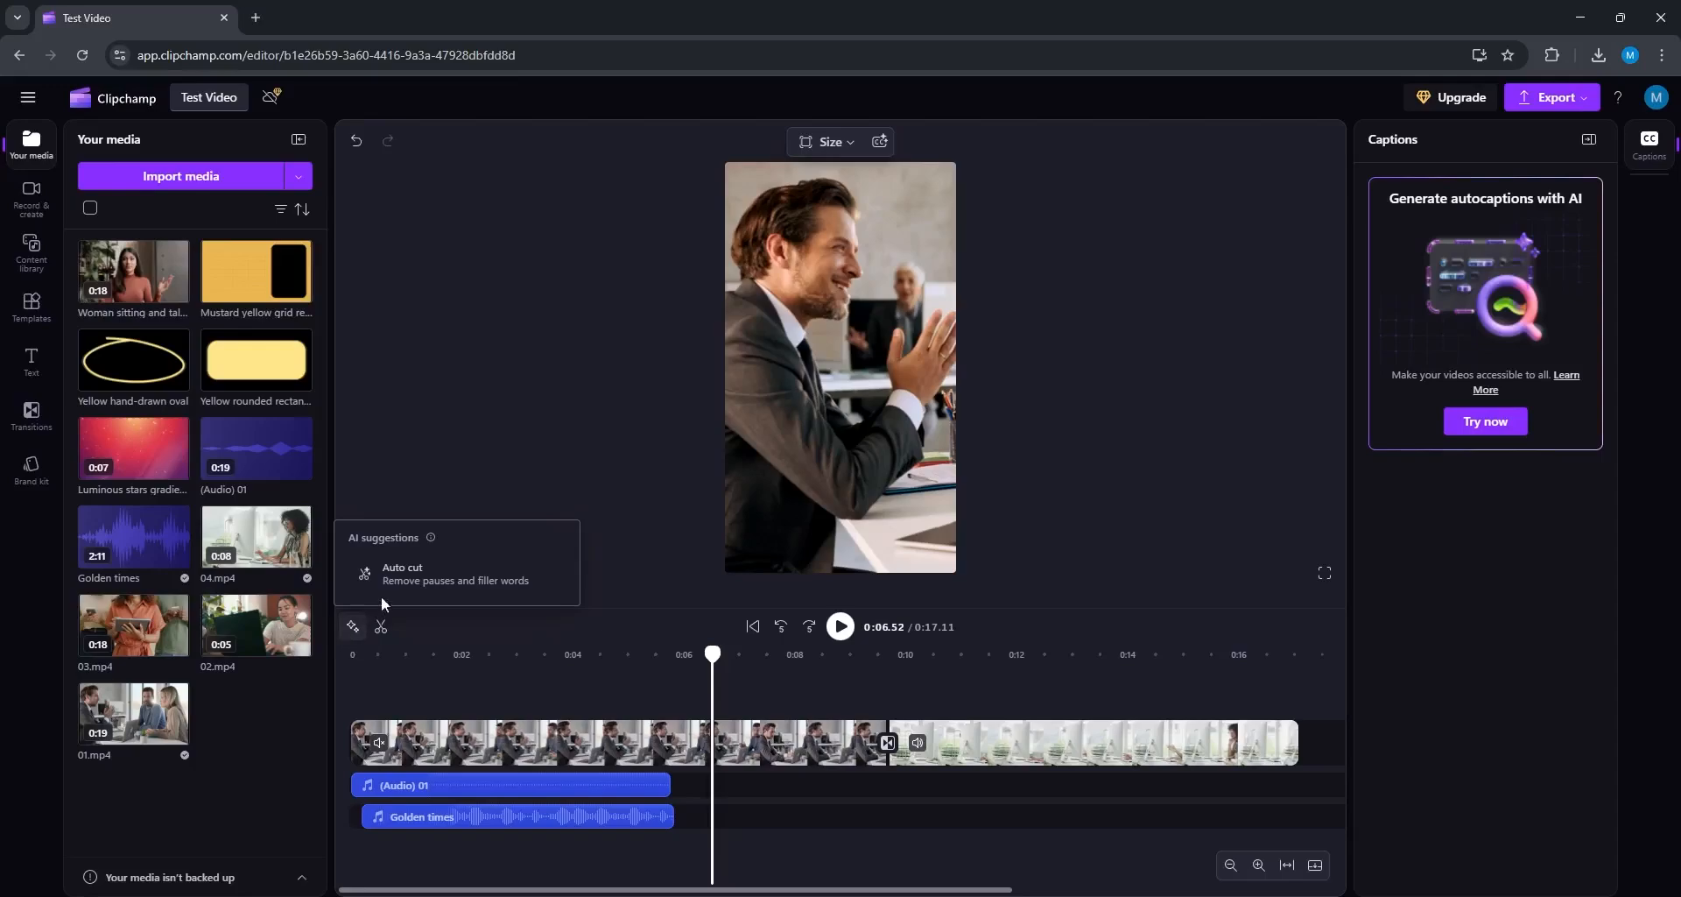
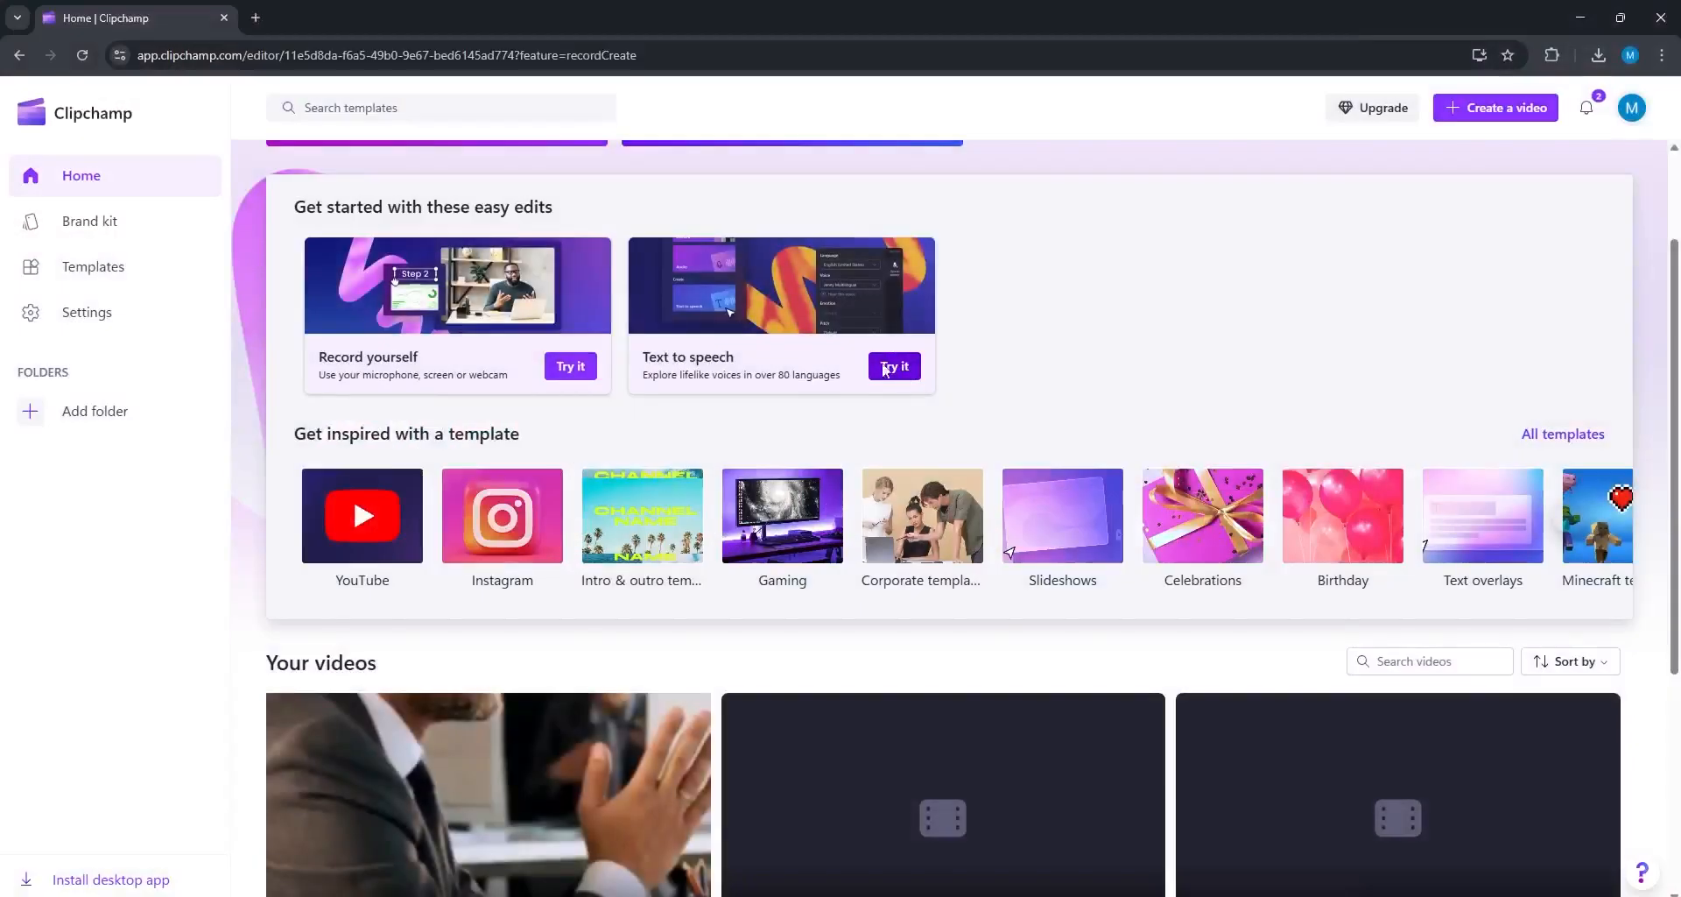
# Step: Start a text-to-speech video from the home page, look through the voices and listen to Ava Multilingual
pyautogui.click(892, 364)
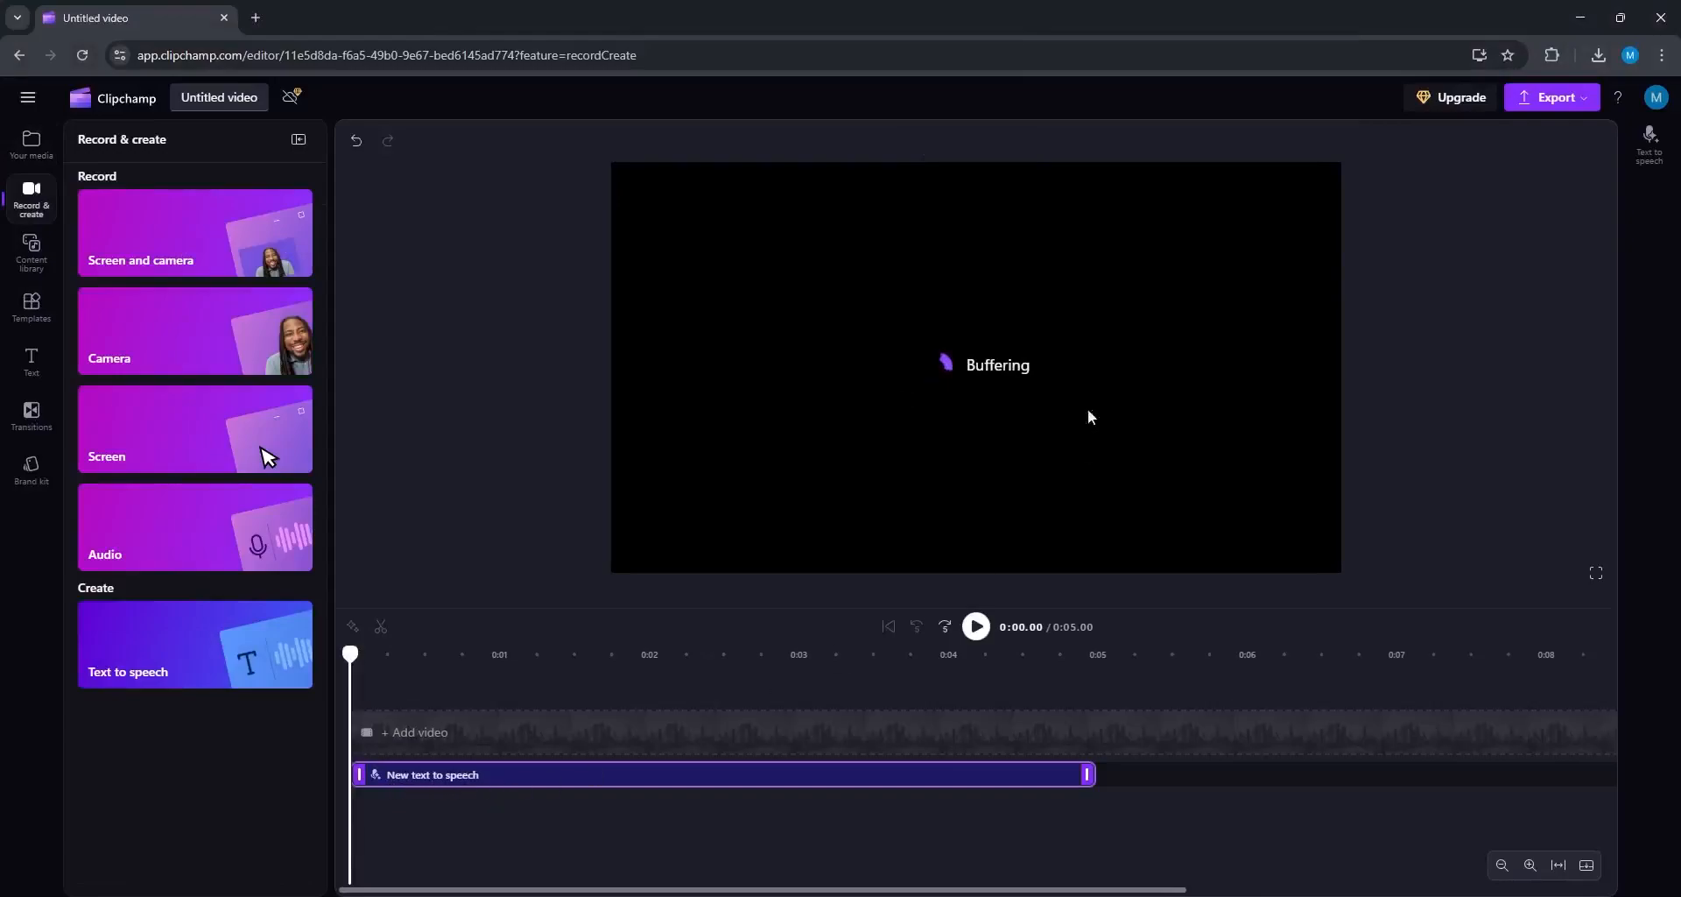
pyautogui.click(1650, 140)
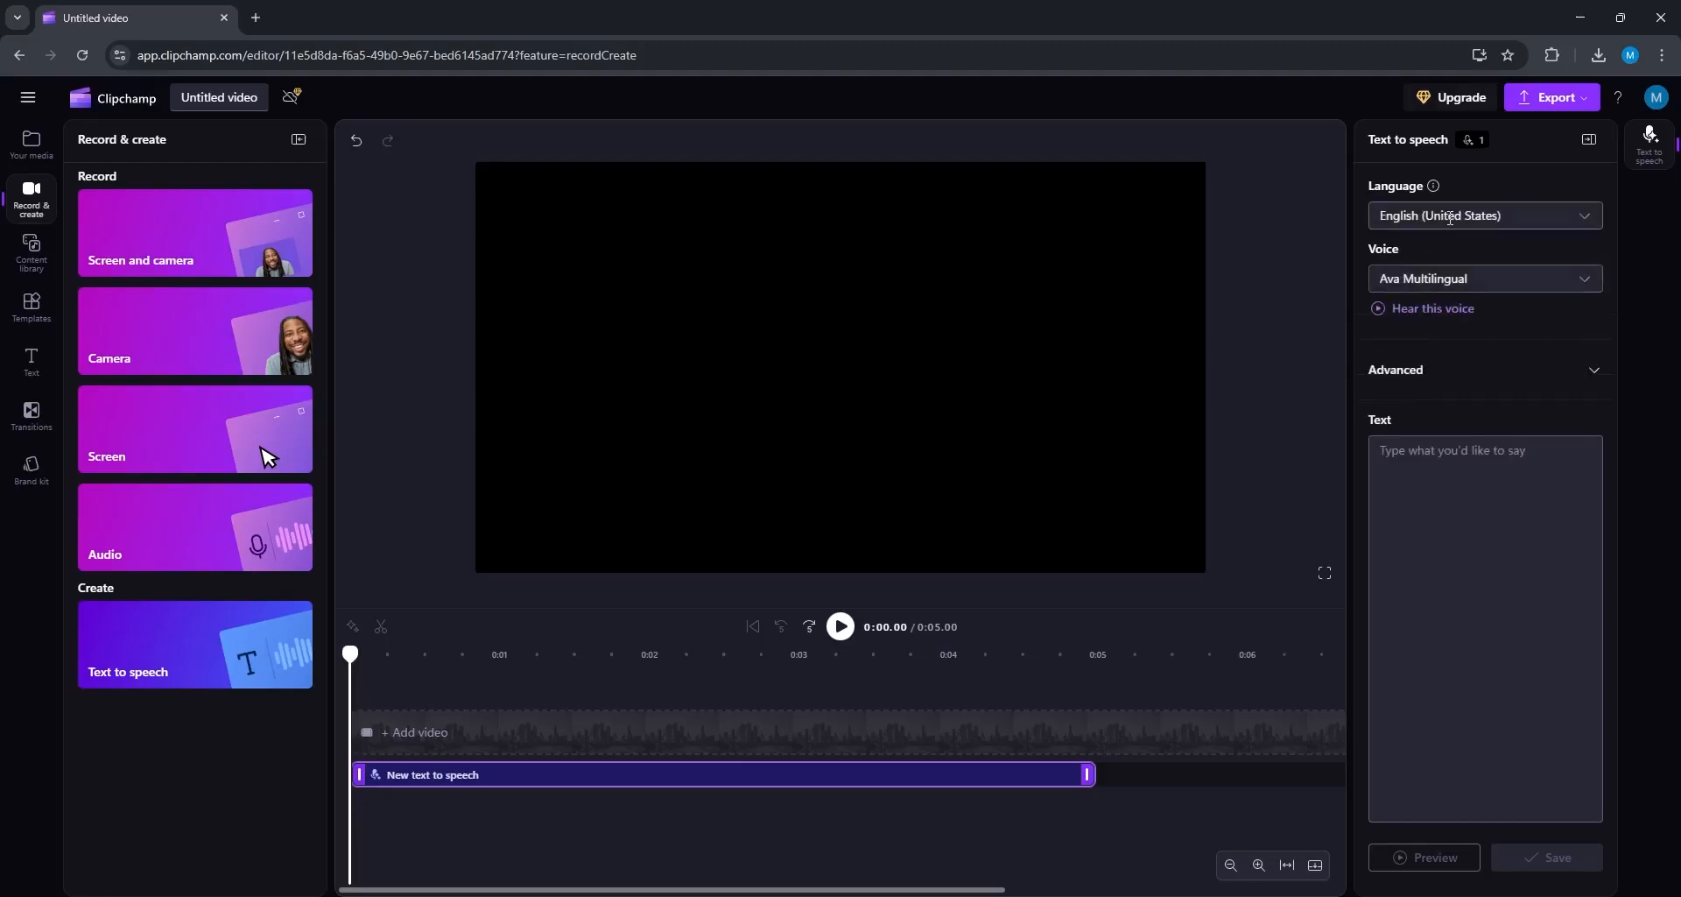
pyautogui.click(1528, 278)
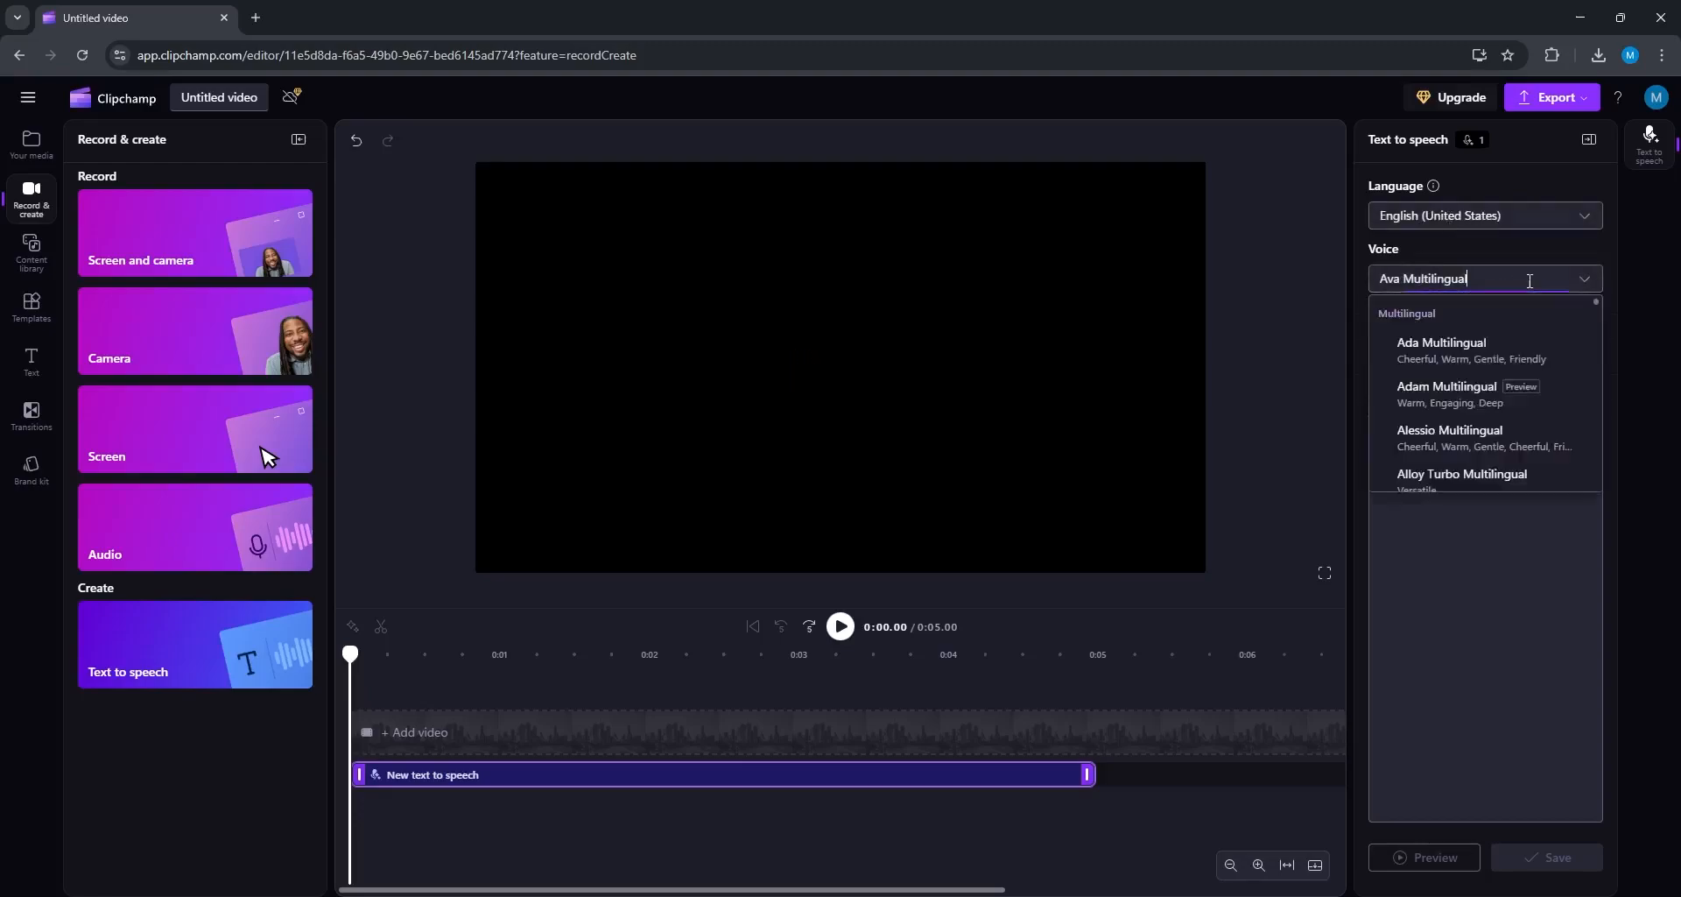
pyautogui.scroll(-1, 1456, 373)
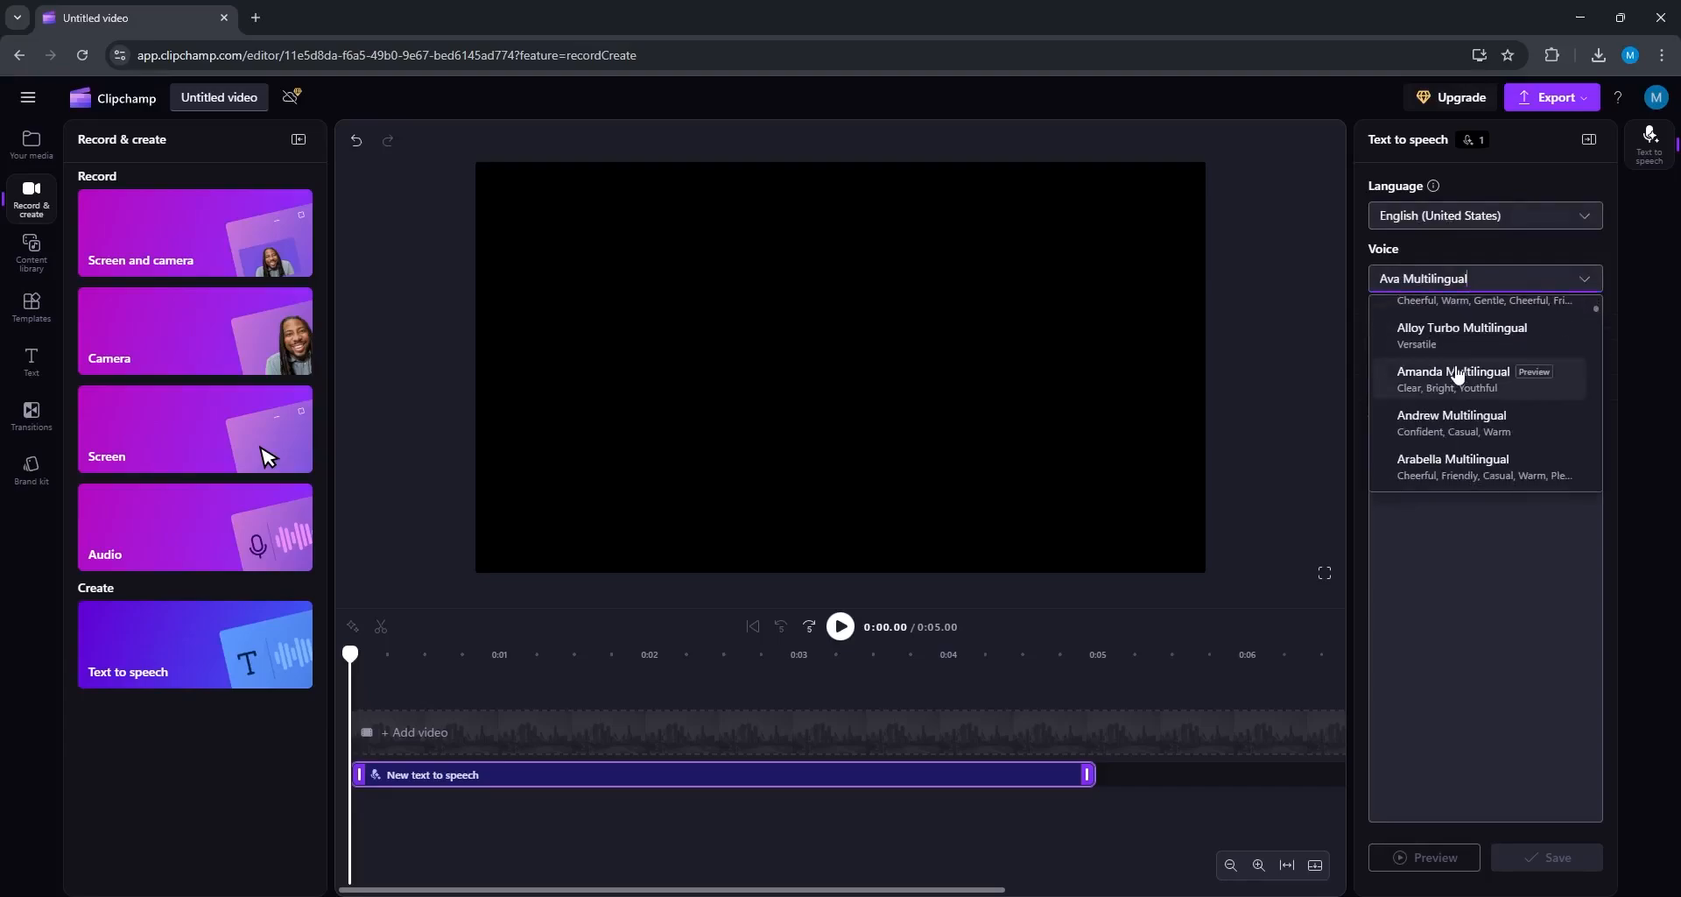
pyautogui.scroll(2, 1455, 375)
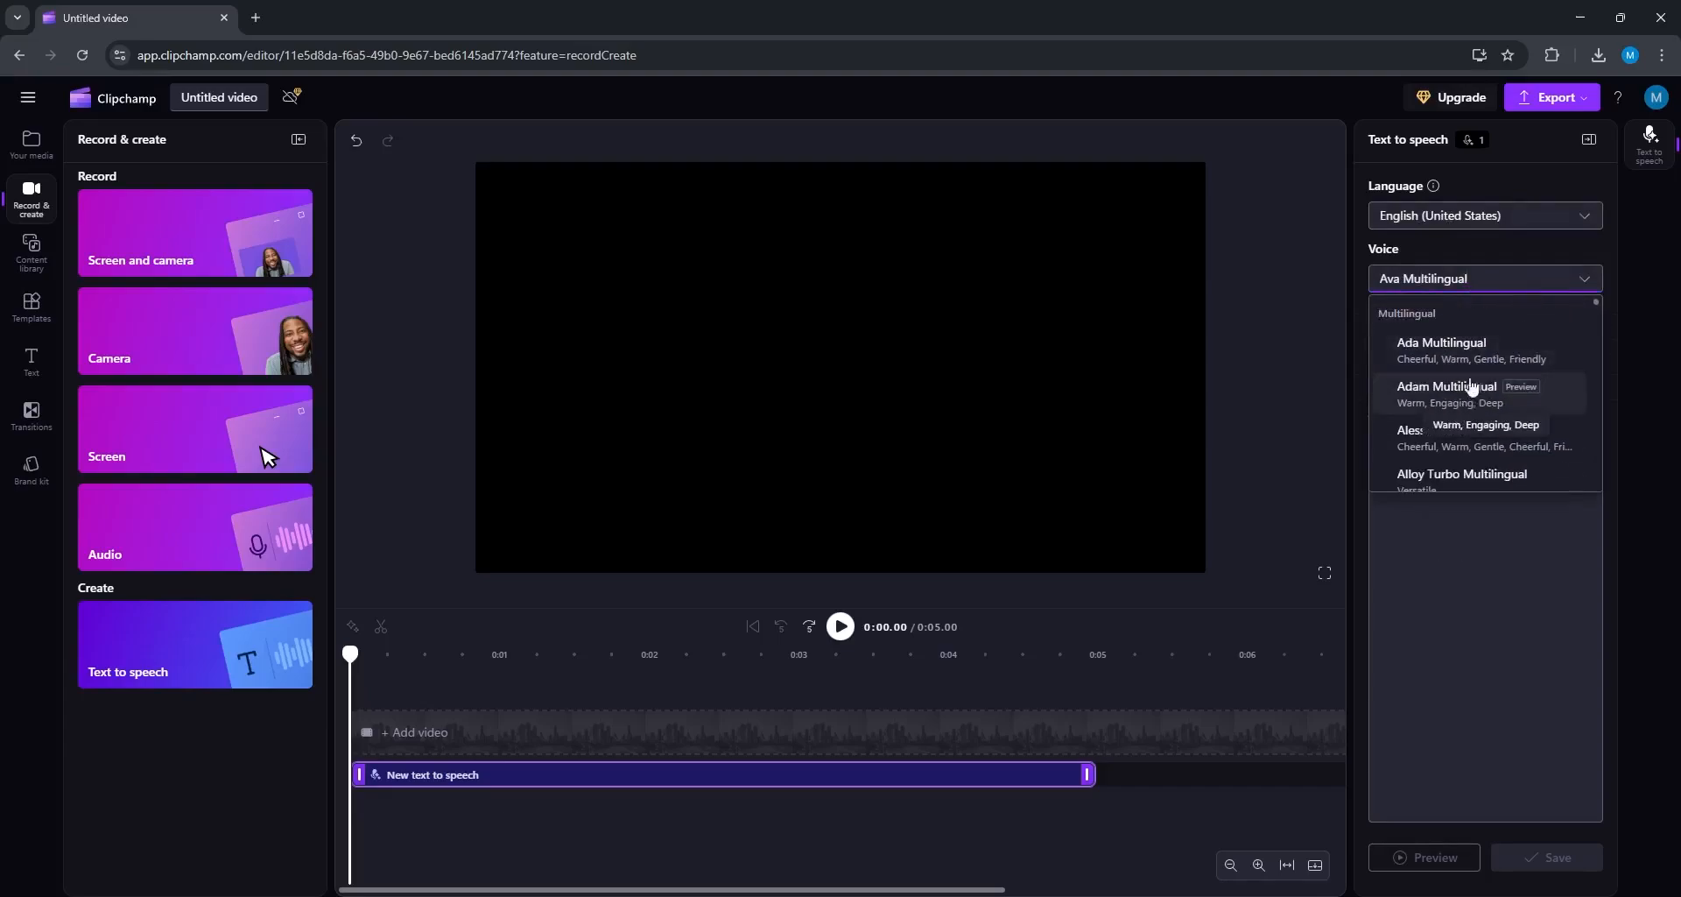
pyautogui.click(1487, 287)
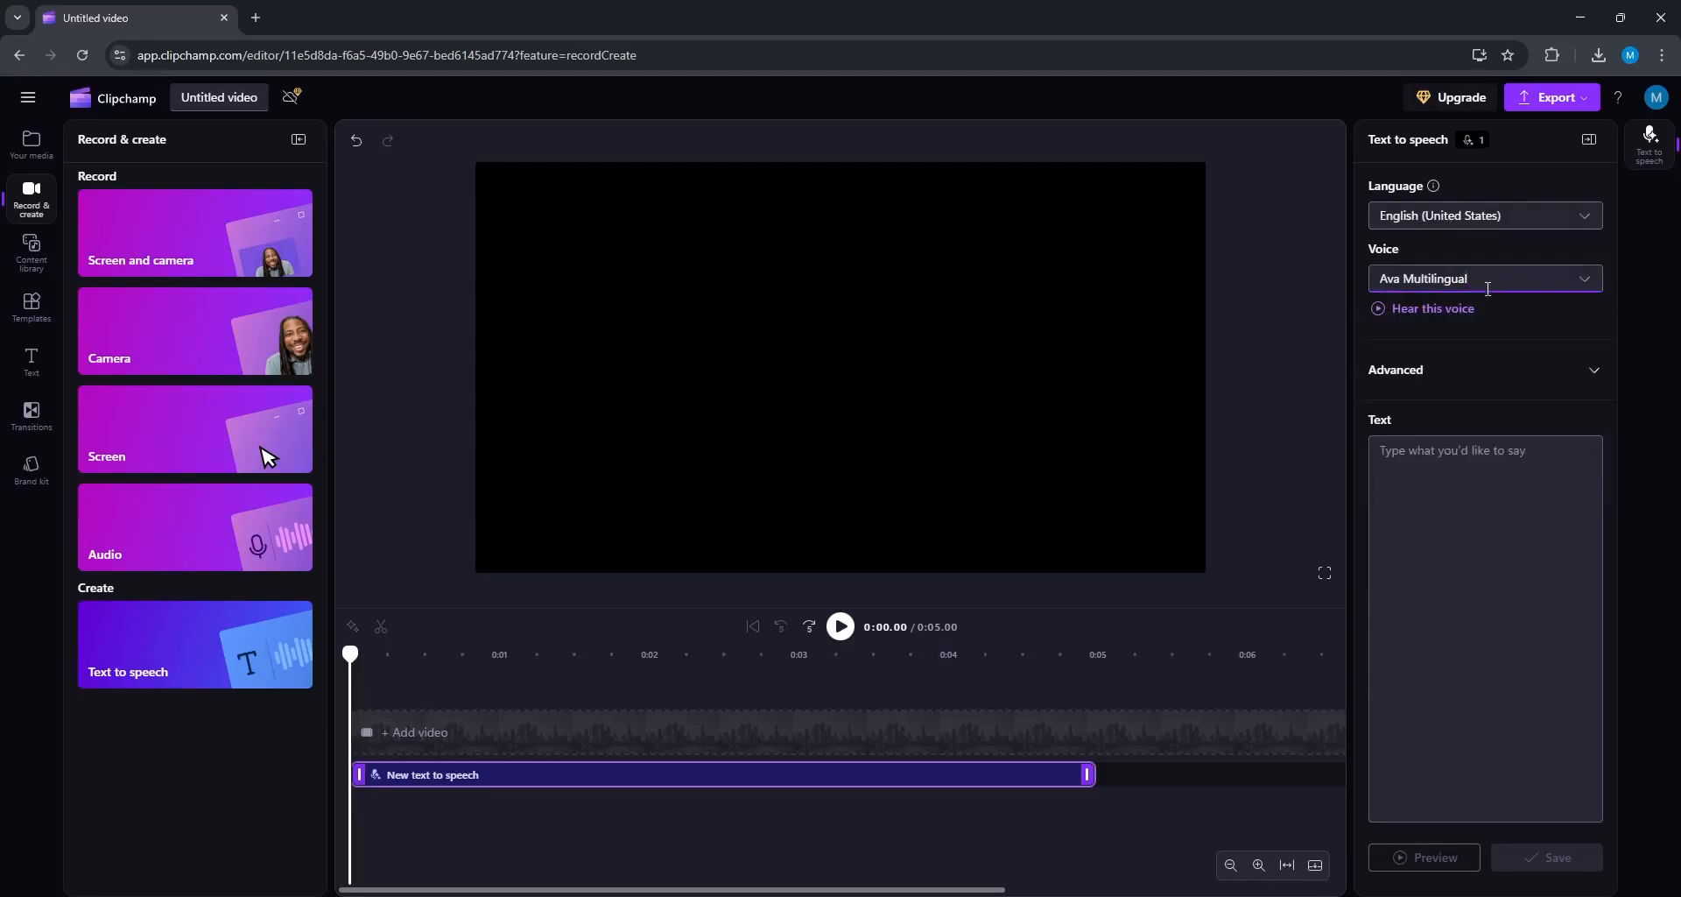
pyautogui.click(1382, 314)
# Step: Enter "This is the video for module 03 of our video editing mastery course" as the speech text and preview the voiceover
pyautogui.click(1447, 463)
pyautogui.write('This is the video for module 03 of our video editing mastry course')
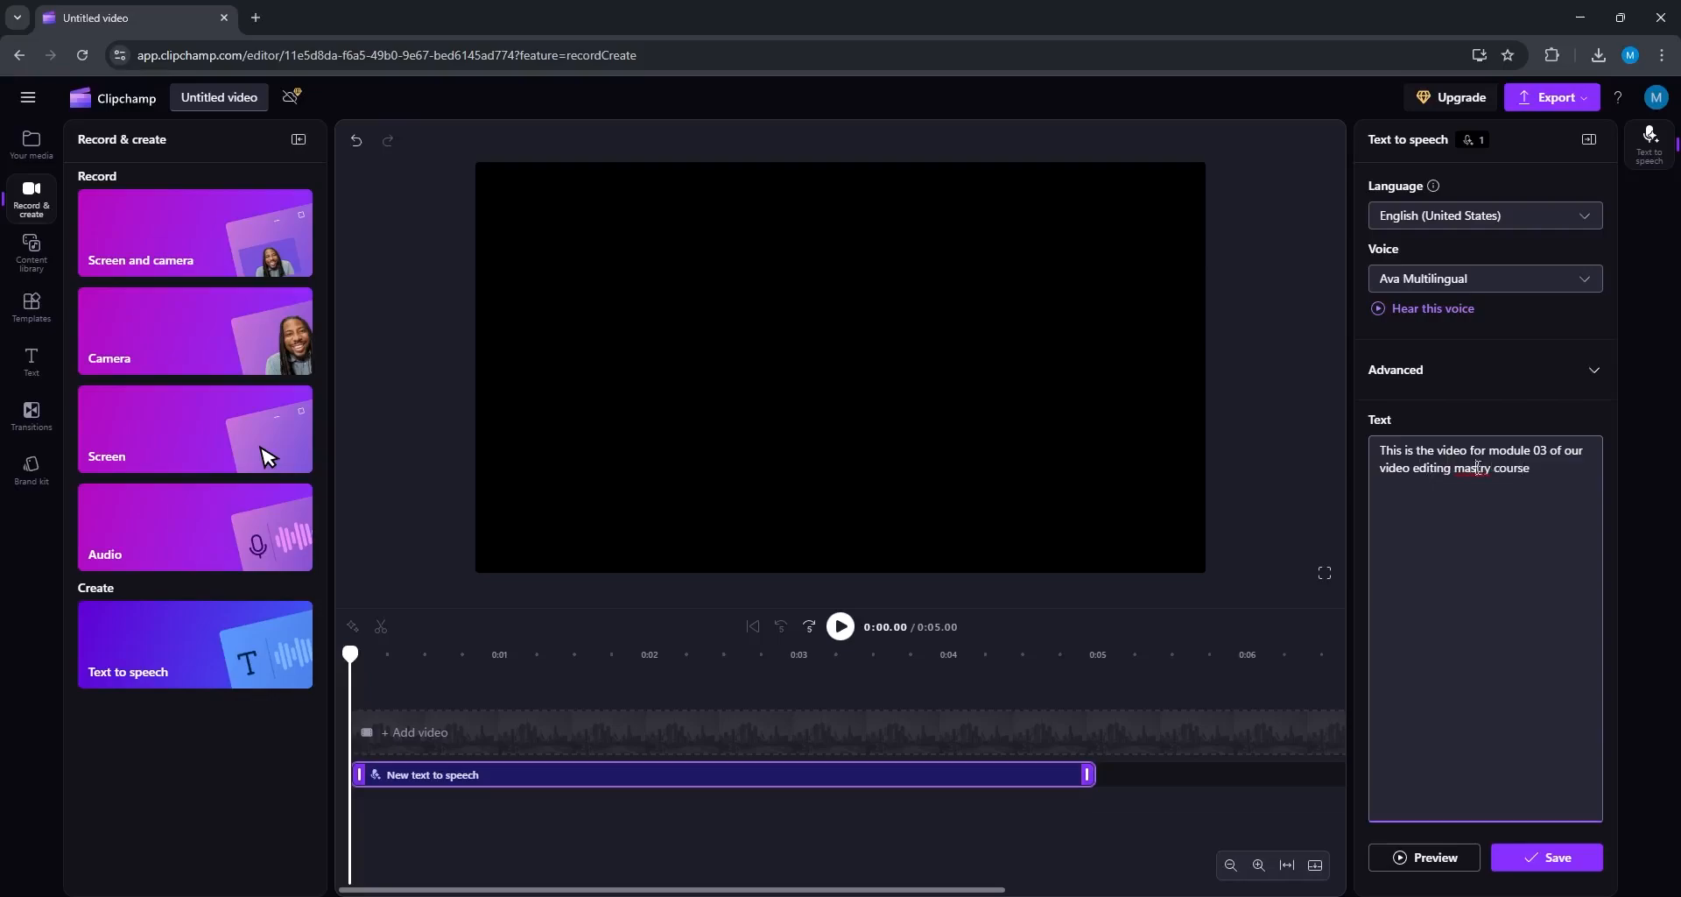
pyautogui.rightClick(1491, 466)
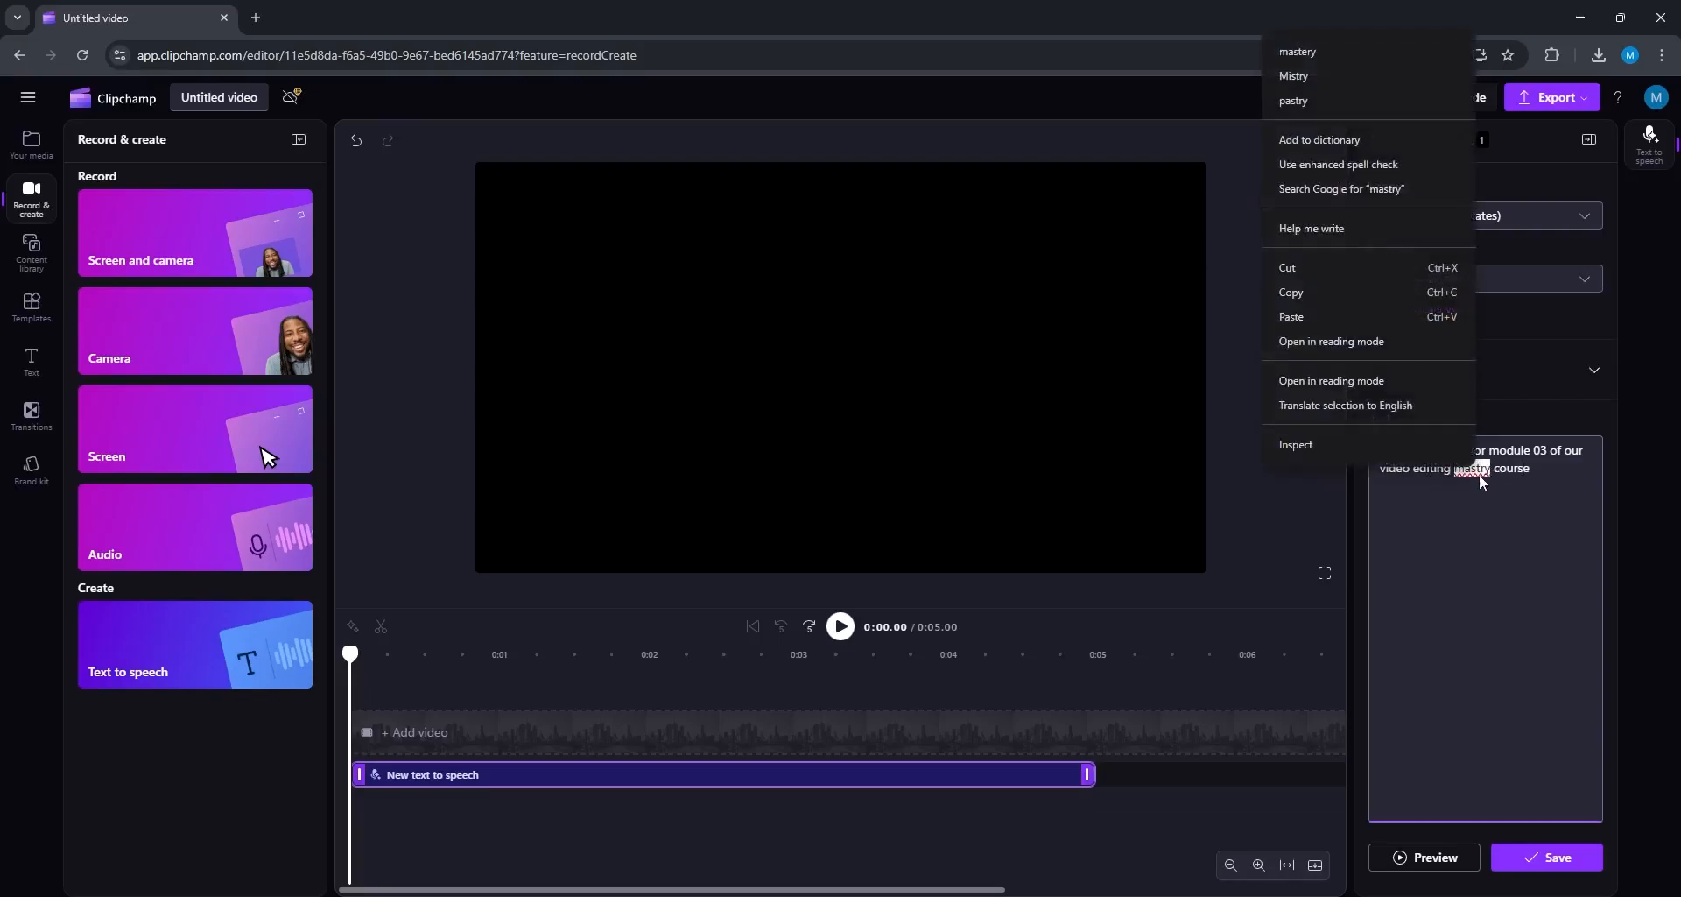
pyautogui.click(1357, 54)
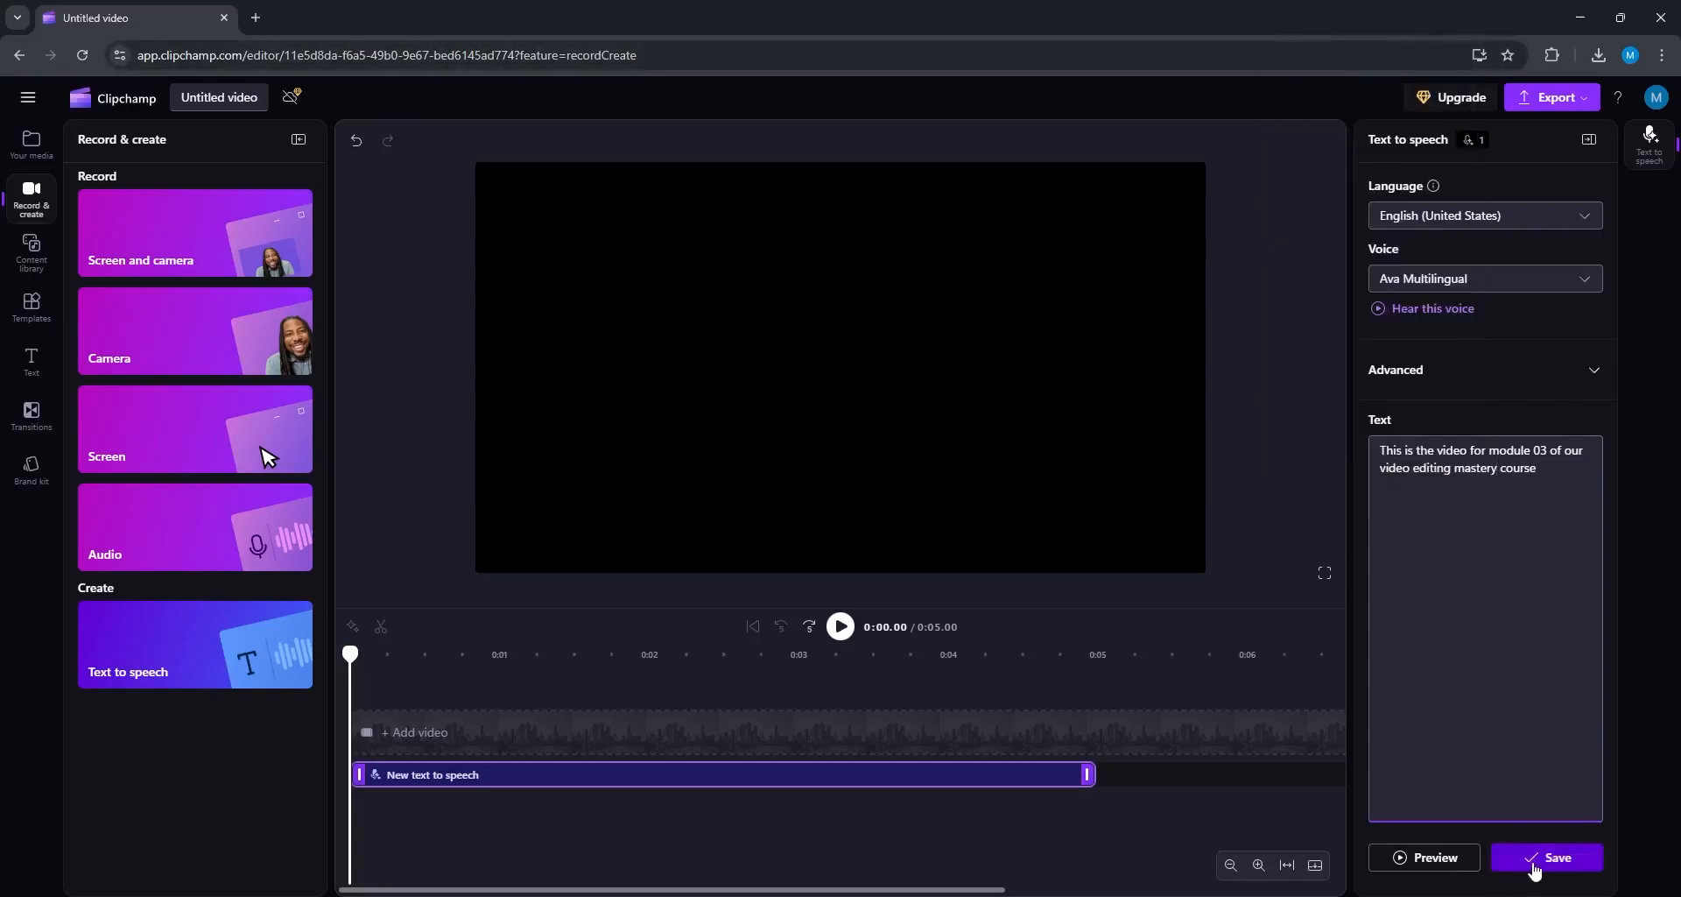
pyautogui.click(1419, 858)
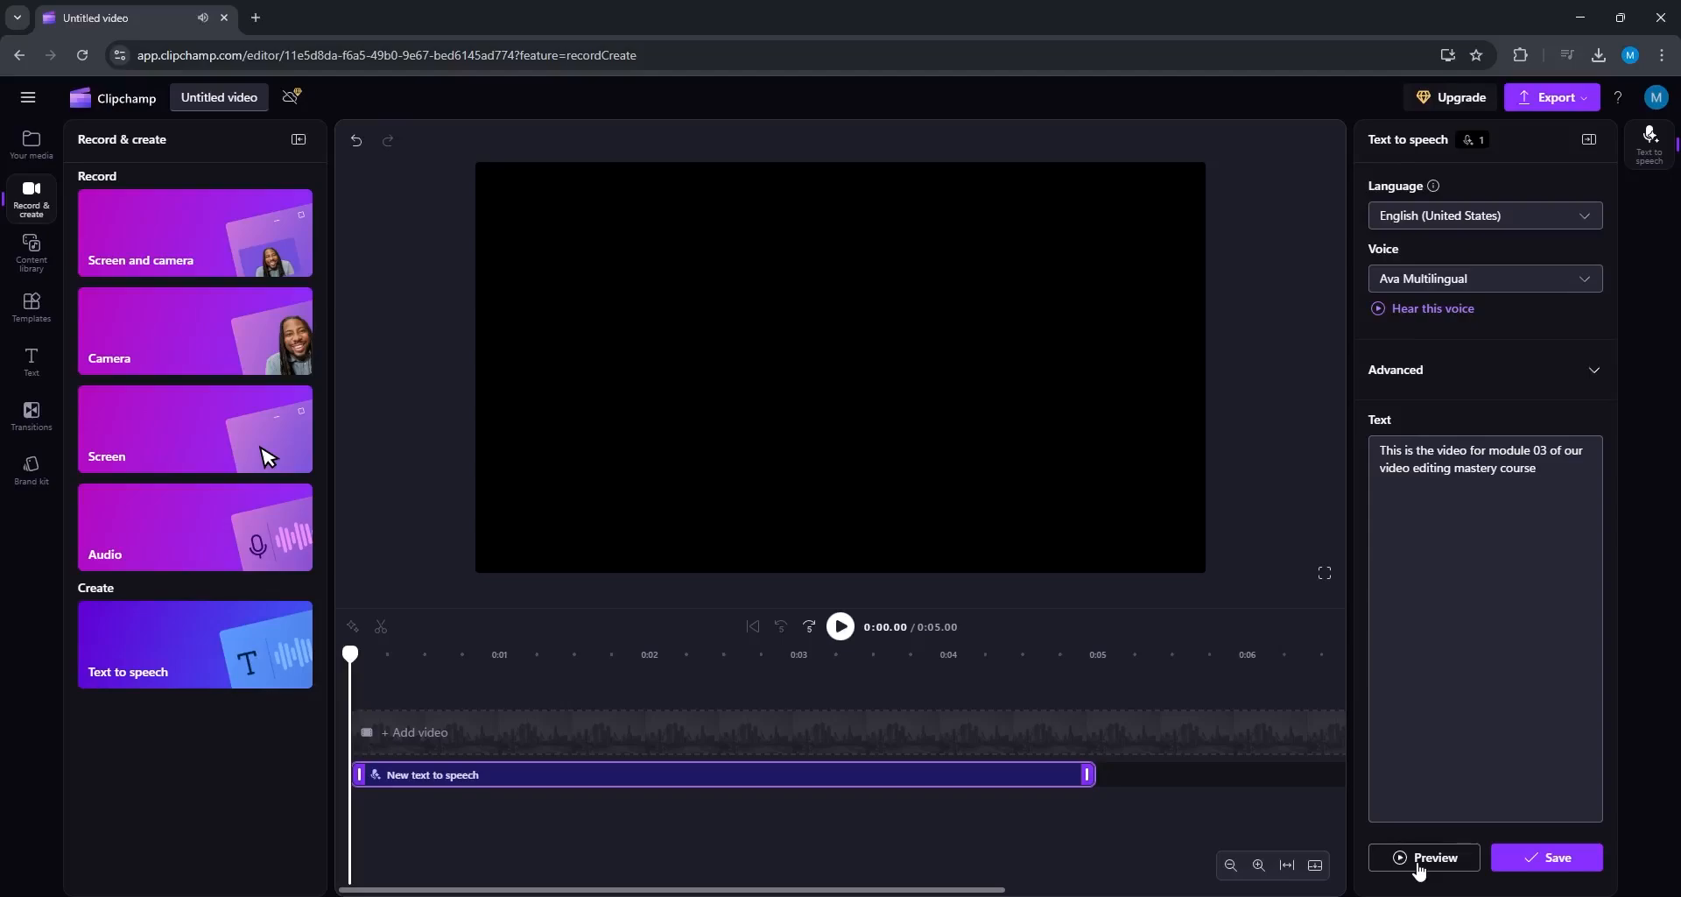
# Step: Save the text-to-speech voiceover to the timeline and play it back
pyautogui.click(1534, 865)
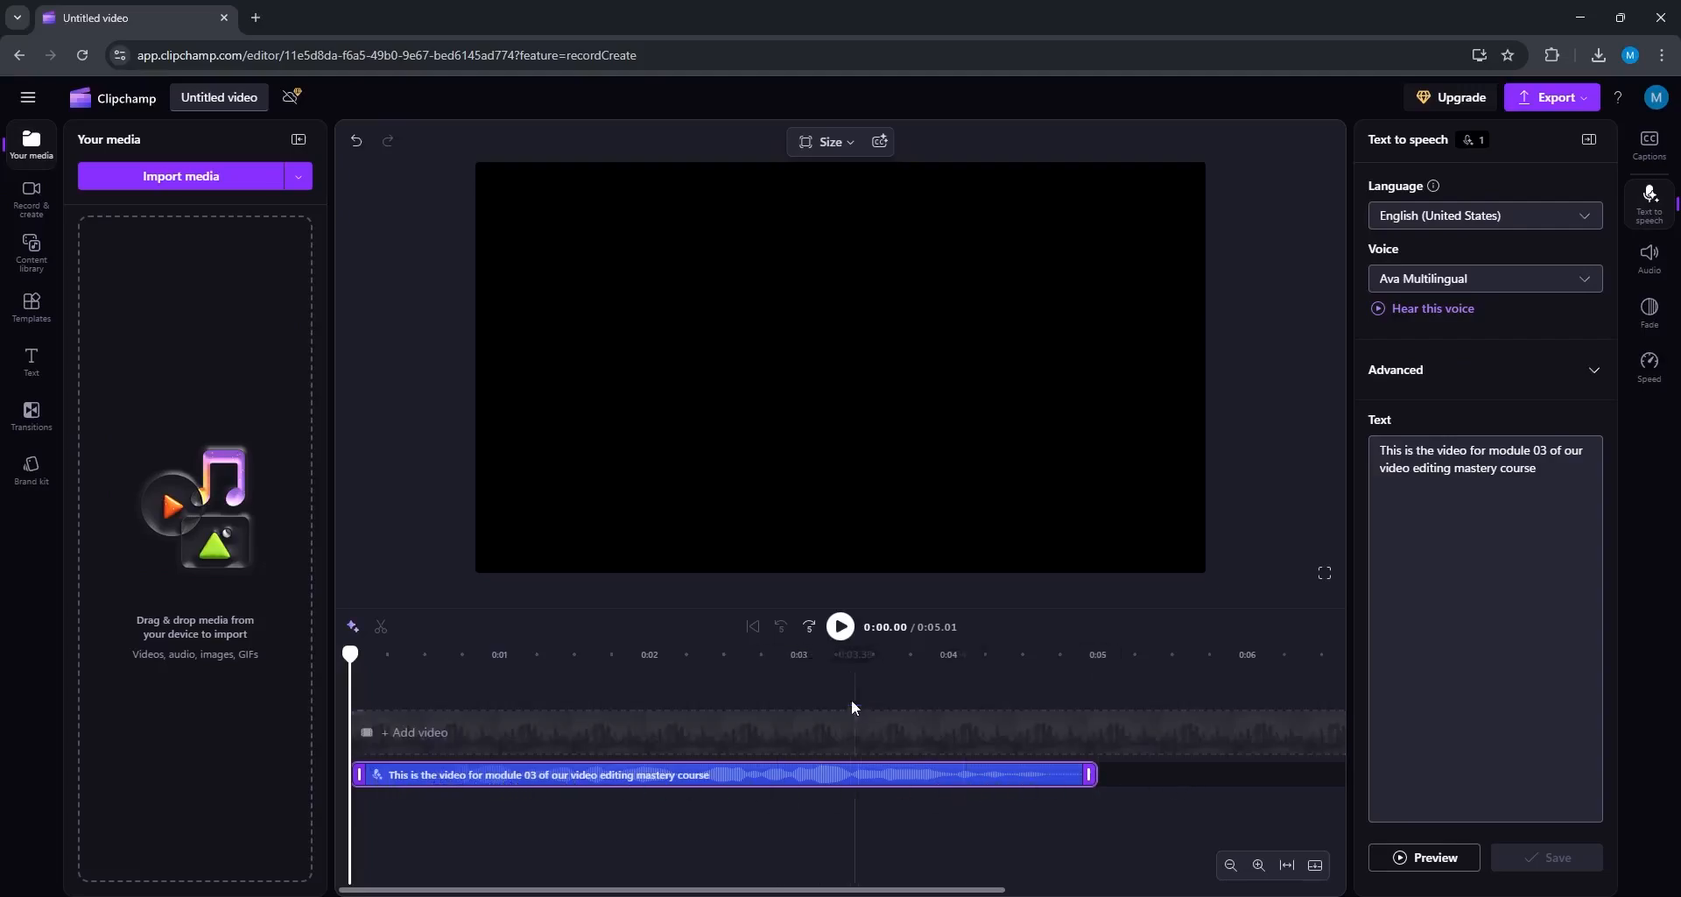
pyautogui.click(840, 627)
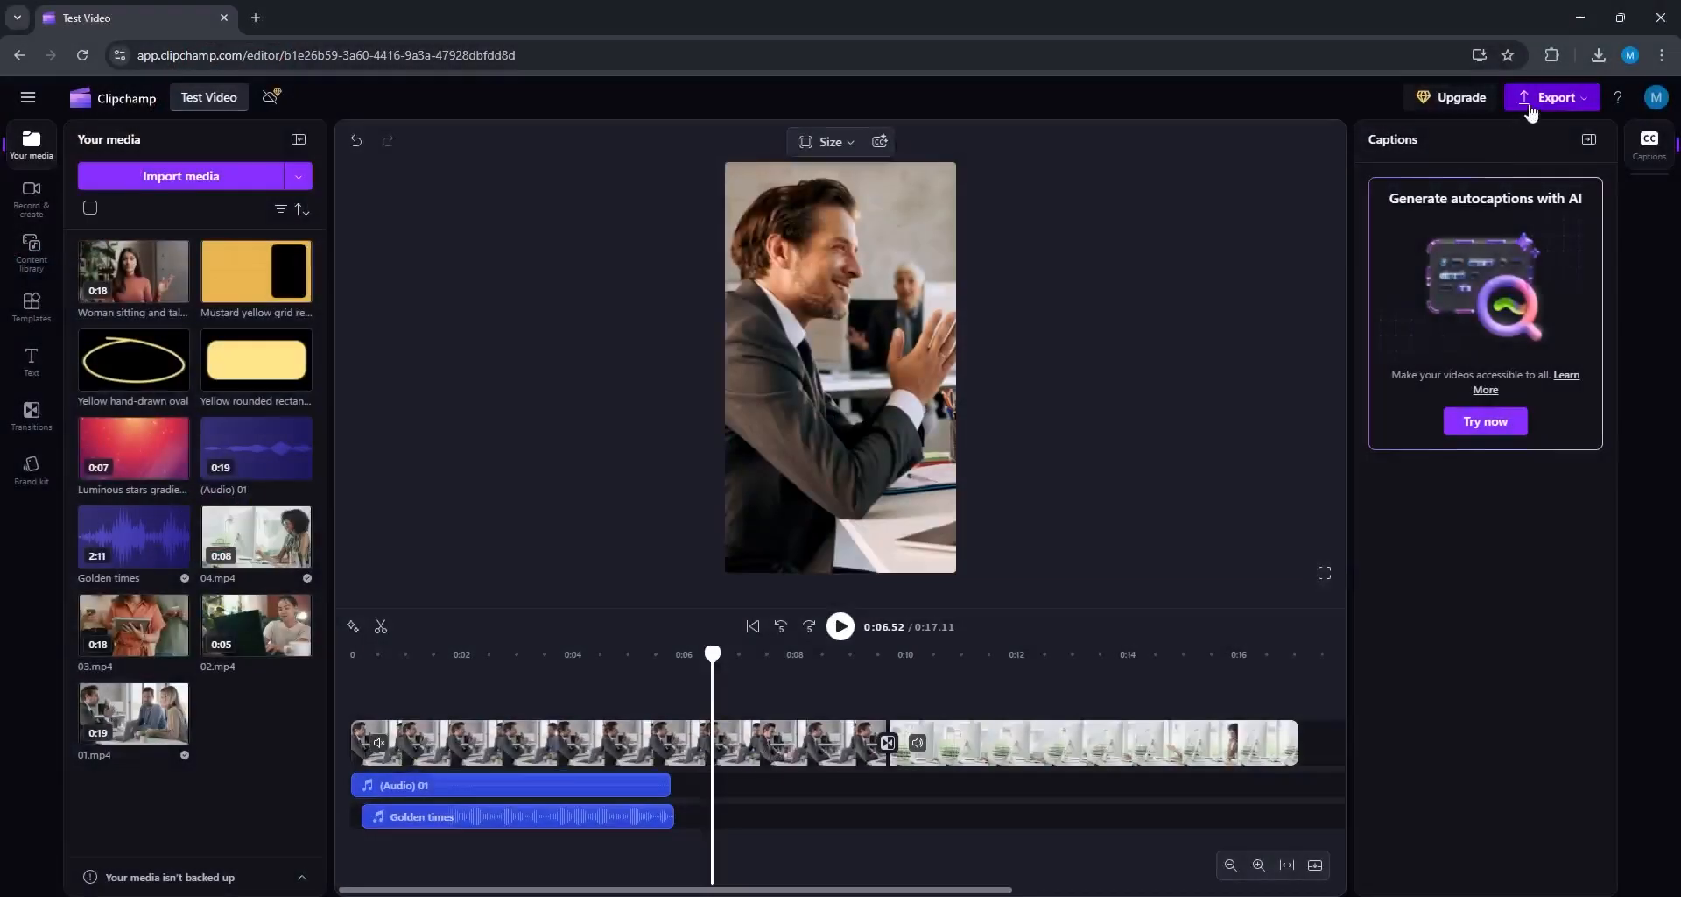
# Step: Export the Test Video project as an MP4 using the second video quality option
pyautogui.click(1528, 105)
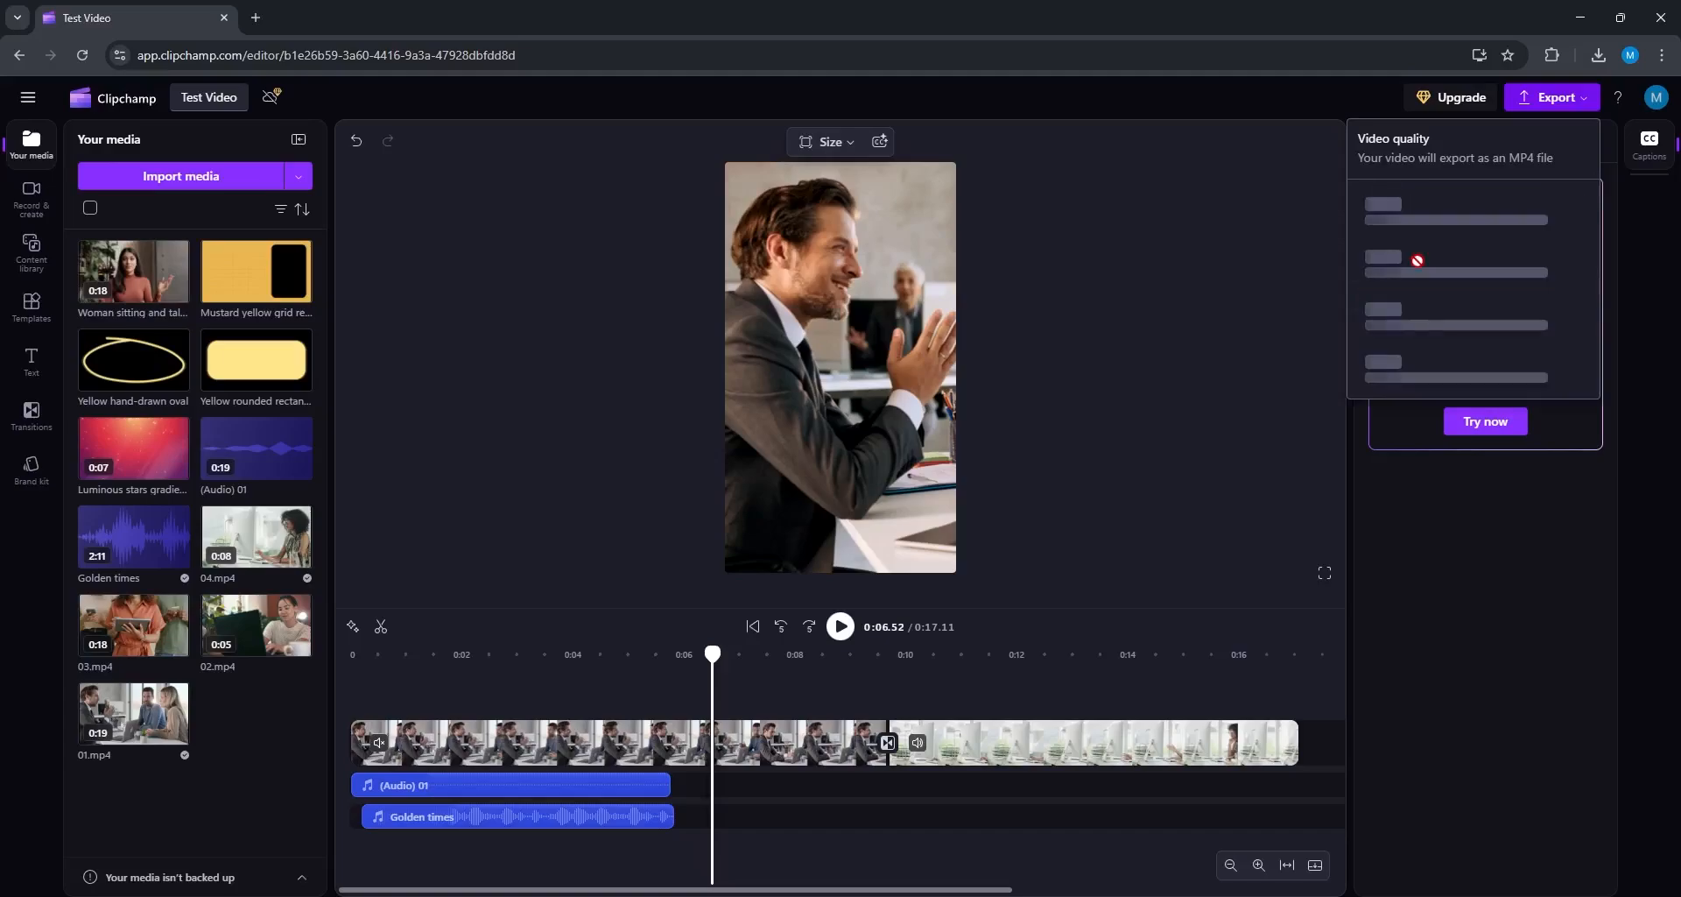
pyautogui.click(1420, 269)
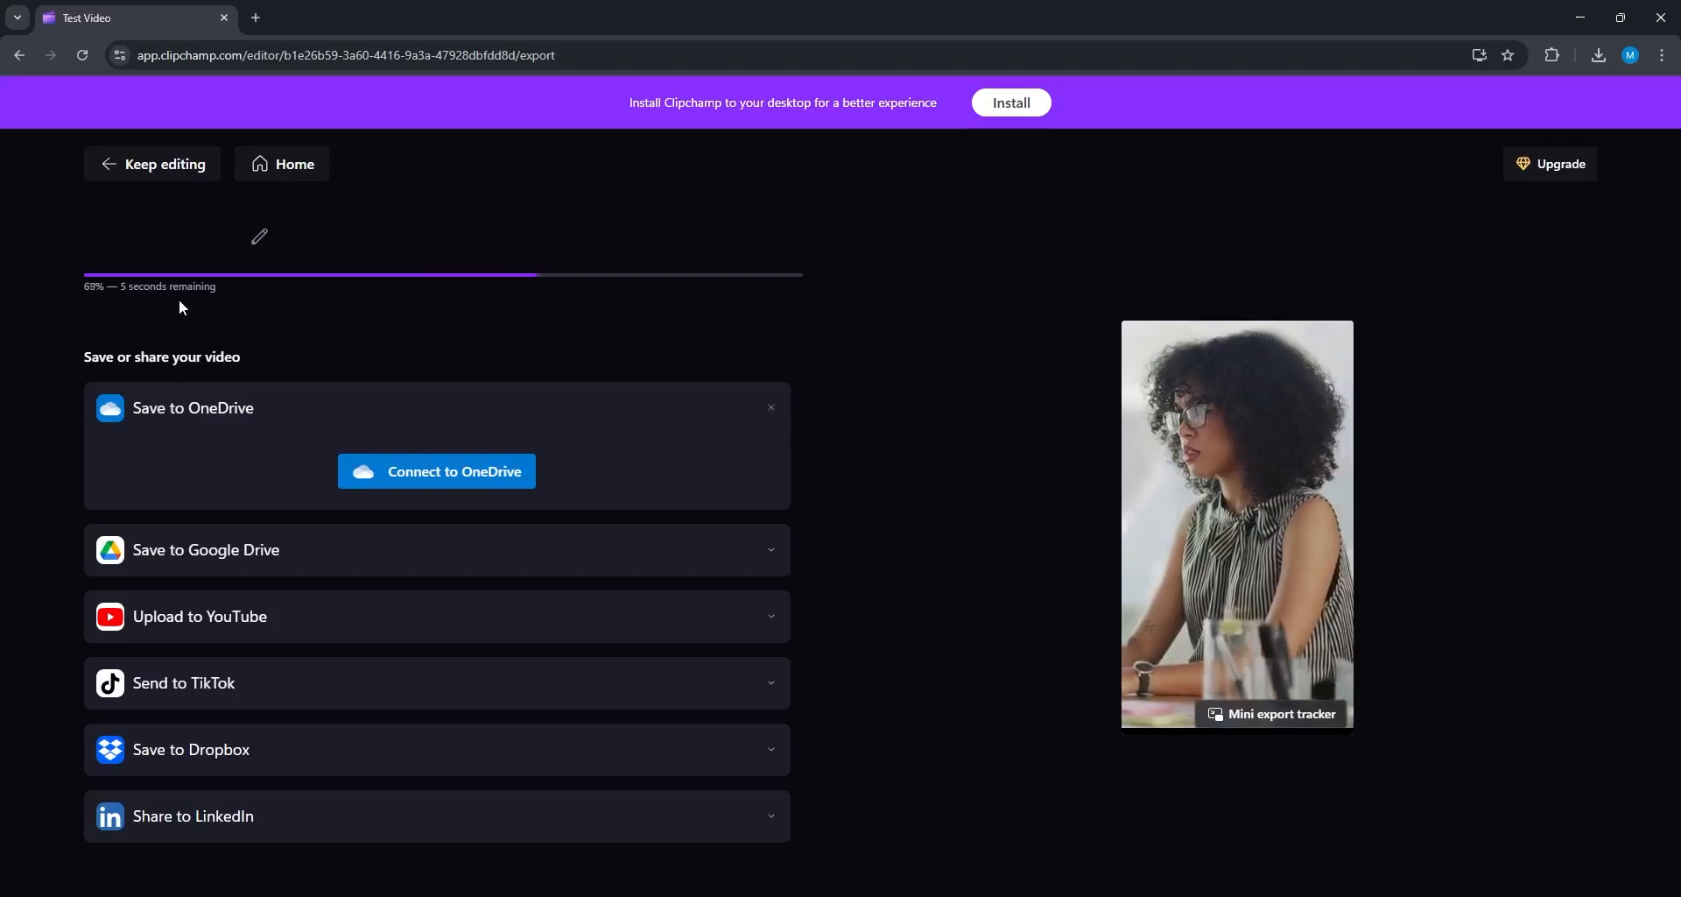
# Step: Open the downloaded Test Video file and skim through it from the man's clip to the end of the woman's clip
pyautogui.moveTo(1382, 115)
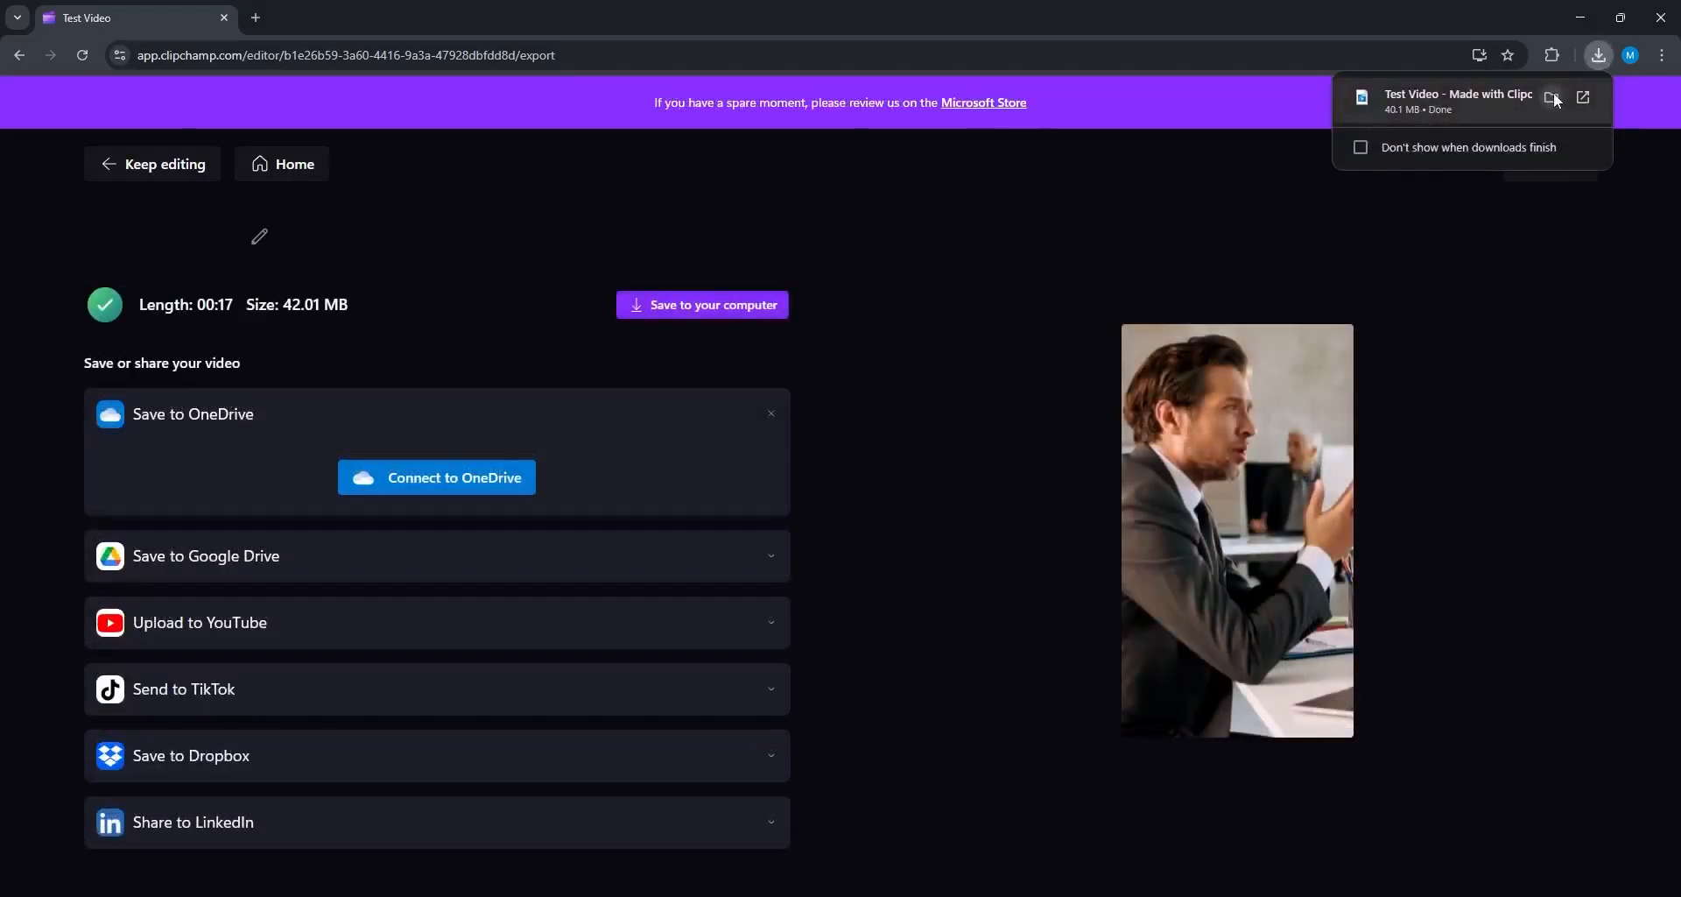
pyautogui.click(1454, 100)
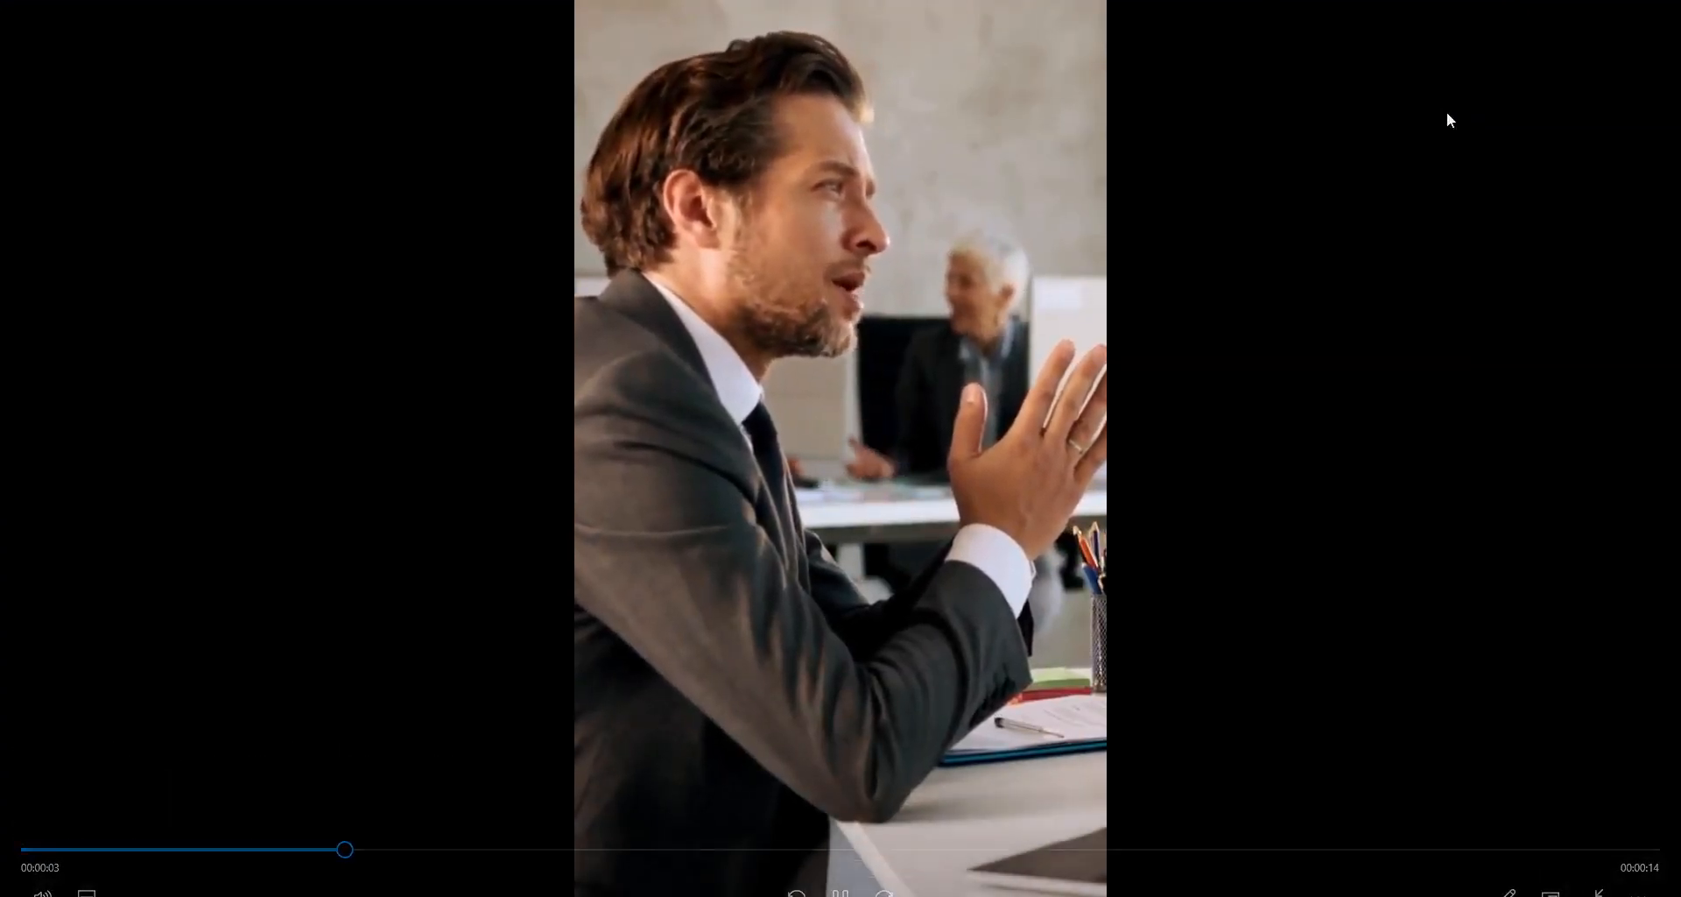
pyautogui.click(656, 848)
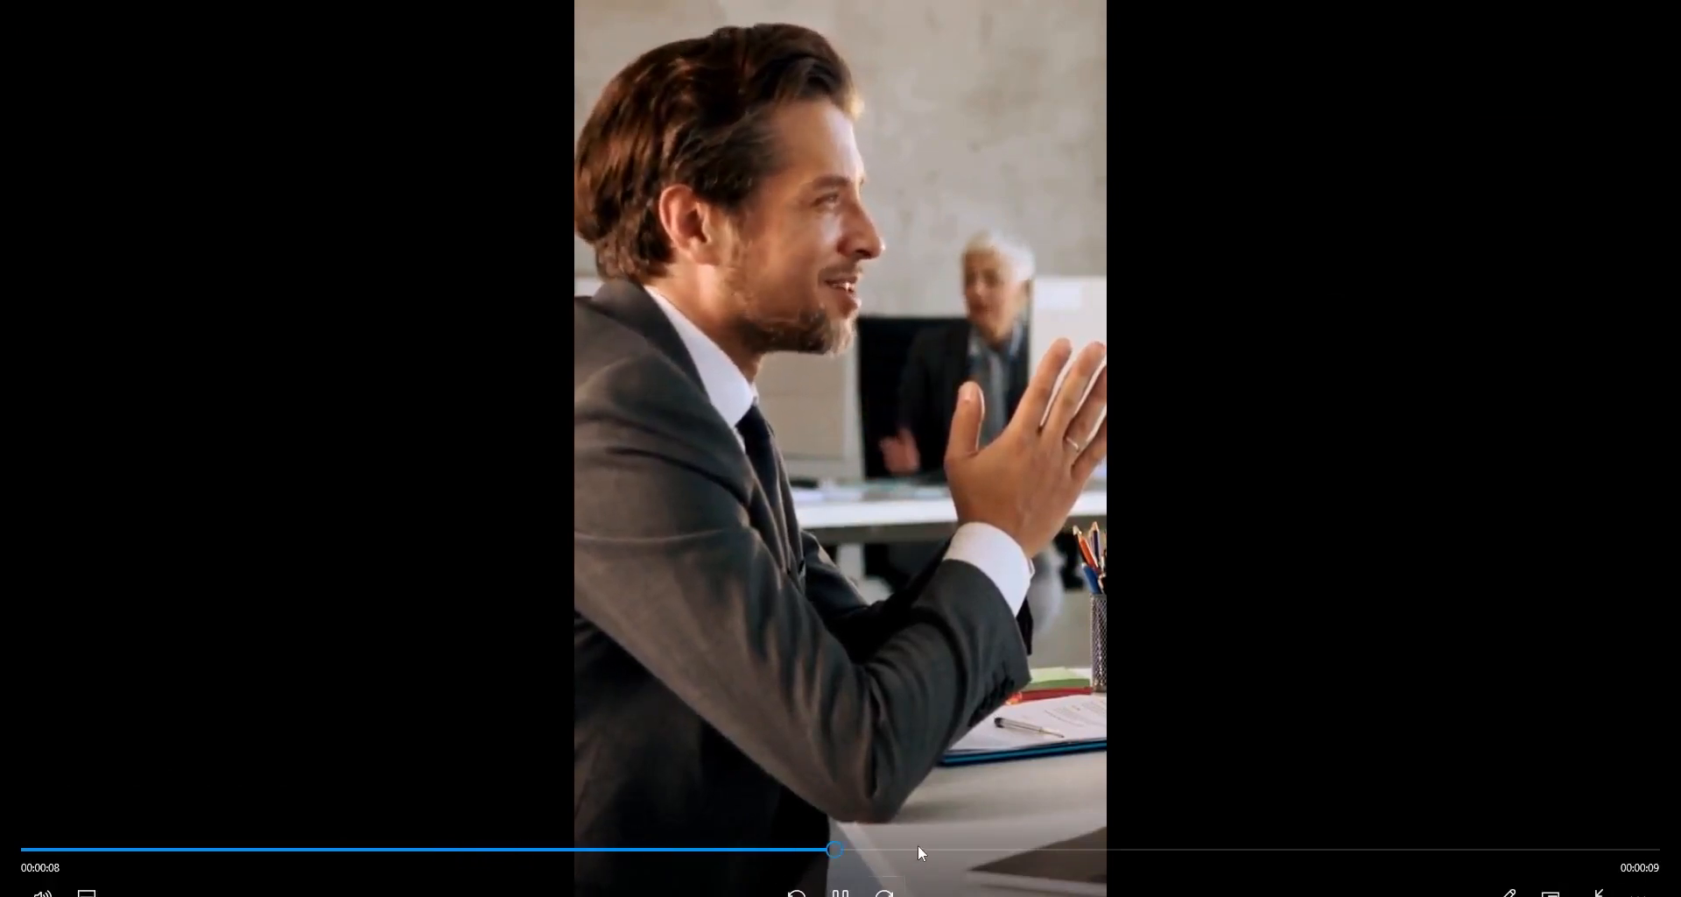
pyautogui.click(1141, 846)
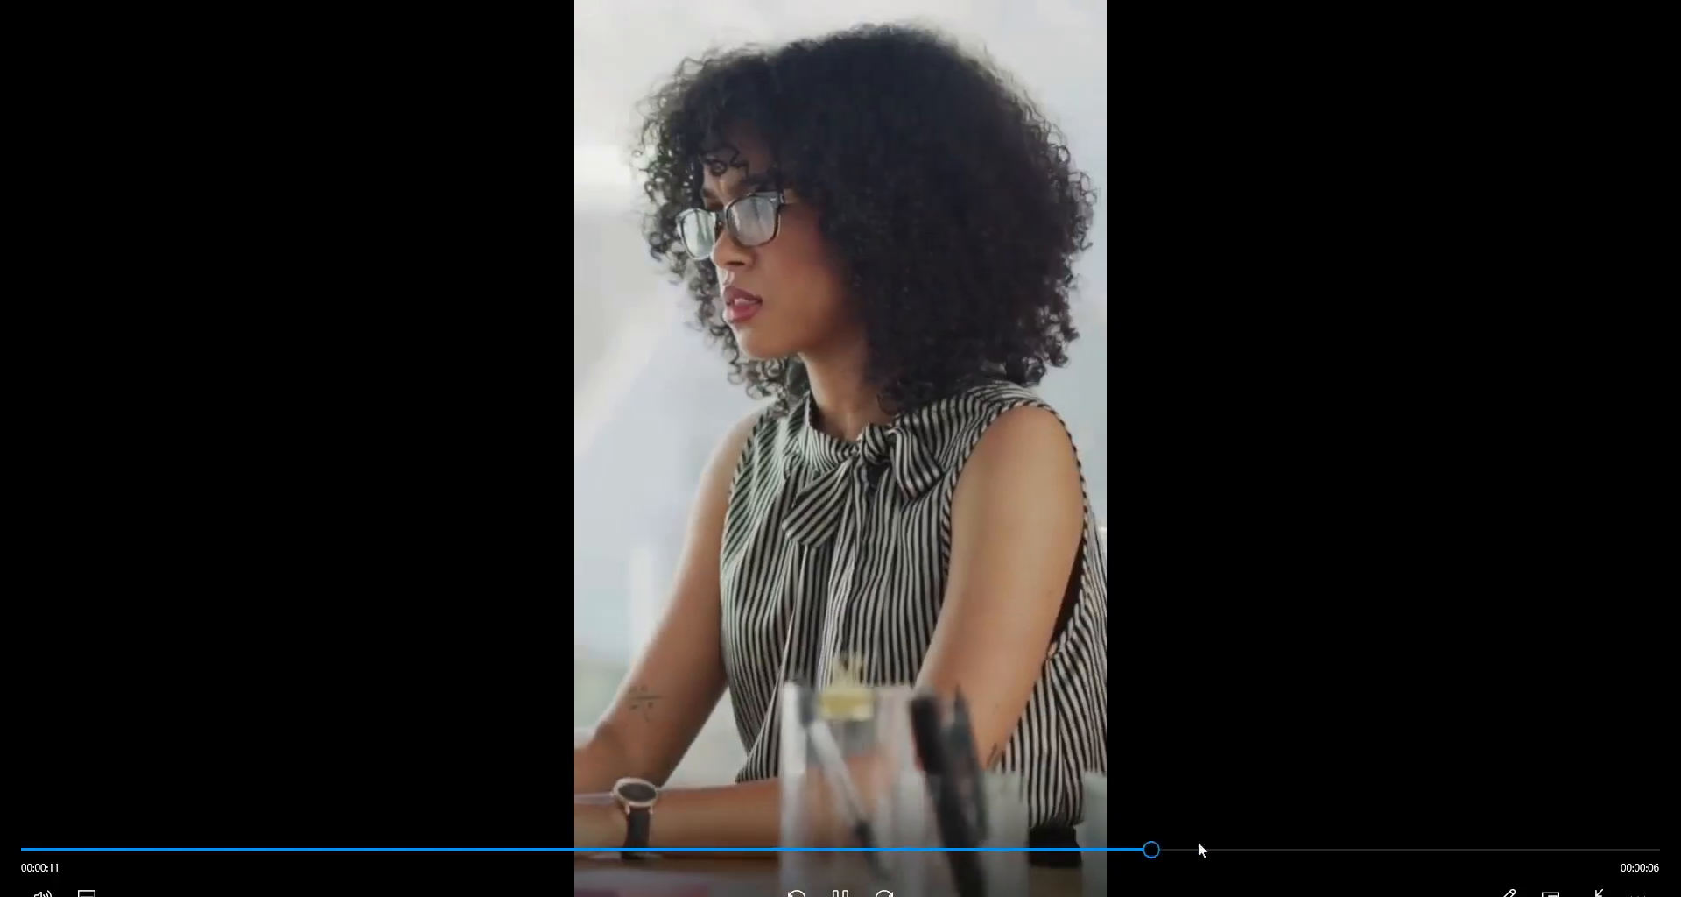
pyautogui.click(1292, 846)
pyautogui.click(1512, 849)
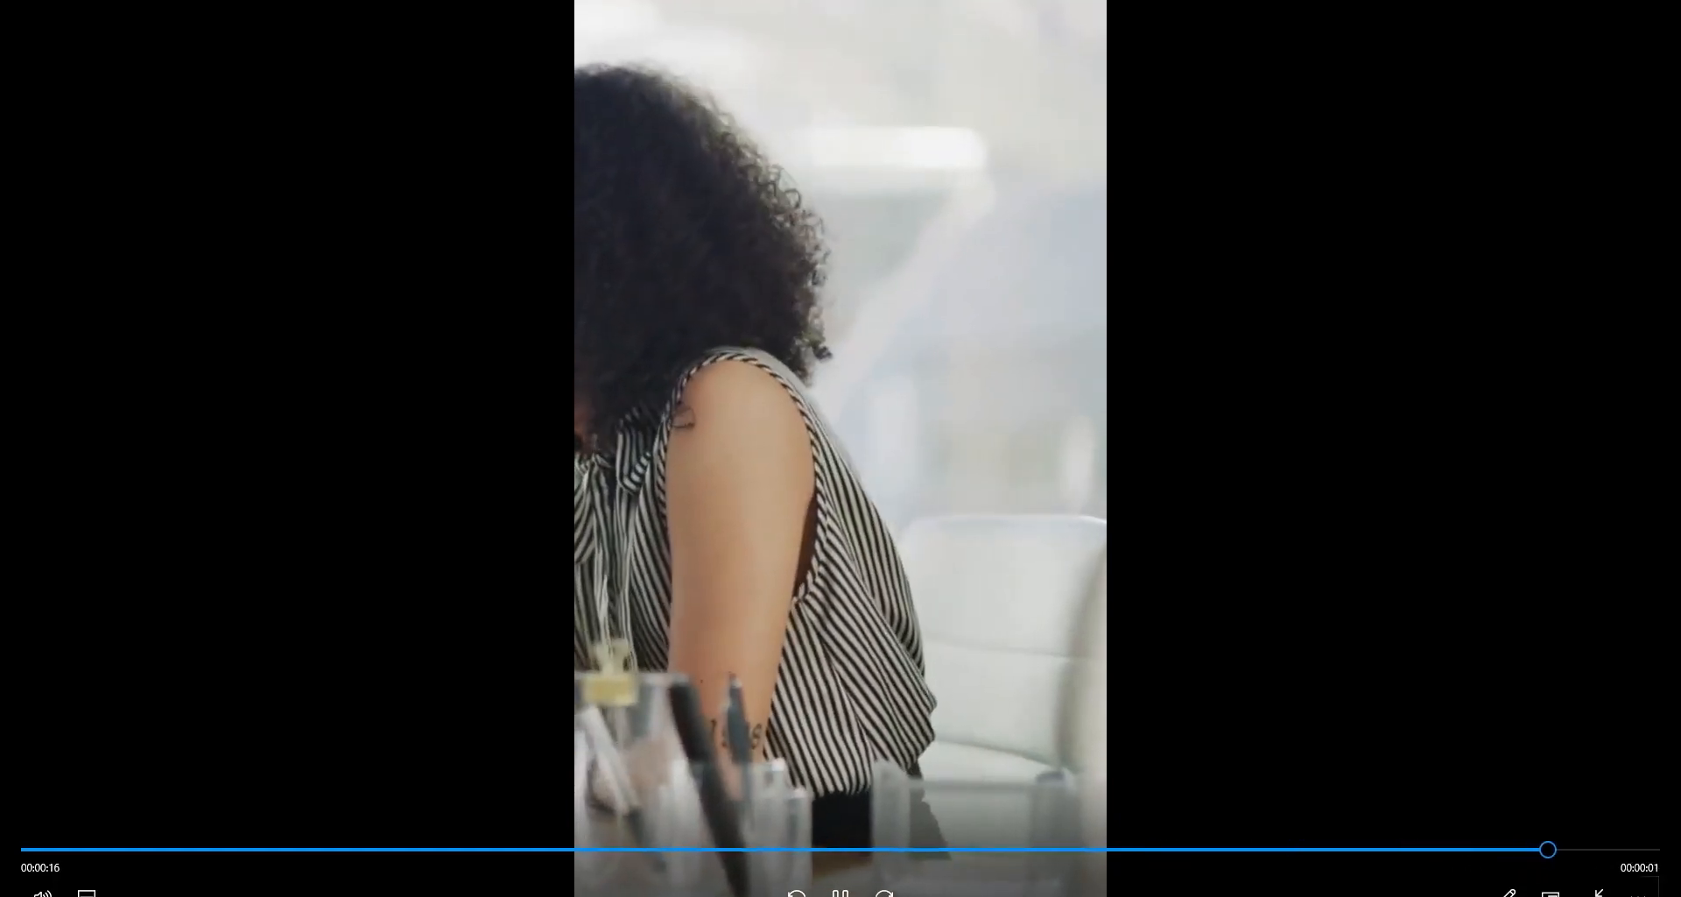
pyautogui.press('Escape')
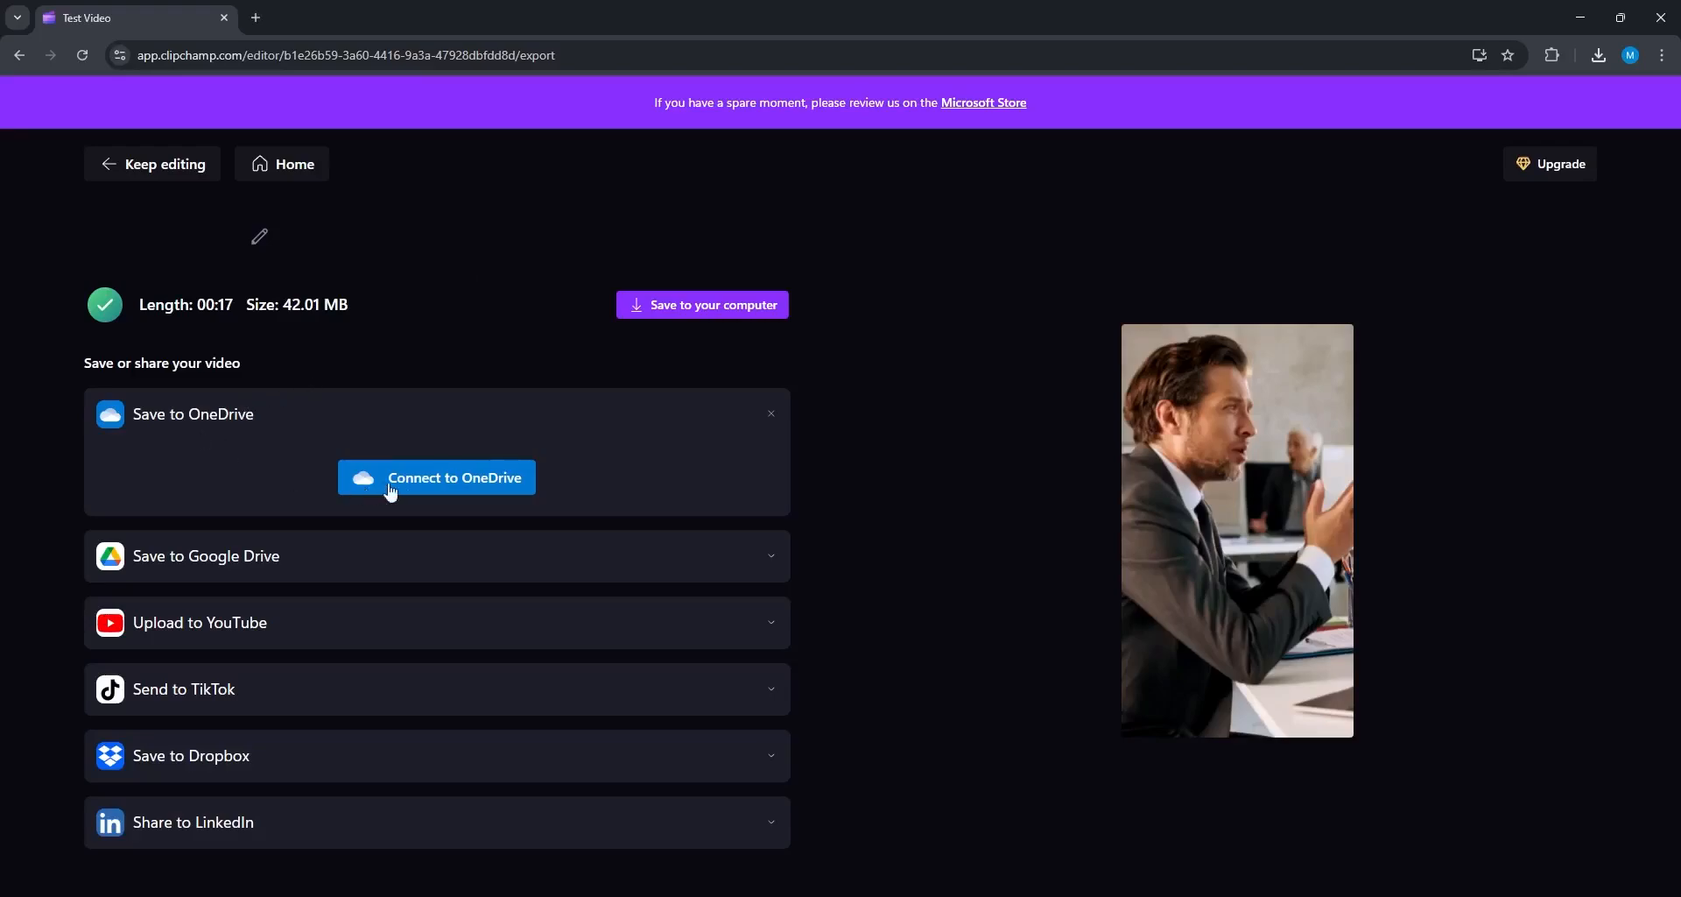
# Step: Look through the sharing options for Google Drive, YouTube and TikTok
pyautogui.click(770, 565)
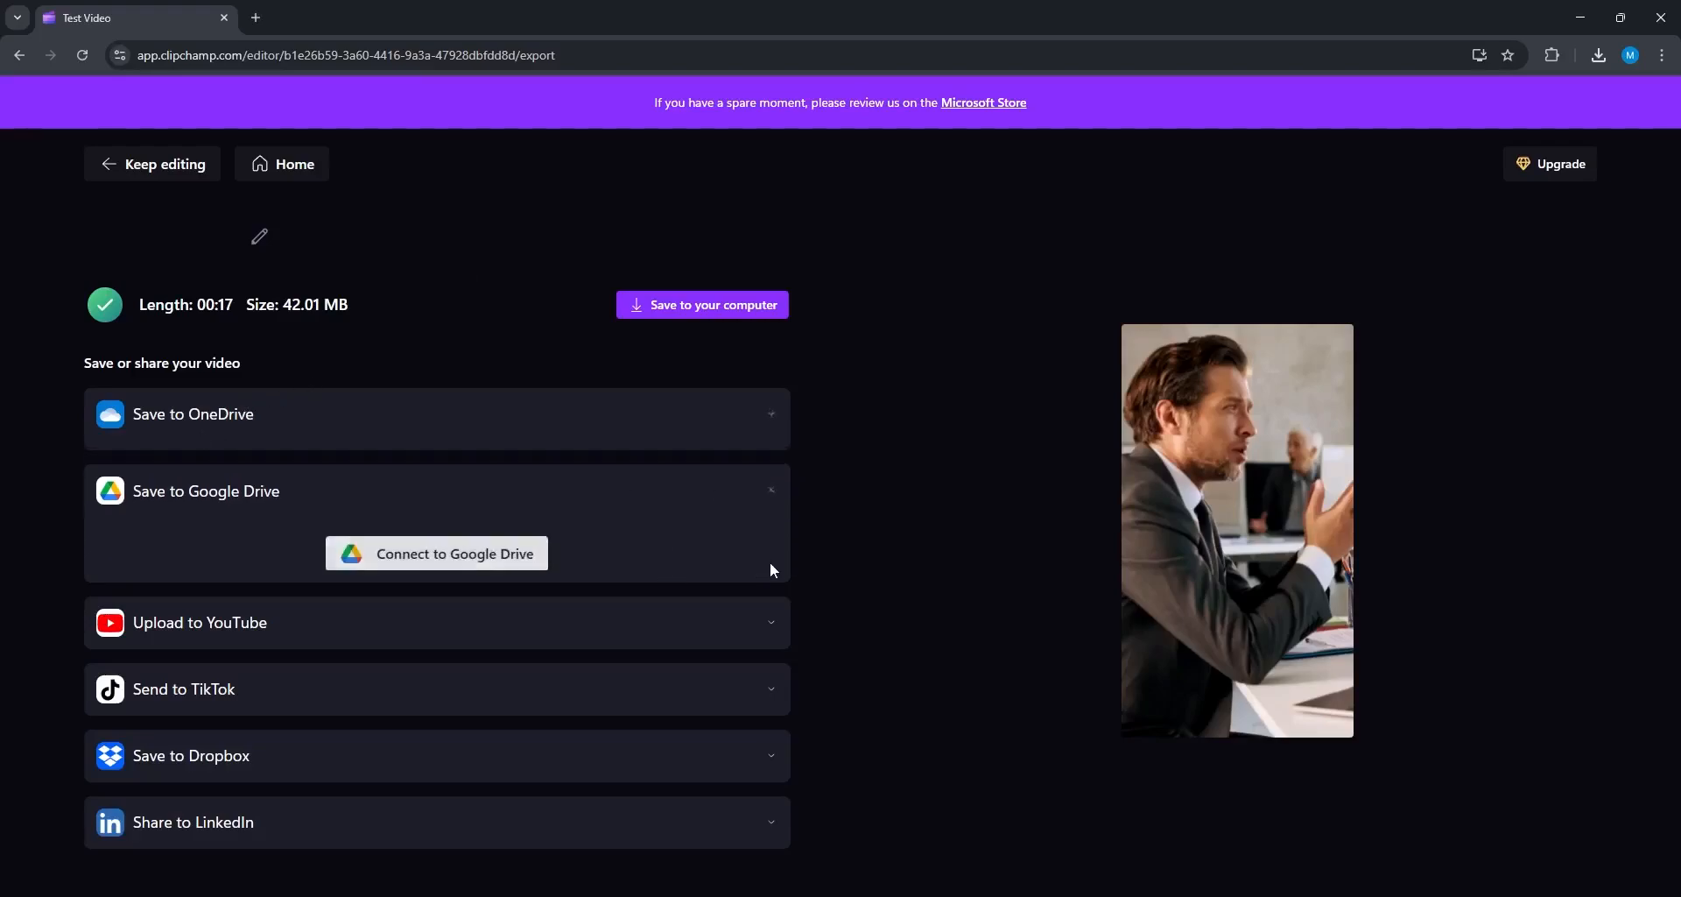
pyautogui.click(776, 638)
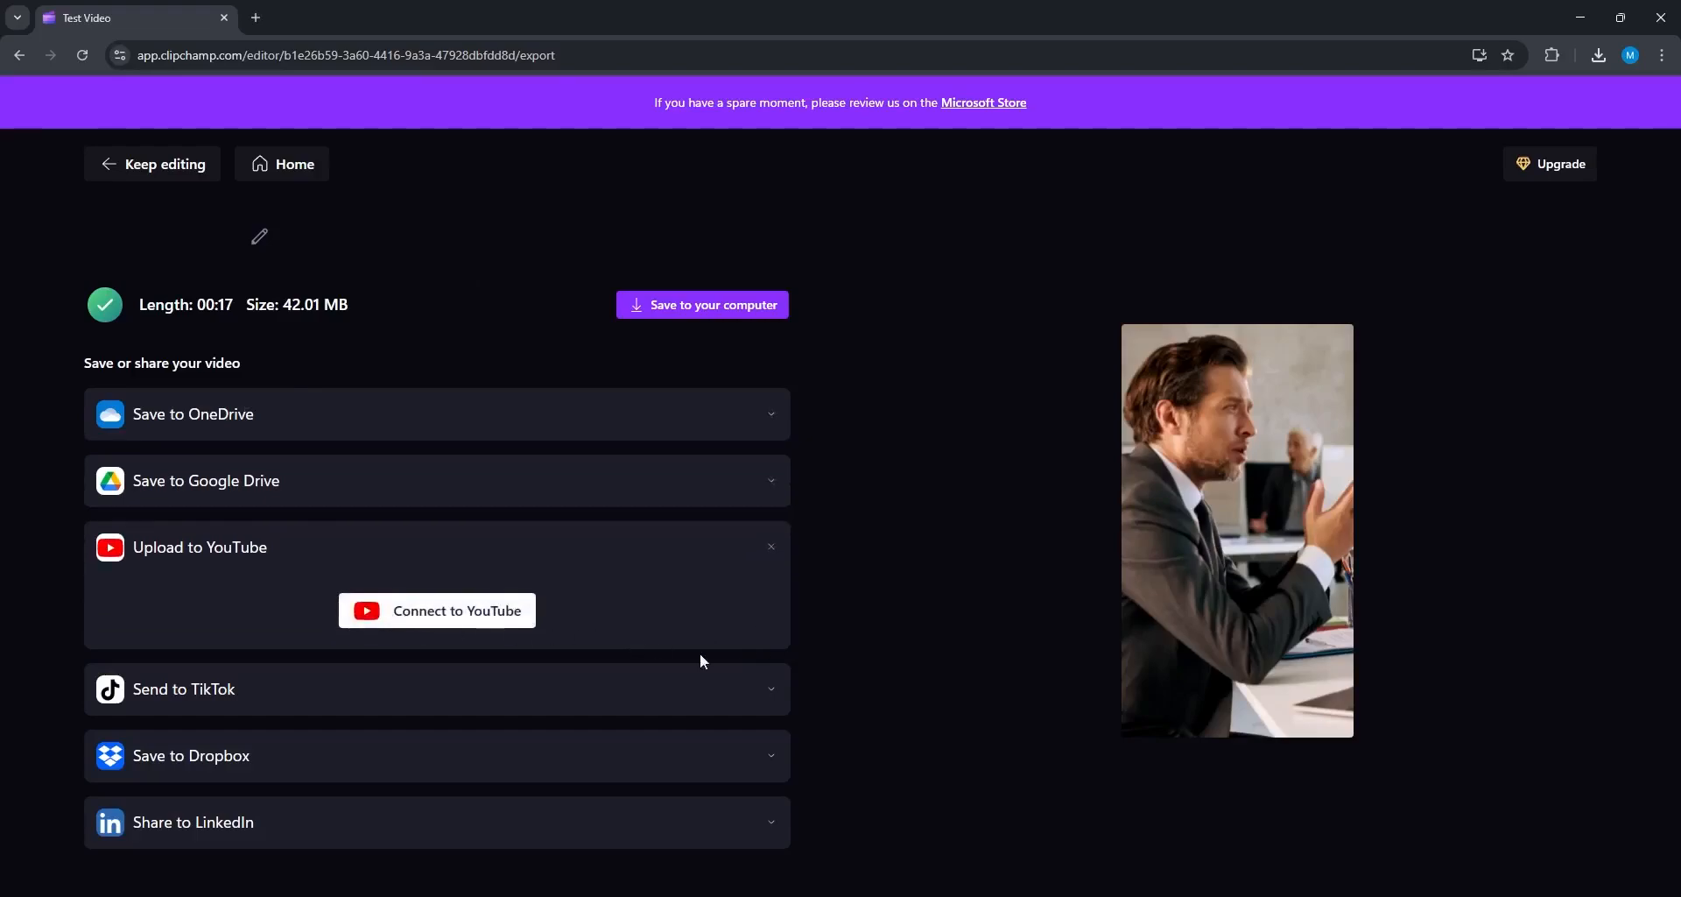
pyautogui.click(758, 693)
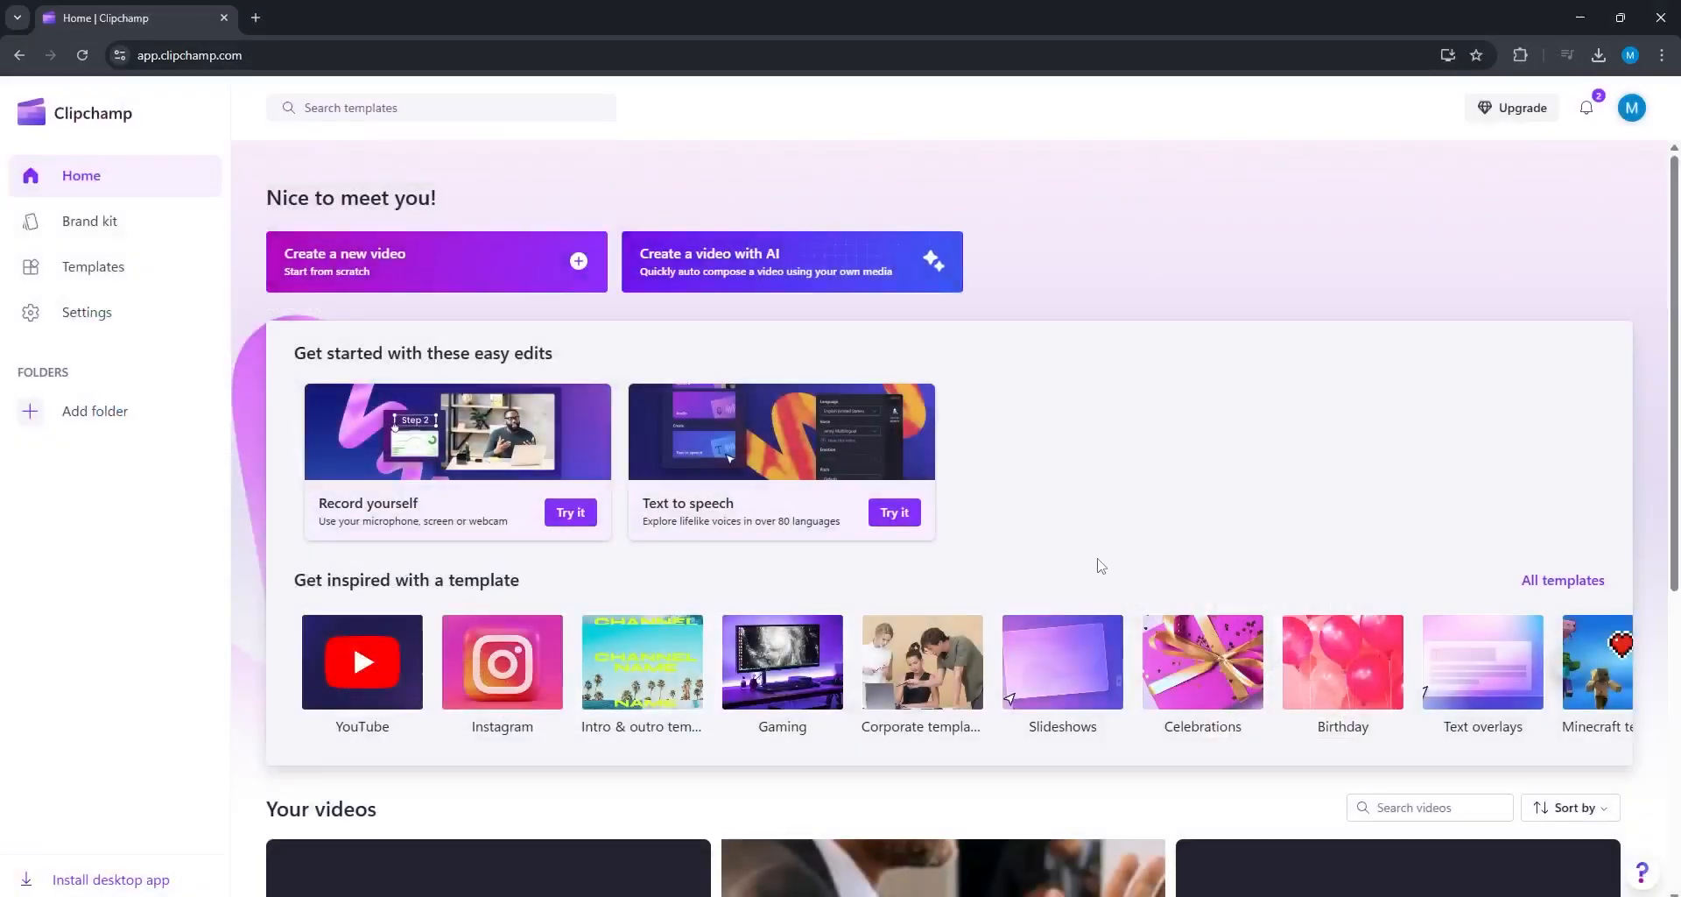
# Step: Start a new AI-composed video from the home page and title it "Video Editing Course"
pyautogui.scroll(-5, 1102, 565)
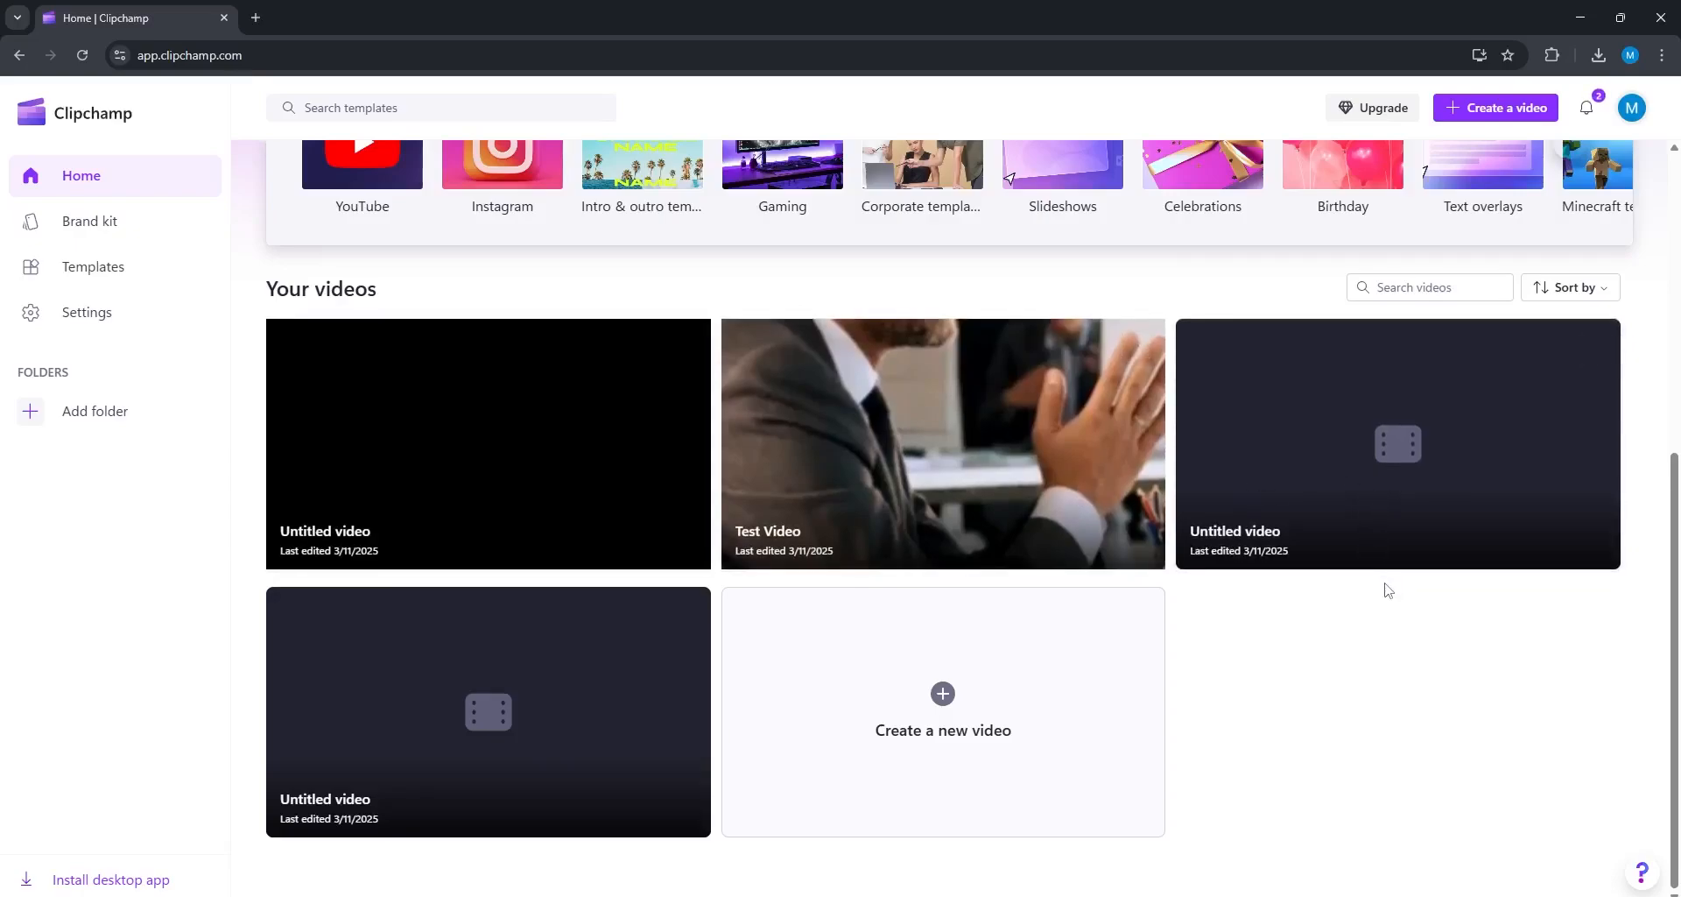
pyautogui.scroll(5, 1384, 589)
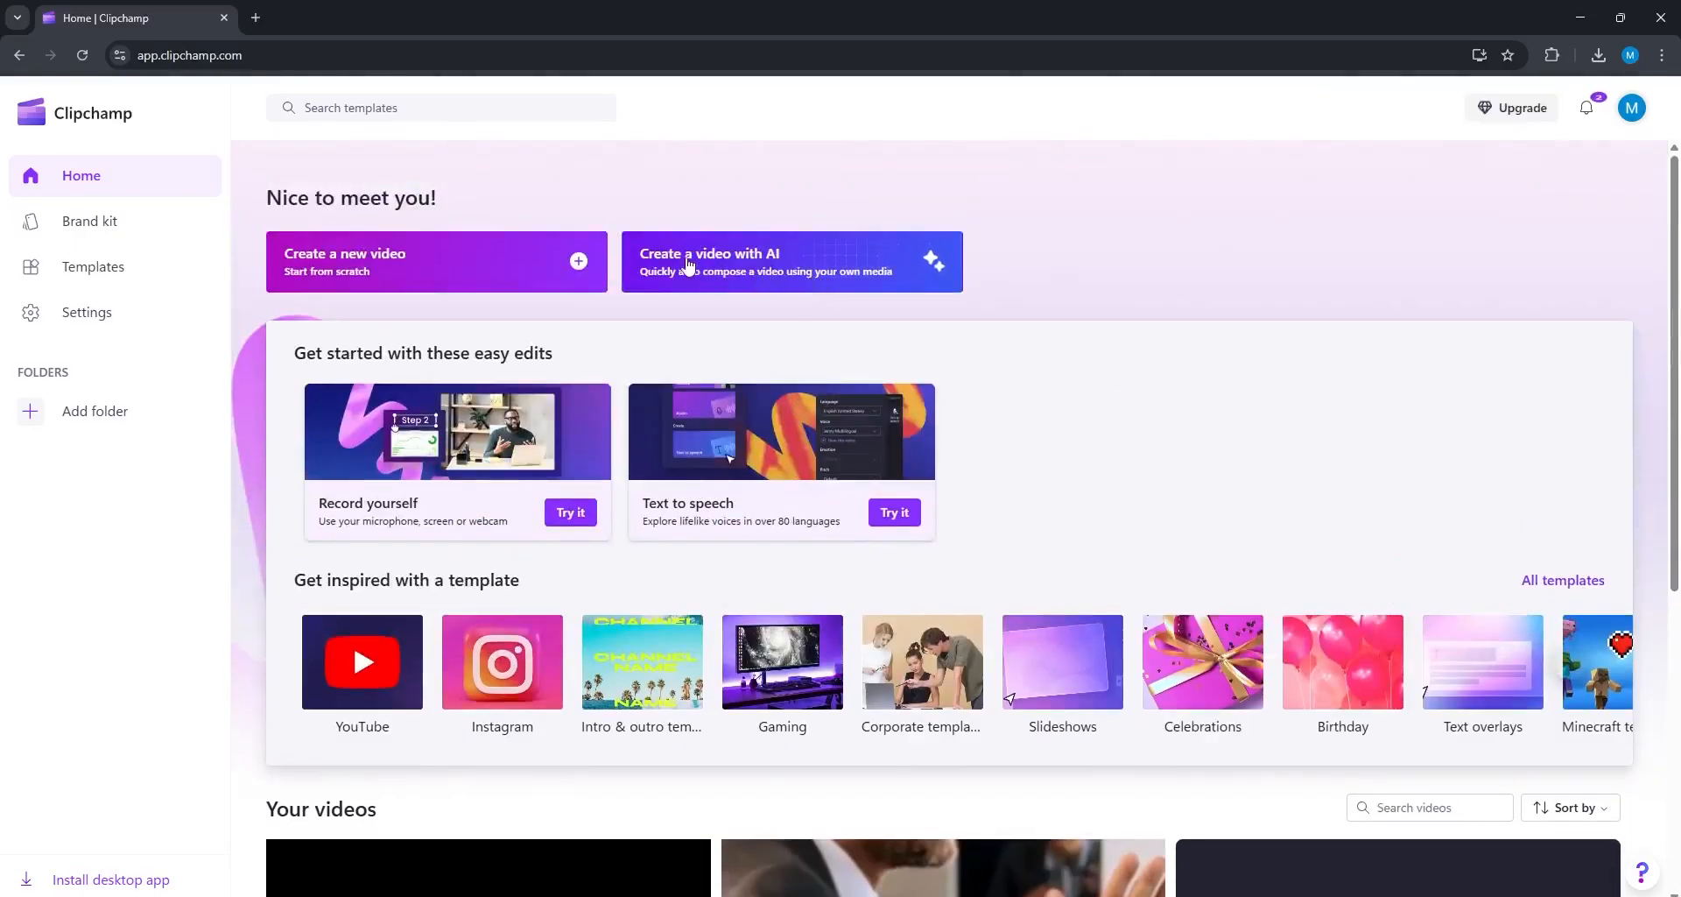
pyautogui.click(768, 271)
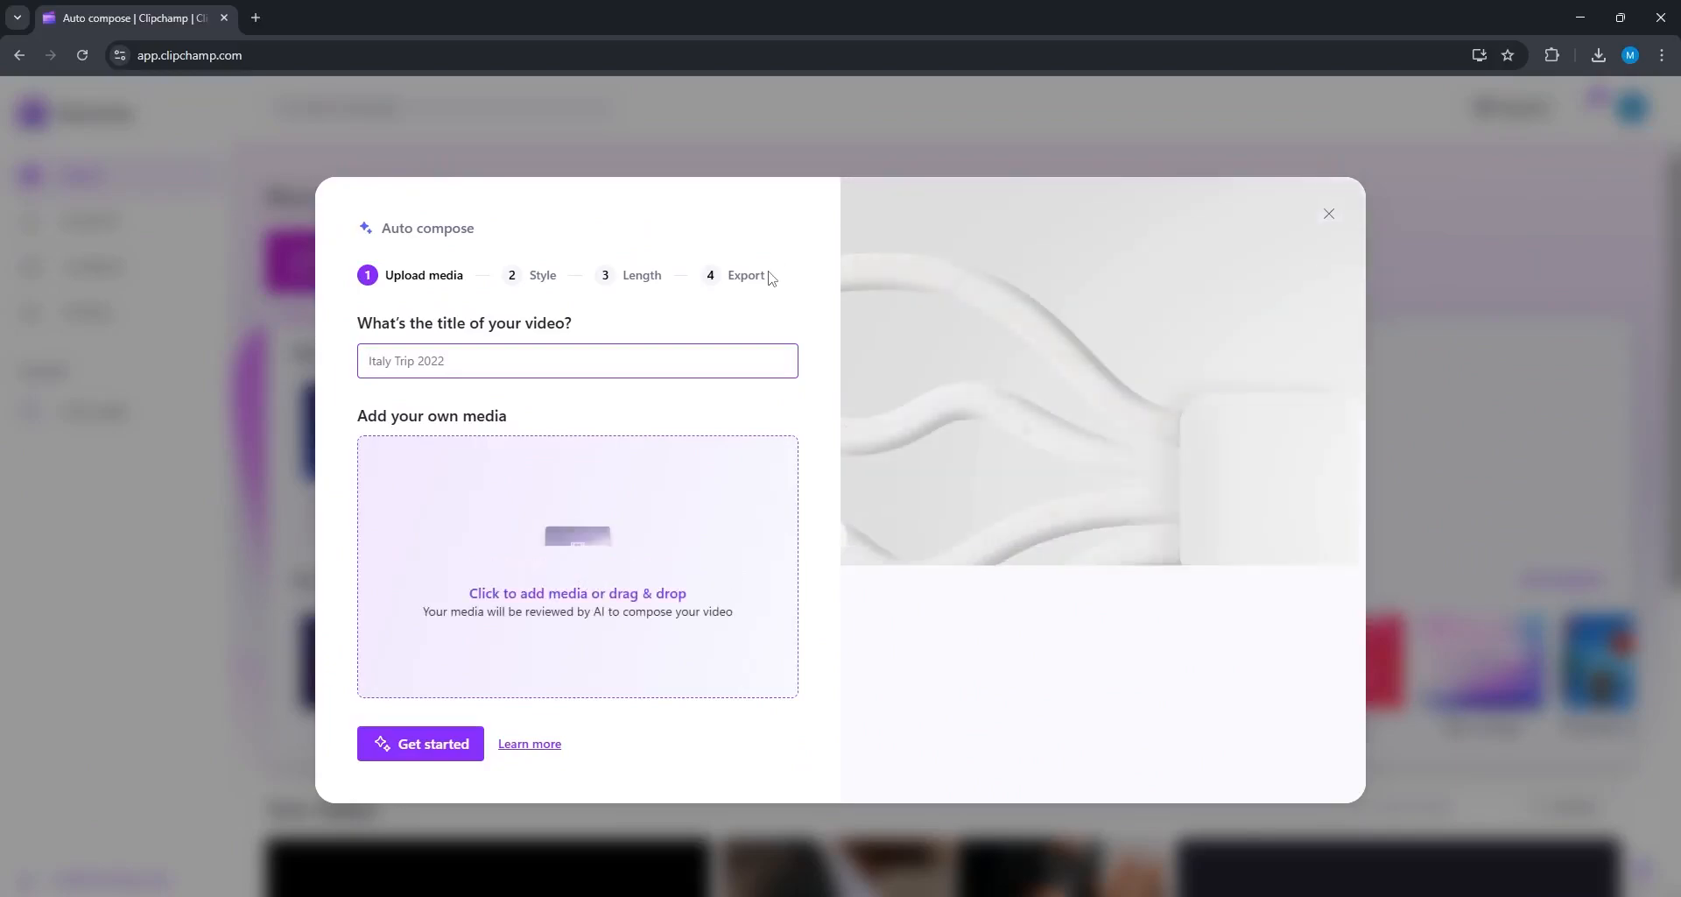
pyautogui.write('Video Edit')
pyautogui.write('ing Courde')
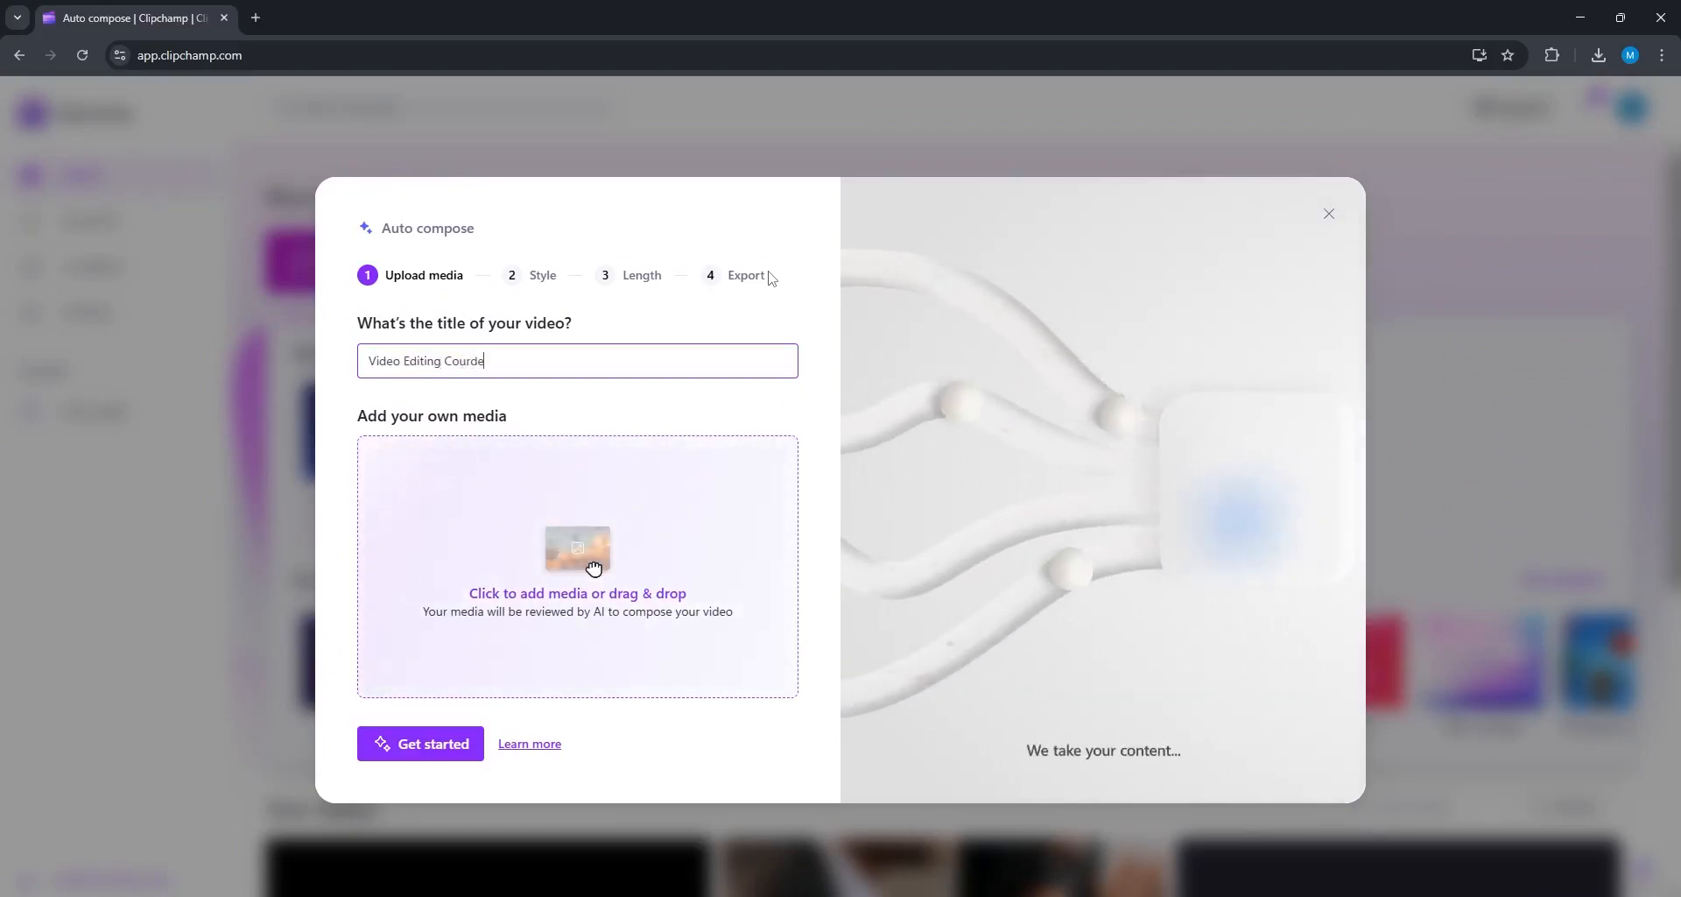
pyautogui.press('BackSpace')
pyautogui.press('BackSpace')
pyautogui.write('se')
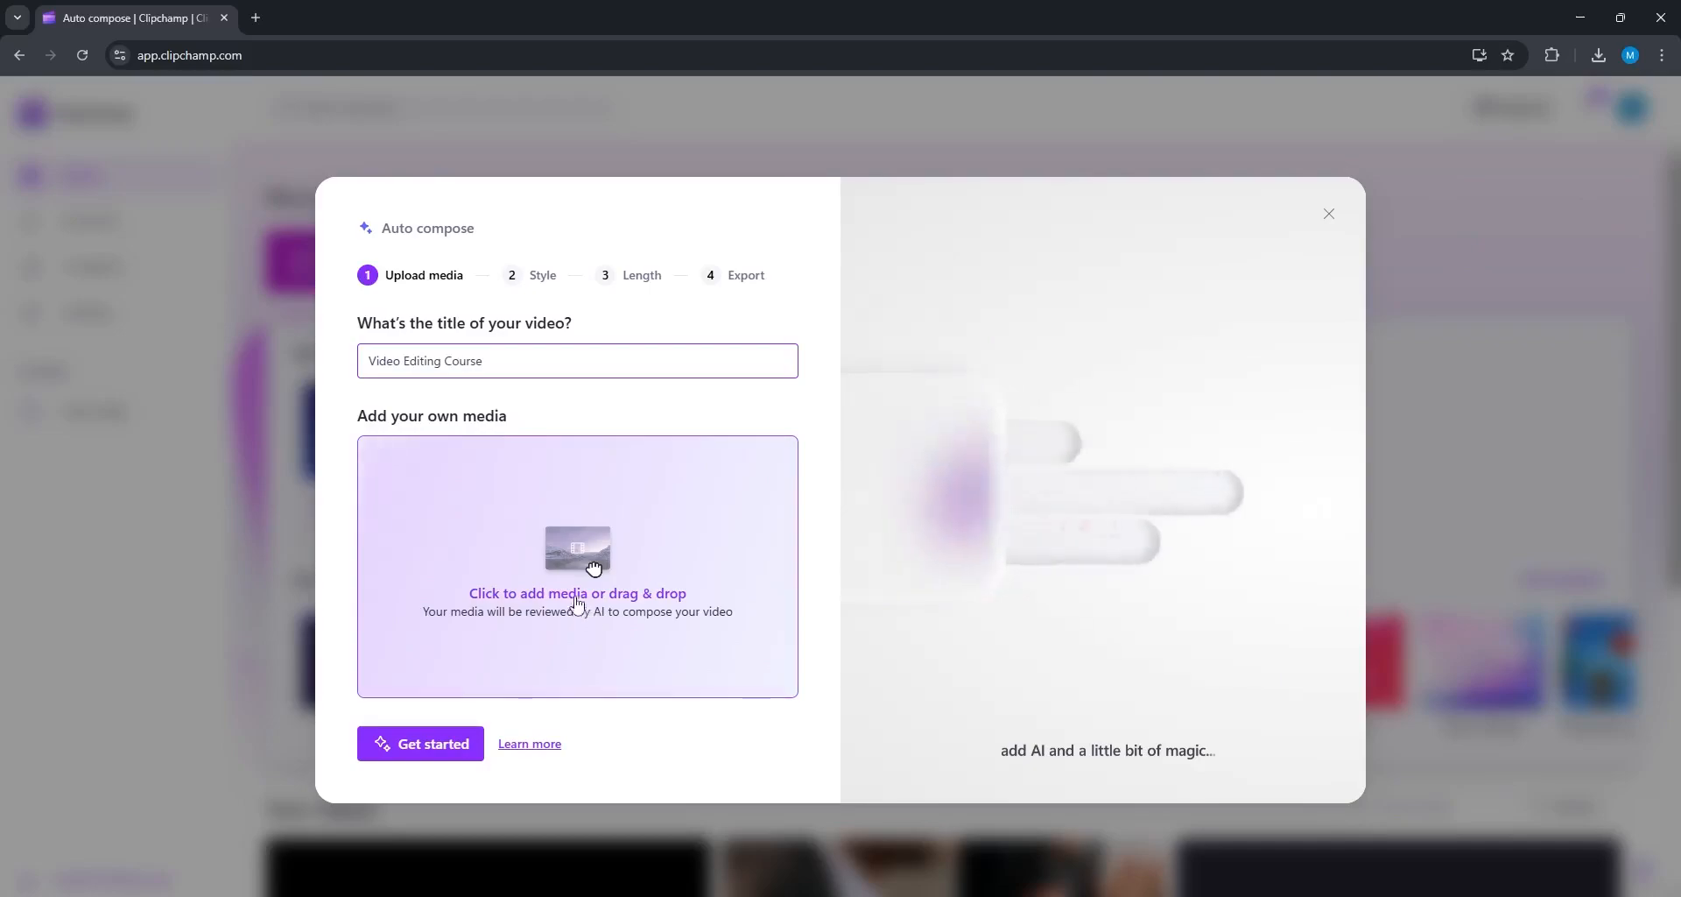
# Step: Add the four video files 01.mp4 to 04.mp4 as media for the auto-composed video
pyautogui.click(576, 600)
pyautogui.moveTo(432, 359); pyautogui.dragTo(744, 289)
pyautogui.click(1356, 701)
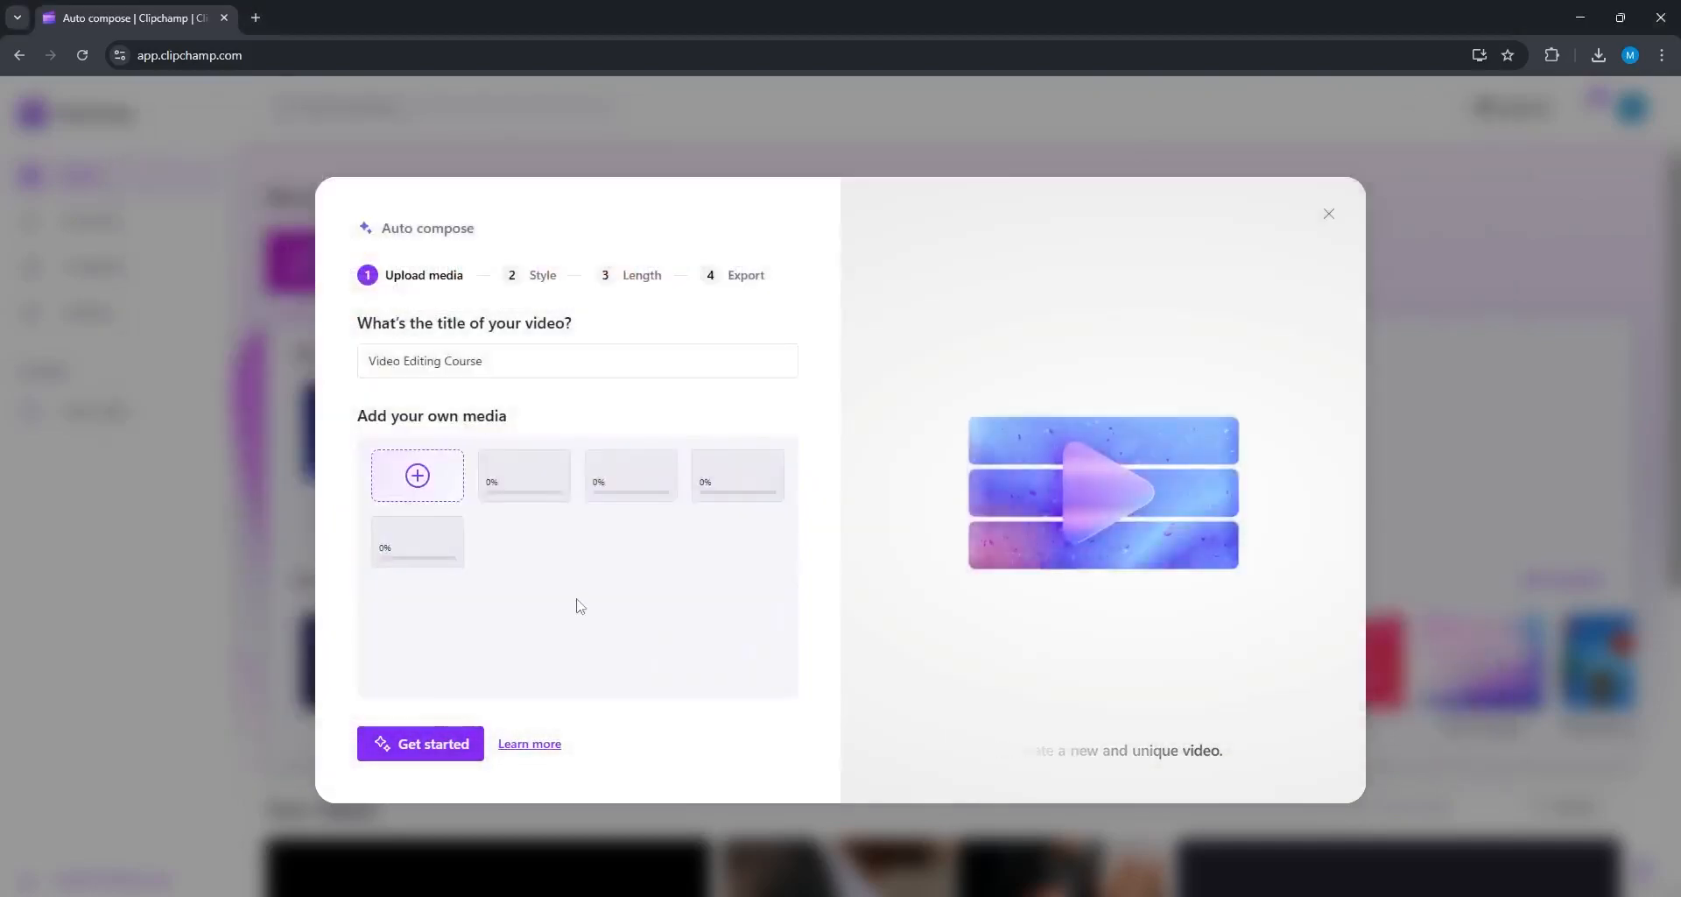
# Step: Compose the video with an automatically chosen style, landscape aspect ratio and a length of less than 30 seconds
pyautogui.click(432, 745)
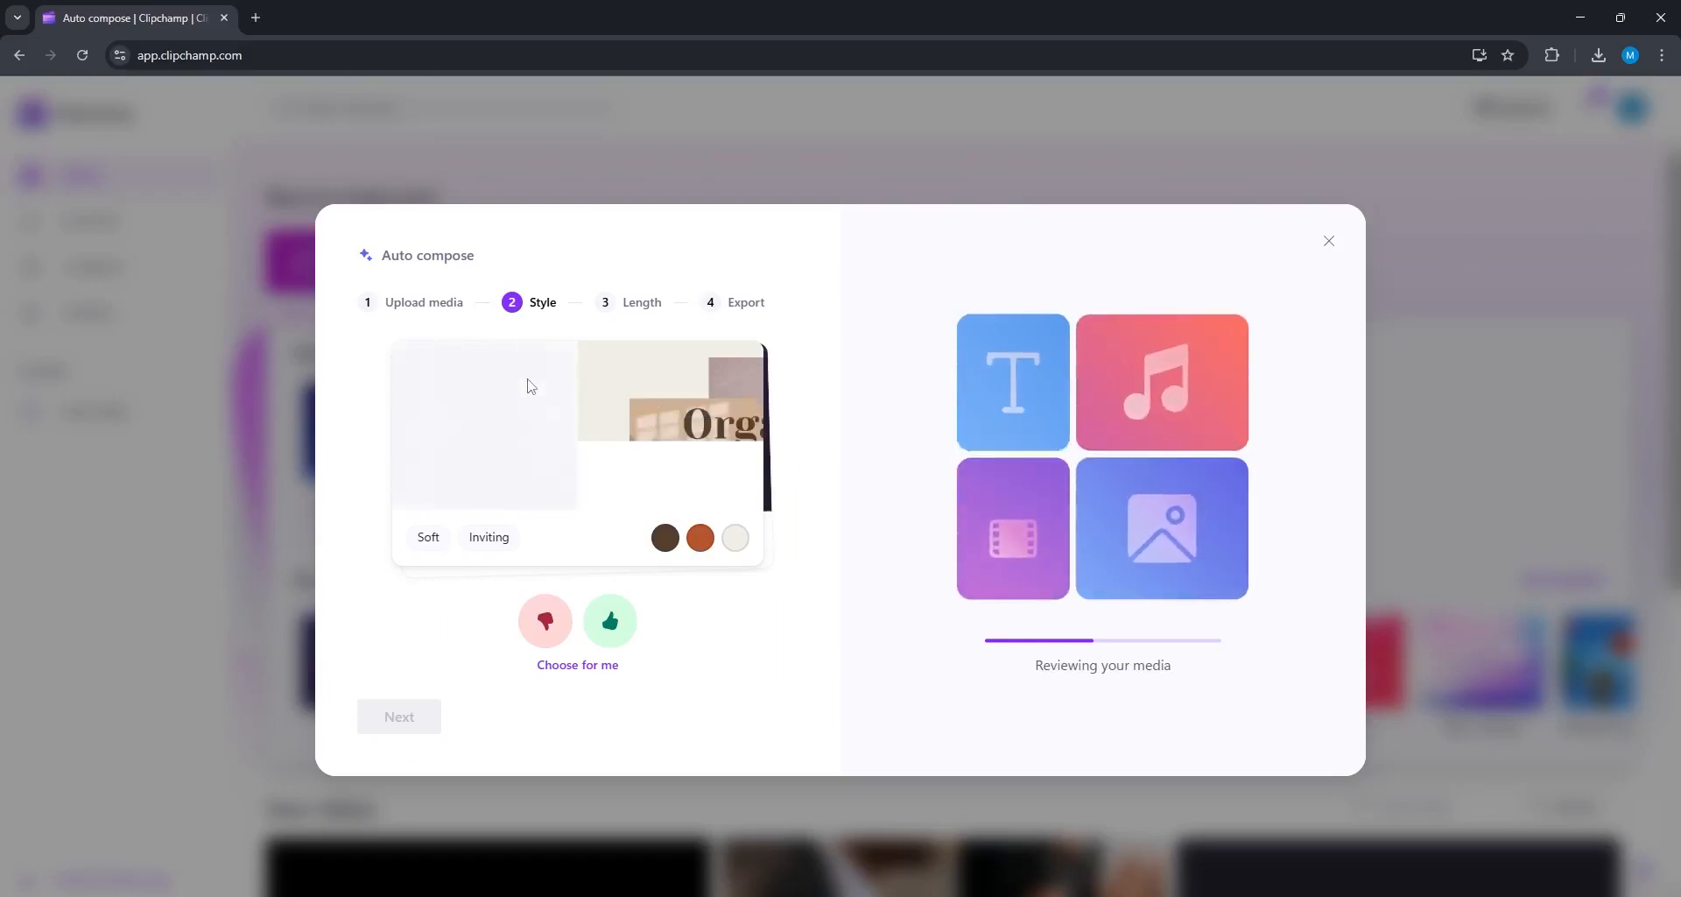
pyautogui.click(581, 667)
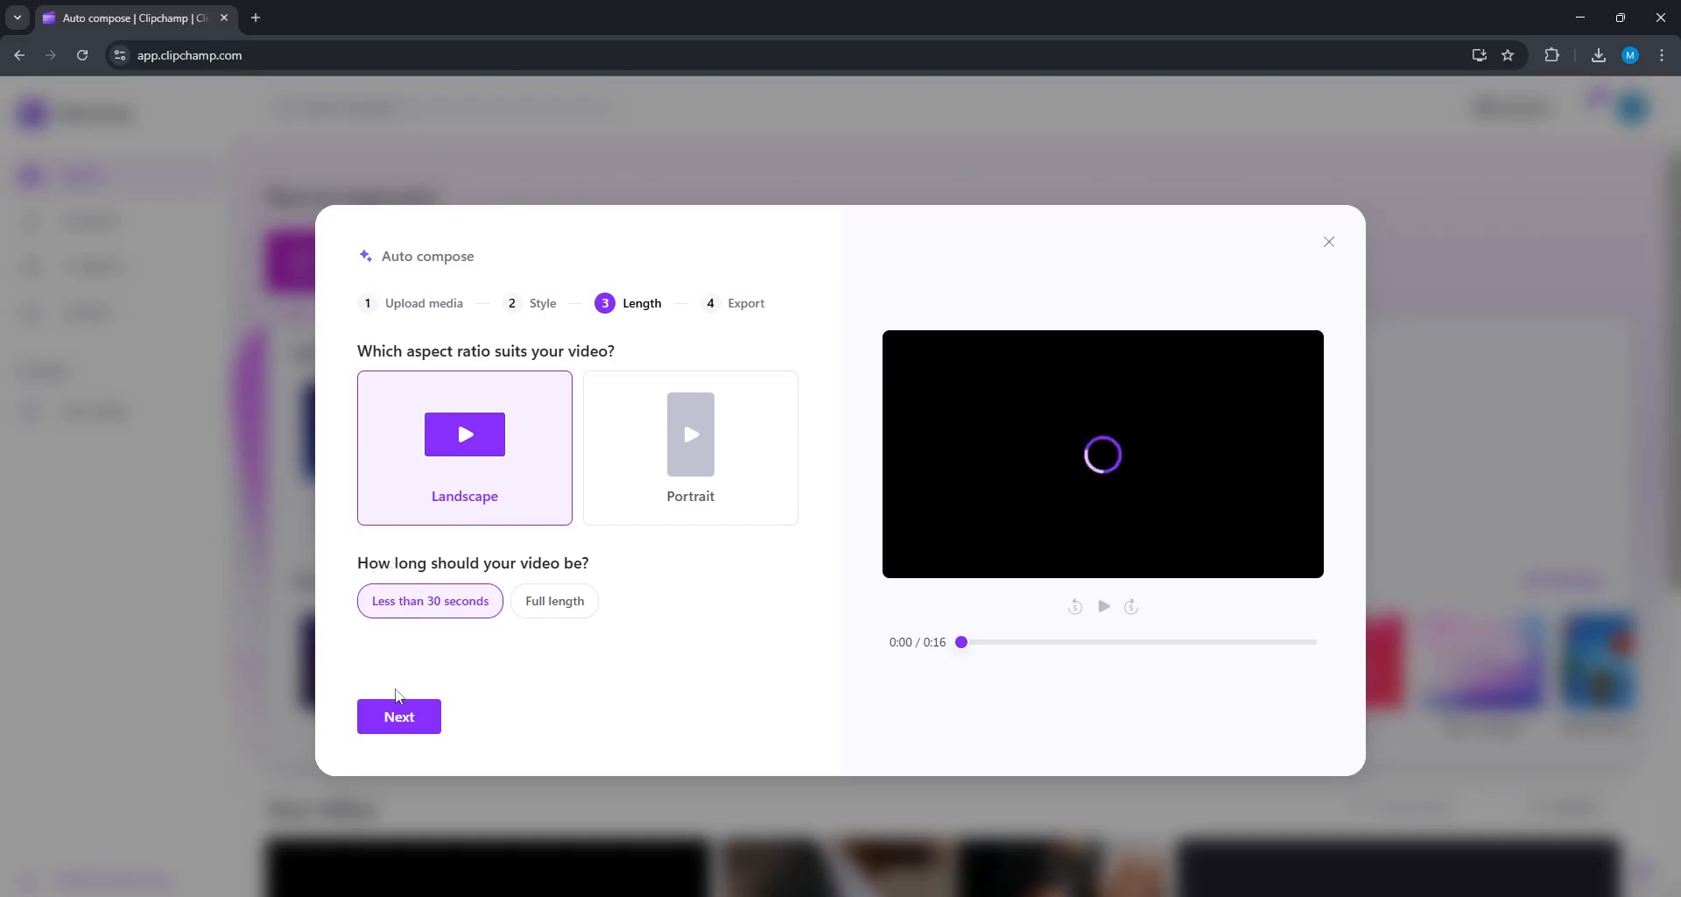
pyautogui.click(393, 718)
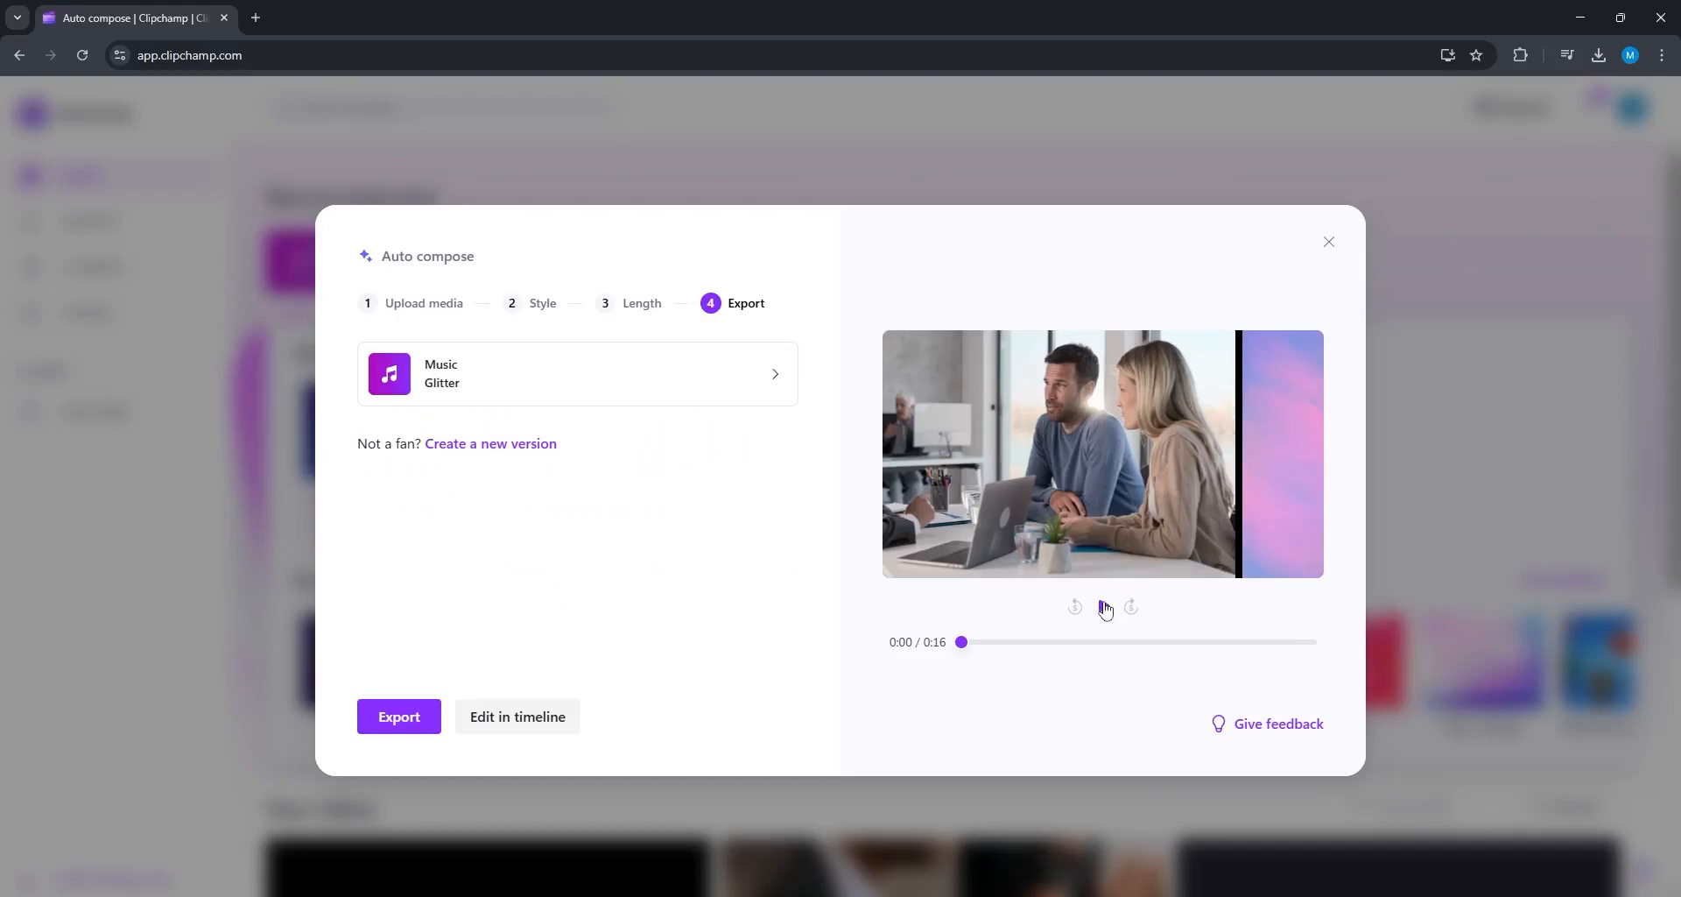
# Step: Play the auto-composed video and open it for editing in the timeline
pyautogui.click(1105, 606)
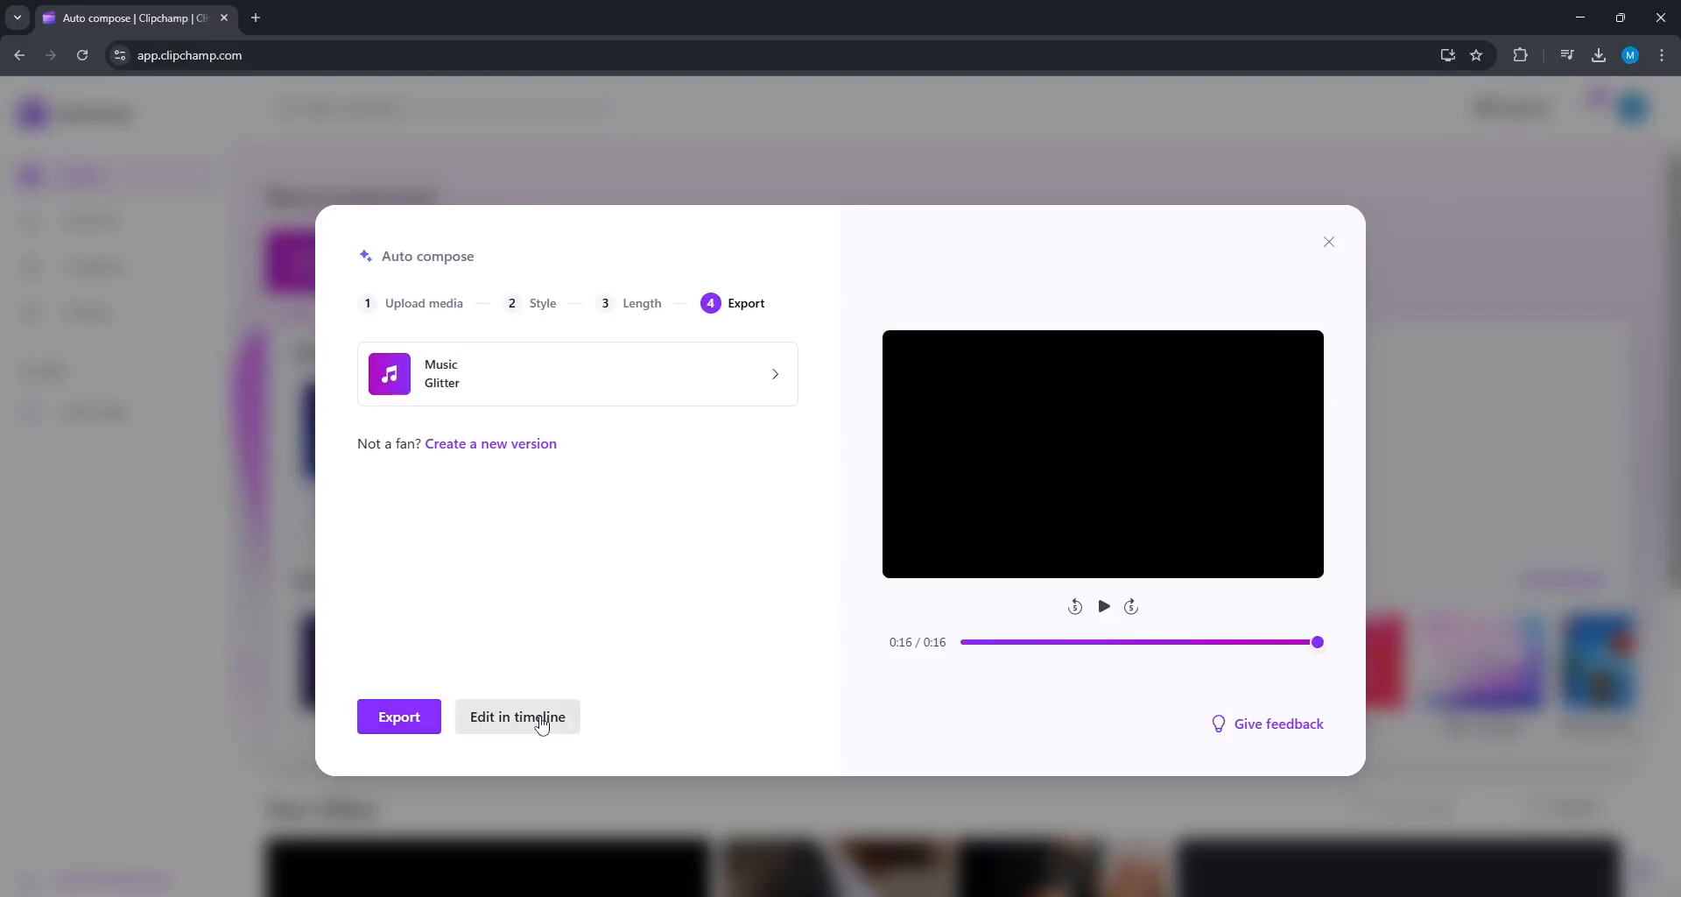
pyautogui.click(541, 718)
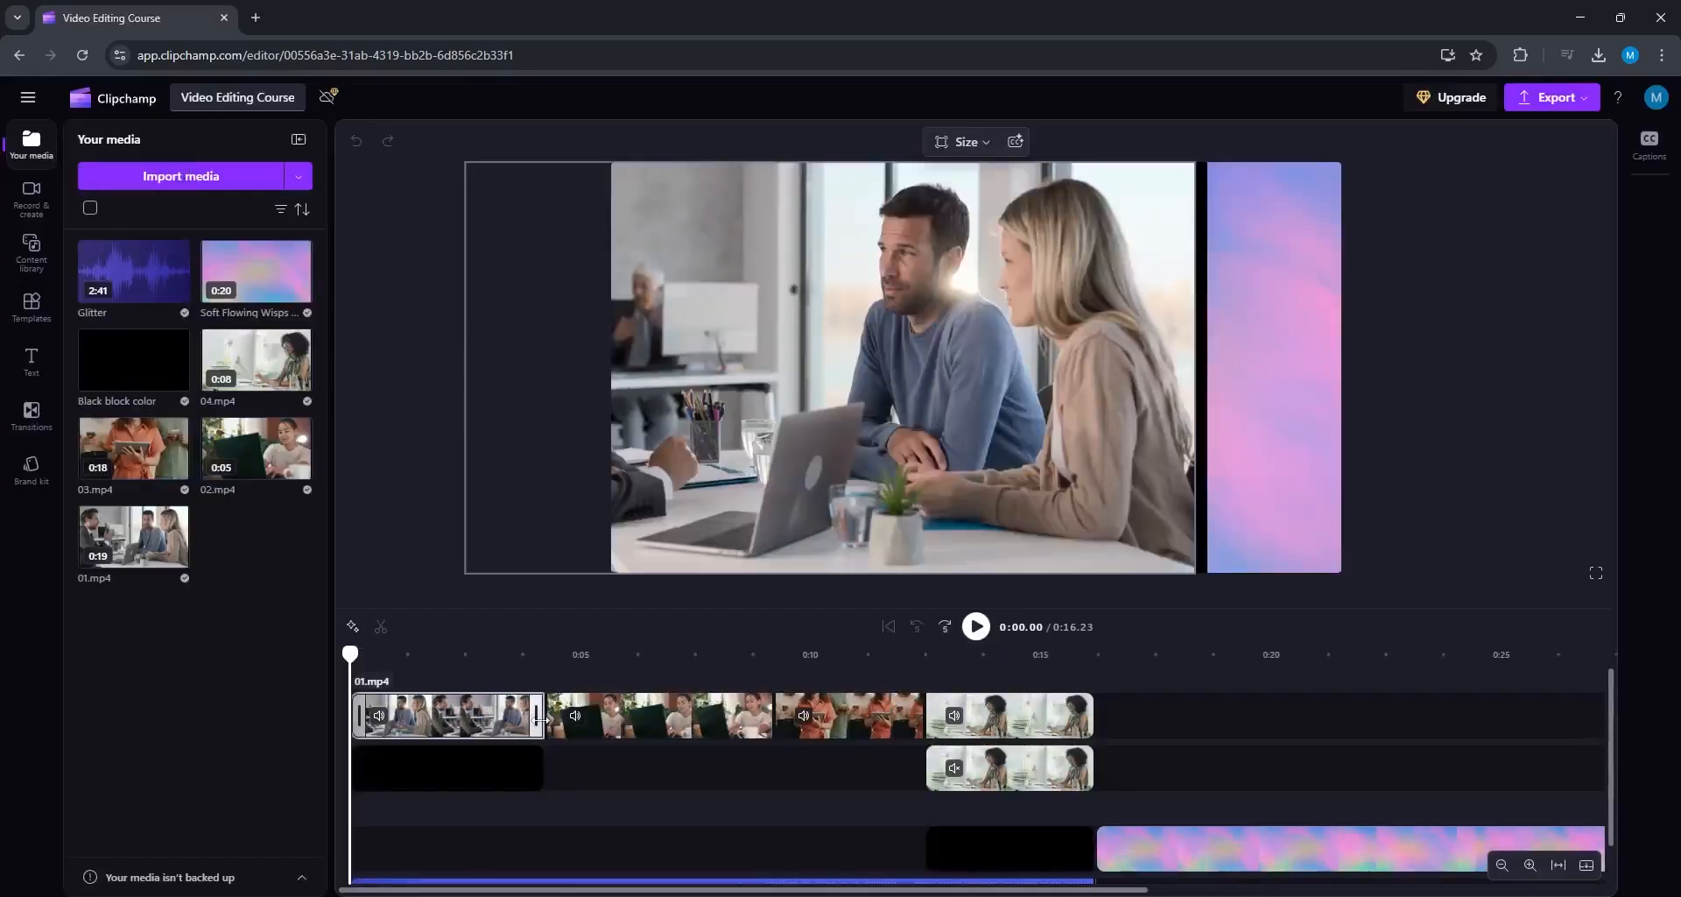
pyautogui.click(1255, 770)
pyautogui.scroll(-2, 1606, 749)
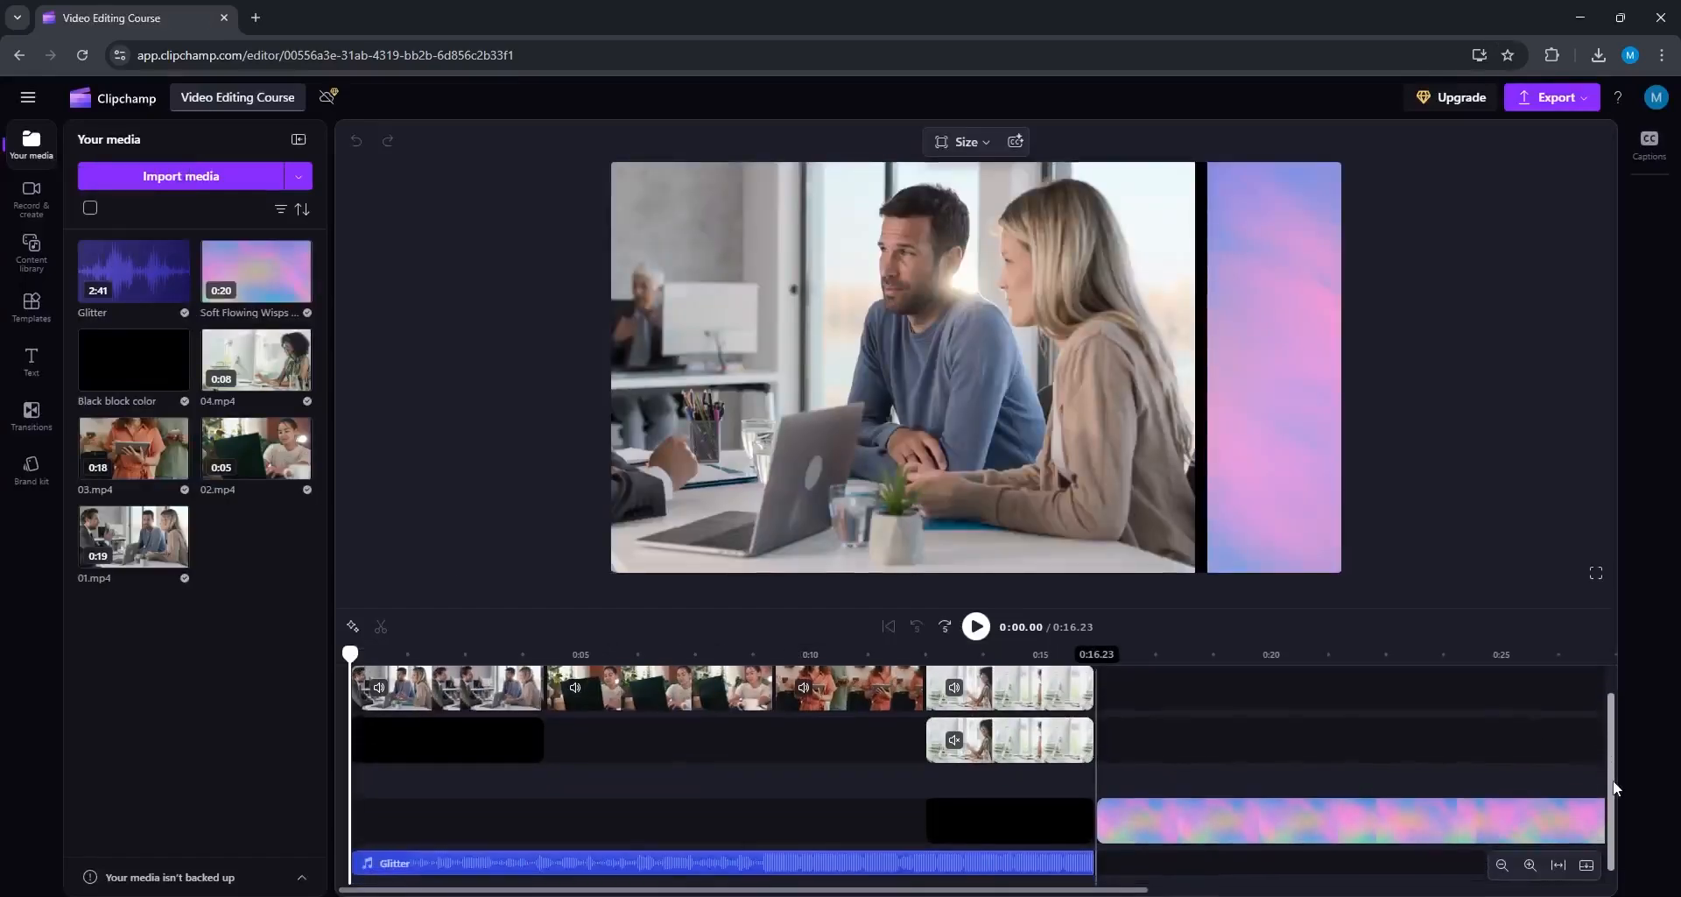
# Step: Delete the Soft Flowing Wisps background clip and the black block below the 04.mp4 clips from the timeline
pyautogui.moveTo(350, 648); pyautogui.dragTo(1204, 797)
pyautogui.moveTo(1130, 846); pyautogui.dragTo(382, 837)
pyautogui.moveTo(477, 663); pyautogui.dragTo(603, 669)
pyautogui.click(877, 825)
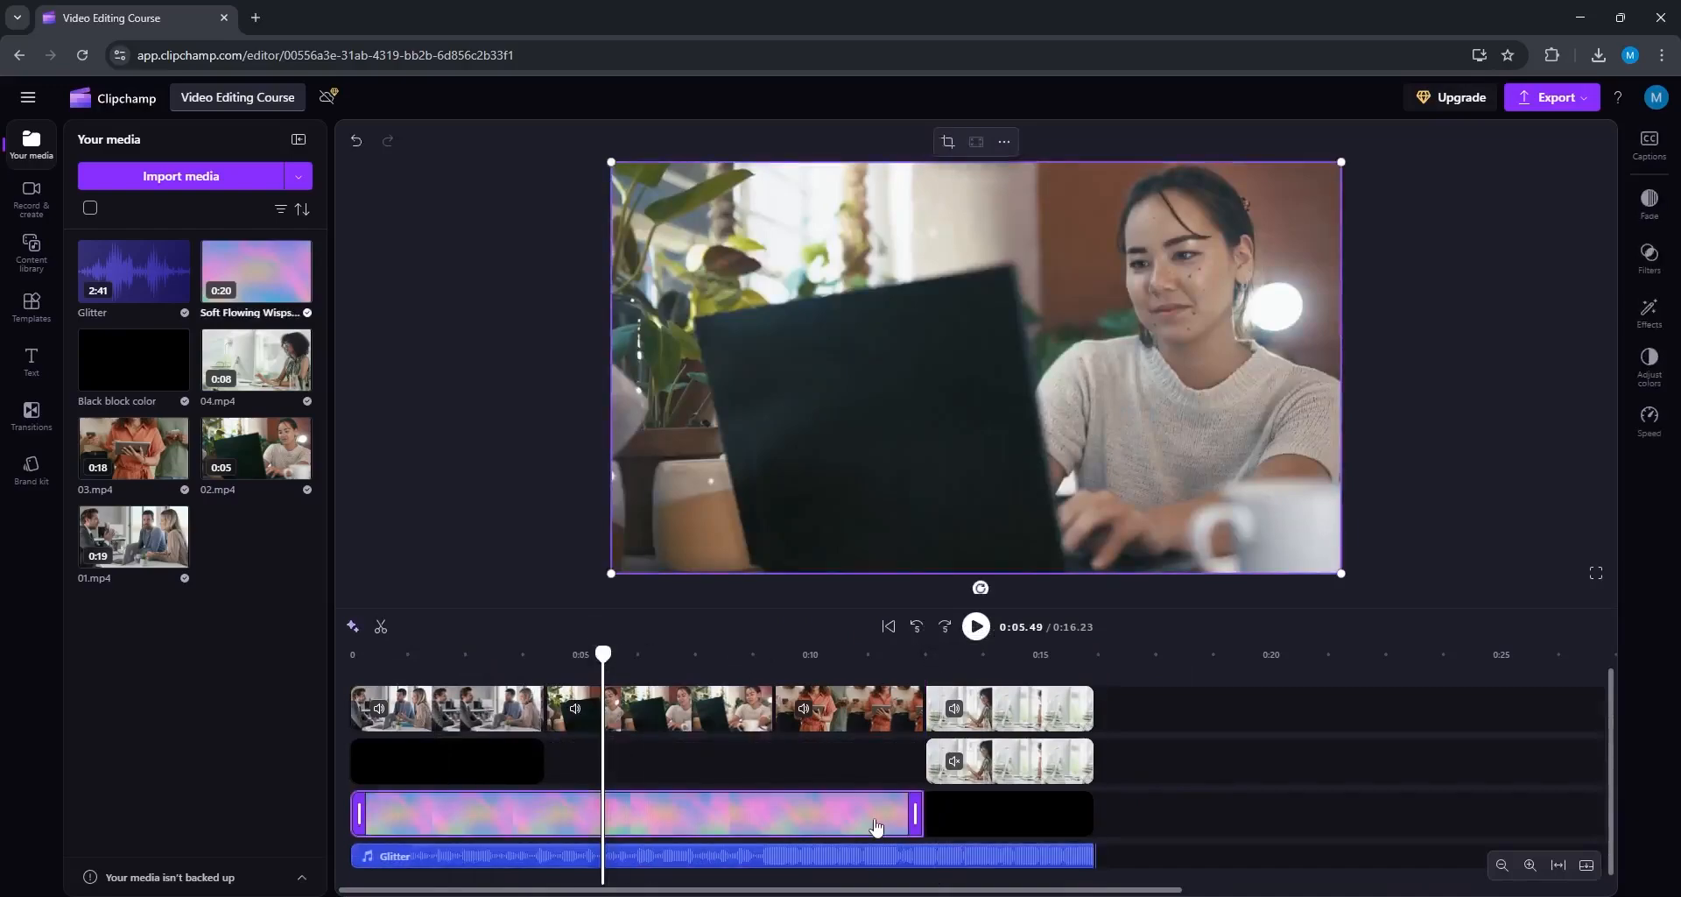
pyautogui.press('Delete')
pyautogui.click(1002, 818)
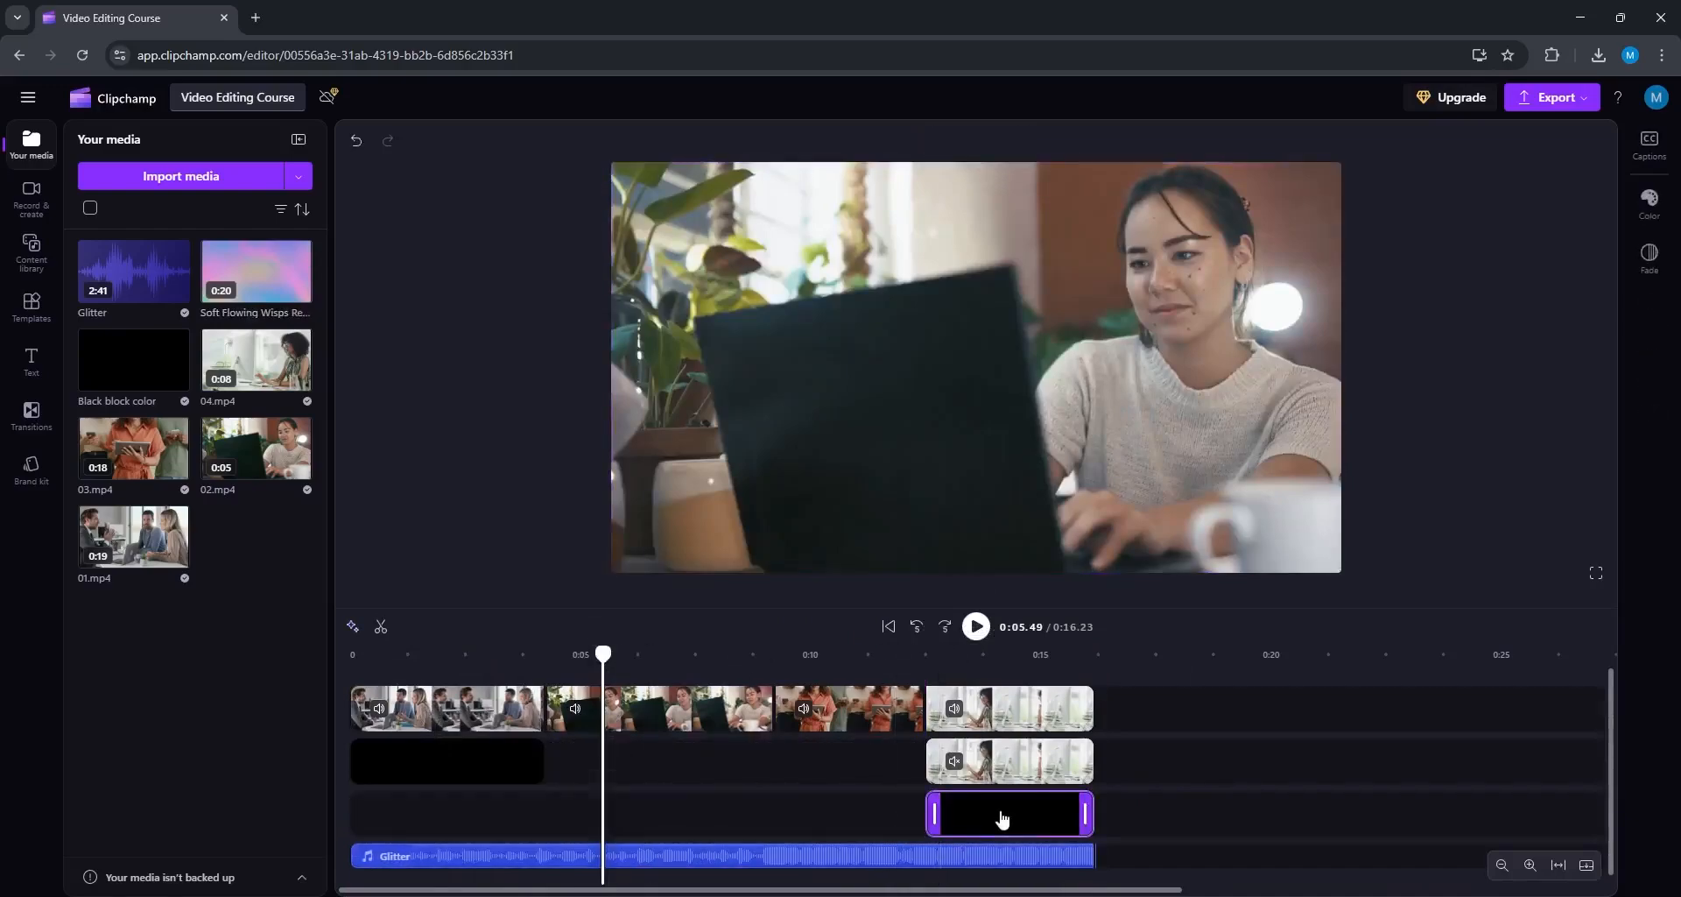
pyautogui.press('Delete')
# Step: Delete the muted duplicate of 04.mp4 and shift the remaining 04.mp4 clip so it covers the whole frame
pyautogui.click(1016, 784)
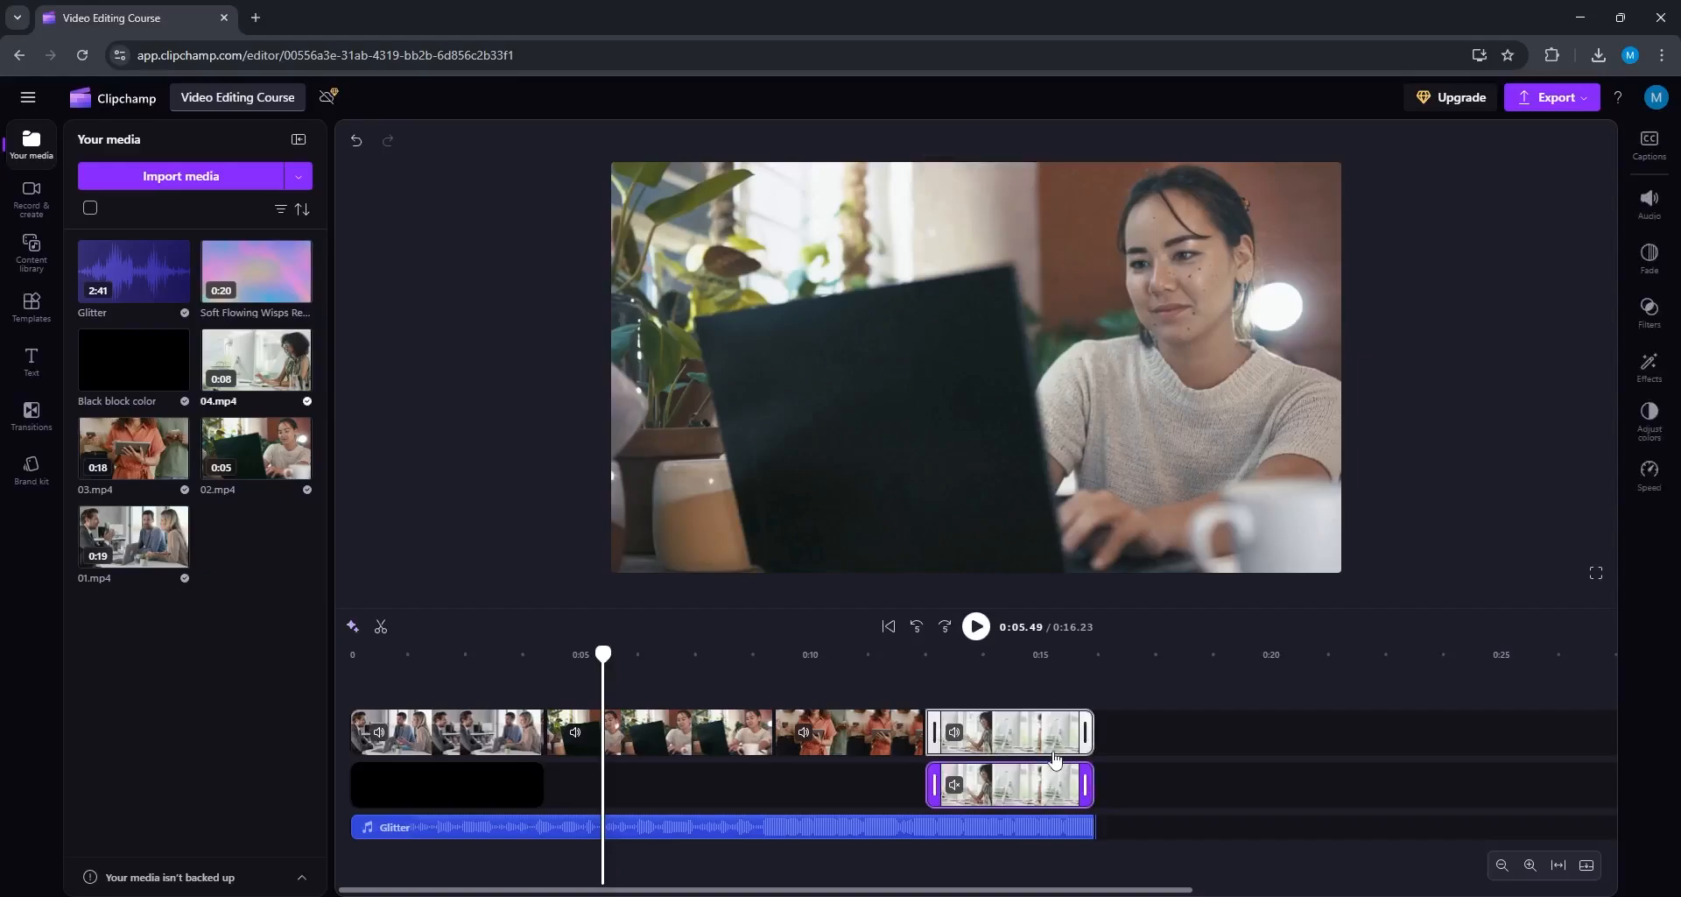
pyautogui.moveTo(1010, 663); pyautogui.dragTo(1044, 663)
pyautogui.click(1051, 791)
pyautogui.press('Delete')
pyautogui.click(998, 438)
pyautogui.moveTo(998, 437); pyautogui.dragTo(1096, 434)
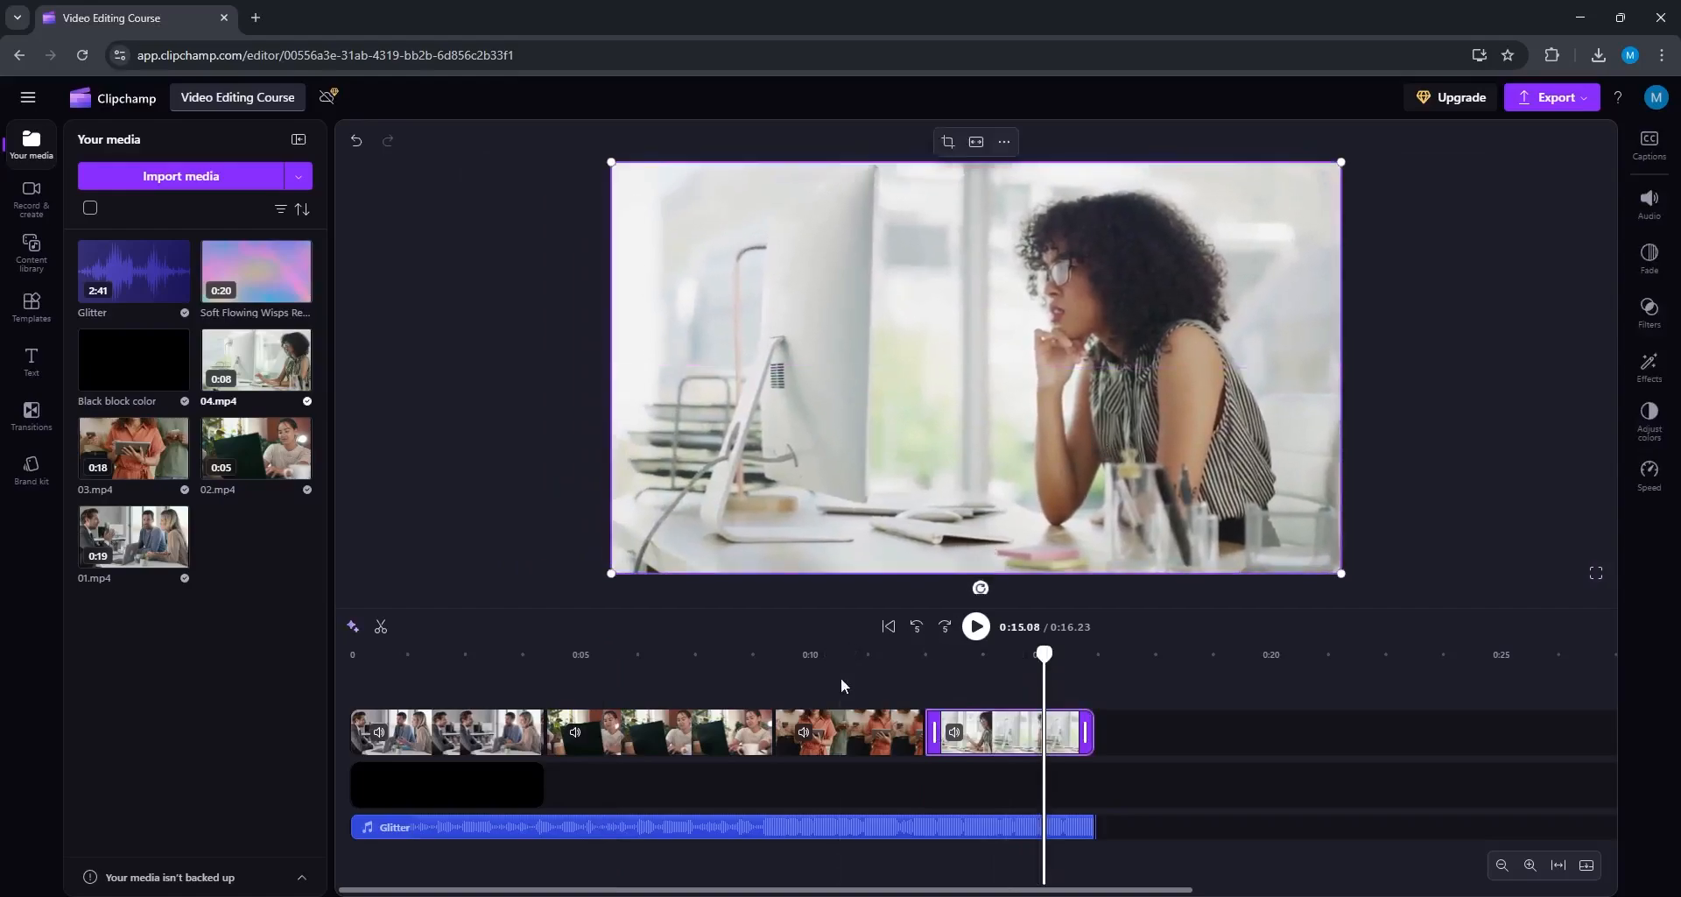
# Step: Delete the black block below 01.mp4 and shift 01.mp4 so it covers the whole frame
pyautogui.click(438, 663)
pyautogui.click(469, 792)
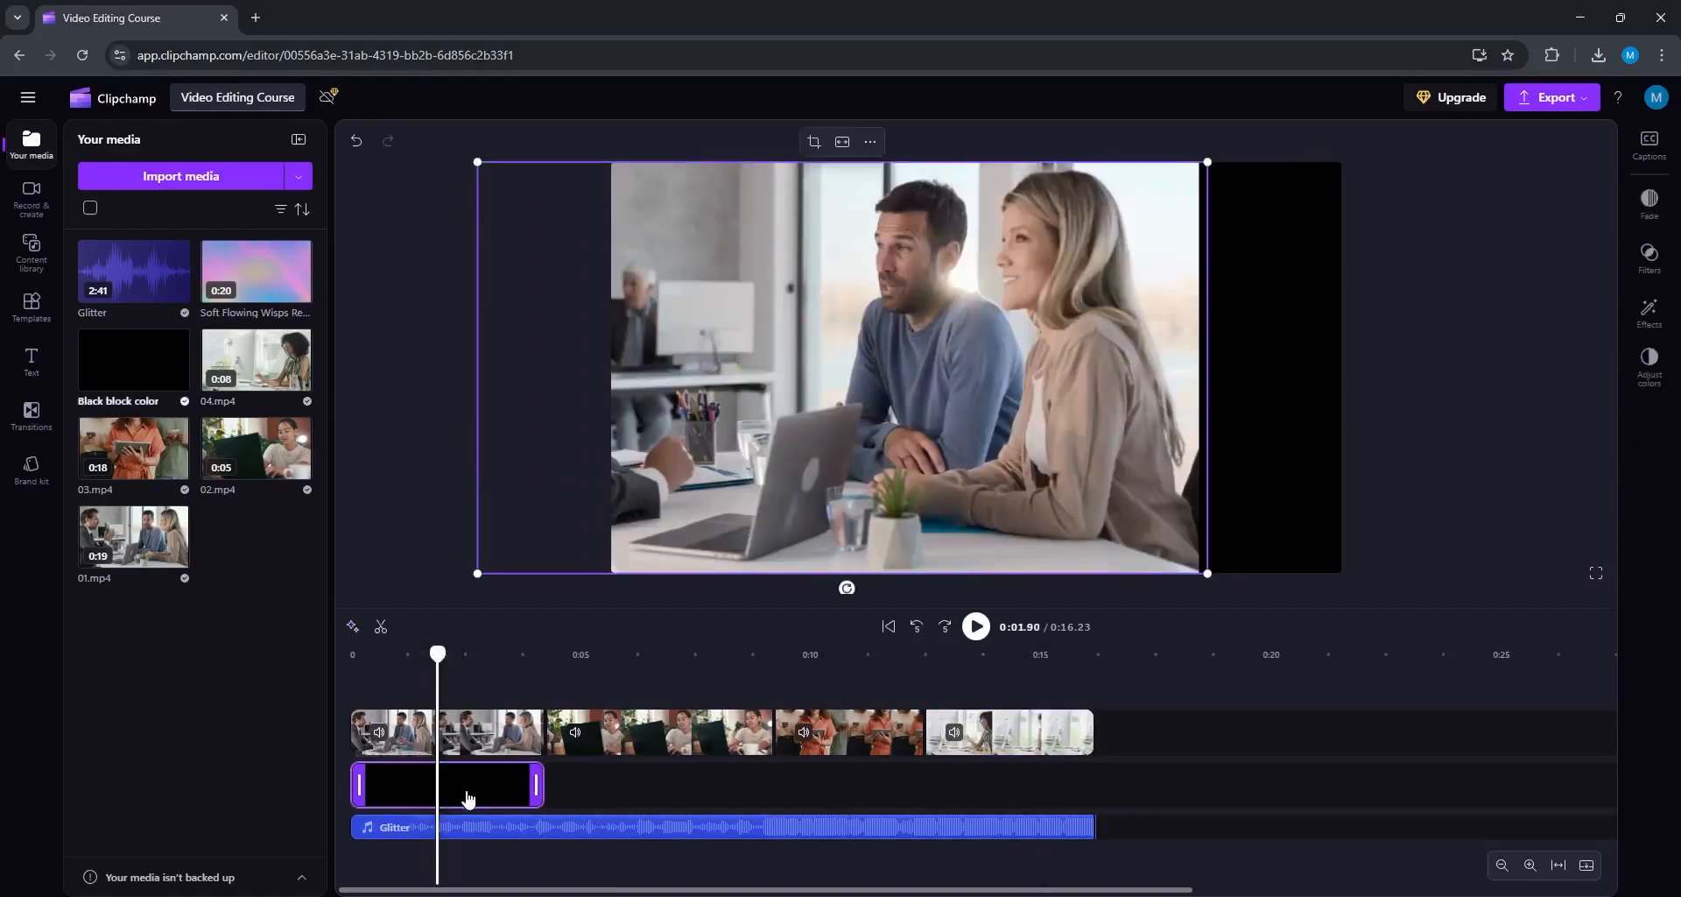
pyautogui.press('Delete')
pyautogui.moveTo(842, 478); pyautogui.dragTo(1026, 457)
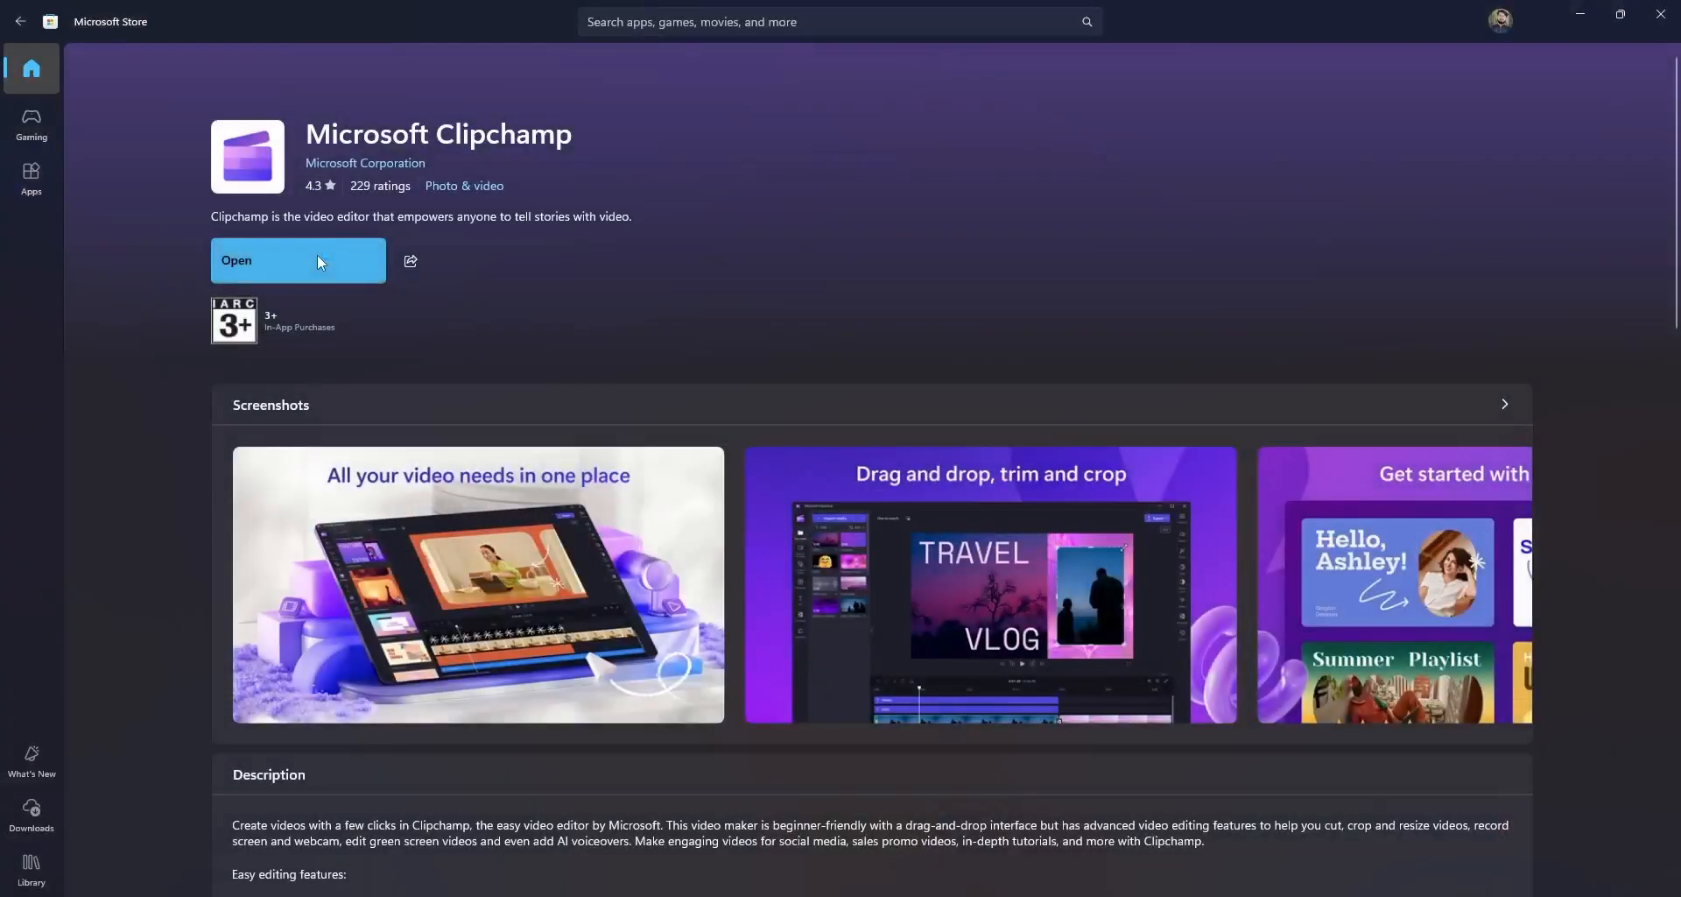
# Step: Open the Microsoft Clipchamp desktop app from the Microsoft Store and submit the first and last name in its welcome form
pyautogui.click(317, 254)
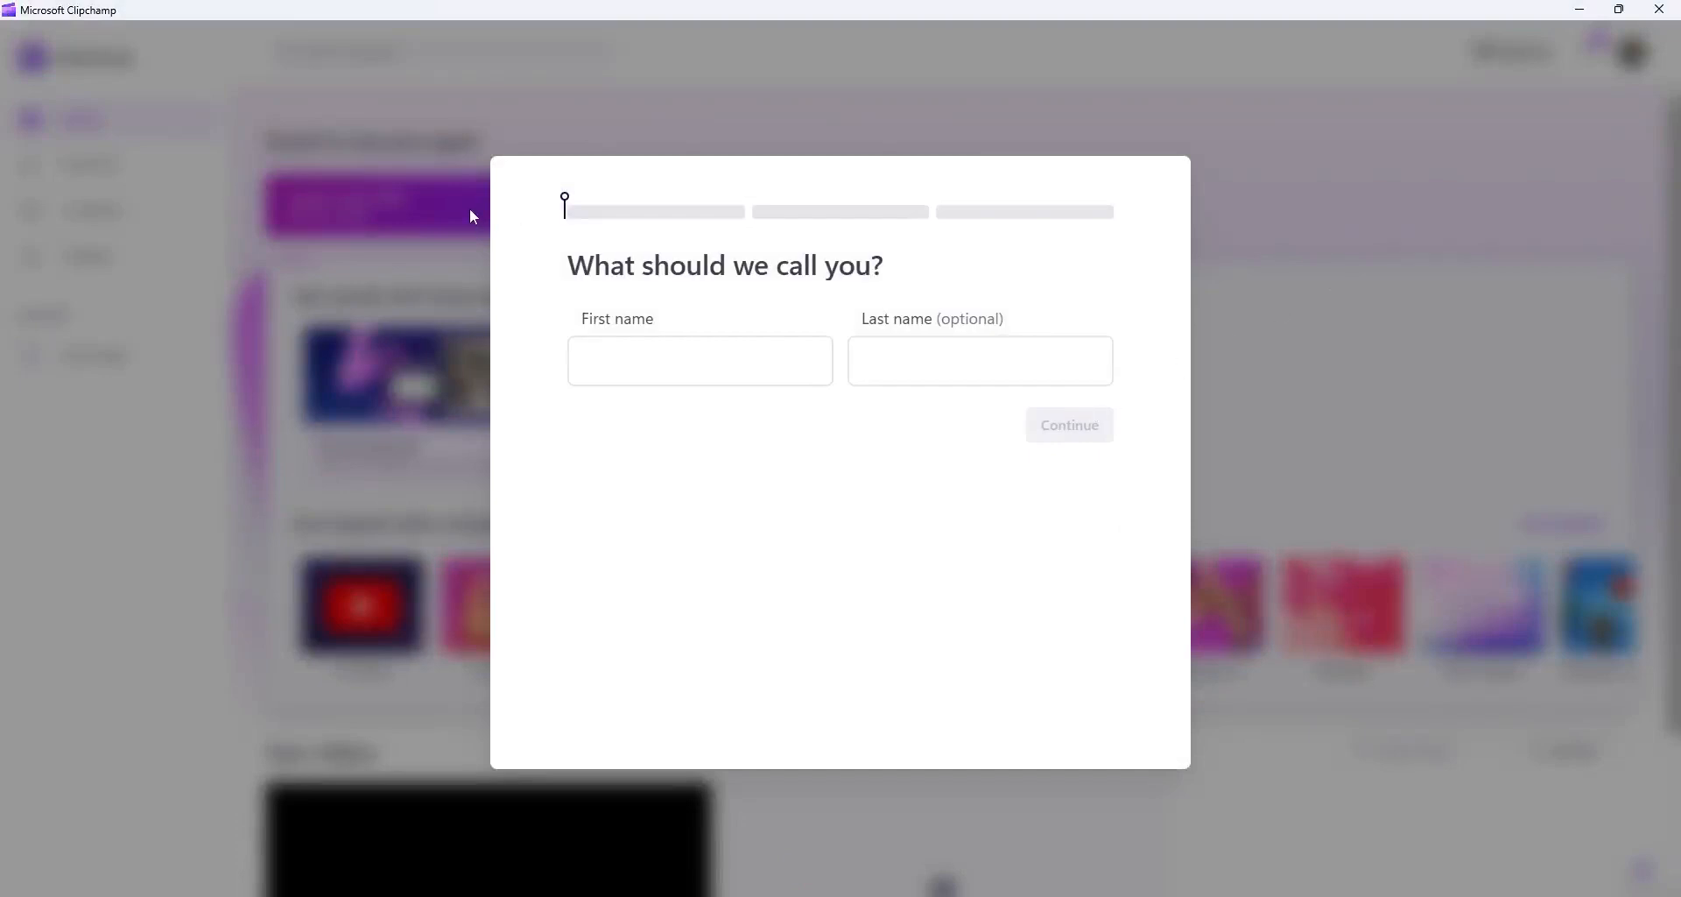
pyautogui.click(714, 359)
pyautogui.write('Raheel')
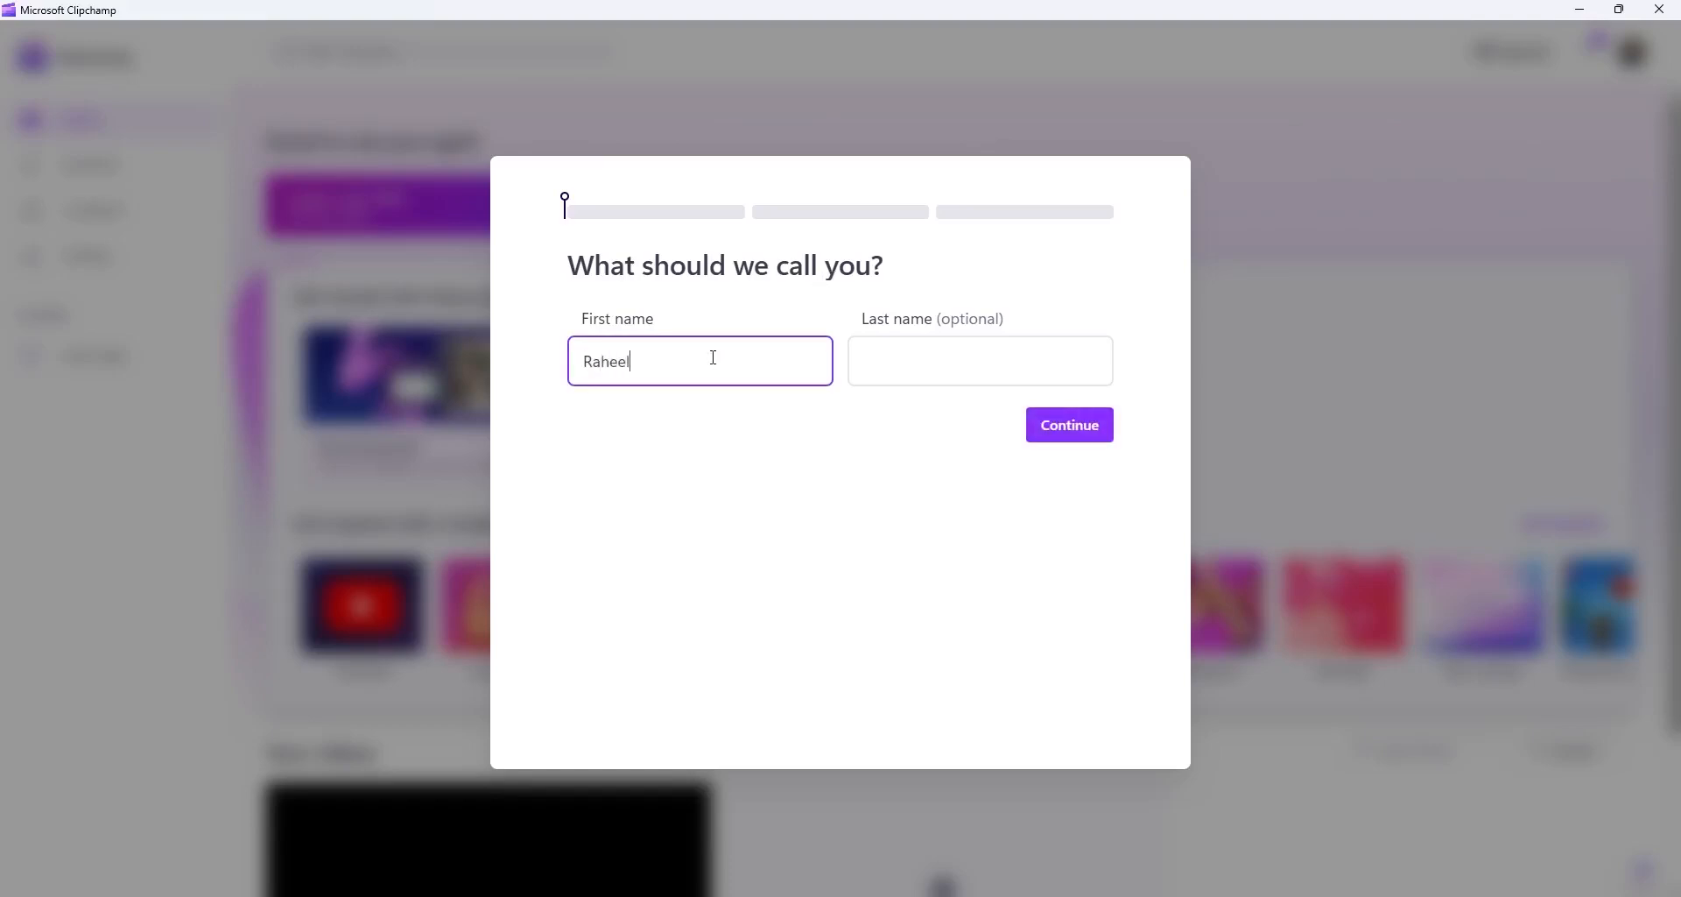
pyautogui.press('Tab')
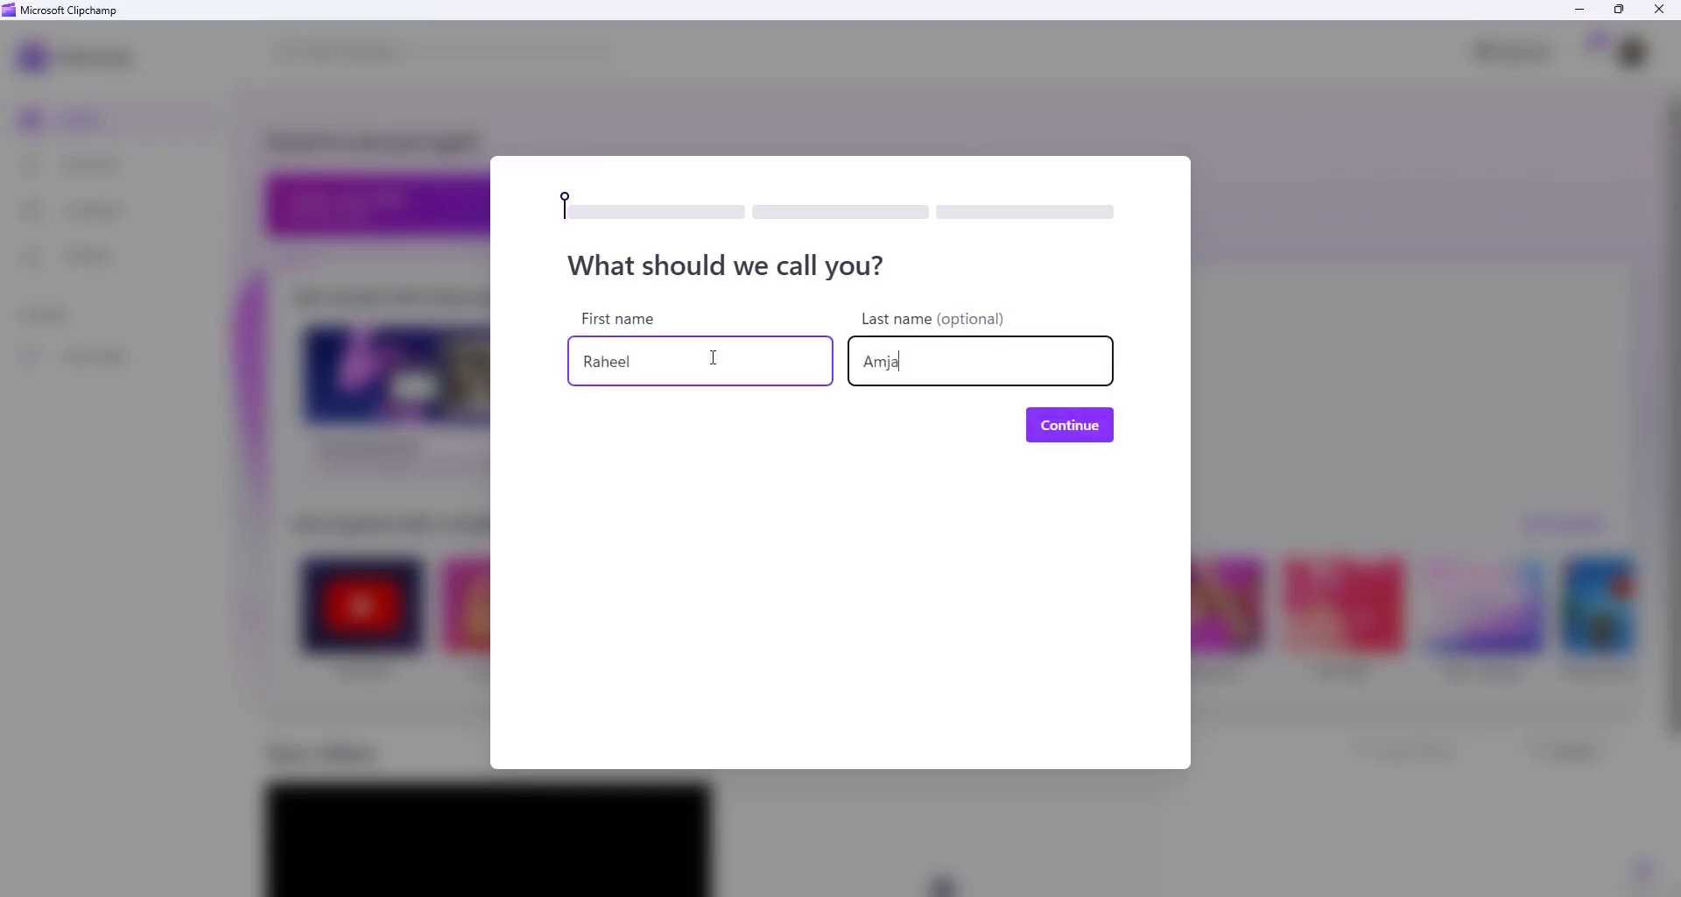
pyautogui.click(1065, 430)
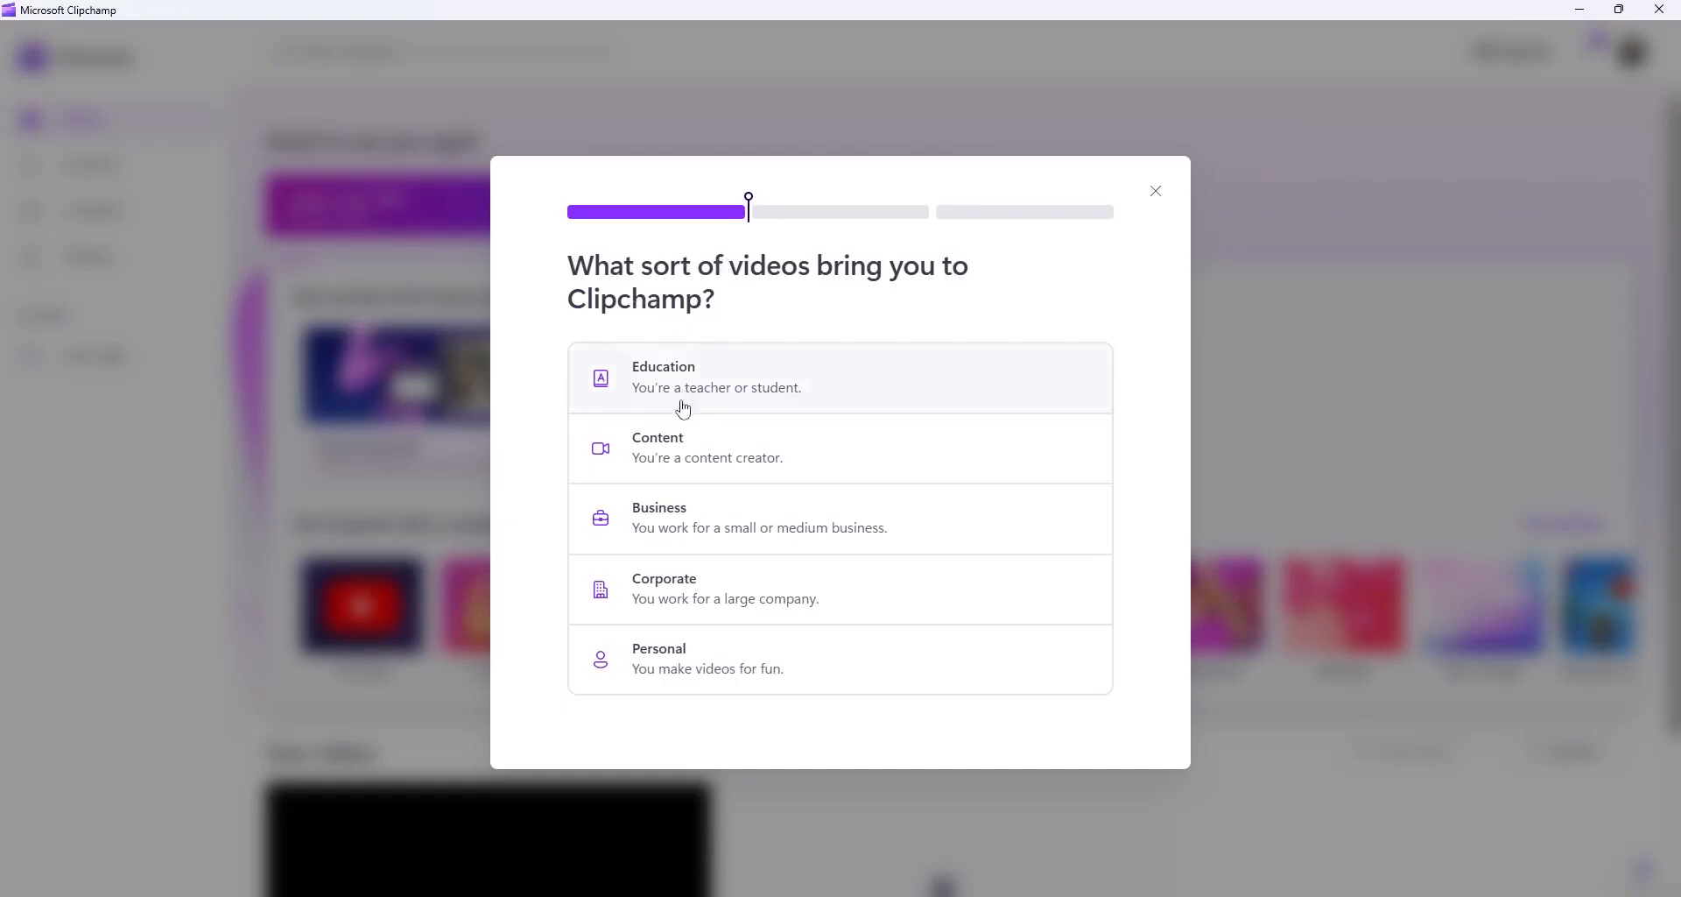
# Step: Answer the onboarding questions by choosing Content as the video type and Influencer as the creator kind
pyautogui.click(753, 445)
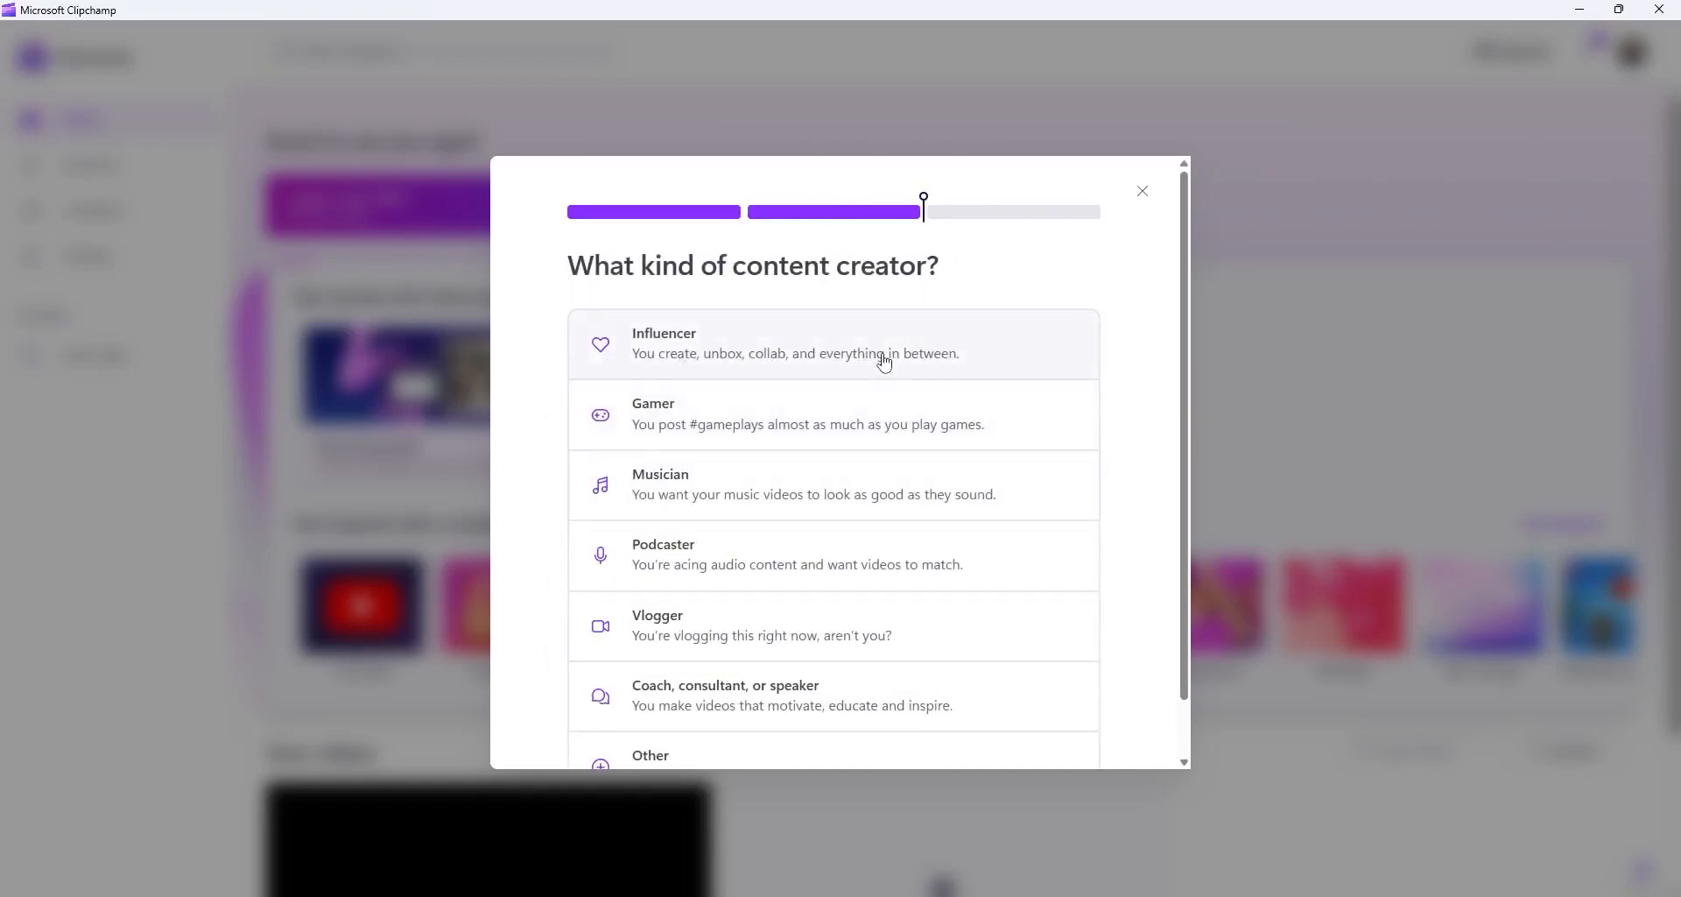
pyautogui.click(884, 361)
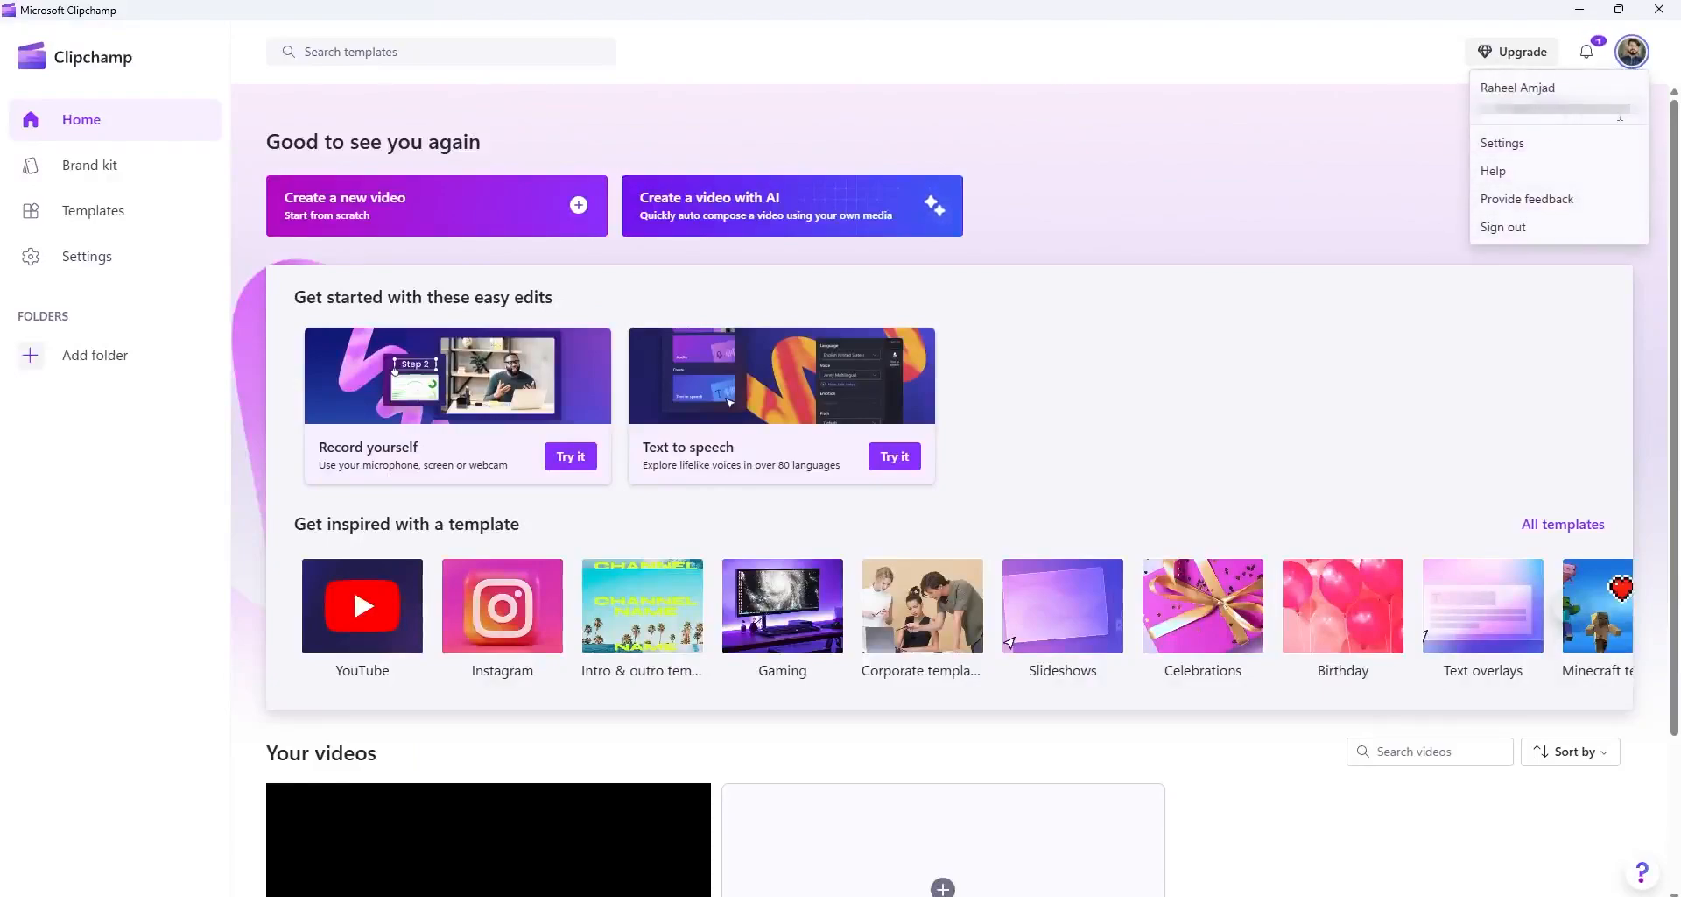
# Step: Check the notifications and look through the home page down to the saved videos
pyautogui.click(1586, 51)
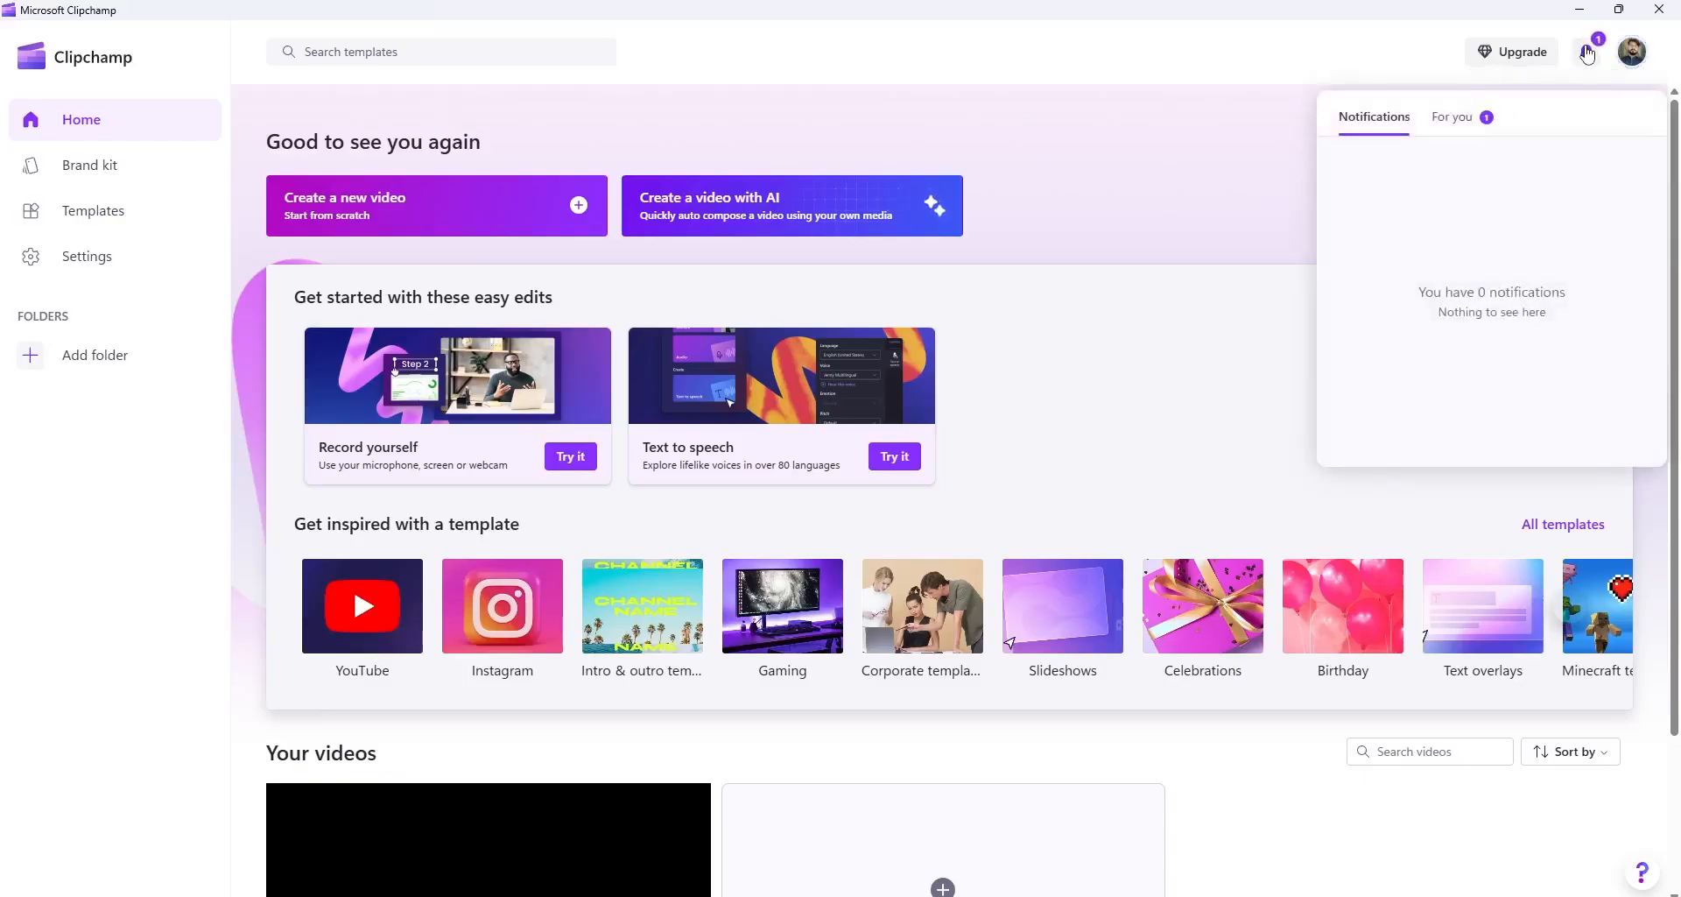
pyautogui.click(1277, 146)
pyautogui.scroll(-3, 1267, 149)
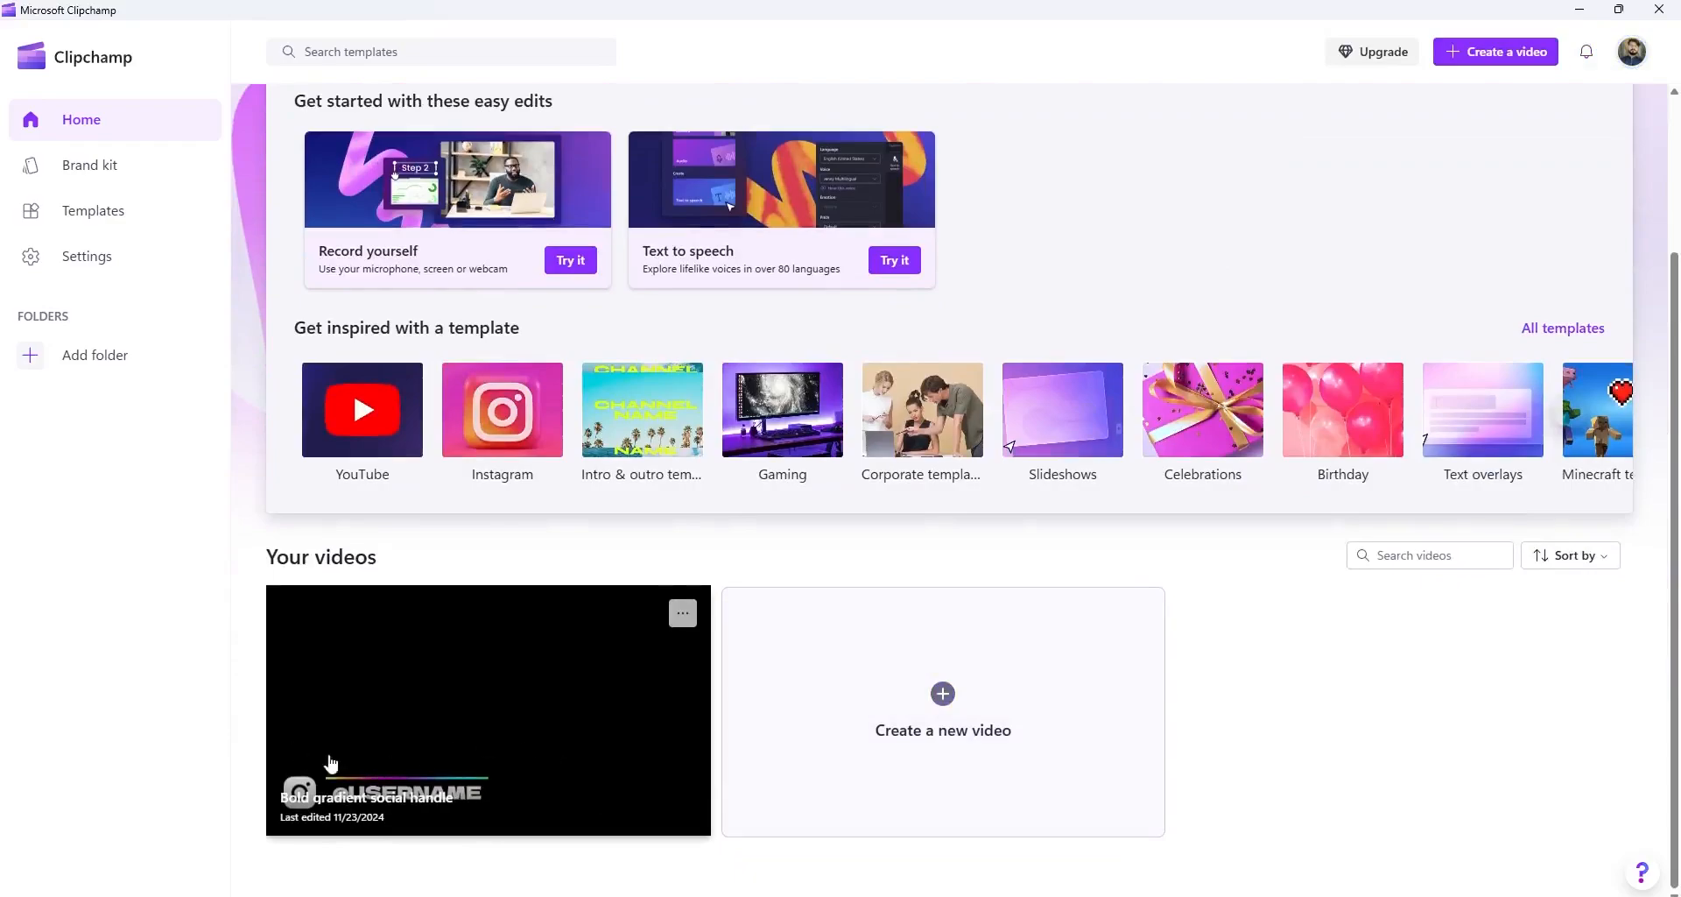
pyautogui.scroll(3, 461, 793)
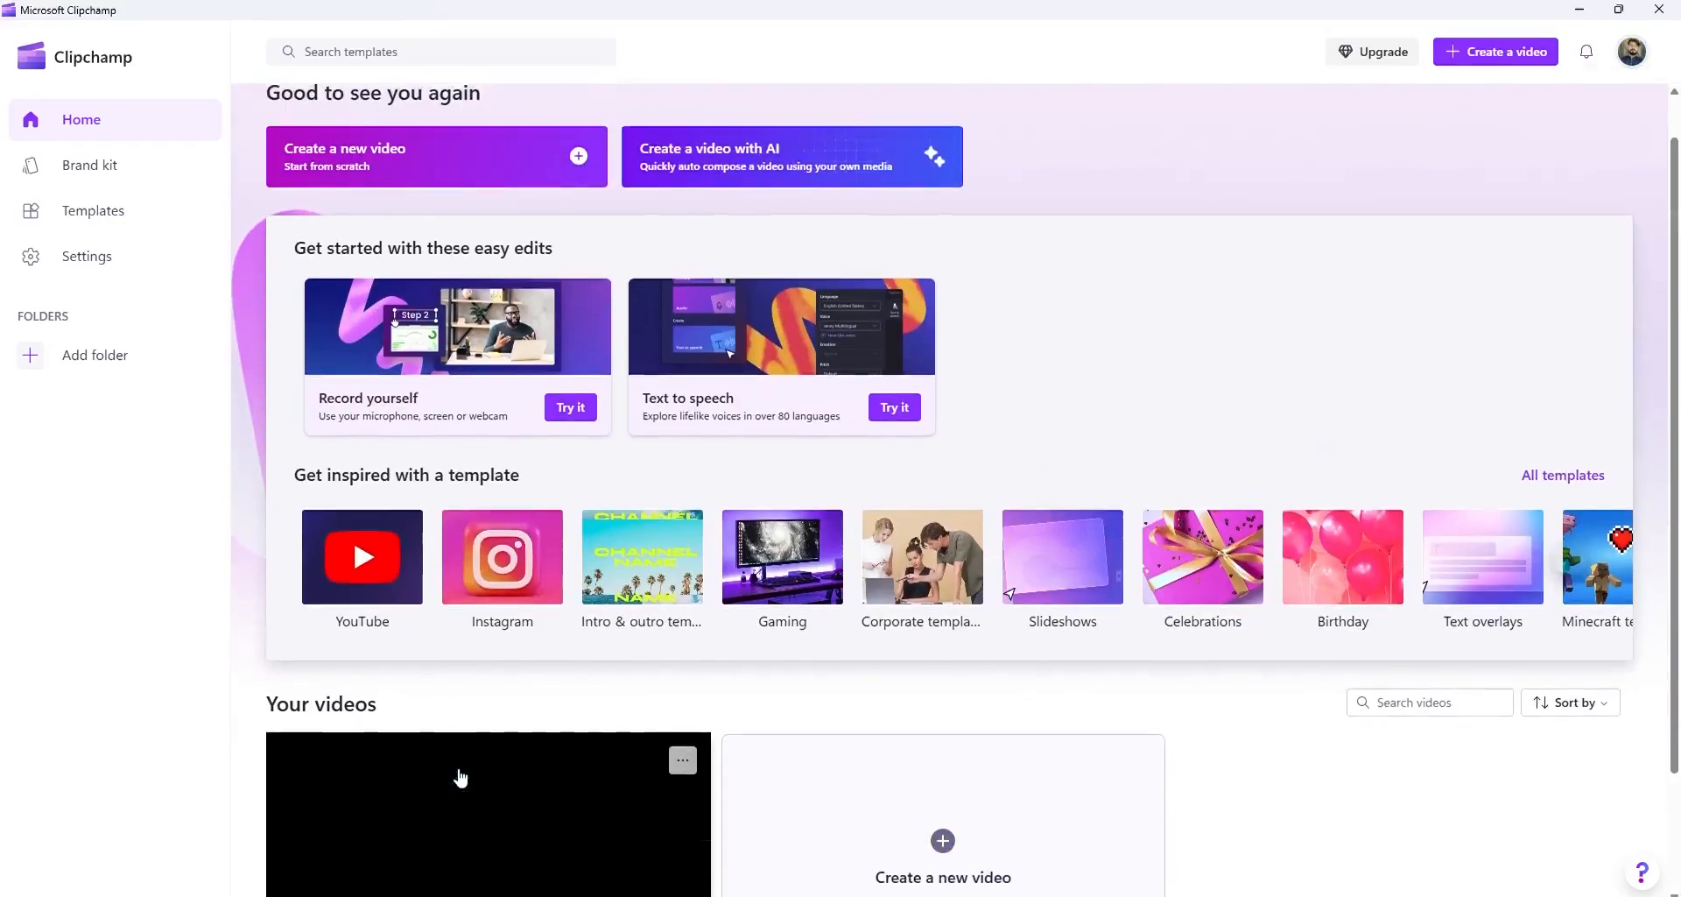
pyautogui.scroll(-3, 592, 728)
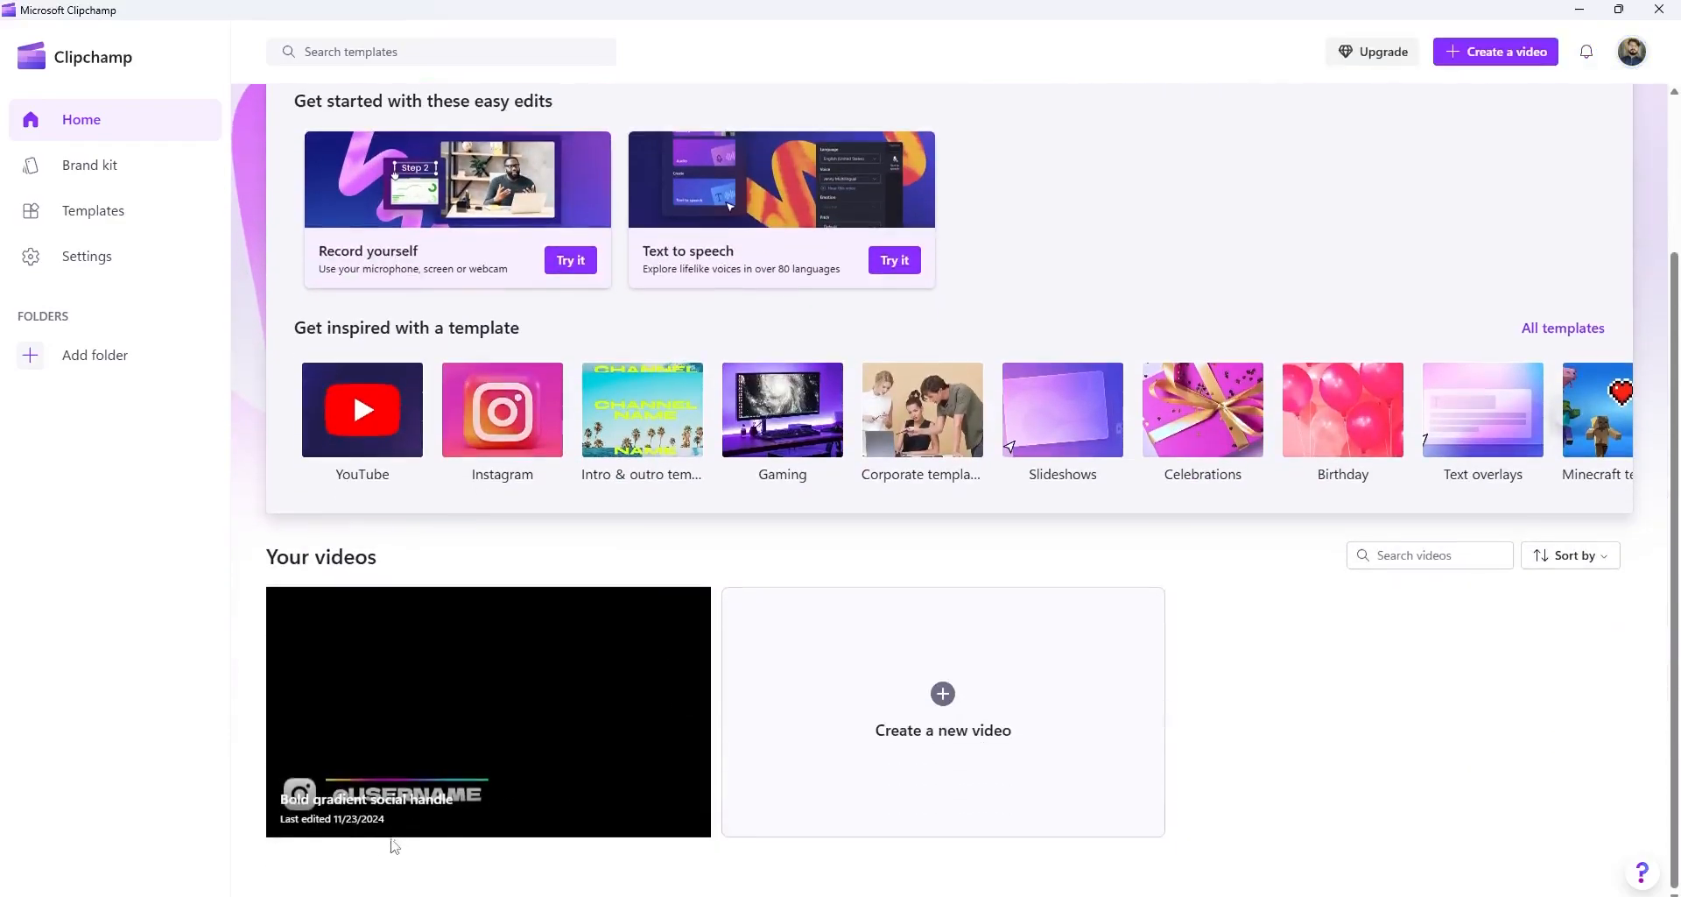
pyautogui.scroll(3, 377, 832)
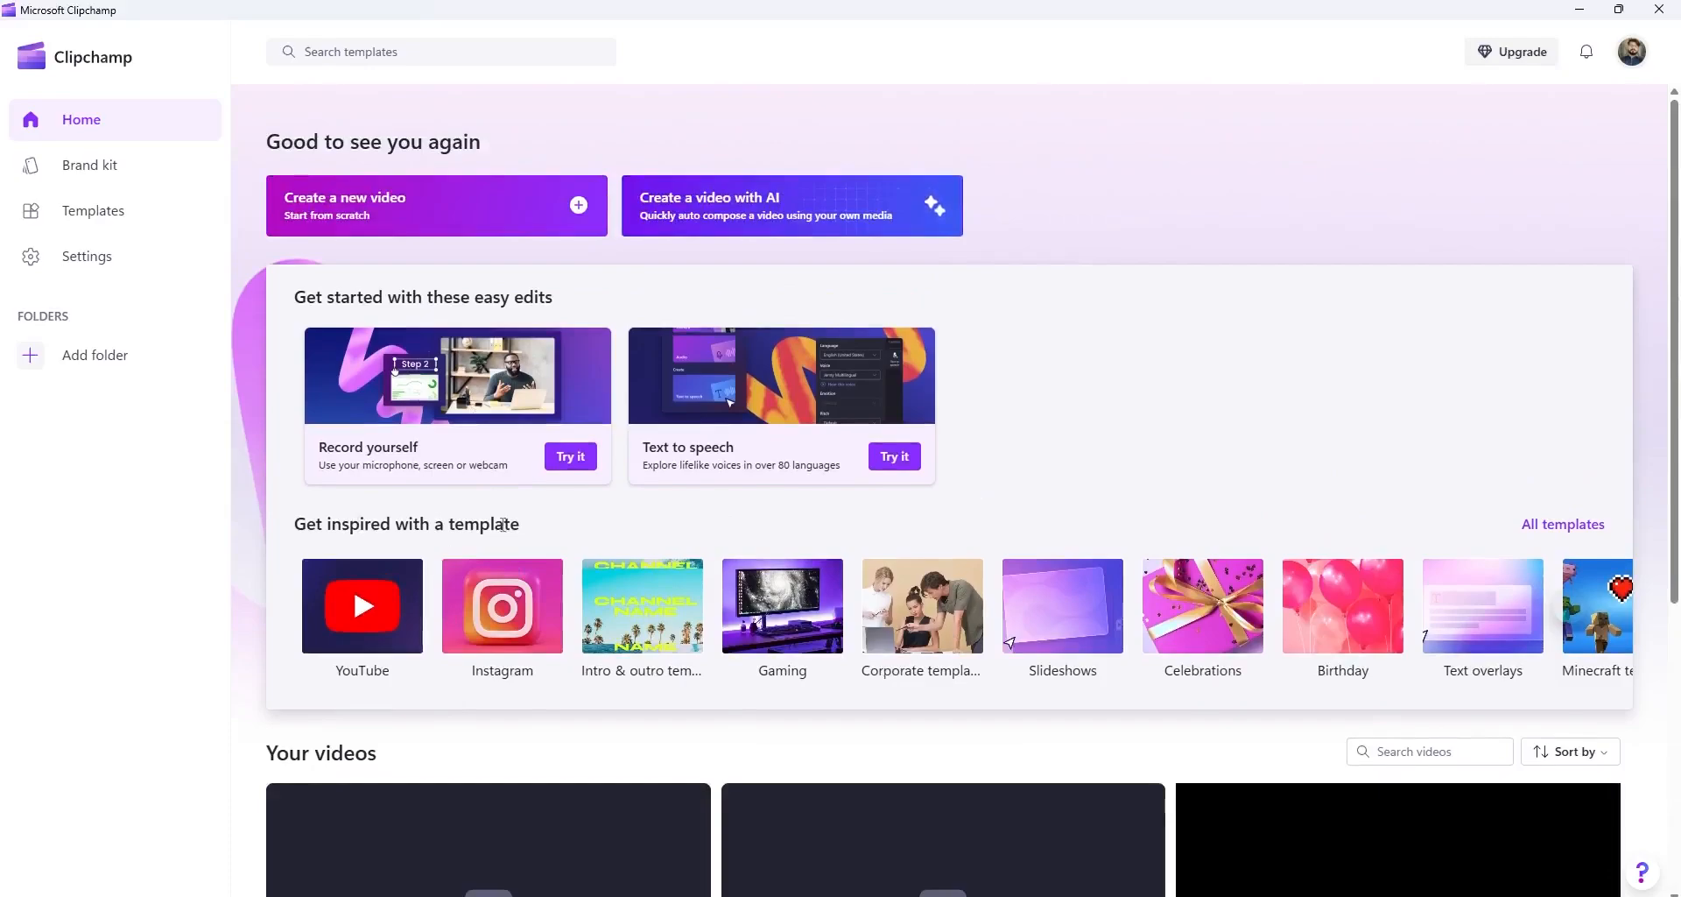
pyautogui.scroll(-1, 1062, 610)
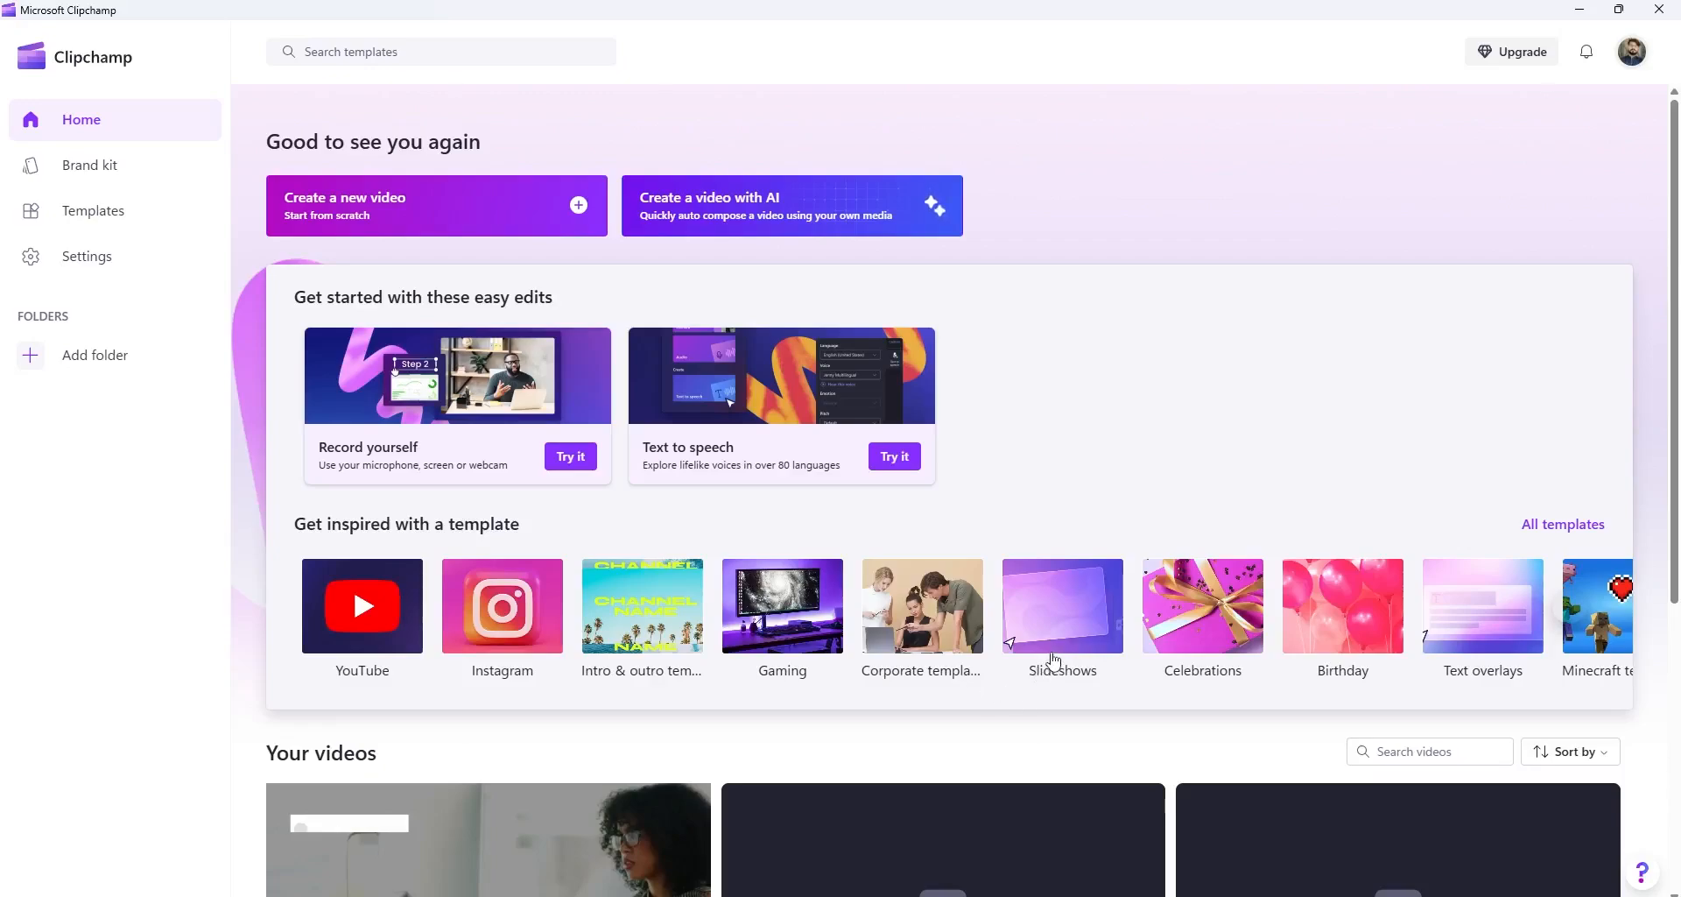
# Step: Create a project from the Chill adventure corporate slideshow template in the Slideshows category
pyautogui.click(1054, 661)
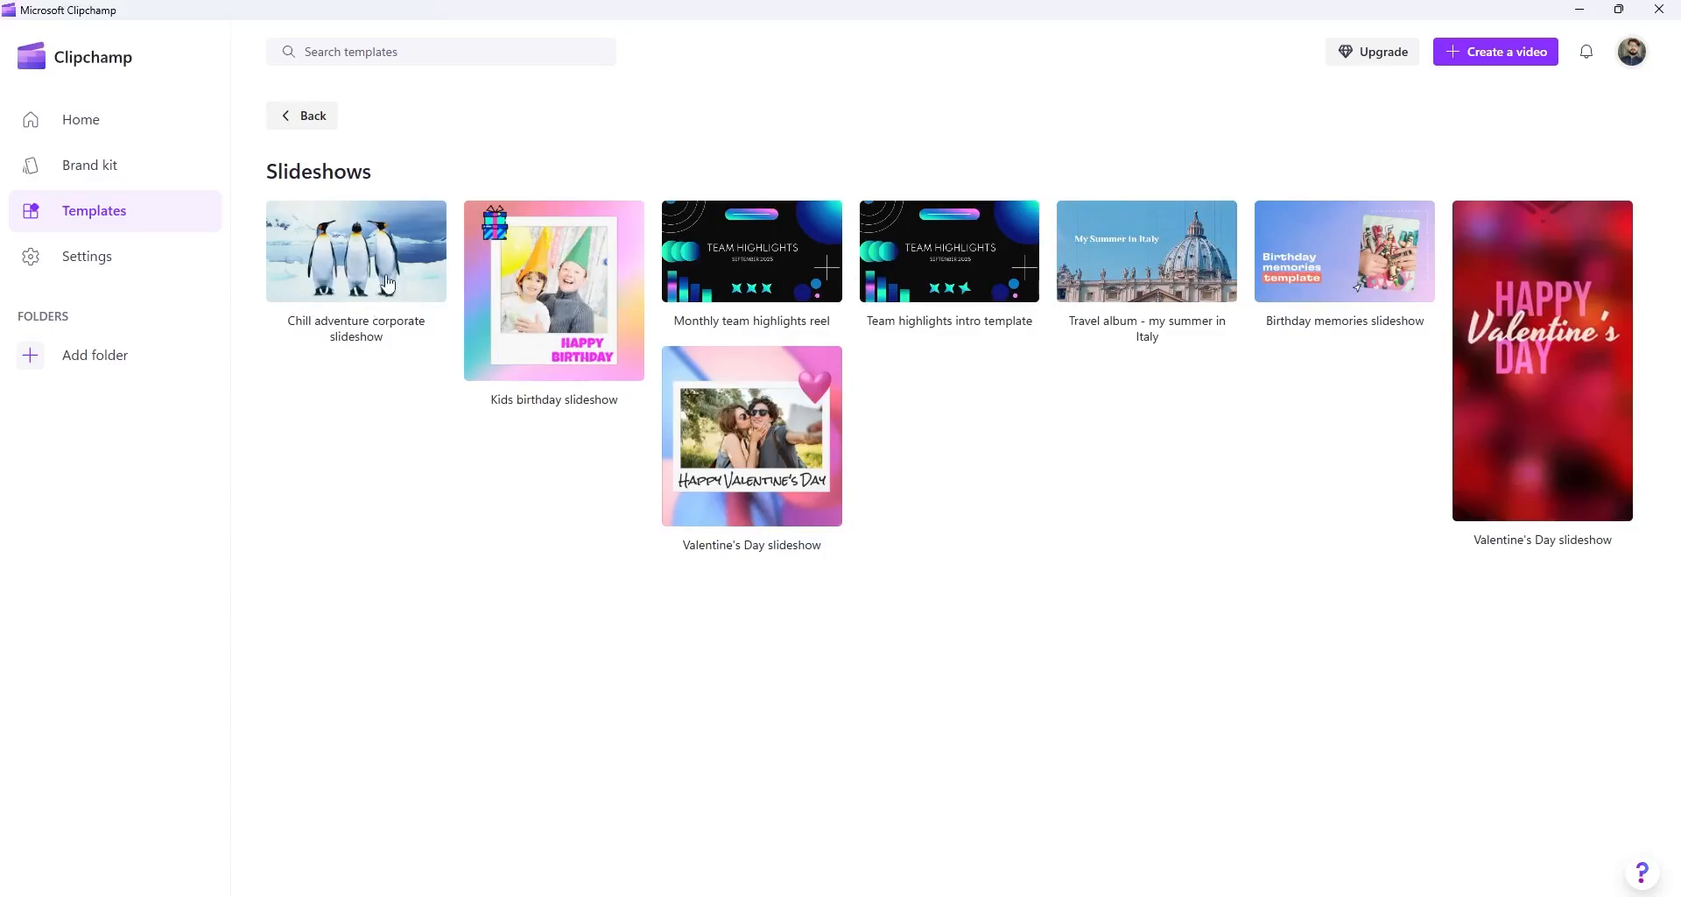
pyautogui.click(366, 264)
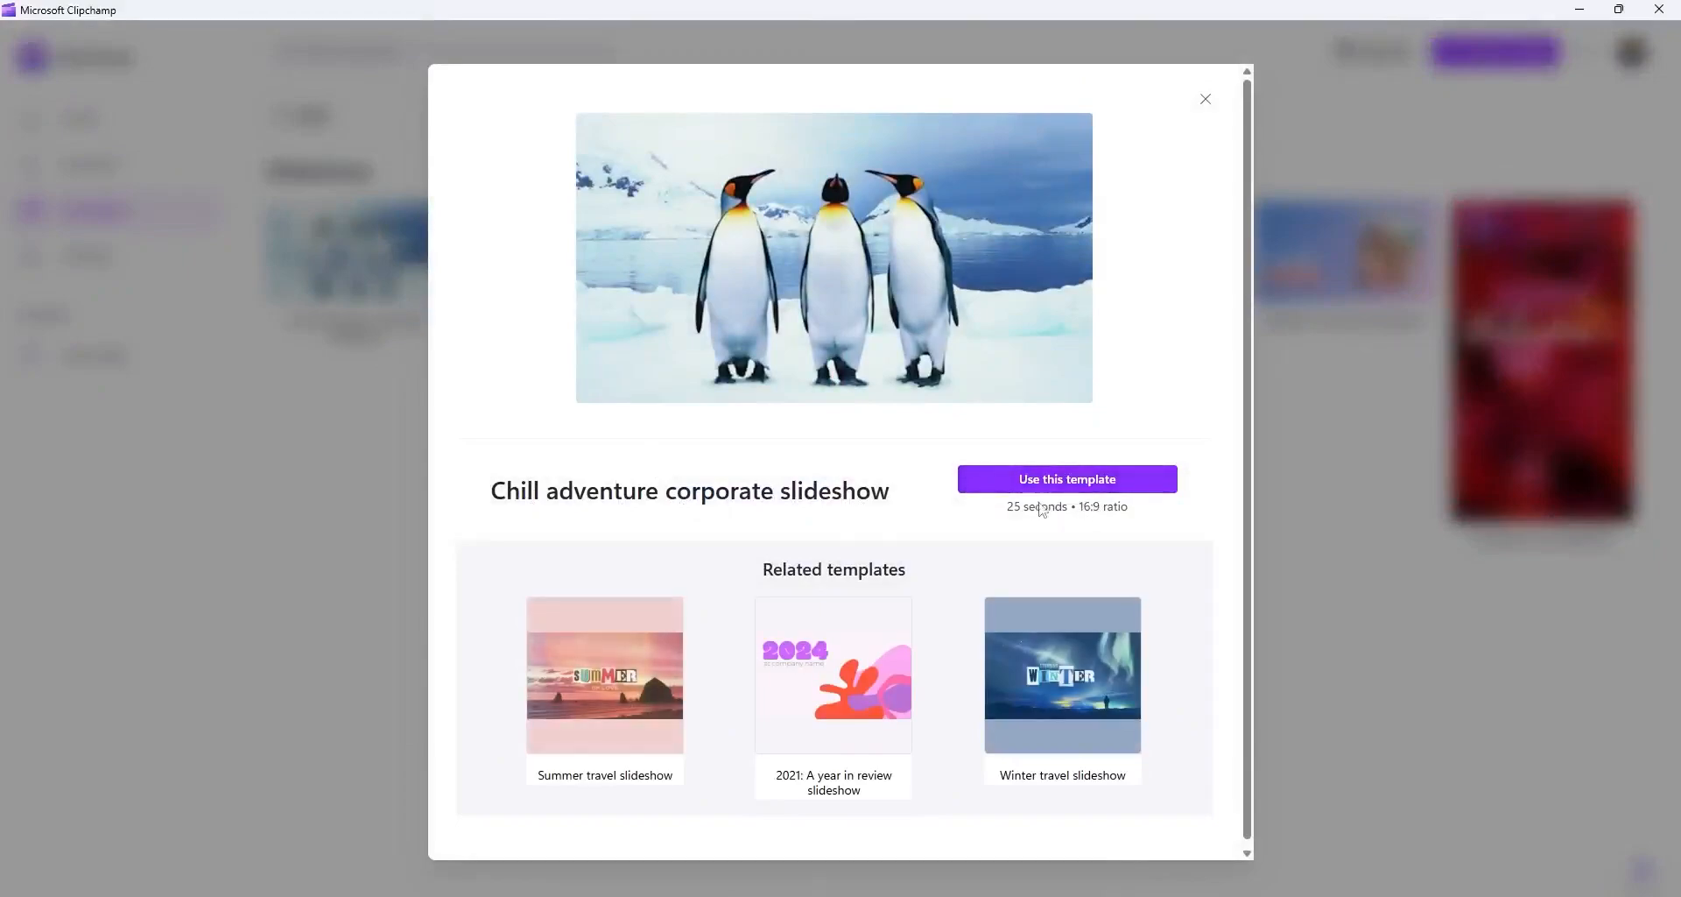
pyautogui.click(1108, 491)
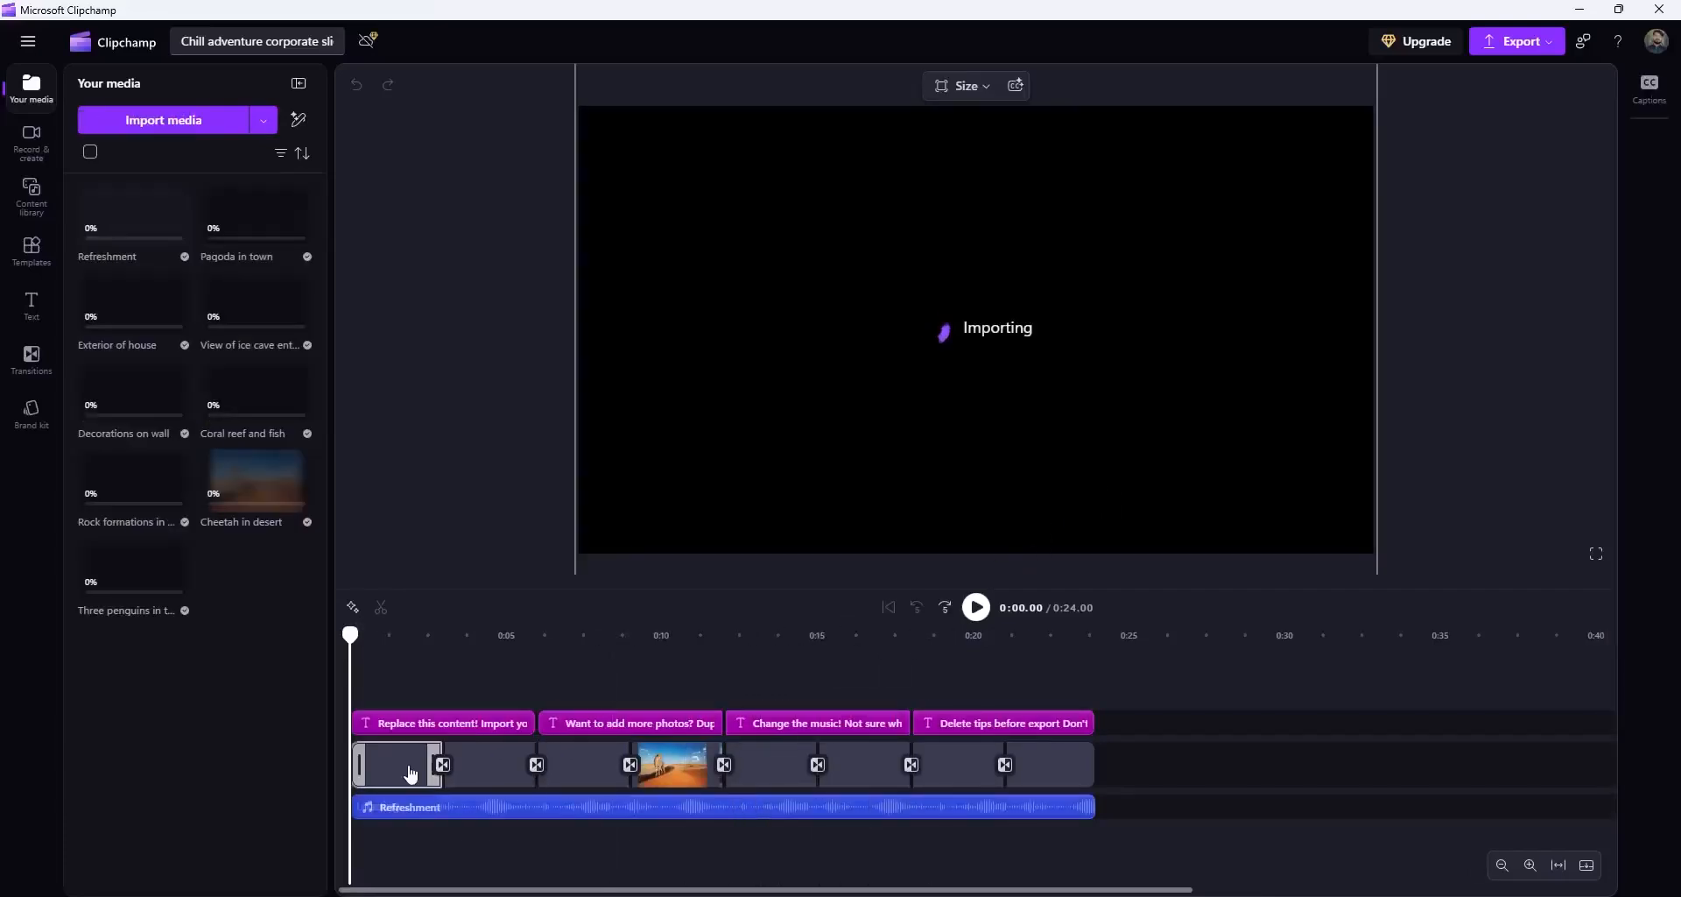
# Step: Examine the slideshow template's timeline, including its photos, text clips and music
pyautogui.click(365, 644)
pyautogui.moveTo(366, 643); pyautogui.dragTo(376, 643)
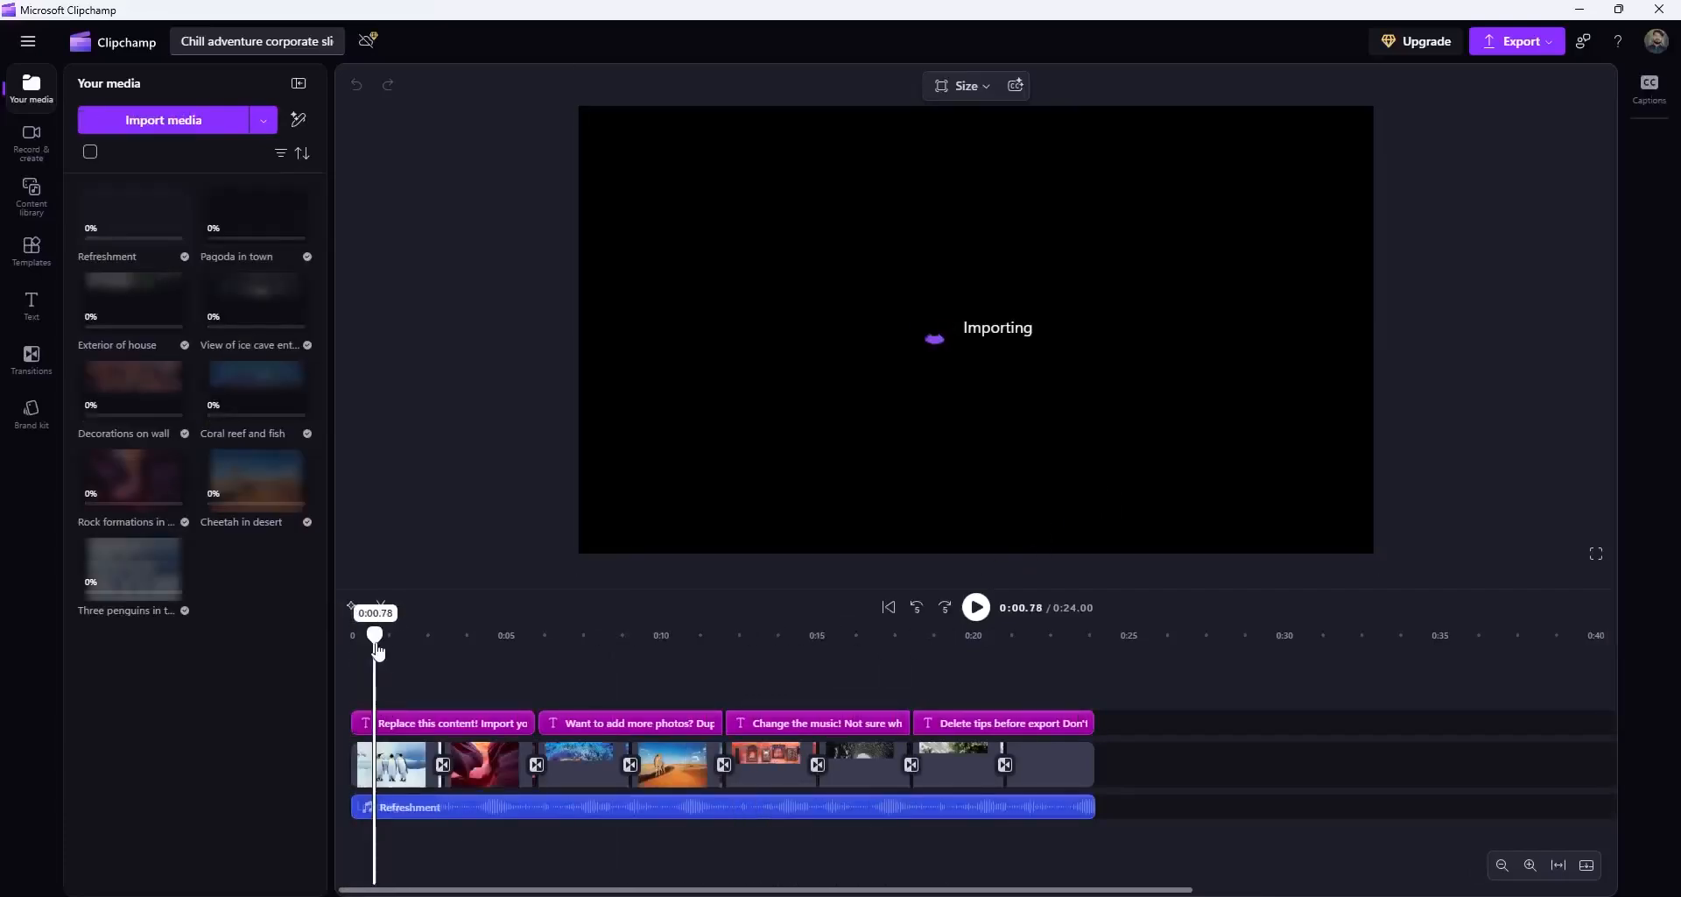
pyautogui.click(405, 810)
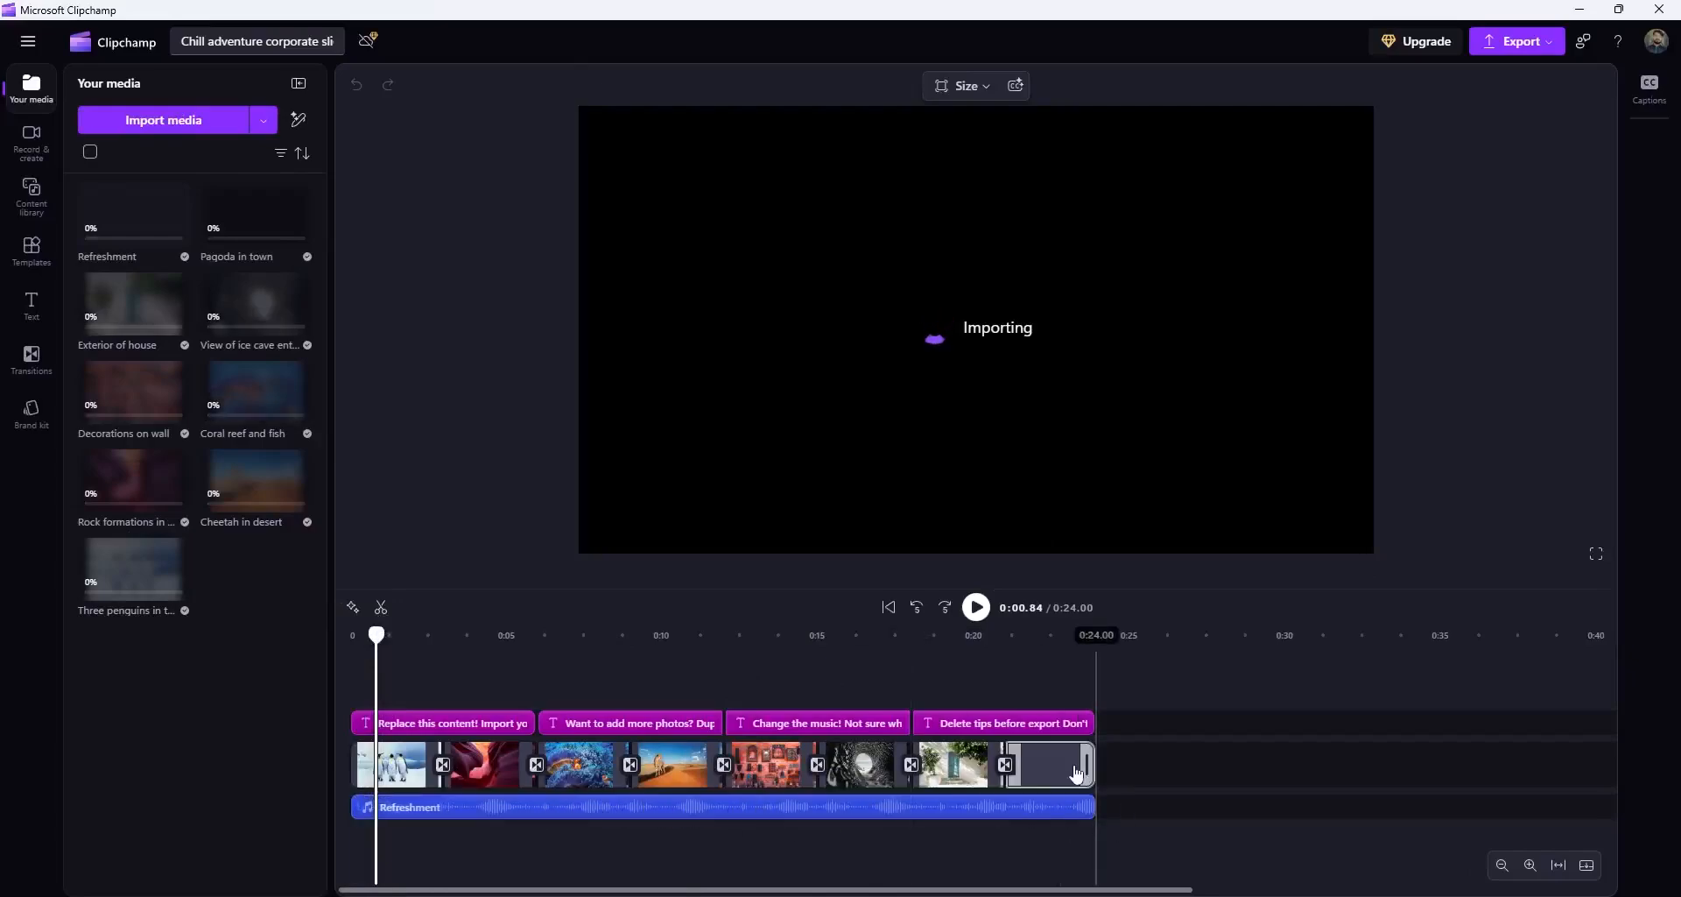
pyautogui.click(403, 764)
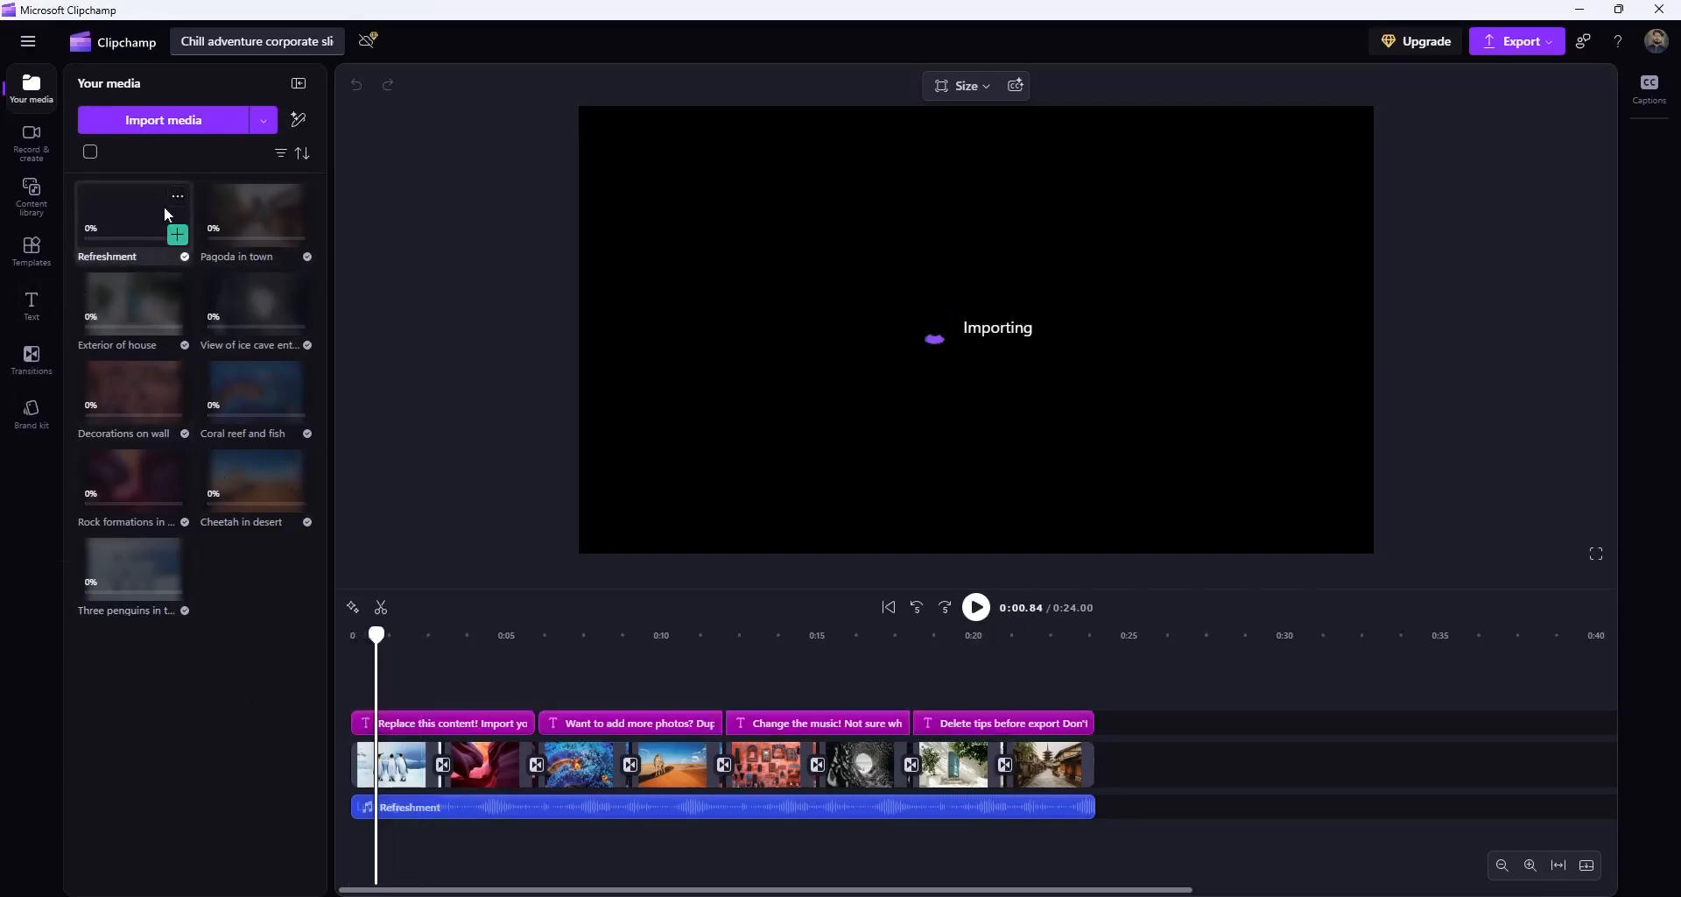
pyautogui.moveTo(377, 635); pyautogui.dragTo(320, 755)
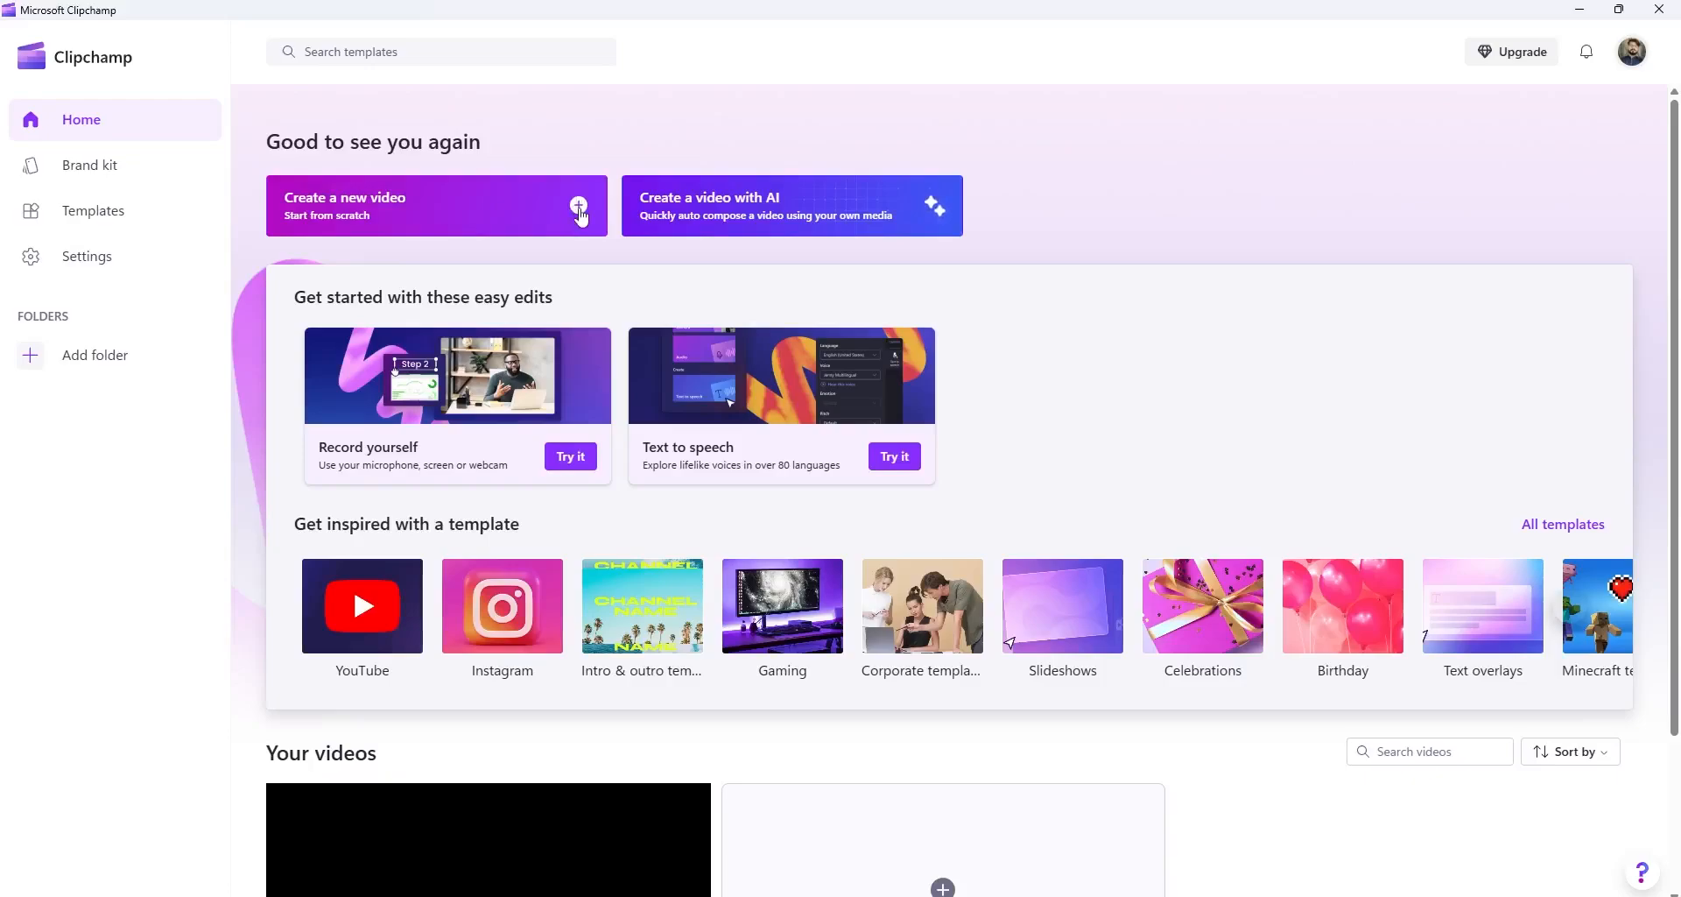
# Step: Start a new video from scratch and try the Light and Dark themes before choosing the System theme
pyautogui.click(376, 182)
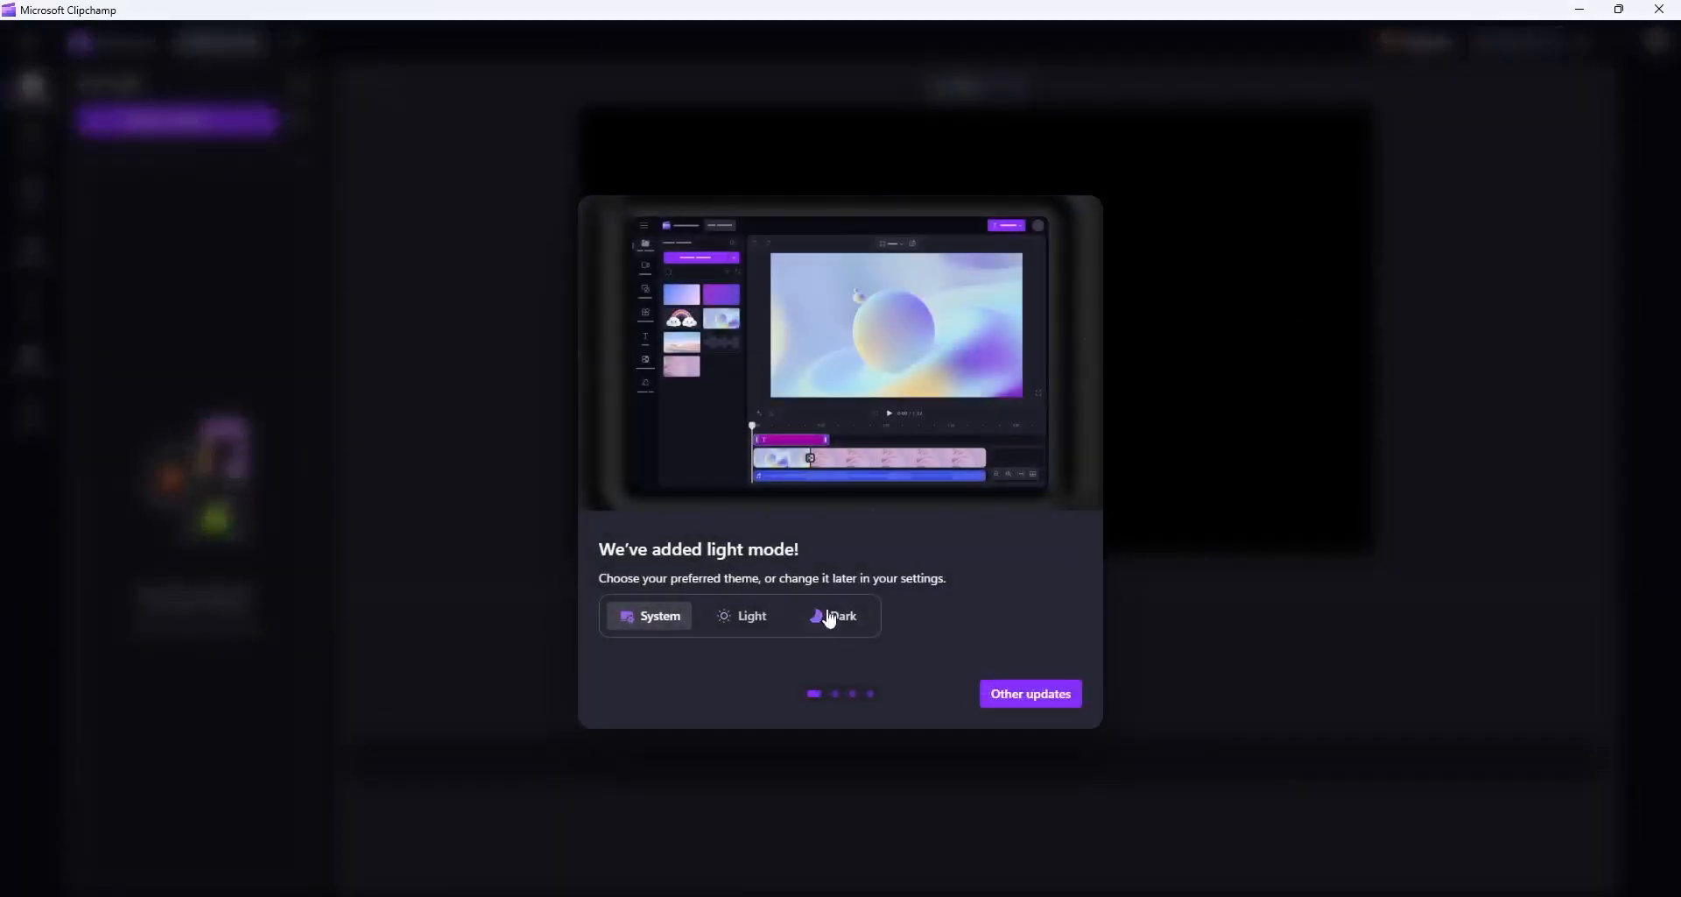
pyautogui.click(743, 623)
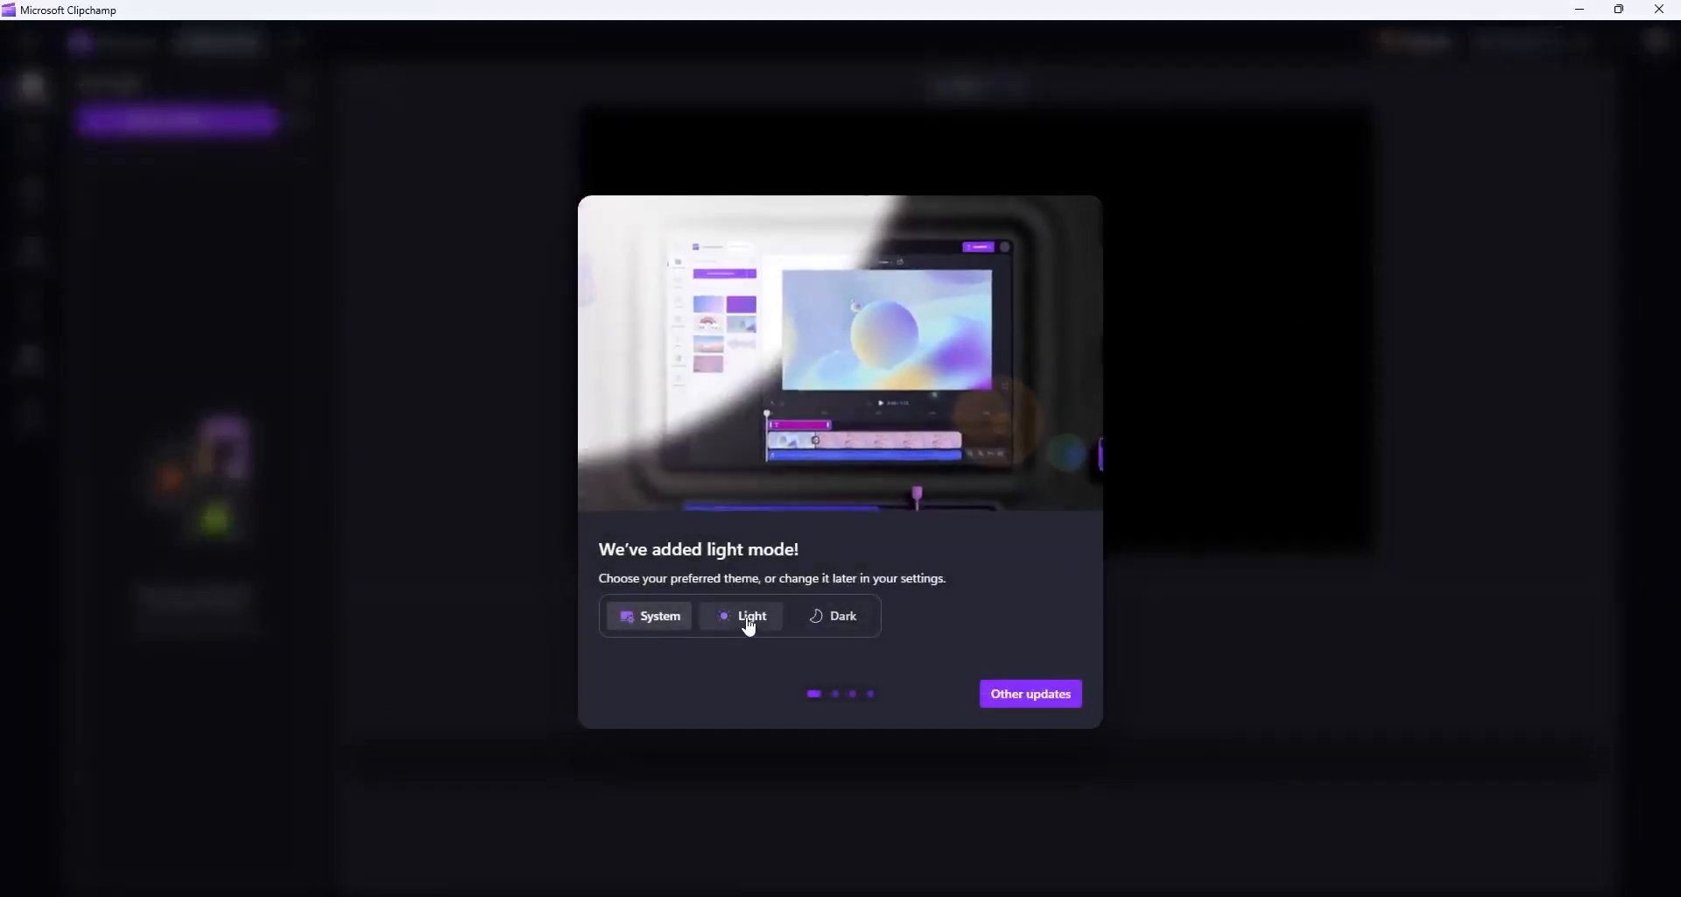
pyautogui.click(828, 632)
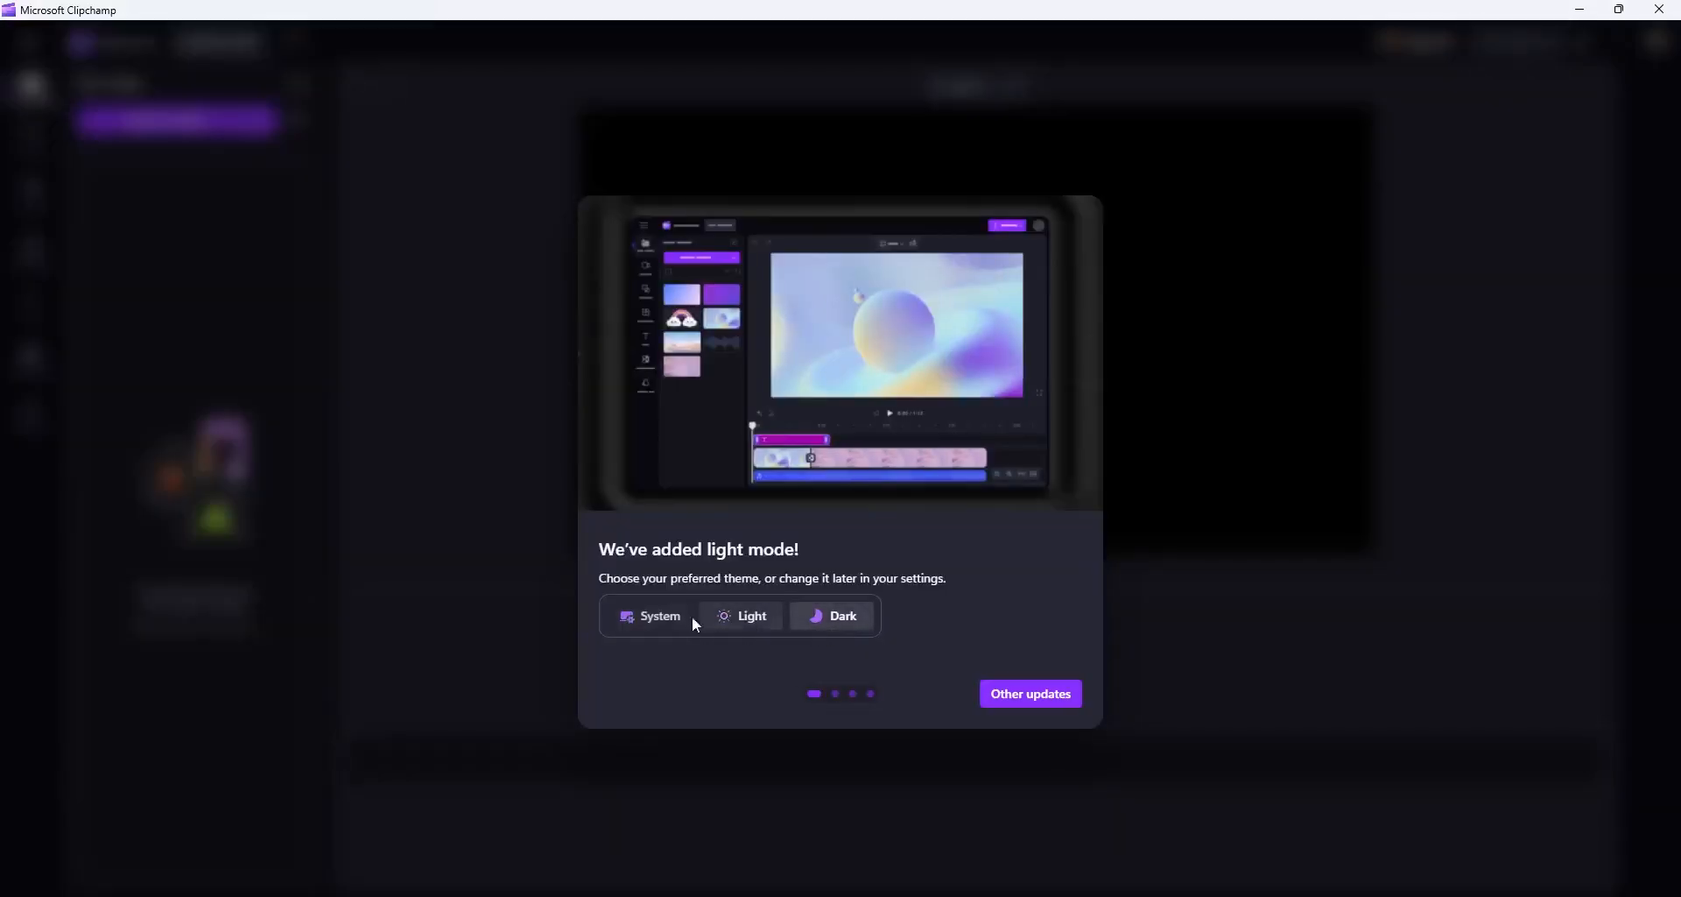
pyautogui.click(681, 627)
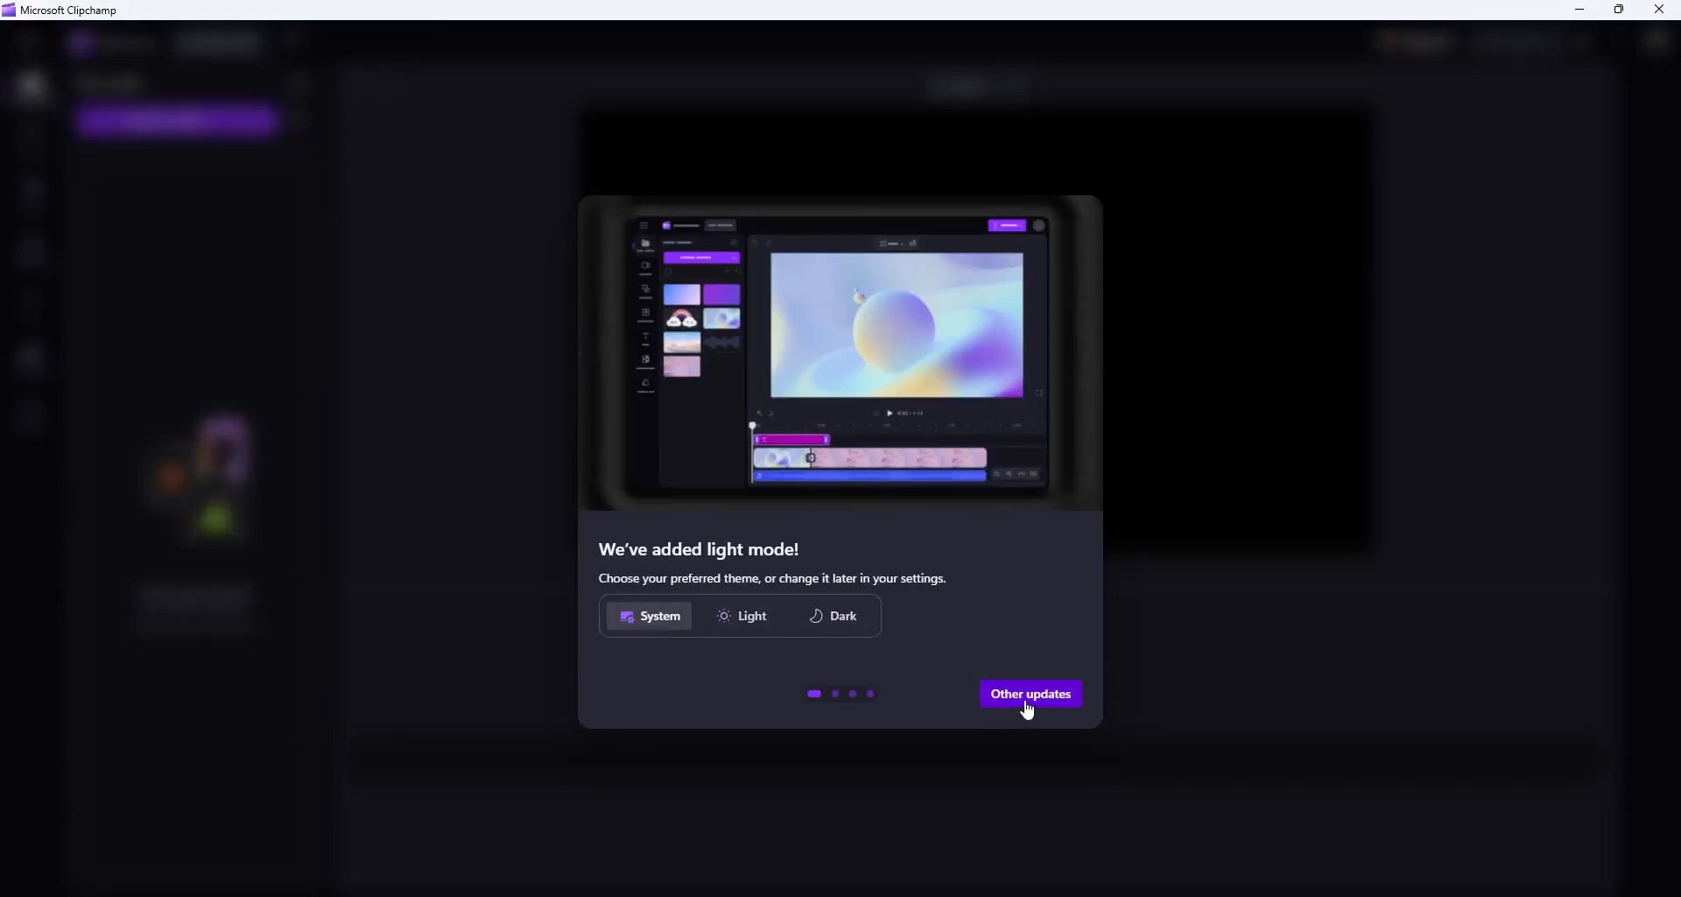
# Step: Go through the editor's update tour, expand the Captions entry, and finish the tour
pyautogui.click(1029, 710)
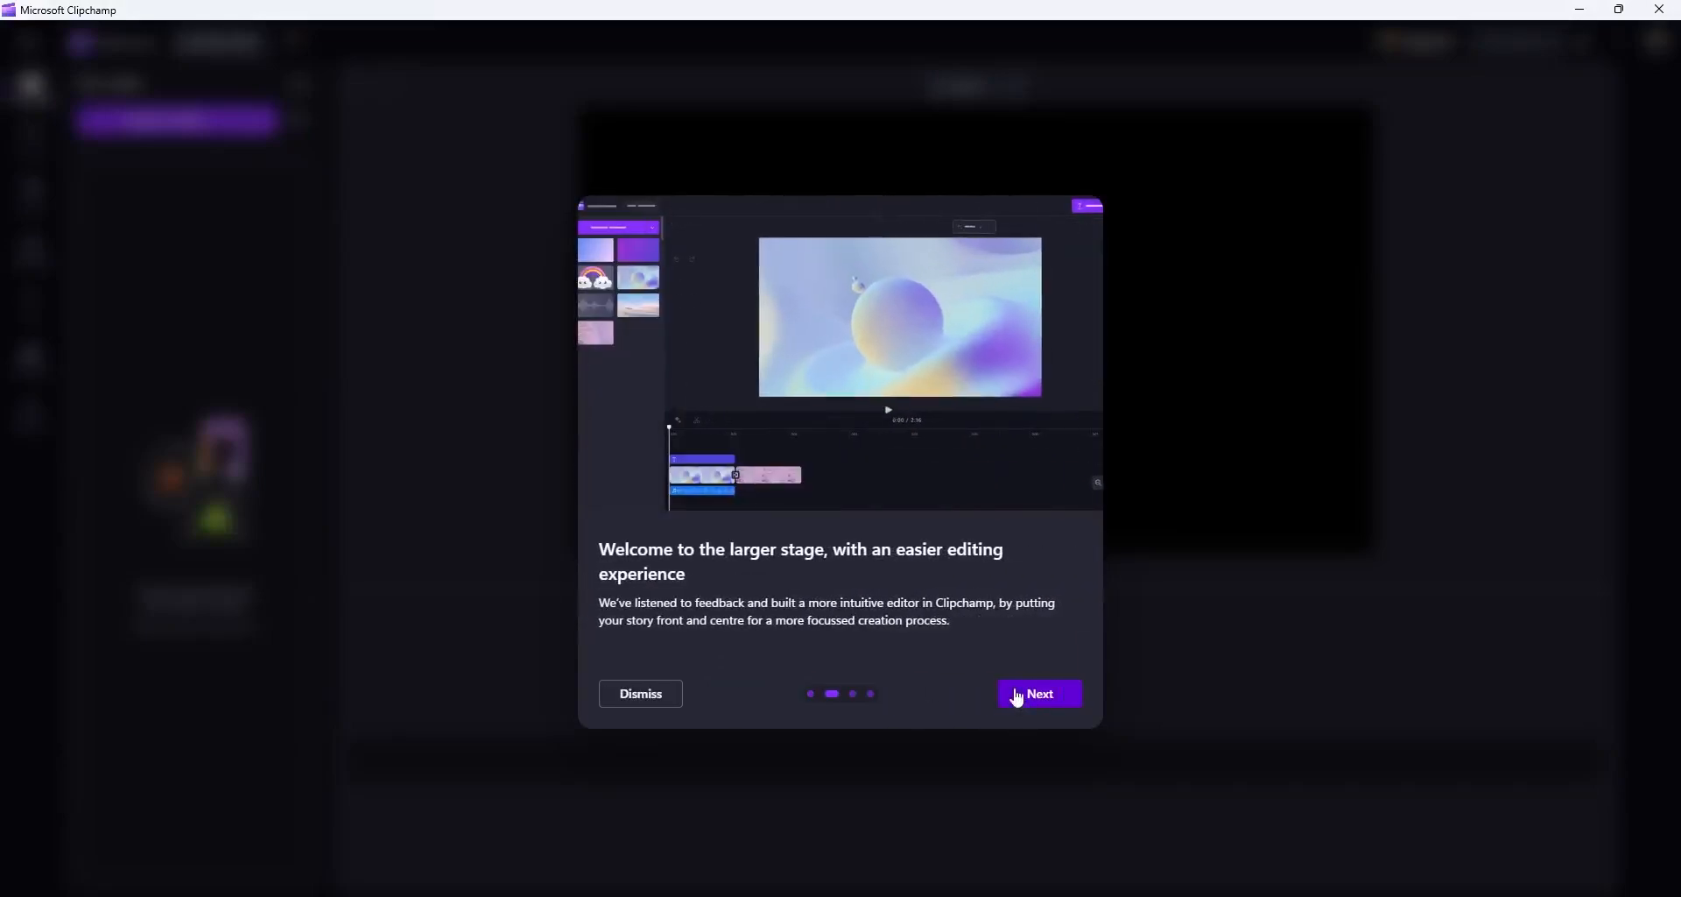
pyautogui.click(1018, 696)
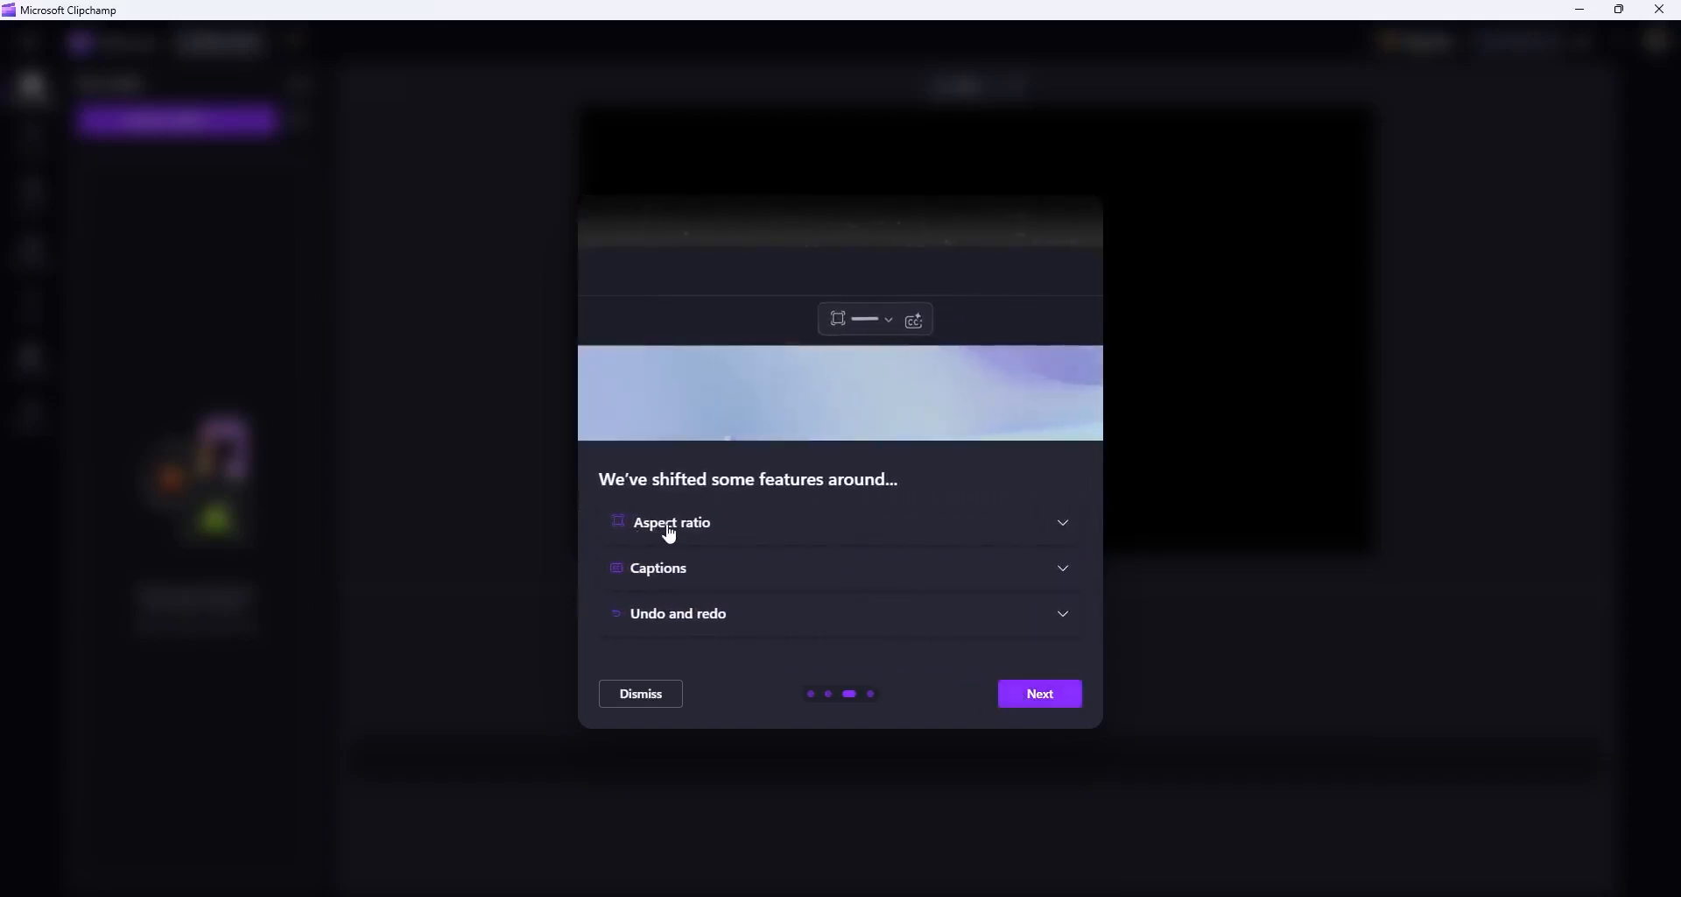
pyautogui.click(1049, 569)
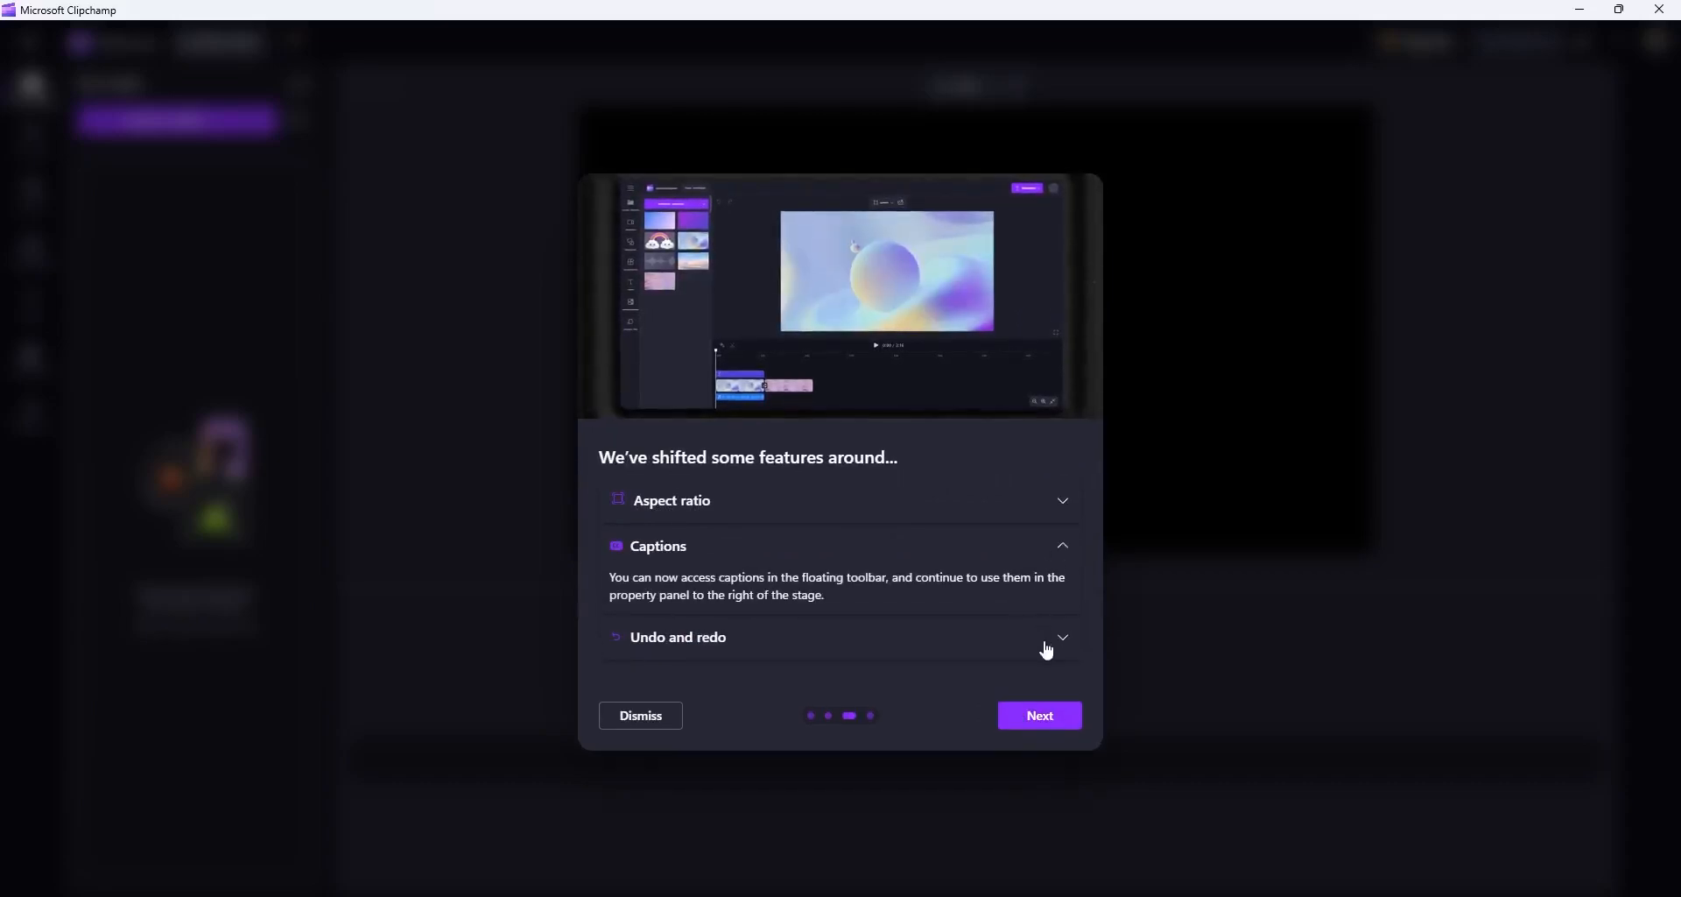
pyautogui.click(1062, 723)
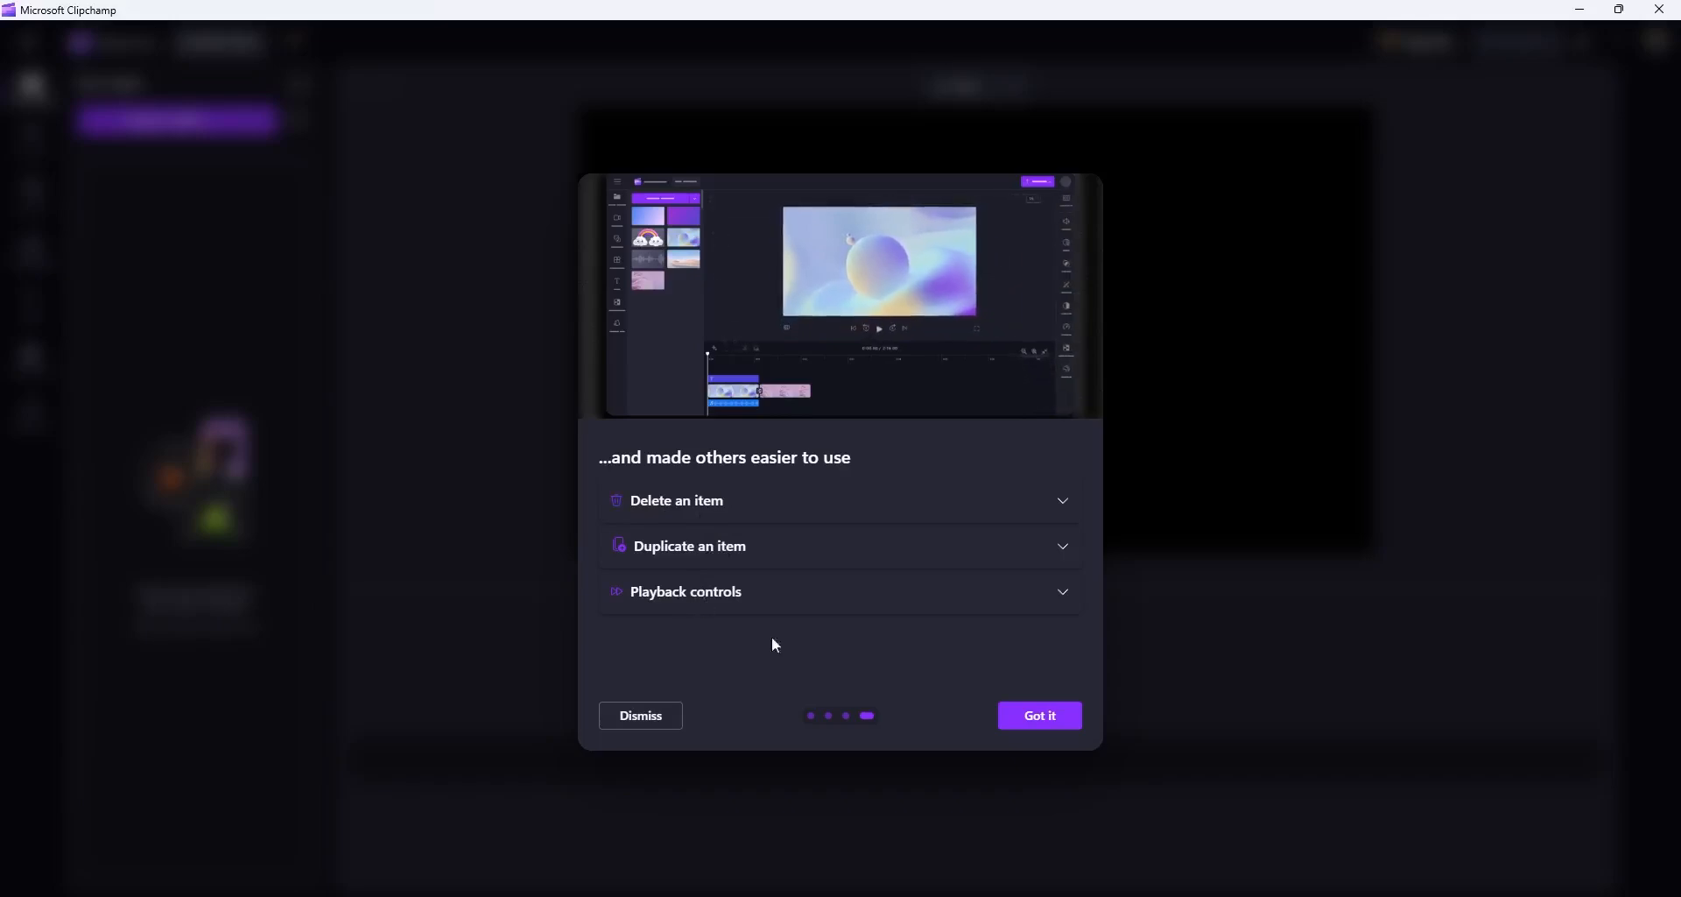
pyautogui.click(1041, 717)
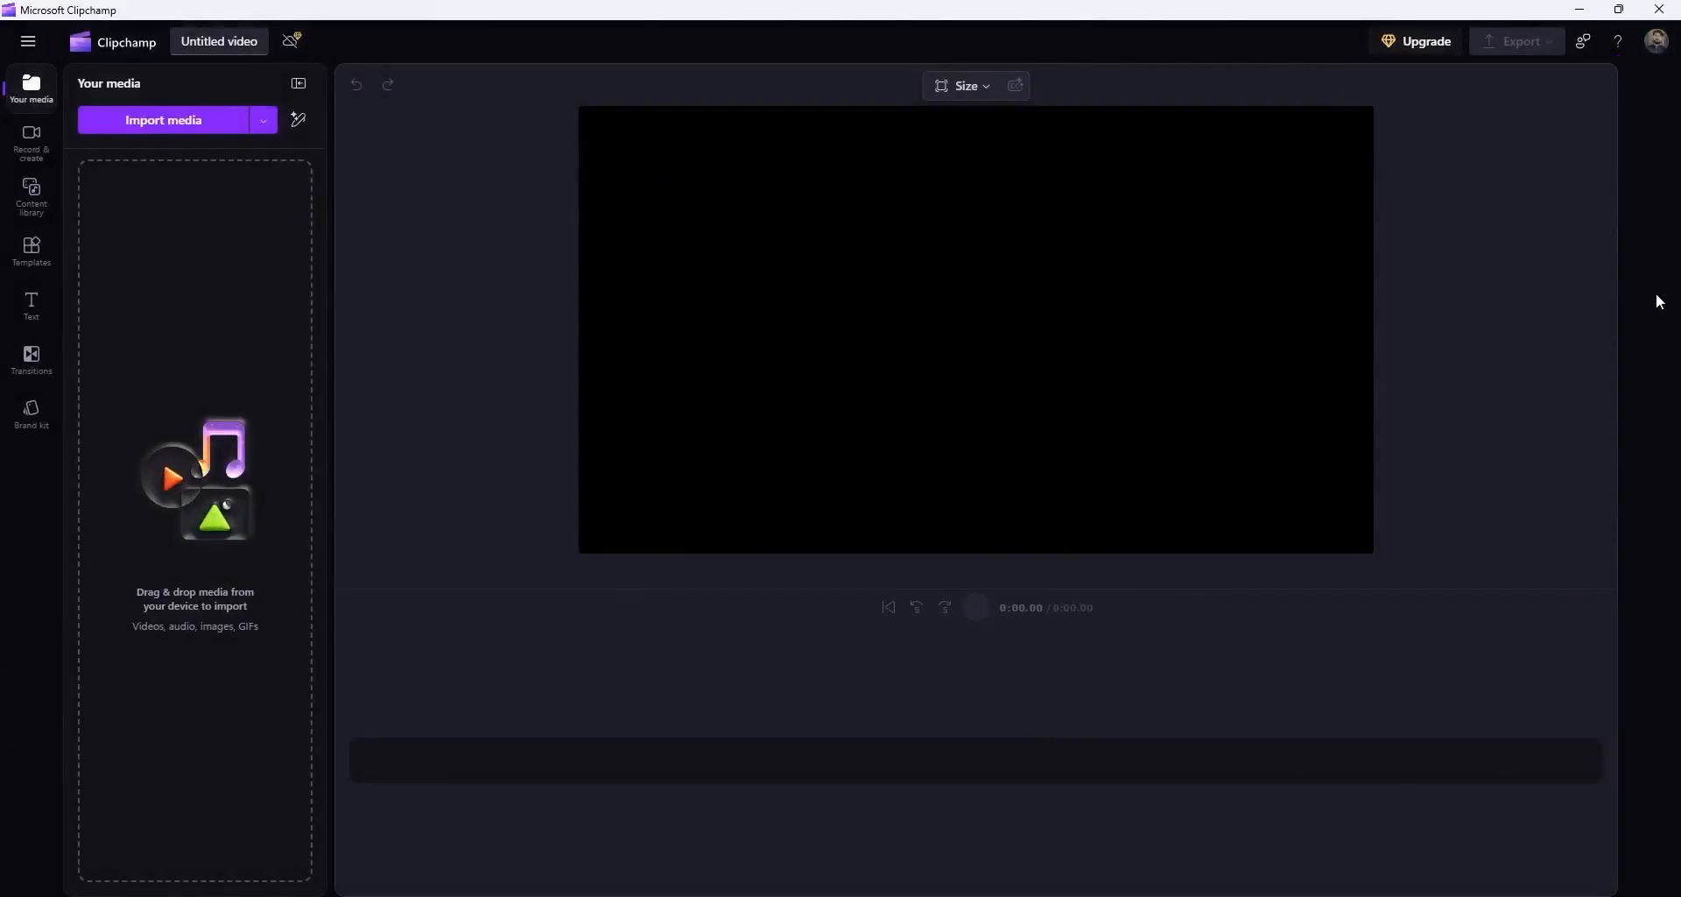
# Step: Import 01.mp4, 02.mp4, 03.mp4 and 04.mp4 from the computer into the project's media
pyautogui.click(164, 132)
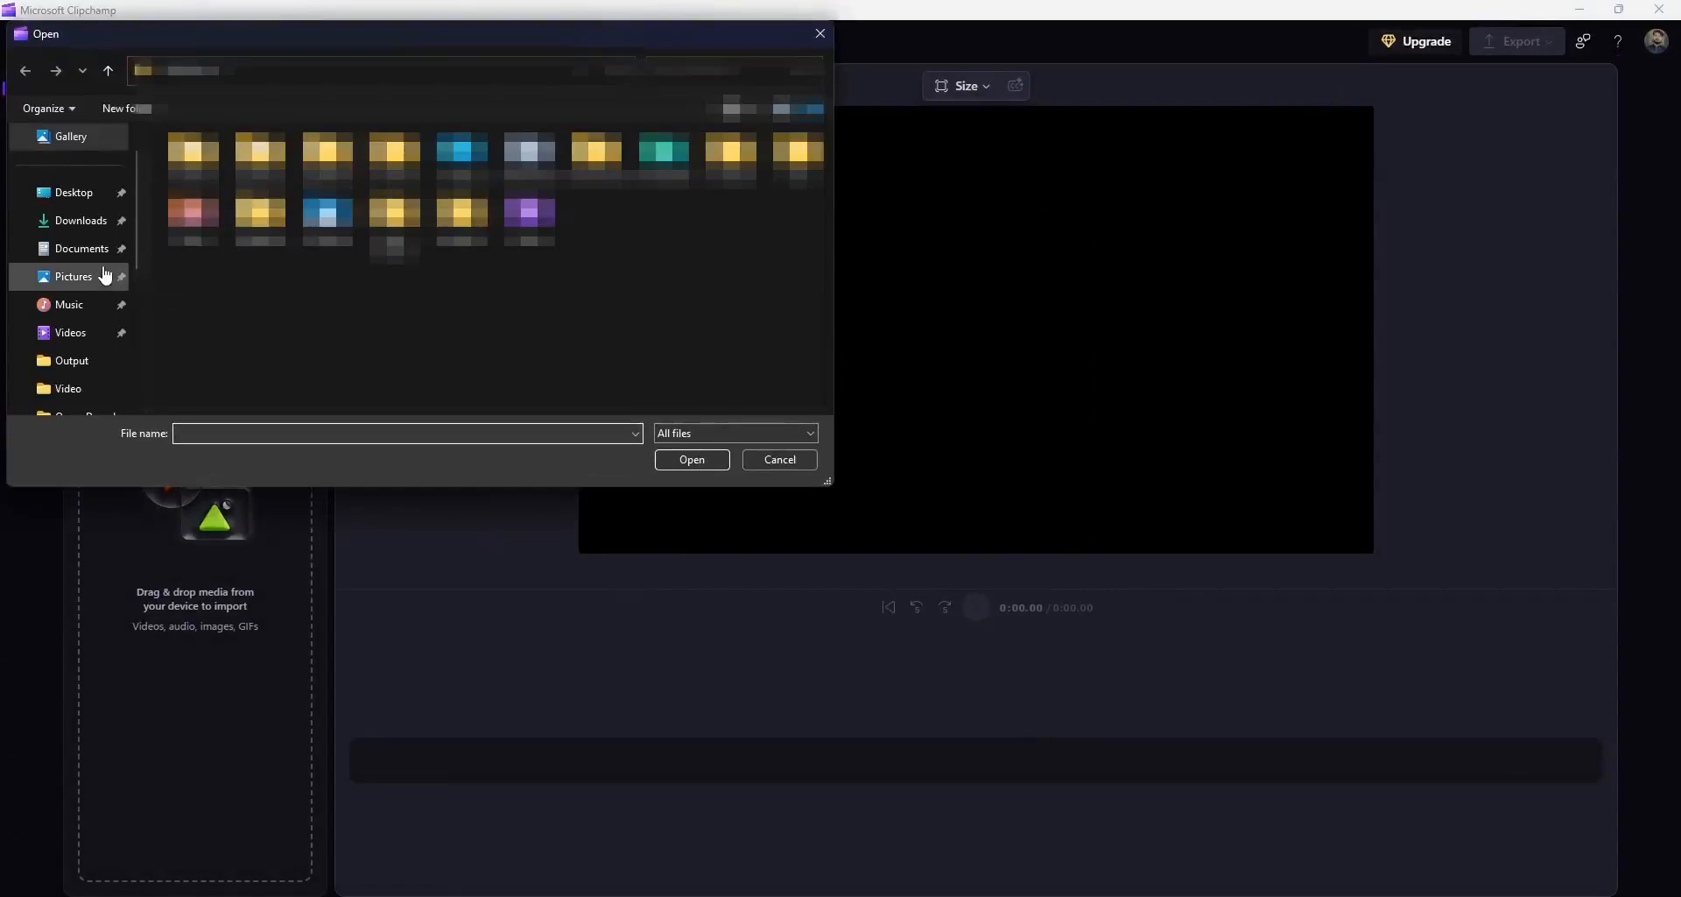
pyautogui.click(112, 252)
pyautogui.doubleClick(673, 179)
pyautogui.moveTo(304, 311); pyautogui.dragTo(655, 222)
pyautogui.click(701, 460)
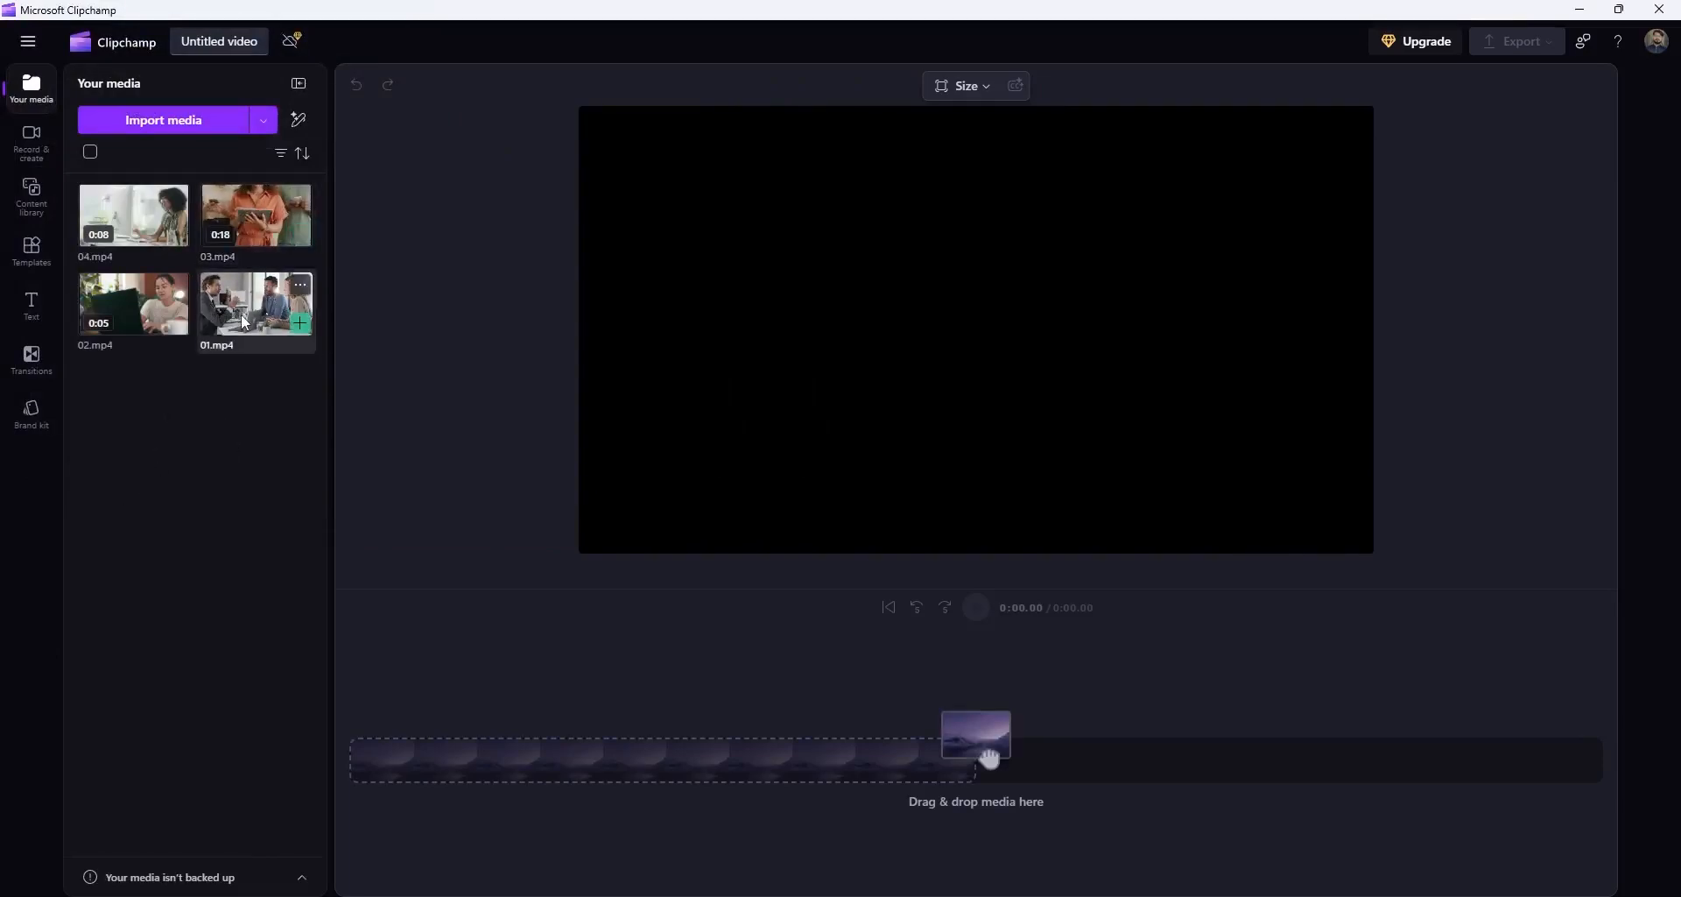
# Step: Place 04.mp4 at the start of the timeline and split it at 0:04.00
pyautogui.moveTo(132, 217); pyautogui.dragTo(459, 769)
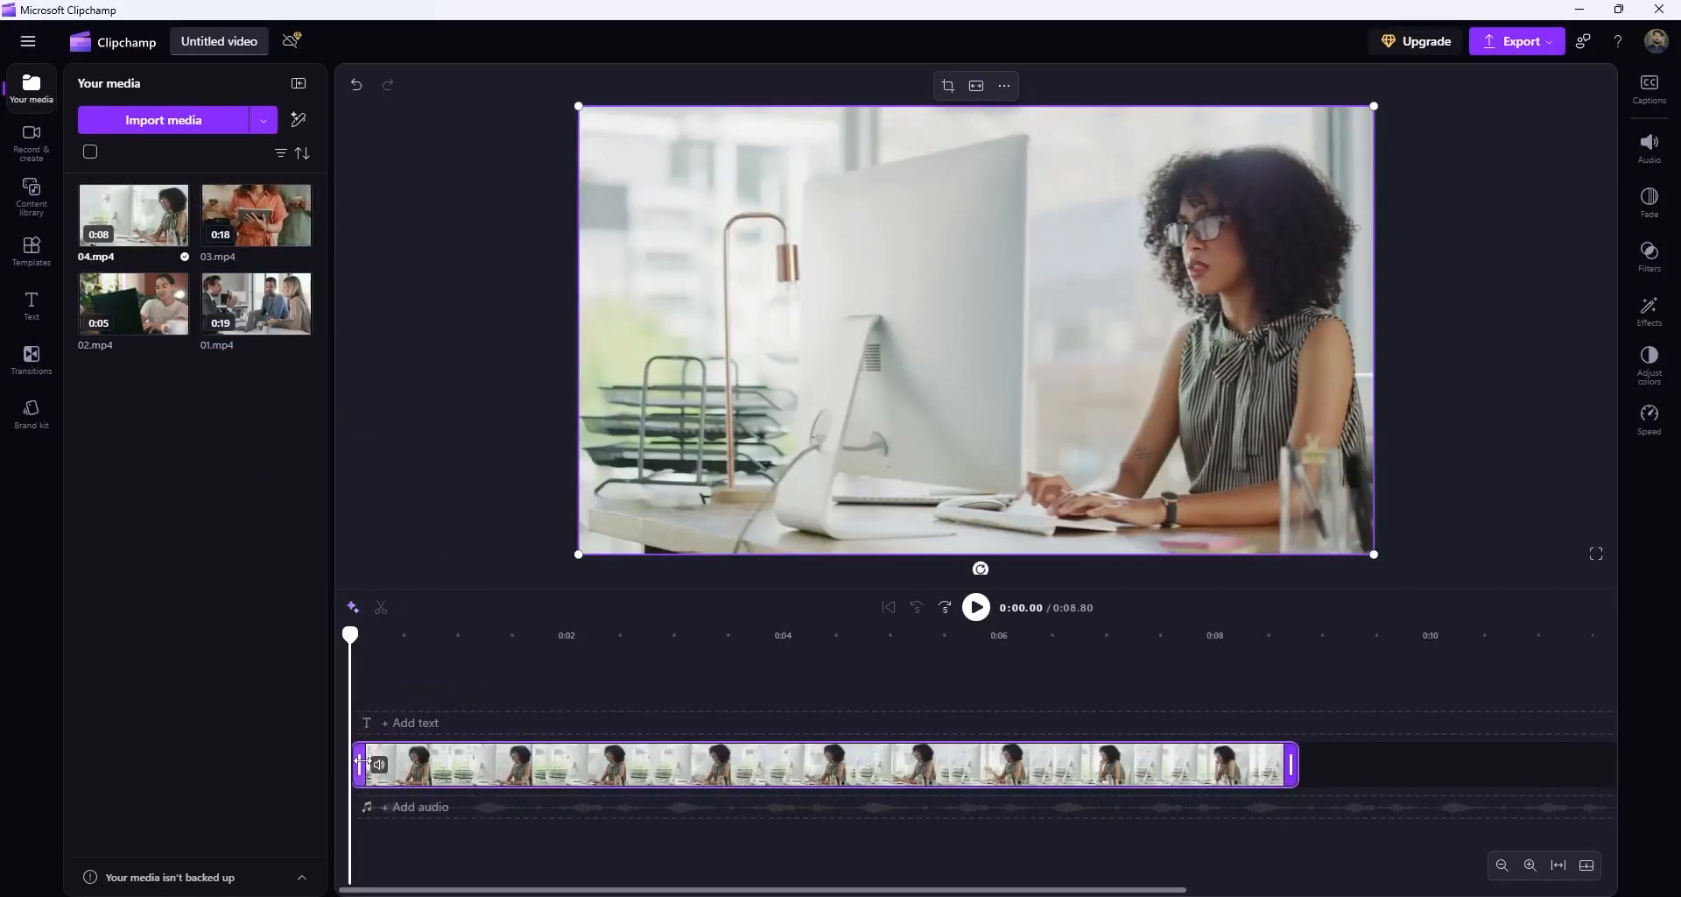
pyautogui.click(570, 638)
pyautogui.moveTo(574, 646); pyautogui.dragTo(783, 661)
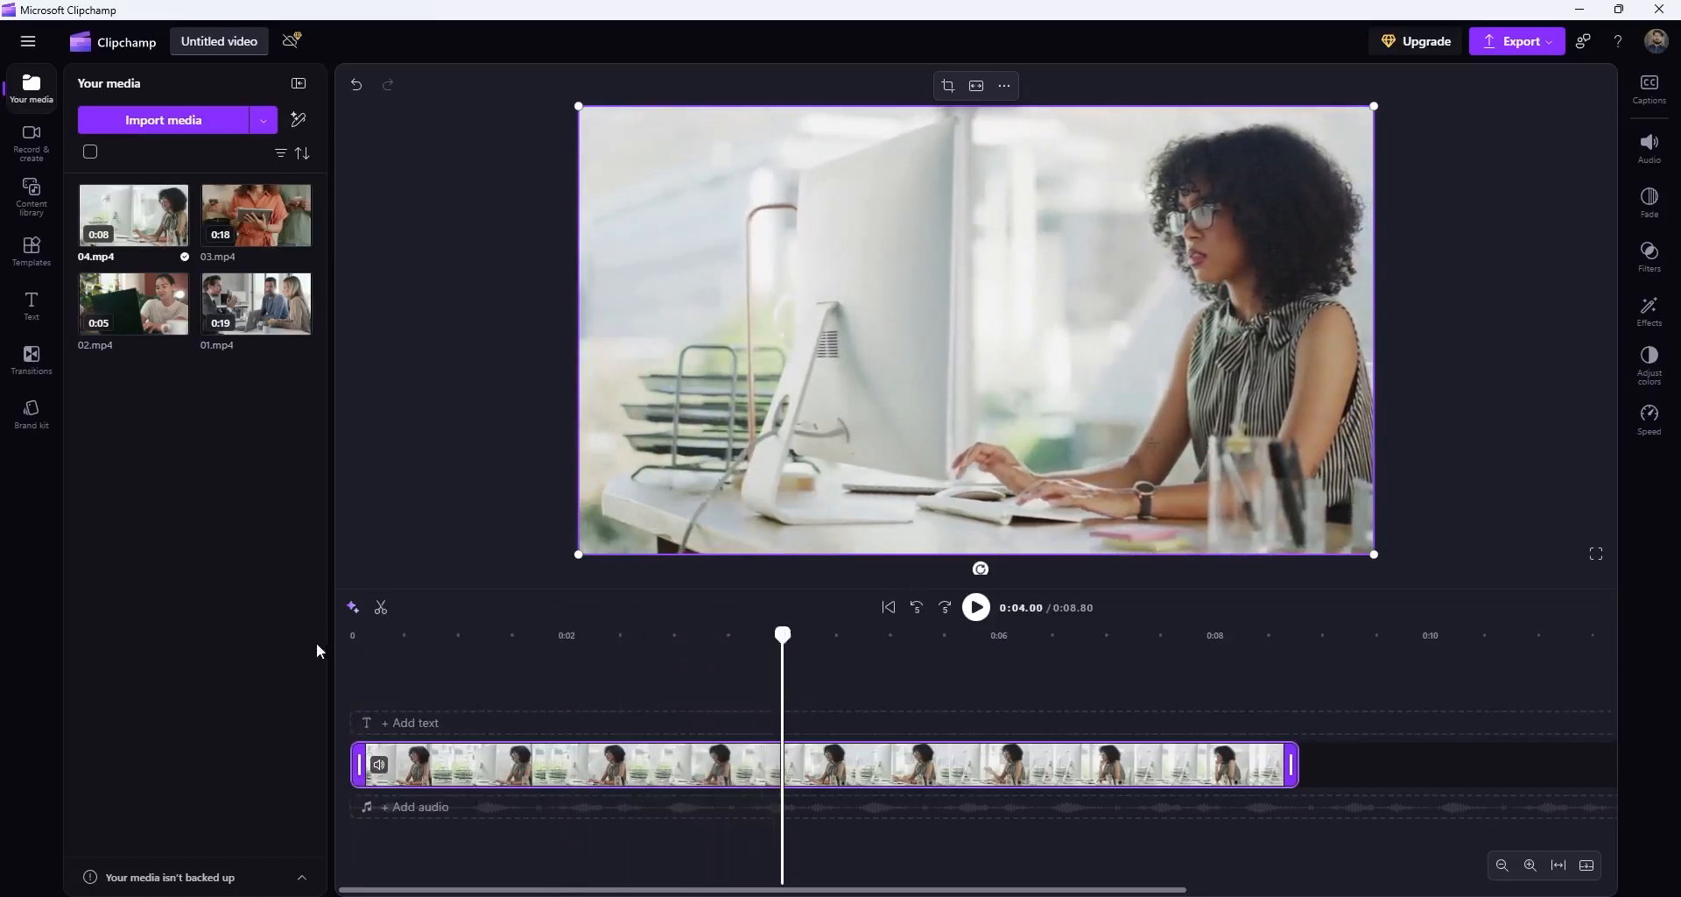
pyautogui.click(366, 652)
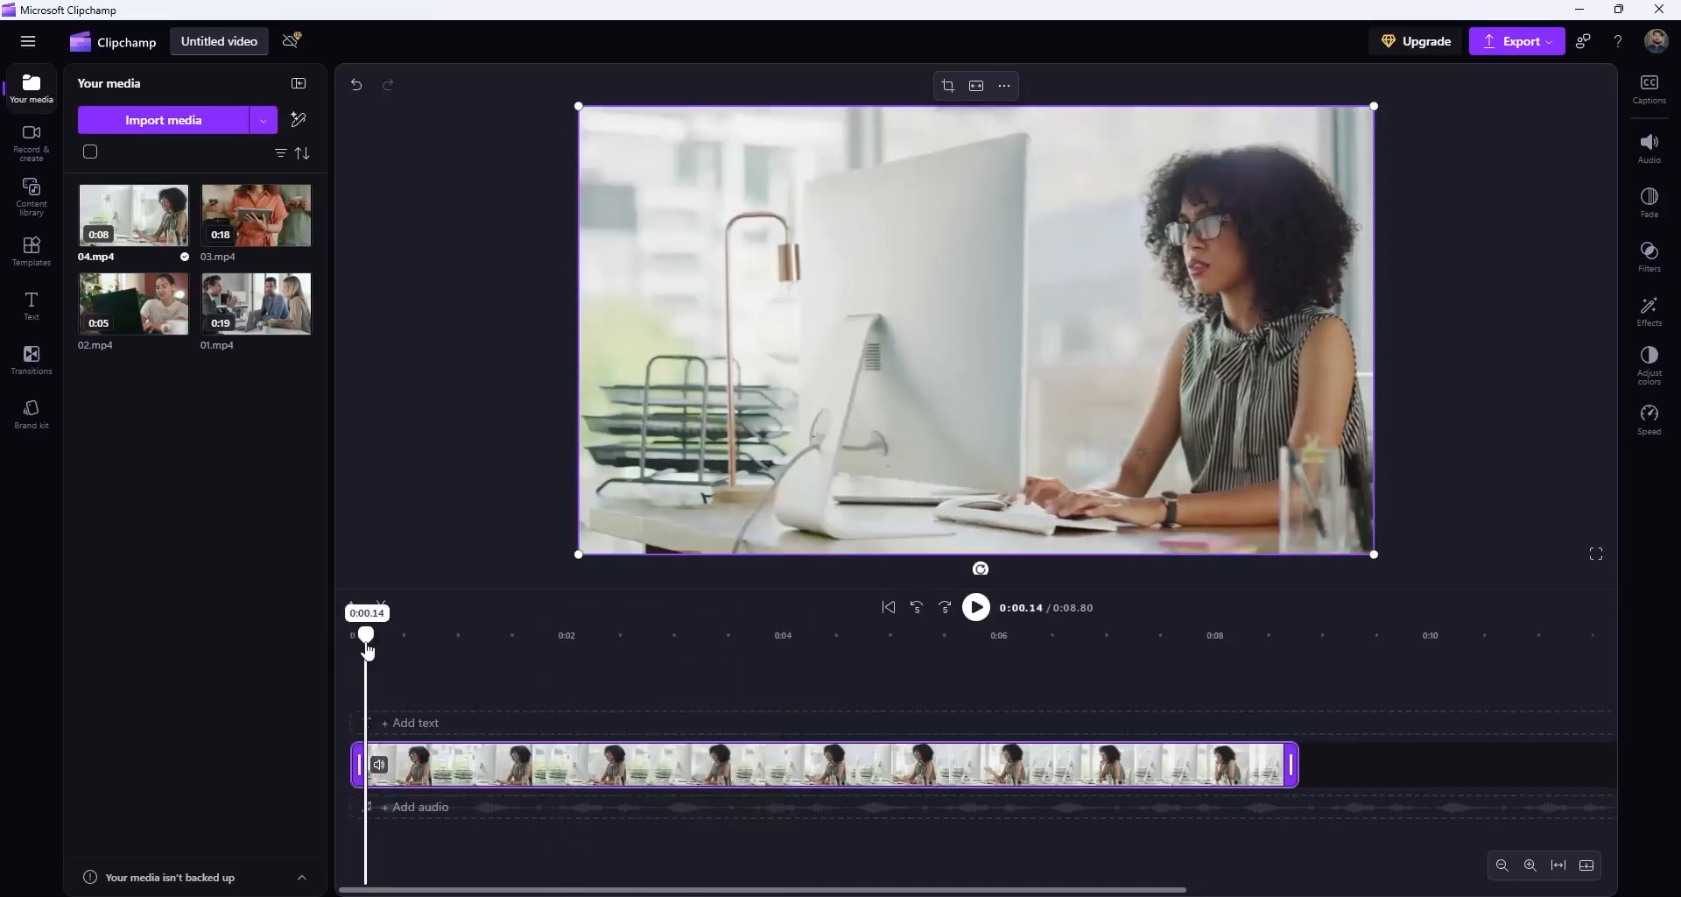
pyautogui.moveTo(367, 651)
pyautogui.mouseDown()
pyautogui.moveTo(773, 648)
pyautogui.moveTo(784, 670)
pyautogui.mouseUp()
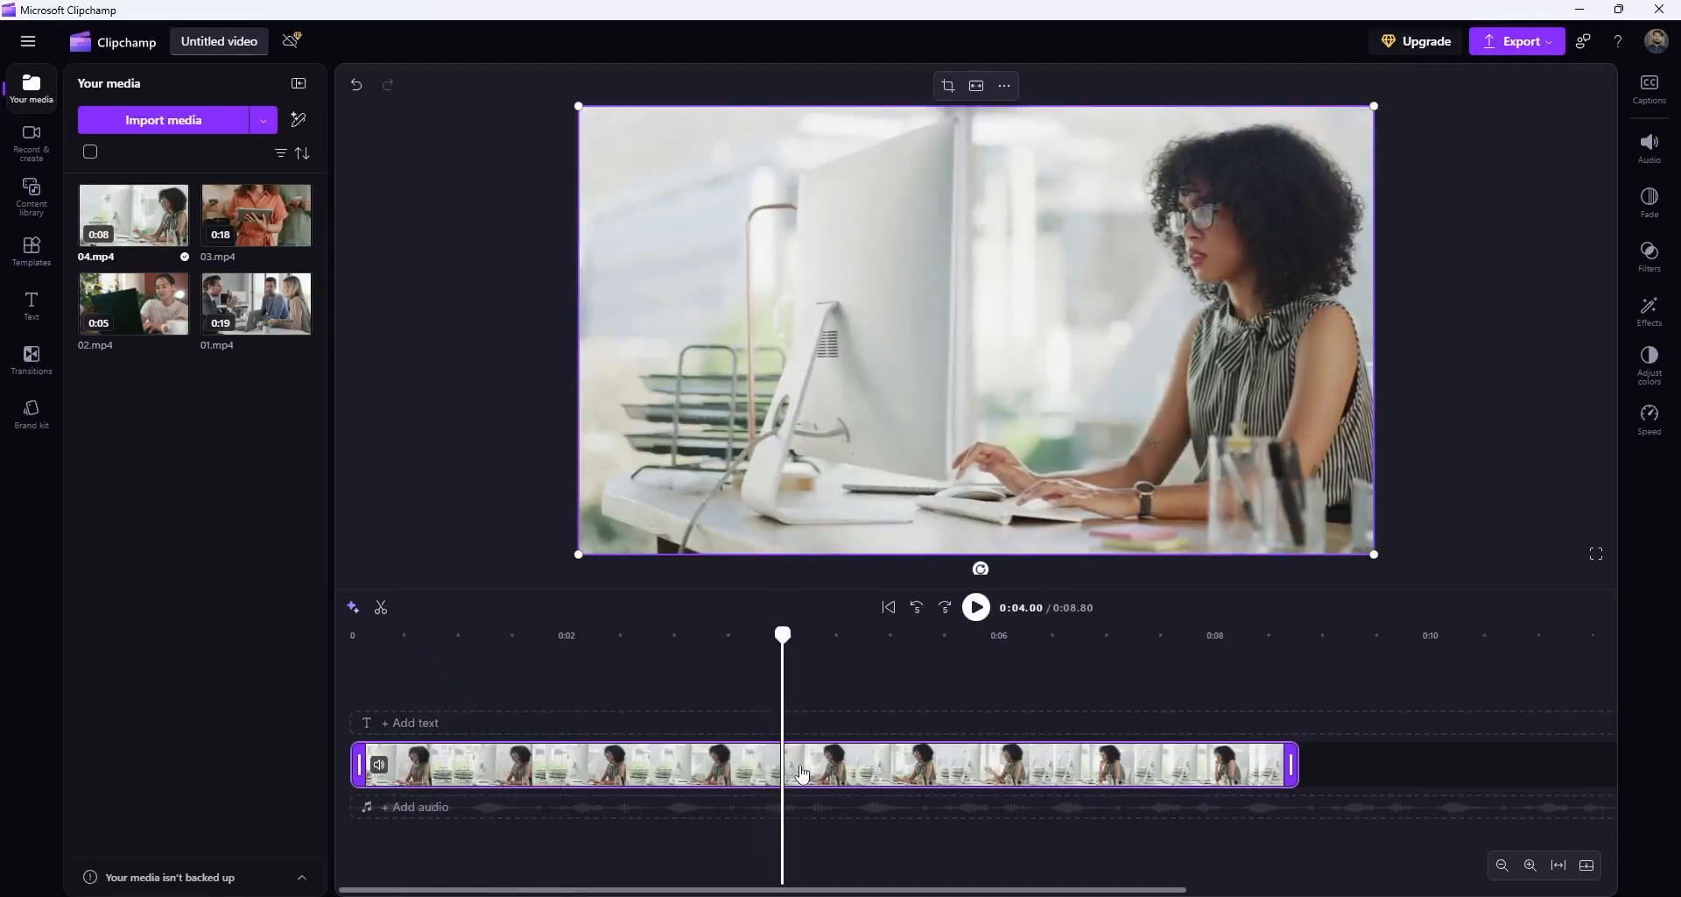
pyautogui.click(382, 609)
# Step: Look through the clip options for the second part of 04.mp4, including its audio settings
pyautogui.rightClick(883, 764)
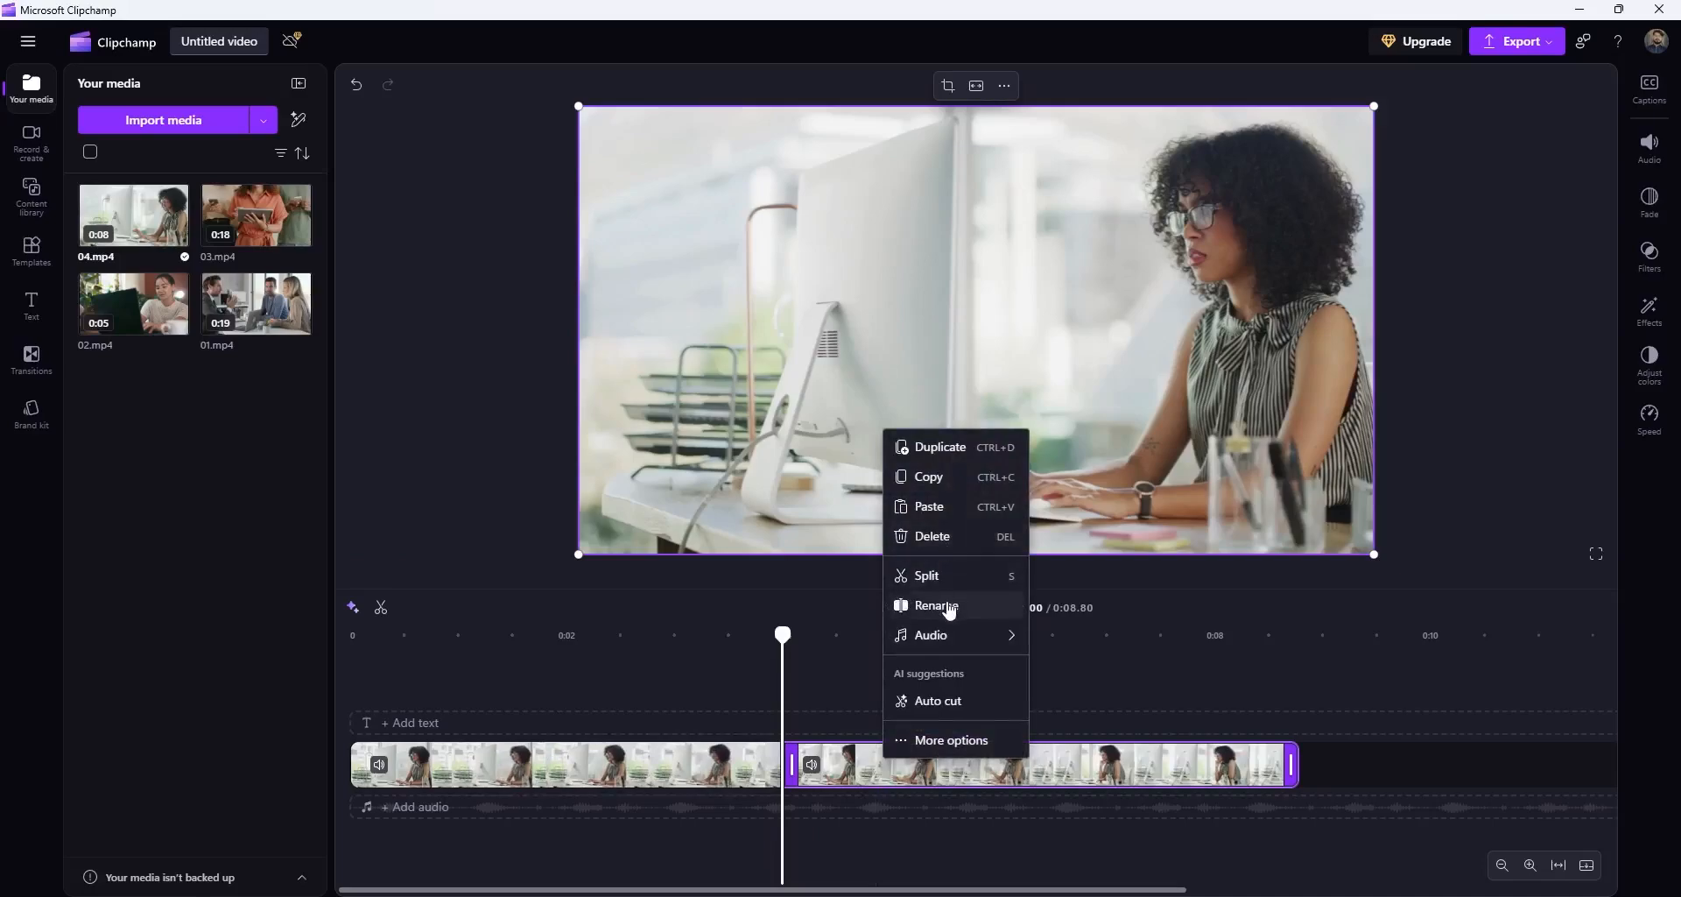
pyautogui.moveTo(952, 640)
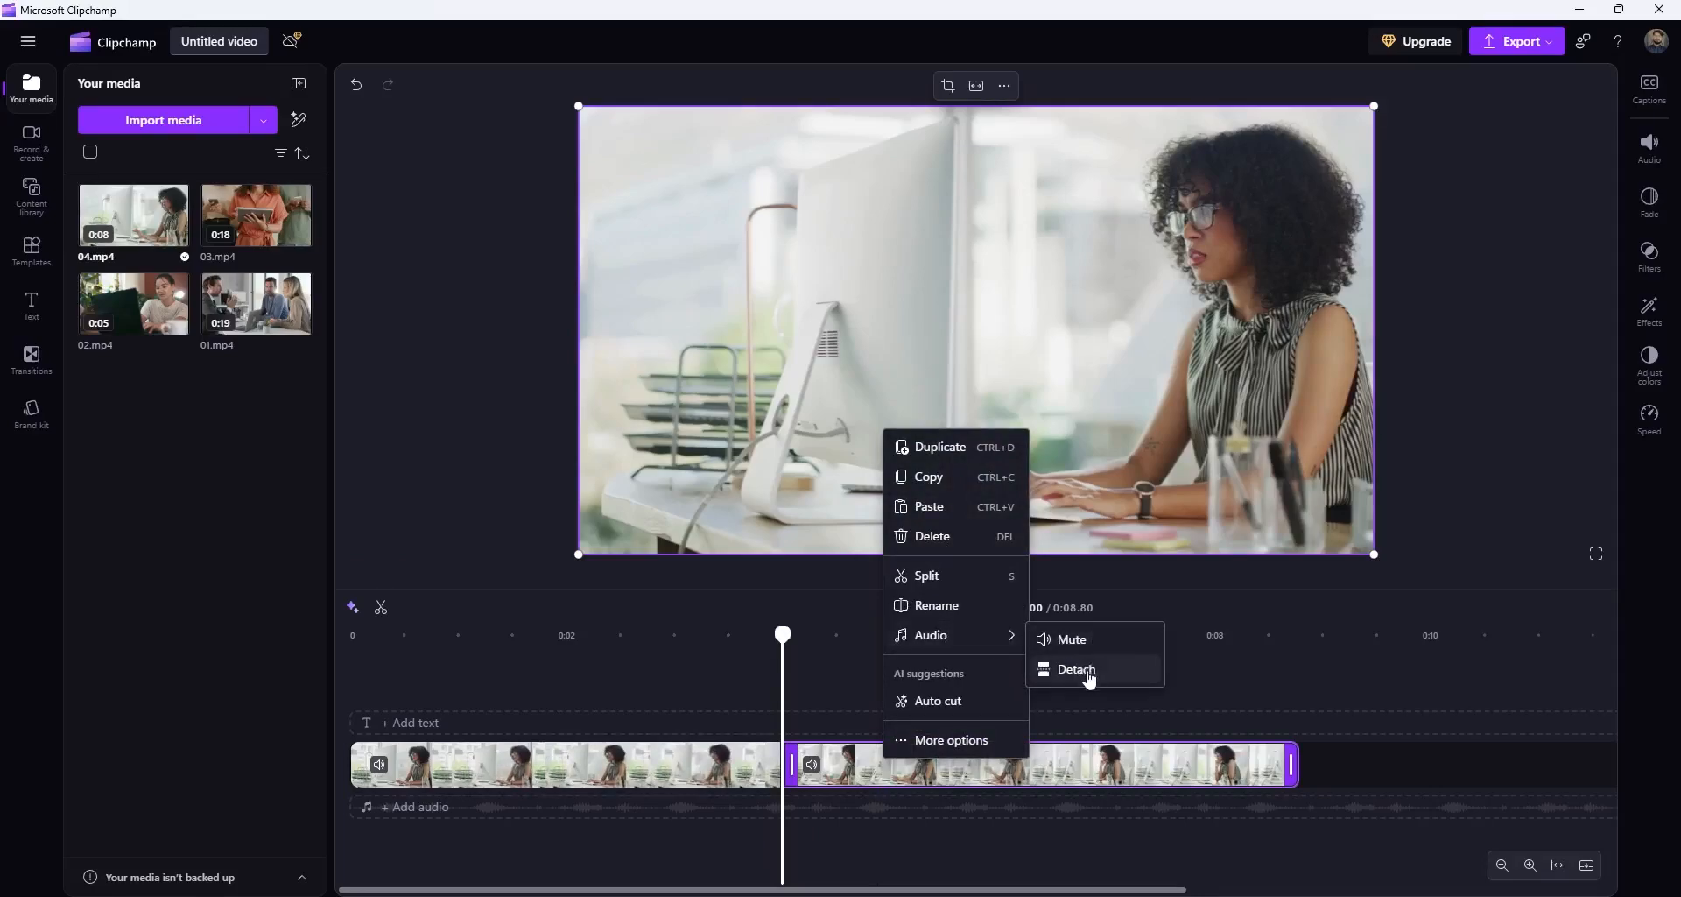
pyautogui.click(941, 752)
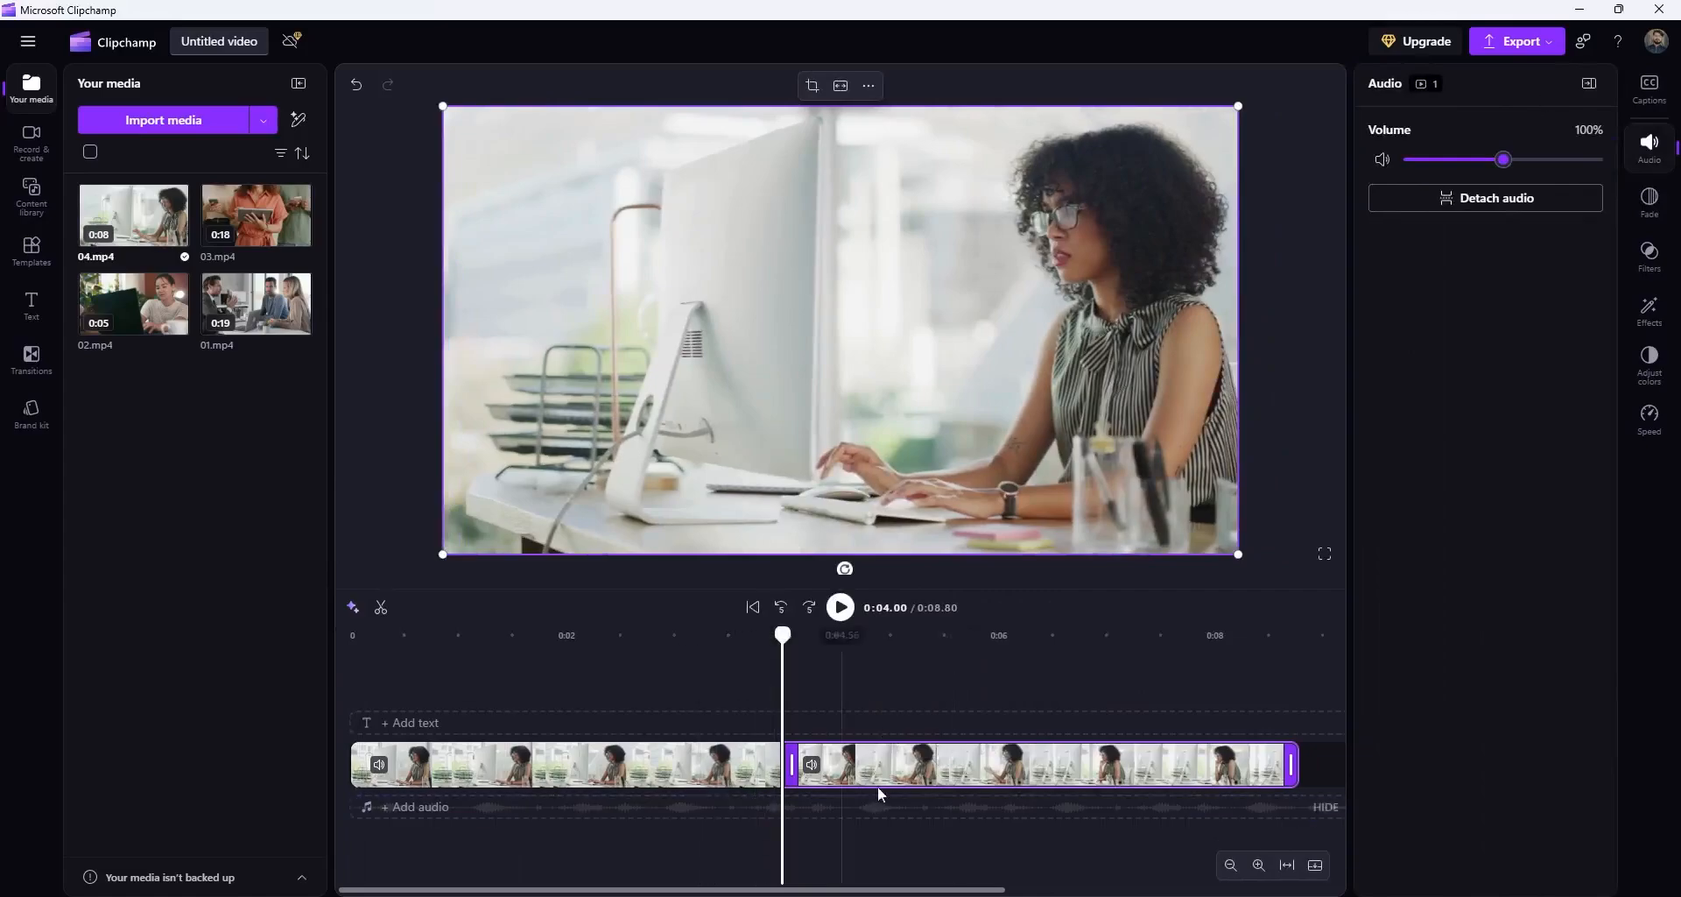
pyautogui.click(1642, 162)
# Step: Delete the second part of 04.mp4 and place 02.mp4 directly after the remaining part on the timeline
pyautogui.rightClick(962, 438)
pyautogui.click(998, 543)
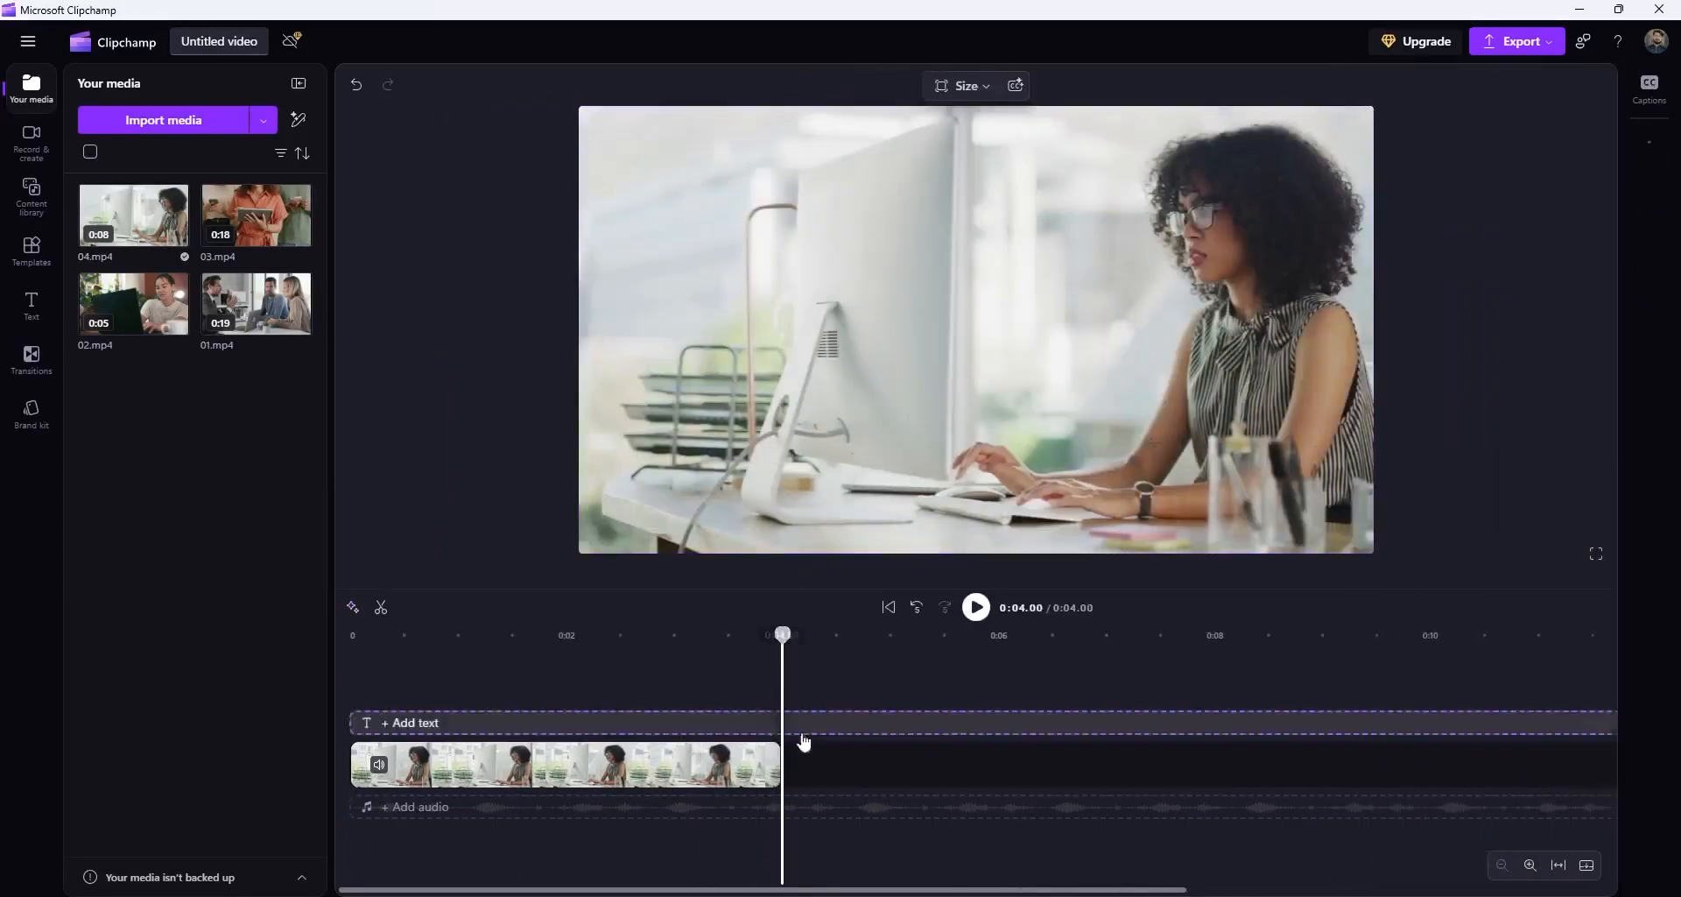
pyautogui.moveTo(167, 307); pyautogui.dragTo(836, 771)
pyautogui.click(867, 665)
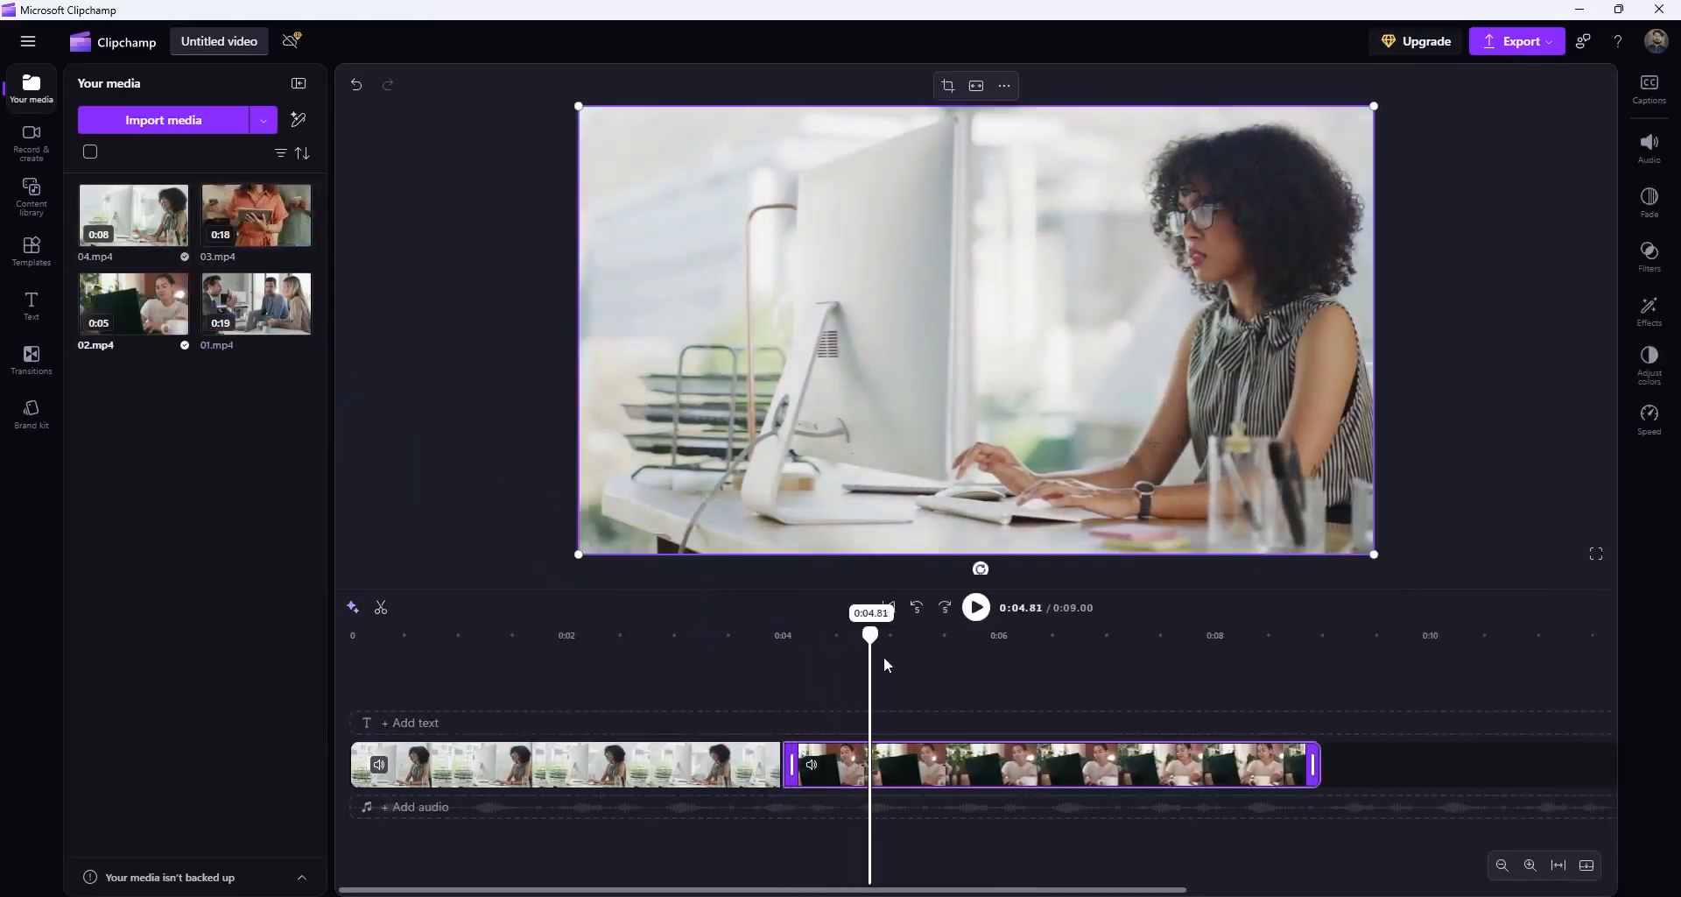
# Step: Trim the end of 02.mp4 on the timeline to 0:07.00 and place 03.mp4 directly after it
pyautogui.moveTo(950, 667); pyautogui.dragTo(1108, 665)
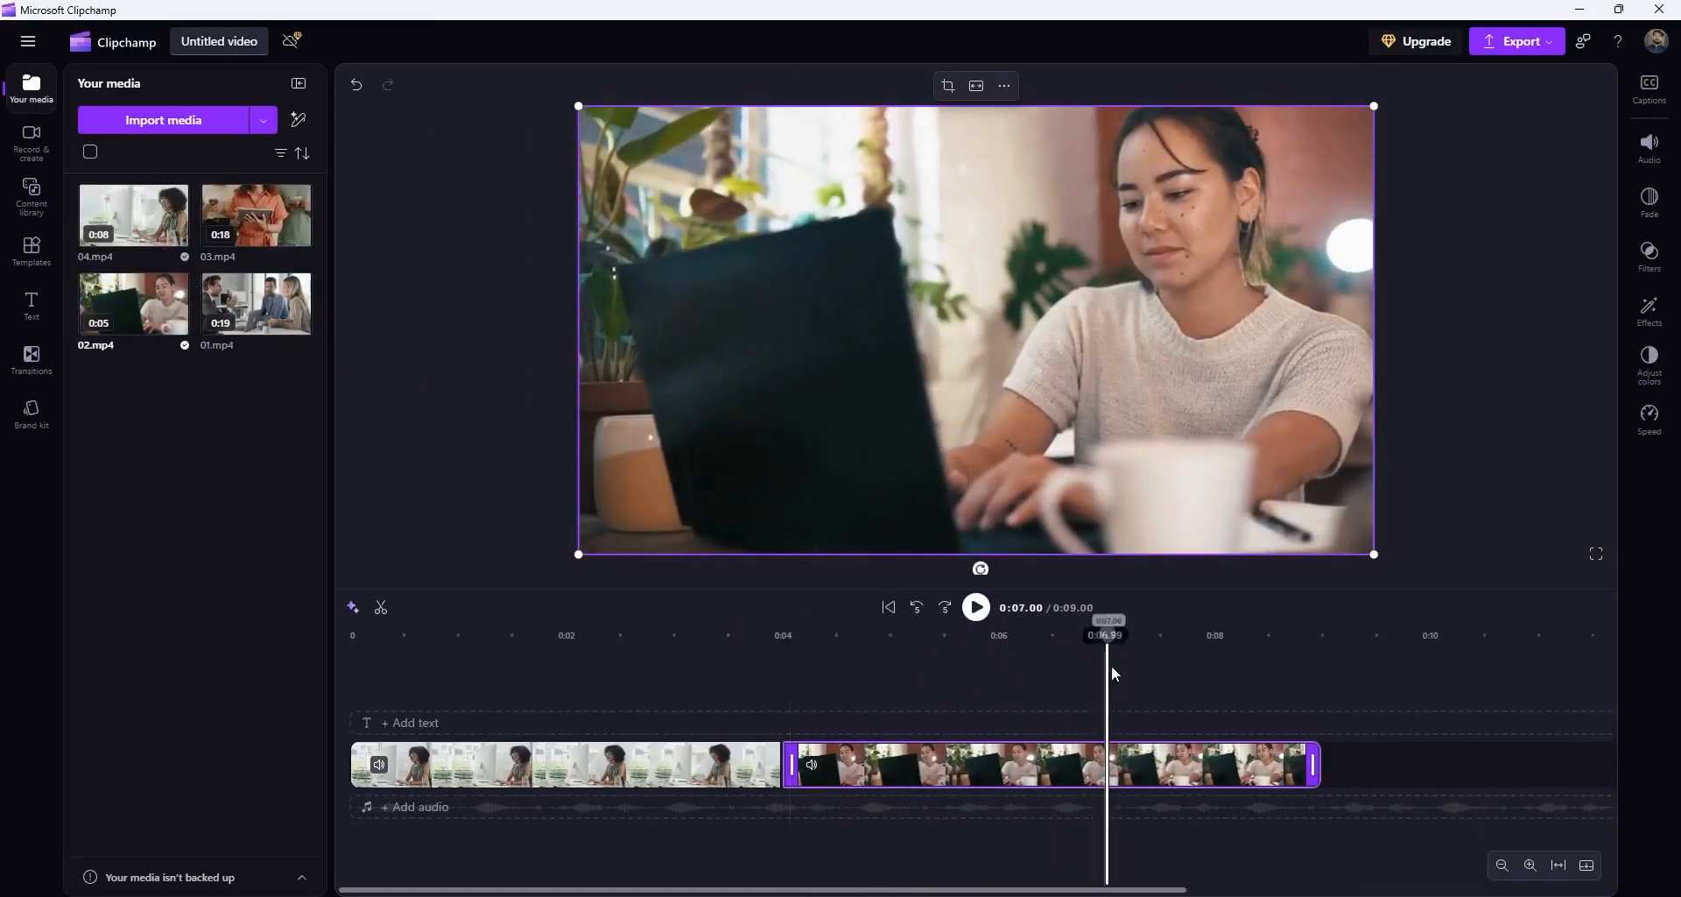
pyautogui.moveTo(1313, 764); pyautogui.dragTo(1101, 764)
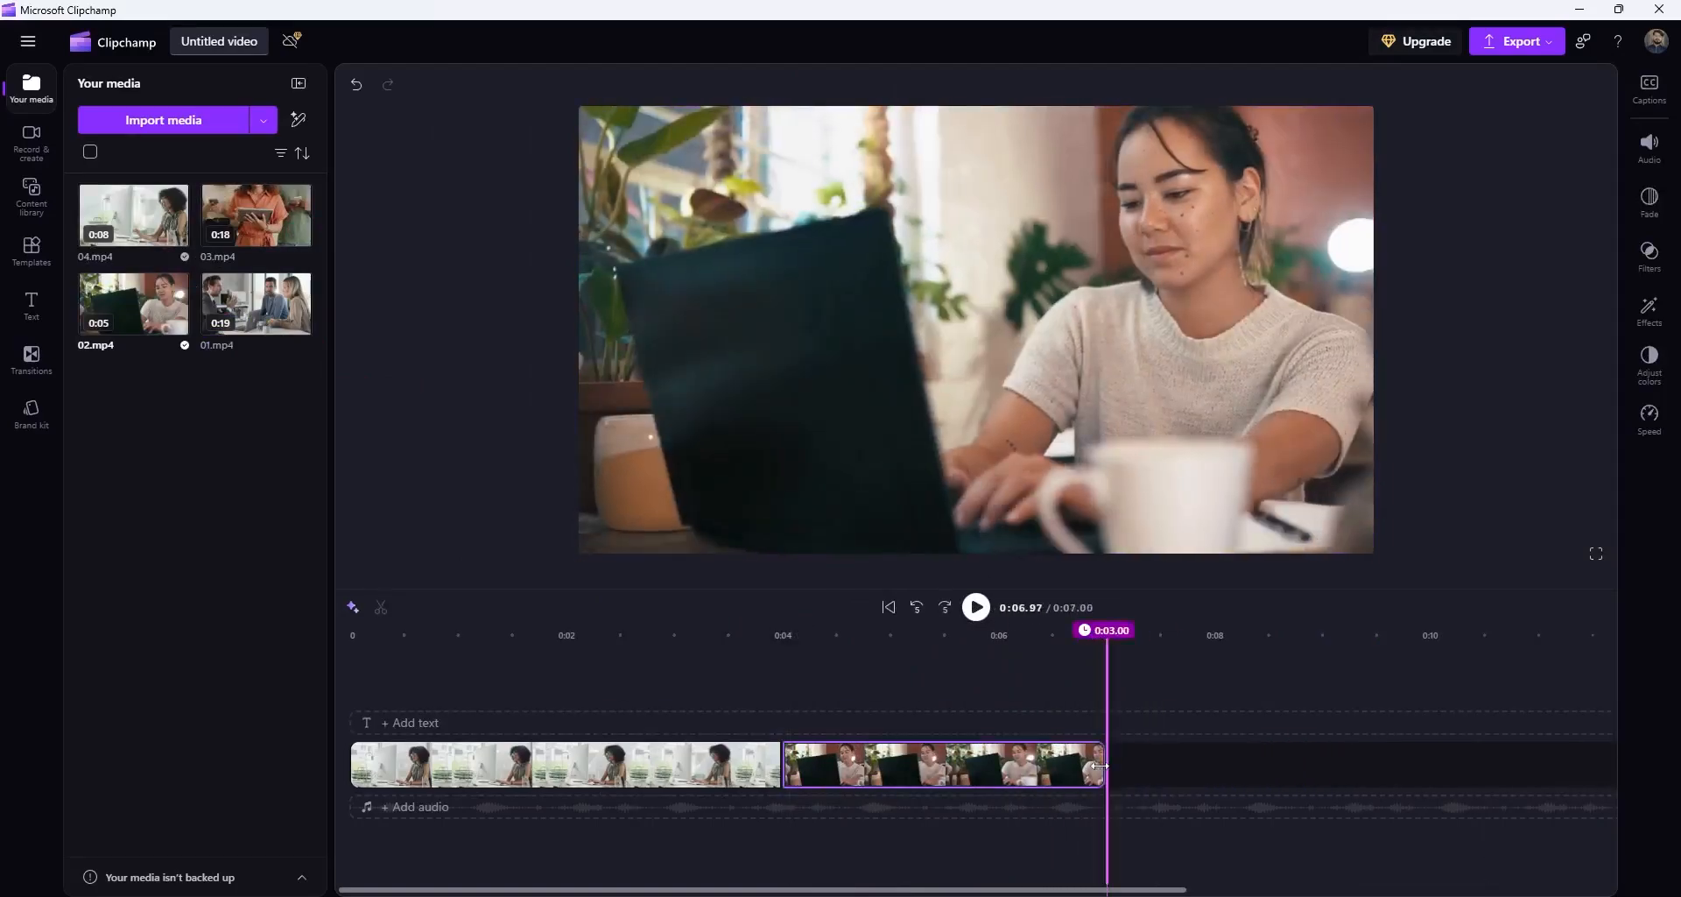
pyautogui.moveTo(256, 215); pyautogui.dragTo(1106, 763)
# Step: Trim the start of 03.mp4 to about 0:08.88 and move the clip back against the end of 02.mp4
pyautogui.moveTo(1110, 648); pyautogui.dragTo(1313, 658)
pyautogui.moveTo(1116, 764); pyautogui.dragTo(1316, 764)
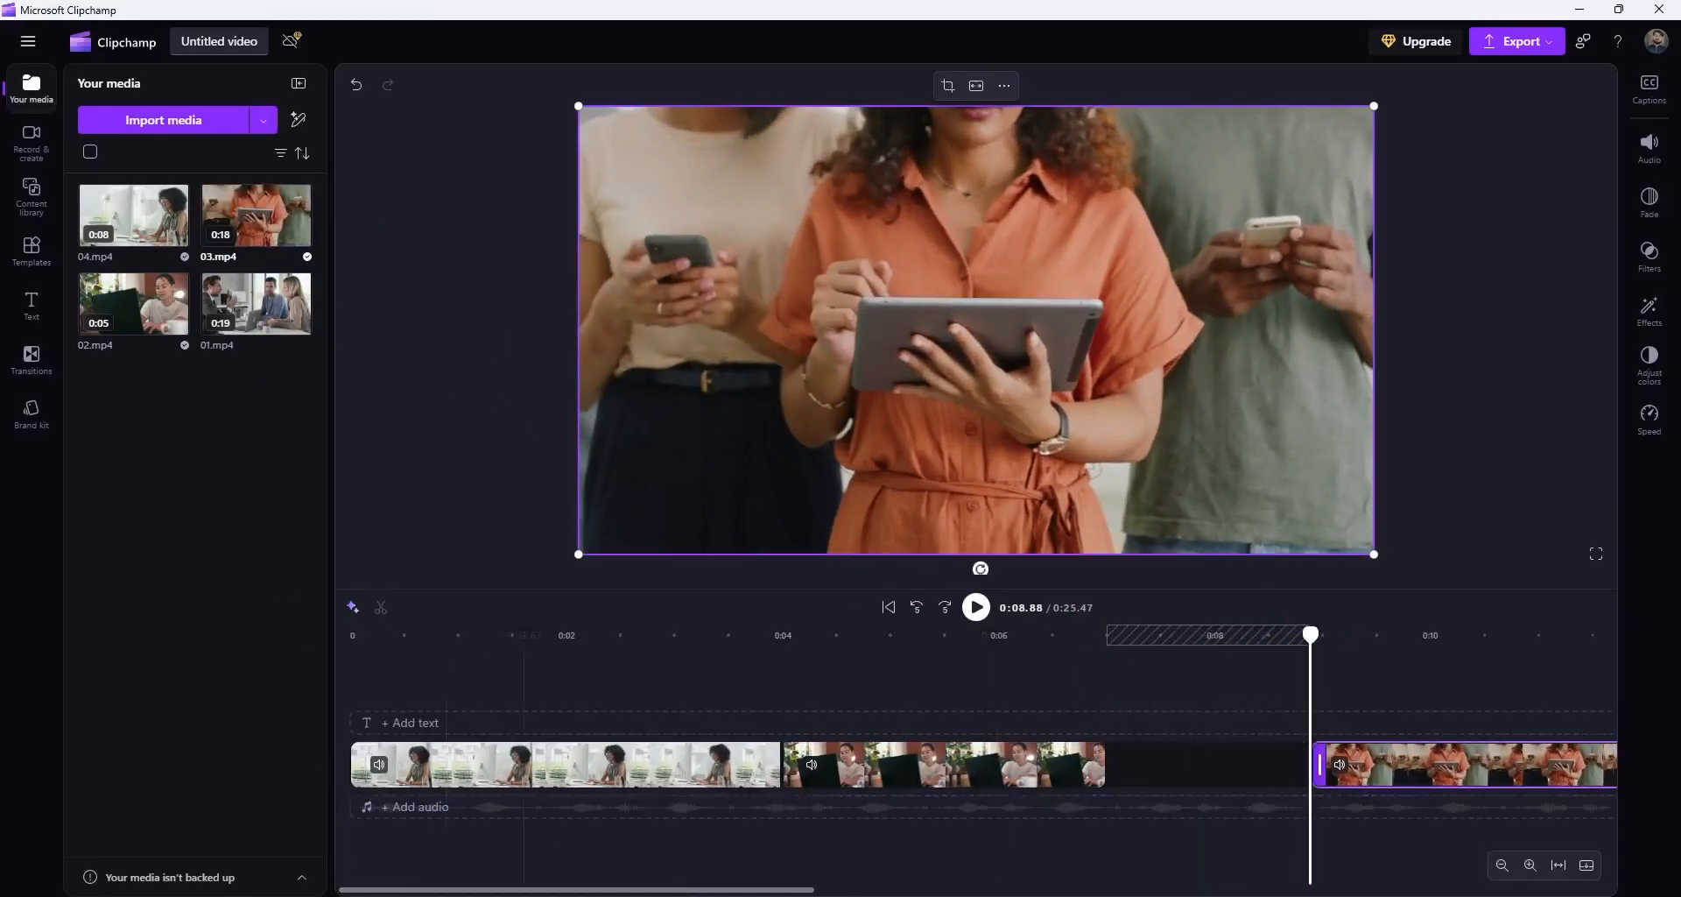
pyautogui.moveTo(1395, 774); pyautogui.dragTo(1191, 762)
# Step: Split 03.mp4 at 0:10.00 on the timeline and delete the part after the split
pyautogui.moveTo(1311, 663); pyautogui.dragTo(1432, 649)
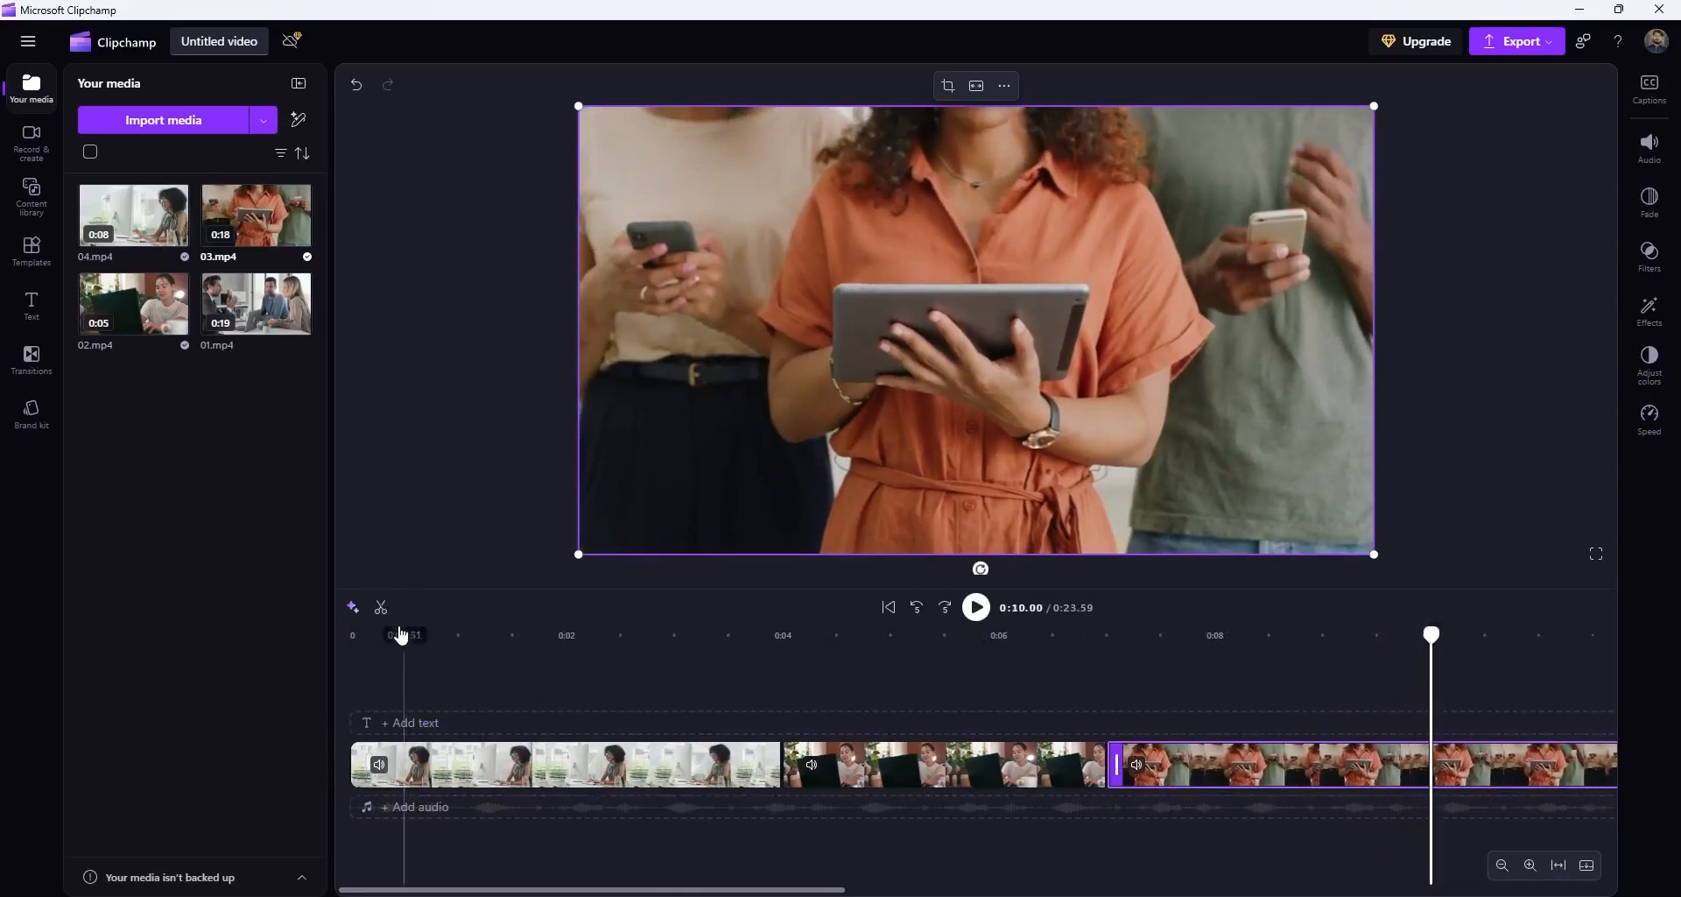
pyautogui.press('s')
pyautogui.press('Delete')
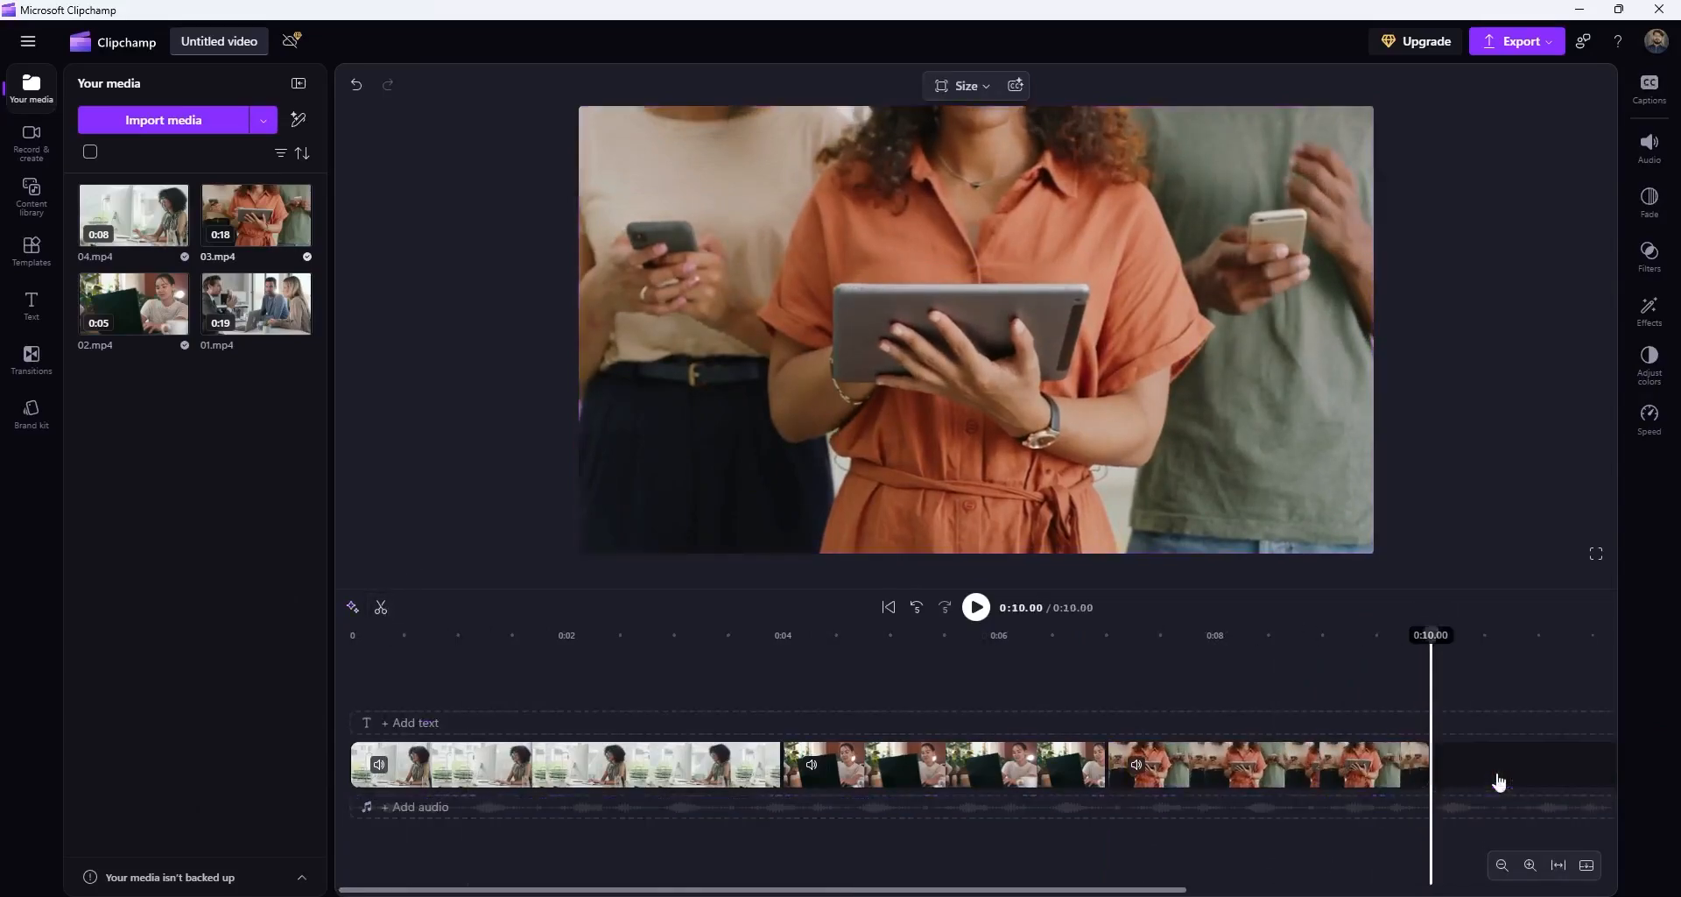
pyautogui.click(1148, 762)
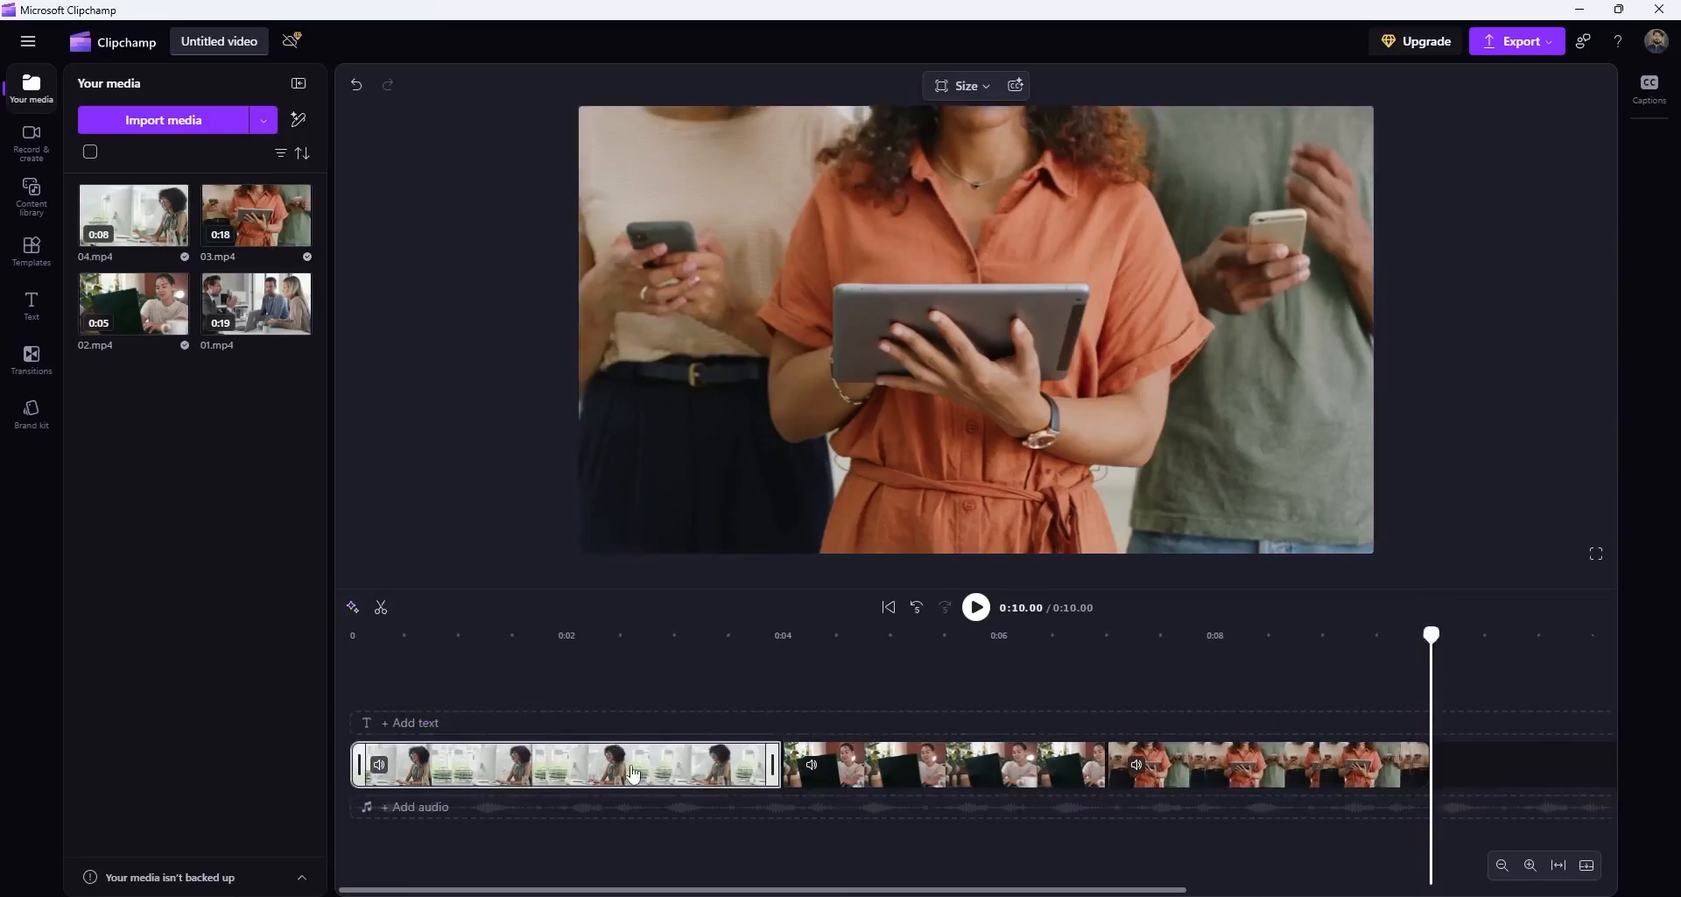
# Step: Add a Fade through black transition between 04.mp4 and 02.mp4 on the timeline
pyautogui.moveTo(408, 632); pyautogui.dragTo(759, 767)
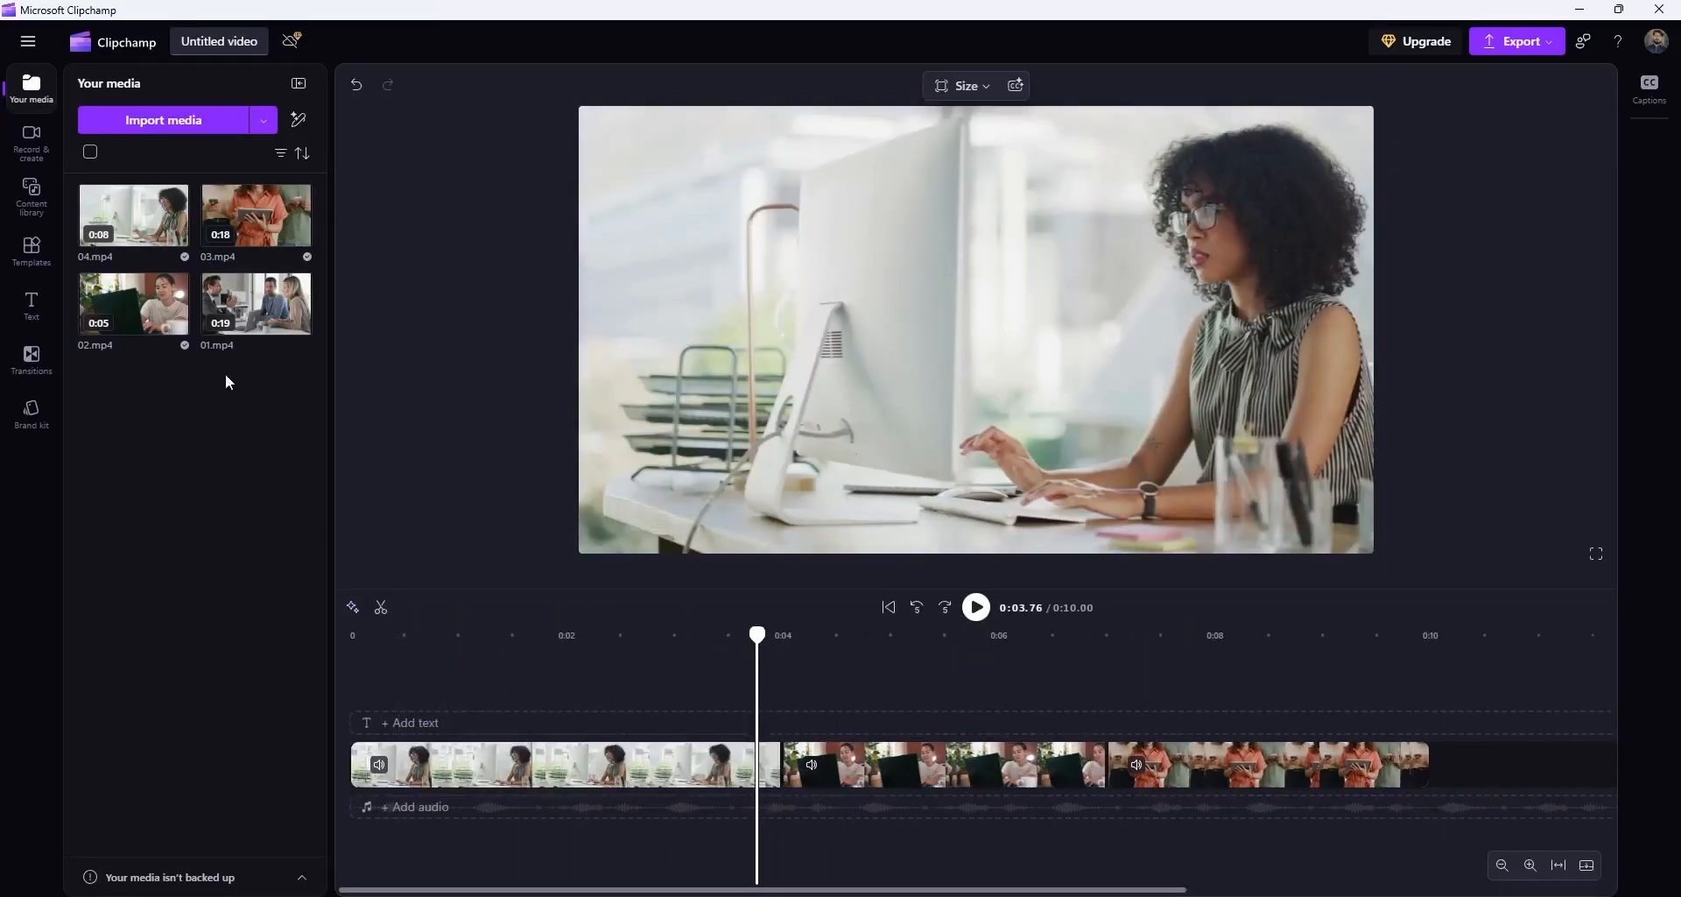
pyautogui.click(29, 368)
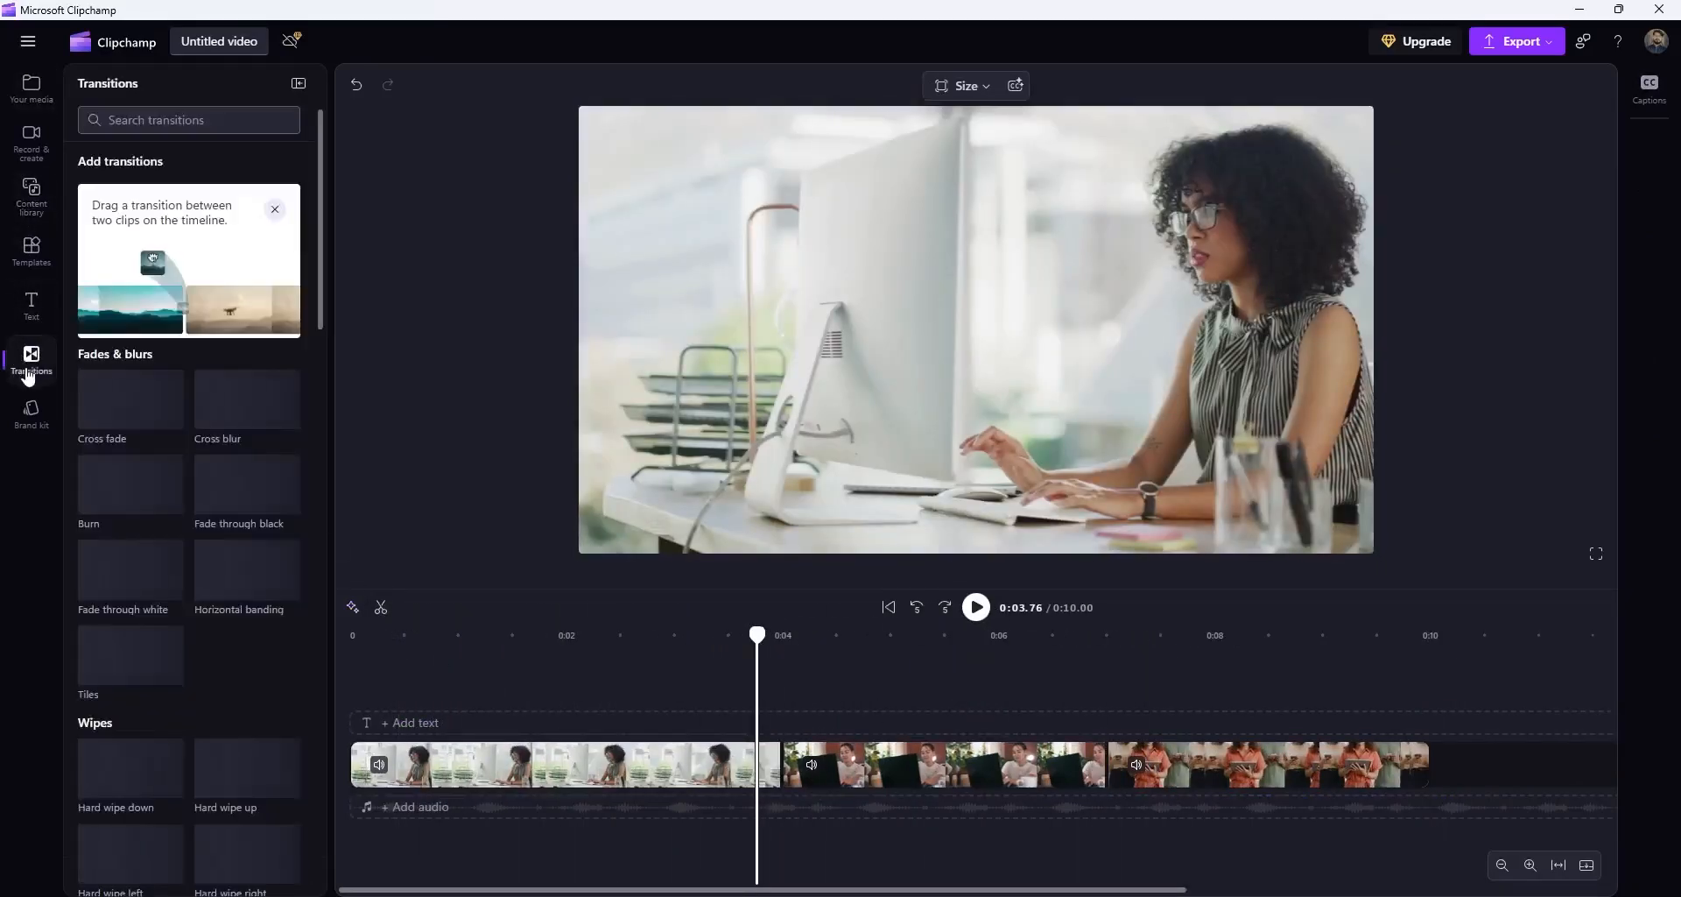
pyautogui.scroll(-10, 251, 713)
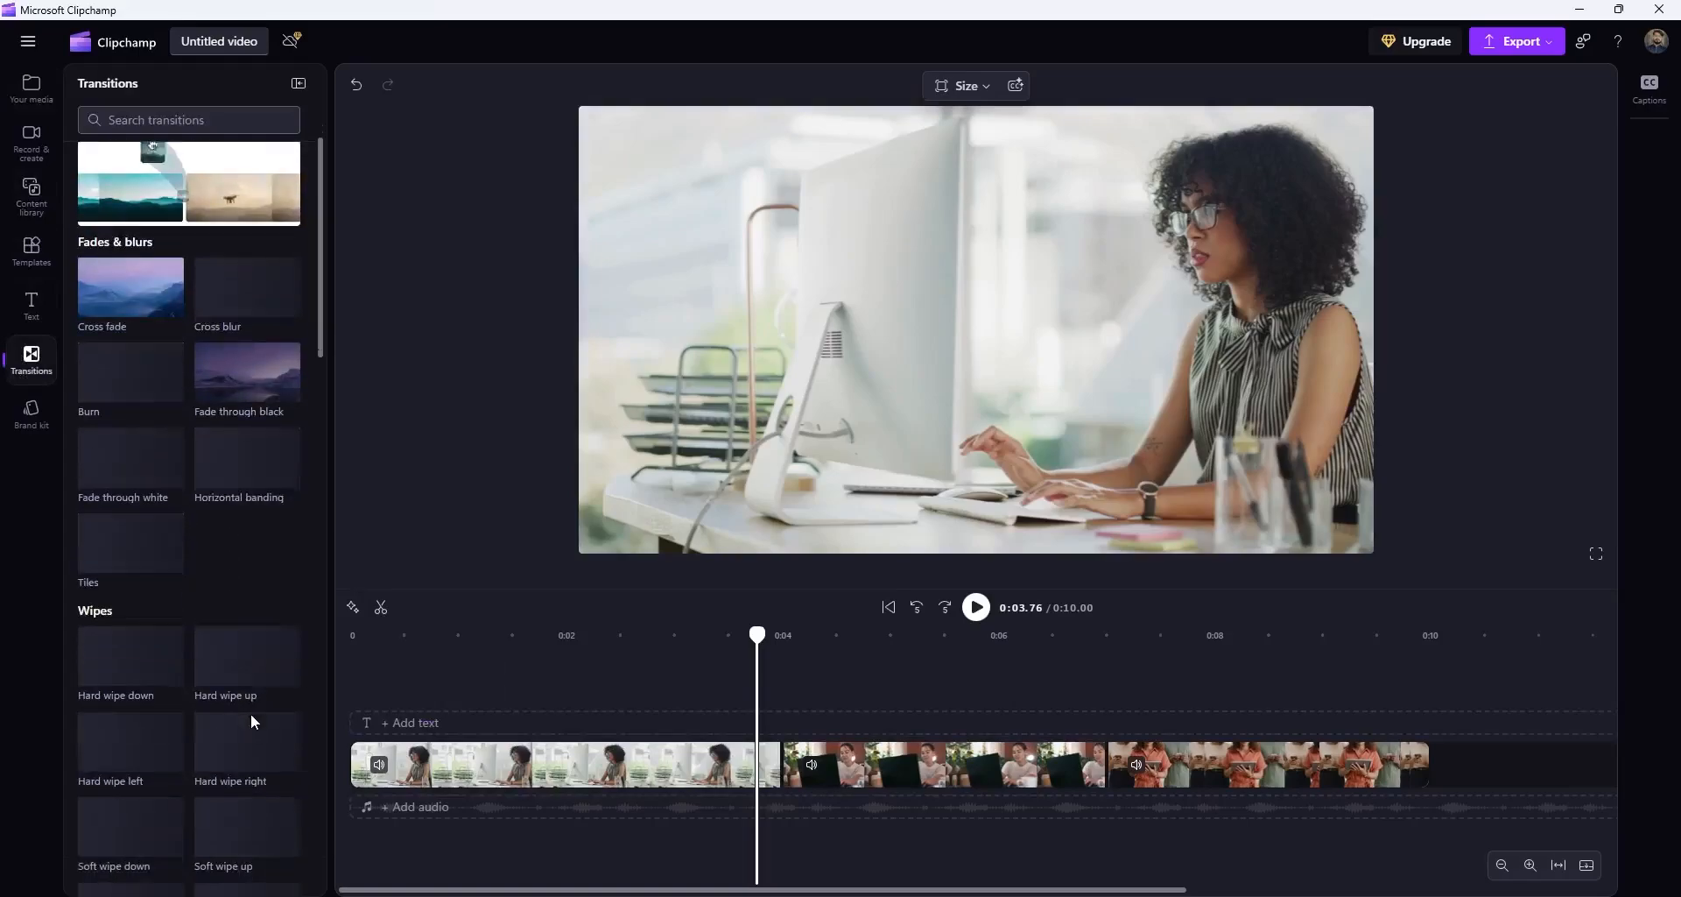
pyautogui.scroll(-5, 212, 660)
pyautogui.scroll(10, 114, 439)
pyautogui.scroll(5, 136, 412)
pyautogui.scroll(-3, 131, 491)
pyautogui.scroll(2, 123, 560)
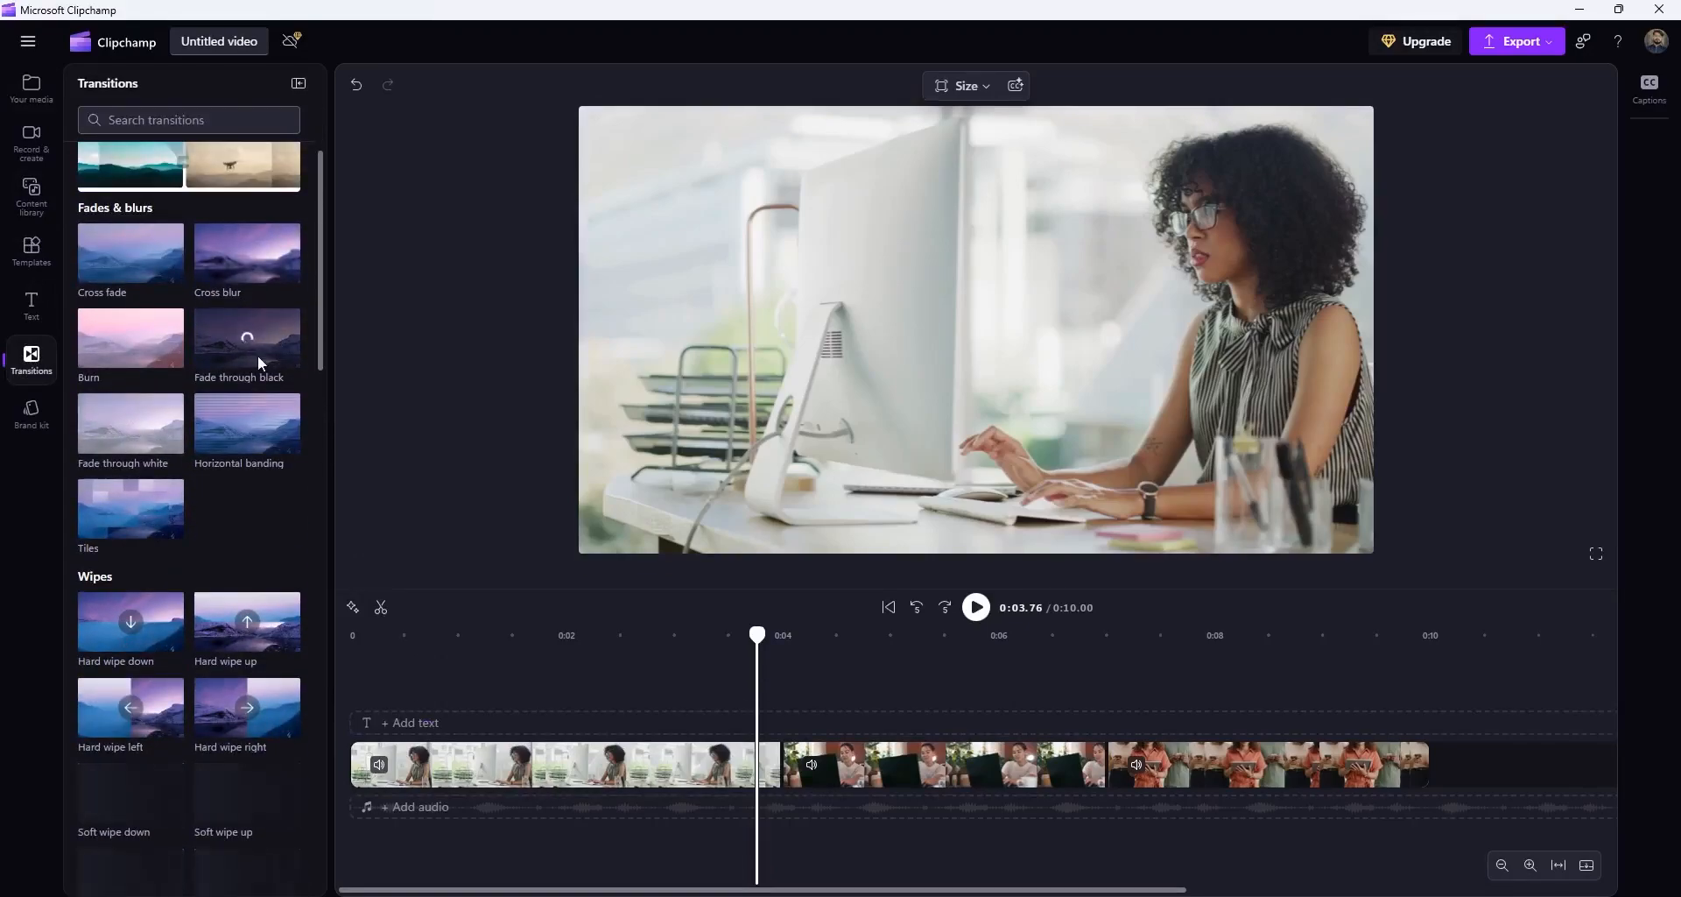
pyautogui.moveTo(259, 349)
pyautogui.mouseDown()
pyautogui.moveTo(757, 678)
pyautogui.moveTo(1123, 767)
pyautogui.moveTo(782, 764)
pyautogui.mouseUp()
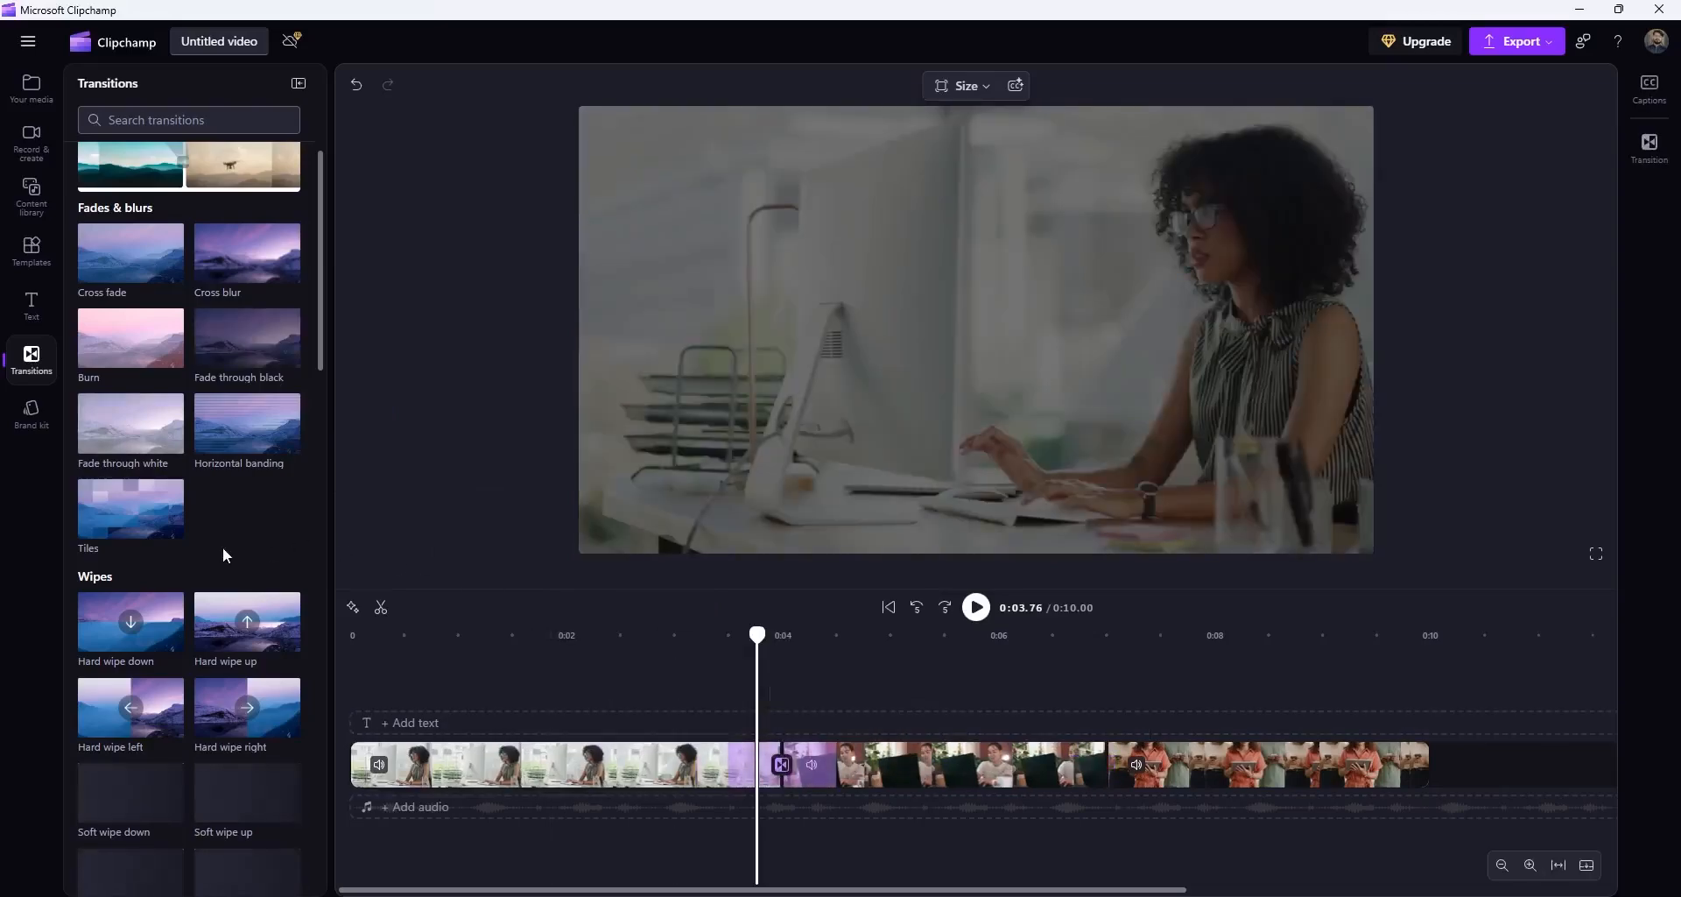
# Step: Add a Circular wipe transition between 02.mp4 and 03.mp4 on the timeline
pyautogui.scroll(-8, 229, 552)
pyautogui.scroll(-8, 235, 569)
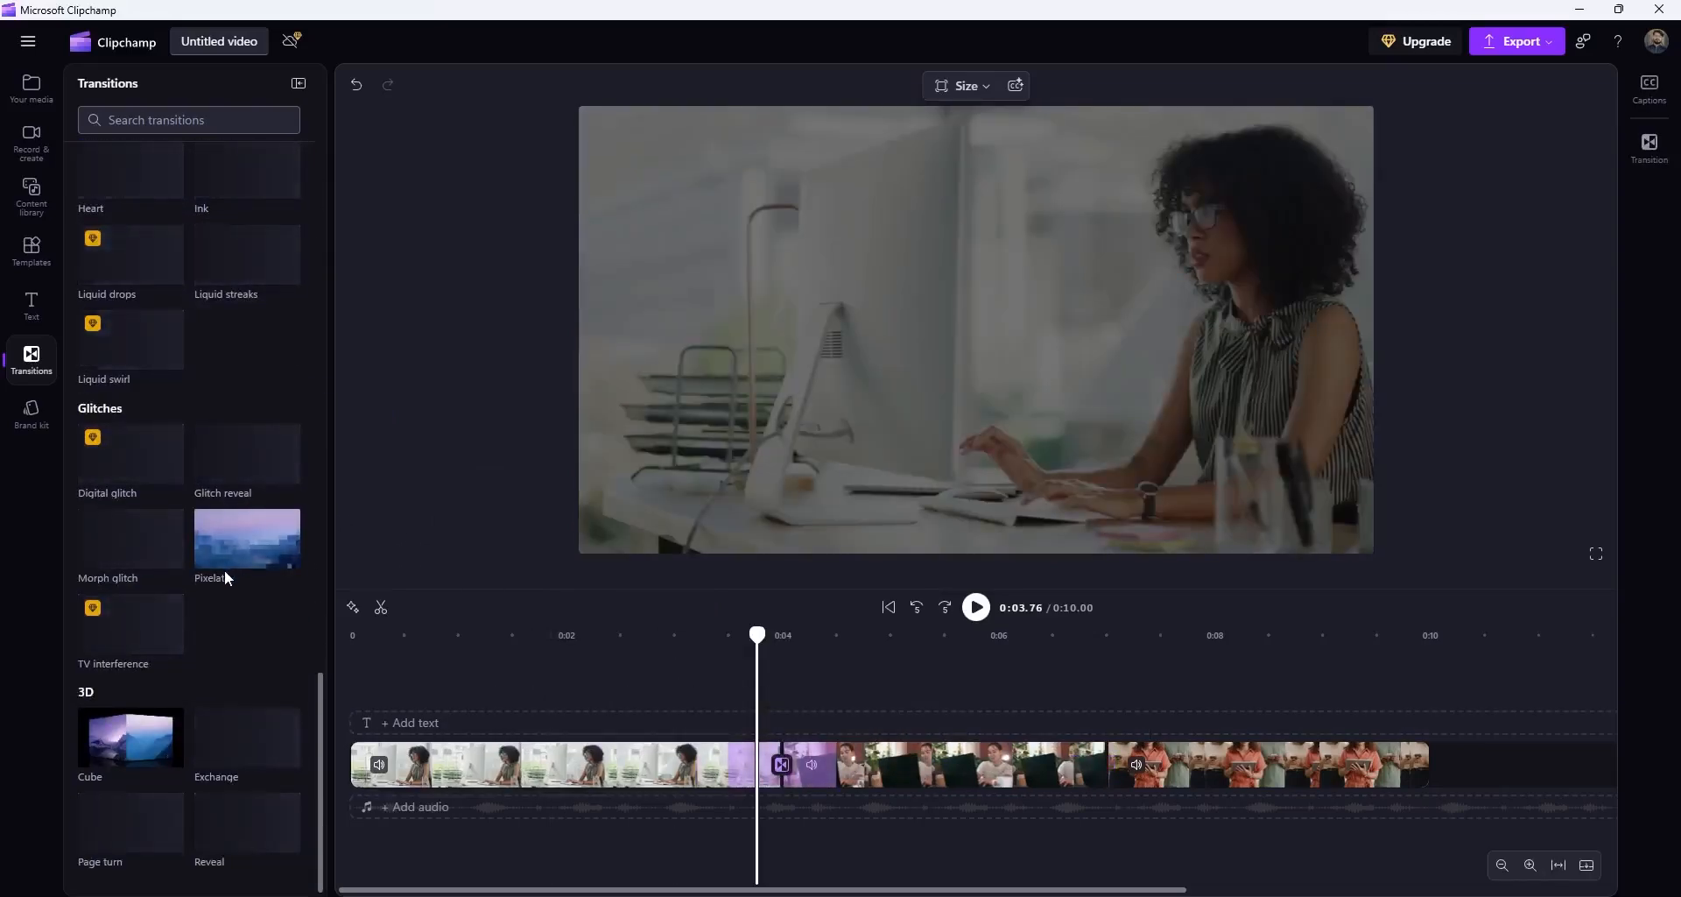
pyautogui.scroll(13, 198, 586)
pyautogui.moveTo(170, 517)
pyautogui.mouseDown()
pyautogui.moveTo(1124, 769)
pyautogui.moveTo(1109, 769)
pyautogui.mouseUp()
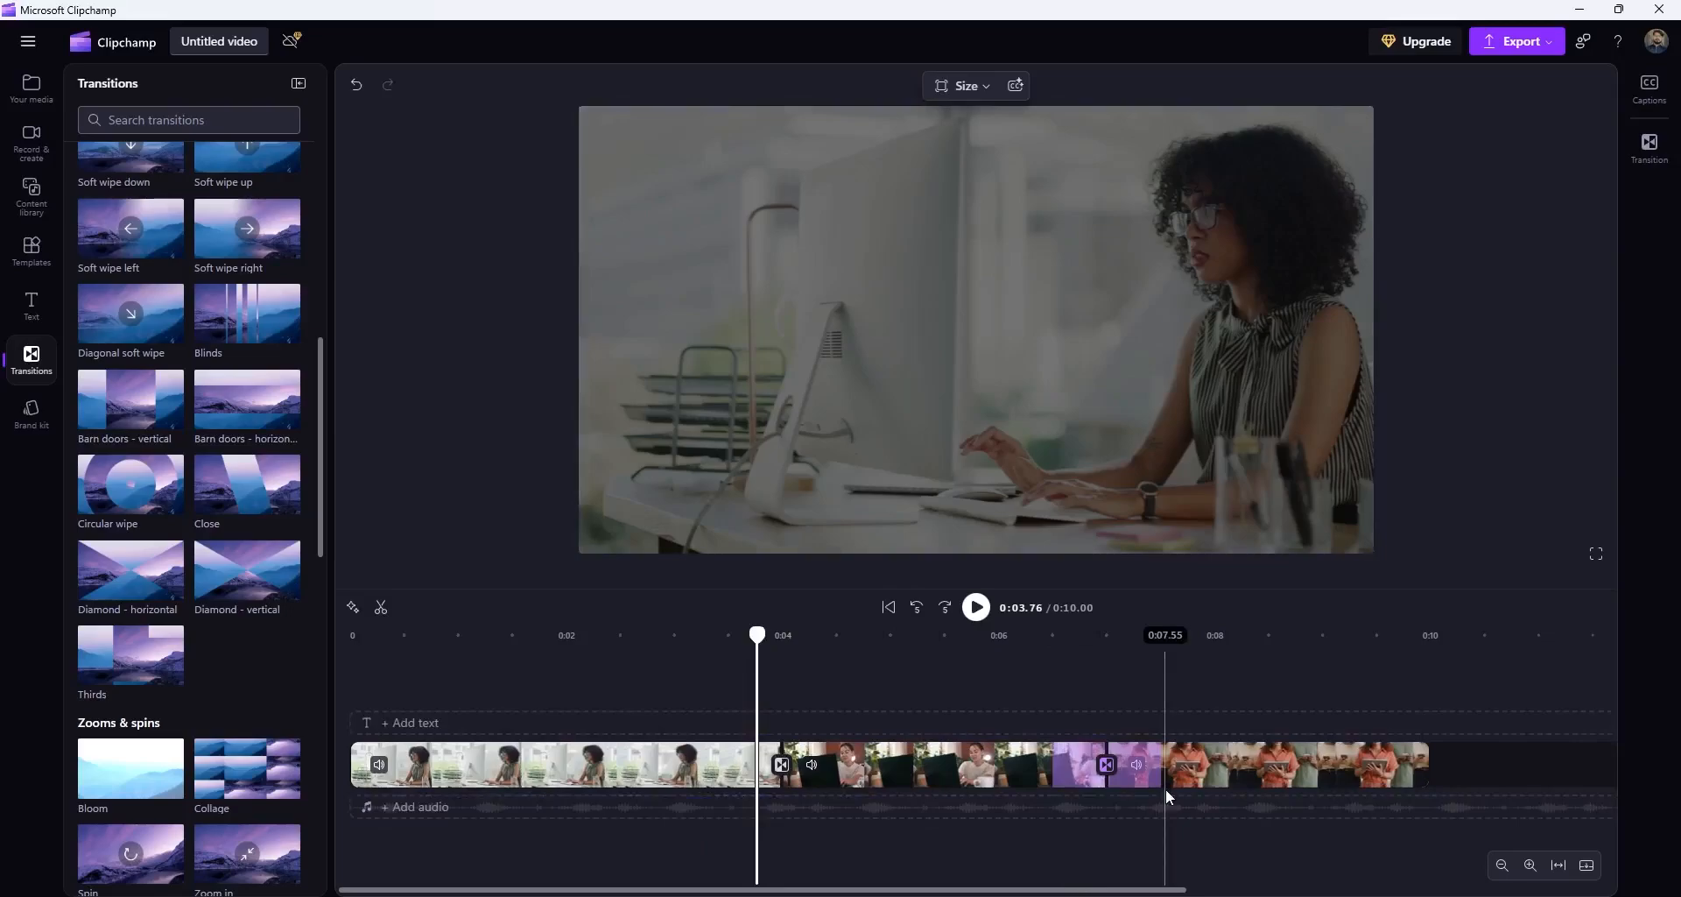
# Step: Add a Button-style text at the start of the timeline above 04.mp4 and trim it to end at 0:04.00
pyautogui.click(31, 302)
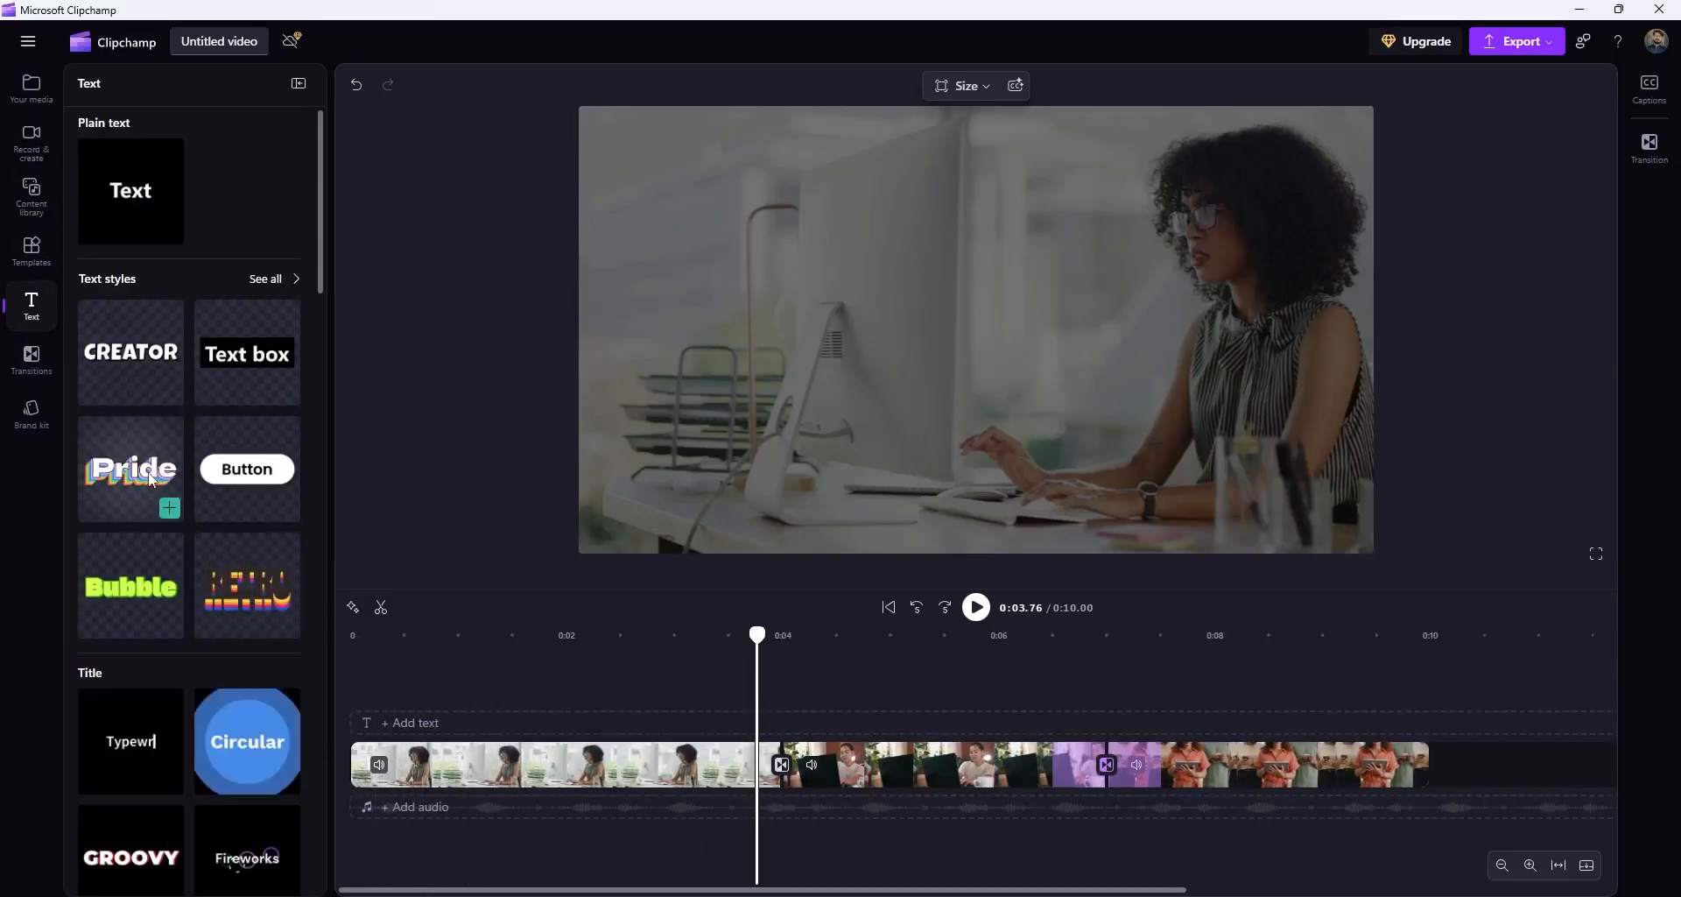
pyautogui.moveTo(263, 490); pyautogui.dragTo(397, 714)
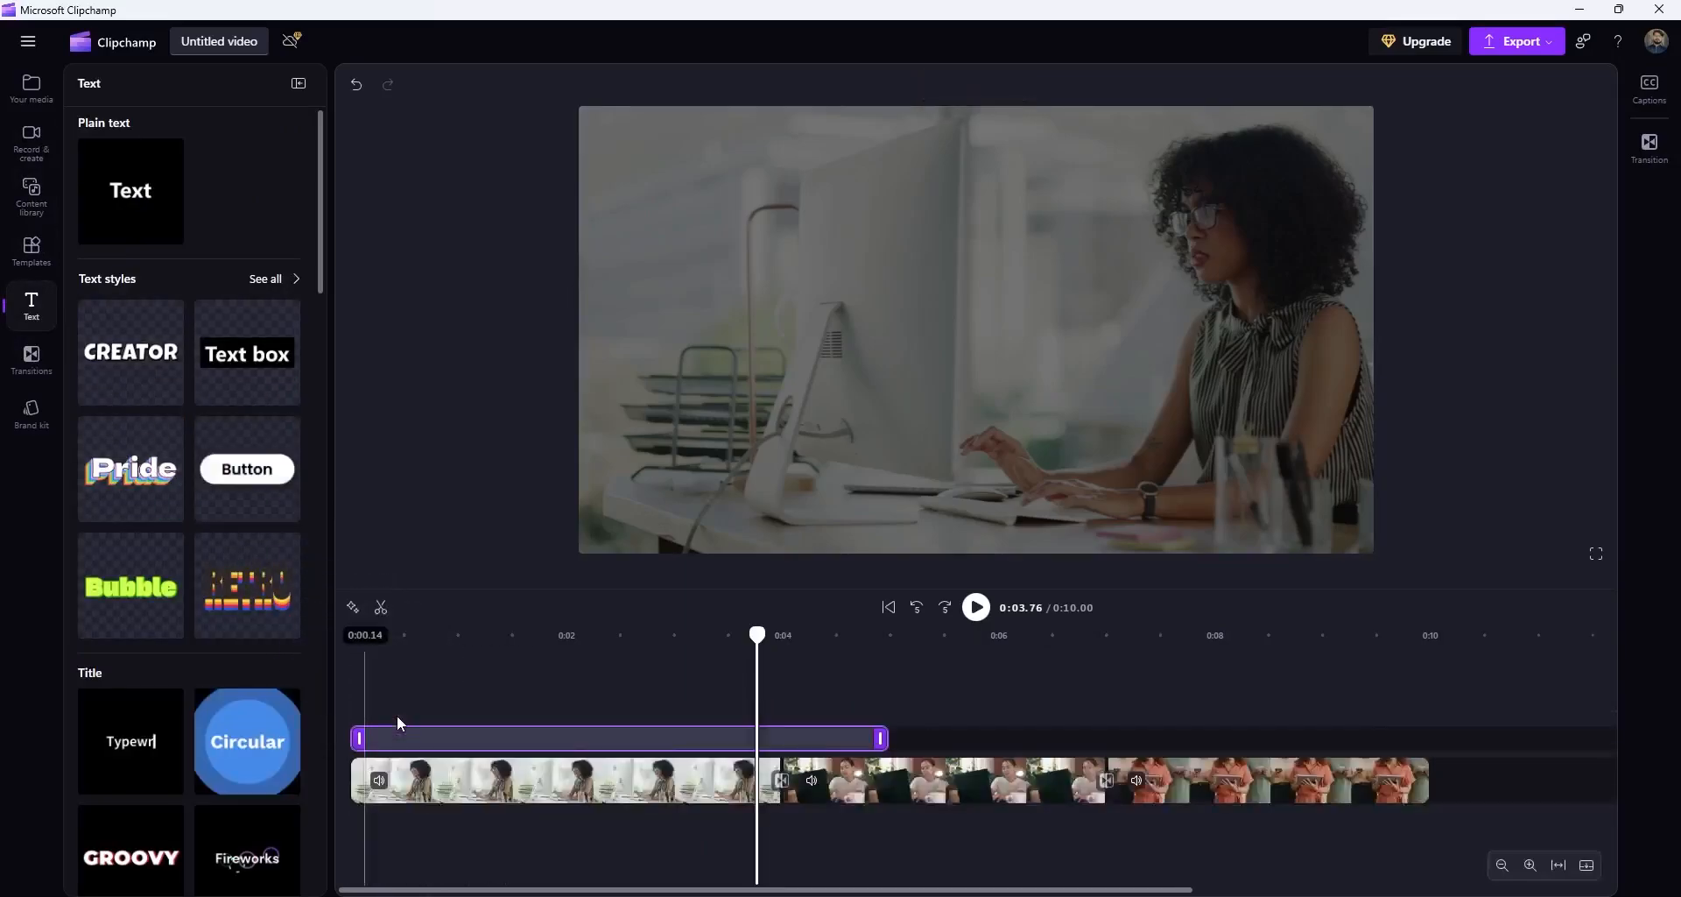
pyautogui.moveTo(887, 743); pyautogui.dragTo(779, 743)
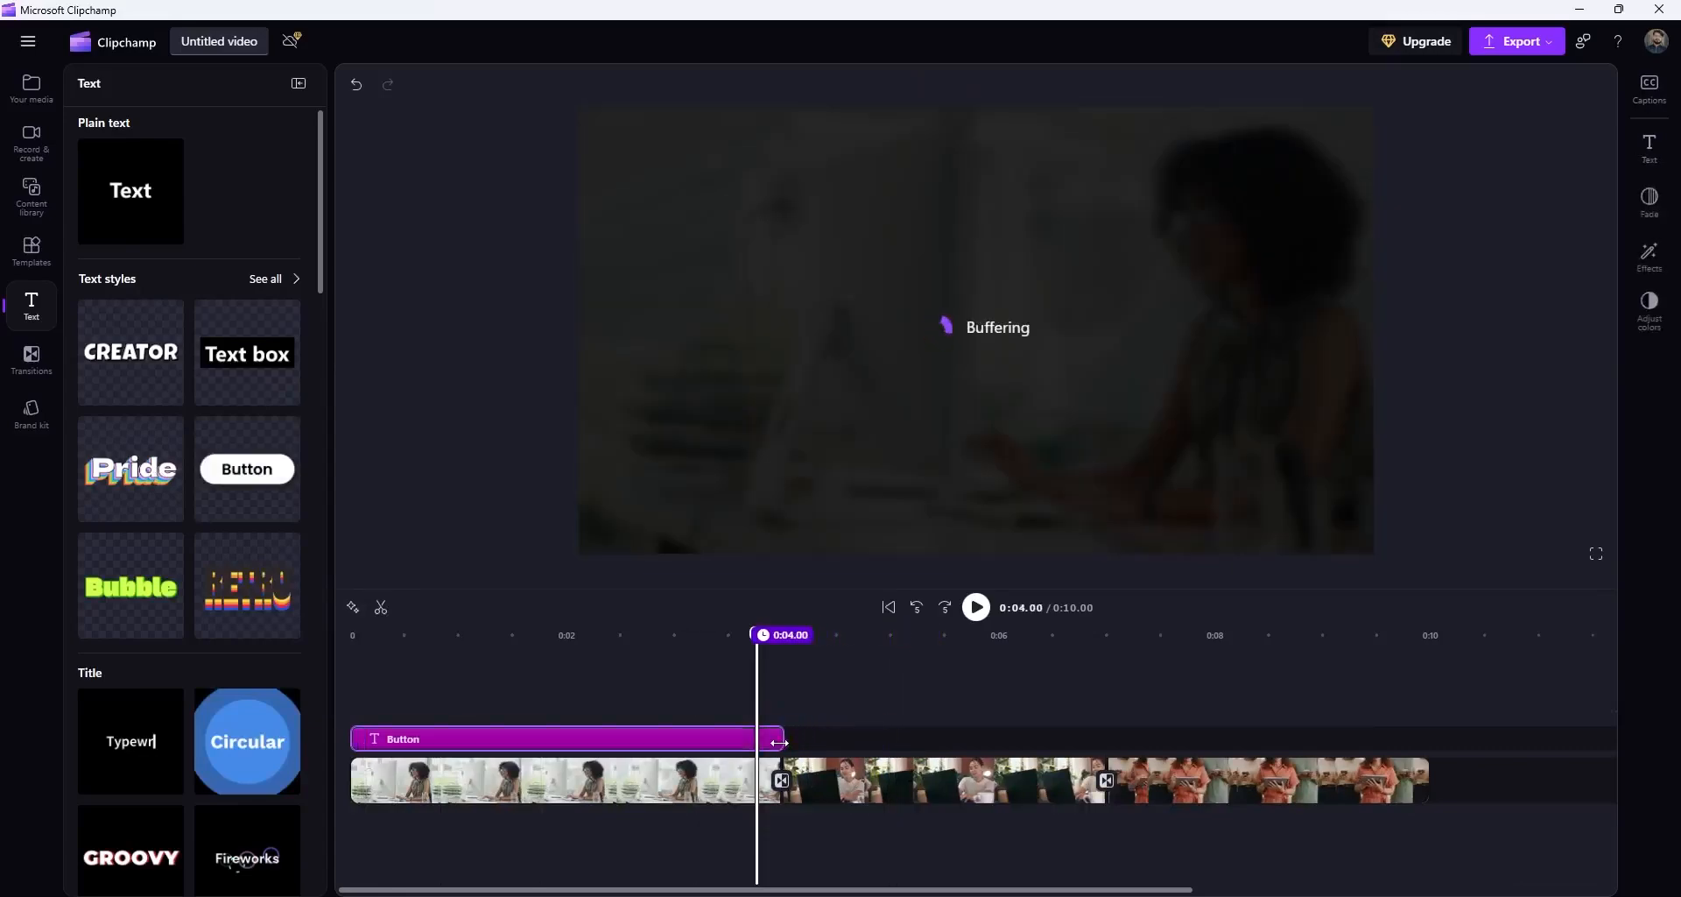
pyautogui.click(377, 637)
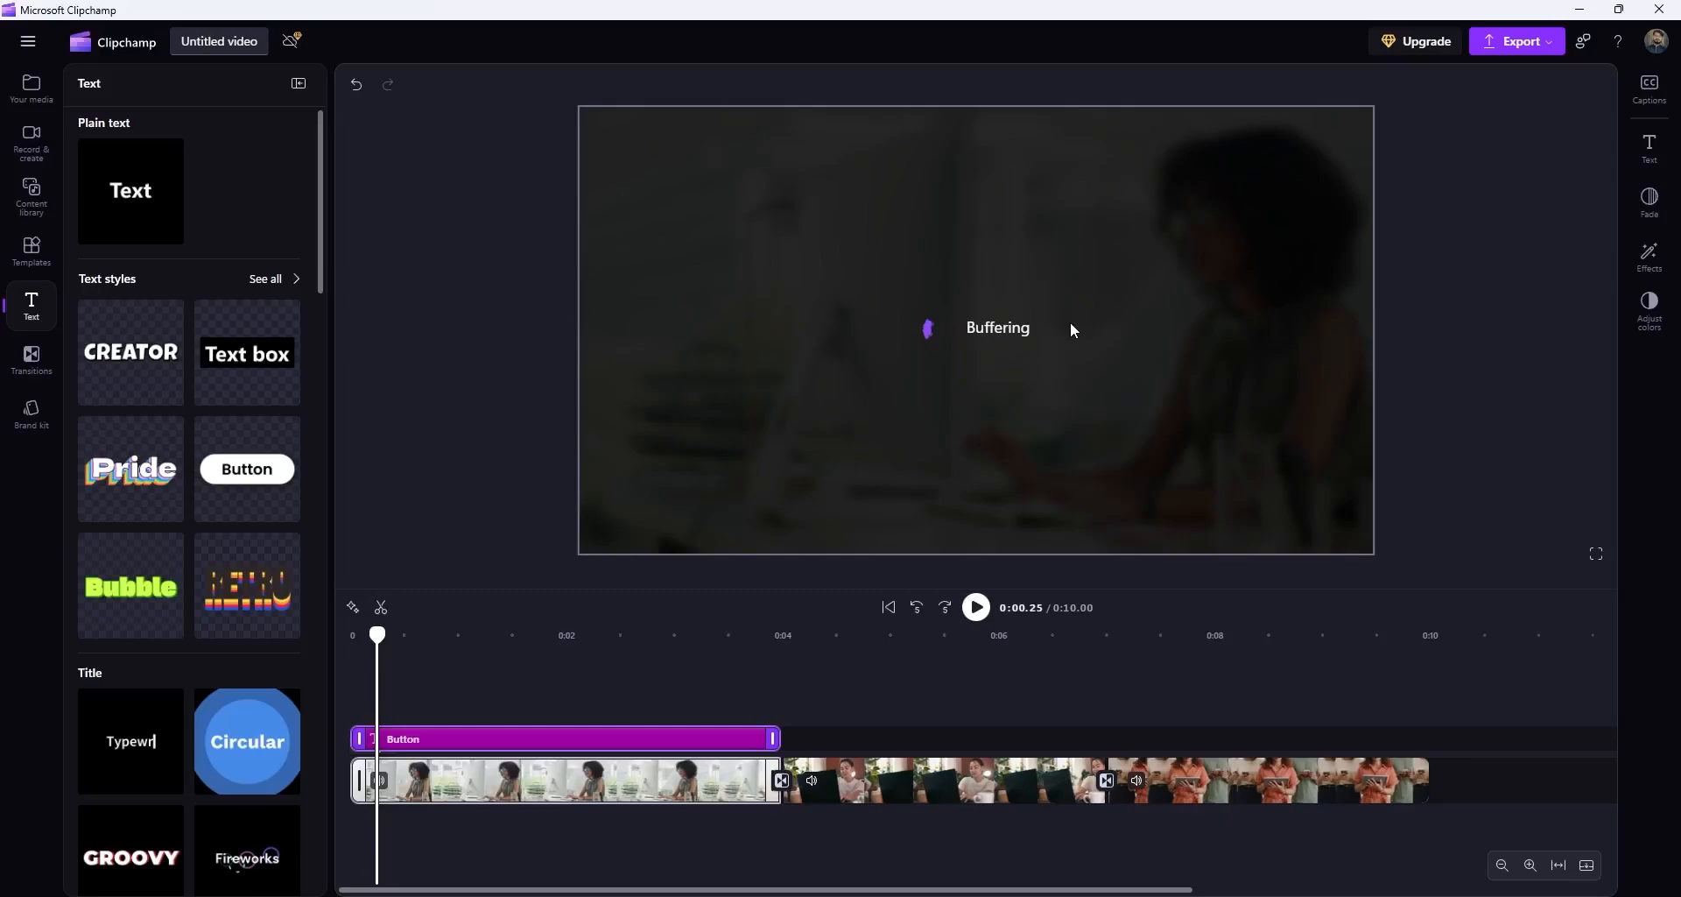
pyautogui.click(484, 635)
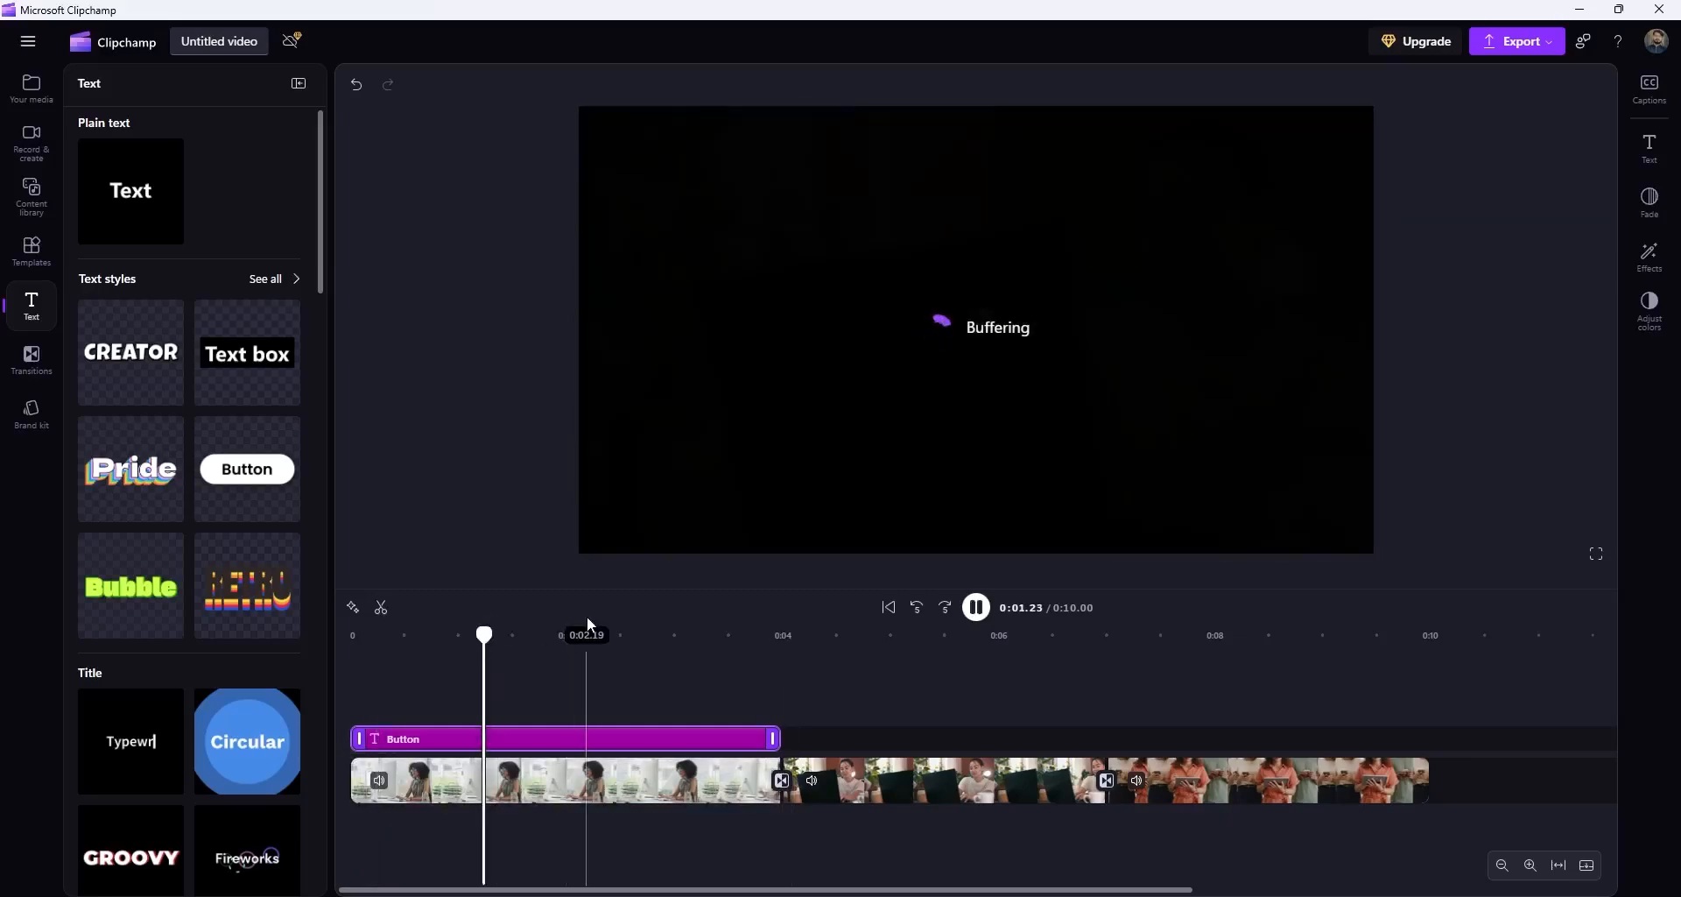
# Step: Add a plain text clip above 02.mp4 and shorten it to end just before 03.mp4 begins
pyautogui.moveTo(484, 635); pyautogui.dragTo(830, 665)
pyautogui.moveTo(130, 191); pyautogui.dragTo(846, 737)
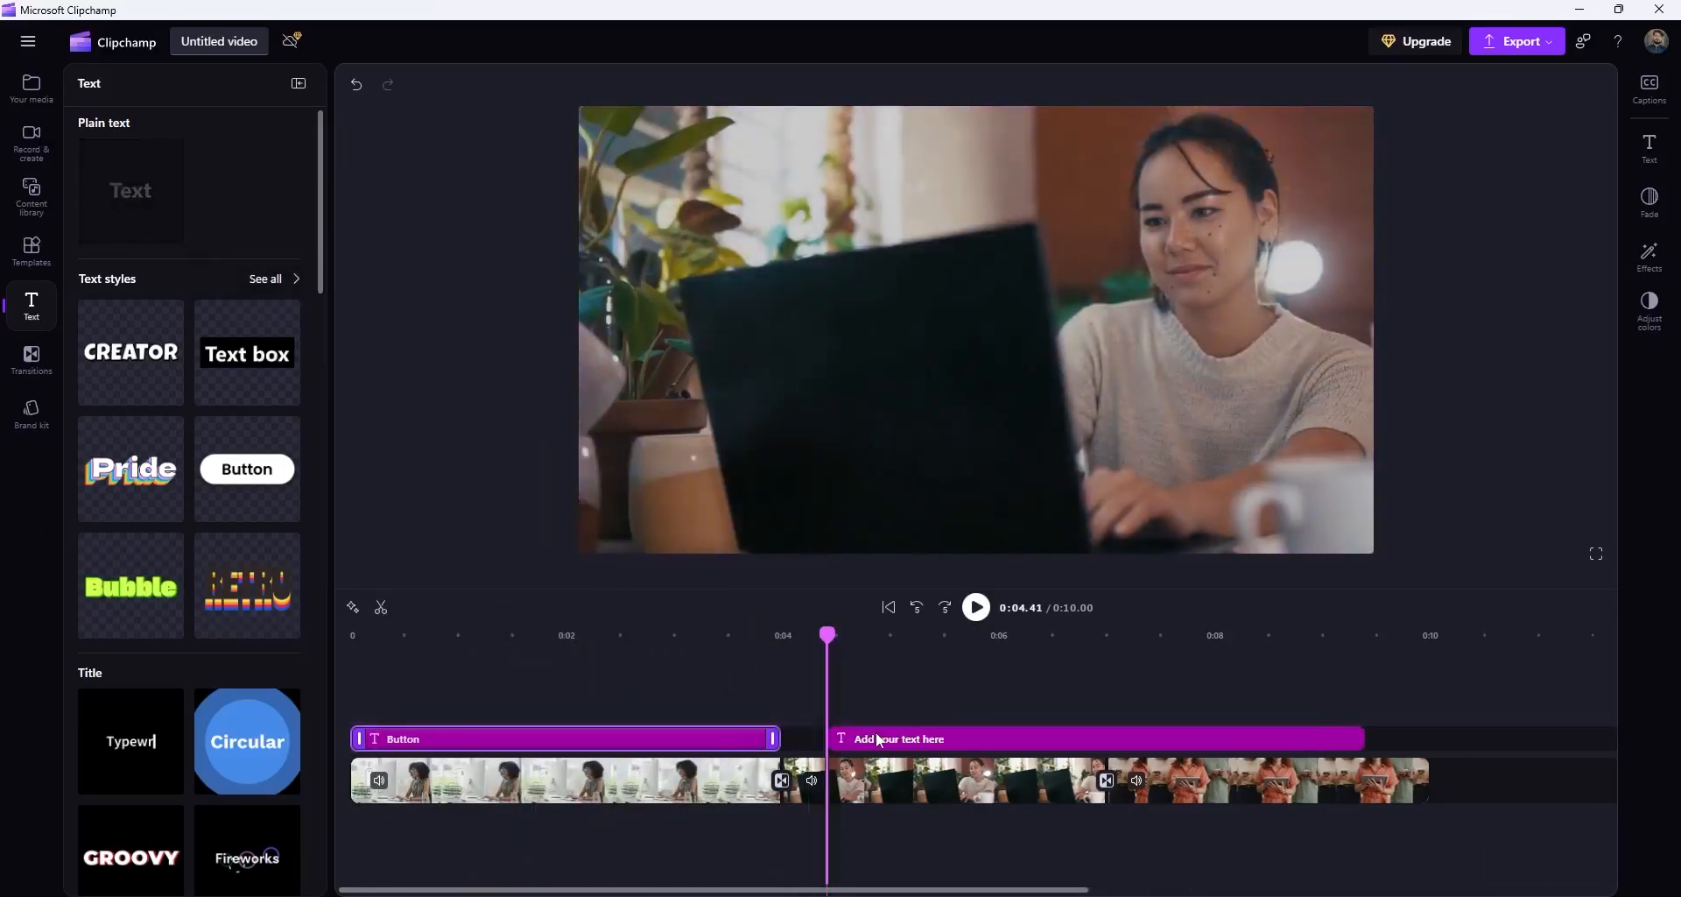
pyautogui.moveTo(1335, 740); pyautogui.dragTo(1083, 728)
# Step: Select the Button and plain text clips together and shift both later, so the Button text starts at about 0:04.6
pyautogui.click(379, 635)
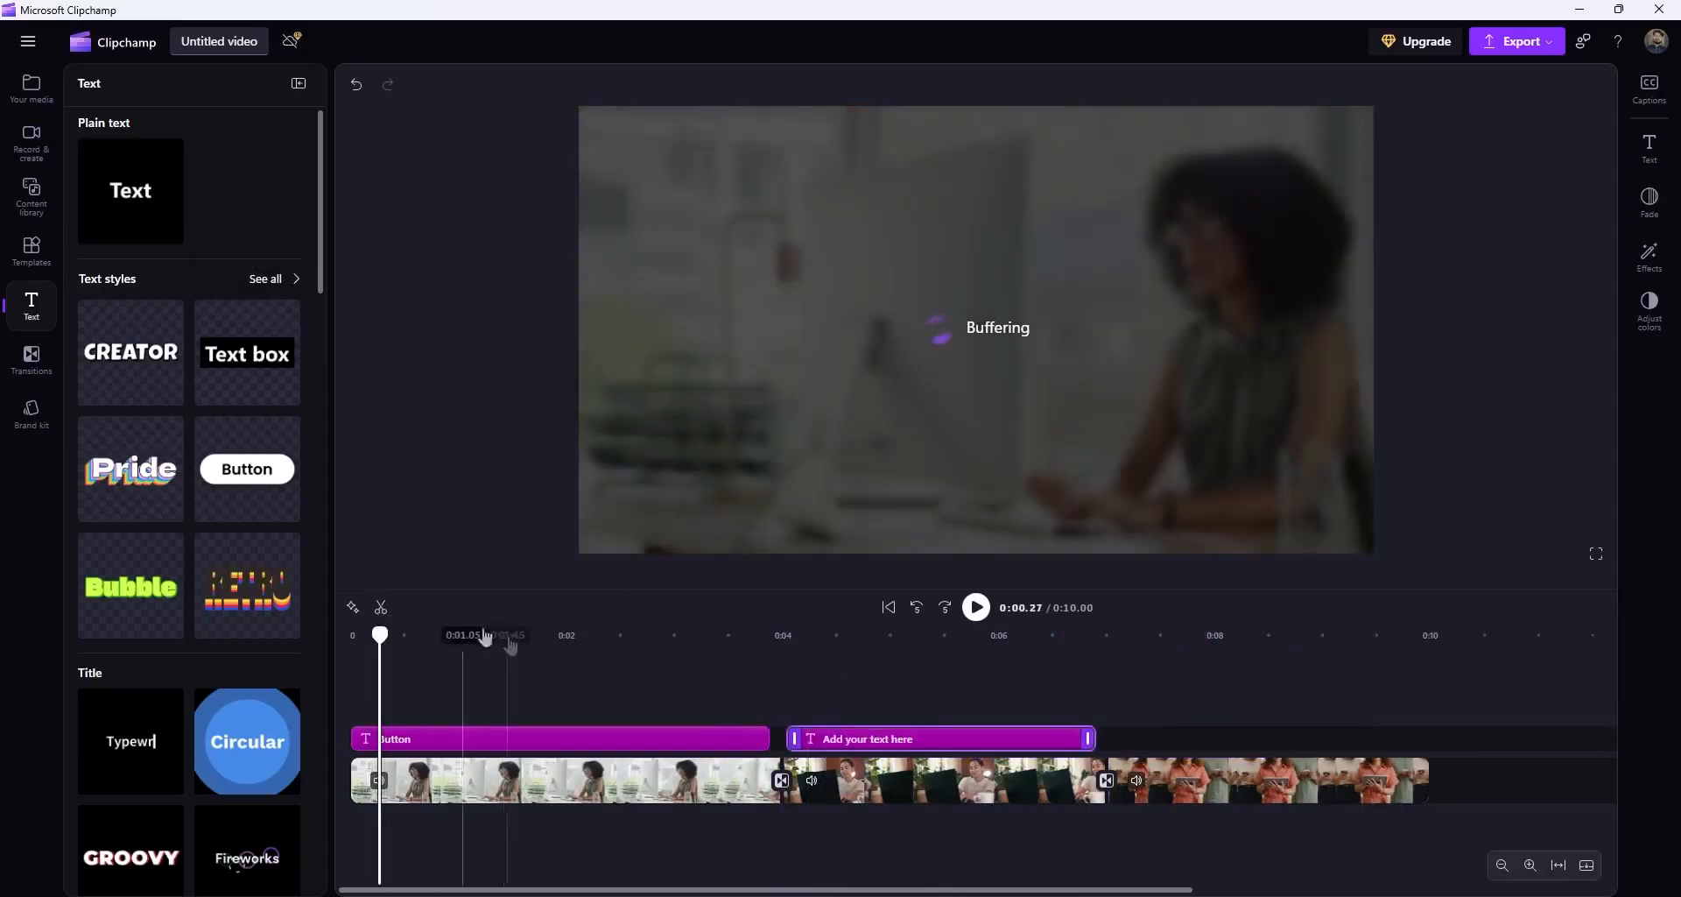
pyautogui.click(432, 785)
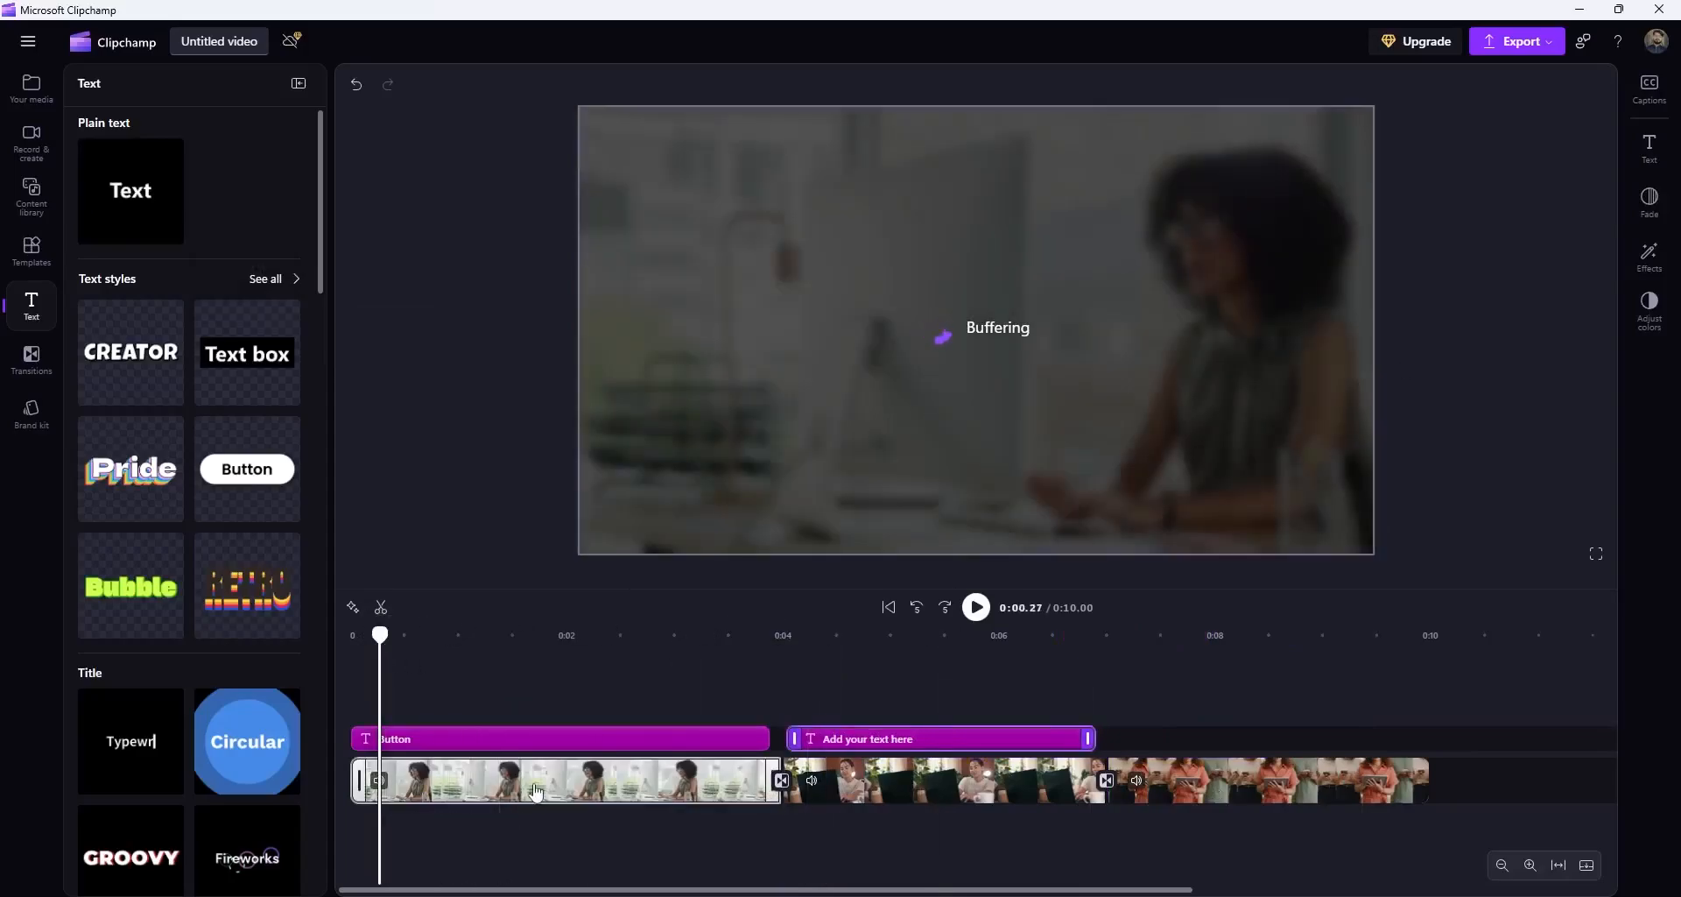
pyautogui.click(623, 742)
pyautogui.keyDown('ctrl'); pyautogui.click(880, 739); pyautogui.keyUp('ctrl')
pyautogui.moveTo(880, 739); pyautogui.dragTo(1366, 739)
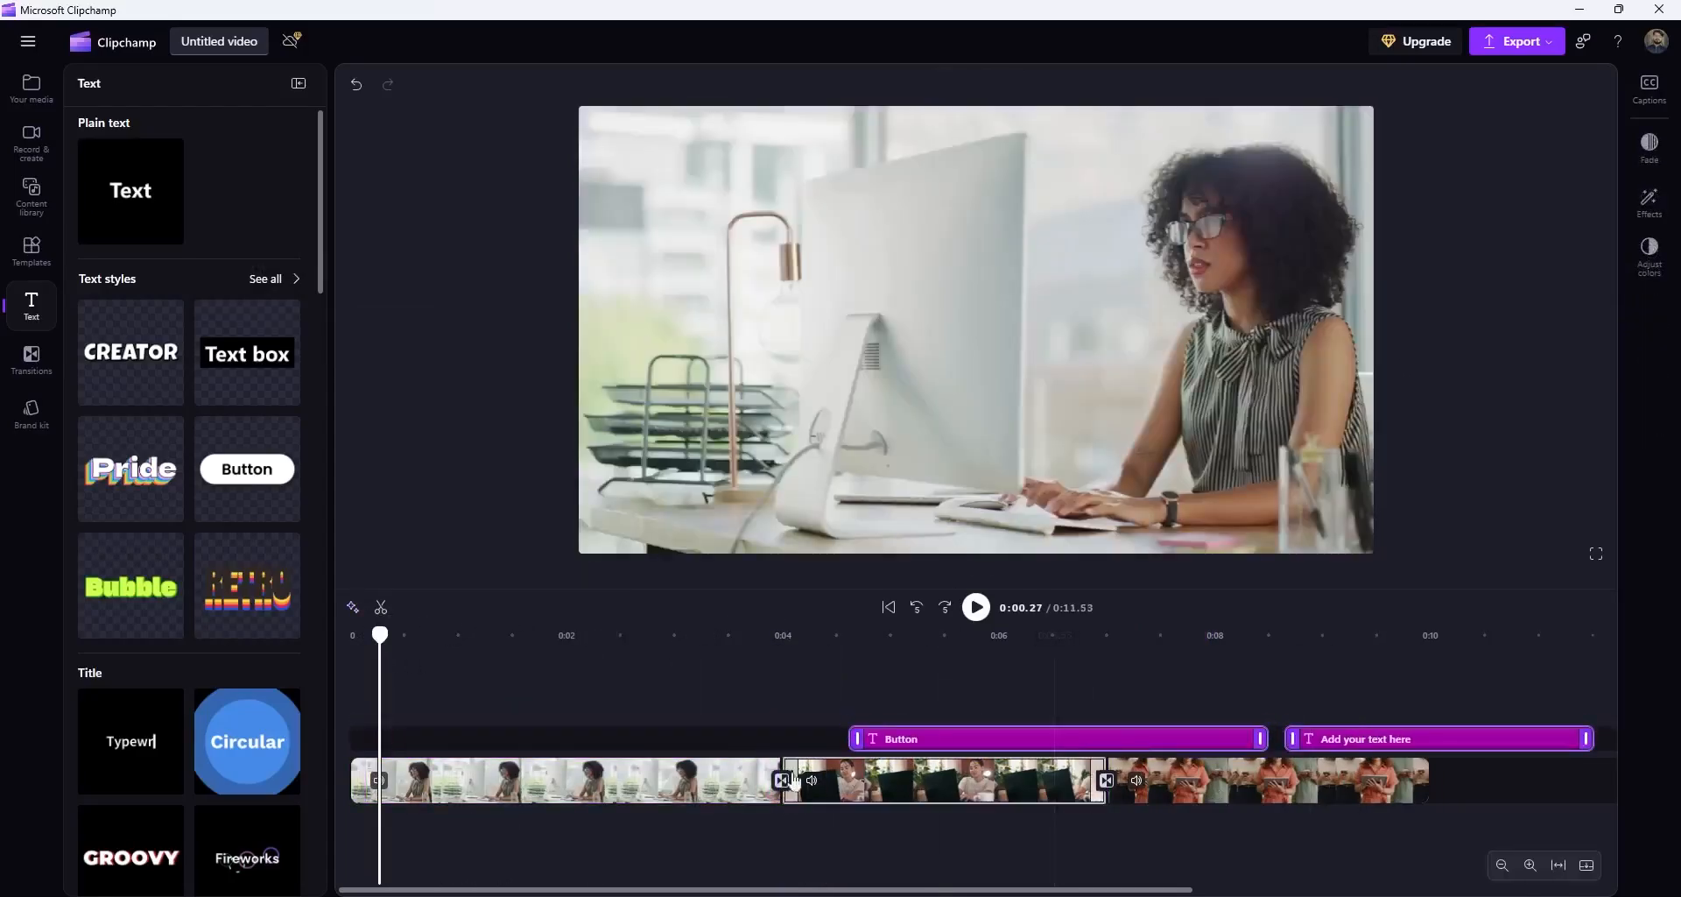
# Step: Set the volume of the 04.mp4 clip to 97% and its fade-in to 0.5 s
pyautogui.click(604, 779)
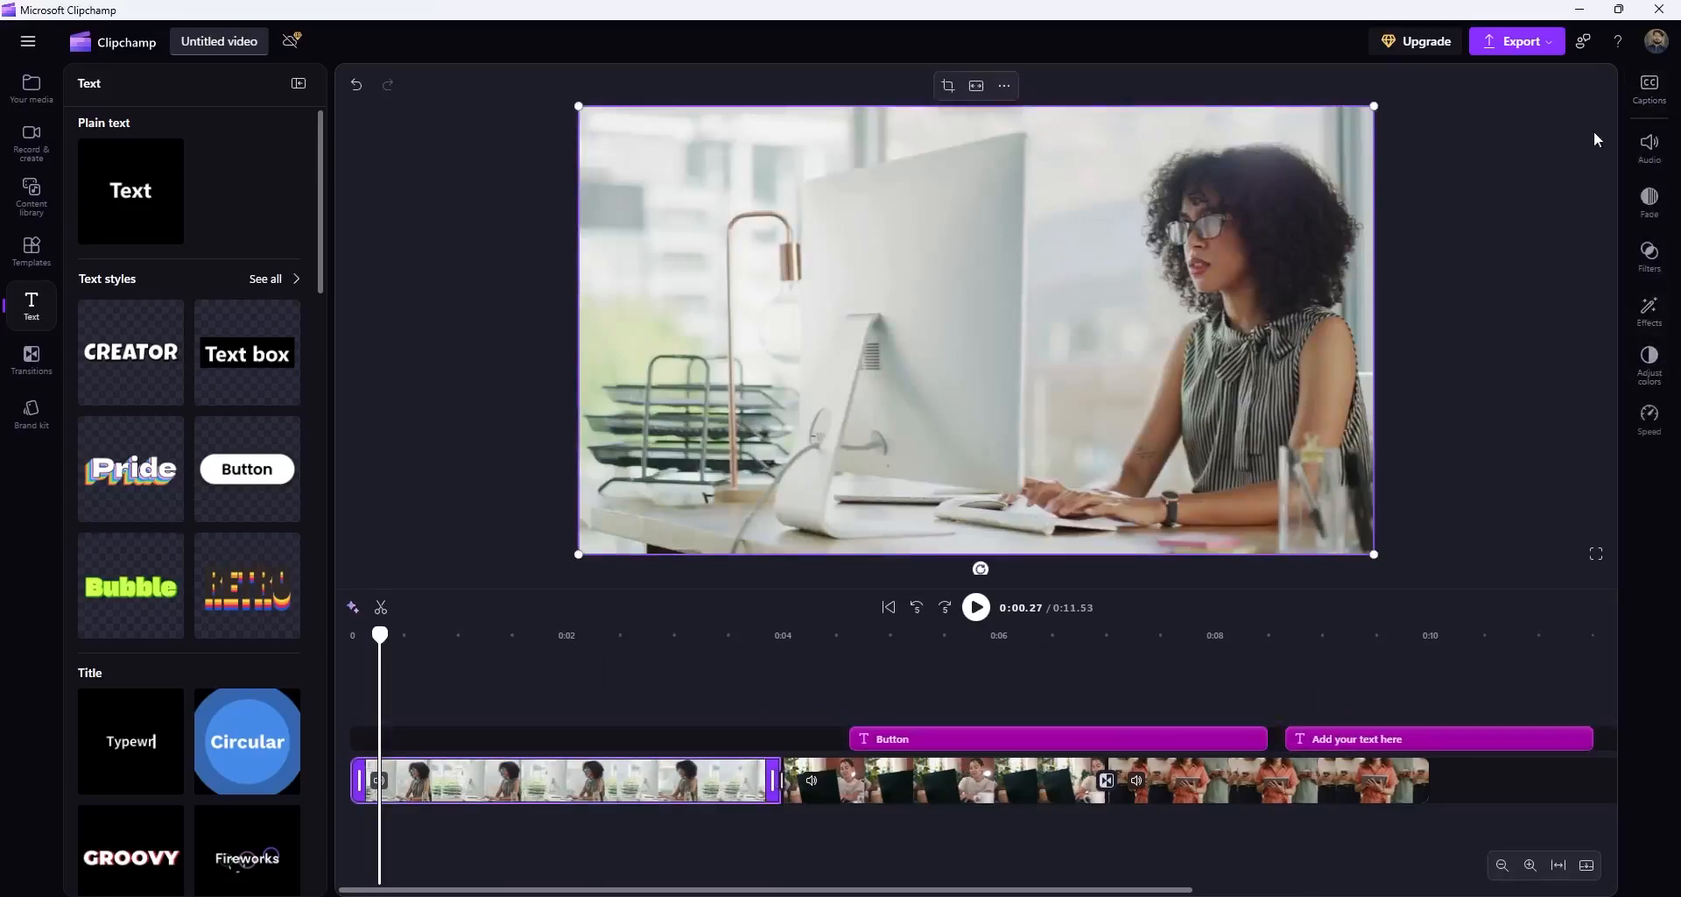
pyautogui.click(1650, 148)
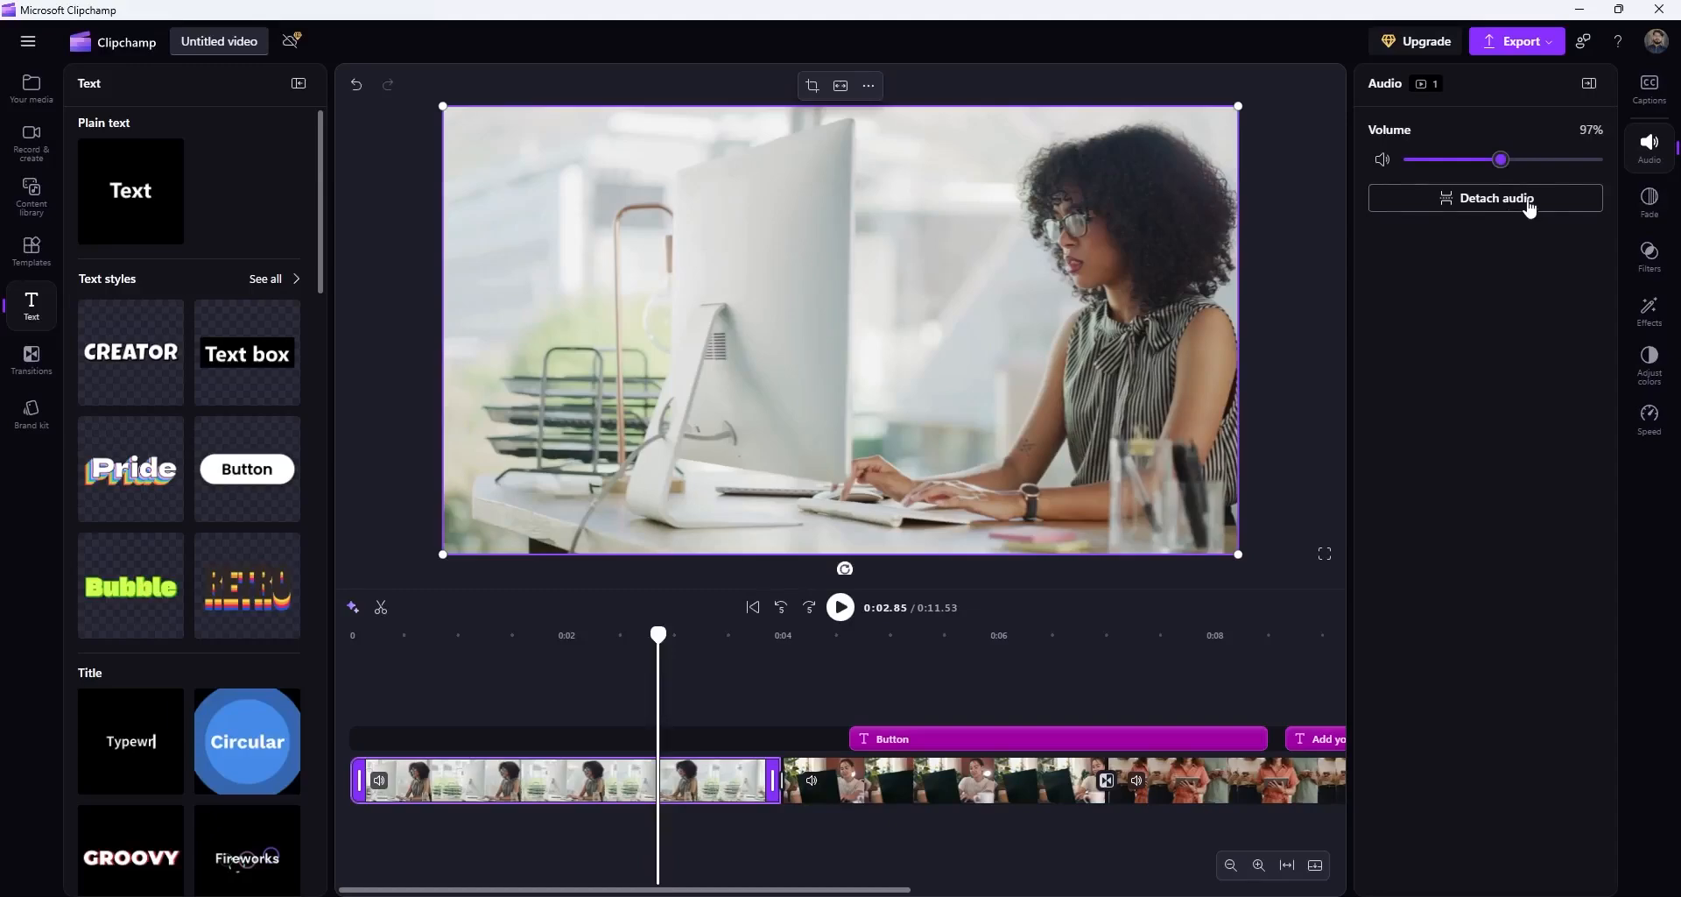
pyautogui.click(1649, 200)
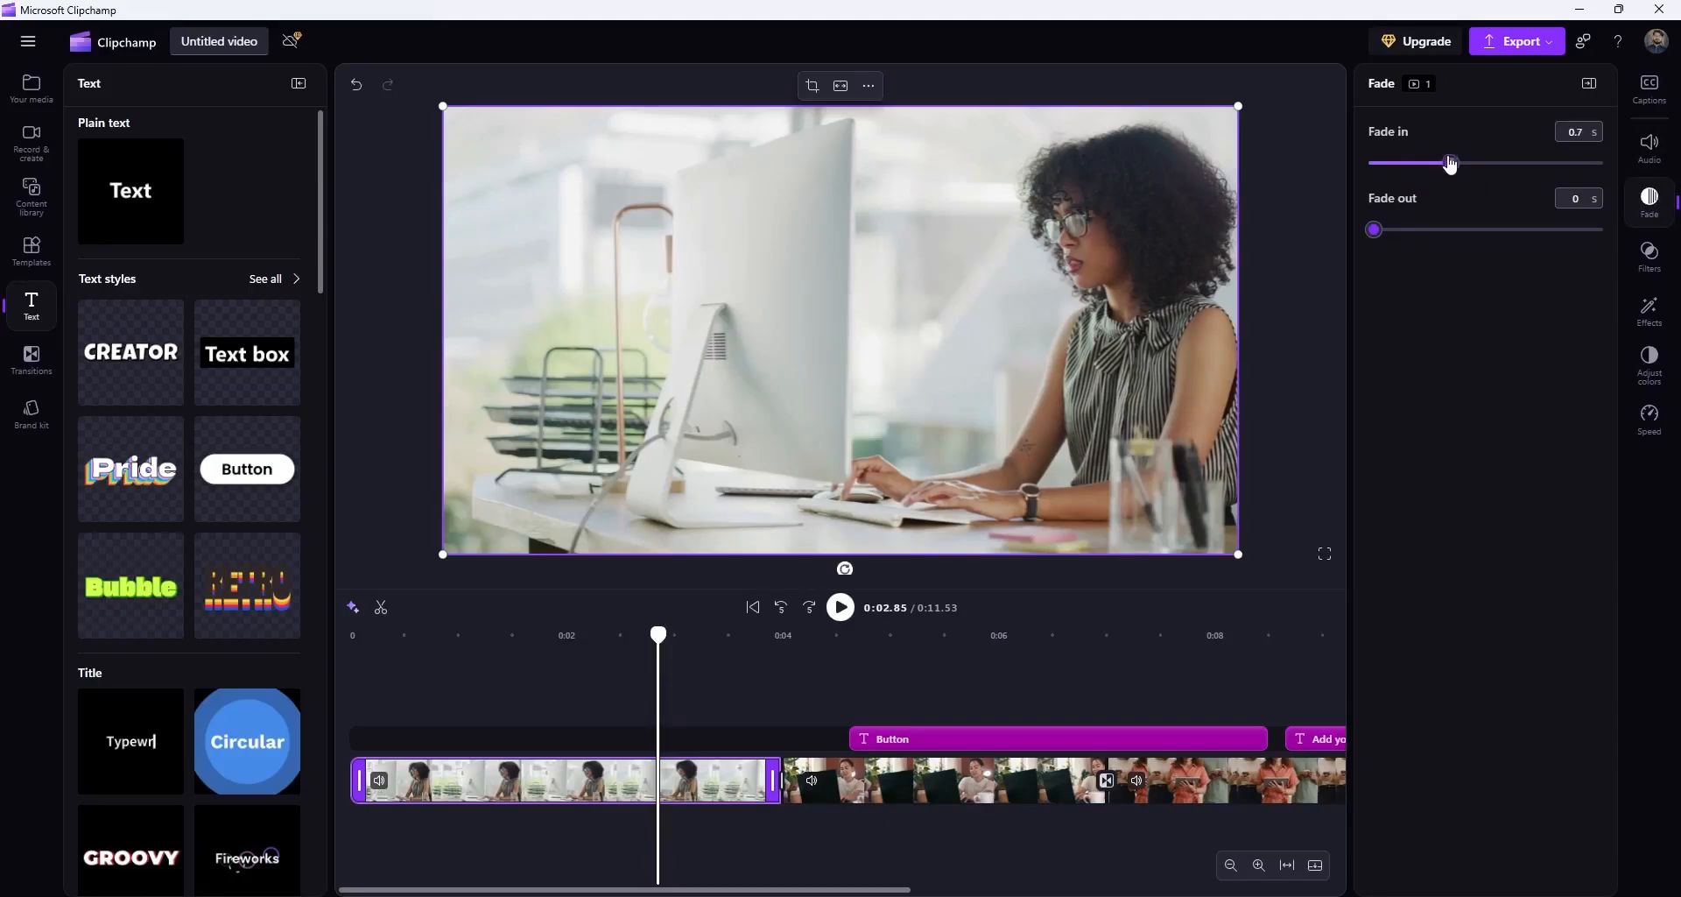
pyautogui.moveTo(663, 627); pyautogui.dragTo(409, 691)
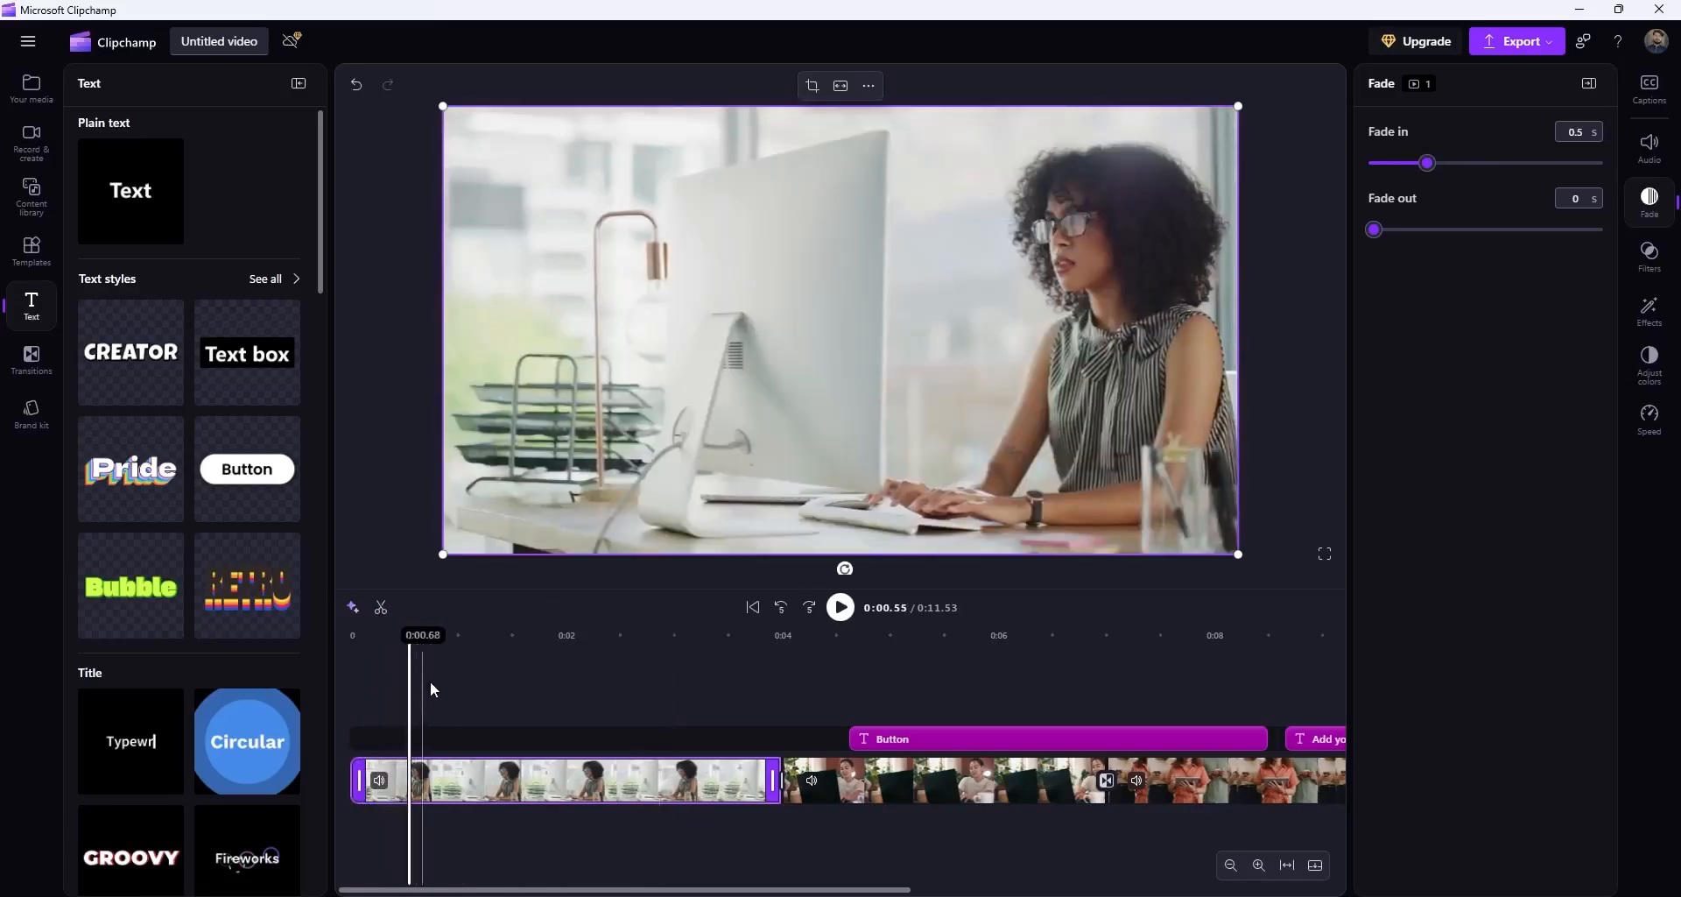
# Step: Apply the Fall filter to the 04.mp4 clip and lower its intensity to a small fraction of the range
pyautogui.click(1634, 269)
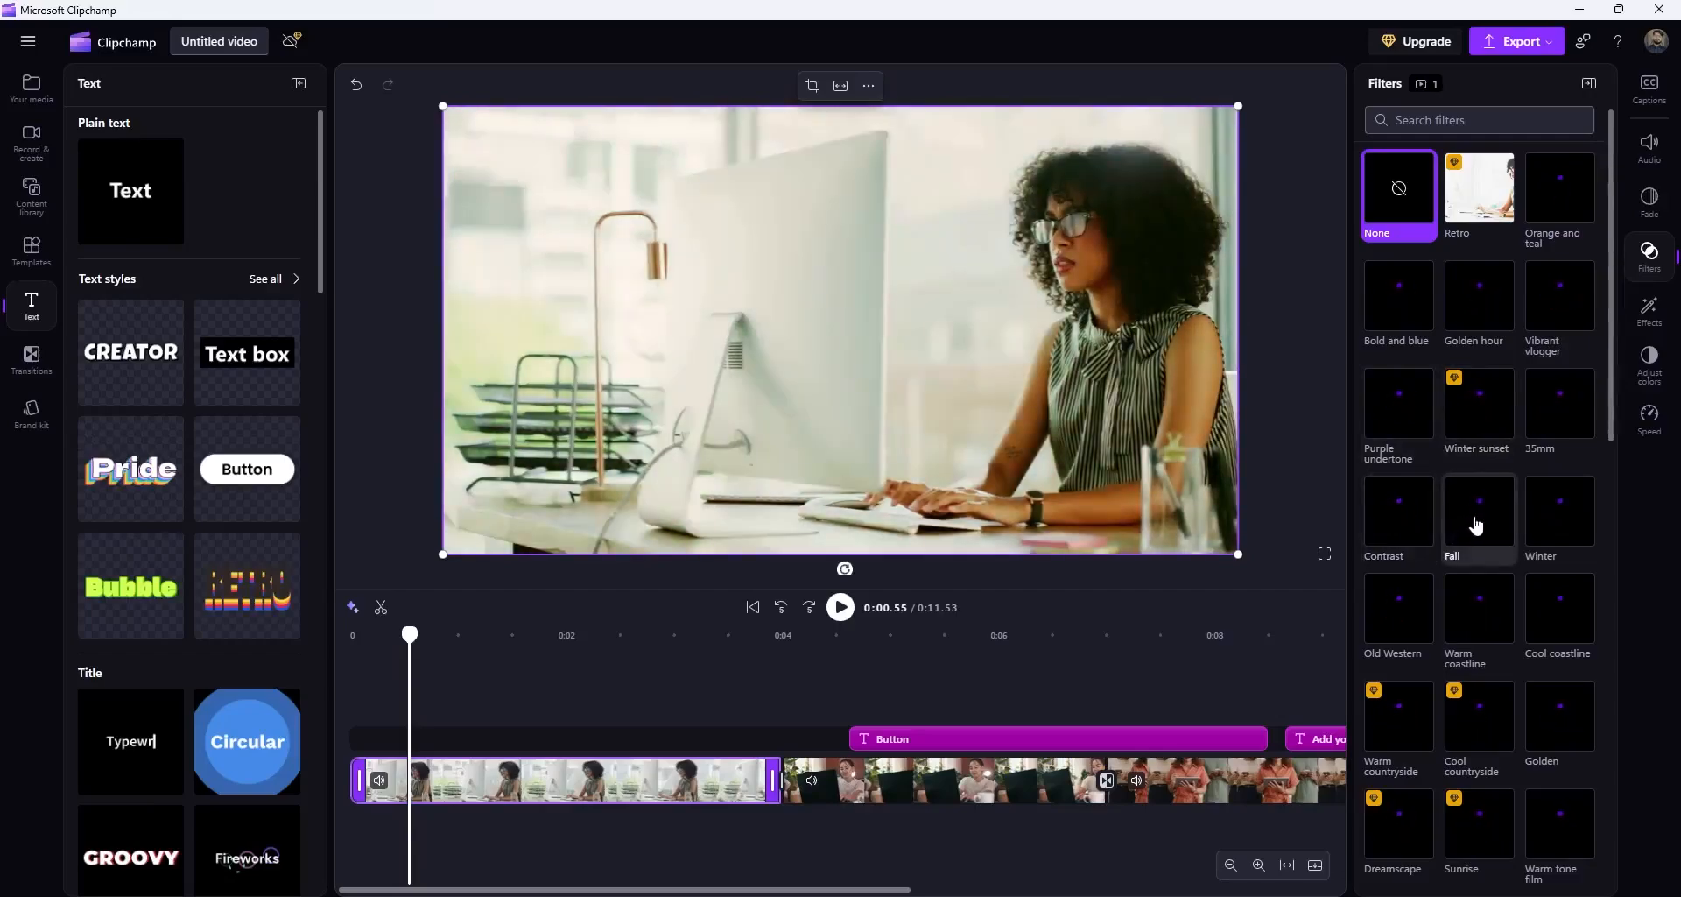
pyautogui.click(1476, 523)
pyautogui.moveTo(1483, 609); pyautogui.dragTo(1406, 609)
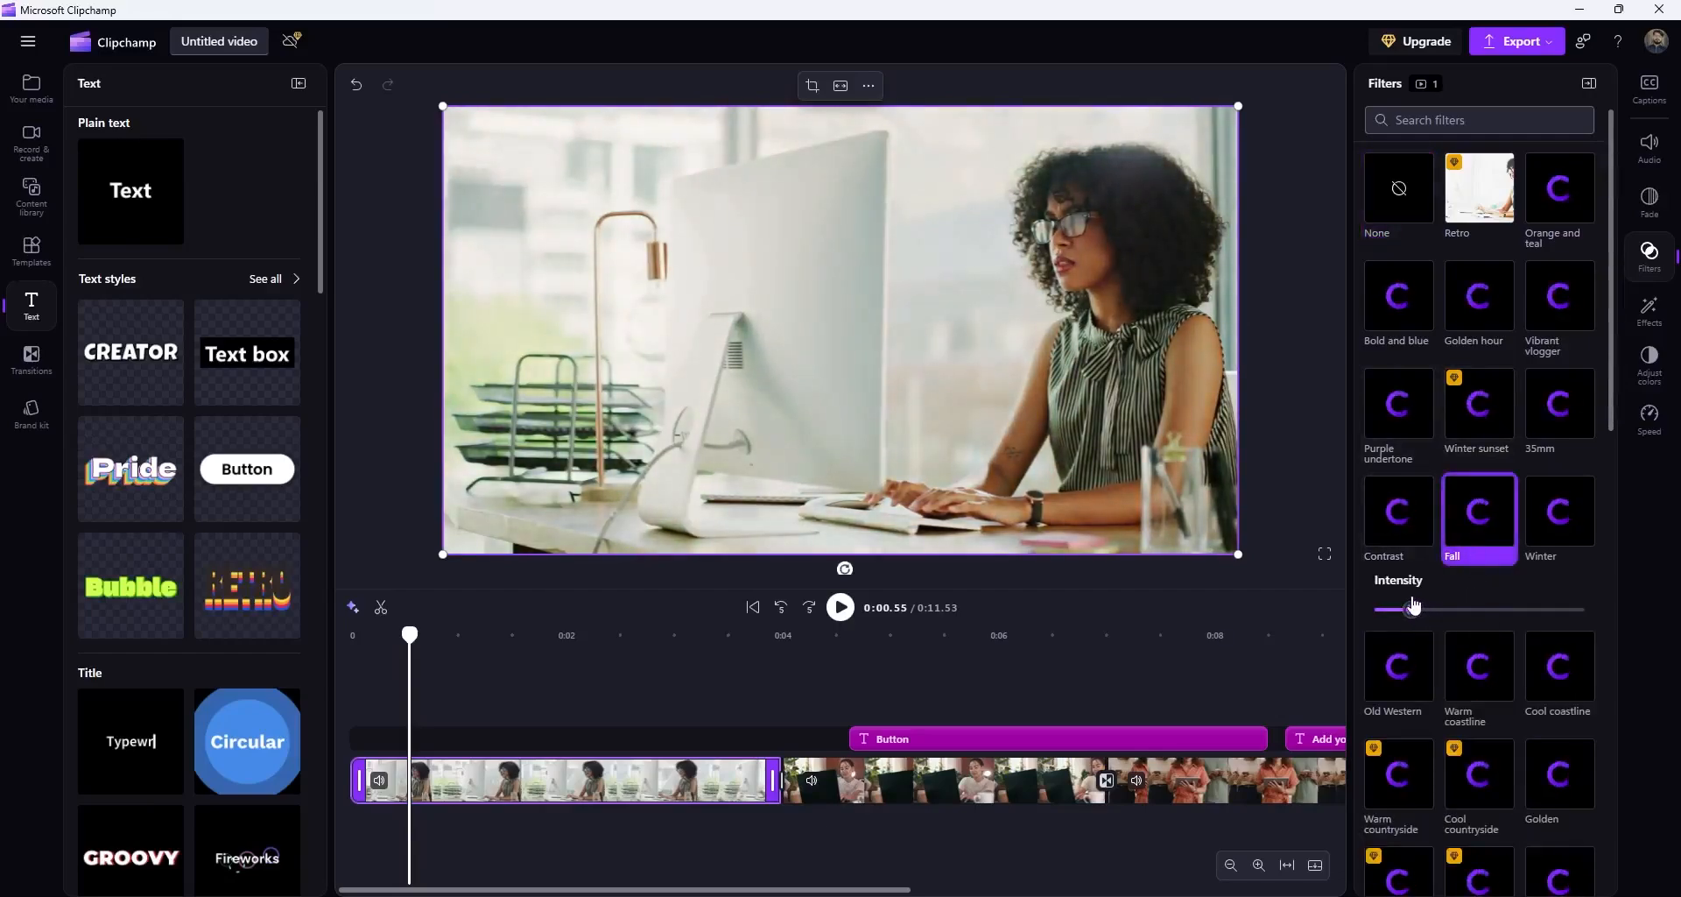
# Step: Apply the Slow zoom effect to the 04.mp4 clip with slightly raised speed and Reverse enabled, and preview the playback
pyautogui.click(1640, 299)
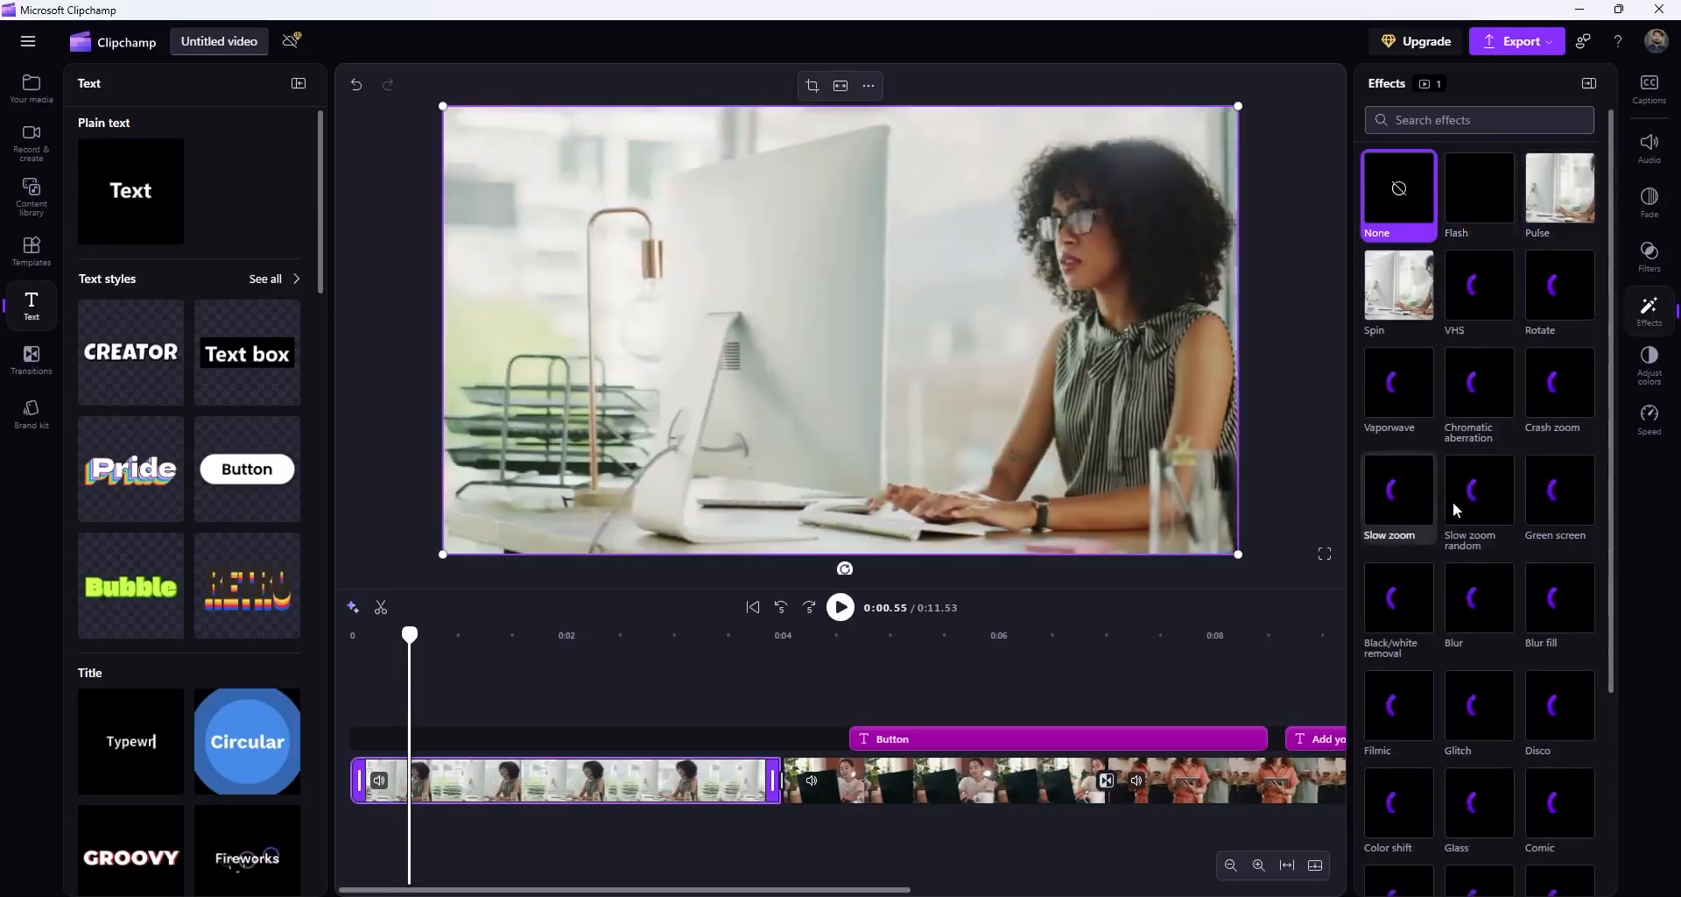
pyautogui.click(1393, 520)
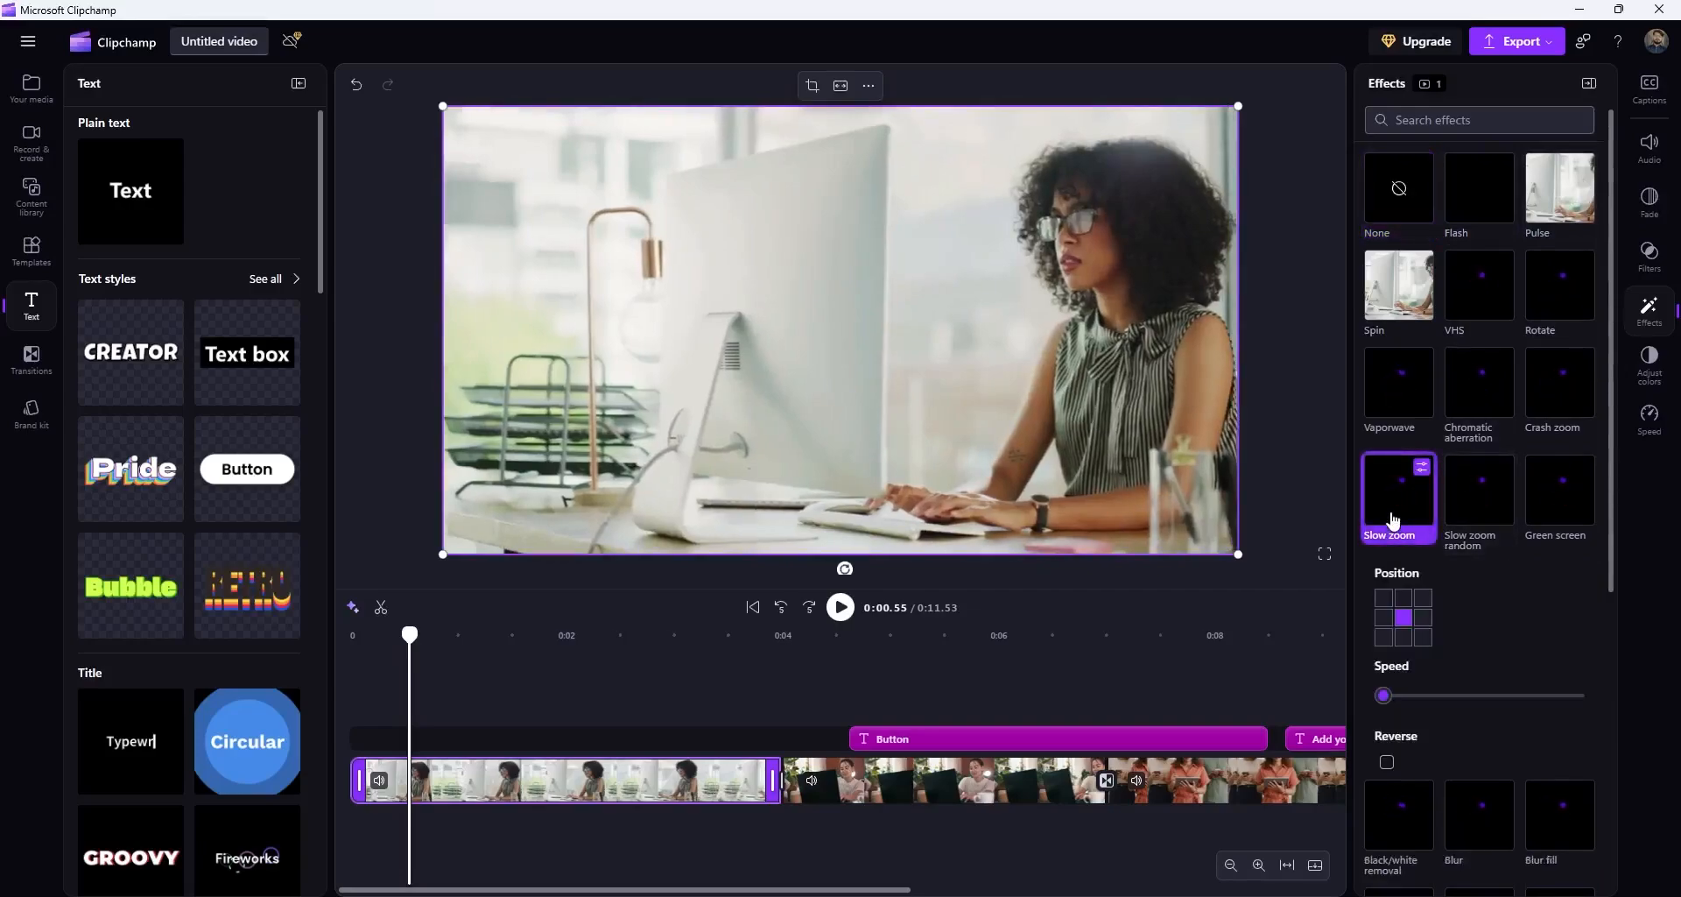
pyautogui.moveTo(1388, 704)
pyautogui.mouseDown()
pyautogui.moveTo(1588, 706)
pyautogui.moveTo(1374, 694)
pyautogui.moveTo(1497, 698)
pyautogui.moveTo(1404, 698)
pyautogui.mouseUp()
pyautogui.click(1387, 762)
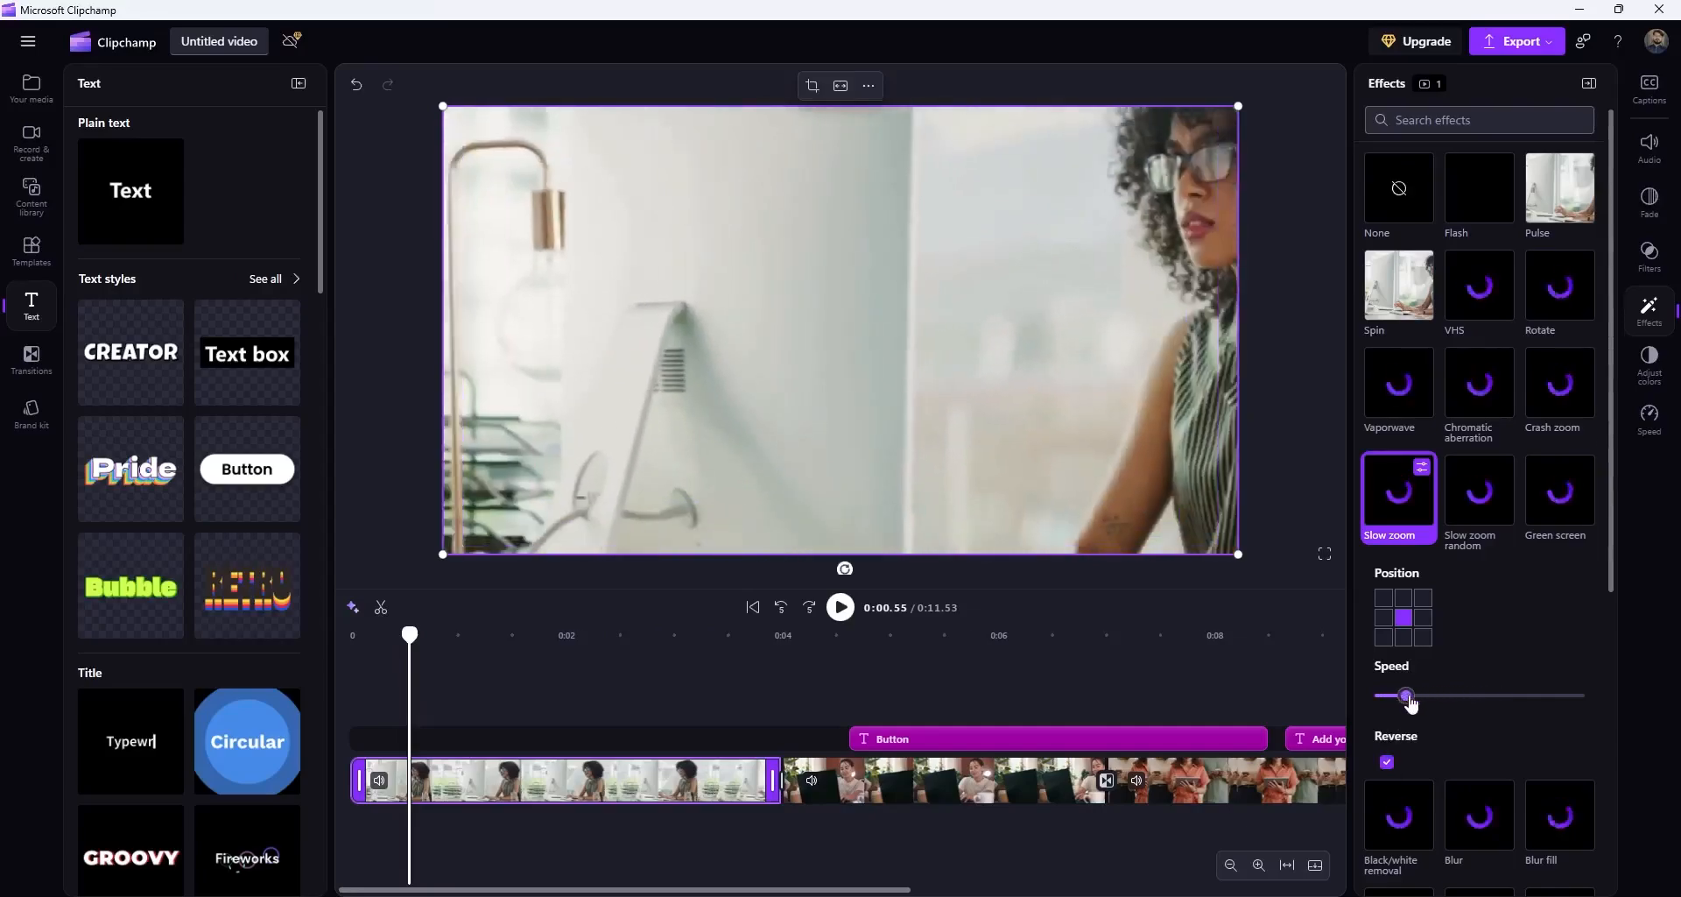
pyautogui.click(842, 611)
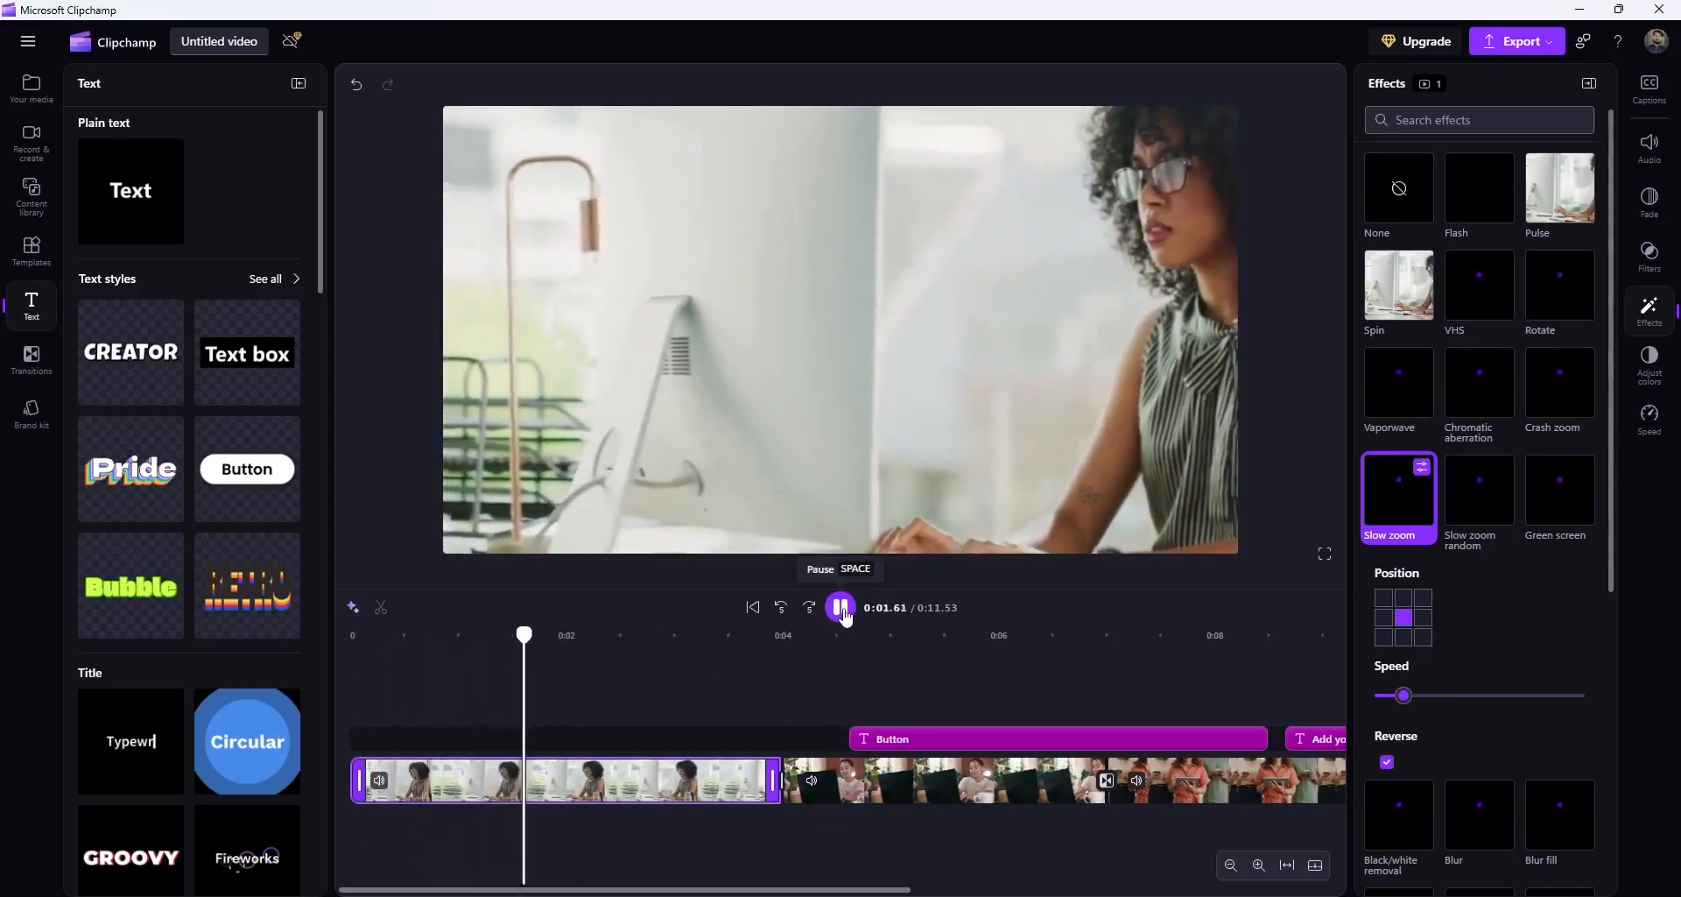
pyautogui.click(845, 613)
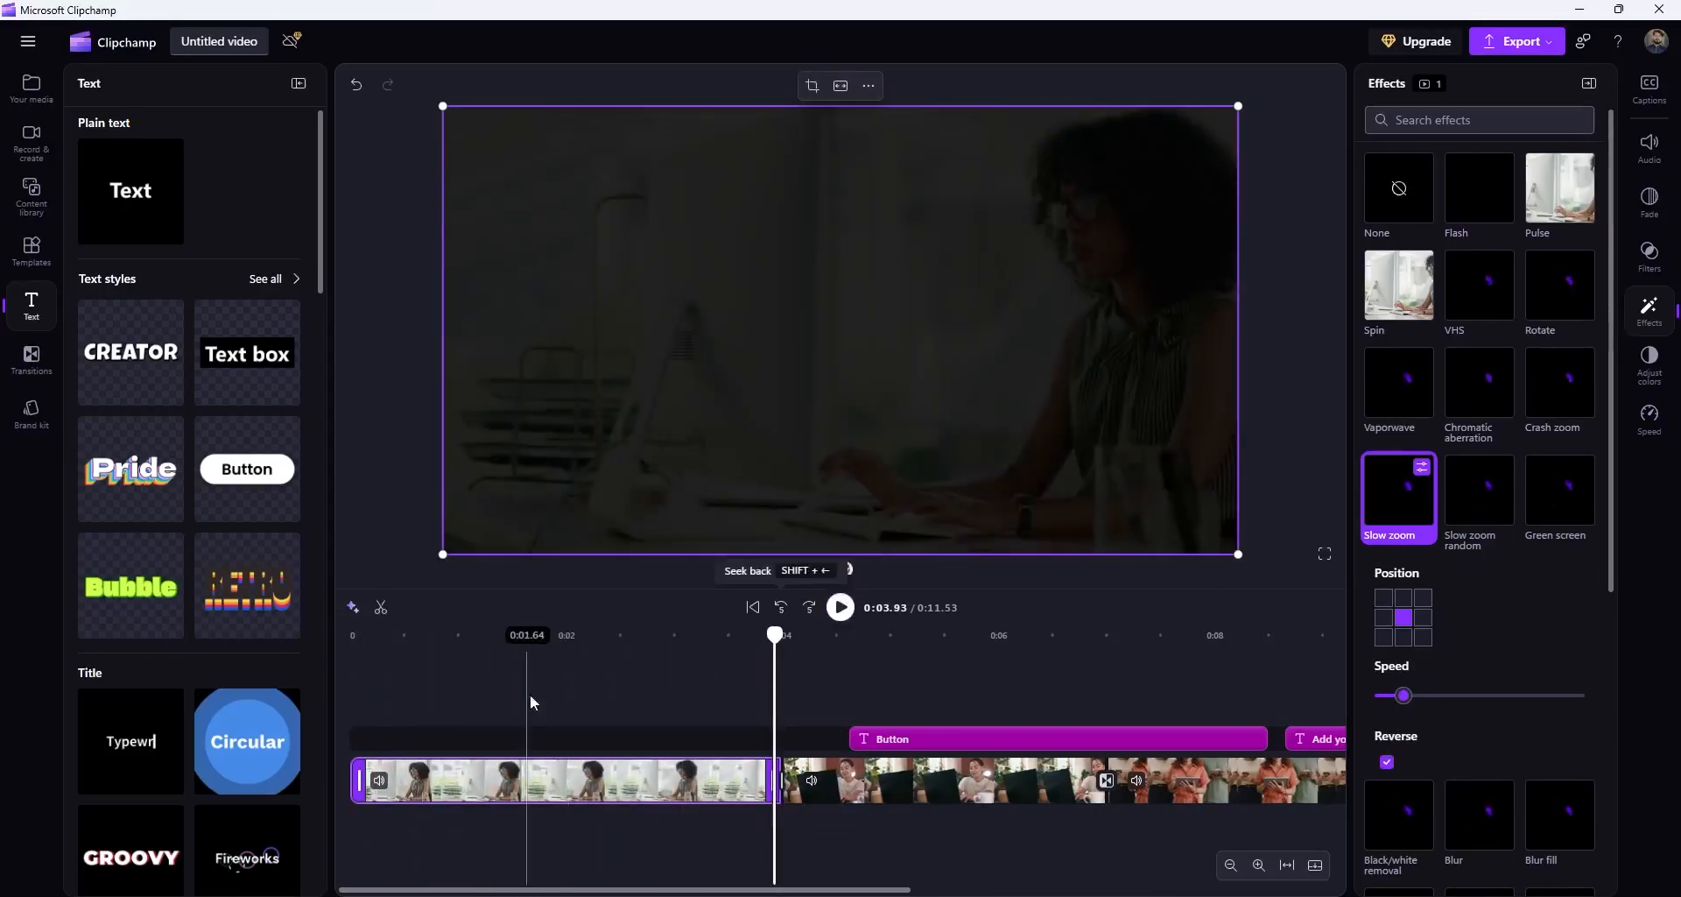
pyautogui.moveTo(775, 641); pyautogui.dragTo(748, 646)
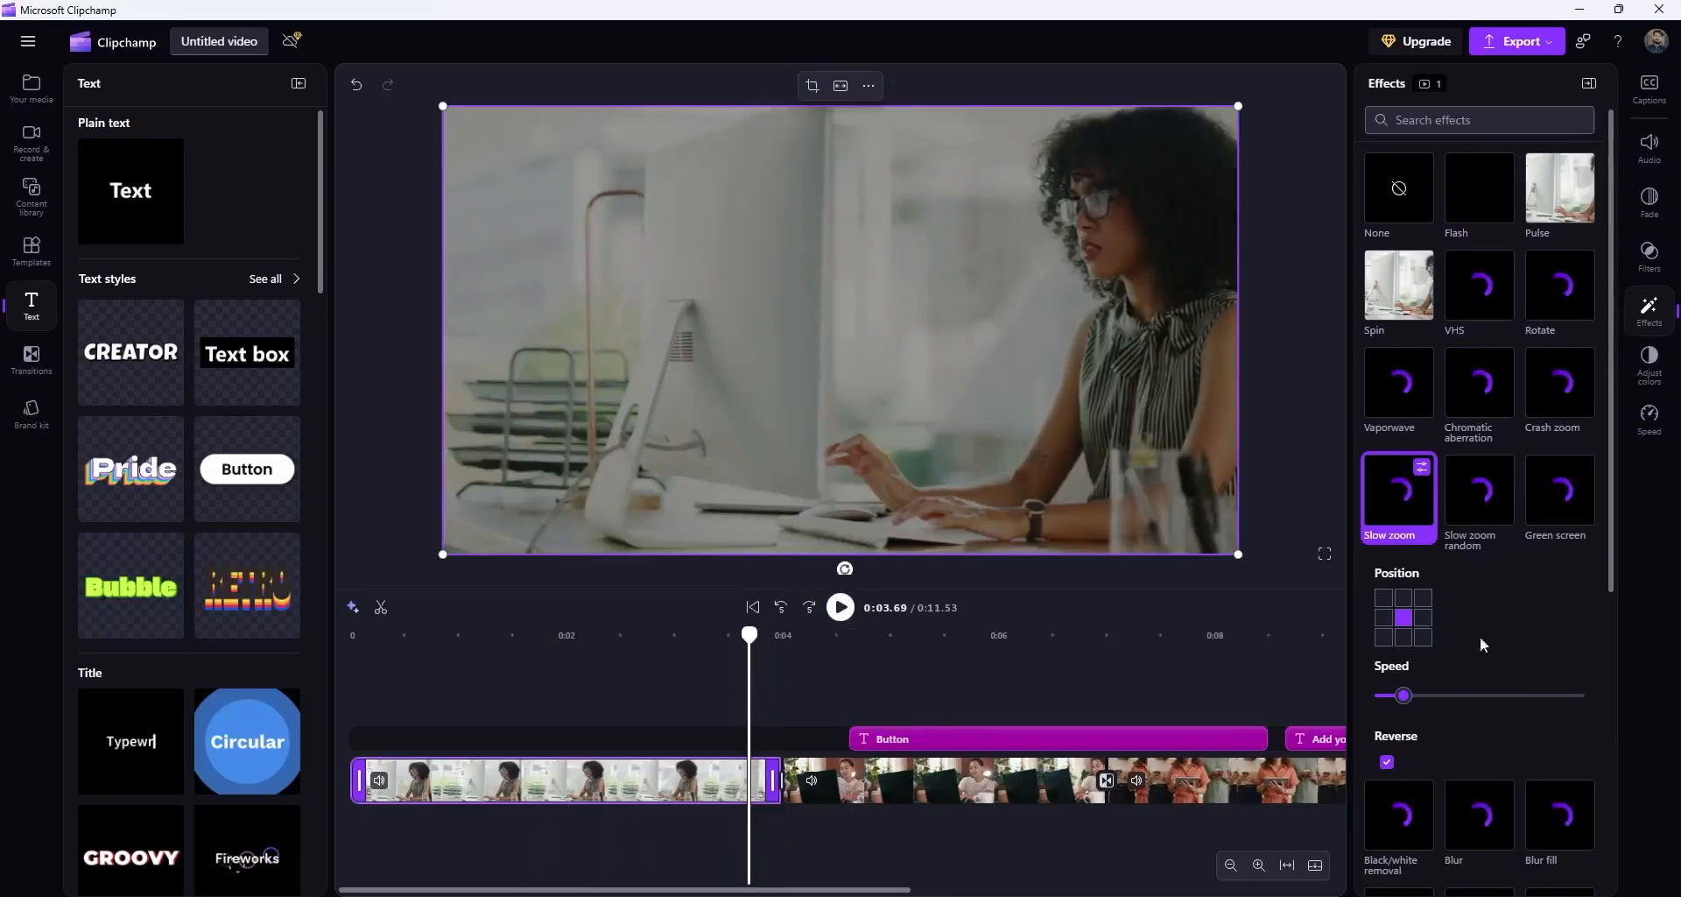
# Step: Slightly raise the first video clip's exposure, contrast and saturation with the Normal blend mode, and set its speed to 1.1
pyautogui.click(1657, 385)
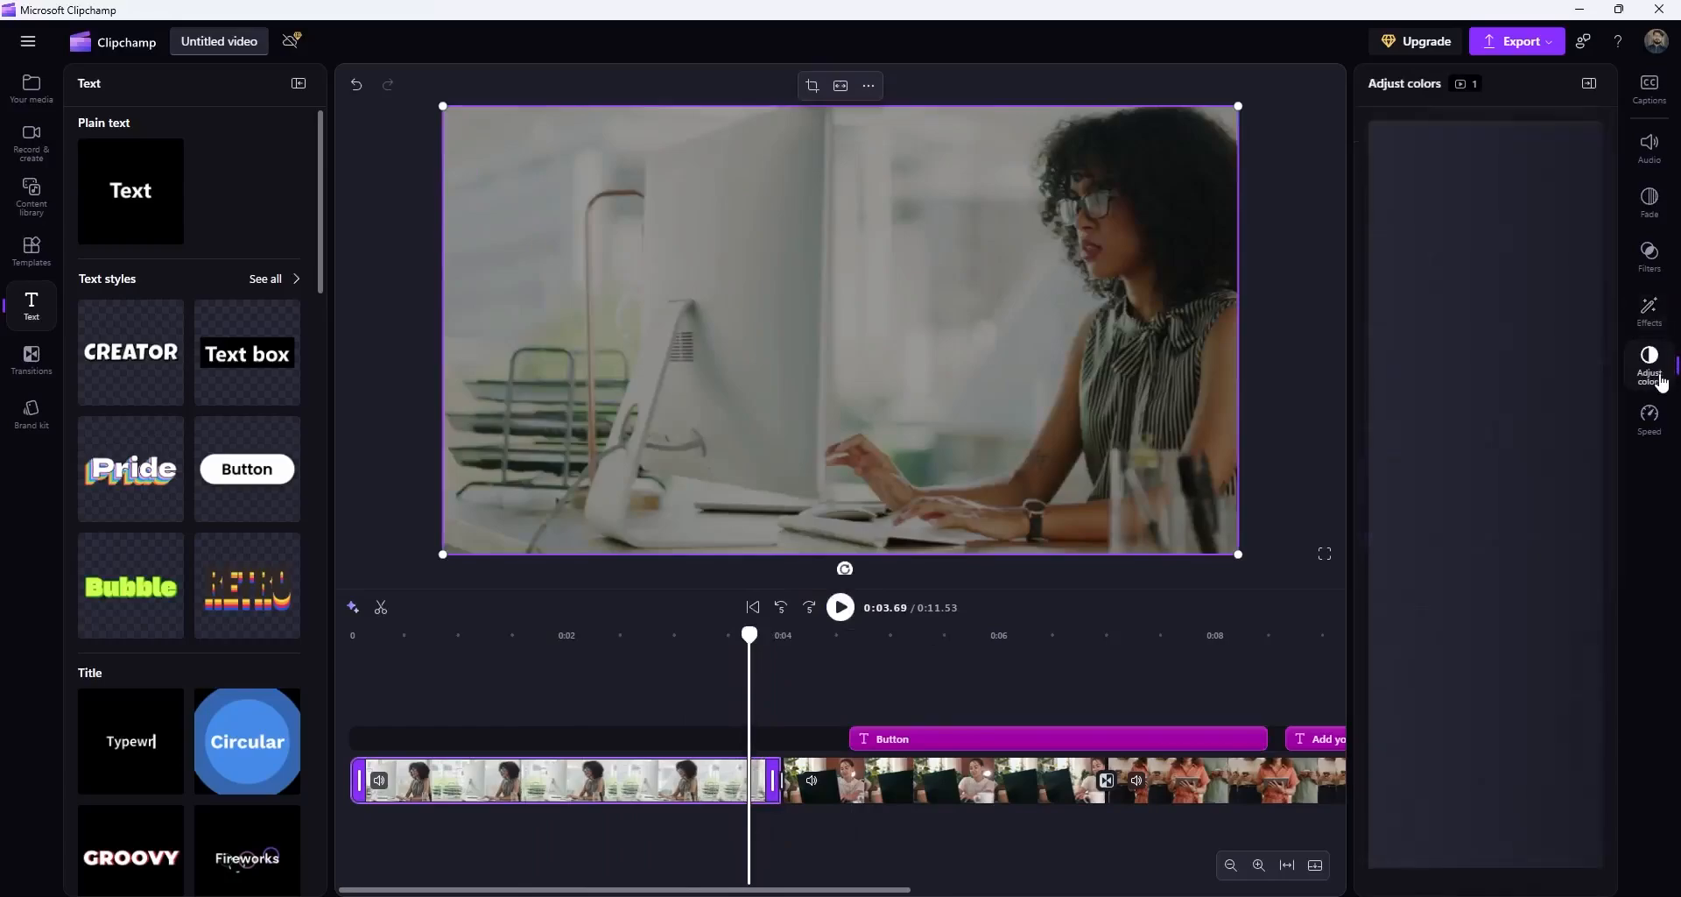
pyautogui.click(647, 647)
pyautogui.moveTo(1492, 171); pyautogui.dragTo(1505, 173)
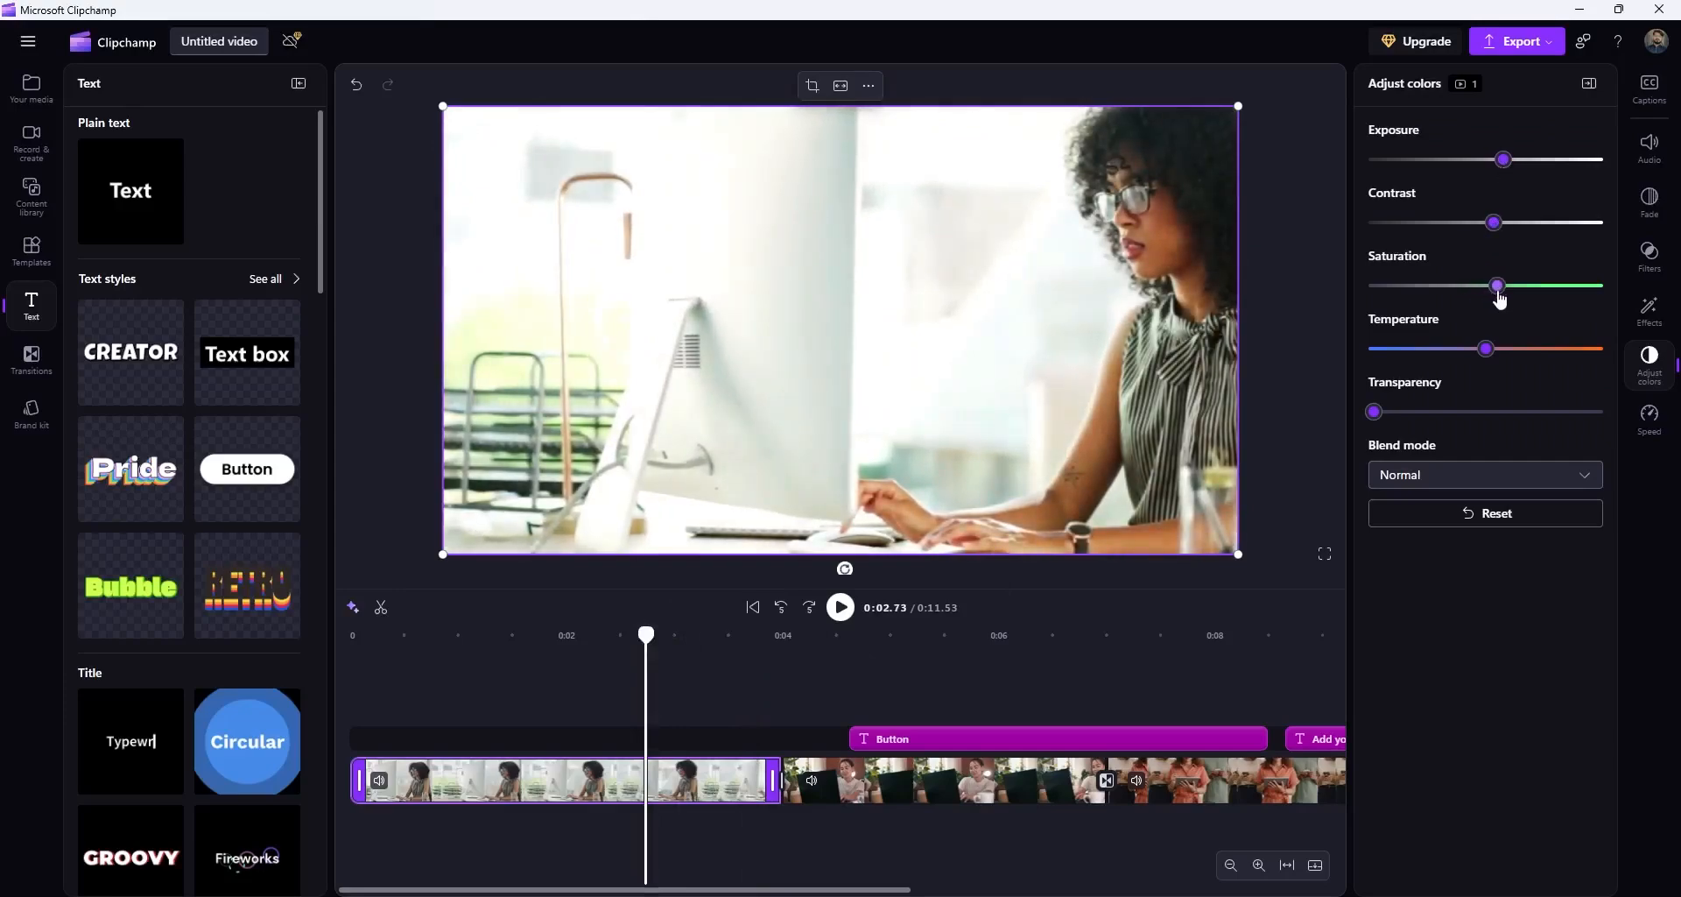
pyautogui.click(1499, 169)
pyautogui.moveTo(1501, 175); pyautogui.dragTo(1508, 171)
pyautogui.click(1518, 477)
pyautogui.click(1535, 477)
pyautogui.click(1644, 435)
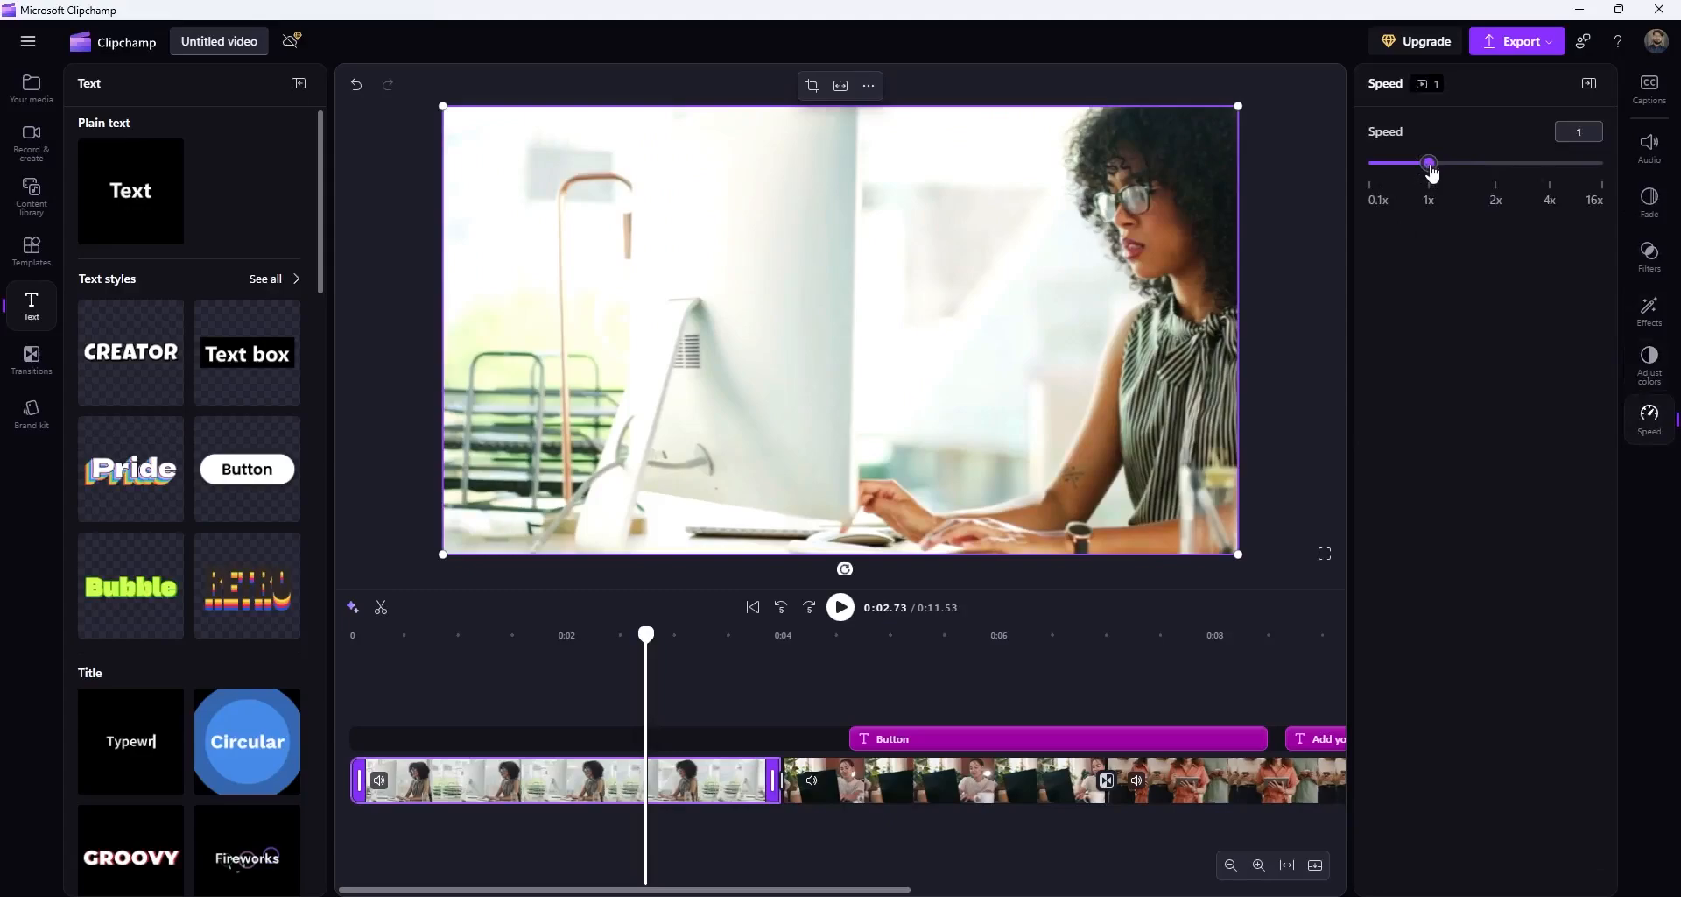
pyautogui.click(1436, 165)
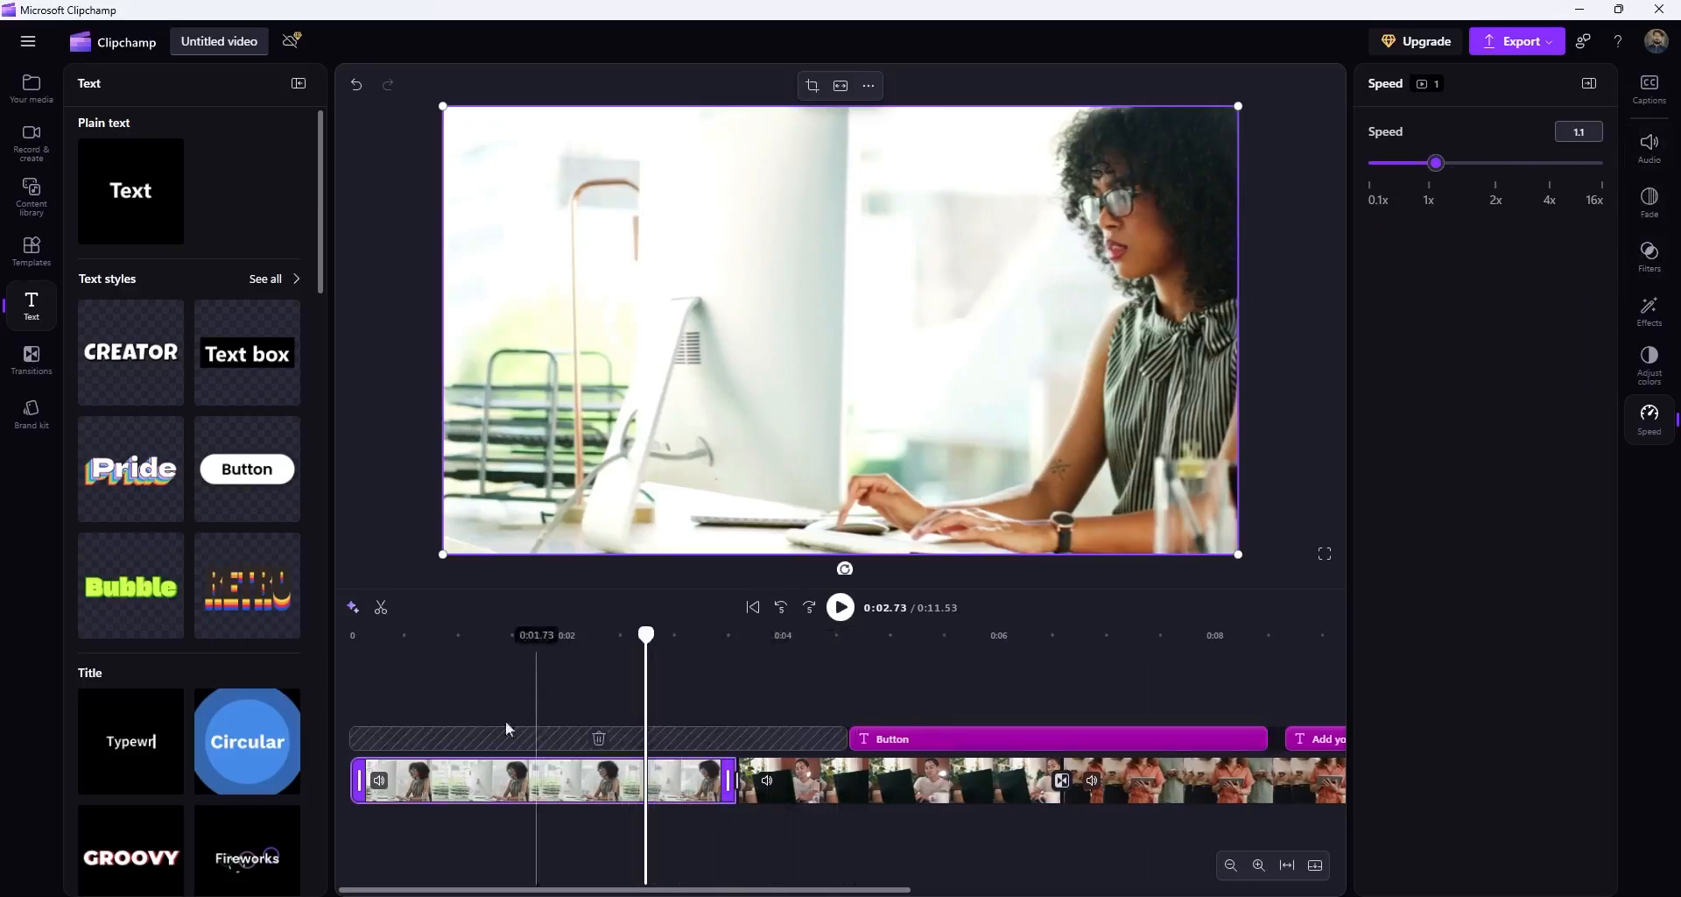
# Step: Add the white Subscribe bar from the Subscribe stickers to a new track at the timeline's start, and preview the playback
pyautogui.click(35, 191)
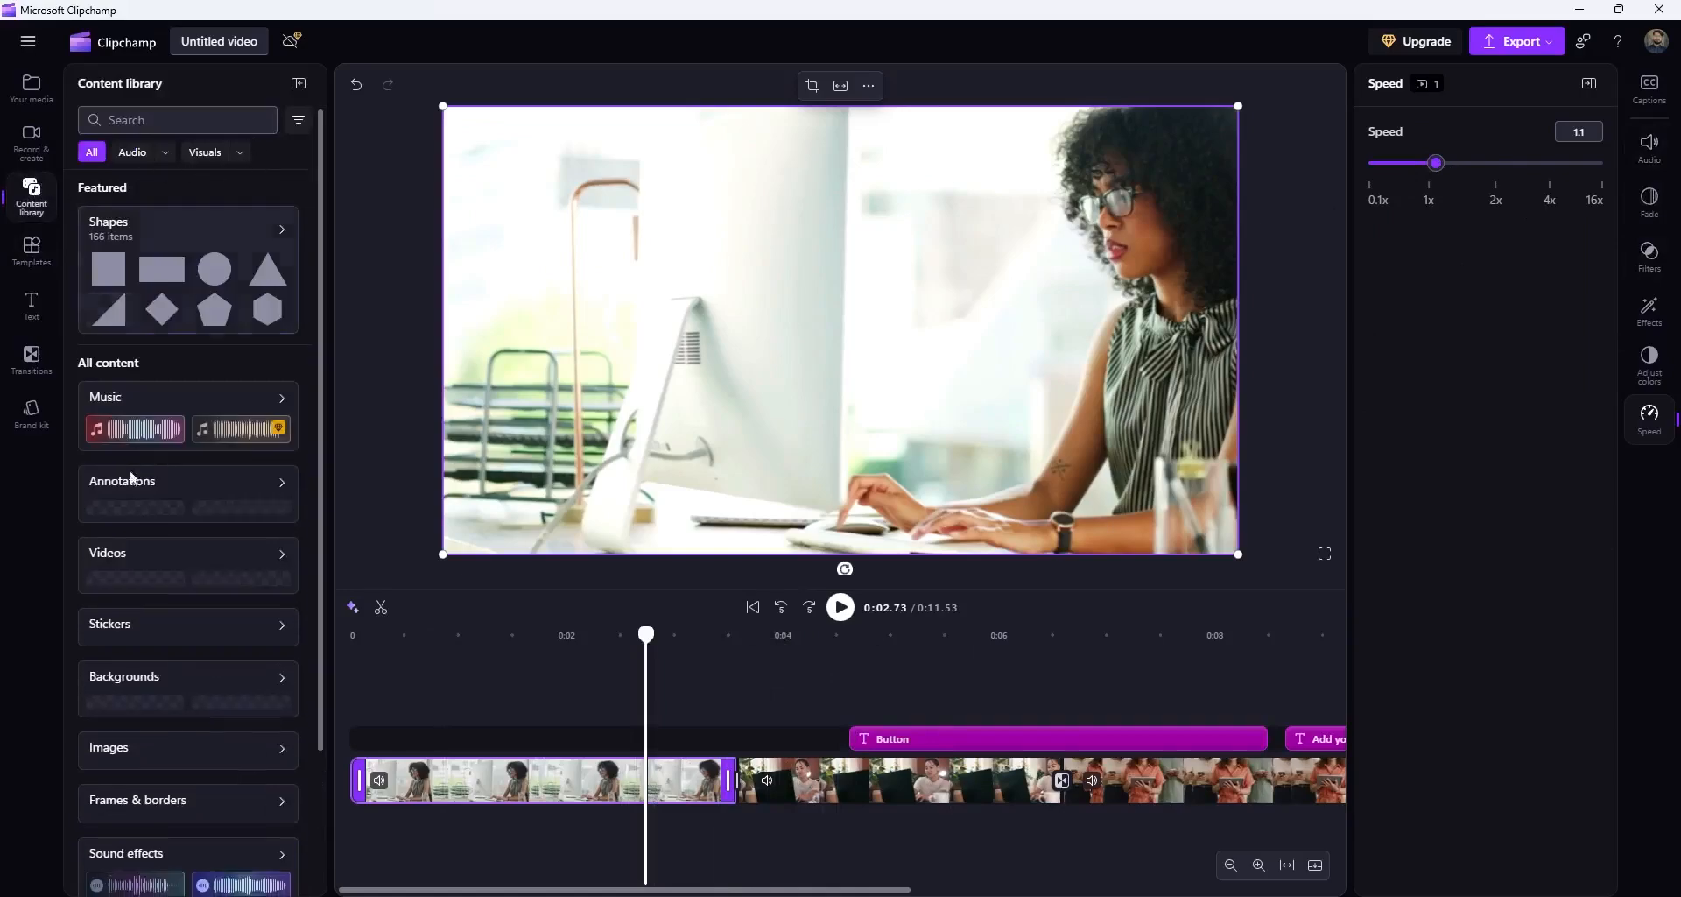
pyautogui.click(282, 478)
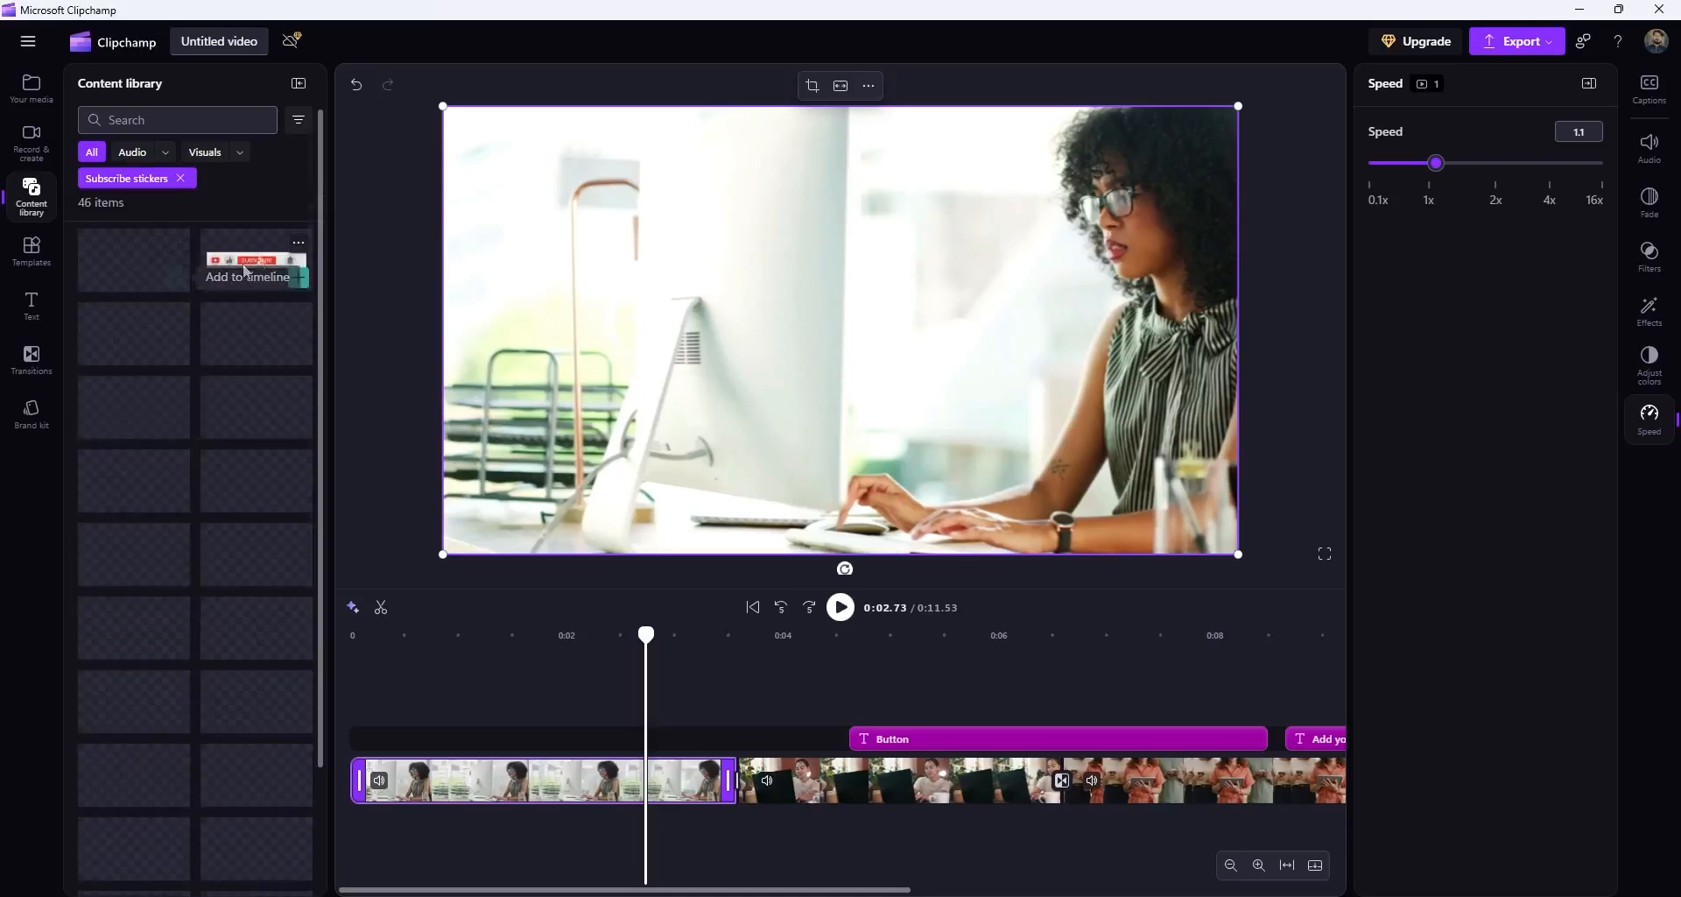
pyautogui.moveTo(266, 271); pyautogui.dragTo(468, 723)
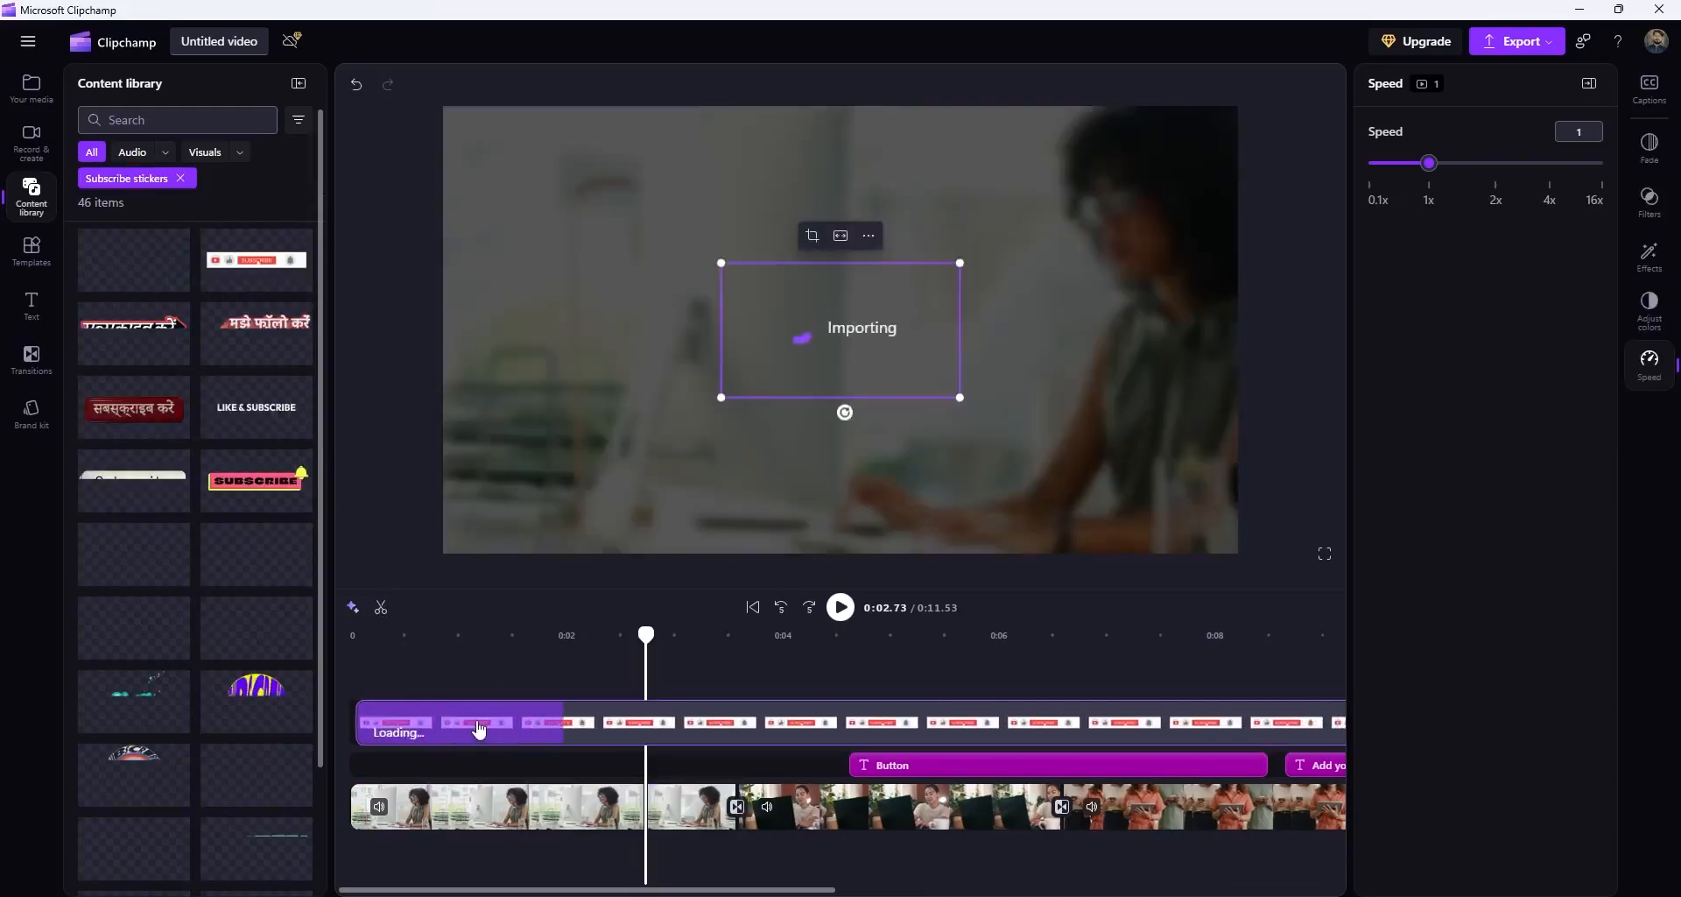
pyautogui.moveTo(647, 636); pyautogui.dragTo(686, 692)
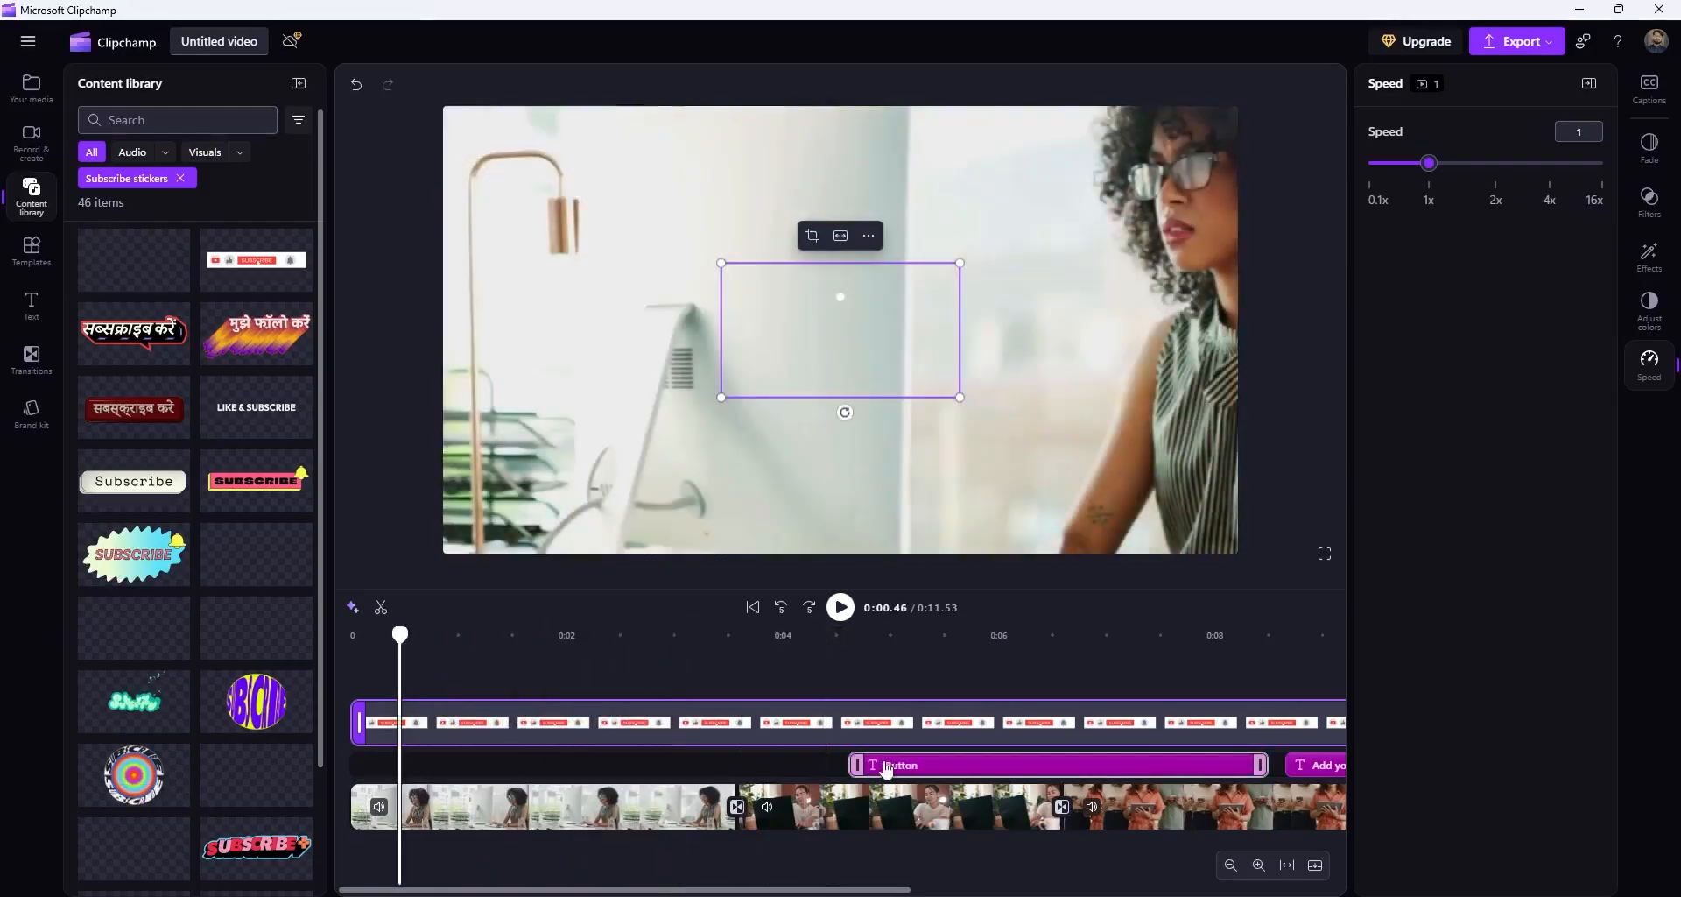
pyautogui.hscroll(8, 885, 772)
pyautogui.hscroll(-8, 886, 771)
pyautogui.press('space')
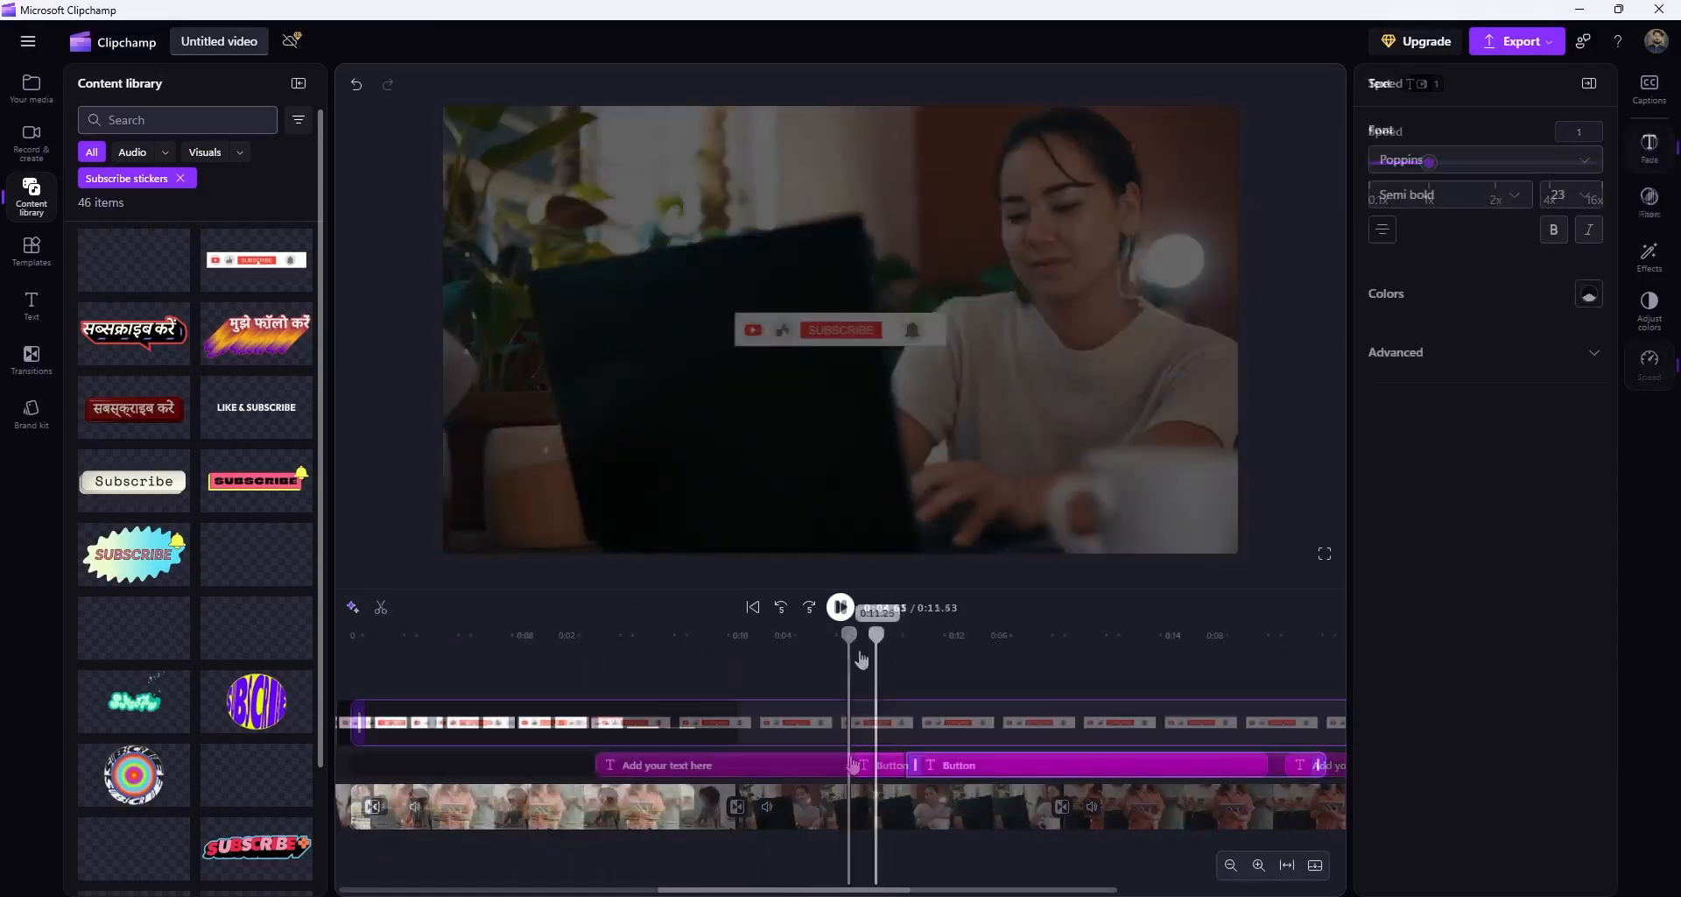
# Step: Move the Button text clip to the timeline's start on a track above the Subscribe sticker
pyautogui.moveTo(867, 691); pyautogui.dragTo(1021, 690)
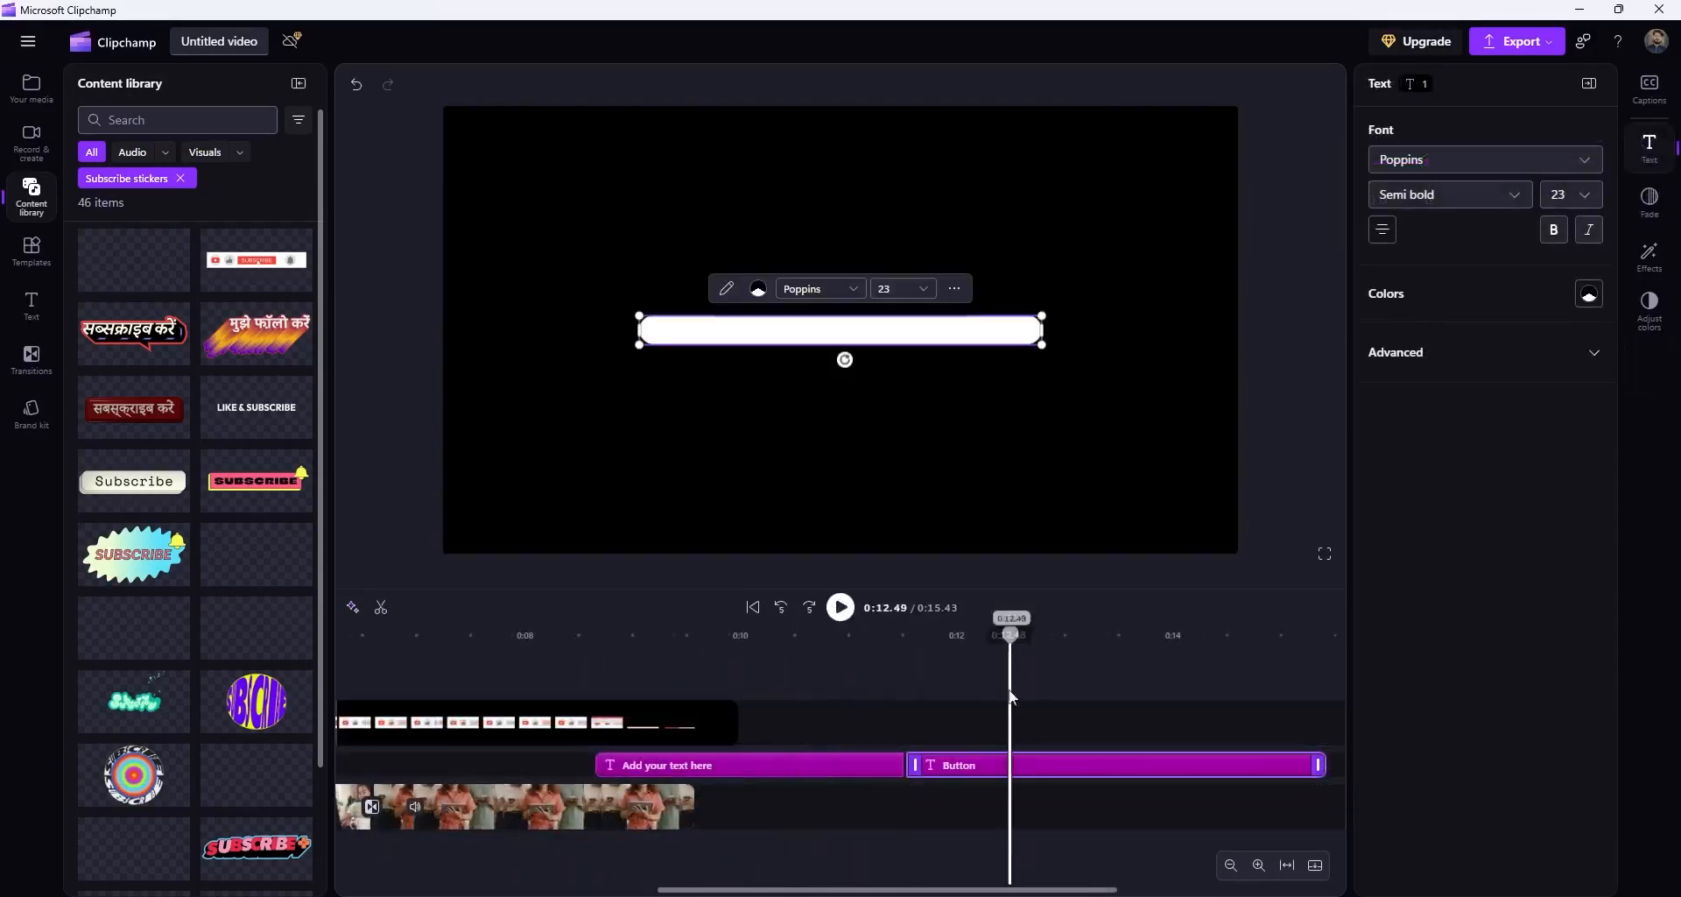
pyautogui.moveTo(1034, 764); pyautogui.dragTo(413, 766)
pyautogui.hscroll(-5, 426, 764)
pyautogui.moveTo(845, 767); pyautogui.dragTo(437, 767)
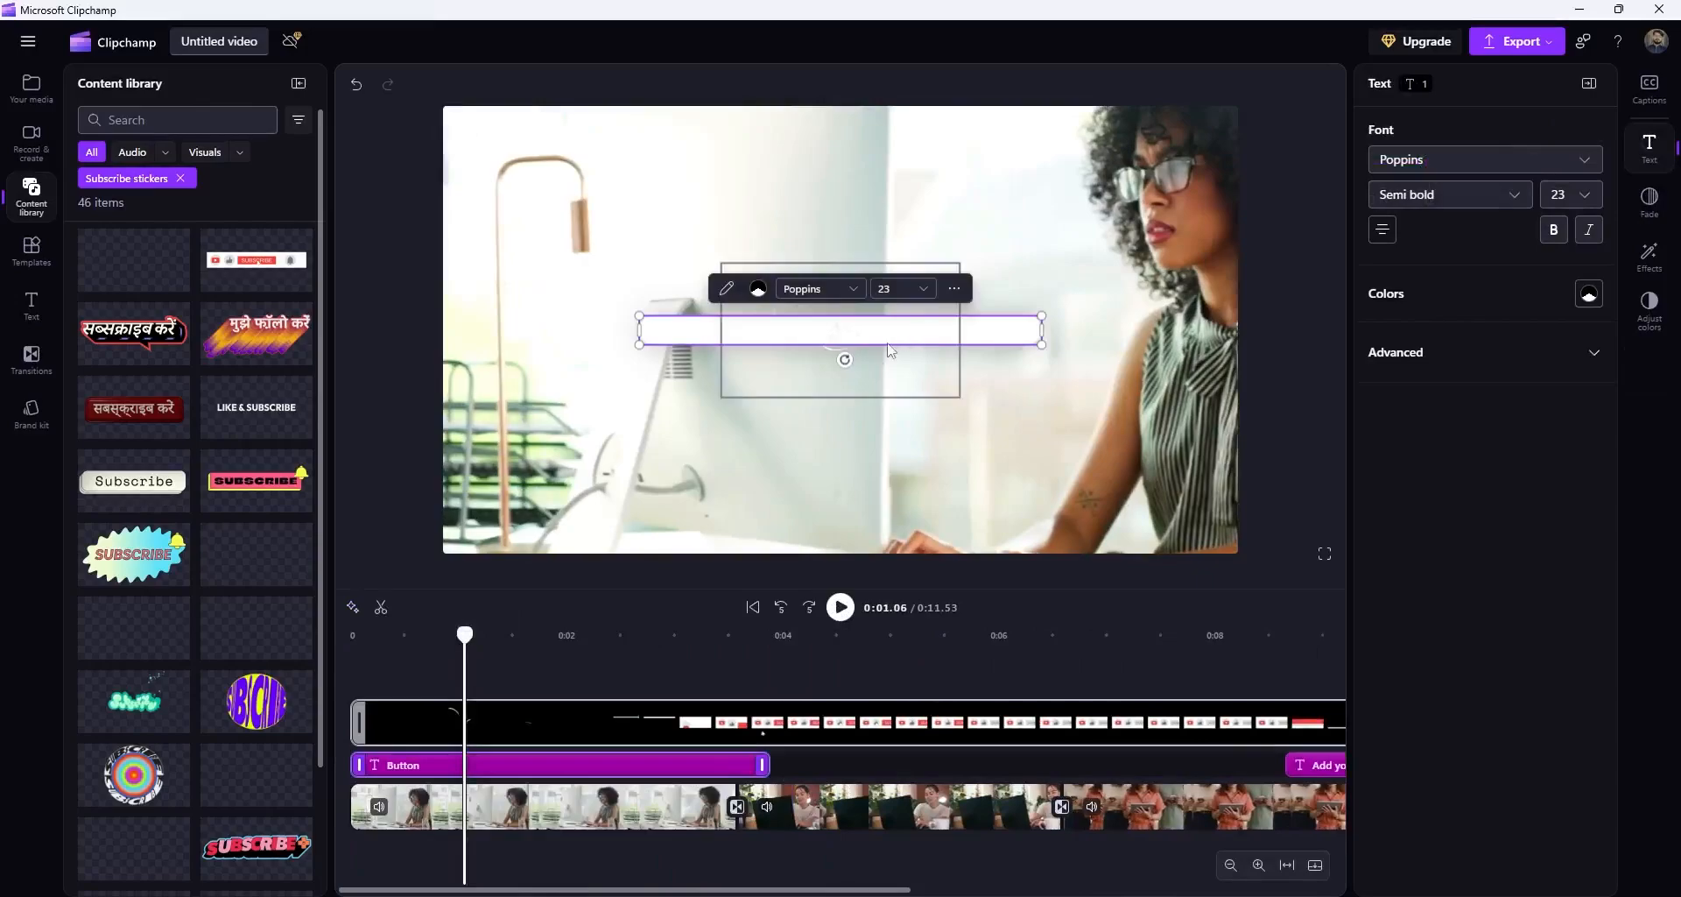
pyautogui.click(1649, 201)
pyautogui.moveTo(697, 765); pyautogui.dragTo(702, 687)
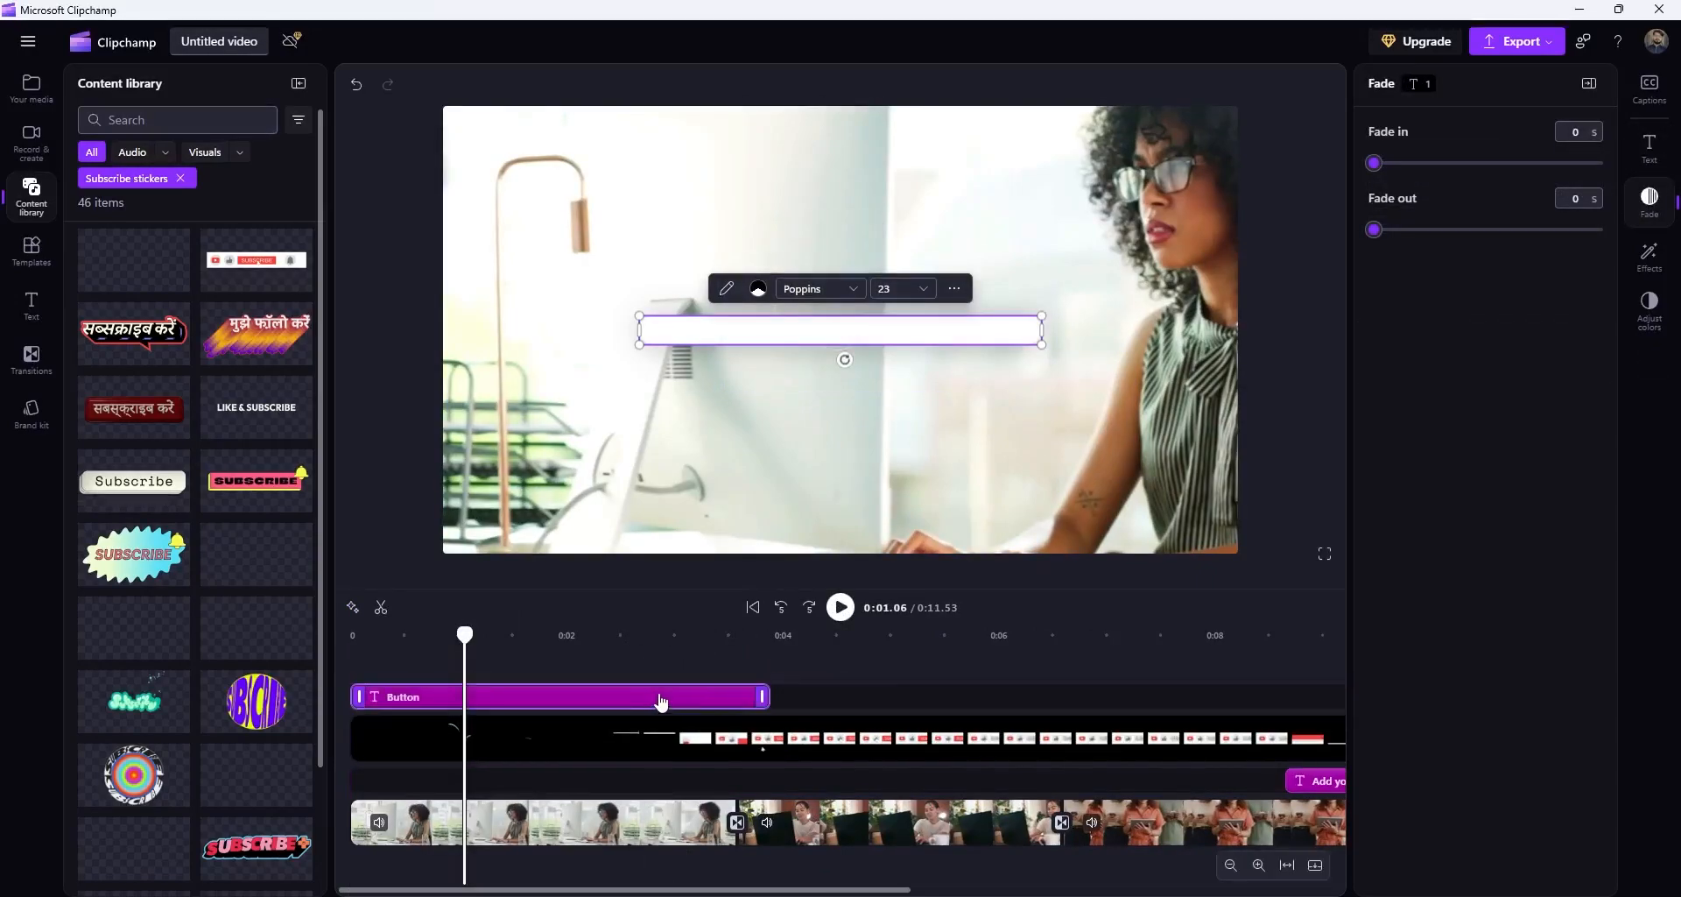
# Step: Replace the Button text with "Video Test 01" and narrow its text box from both sides
pyautogui.doubleClick(1027, 341)
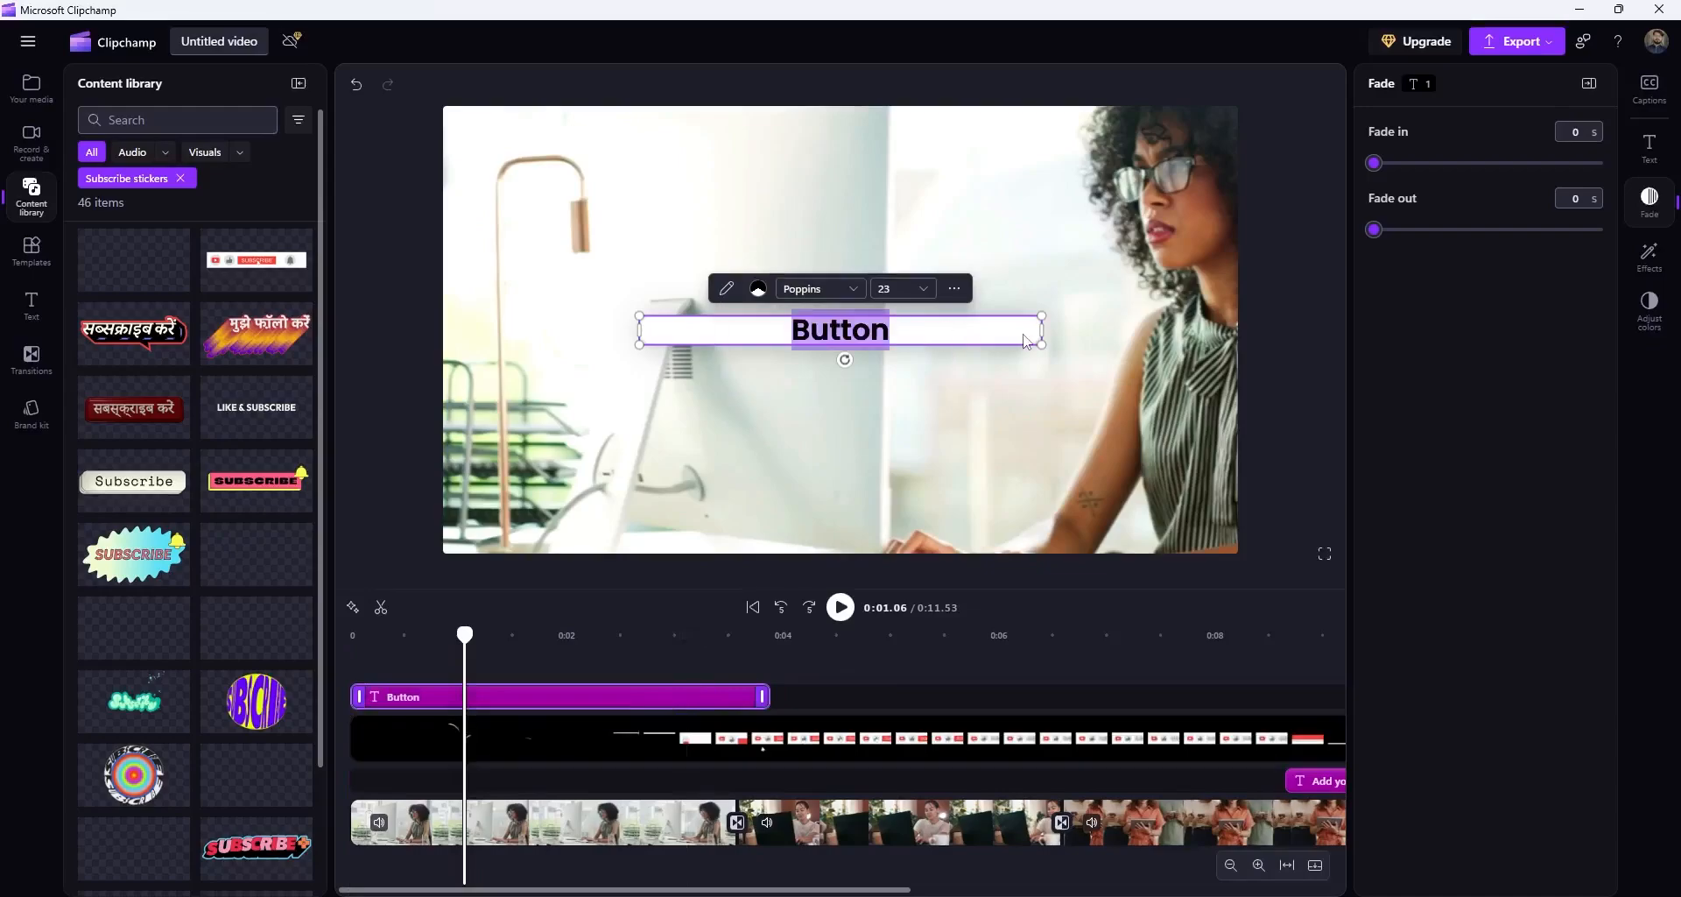
pyautogui.write('V')
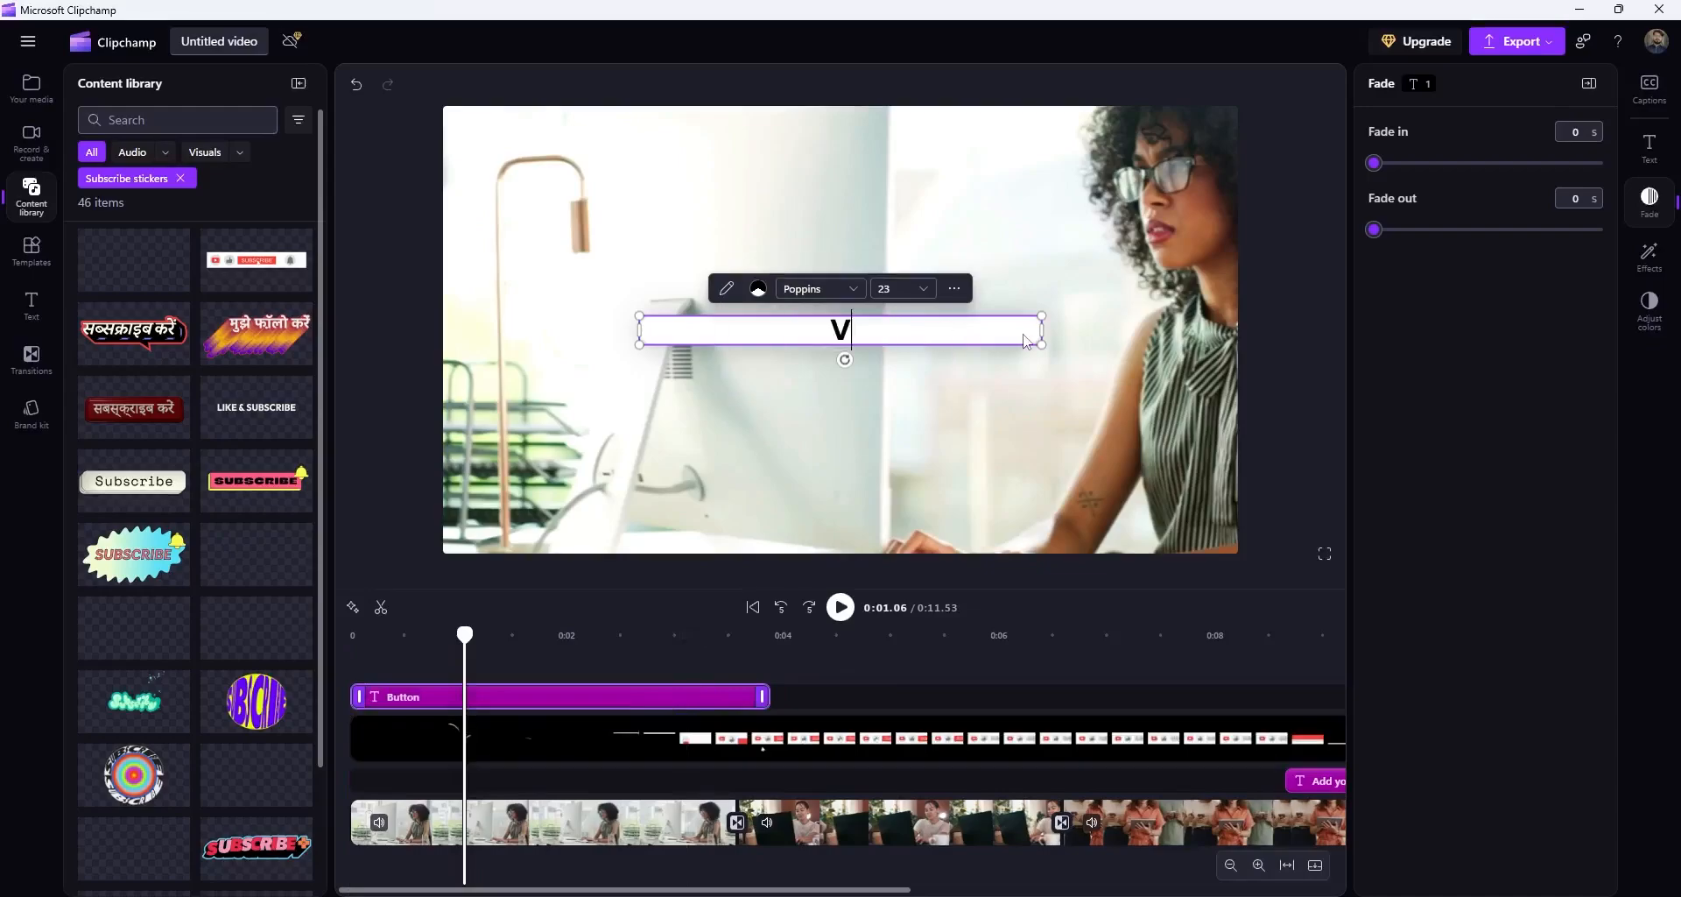
pyautogui.write('ideo Test 01')
pyautogui.press('Escape')
pyautogui.moveTo(643, 331); pyautogui.dragTo(753, 331)
pyautogui.moveTo(1042, 331)
pyautogui.mouseDown()
pyautogui.moveTo(997, 334)
pyautogui.moveTo(1078, 336)
pyautogui.moveTo(1009, 337)
pyautogui.moveTo(1032, 337)
pyautogui.mouseUp()
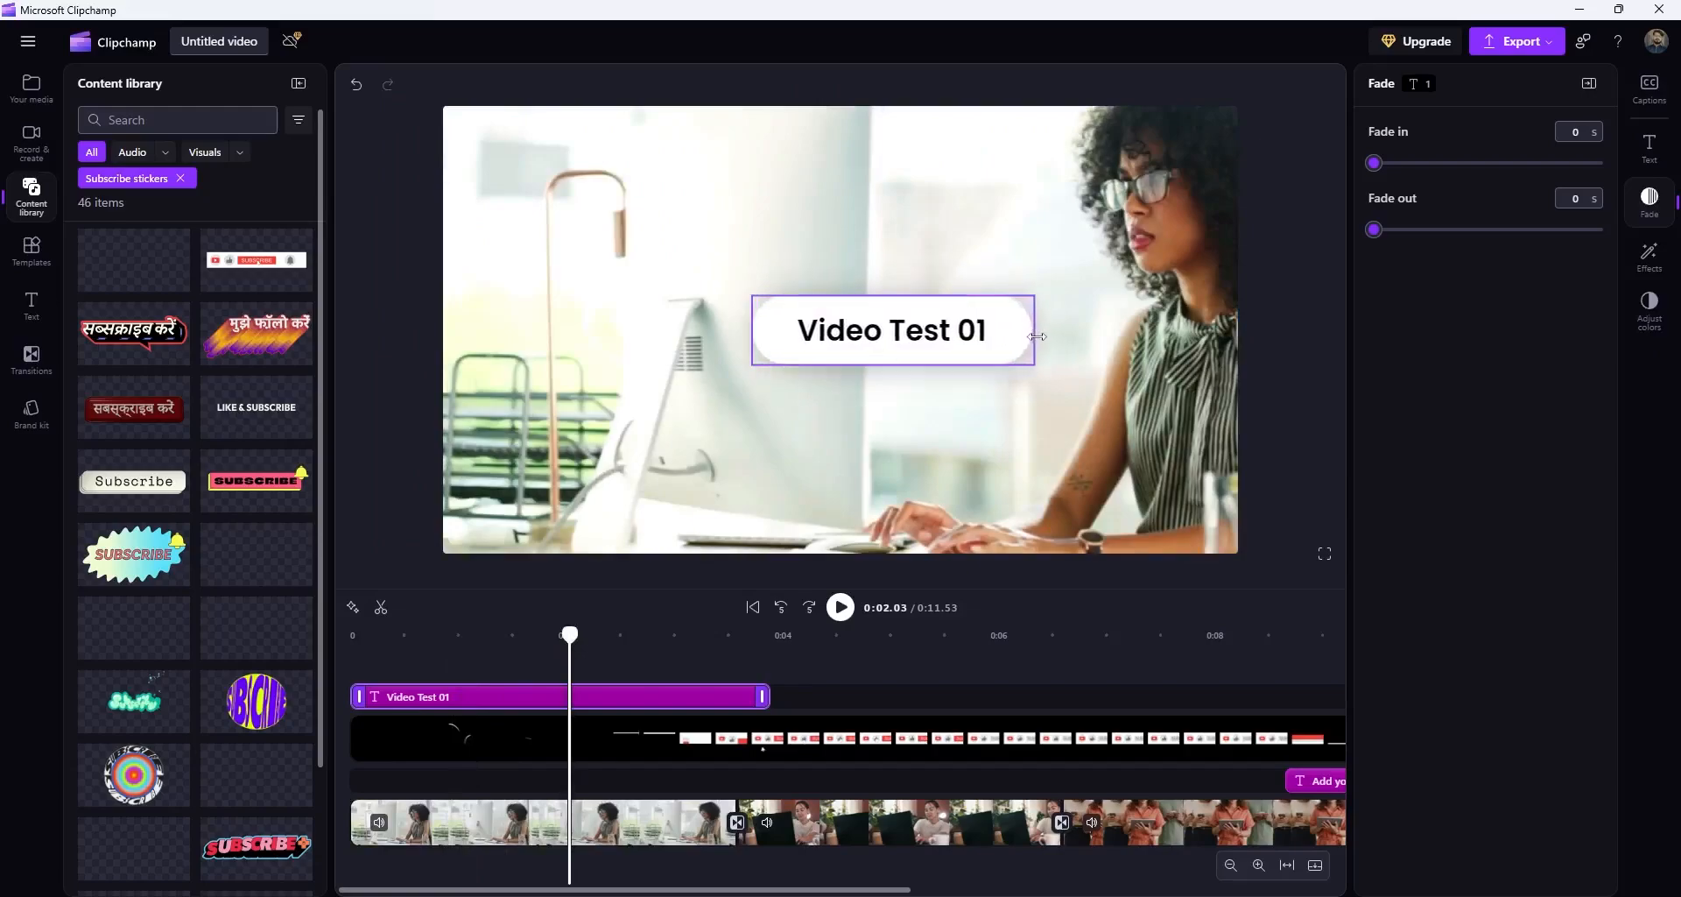
# Step: Place the Video Test 01 text in the lower-left corner of the frame and scale it down
pyautogui.moveTo(923, 337); pyautogui.dragTo(636, 471)
pyautogui.click(832, 460)
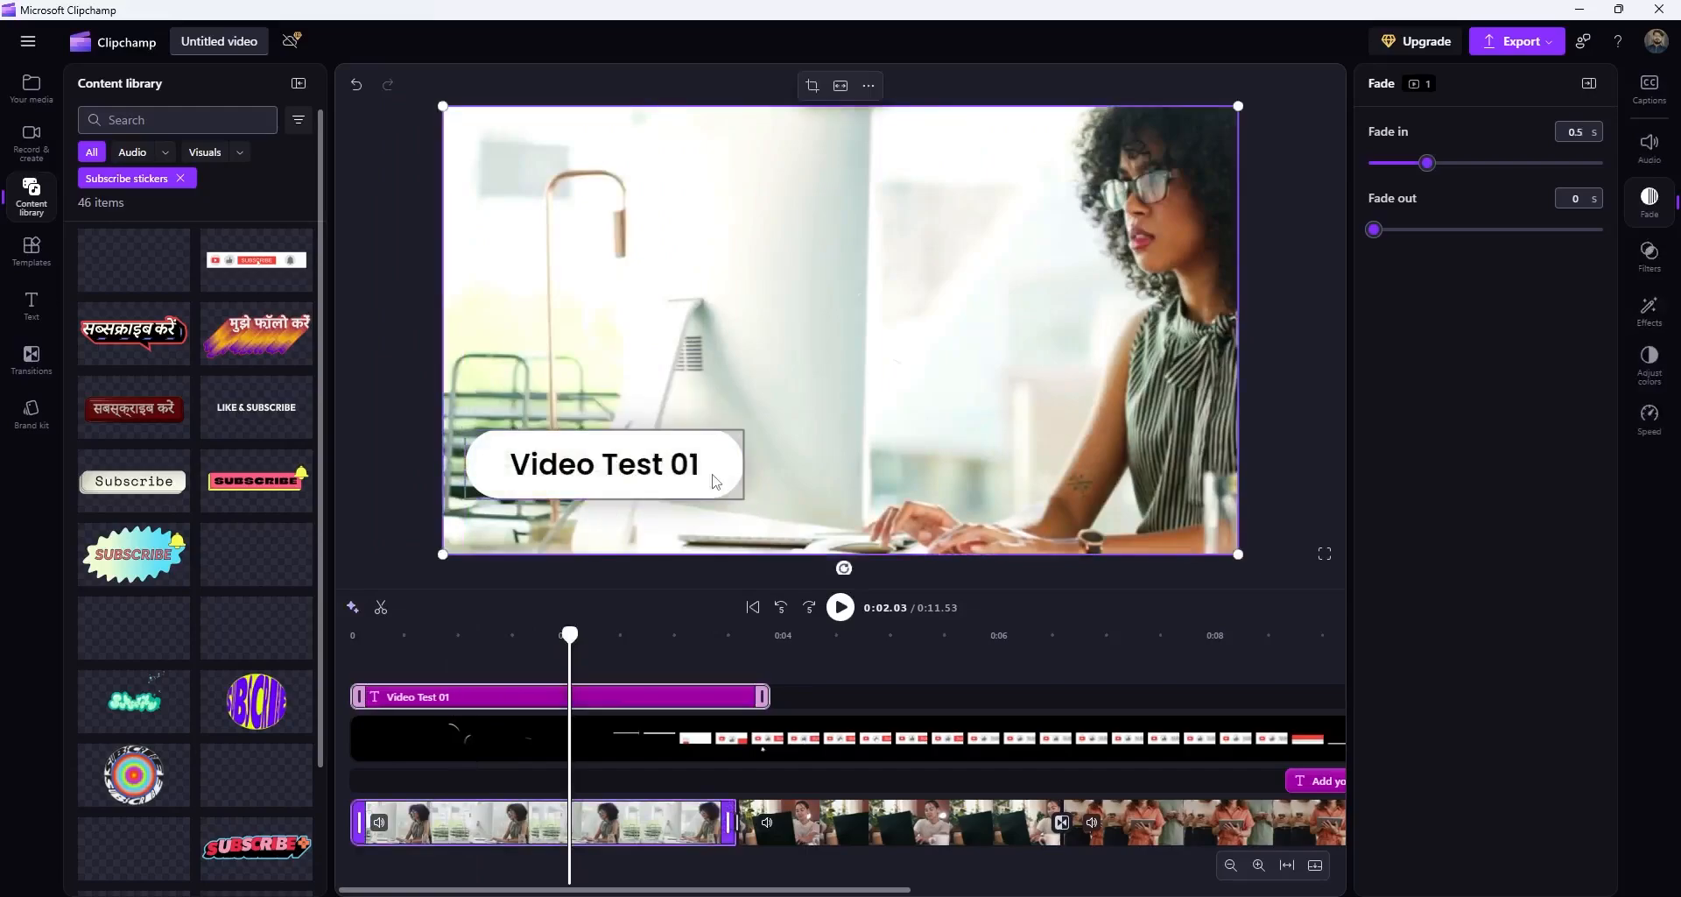
pyautogui.click(716, 482)
pyautogui.moveTo(743, 499); pyautogui.dragTo(654, 473)
# Step: Move the "Add your text here" clip onto the Video Test 01 track, directly after that clip, and adjust where the two meet
pyautogui.hscroll(4, 959, 755)
pyautogui.moveTo(974, 781); pyautogui.dragTo(477, 709)
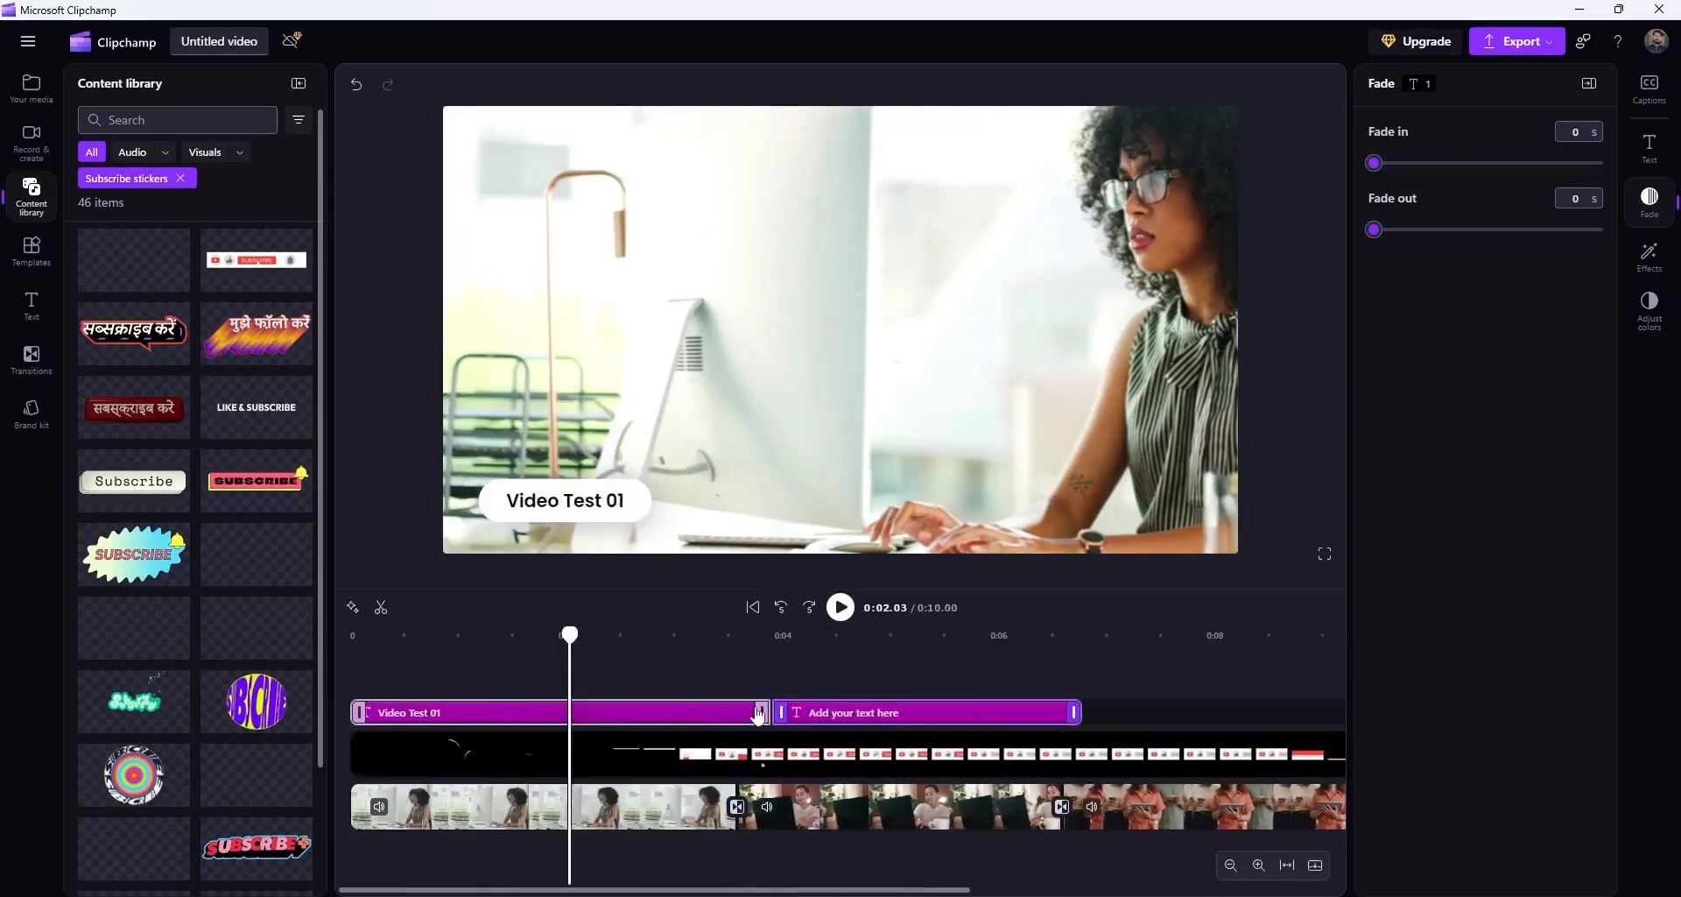
pyautogui.moveTo(759, 711)
pyautogui.mouseDown()
pyautogui.moveTo(713, 712)
pyautogui.moveTo(789, 711)
pyautogui.mouseUp()
# Step: Move the placeholder text onto the laptop lid in the second clip and replace it with "Test Video"
pyautogui.click(788, 650)
pyautogui.moveTo(844, 654); pyautogui.dragTo(909, 650)
pyautogui.moveTo(865, 306); pyautogui.dragTo(672, 416)
pyautogui.doubleClick(670, 414)
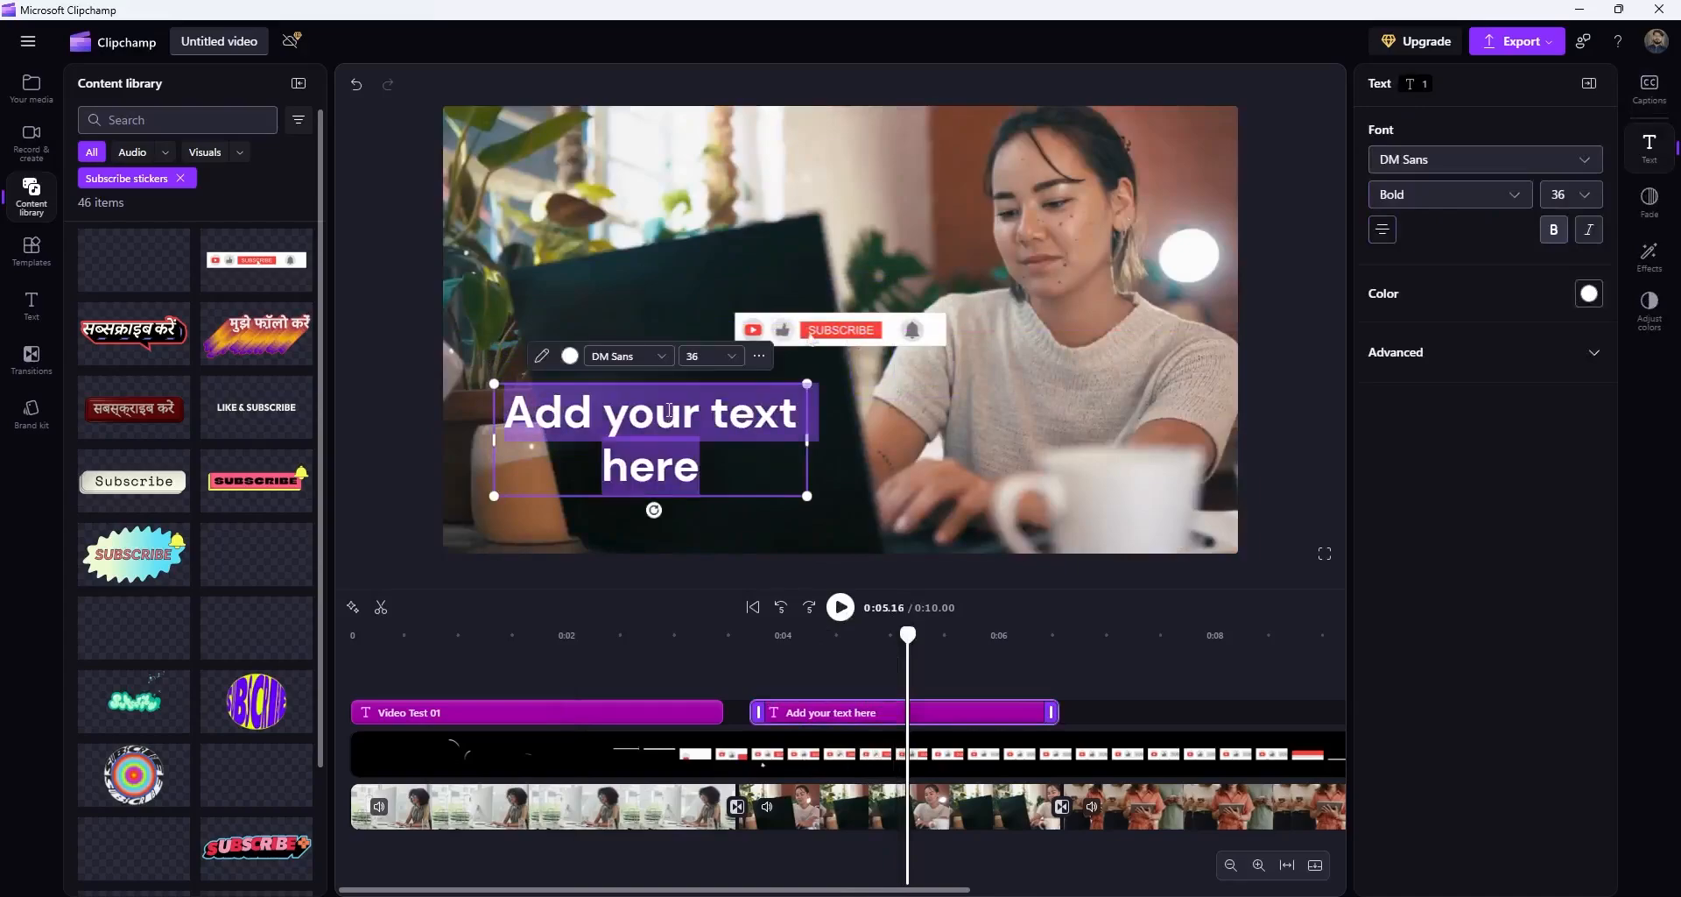
pyautogui.write('Test')
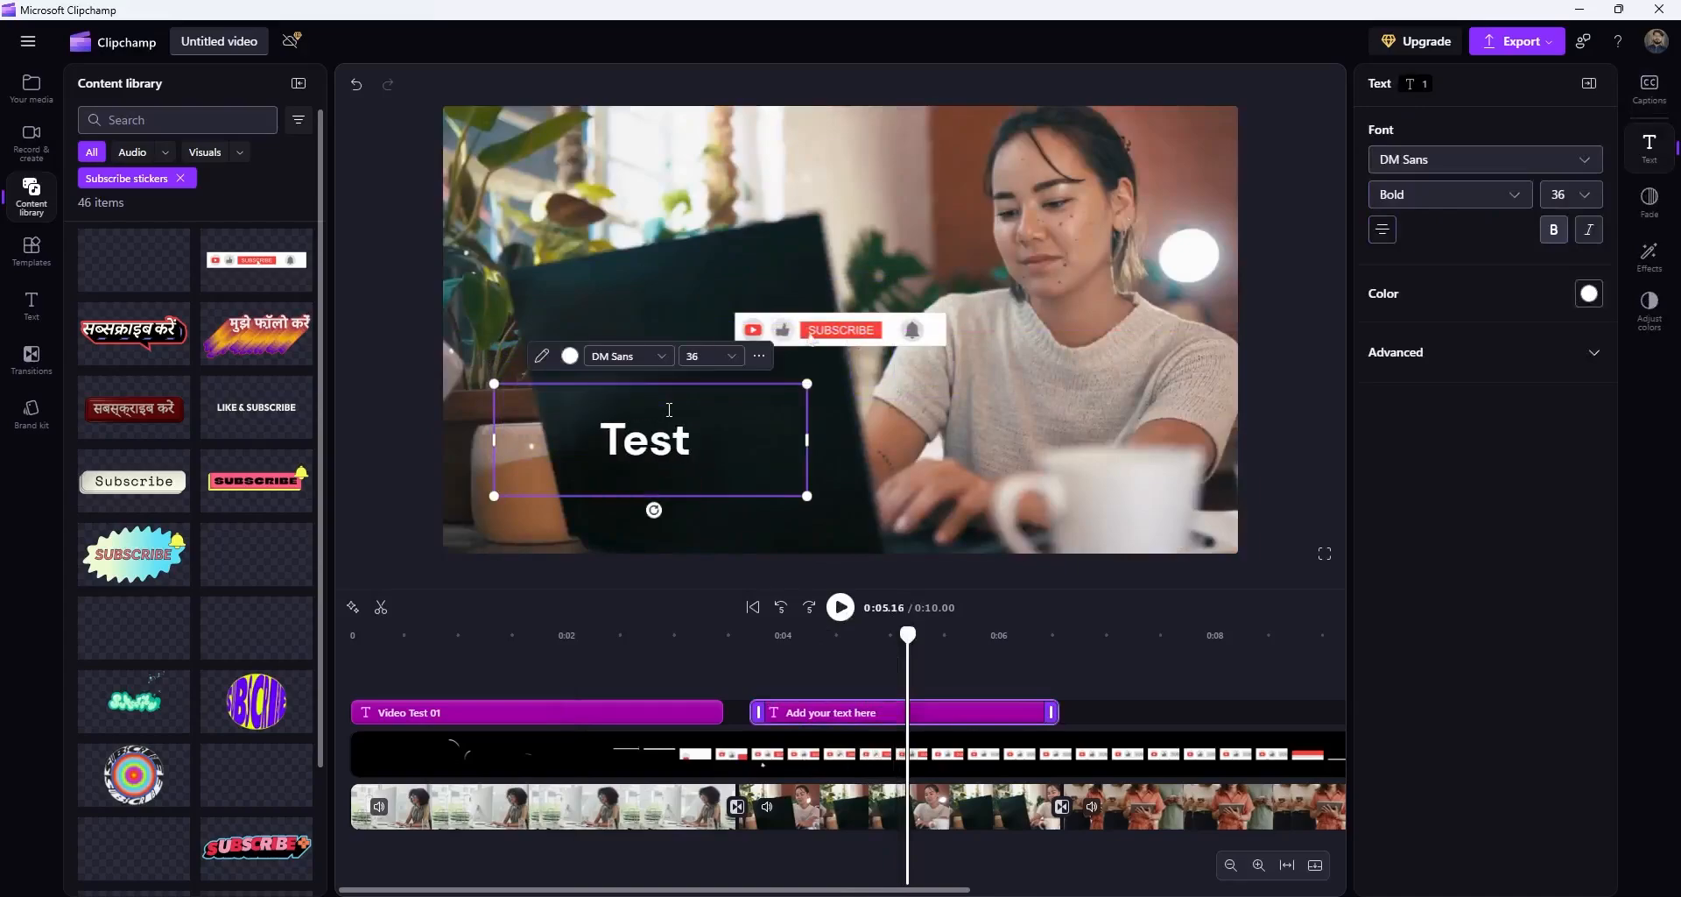
pyautogui.write(' Video')
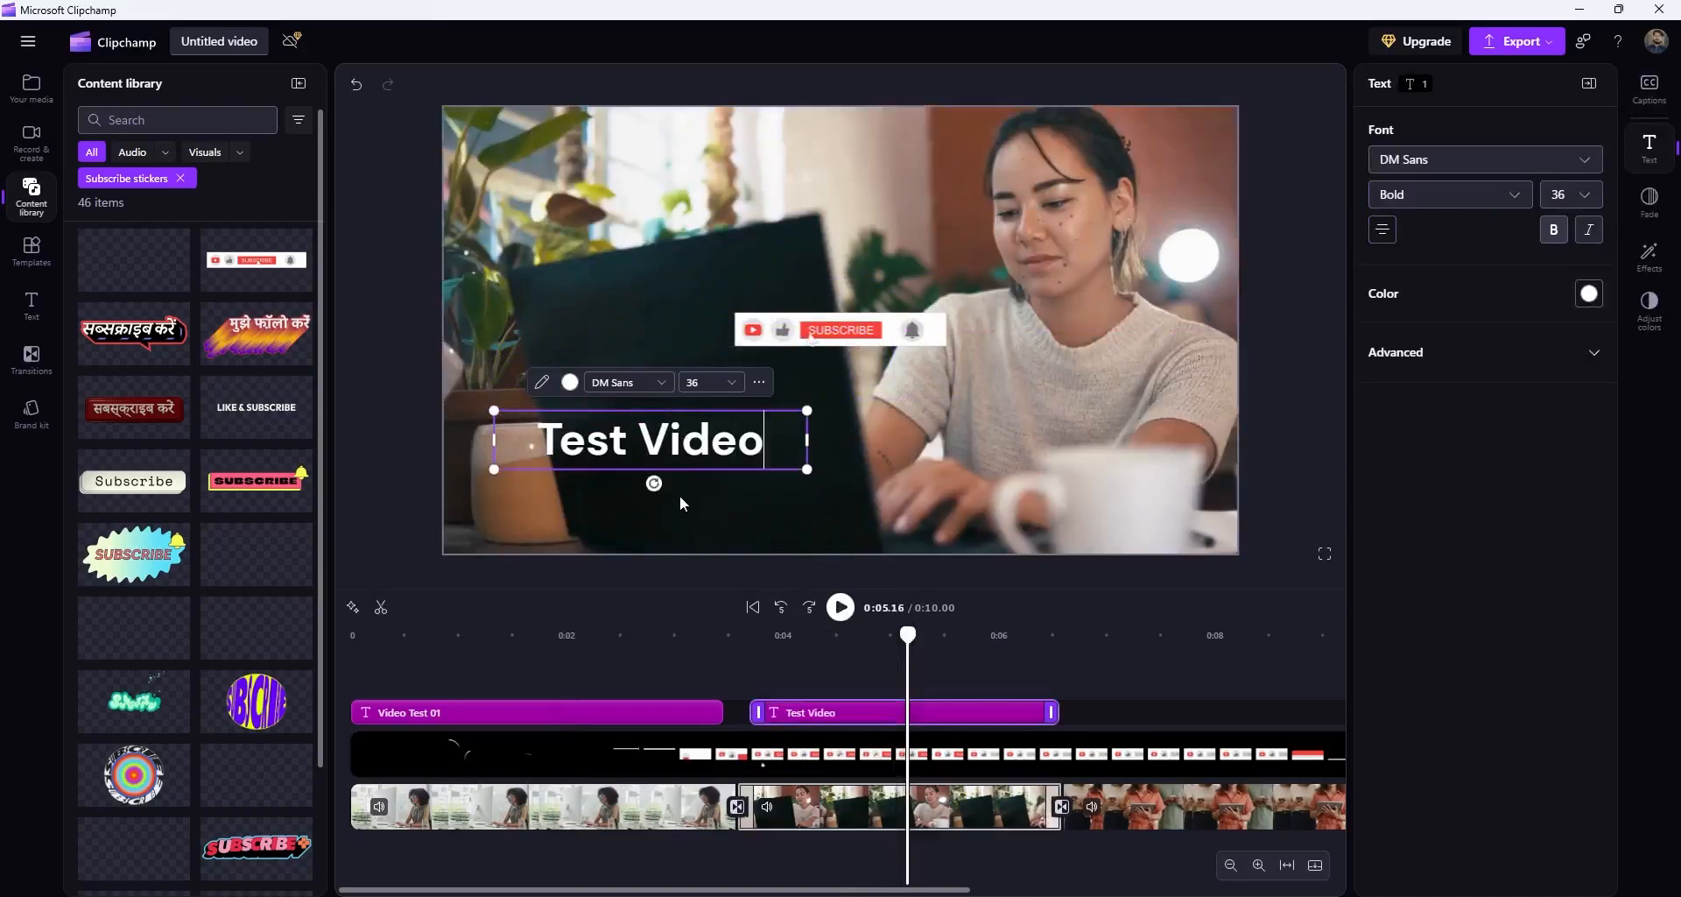
# Step: Rotate the Test Video text clockwise to sit at an angle on the laptop lid and scale it down
pyautogui.moveTo(654, 483); pyautogui.dragTo(735, 432)
pyautogui.click(739, 417)
pyautogui.moveTo(807, 507); pyautogui.dragTo(713, 456)
# Step: Move the Subscribe sticker to the upper left of the frame and try trimming its start on the timeline
pyautogui.moveTo(831, 308); pyautogui.dragTo(628, 185)
pyautogui.moveTo(359, 762); pyautogui.dragTo(769, 759)
pyautogui.moveTo(769, 760); pyautogui.dragTo(769, 759)
pyautogui.click(768, 642)
pyautogui.press('space')
pyautogui.moveTo(769, 759); pyautogui.dragTo(307, 798)
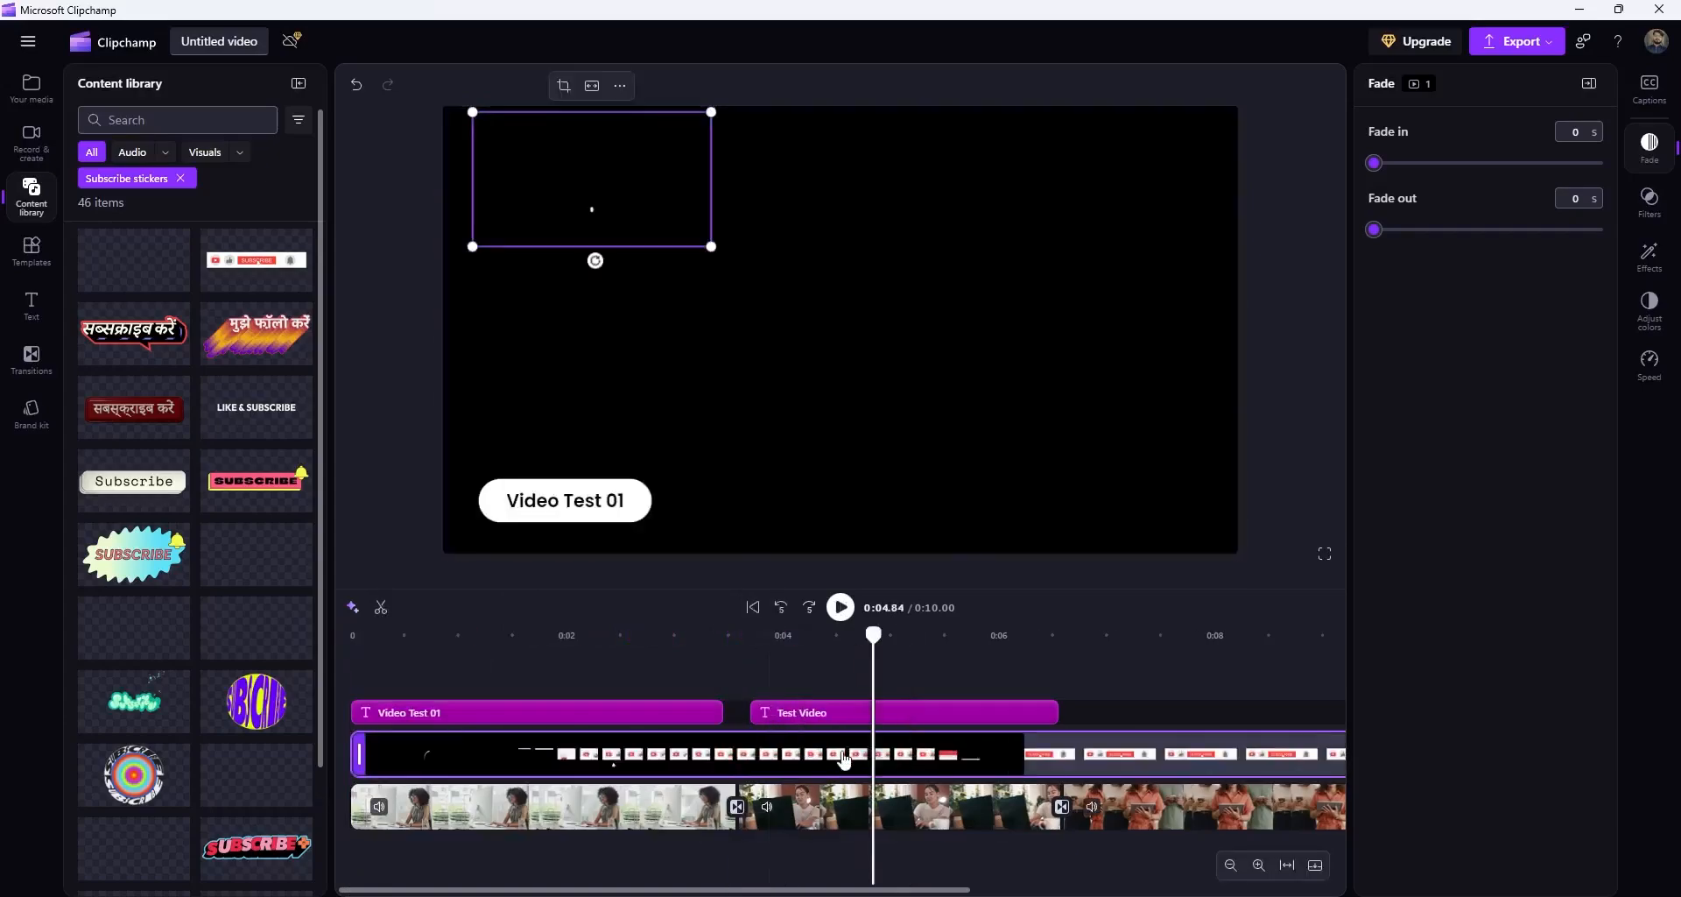
# Step: Split the Subscribe sticker clip at 0:04.84, delete its first part, and preview the remaining sticker
pyautogui.click(381, 606)
pyautogui.click(634, 759)
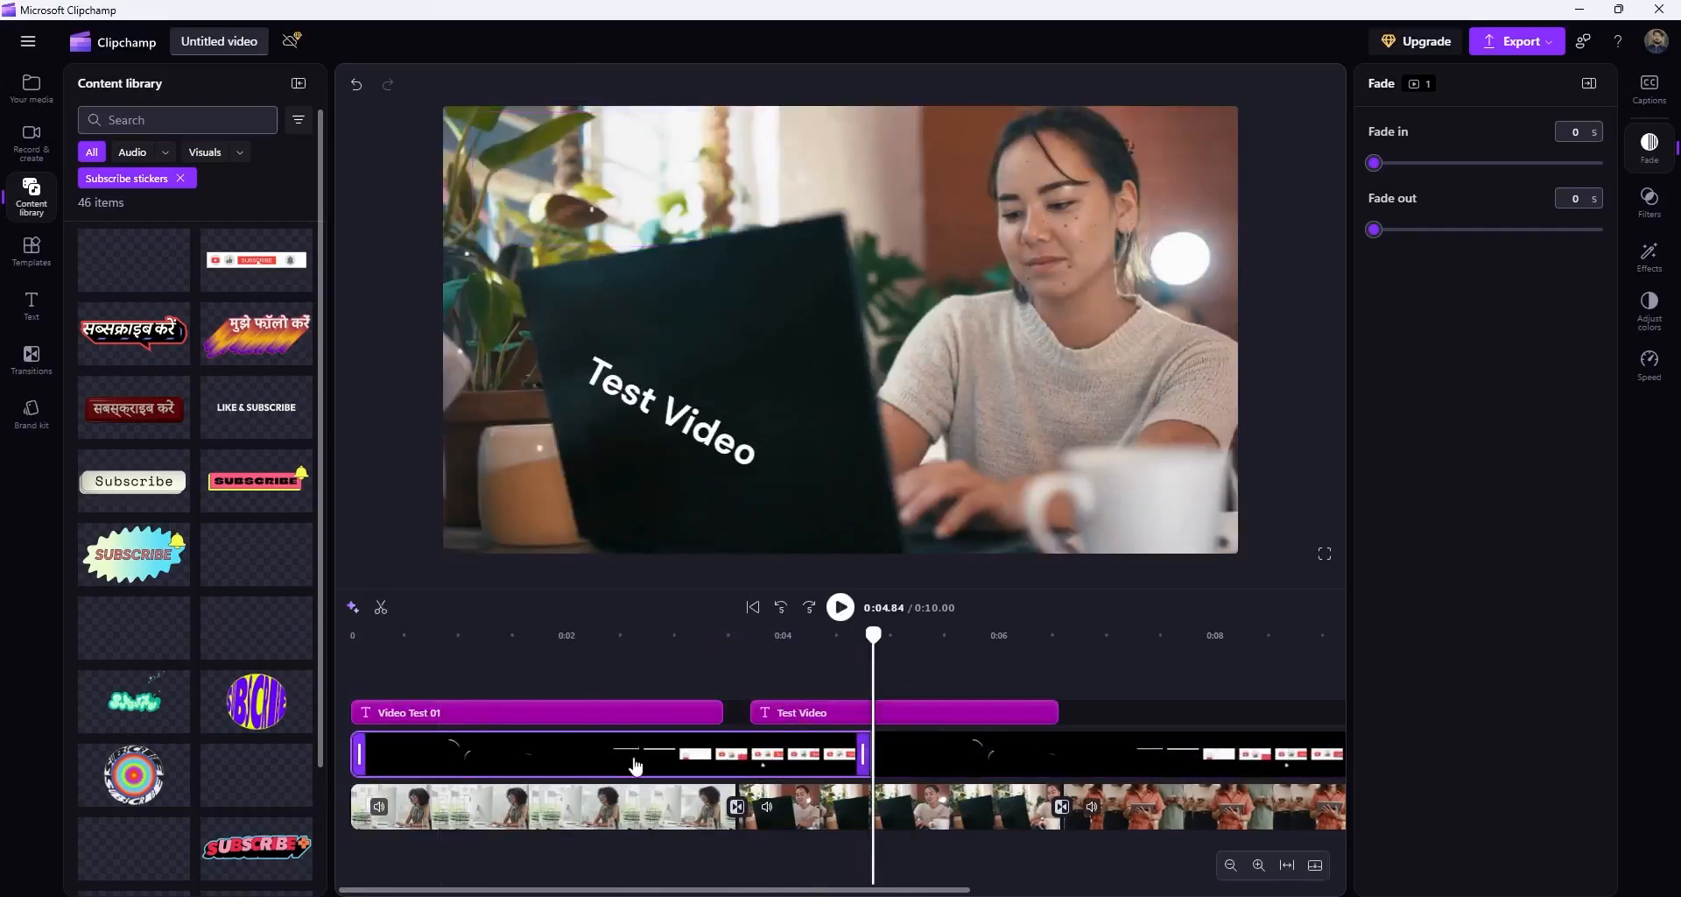
pyautogui.press('Delete')
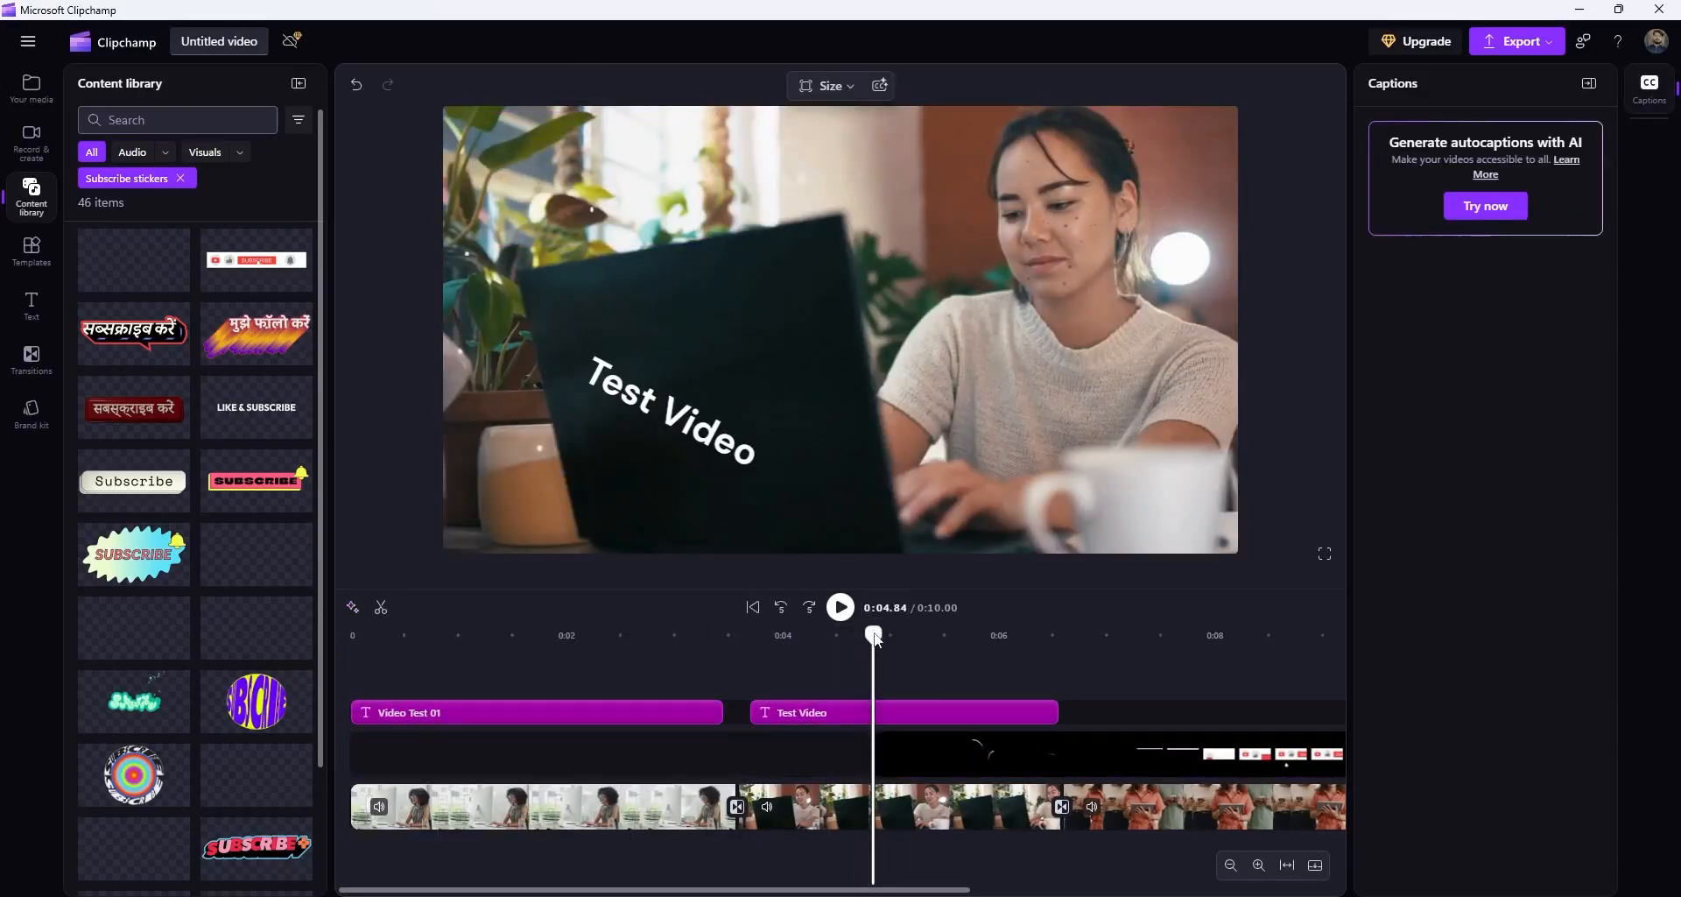
pyautogui.click(1185, 691)
pyautogui.hscroll(6, 1199, 707)
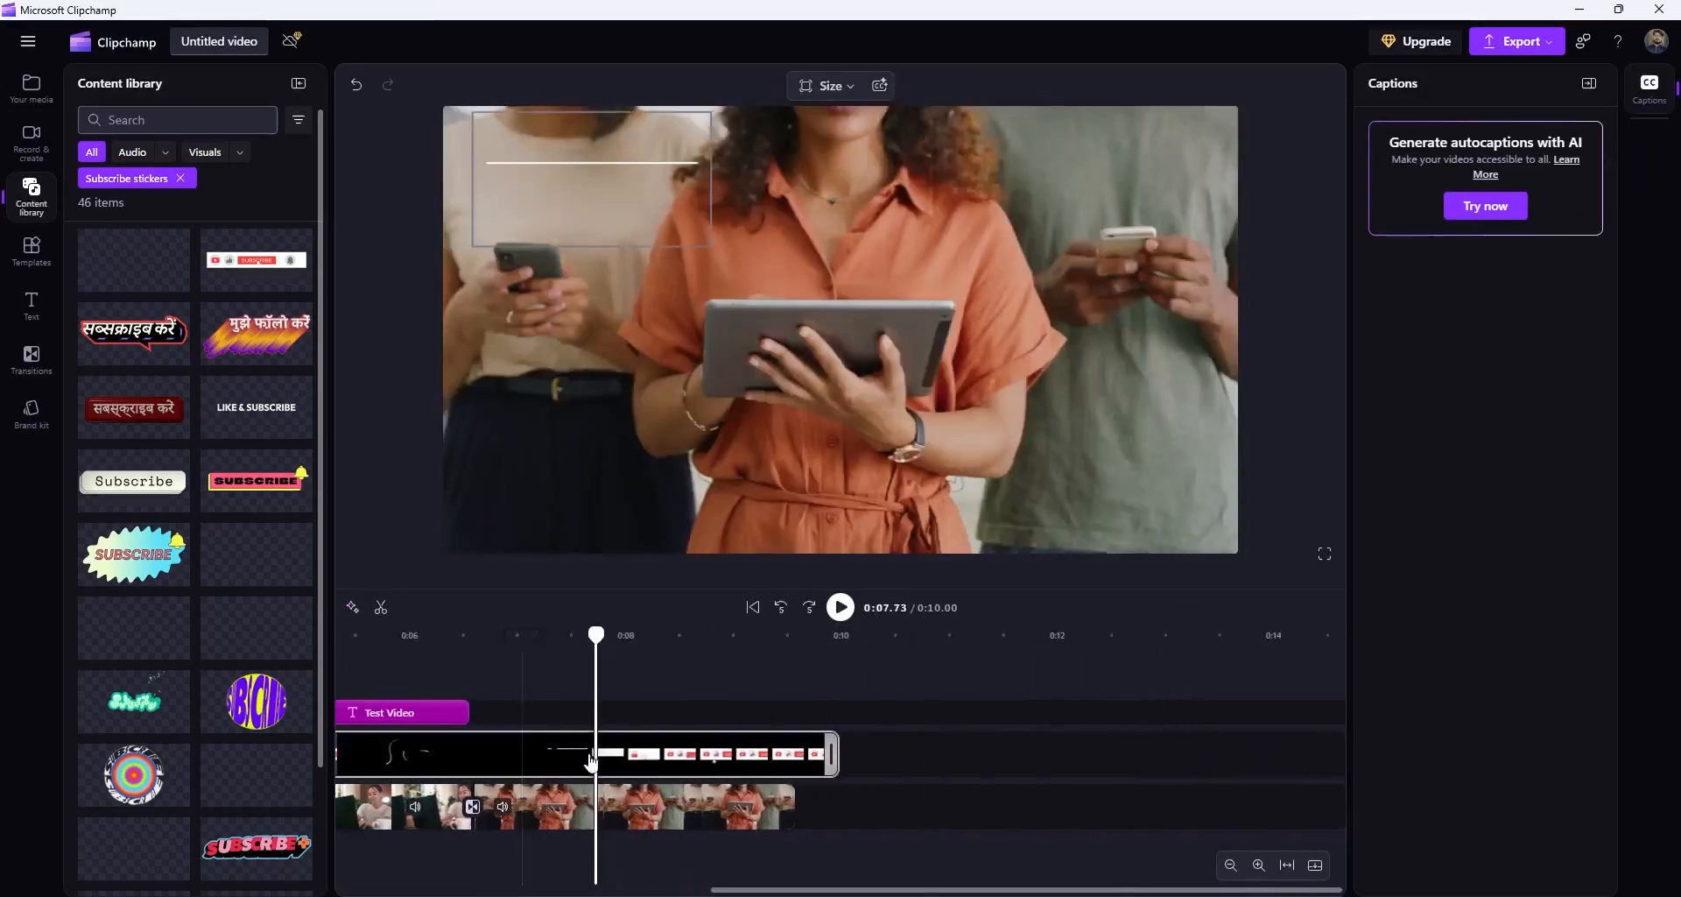
pyautogui.moveTo(600, 643); pyautogui.dragTo(937, 639)
pyautogui.press('space')
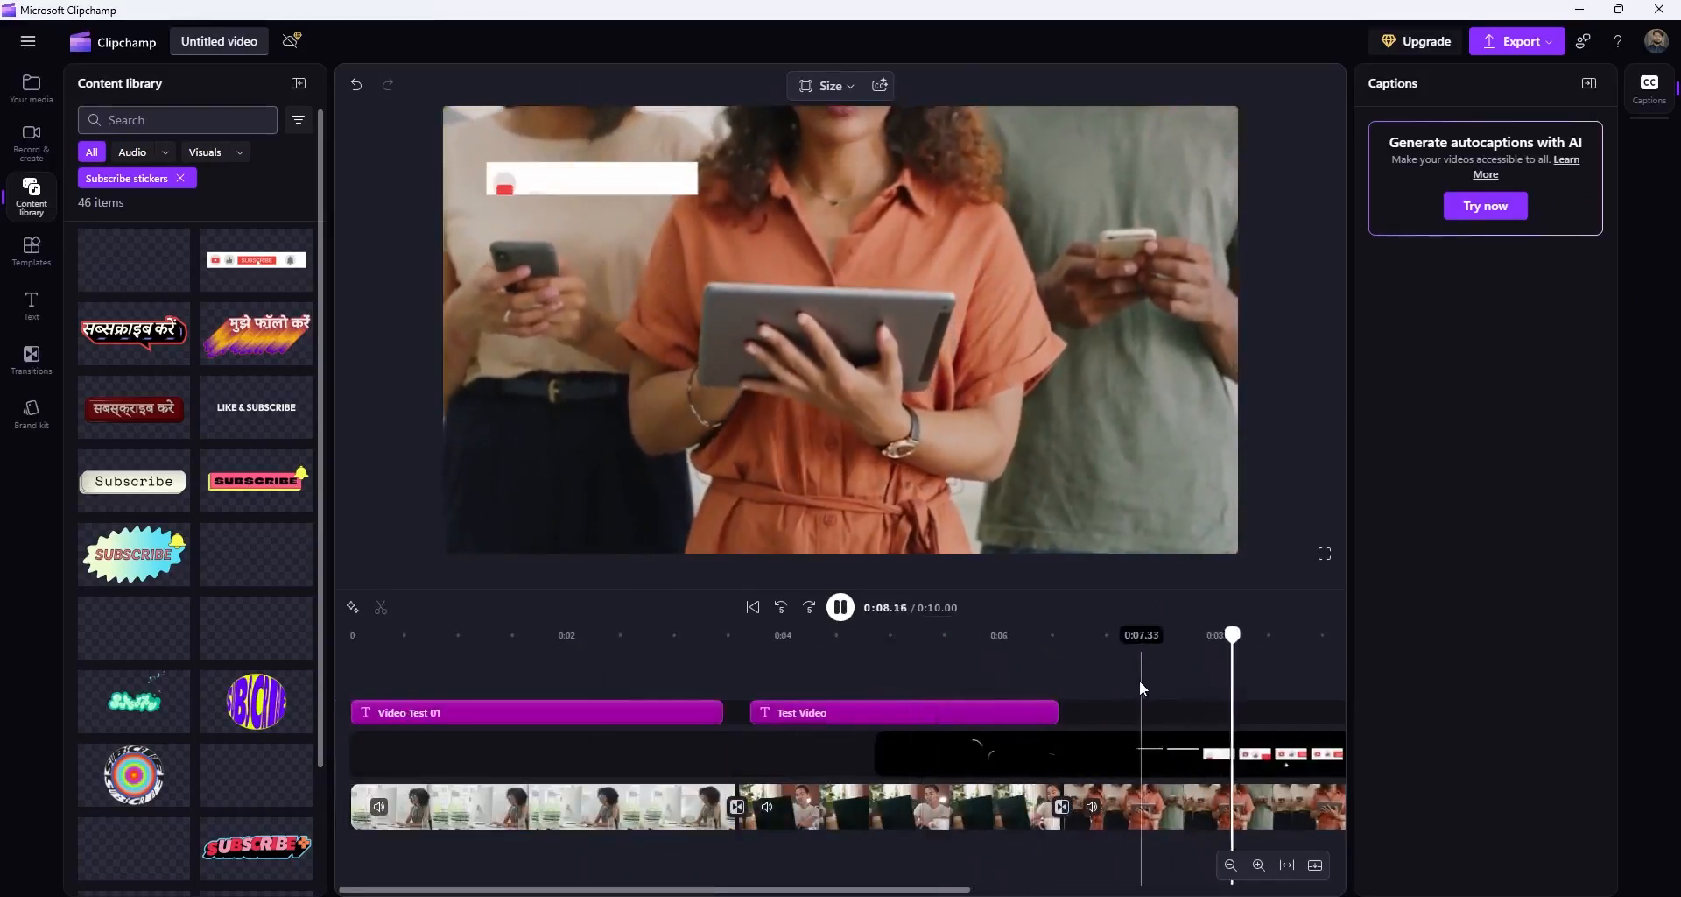
pyautogui.press('space')
# Step: Move the remaining Subscribe sticker to the timeline's start, trim its end to the second video clip's end, and check the transition
pyautogui.click(1187, 751)
pyautogui.moveTo(1187, 751); pyautogui.dragTo(664, 753)
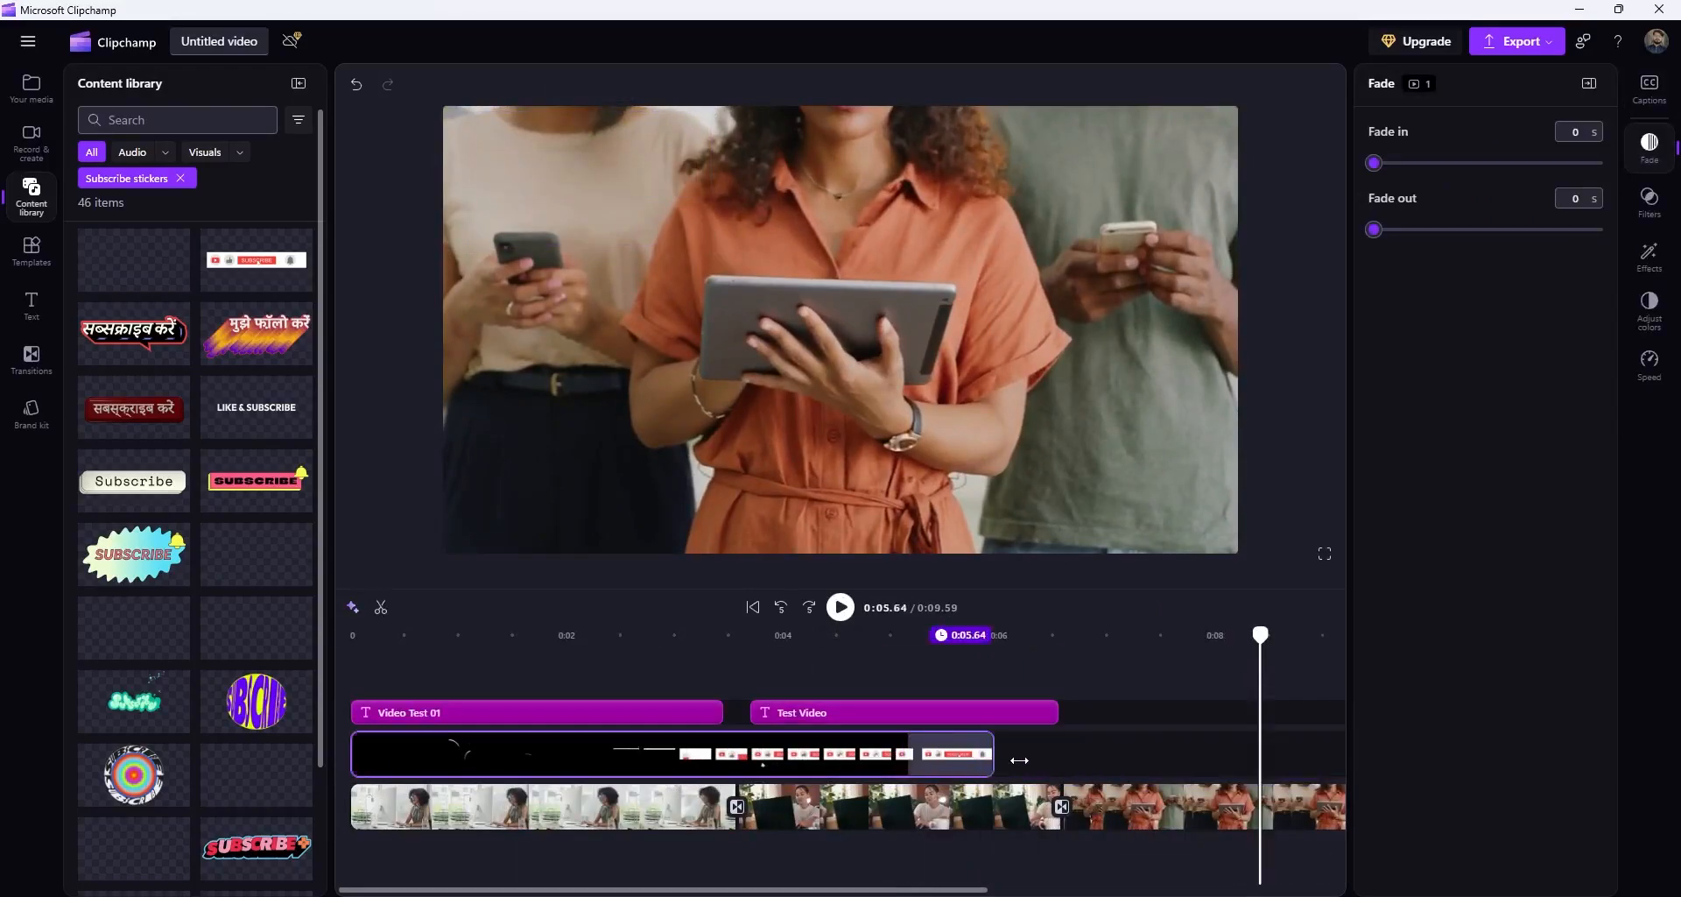
pyautogui.hscroll(3, 1059, 754)
pyautogui.click(715, 653)
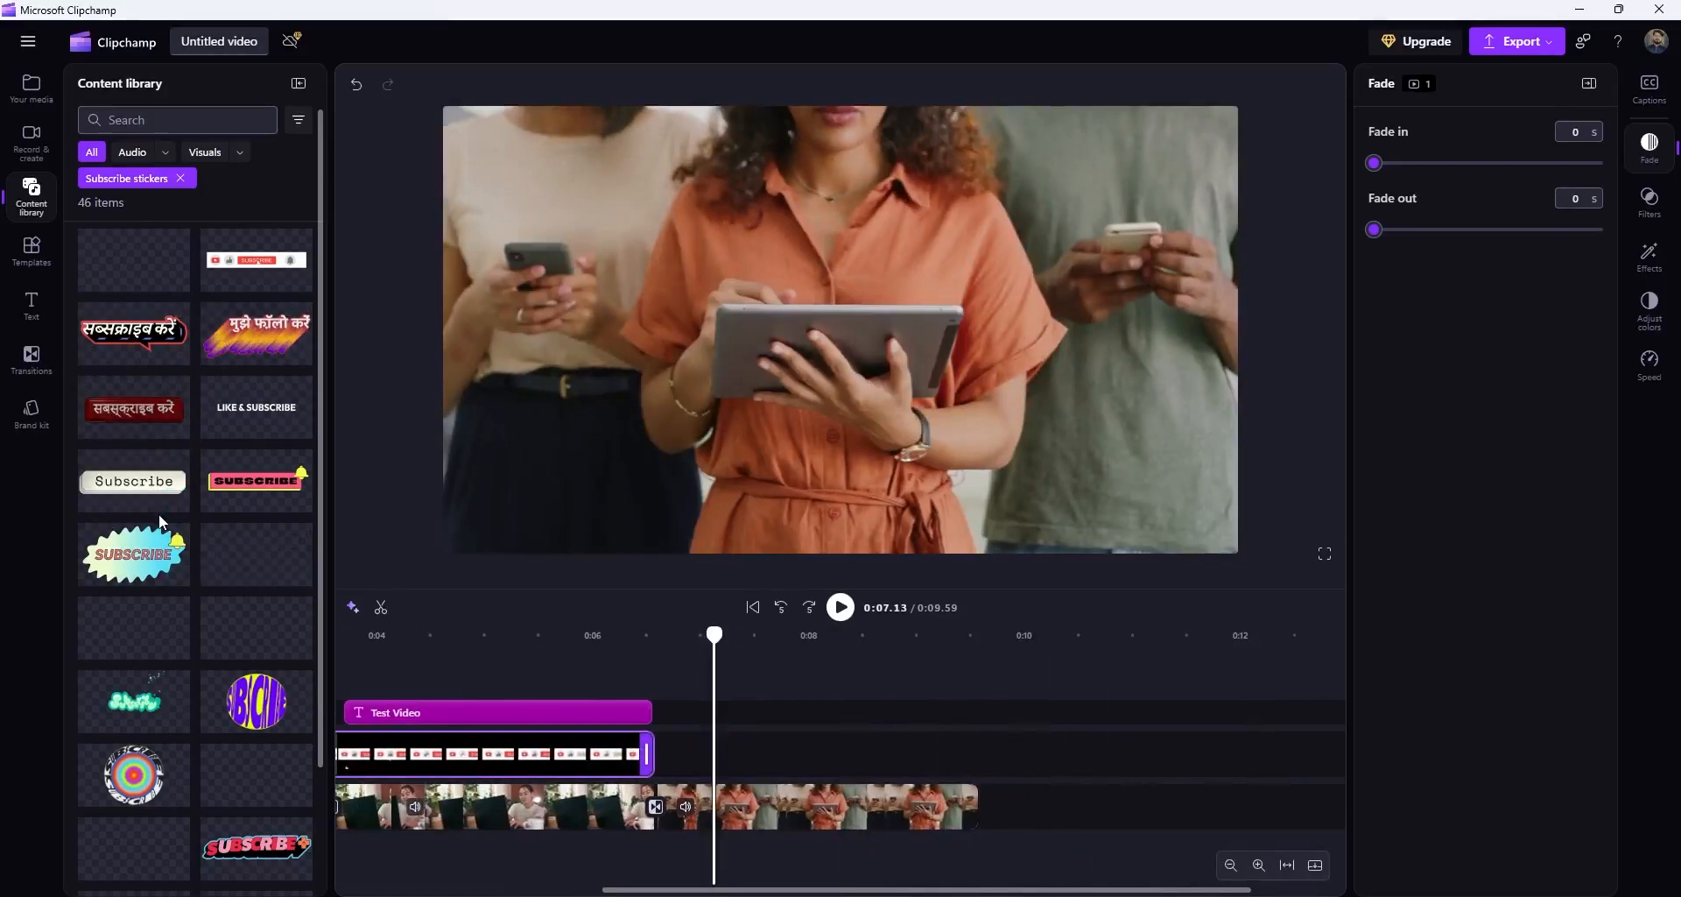
pyautogui.moveTo(715, 634); pyautogui.dragTo(694, 665)
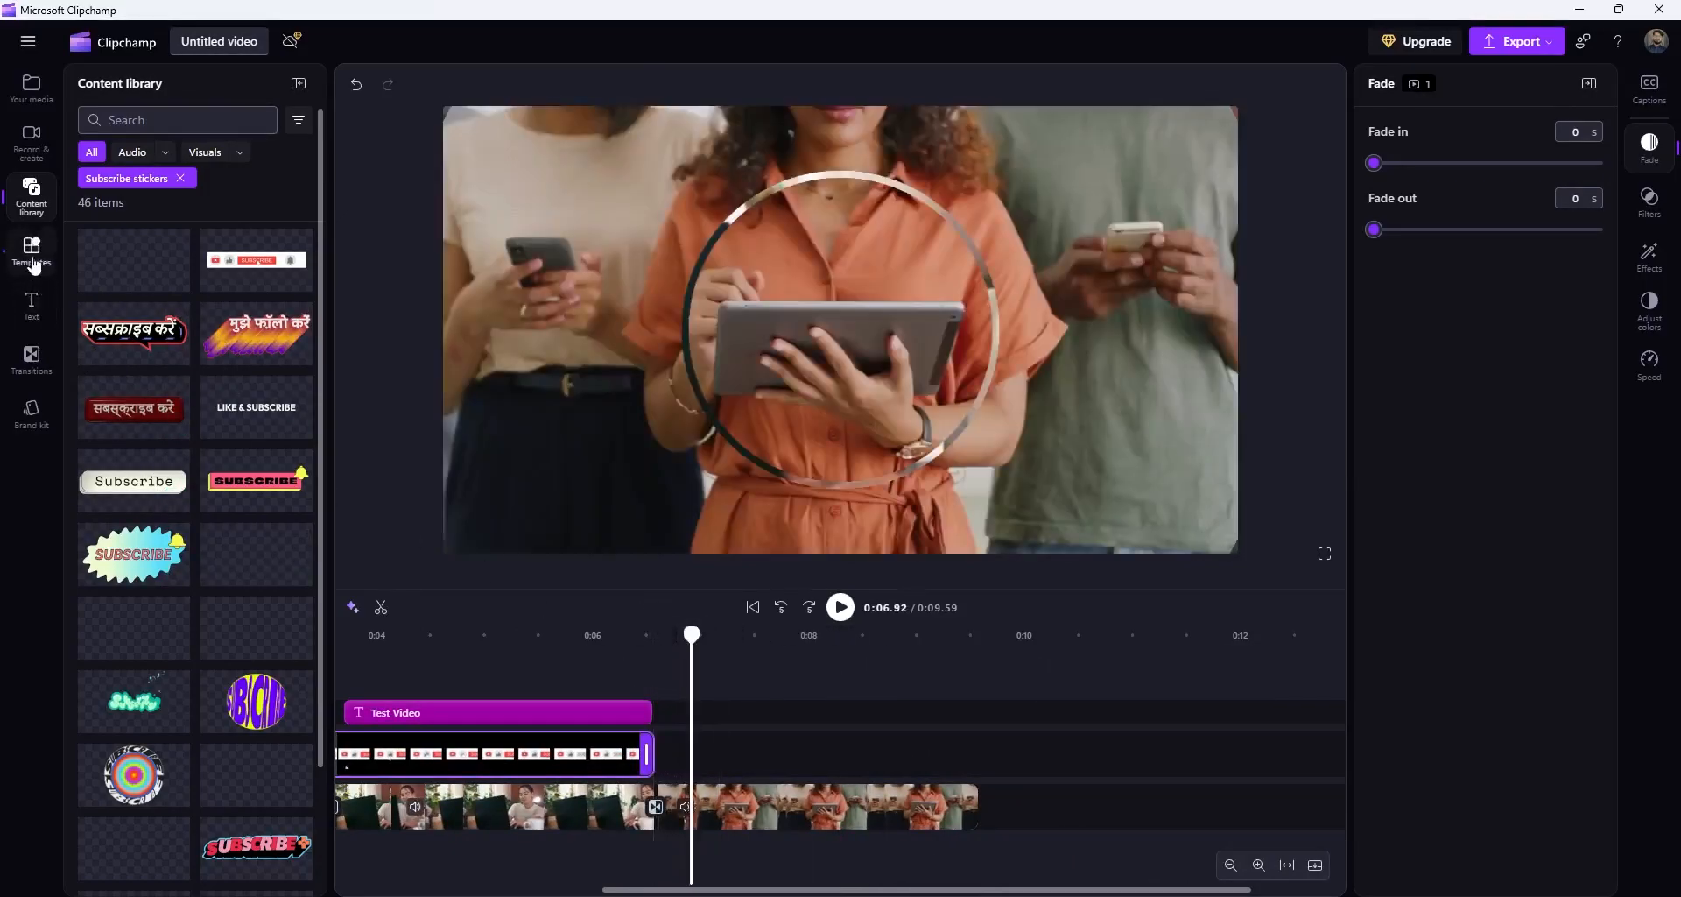
# Step: Set the last video clip's fade-out to 0.5 s and check the frame at 0:08.98
pyautogui.click(31, 141)
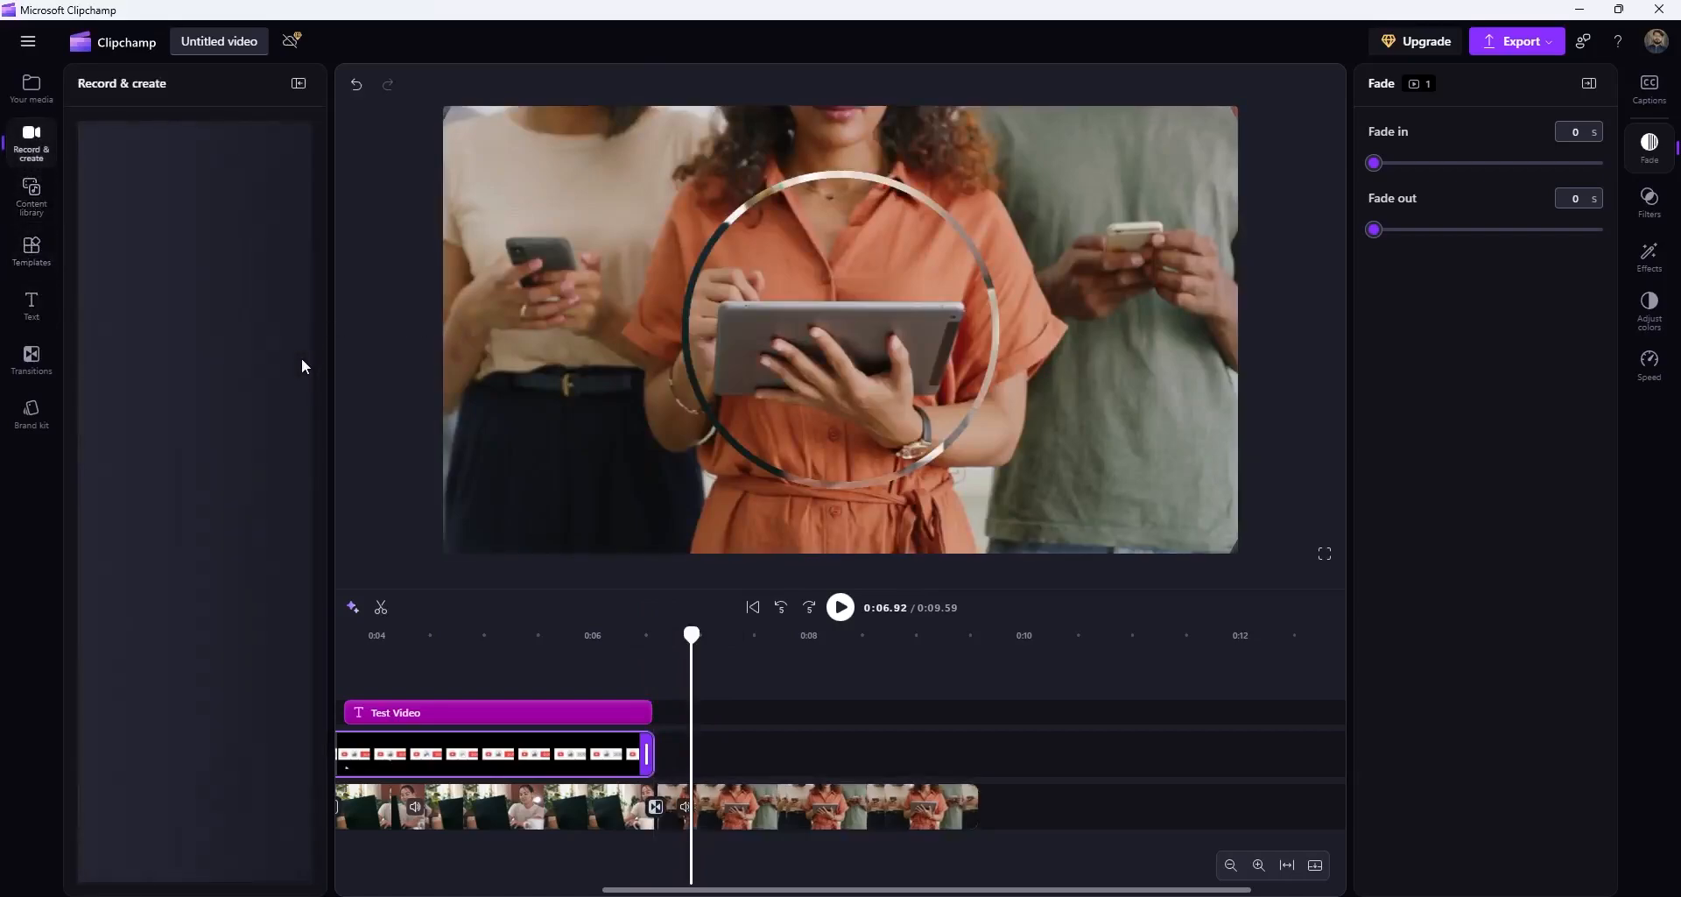
pyautogui.click(892, 806)
pyautogui.moveTo(1386, 233); pyautogui.dragTo(1429, 229)
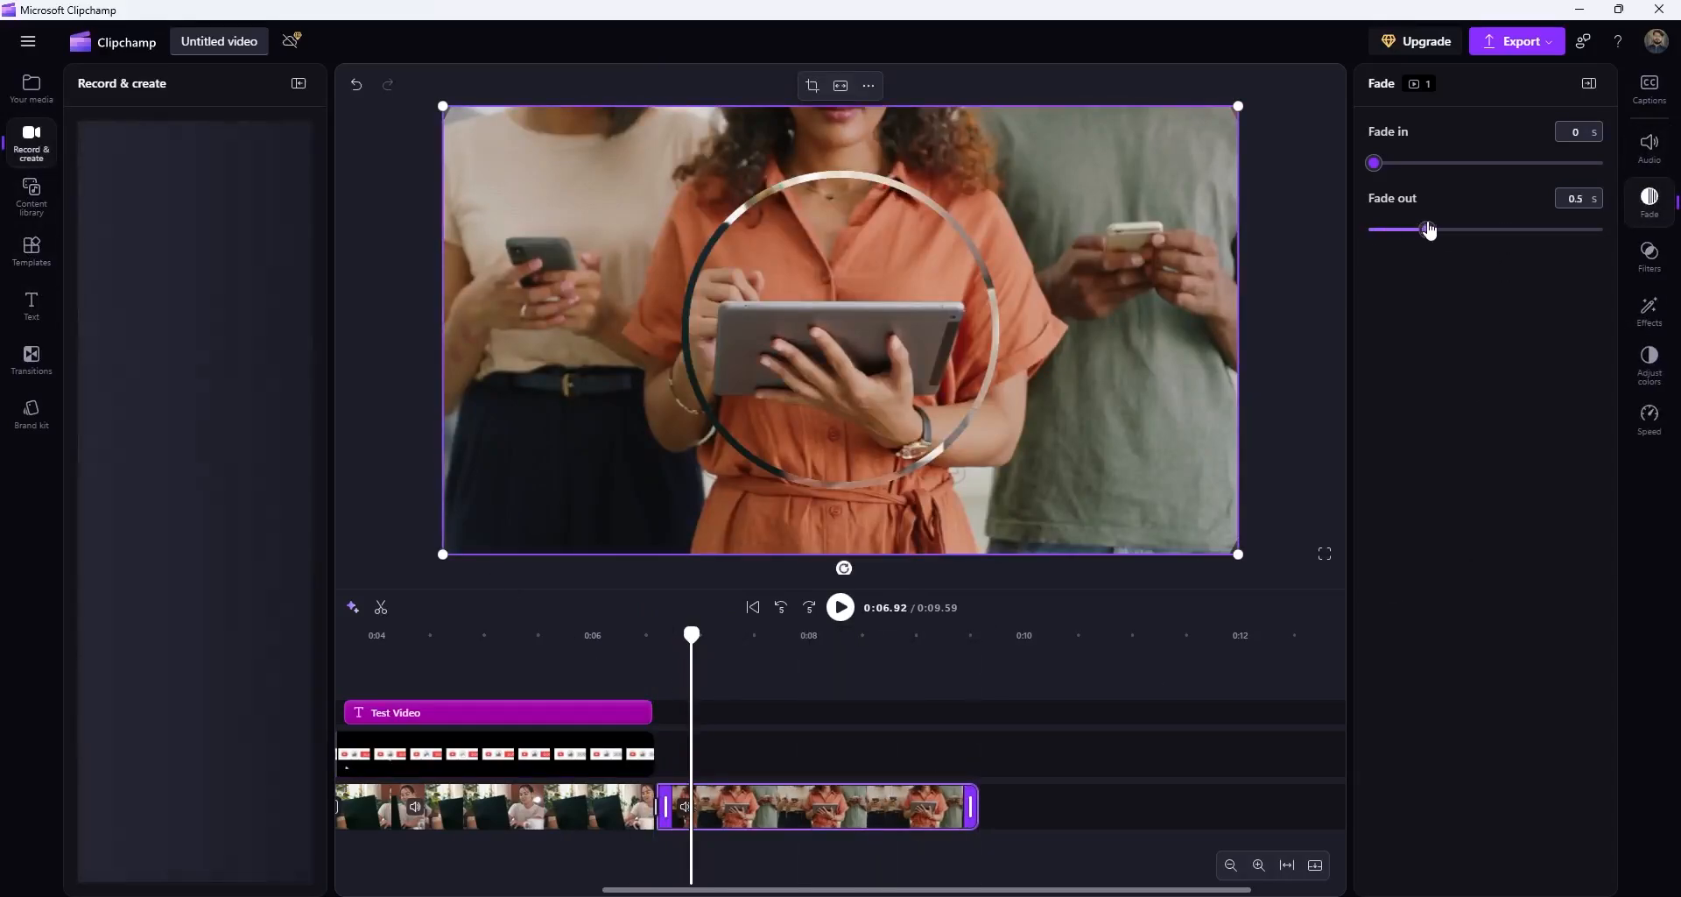
pyautogui.click(911, 657)
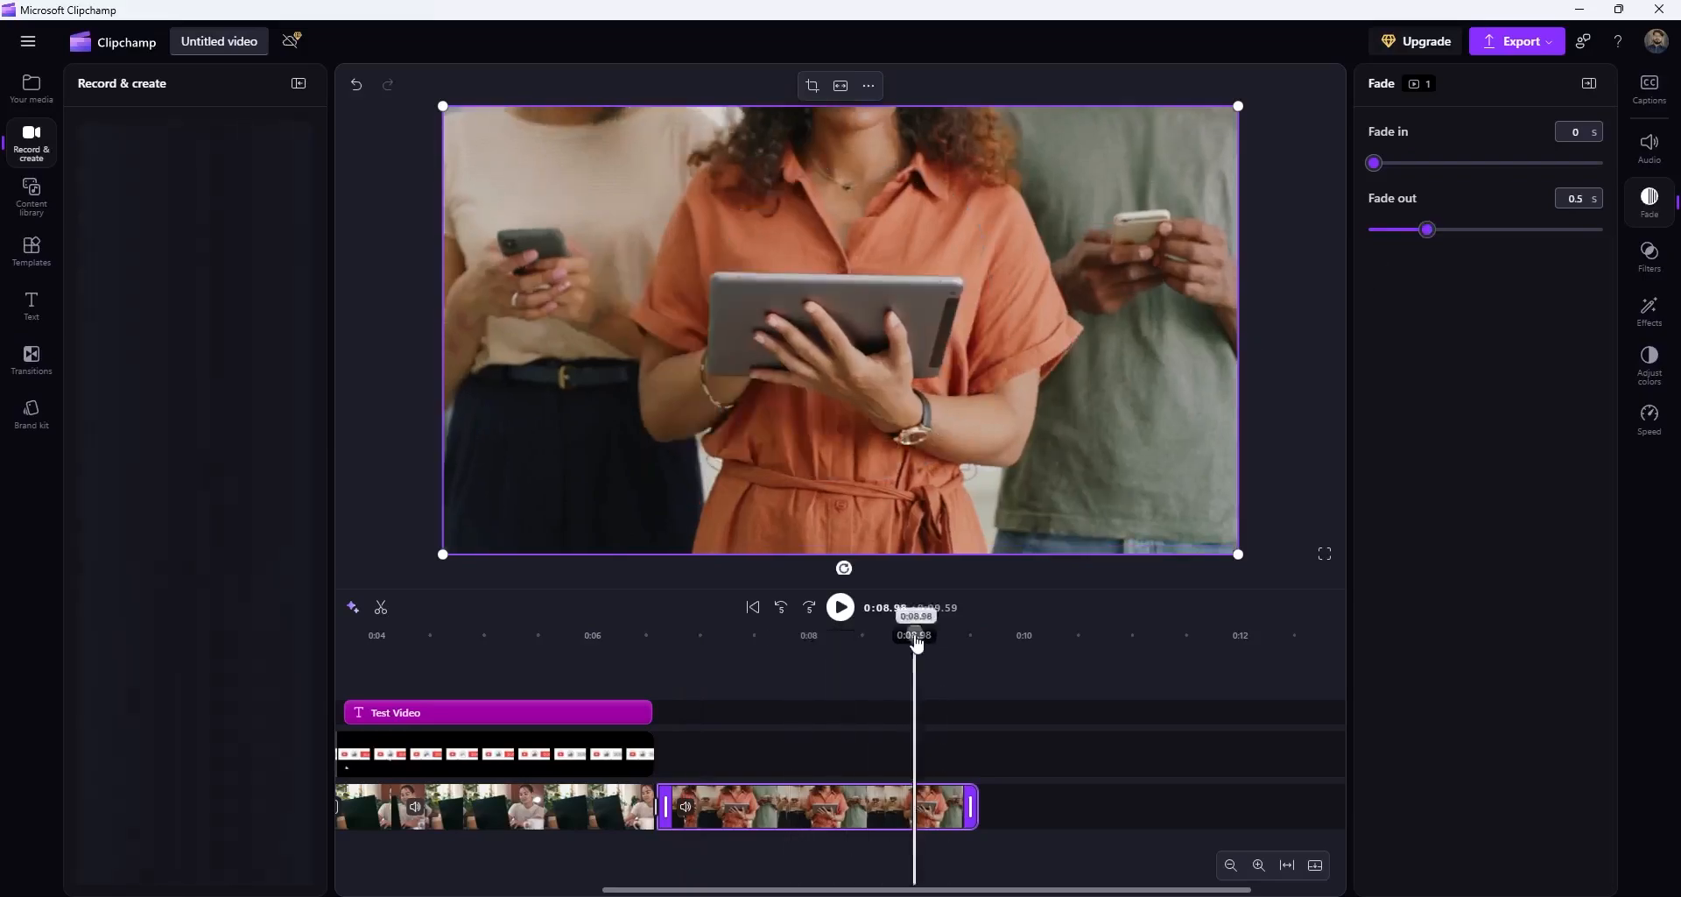
# Step: Add the Open spirit music from Clipchamp selects below the video track, near the timeline's start
pyautogui.click(31, 194)
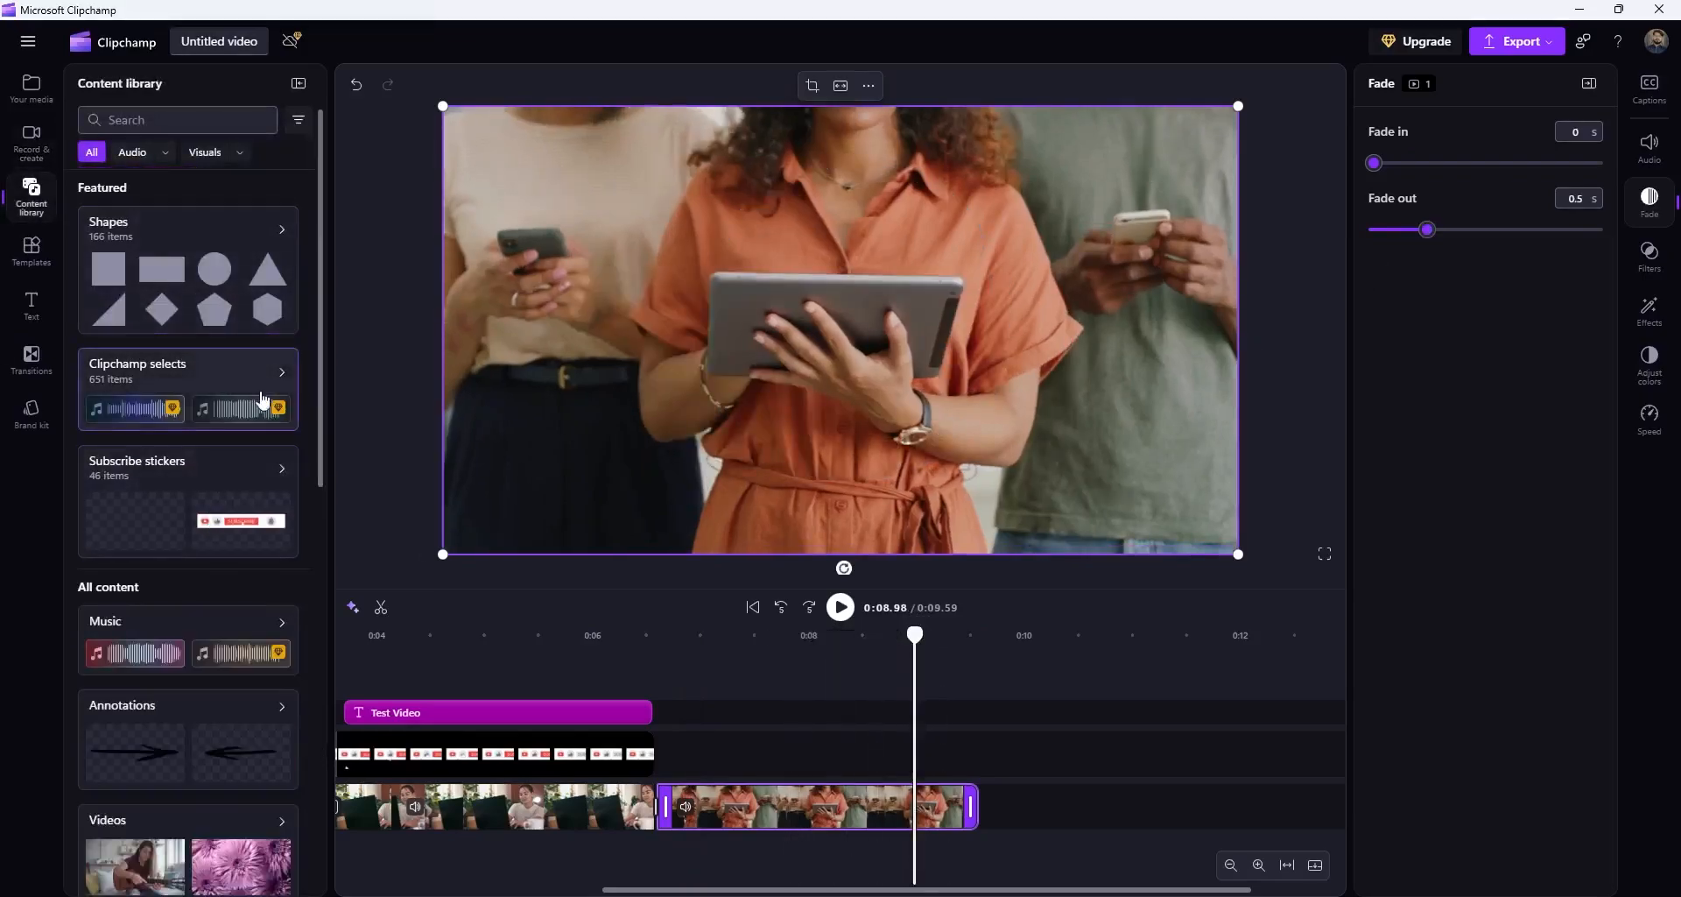
pyautogui.click(286, 379)
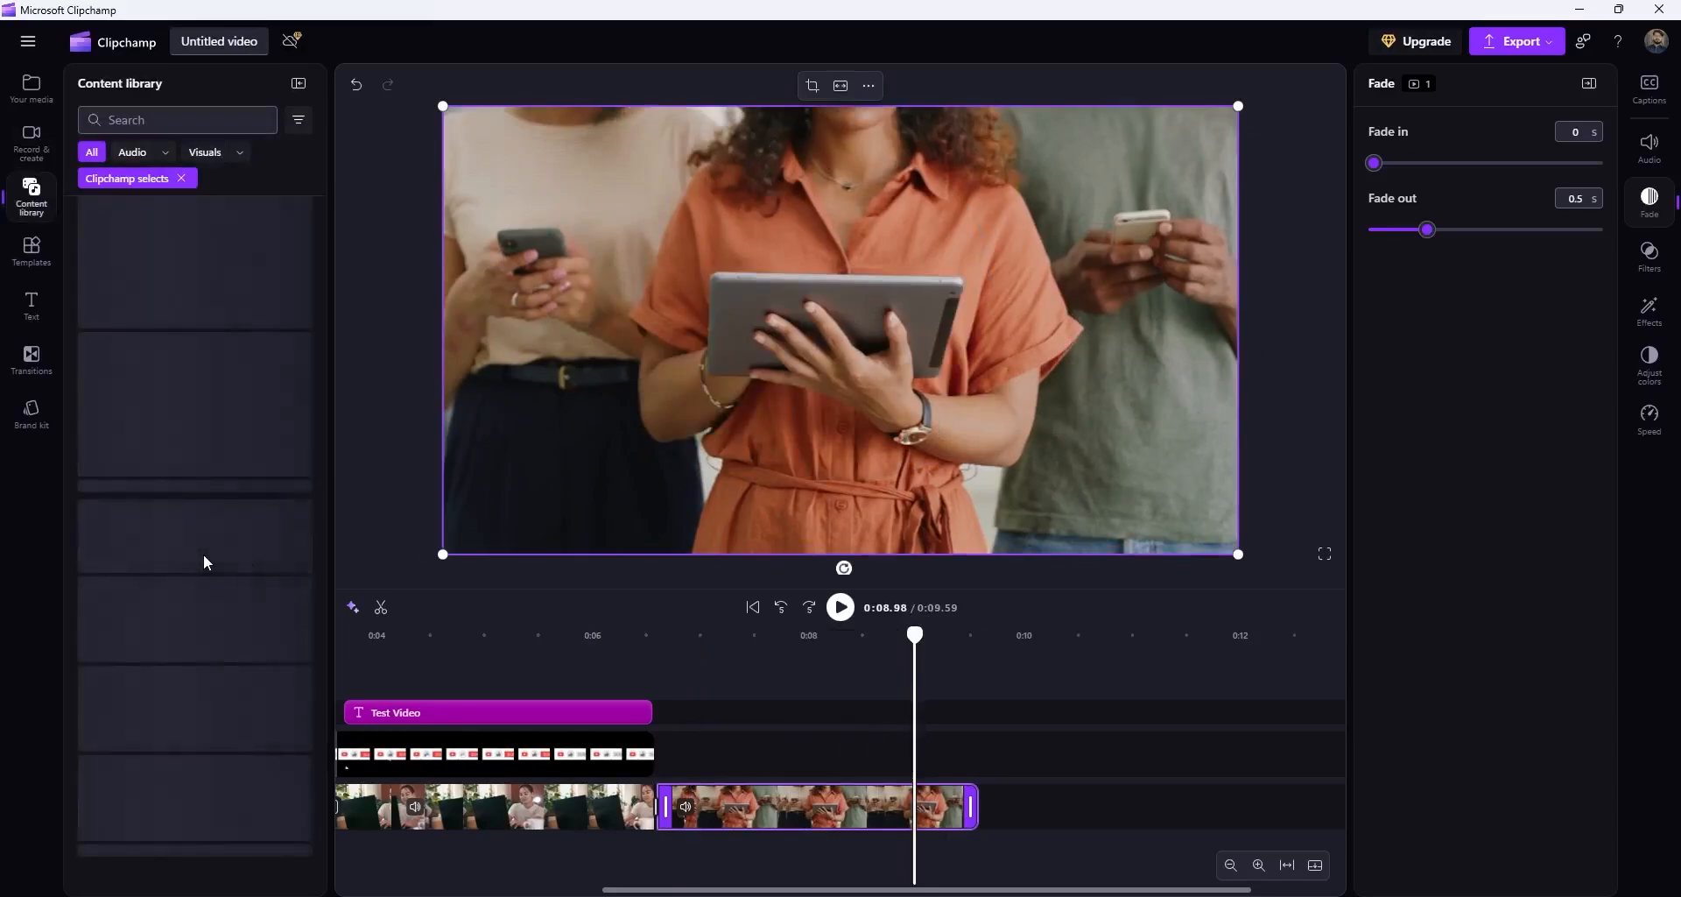
pyautogui.hscroll(-4, 744, 857)
pyautogui.click(280, 416)
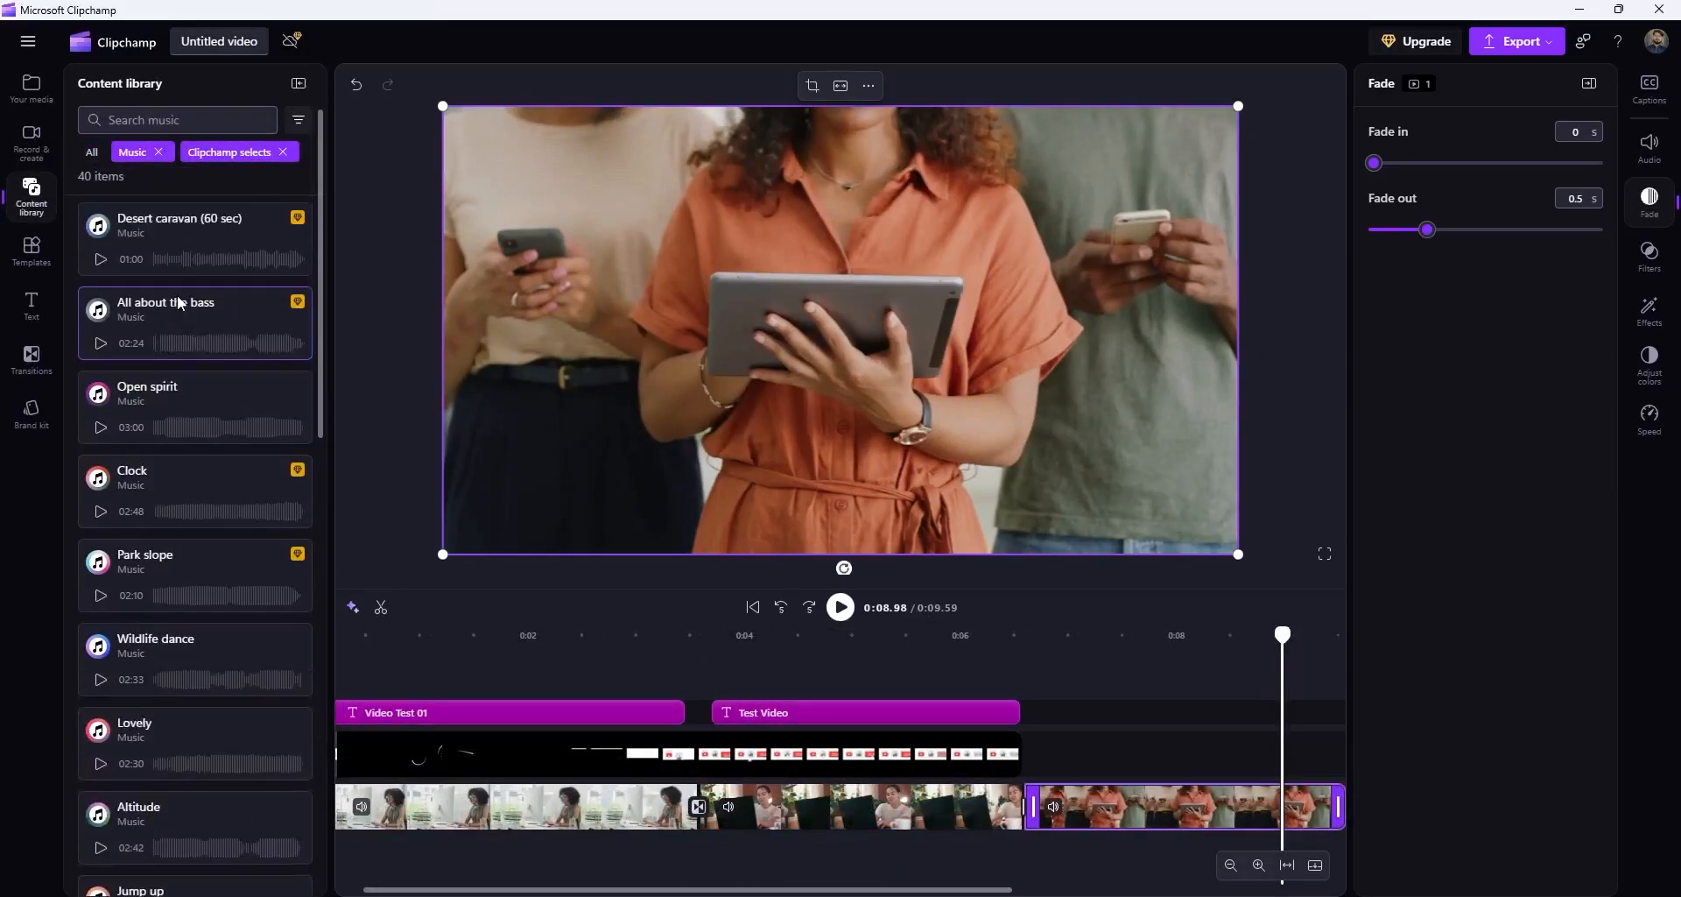
pyautogui.moveTo(208, 395); pyautogui.dragTo(421, 891)
# Step: Split the Open spirit music at the video's end at 0:09.61, delete the part after it, and check the frame at 0:07.05
pyautogui.moveTo(588, 639); pyautogui.dragTo(644, 638)
pyautogui.click(381, 608)
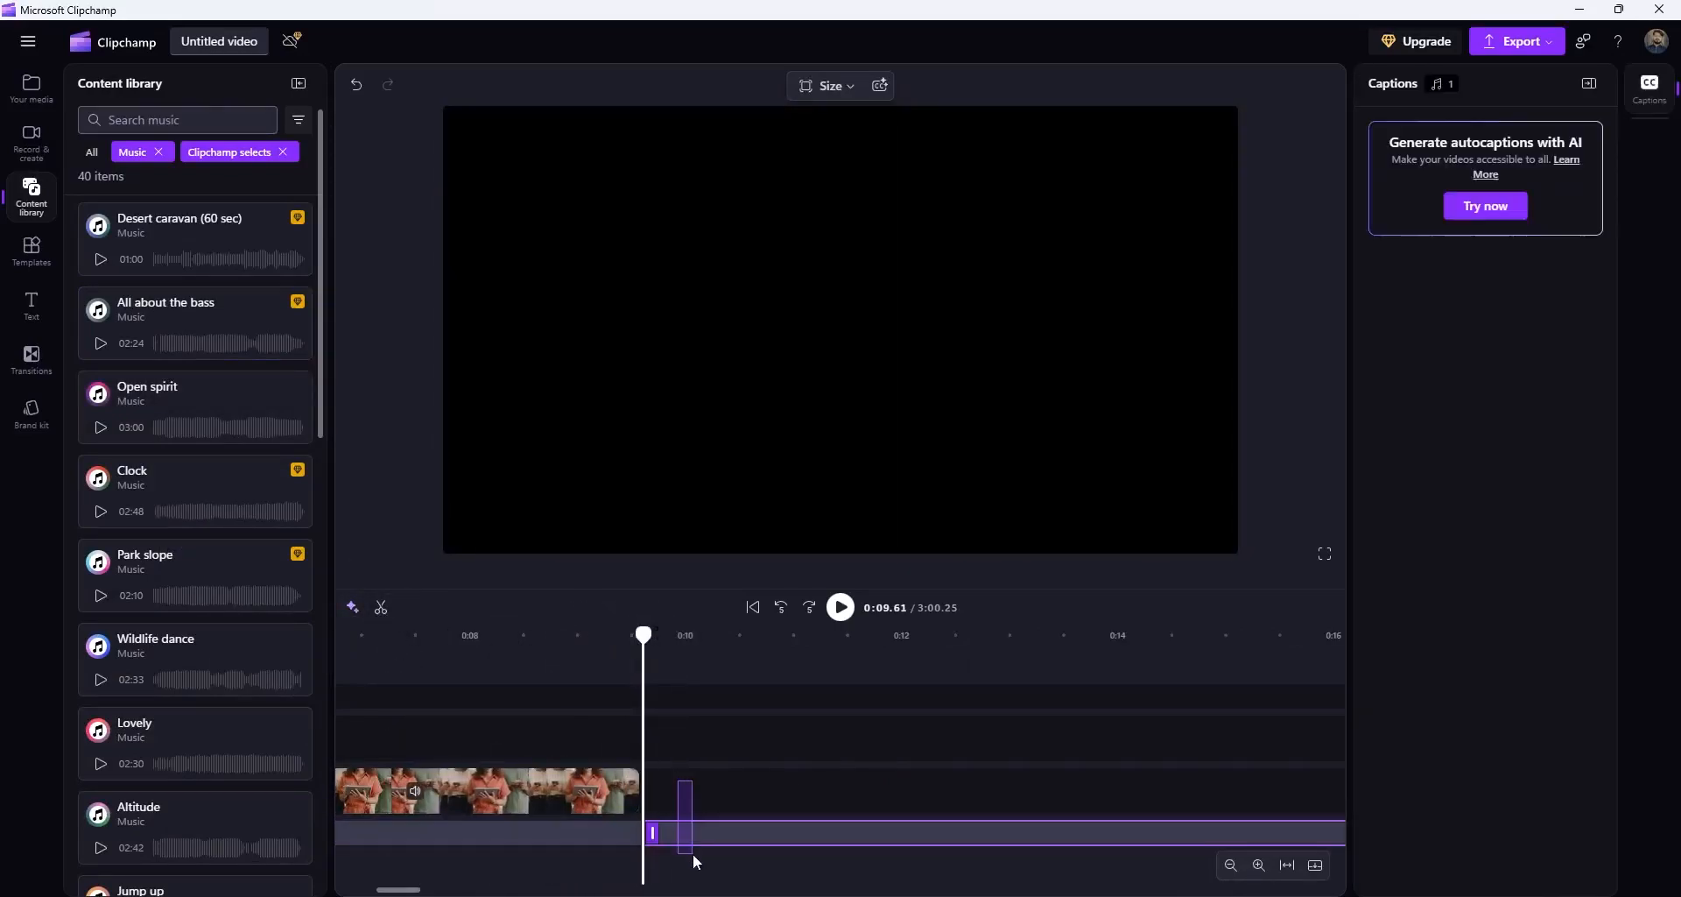
pyautogui.press('Delete')
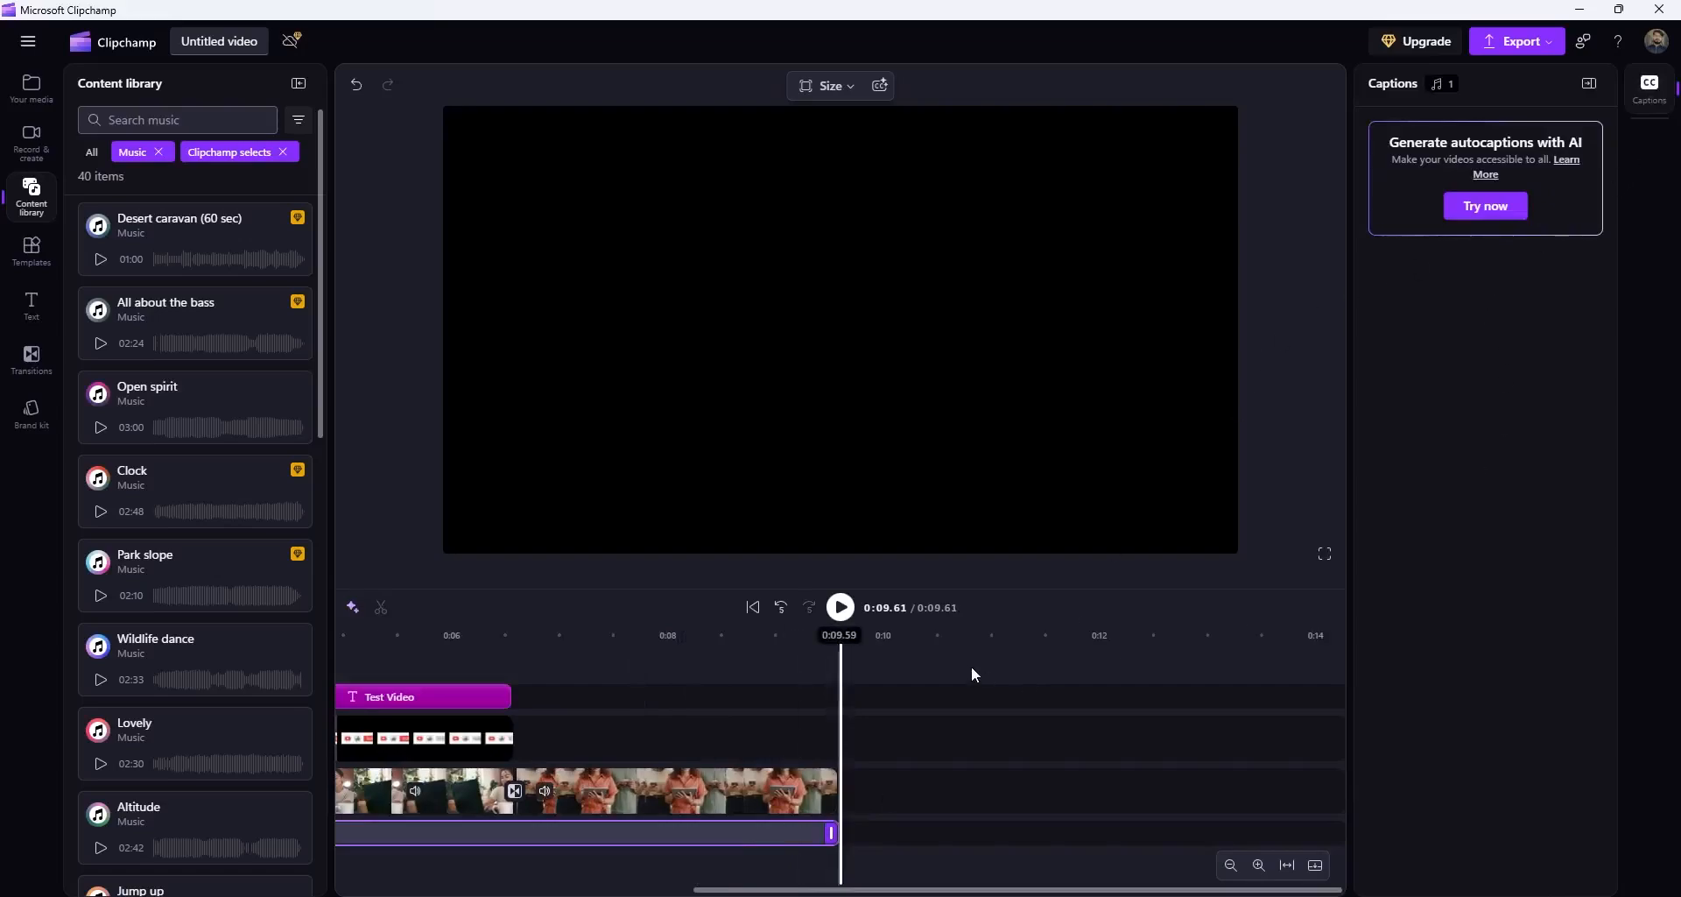
pyautogui.moveTo(848, 650); pyautogui.dragTo(141, 716)
pyautogui.moveTo(852, 889); pyautogui.dragTo(368, 879)
pyautogui.click(294, 427)
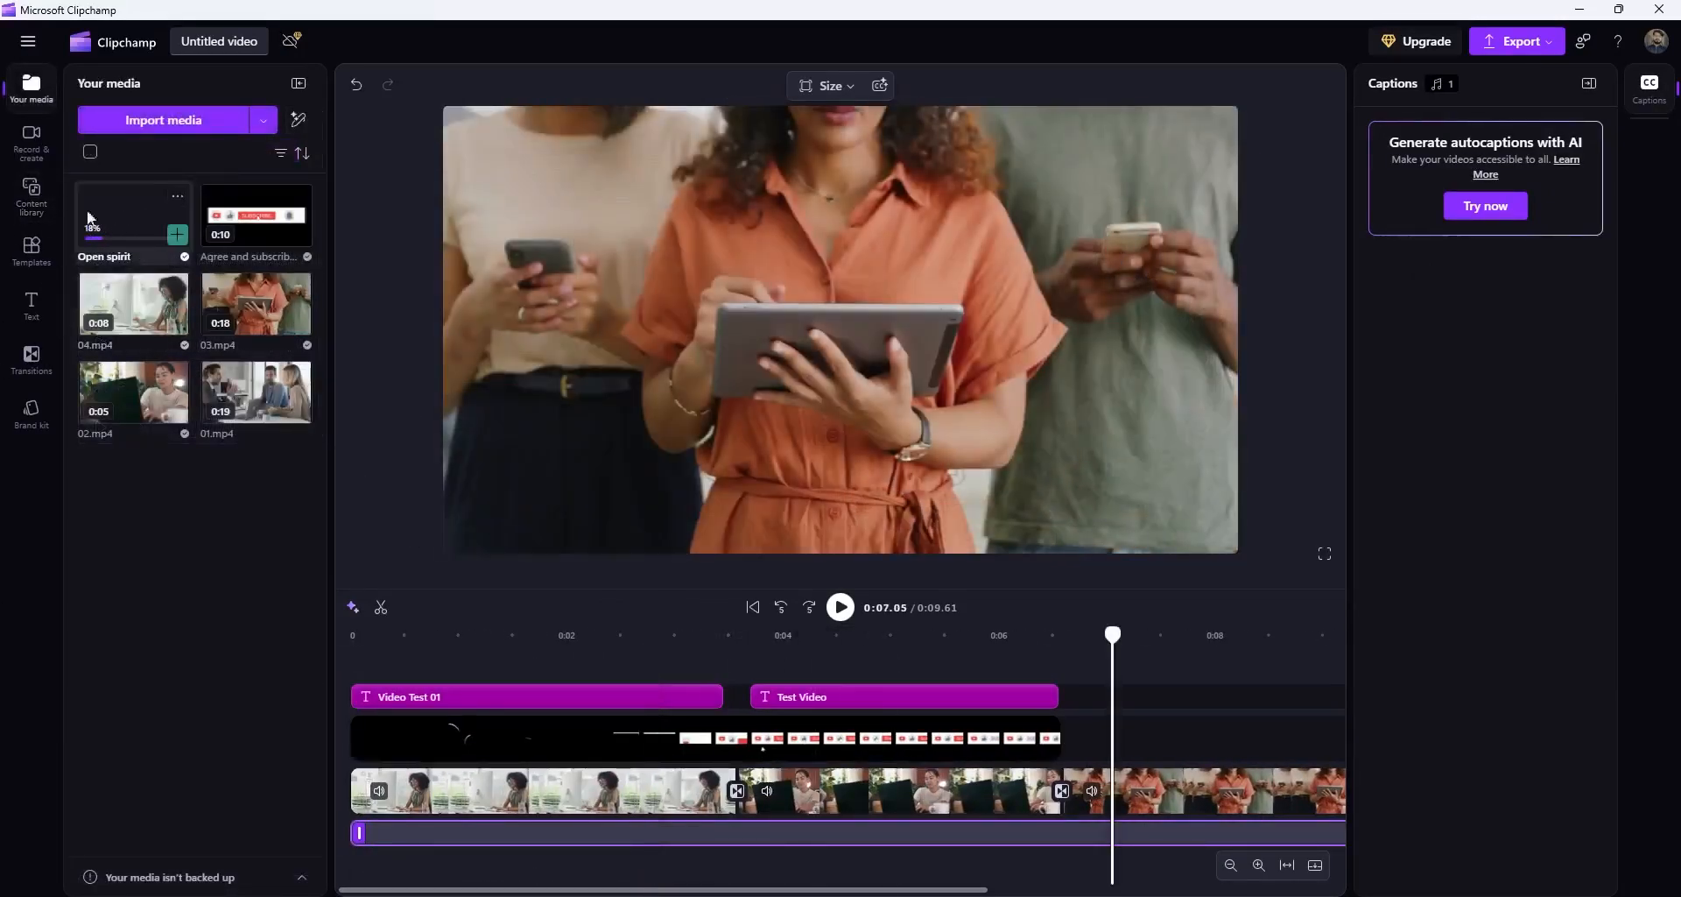
# Step: Review the keyboard shortcuts list, from the general editing commands to navigation, selecting items and moving items
pyautogui.click(32, 140)
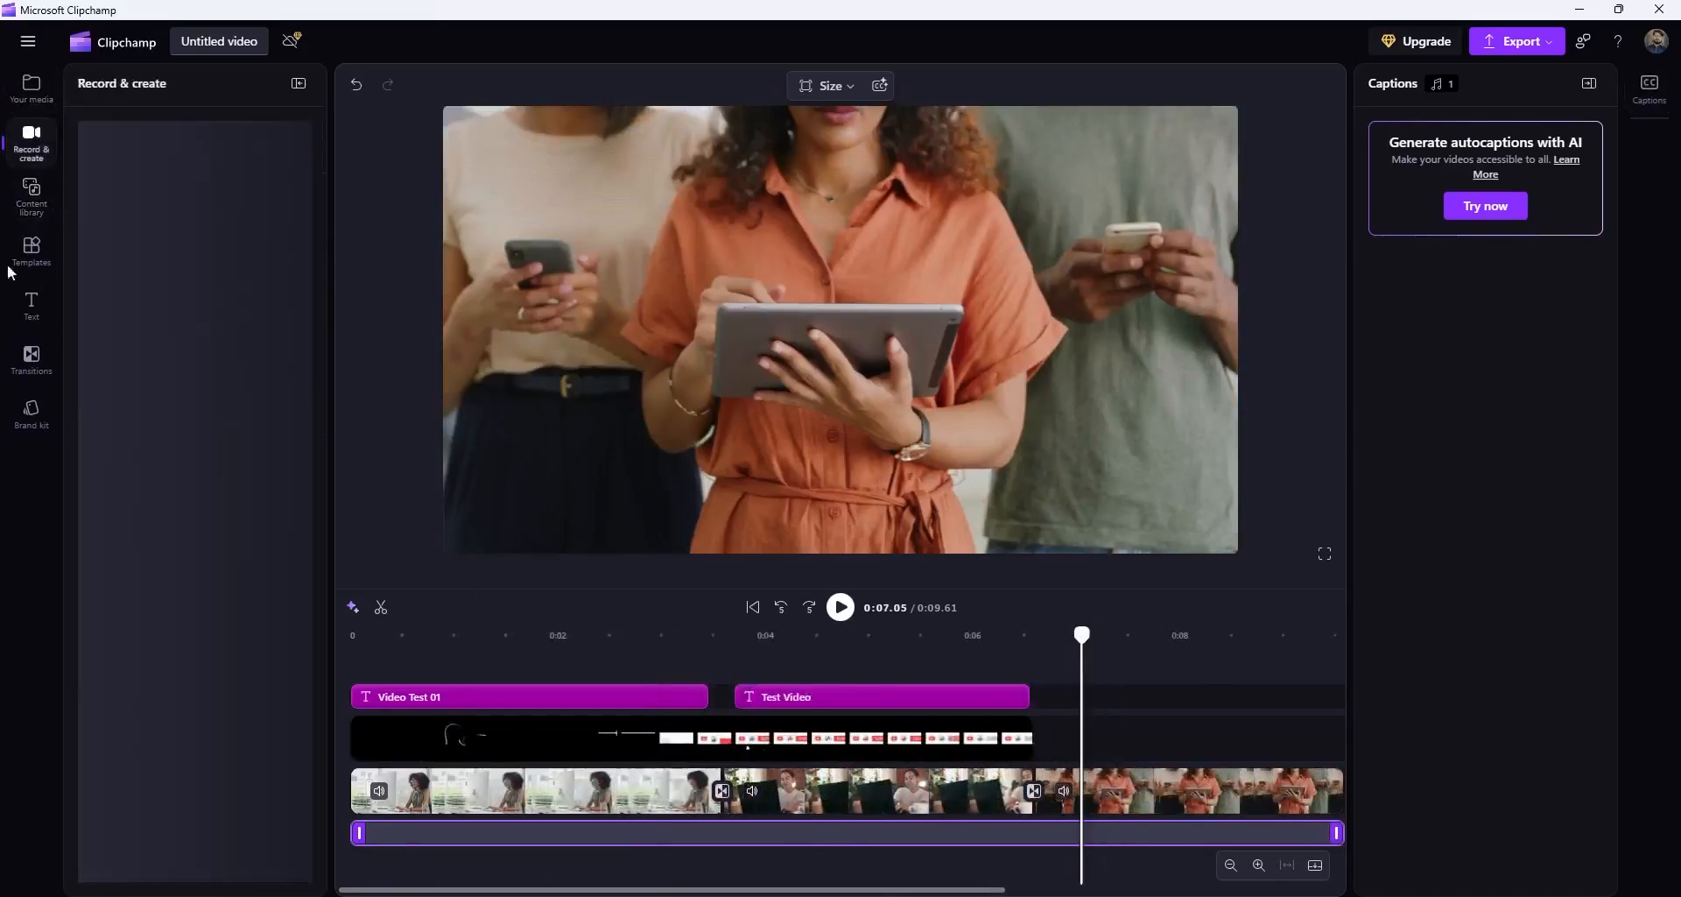
pyautogui.click(28, 41)
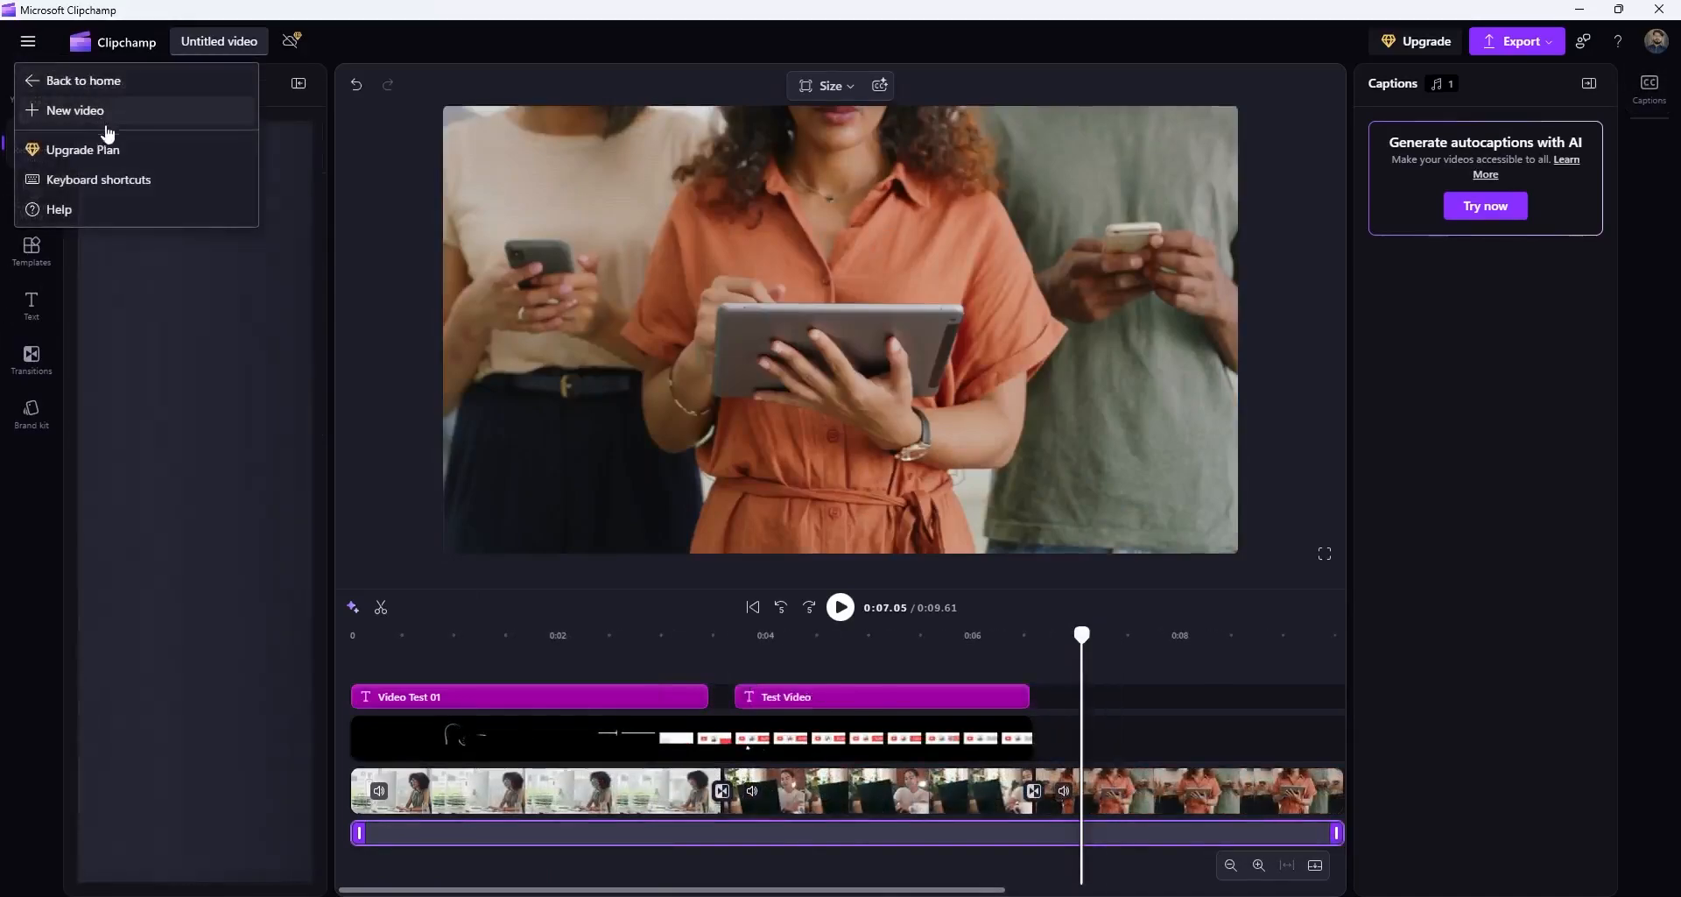
pyautogui.click(133, 179)
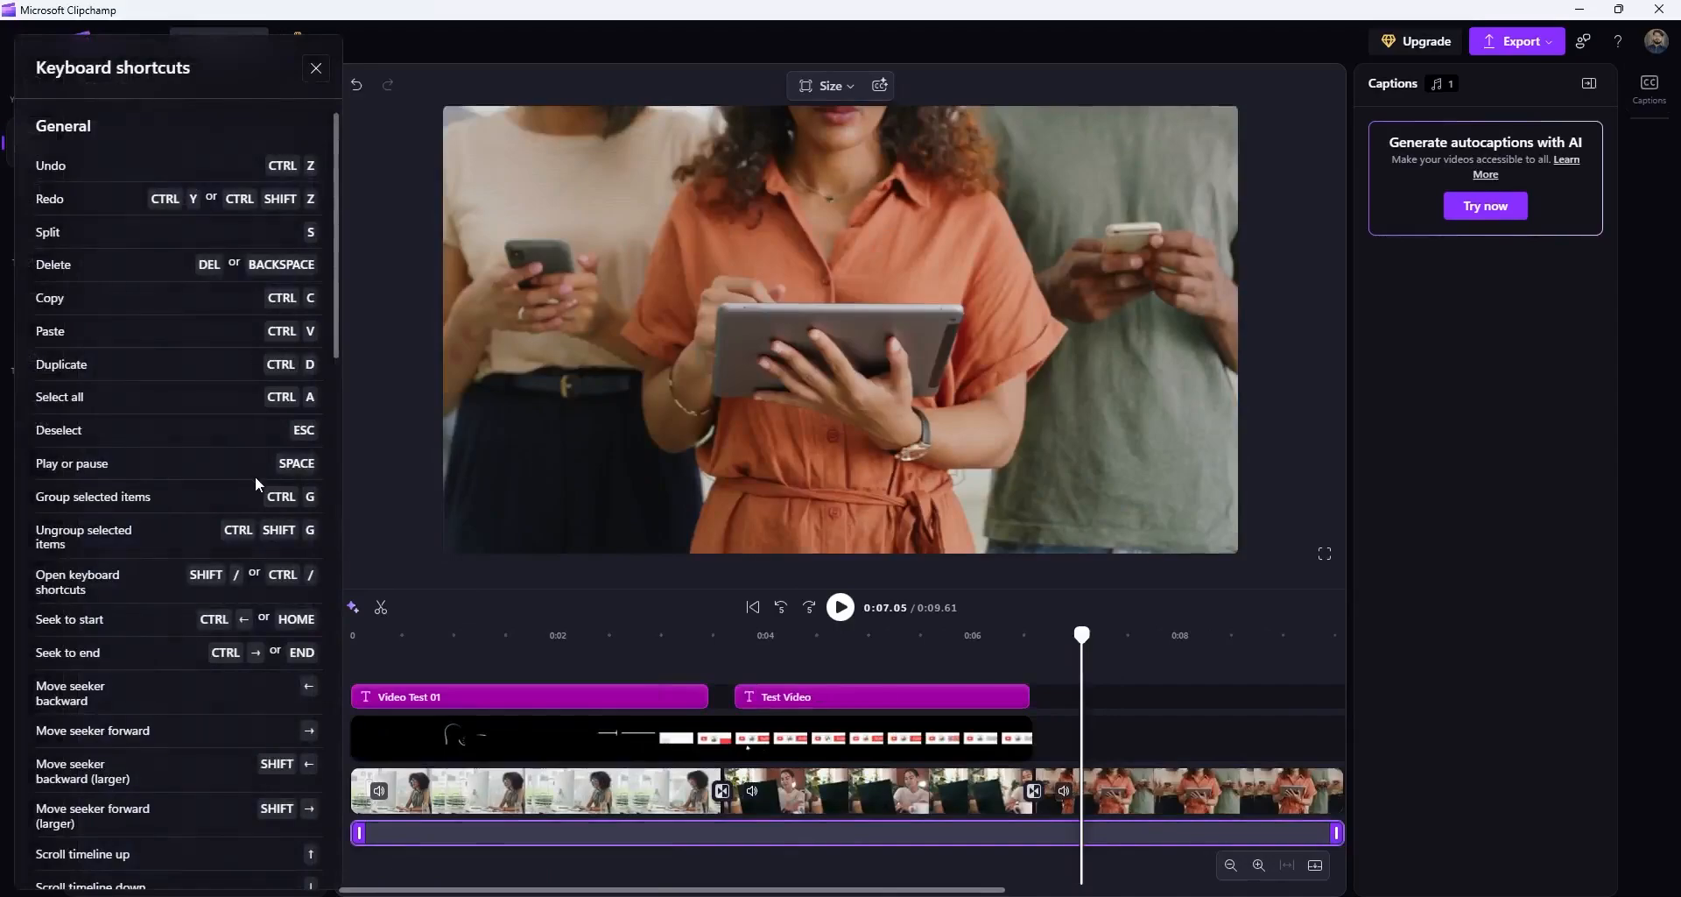
pyautogui.scroll(-8, 251, 449)
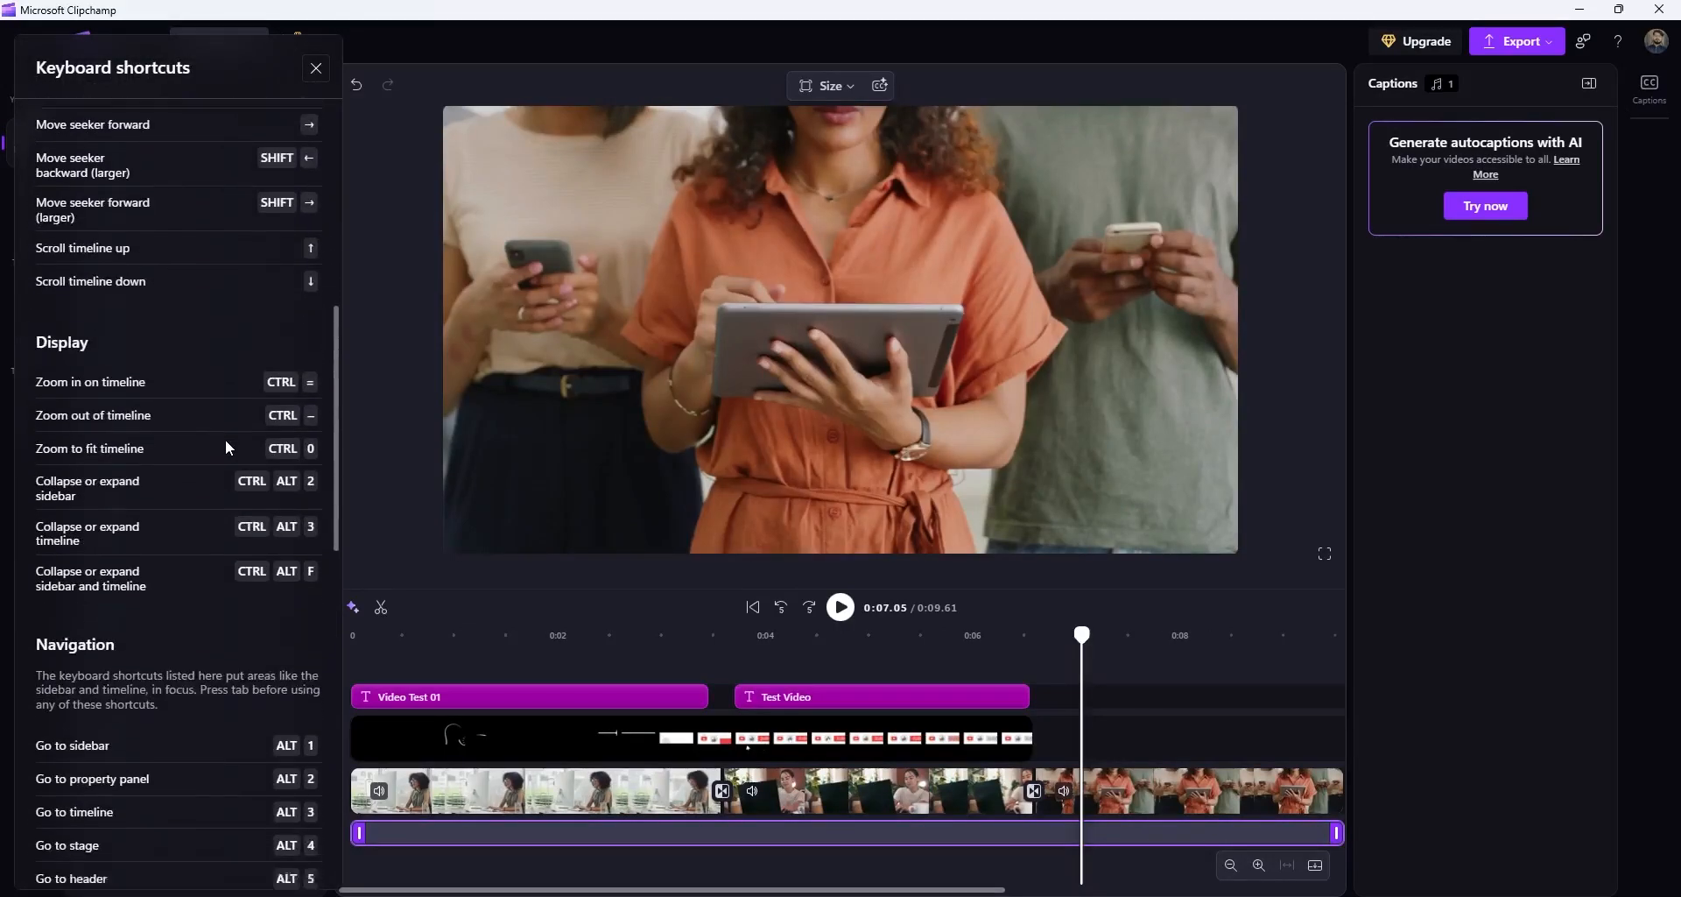
pyautogui.scroll(-5, 254, 526)
pyautogui.scroll(13, 244, 557)
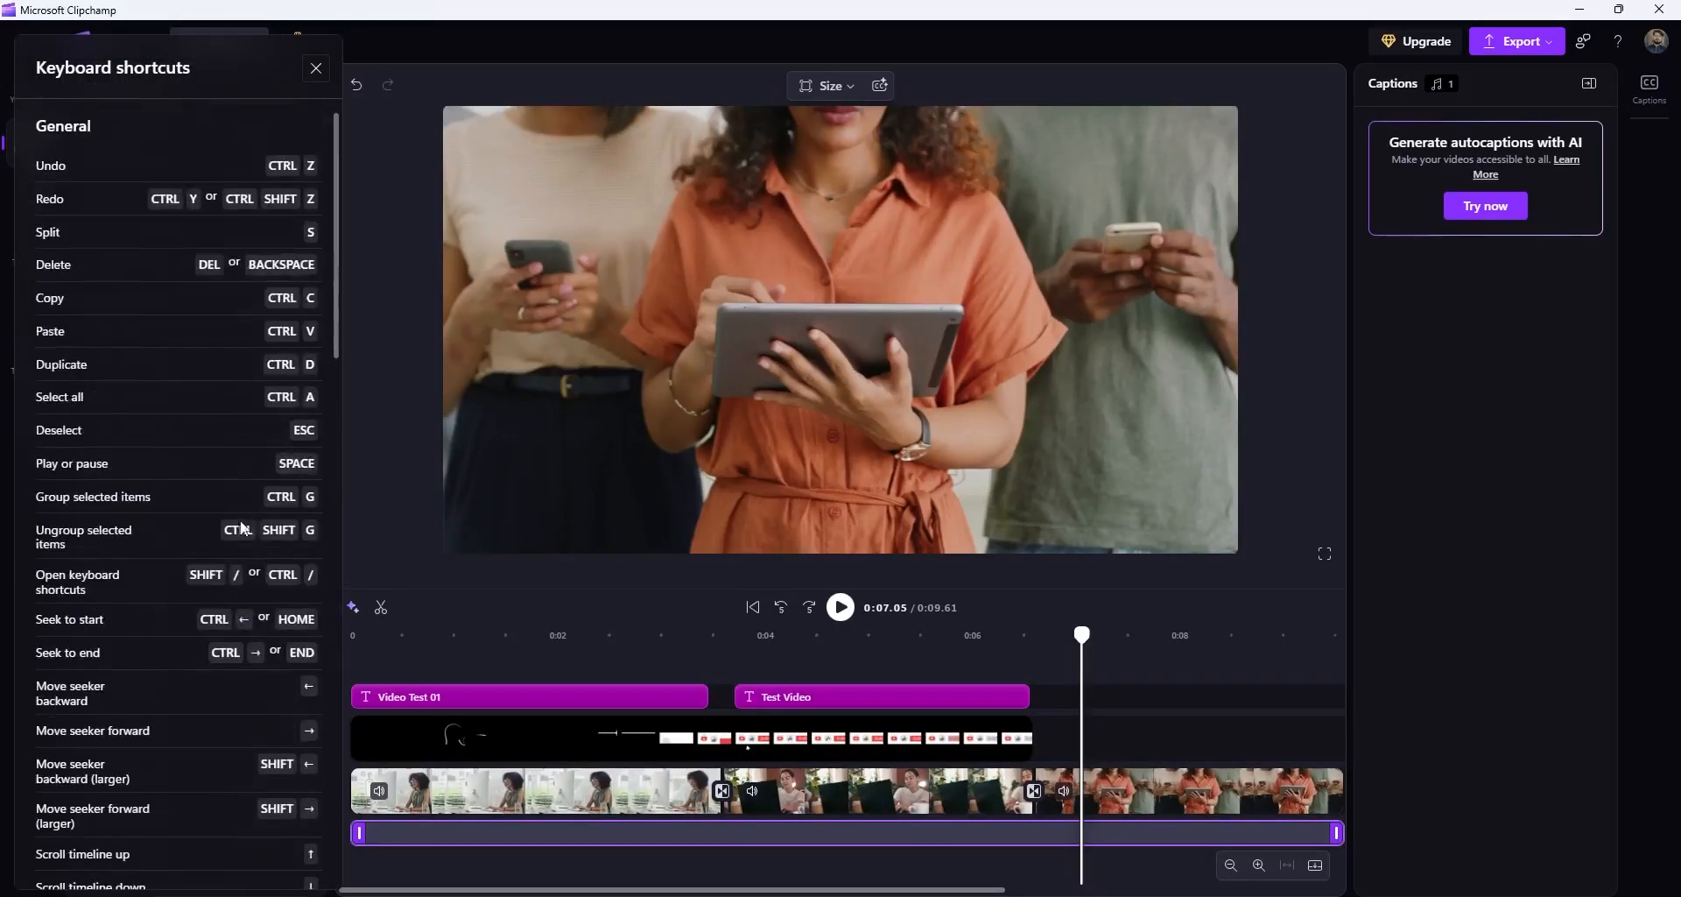
pyautogui.scroll(-12, 252, 390)
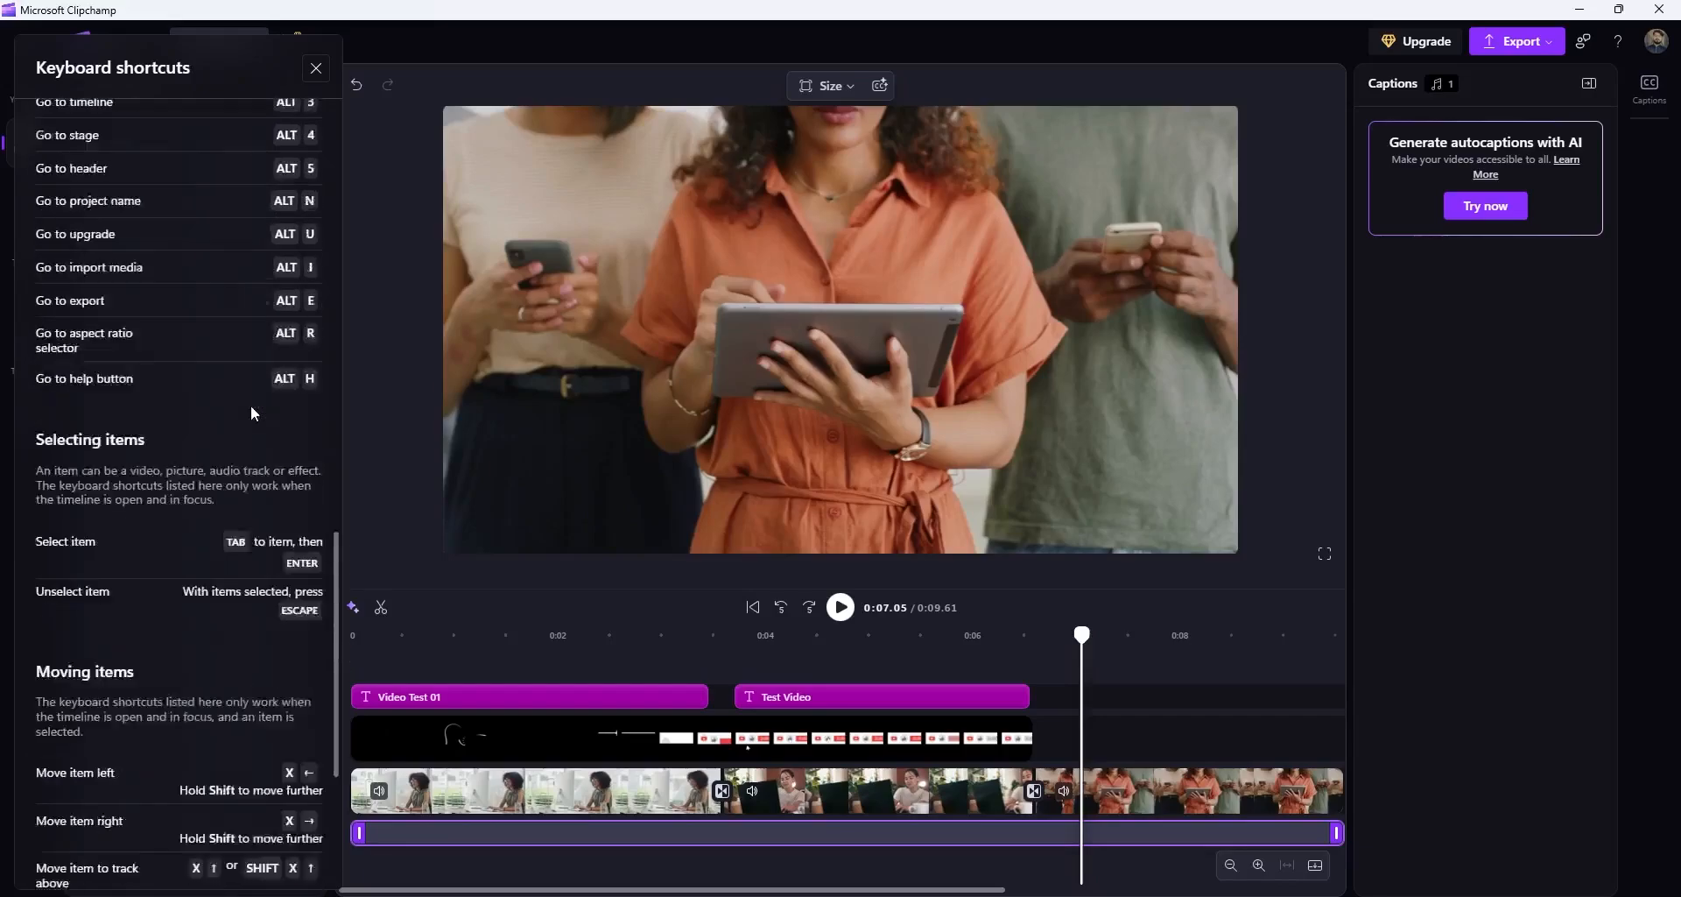
pyautogui.scroll(4, 264, 635)
pyautogui.scroll(10, 265, 629)
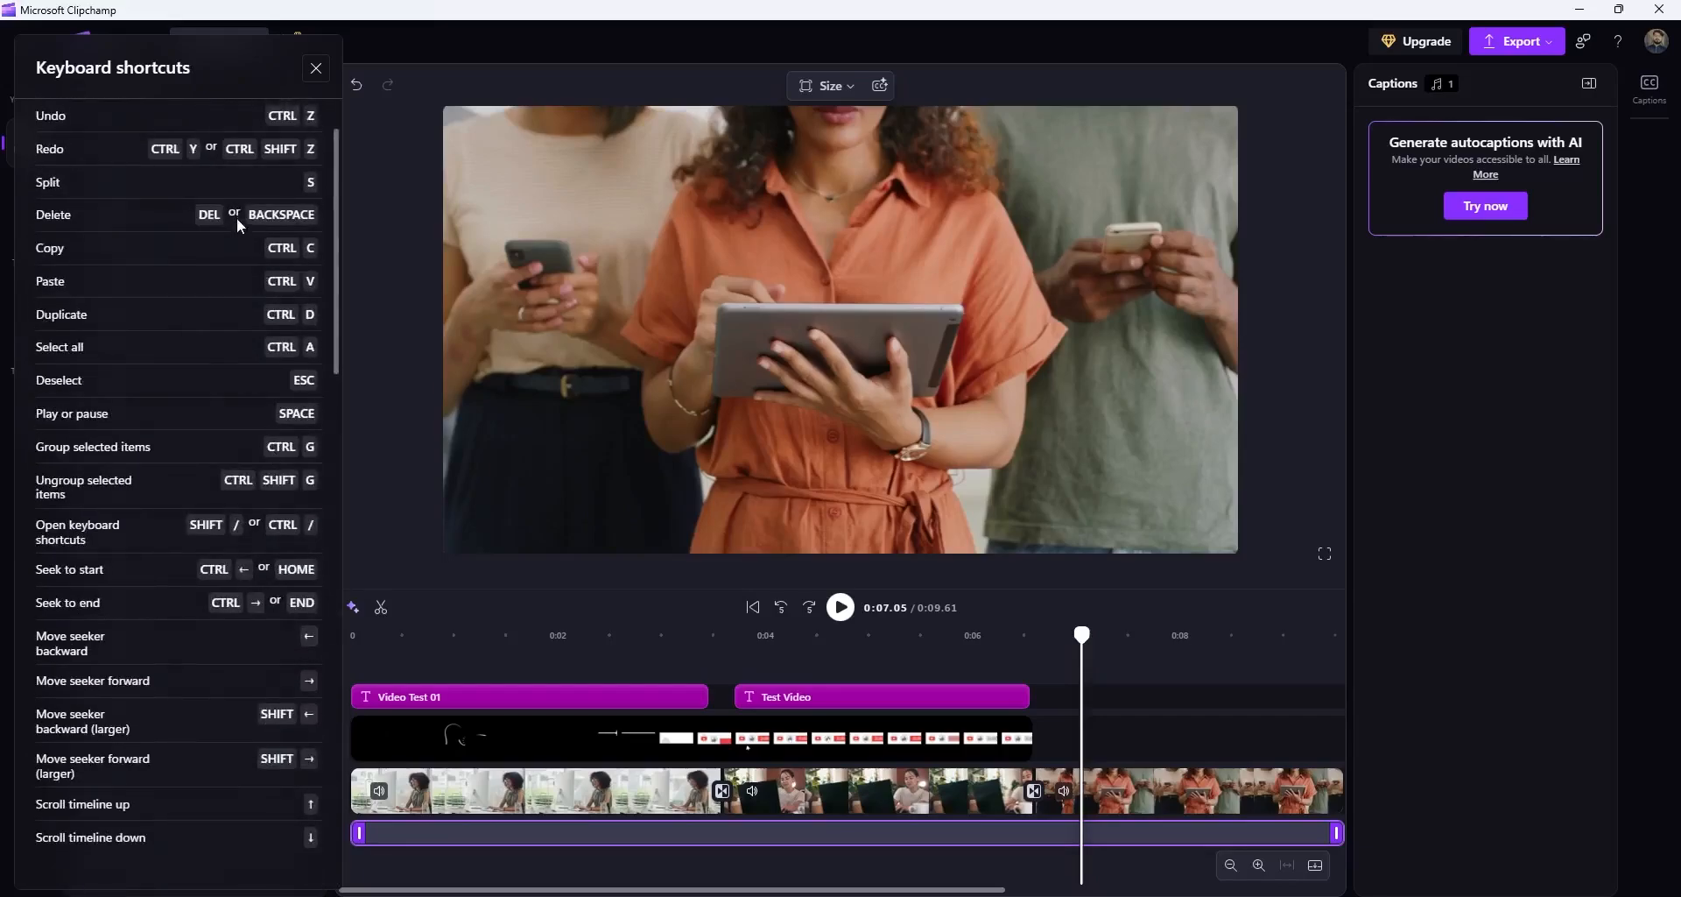
pyautogui.scroll(1, 252, 236)
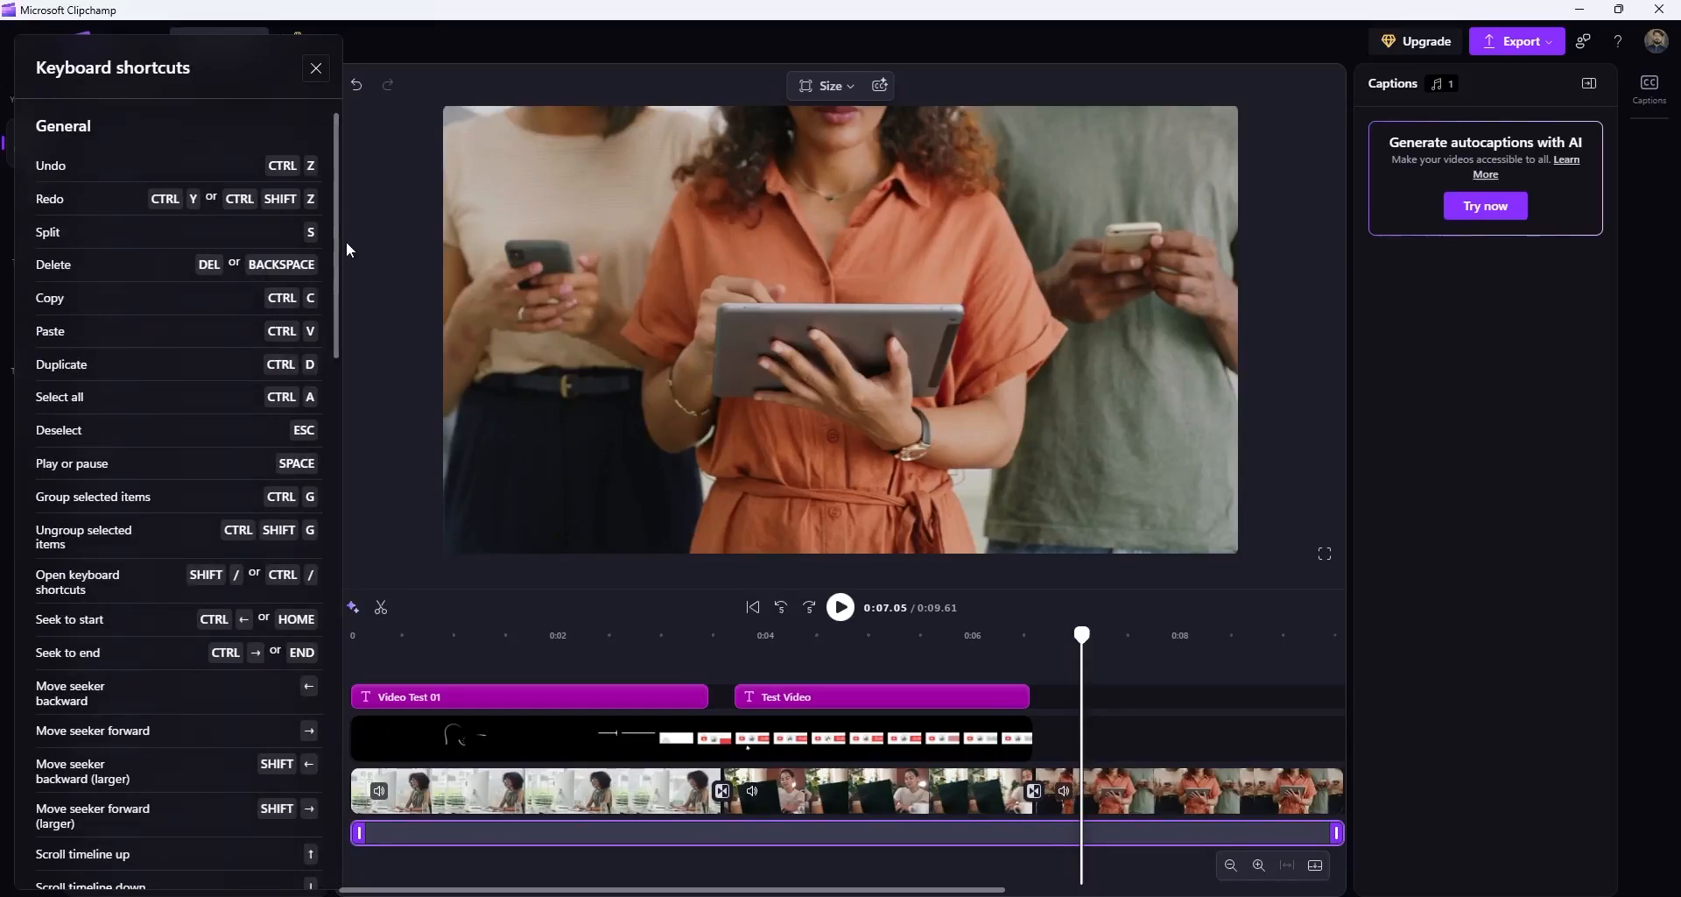
pyautogui.click(308, 69)
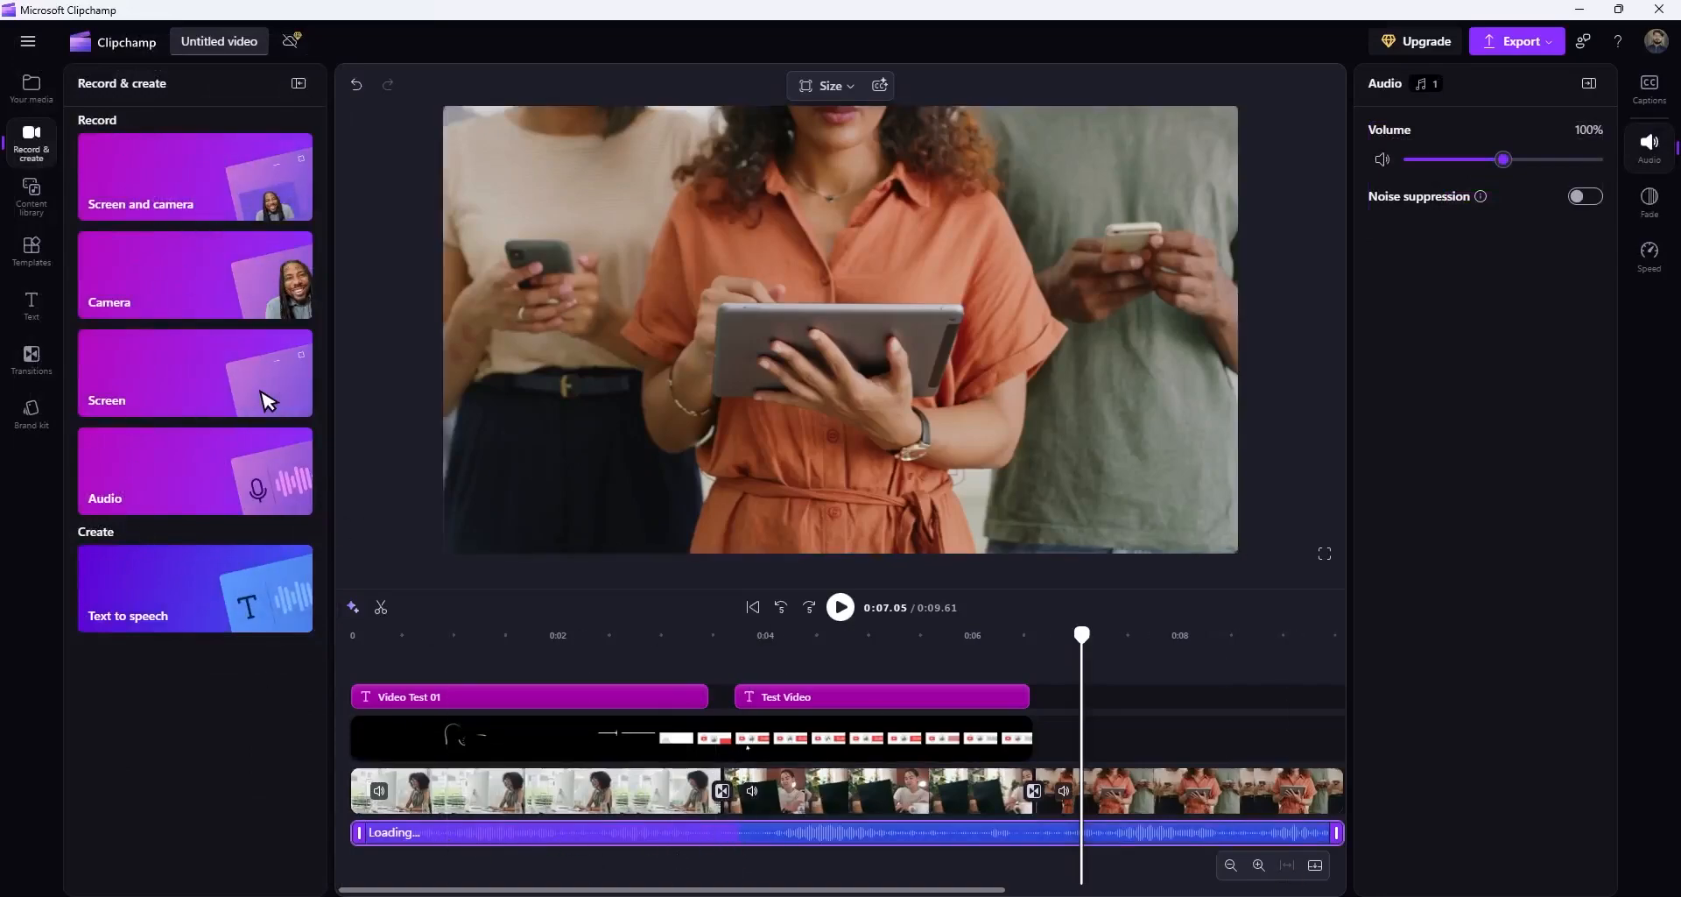
# Step: Place the playhead at the video's end and open the screen recorder, allowing microphone and camera access
pyautogui.hscroll(5, 1051, 658)
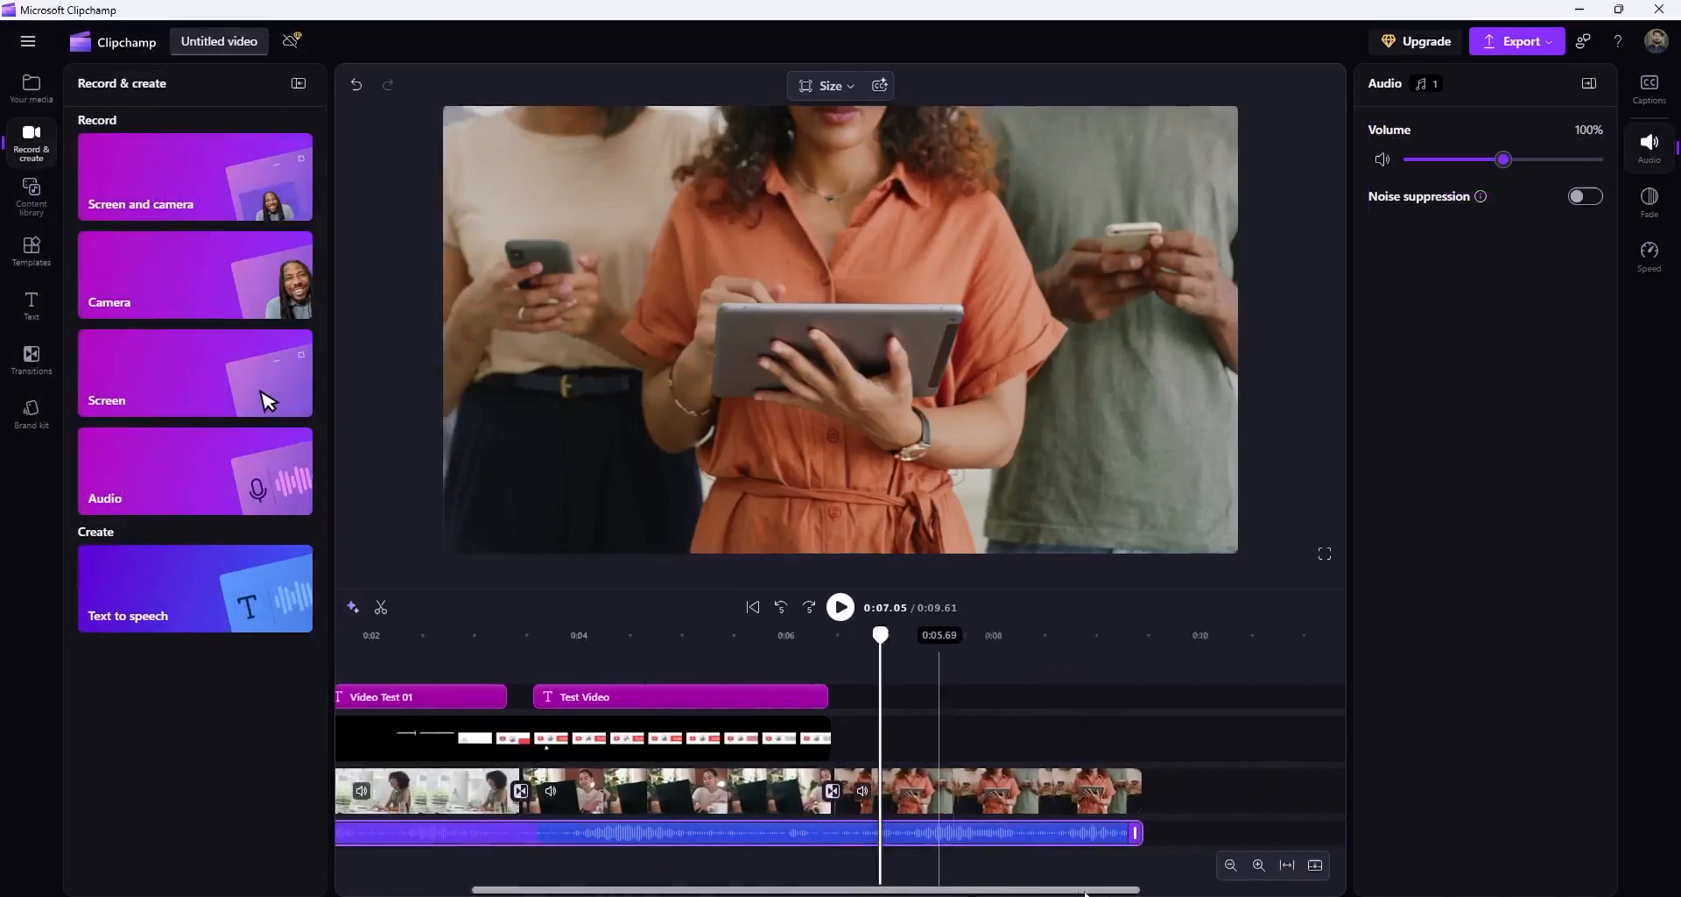
pyautogui.click(1053, 648)
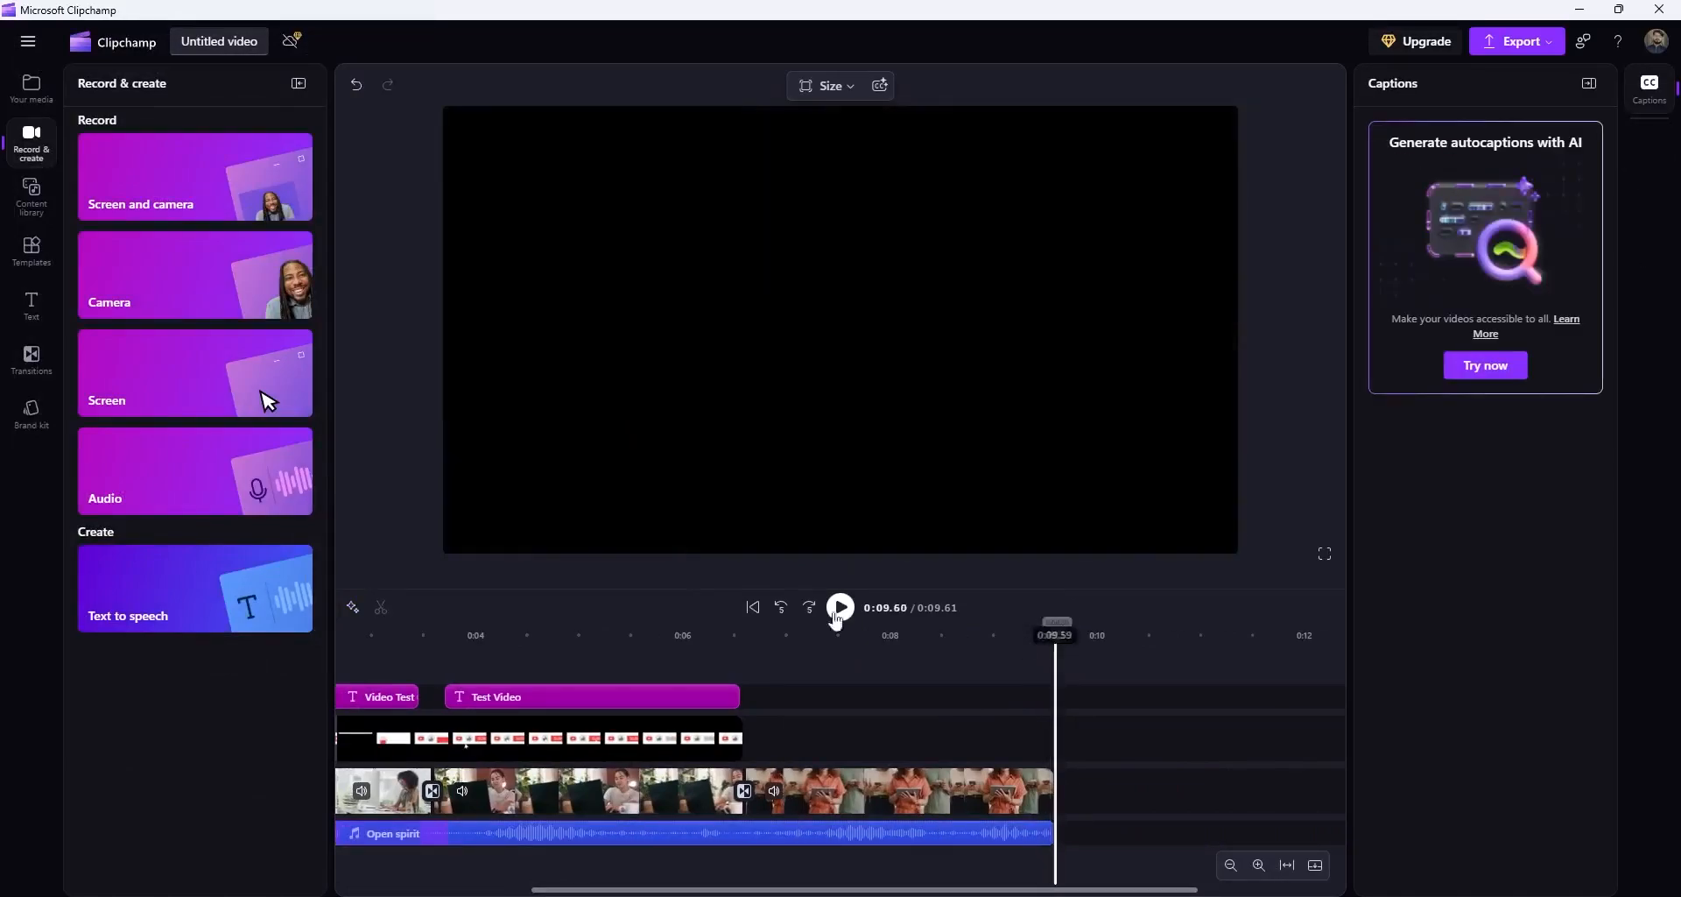
pyautogui.click(182, 391)
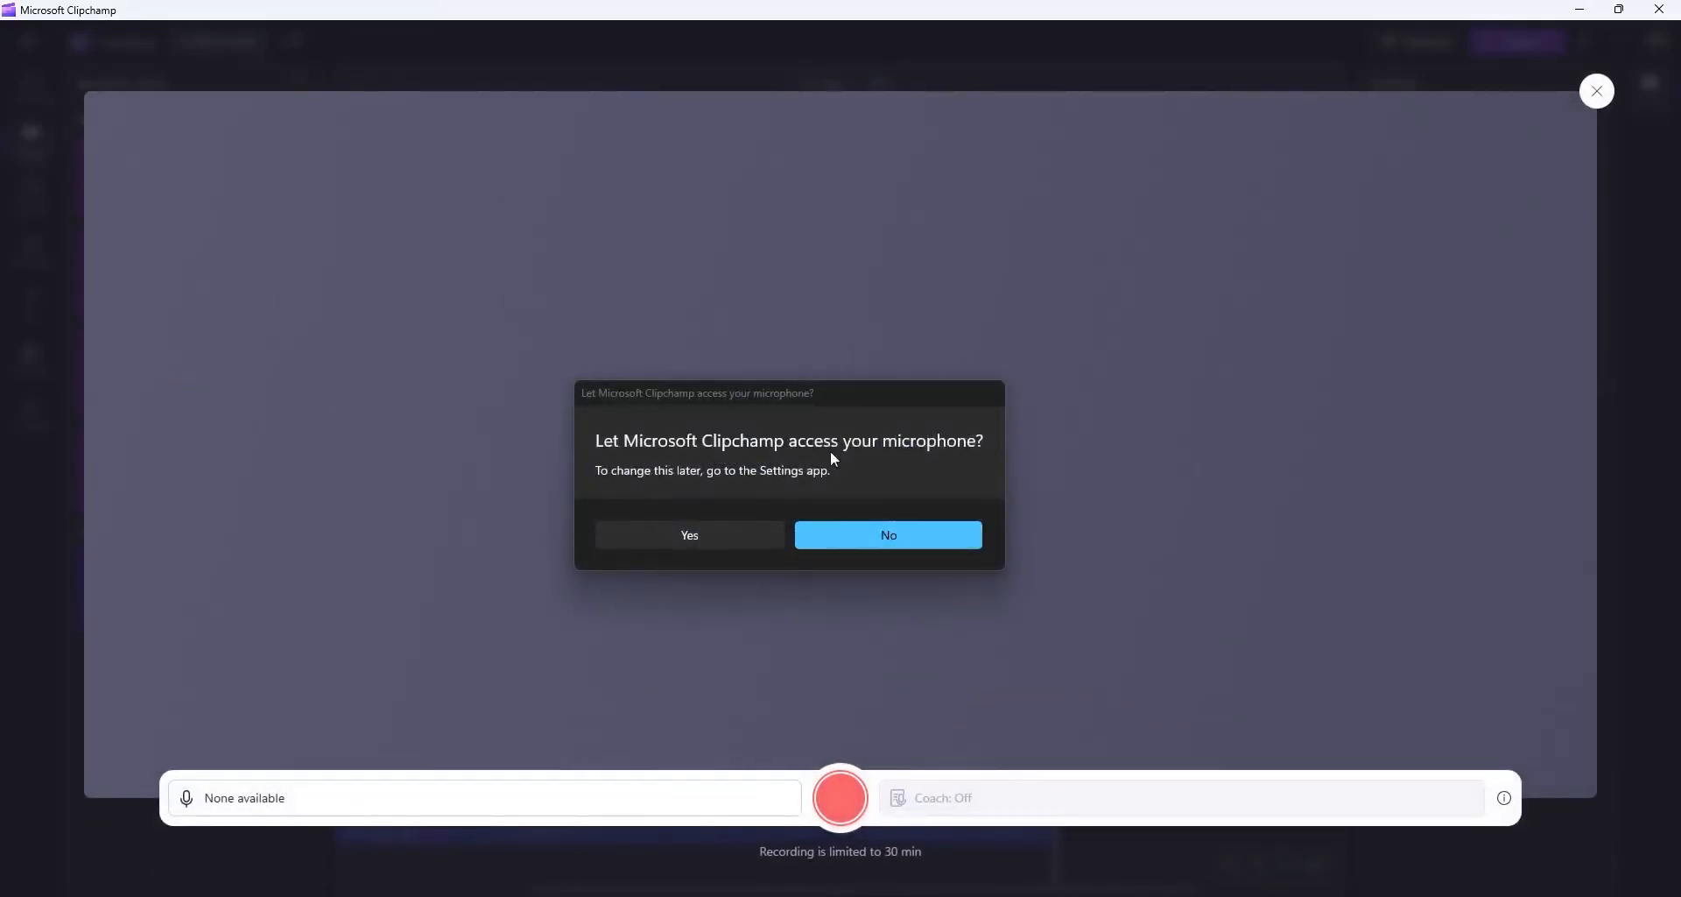
pyautogui.click(763, 539)
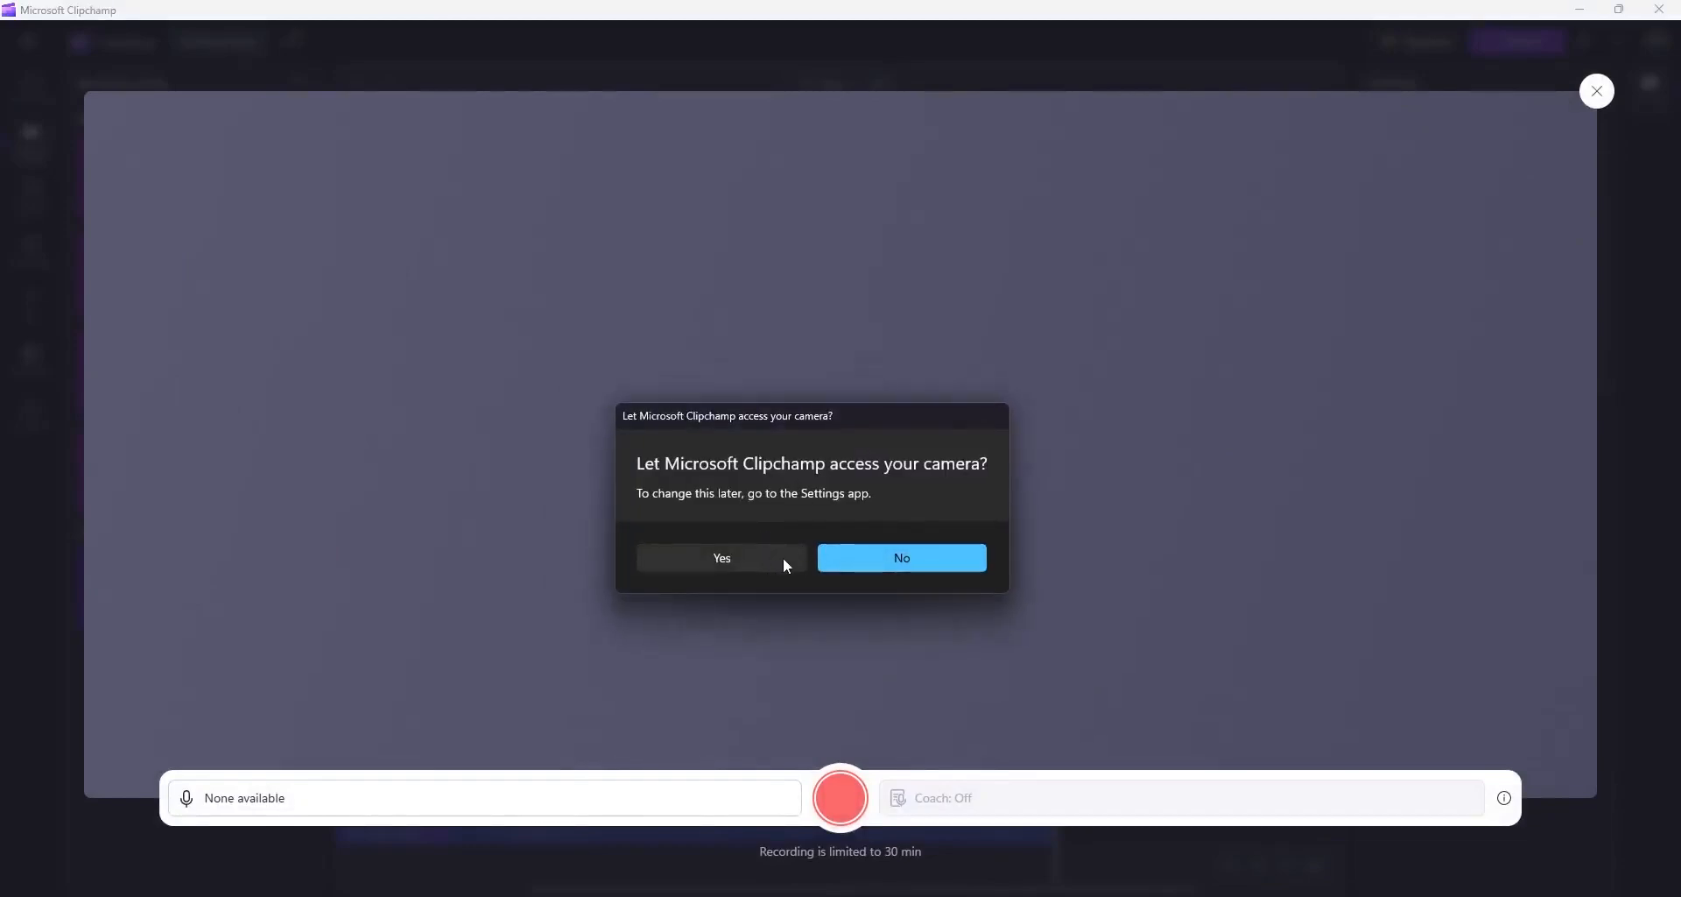
pyautogui.click(780, 560)
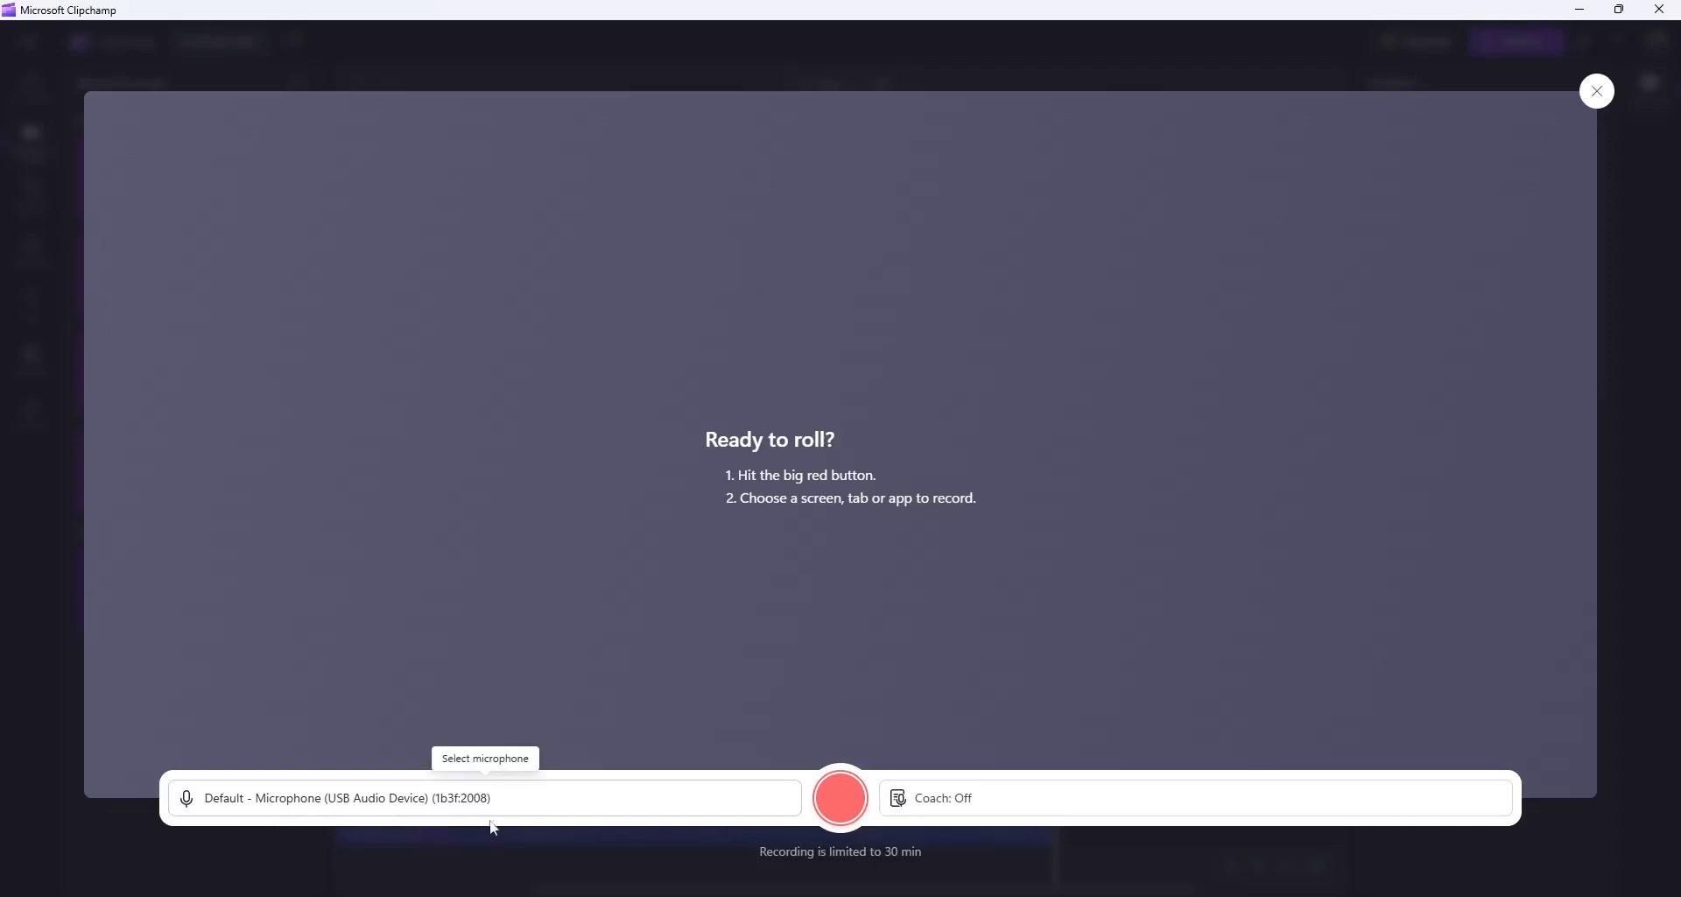
# Step: Check the Speaker Coach option, leave it off, and start recording the entire screen without system audio
pyautogui.click(948, 810)
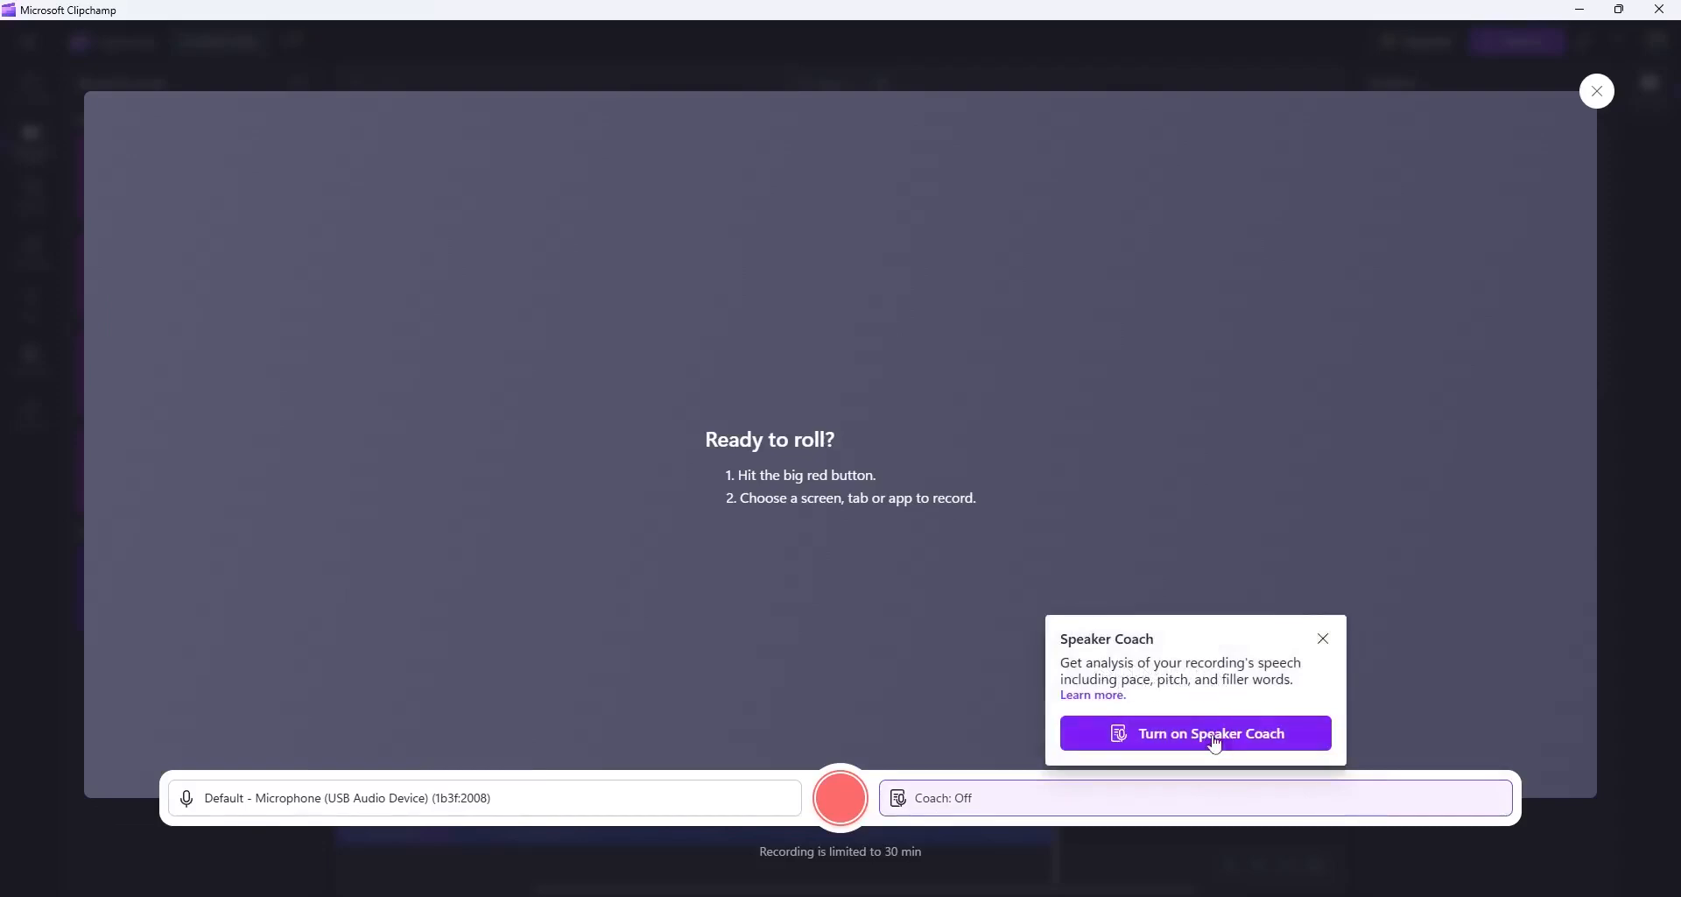
pyautogui.click(1323, 640)
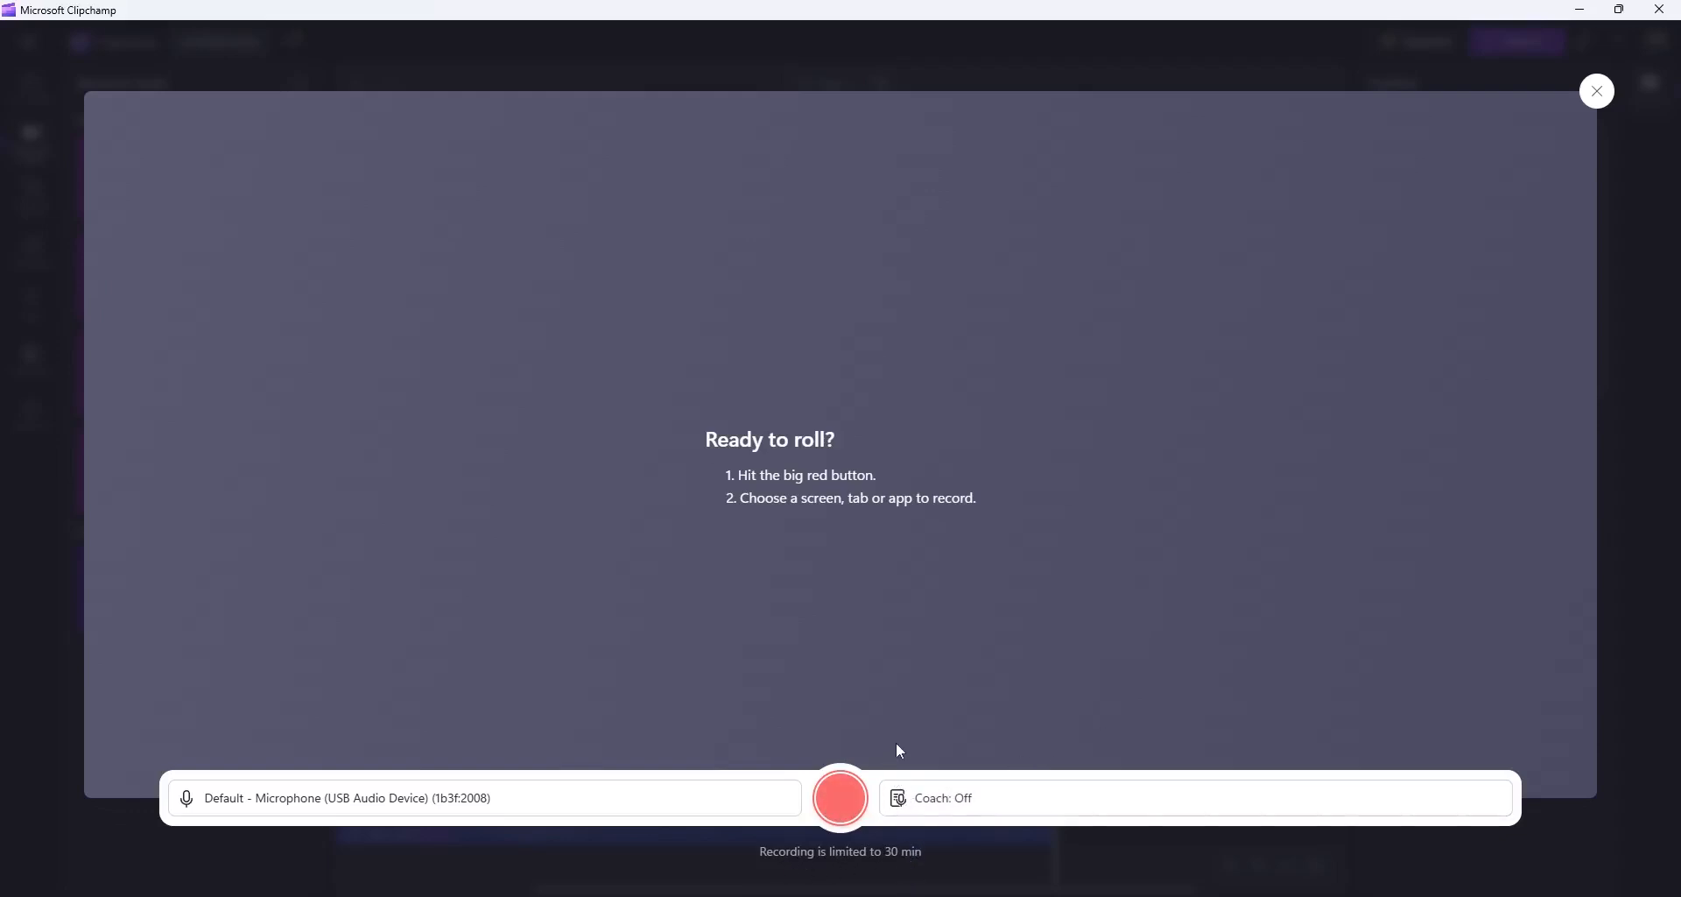
pyautogui.click(843, 797)
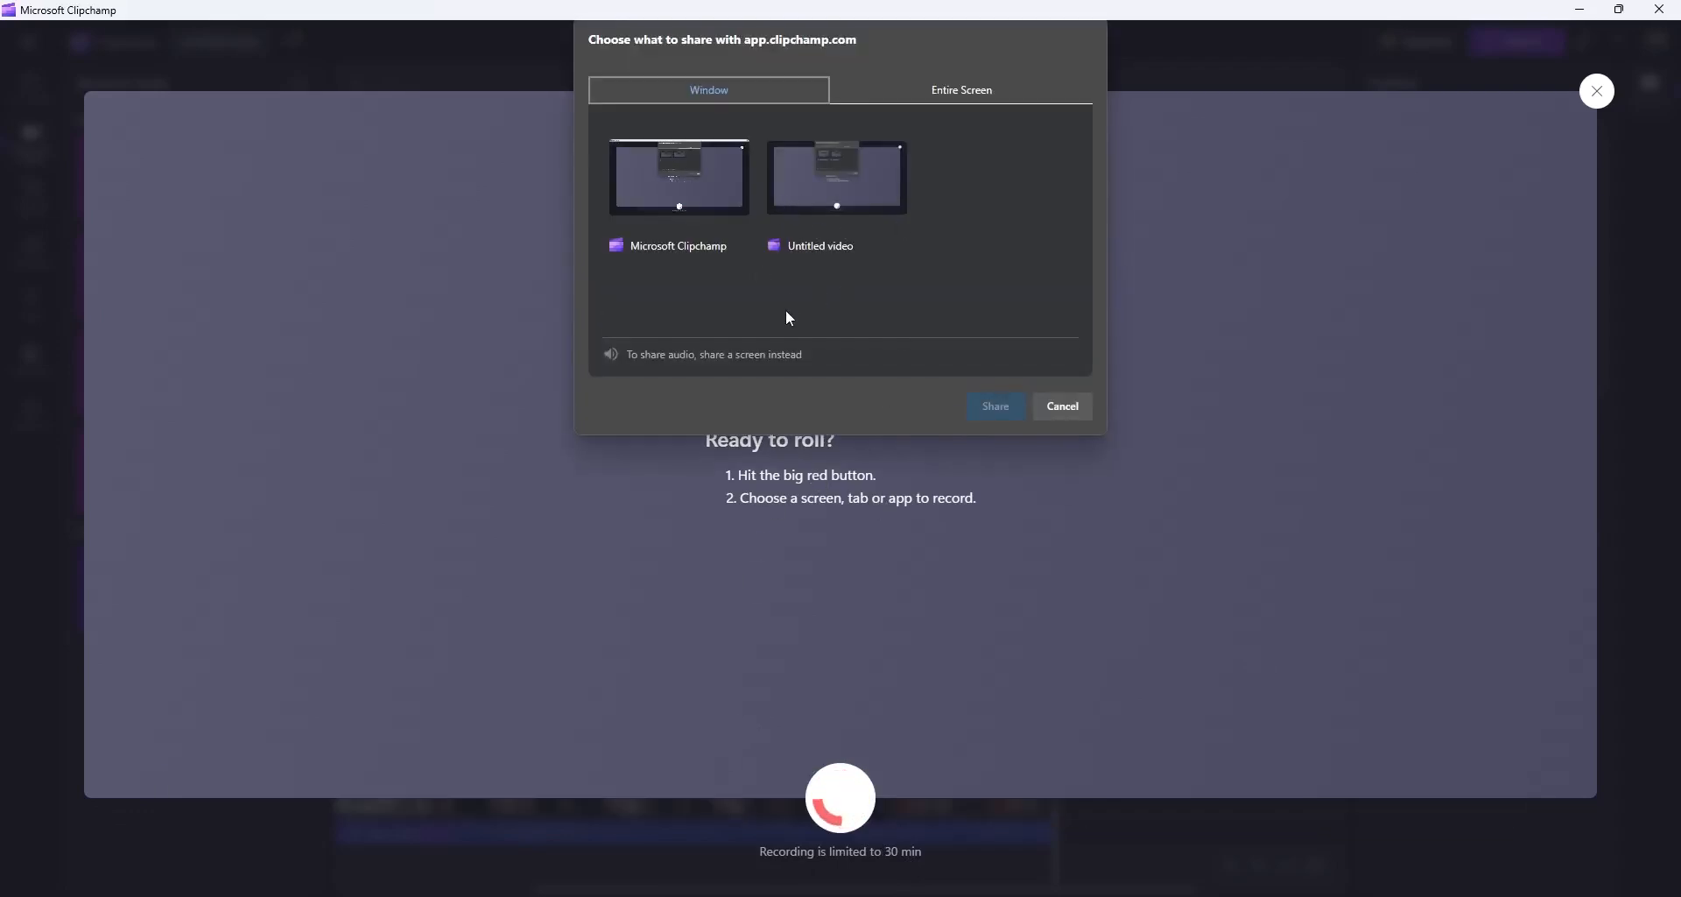
pyautogui.click(963, 92)
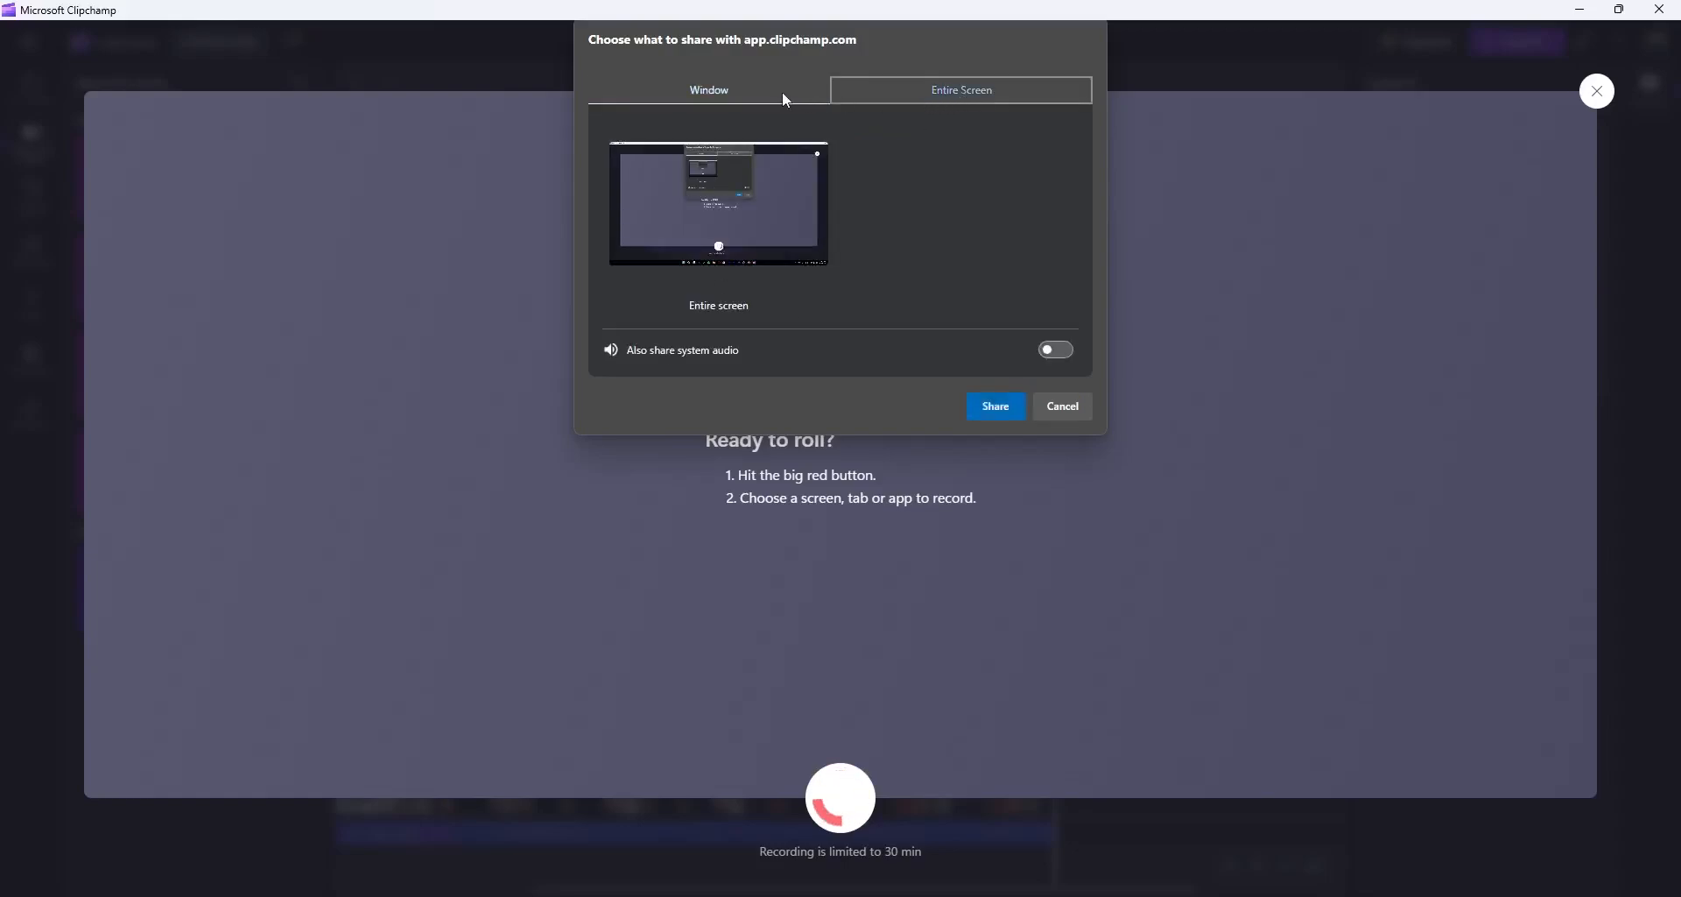
pyautogui.click(720, 217)
pyautogui.click(986, 407)
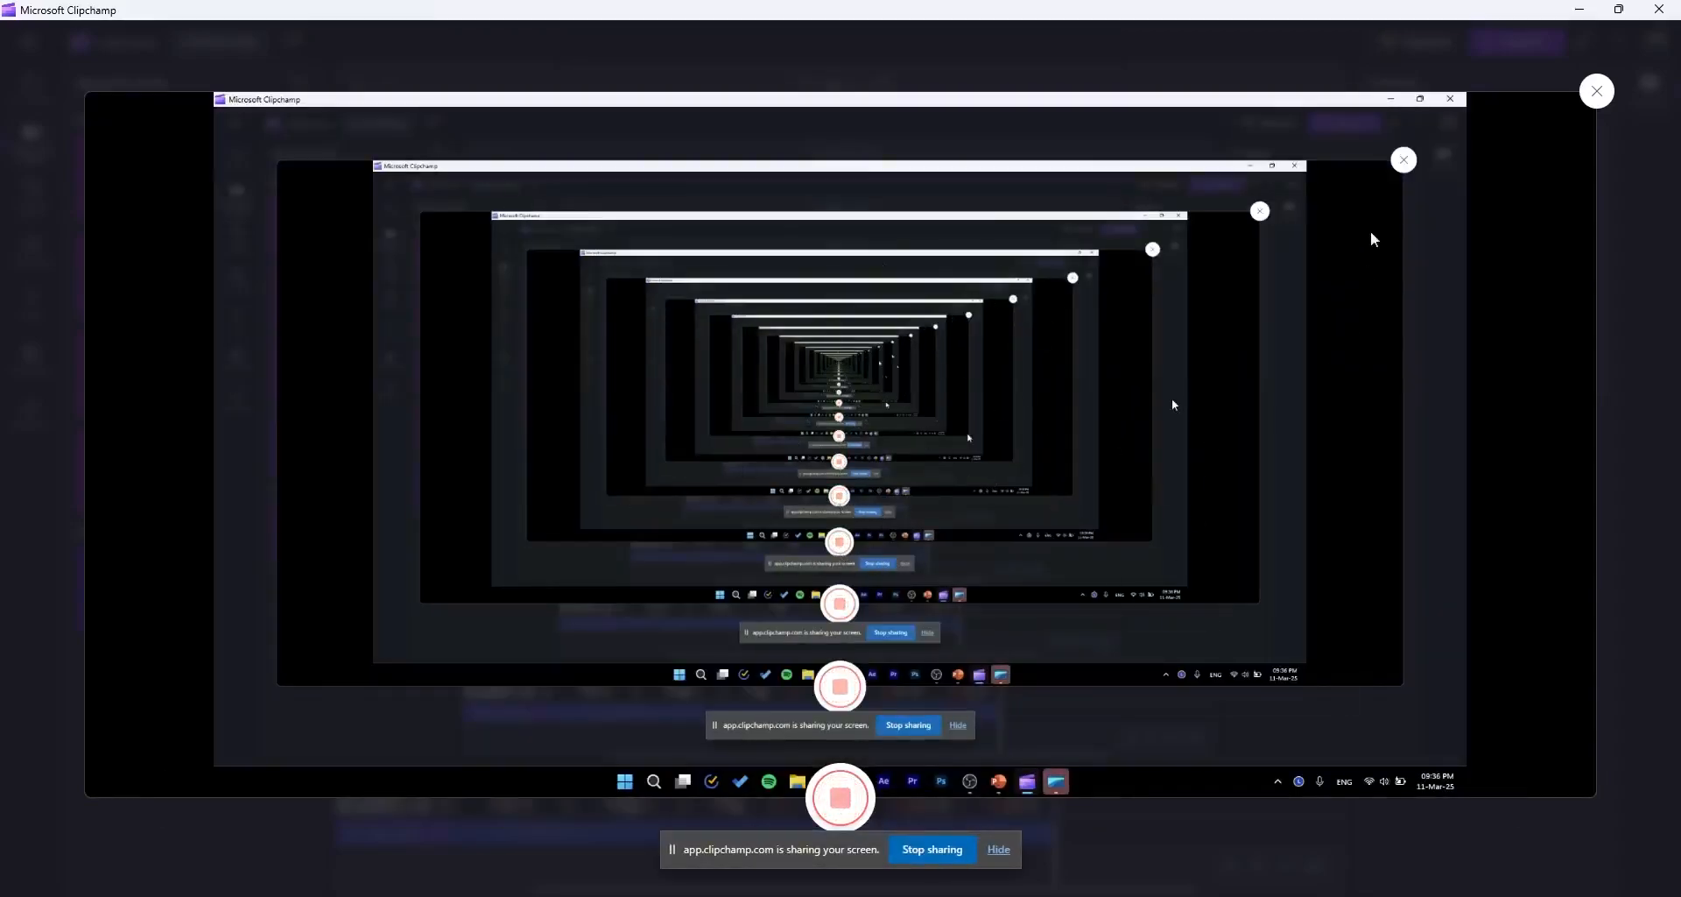
# Step: Hide the screen-sharing notice, minimize and restore the window, and stay in the recording instead of exiting
pyautogui.click(999, 849)
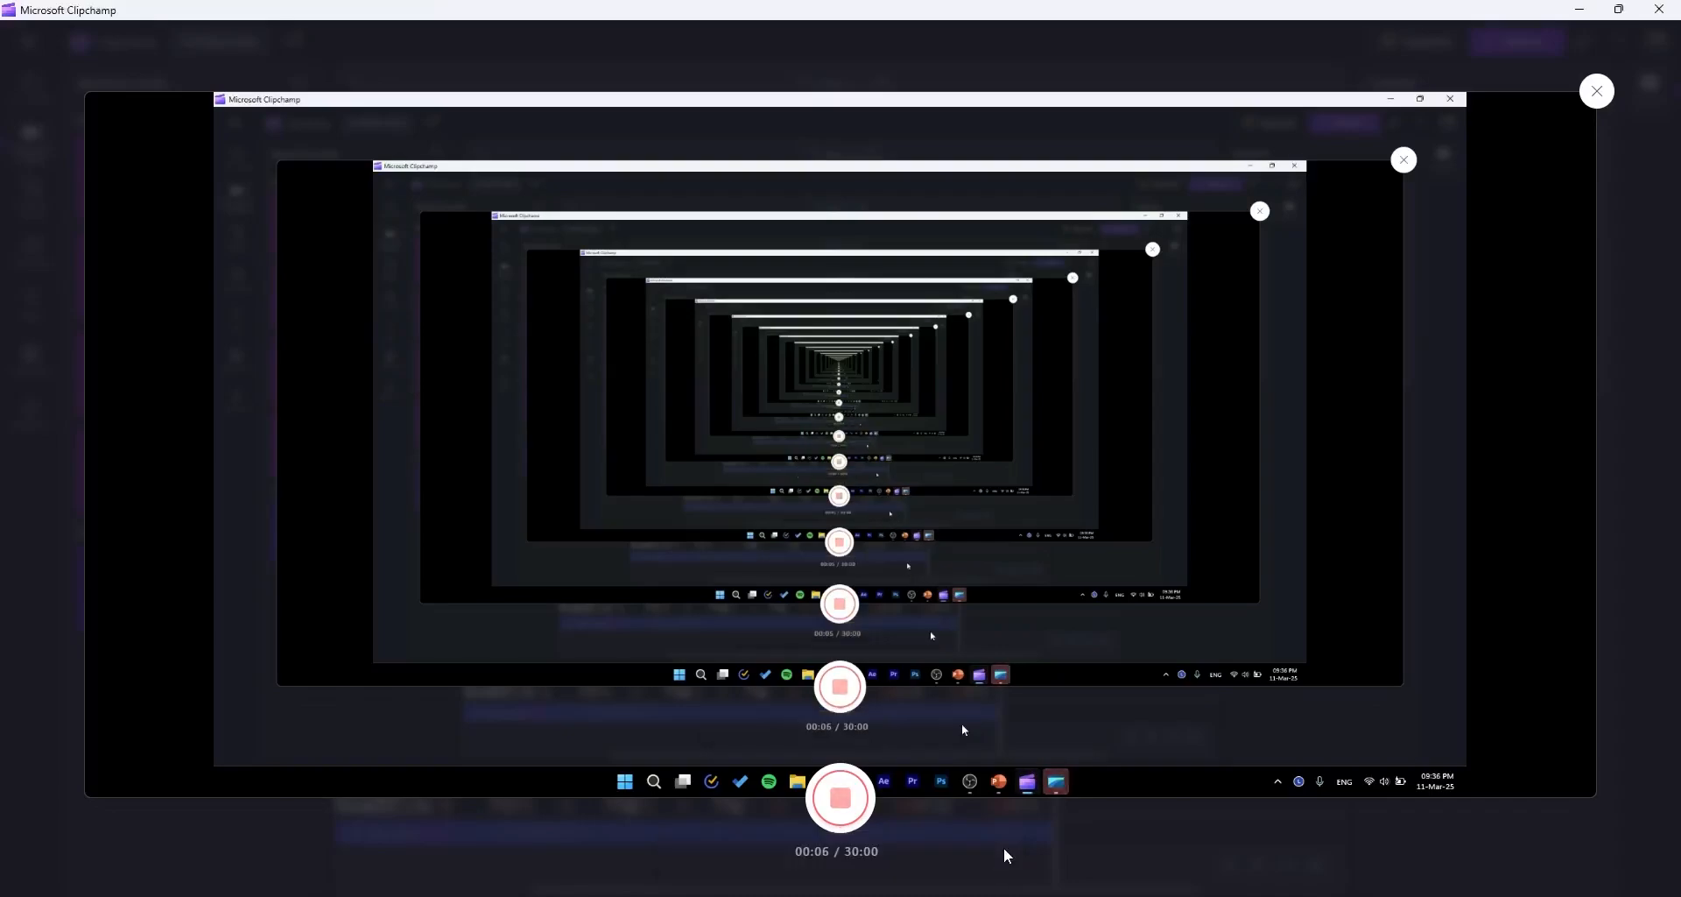
pyautogui.moveTo(1040, 782)
pyautogui.click(1091, 895)
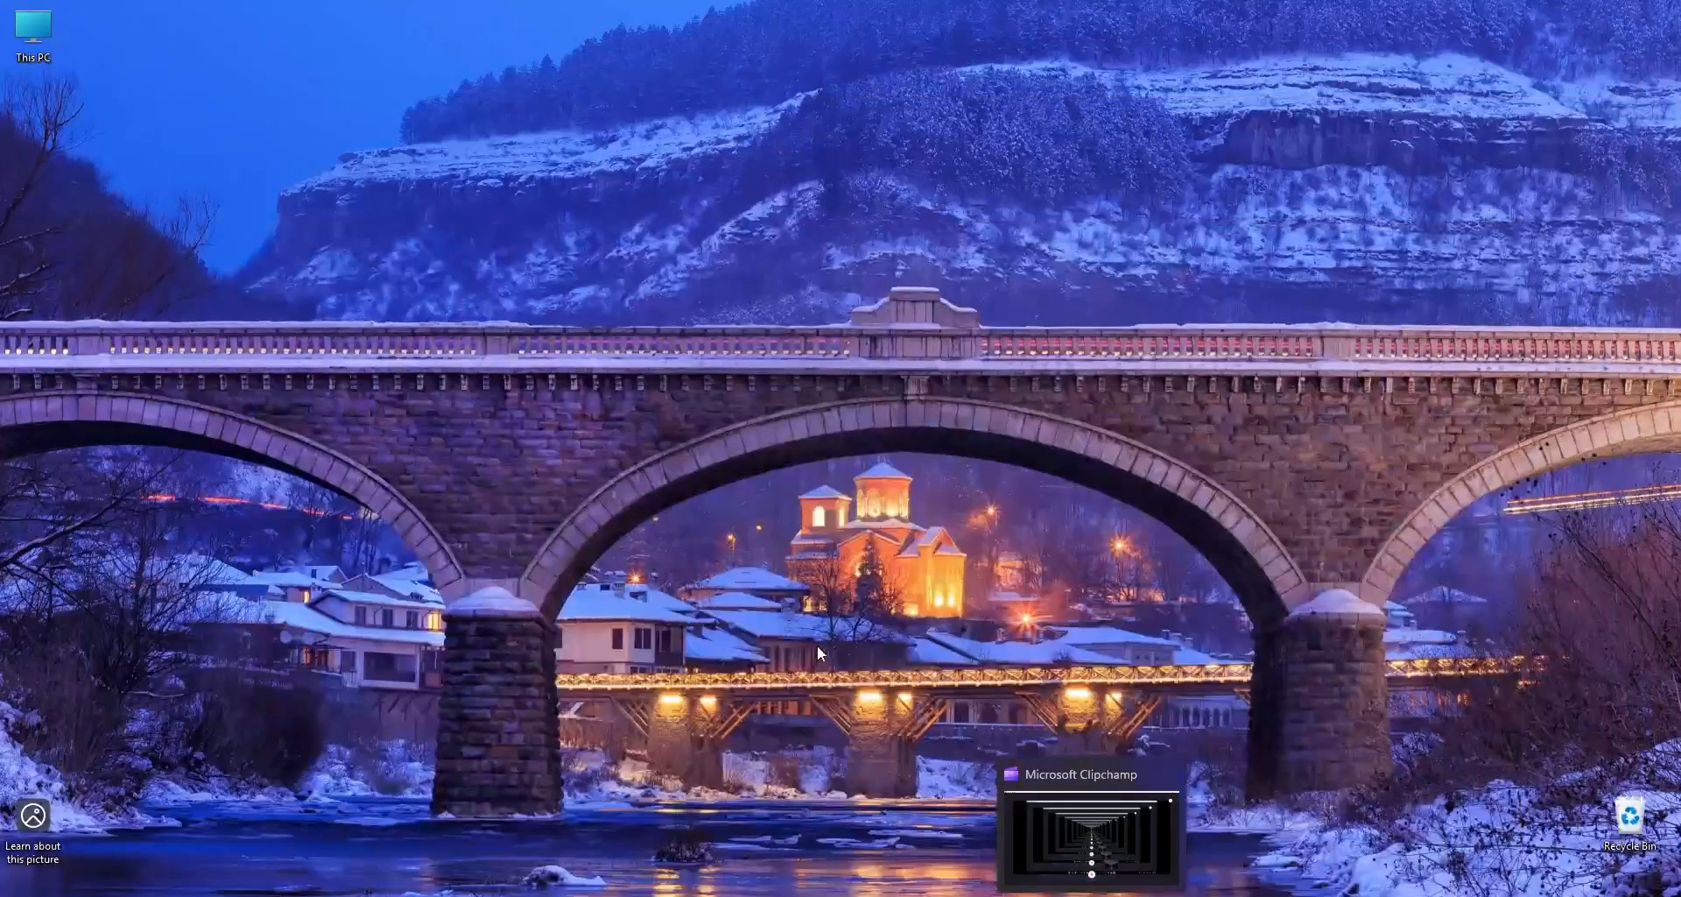
pyautogui.click(1091, 895)
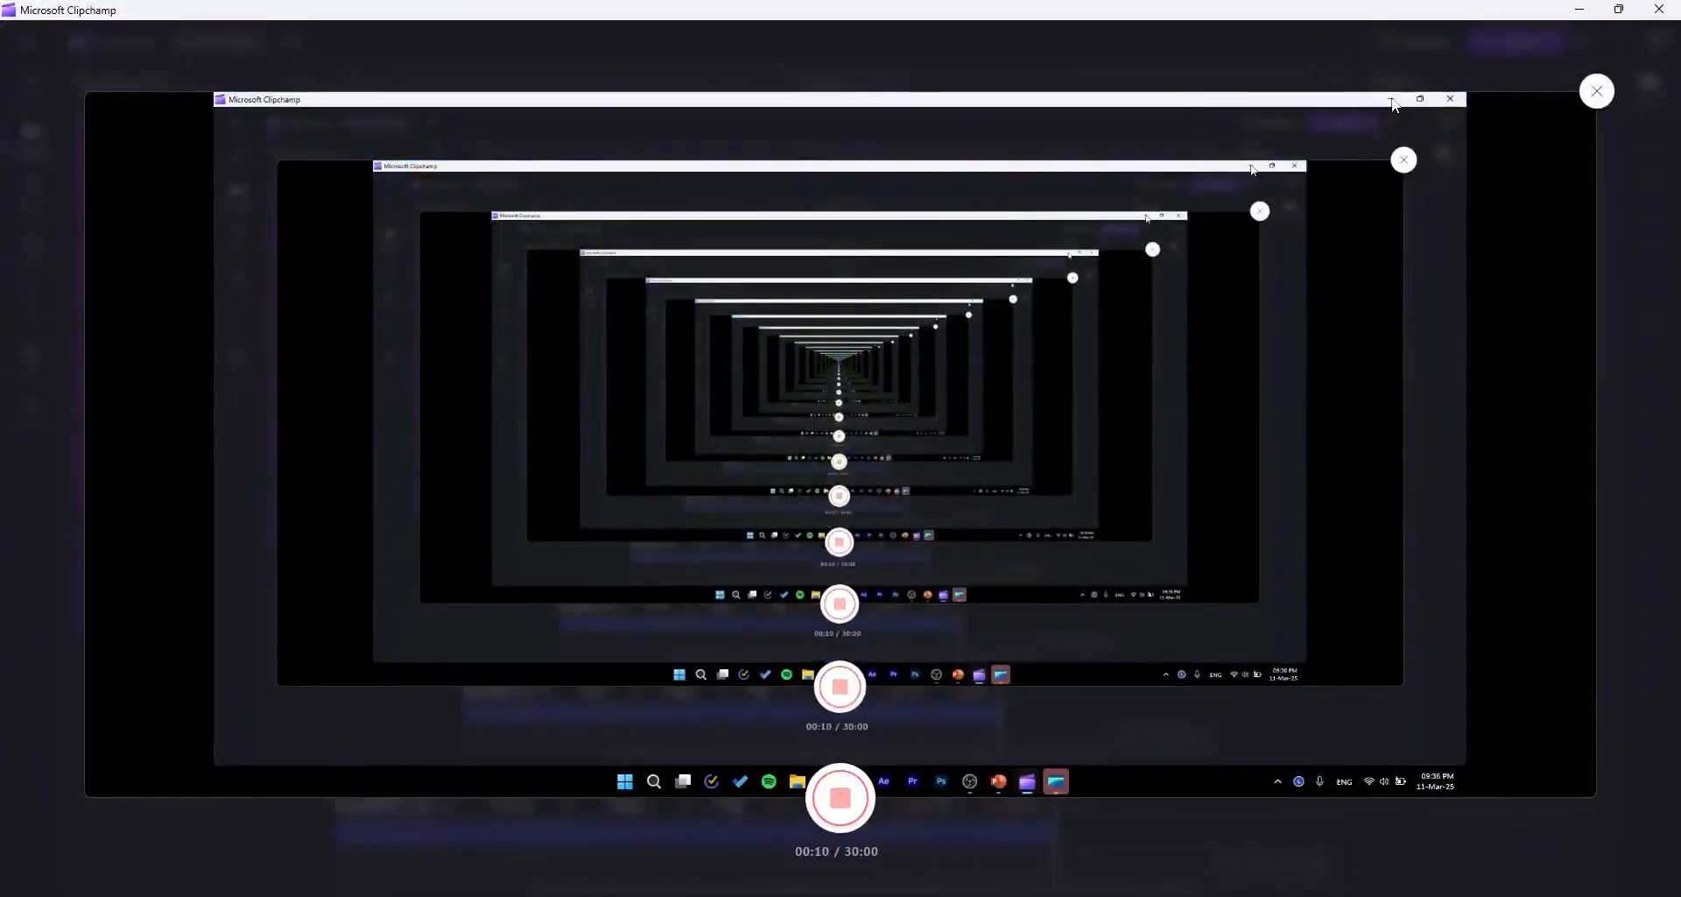
pyautogui.click(1597, 91)
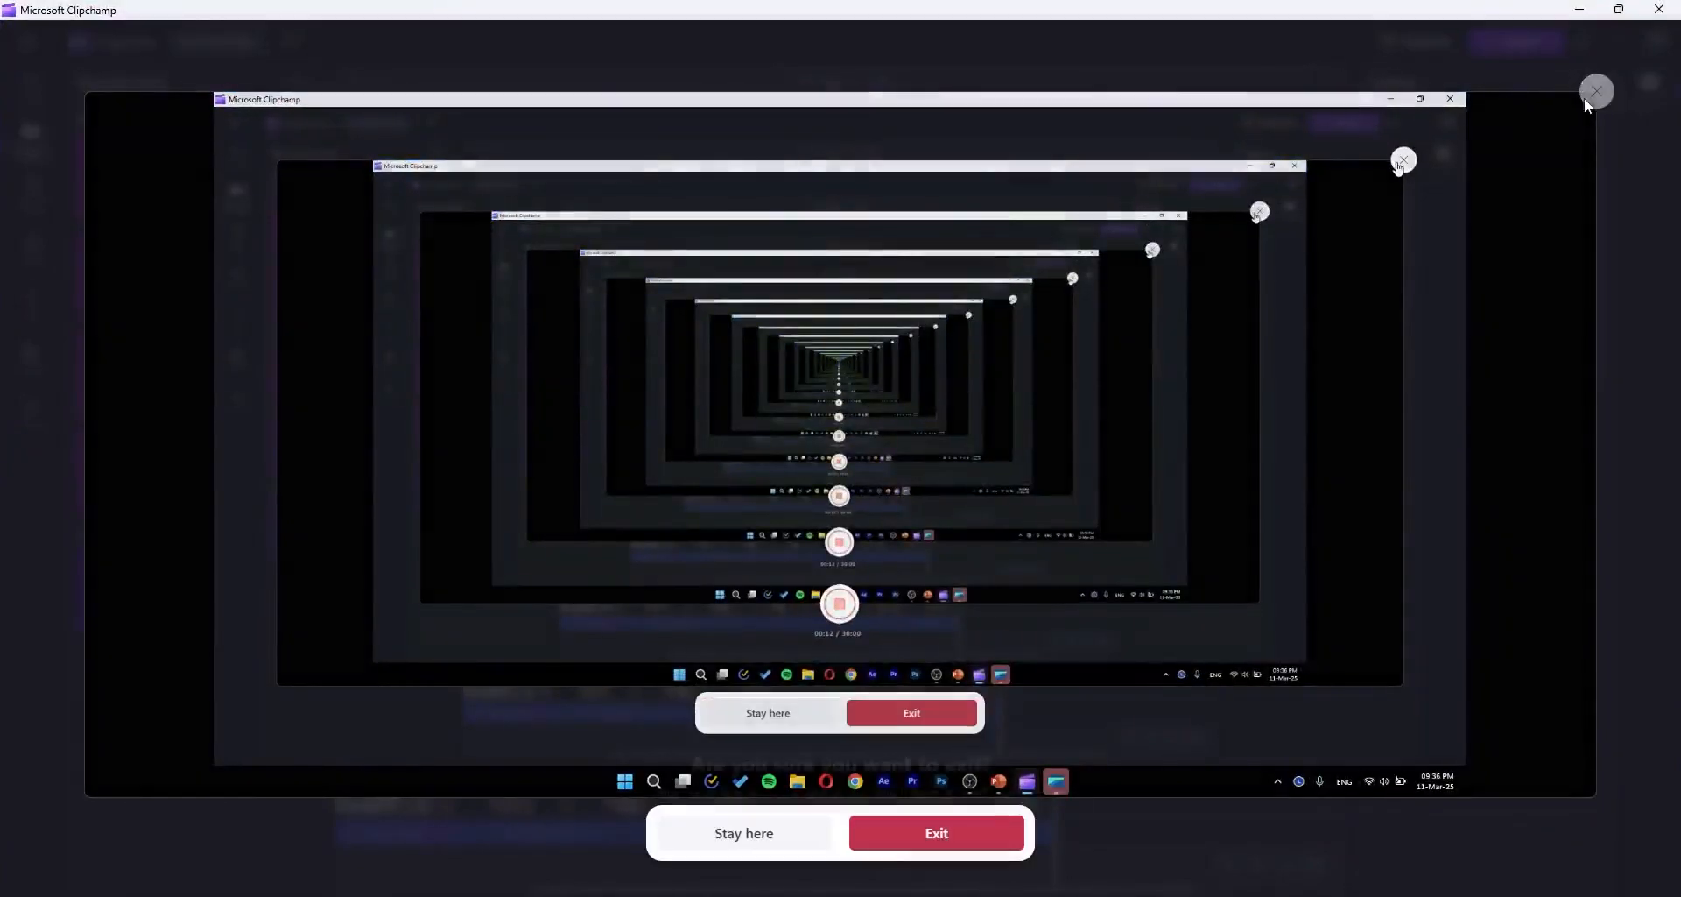
pyautogui.click(764, 834)
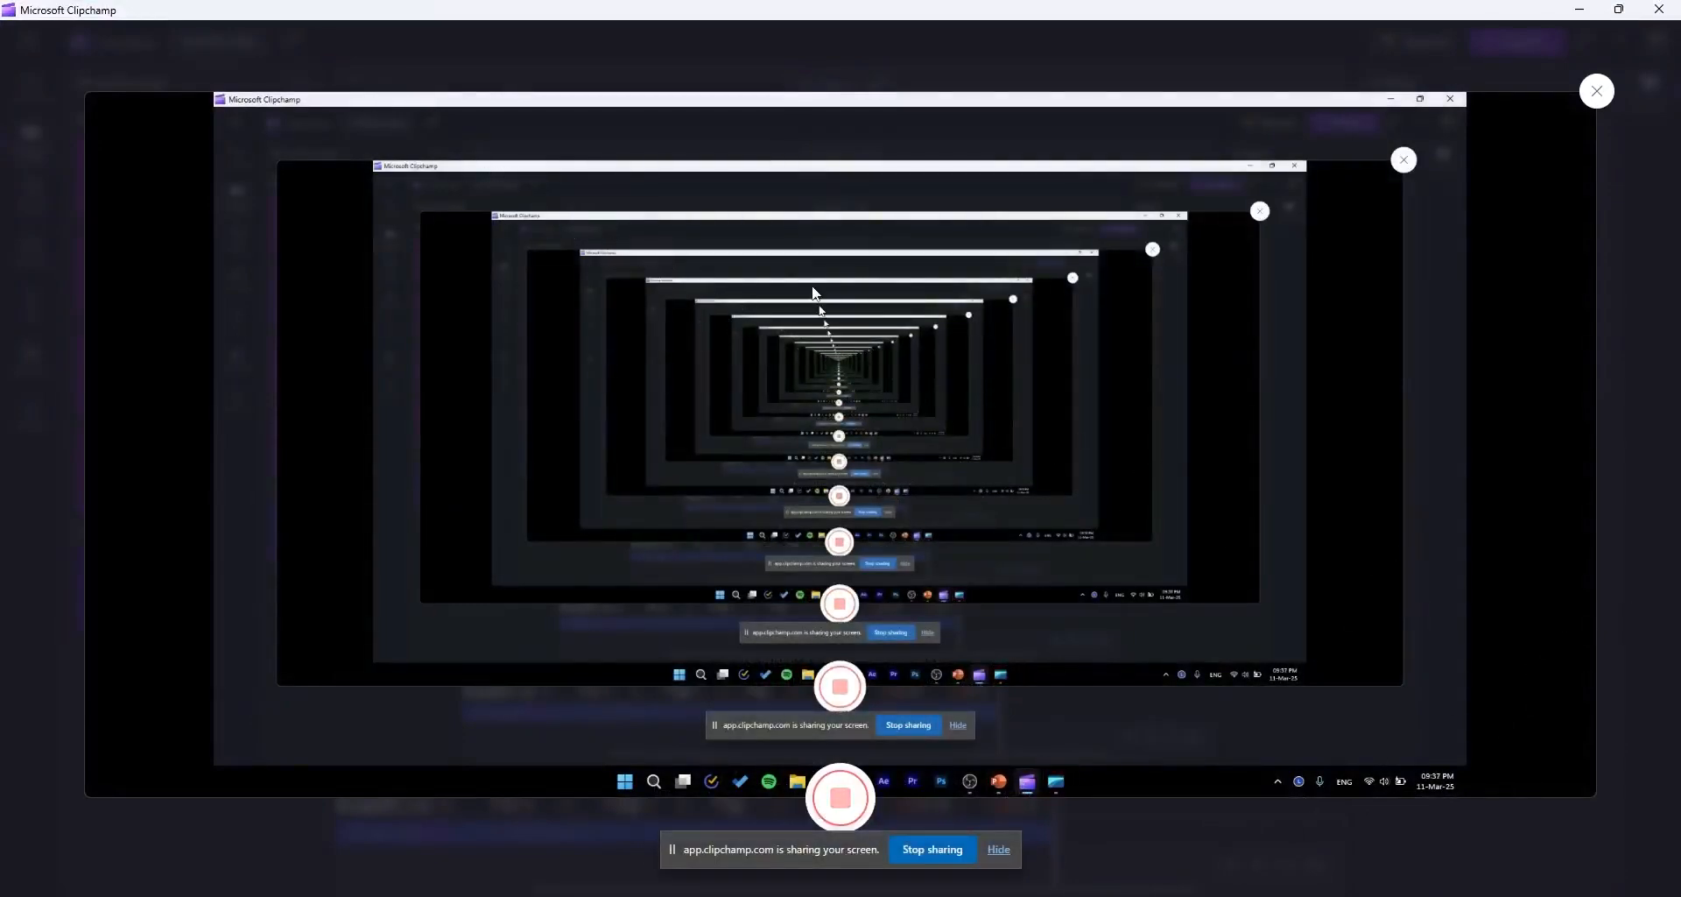
# Step: Record some activity on the Windows desktop, stop sharing the screen, and save the recording for editing
pyautogui.press('super+d')
pyautogui.rightClick(870, 246)
pyautogui.click(914, 316)
pyautogui.rightClick(766, 254)
pyautogui.click(814, 329)
pyautogui.rightClick(811, 326)
pyautogui.click(839, 396)
pyautogui.rightClick(798, 384)
pyautogui.click(849, 453)
pyautogui.click(933, 849)
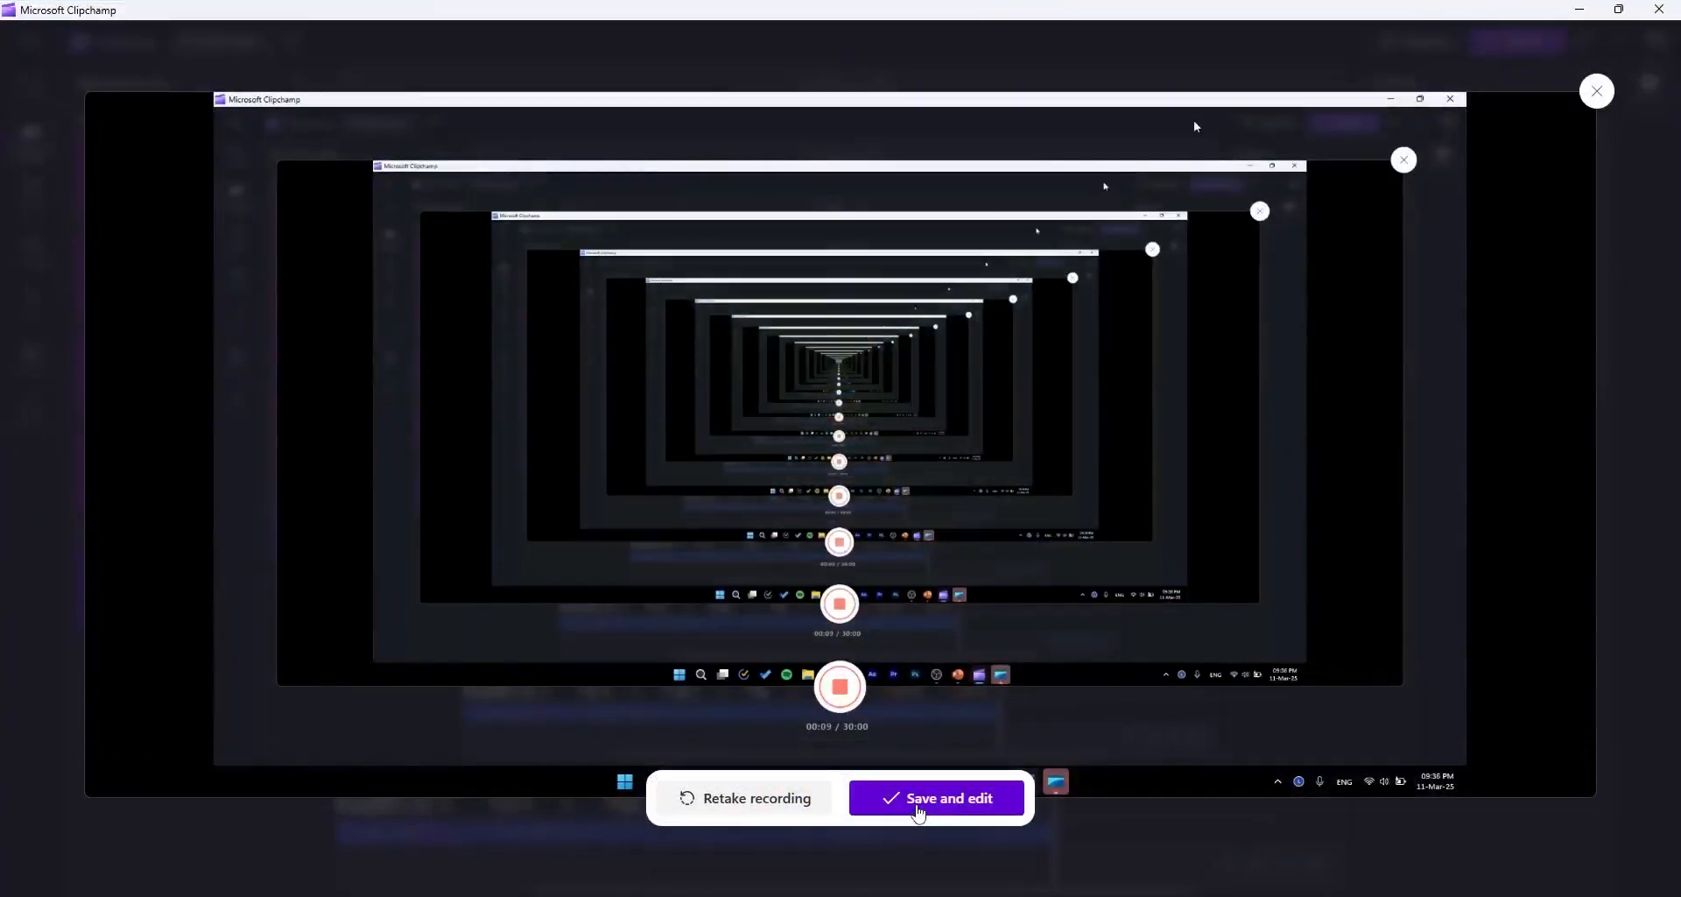
pyautogui.click(918, 810)
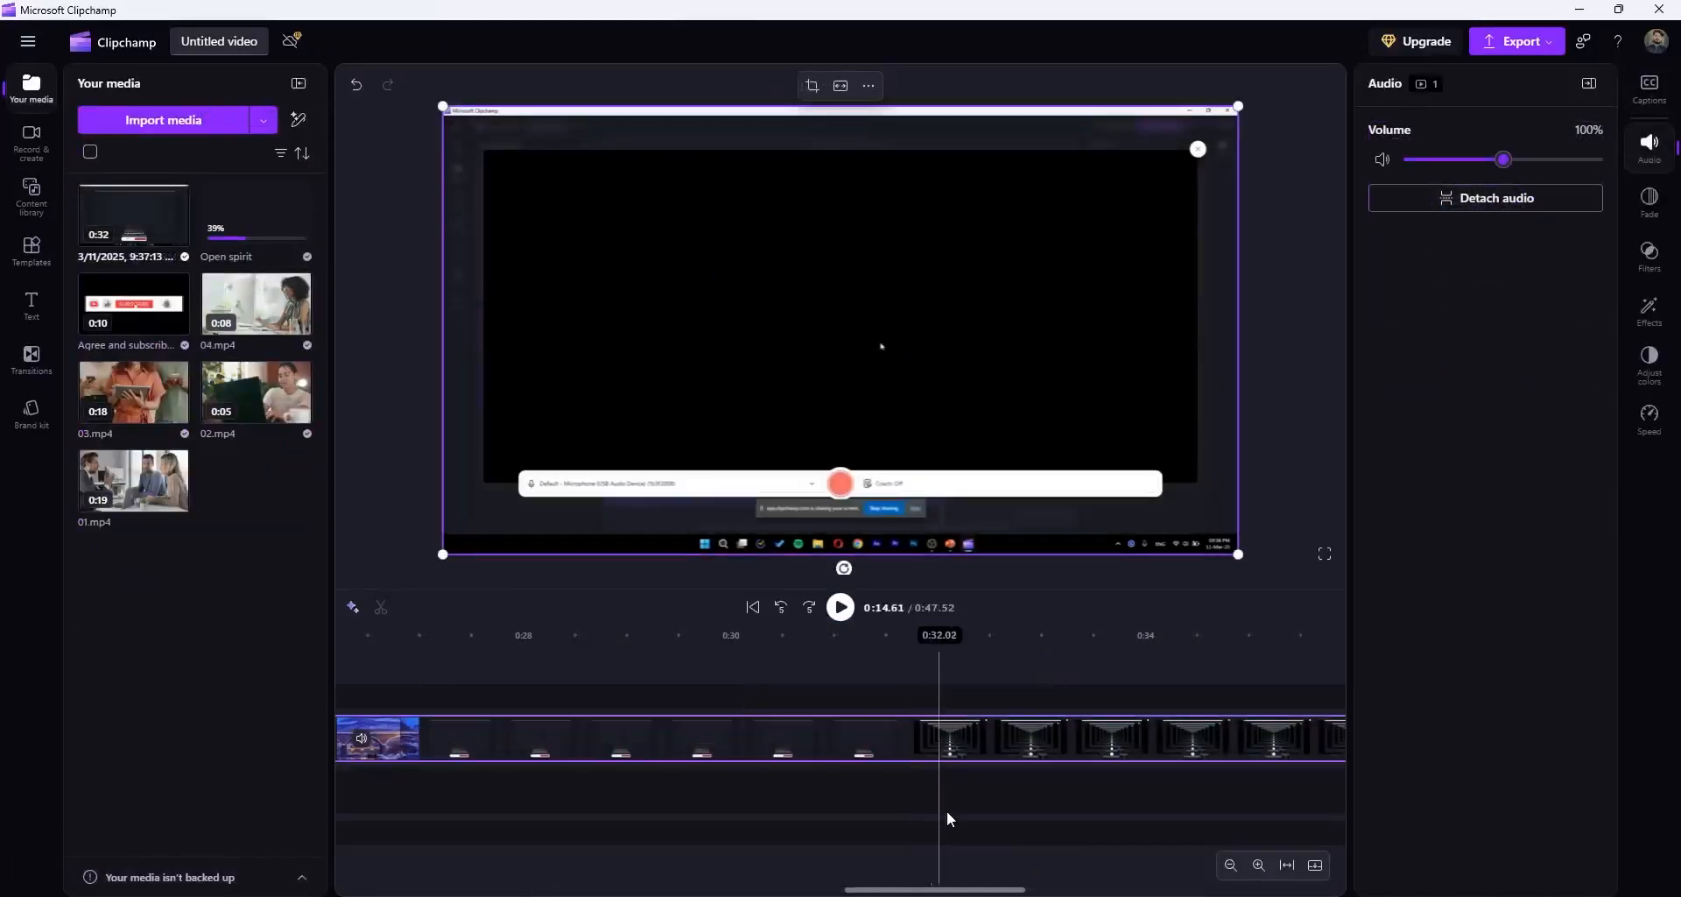
# Step: Check frames of the new screen recording on the timeline and detach the audio from its clip
pyautogui.click(958, 796)
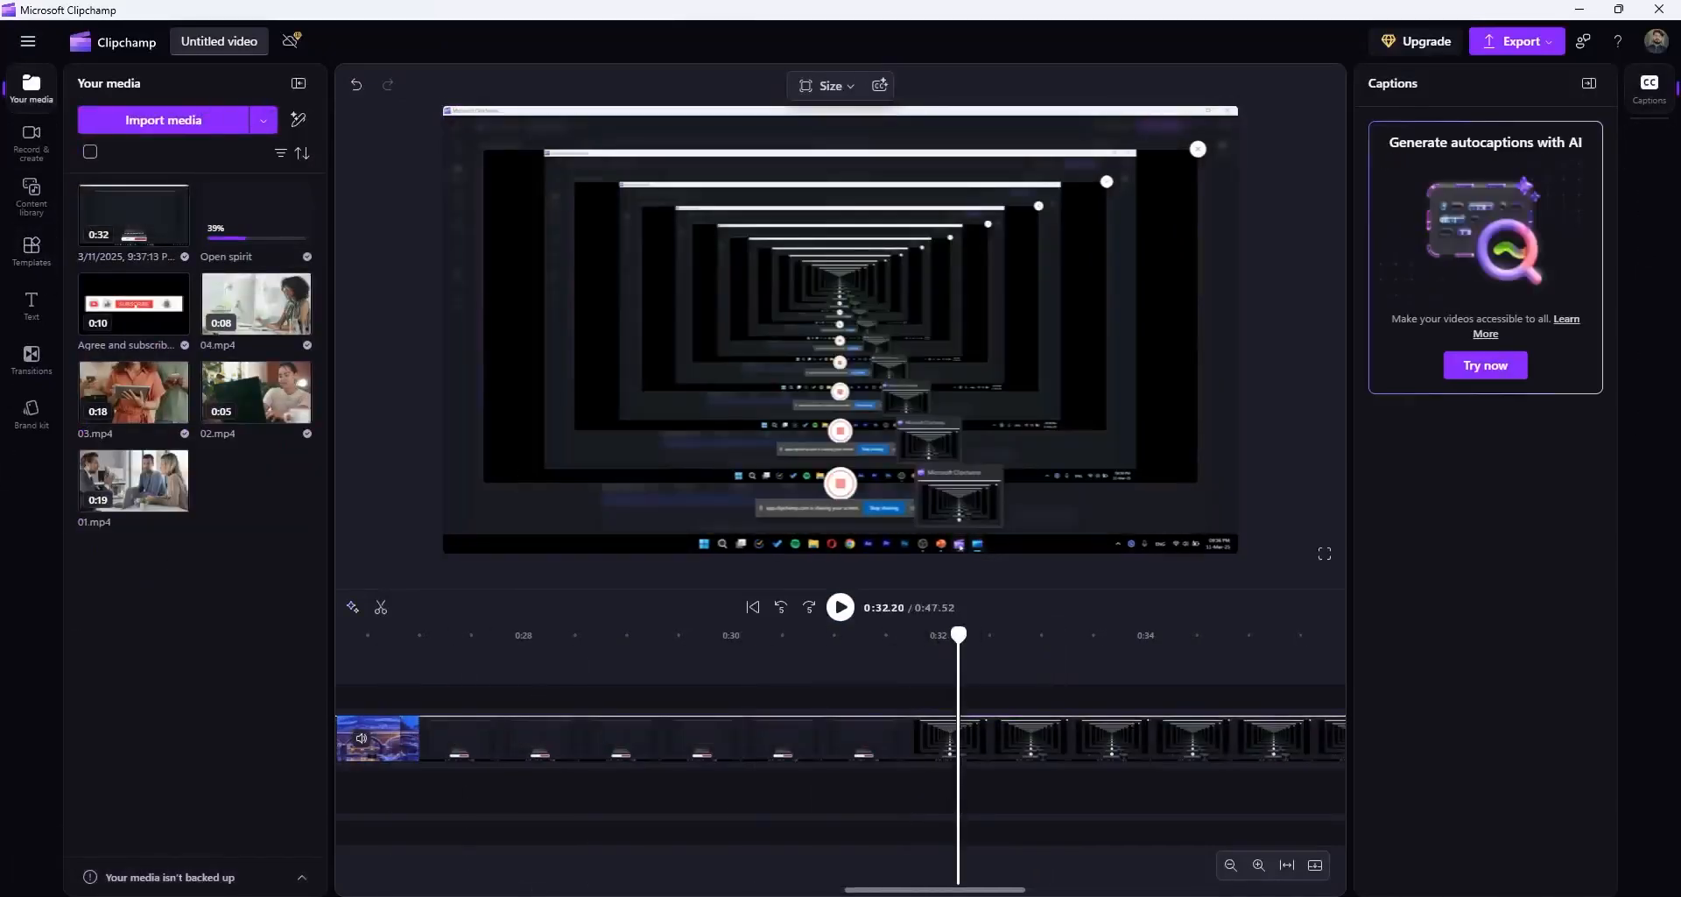
pyautogui.moveTo(954, 891); pyautogui.dragTo(644, 893)
pyautogui.click(1003, 749)
pyautogui.click(976, 635)
pyautogui.click(1135, 635)
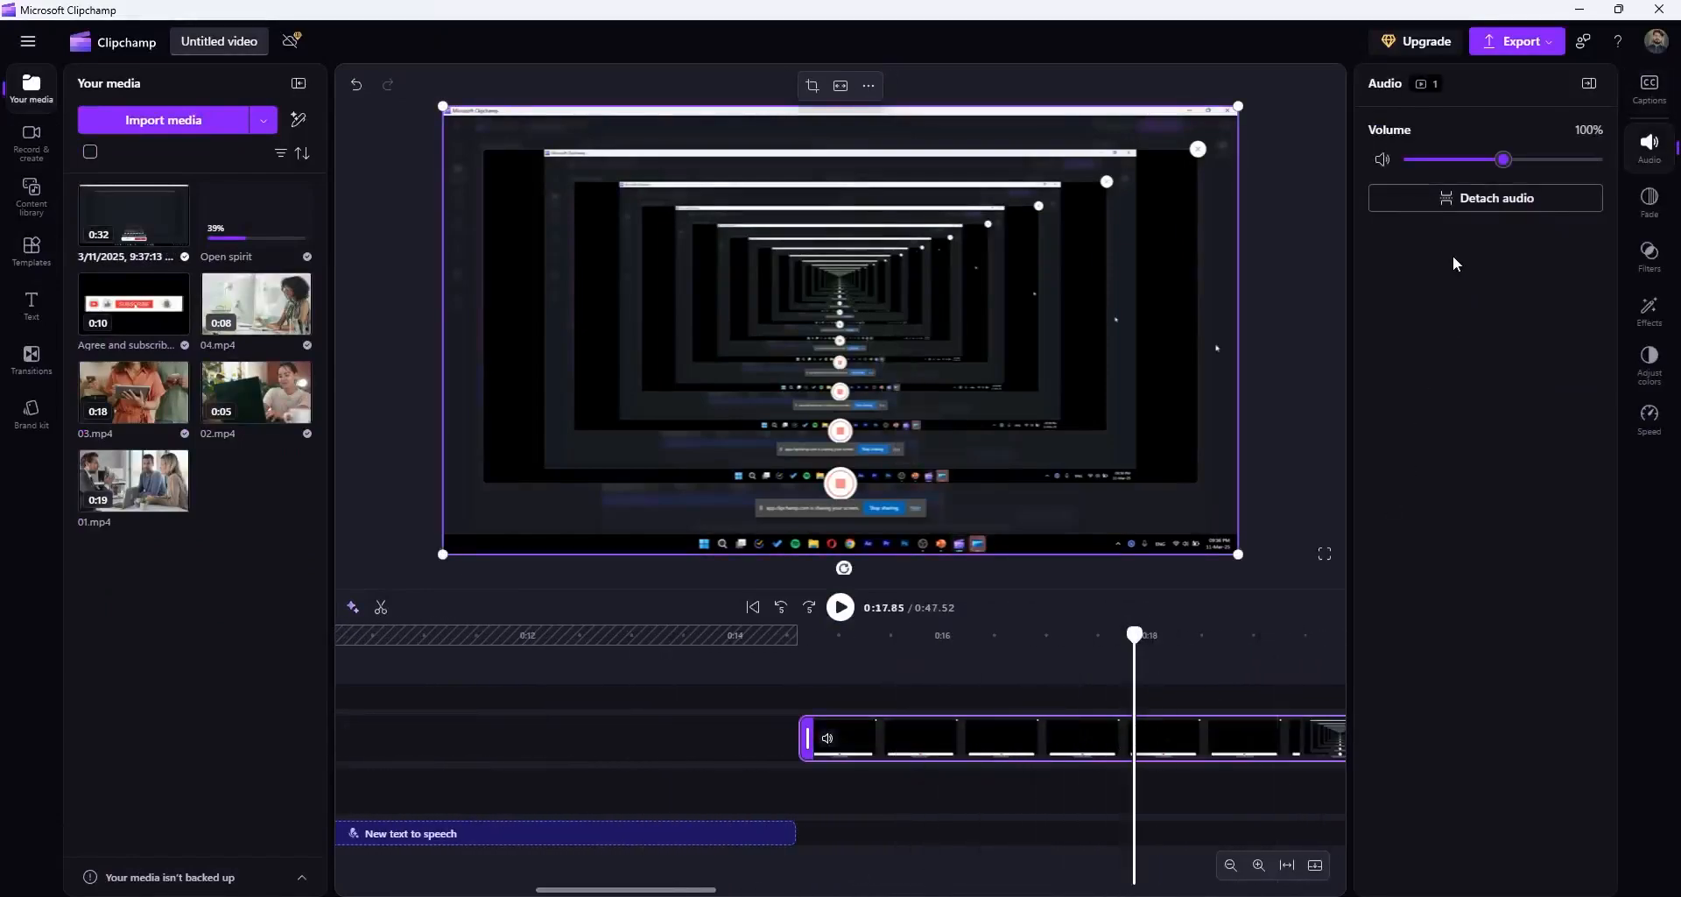
pyautogui.click(1480, 201)
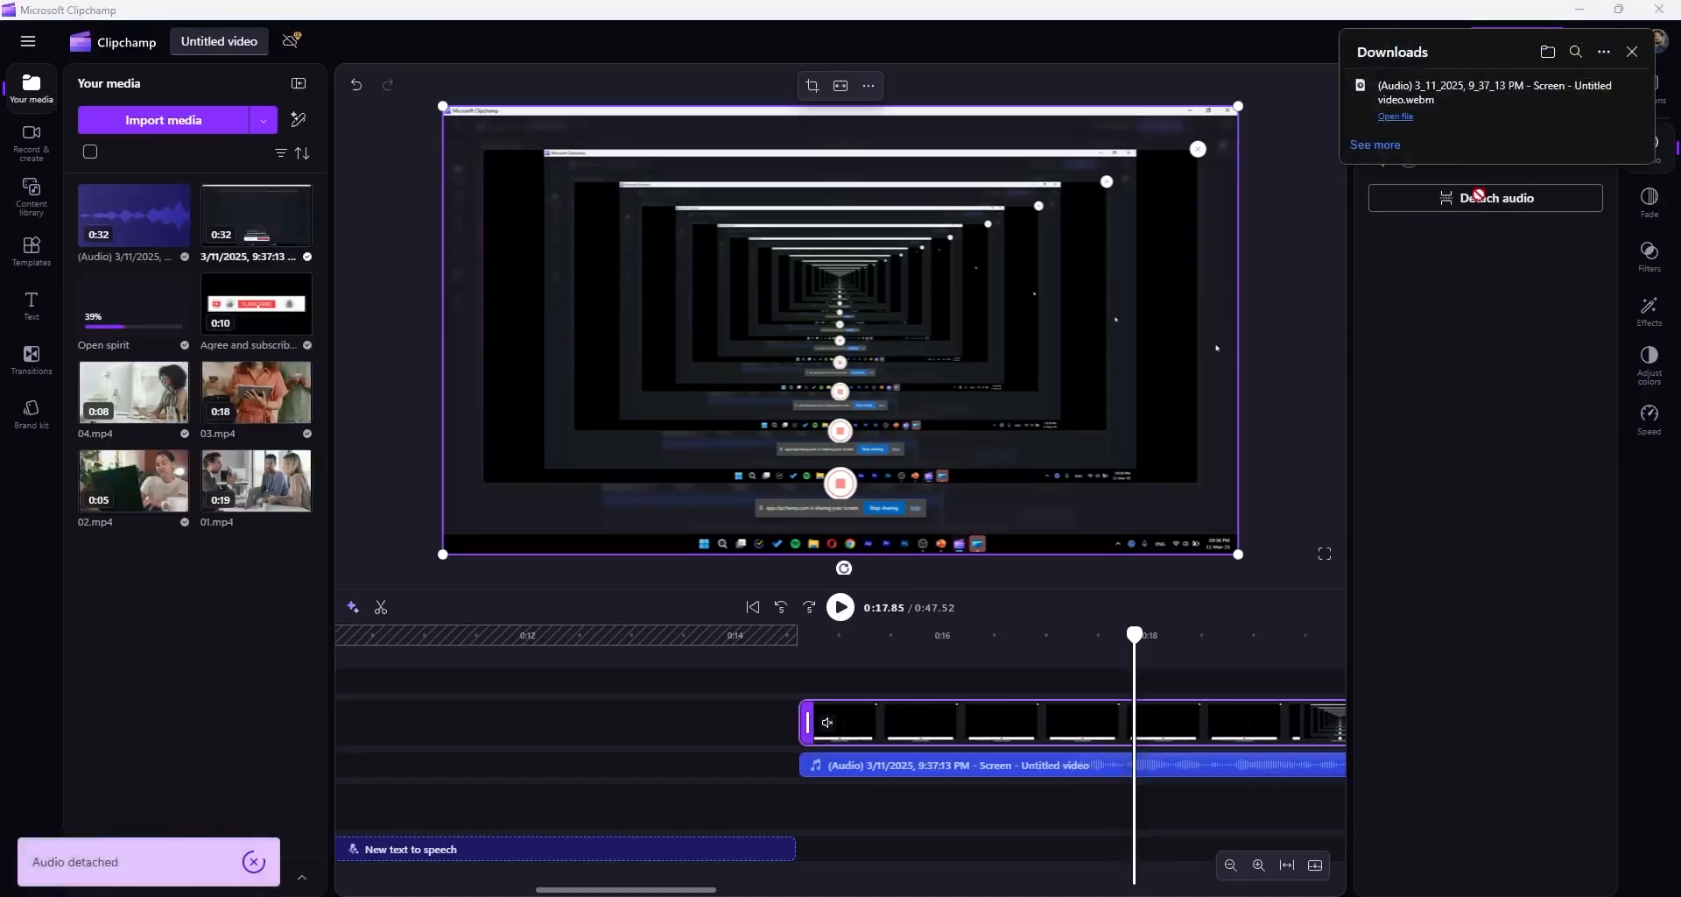
# Step: Move the recording and its detached audio down to the main video and music tracks, and briefly preview them from about 0:15
pyautogui.moveTo(854, 638)
pyautogui.mouseDown()
pyautogui.moveTo(827, 639)
pyautogui.moveTo(855, 648)
pyautogui.mouseUp()
pyautogui.moveTo(998, 725); pyautogui.dragTo(999, 807)
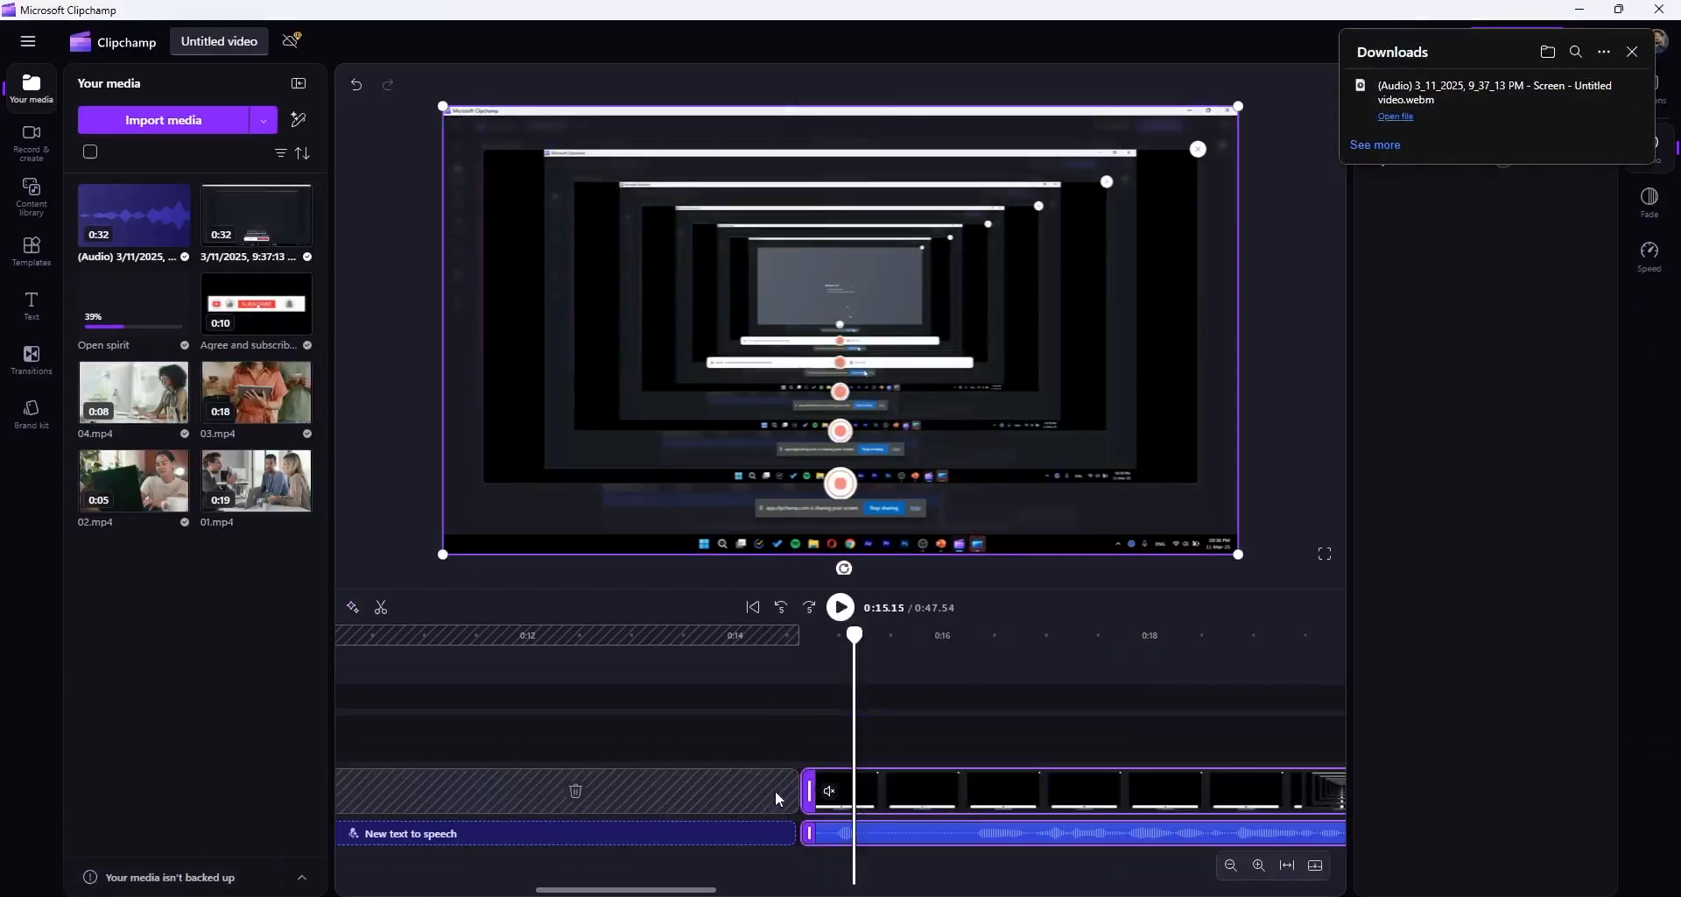
pyautogui.click(723, 838)
pyautogui.press('space')
pyautogui.press('space')
# Step: Select the screen recording and its detached audio, and run Auto cut with transcription in English (United States)
pyautogui.moveTo(959, 730); pyautogui.dragTo(1003, 834)
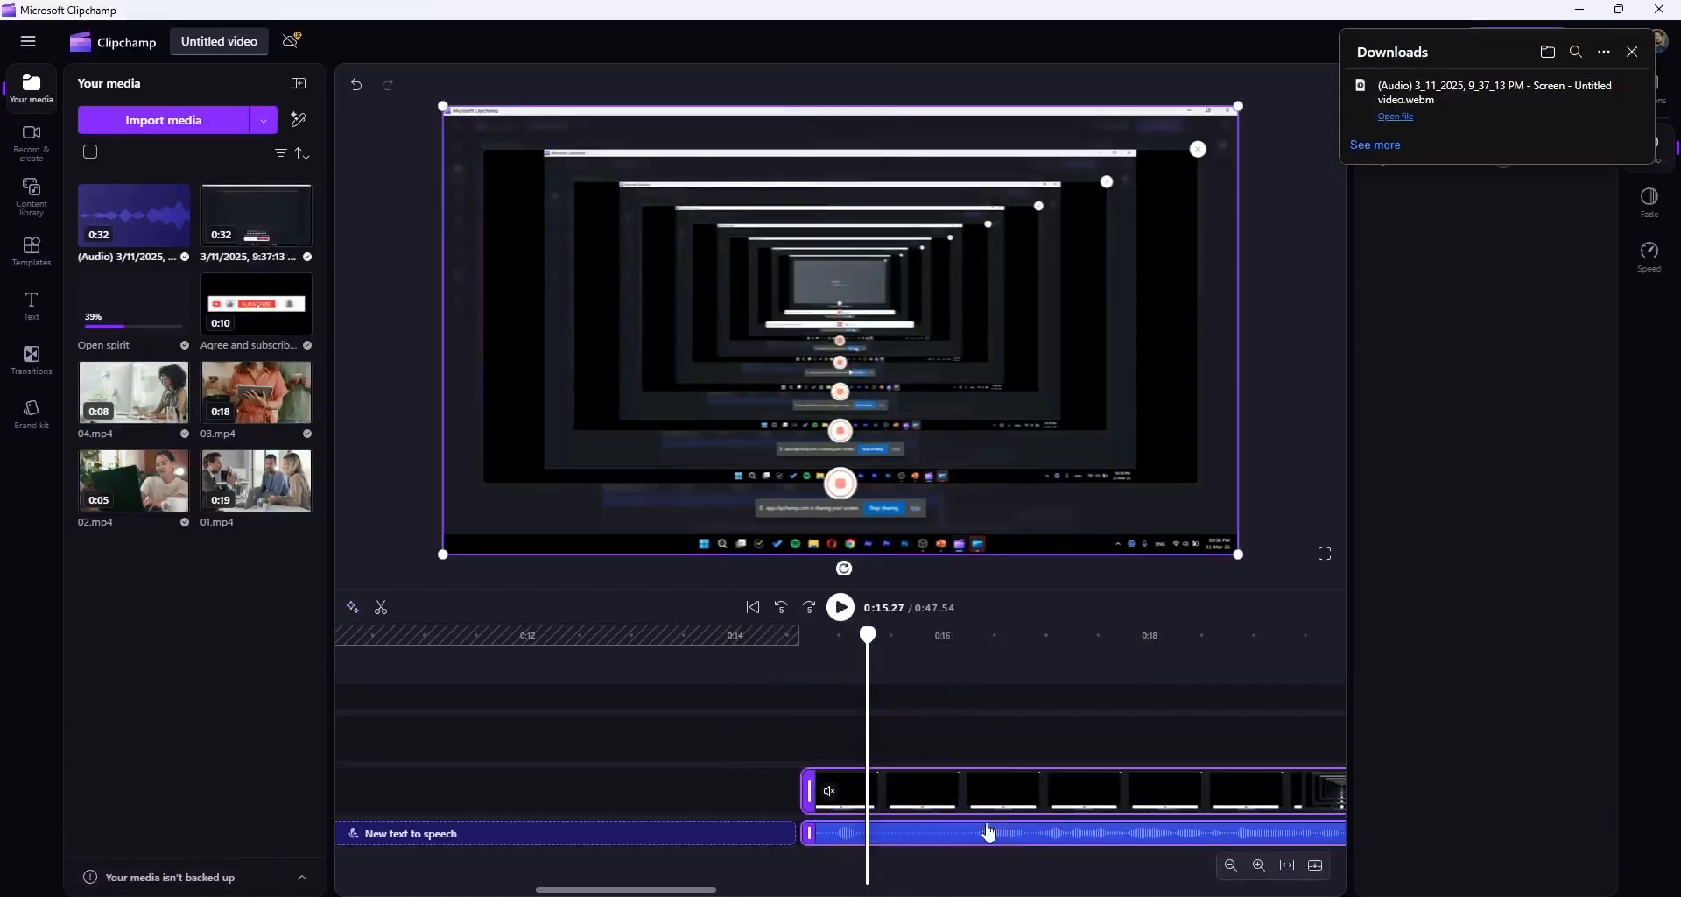
pyautogui.click(353, 607)
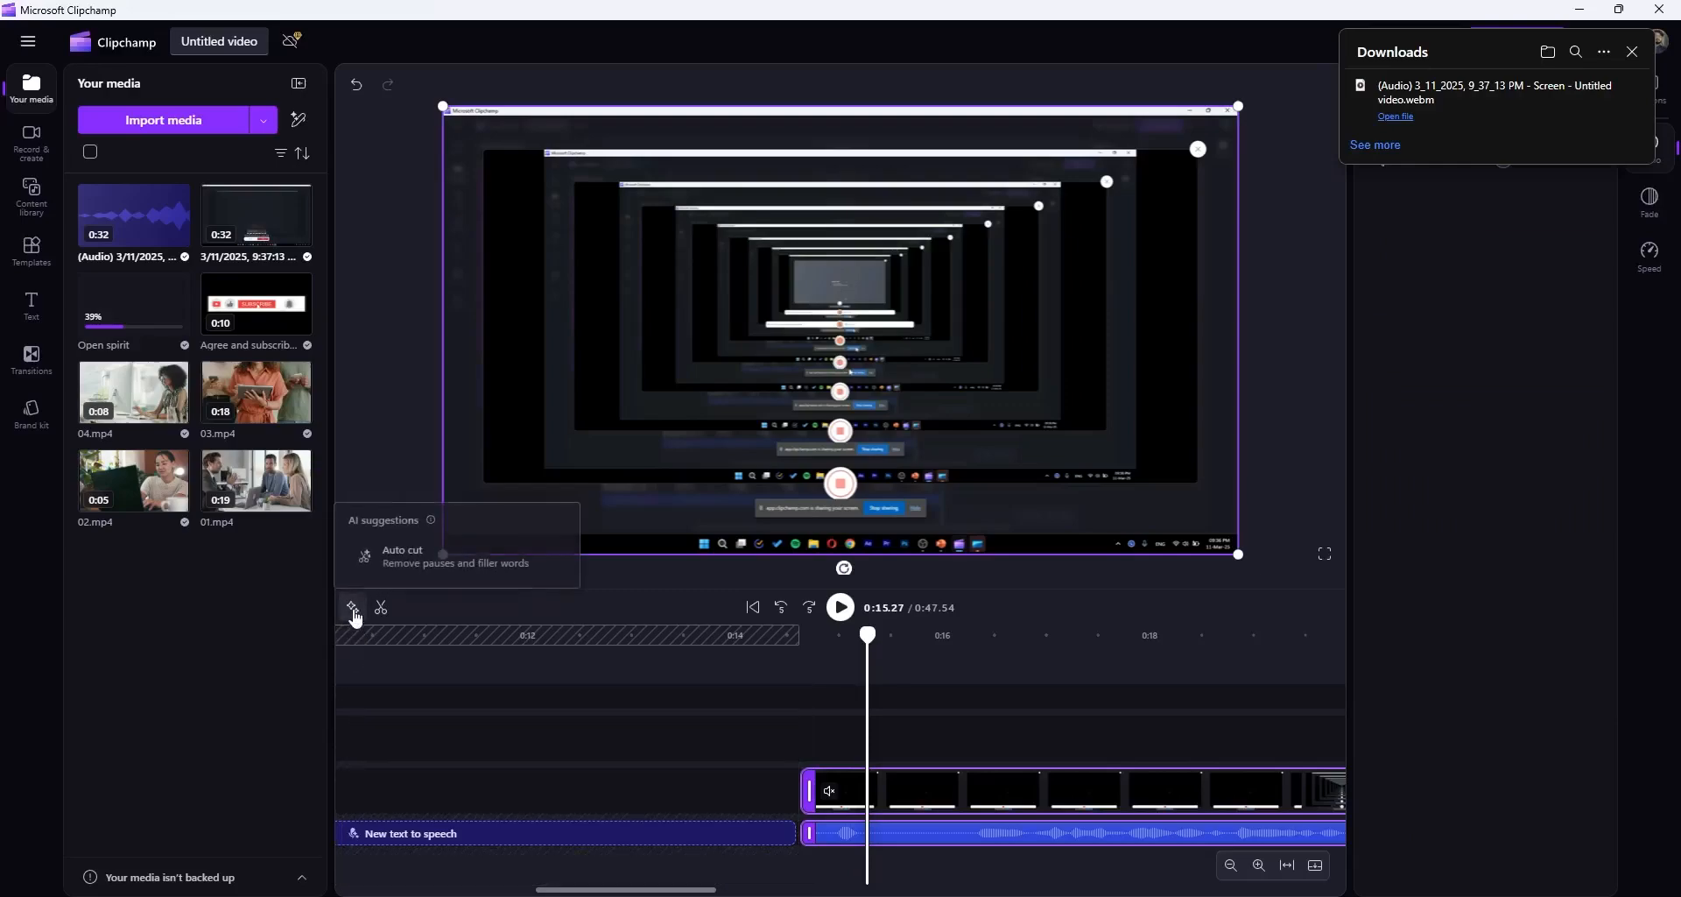
pyautogui.click(401, 569)
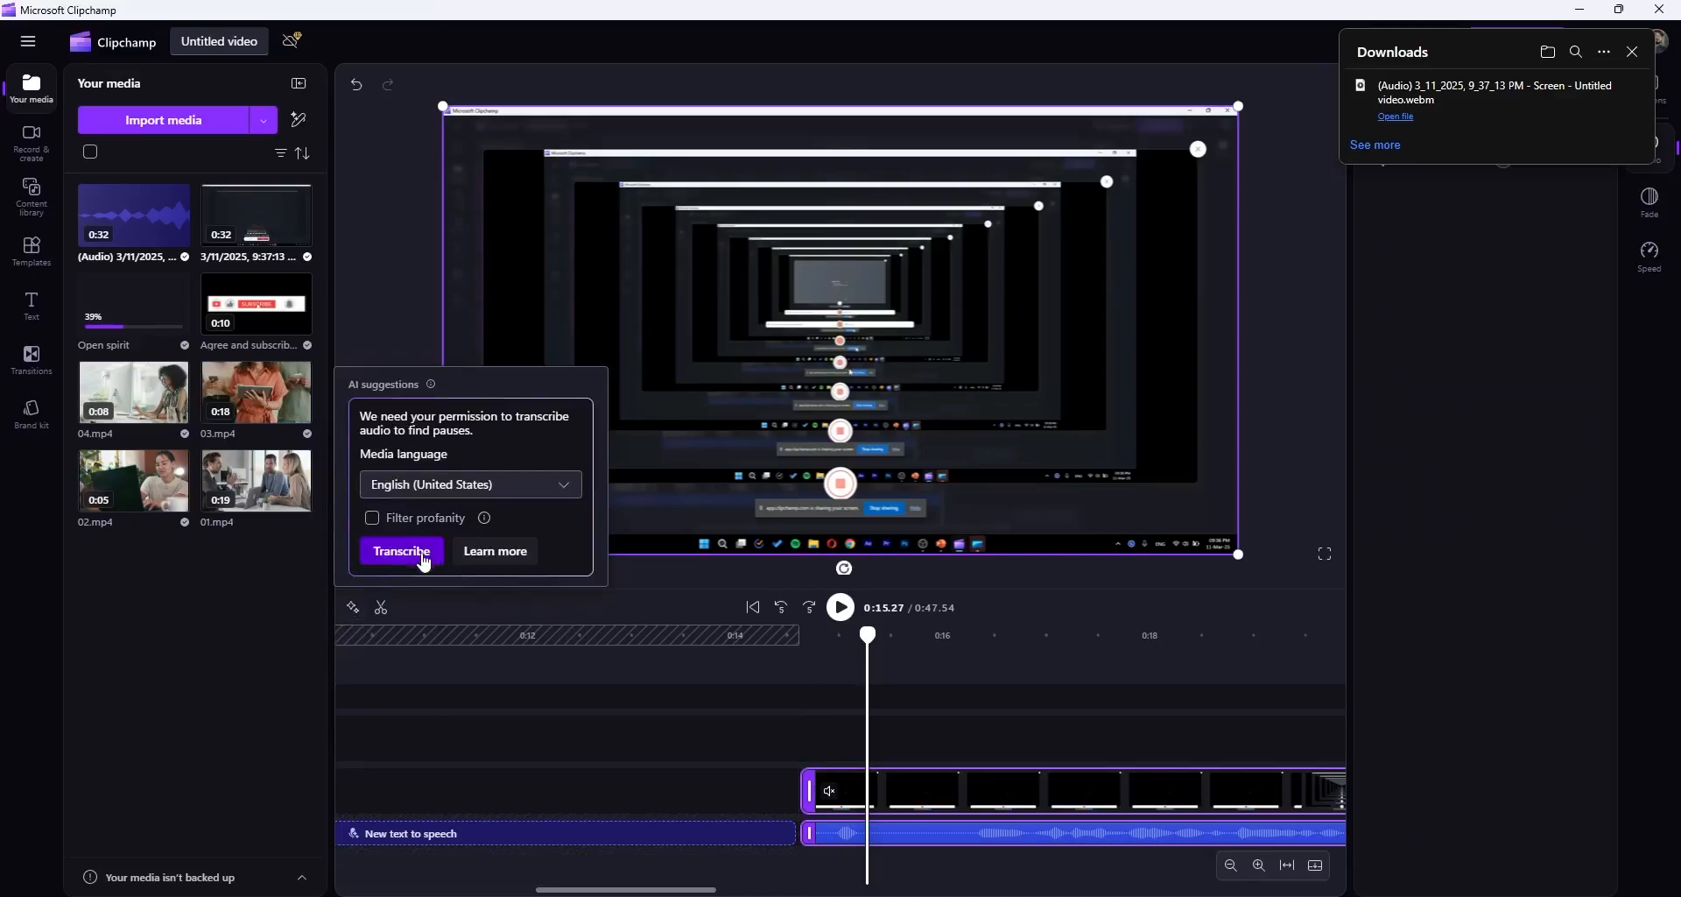
pyautogui.click(403, 552)
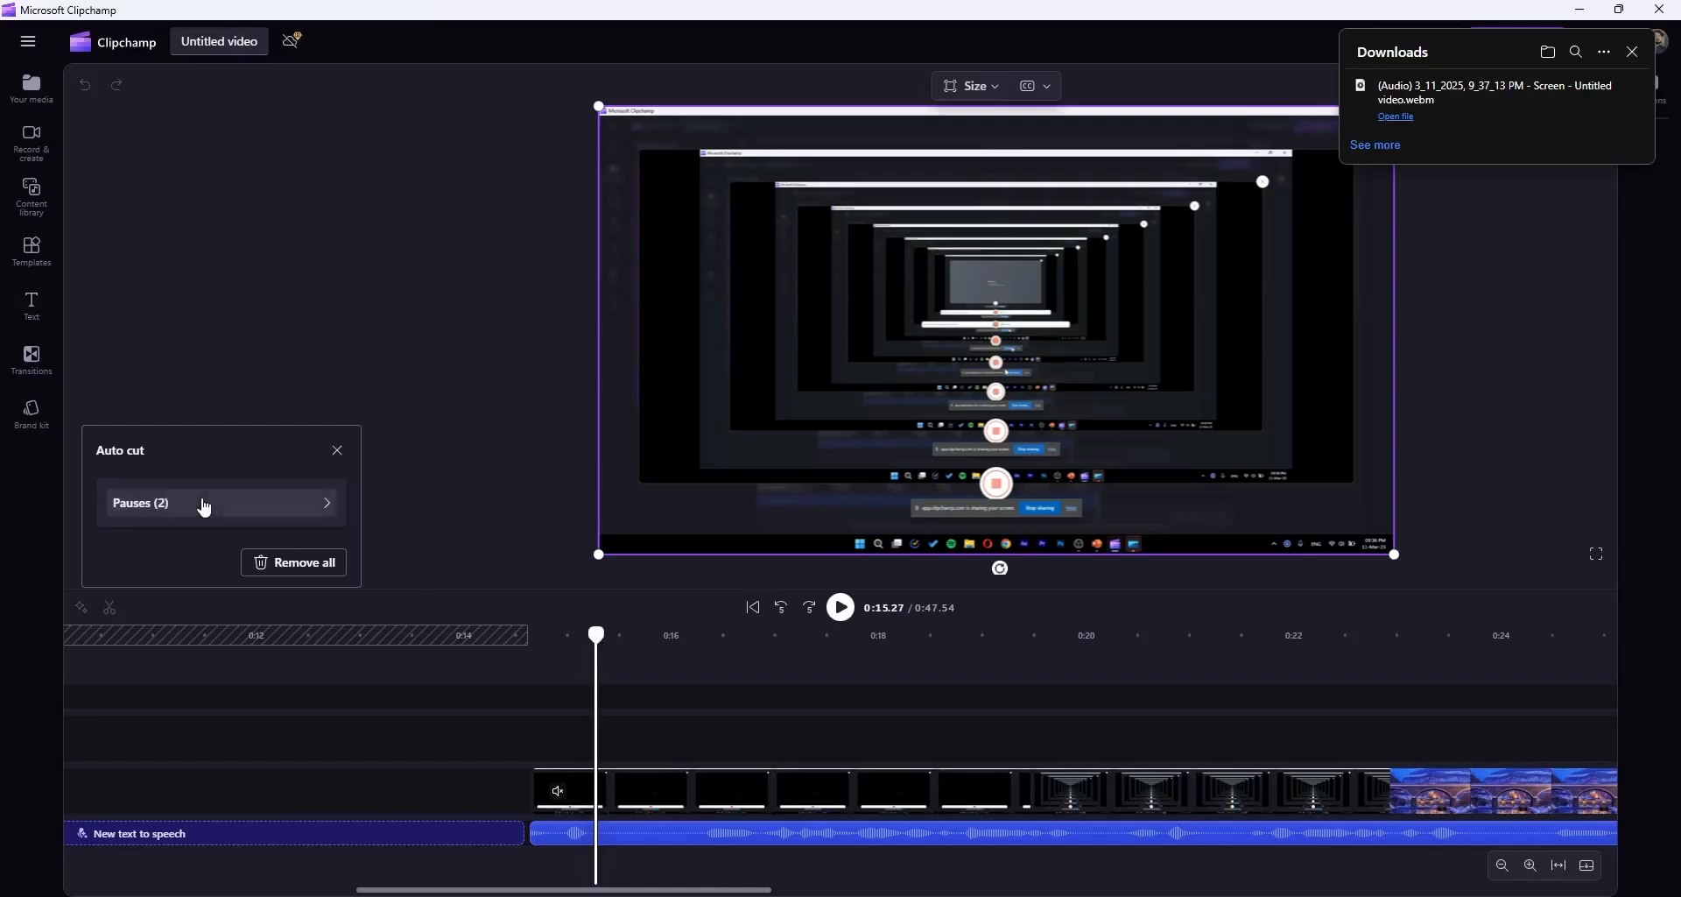
# Step: Review the pauses found by Auto cut and remove them from the recording
pyautogui.click(1107, 853)
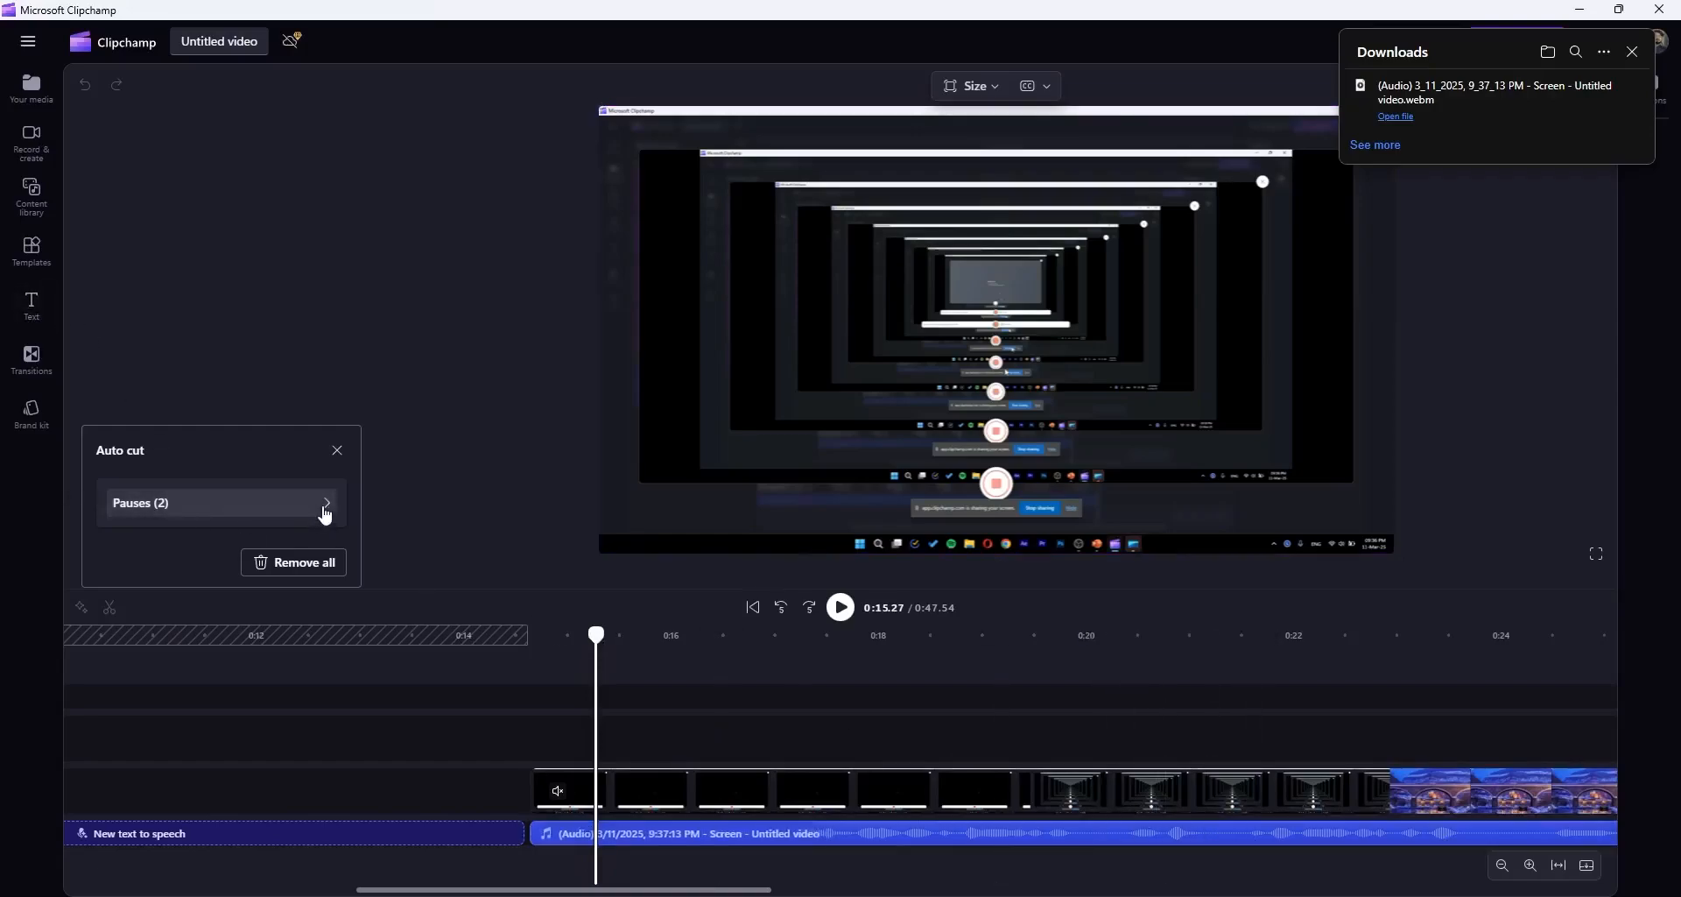
pyautogui.click(325, 516)
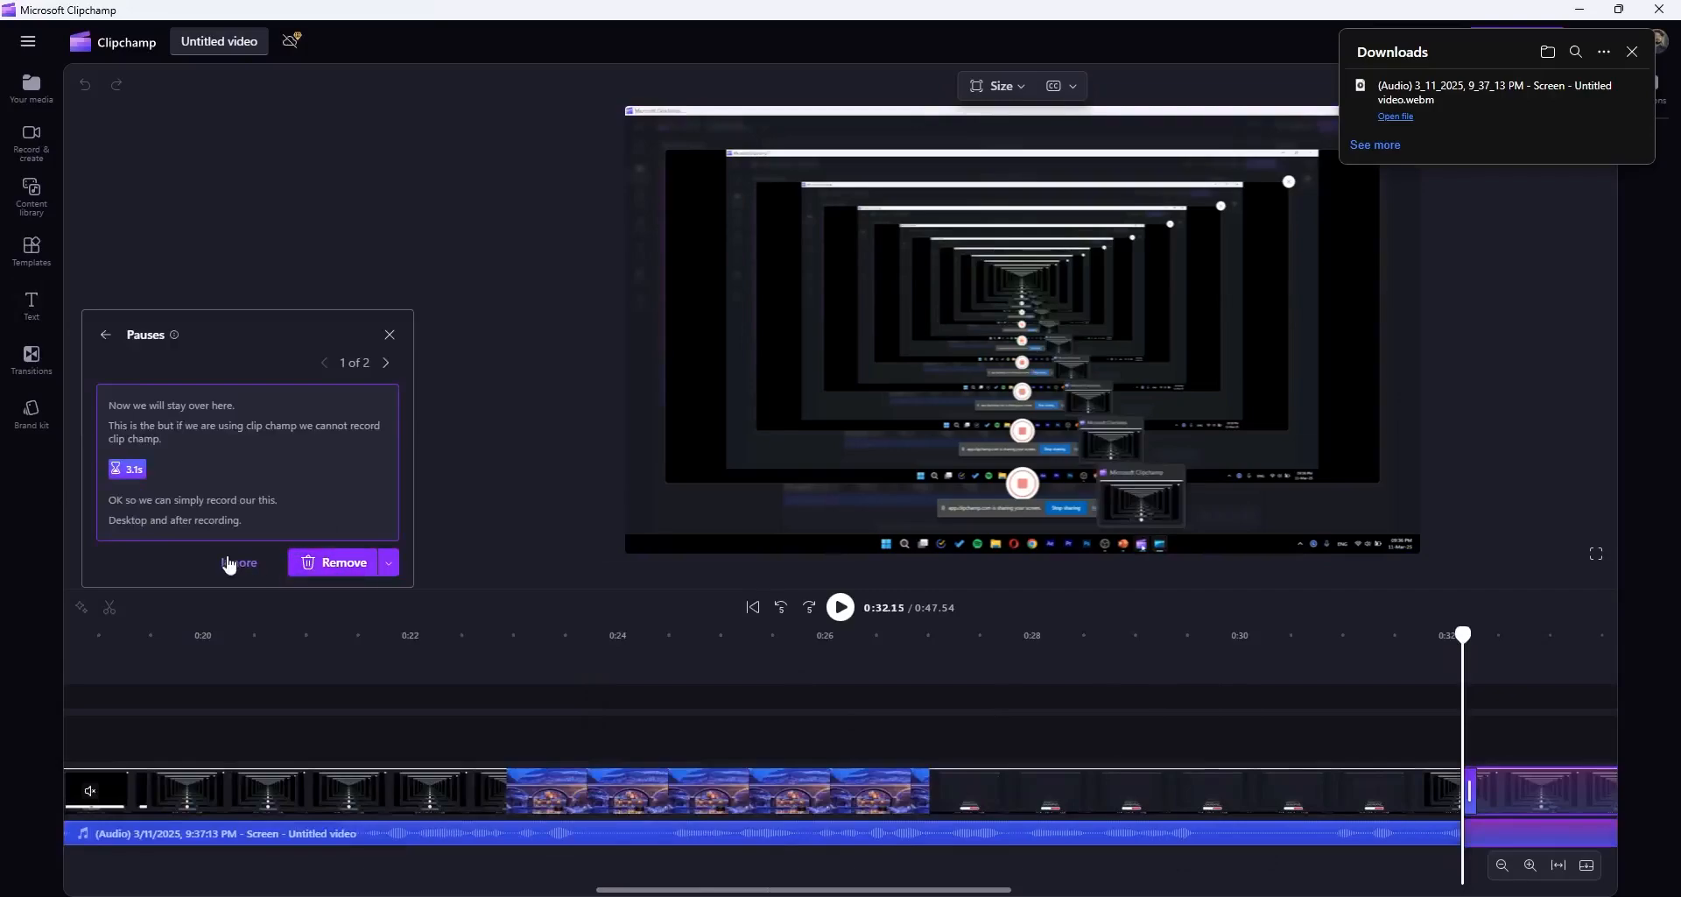
pyautogui.click(345, 563)
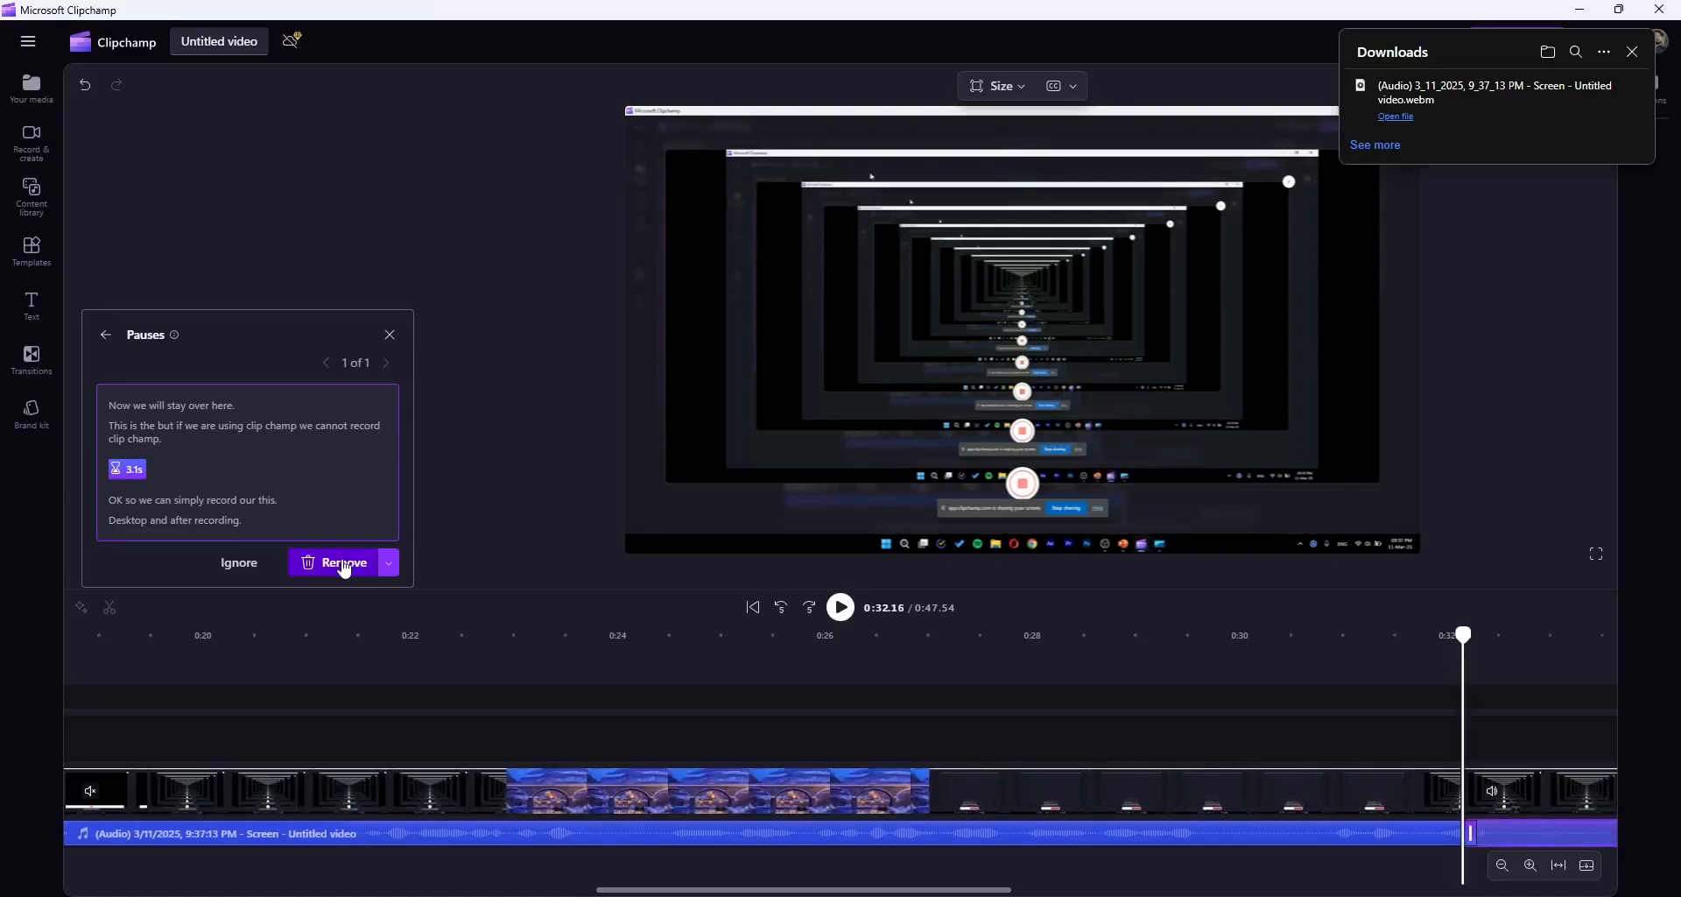
pyautogui.click(344, 563)
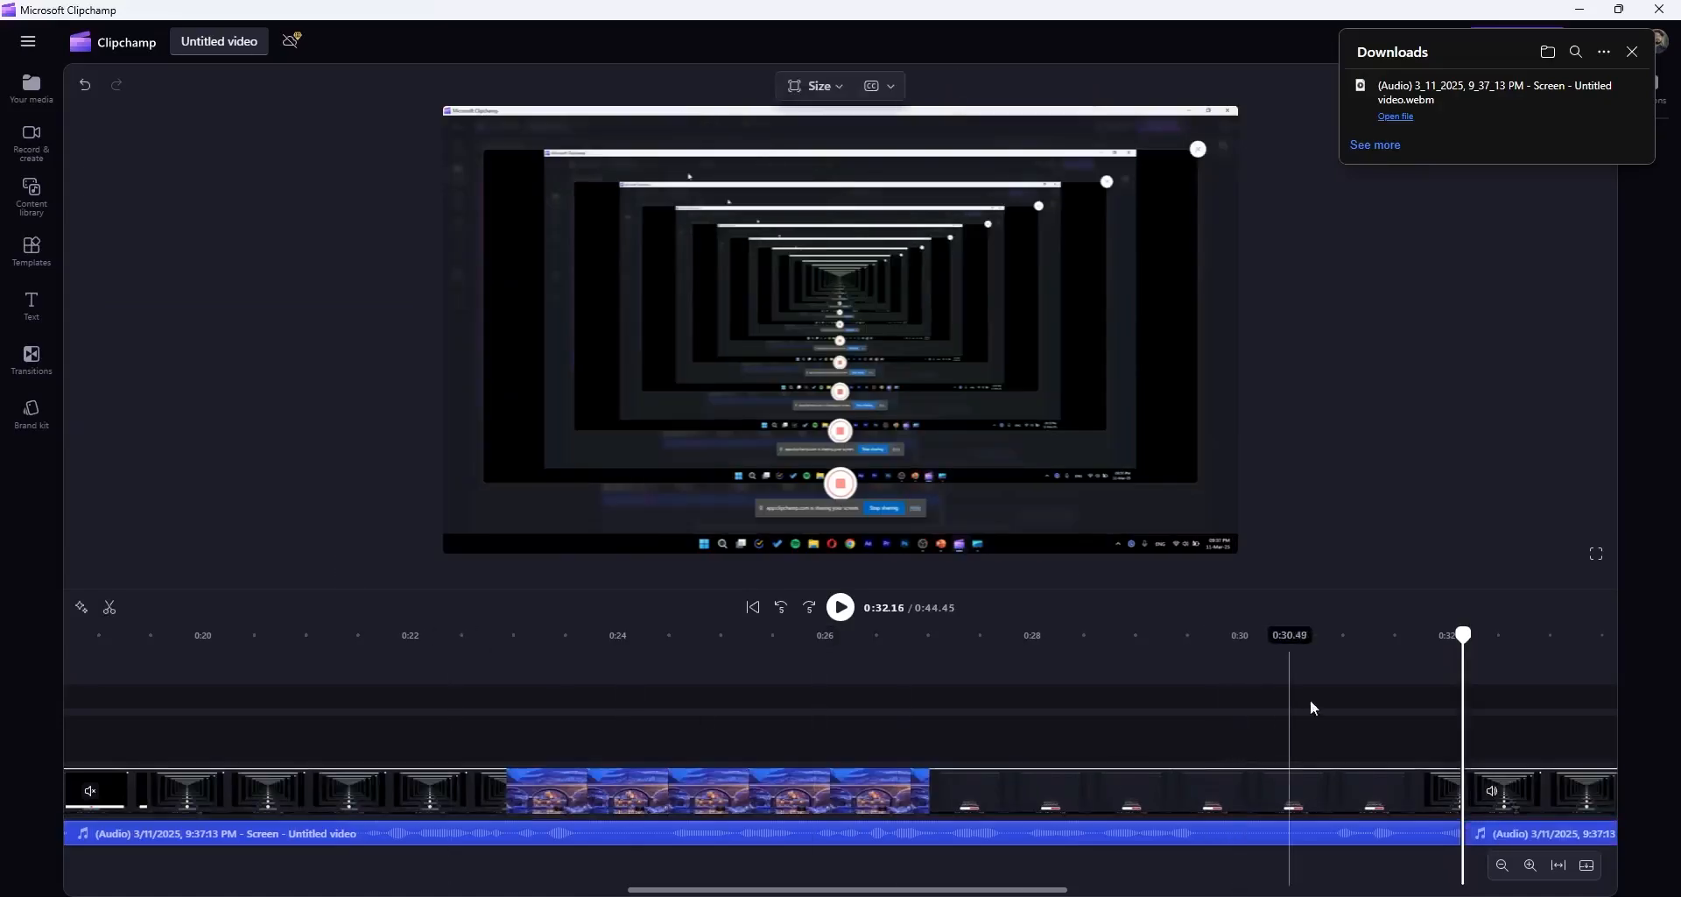
# Step: Scrub back through the cut recording to about 0:16 and fit the whole project on the timeline
pyautogui.moveTo(1464, 634); pyautogui.dragTo(143, 742)
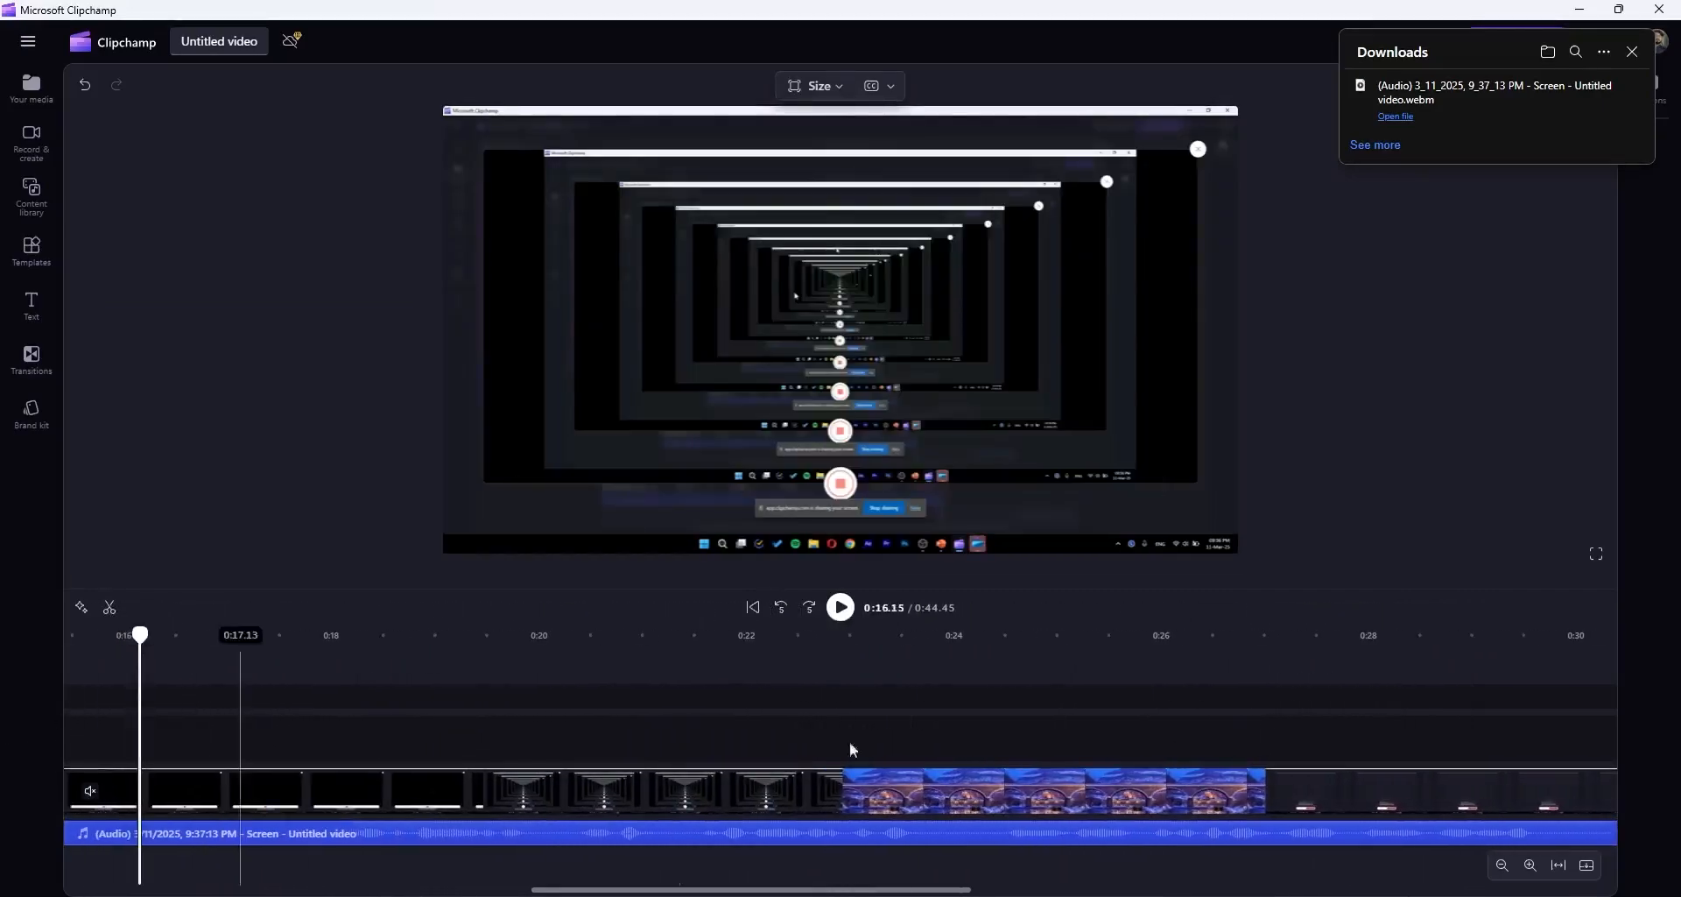
pyautogui.click(1144, 753)
pyautogui.click(1560, 865)
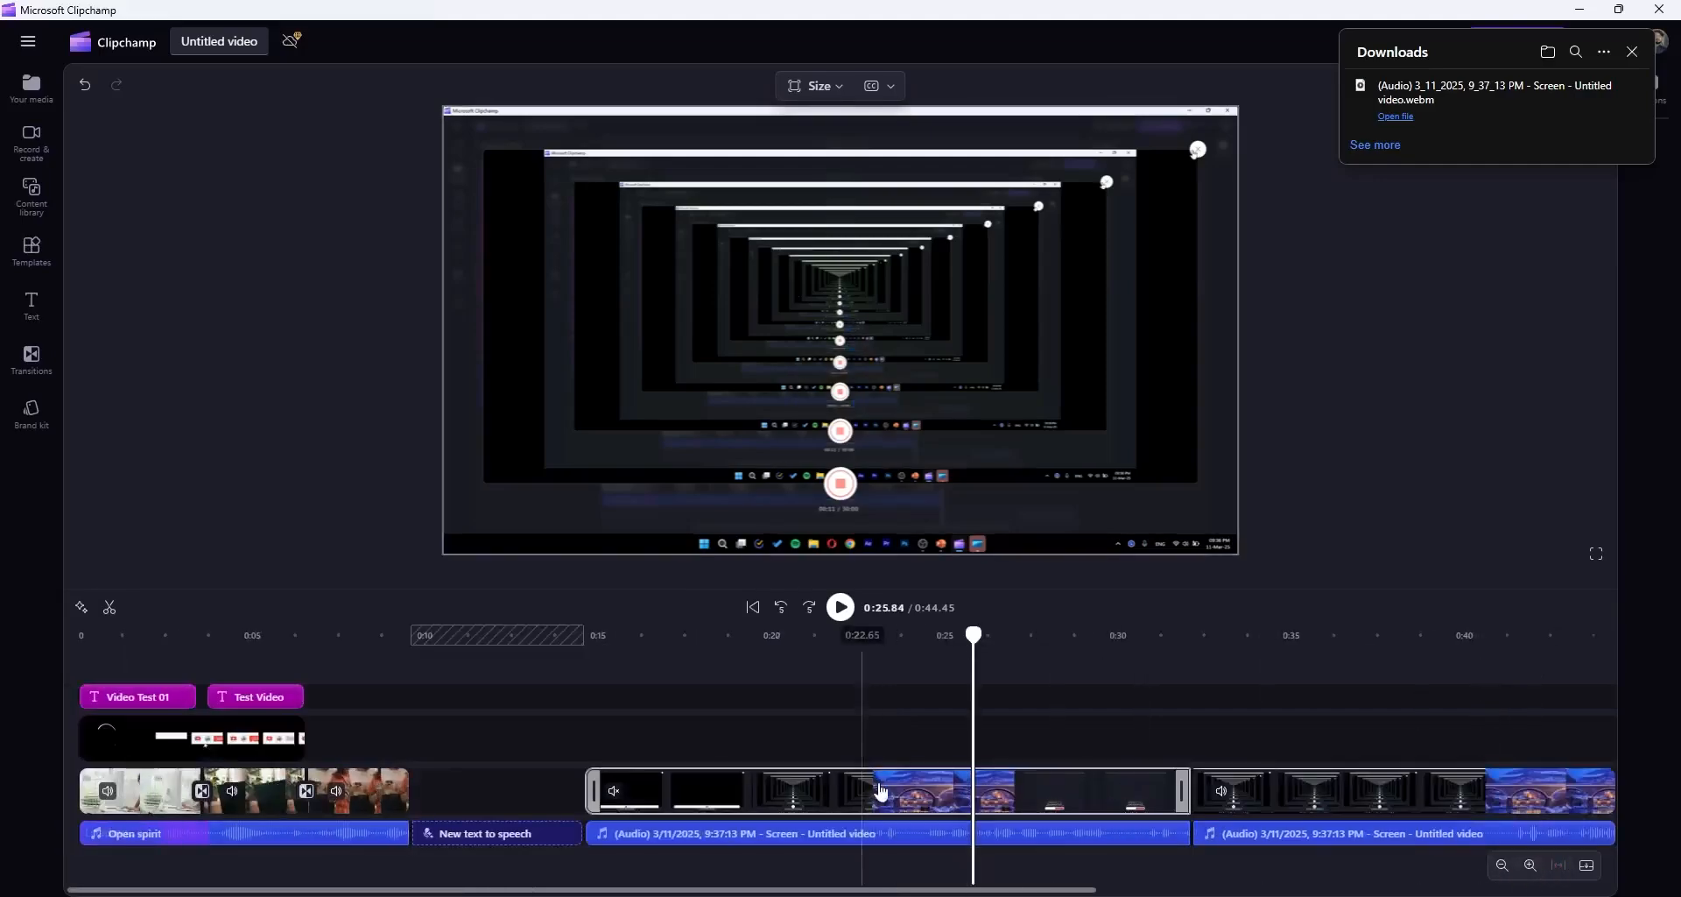
# Step: Select the split recording clips with their audio, close the downloads list, and view the captions transcript and feedback options
pyautogui.moveTo(1096, 723); pyautogui.dragTo(1520, 821)
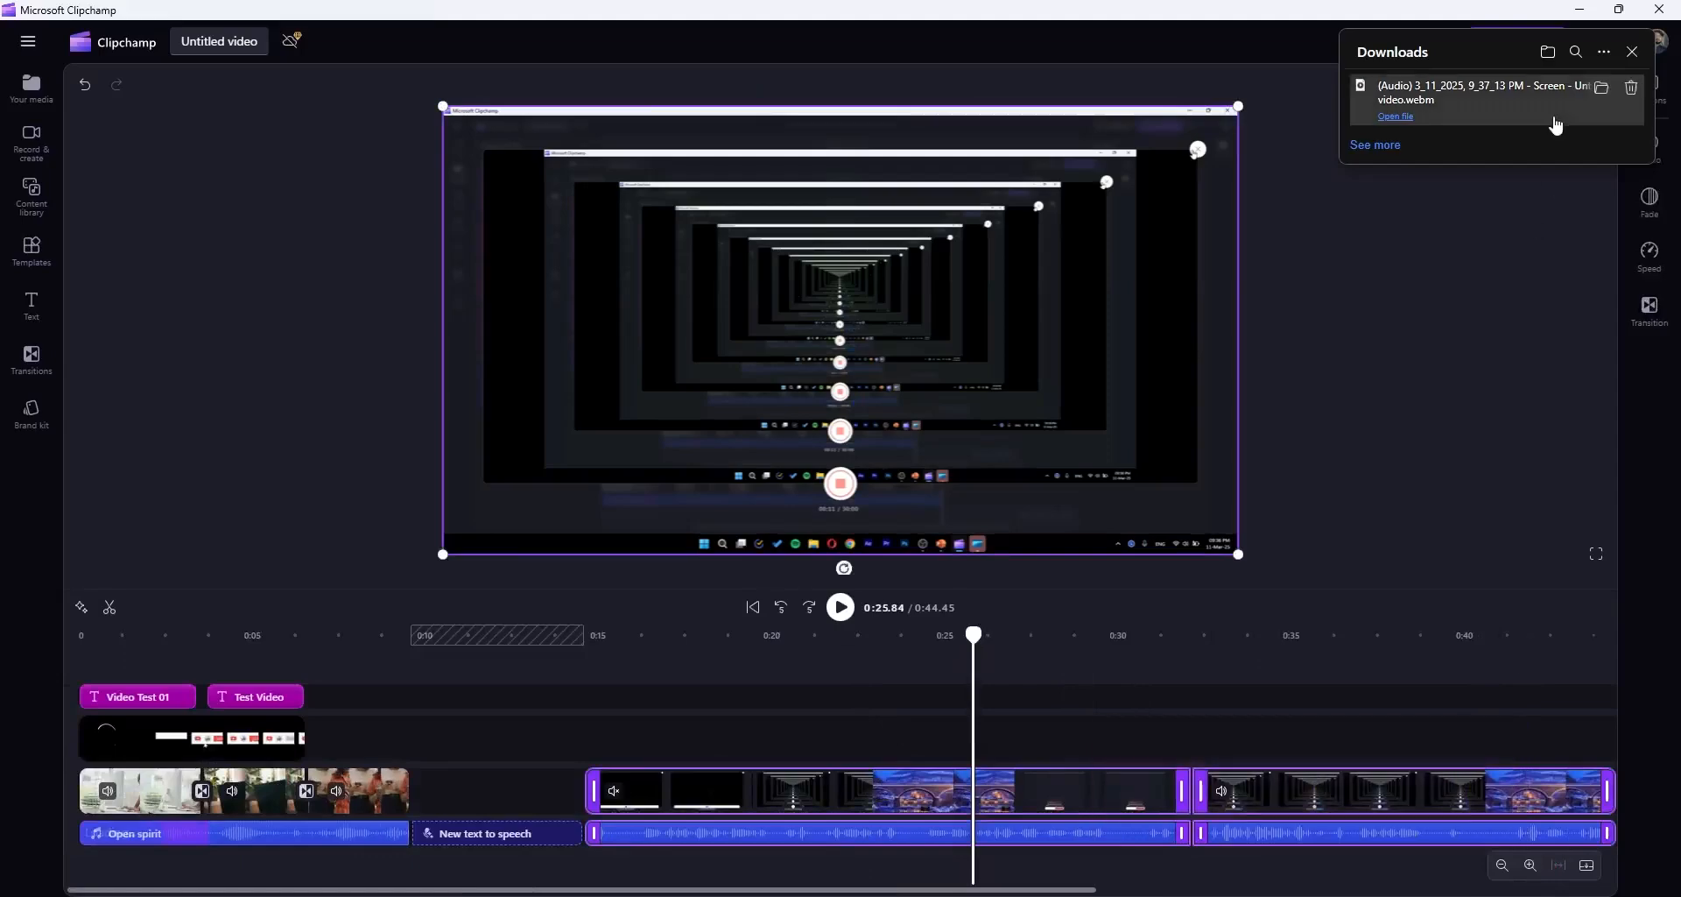
pyautogui.click(1631, 53)
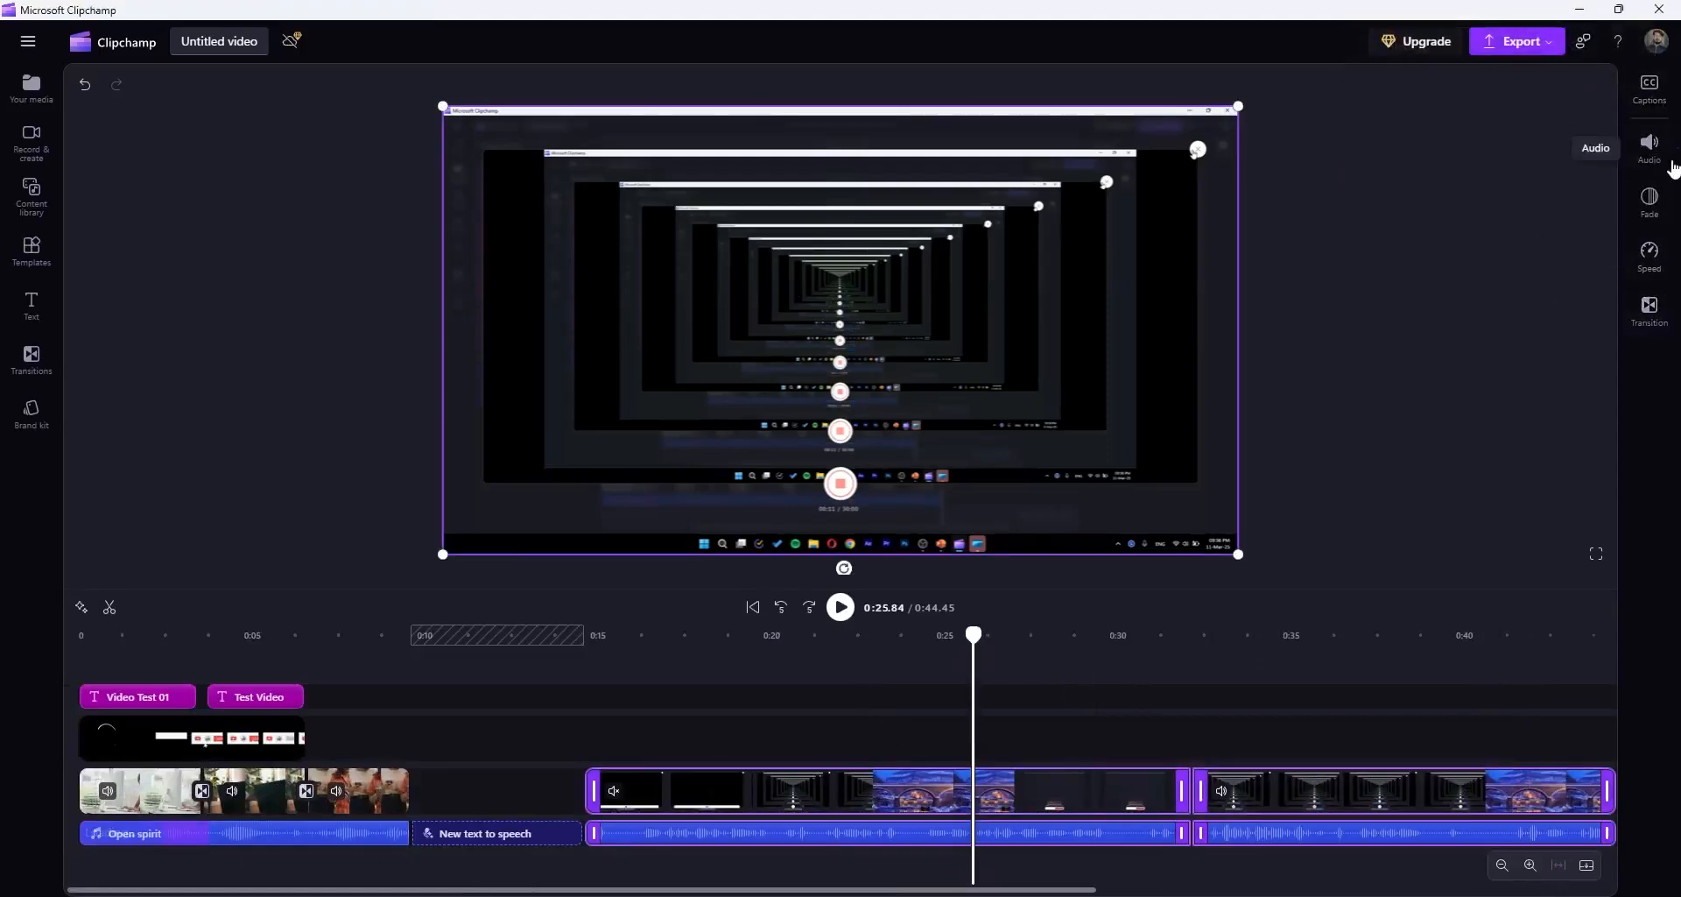
pyautogui.click(1626, 91)
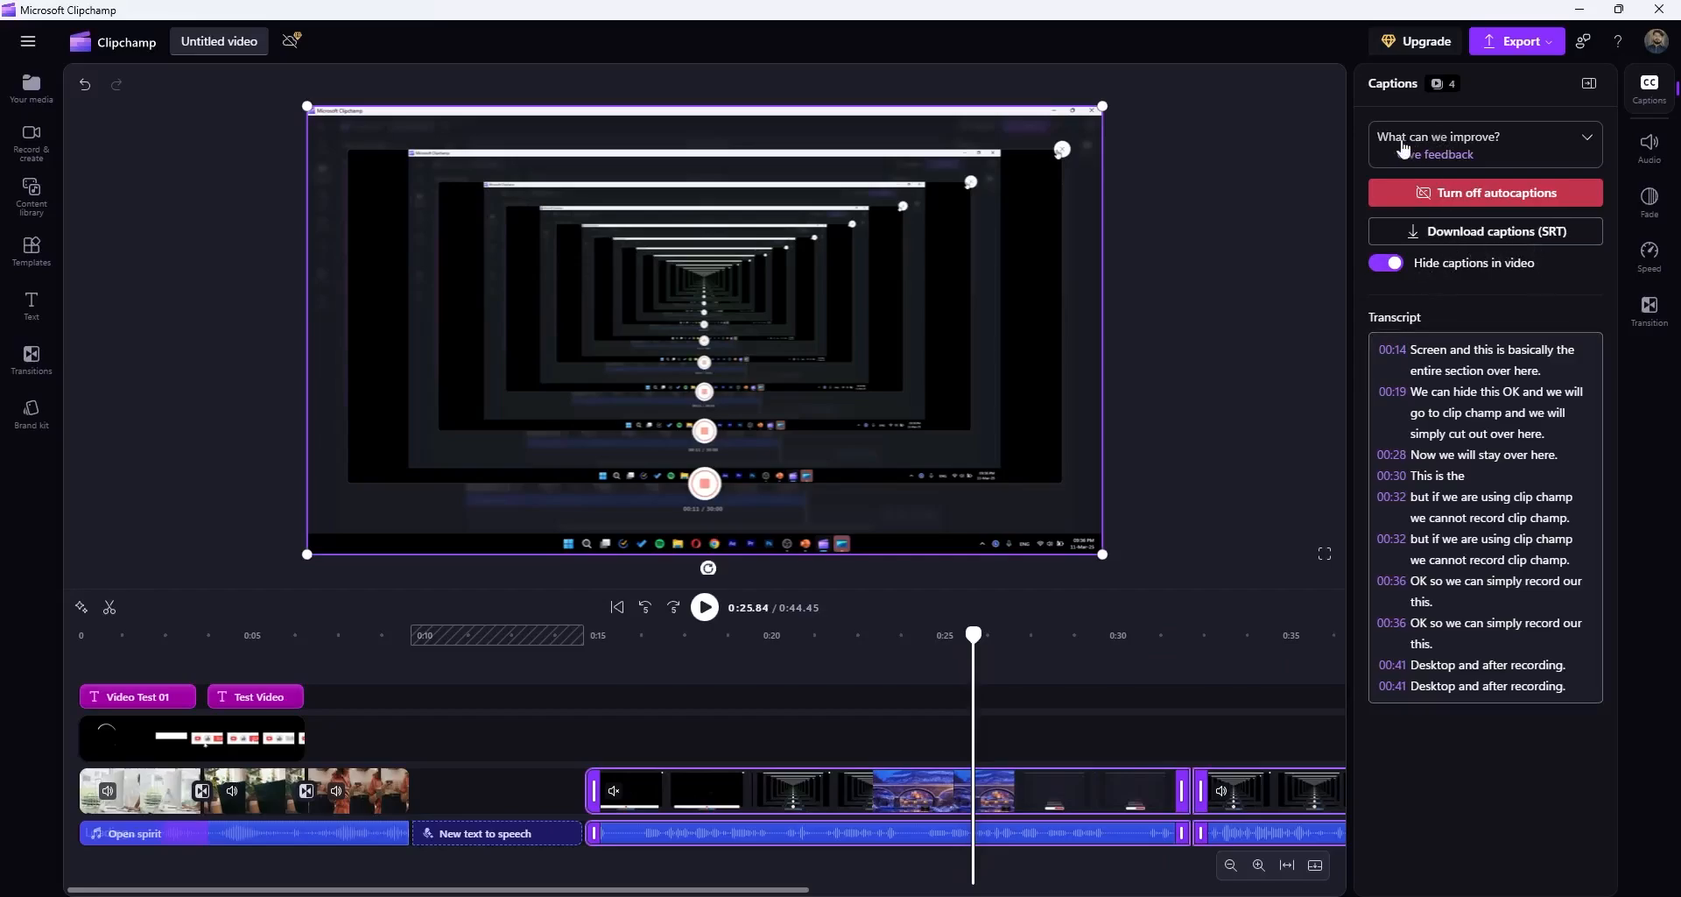
pyautogui.click(1590, 140)
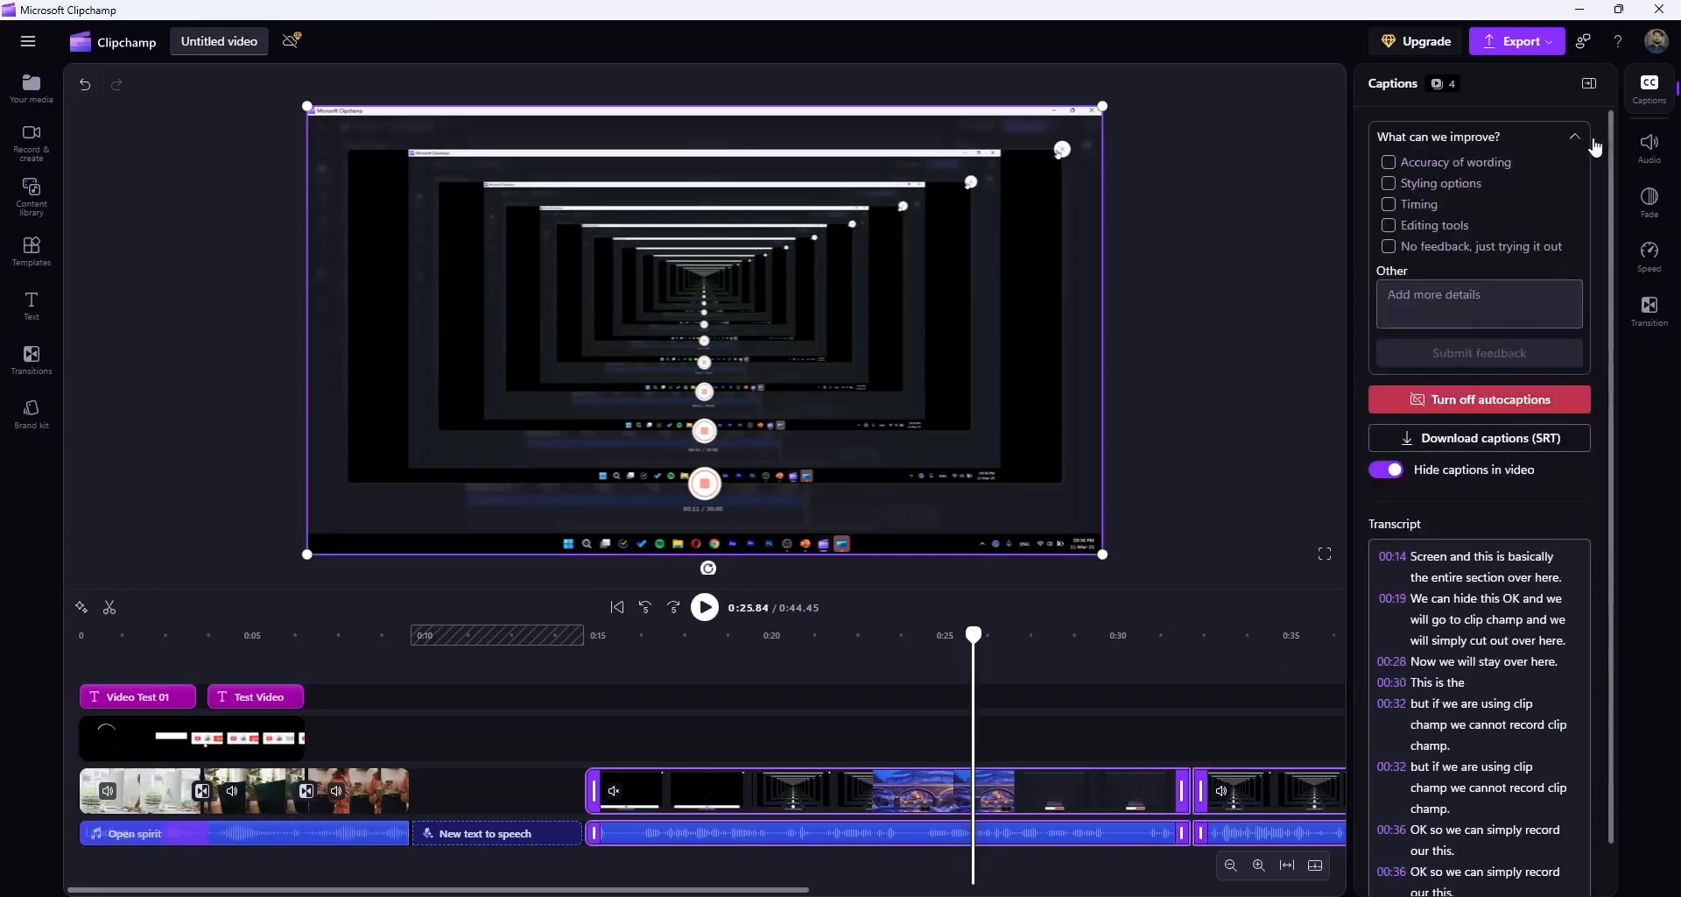
pyautogui.click(1566, 140)
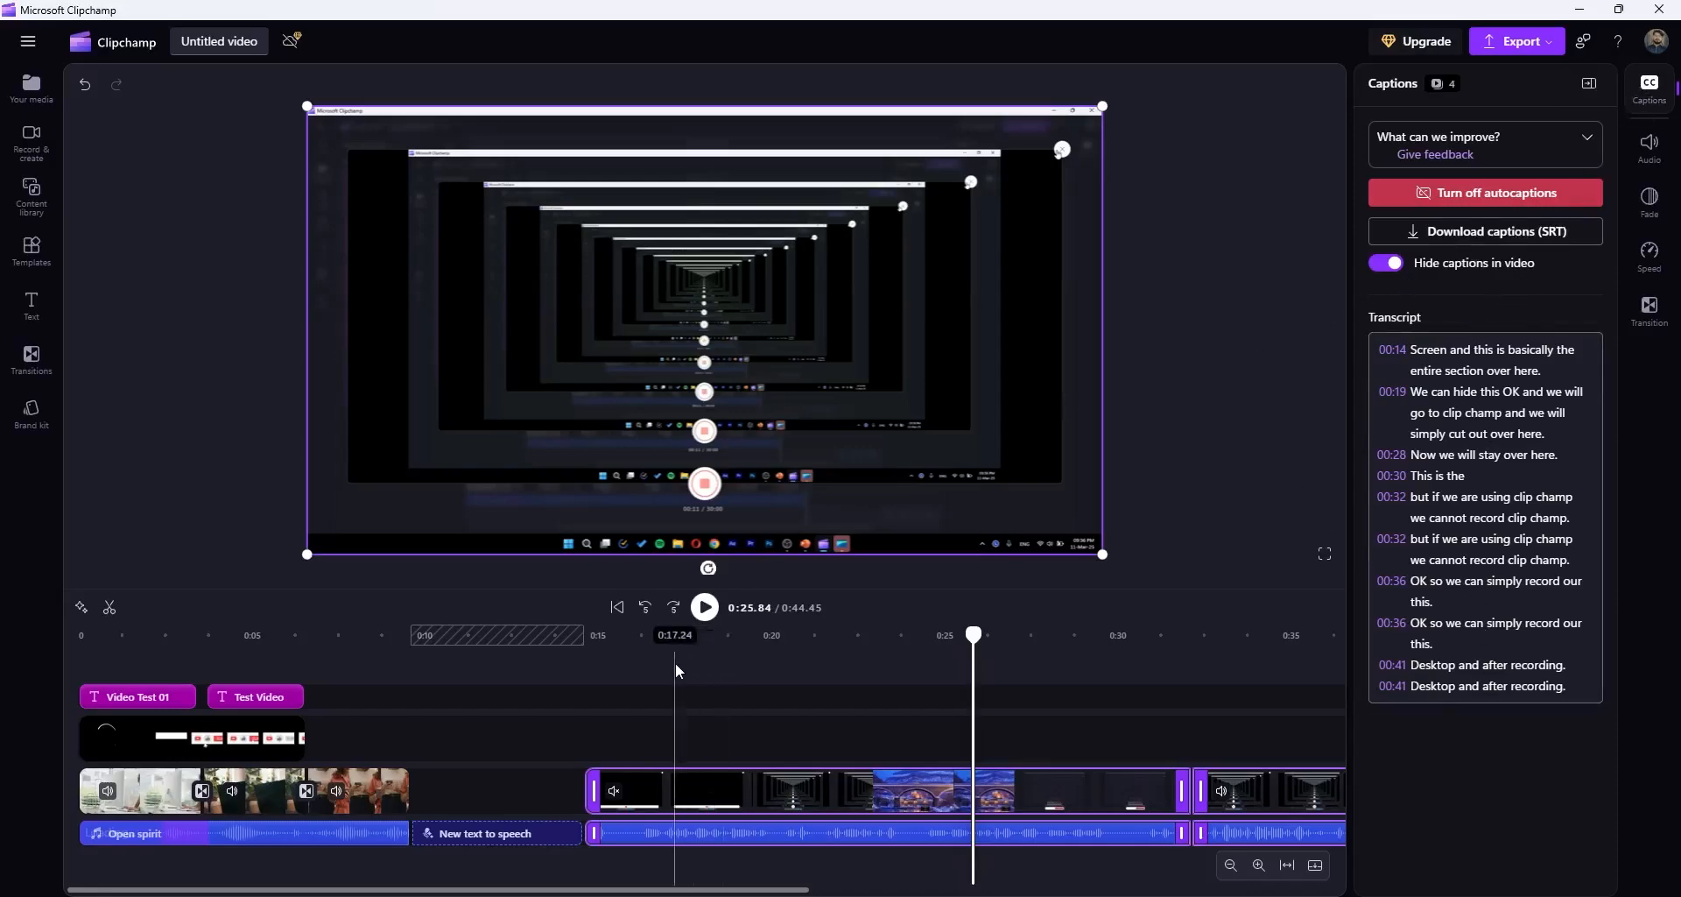
# Step: Show the captions in the video and scrub through the screen recording to check them
pyautogui.click(638, 658)
pyautogui.click(644, 644)
pyautogui.moveTo(646, 648); pyautogui.dragTo(1145, 657)
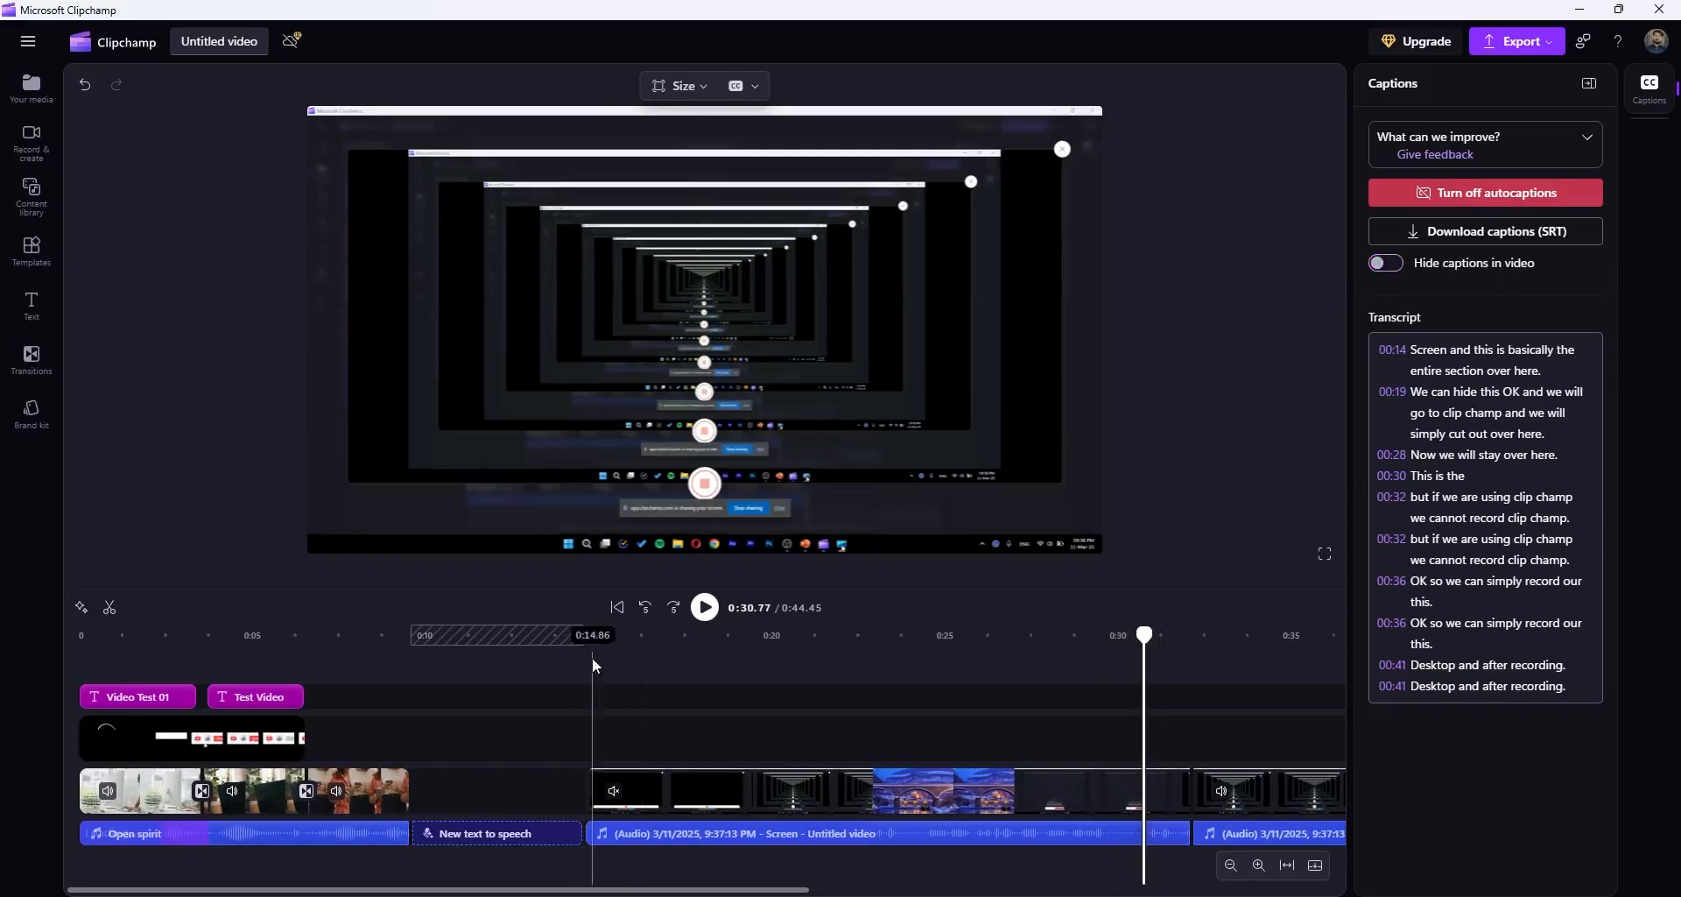
pyautogui.click(615, 635)
pyautogui.moveTo(620, 638); pyautogui.dragTo(916, 639)
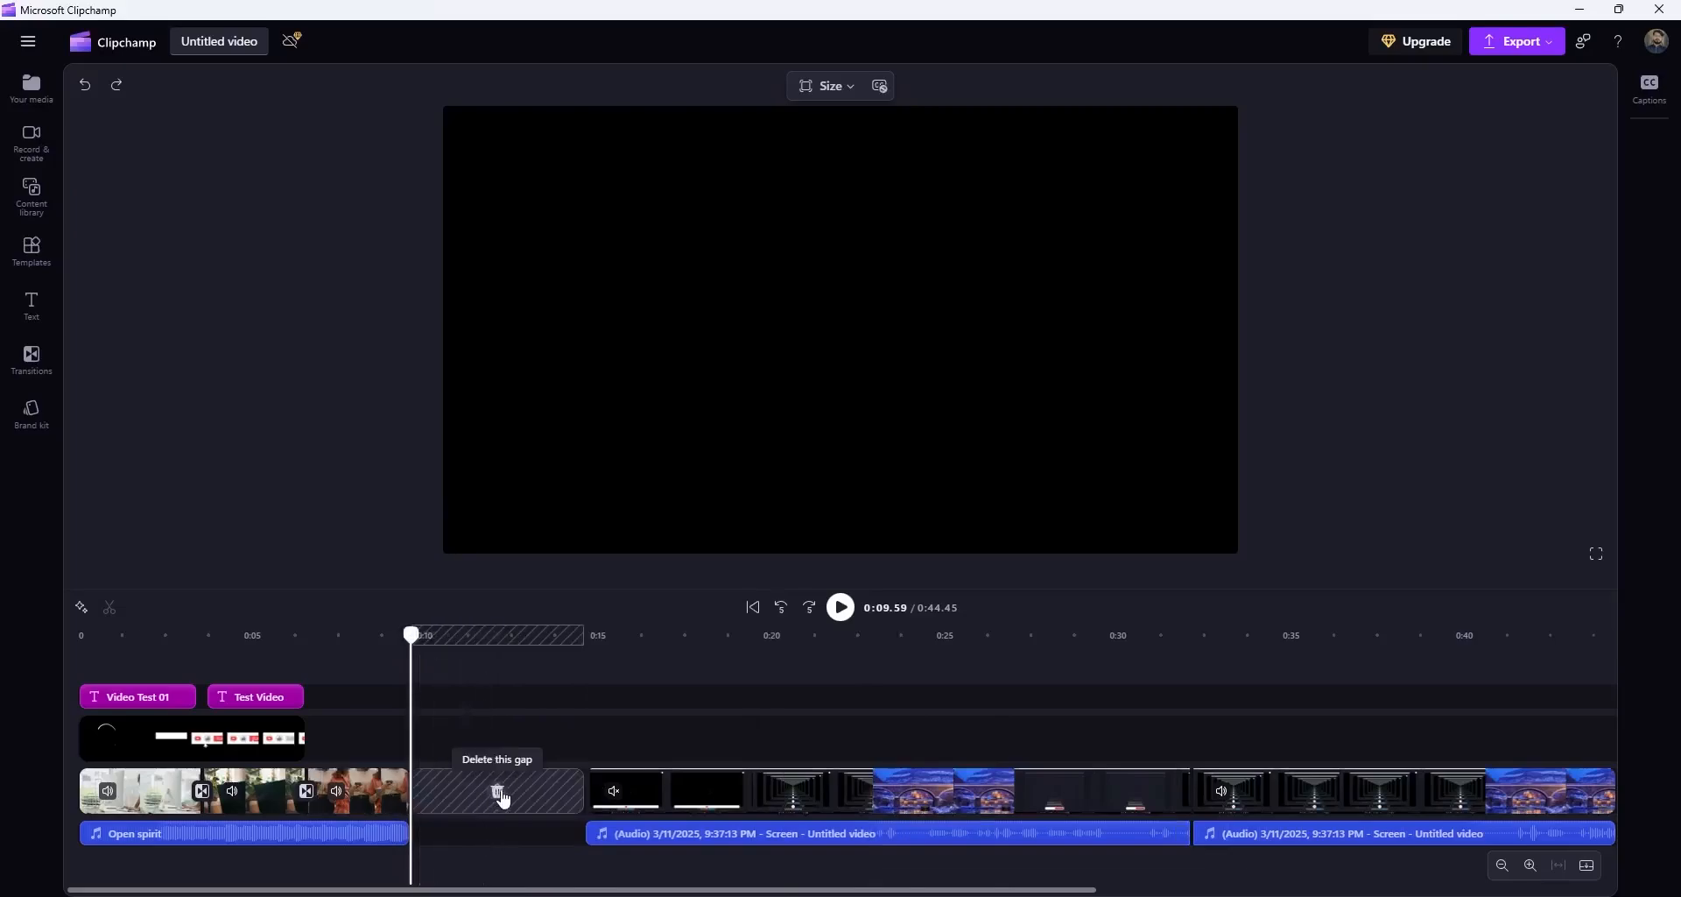
# Step: Delete the empty text-to-speech clip and the gap before the screen recording, and scrub to about 0:19 to check the captions
pyautogui.click(498, 792)
pyautogui.click(491, 835)
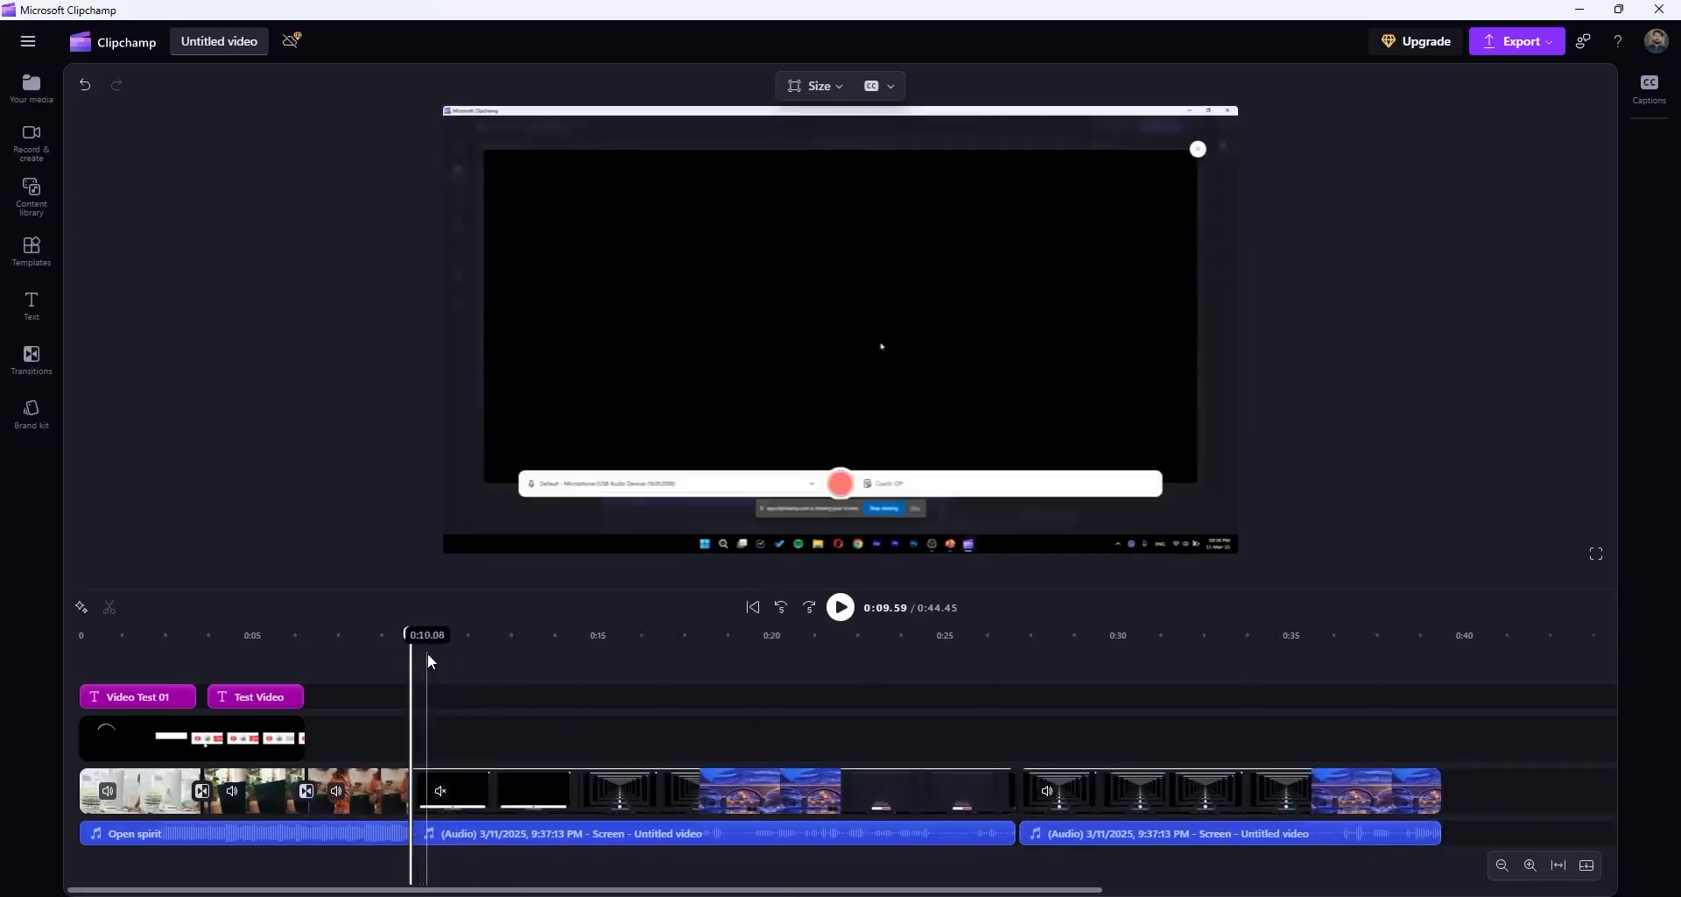
pyautogui.moveTo(418, 652); pyautogui.dragTo(486, 681)
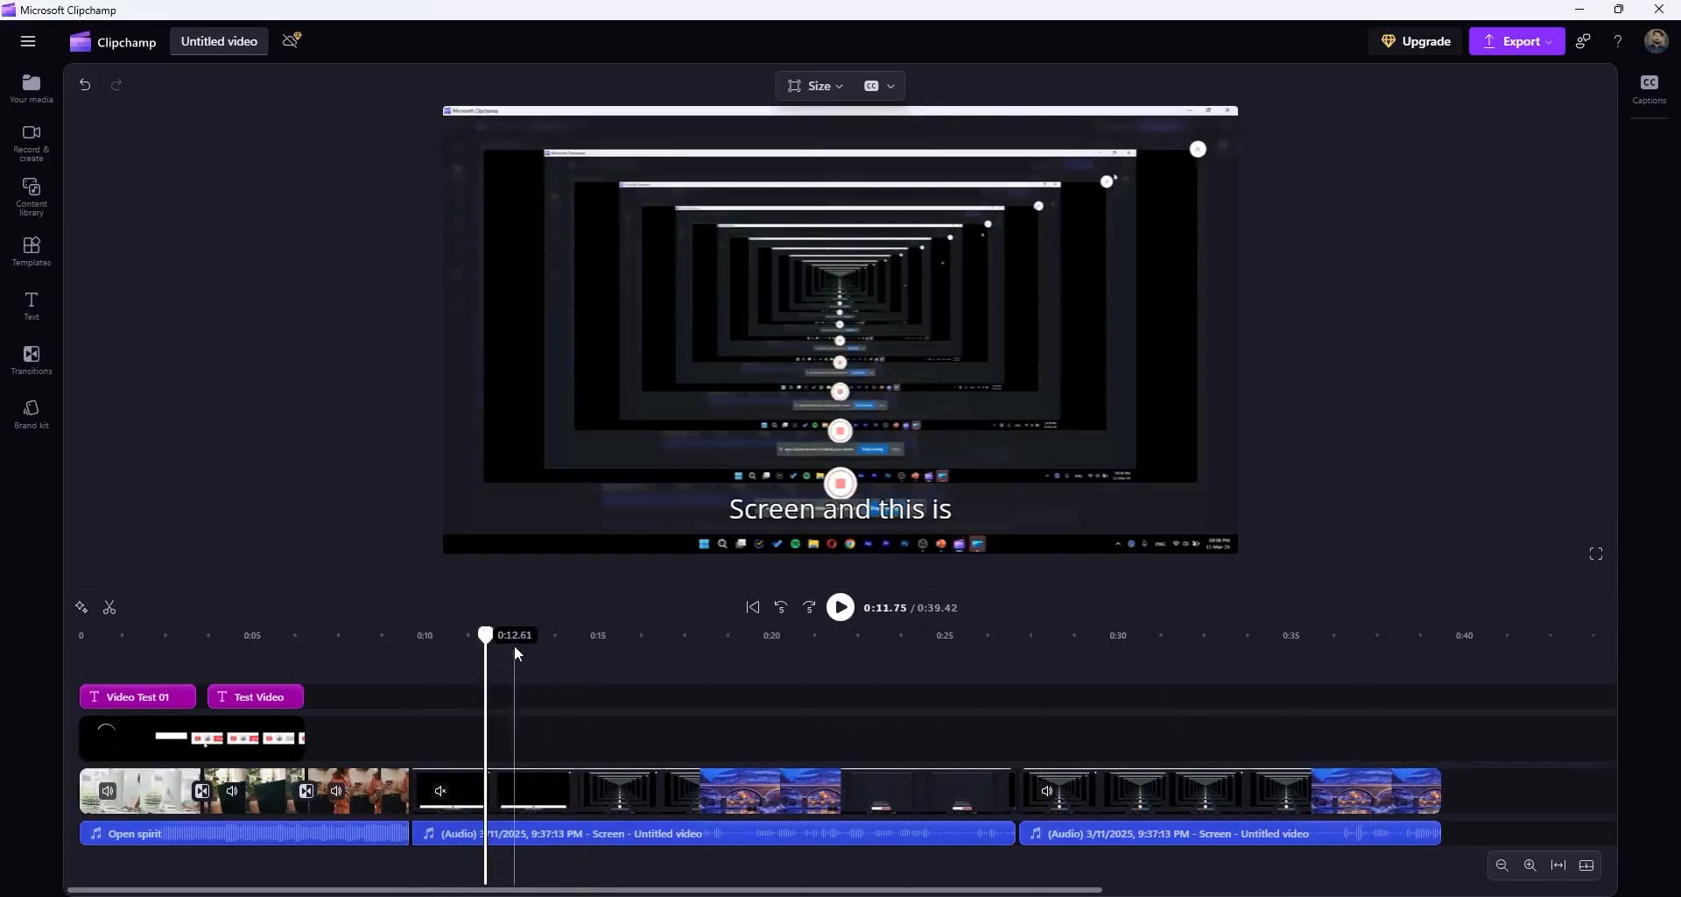
pyautogui.moveTo(486, 635); pyautogui.dragTo(613, 655)
pyautogui.moveTo(683, 663); pyautogui.dragTo(760, 666)
# Step: Examine the font, advanced text and effects options for the caption at about 0:19
pyautogui.click(945, 504)
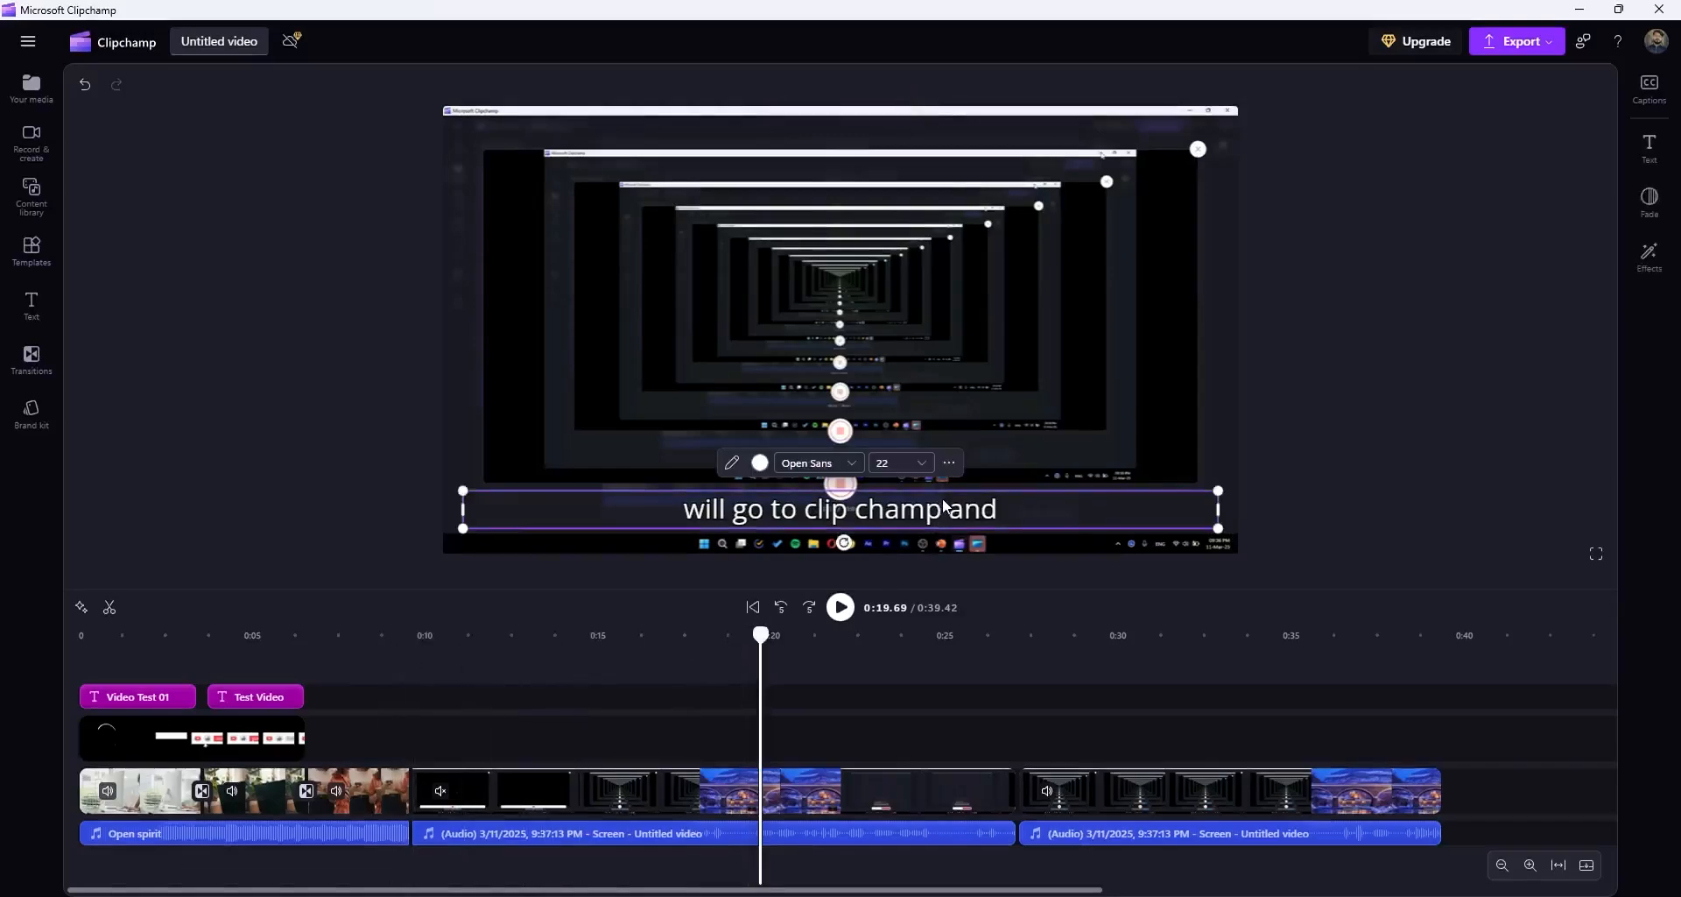
pyautogui.click(1649, 147)
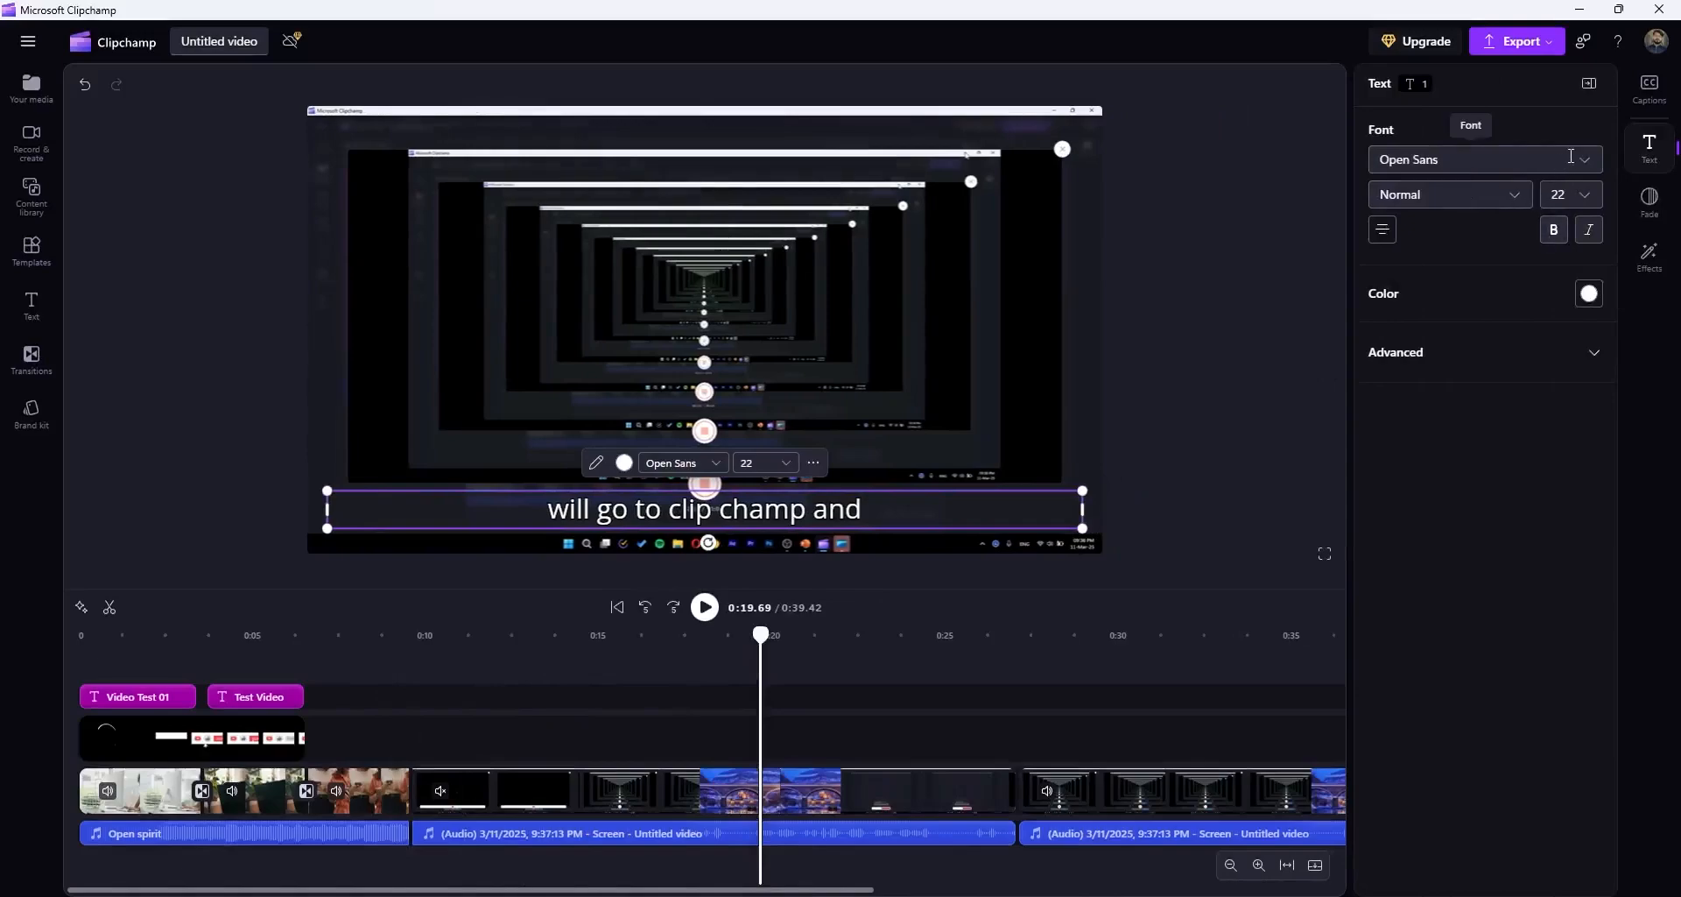
pyautogui.click(1535, 352)
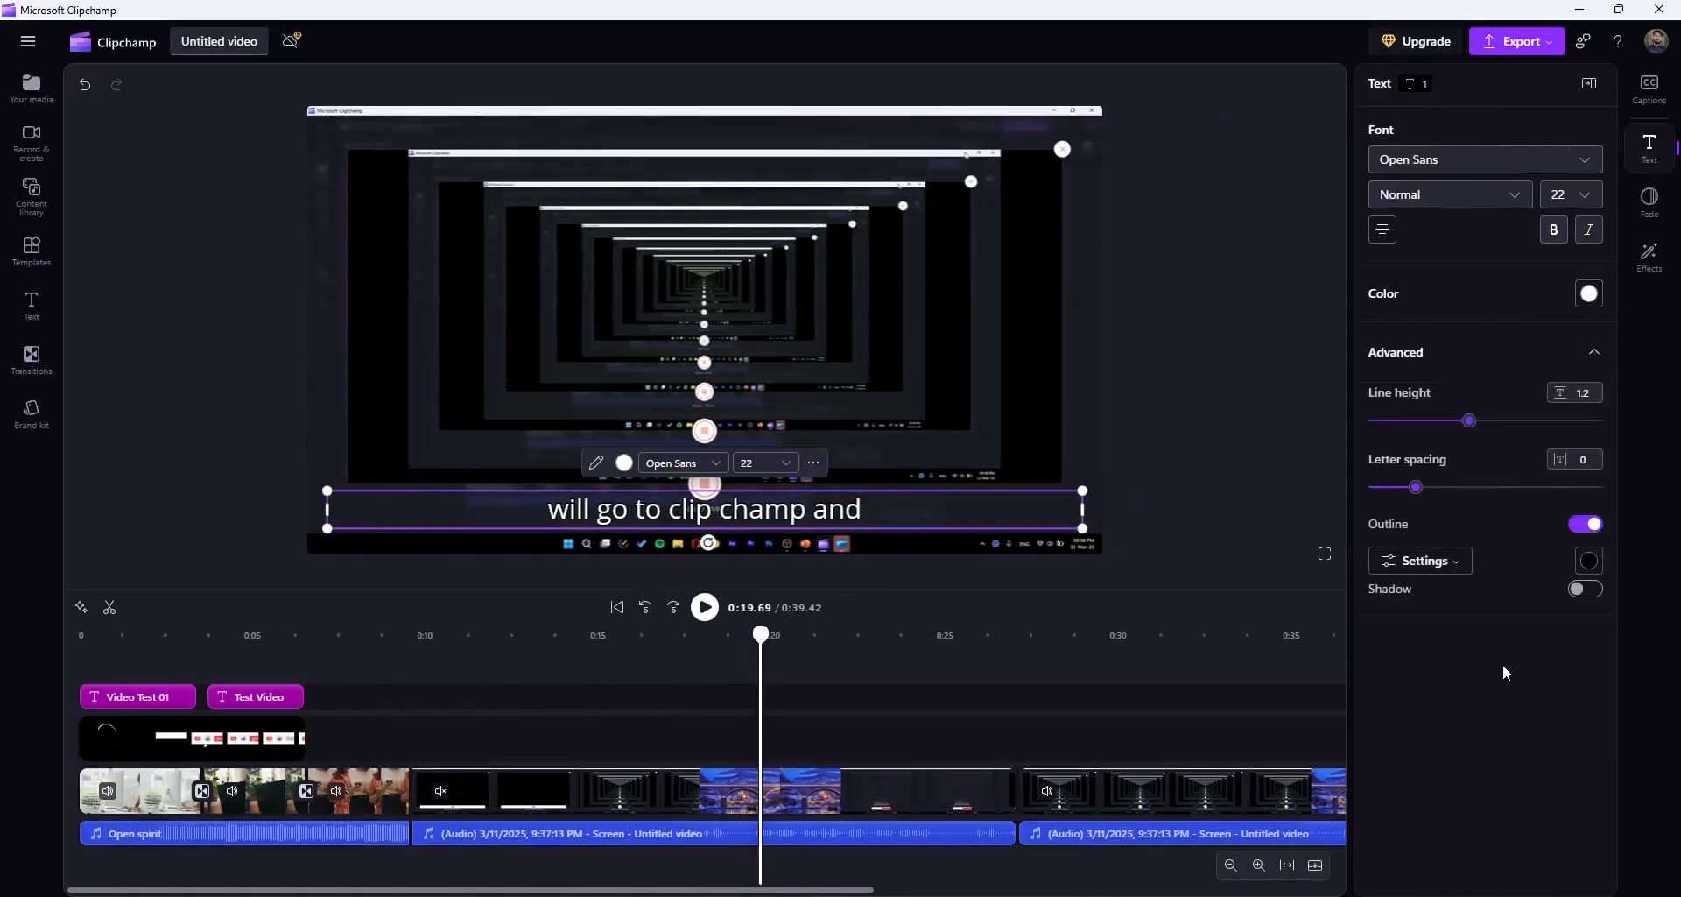
pyautogui.click(1659, 275)
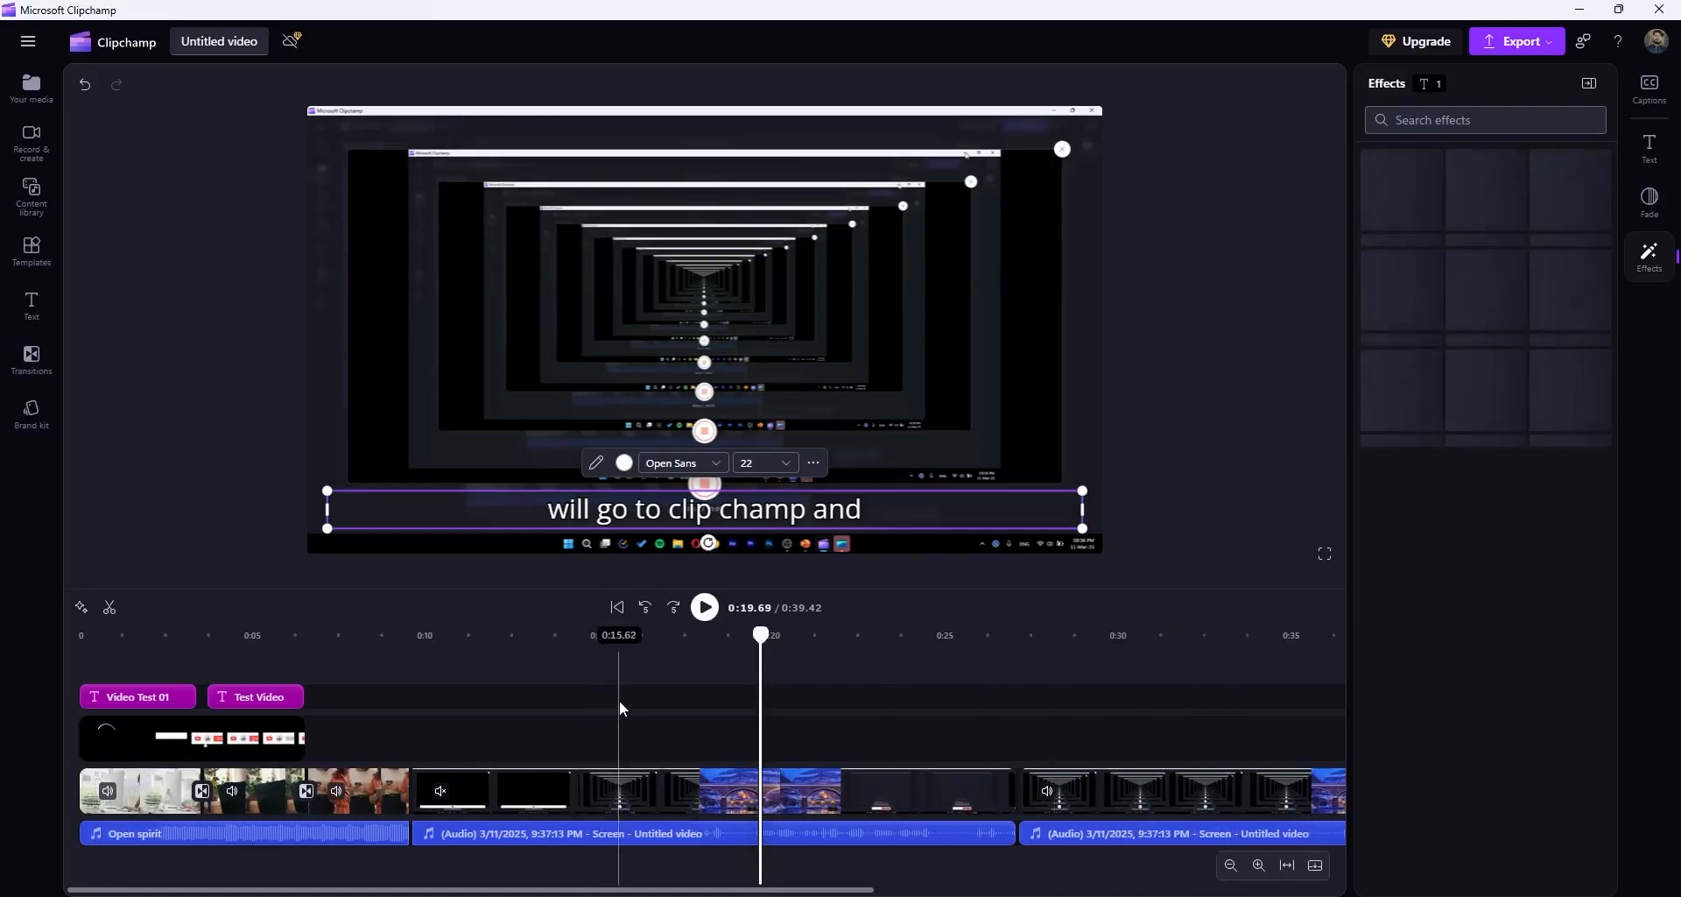
# Step: Add a text-to-speech clip at the project's end, 0:39.42, with the text "This is a quick test for the ClipChamp to show it's text to speech feature"
pyautogui.click(1288, 866)
pyautogui.click(1589, 84)
pyautogui.moveTo(1339, 637)
pyautogui.mouseDown()
pyautogui.moveTo(1200, 652)
pyautogui.moveTo(1347, 653)
pyautogui.mouseUp()
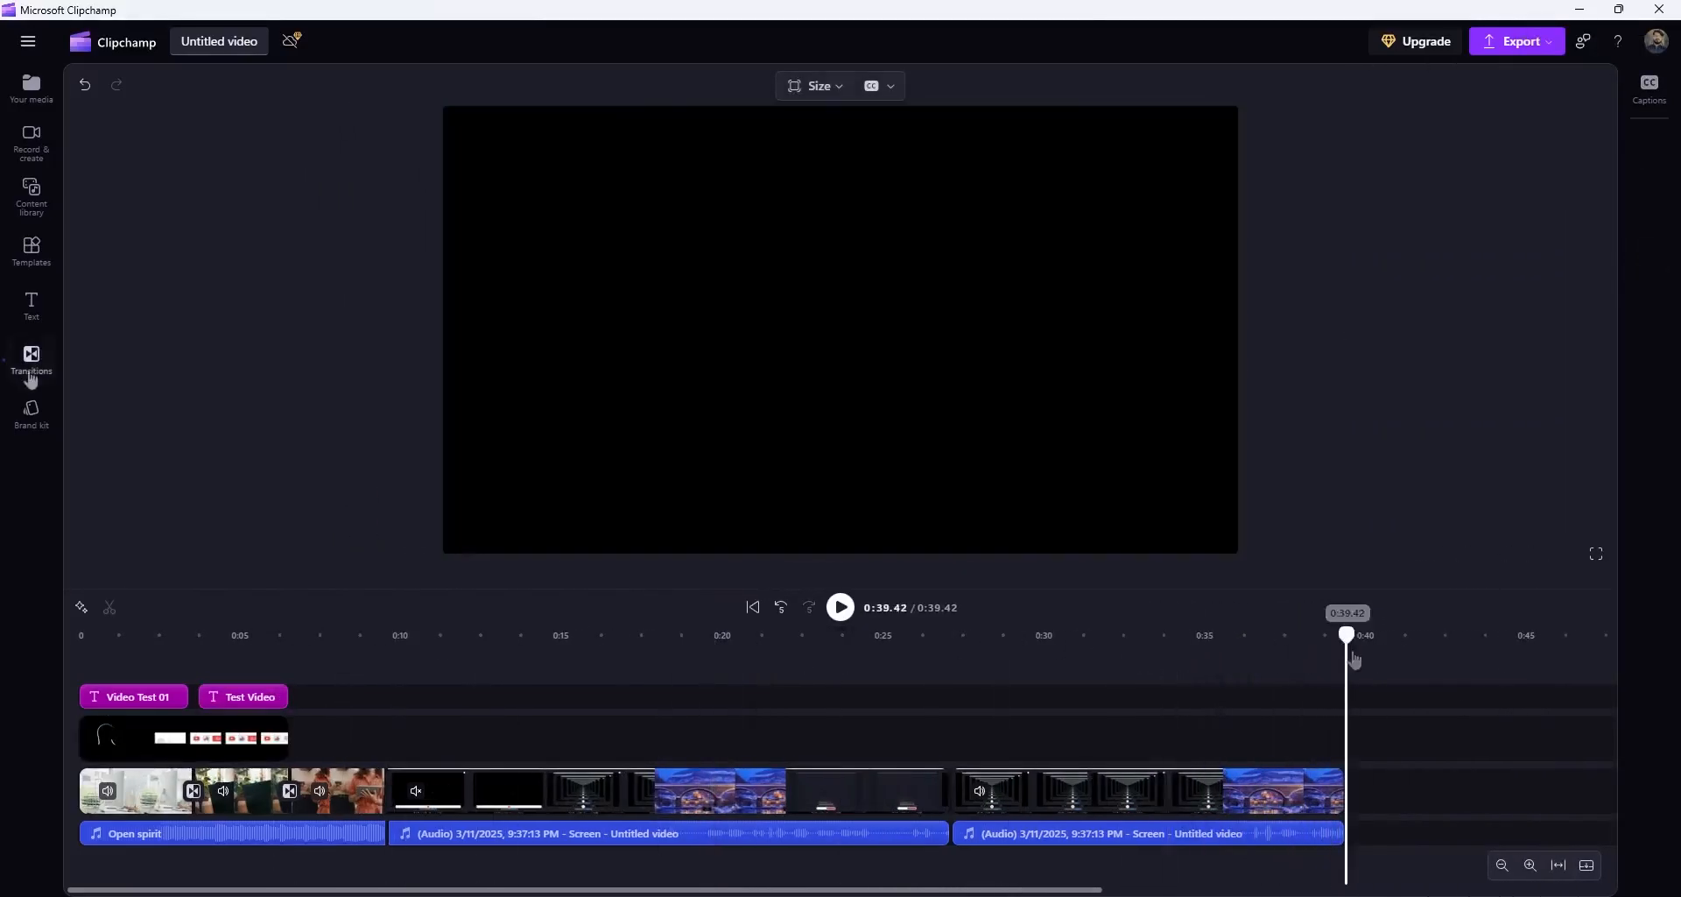
pyautogui.click(32, 140)
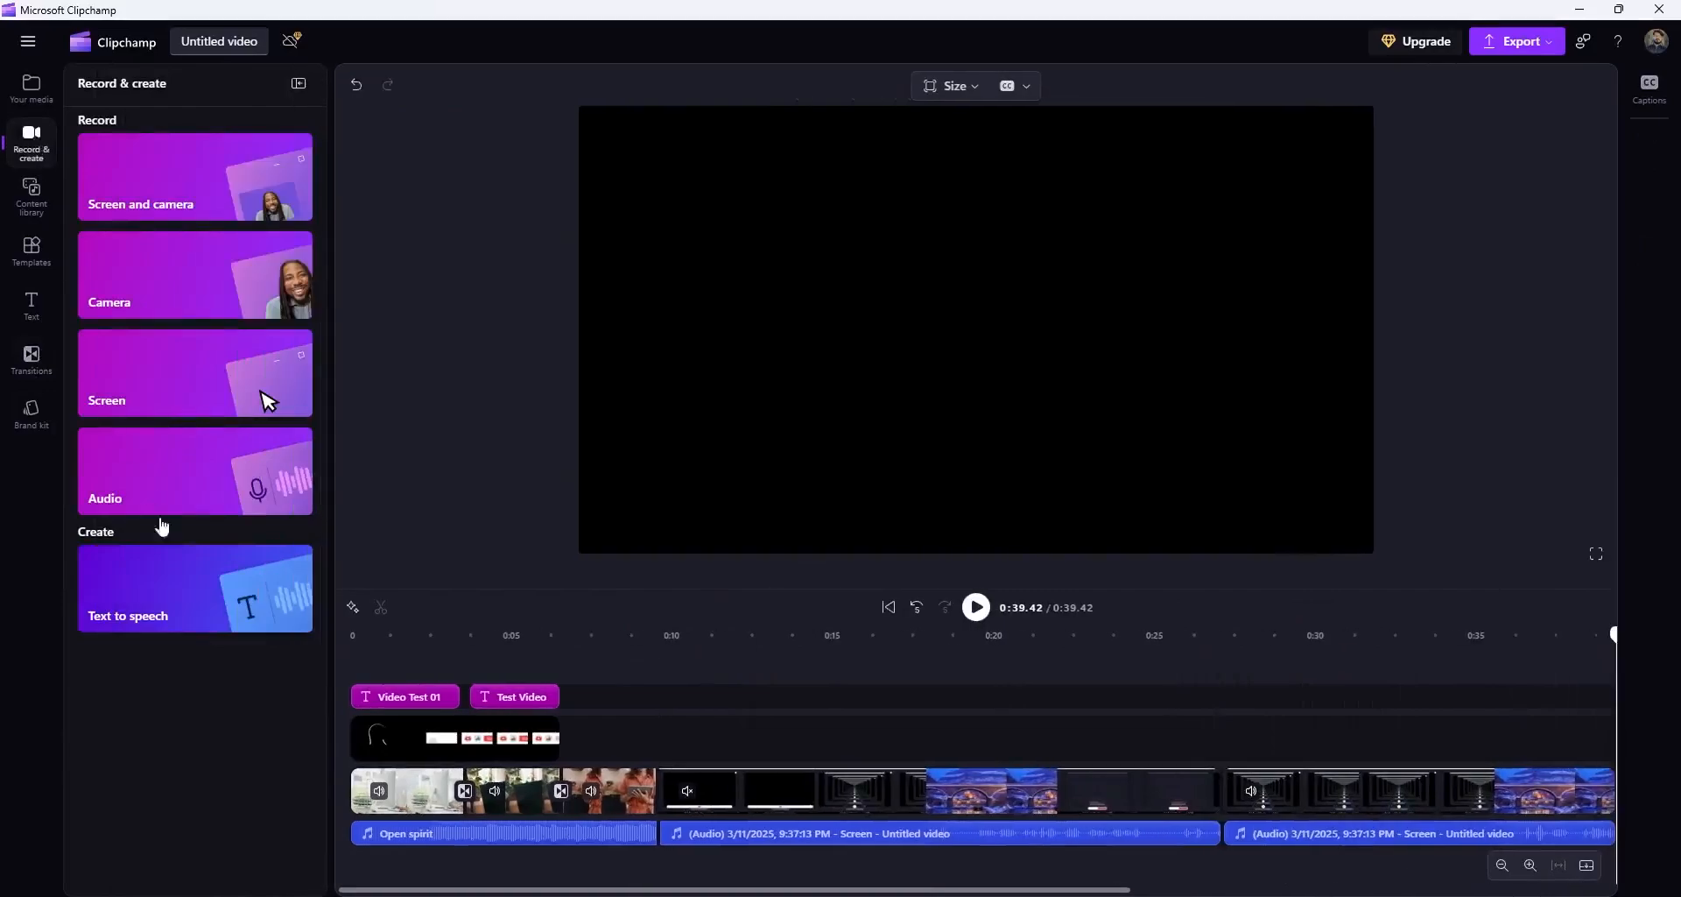
pyautogui.click(232, 601)
pyautogui.click(1447, 465)
pyautogui.write('Thi')
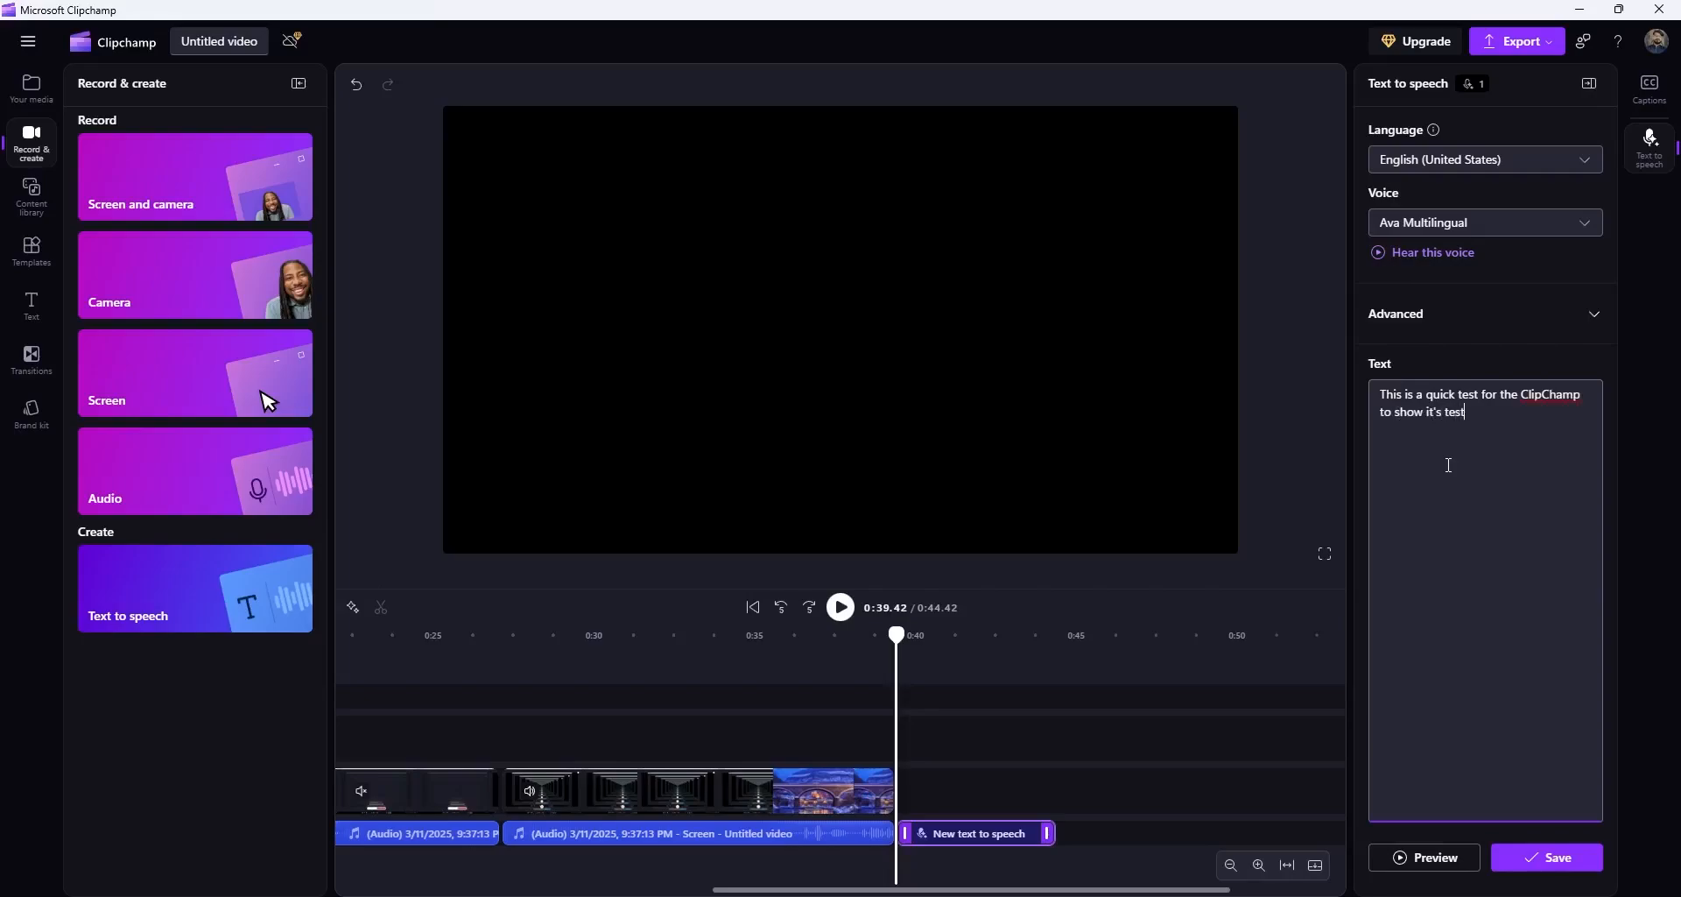
pyautogui.write('t to speech feature')
# Step: Preview and save the text-to-speech voiceover, and play it back on the timeline
pyautogui.click(1406, 855)
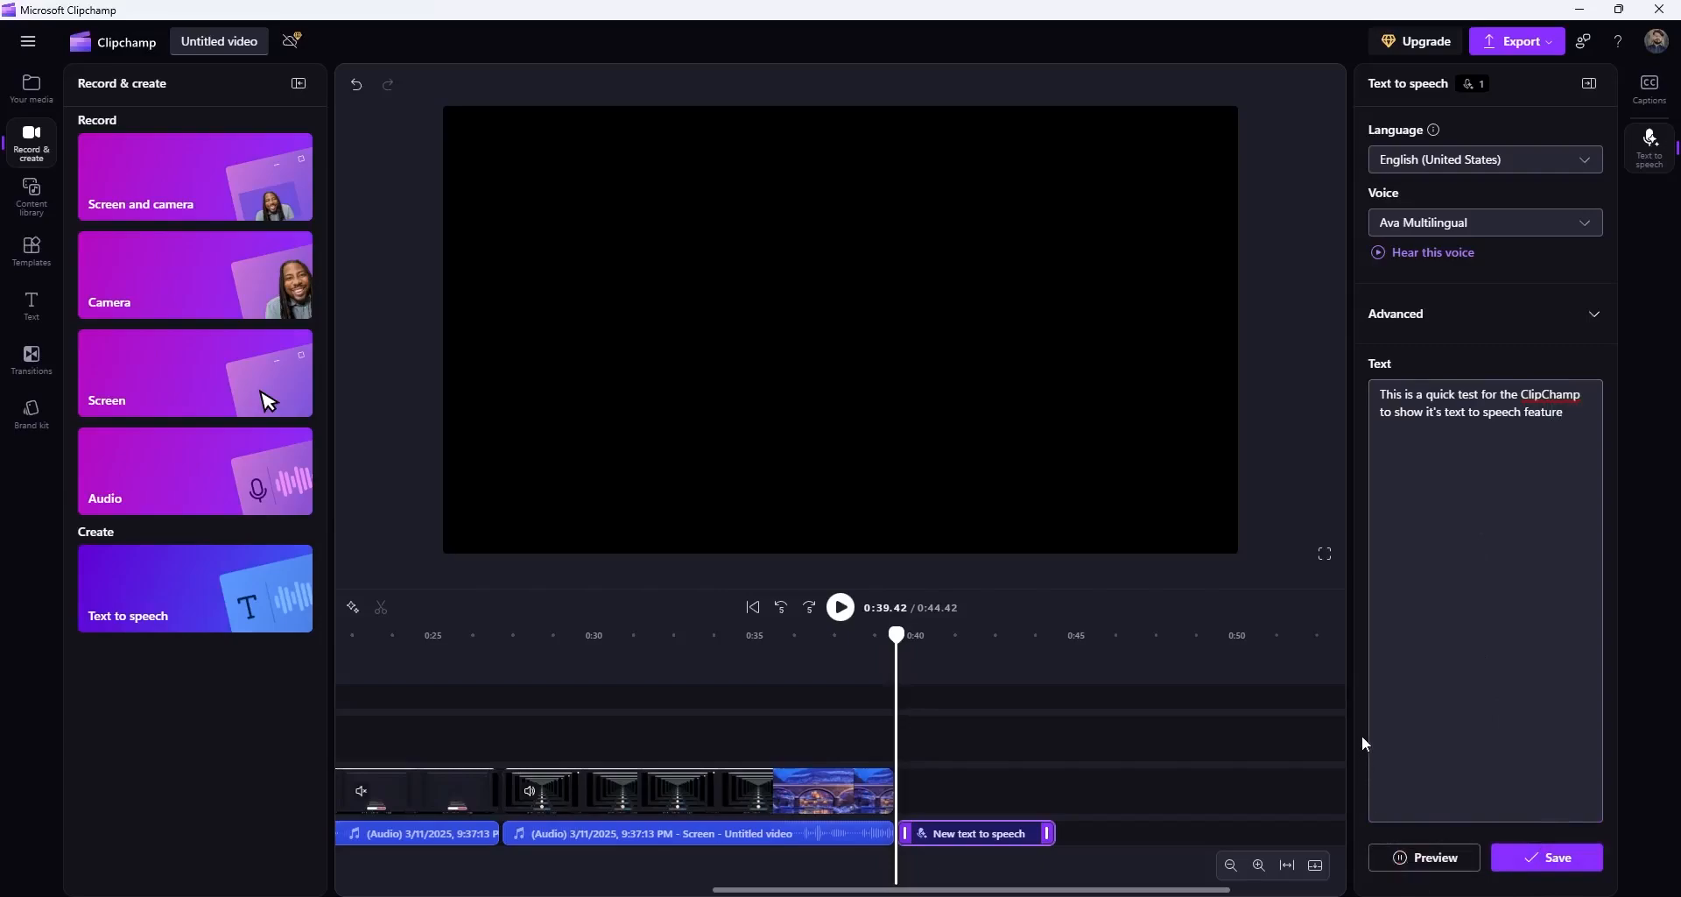
pyautogui.click(1547, 863)
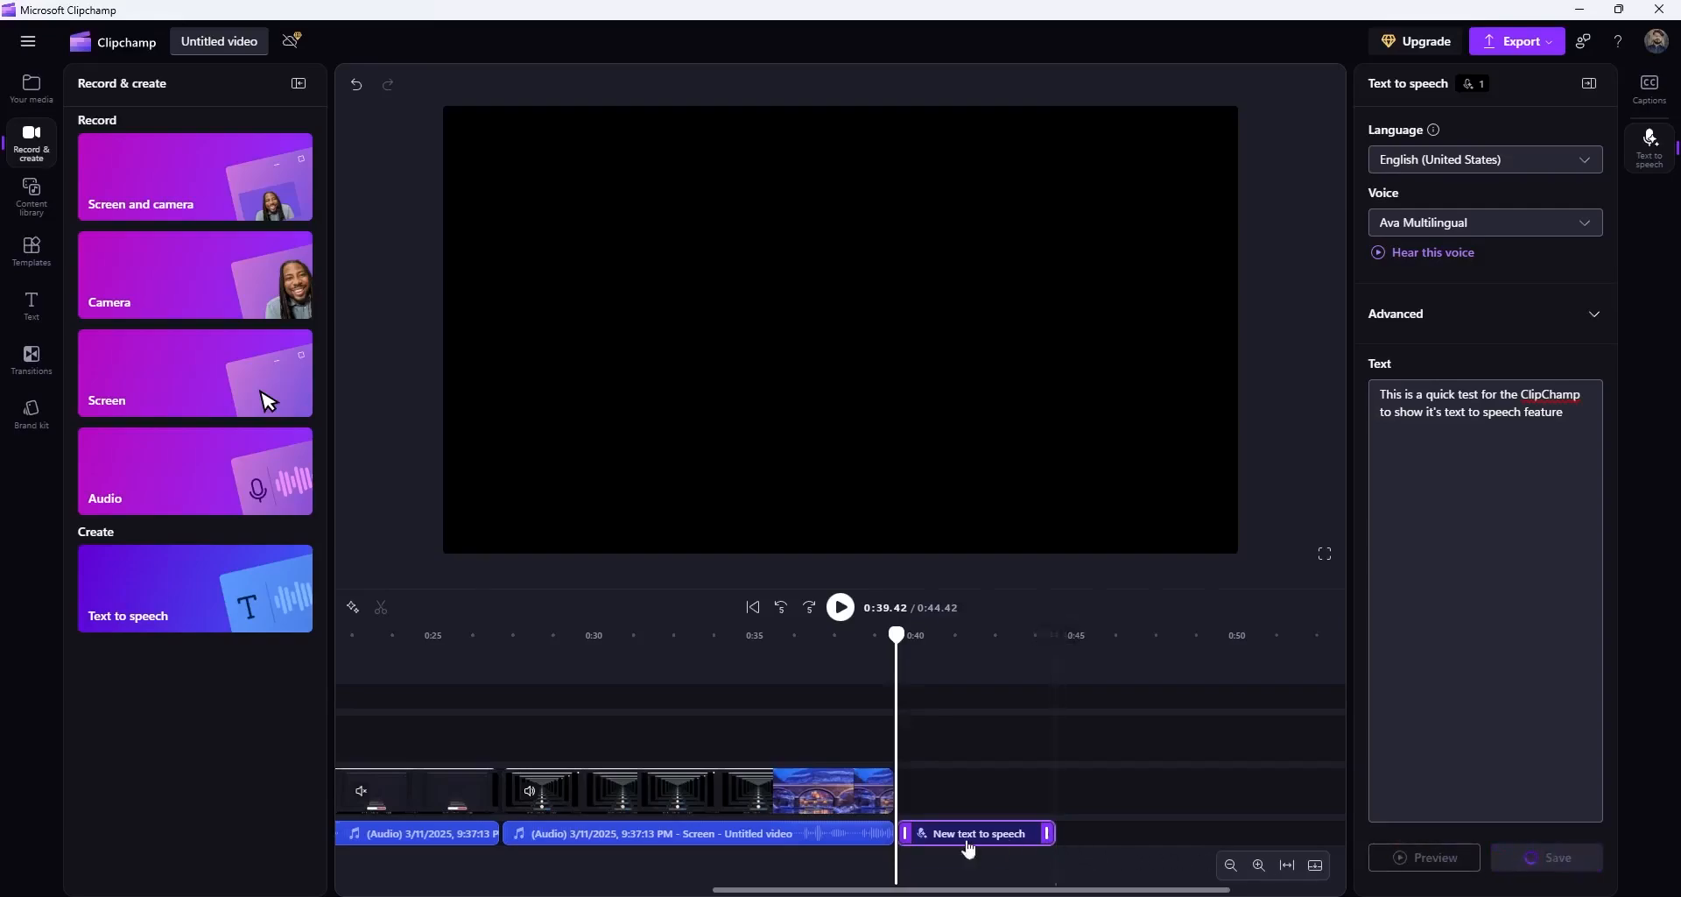
pyautogui.click(889, 650)
pyautogui.click(842, 613)
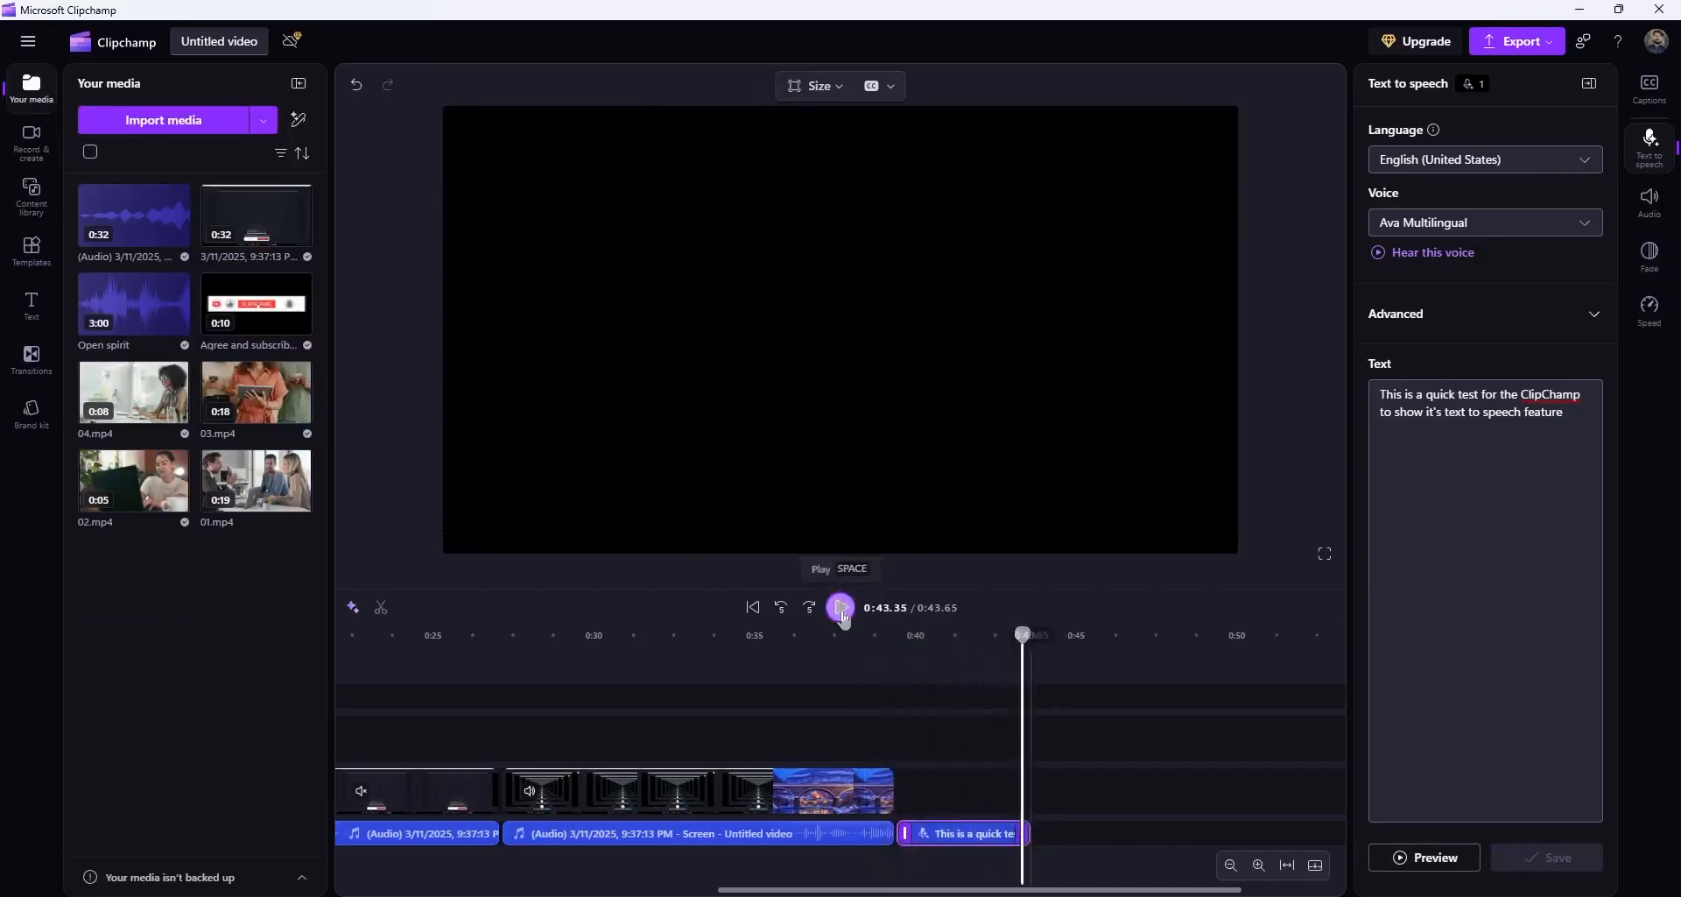
# Step: Fit the whole project on the timeline, reopen the captions transcript, and scrub through the video to check the captions
pyautogui.moveTo(1164, 890); pyautogui.dragTo(784, 889)
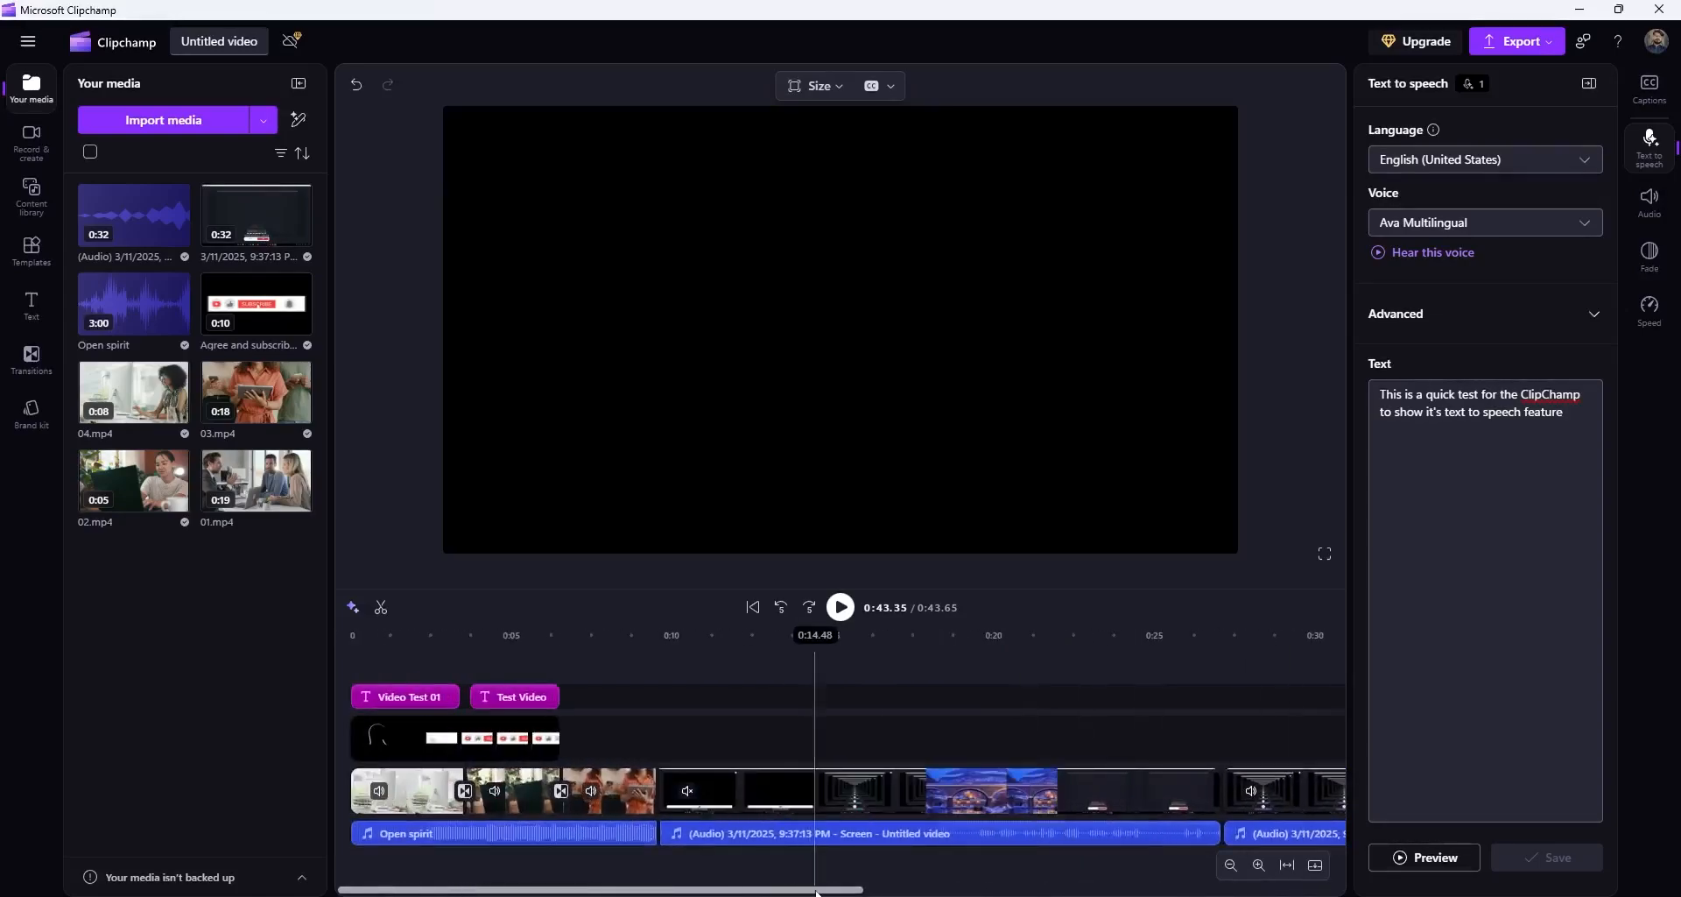
pyautogui.moveTo(830, 890); pyautogui.dragTo(1212, 891)
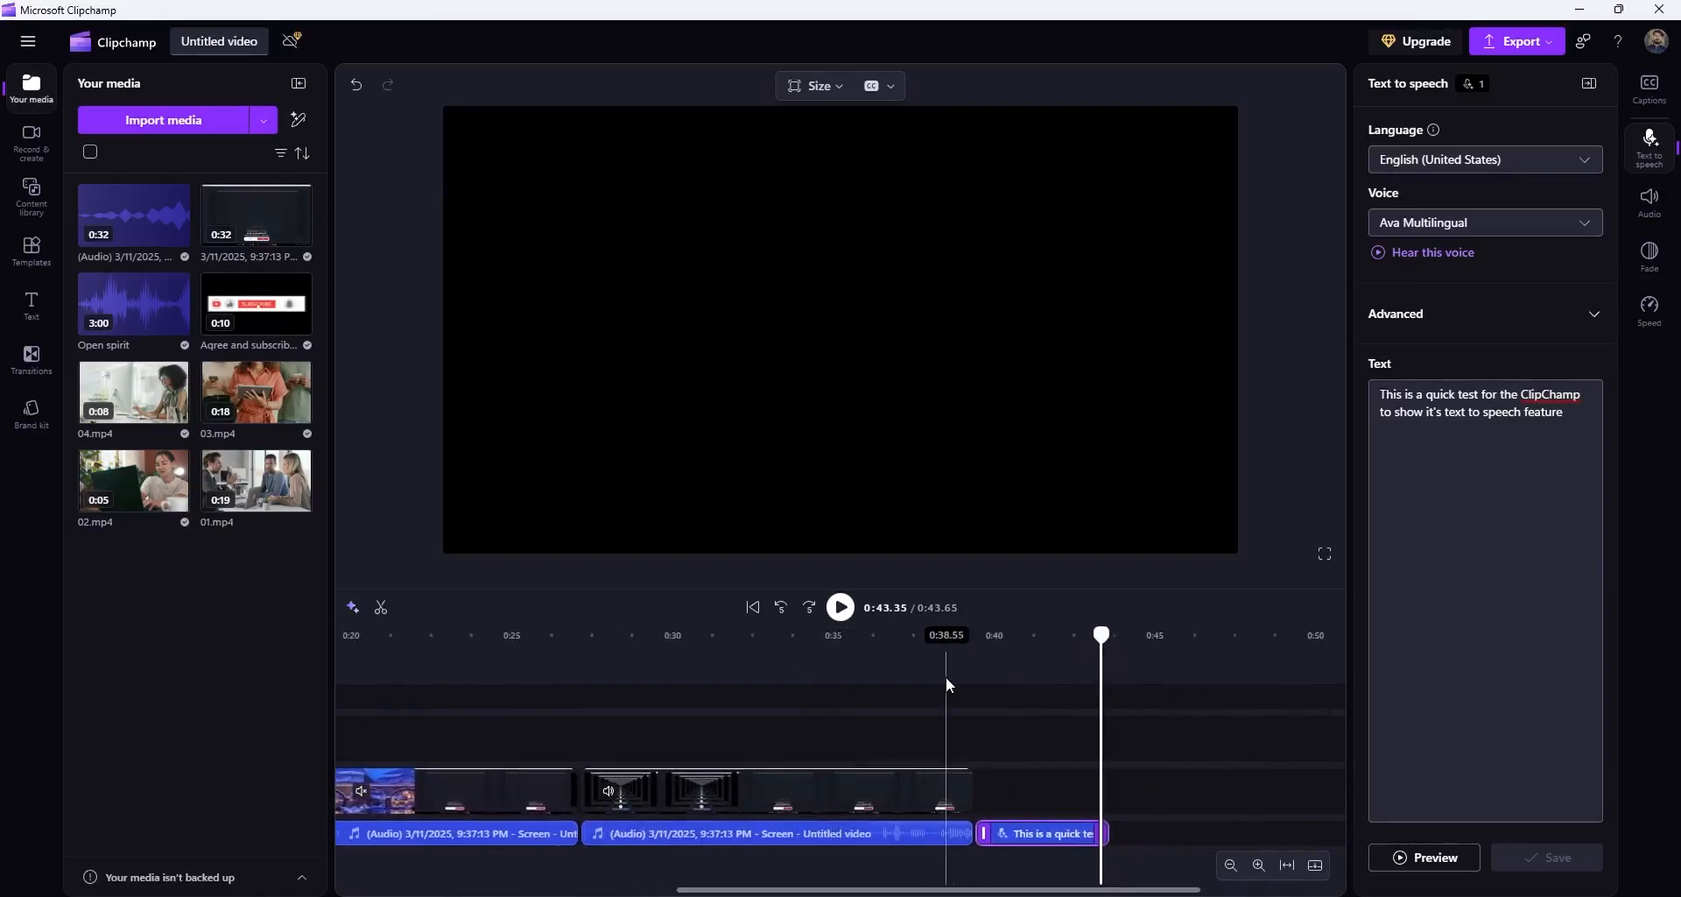
pyautogui.click(1287, 862)
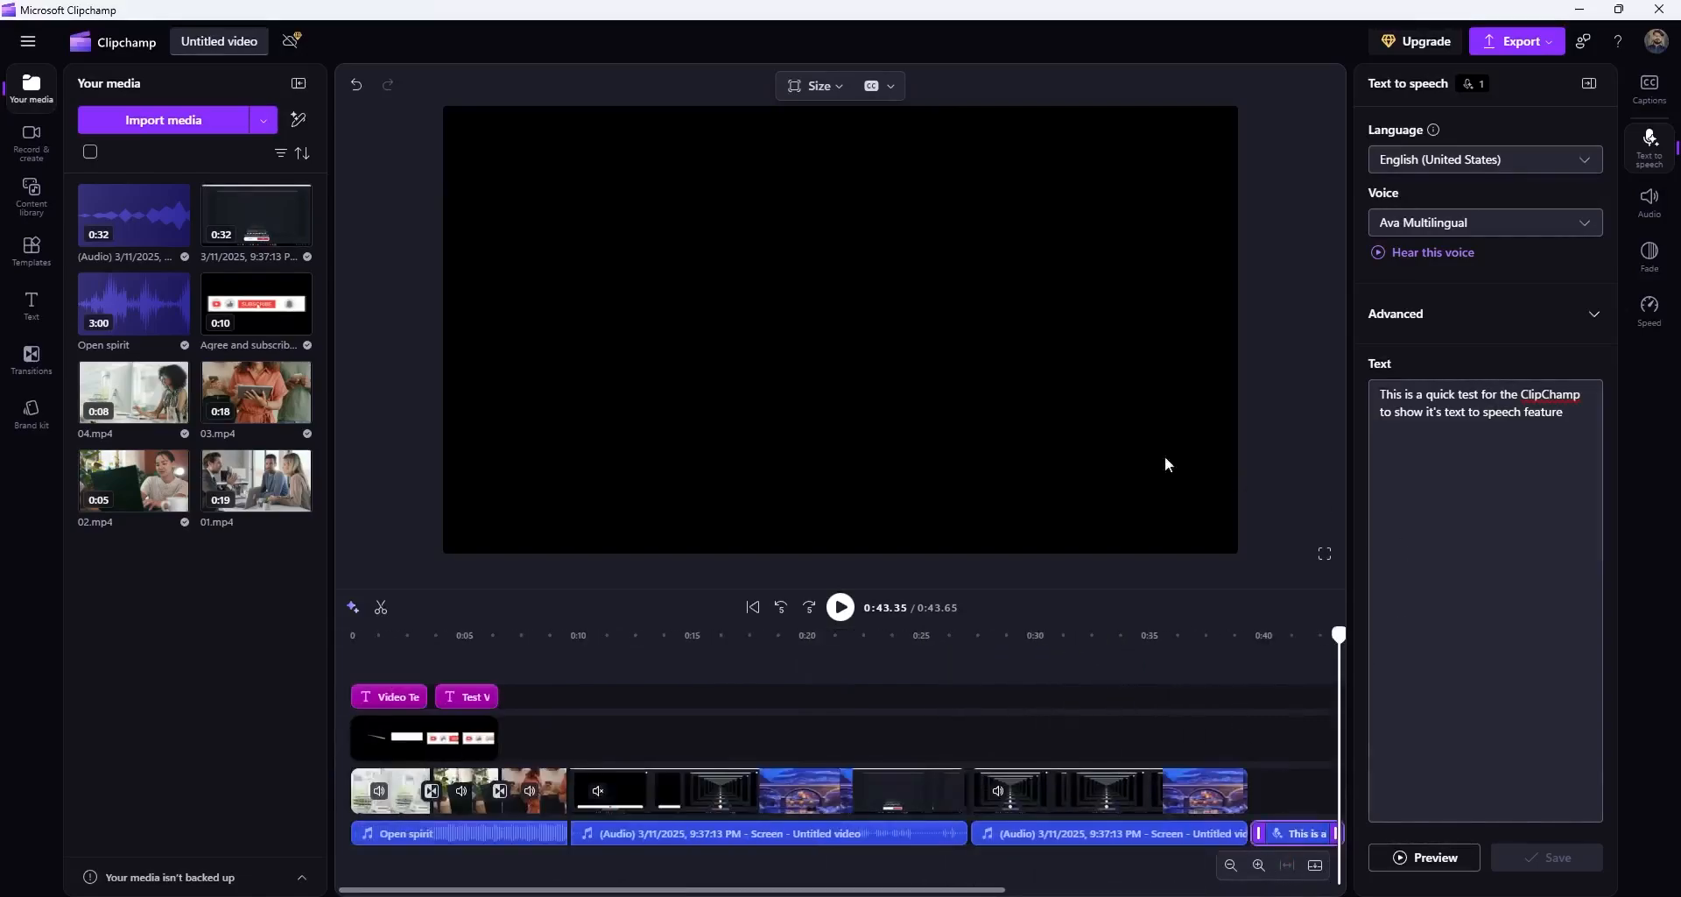
pyautogui.click(1650, 87)
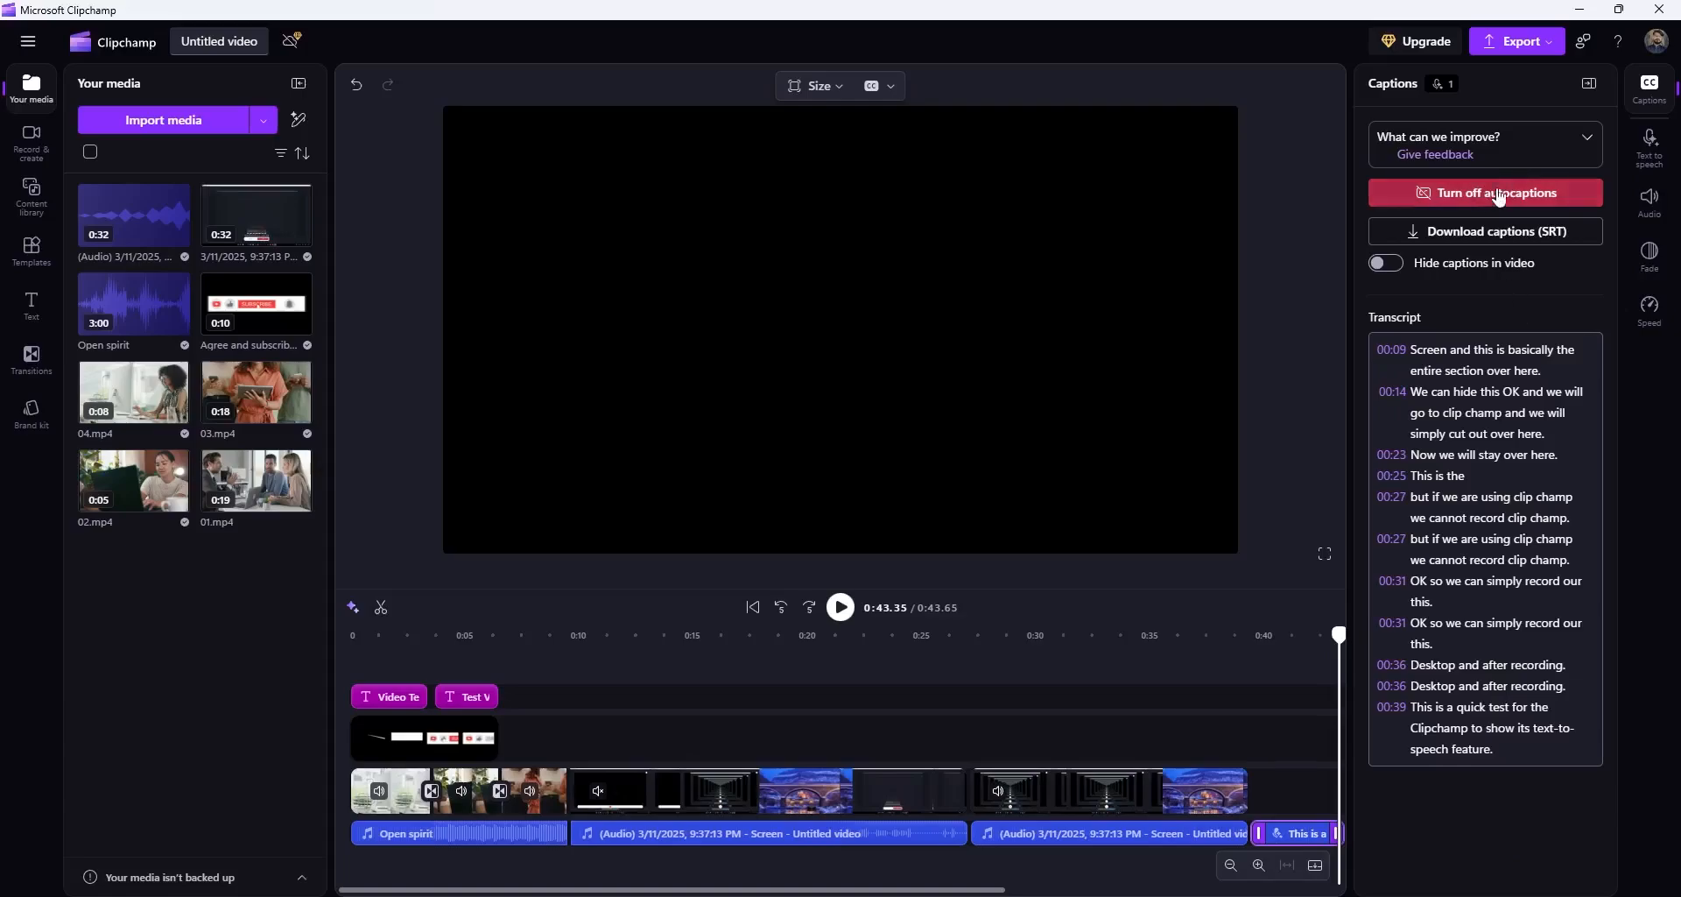
pyautogui.moveTo(648, 637); pyautogui.dragTo(359, 671)
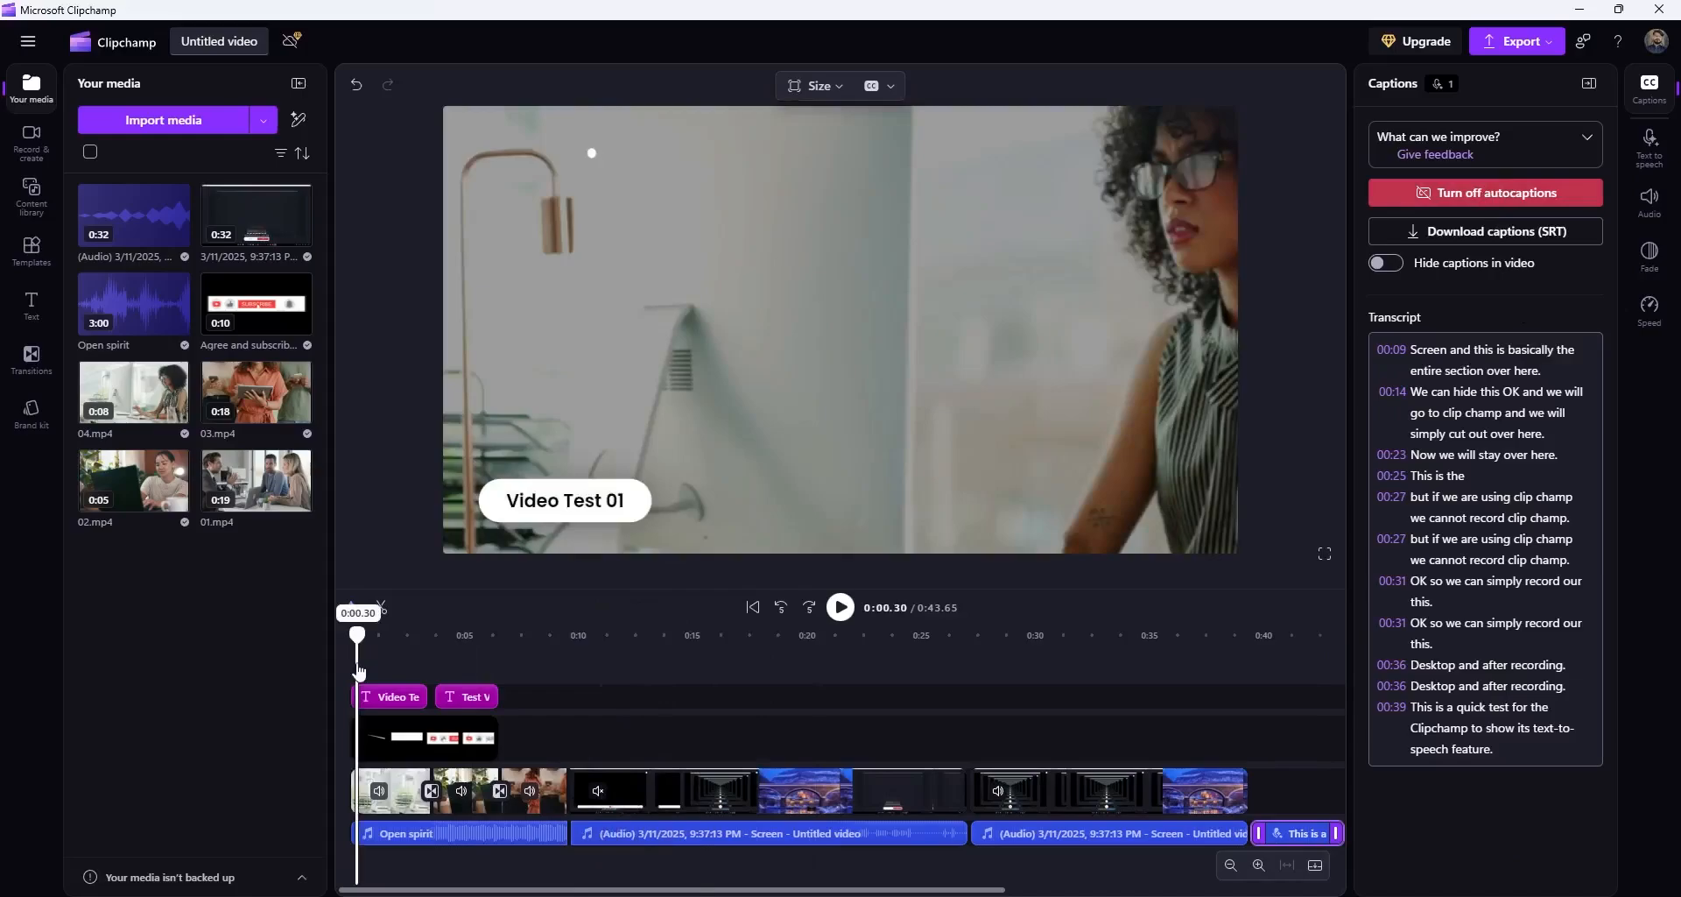
pyautogui.click(580, 636)
pyautogui.click(333, 647)
pyautogui.moveTo(331, 649); pyautogui.dragTo(237, 650)
pyautogui.moveTo(779, 889); pyautogui.dragTo(441, 858)
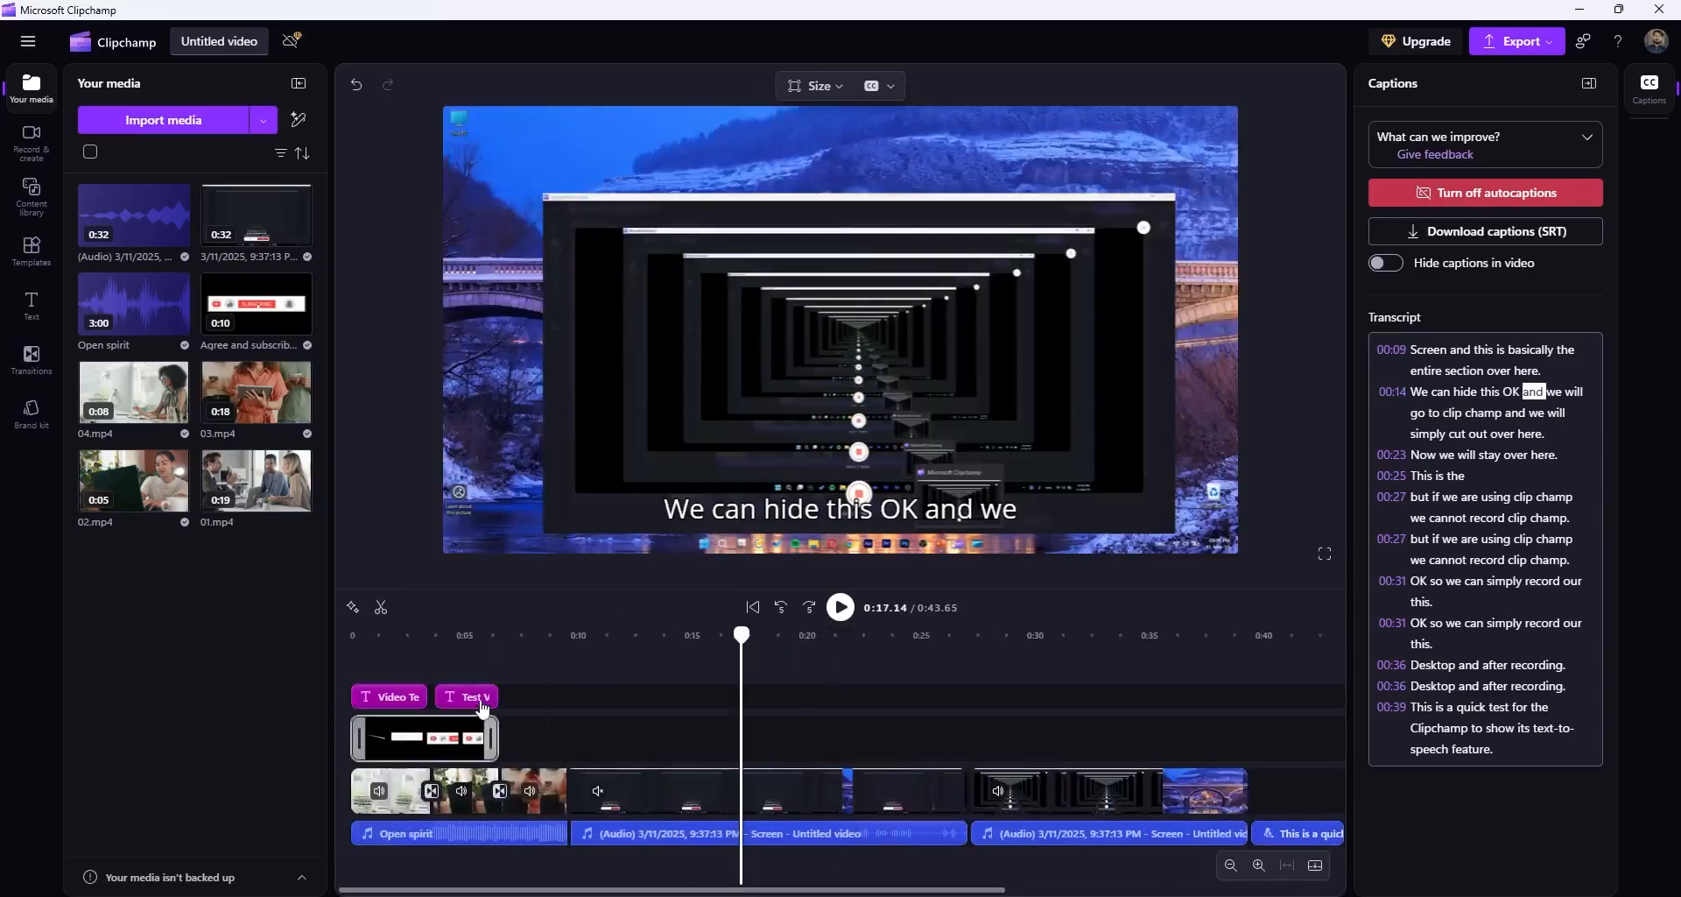
# Step: Return the playhead to the start of the timeline, fix the flagged visual gaps, and export the video at 1080p
pyautogui.click(346, 637)
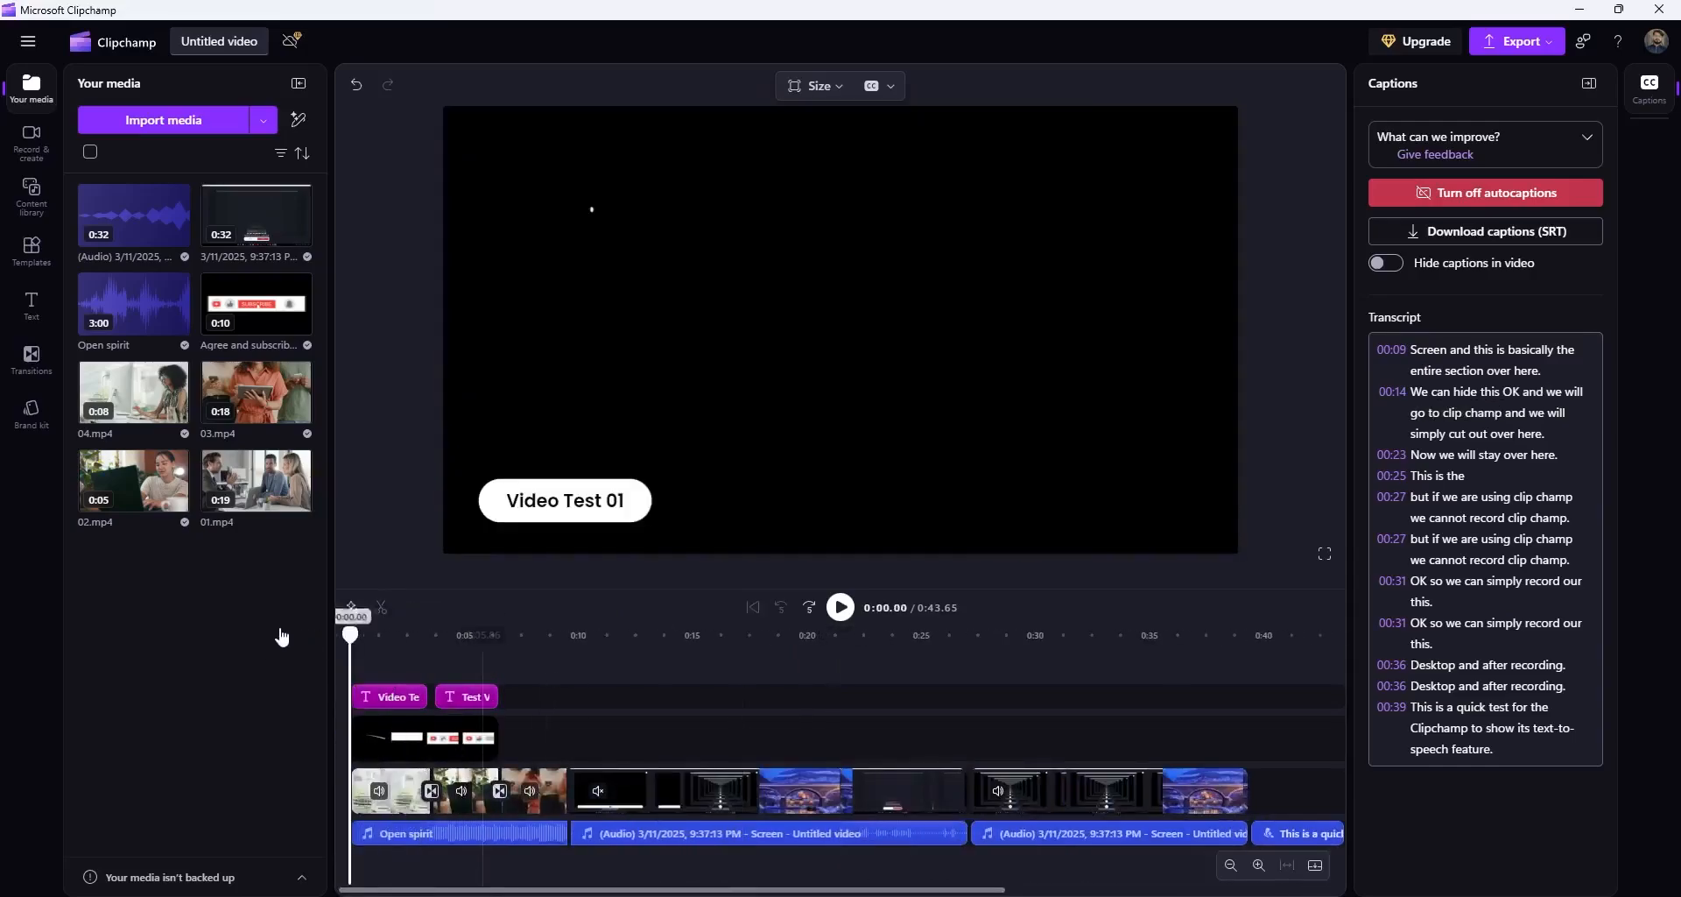
pyautogui.click(1531, 44)
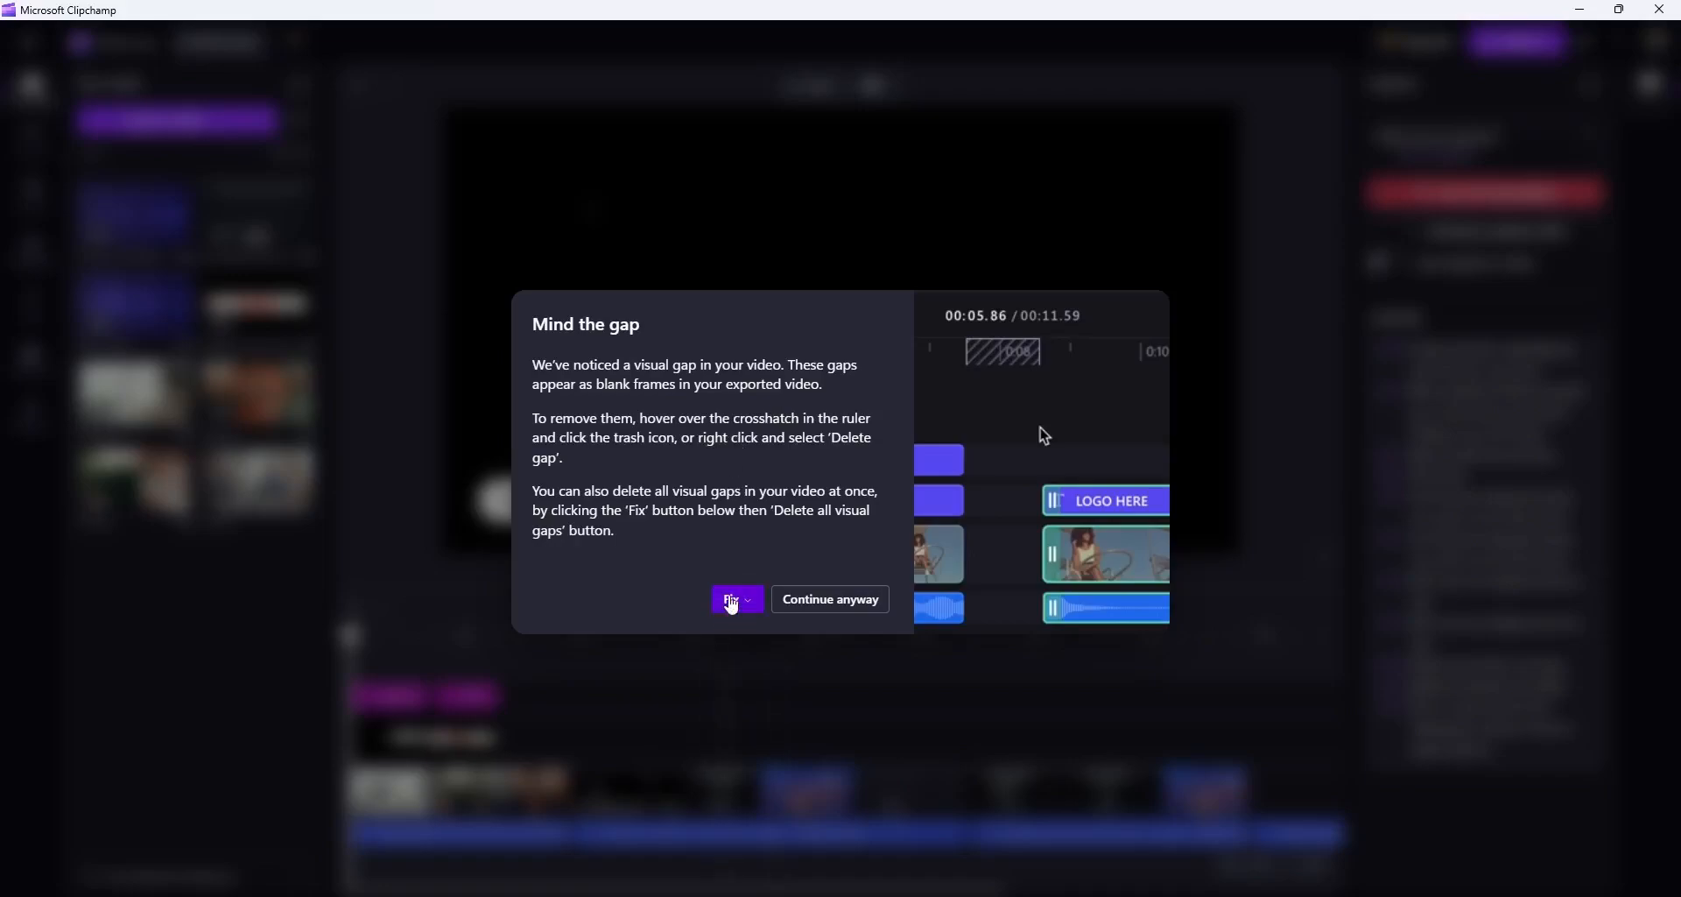
pyautogui.click(734, 601)
pyautogui.click(767, 632)
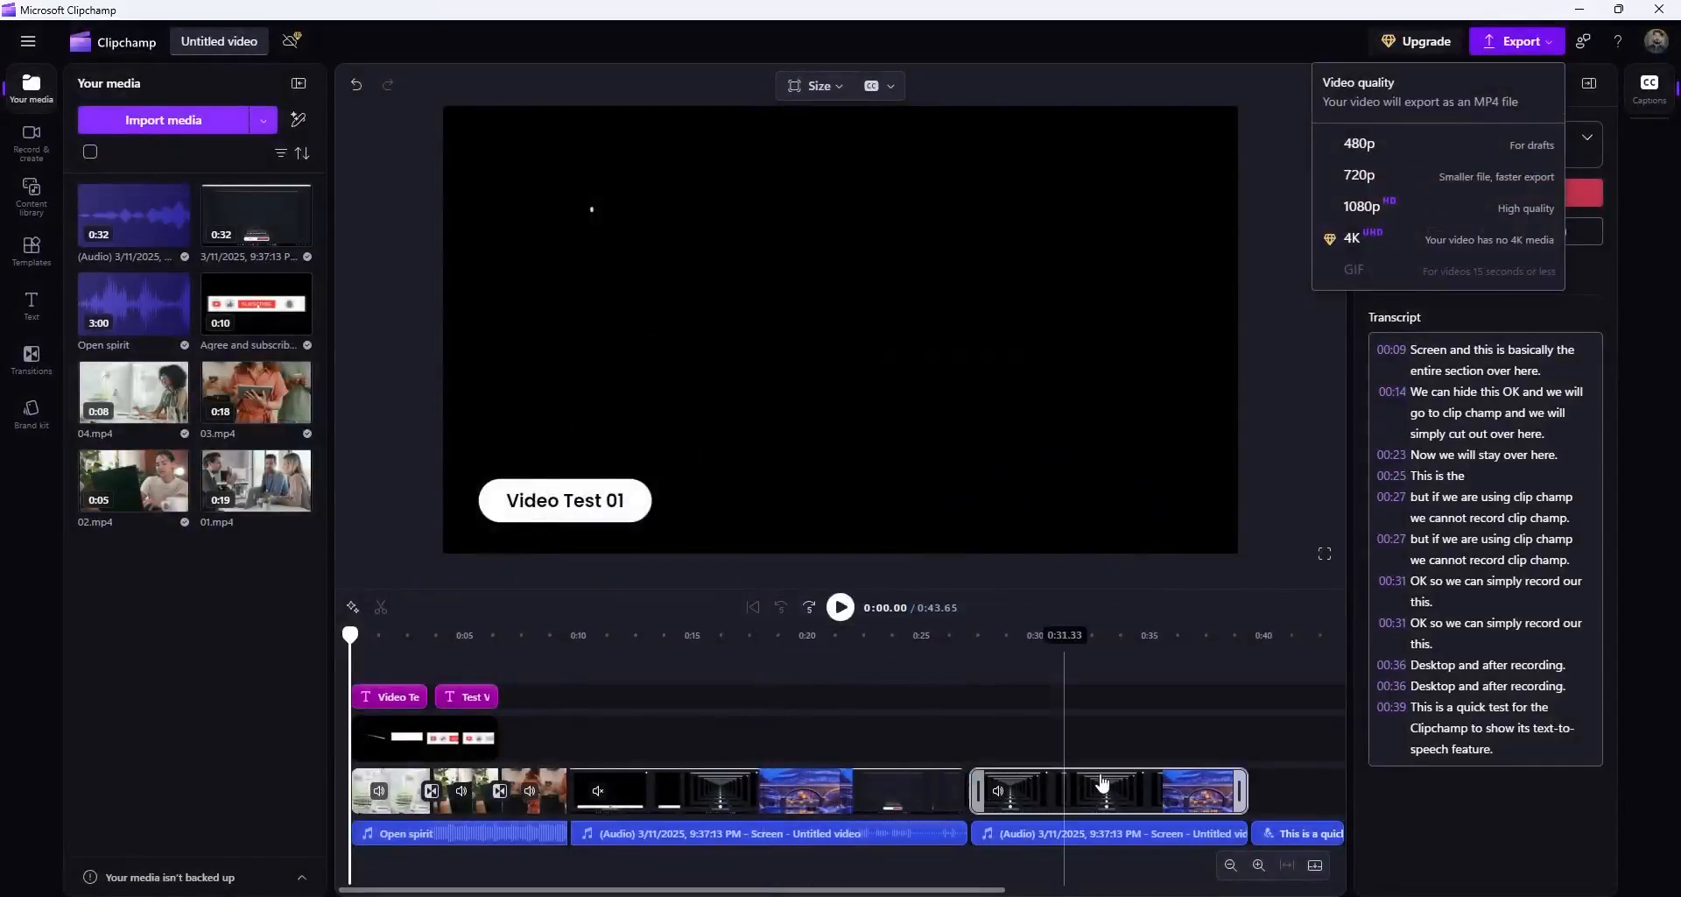
pyautogui.click(1412, 210)
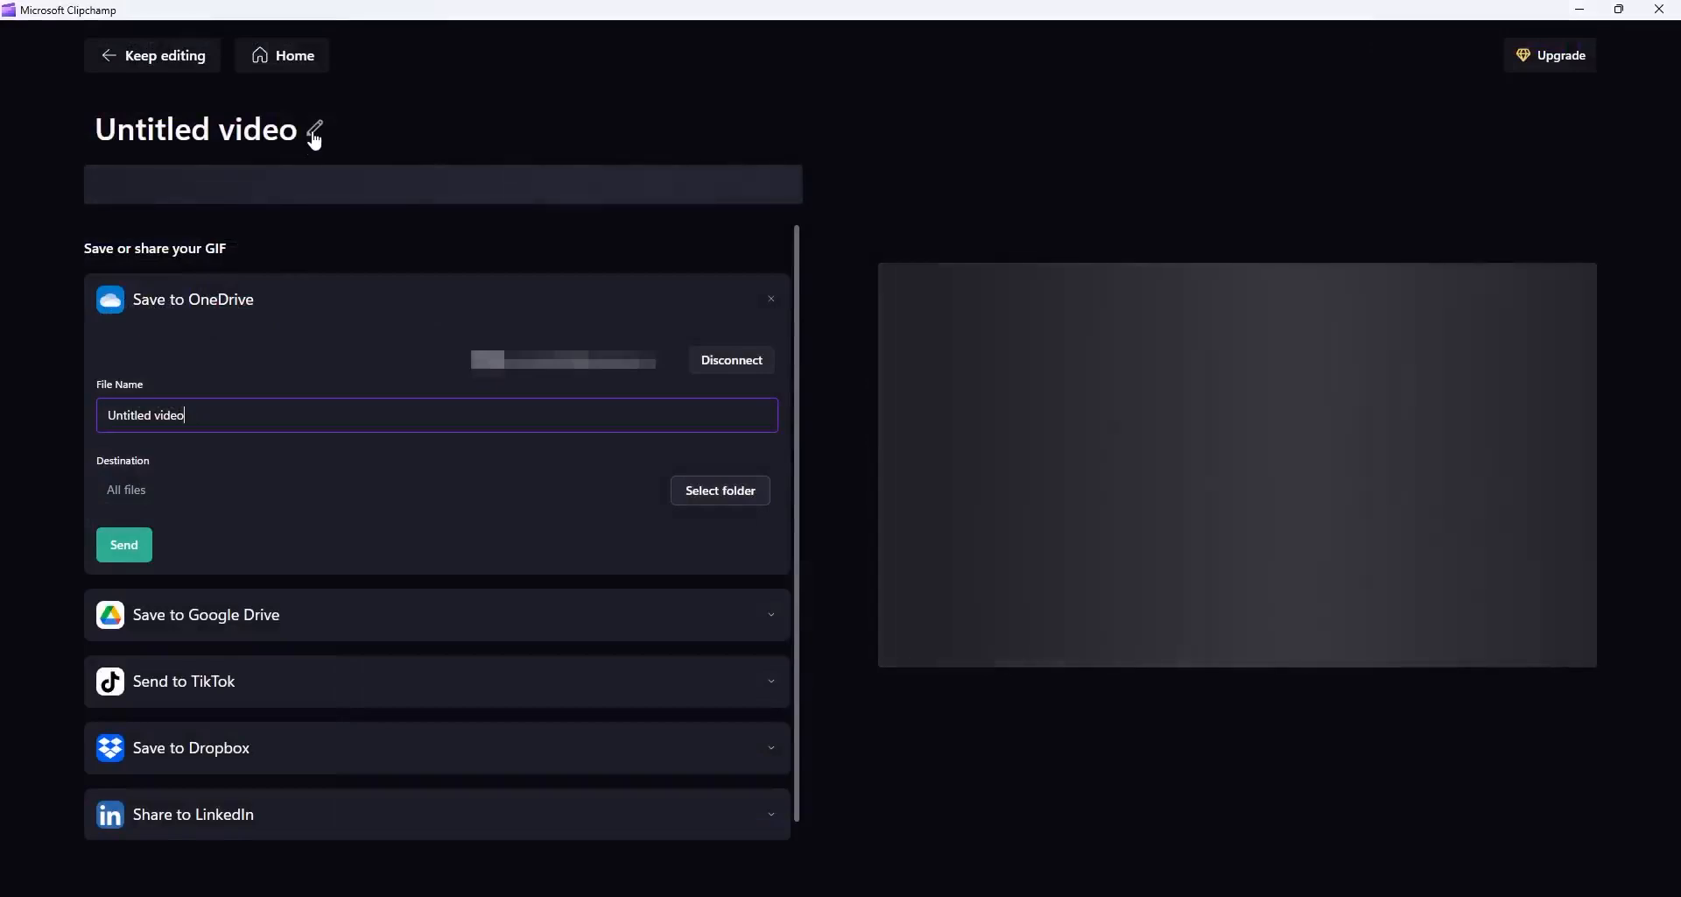
# Step: Collapse the OneDrive save options and rename the exported video as "Test Video 02"
pyautogui.click(770, 300)
pyautogui.click(189, 133)
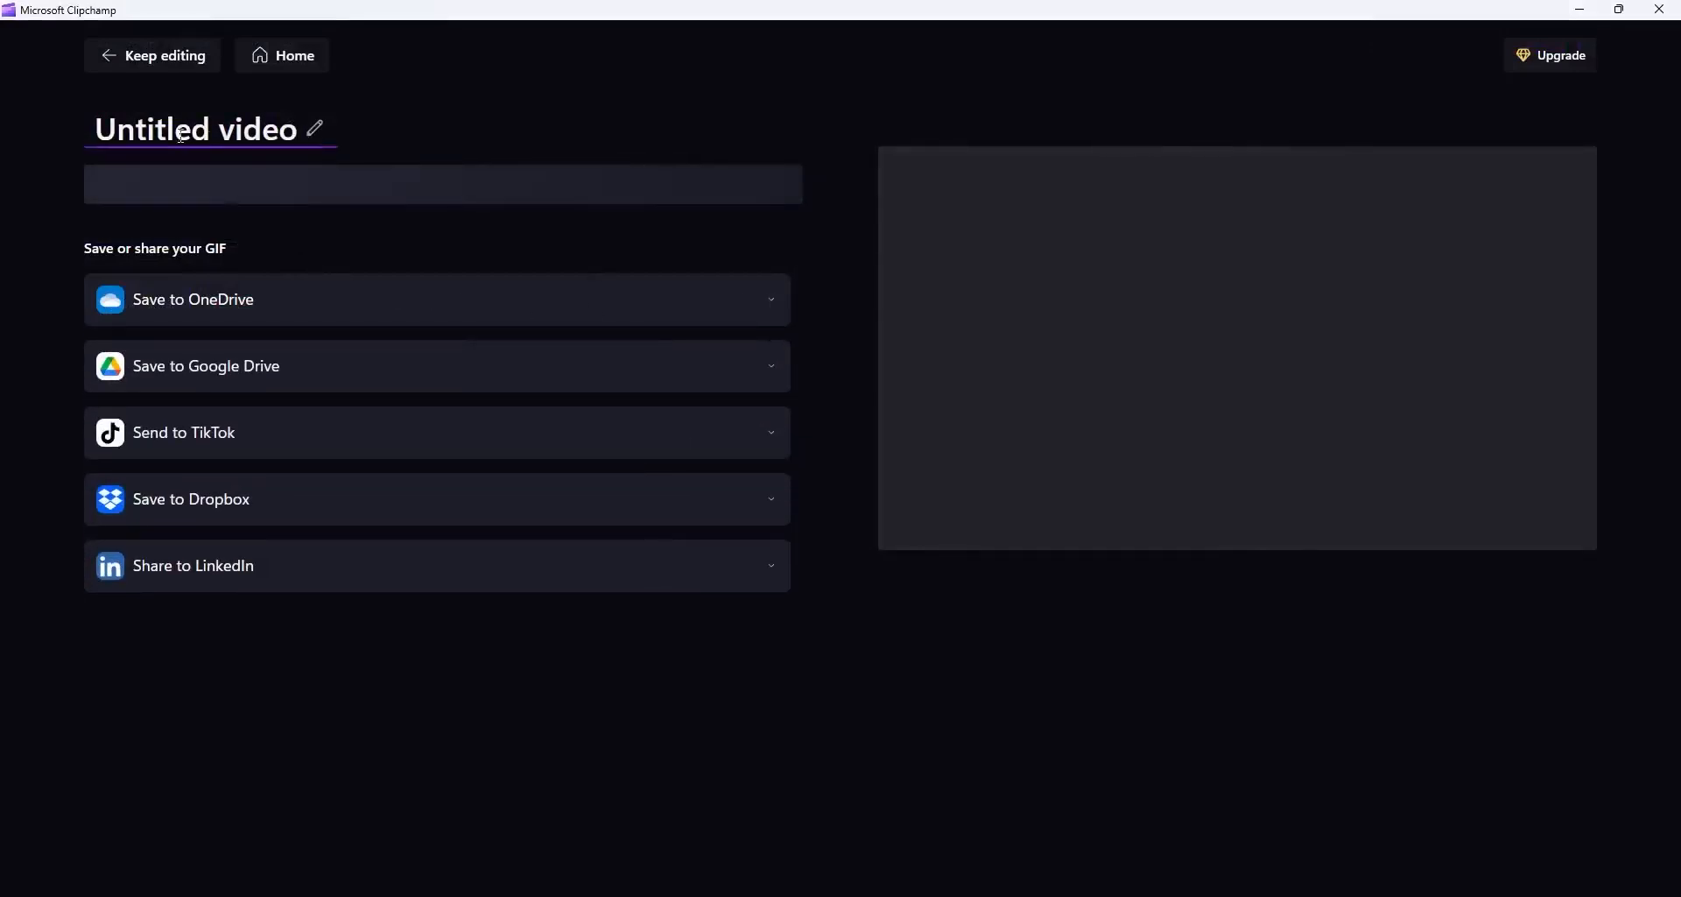
pyautogui.moveTo(117, 127); pyautogui.dragTo(315, 125)
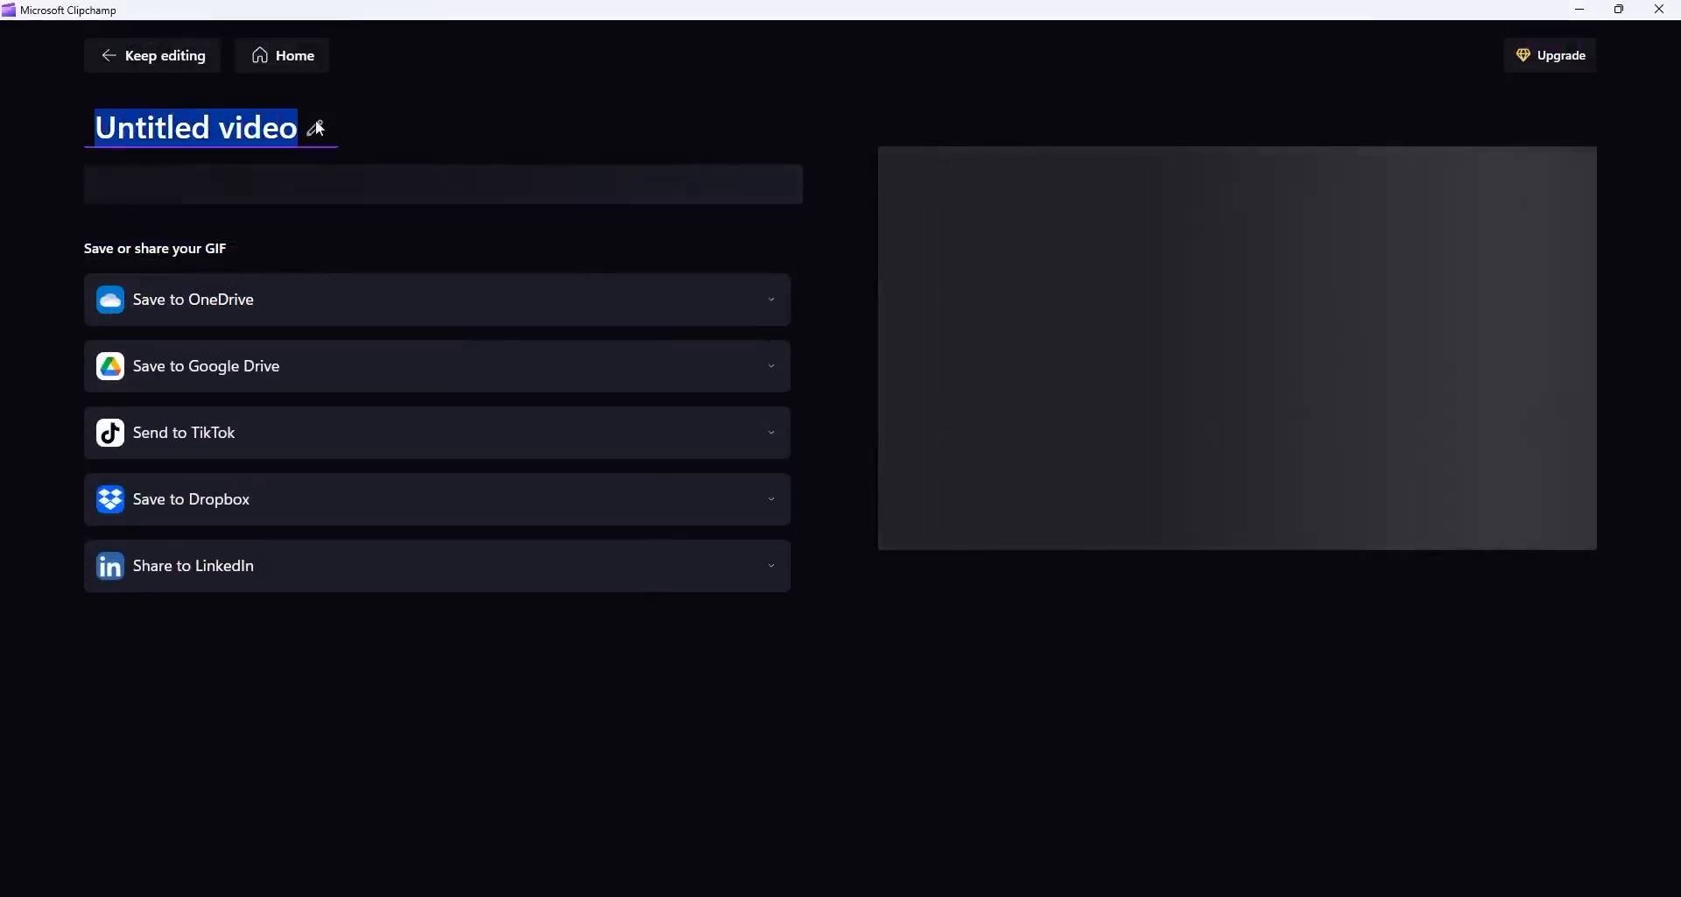
pyautogui.write('Test')
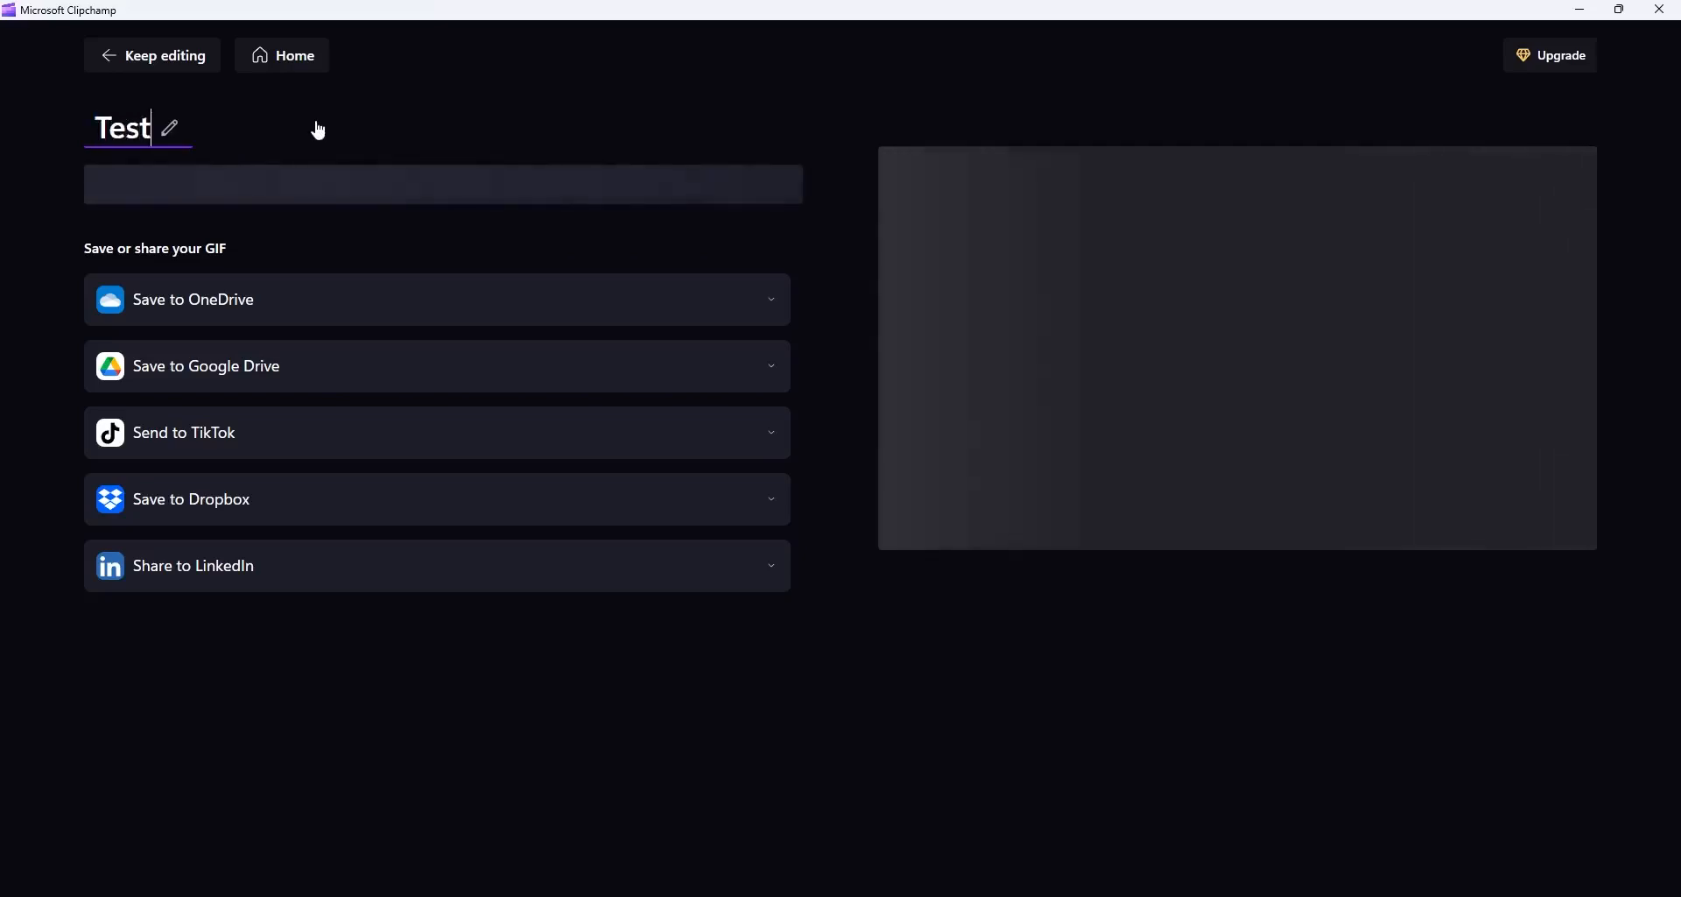
pyautogui.write(' Video 02')
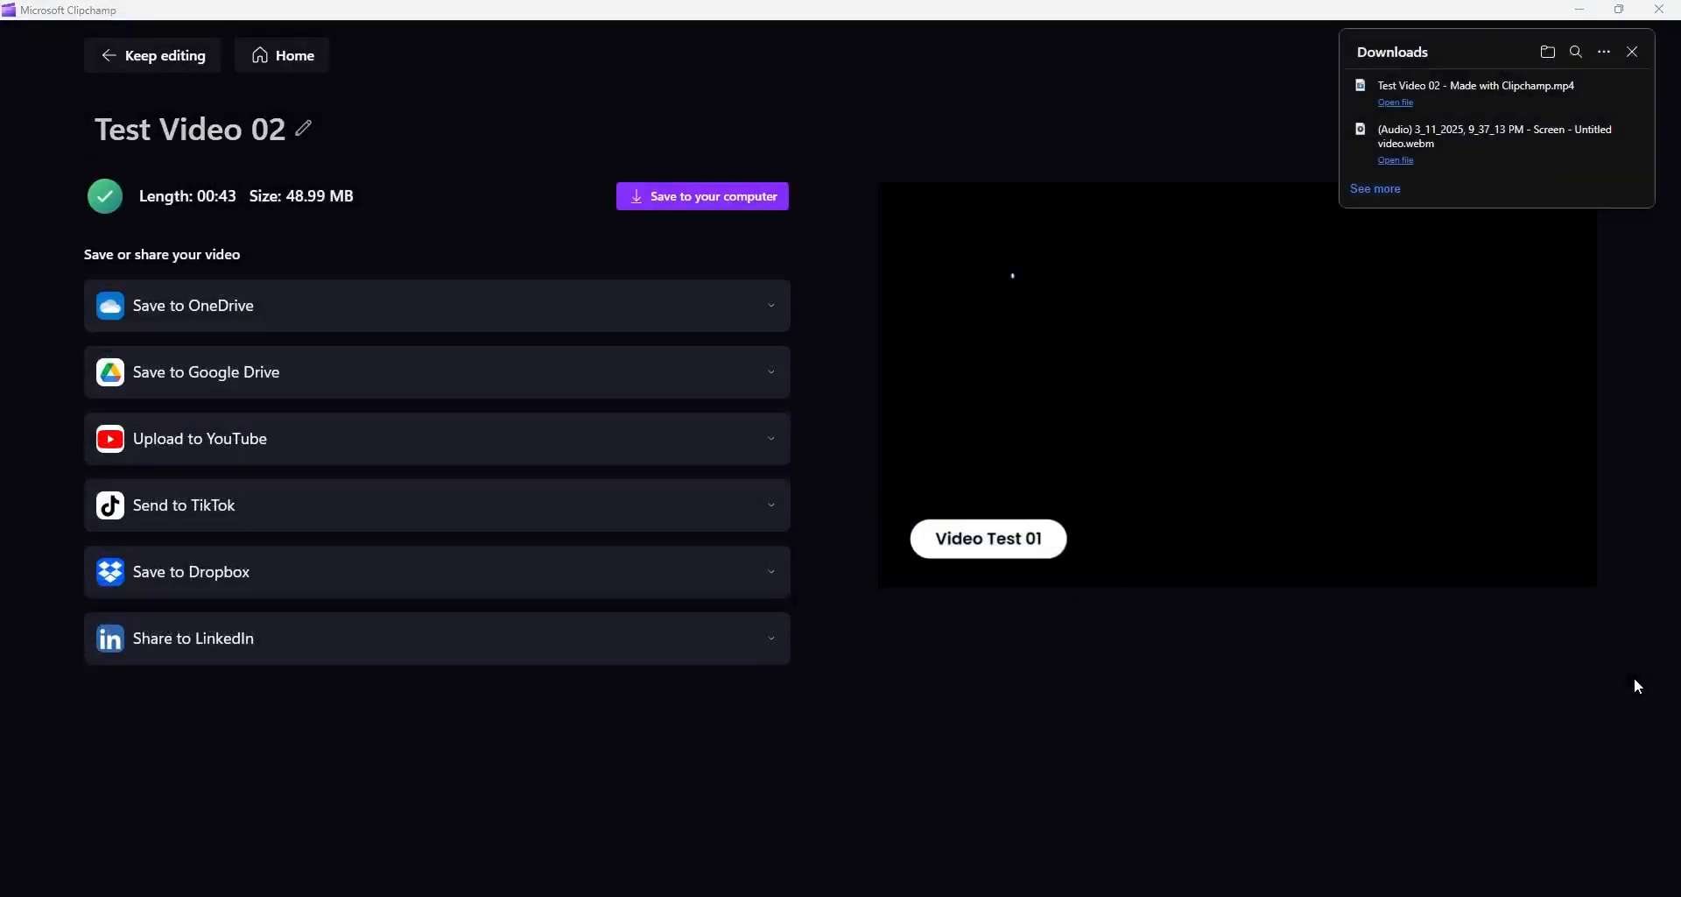
# Step: Open the downloaded Test Video 02 file, skip through it to check the captions, close the player and return to the projects home page
pyautogui.moveTo(1552, 101)
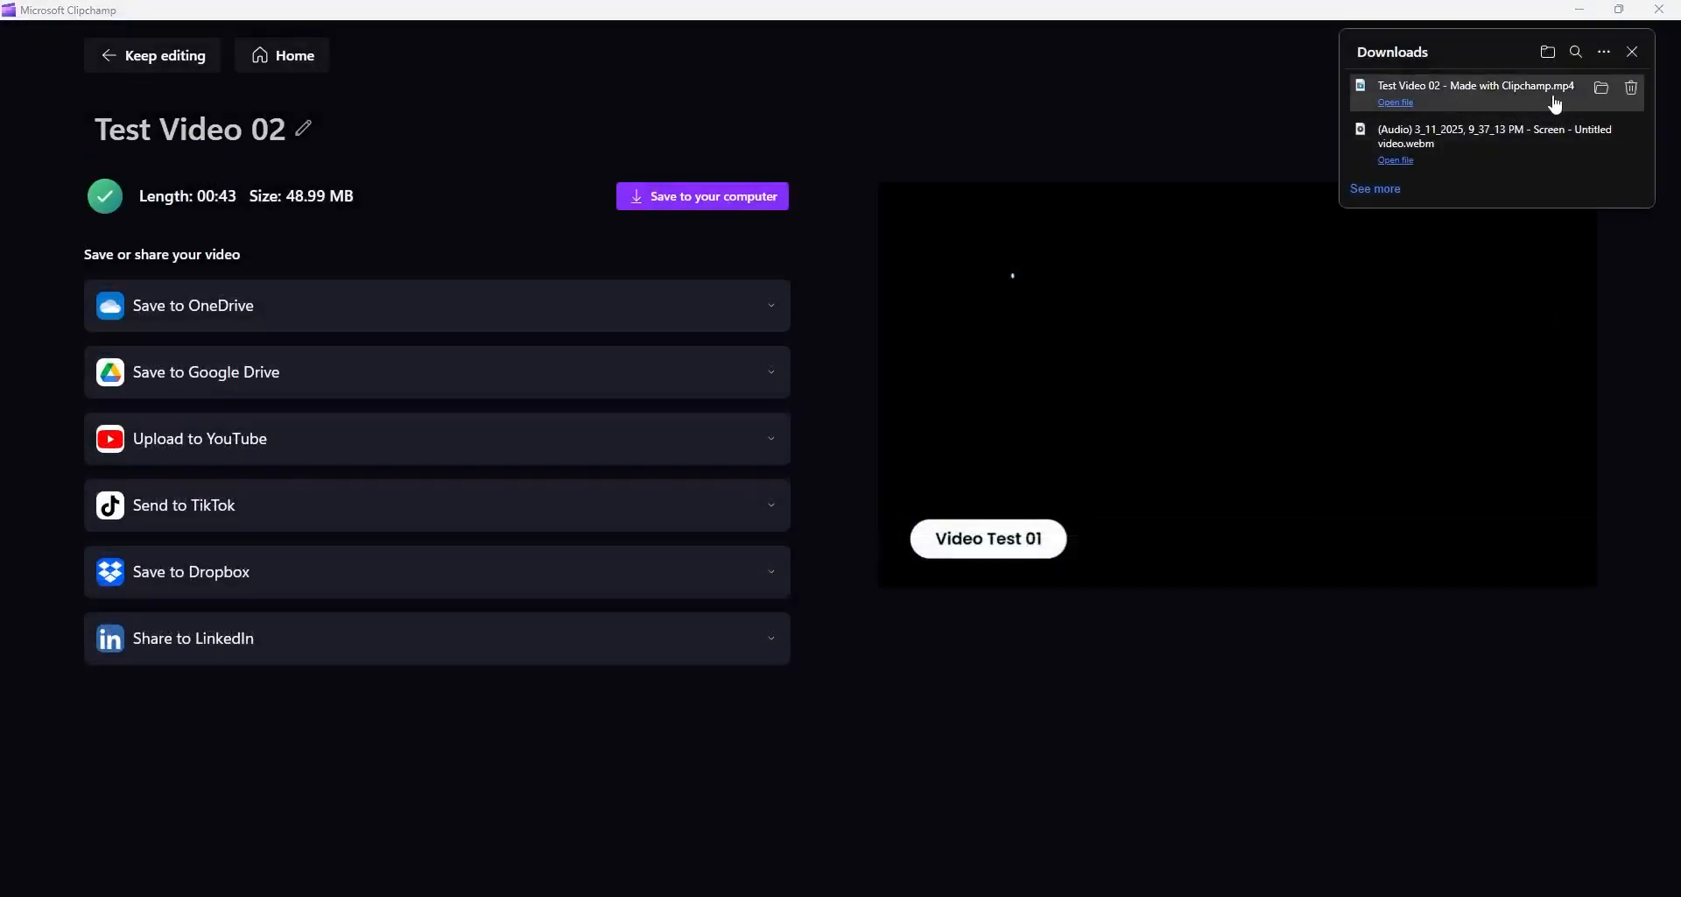
pyautogui.click(1399, 103)
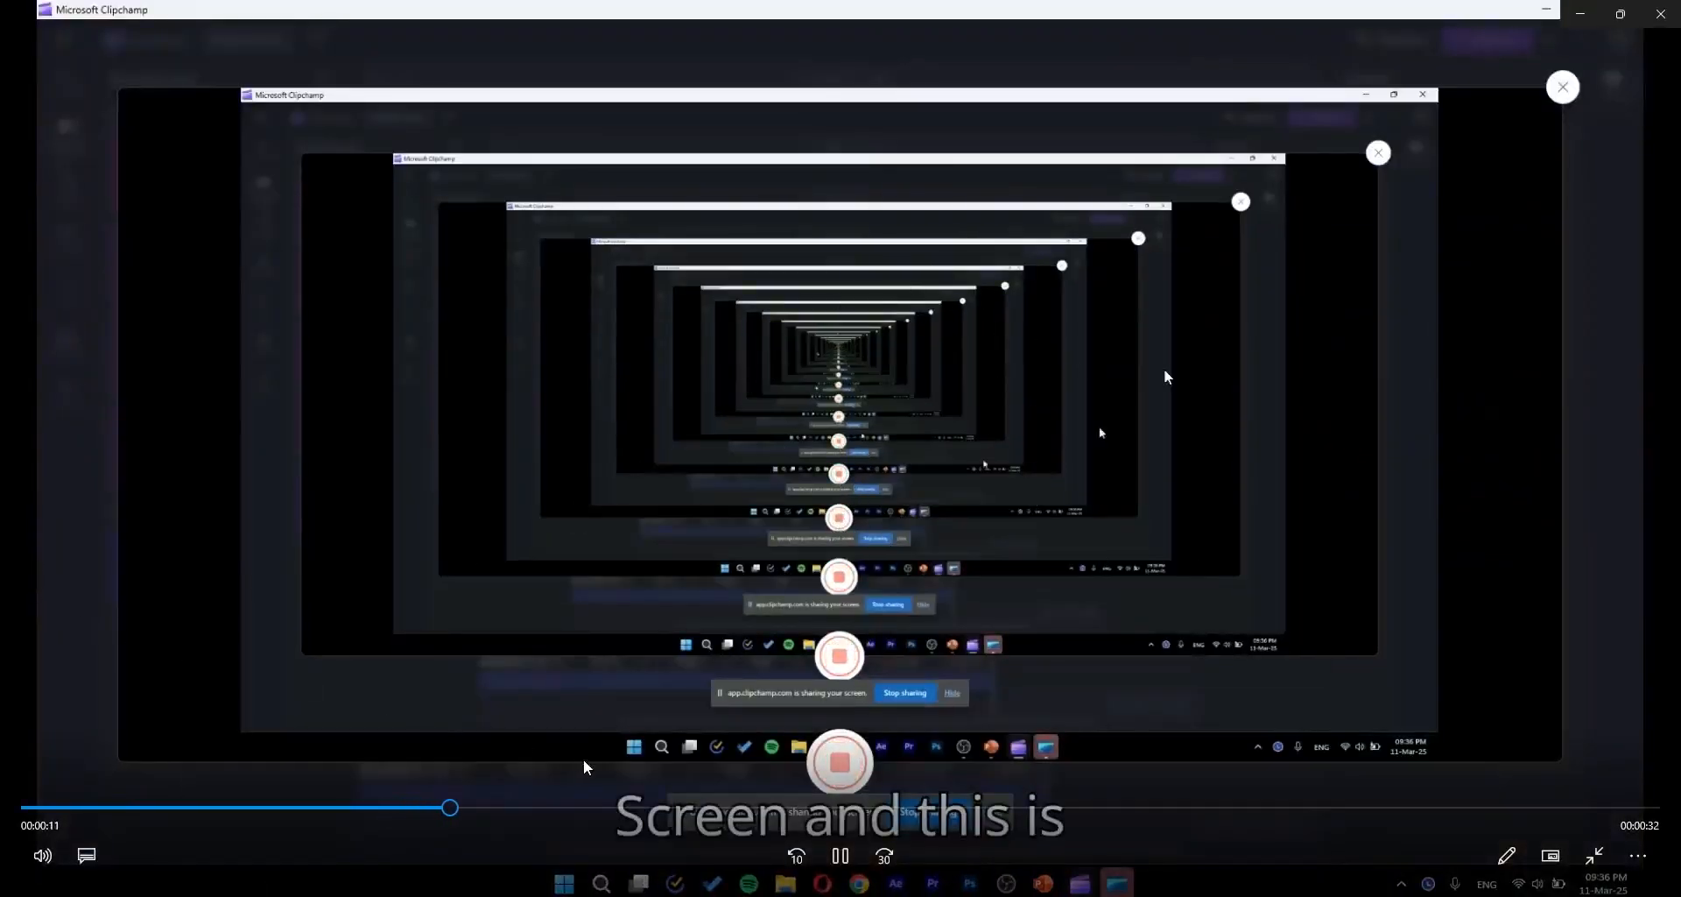
pyautogui.click(910, 807)
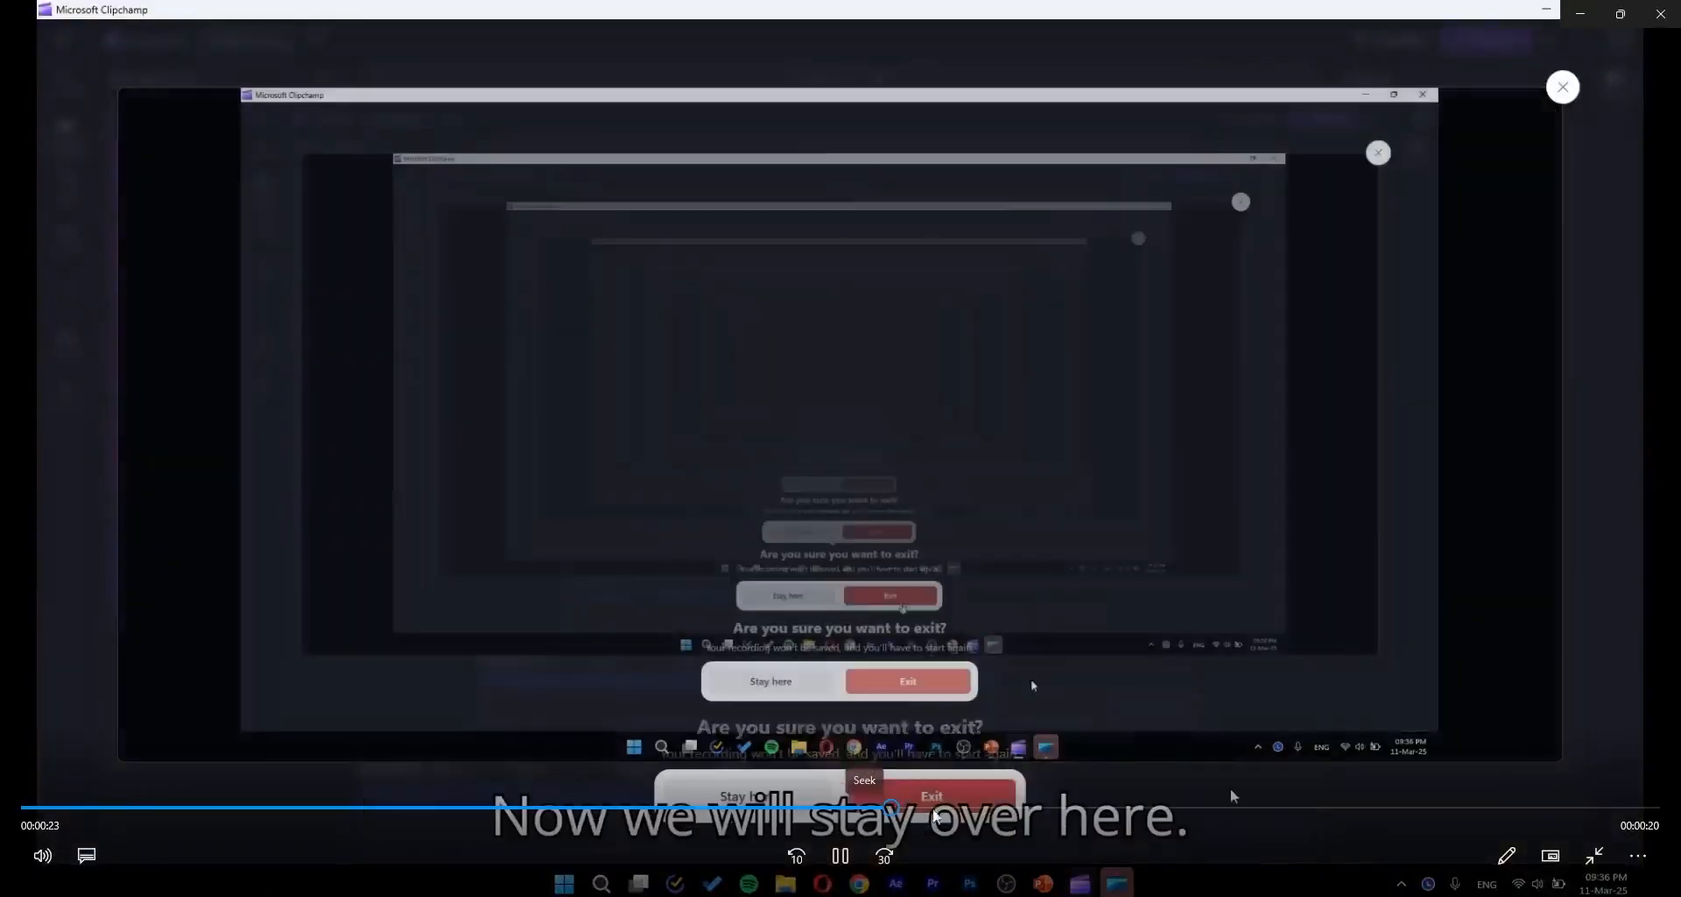
pyautogui.click(1274, 808)
pyautogui.click(1507, 807)
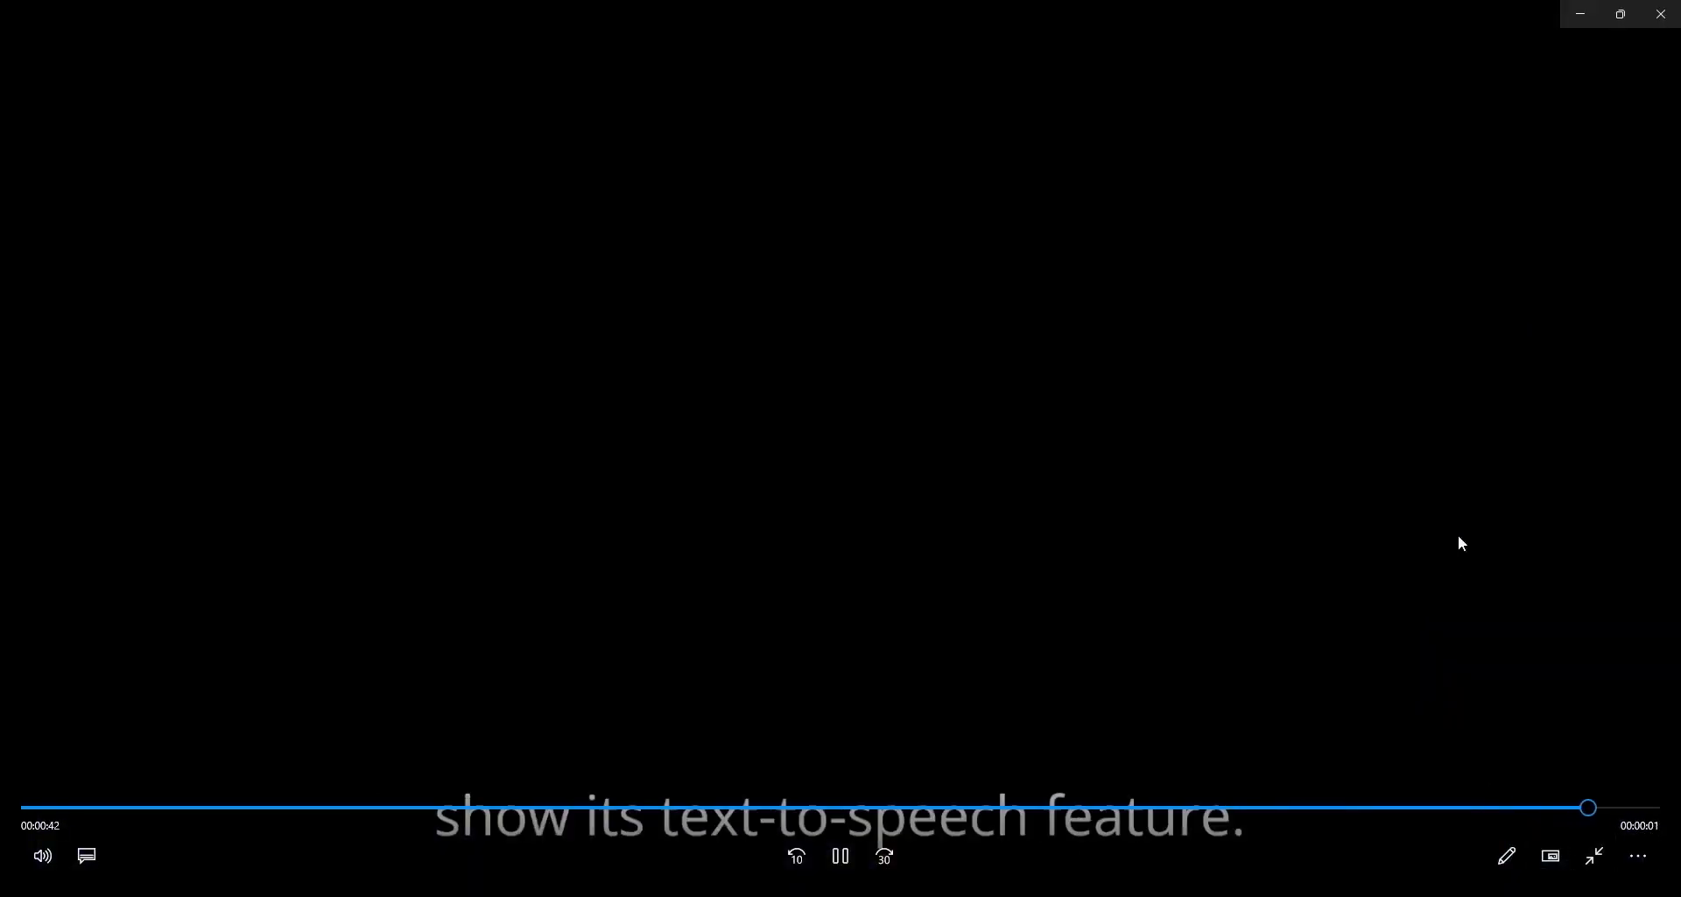
pyautogui.click(1662, 14)
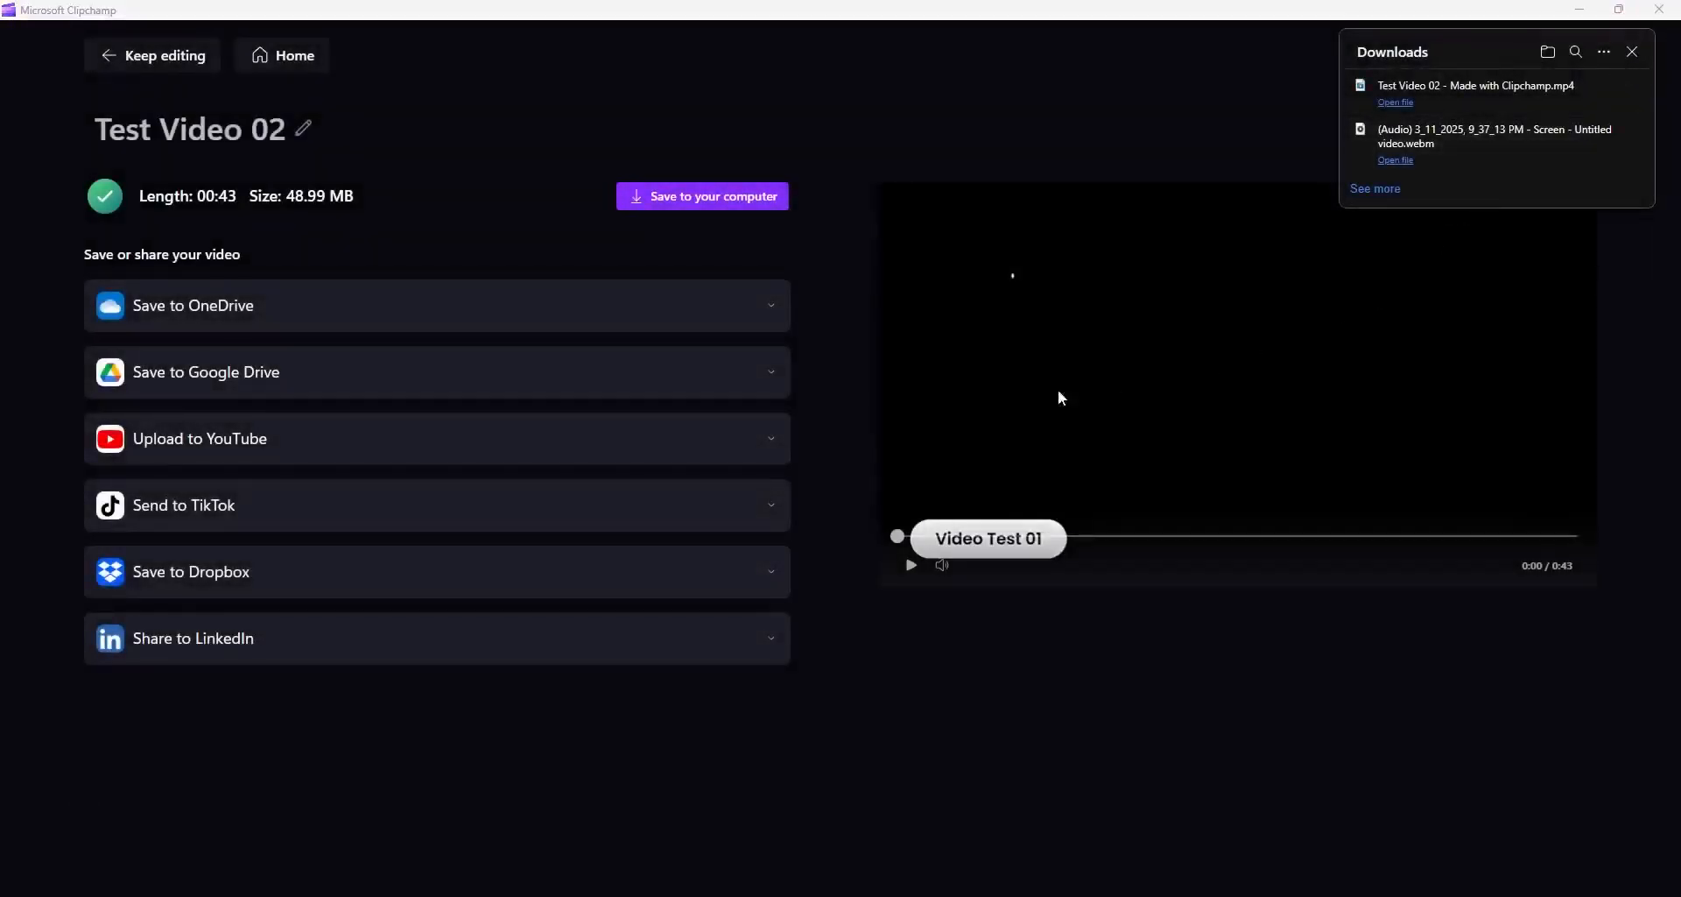
pyautogui.click(289, 58)
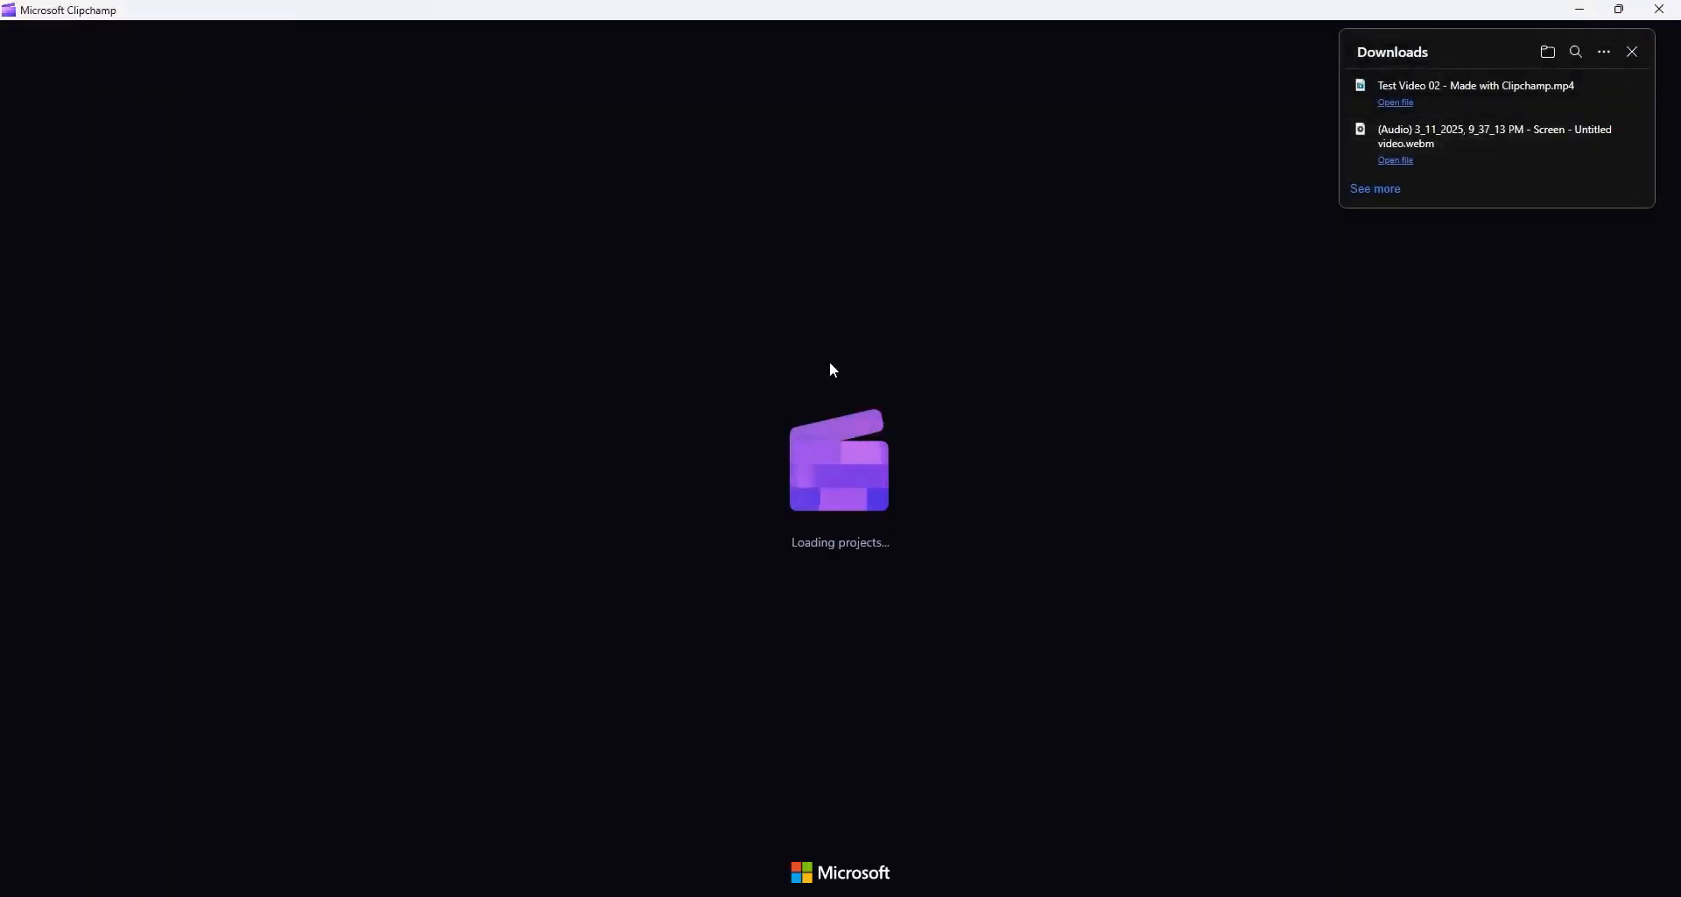